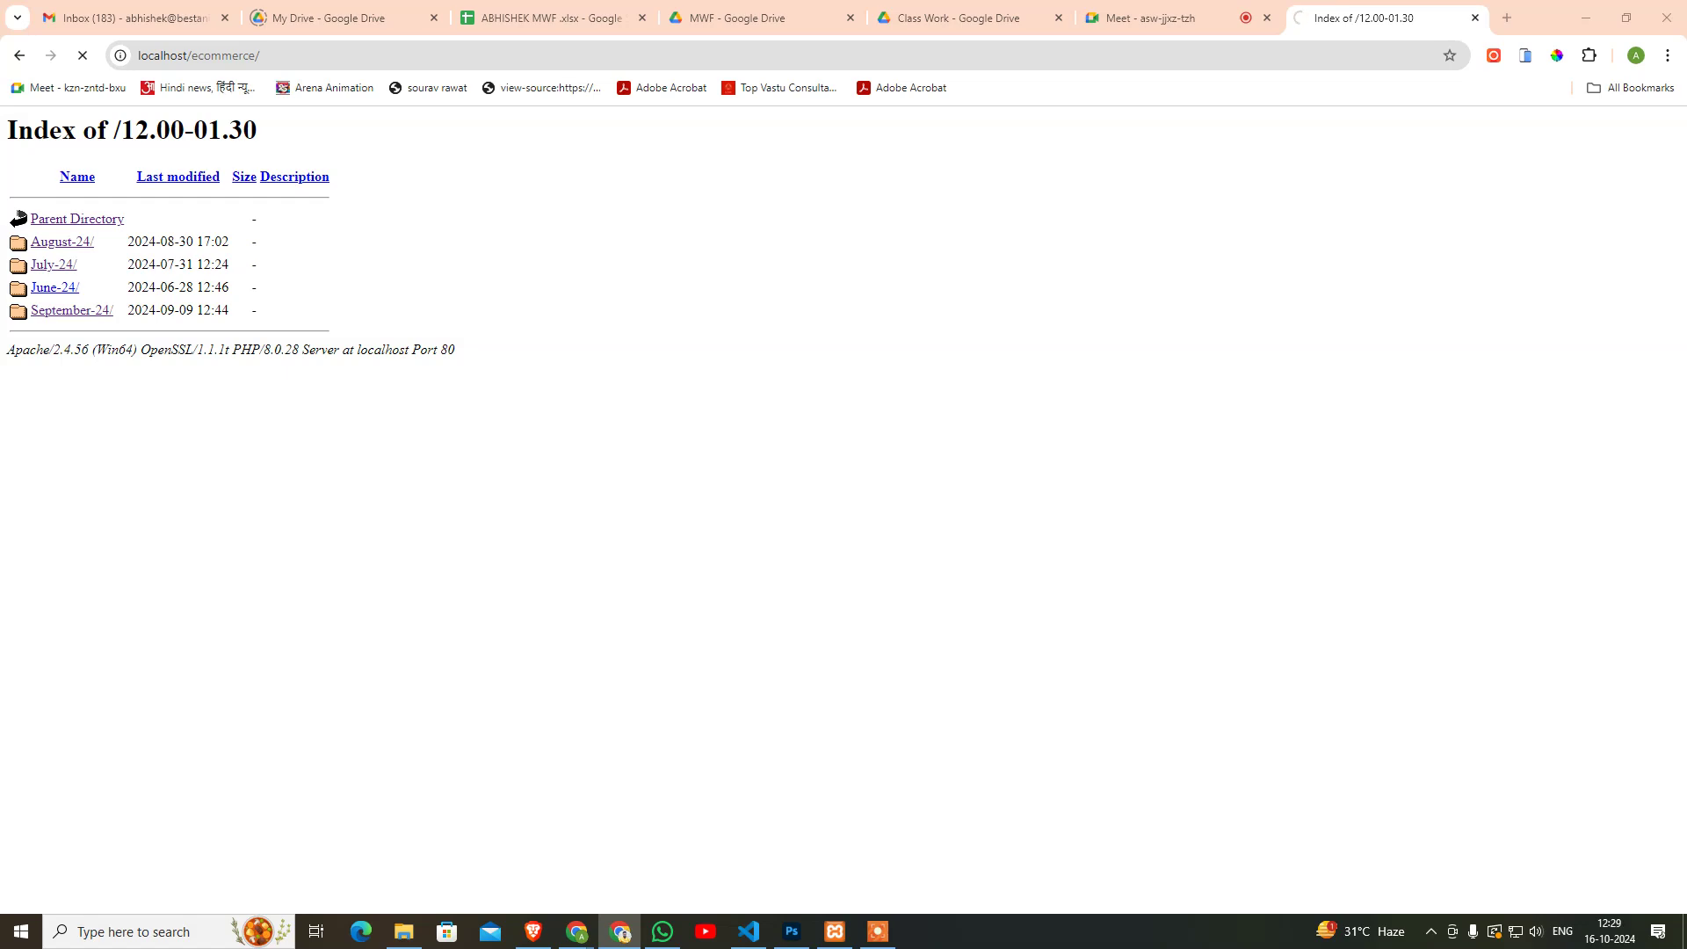
- Paste localhost/ecommerce/ into Chrome to load the 'Pardon our dust' coming-soon page
key(ctrl+c)
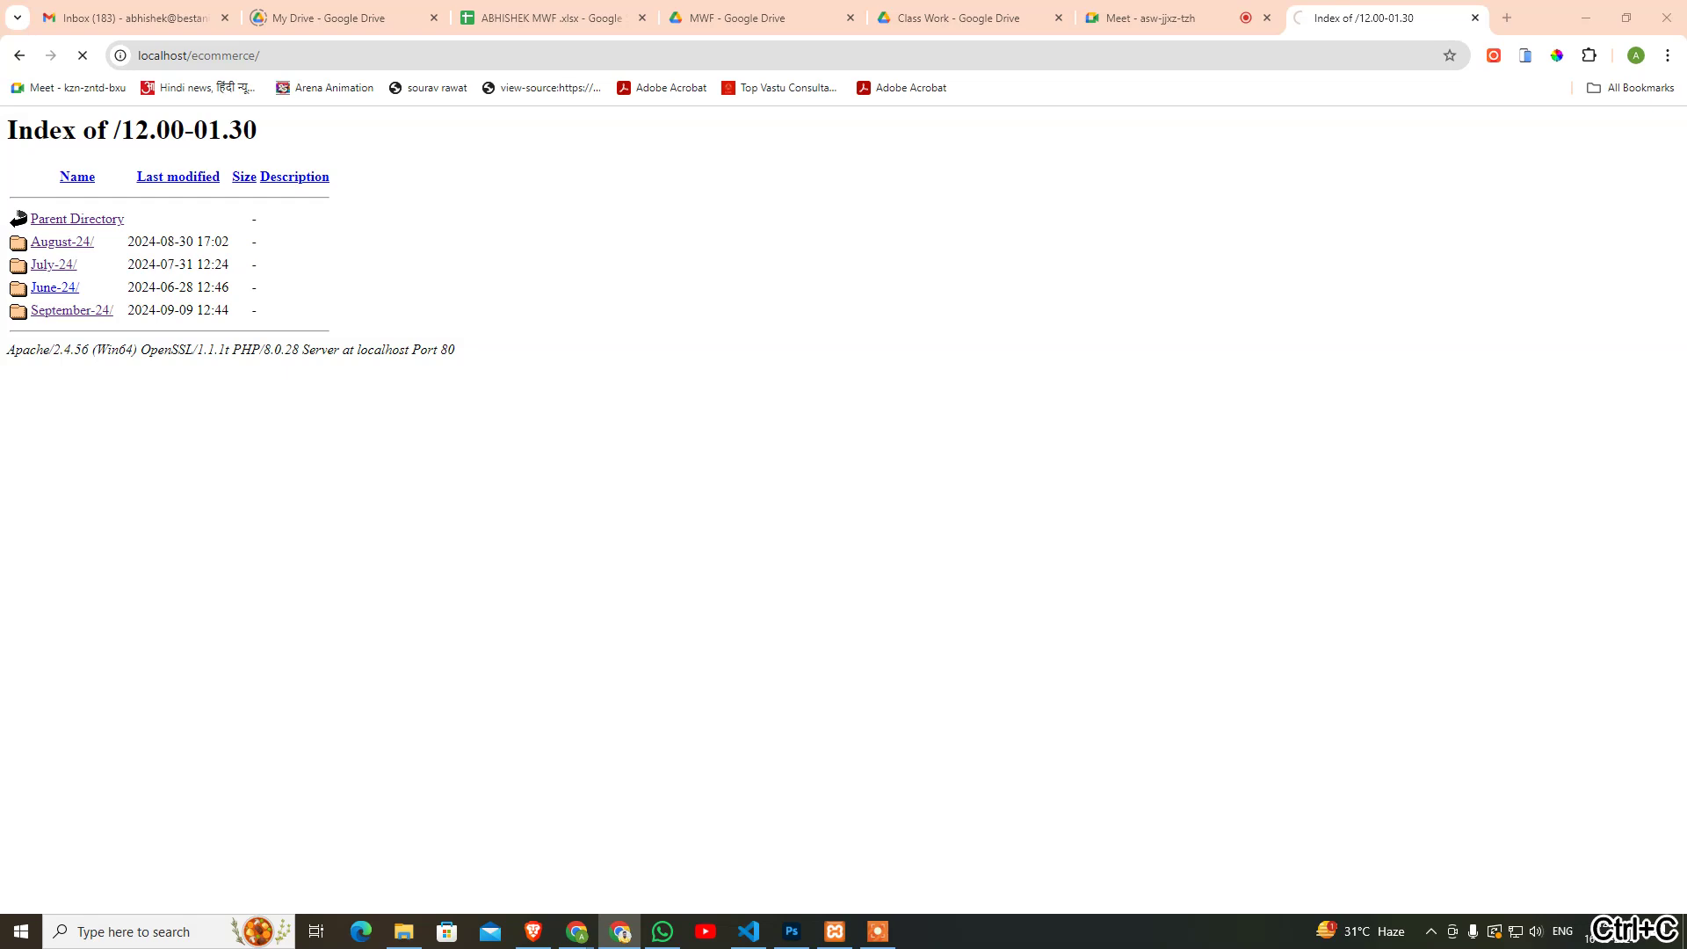
key(ctrl+v)
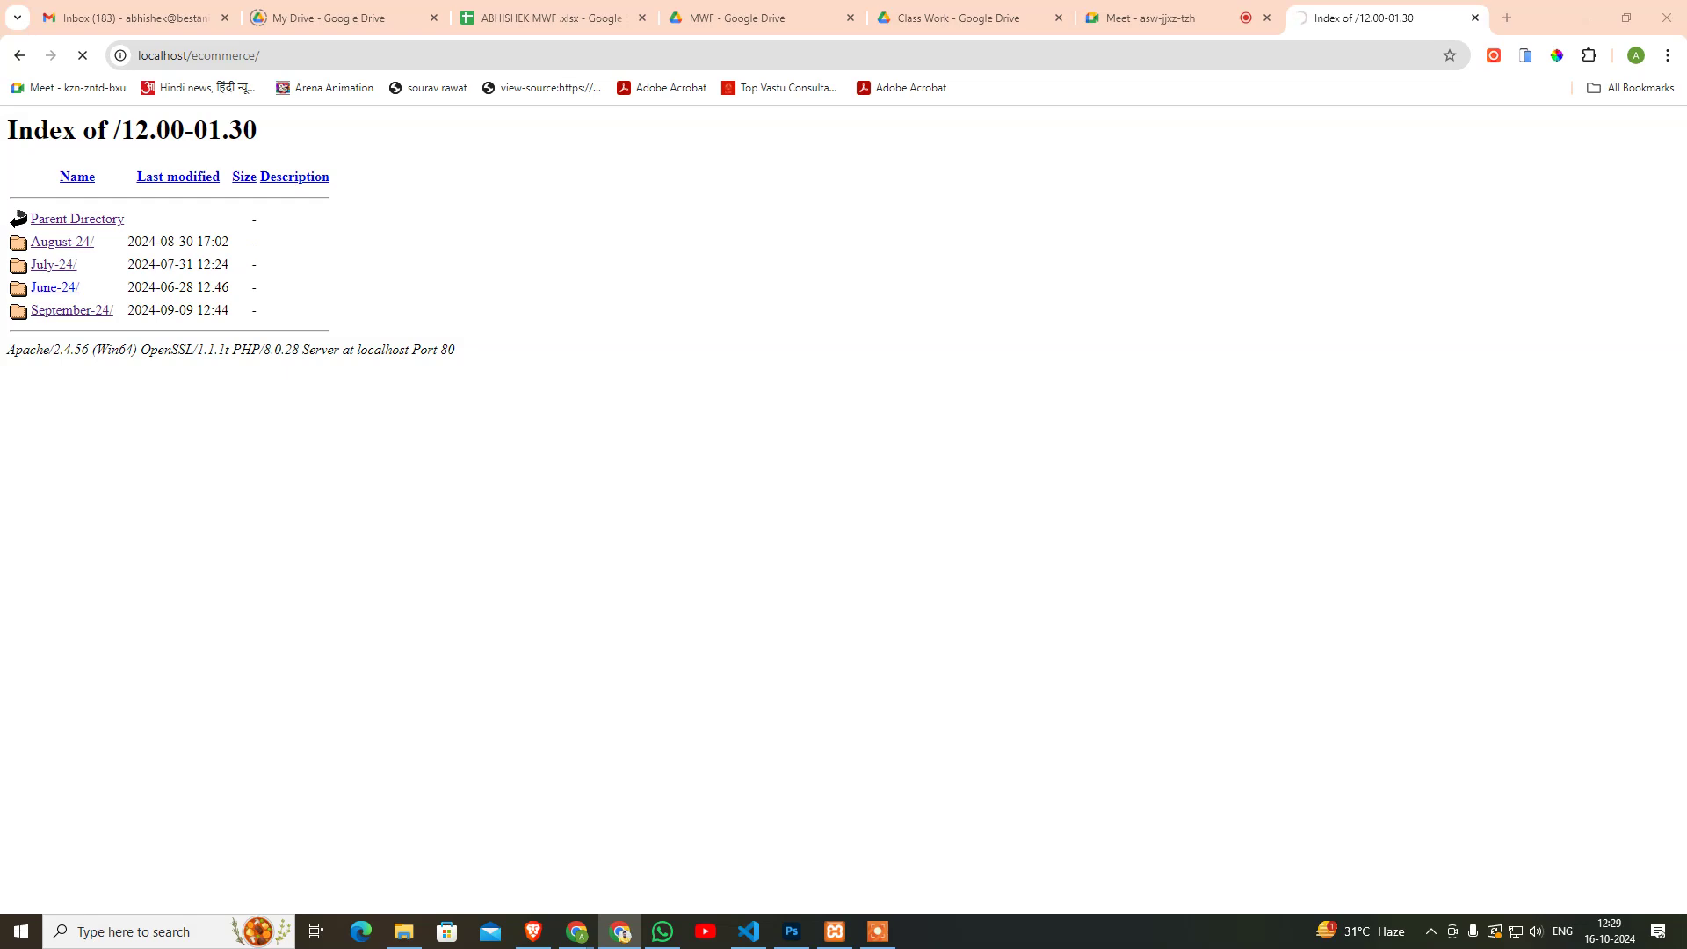
key(ctrl+v)
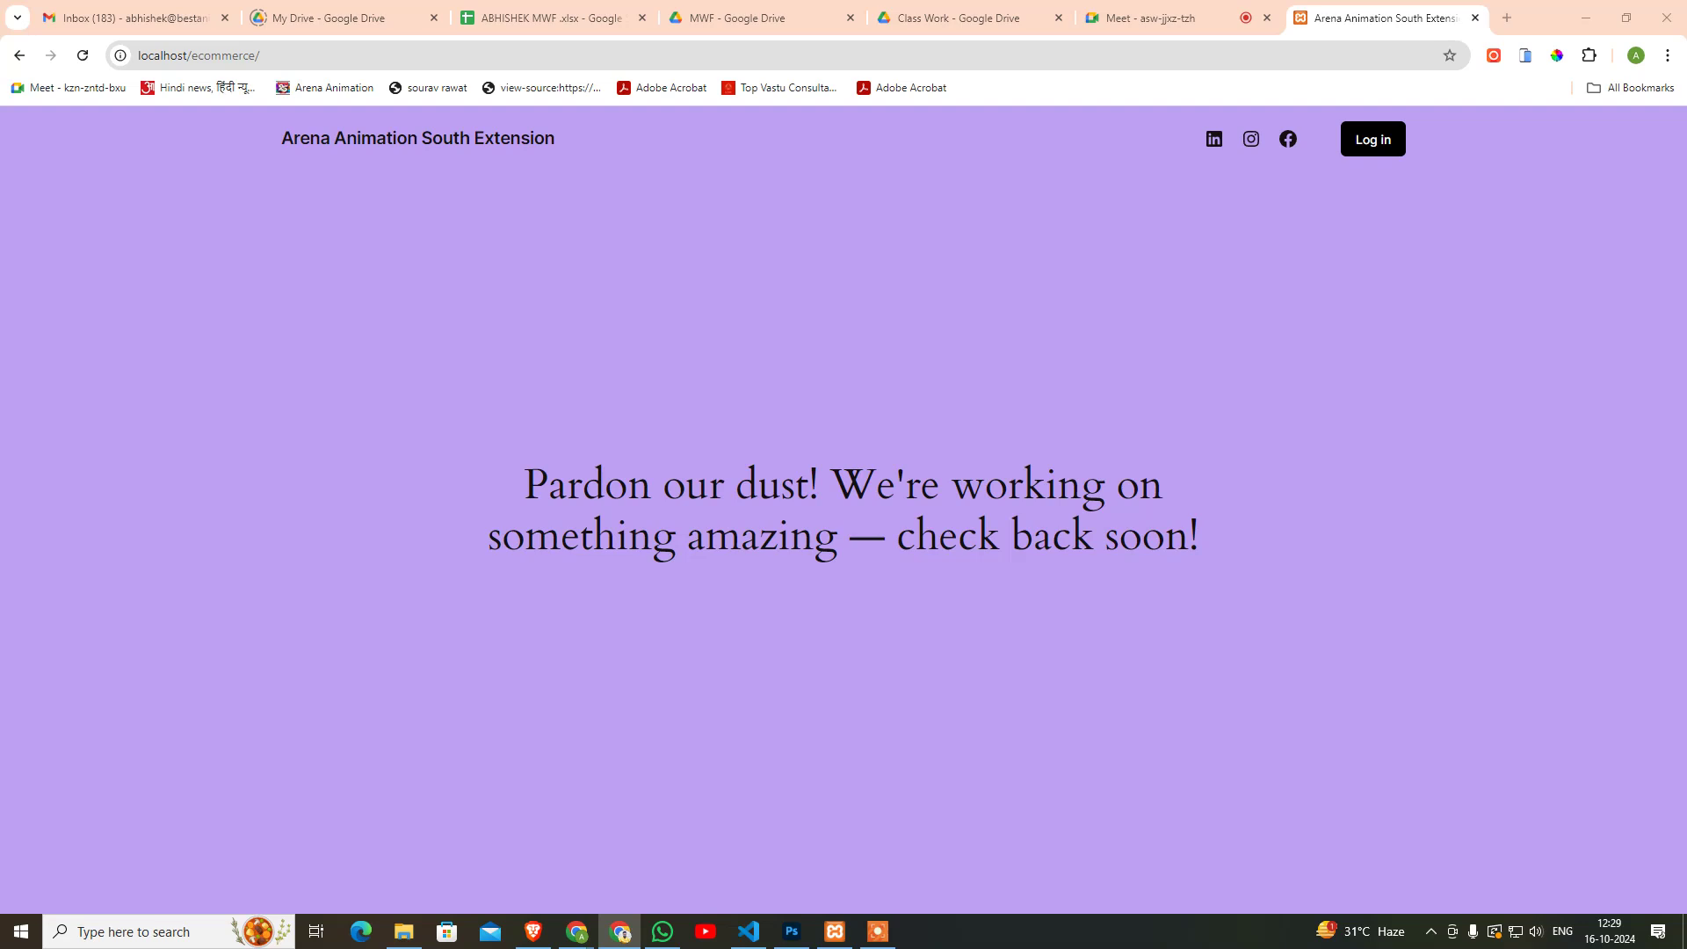
click(331, 54)
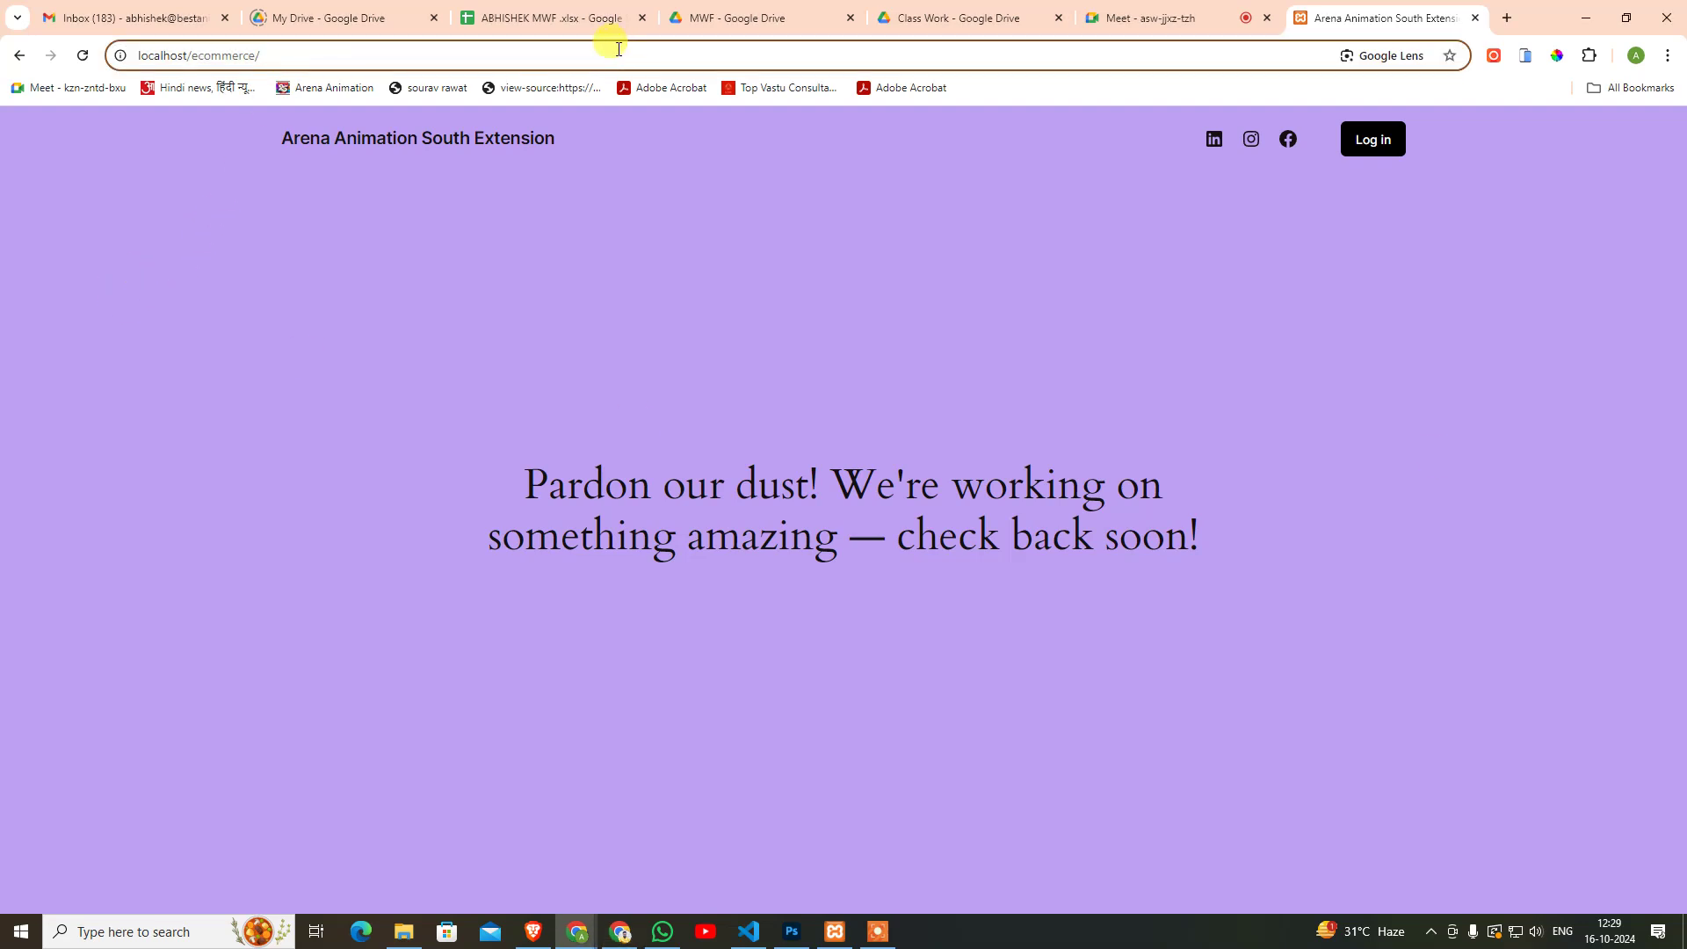
key(ctrl+shift+Left)
key(BackSpace)
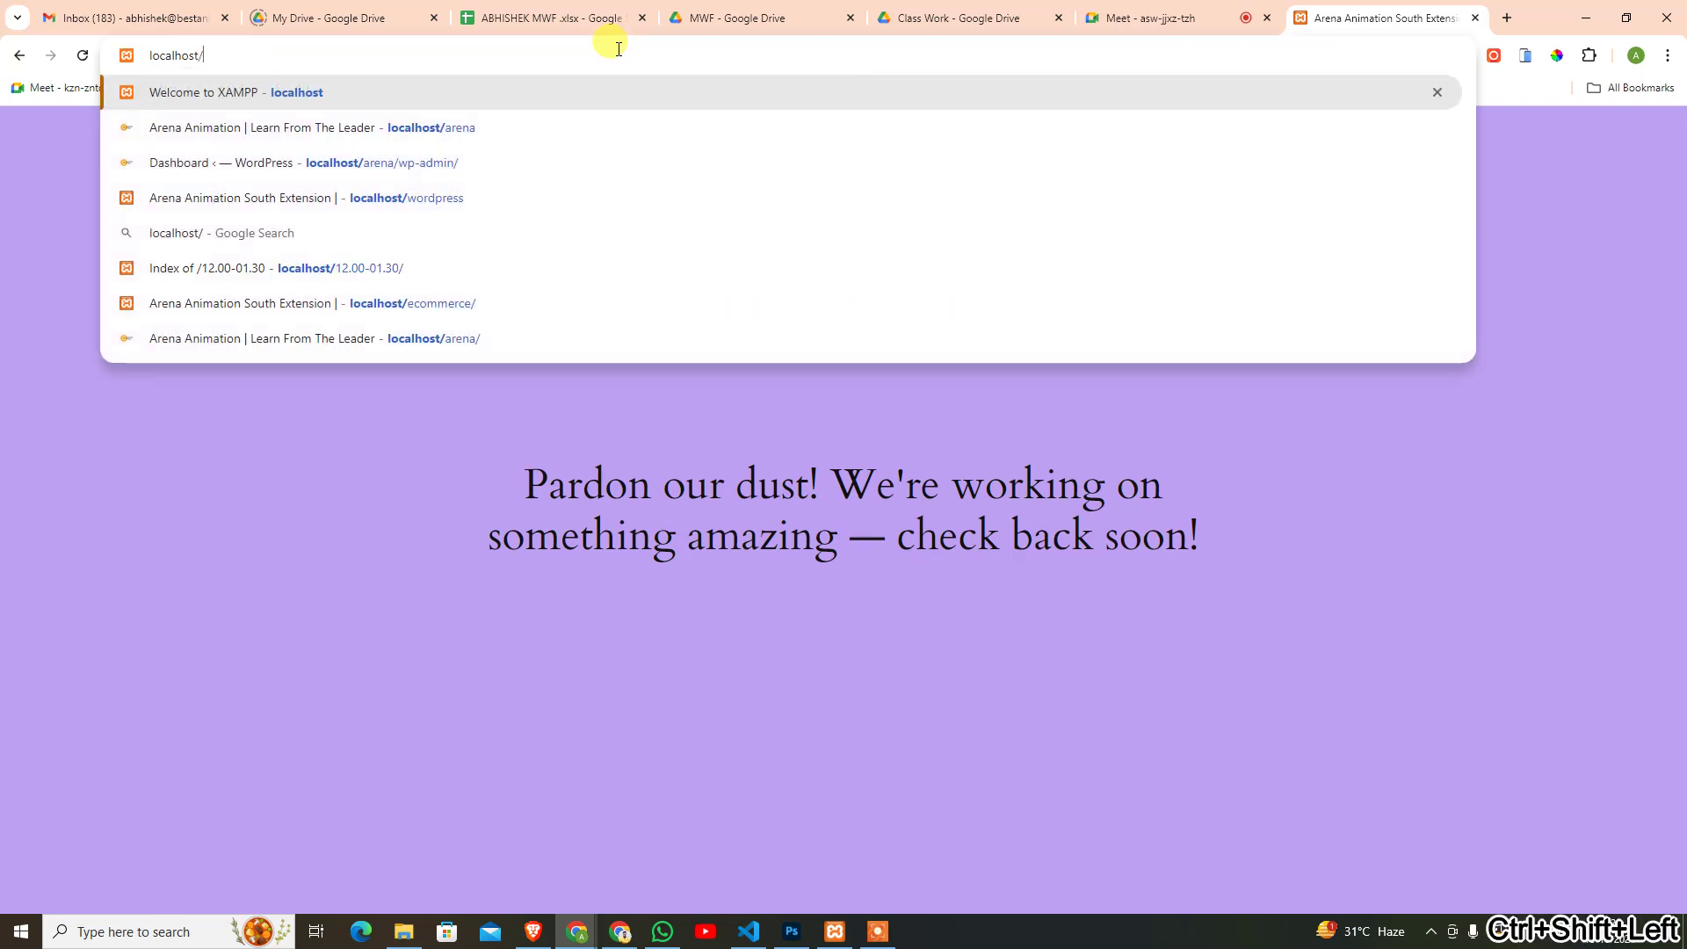
key(ctrl+a)
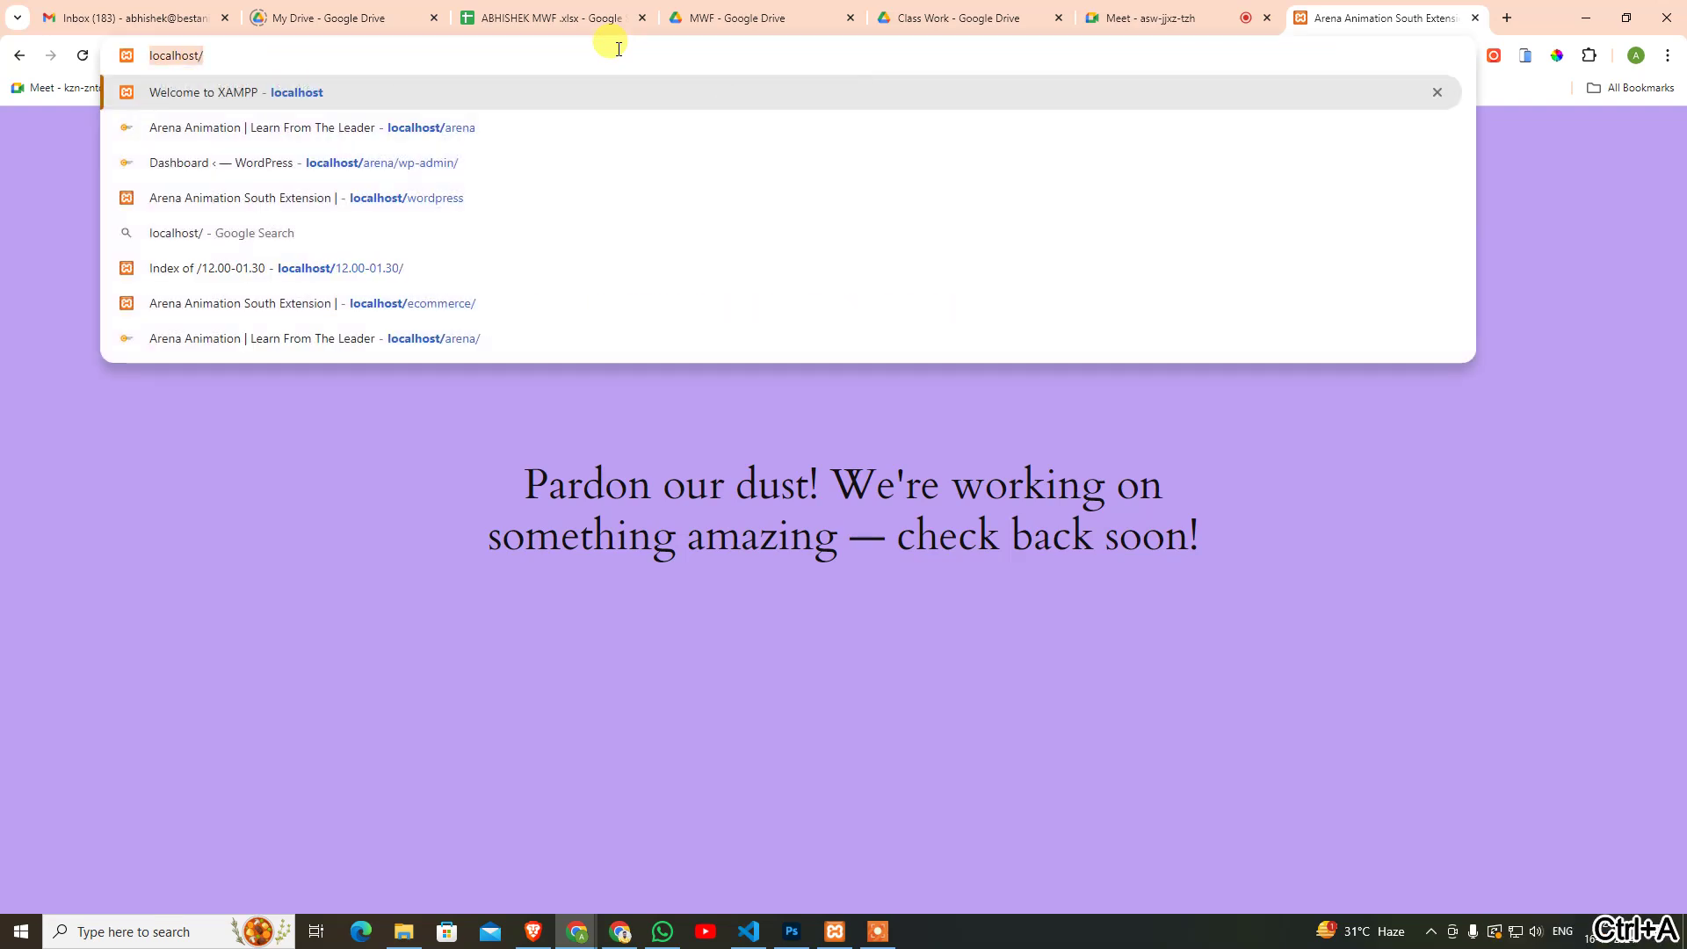
key(BackSpace)
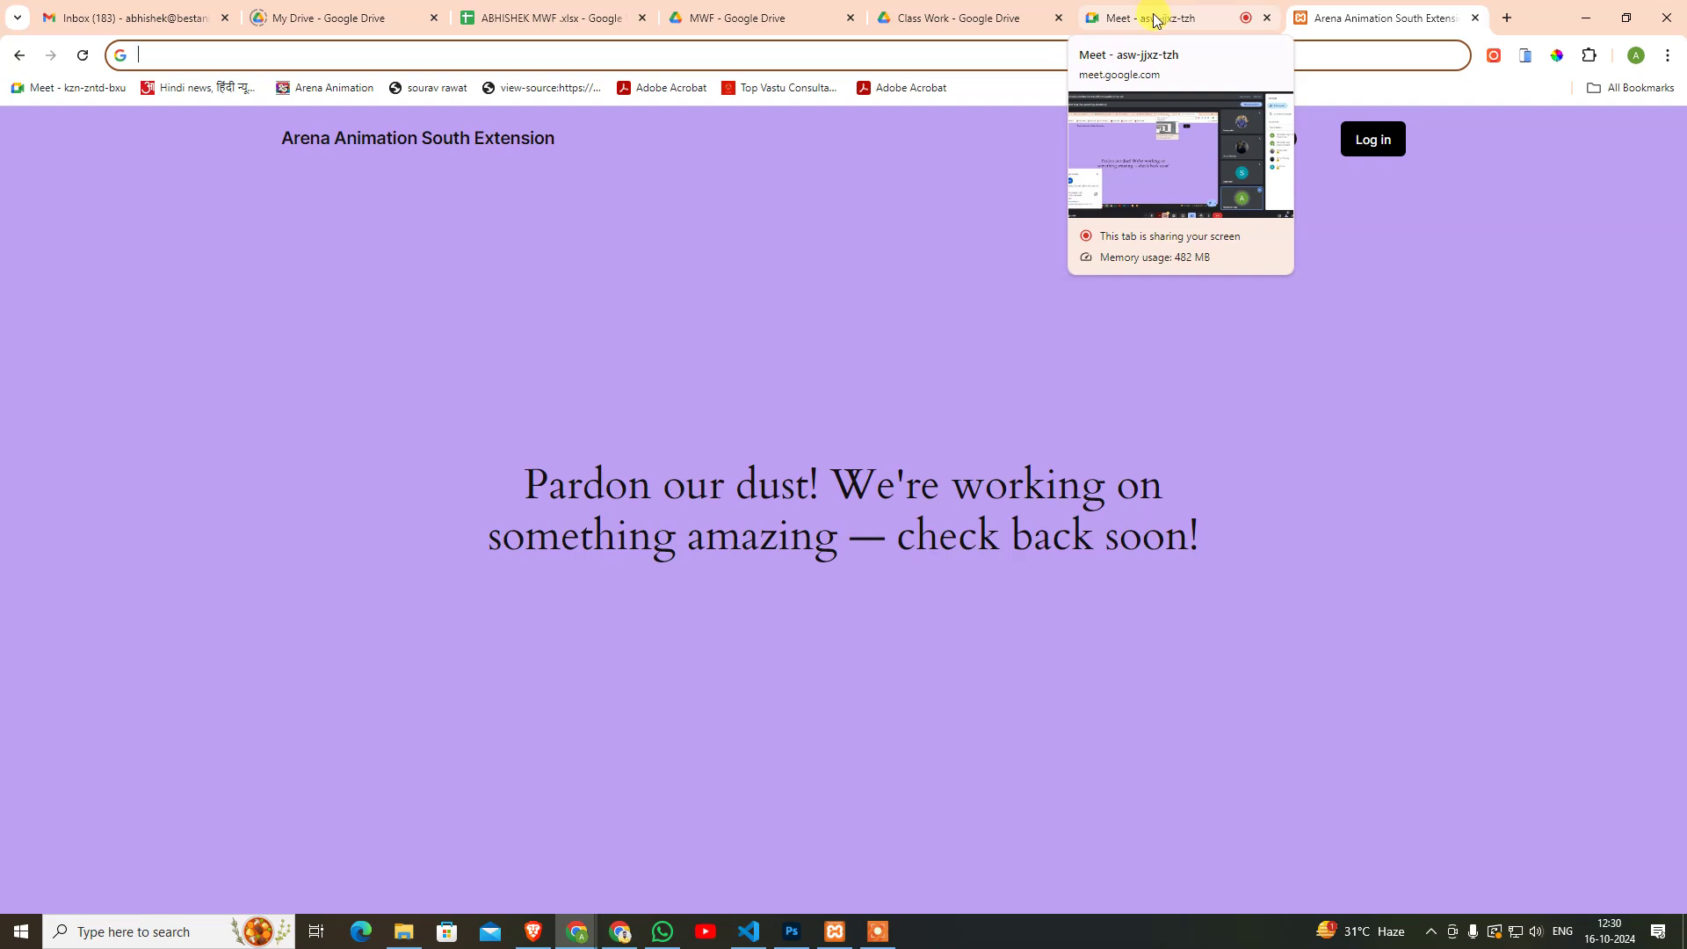
click(1154, 20)
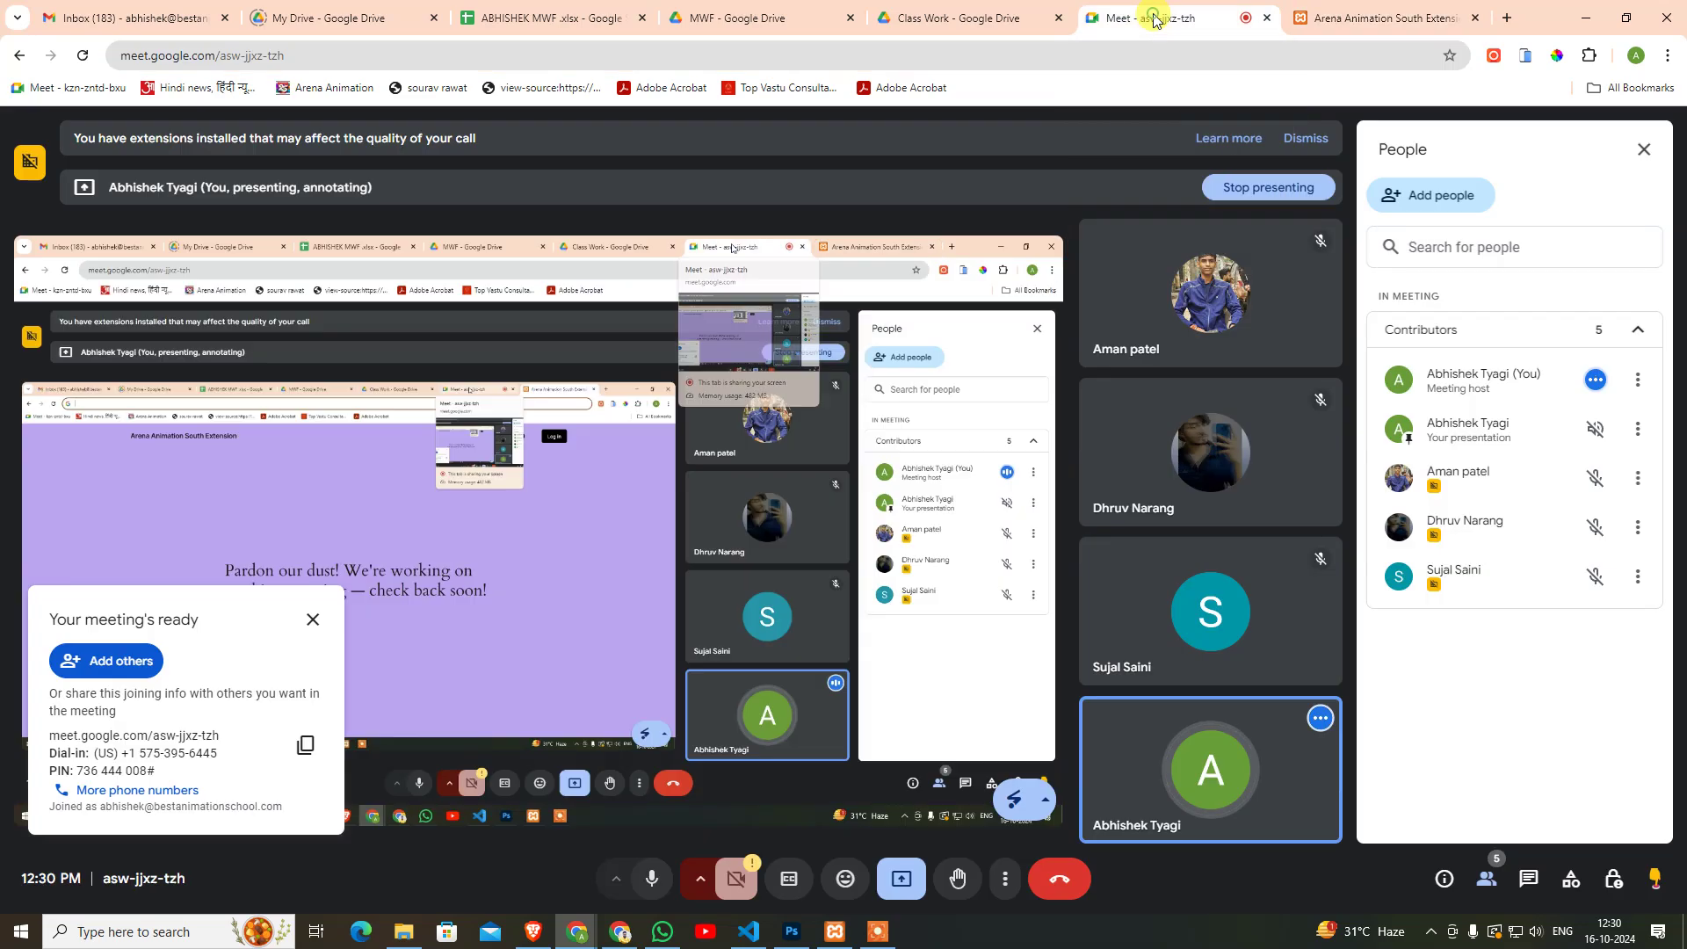
click(1308, 28)
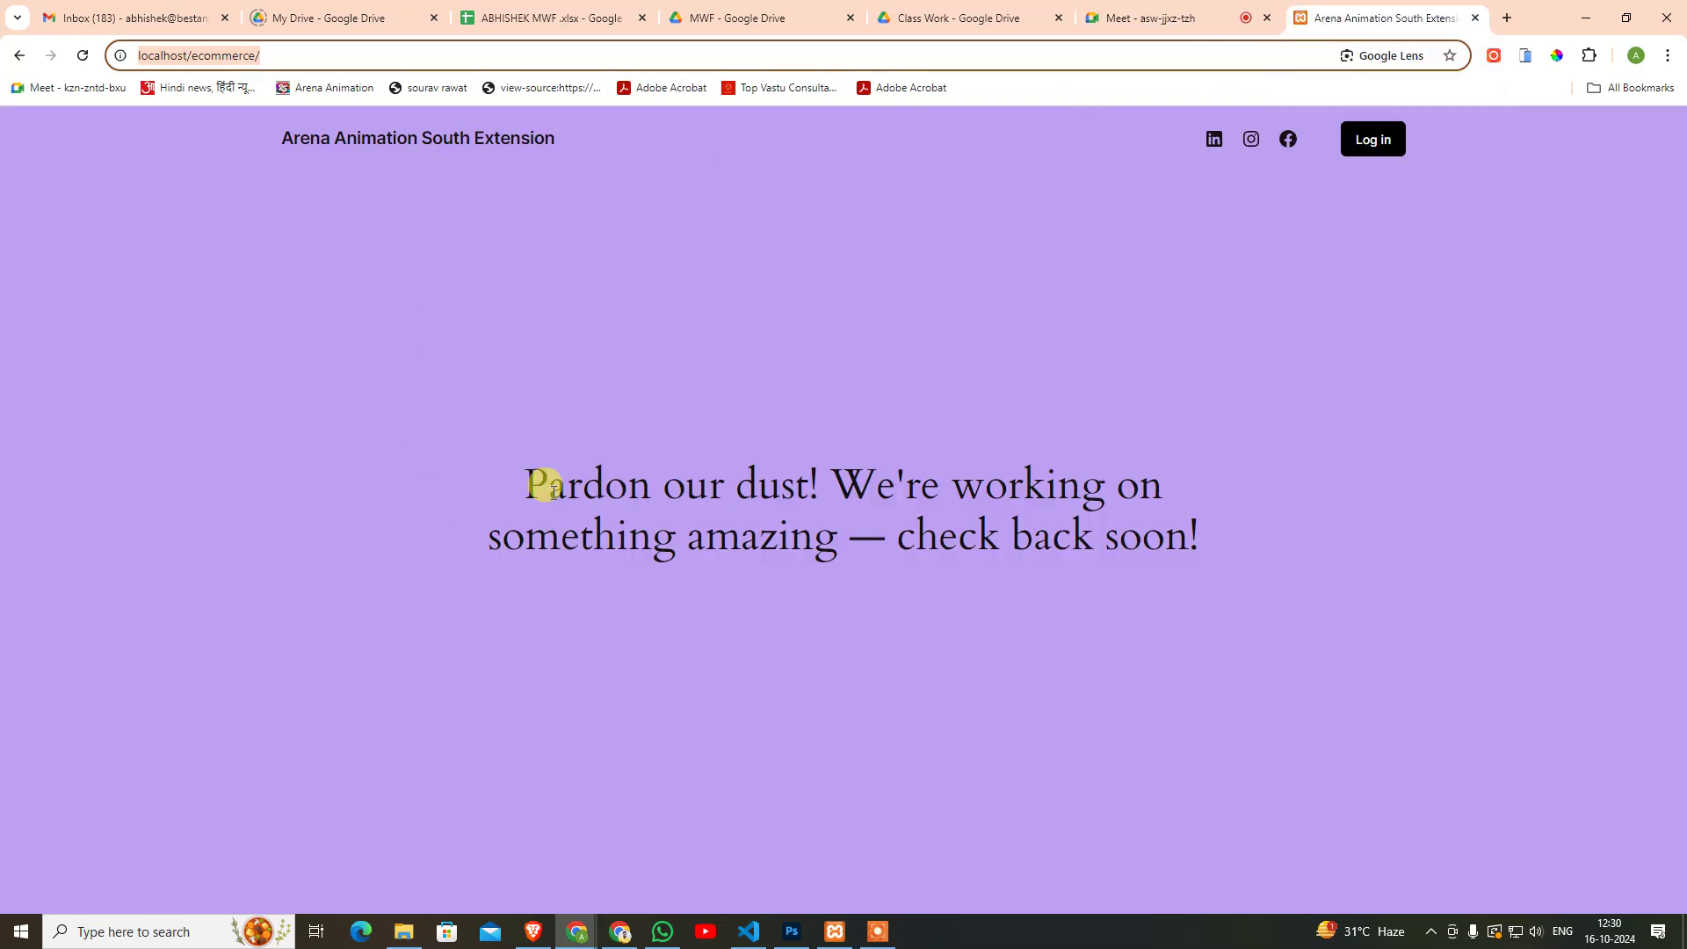
drag(527, 484, 1413, 638)
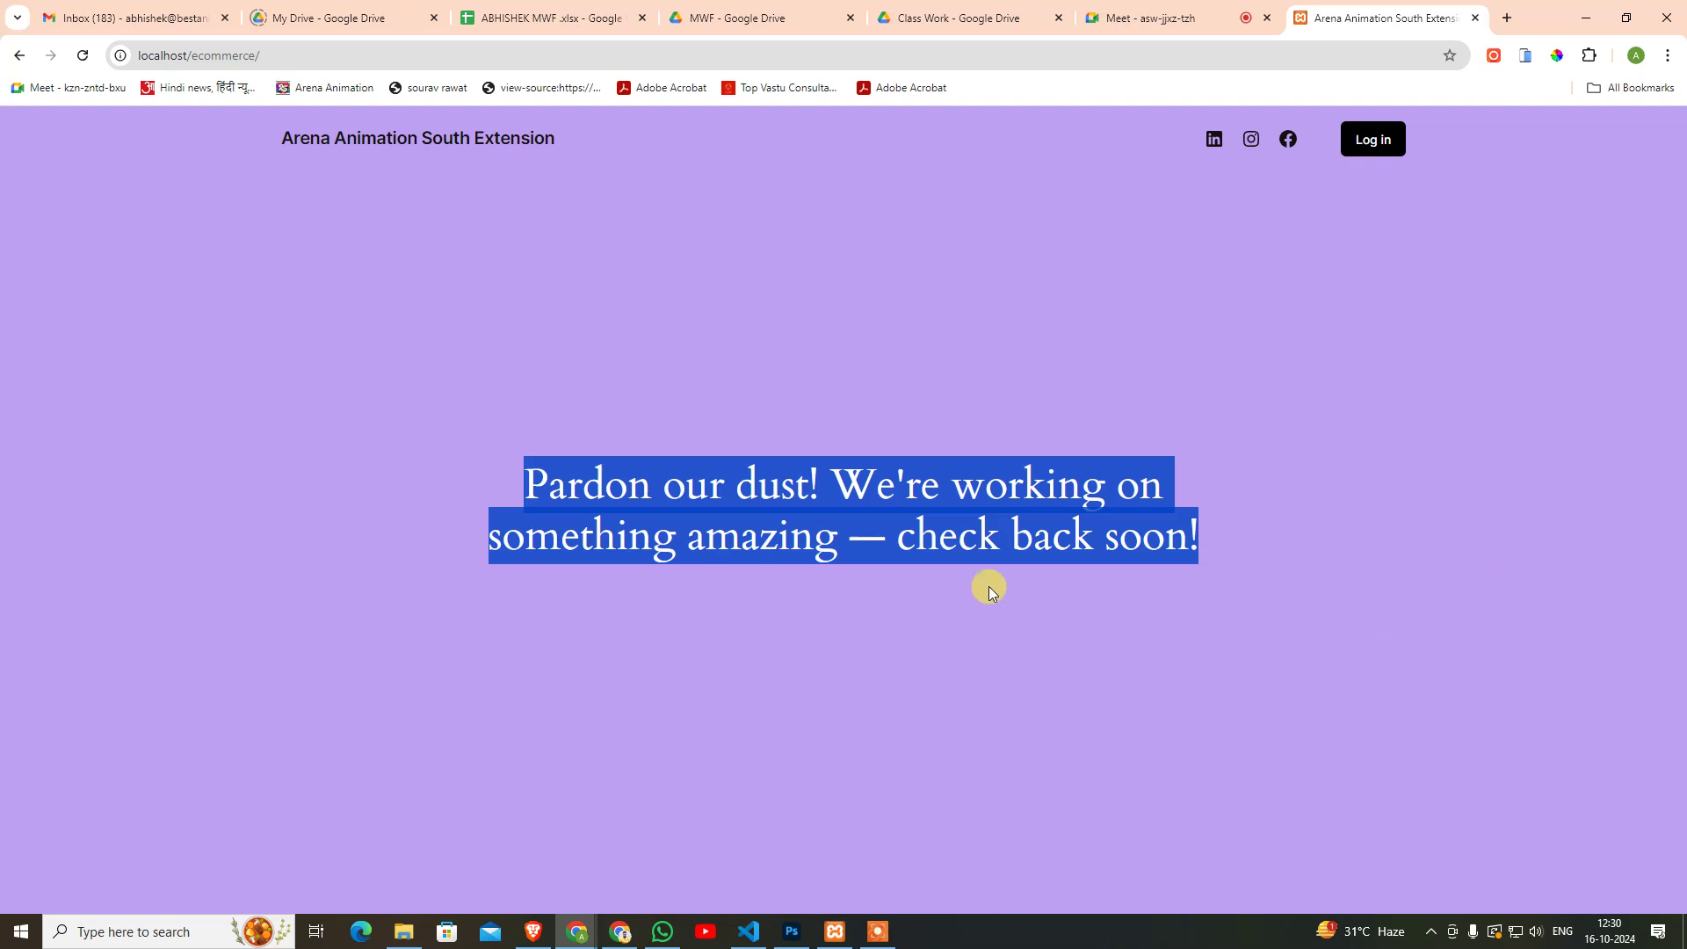
- Open a new browser tab and enter the address arenapv.hyperphp.com
click(1507, 17)
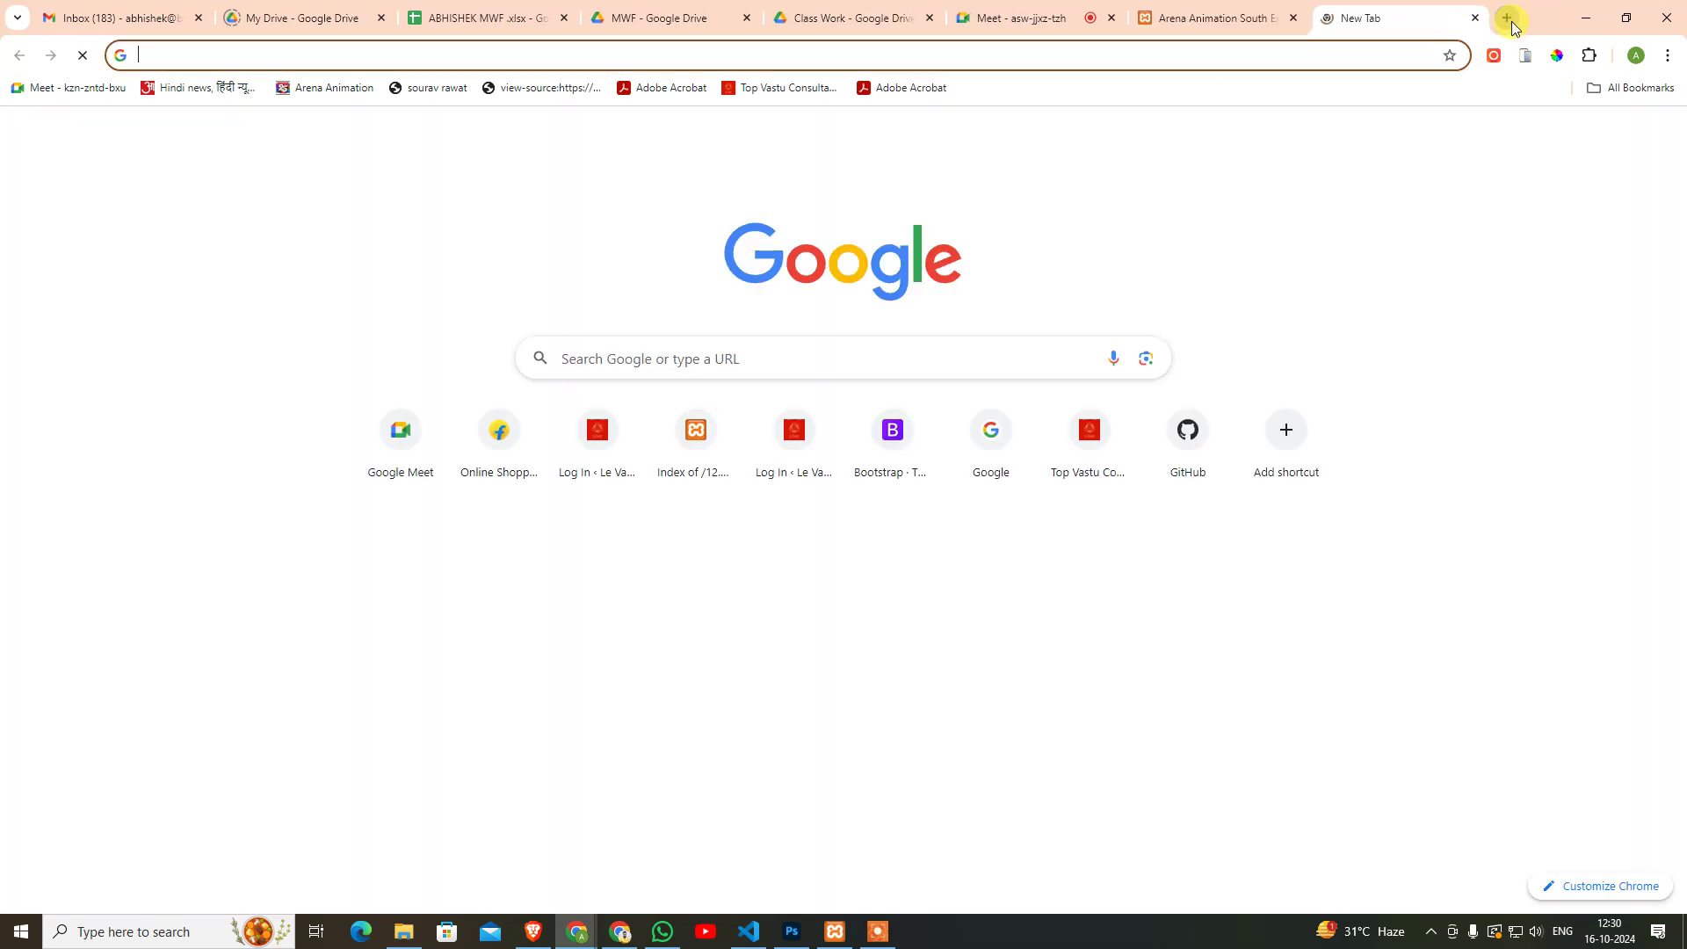
click(878, 932)
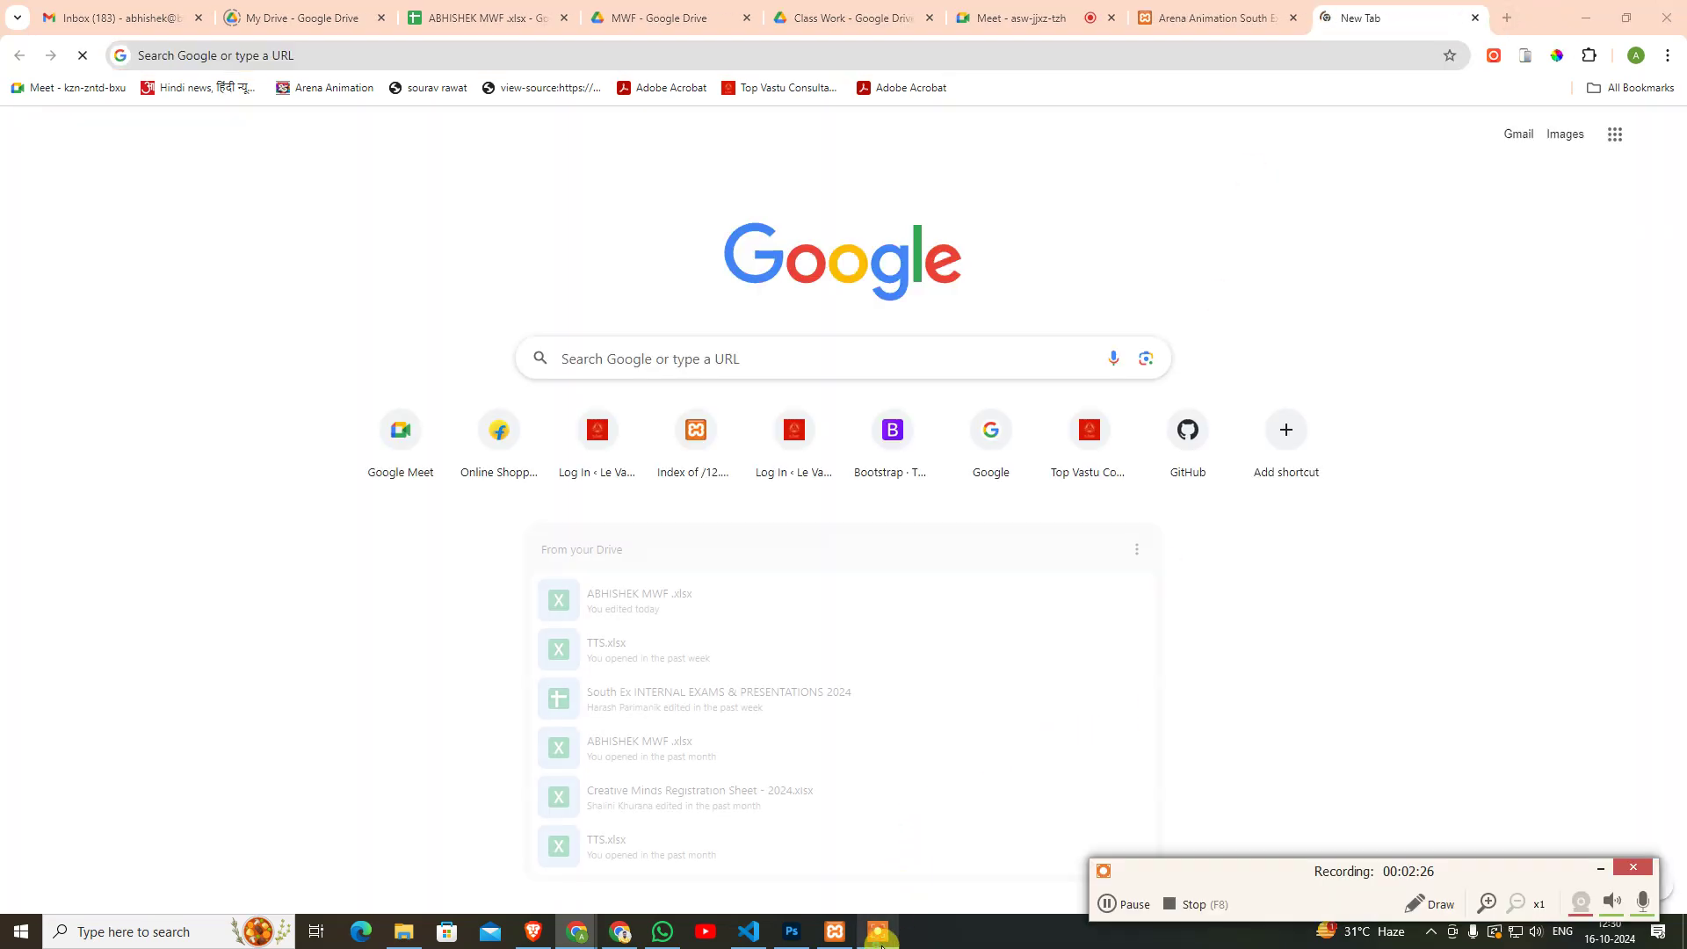
click(1454, 572)
click(1601, 868)
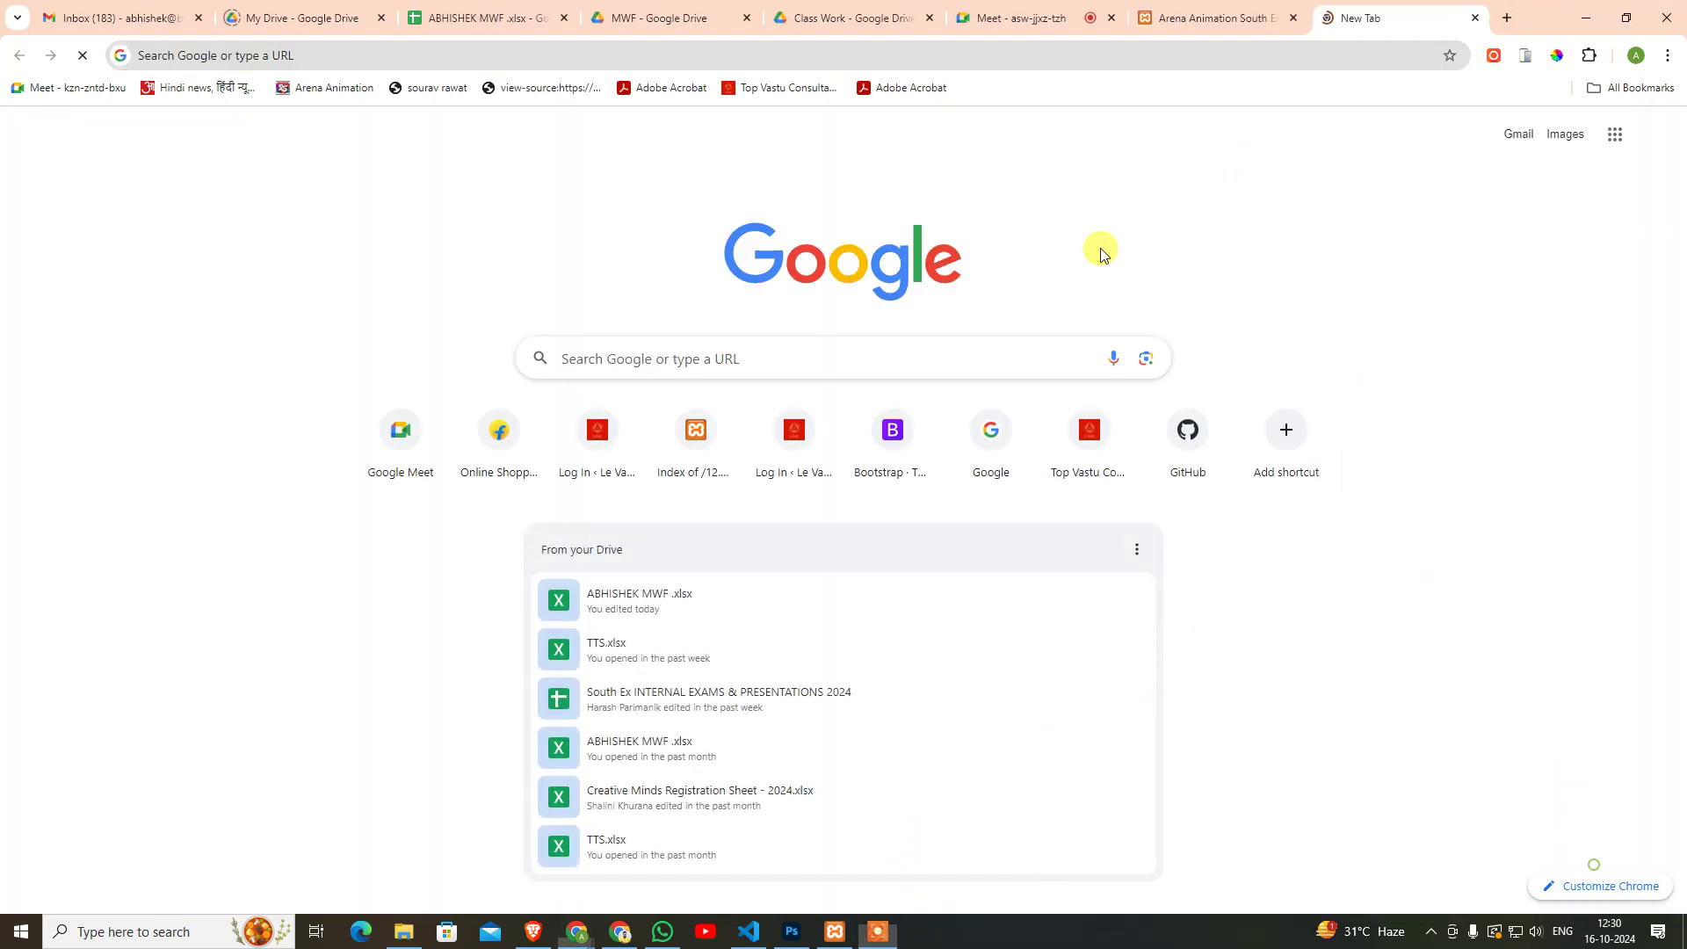
click(1066, 58)
text(arenapv.hyperphp.com)
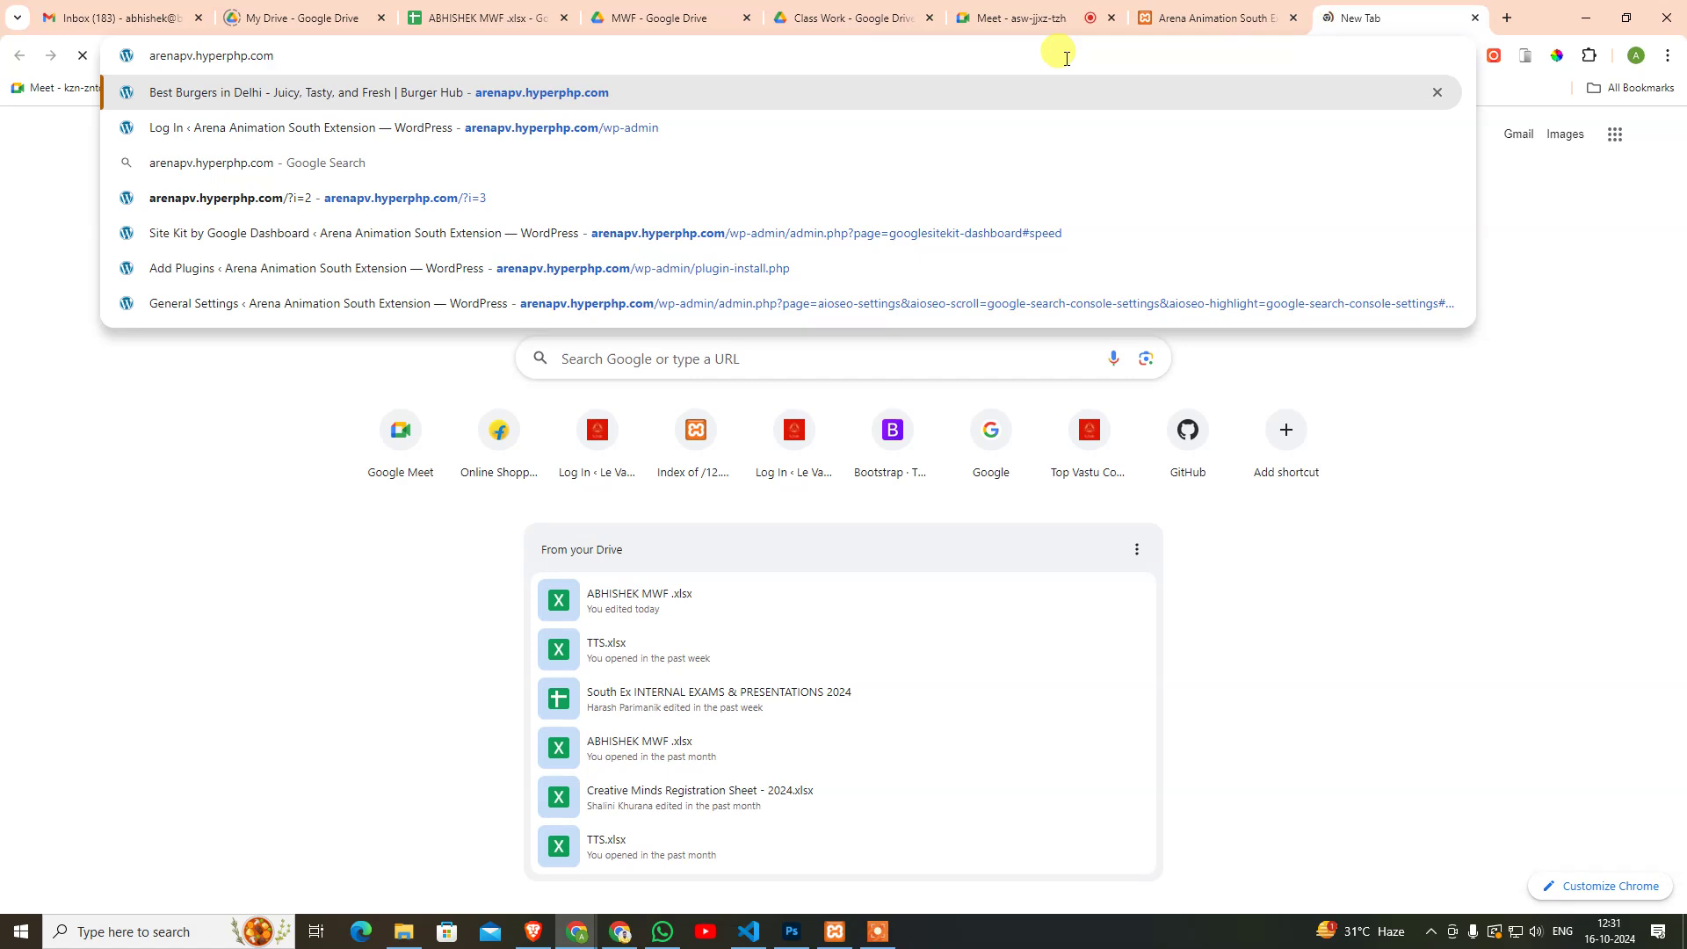
- In Gmail's Starred emails, open the hyperphp hosting welcome email and follow its cPanel link
click(72, 10)
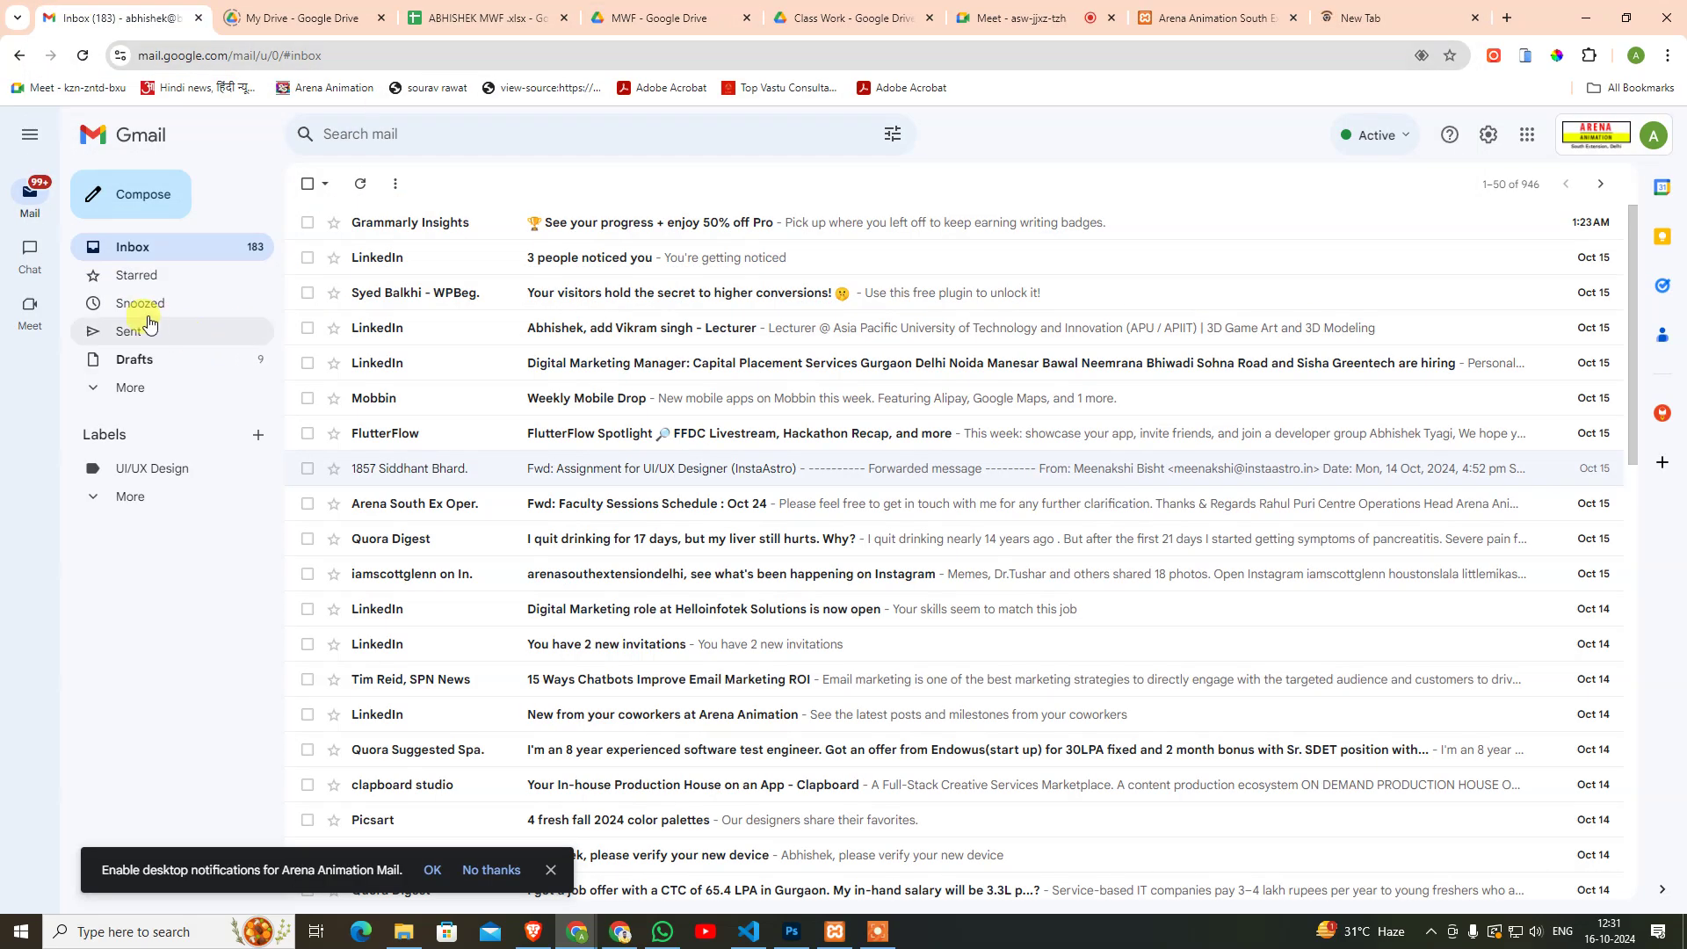
click(159, 275)
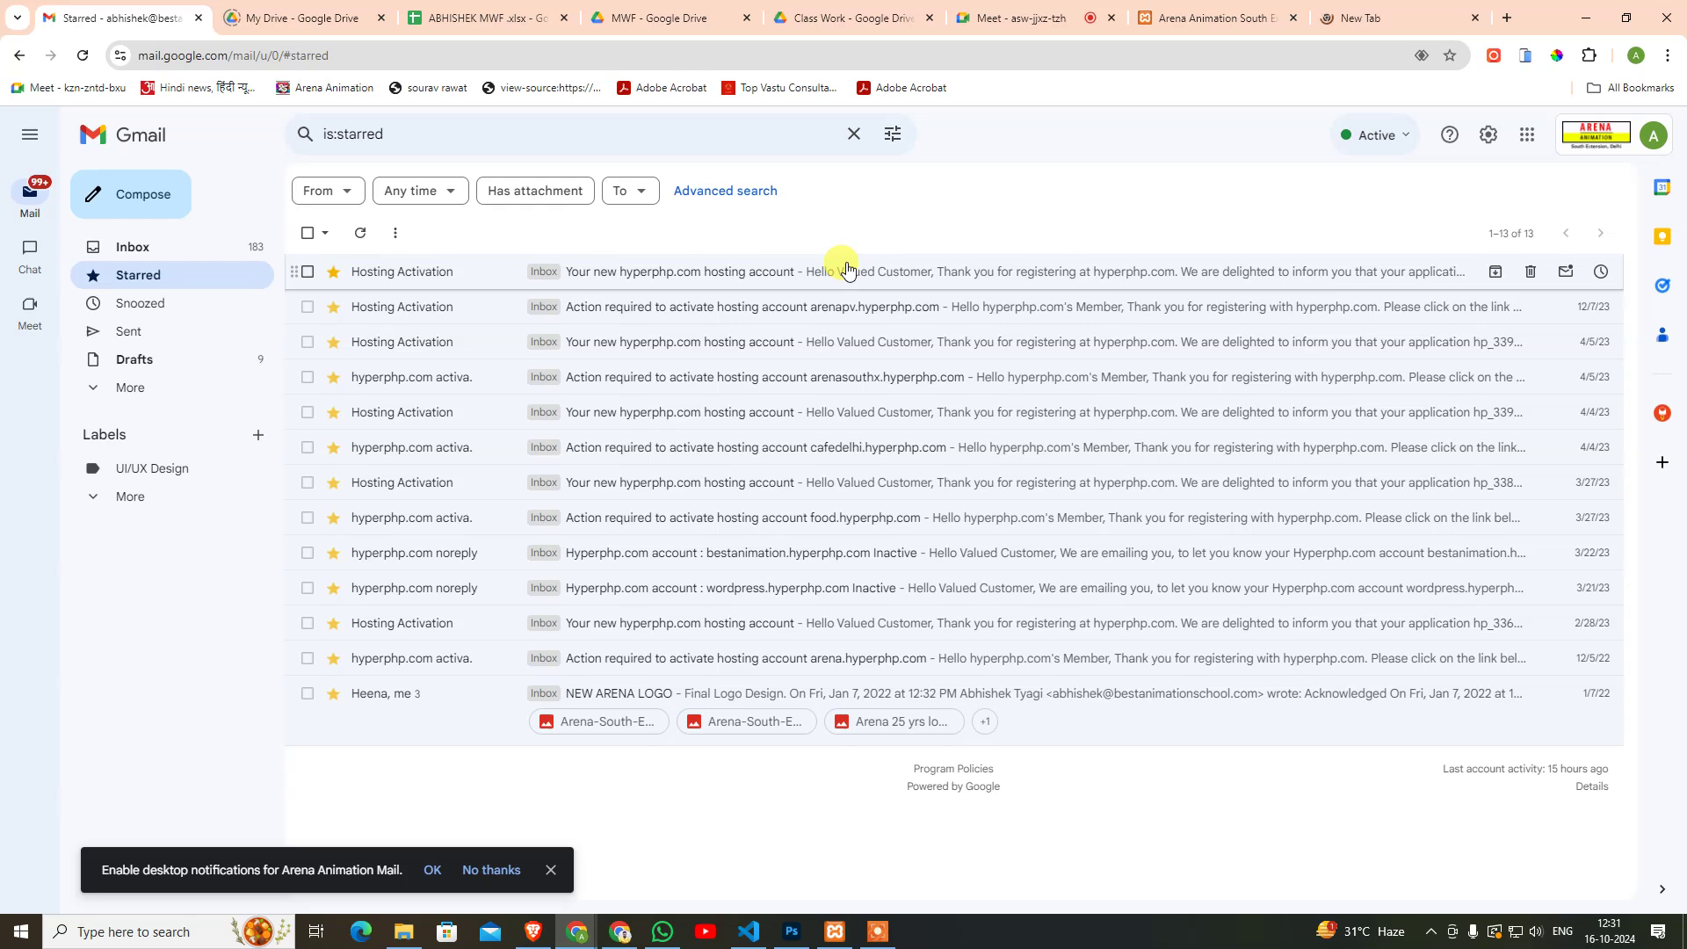
click(848, 270)
scroll(694, 395, down, 6)
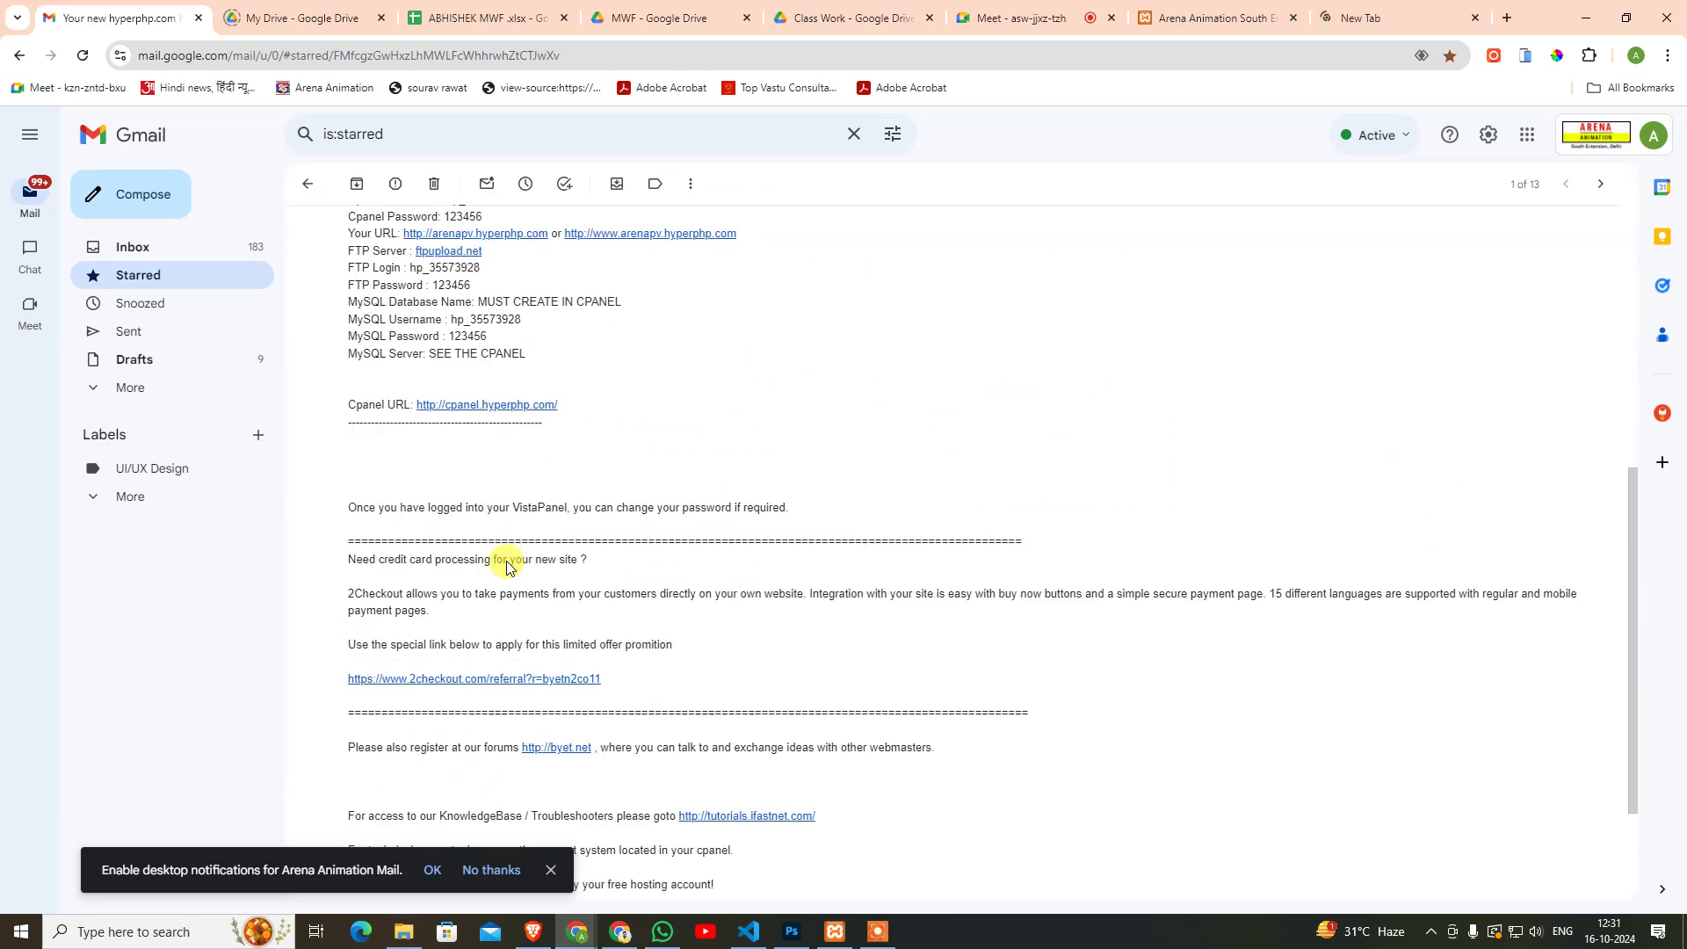
ctrl+click(459, 406)
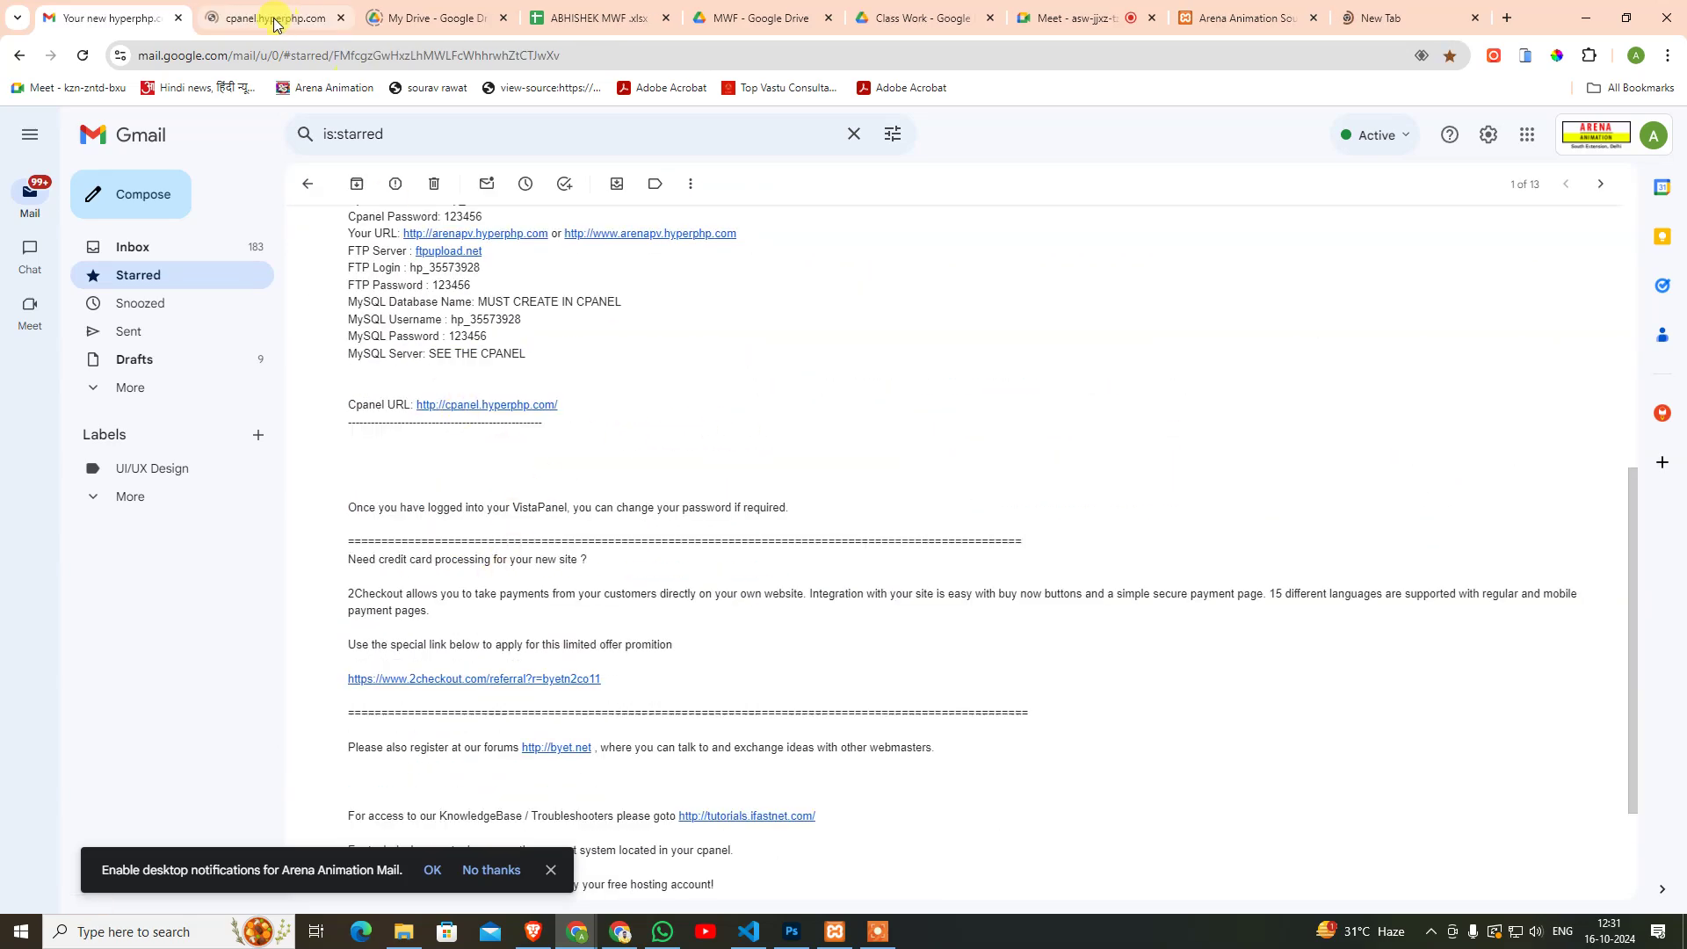
drag(275, 17, 1370, 21)
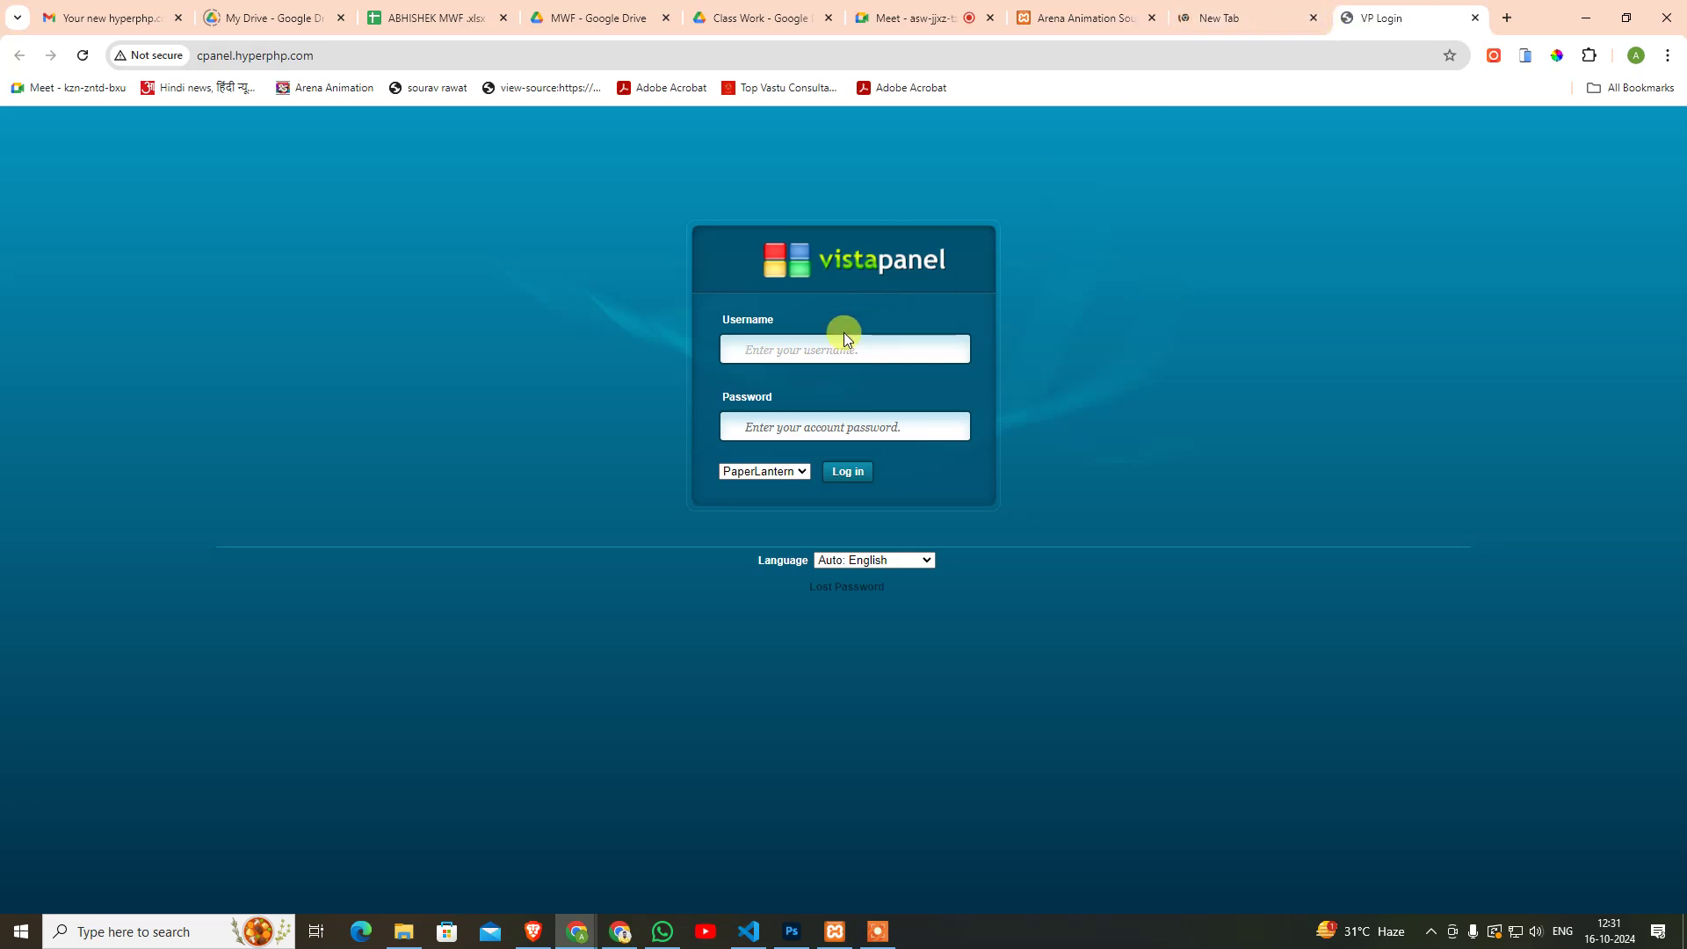
- Copy the cPanel username from the email into the VistaPanel login form
click(113, 18)
scroll(485, 264, up, 1)
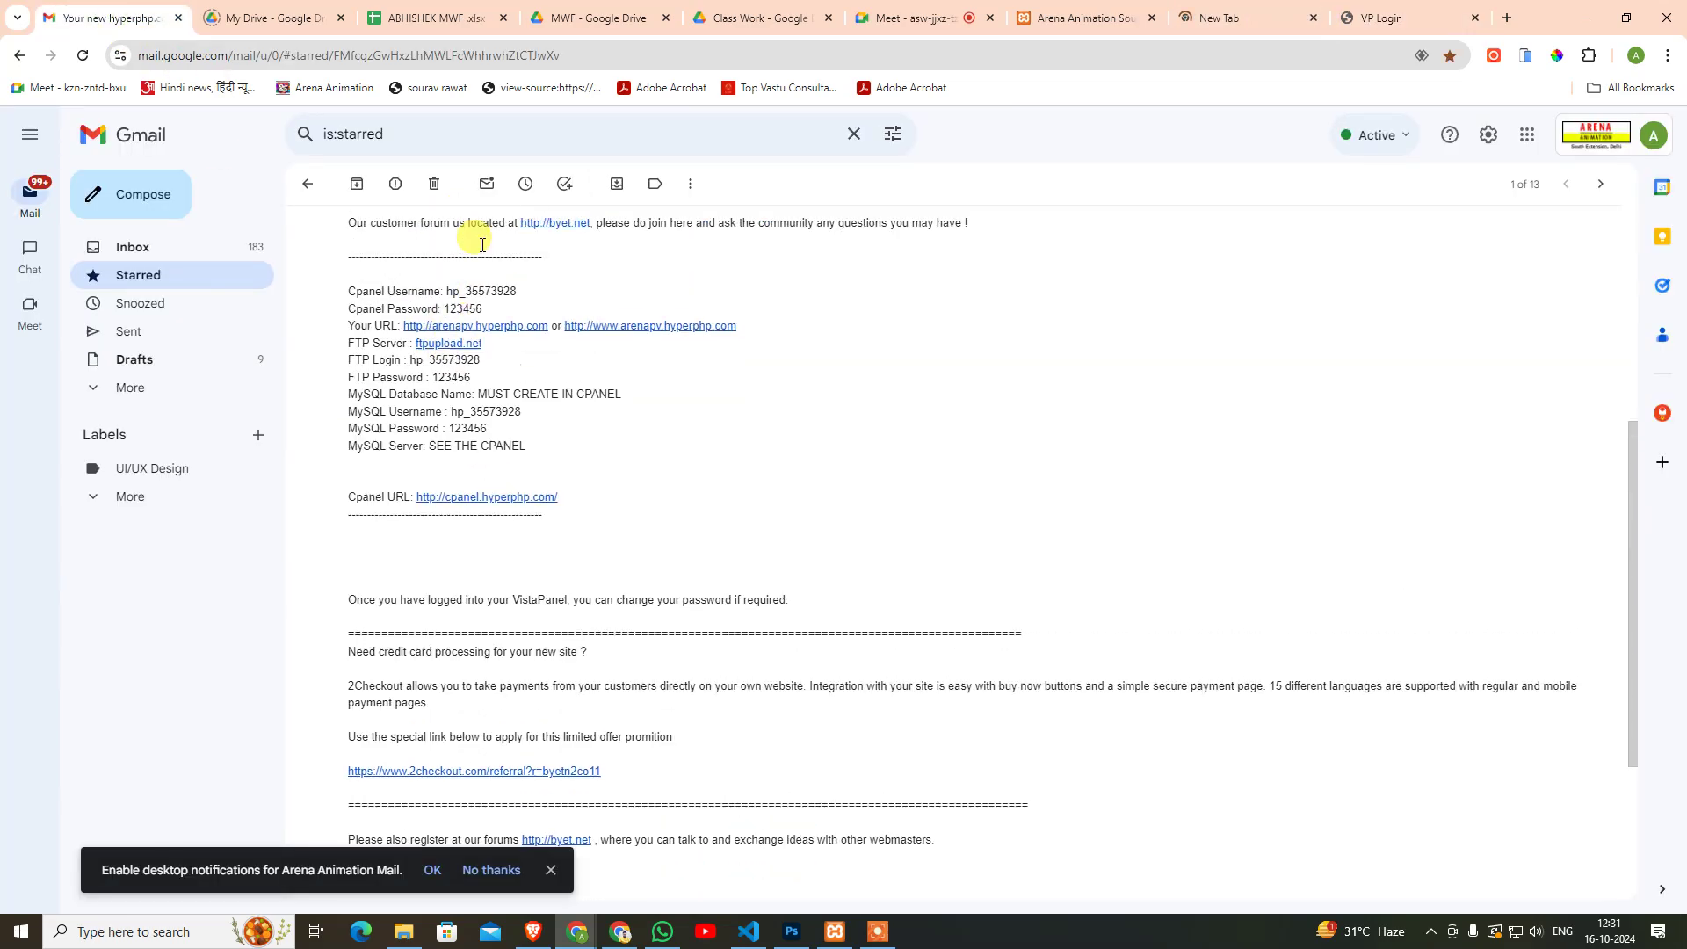
scroll(482, 245, up, 2)
double_click(467, 454)
key(ctrl+c)
click(1380, 17)
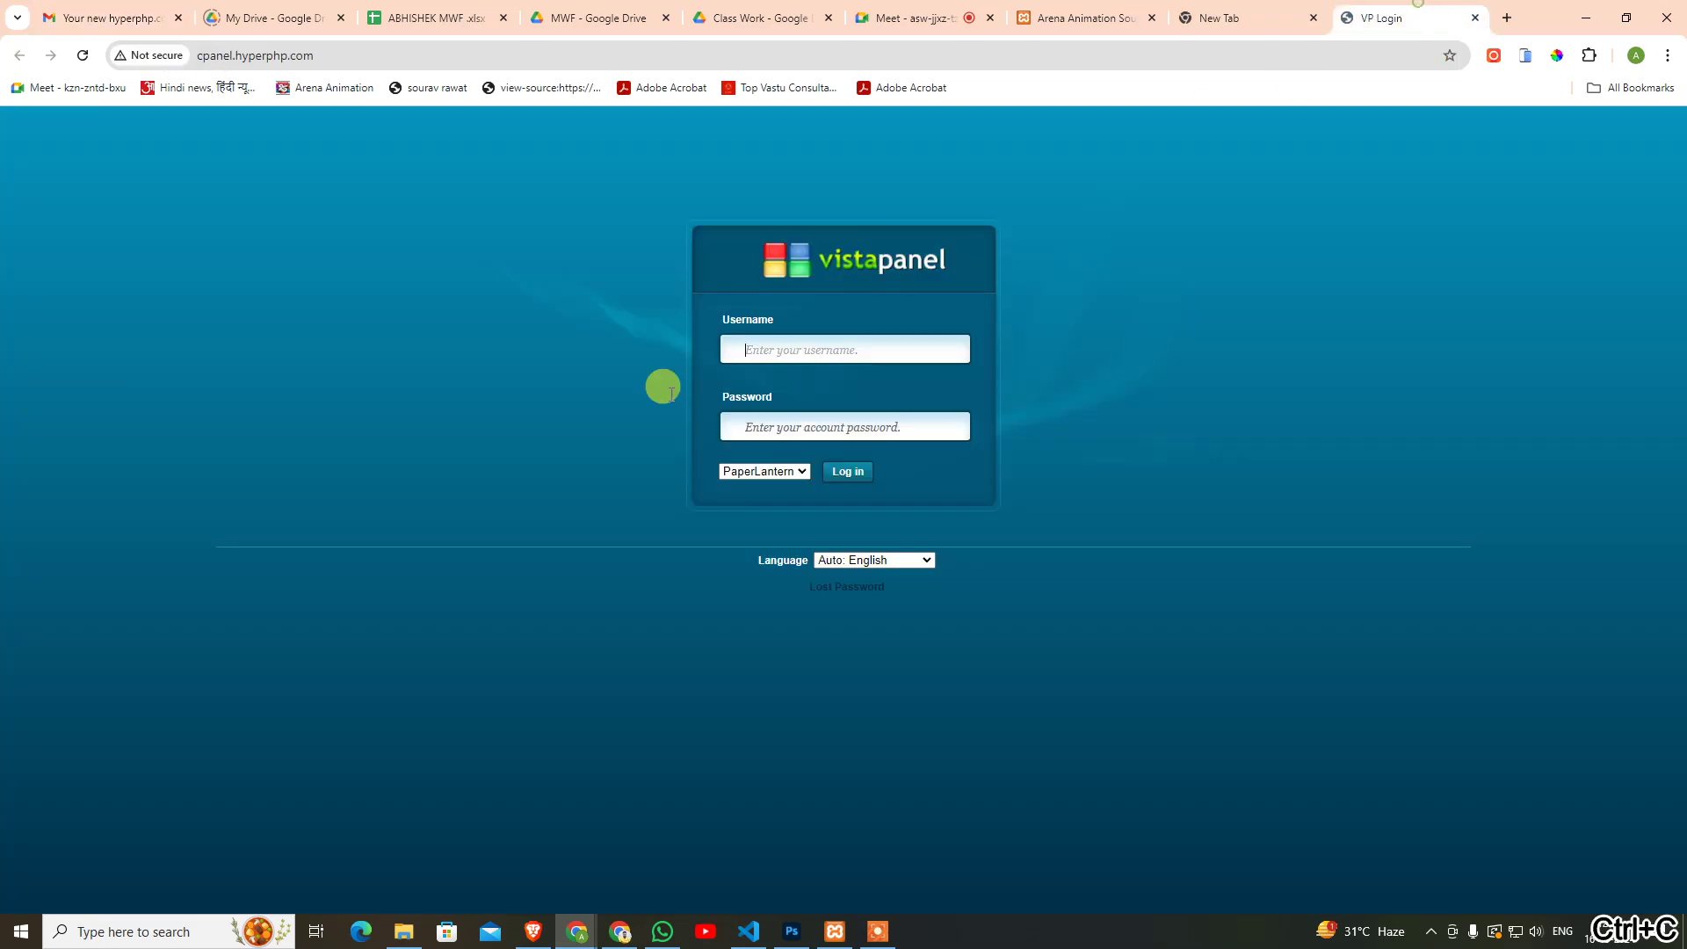
key(ctrl+v)
- Enter the account password, log in, and open the Online File Manager
click(800, 425)
text(••••••)
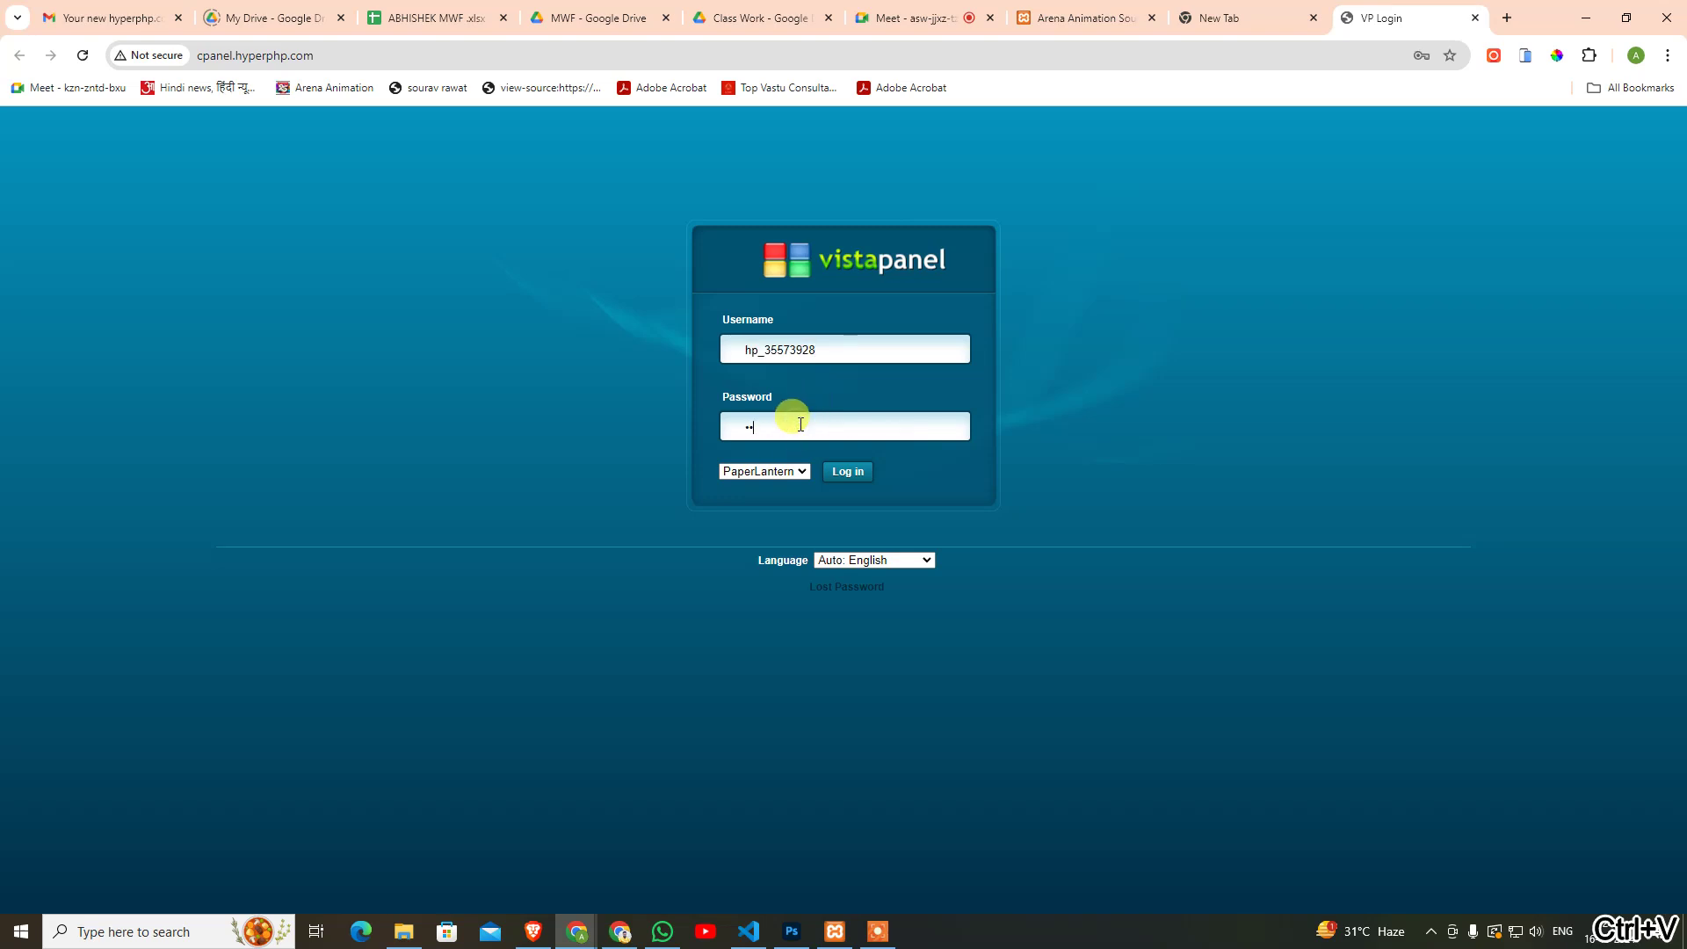
click(845, 471)
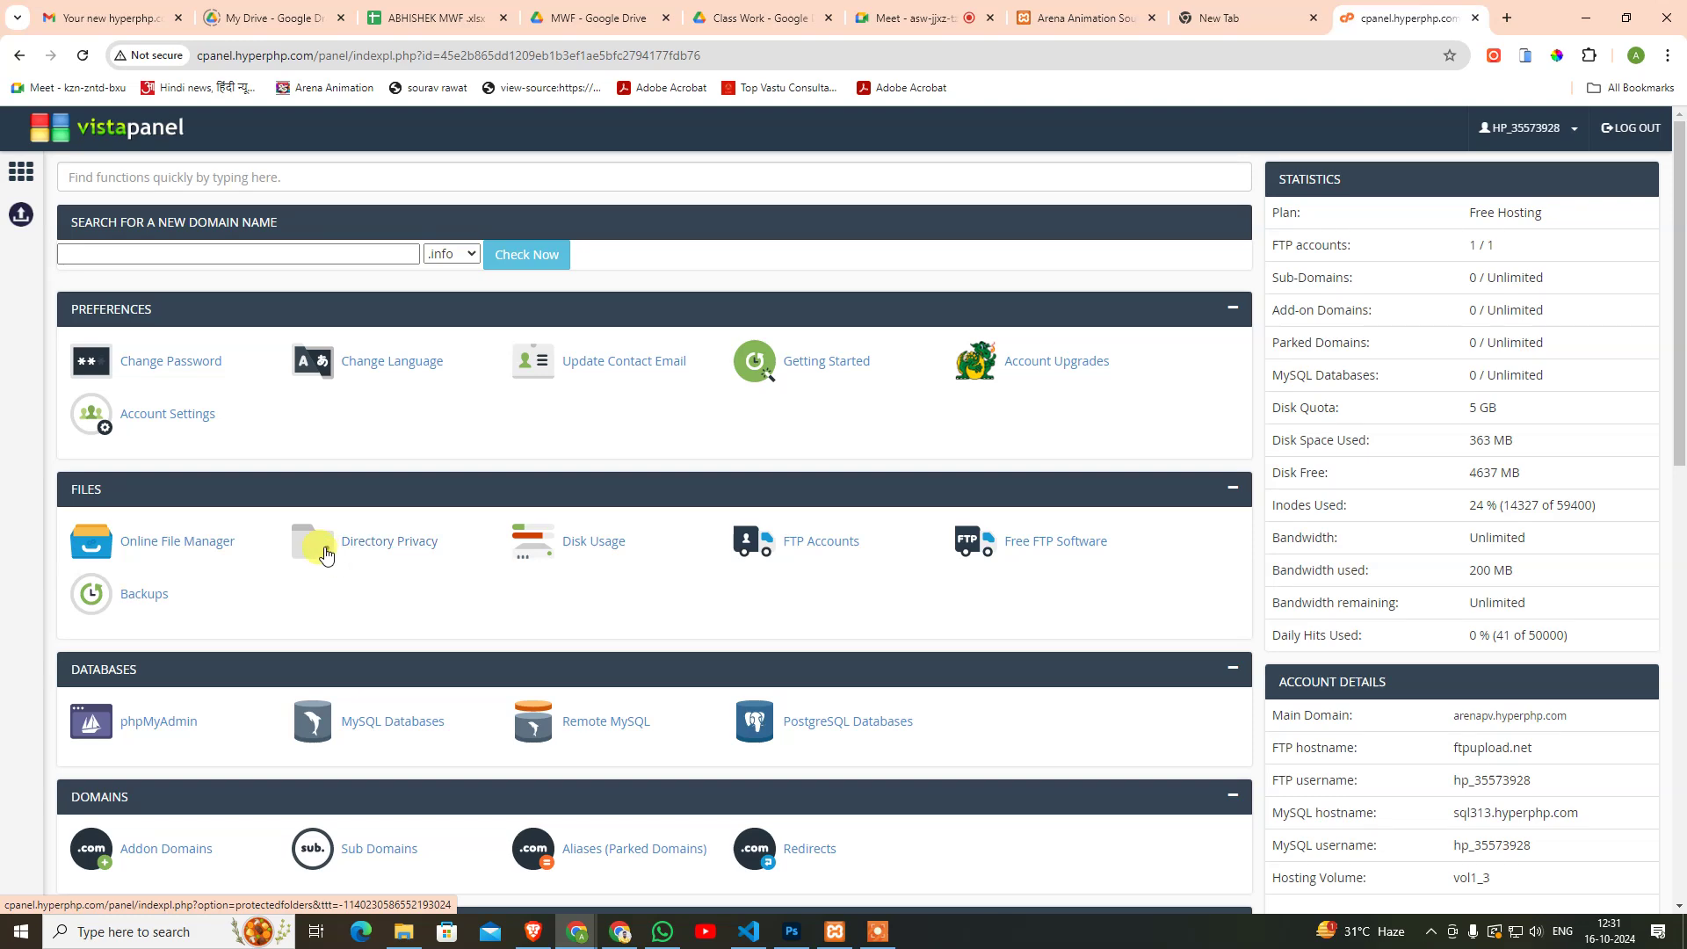
scroll(312, 549, down, 2)
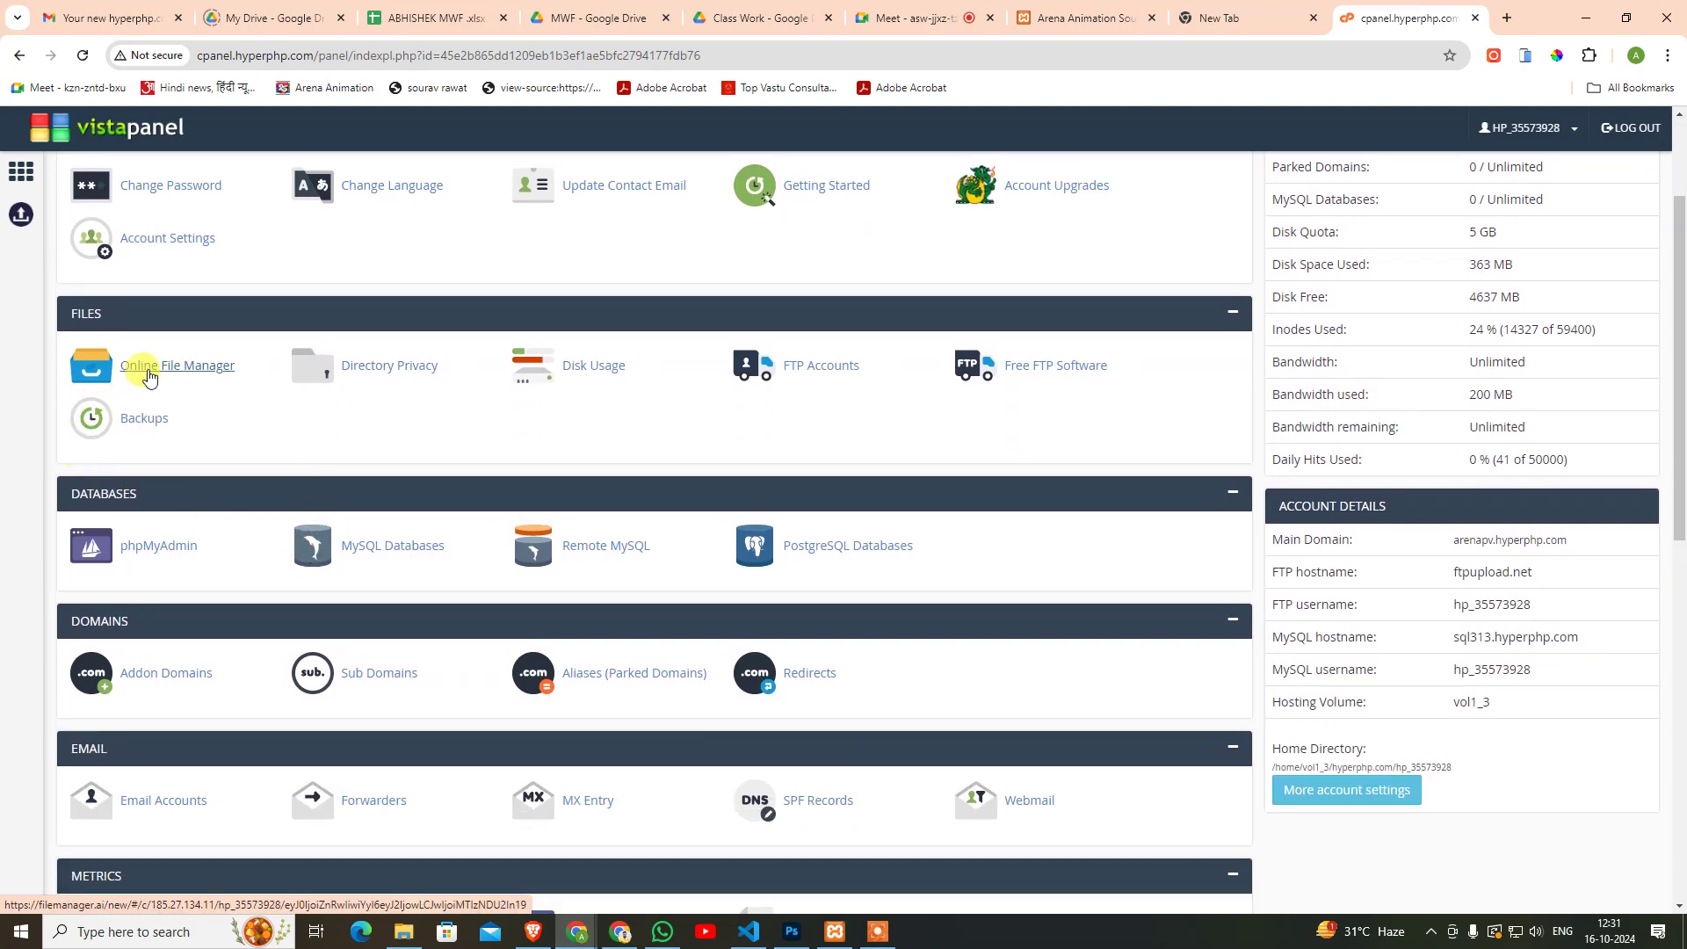
click(149, 376)
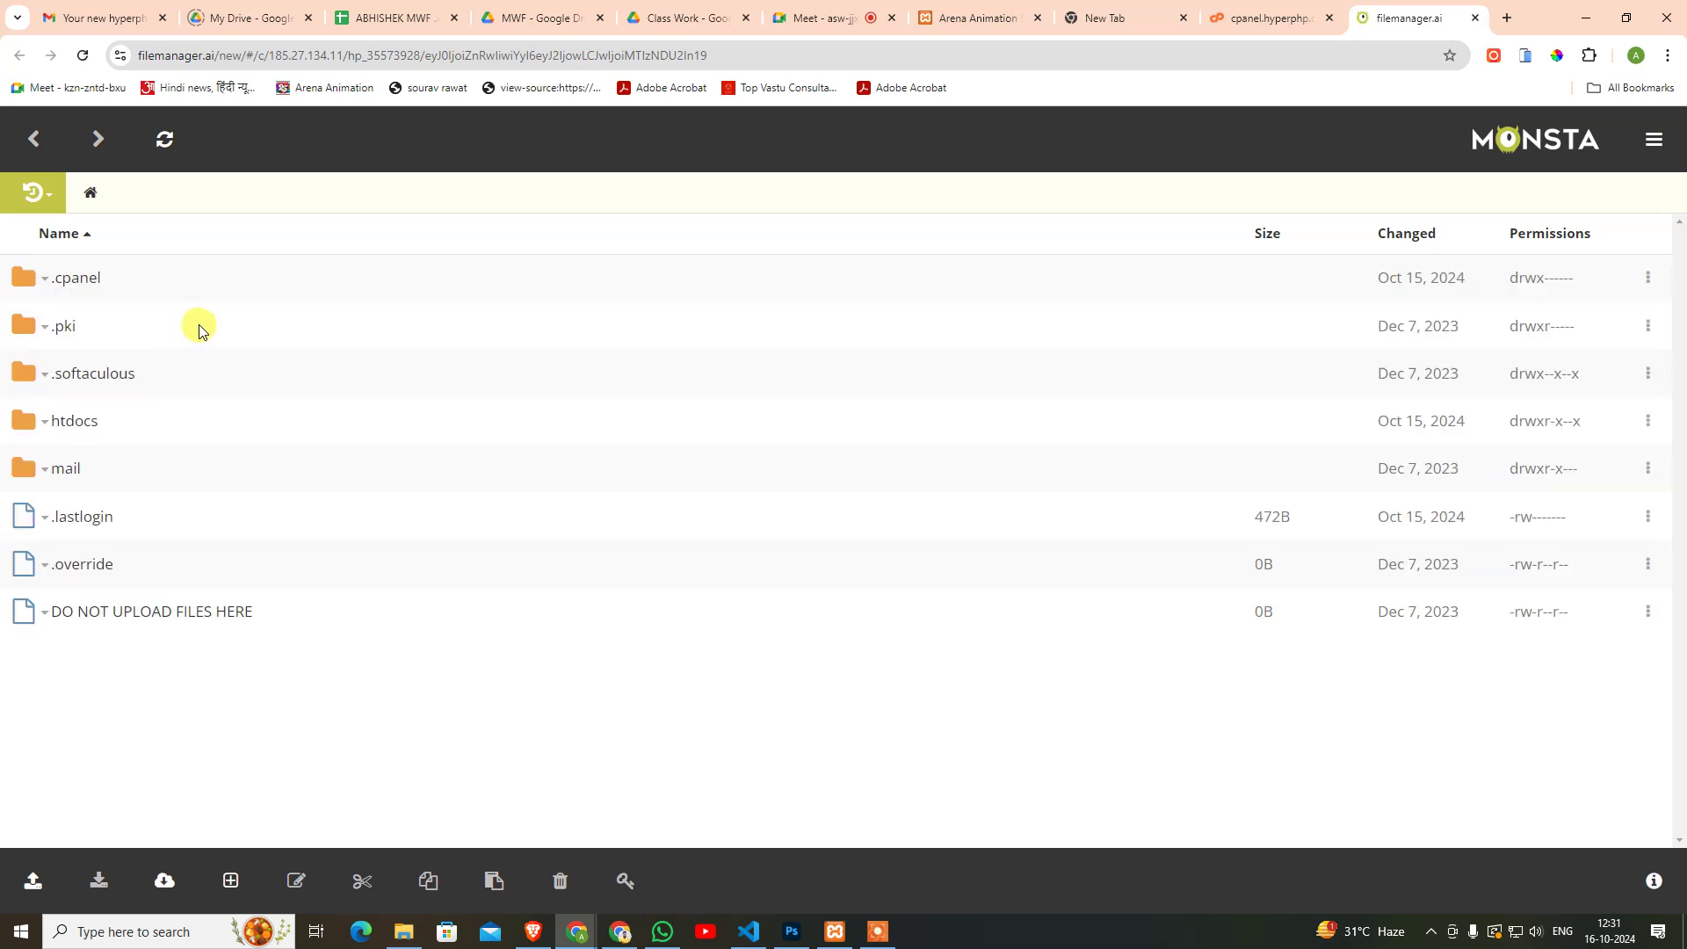
- Create a new folder named arenasouthextension inside htdocs
click(60, 429)
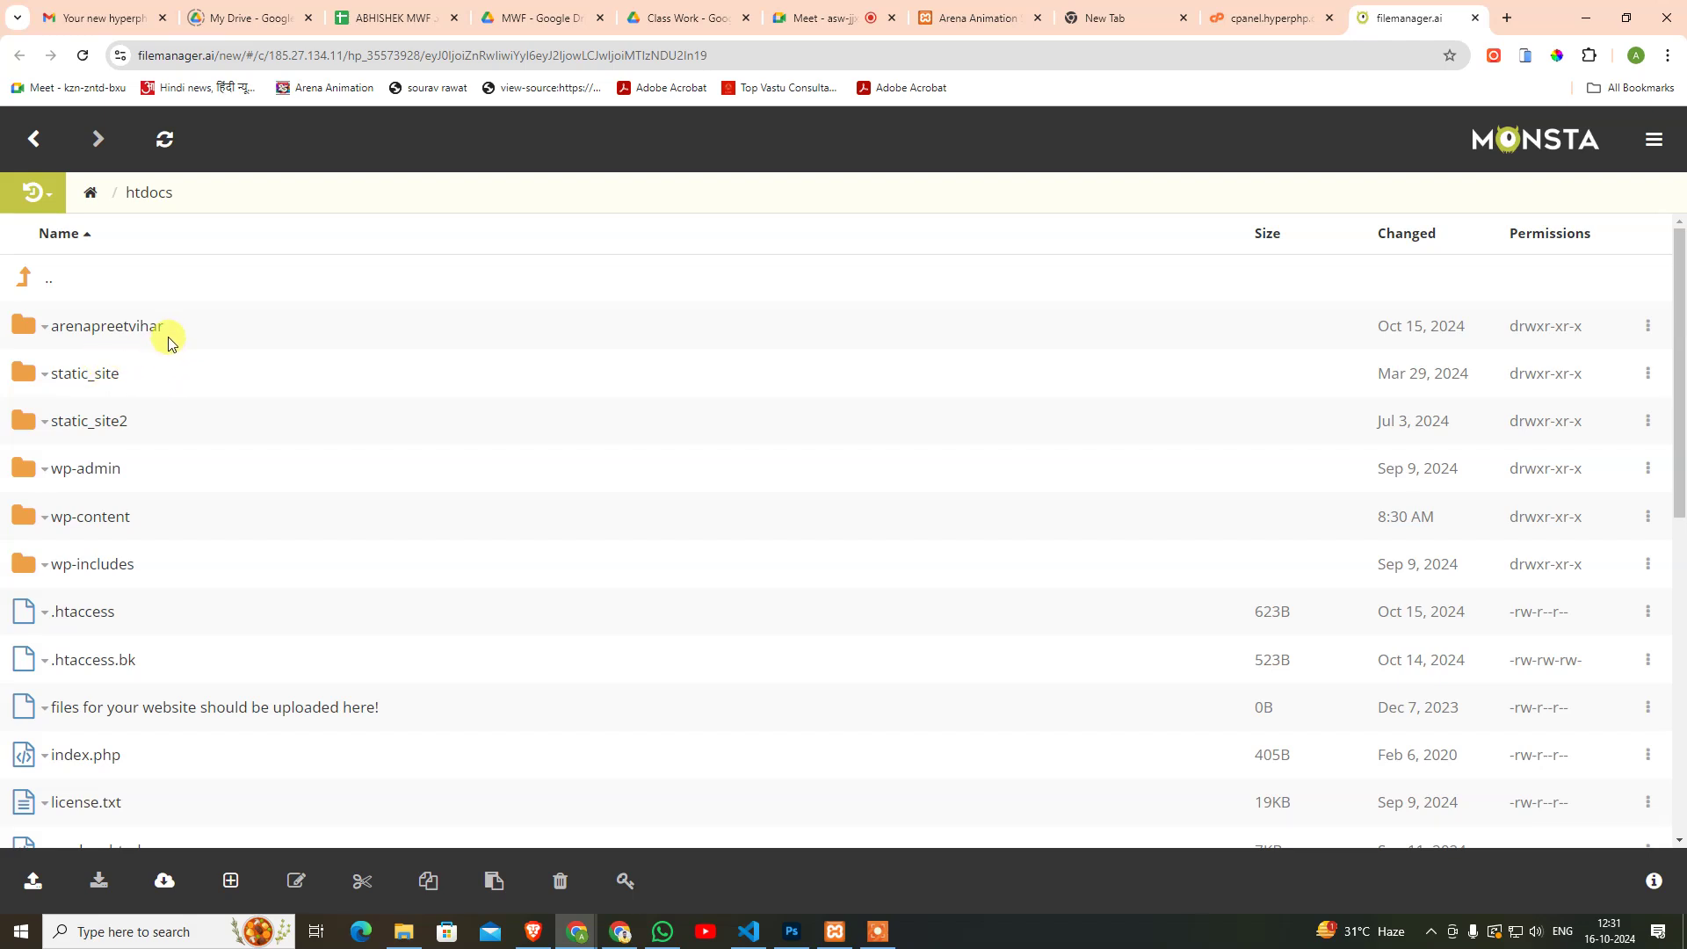
click(141, 332)
drag(41, 330, 565, 889)
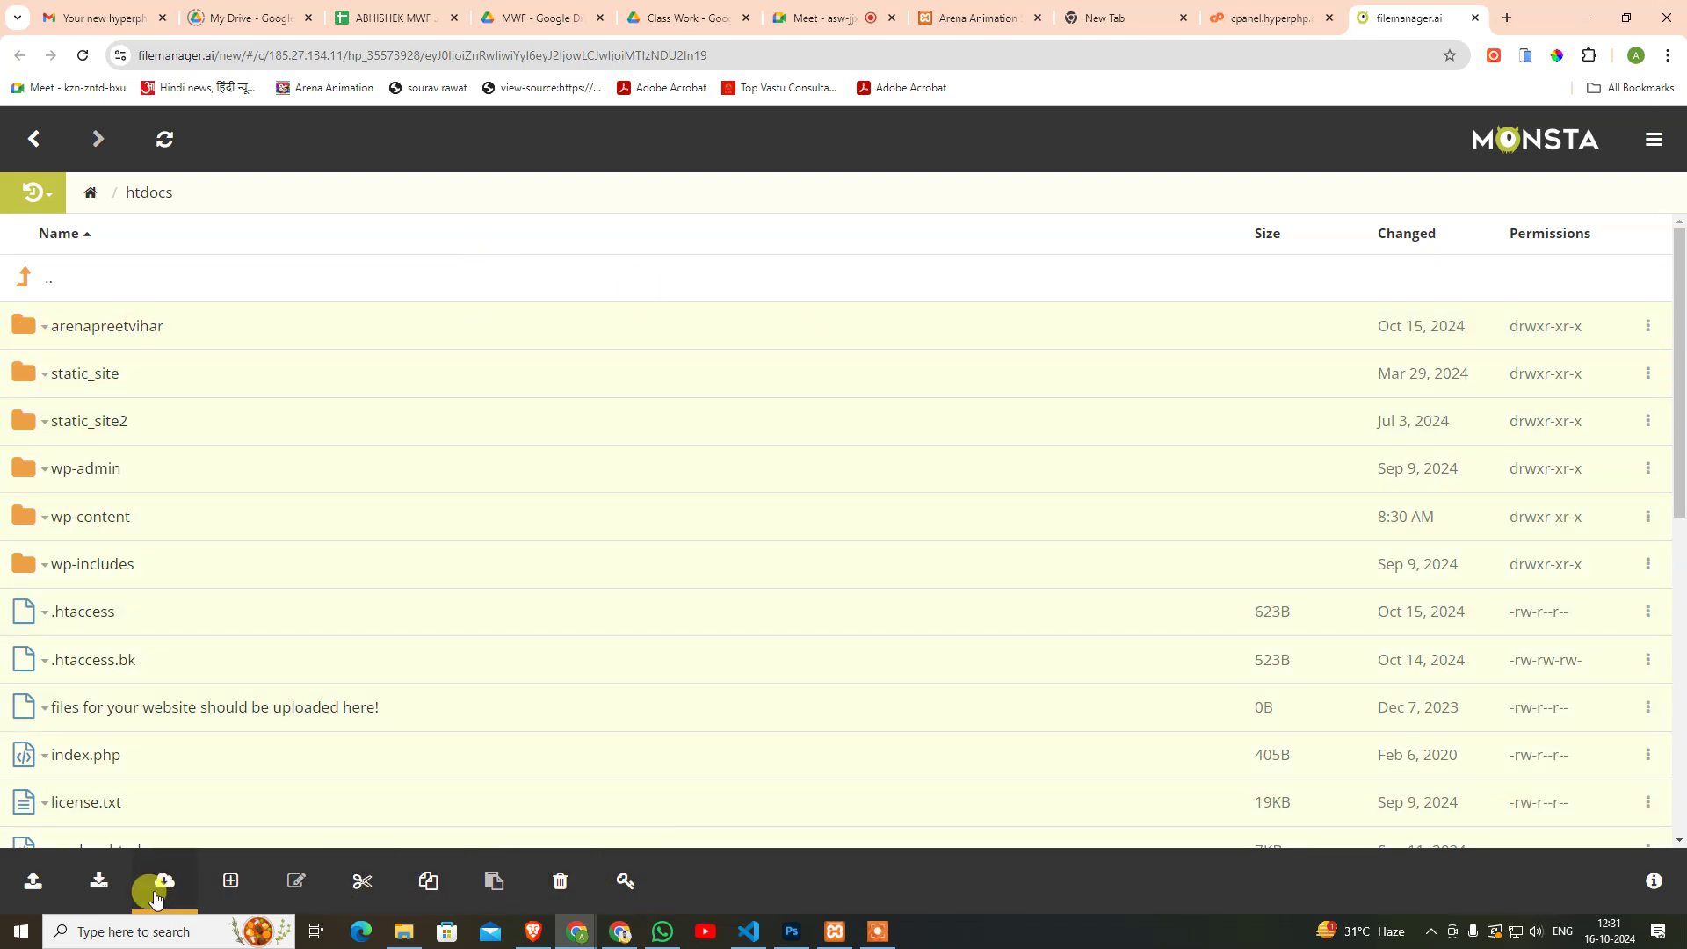
click(232, 891)
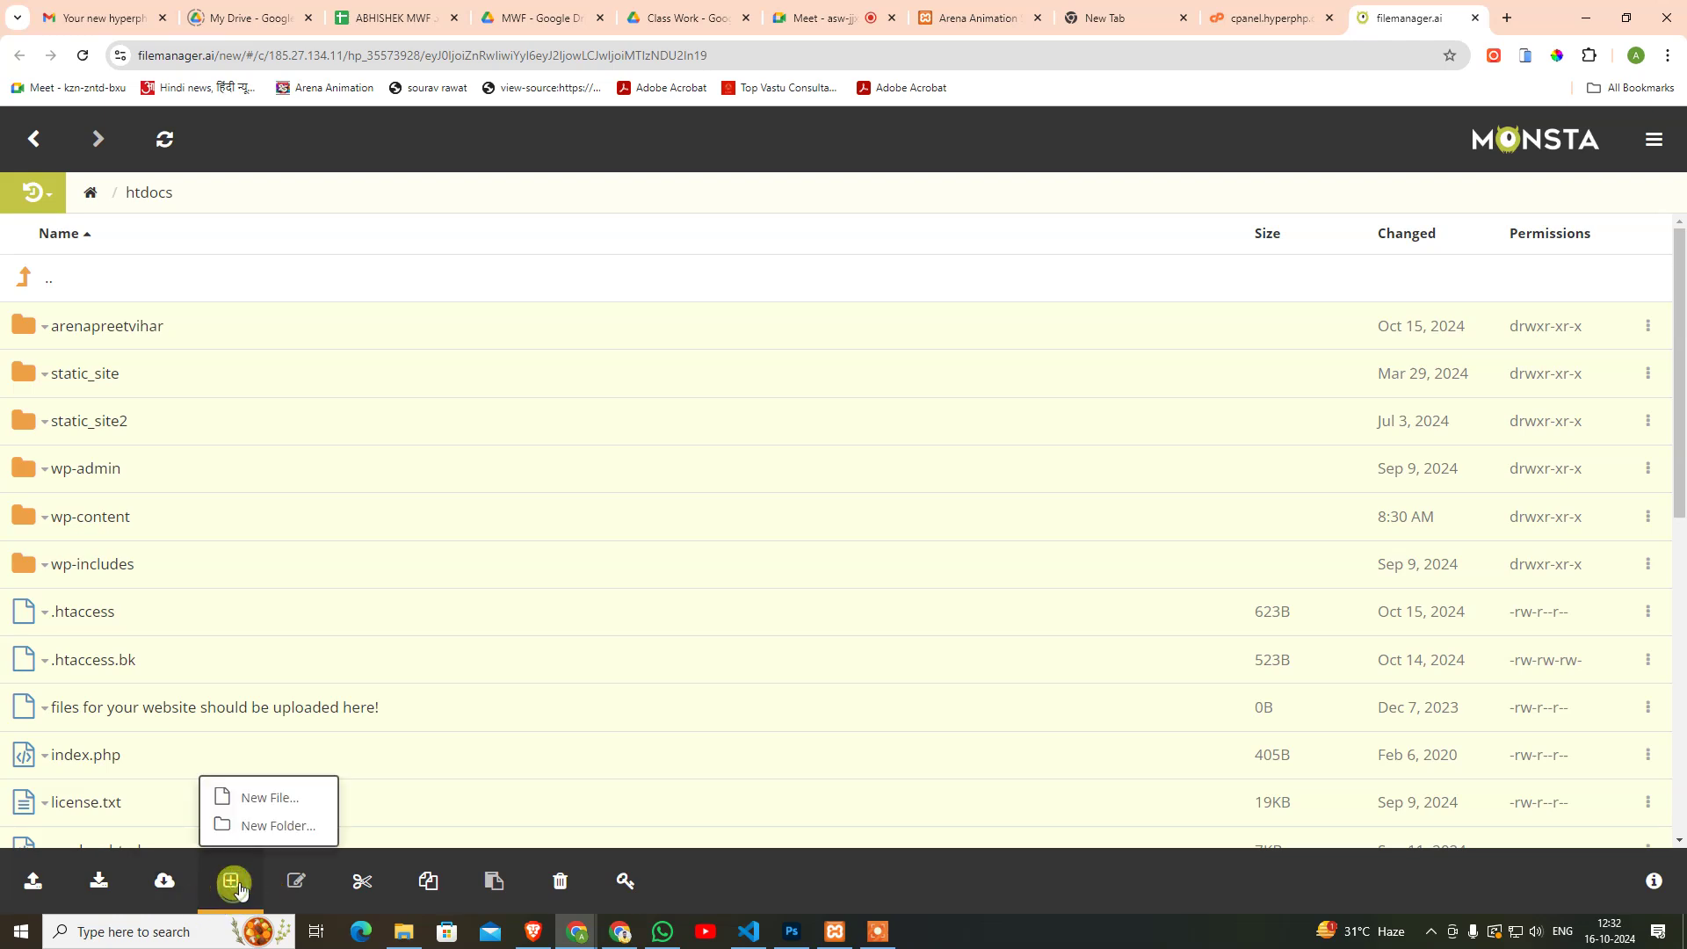
click(294, 829)
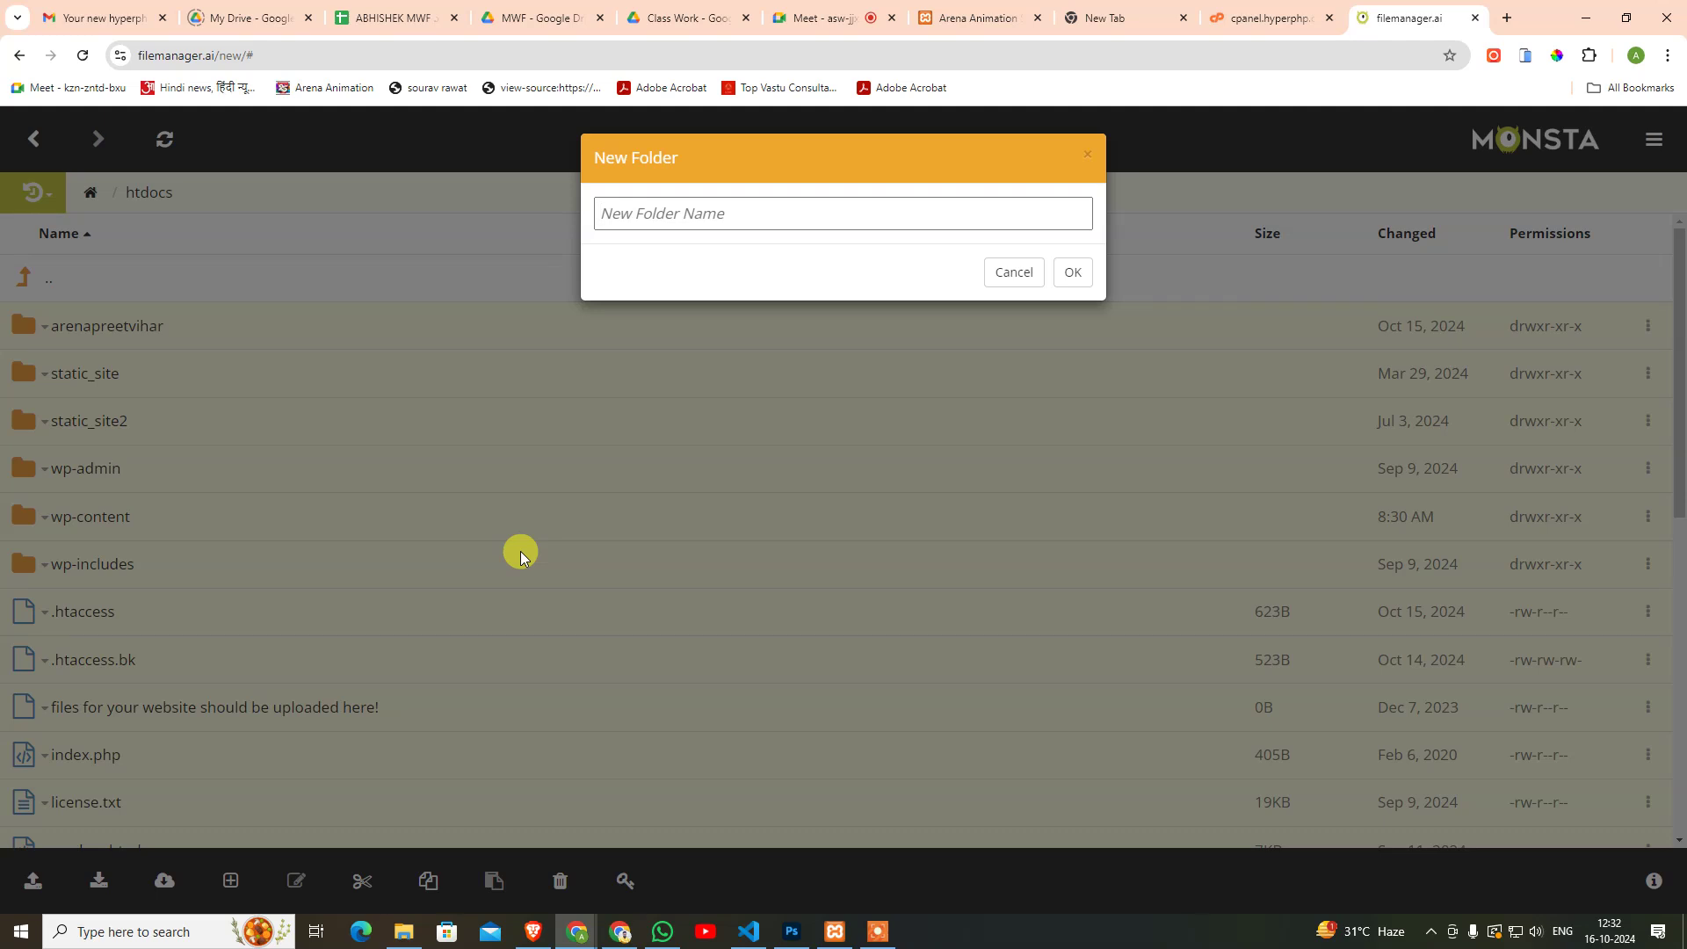
text(arenasouthextension)
click(1085, 283)
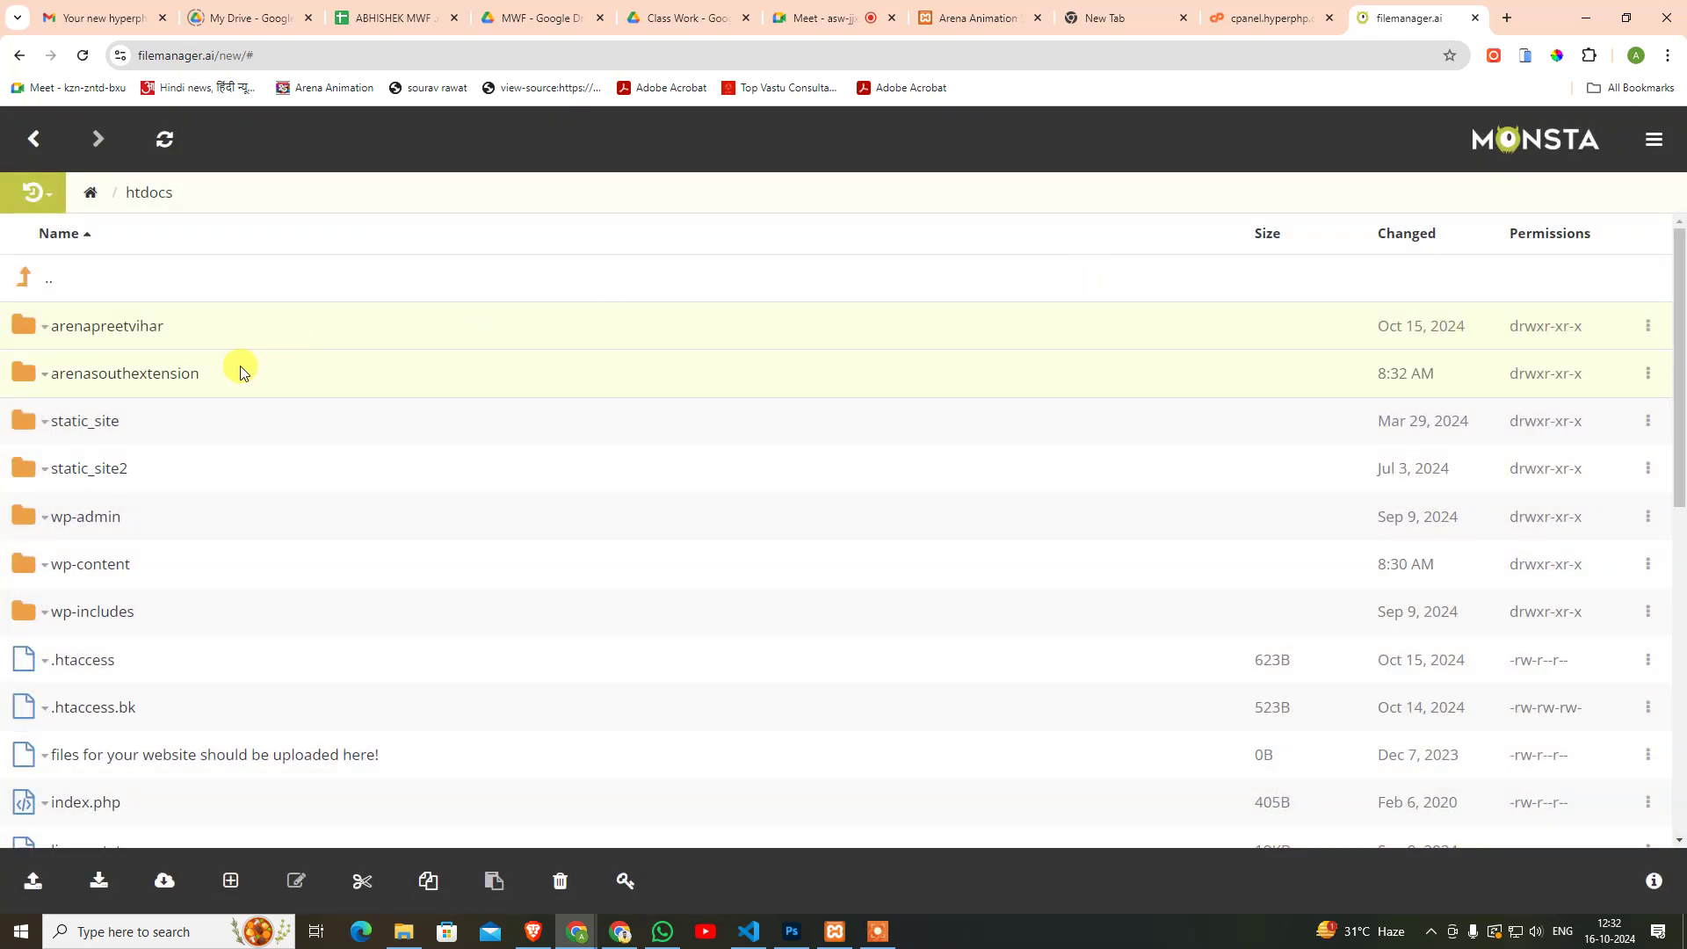
- Check that arenasouthextension is empty, then delete it from htdocs
click(183, 378)
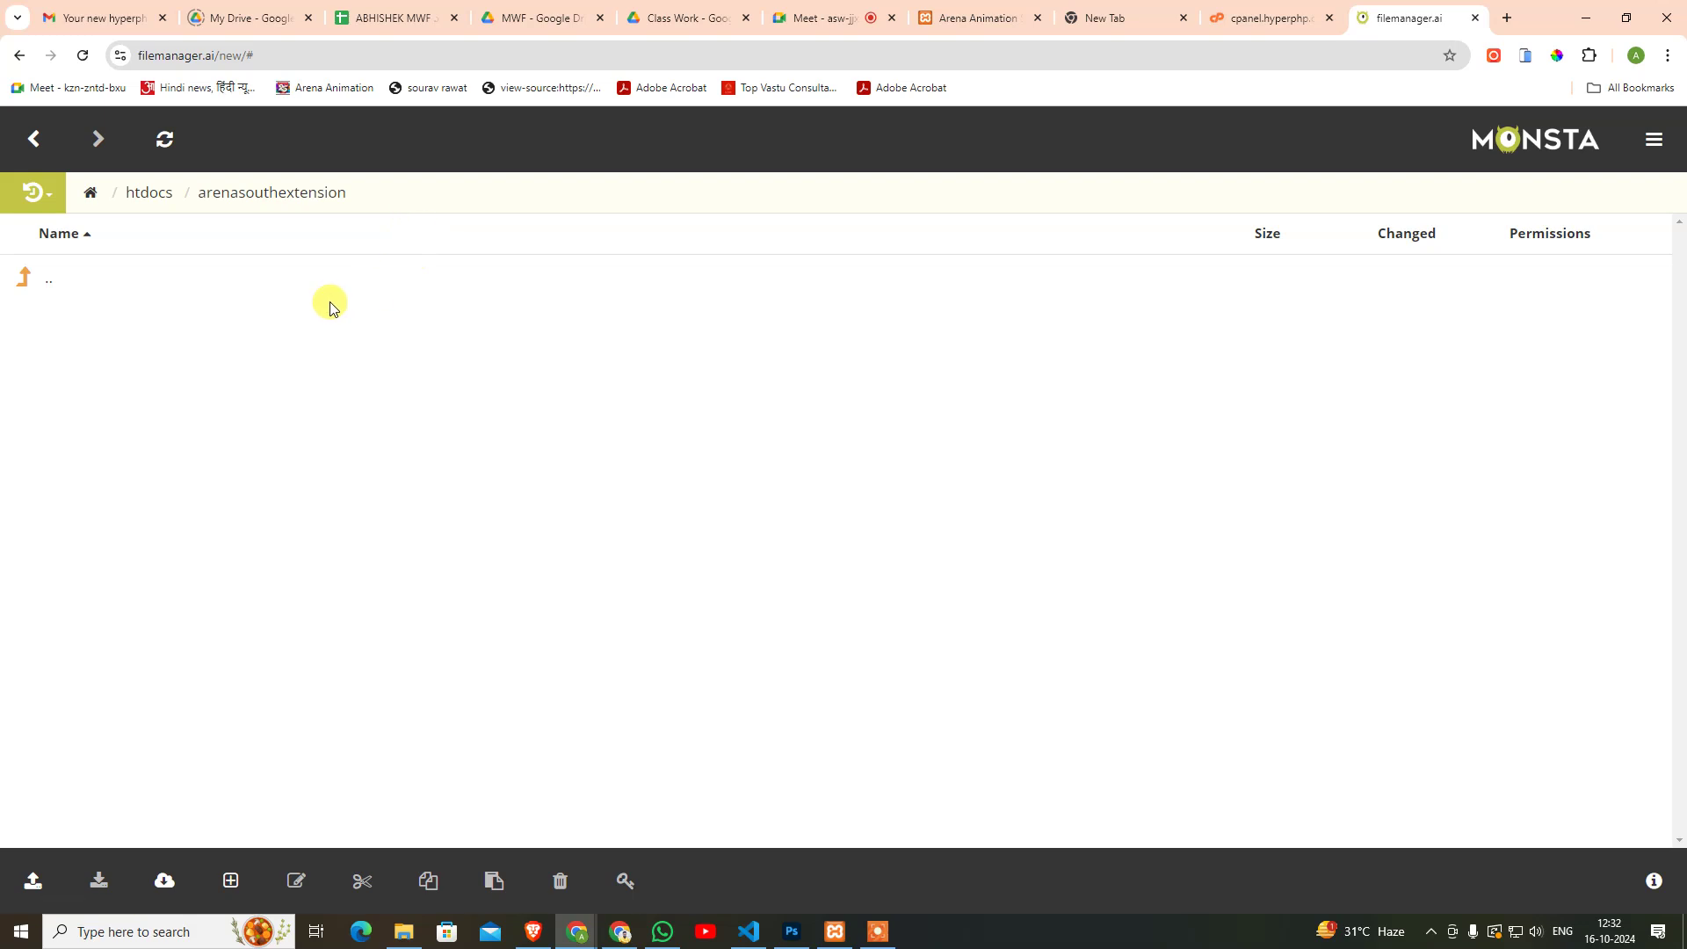
click(33, 138)
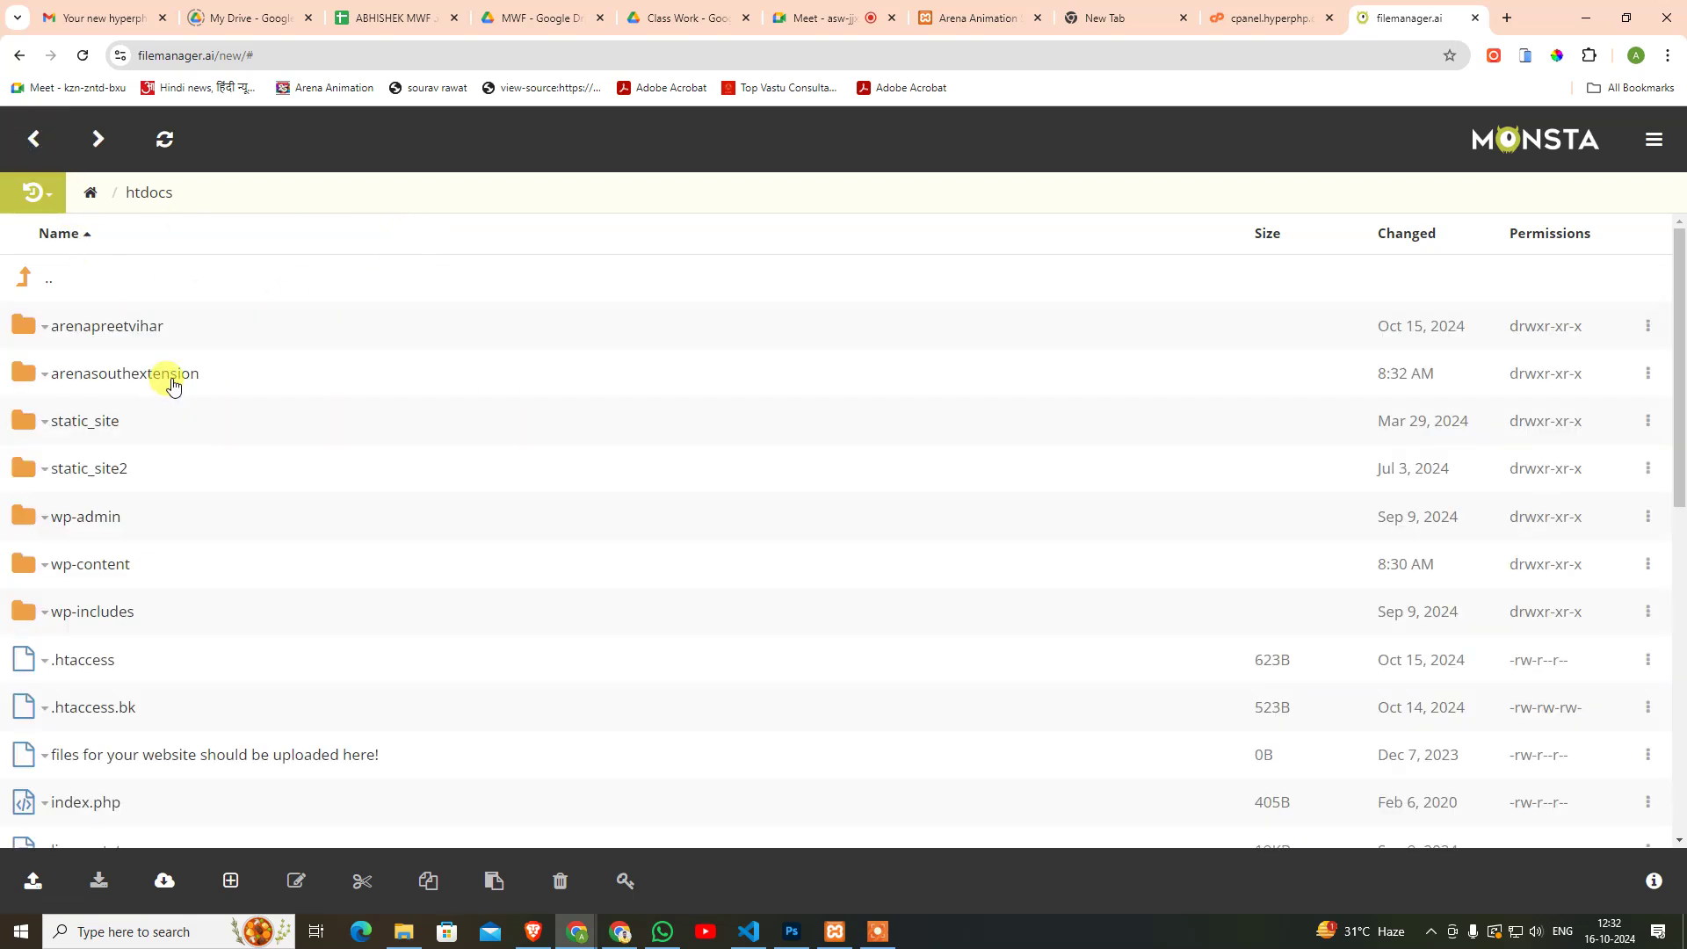
click(560, 881)
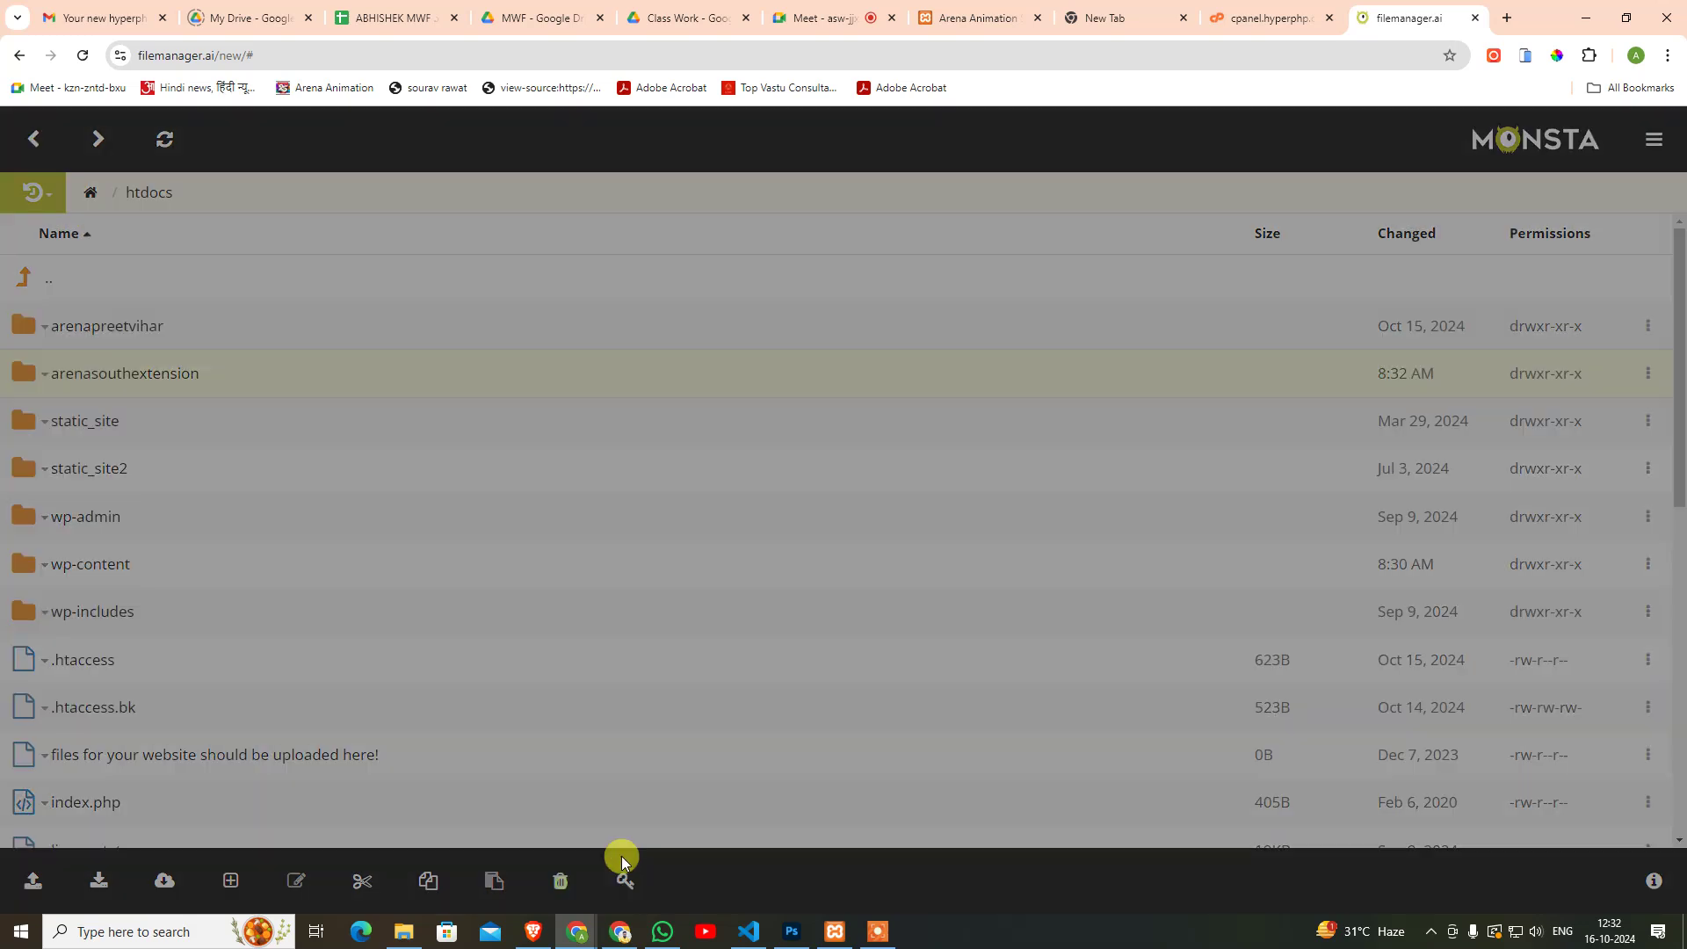
click(1058, 257)
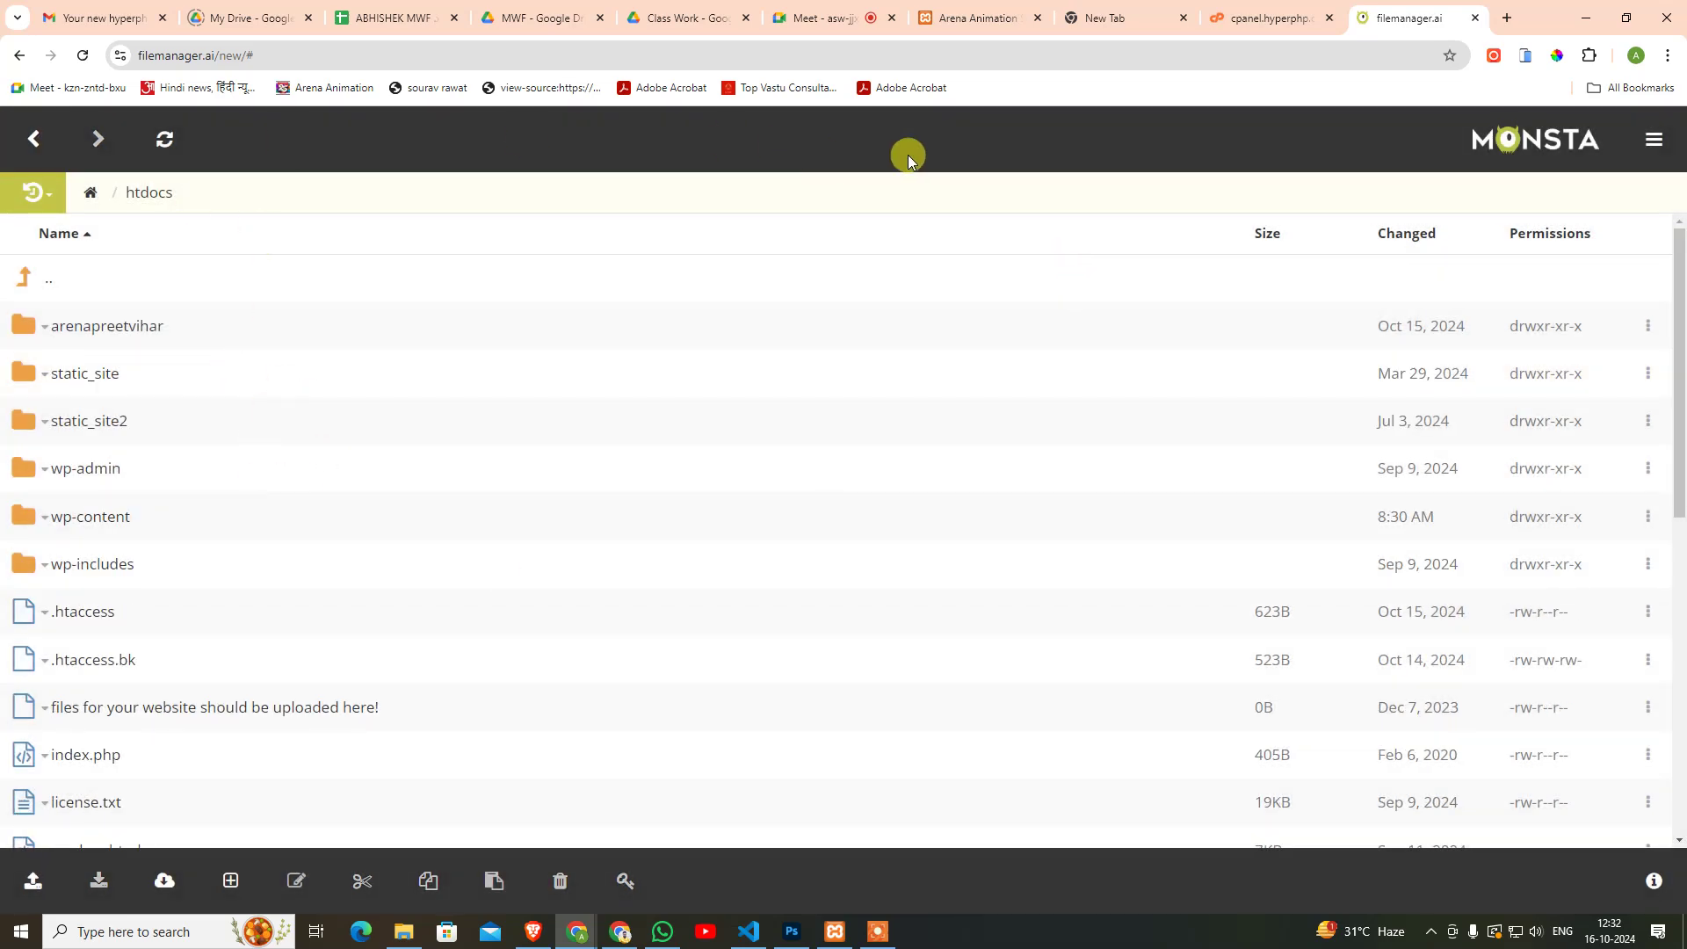
- Start a new WordPress installation from the Softaculous Apps Installer
click(1265, 18)
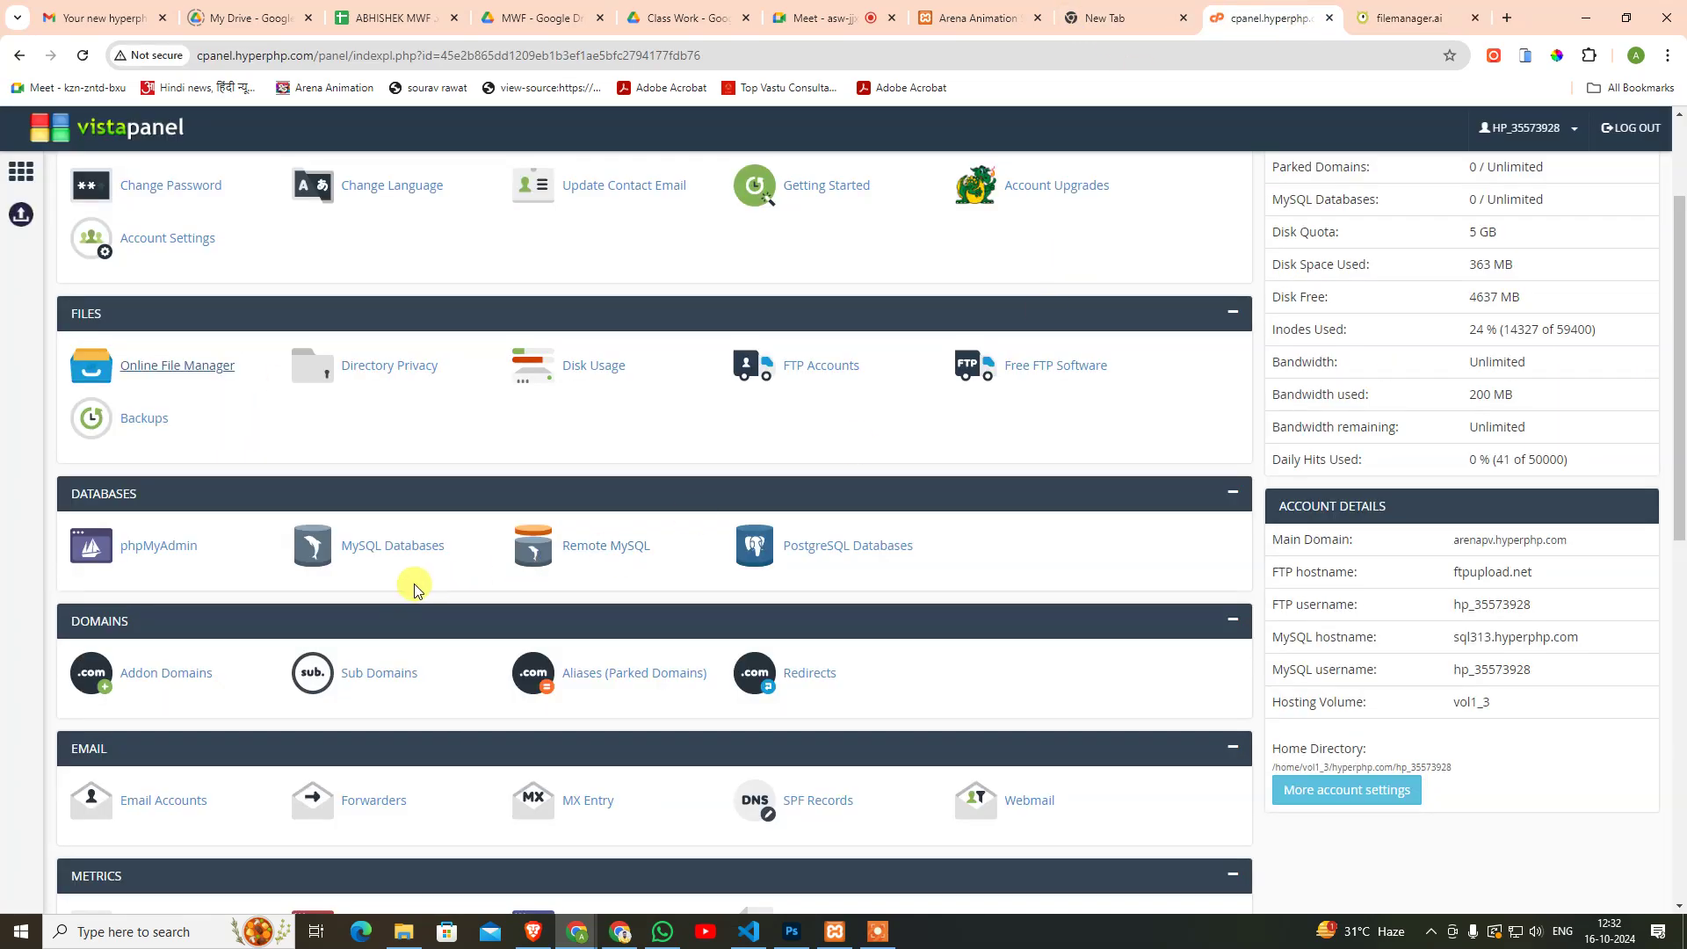
scroll(403, 583, down, 8)
scroll(272, 656, down, 1)
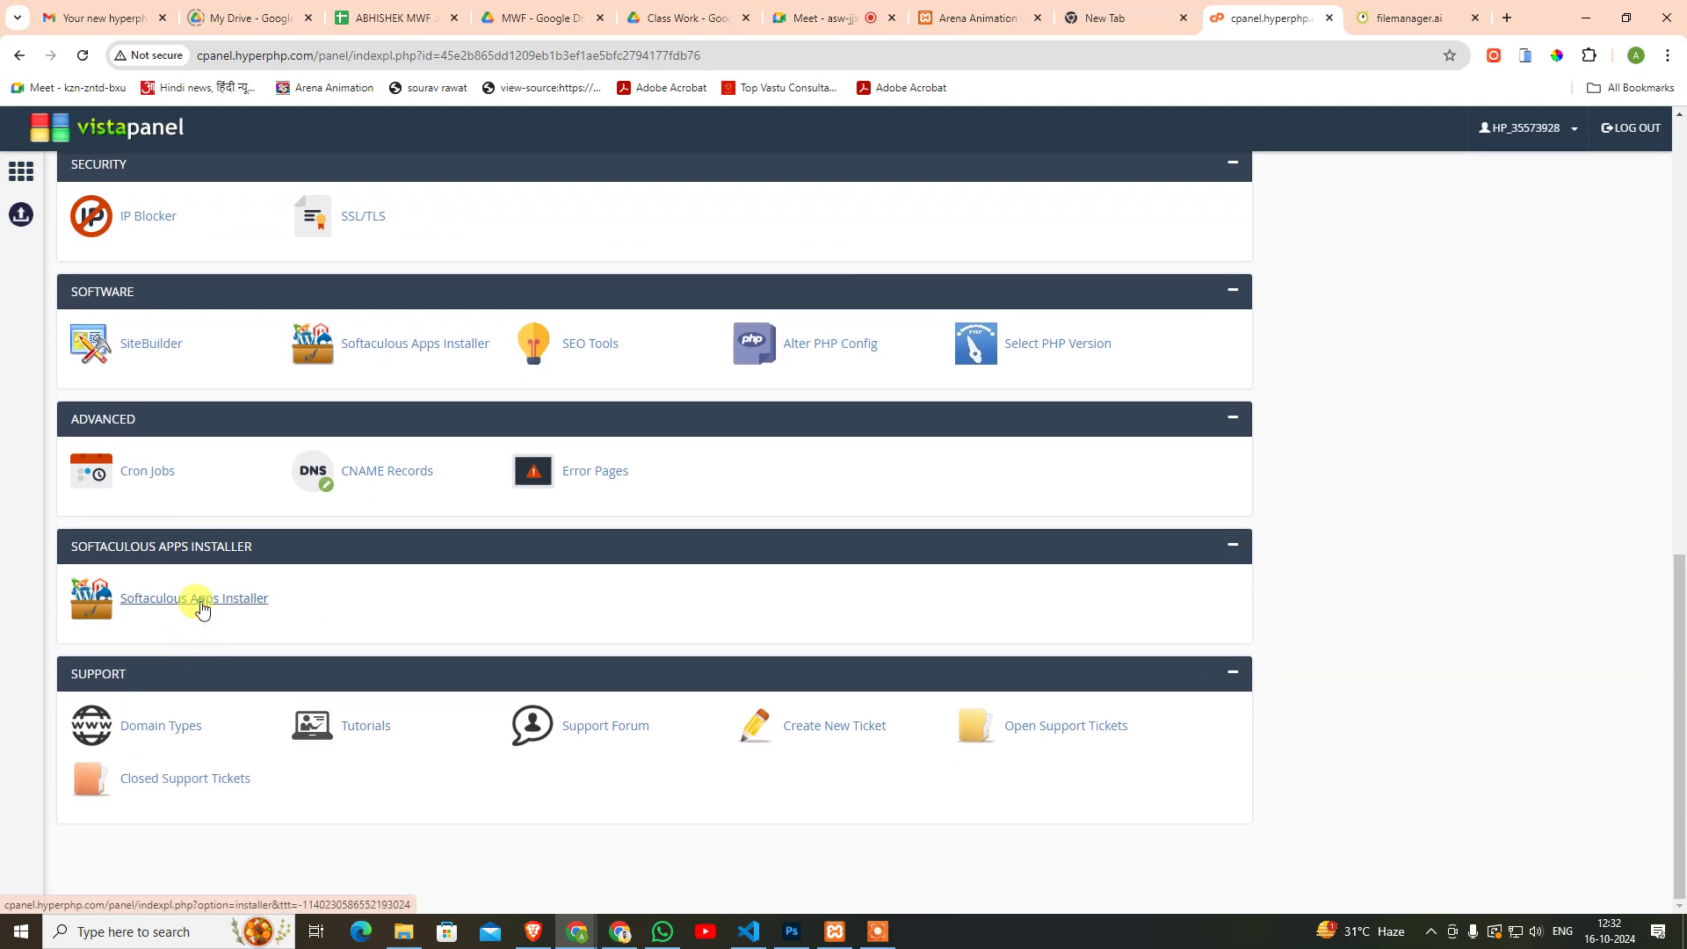
click(200, 603)
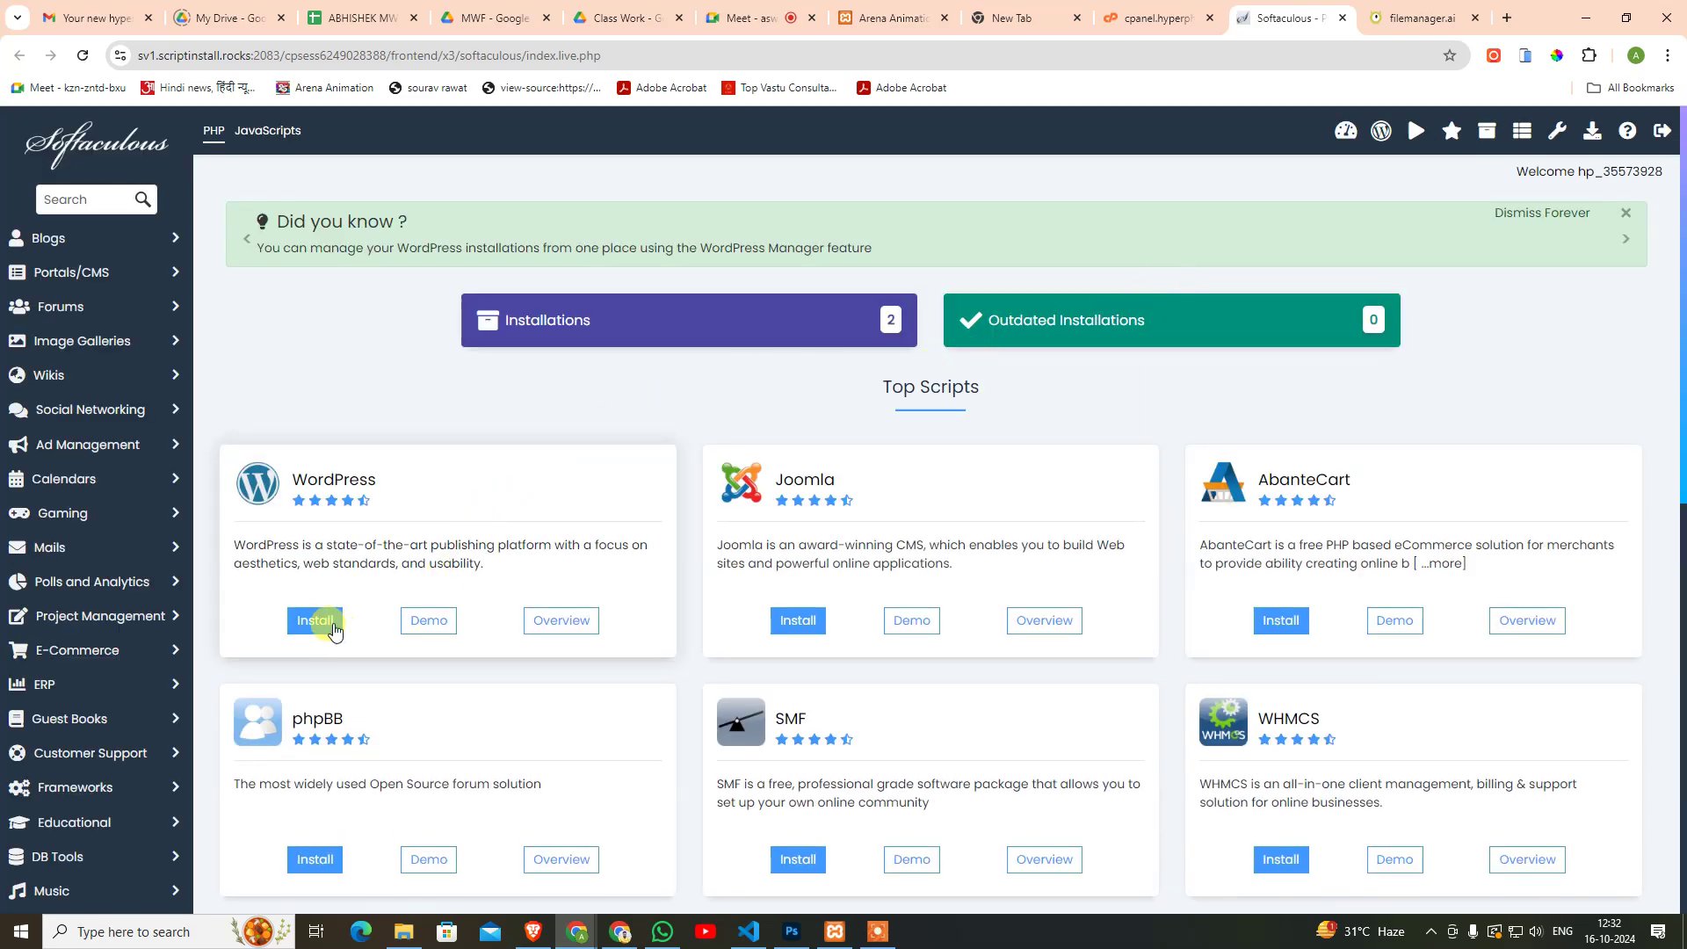
click(332, 627)
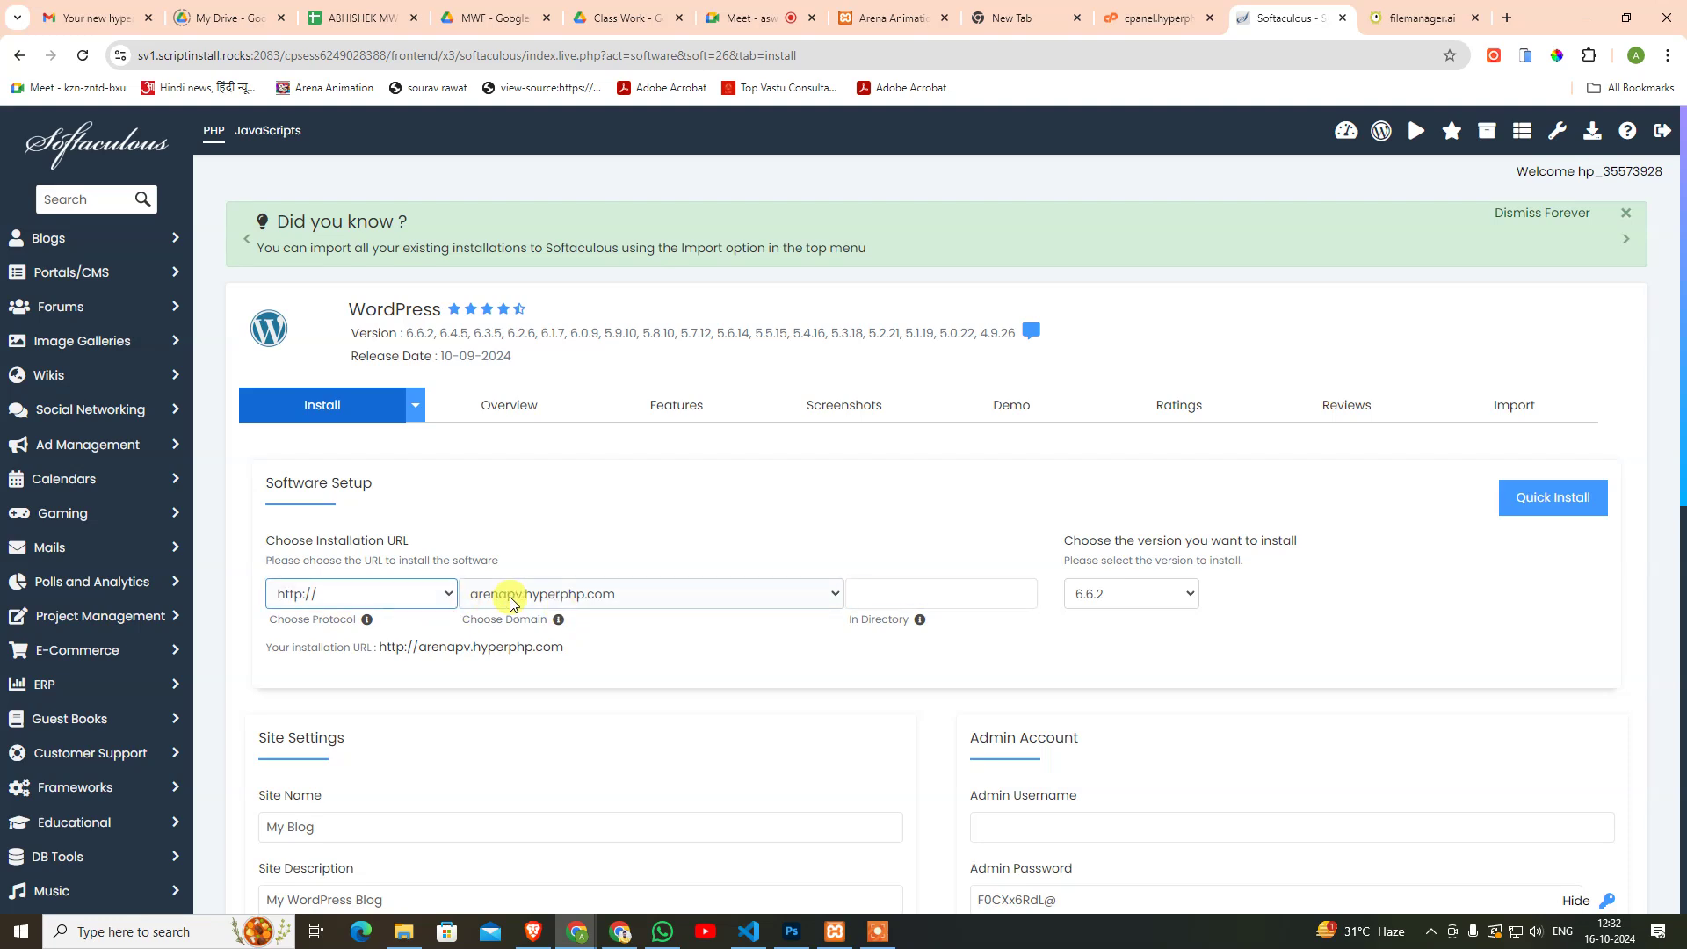
- Set the installation directory to arenasouthextension
click(897, 589)
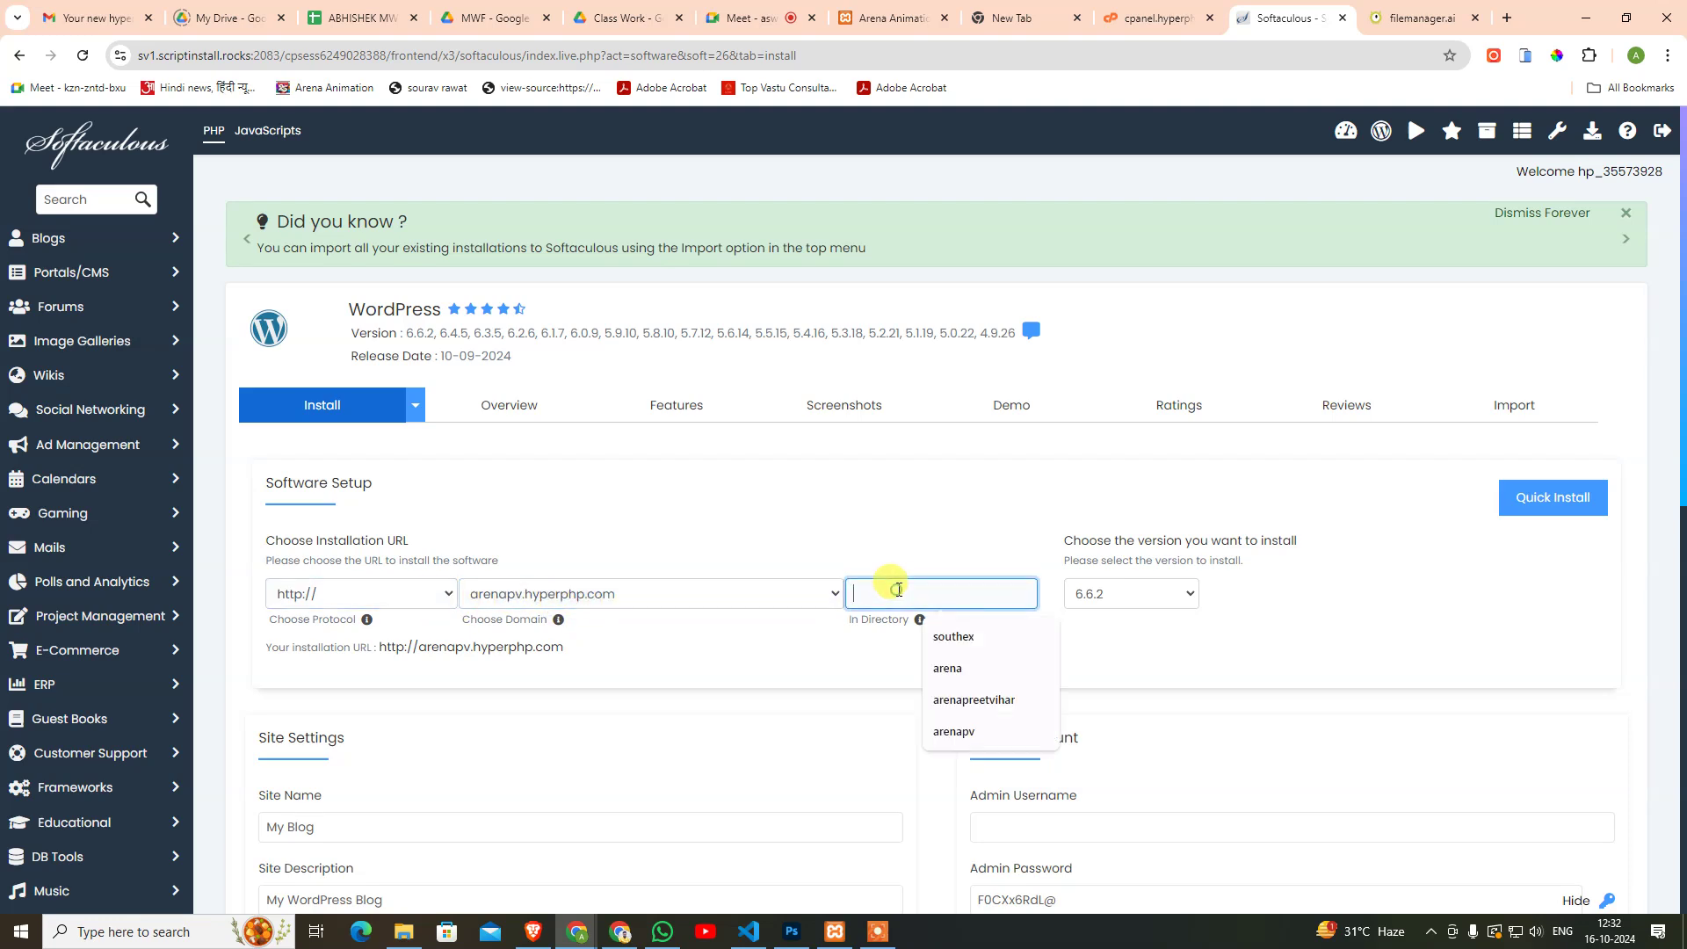
click(984, 701)
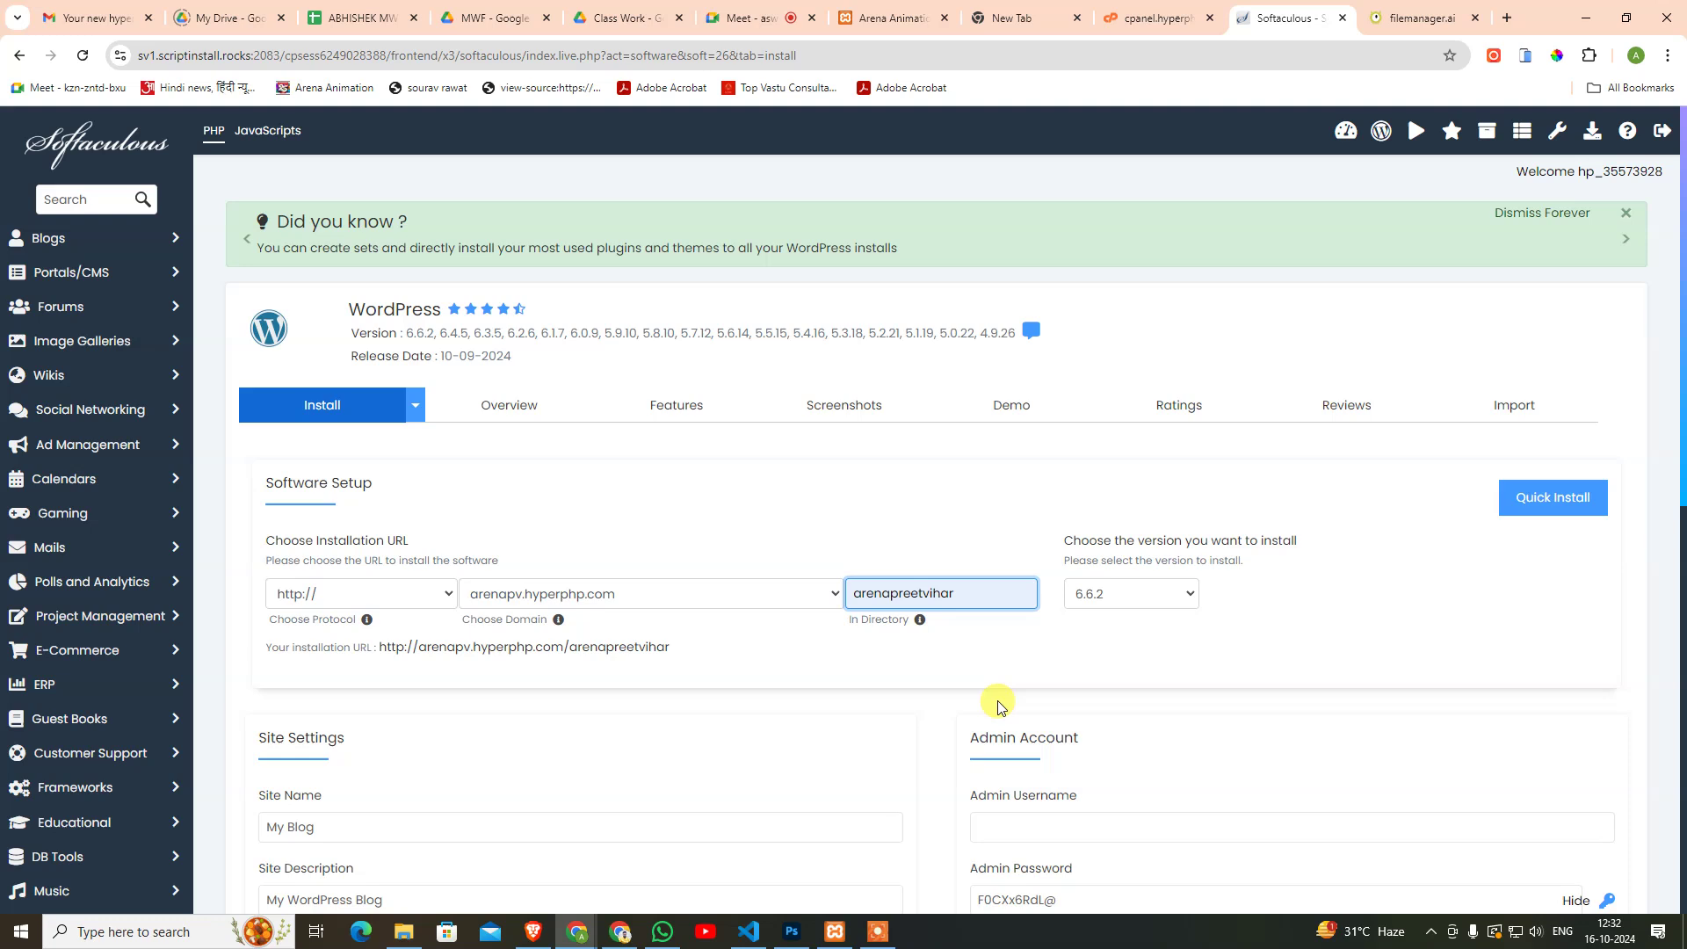
key(ctrl+shift+Left)
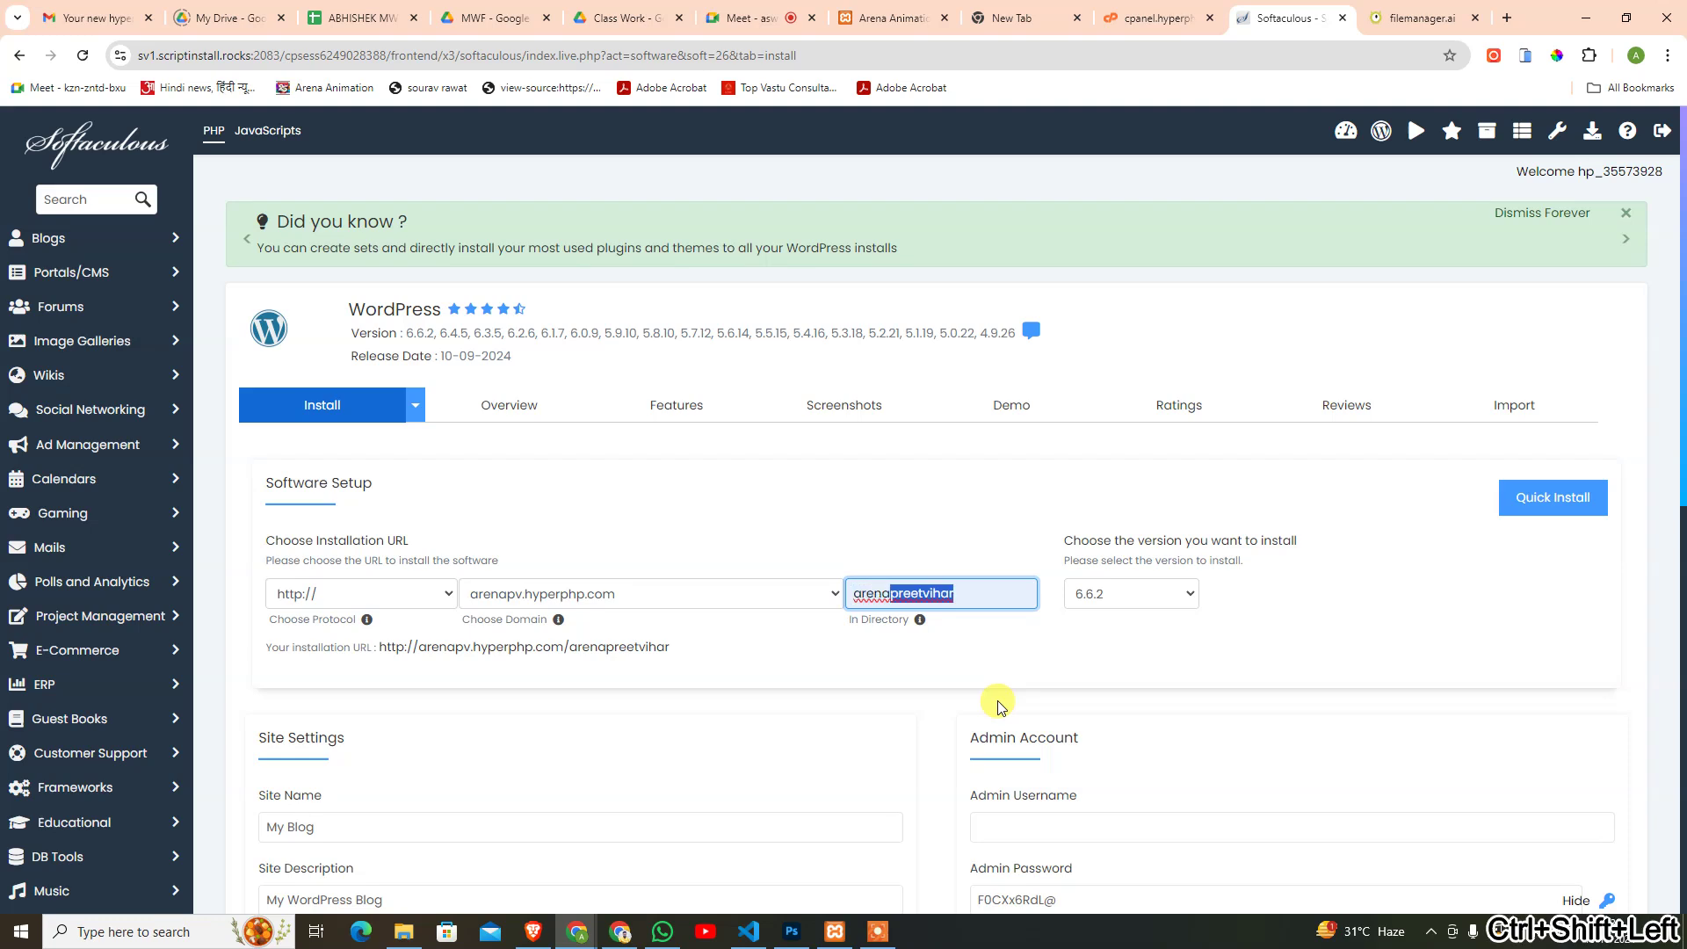
text(southextension)
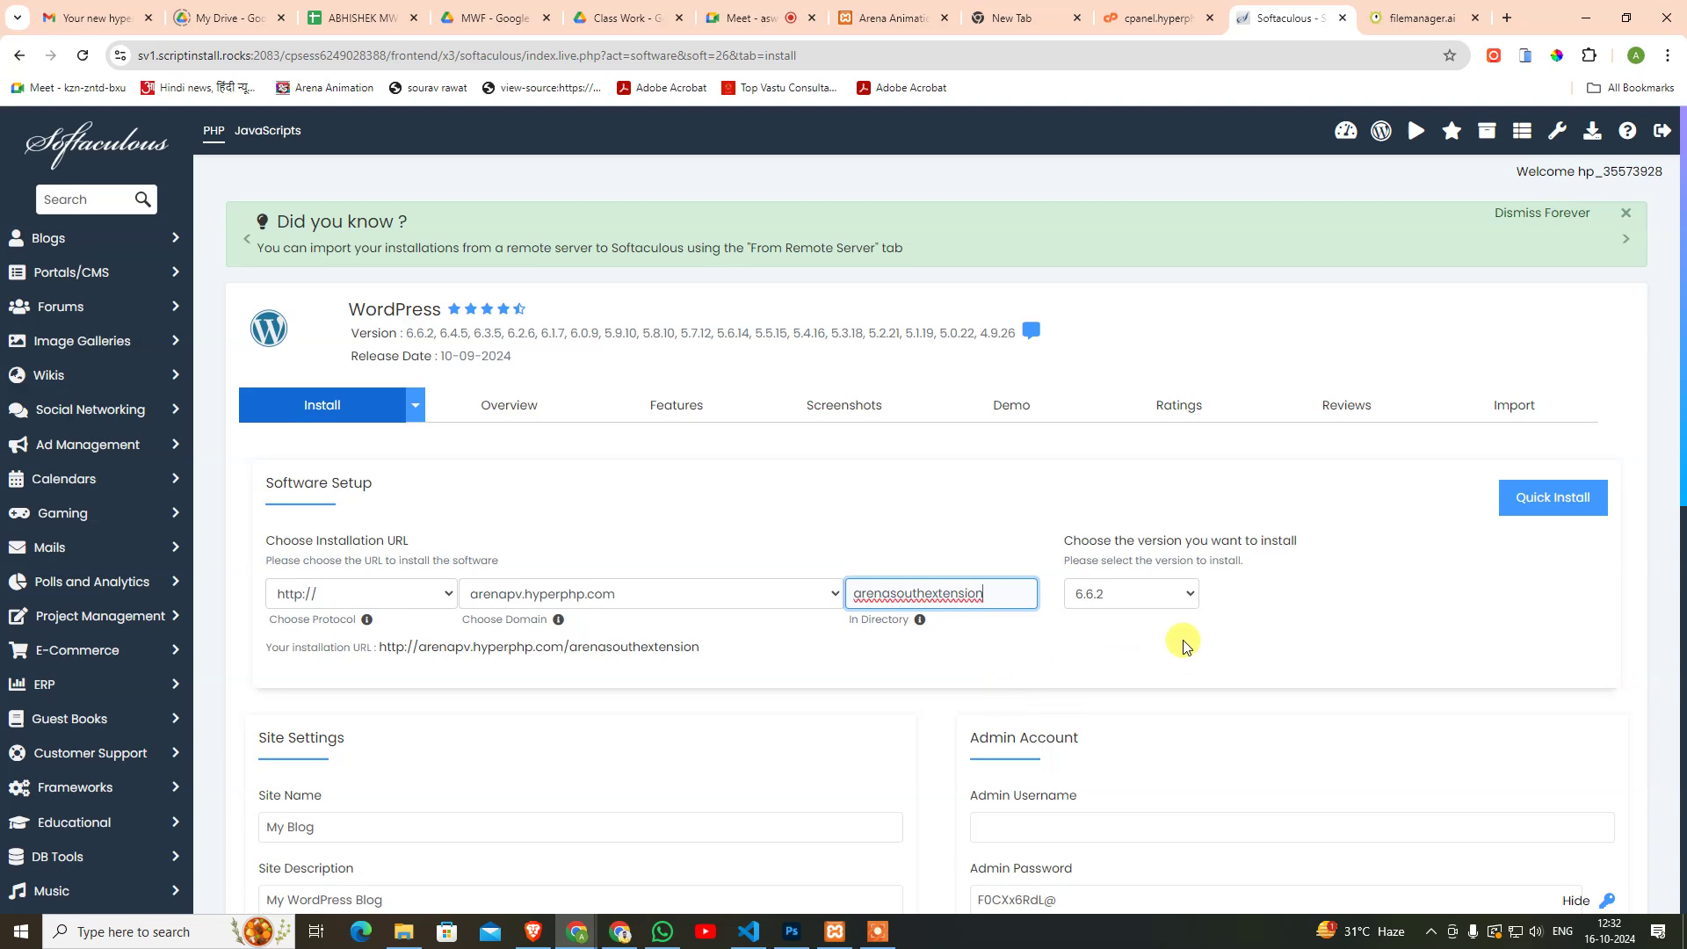
scroll(645, 681, down, 3)
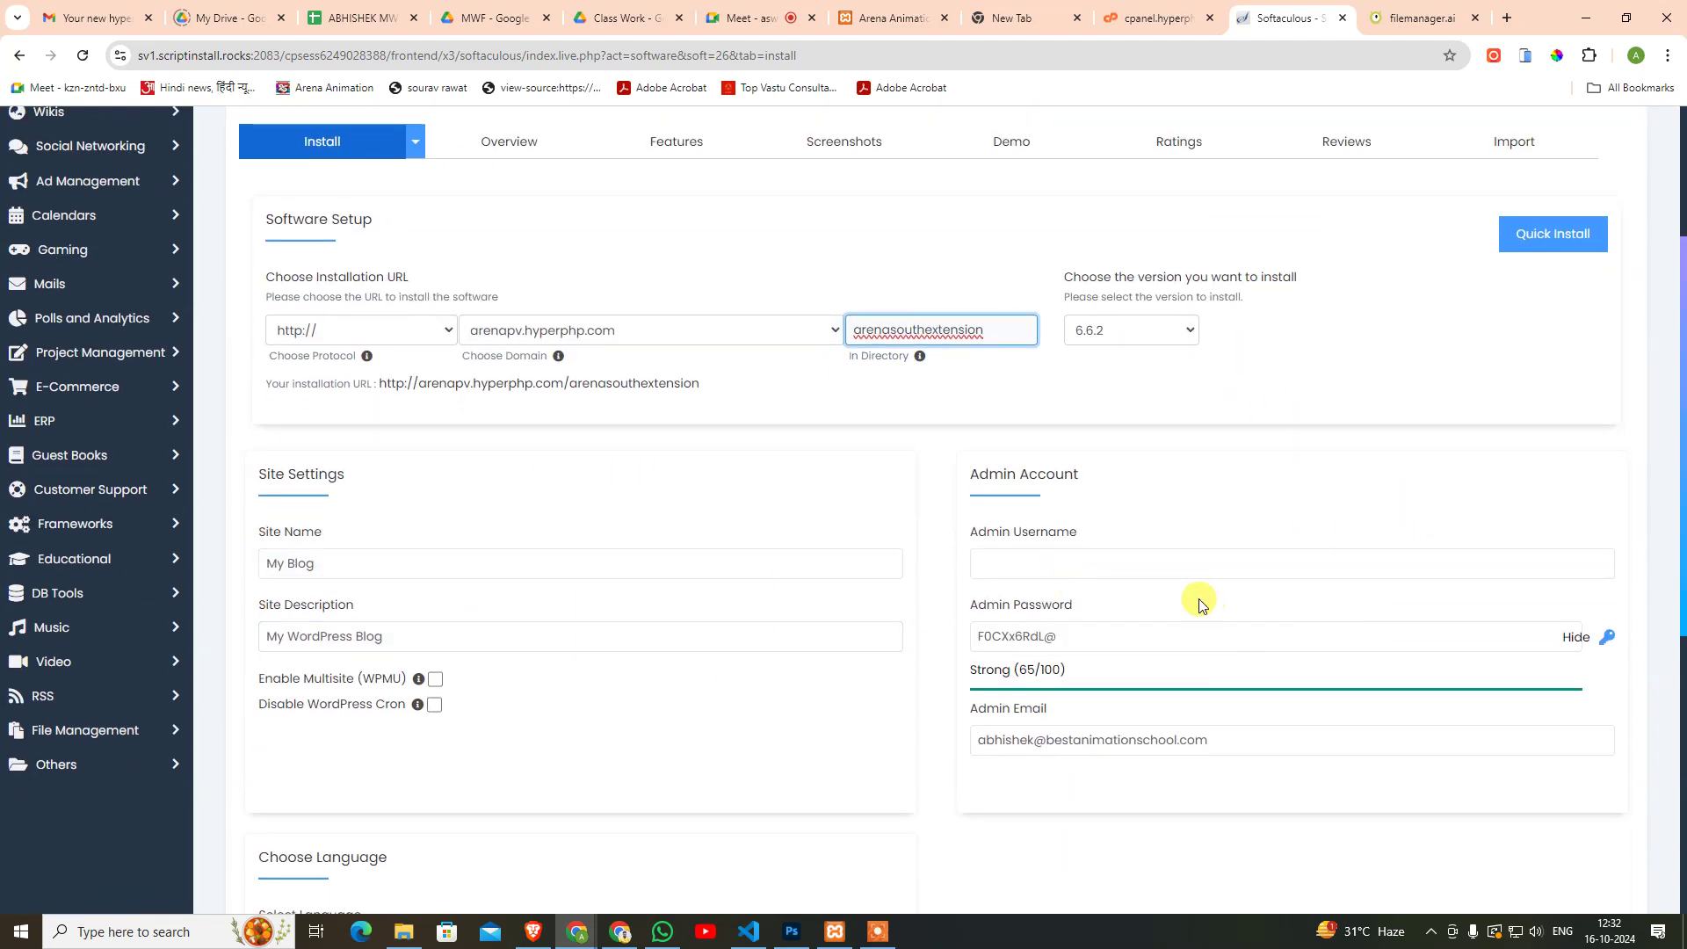
- Enter the admin username, then search for Notepad
click(1209, 572)
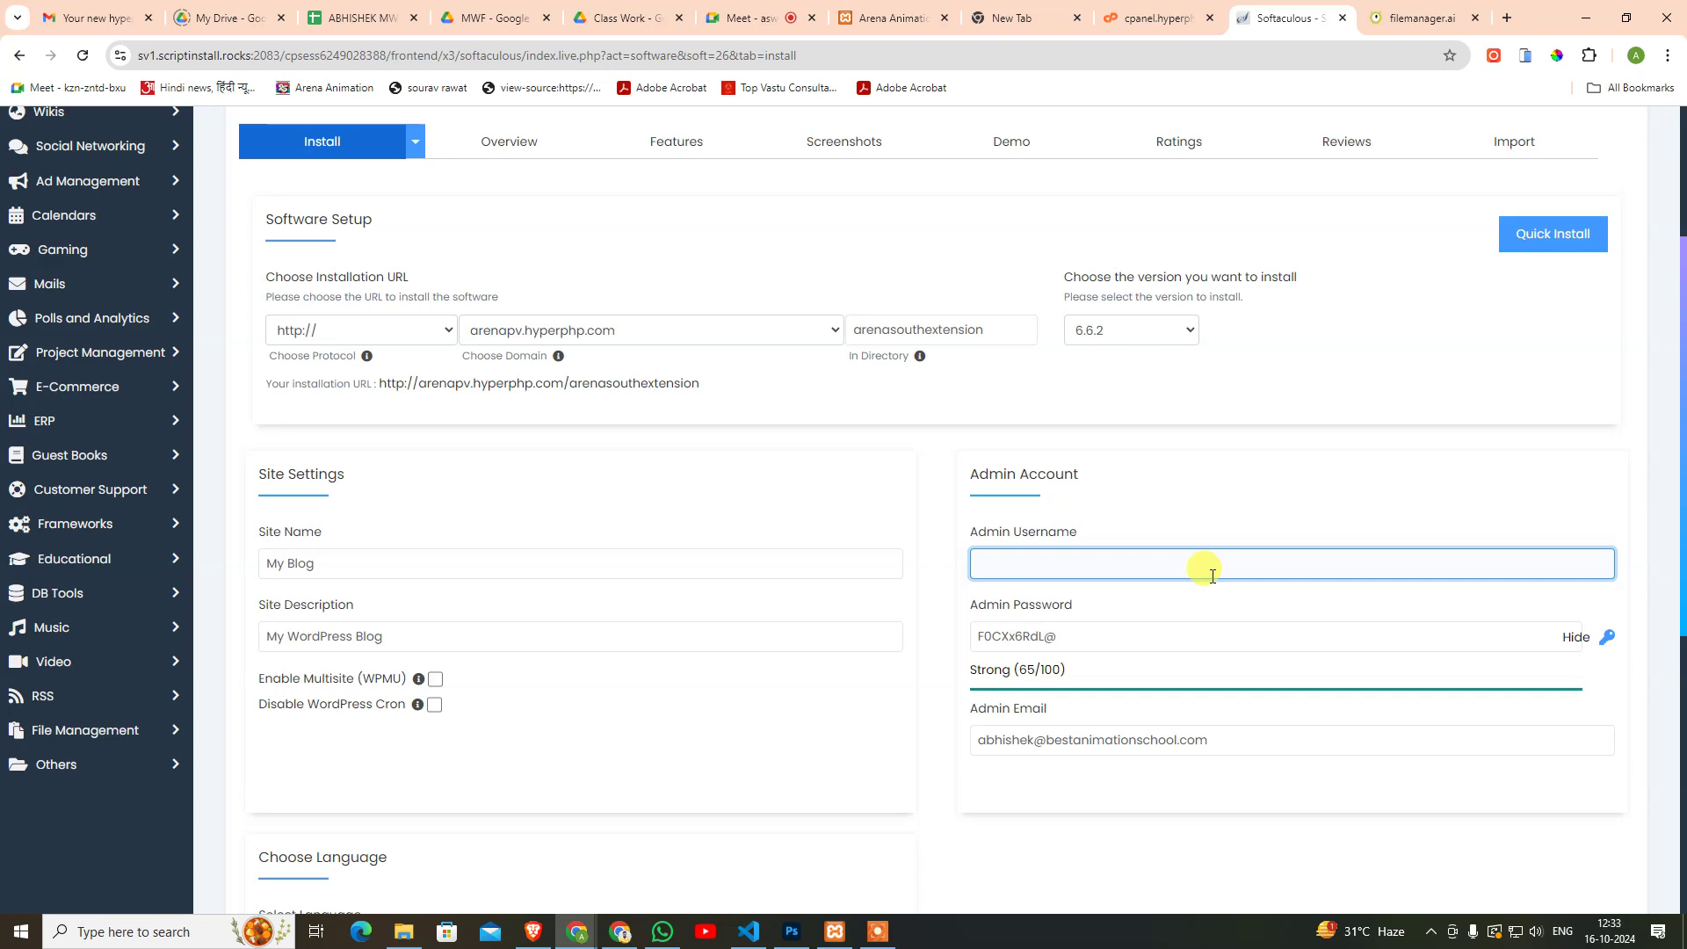
text(south)
text(_x)
key(ctrl+a)
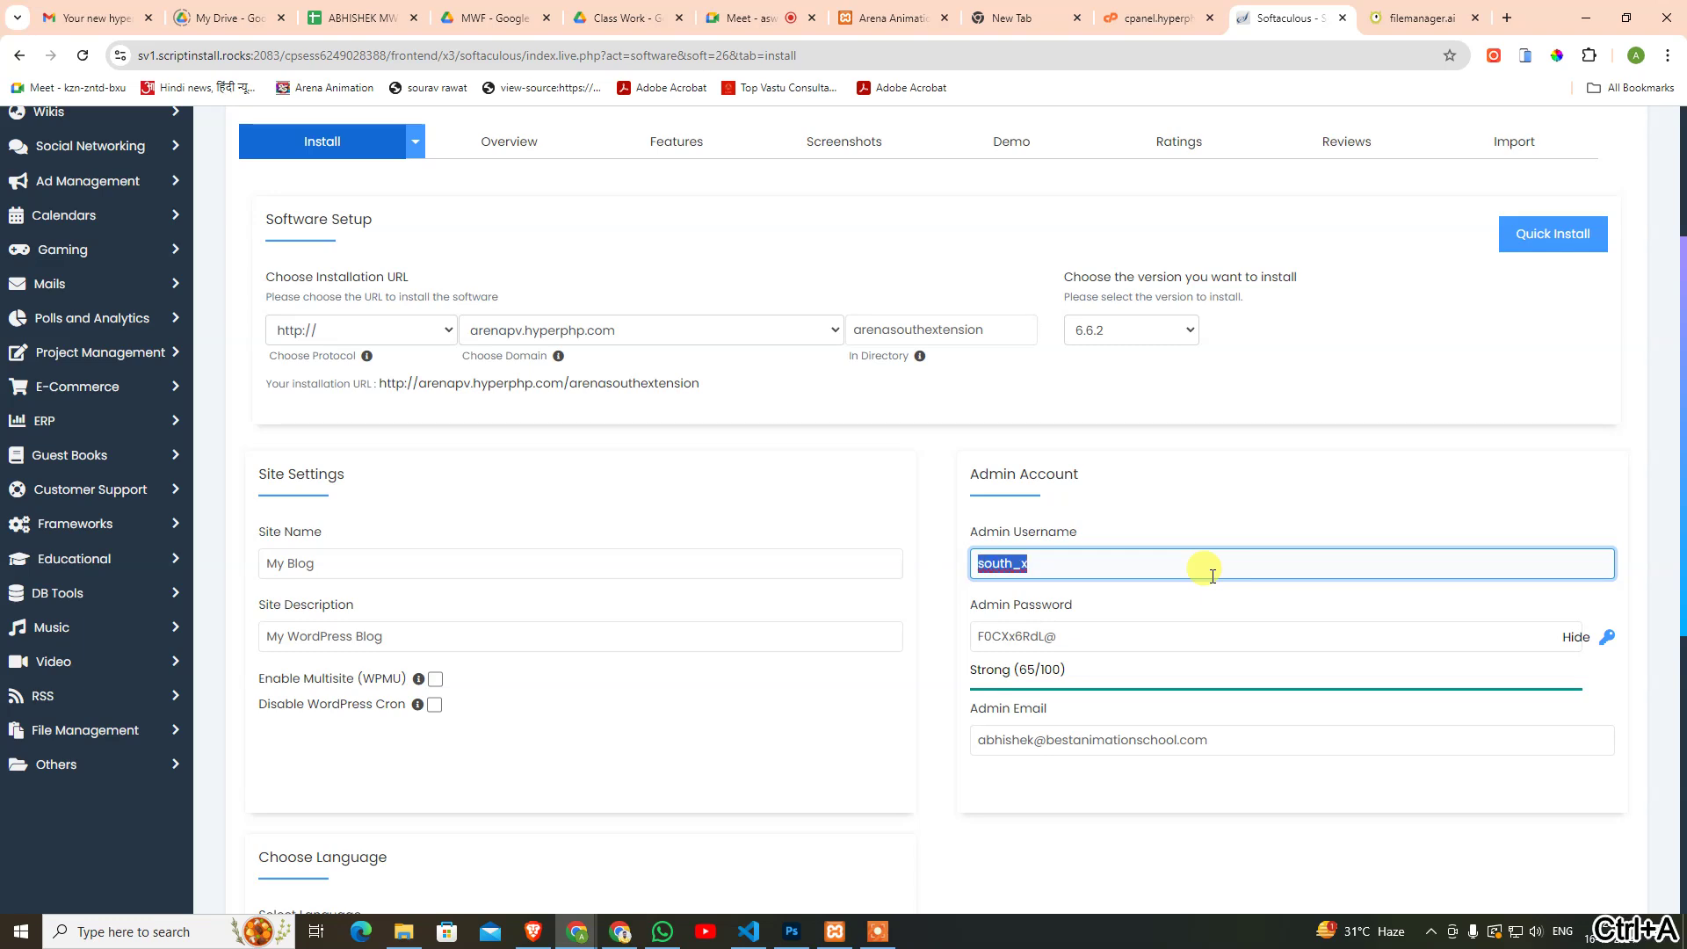
key(super)
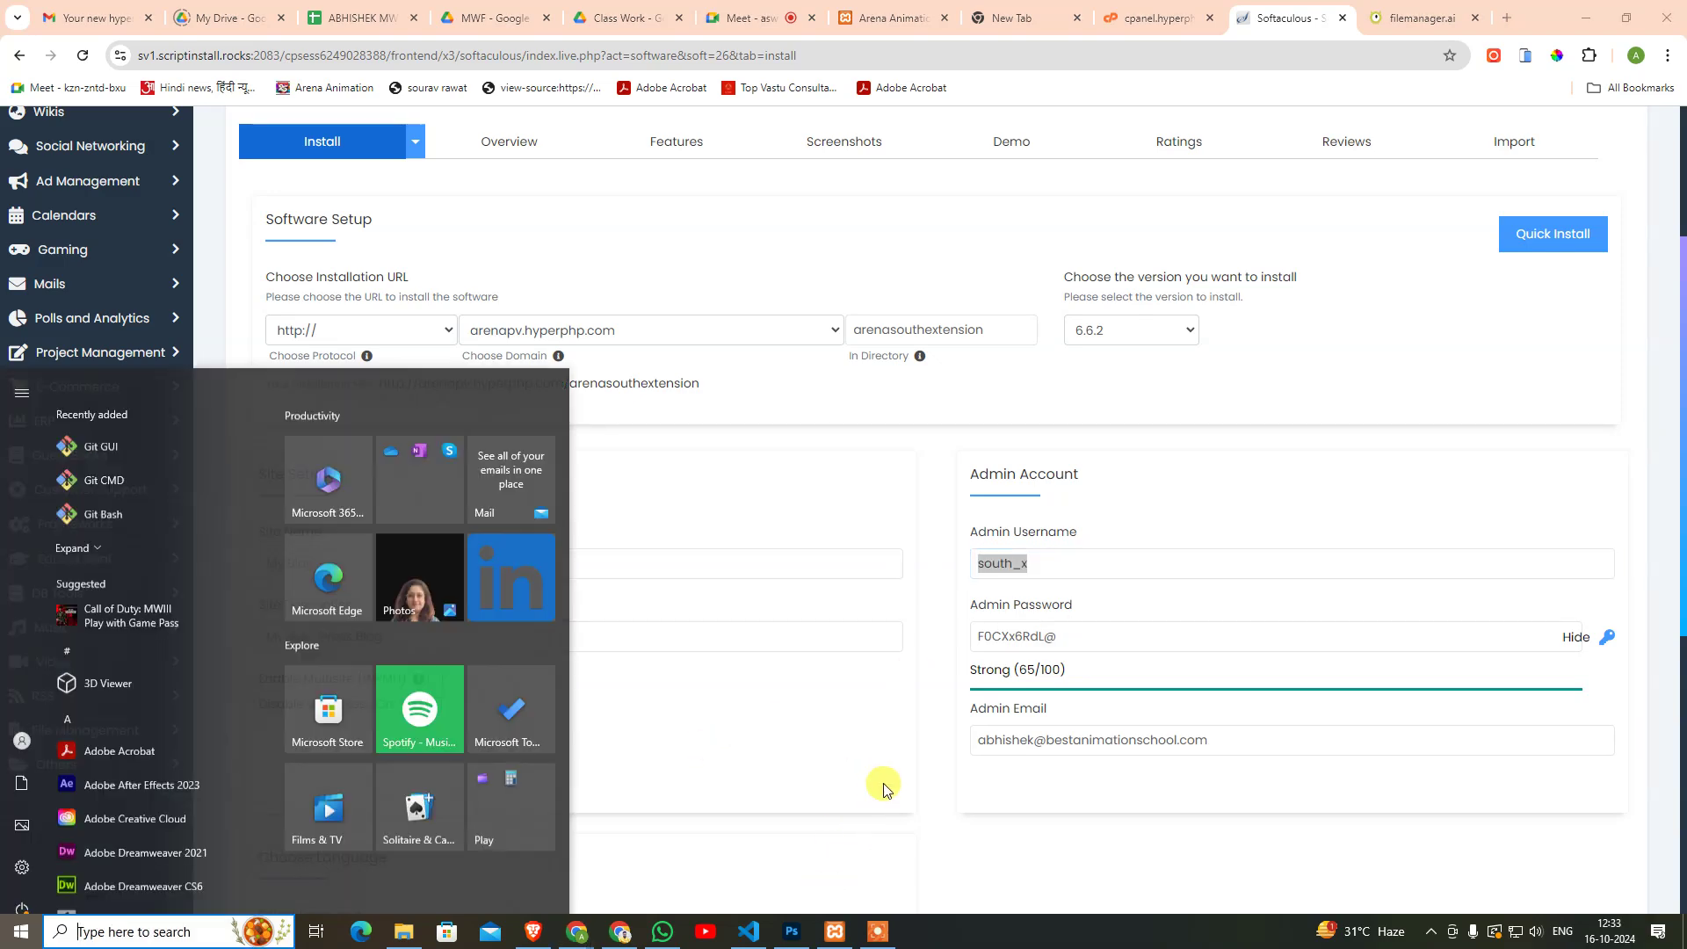
text(note)
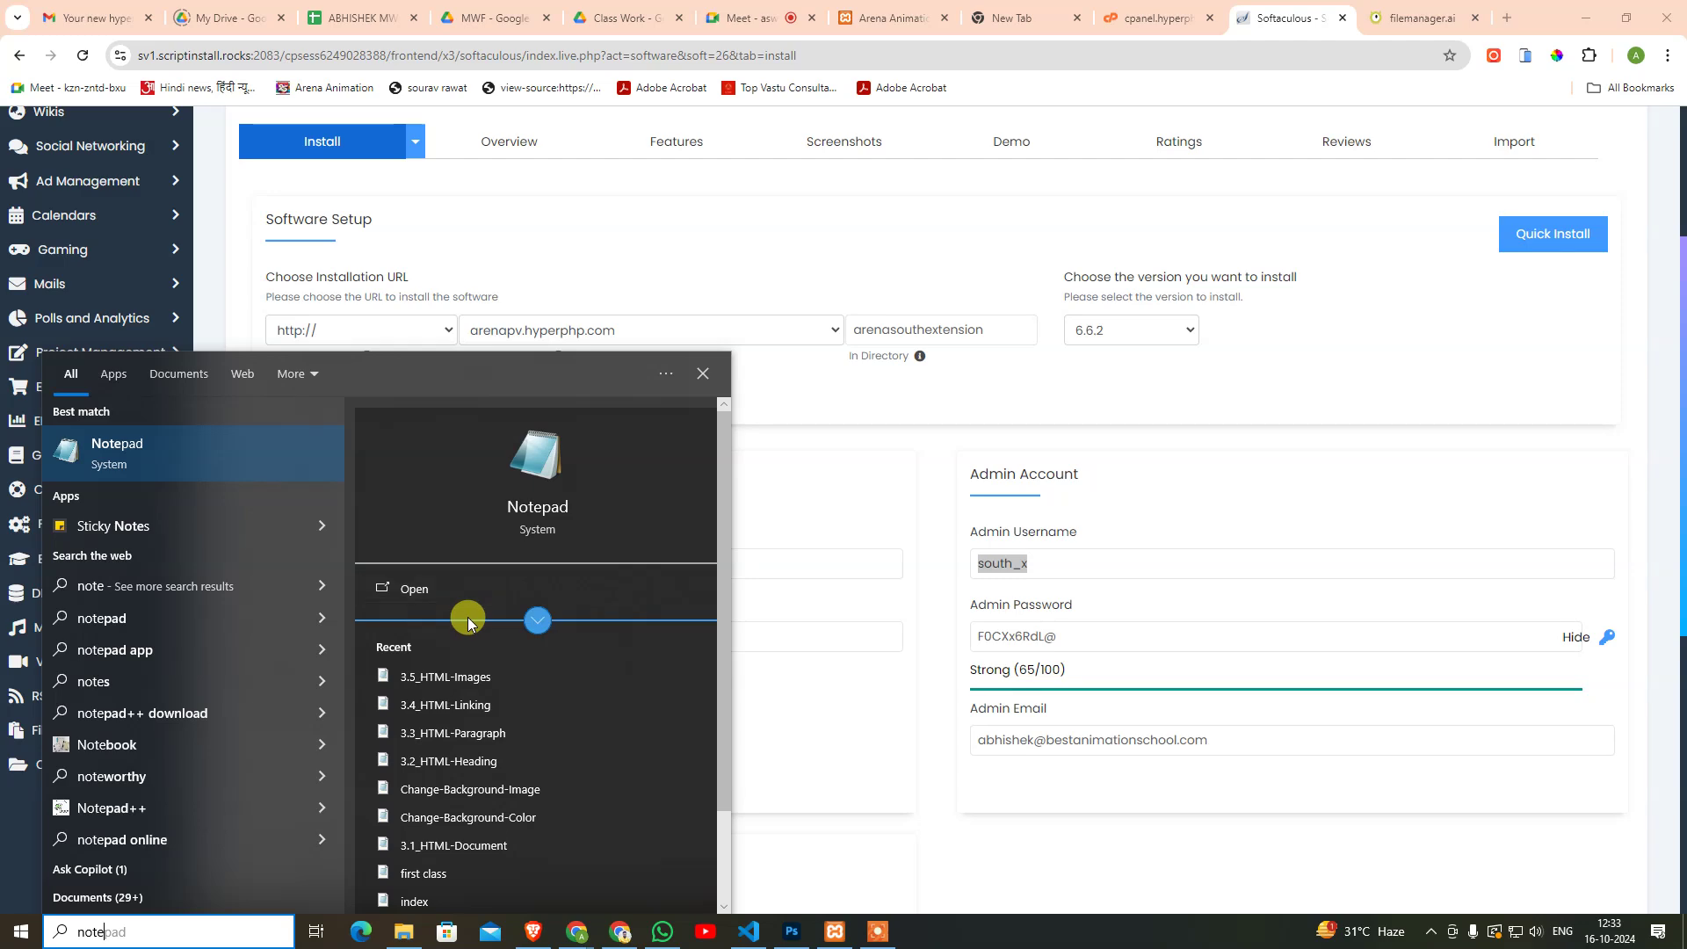
- In the installation-details notes, duplicate the arenapv.hyperphp.com site entry as a new entry
scroll(482, 703, down, 3)
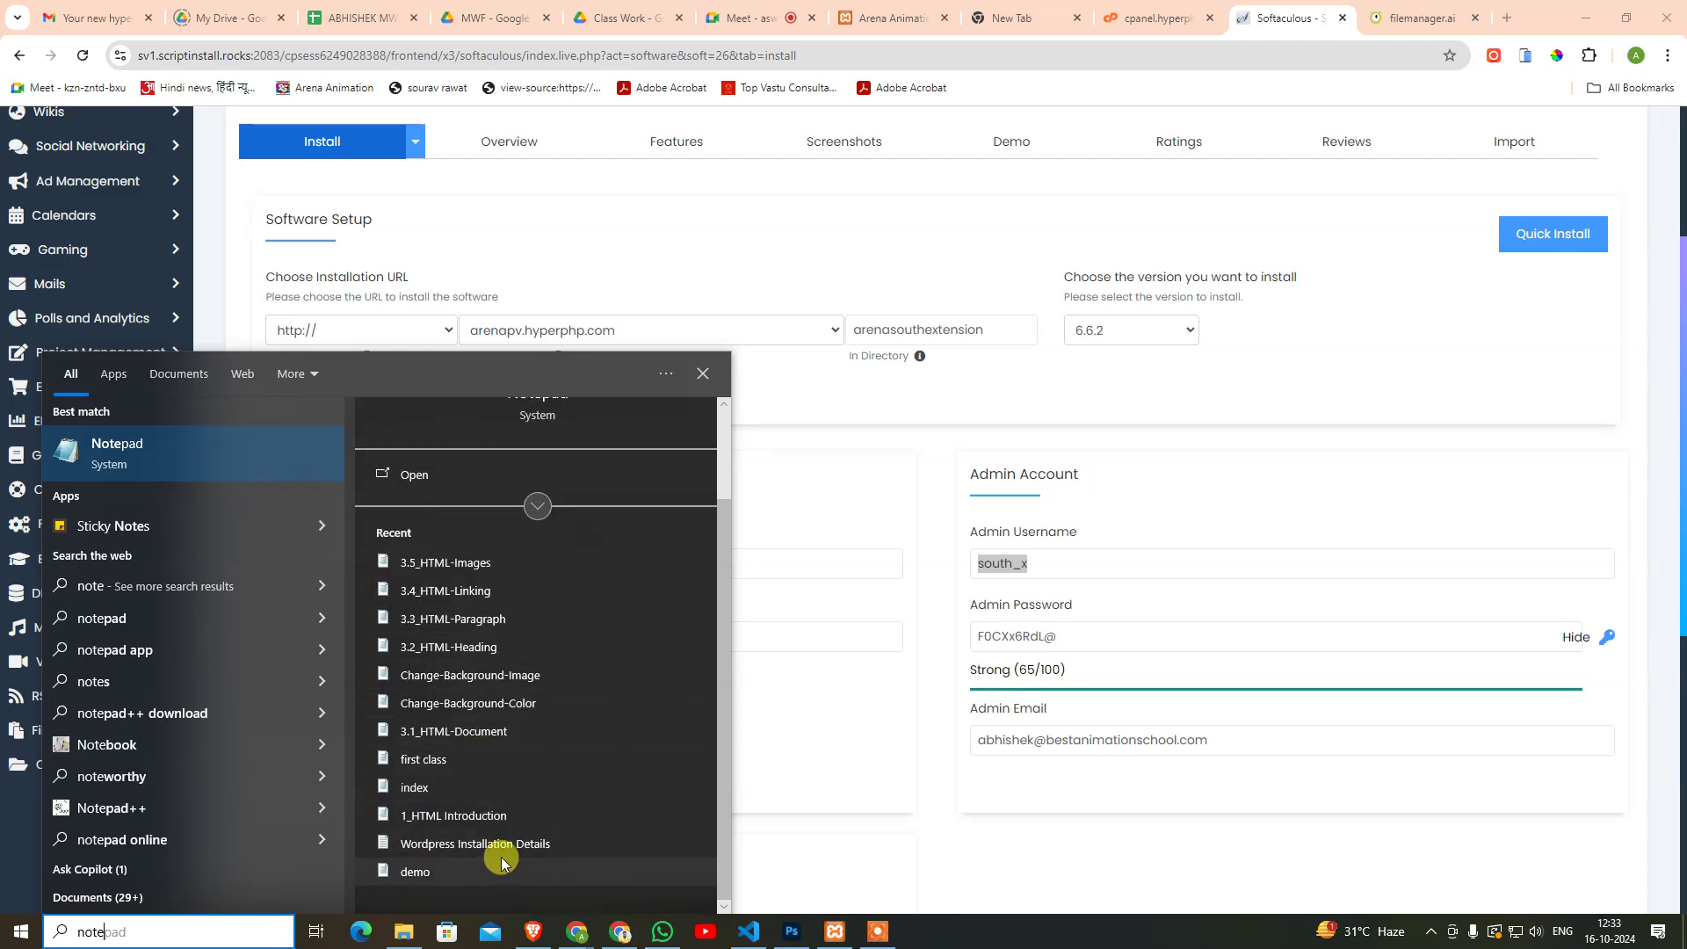
click(515, 839)
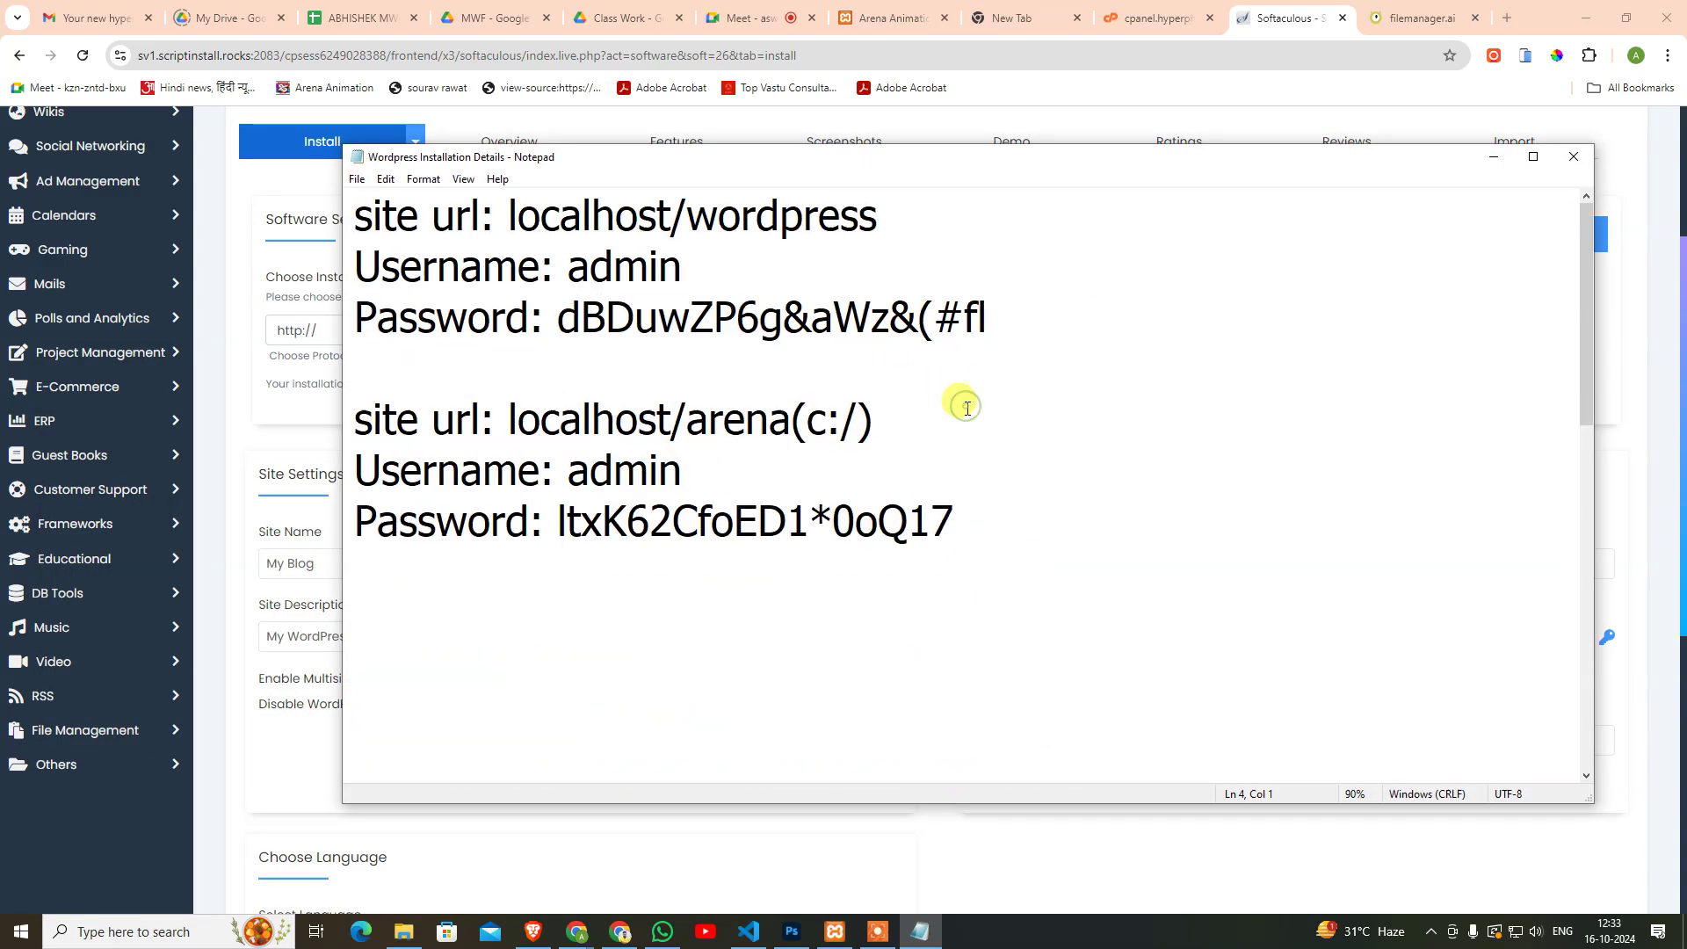
scroll(963, 495, down, 3)
scroll(839, 521, up, 3)
scroll(839, 521, down, 1)
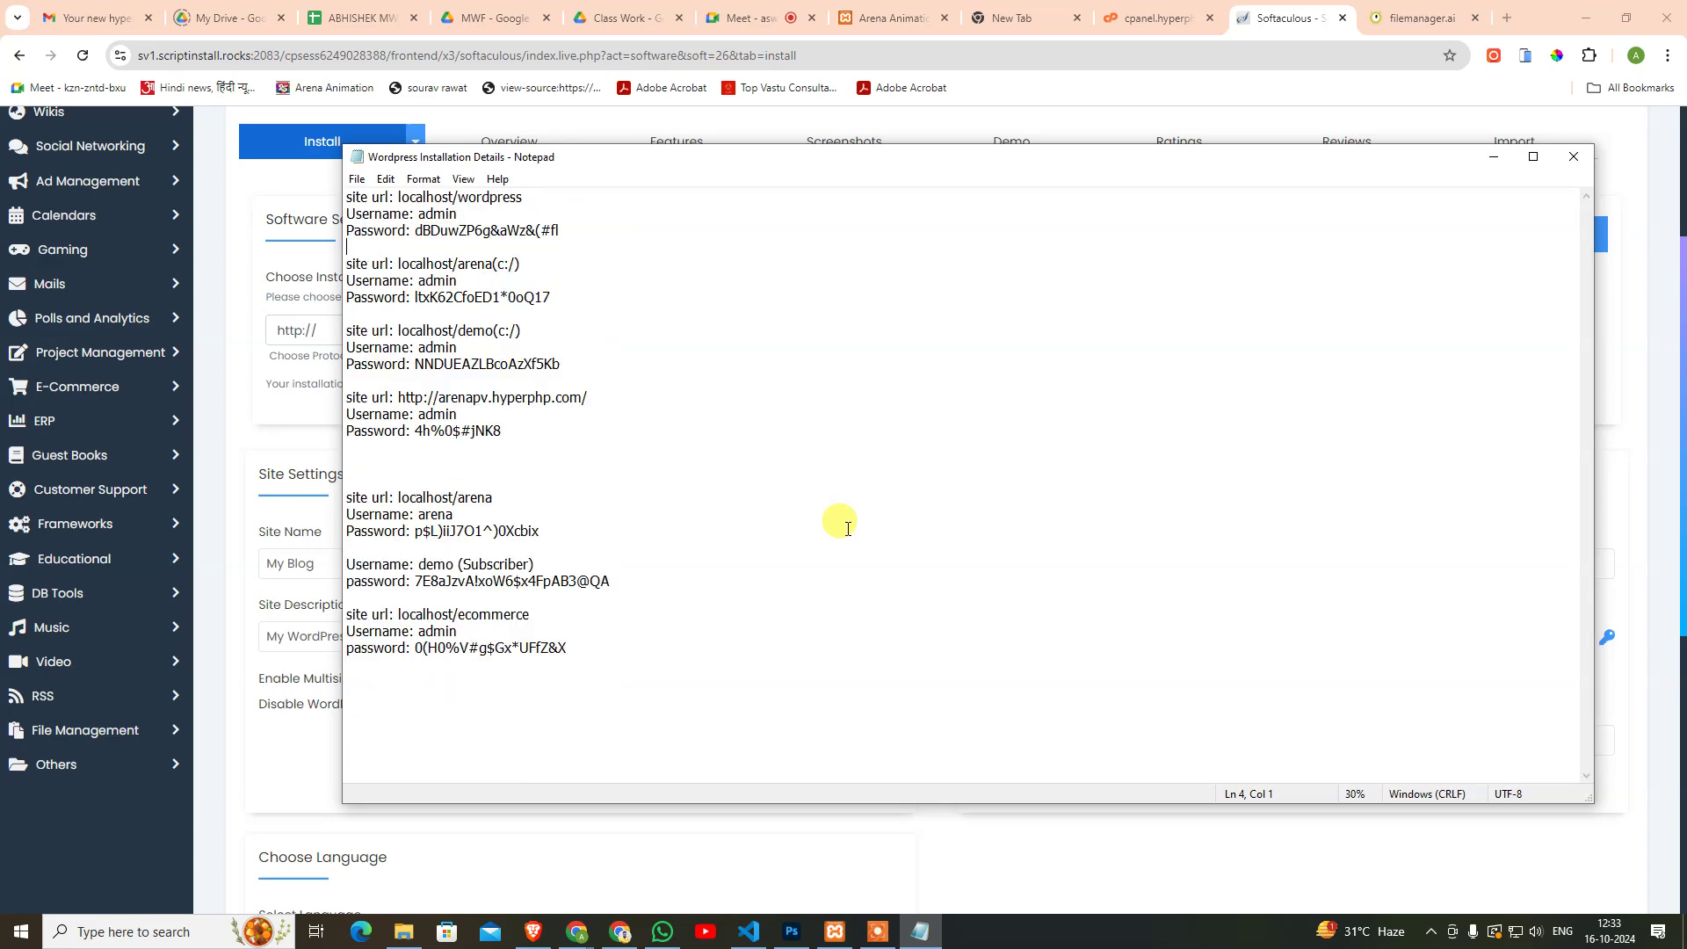
click(729, 669)
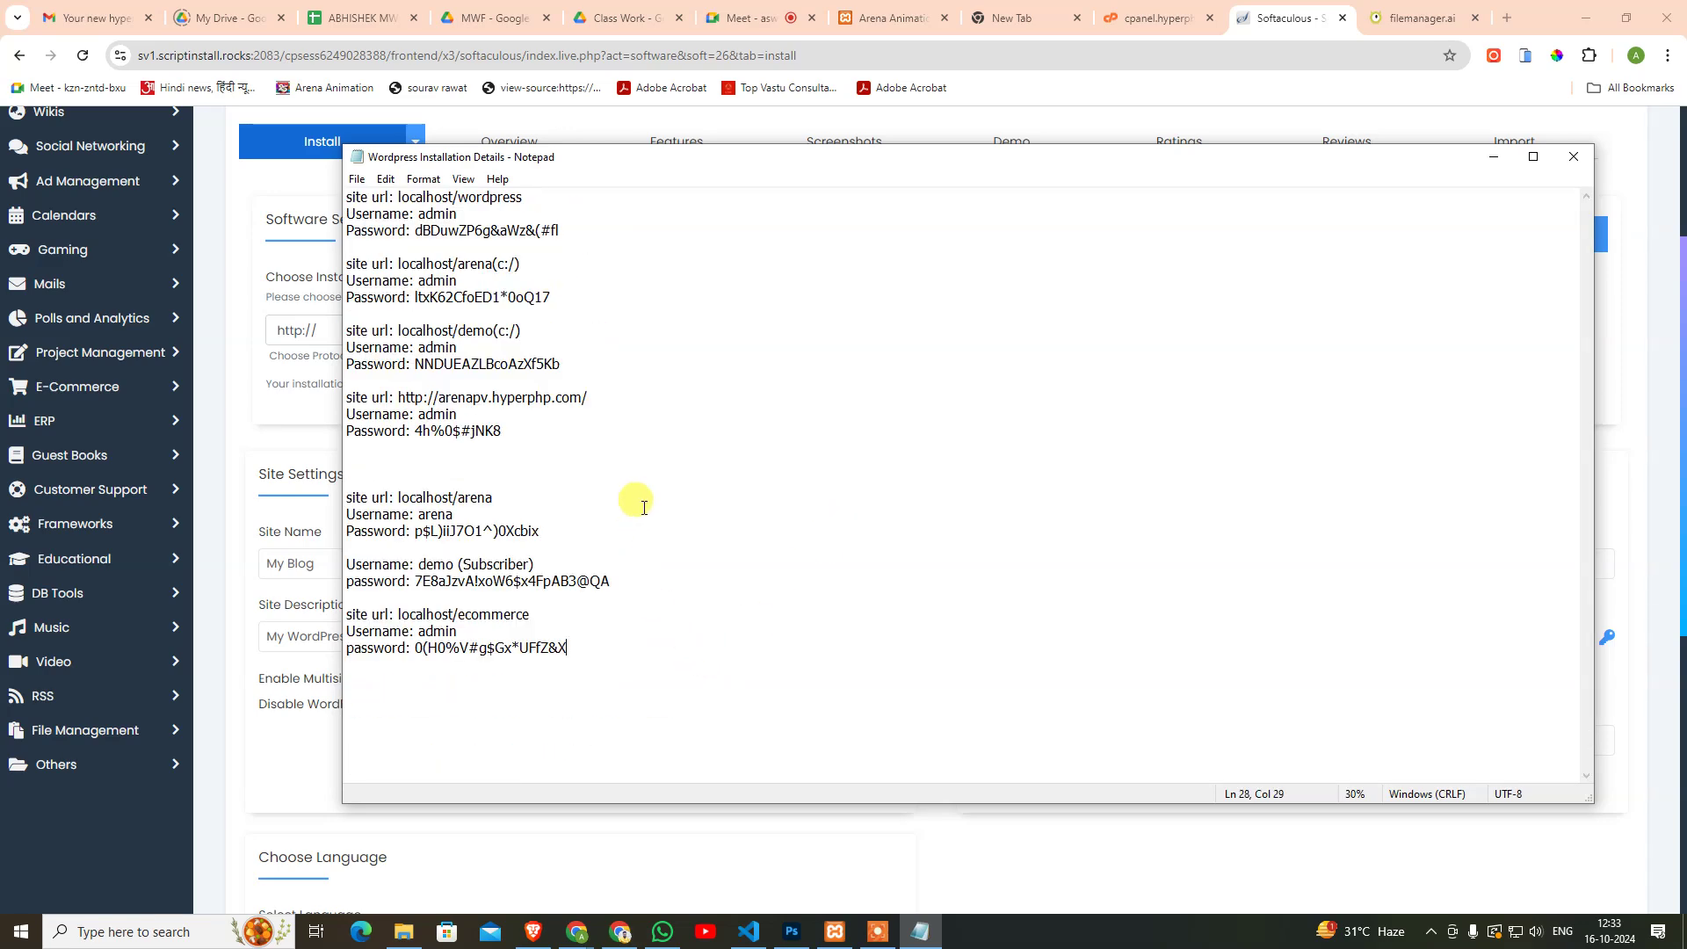
drag(518, 431, 327, 392)
key(ctrl+c)
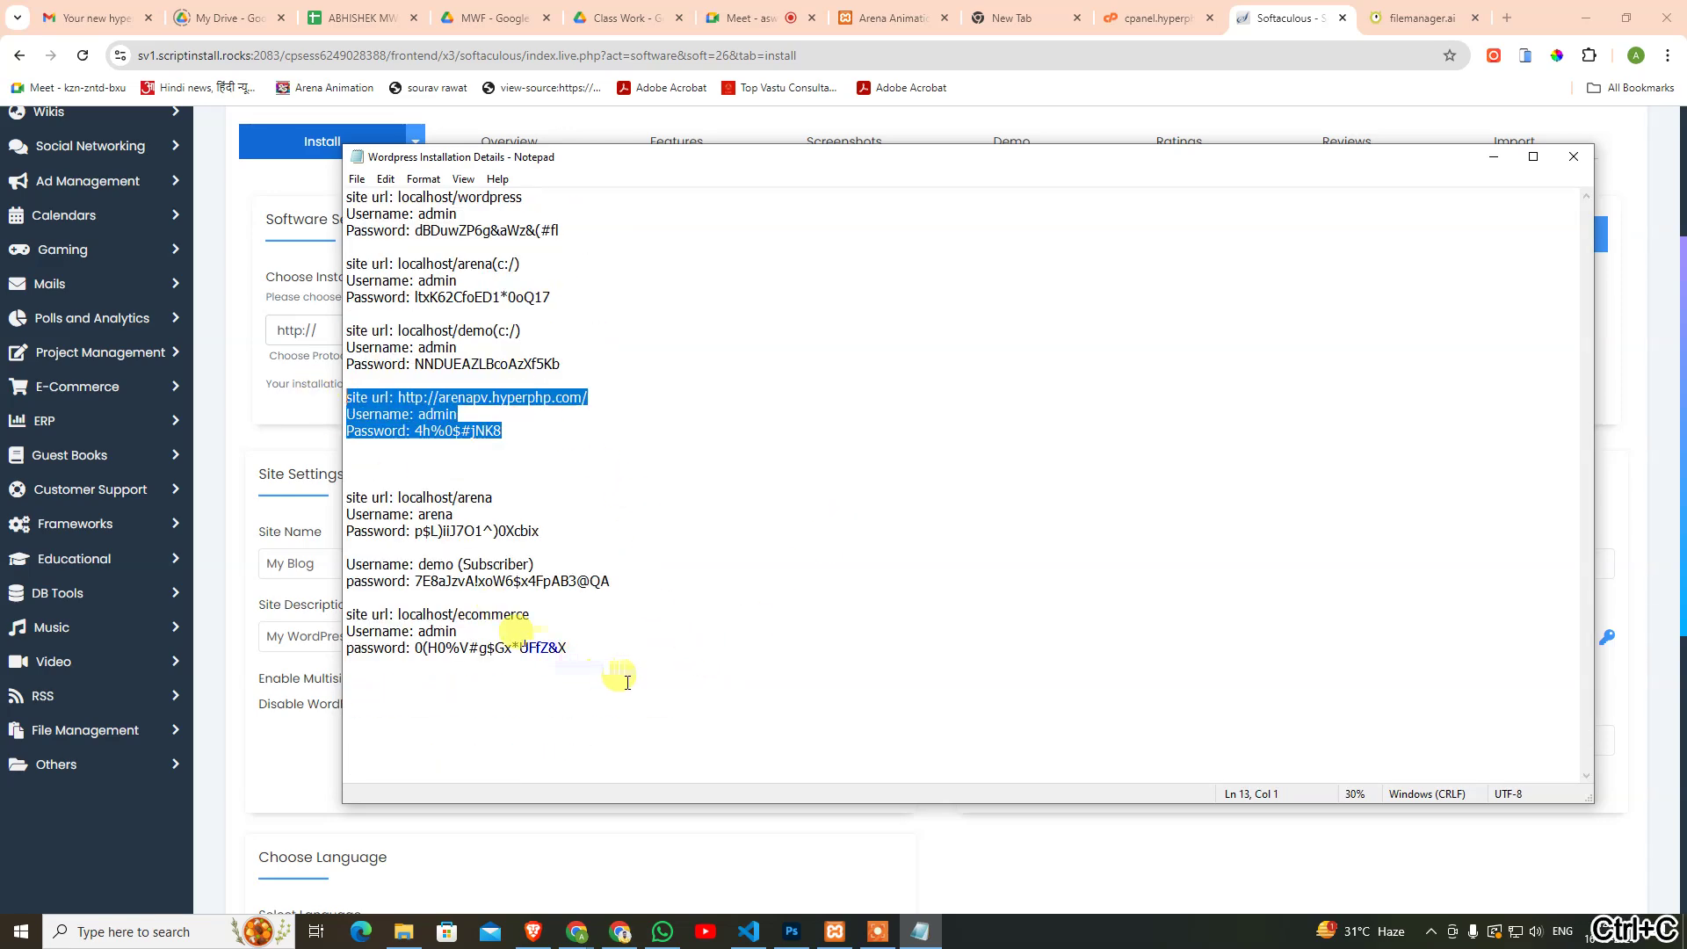
click(632, 682)
key(Return)
key(Return)
key(ctrl+v)
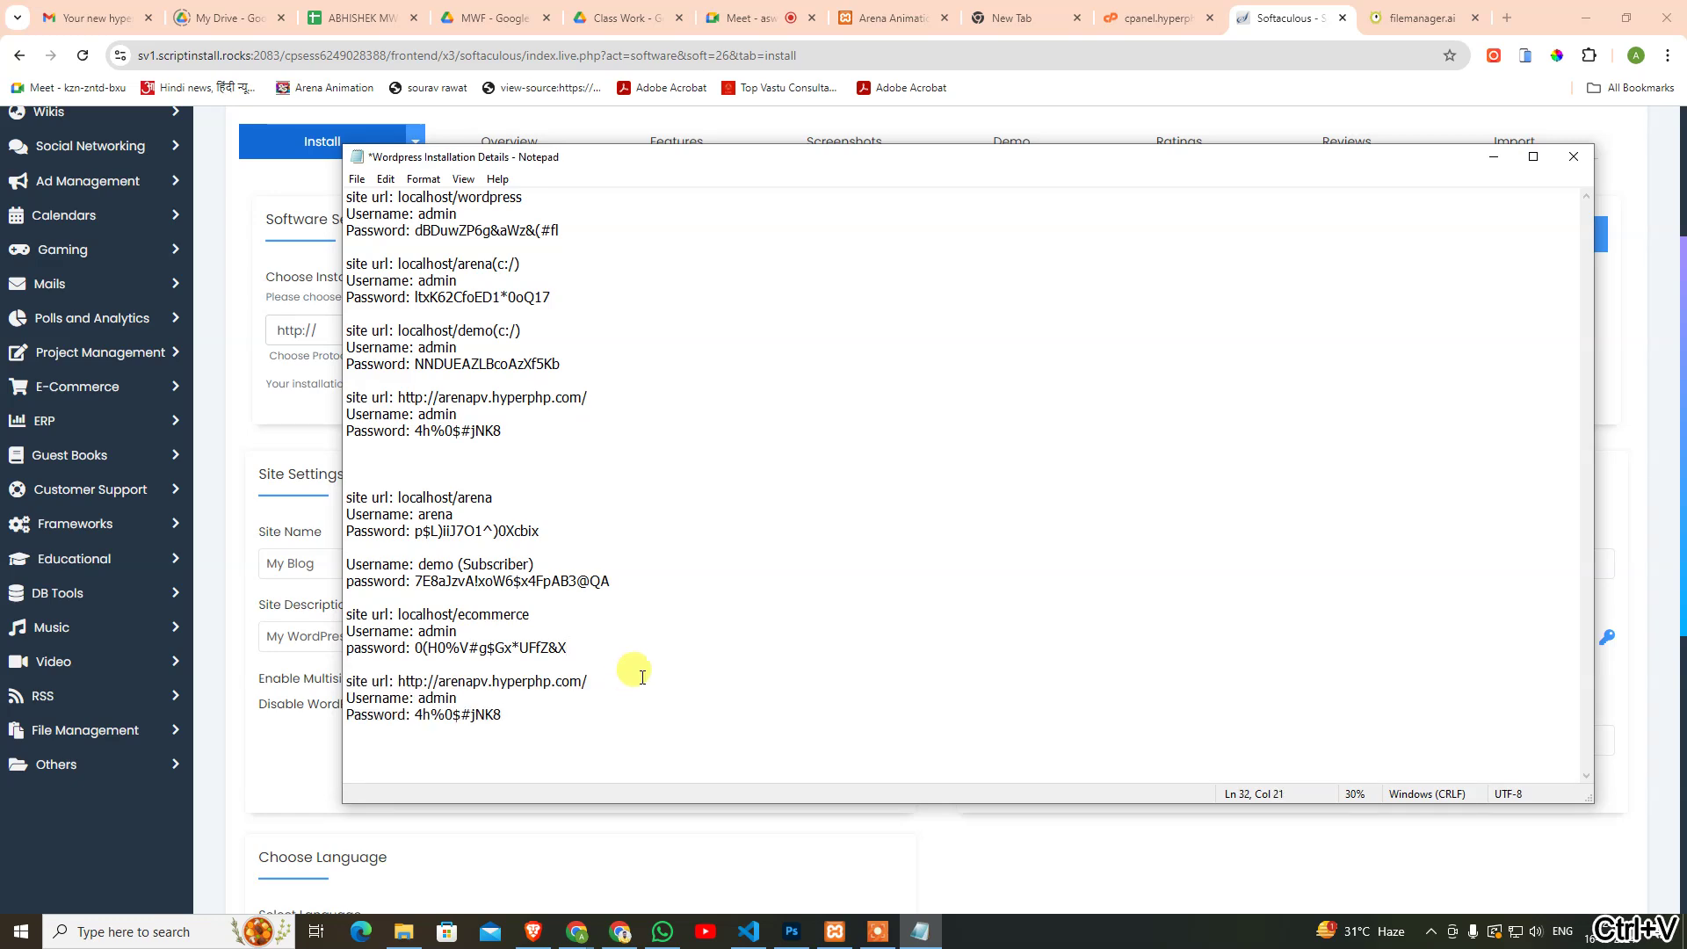
click(700, 678)
text(arenasouthextension)
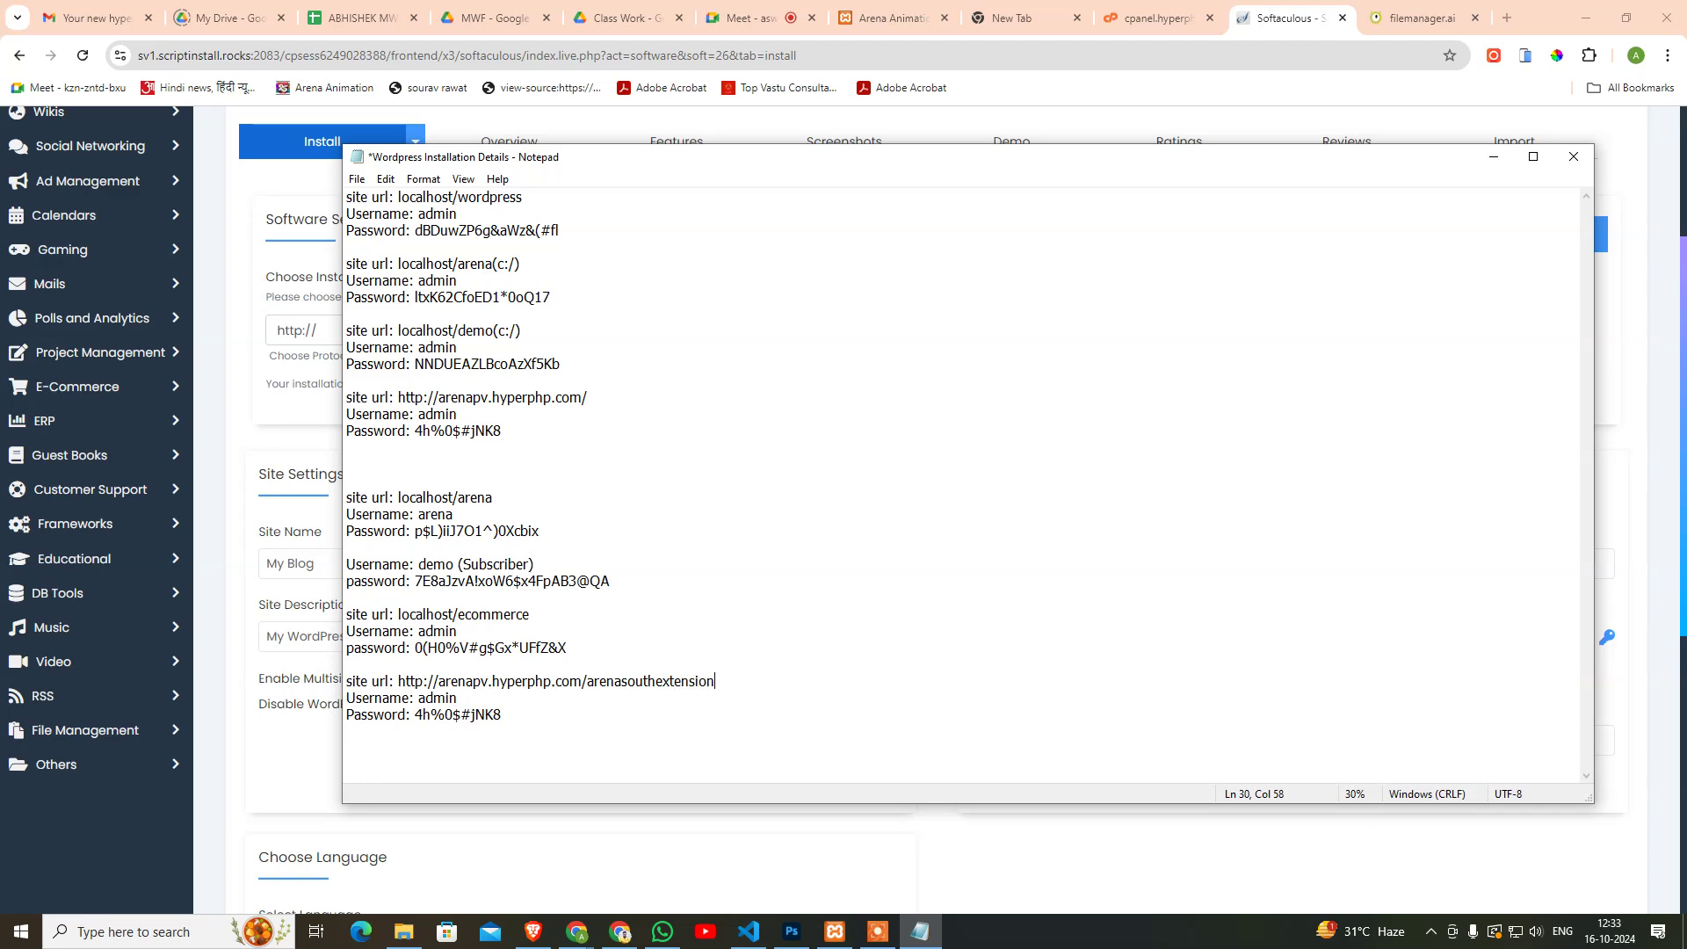
- Put the arenasouthextension directory name into the new entry's URL
key(alt+Tab)
double_click(940, 329)
key(ctrl+c)
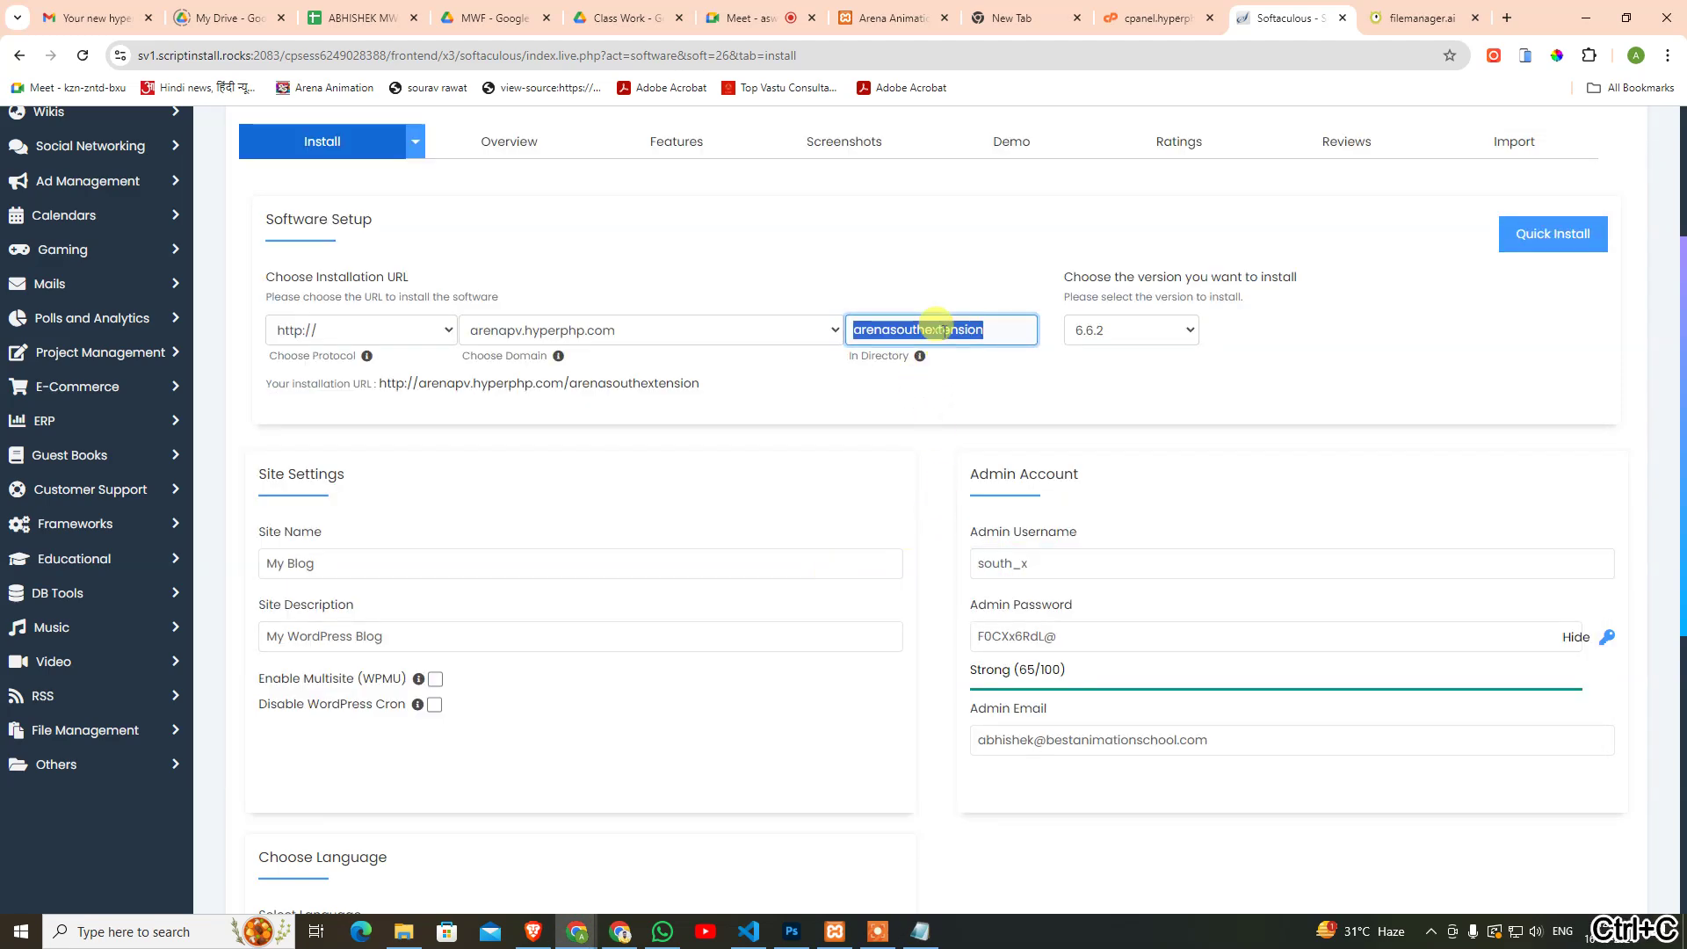
key(alt+Tab)
drag(587, 682, 961, 667)
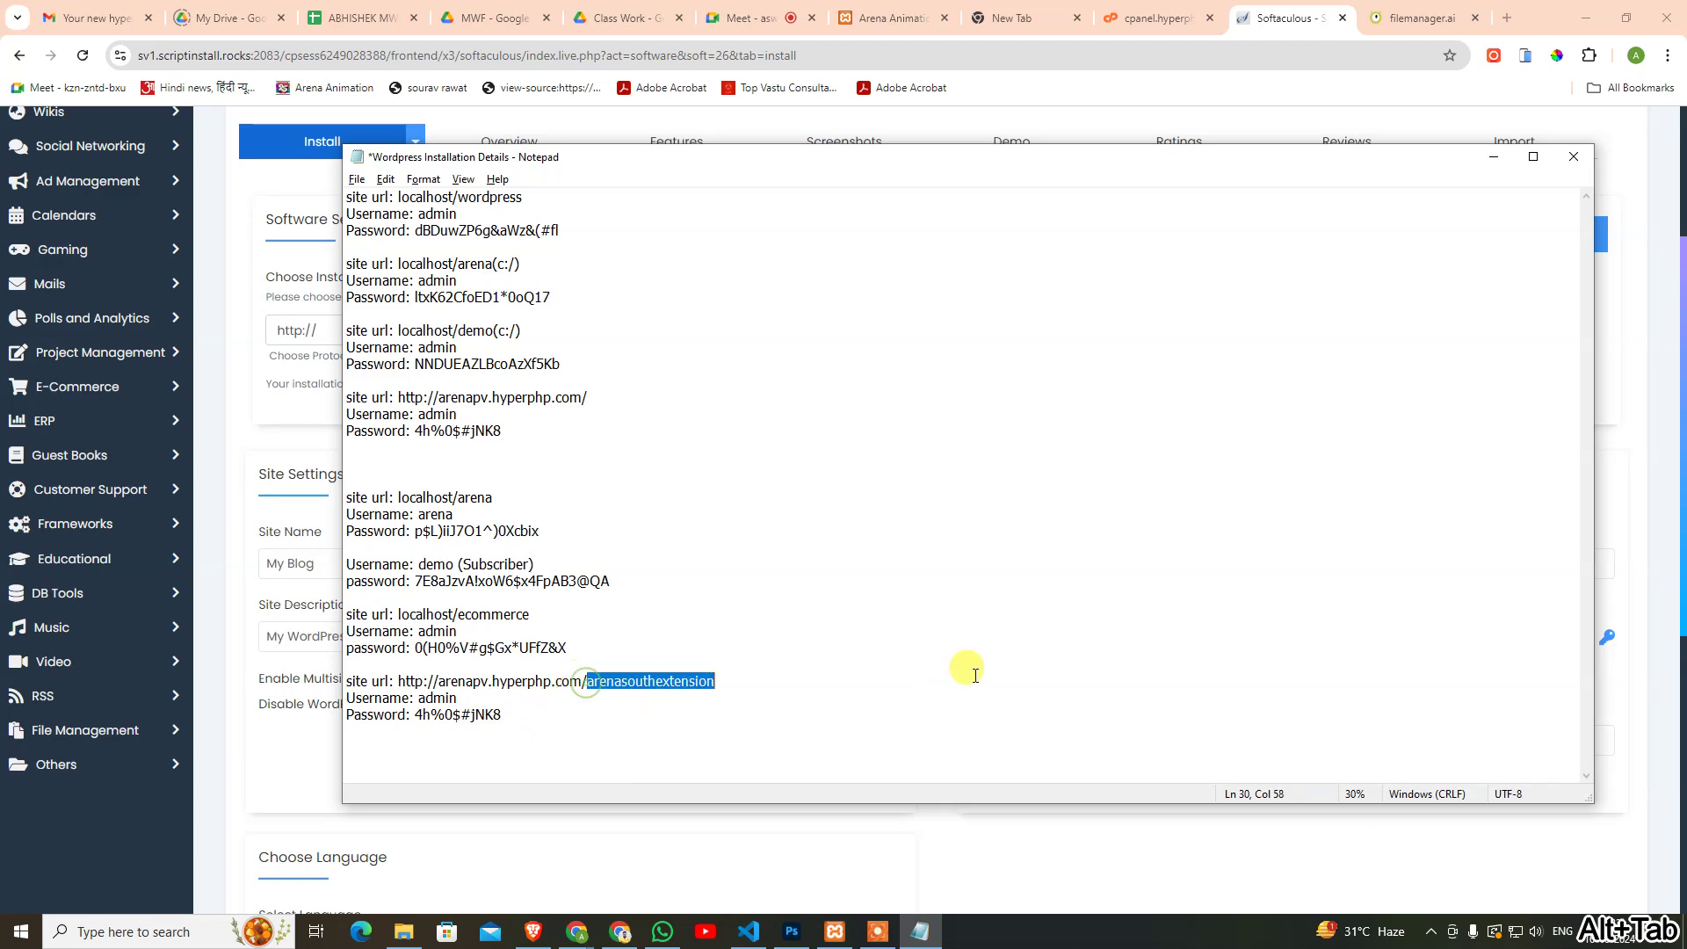
key(ctrl+v)
- Copy the admin username from the installer and select the username in the new entry
key(alt+Tab)
double_click(1001, 564)
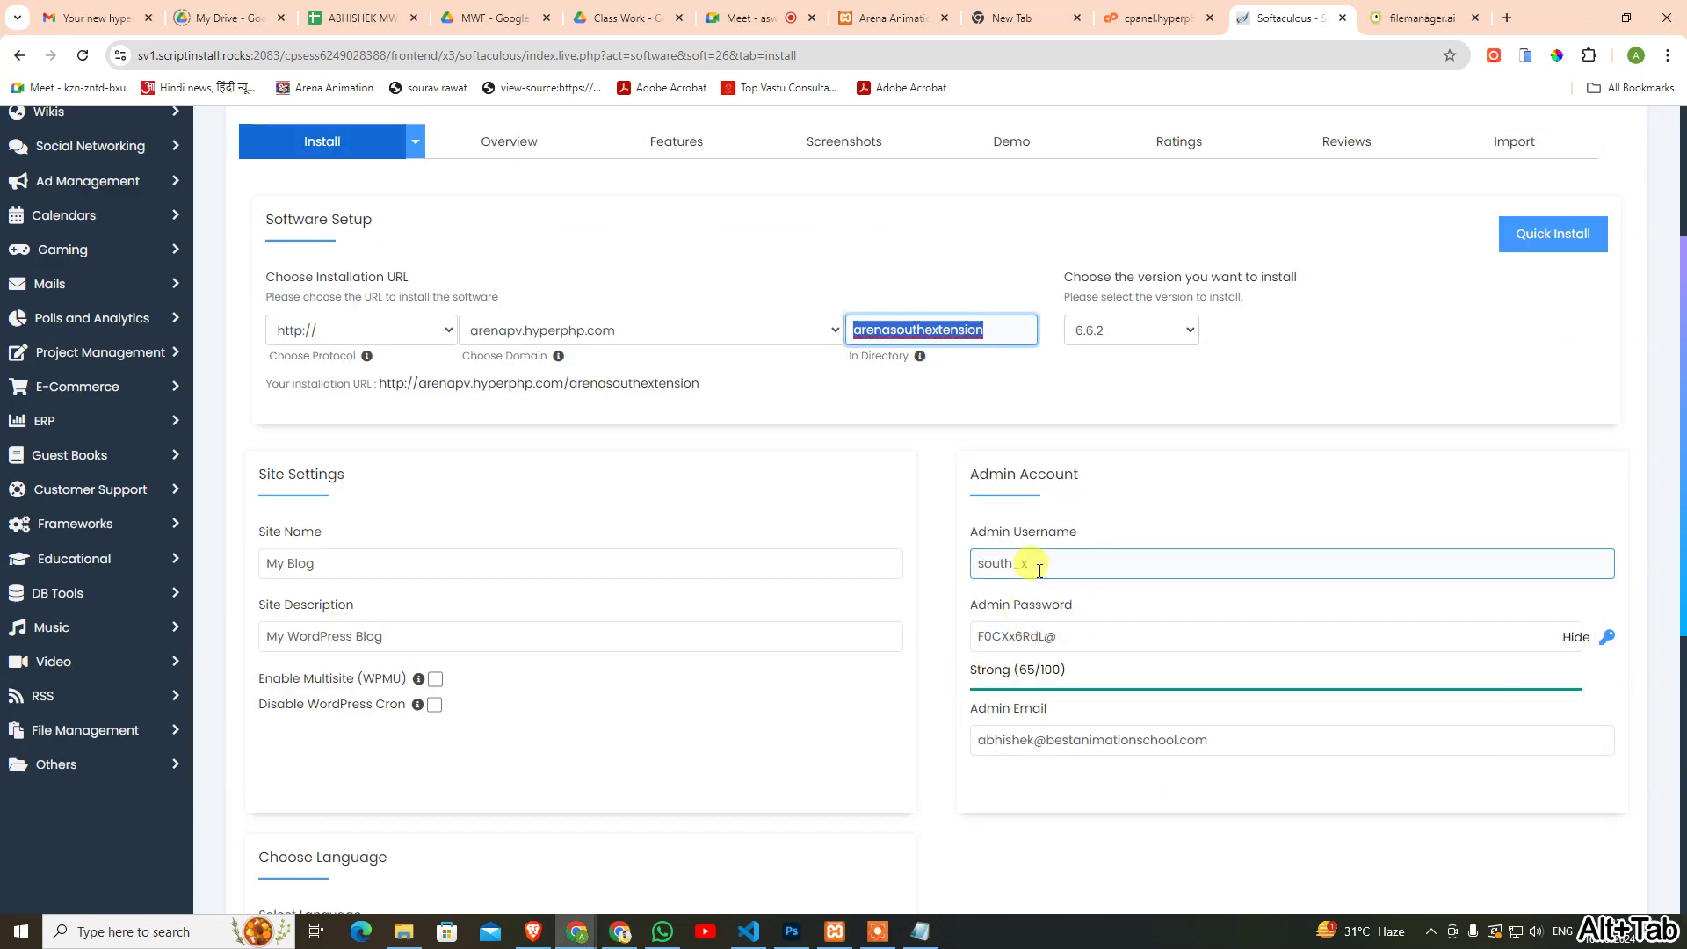
key(ctrl+c)
key(alt+Tab)
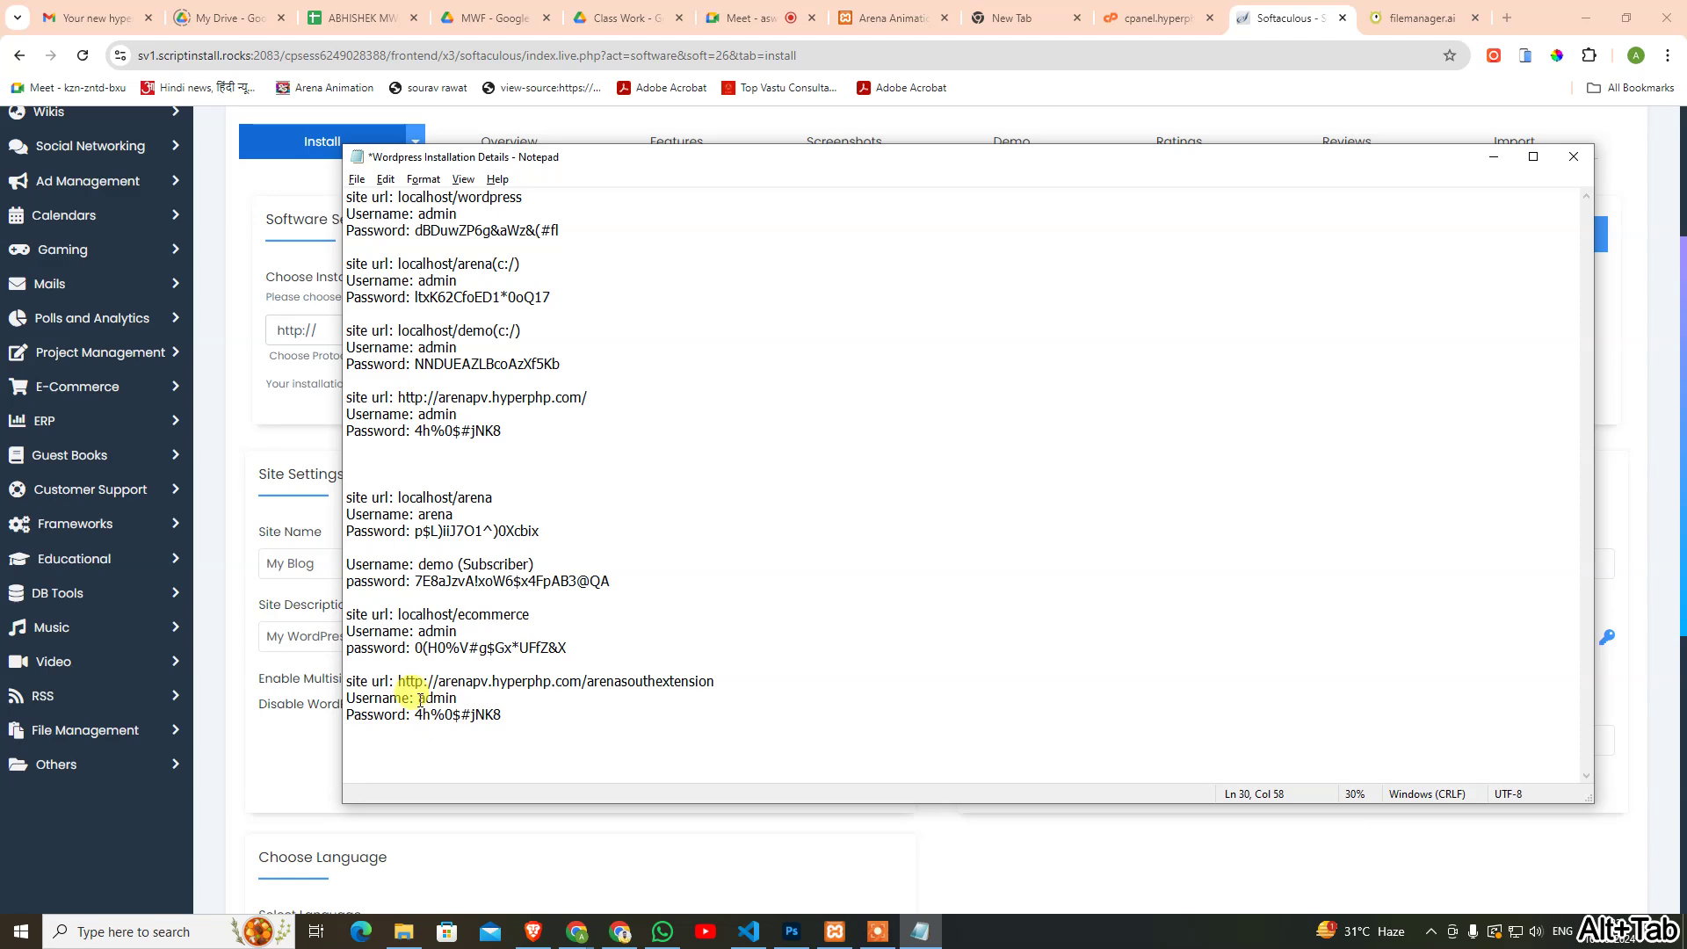
drag(417, 699, 496, 699)
key(ctrl+c)
- Replace the new entry's old password with the admin password and save the file
key(alt+Tab)
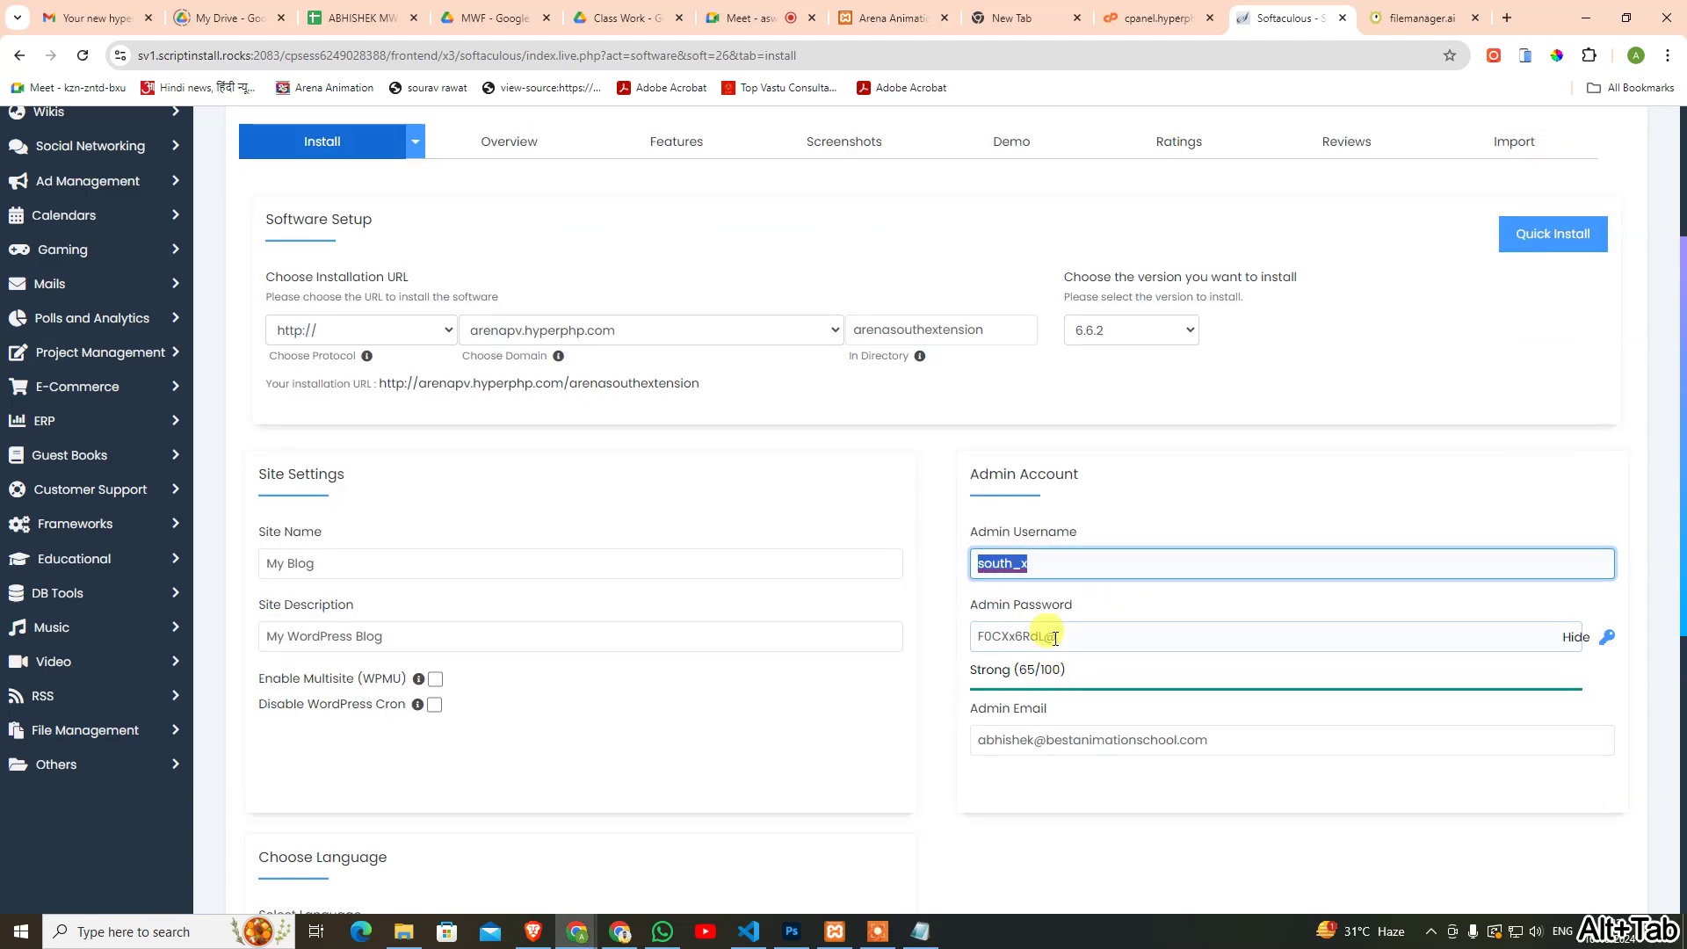
double_click(1076, 639)
key(ctrl+c)
key(alt+Tab)
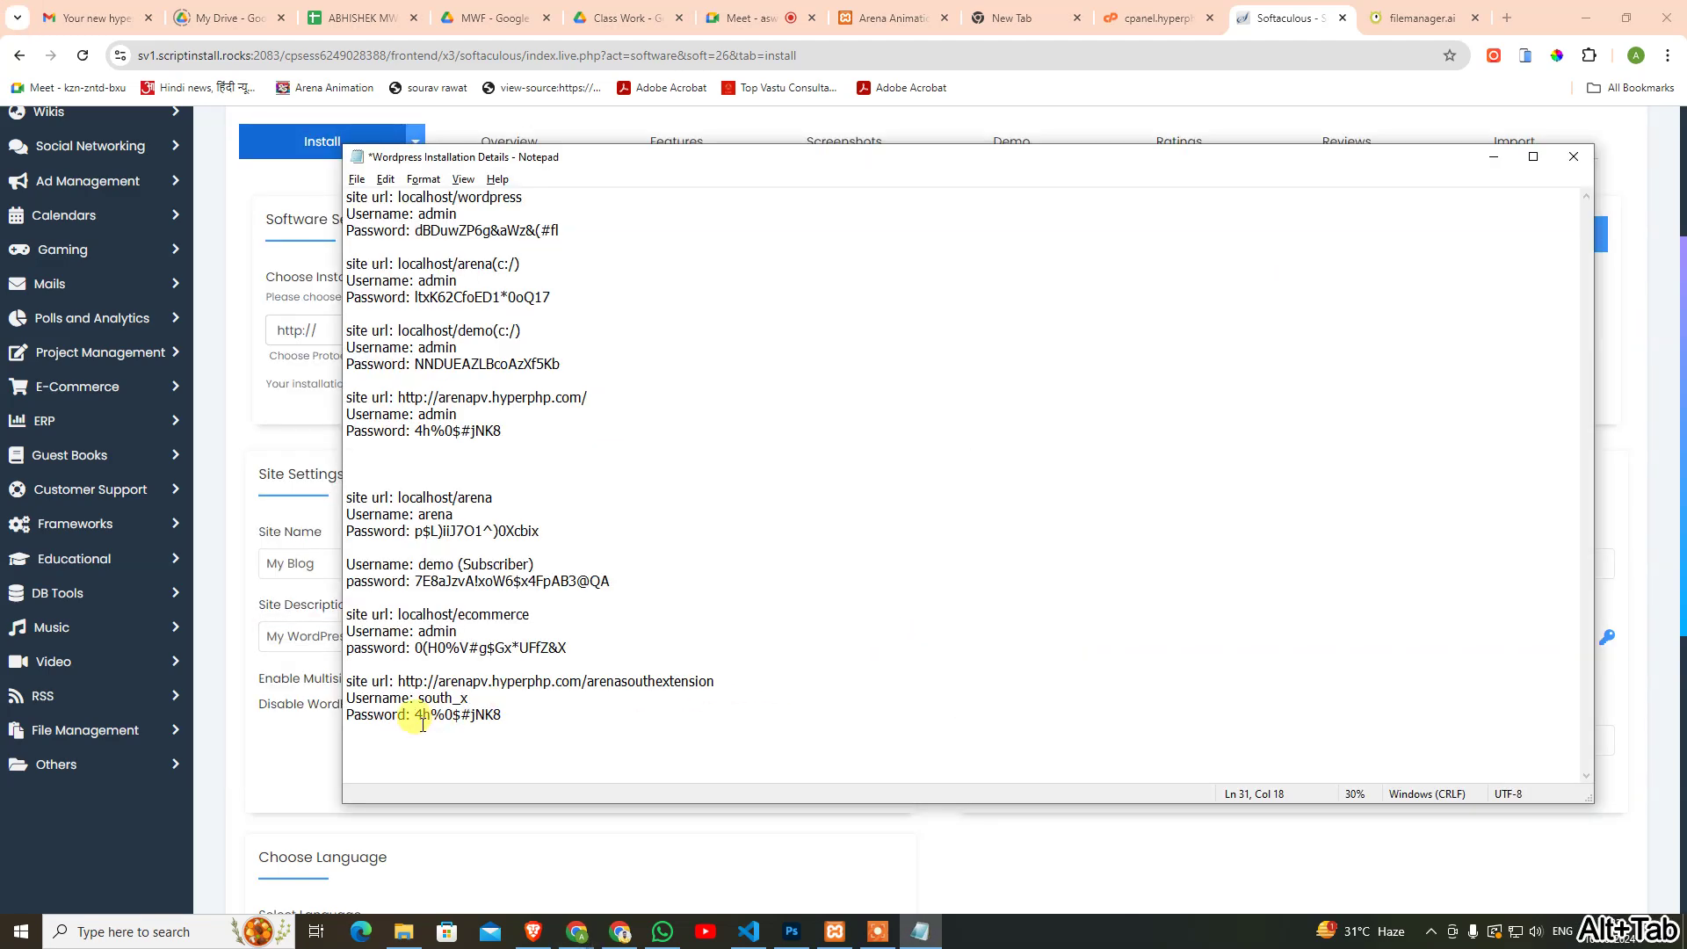
drag(414, 715, 576, 722)
key(ctrl+v)
key(ctrl+s)
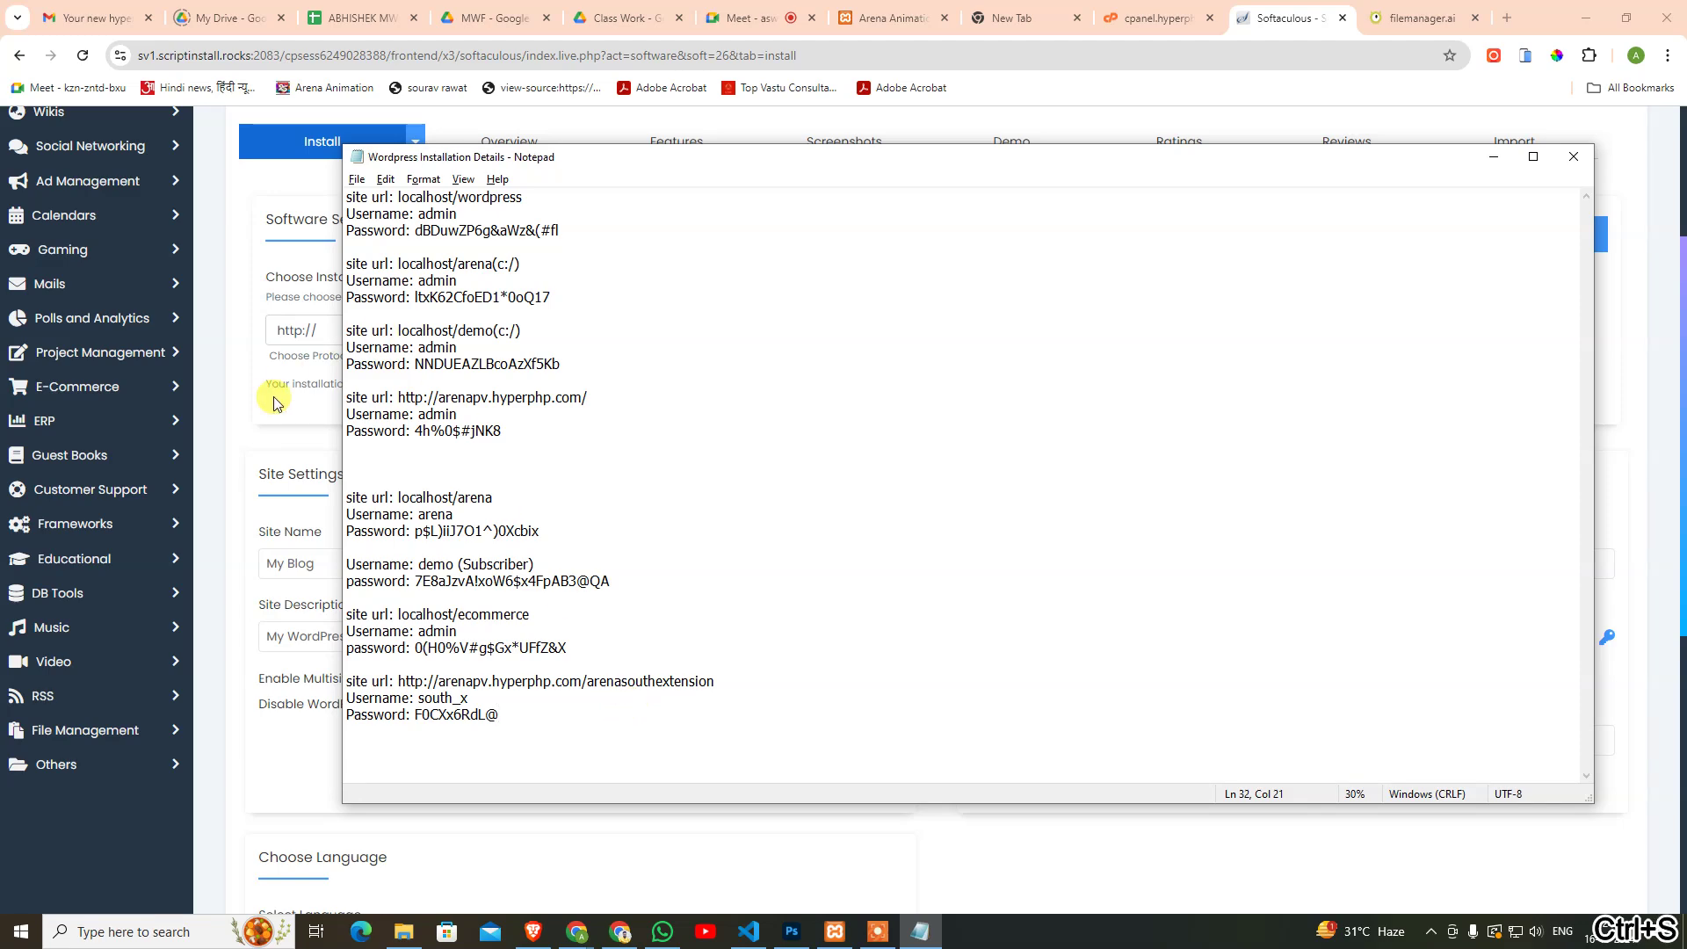
- Submit the WordPress install, declining Chrome's save-password offer and acknowledging the connection-lost alert
click(238, 402)
click(1149, 739)
scroll(1153, 747, down, 5)
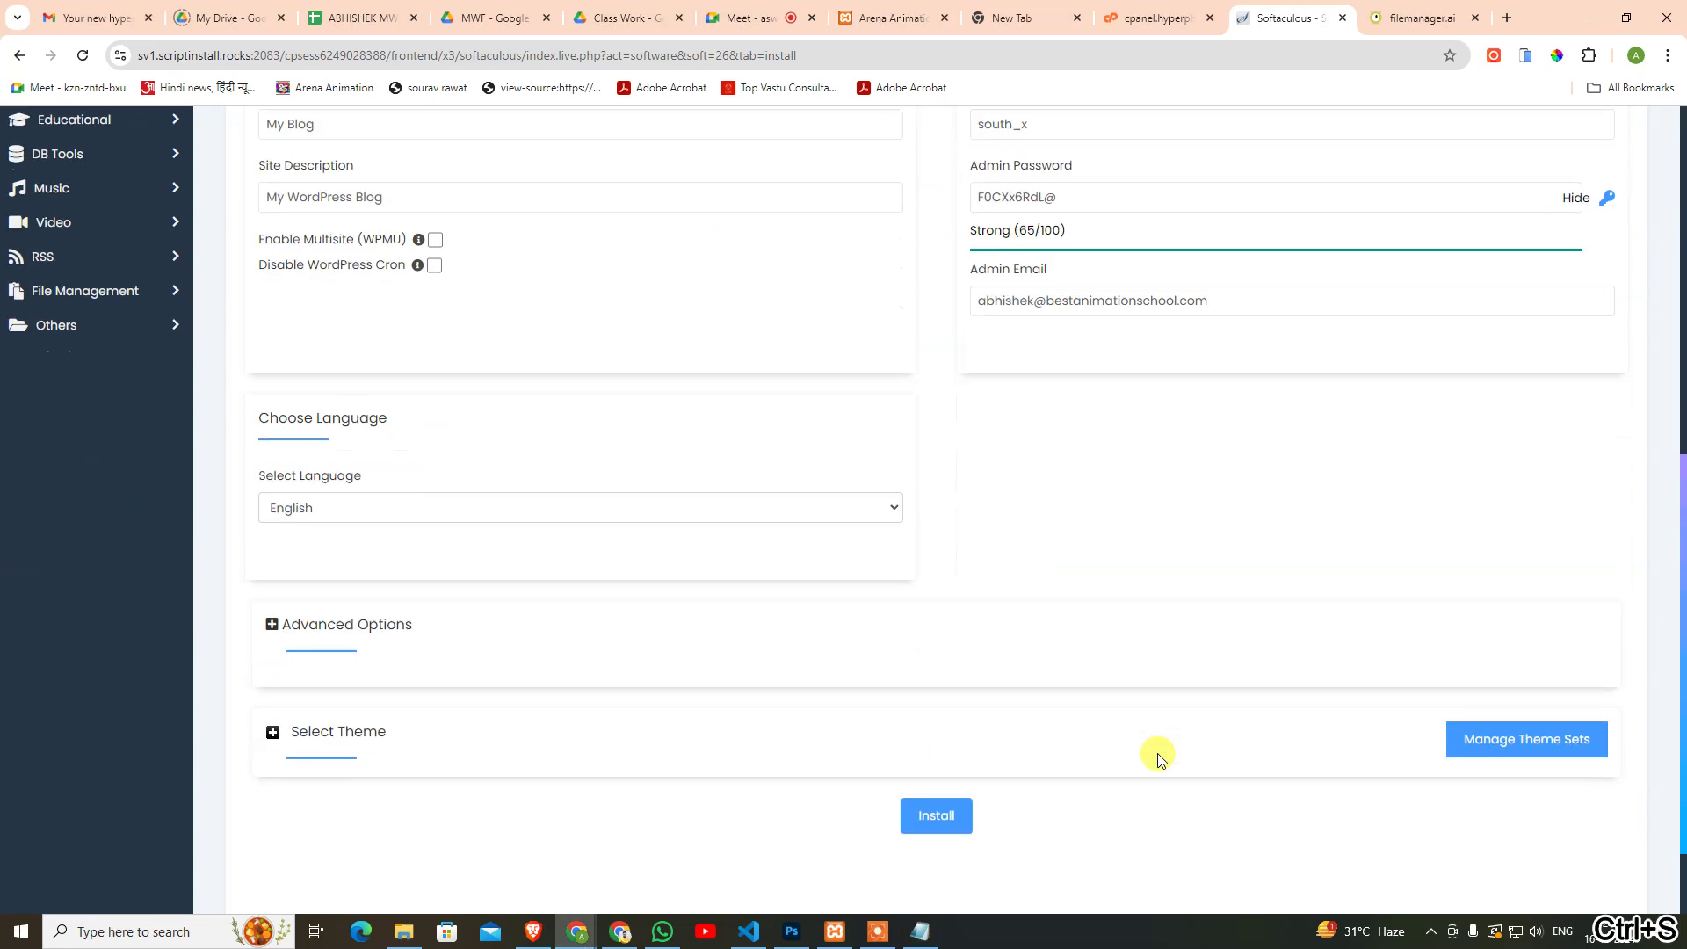
click(936, 815)
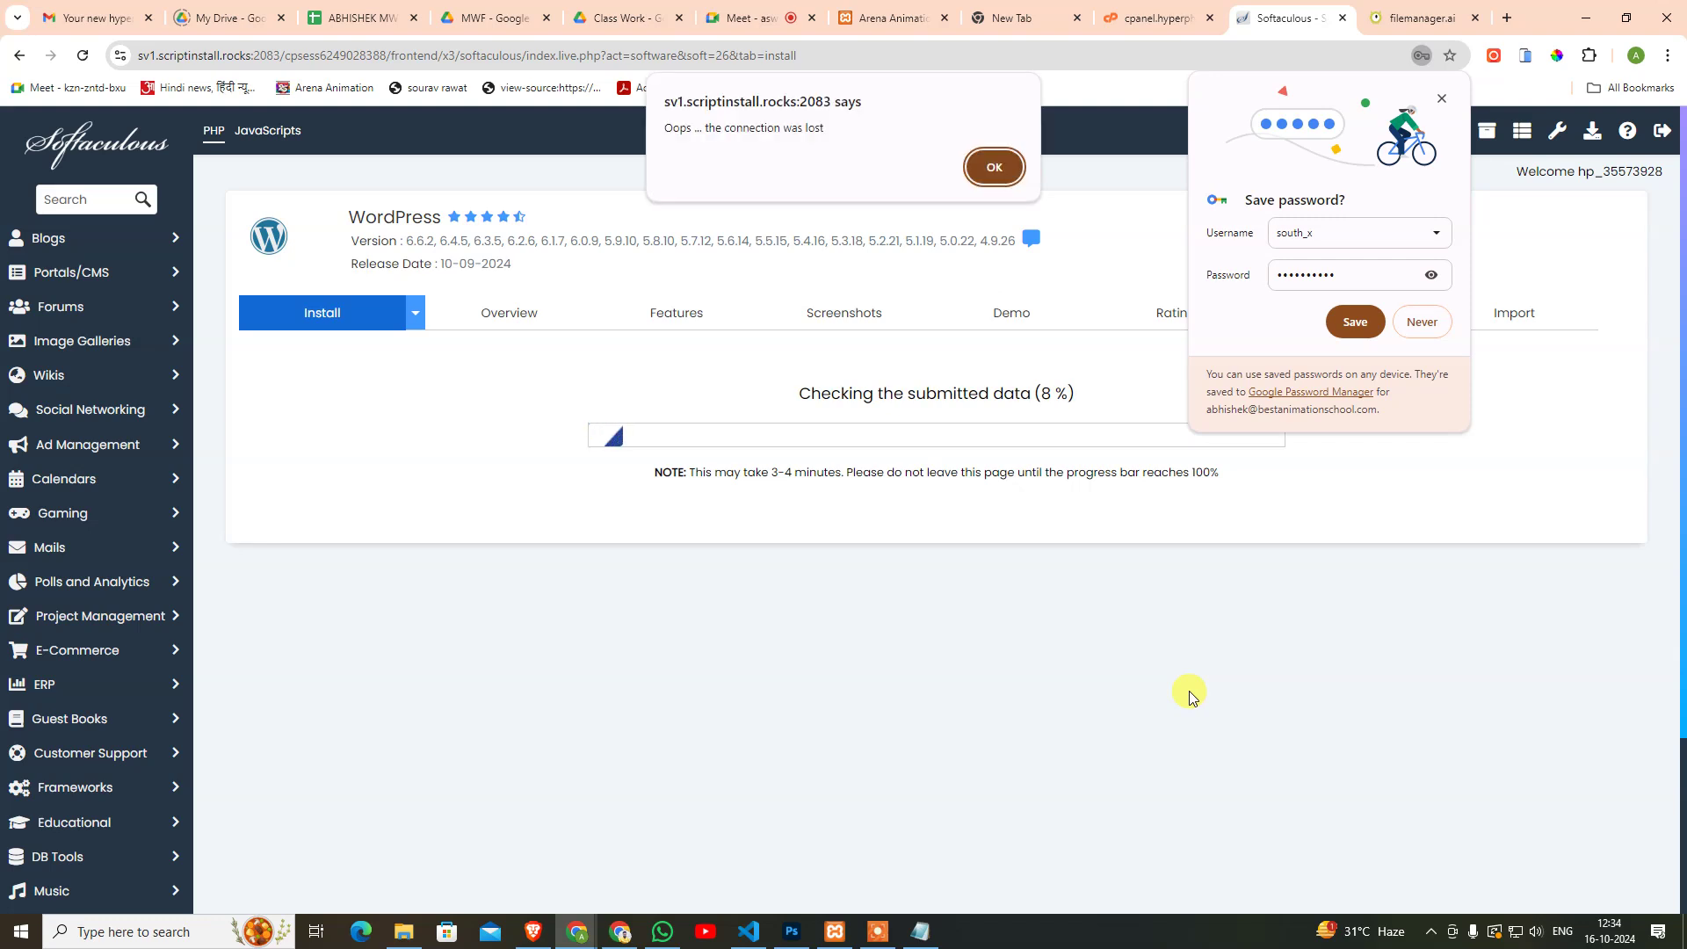
click(1442, 99)
click(991, 167)
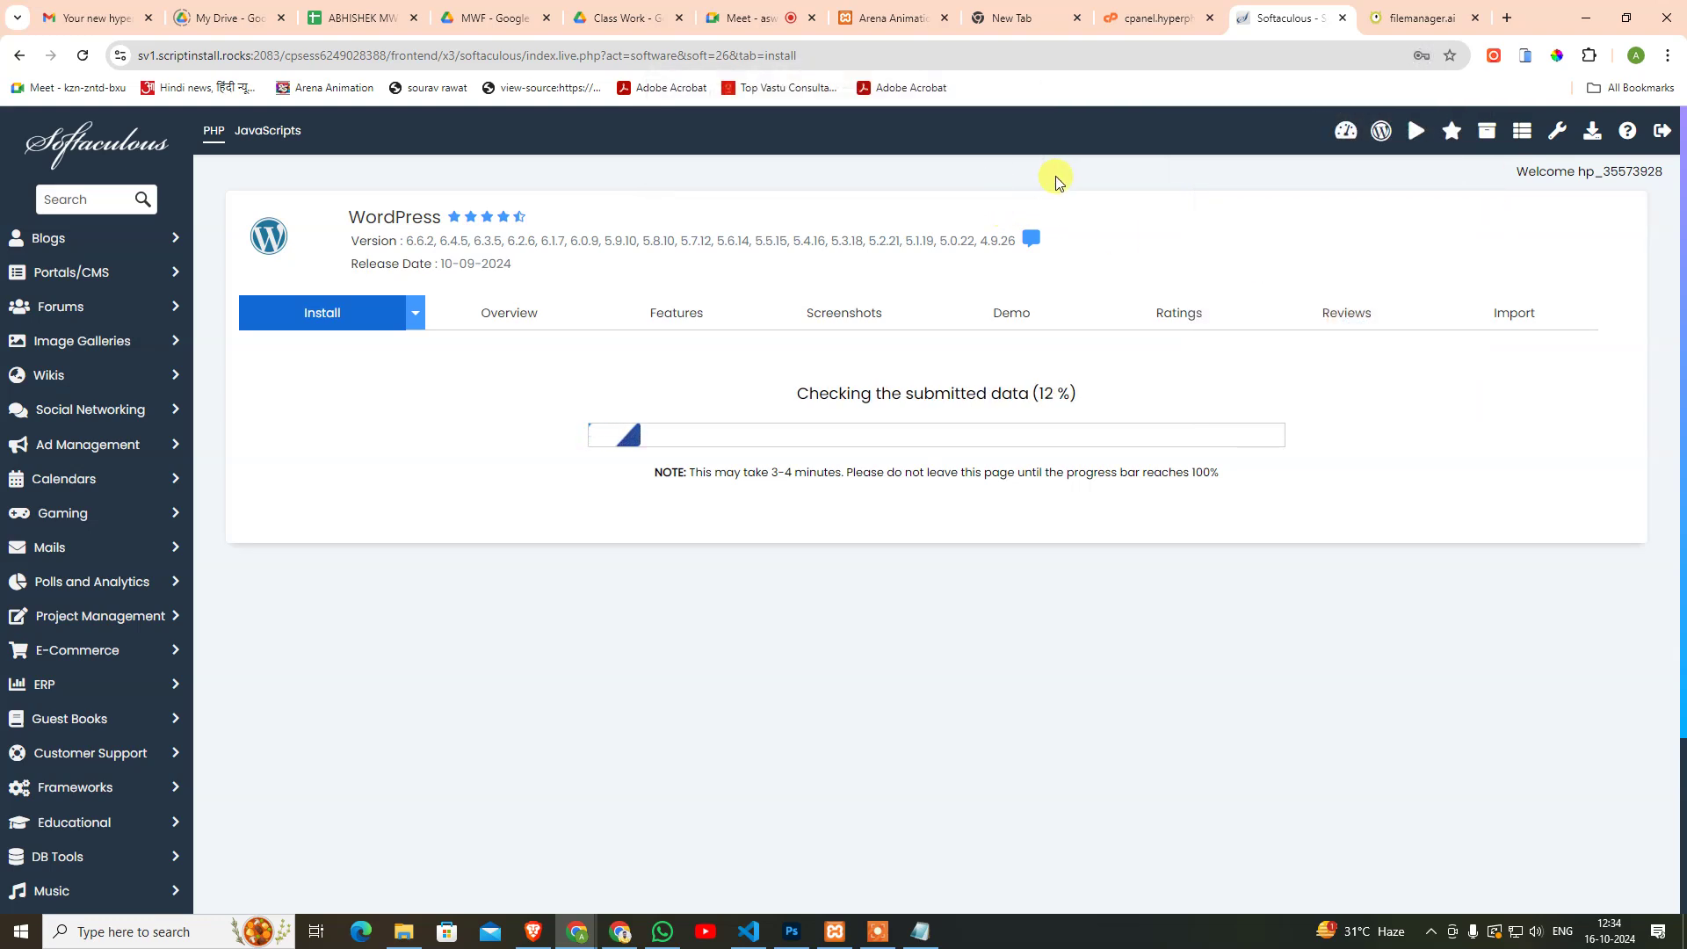
click(1147, 13)
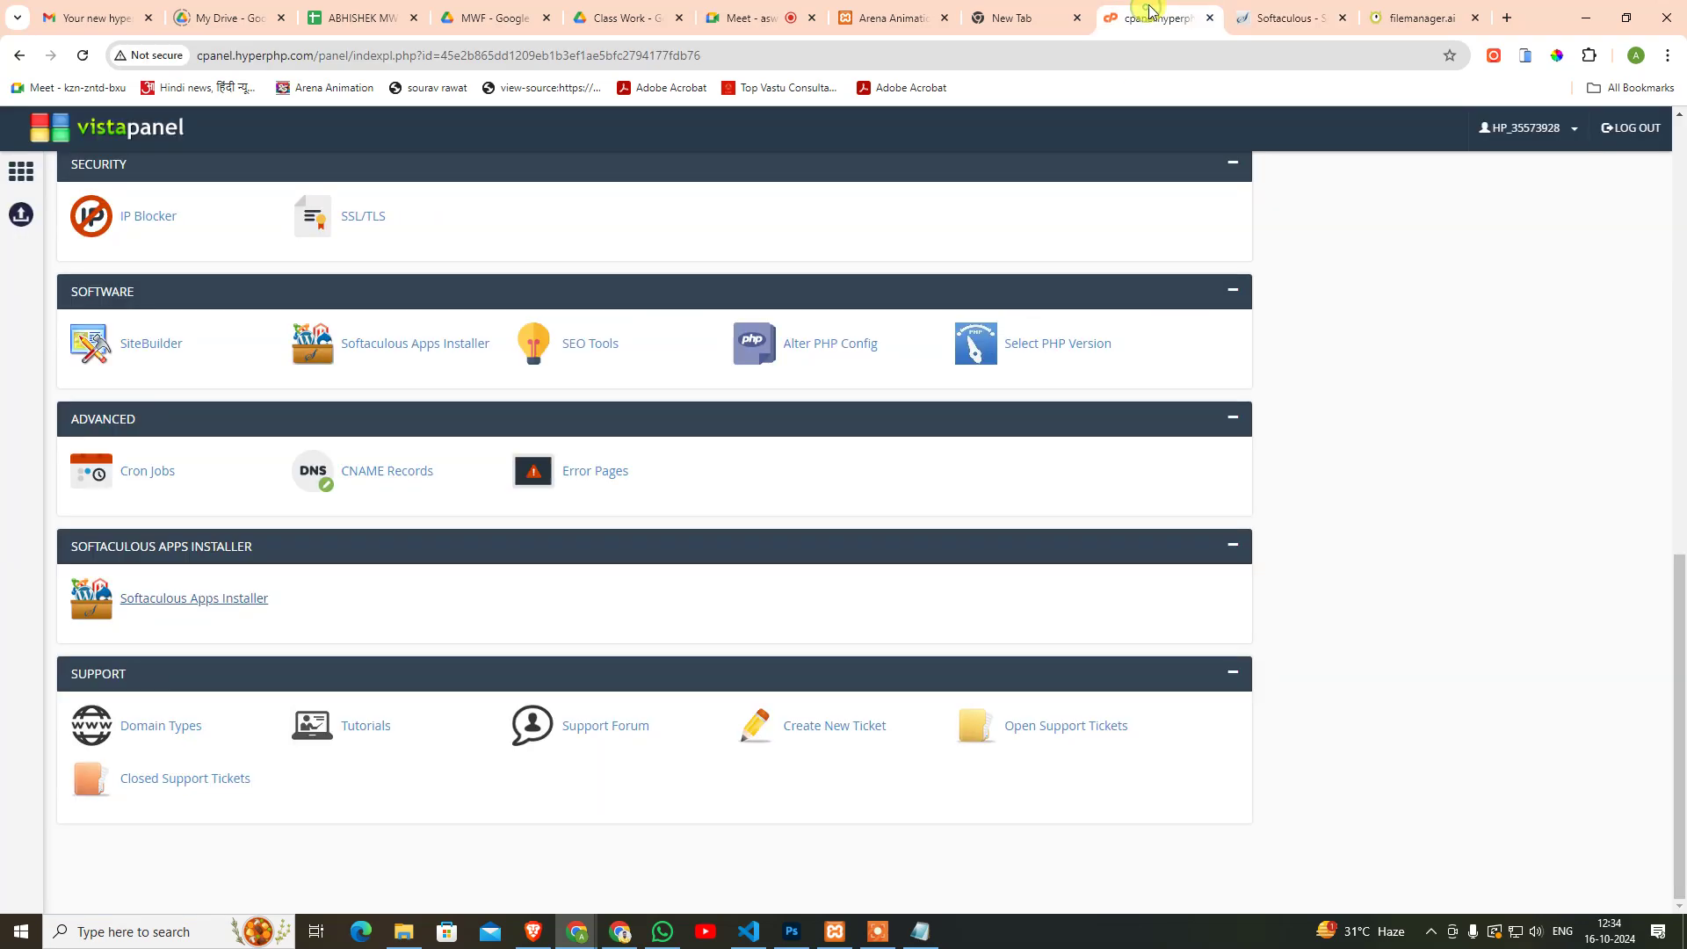
- Refresh htdocs and browse the WordPress files in the new arenasouthextension folder
click(1396, 22)
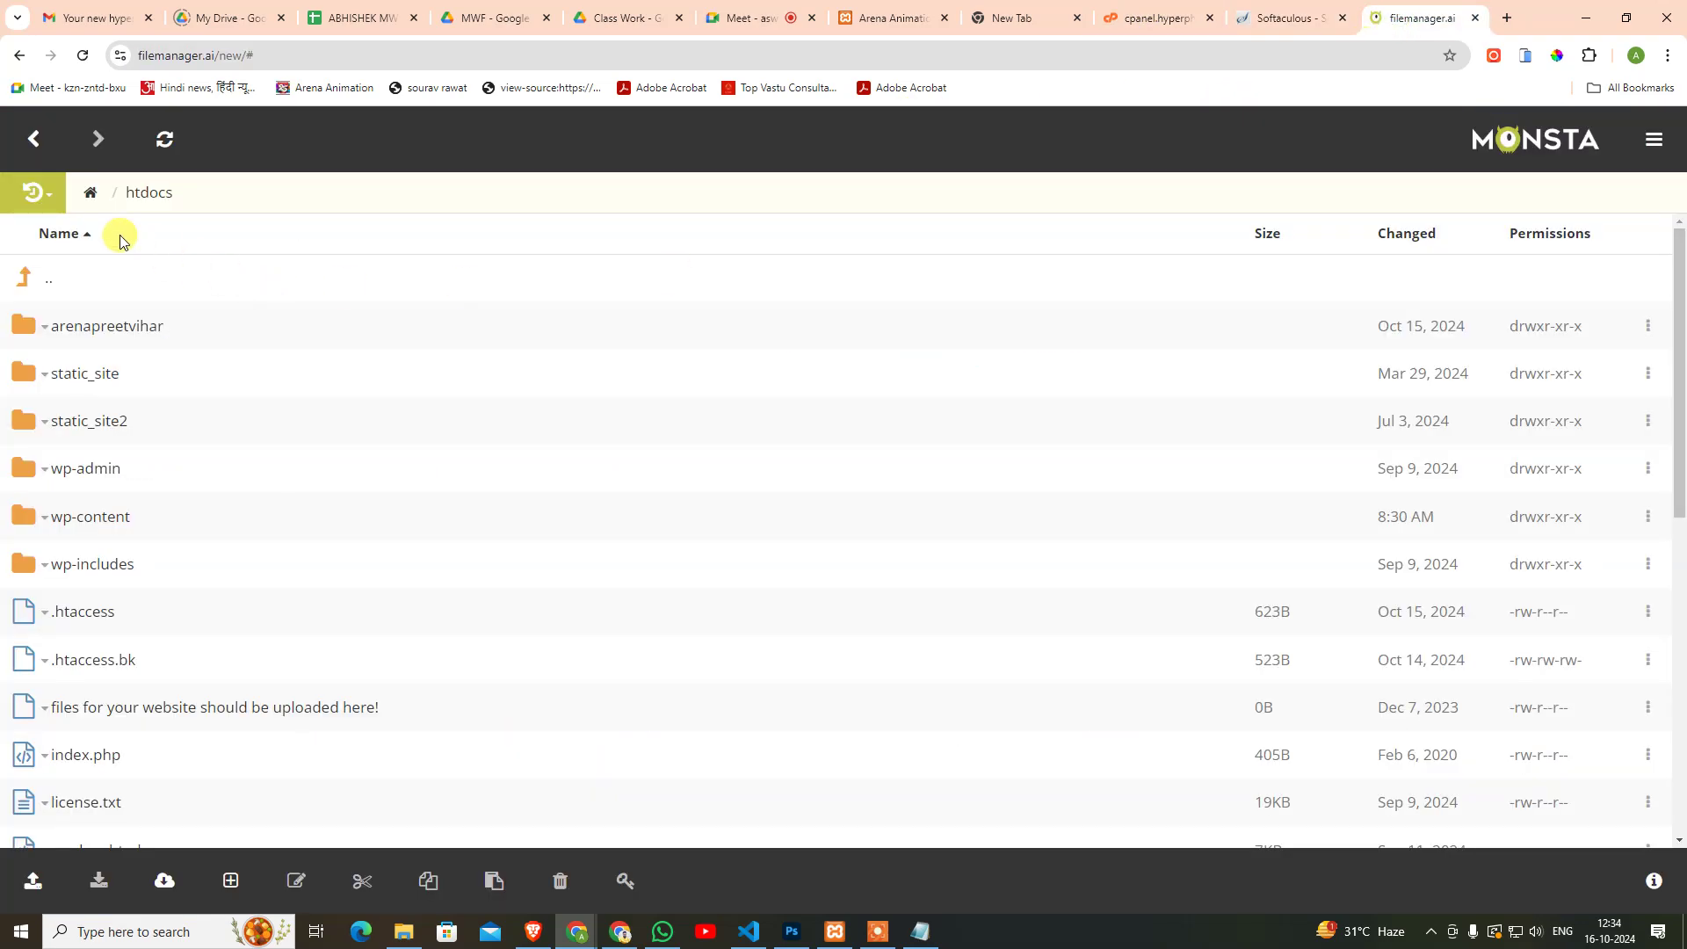
click(164, 143)
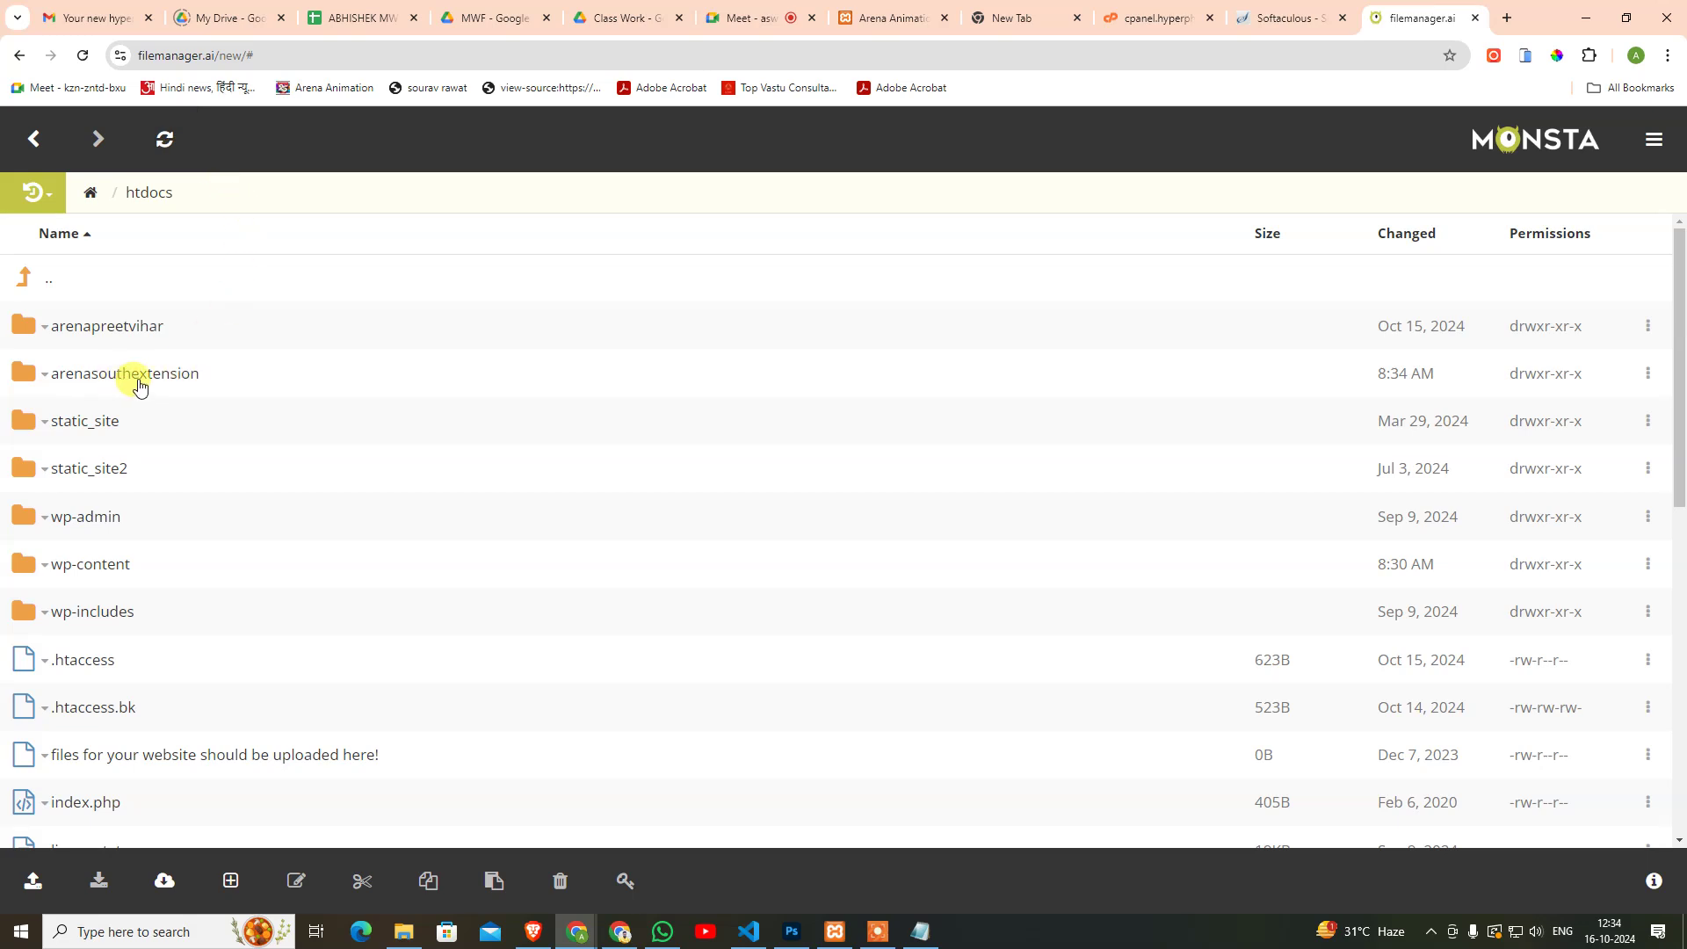
click(138, 381)
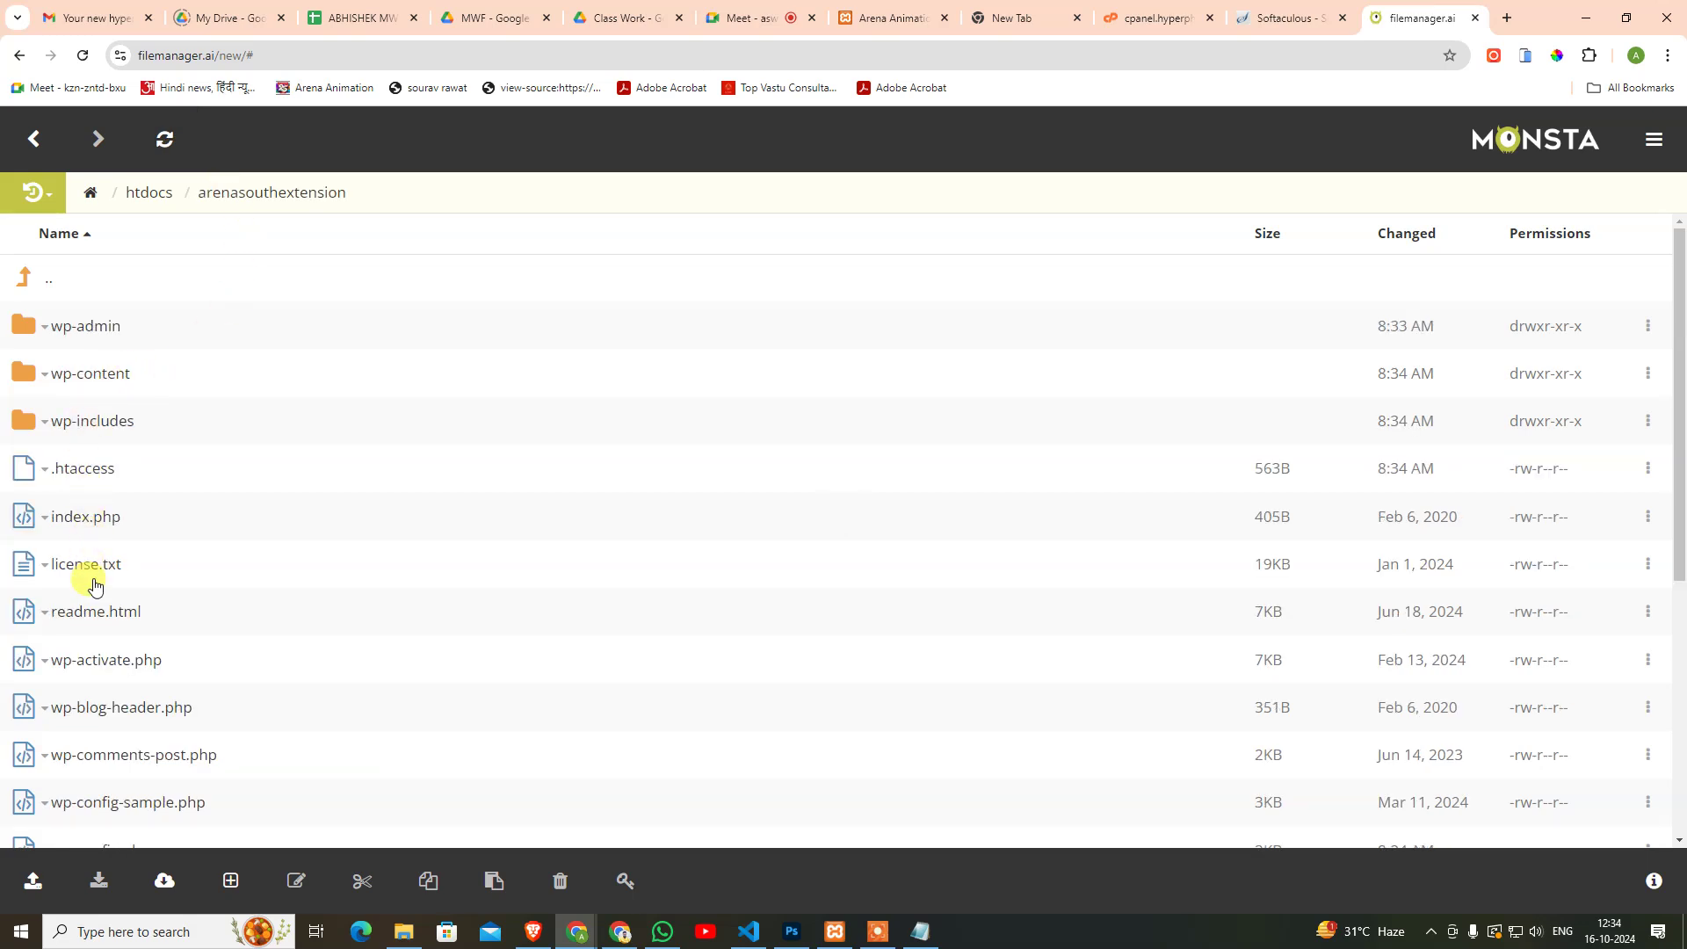
scroll(114, 677, down, 5)
scroll(118, 615, up, 5)
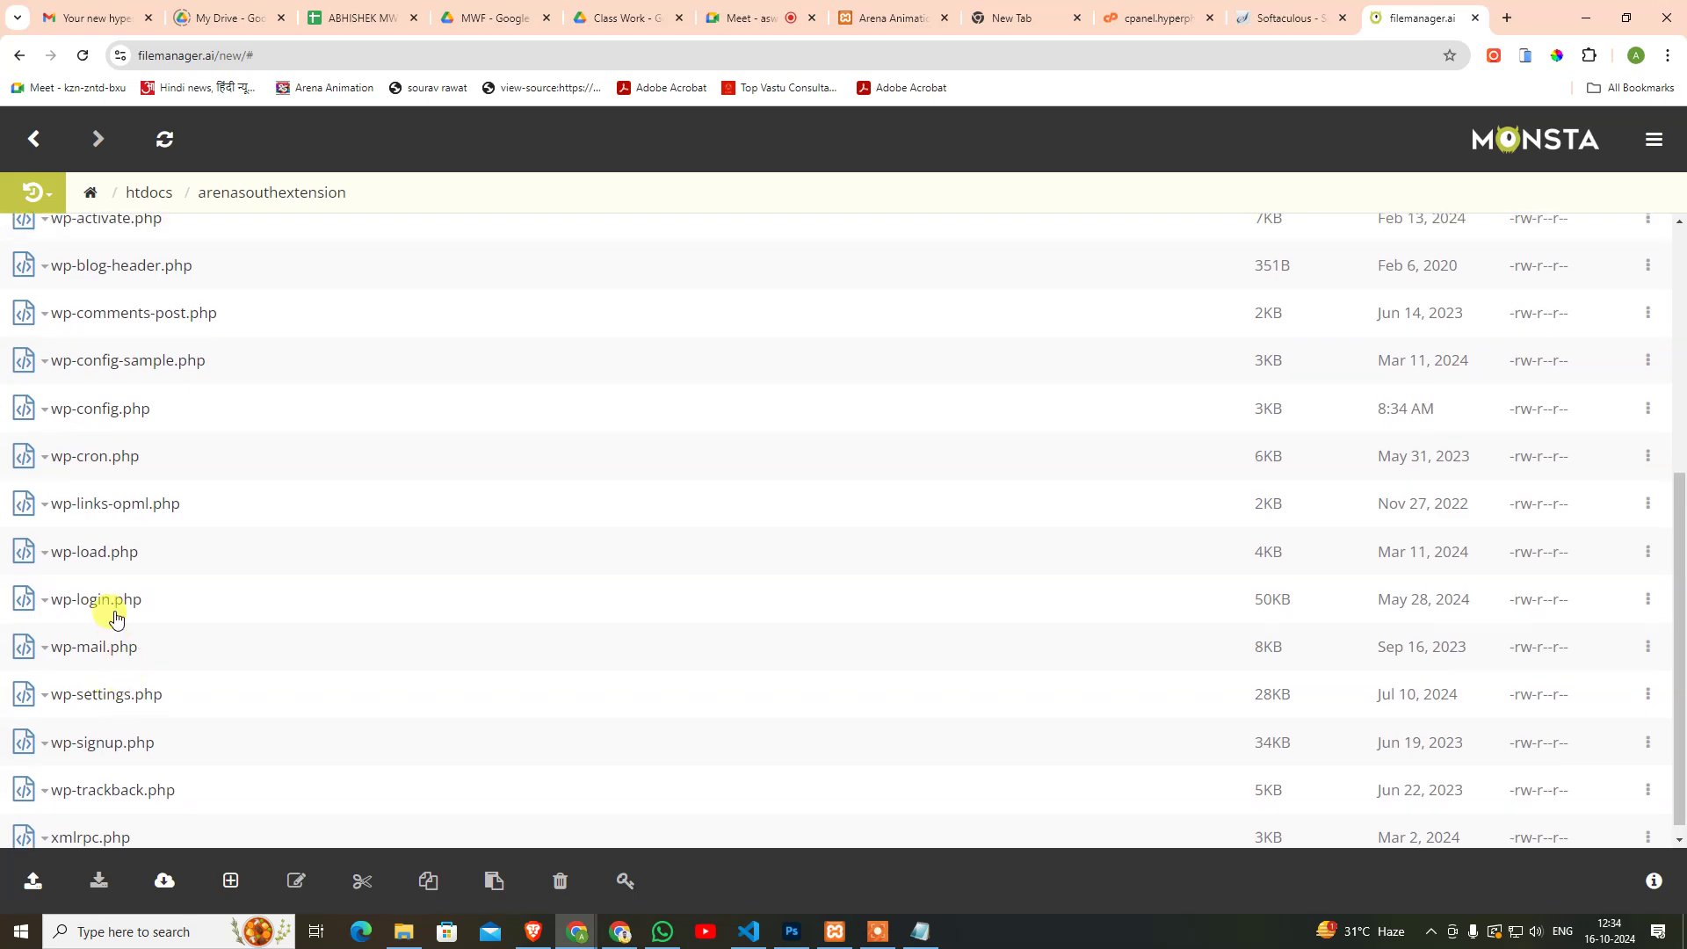
click(1263, 13)
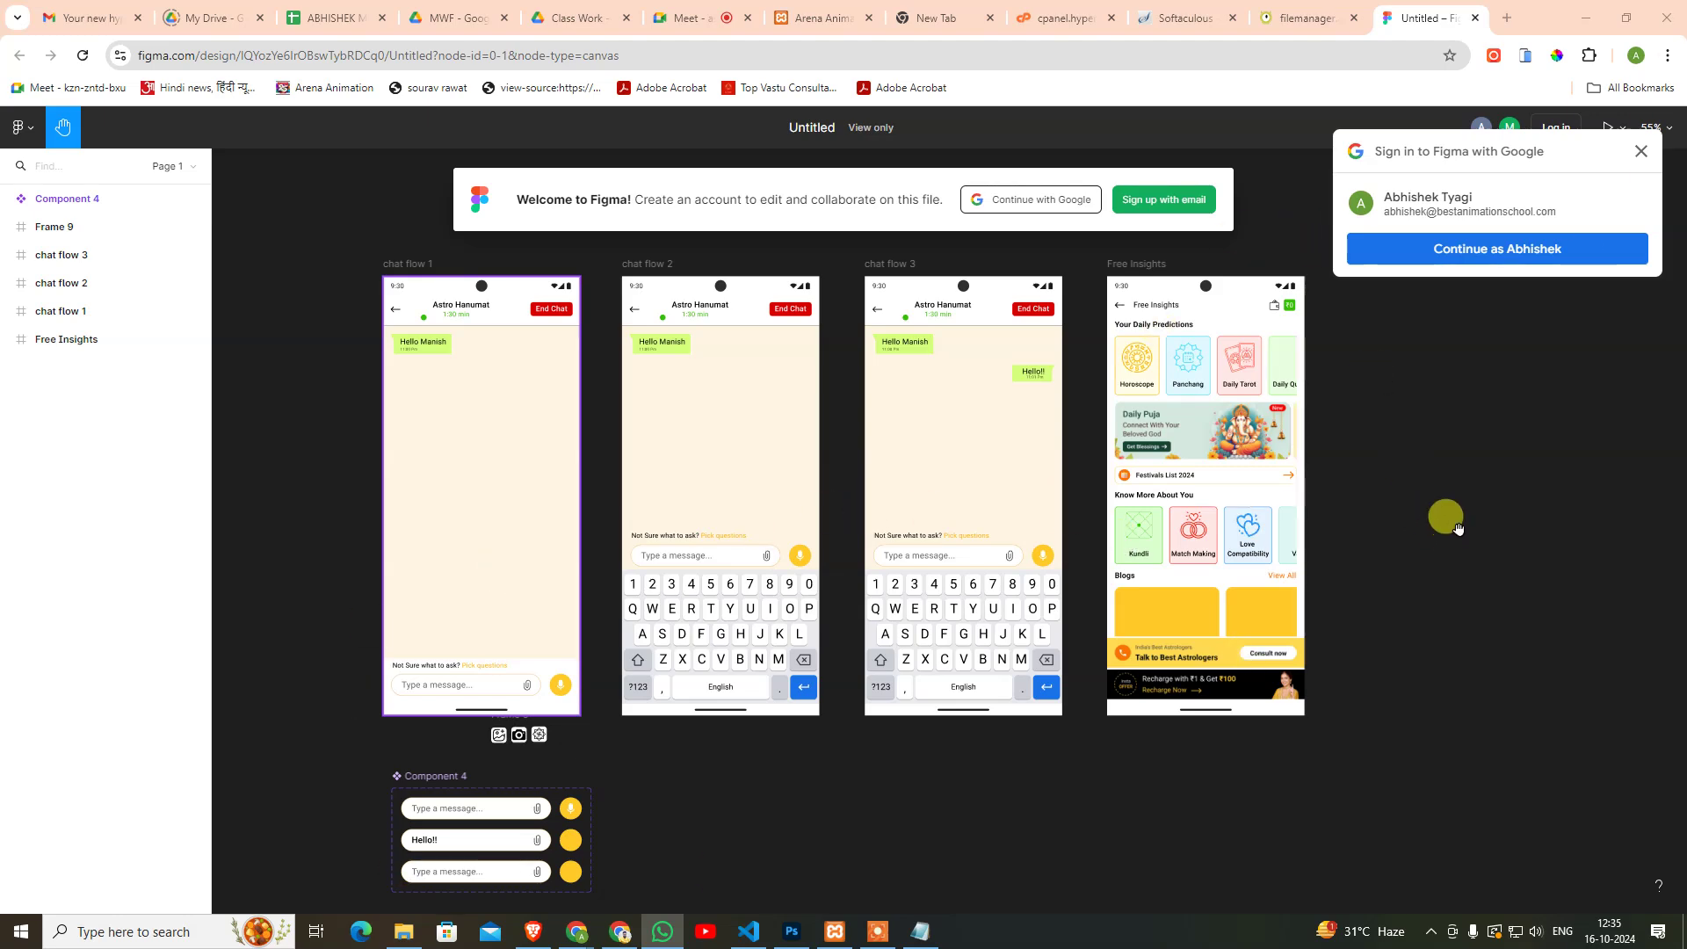
- Pan around the Figma canvas to review the chat flow and Free Insights screens
click(1441, 516)
scroll(1202, 510, up, 3)
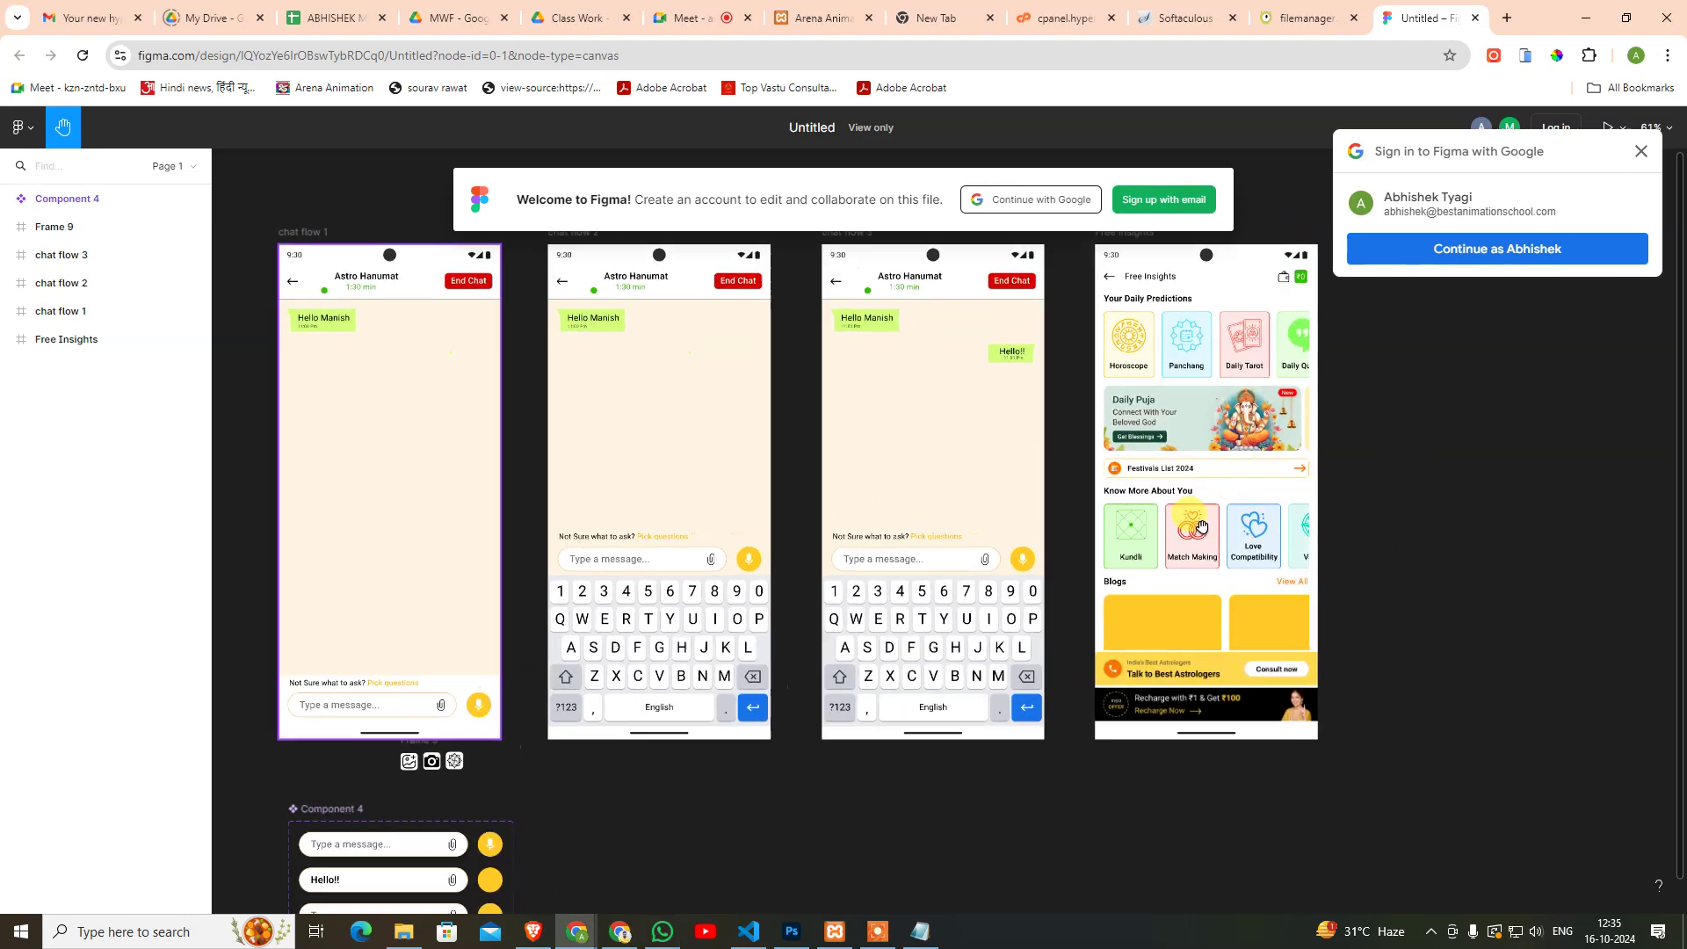
scroll(1205, 518, up, 2)
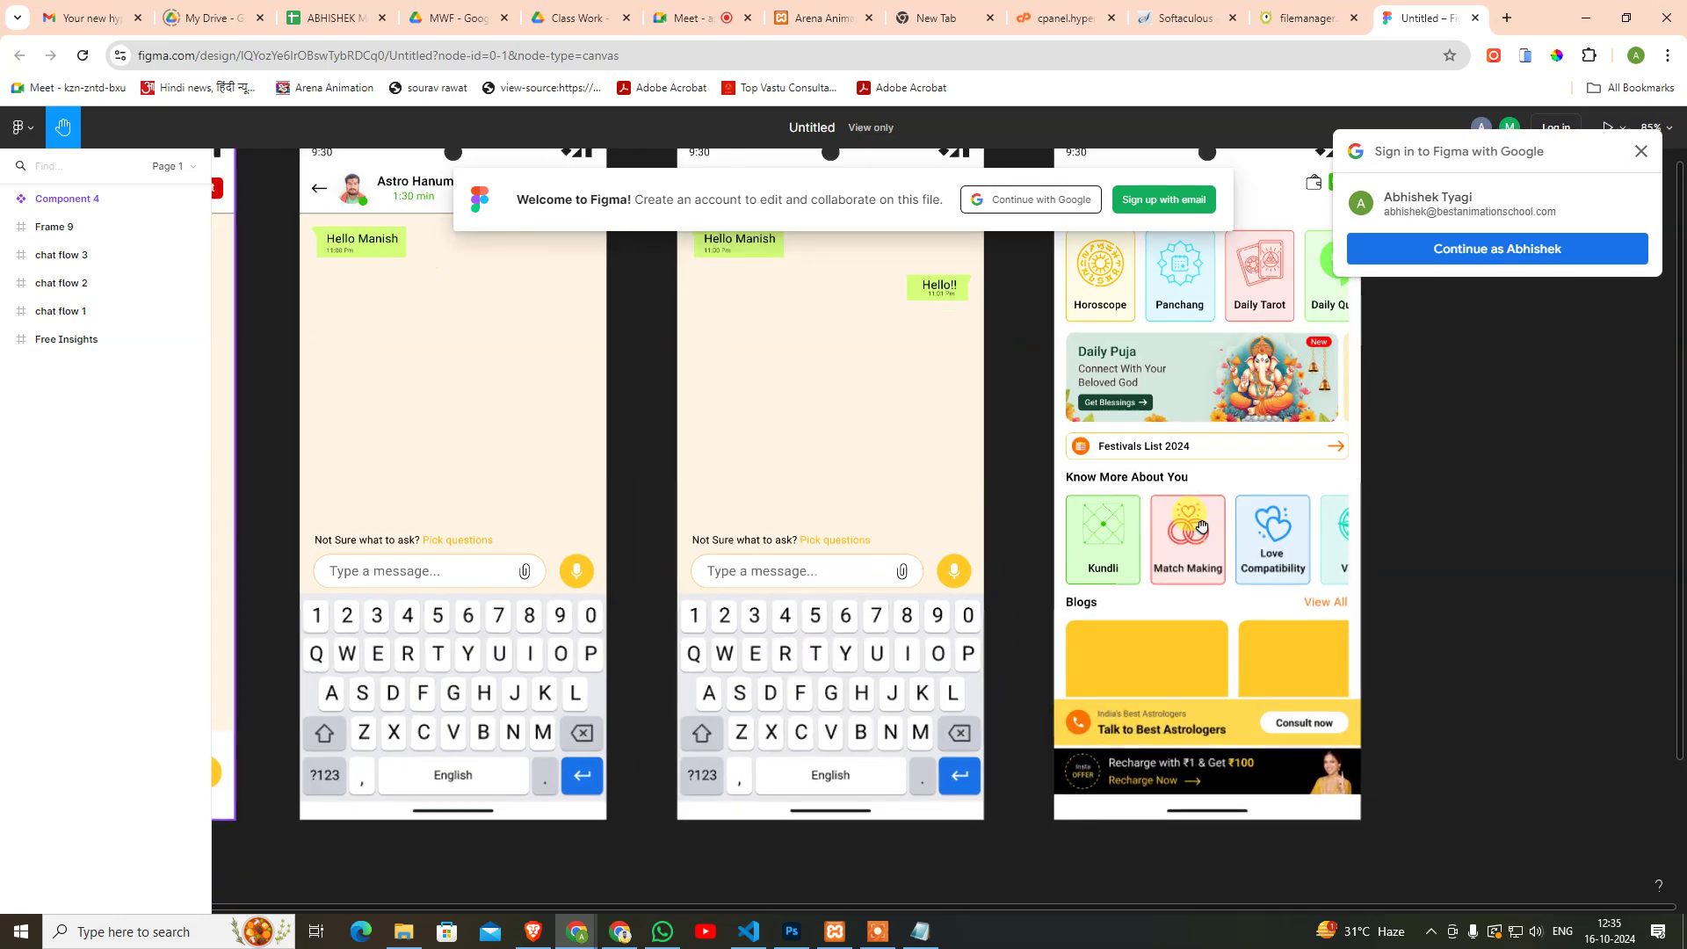
scroll(1211, 508, down, 1)
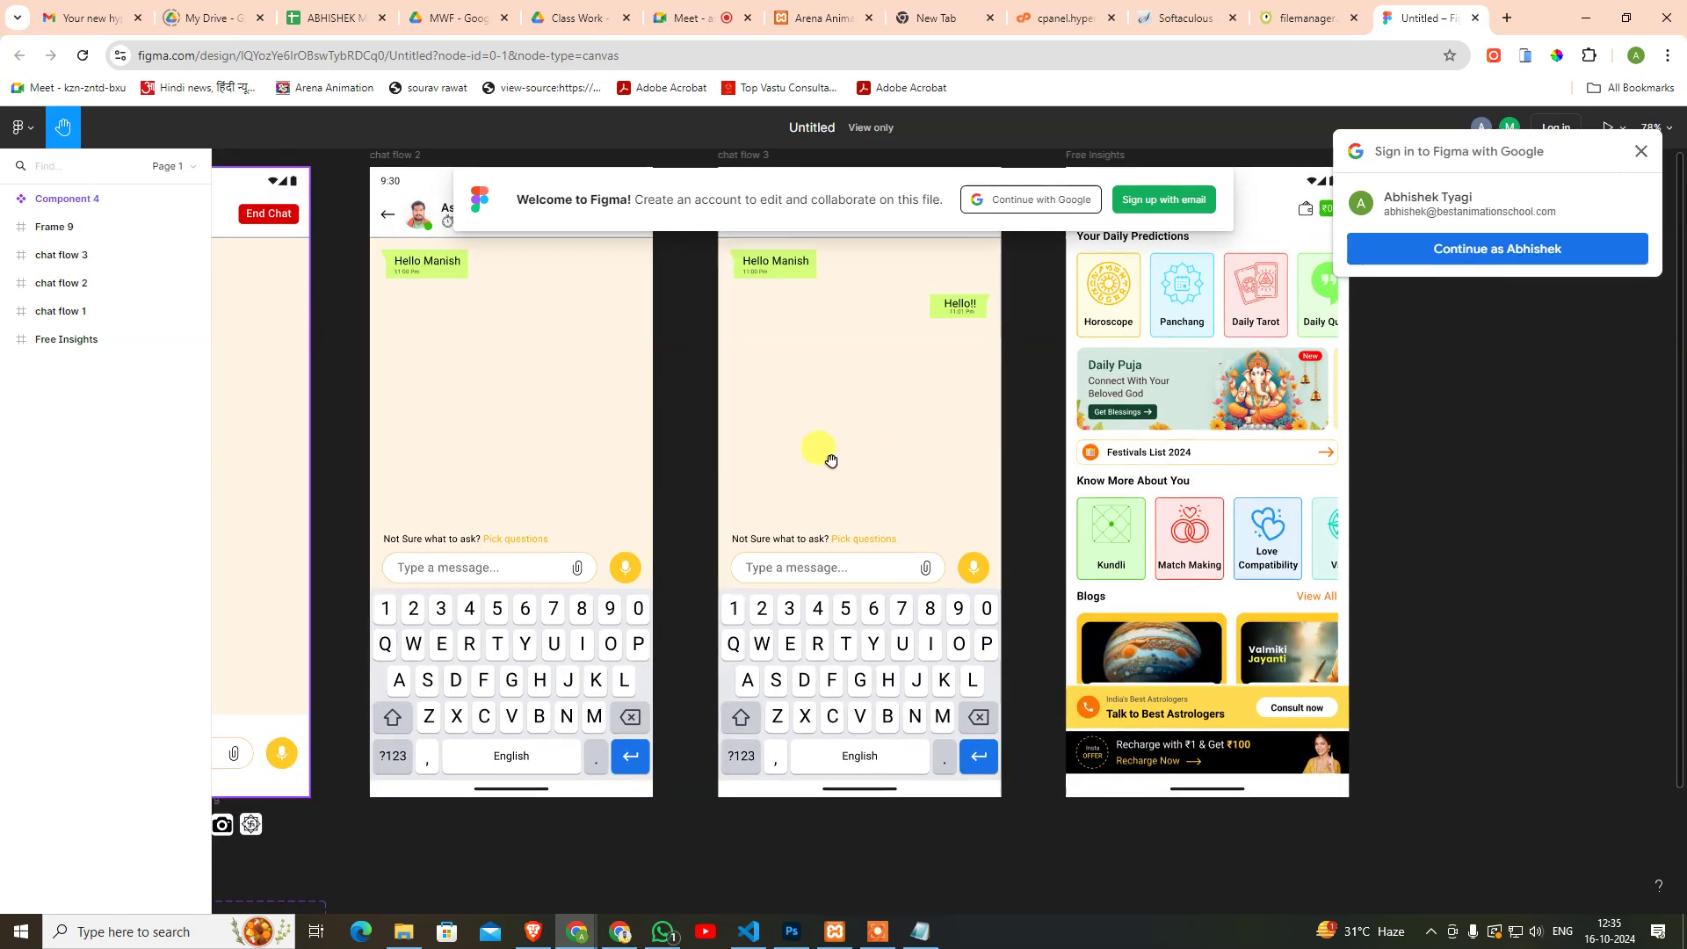
scroll(1217, 501, left, 5)
drag(1245, 499, 1119, 656)
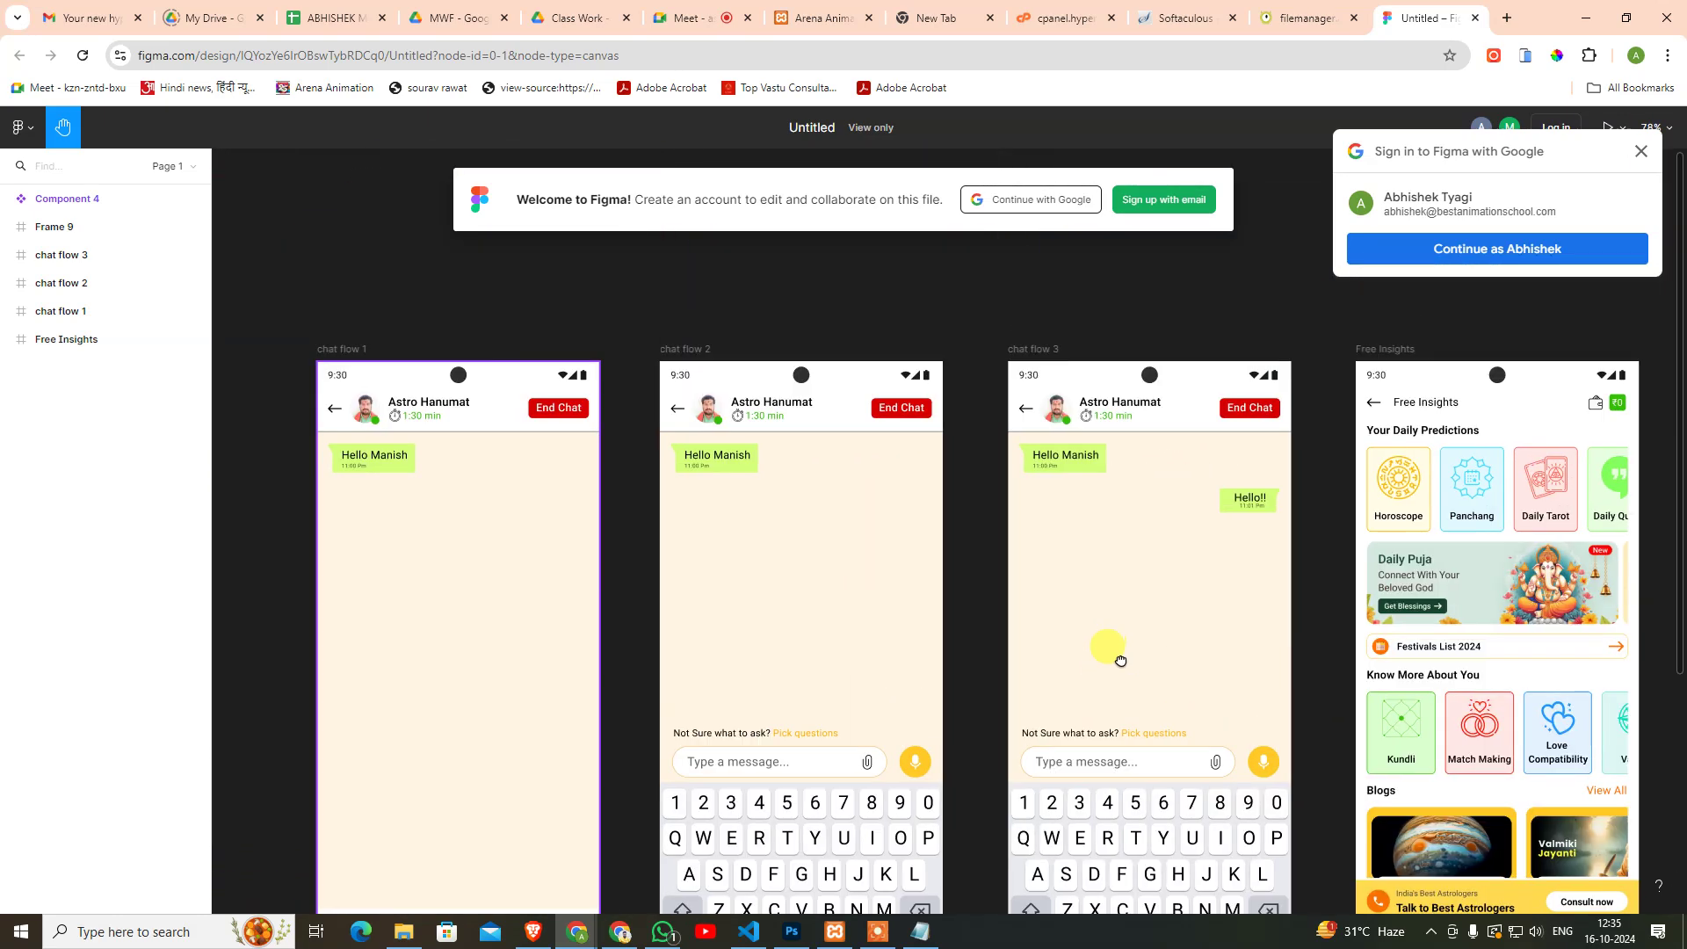
drag(494, 595, 499, 441)
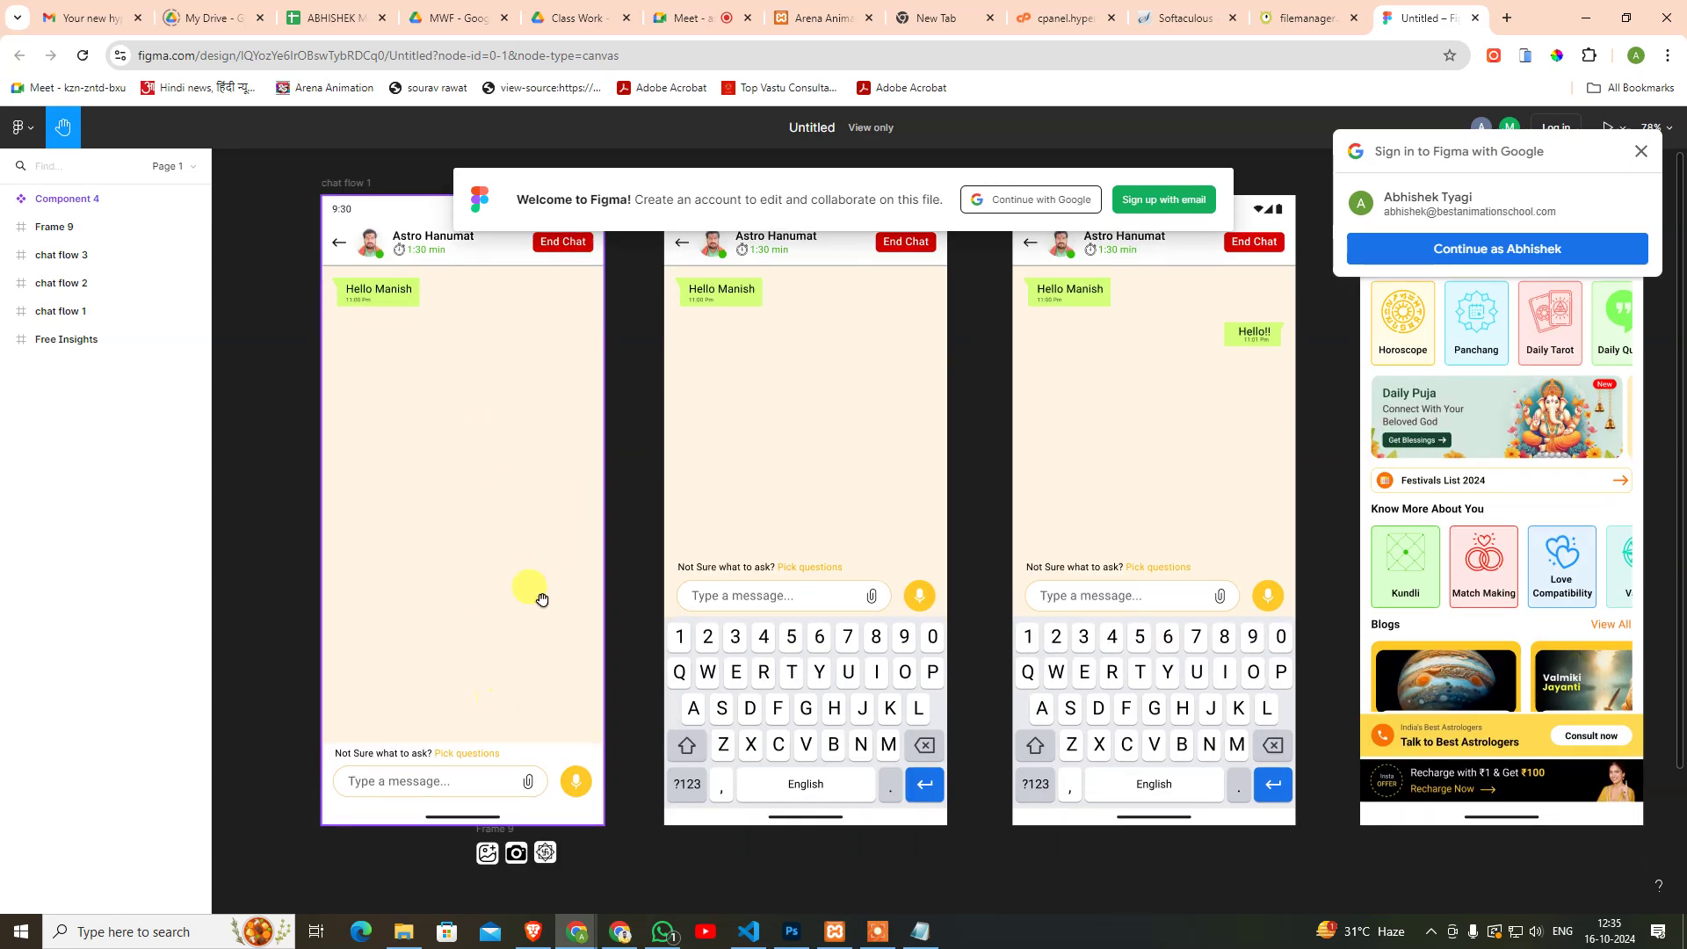
drag(539, 595, 531, 645)
drag(768, 549, 588, 531)
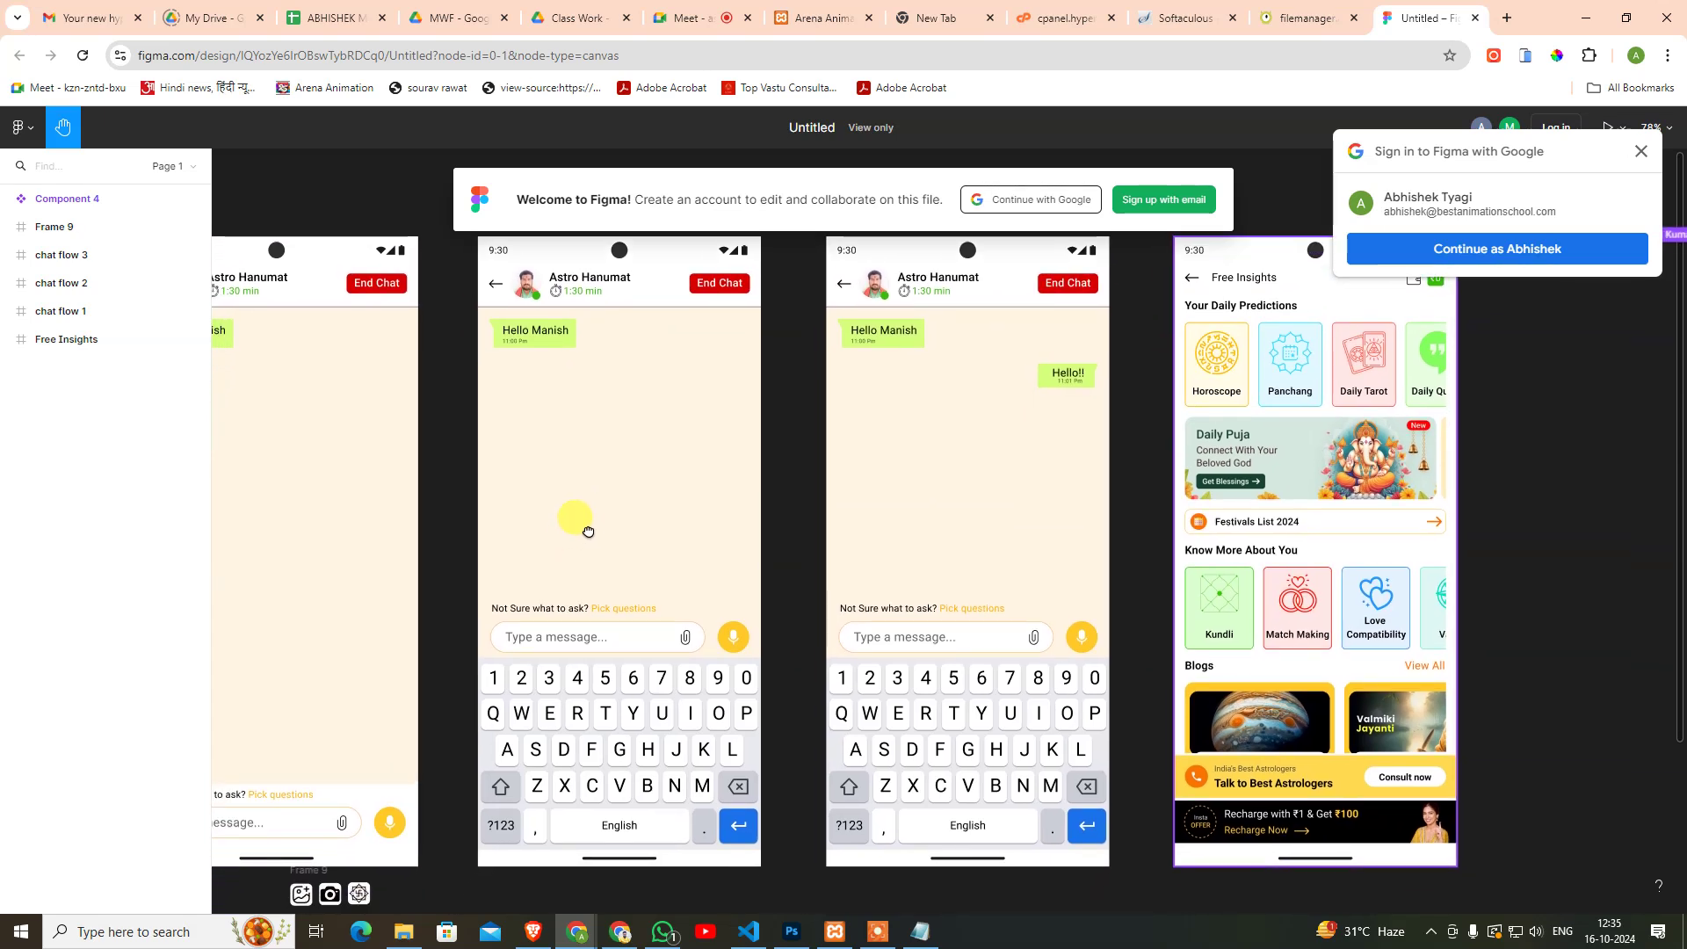
drag(877, 513, 597, 530)
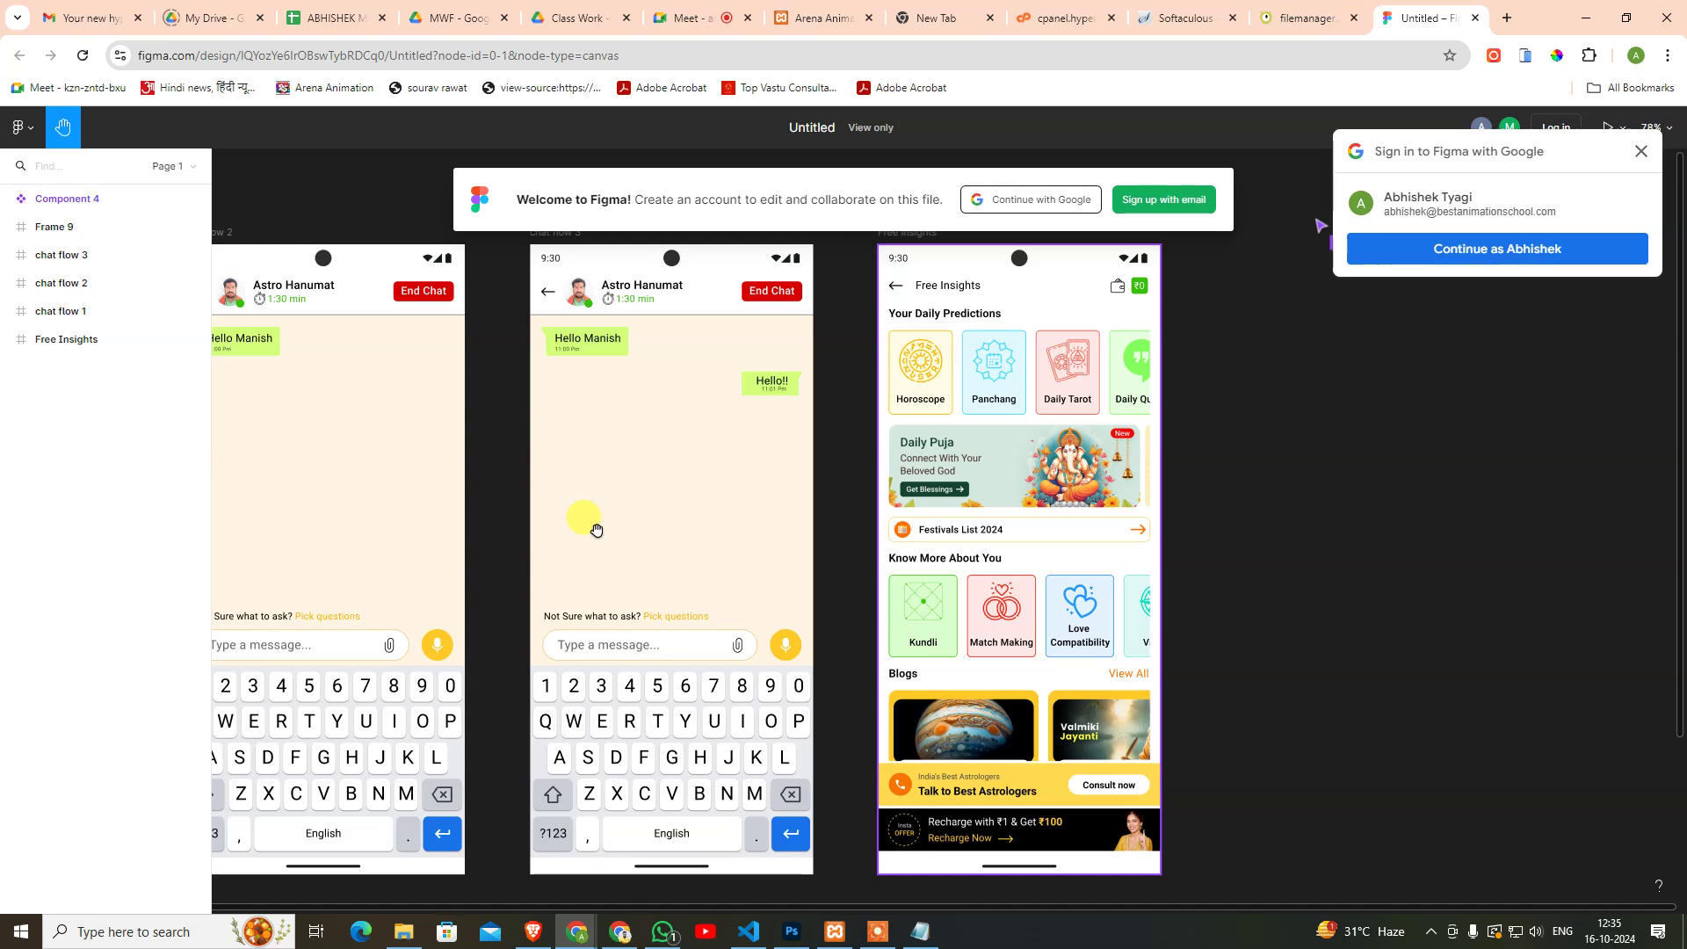
mouse_move(966, 668)
mouse_down()
mouse_move(964, 465)
mouse_move(957, 671)
mouse_up()
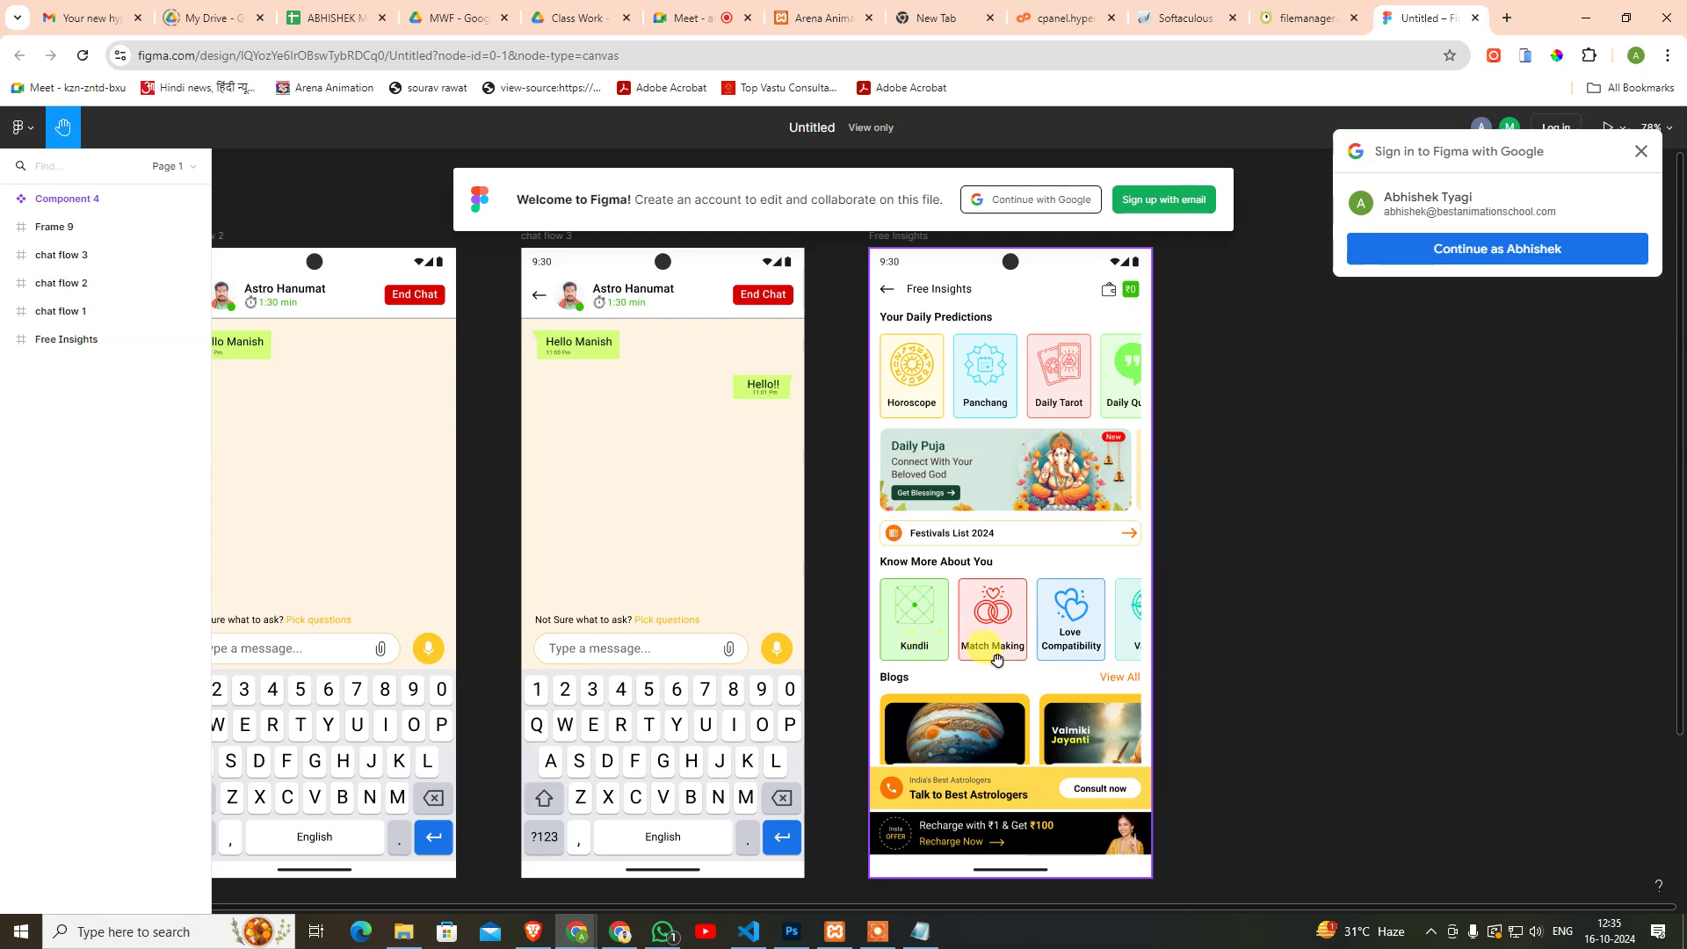
drag(1080, 509, 1551, 520)
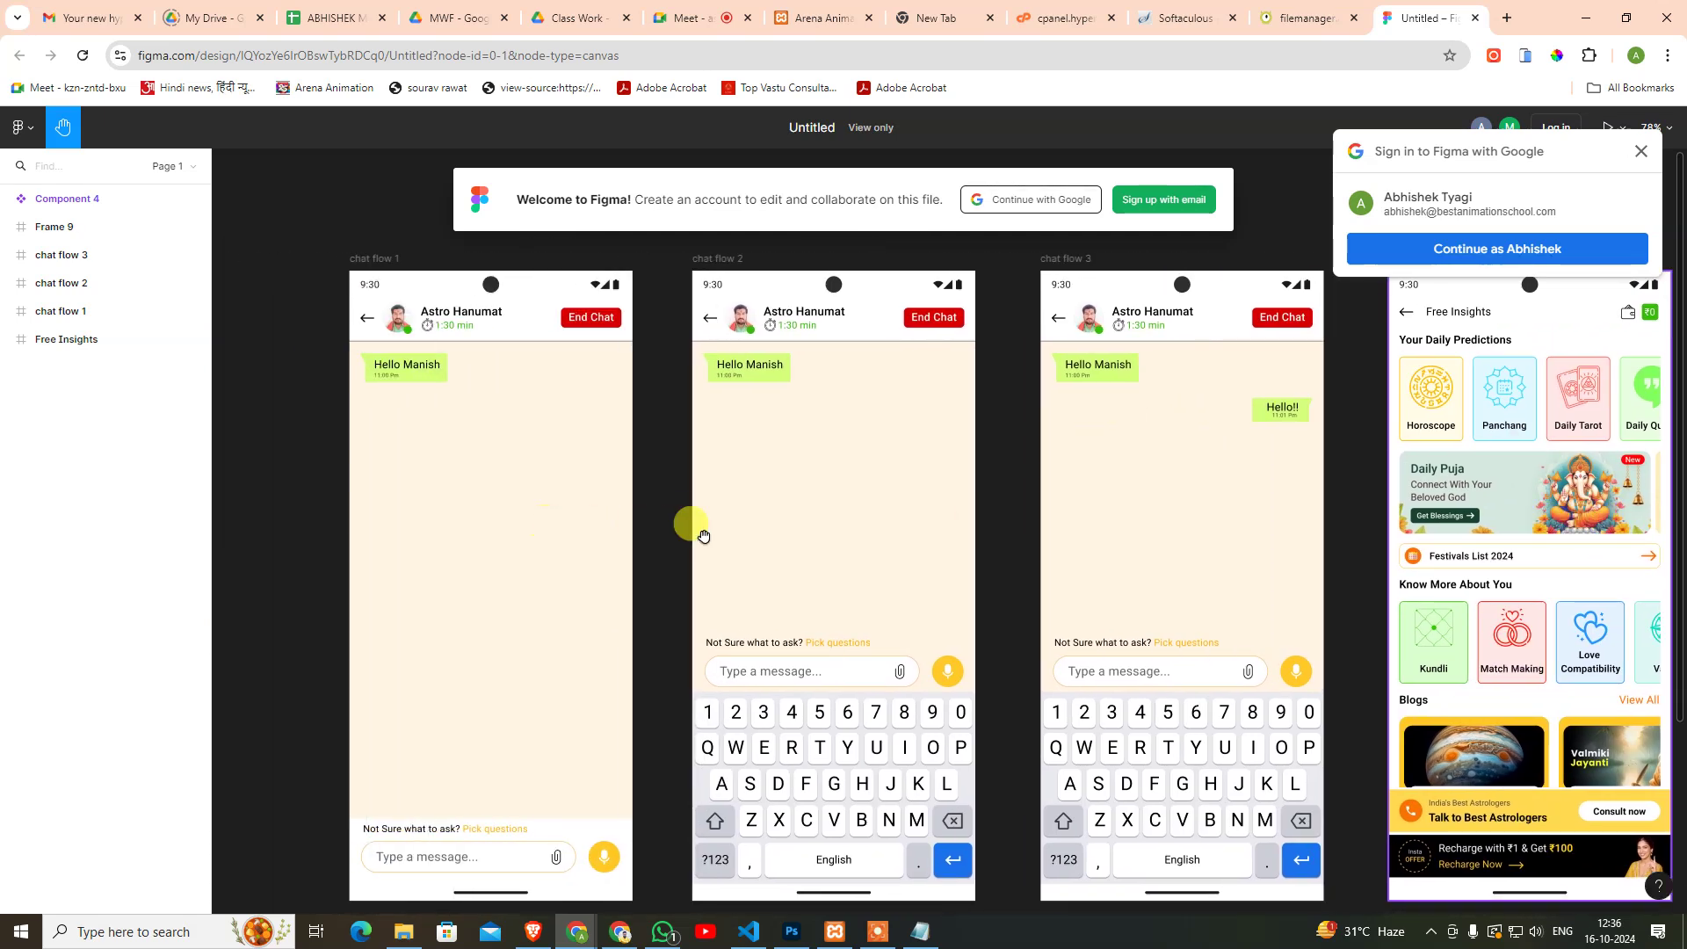
drag(777, 527, 647, 524)
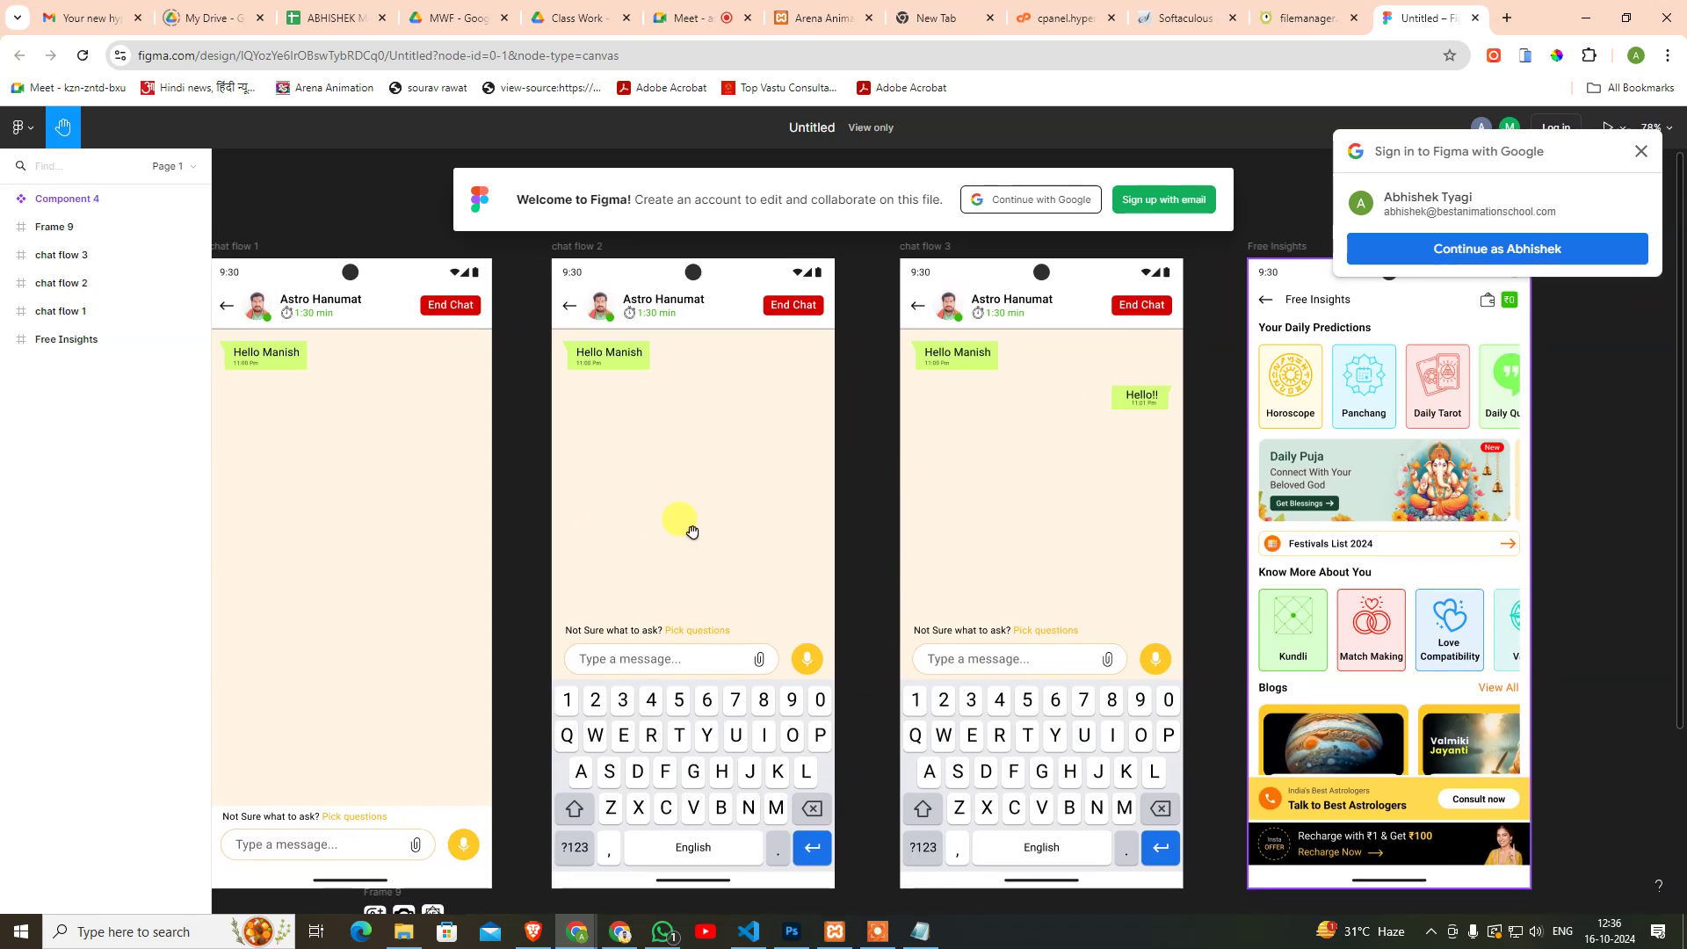
- Check the install progress, then continue Figma sign-in with the suggested Google account
click(1183, 15)
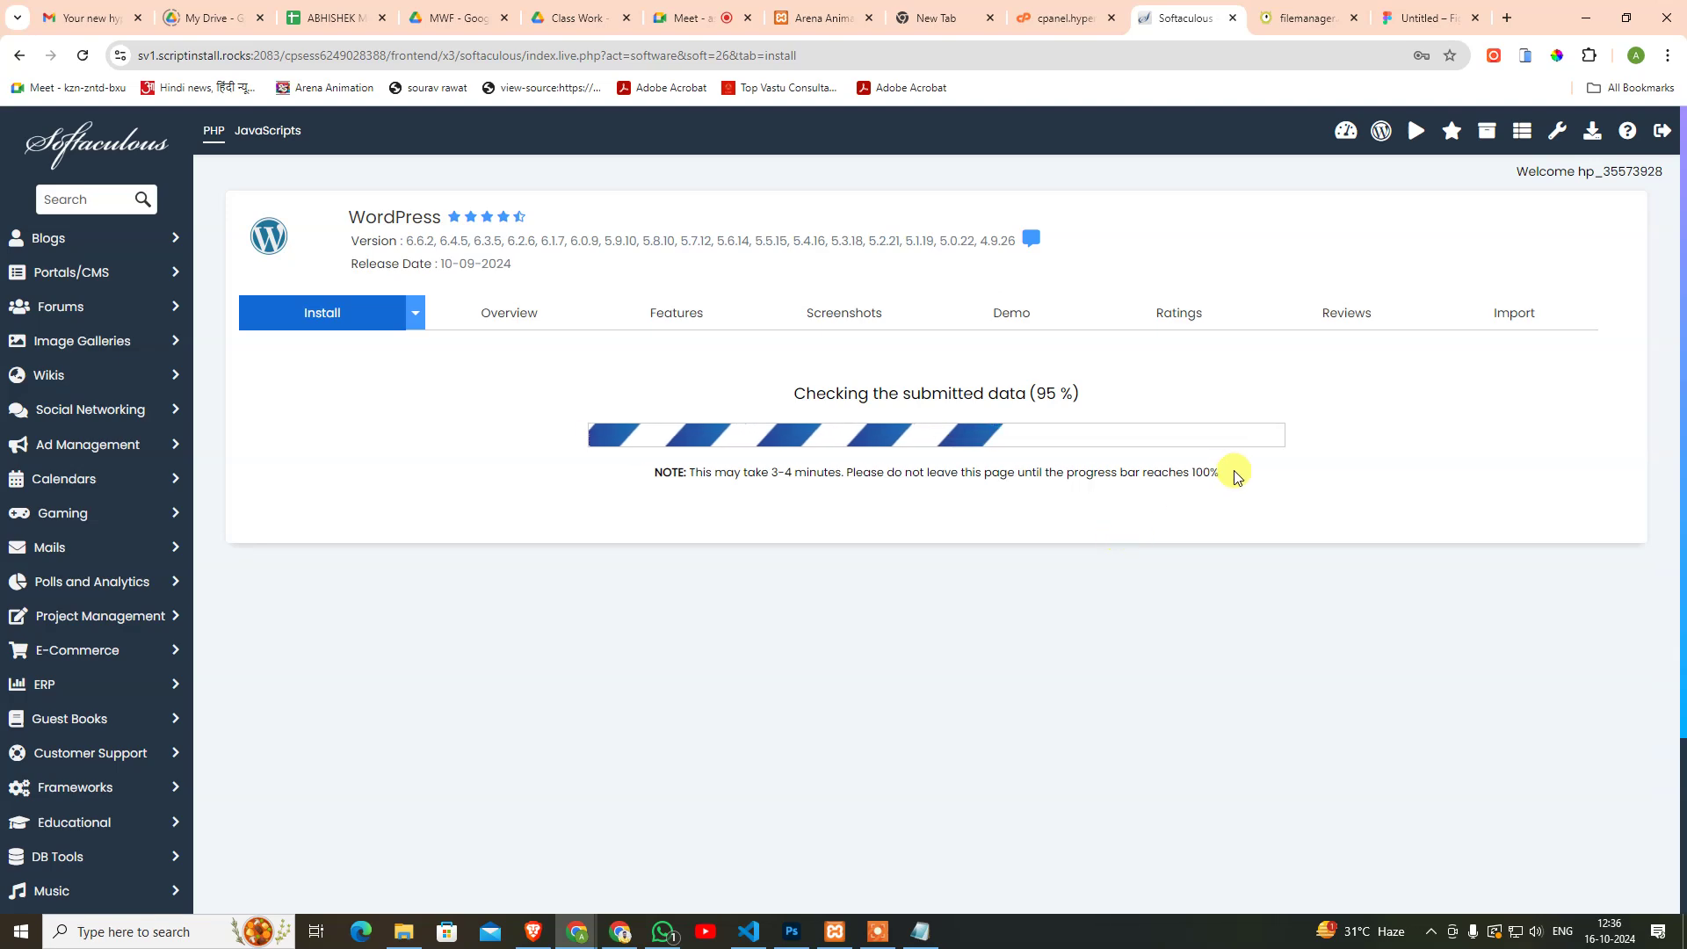
click(1406, 18)
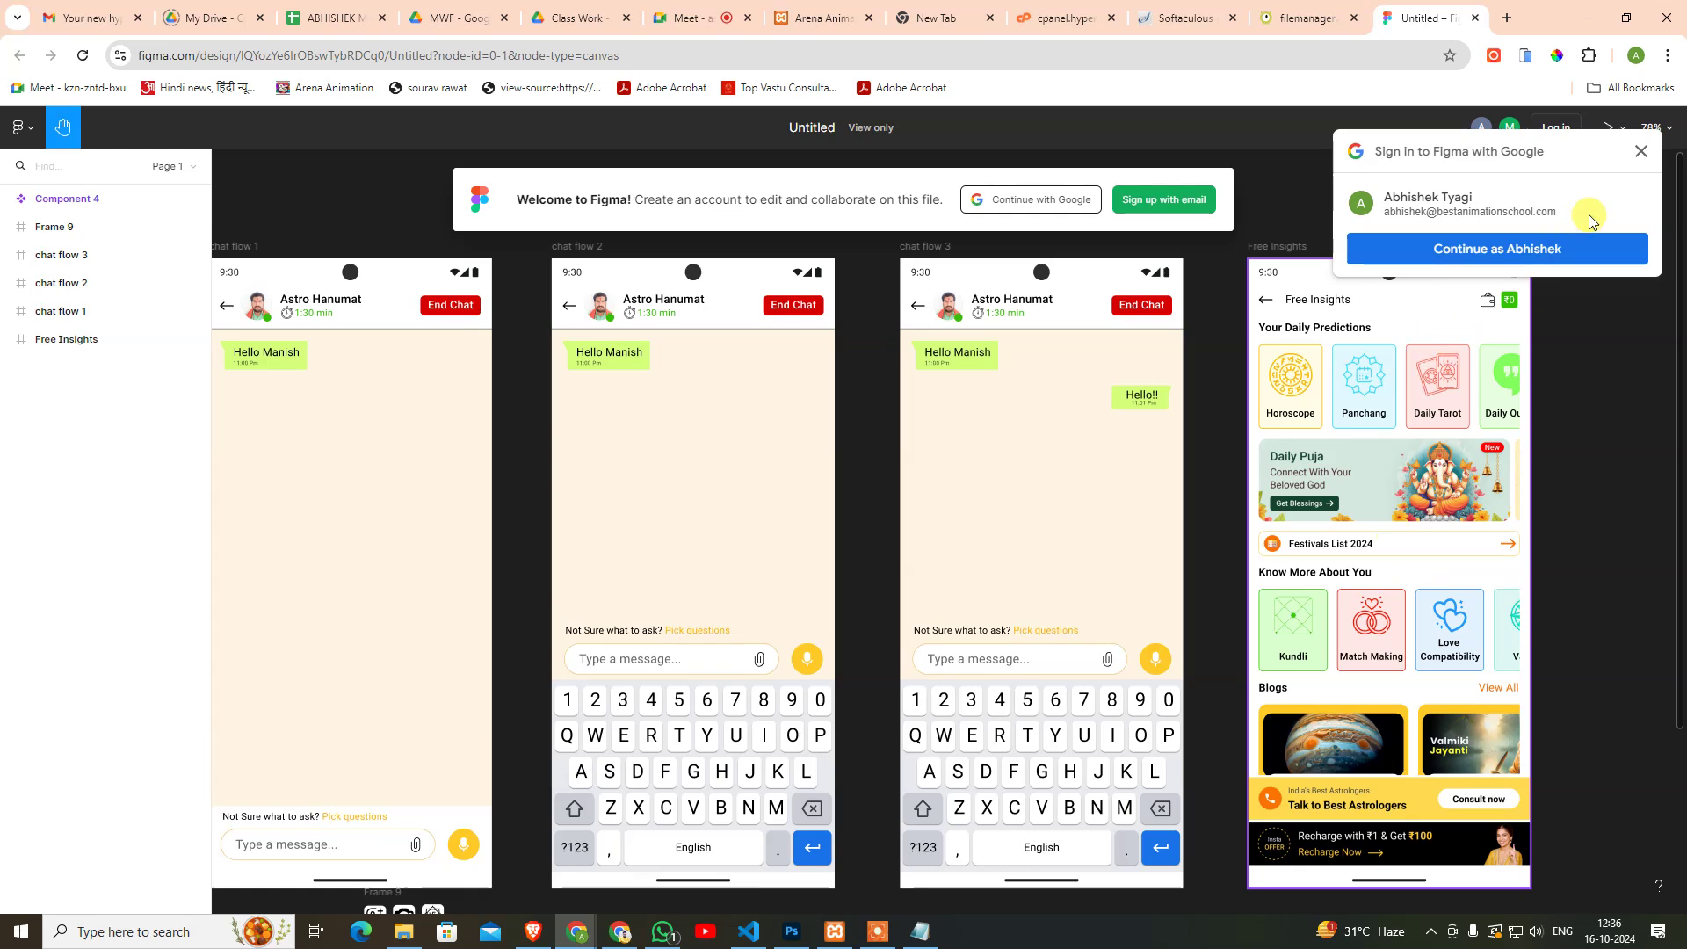
click(1545, 250)
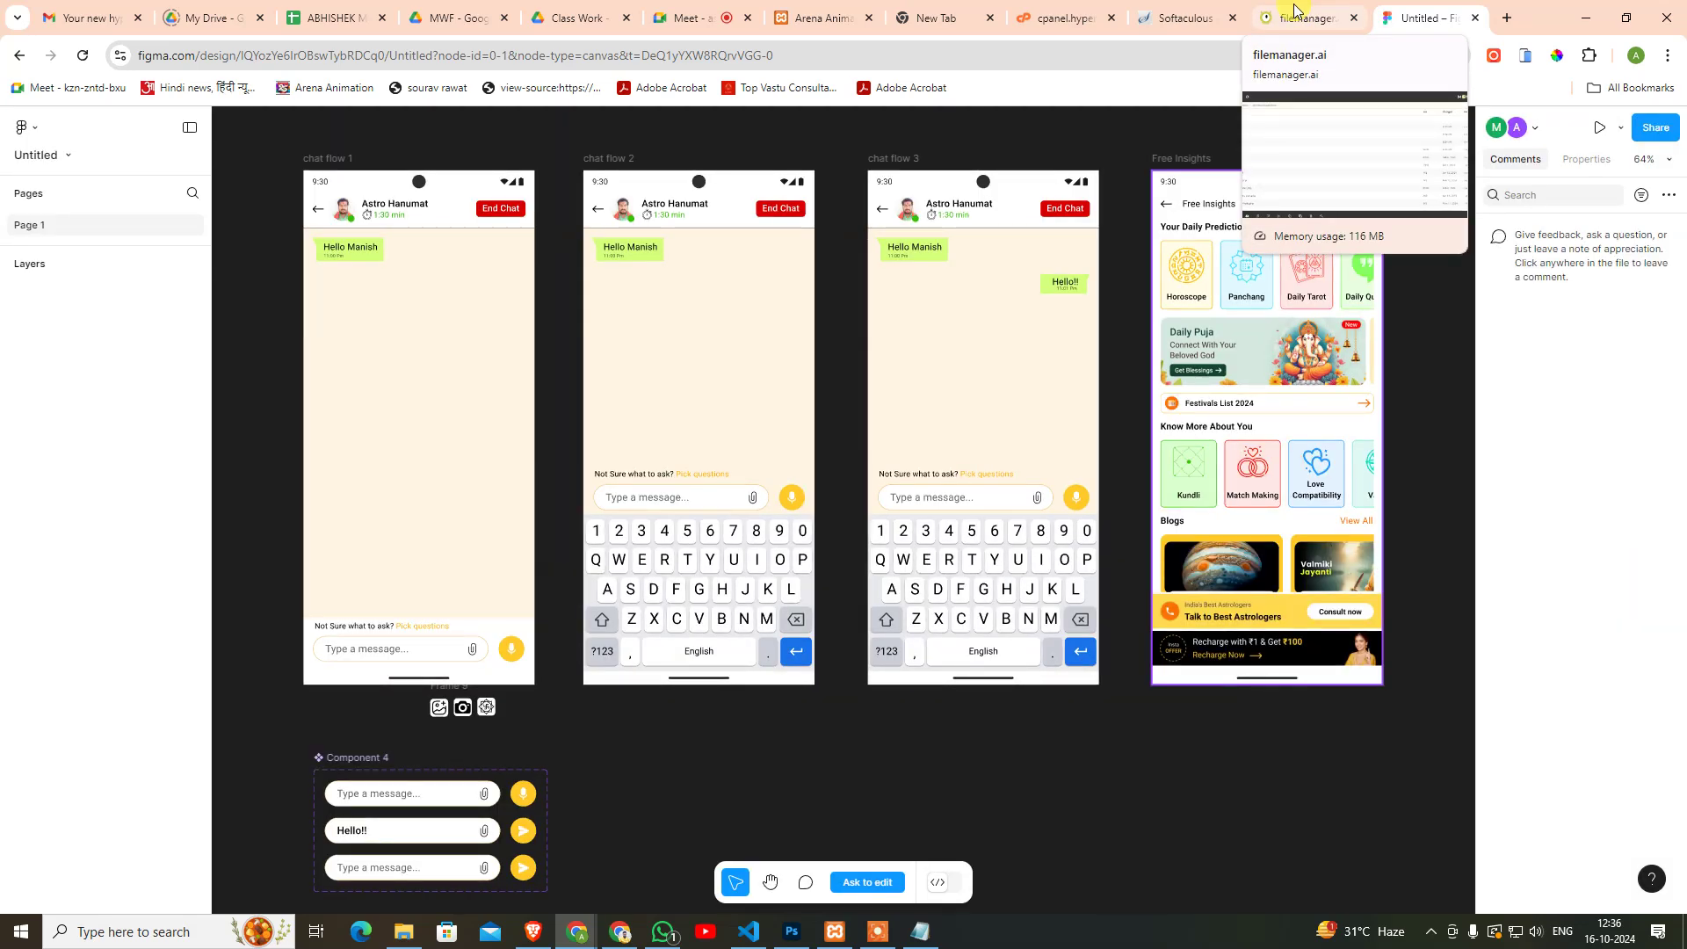
key(ctrl+w)
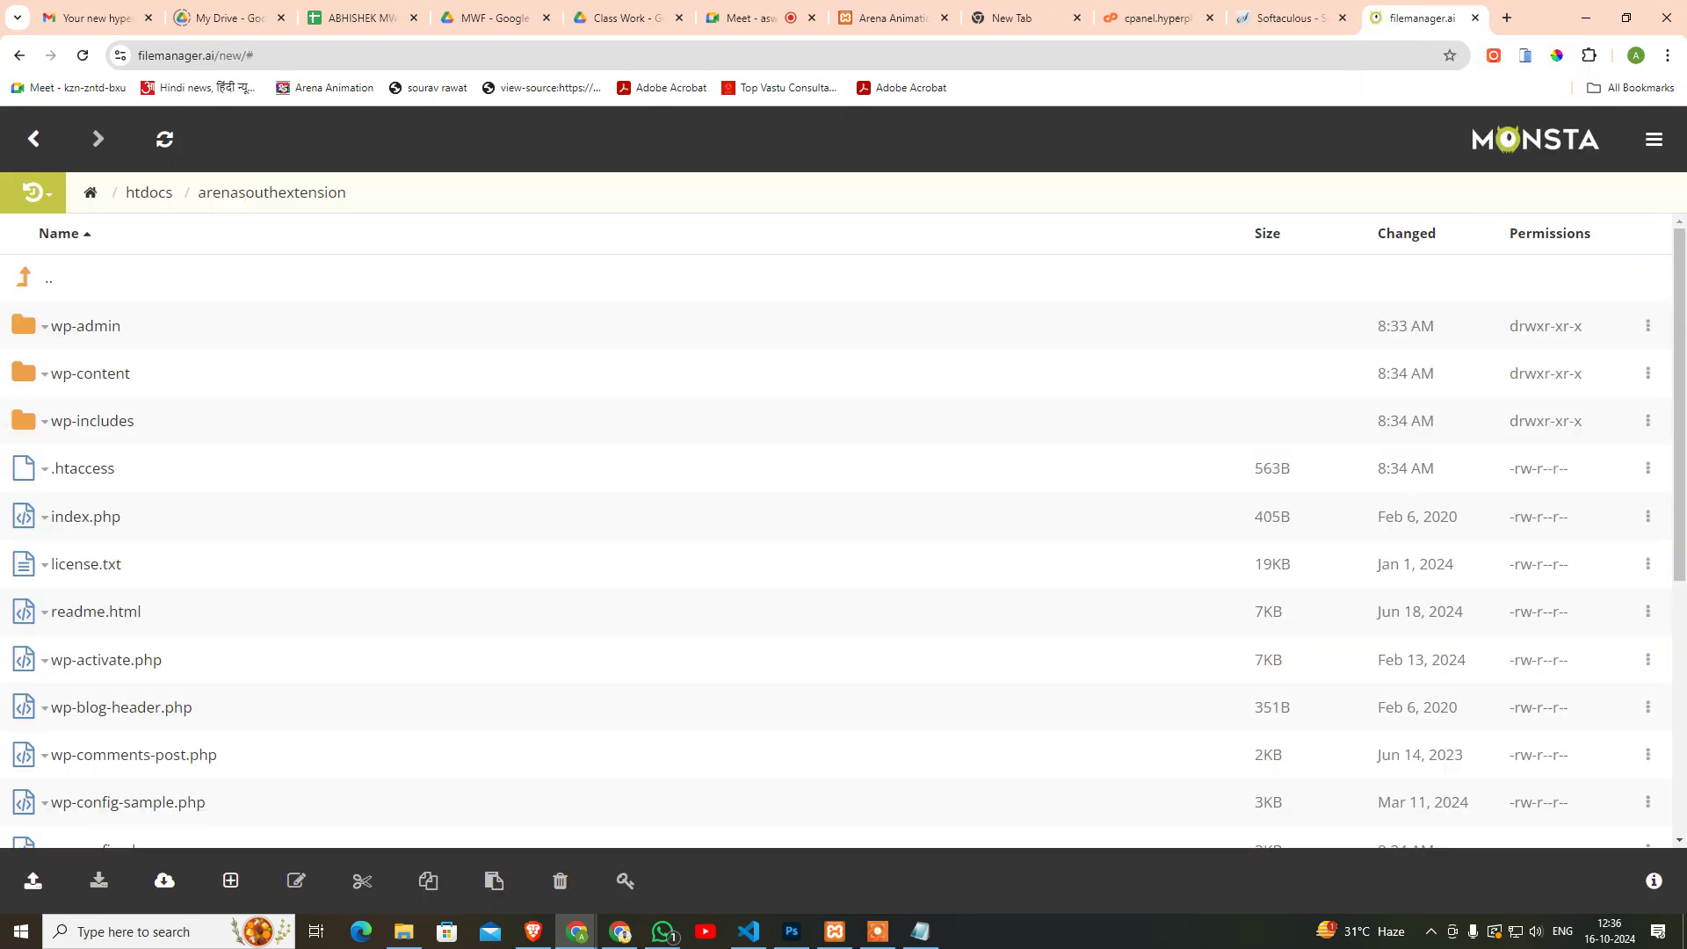
key(alt+Tab)
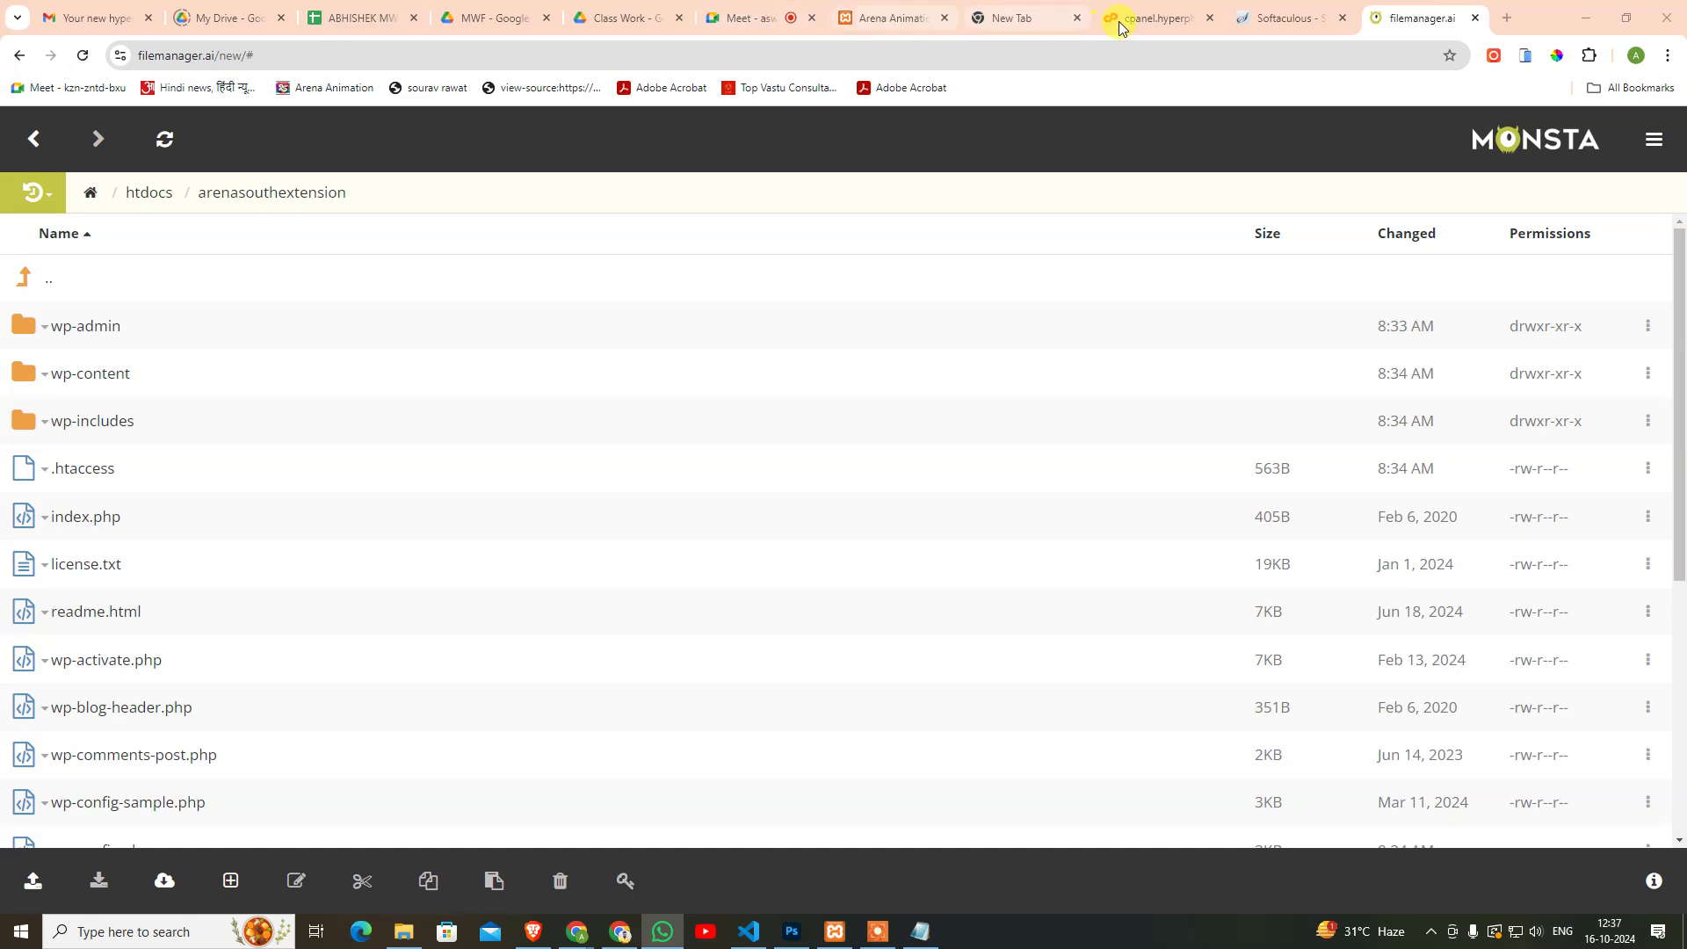
click(1288, 18)
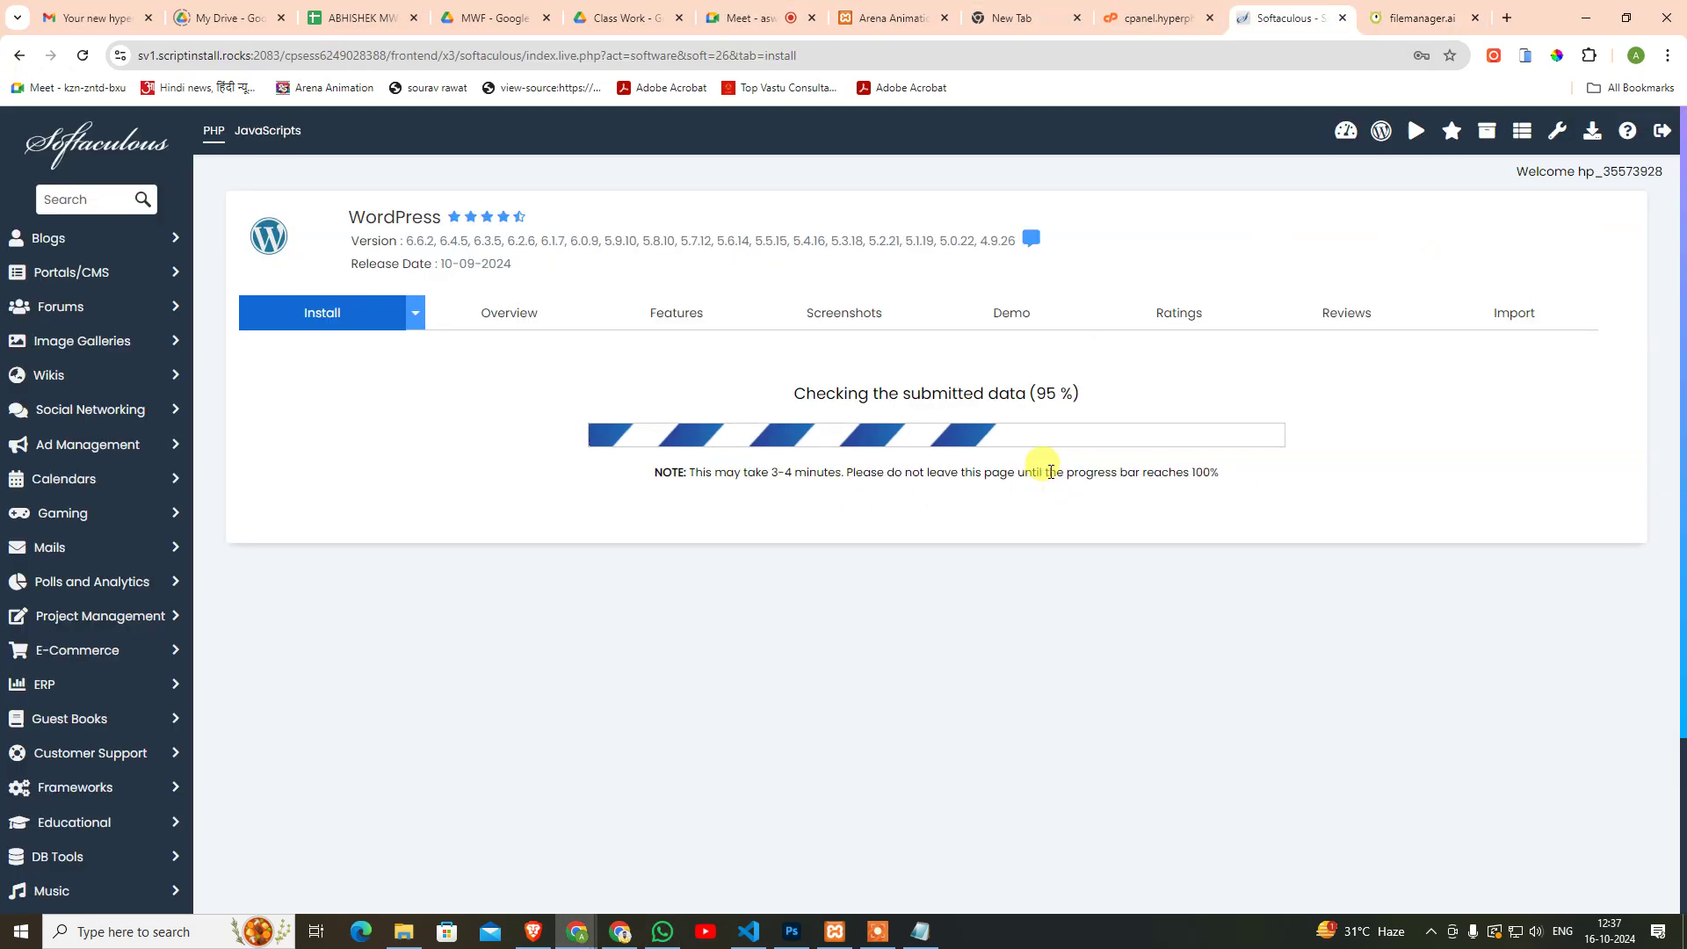
click(1421, 25)
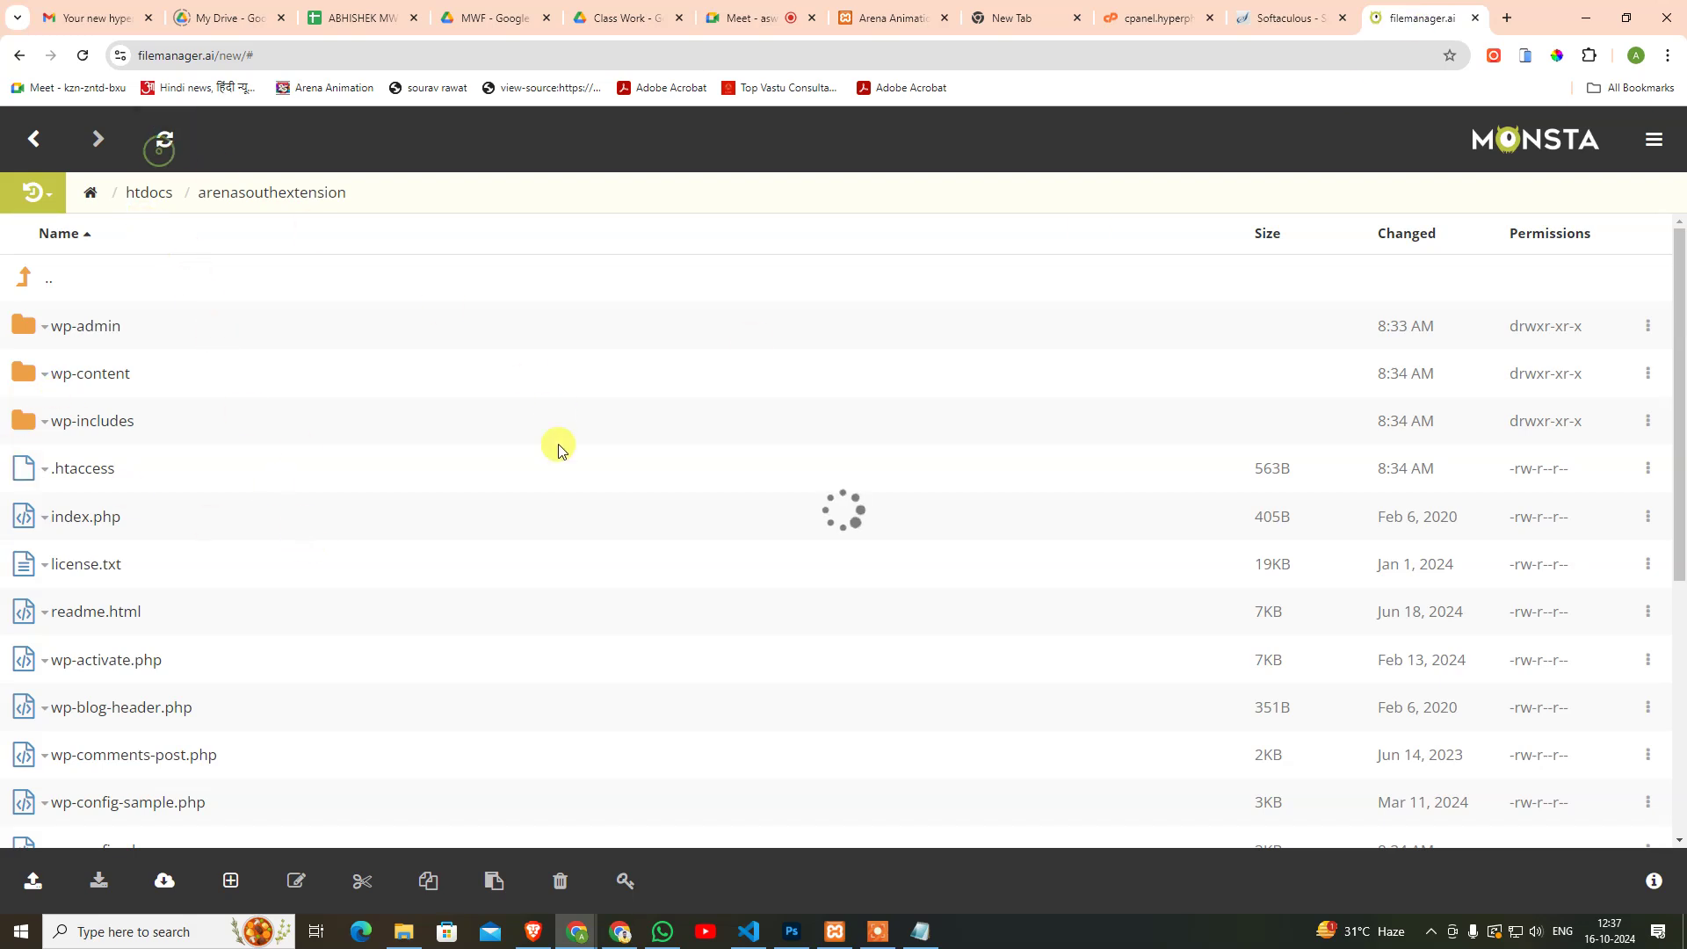
scroll(377, 612, down, 5)
scroll(378, 612, up, 5)
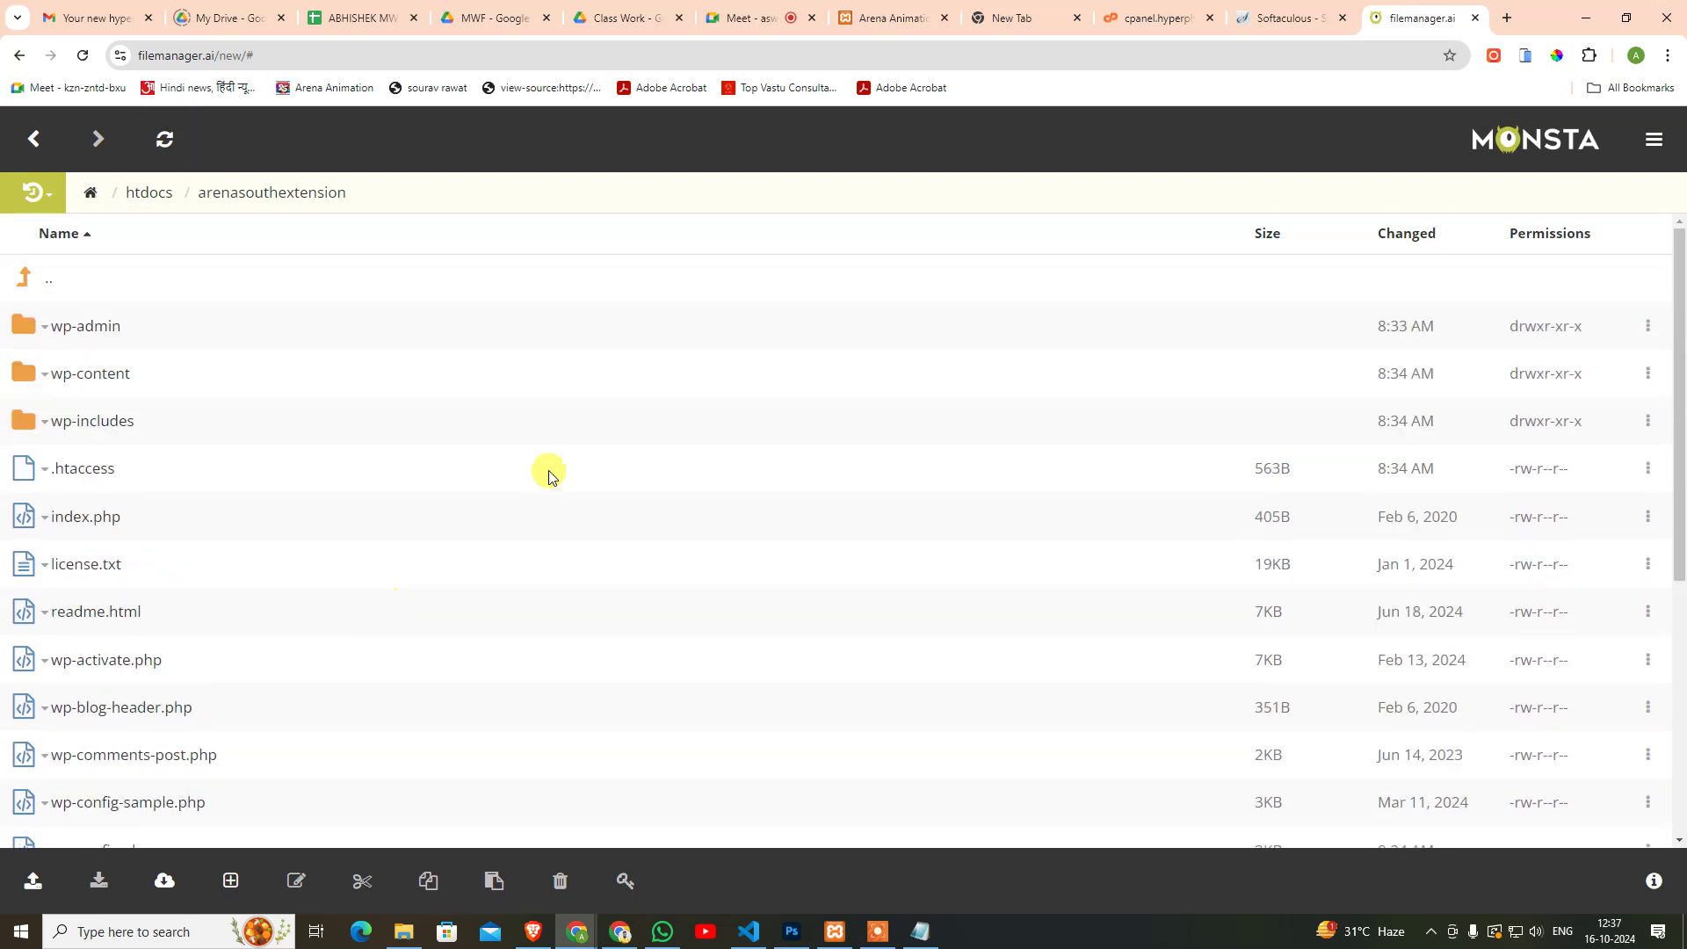
- Load arenapv.hyperphp.com/arenasouthextension in a new tab, inserting the folder name from clipboard history
click(1501, 16)
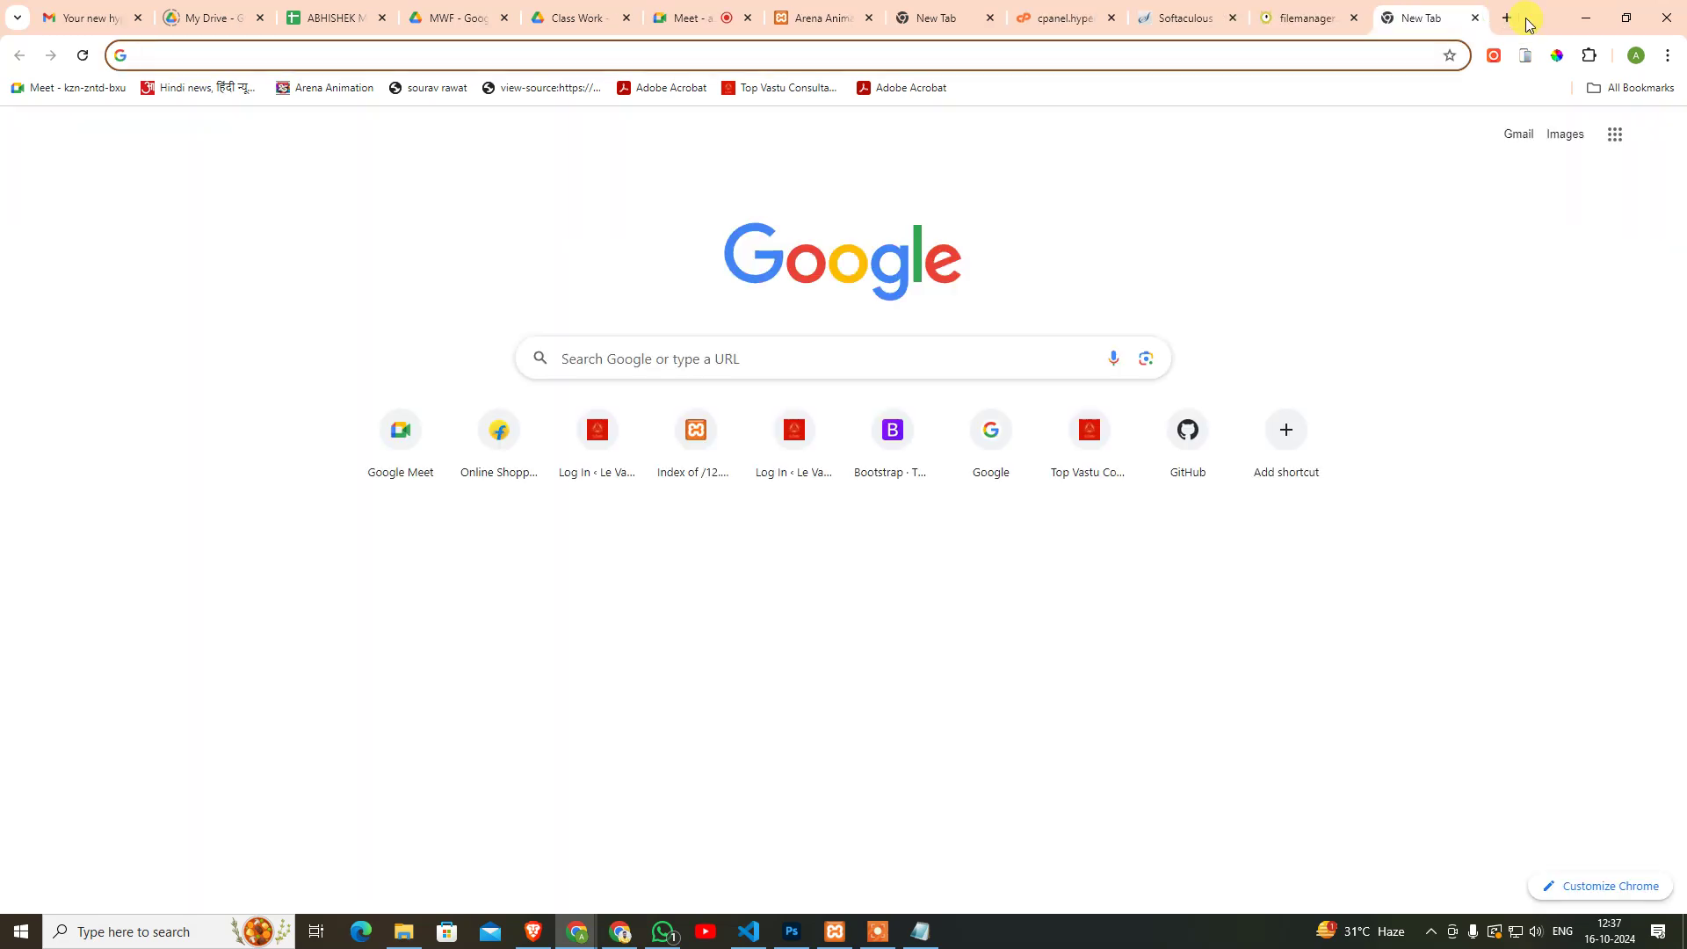
key(Right)
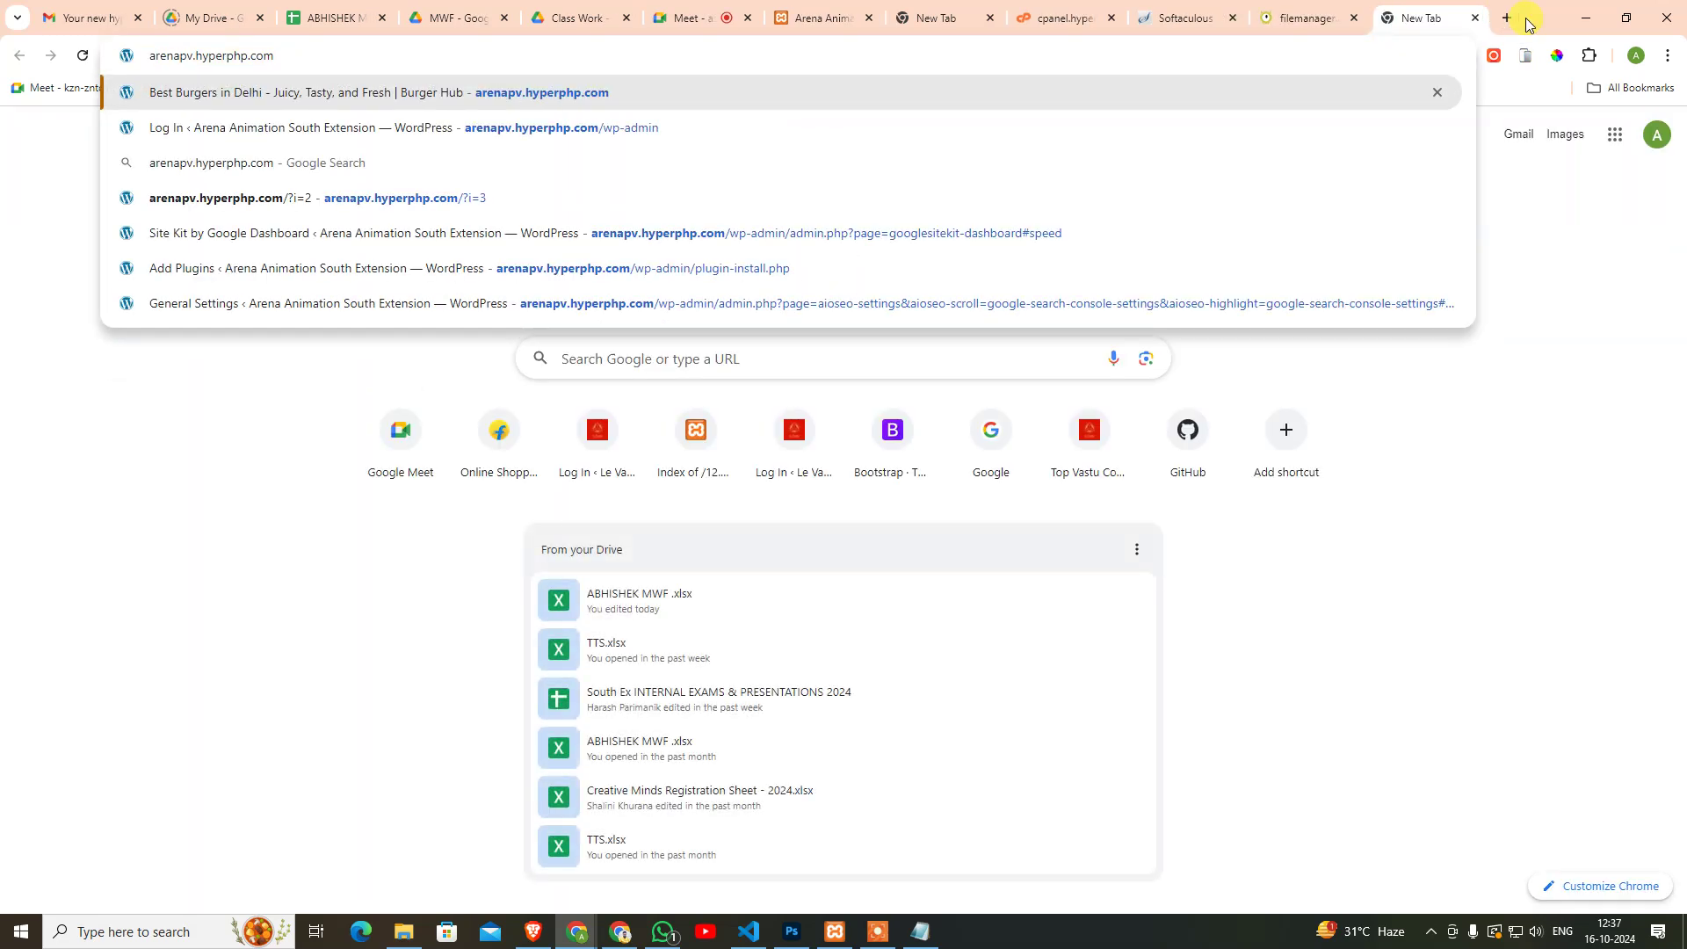
key(BackSpace)
key(BackSpace)
key(BackSpace)
key(BackSpace)
key(BackSpace)
key(BackSpace)
key(BackSpace)
key(BackSpace)
key(BackSpace)
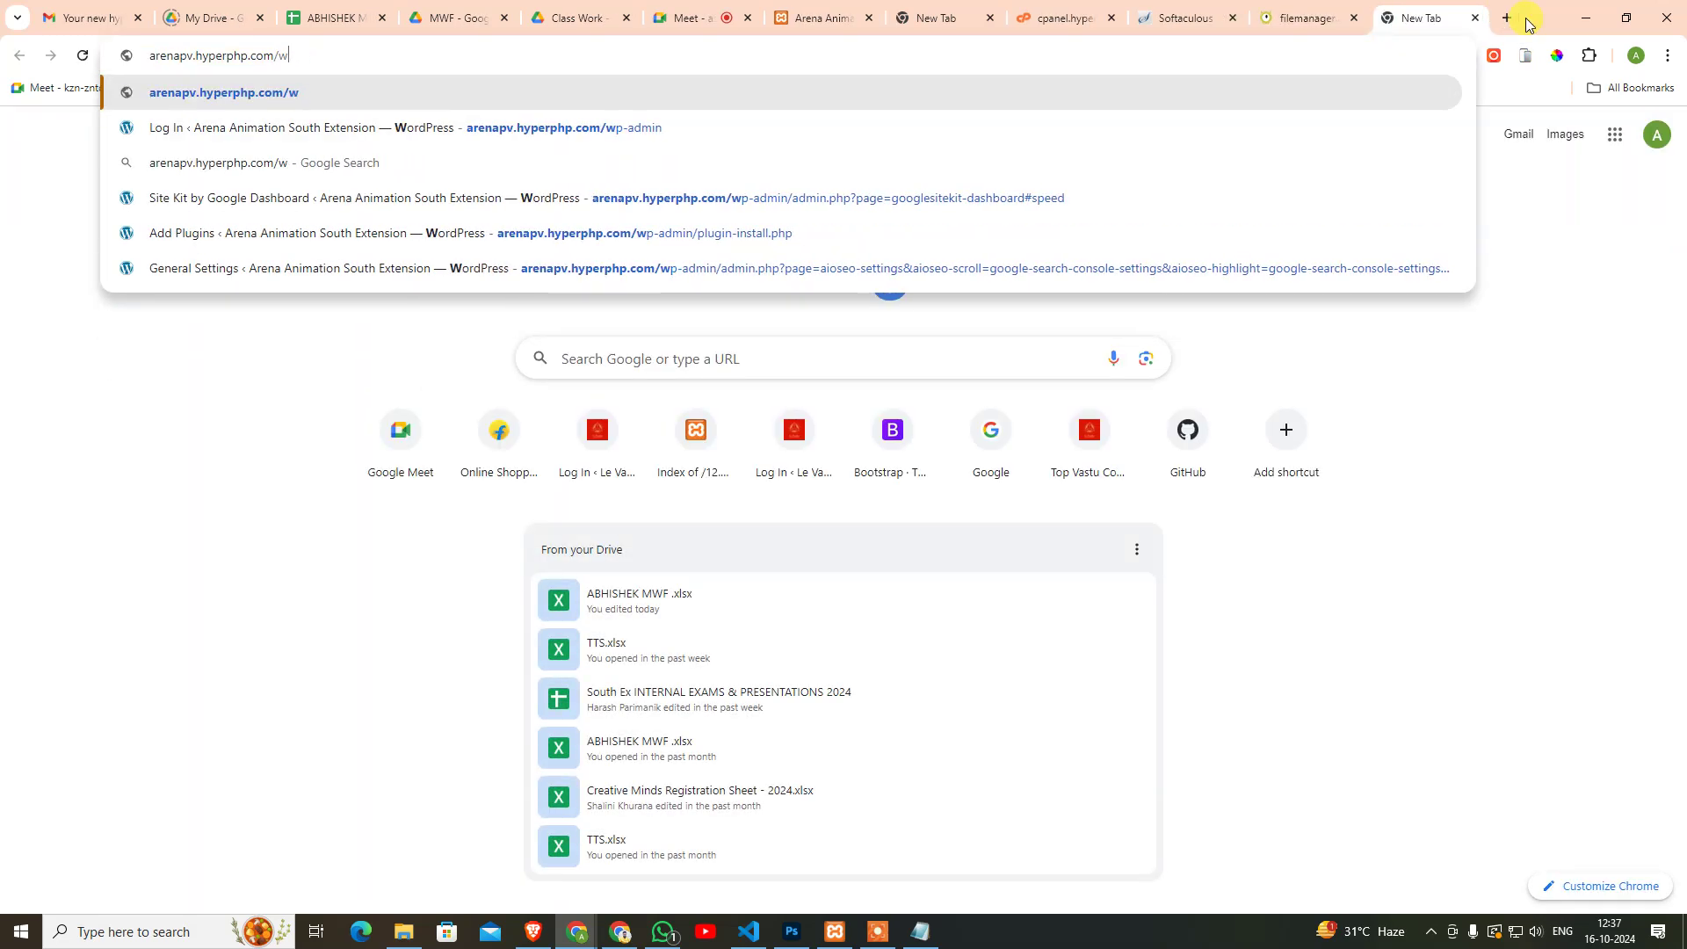
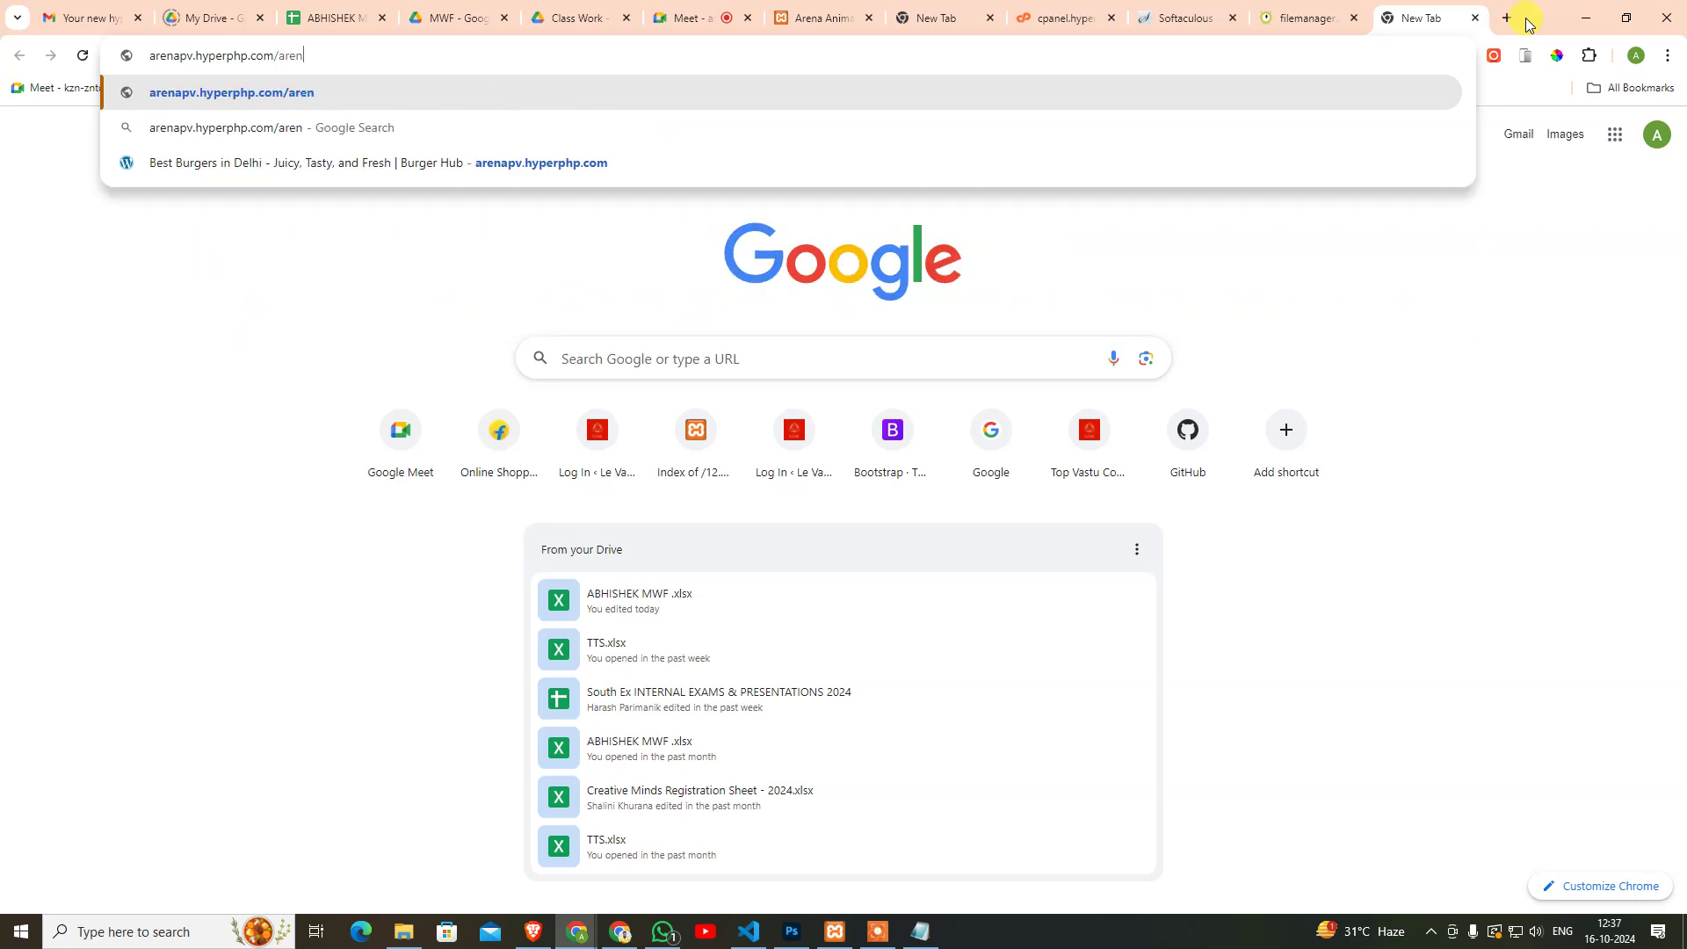
key(BackSpace)
key(BackSpace)
key(BackSpace)
key(BackSpace)
key(BackSpace)
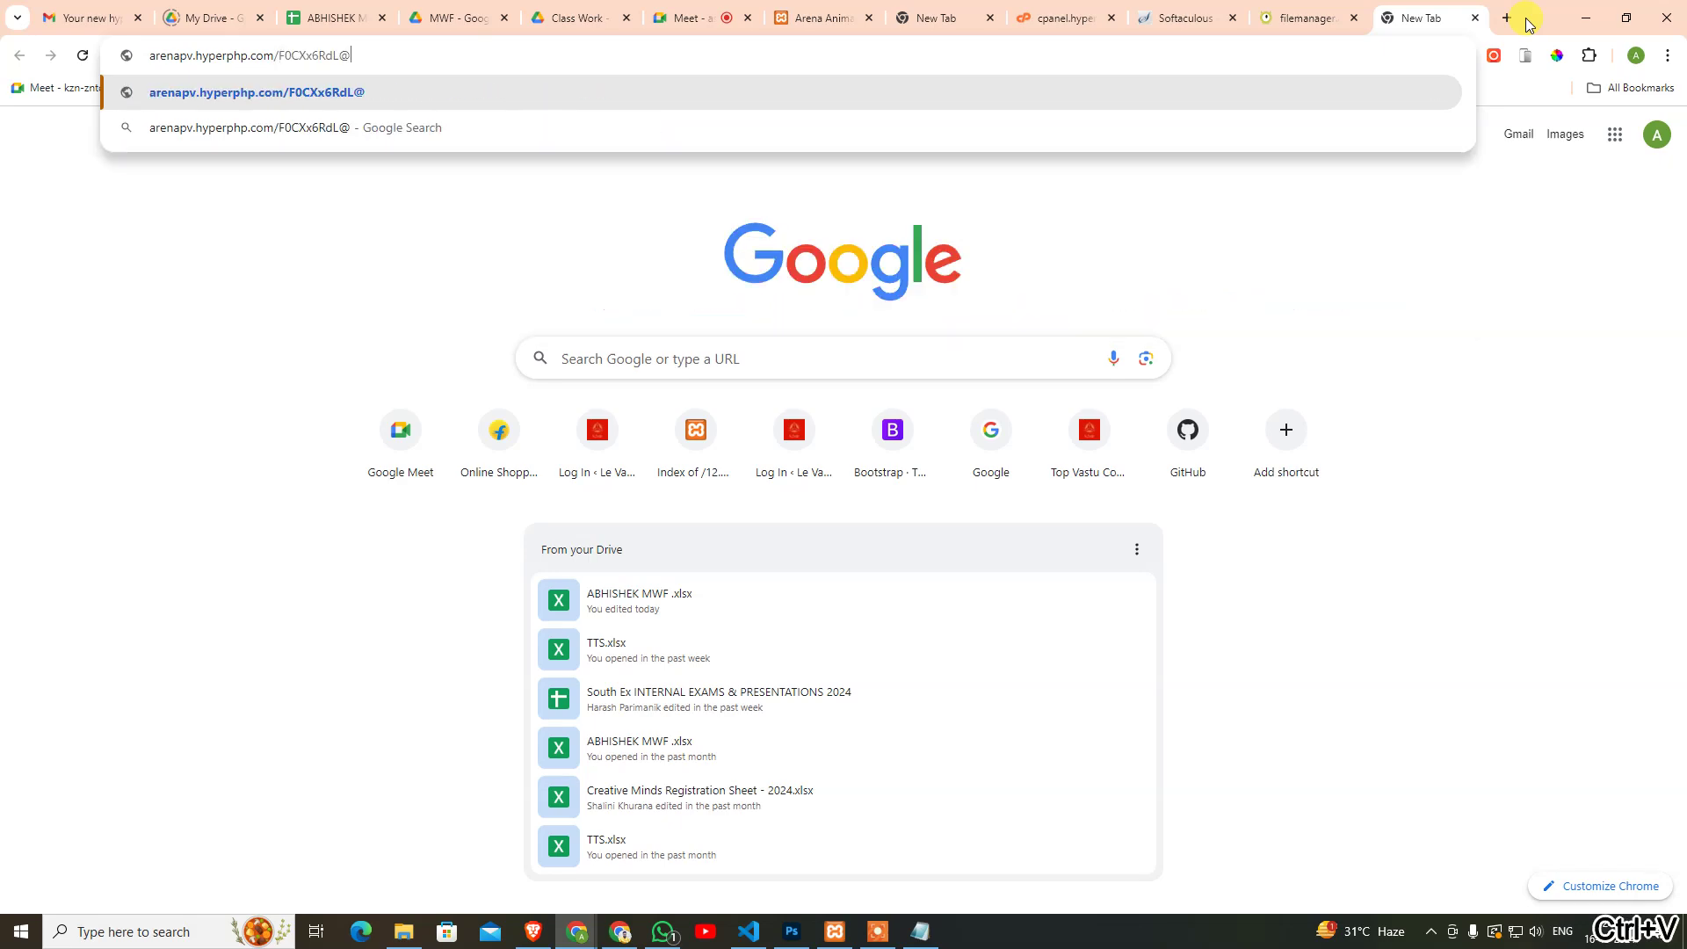
key(super+v)
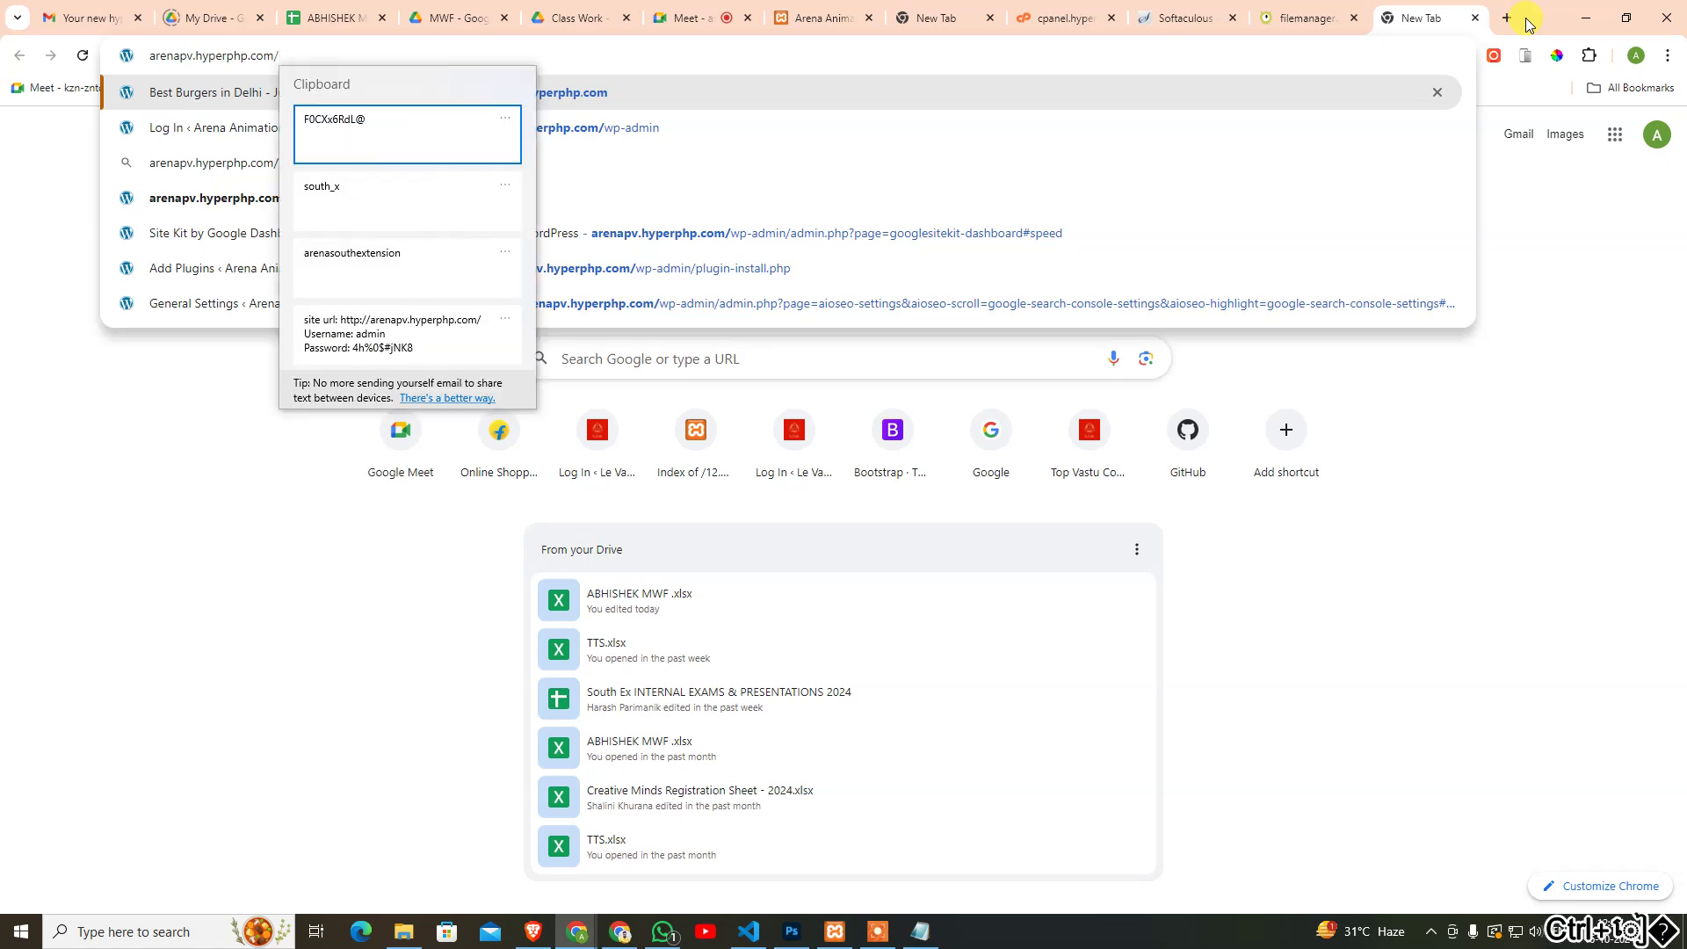
key(Down)
key(Down)
key(Return)
key(Return)
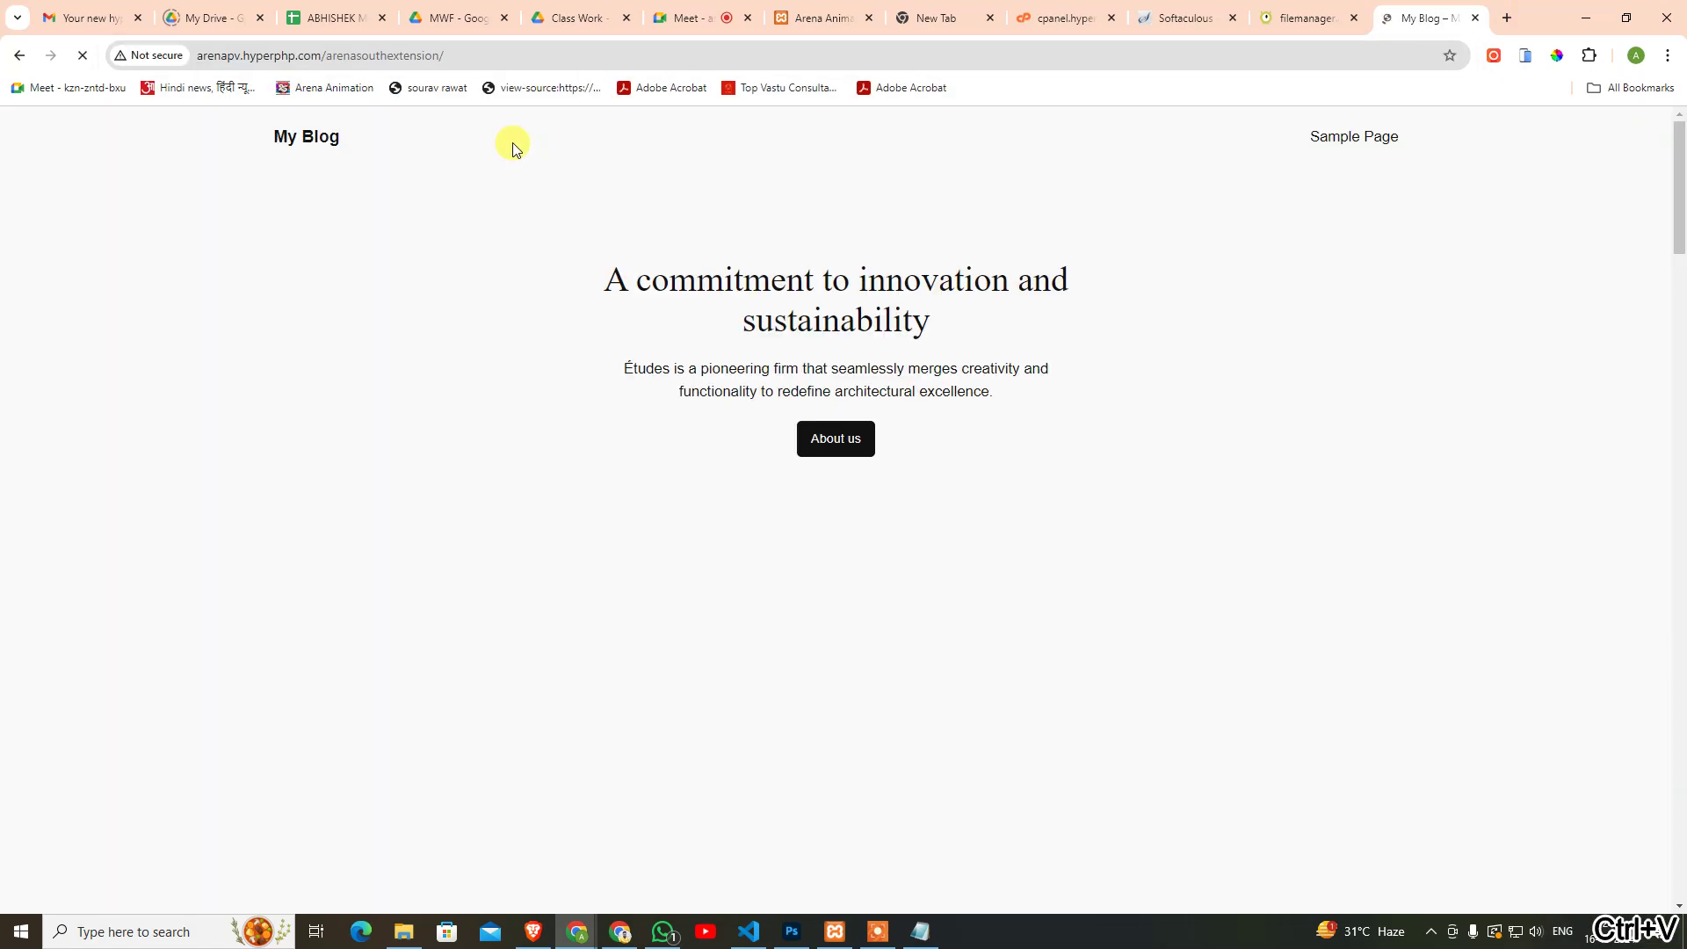
- Review the new 'My Blog' home page and check the Softaculous and file manager tabs
scroll(910, 691, down, 20)
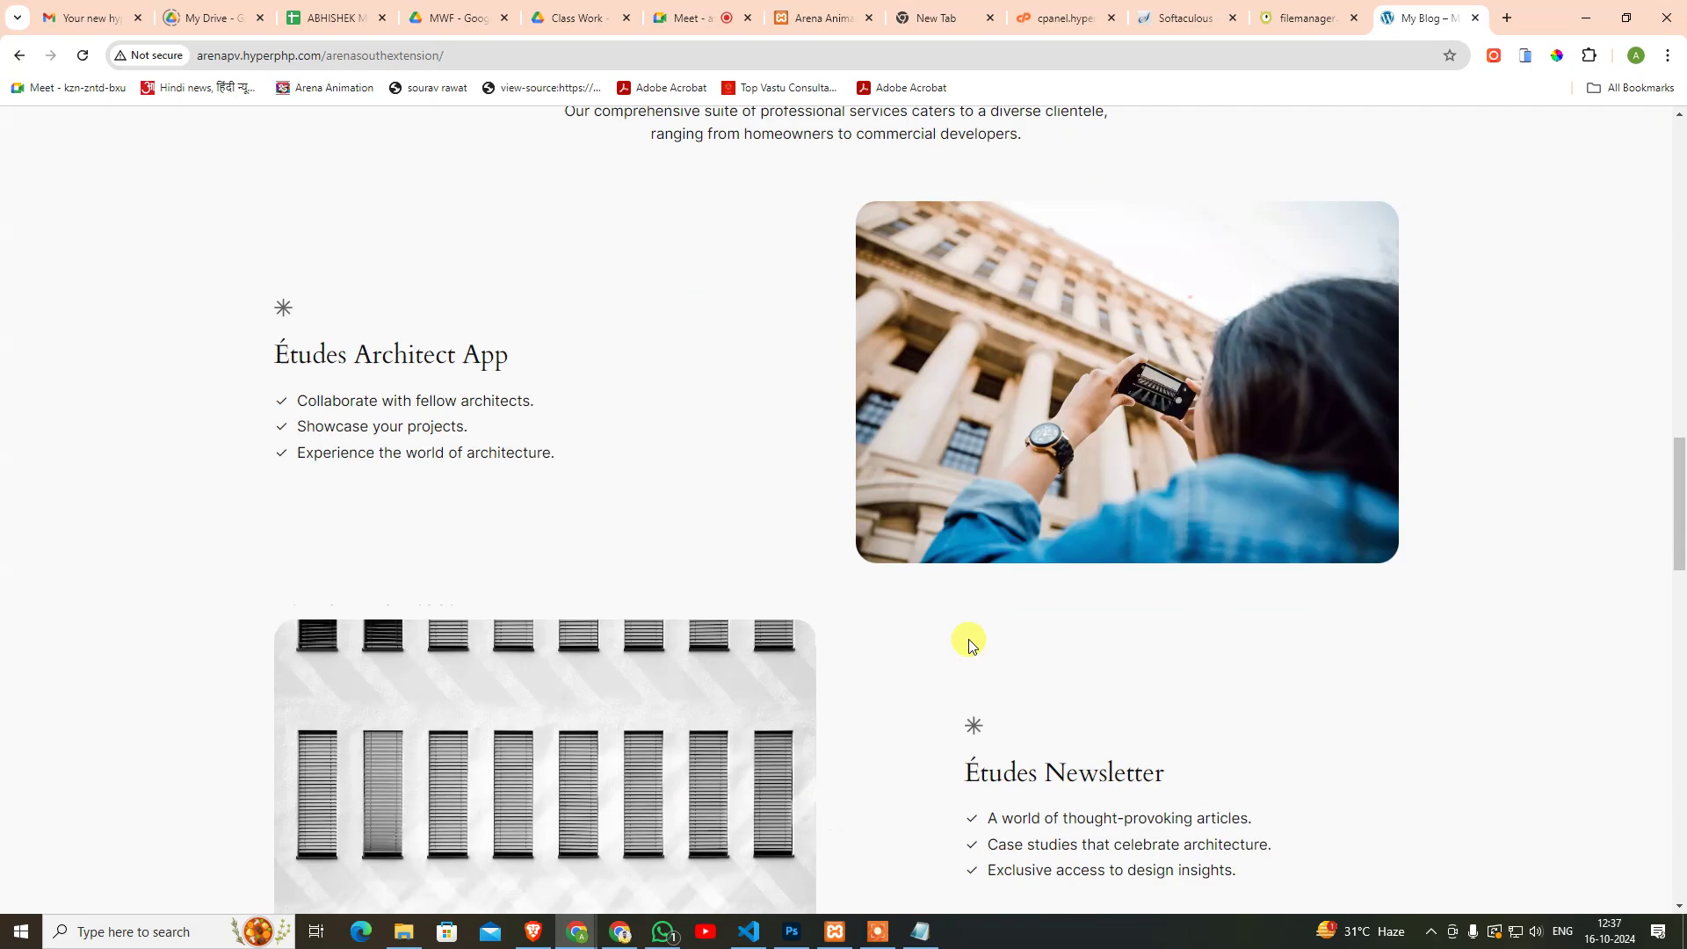
scroll(964, 644, up, 8)
scroll(872, 498, up, 12)
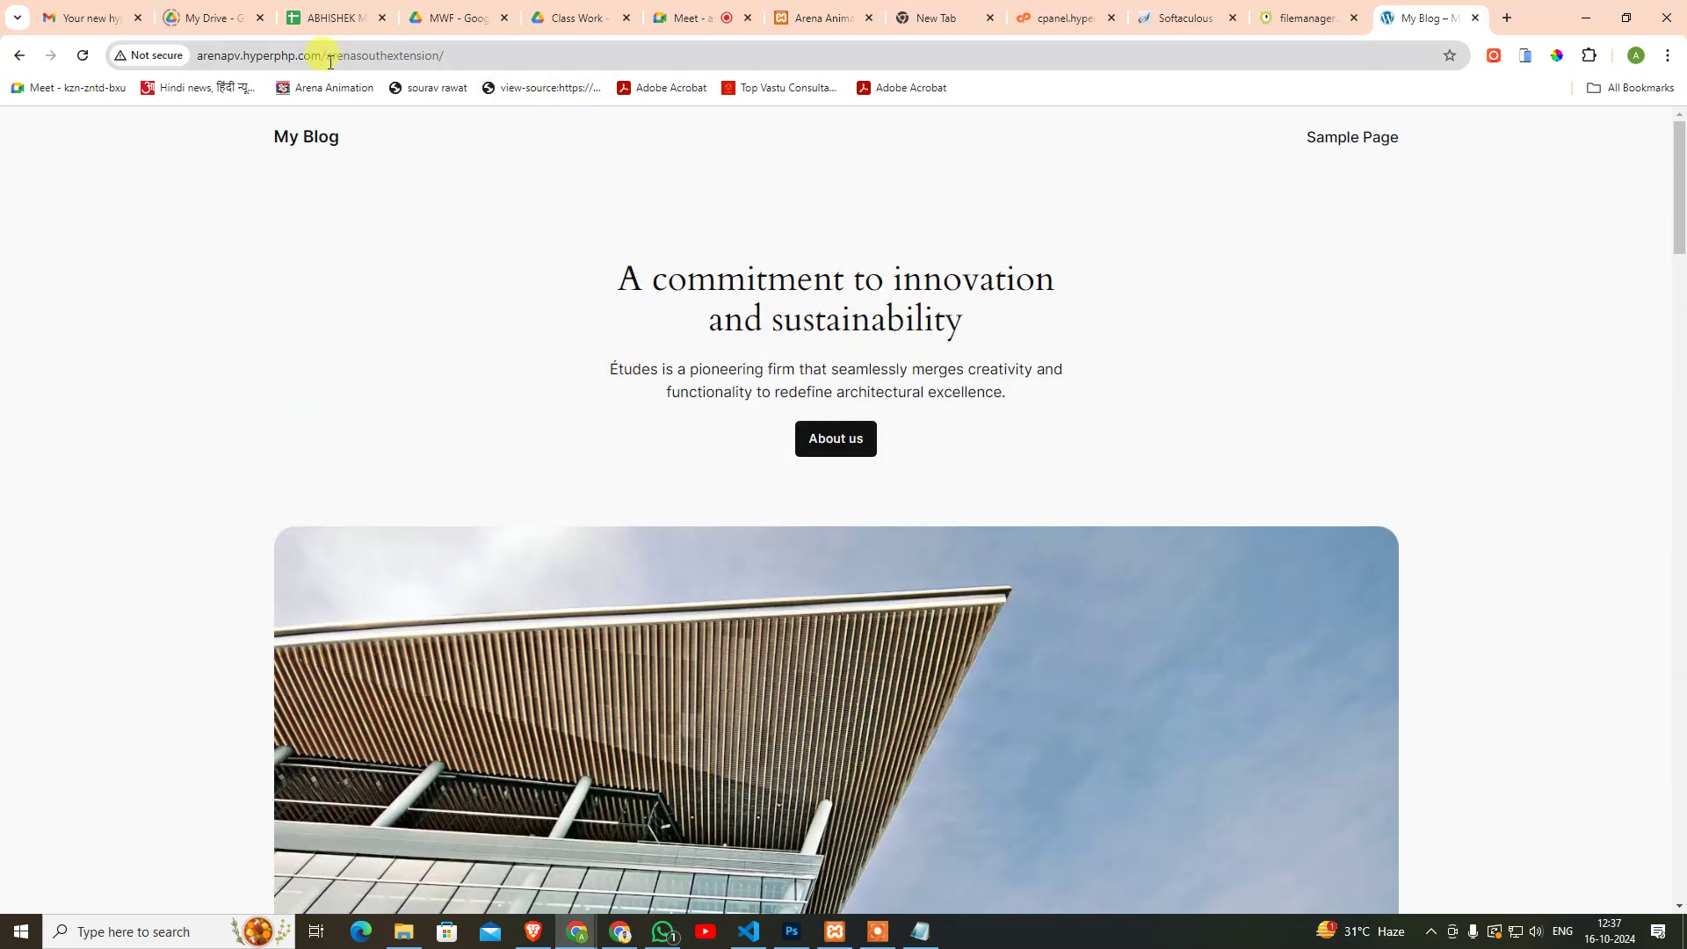
click(1182, 15)
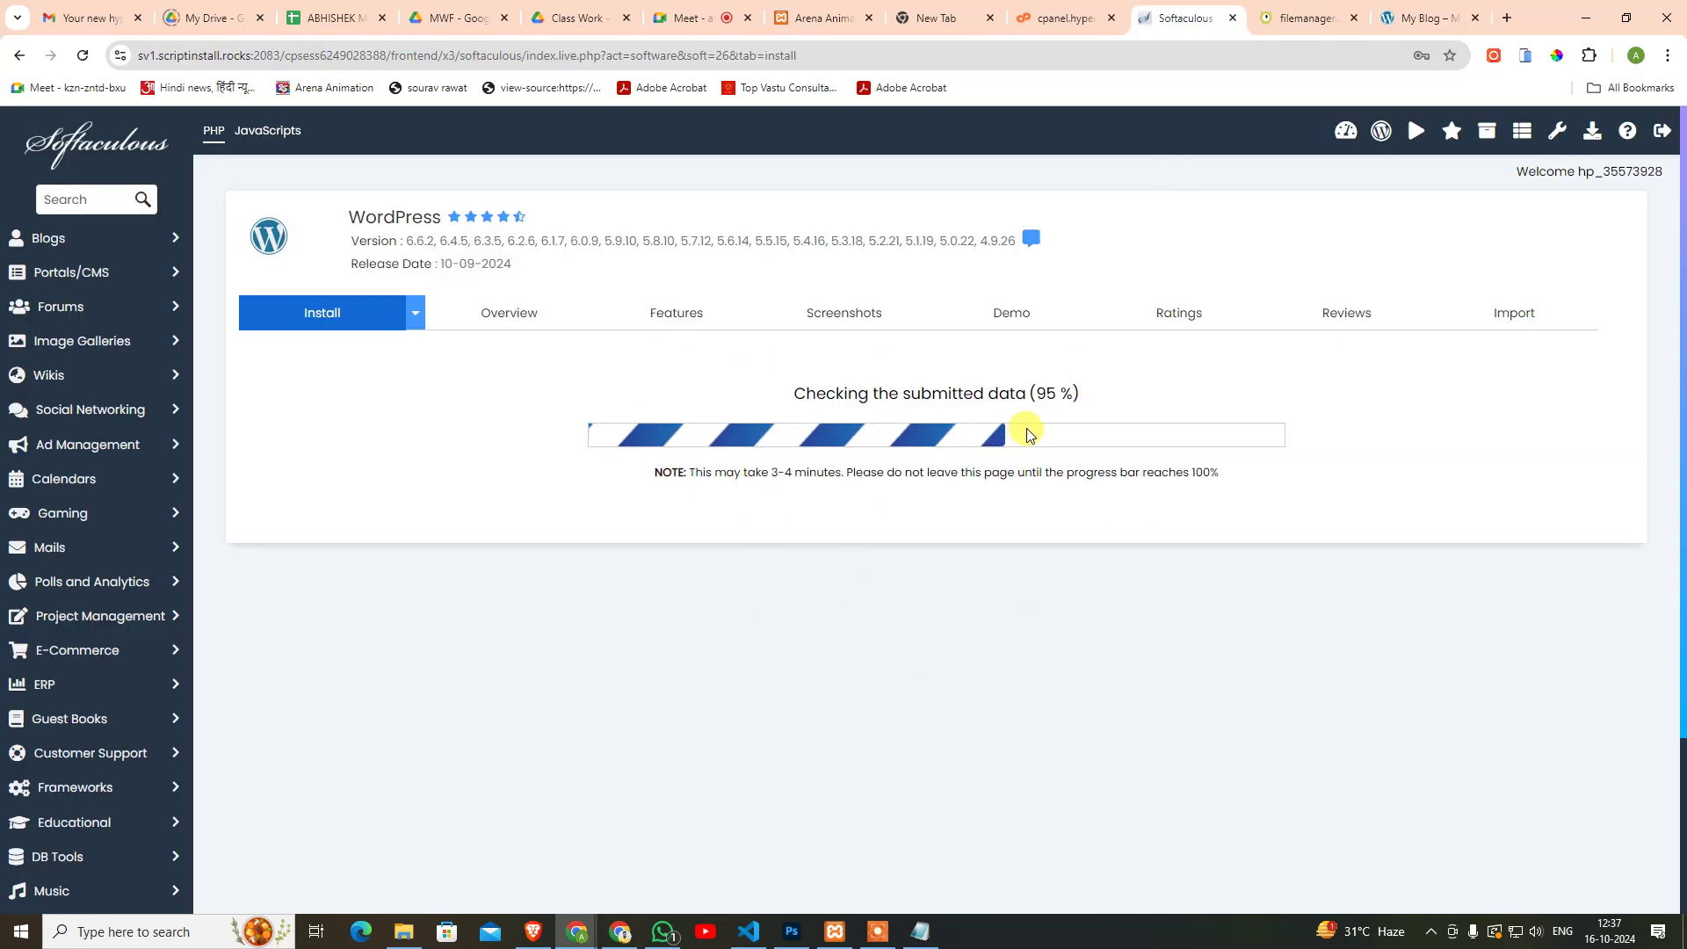
click(1297, 14)
click(1424, 17)
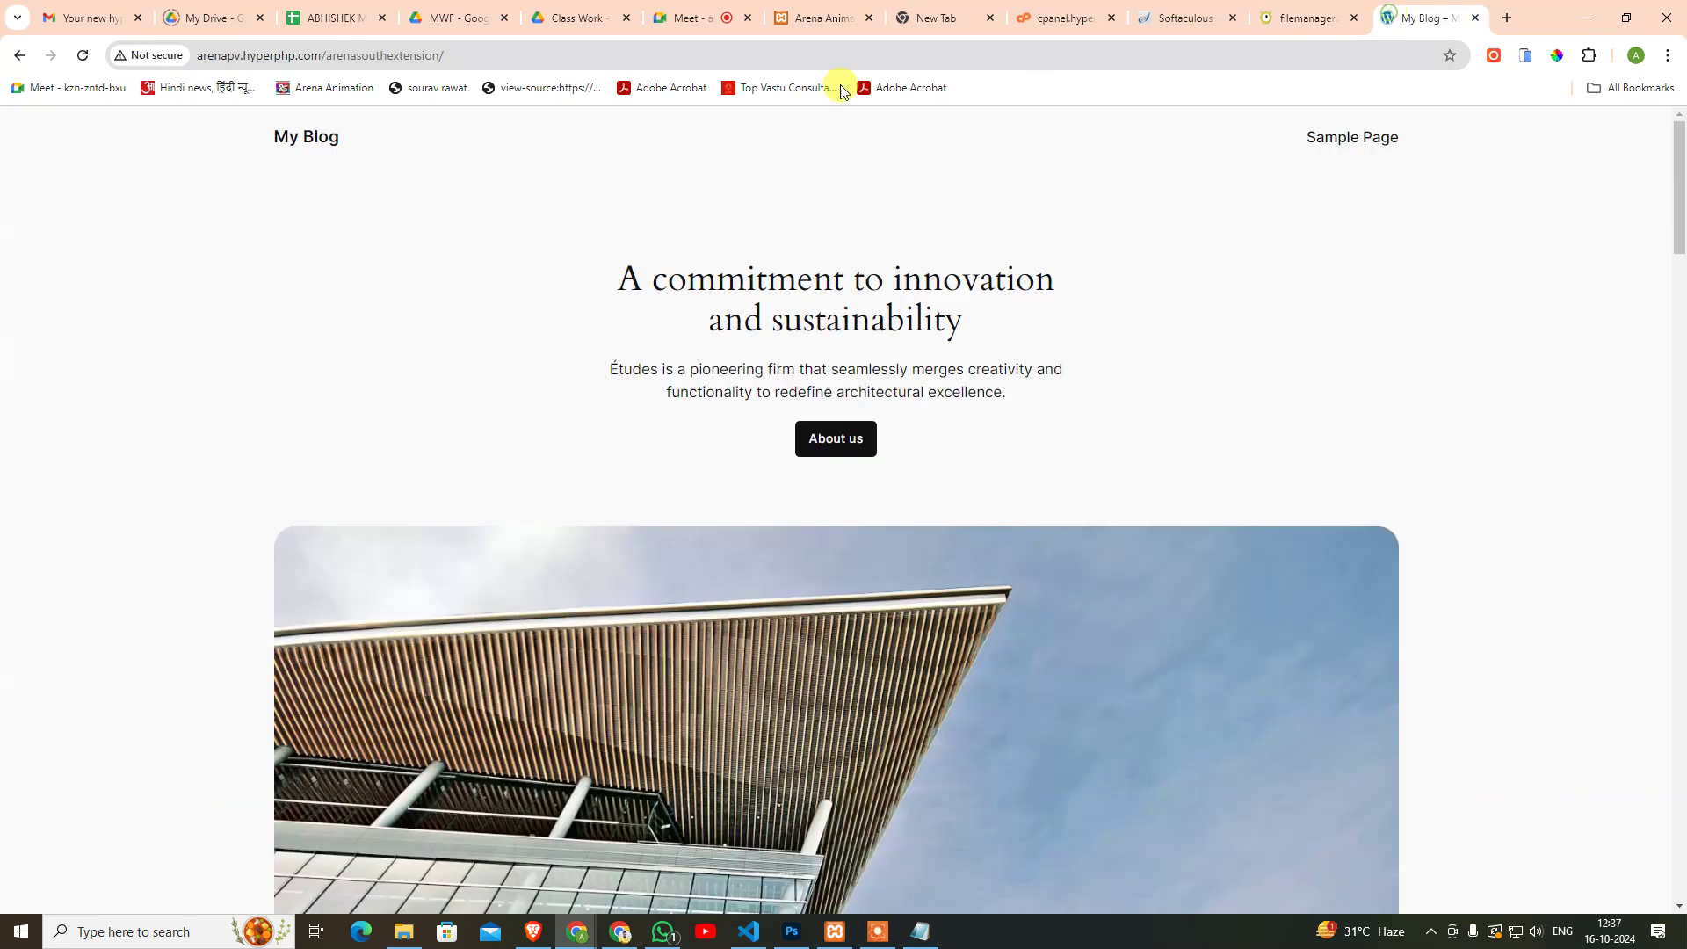
click(844, 56)
- Open the site's wp-admin login page and paste in the saved username from the notes
text(wp)
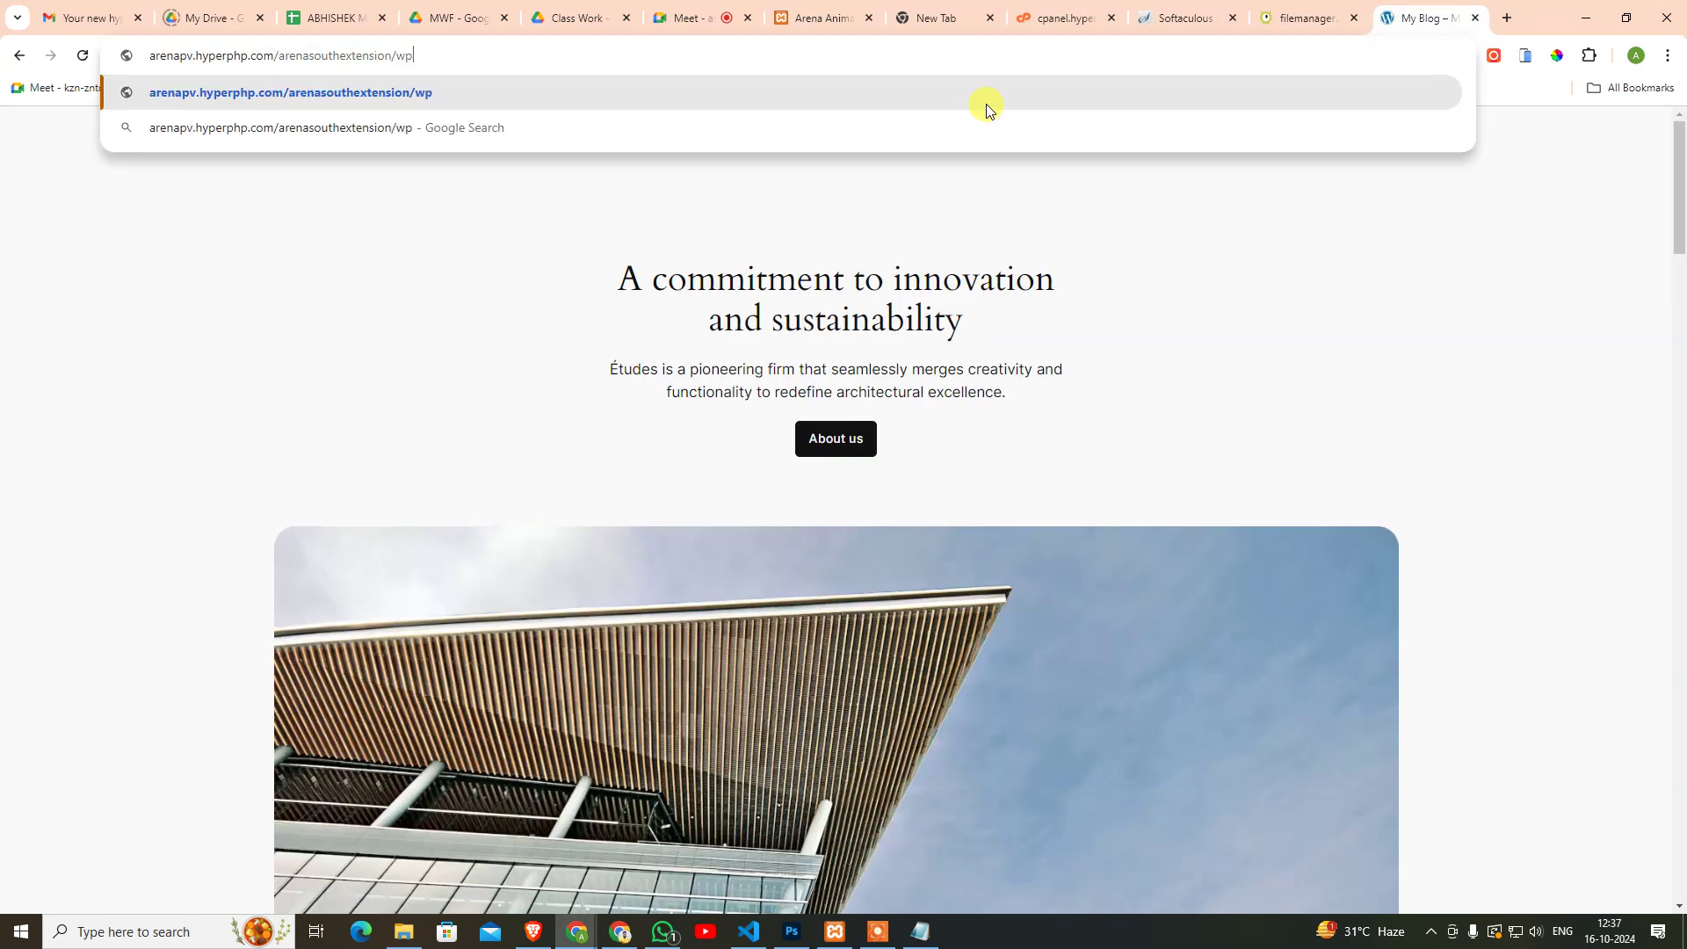
text(-admin)
key(Return)
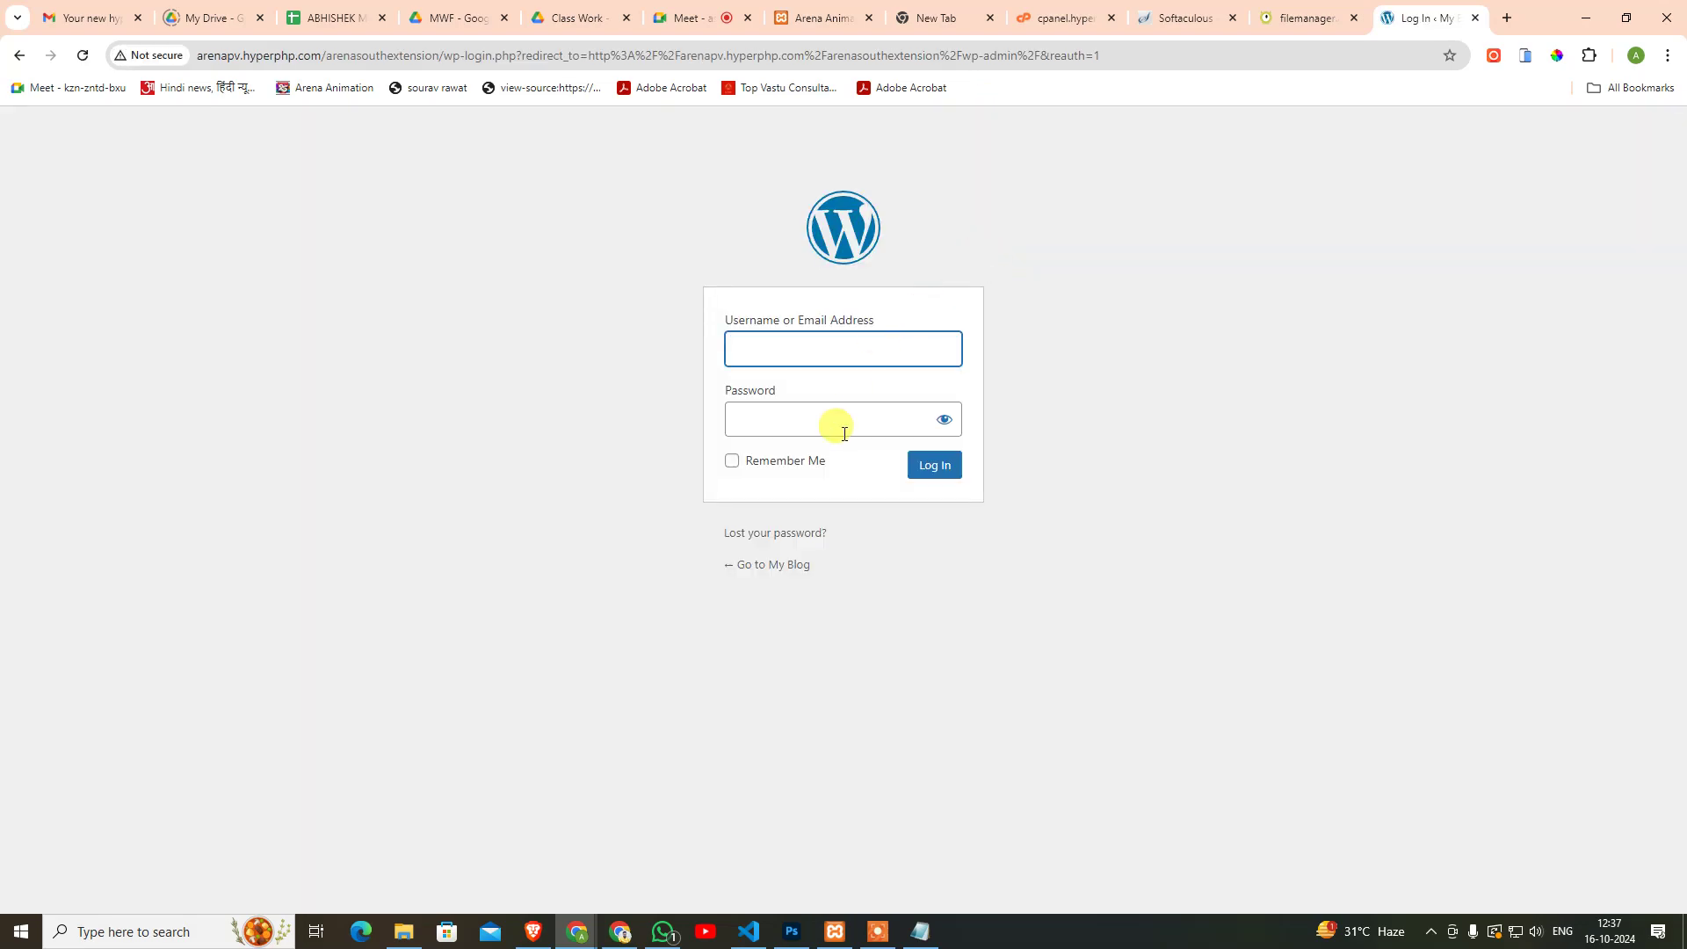
click(920, 931)
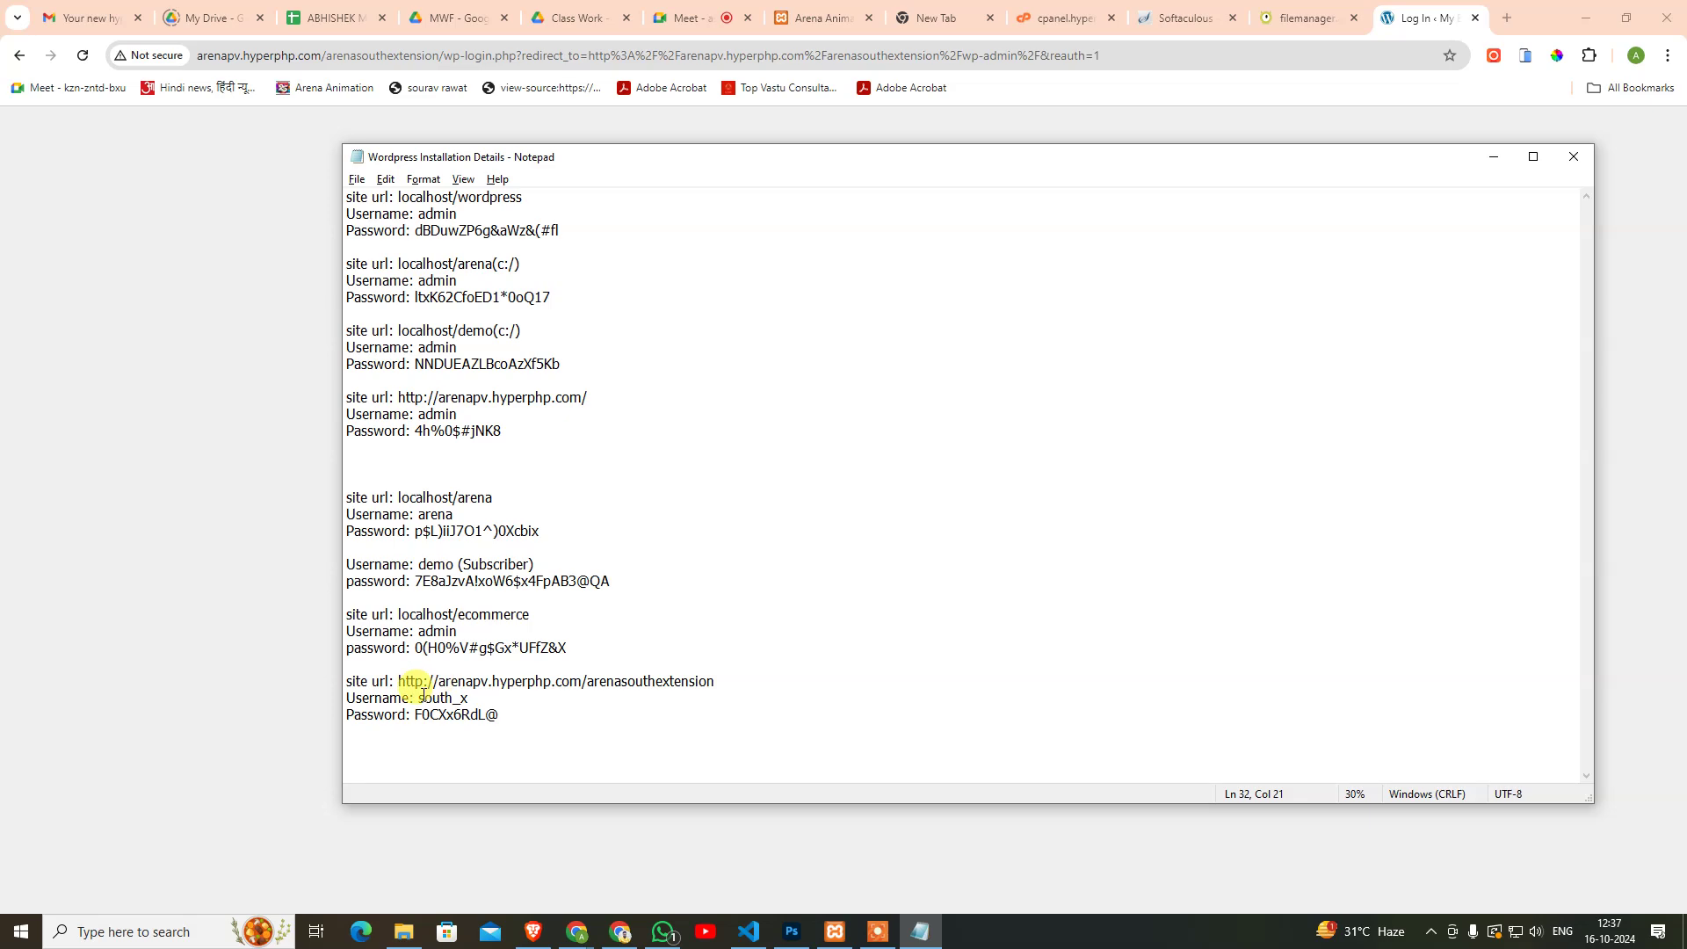
double_click(444, 698)
key(ctrl+c)
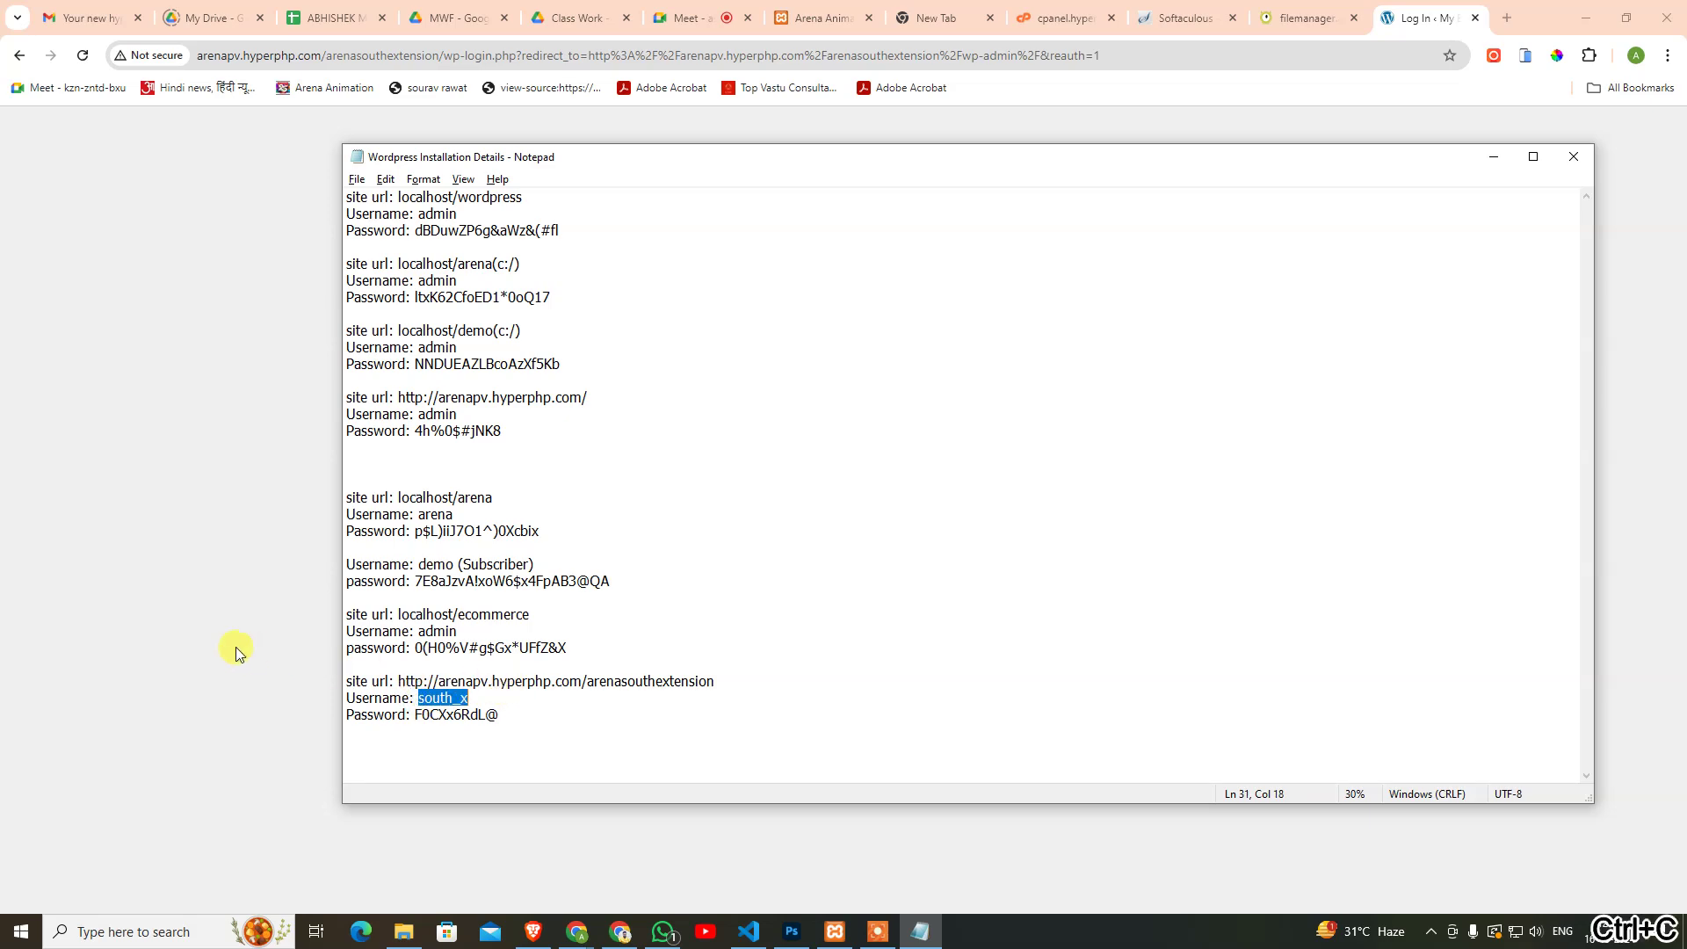
click(224, 646)
click(878, 348)
key(ctrl+v)
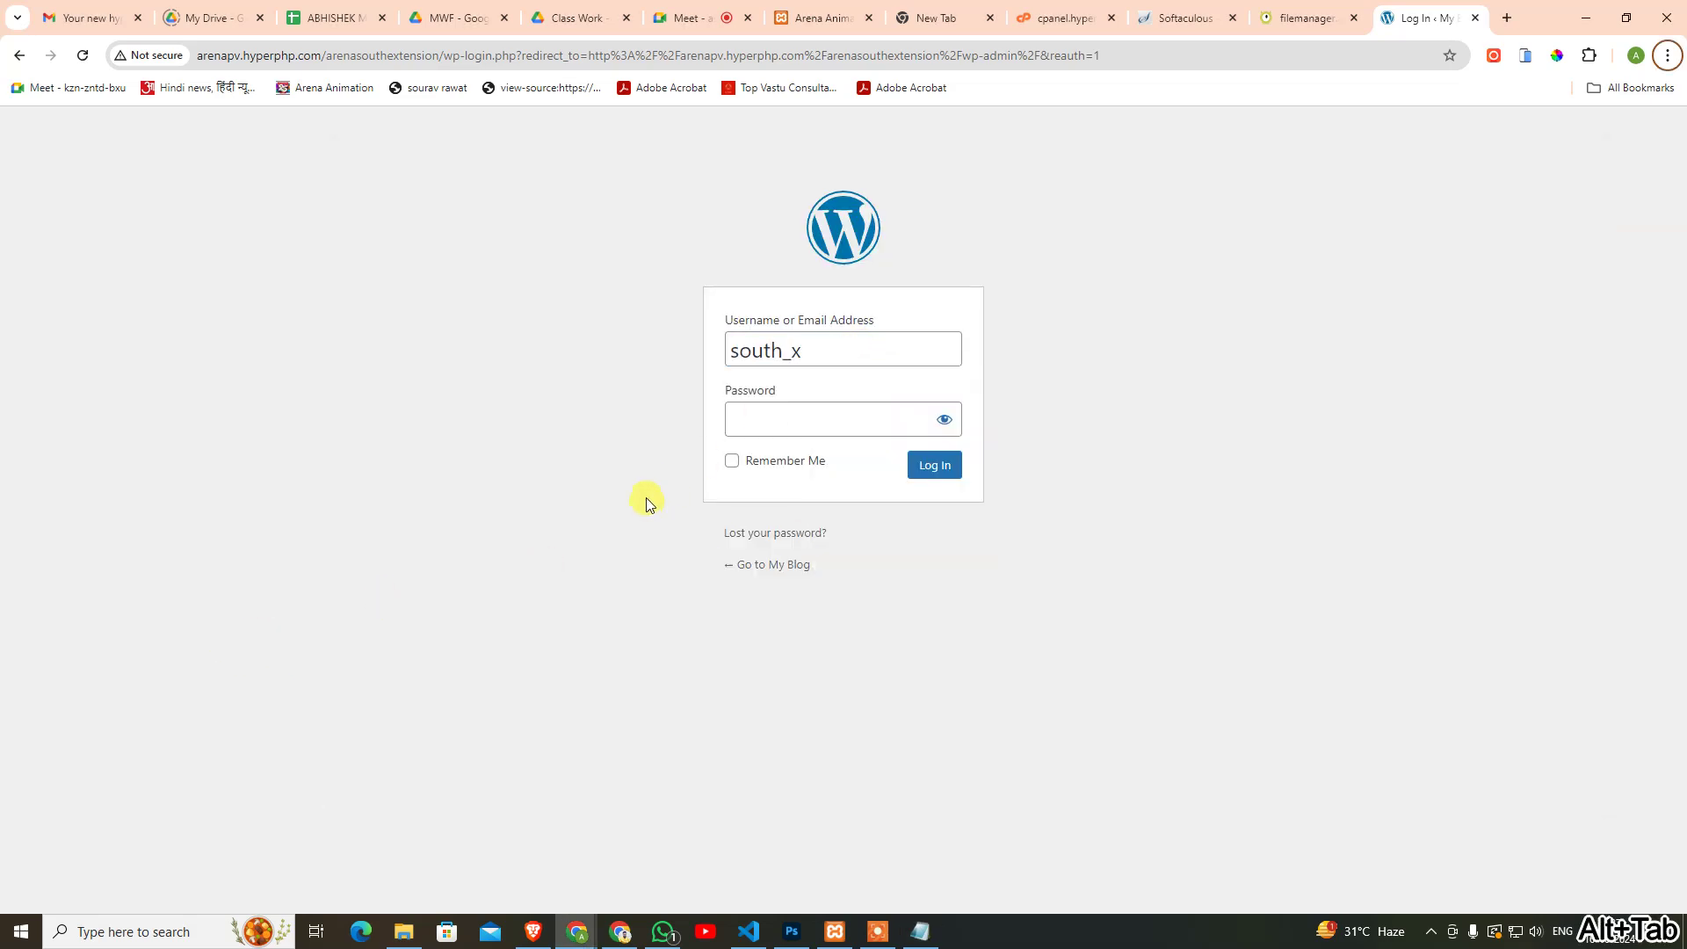
- Paste the saved password from the notes and log in to the WordPress admin
key(alt+Tab)
drag(414, 714, 500, 715)
key(ctrl+c)
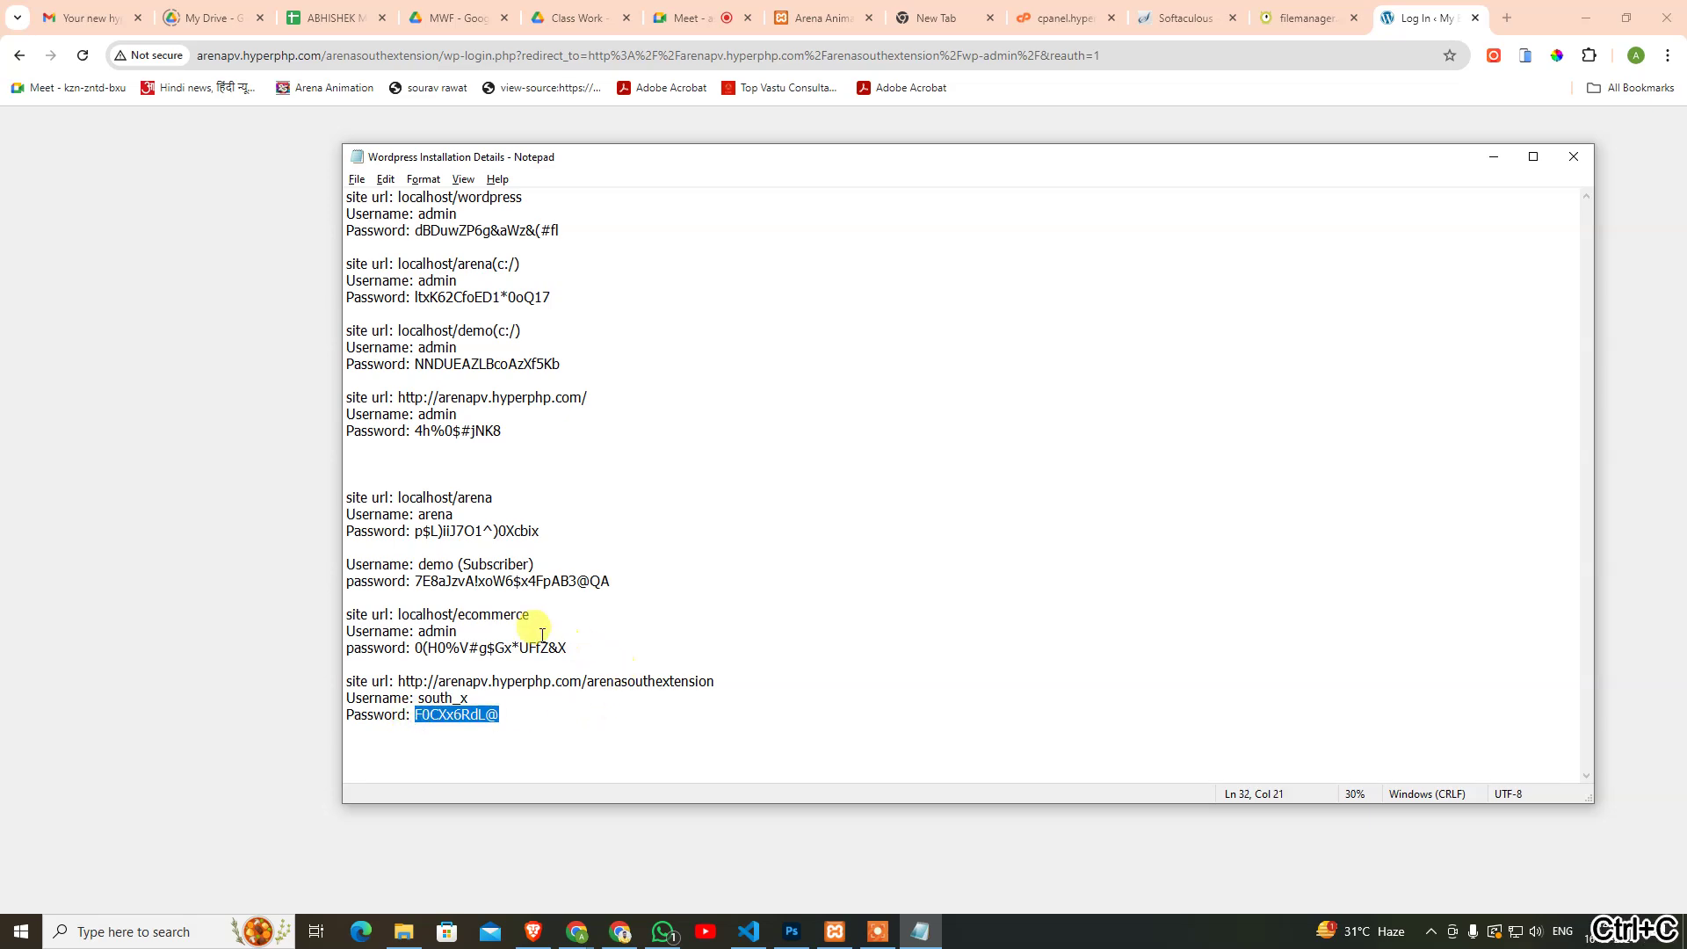
key(alt+Tab)
click(806, 419)
key(ctrl+v)
click(935, 466)
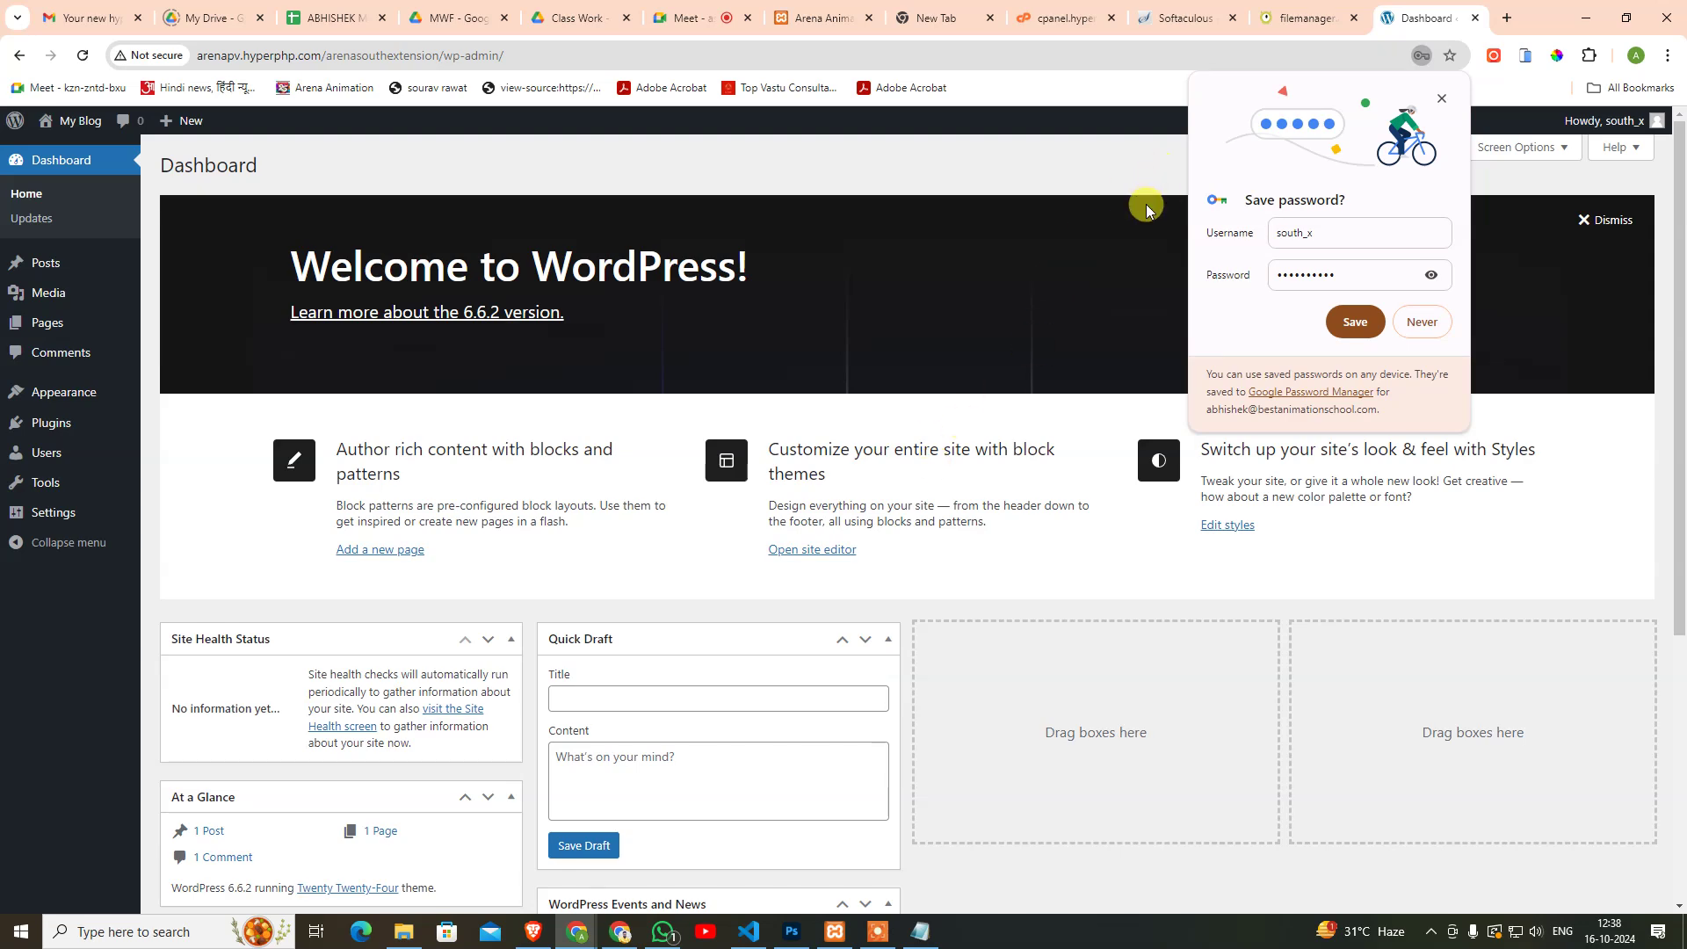
click(1307, 18)
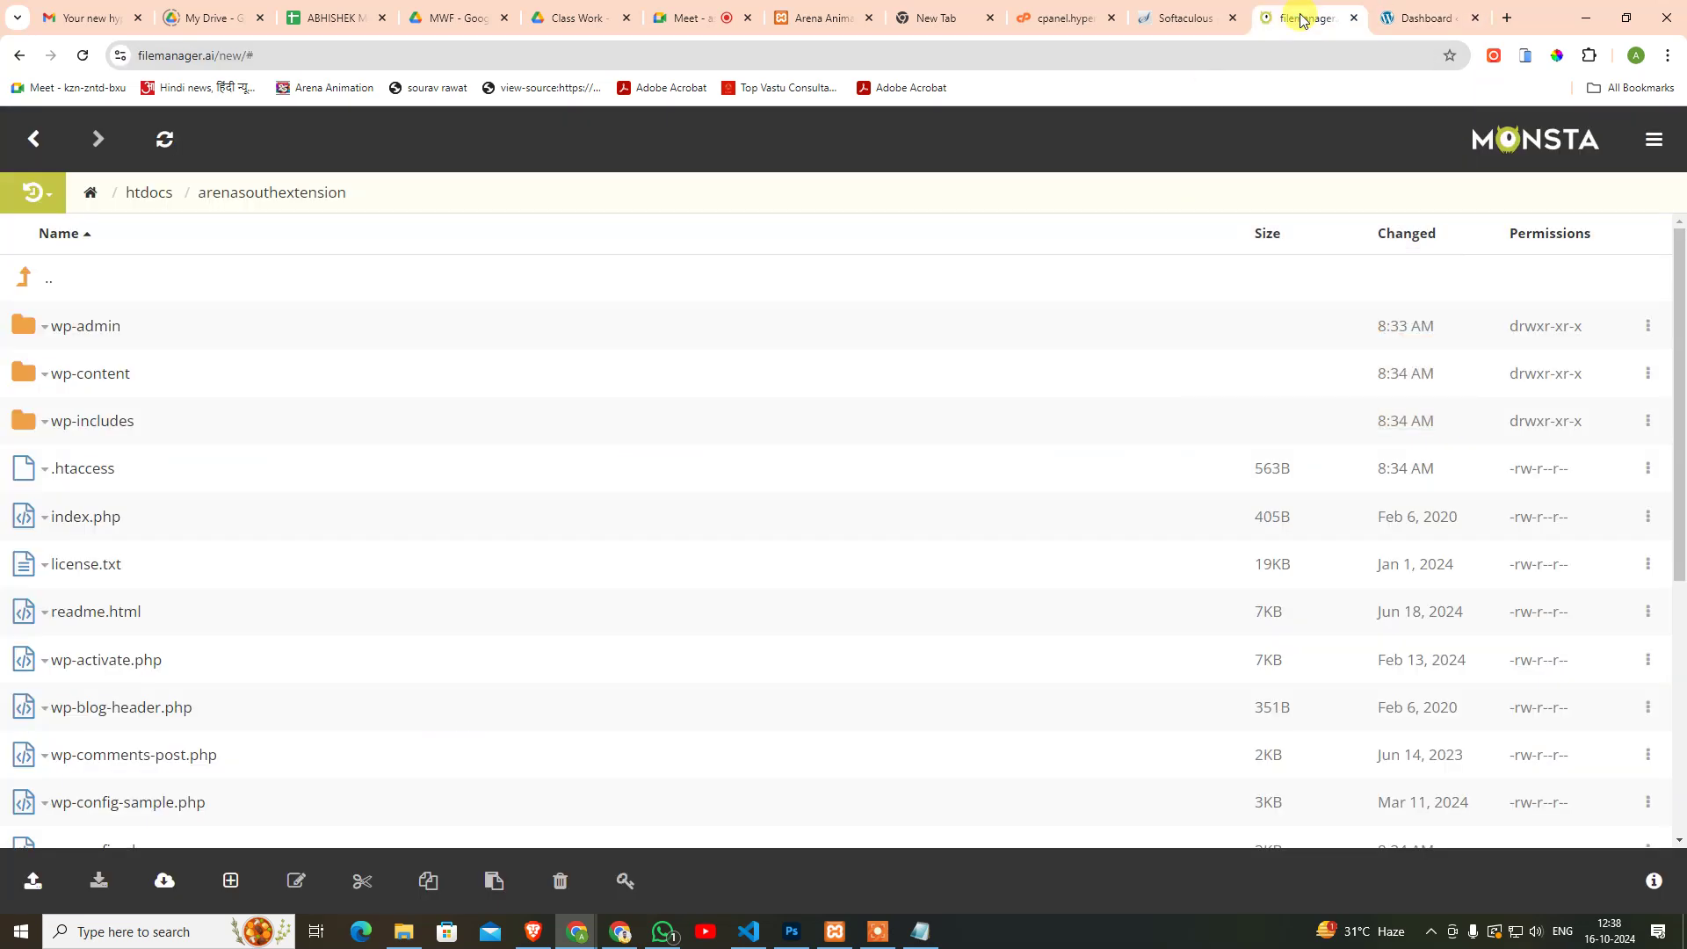
- Open All Installations and manage the arenasouthextension WordPress install
click(1177, 17)
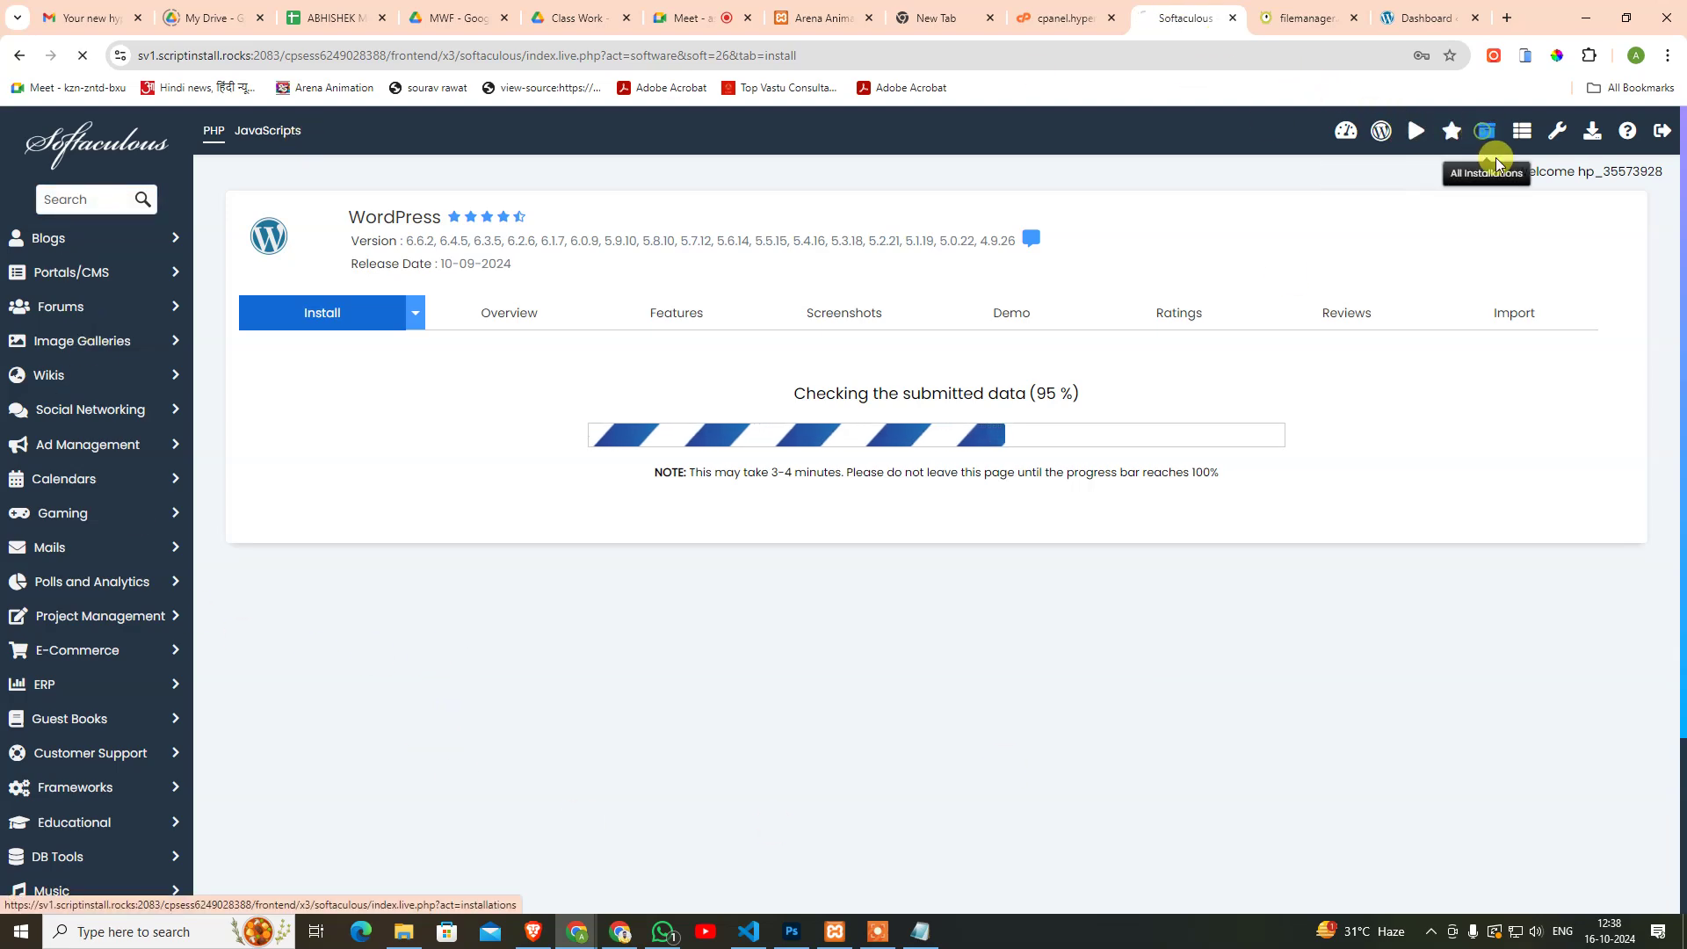
click(1464, 137)
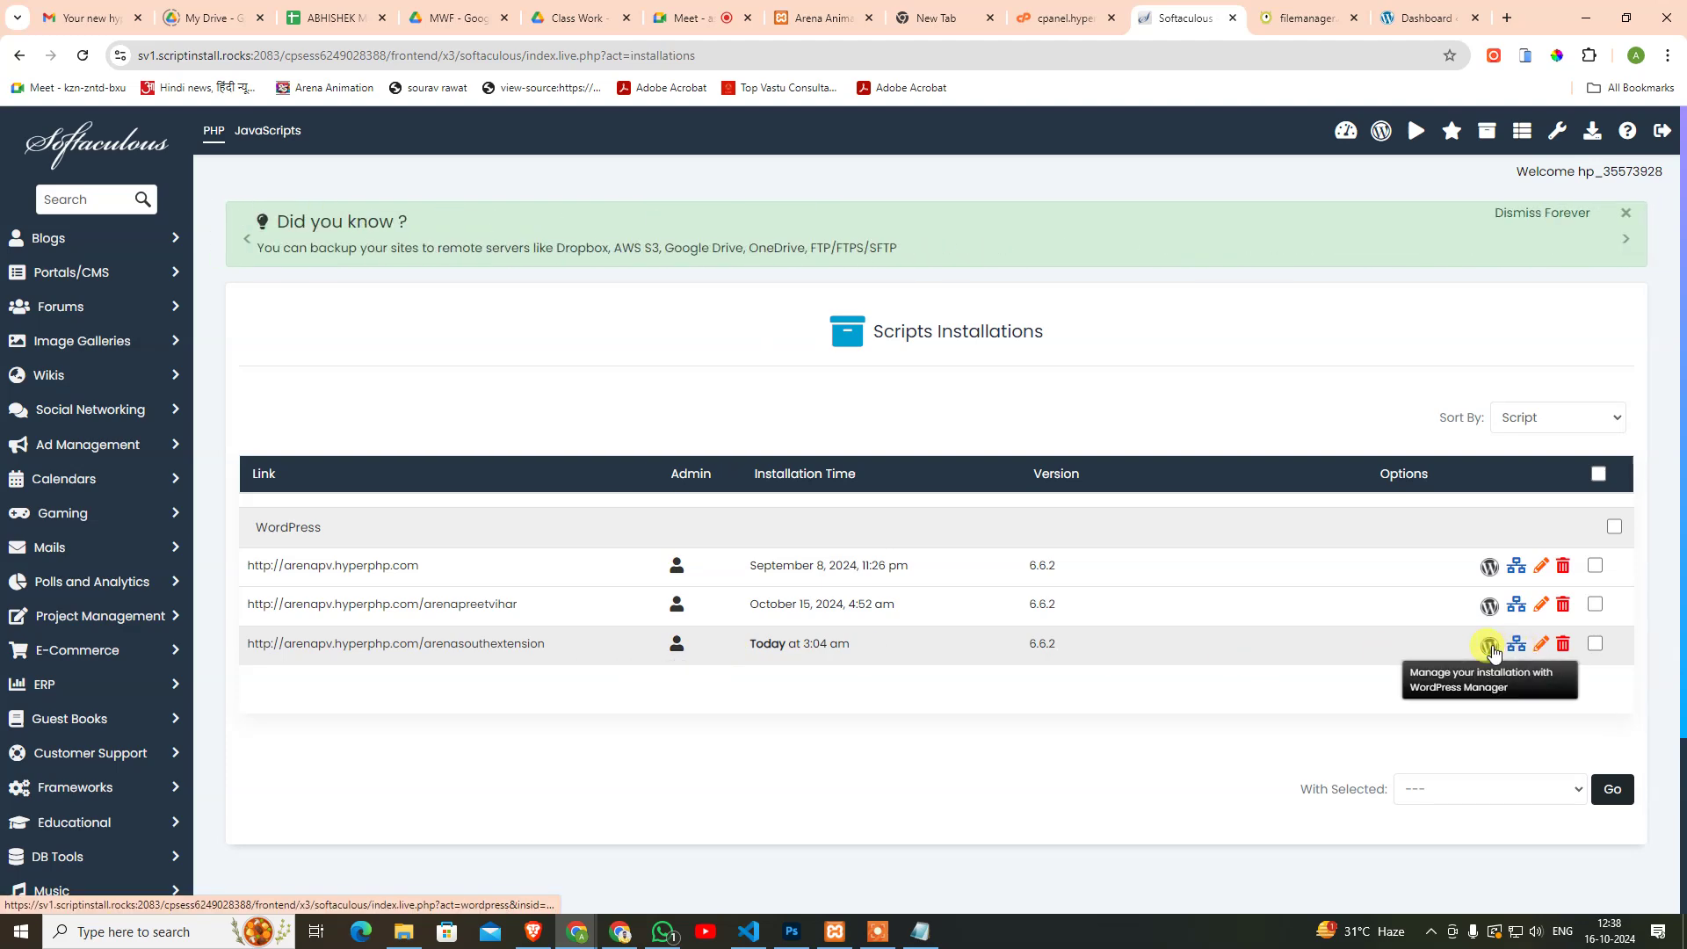
click(1492, 649)
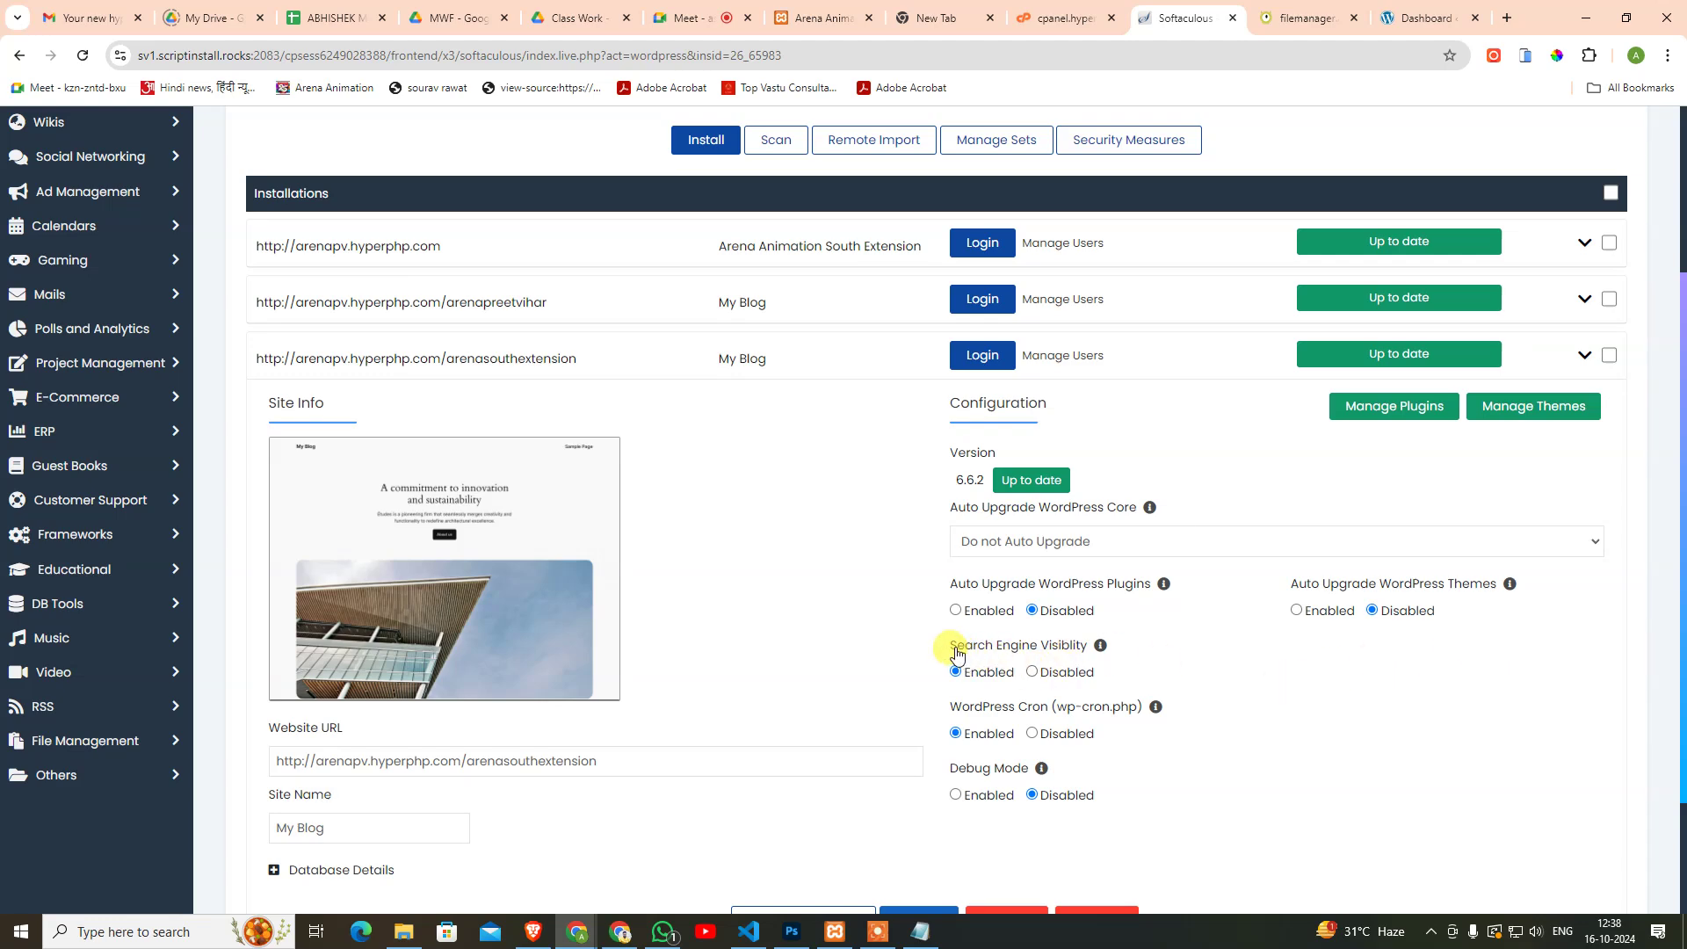
- Set both Search Engine Visibility and WordPress Cron to Disabled in the Configuration settings
drag(951, 652, 1090, 647)
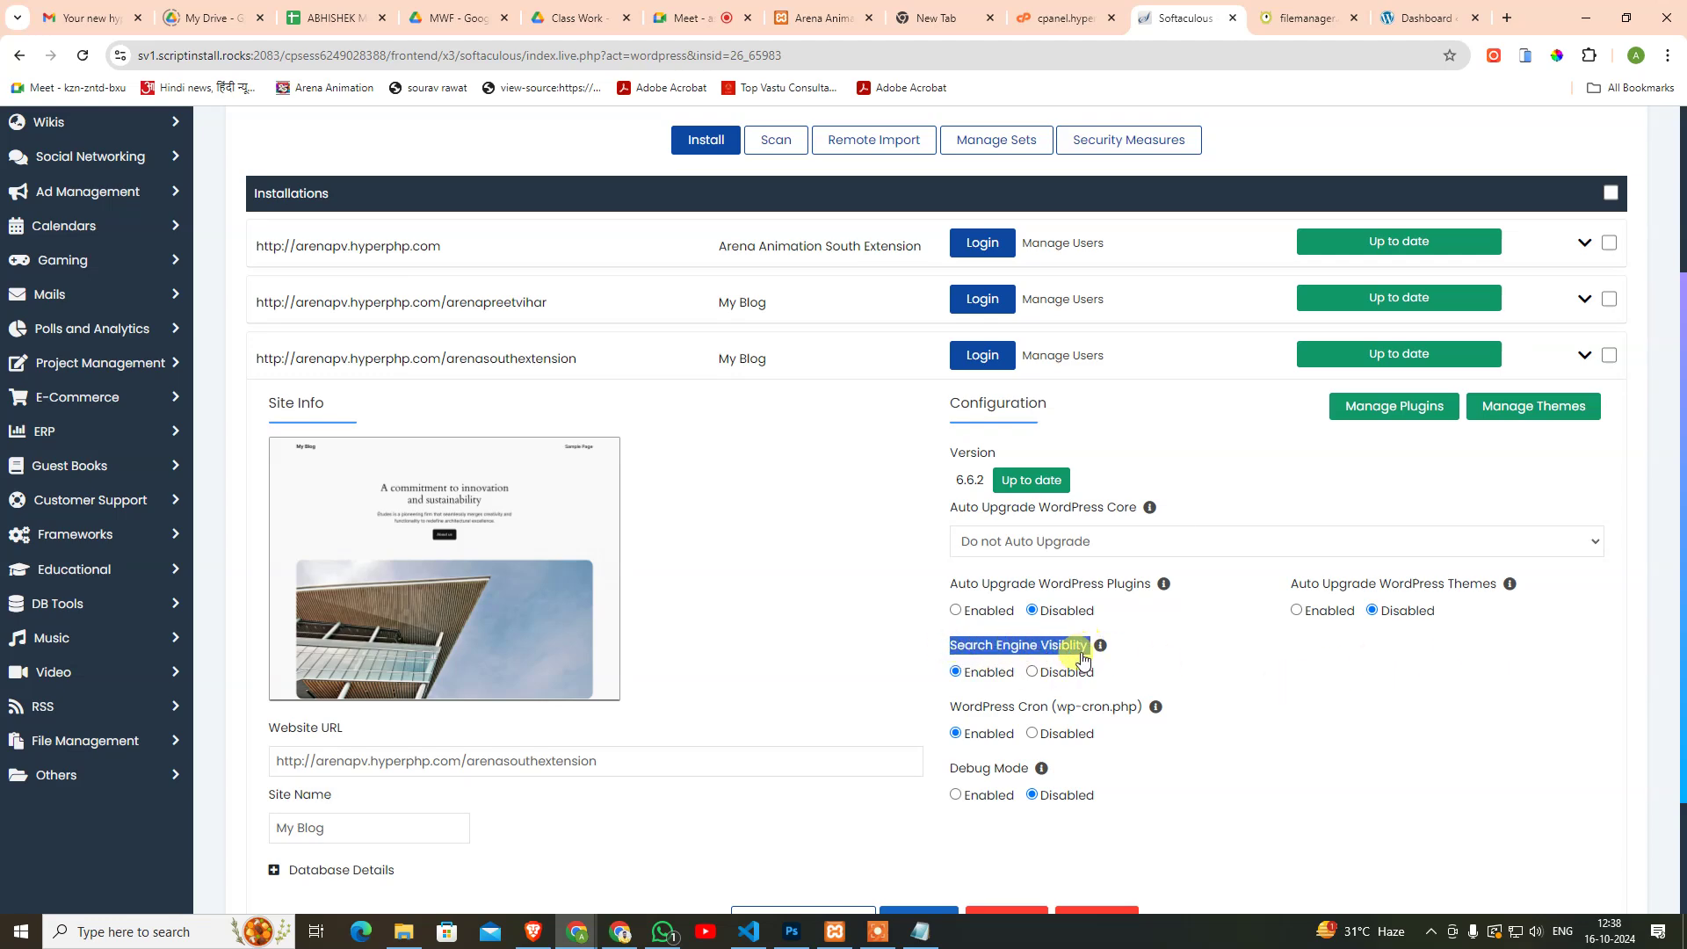
click(1033, 671)
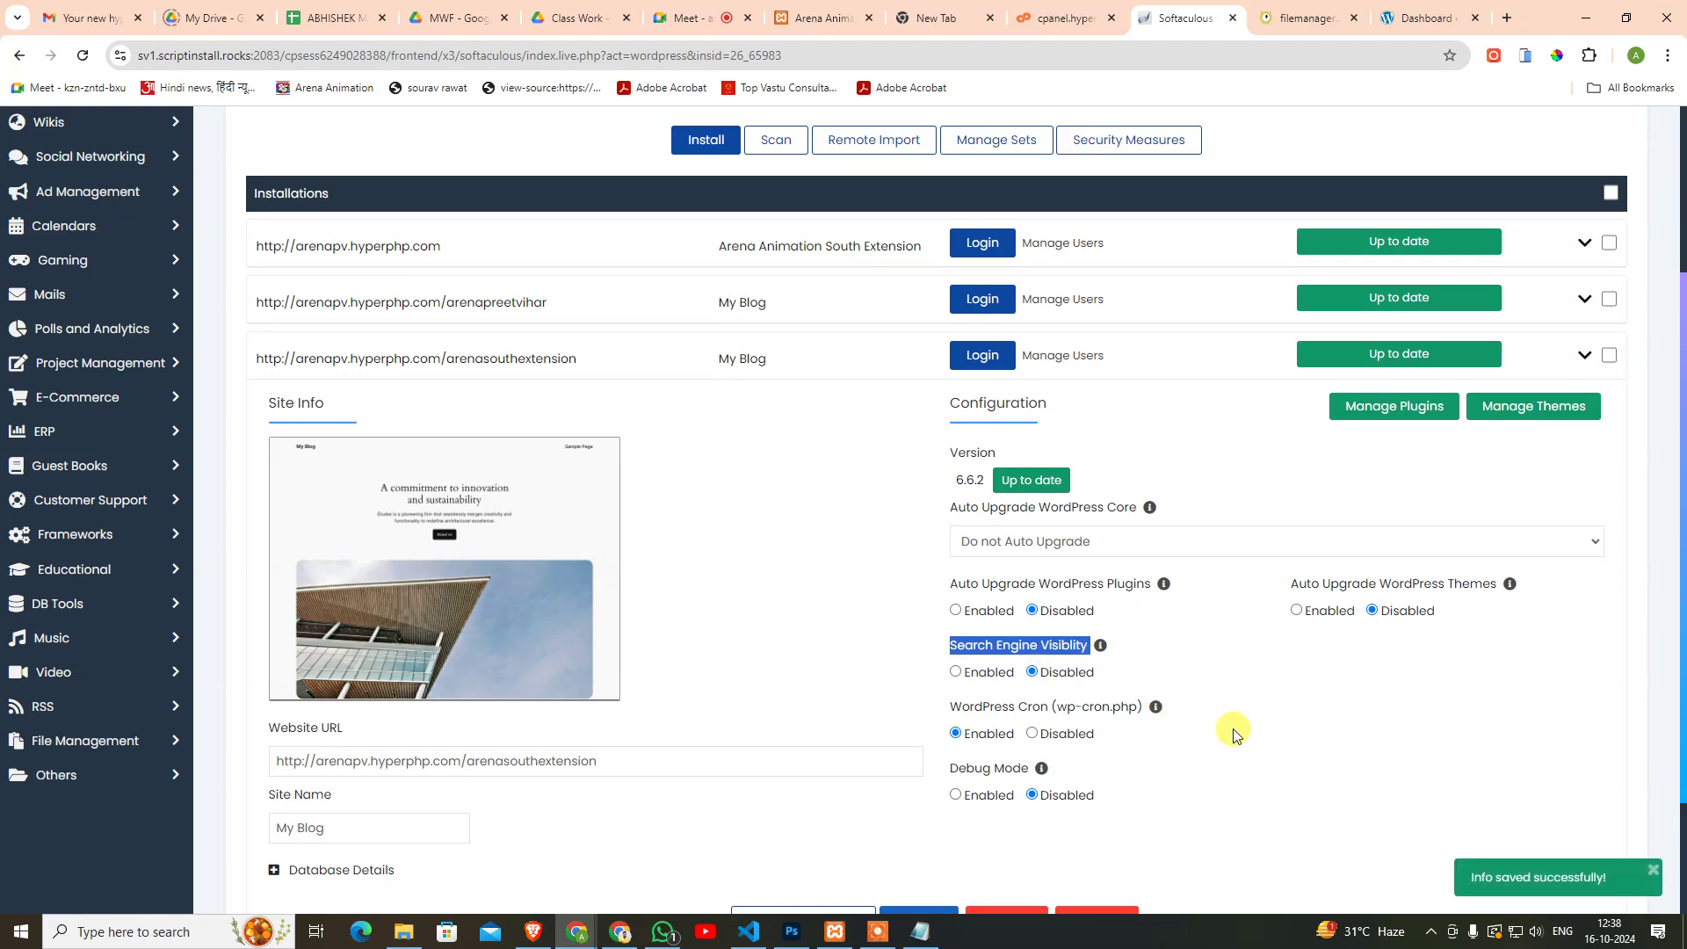
scroll(1230, 732, down, 2)
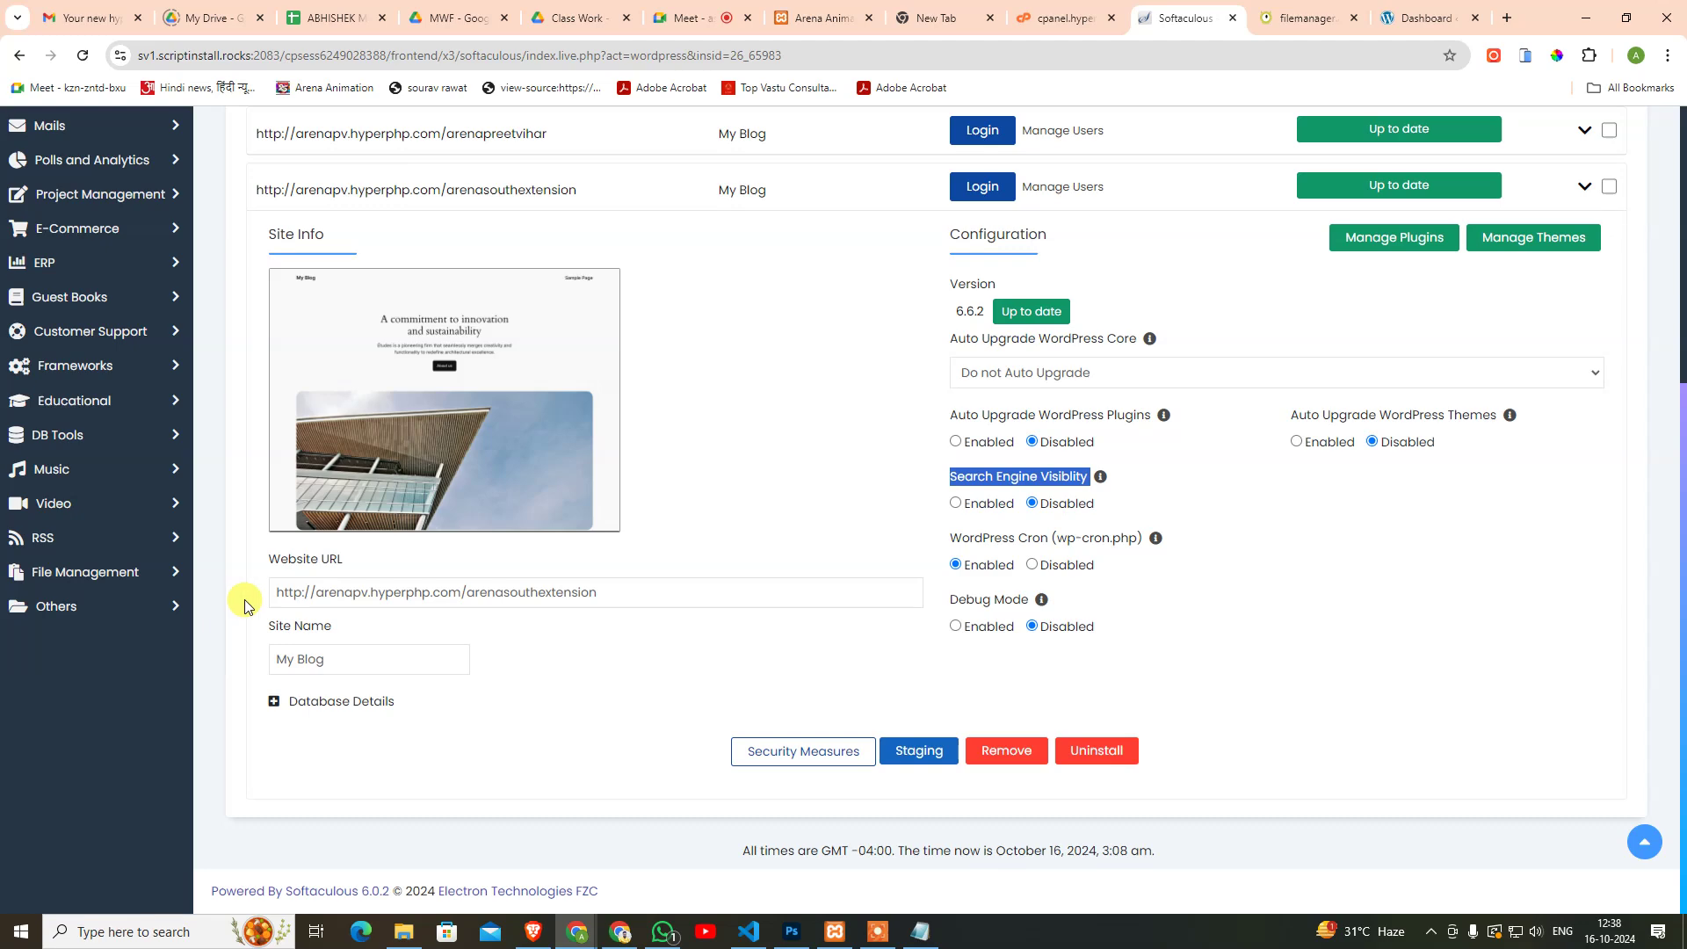
click(373, 604)
scroll(1231, 490, up, 2)
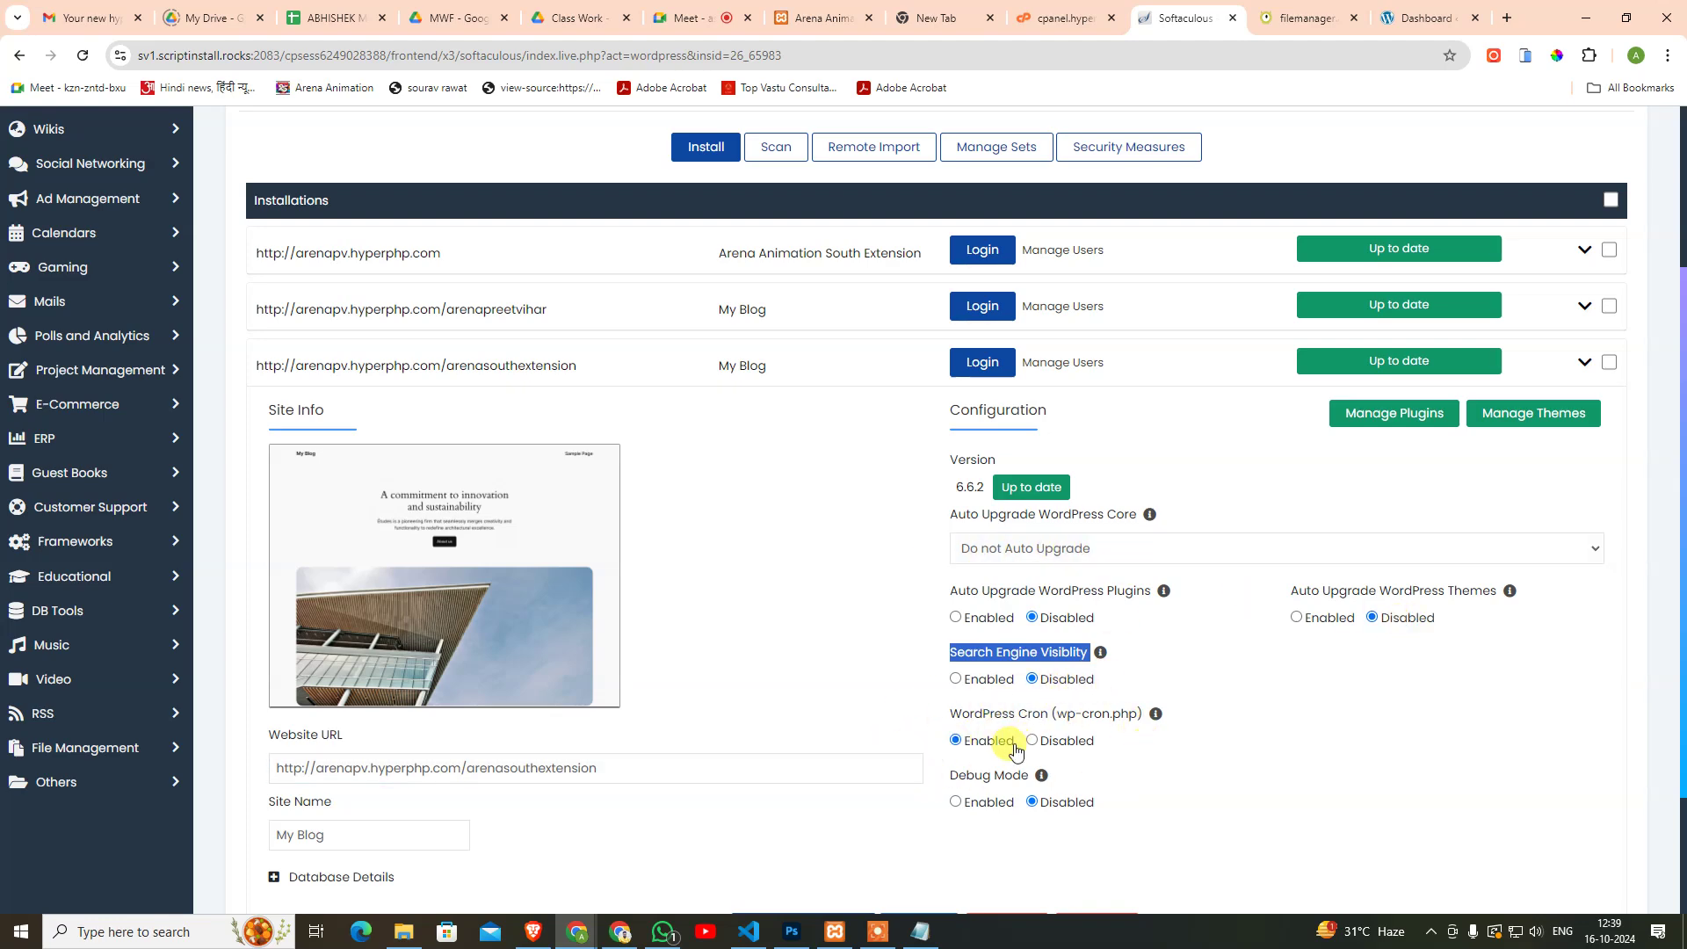
click(1051, 741)
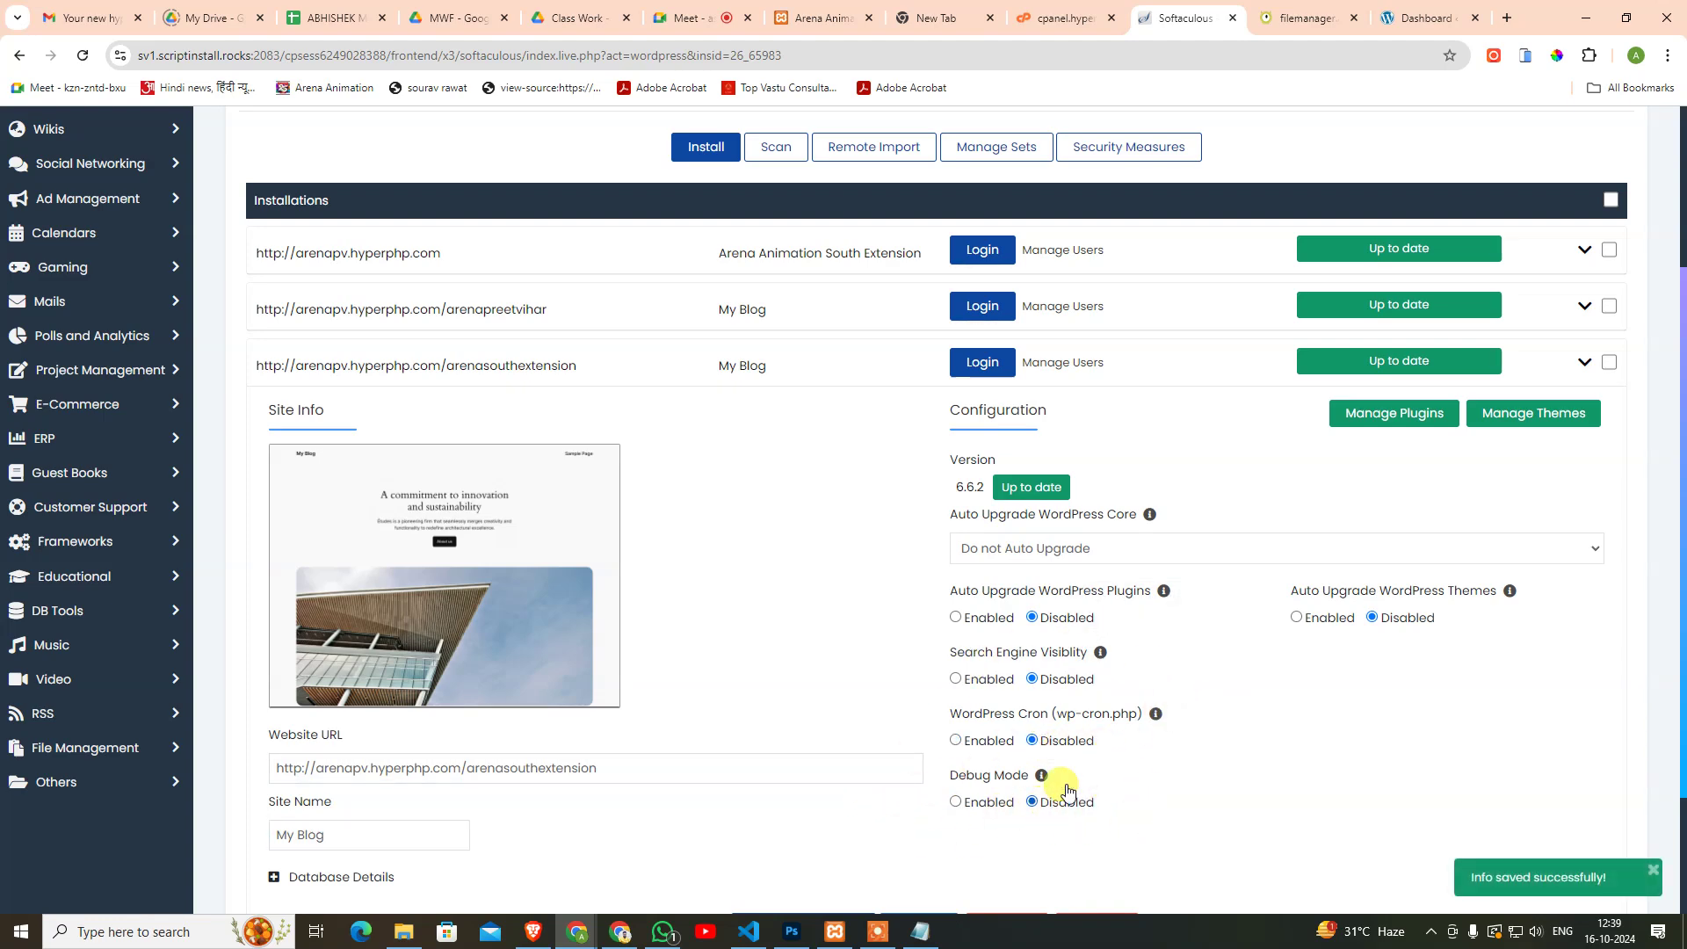
scroll(1397, 516, down, 2)
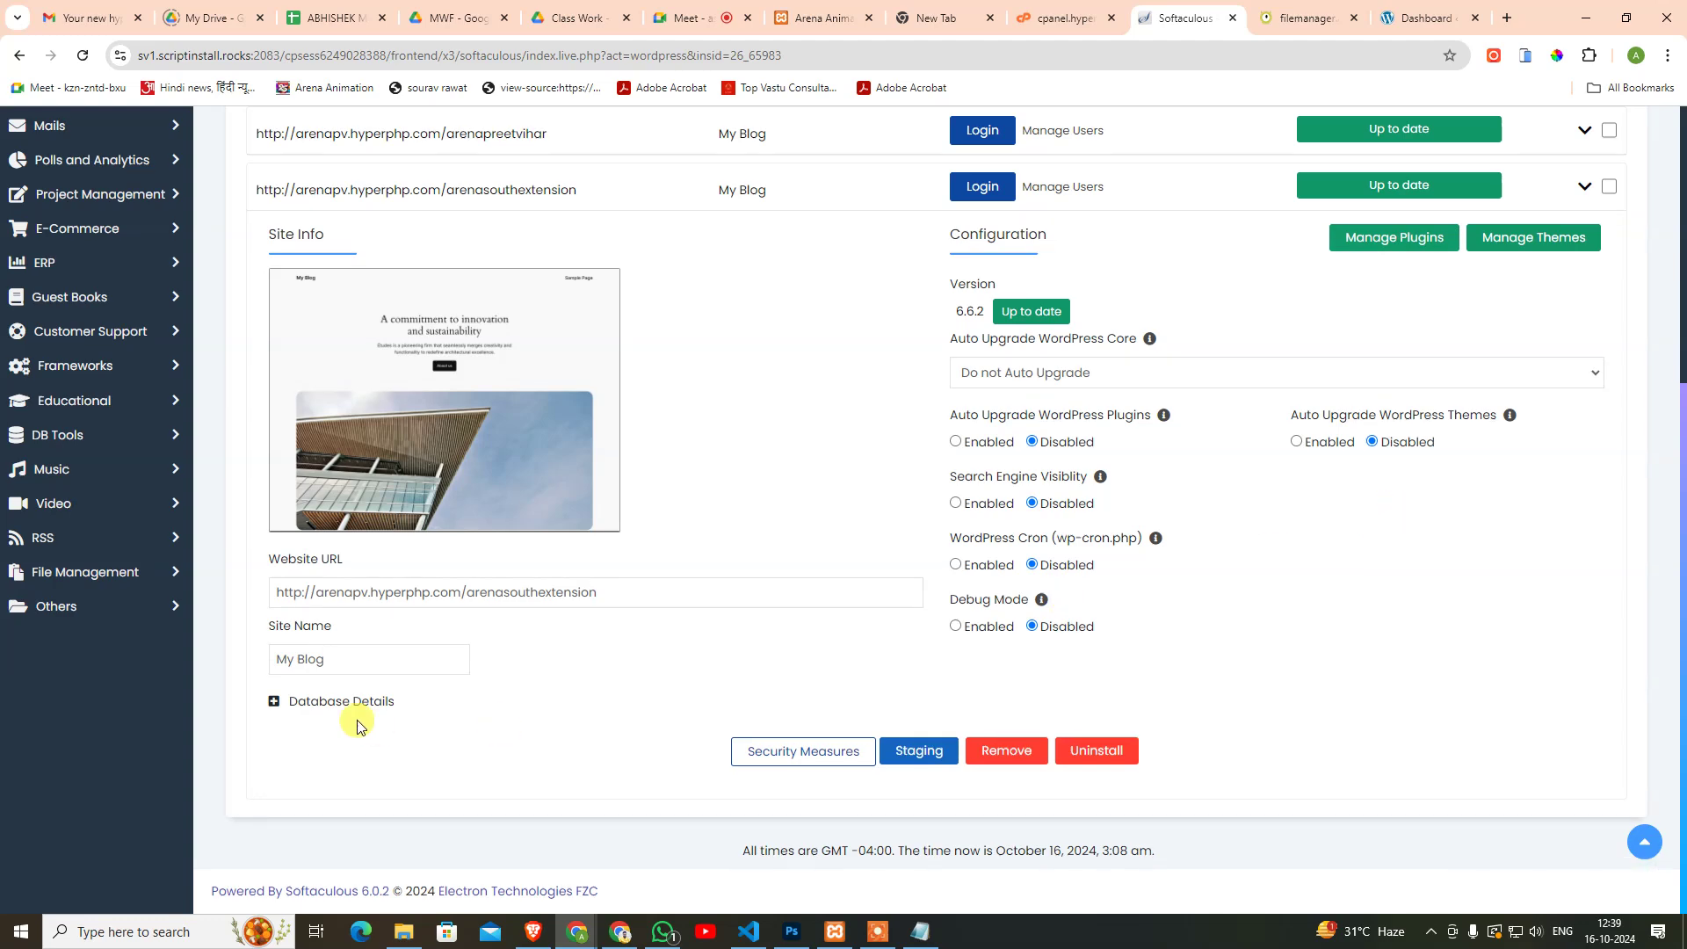
drag(373, 660, 193, 668)
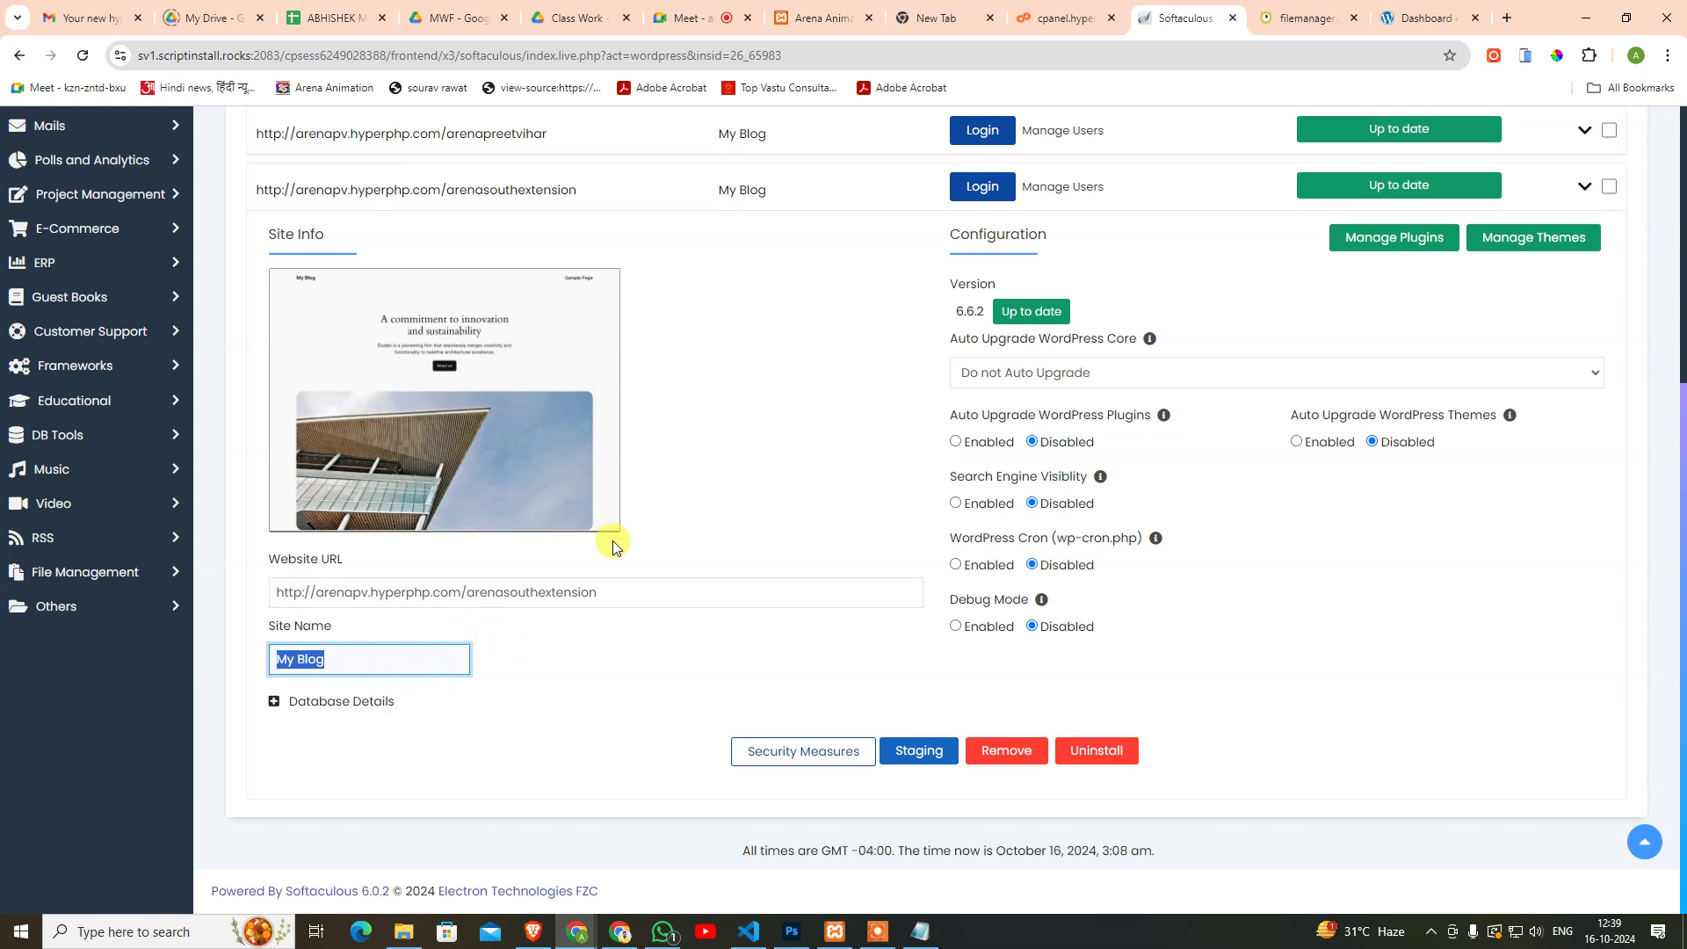
click(275, 702)
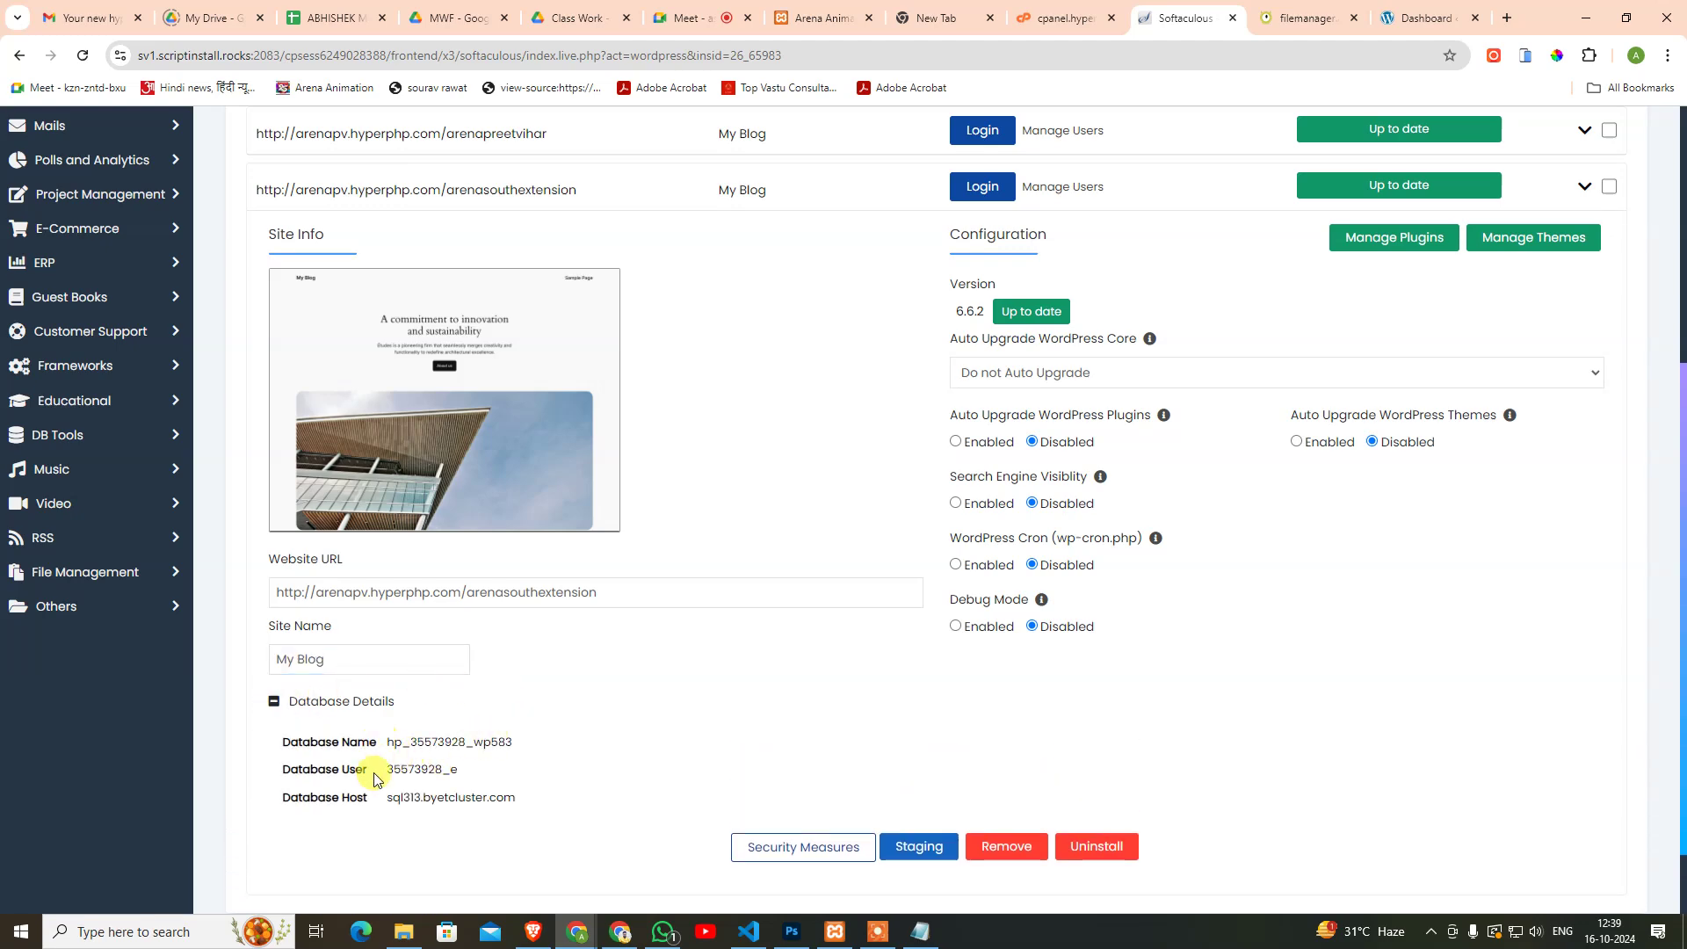
click(274, 701)
click(372, 658)
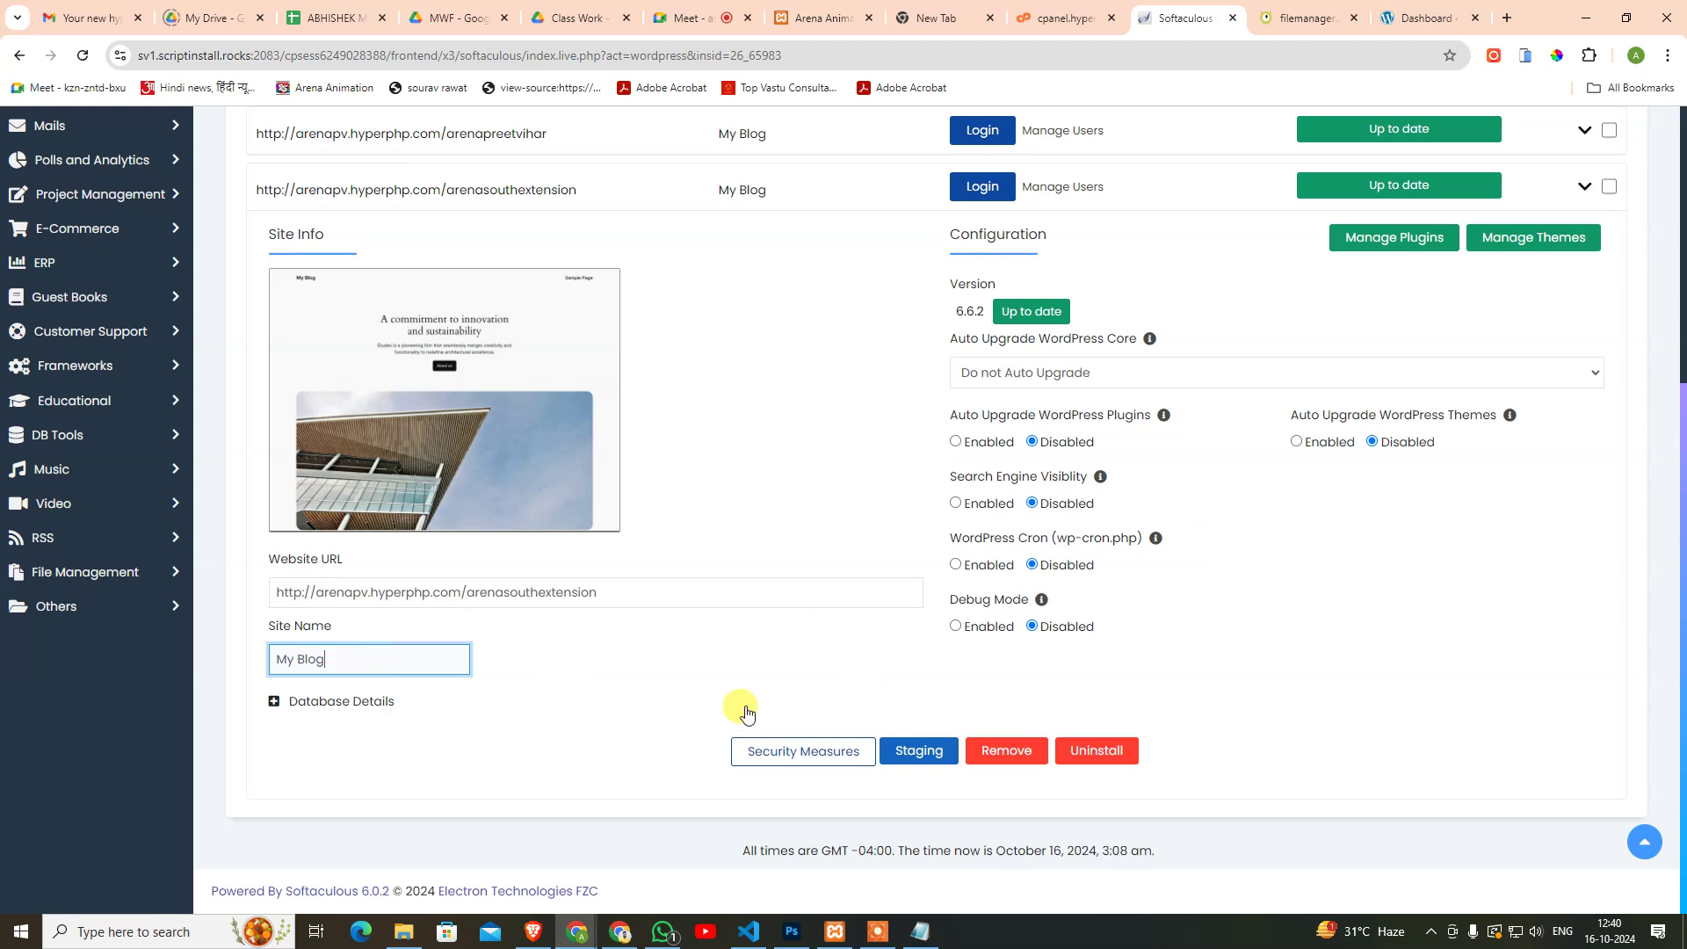
scroll(1046, 757, up, 4)
scroll(999, 750, down, 2)
scroll(999, 749, down, 2)
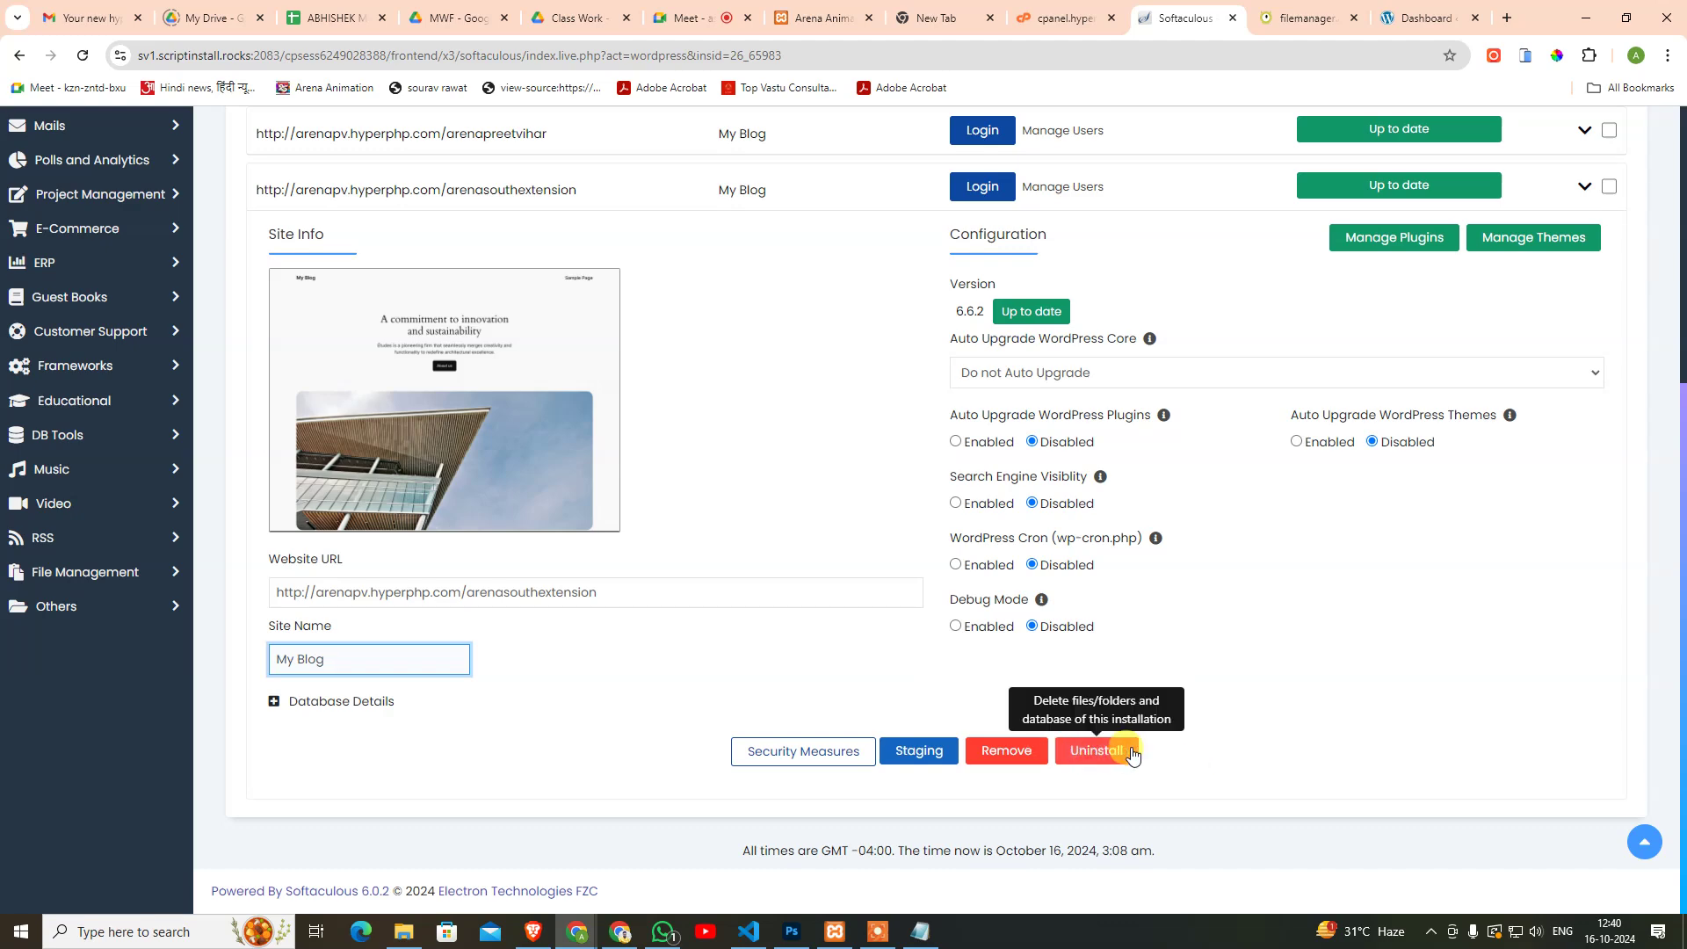
click(1065, 372)
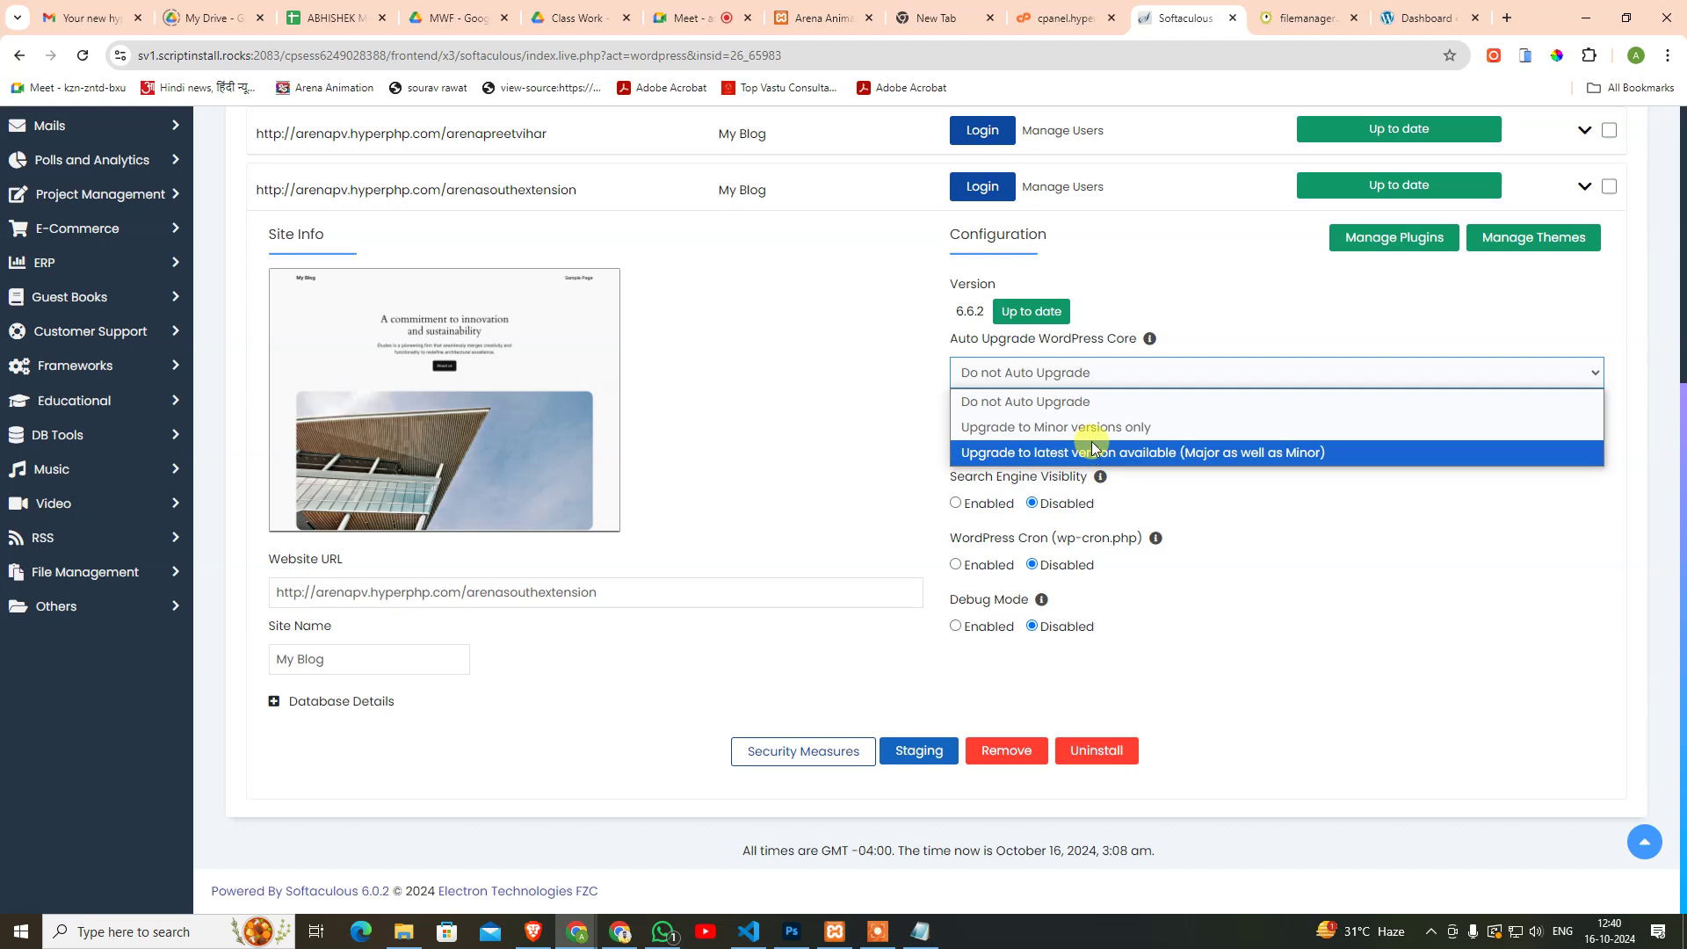
click(1281, 313)
scroll(1280, 313, up, 1)
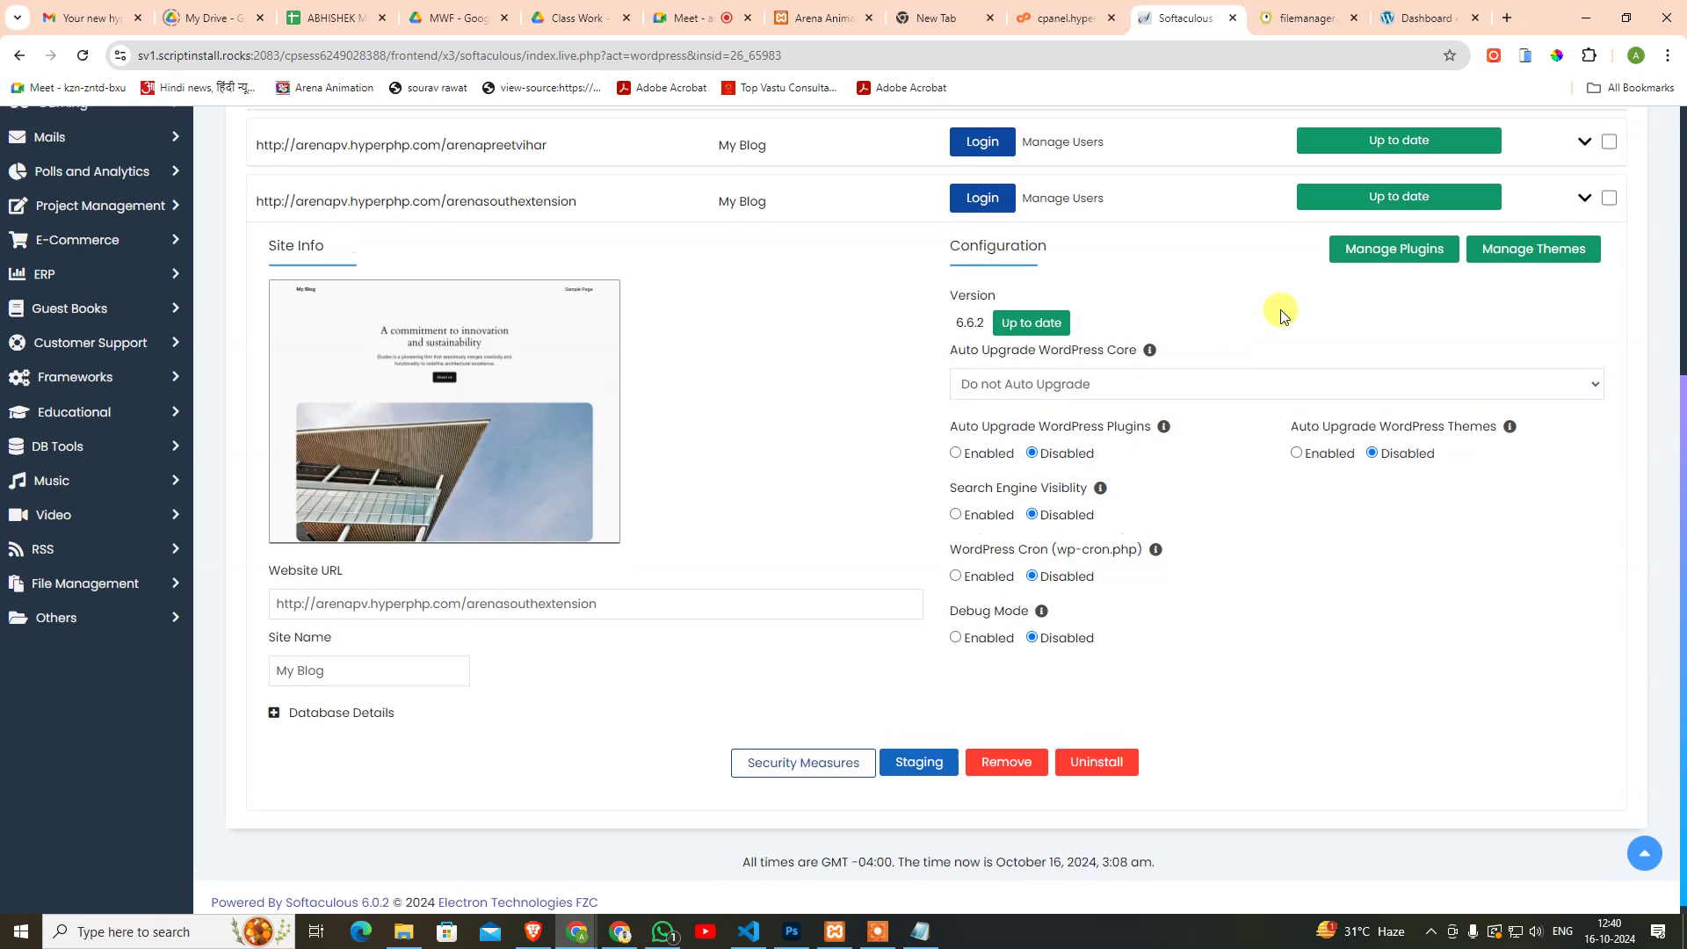
scroll(1281, 312, up, 2)
- Check the installed plugins, then open the theme manager's Add Themes and Upload Theme section
click(1379, 419)
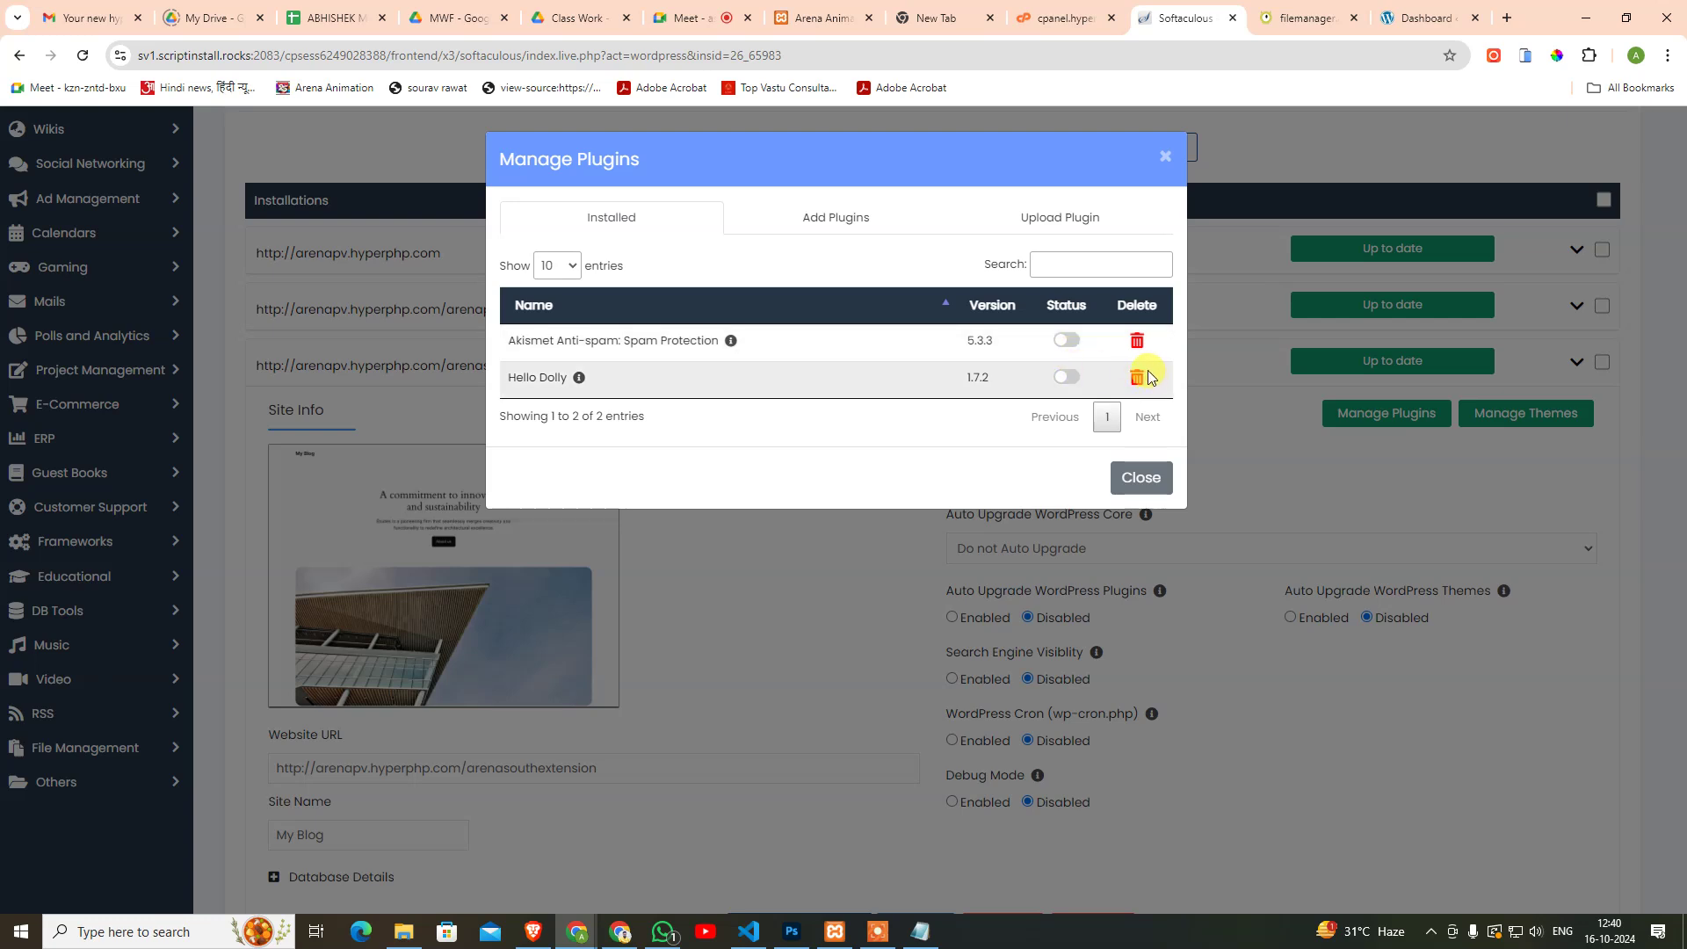
click(1166, 155)
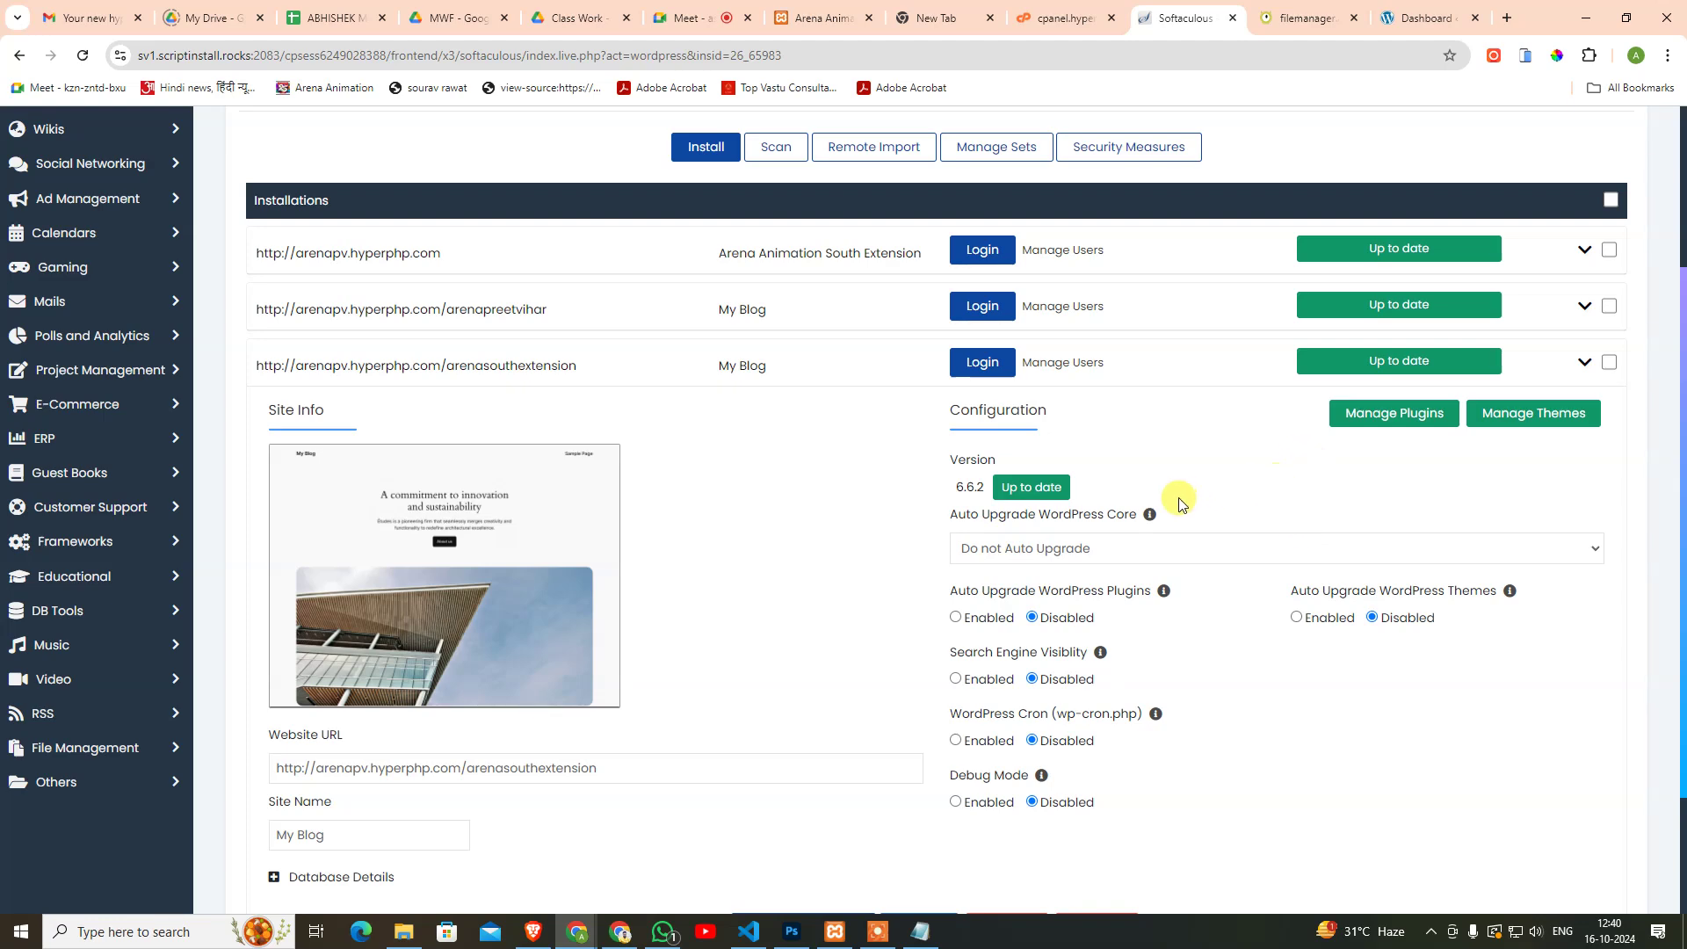
click(1556, 425)
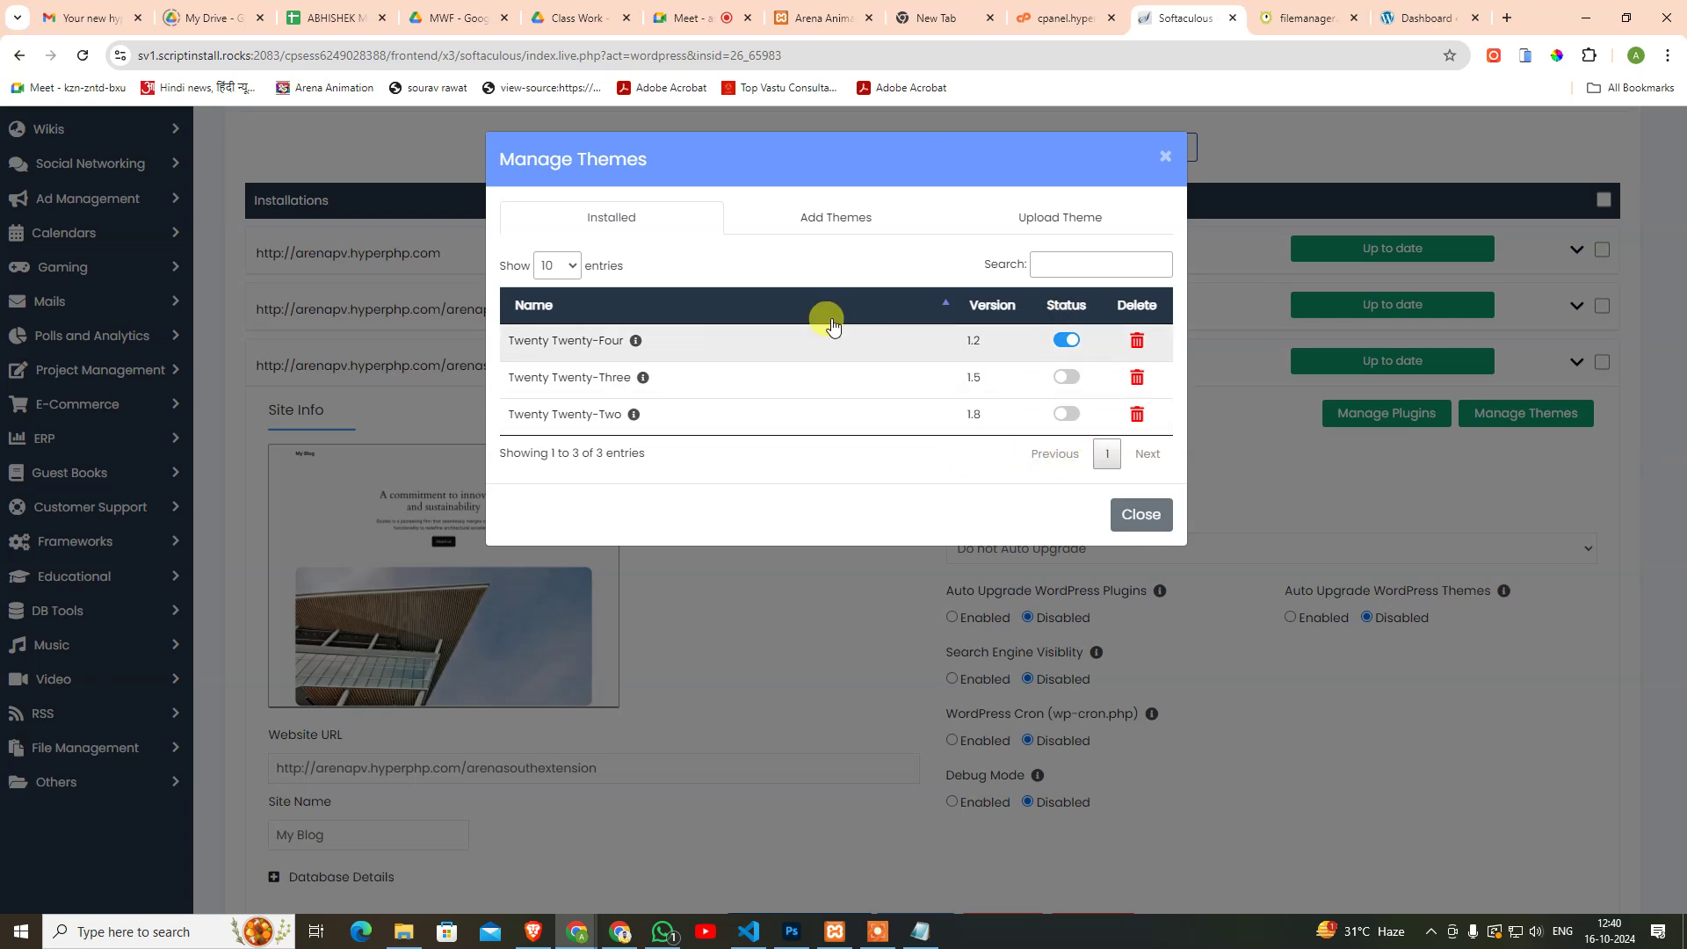
click(845, 226)
click(772, 267)
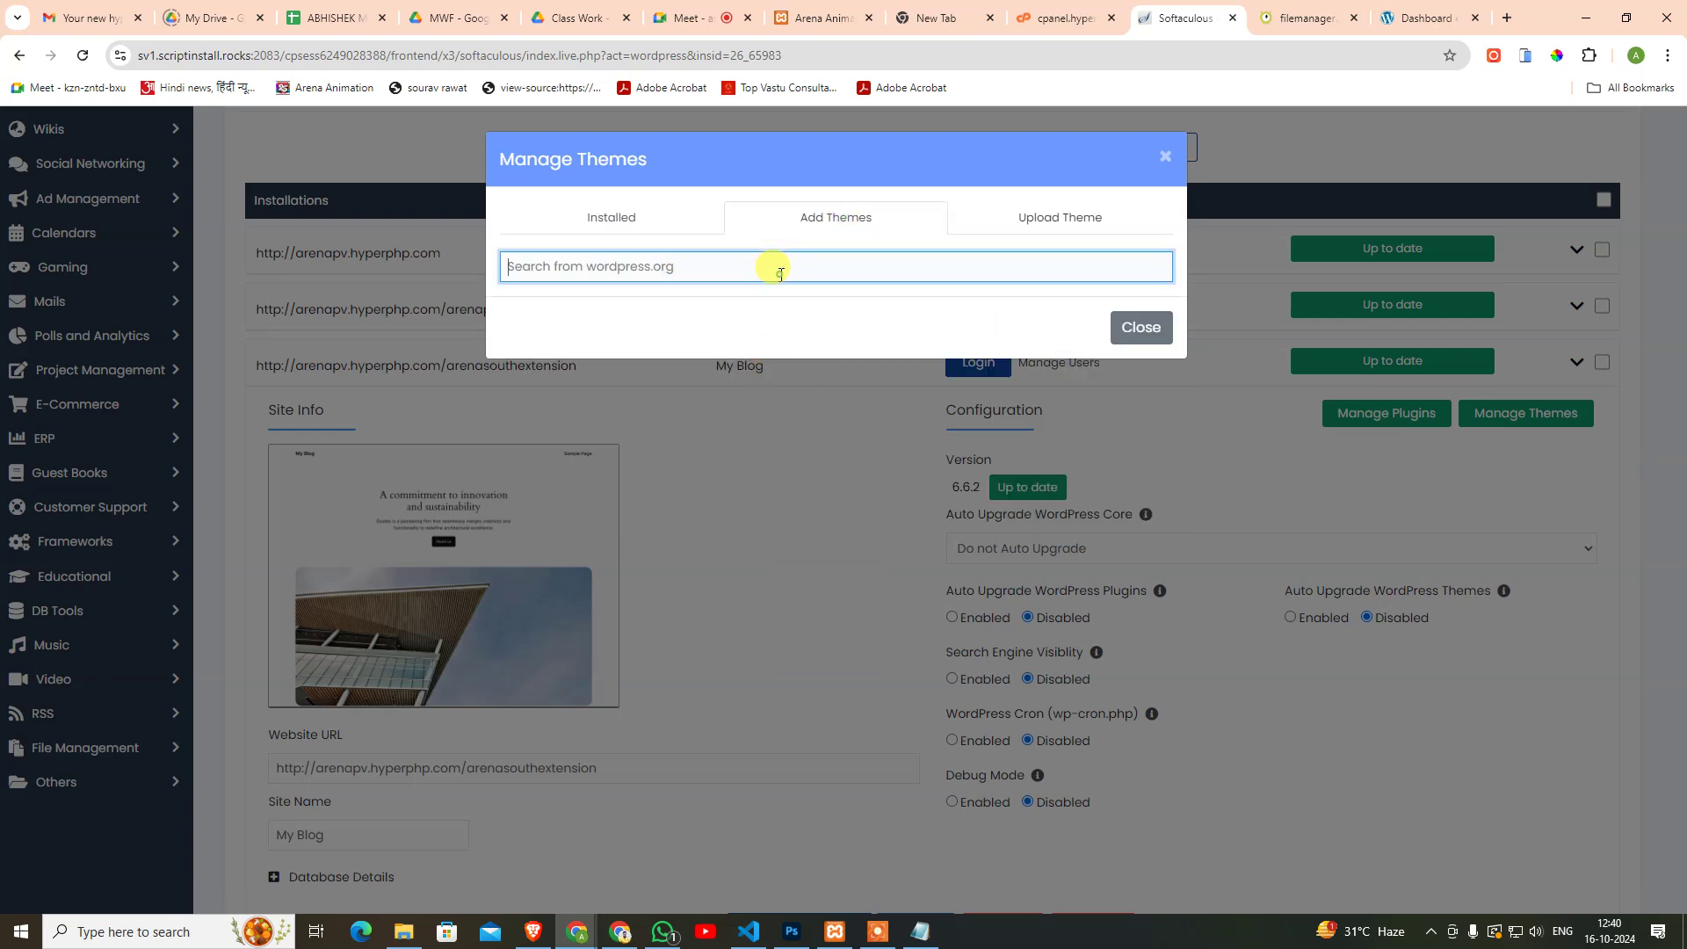
click(1047, 224)
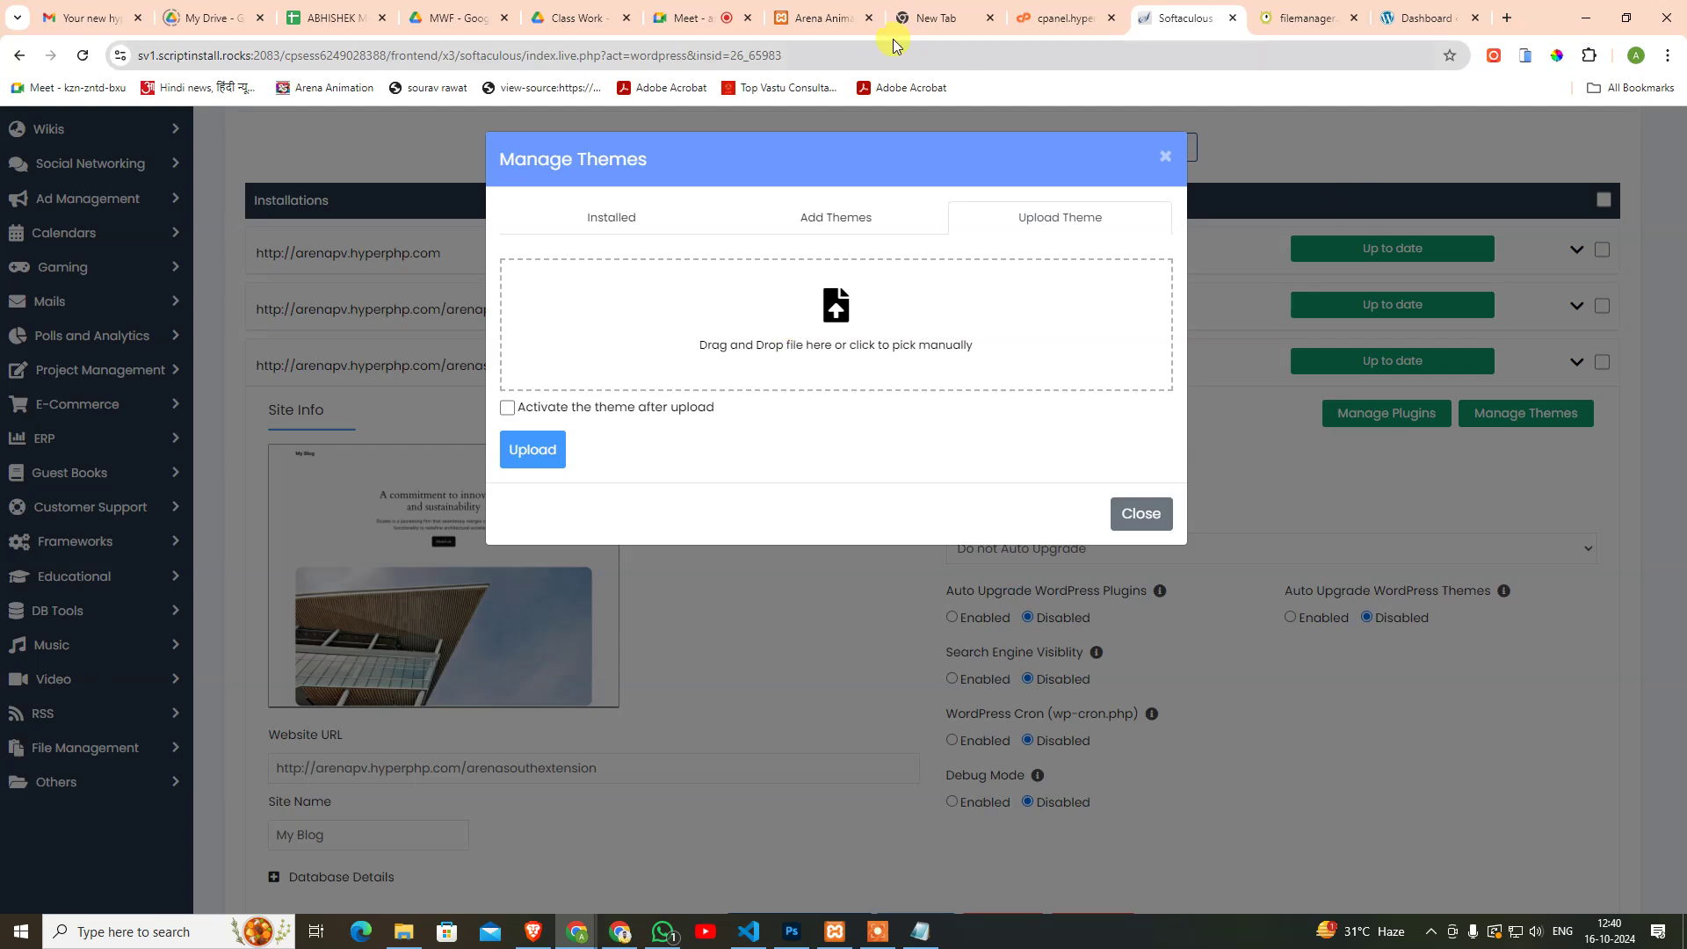
click(690, 18)
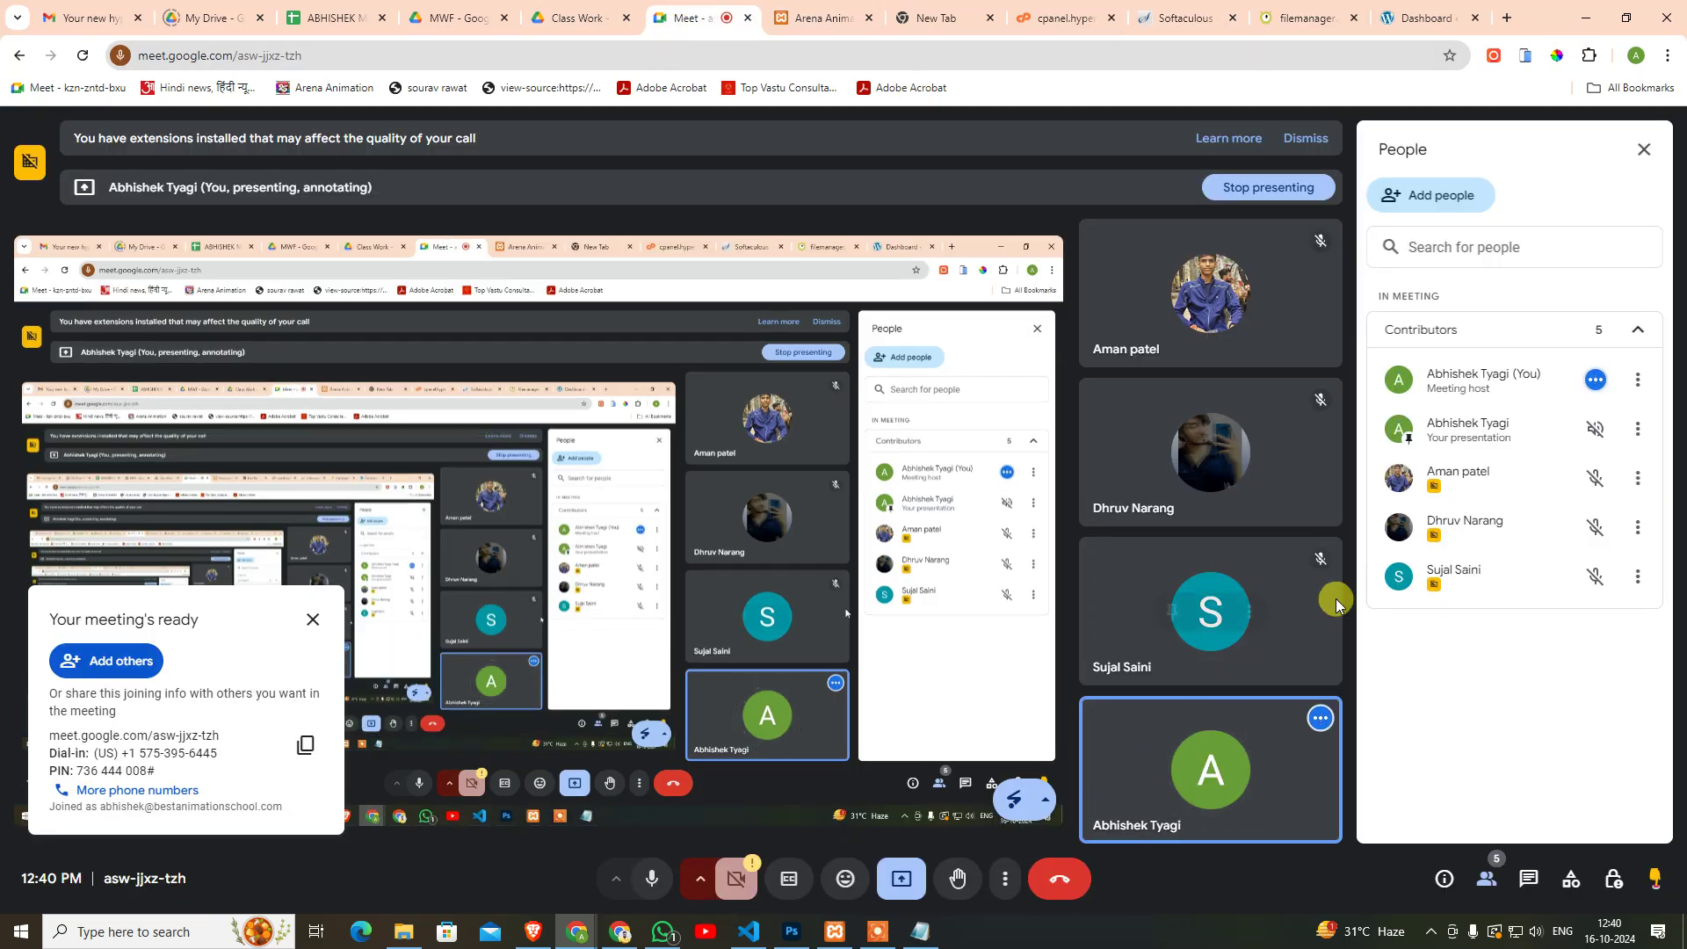
- Glance at XAMPP, close the Arena Animation and New Tab tabs, and return to Softaculous
click(828, 937)
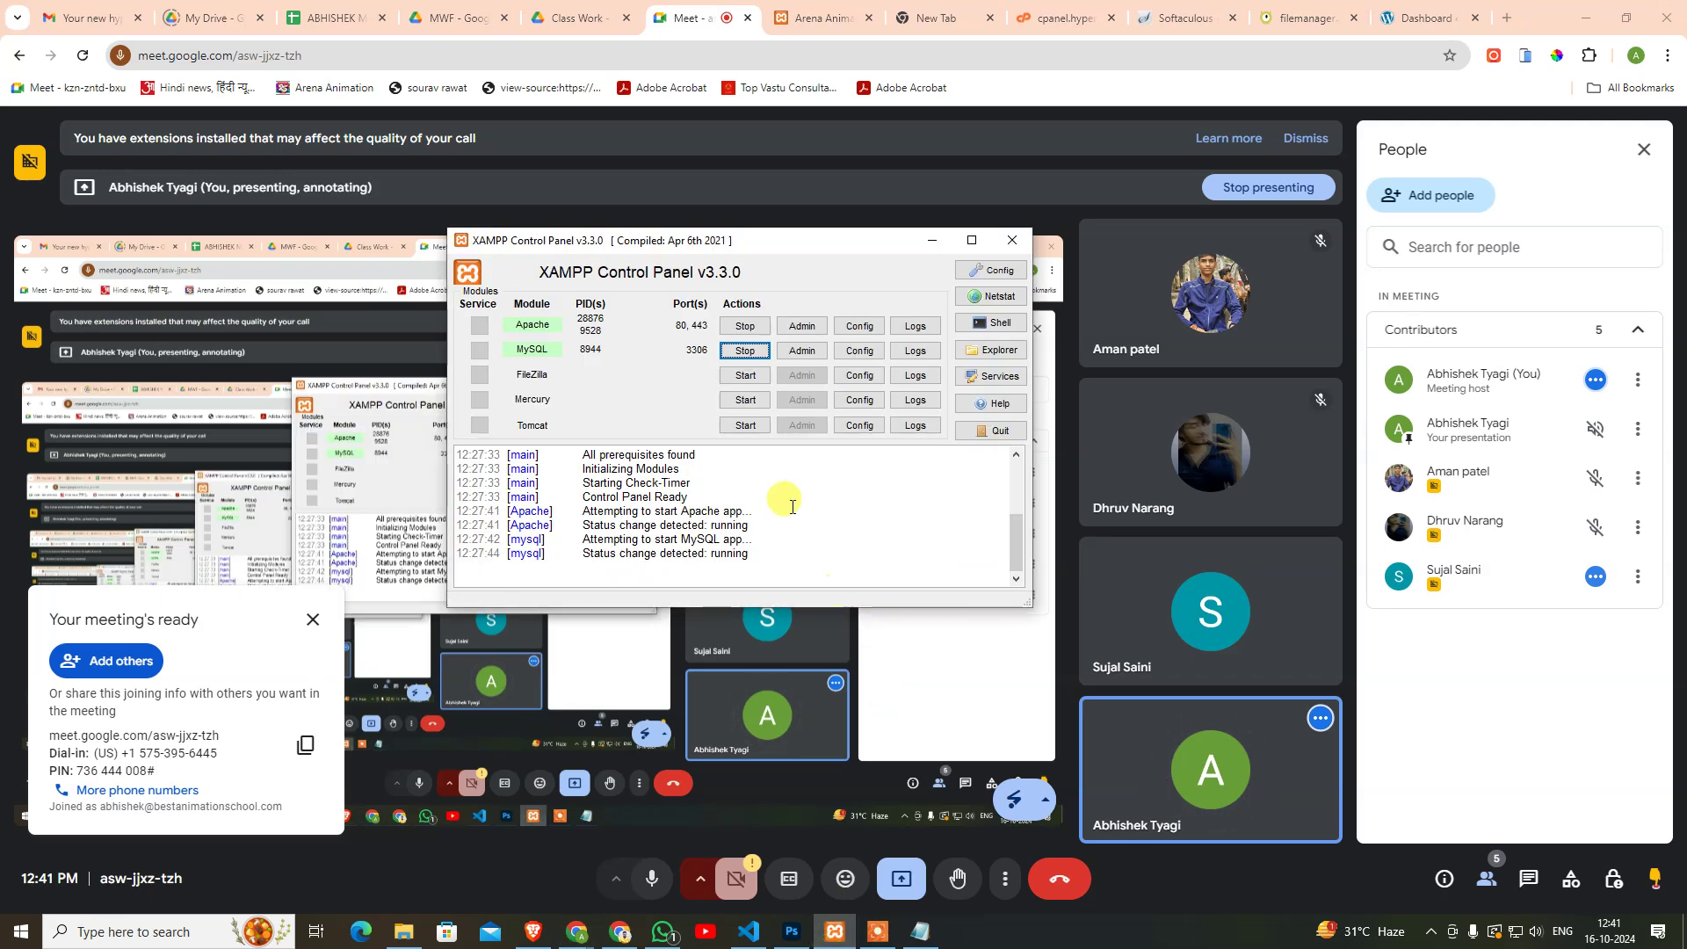
click(1179, 901)
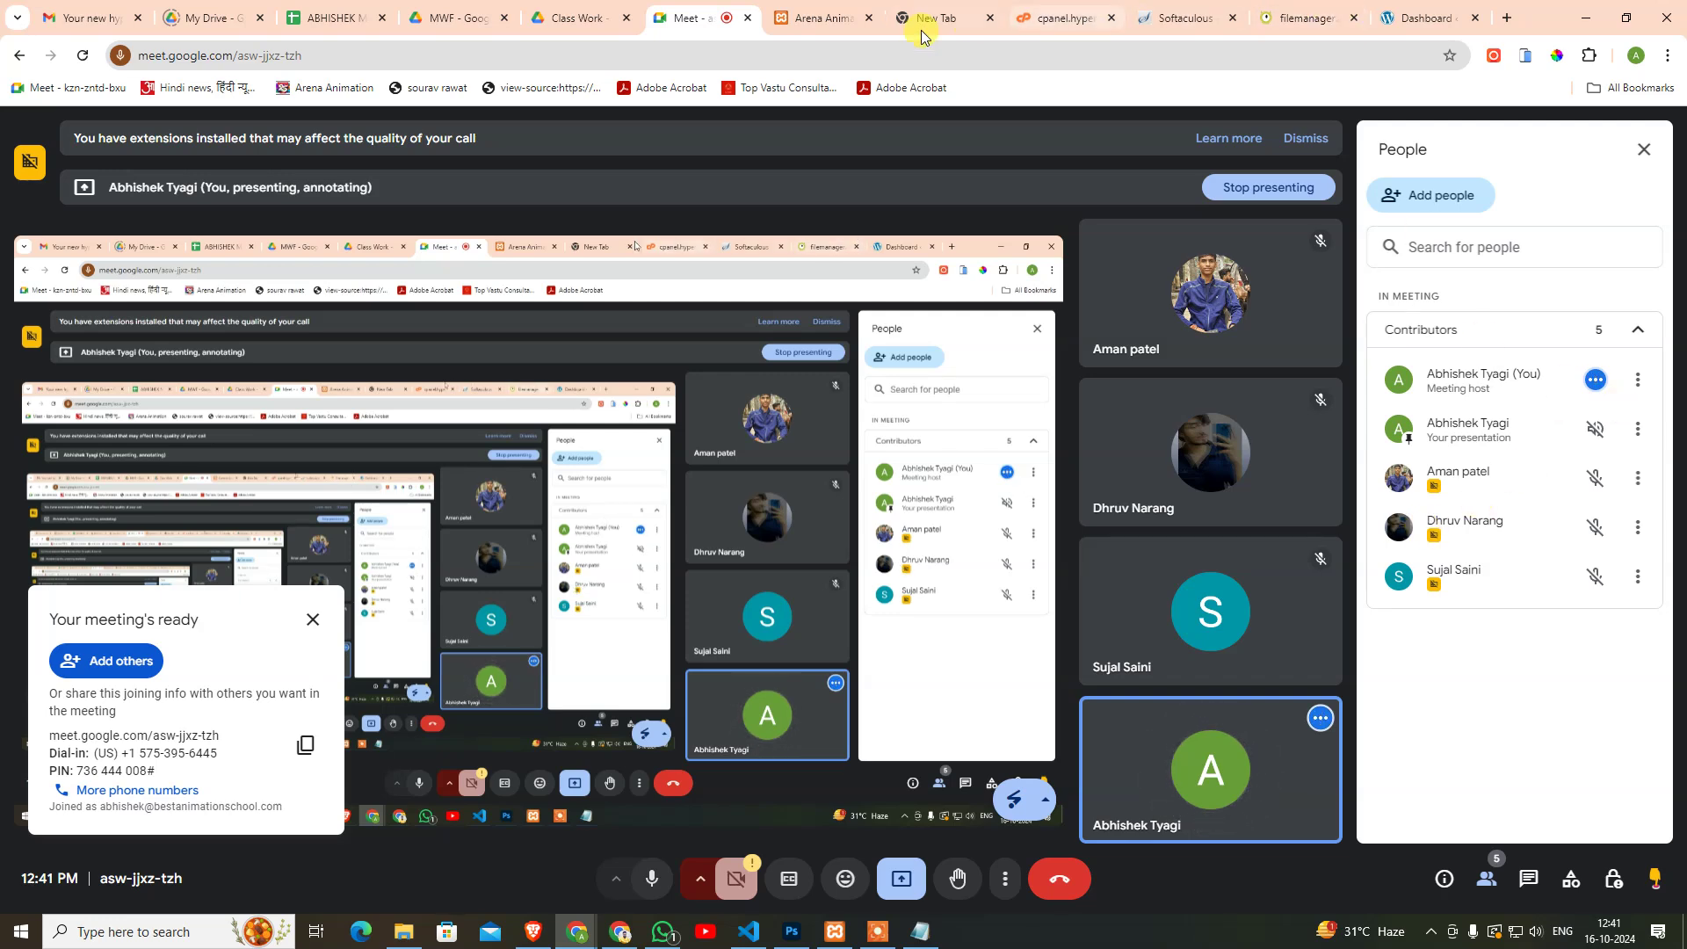
click(800, 16)
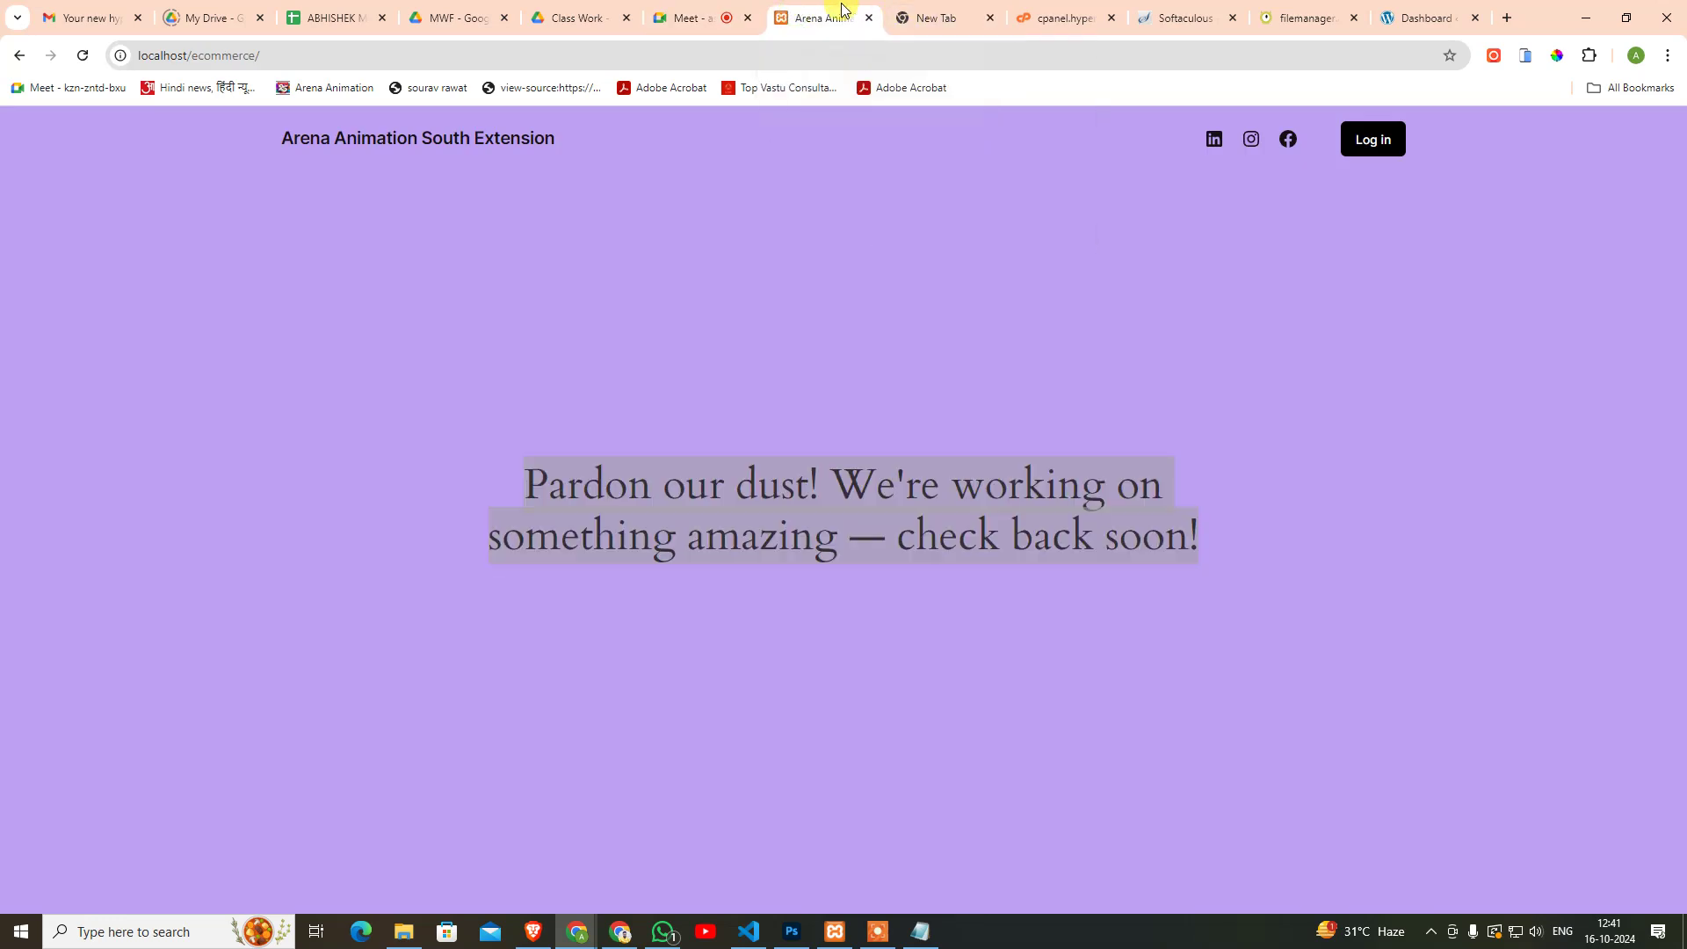
click(869, 18)
click(870, 18)
click(944, 16)
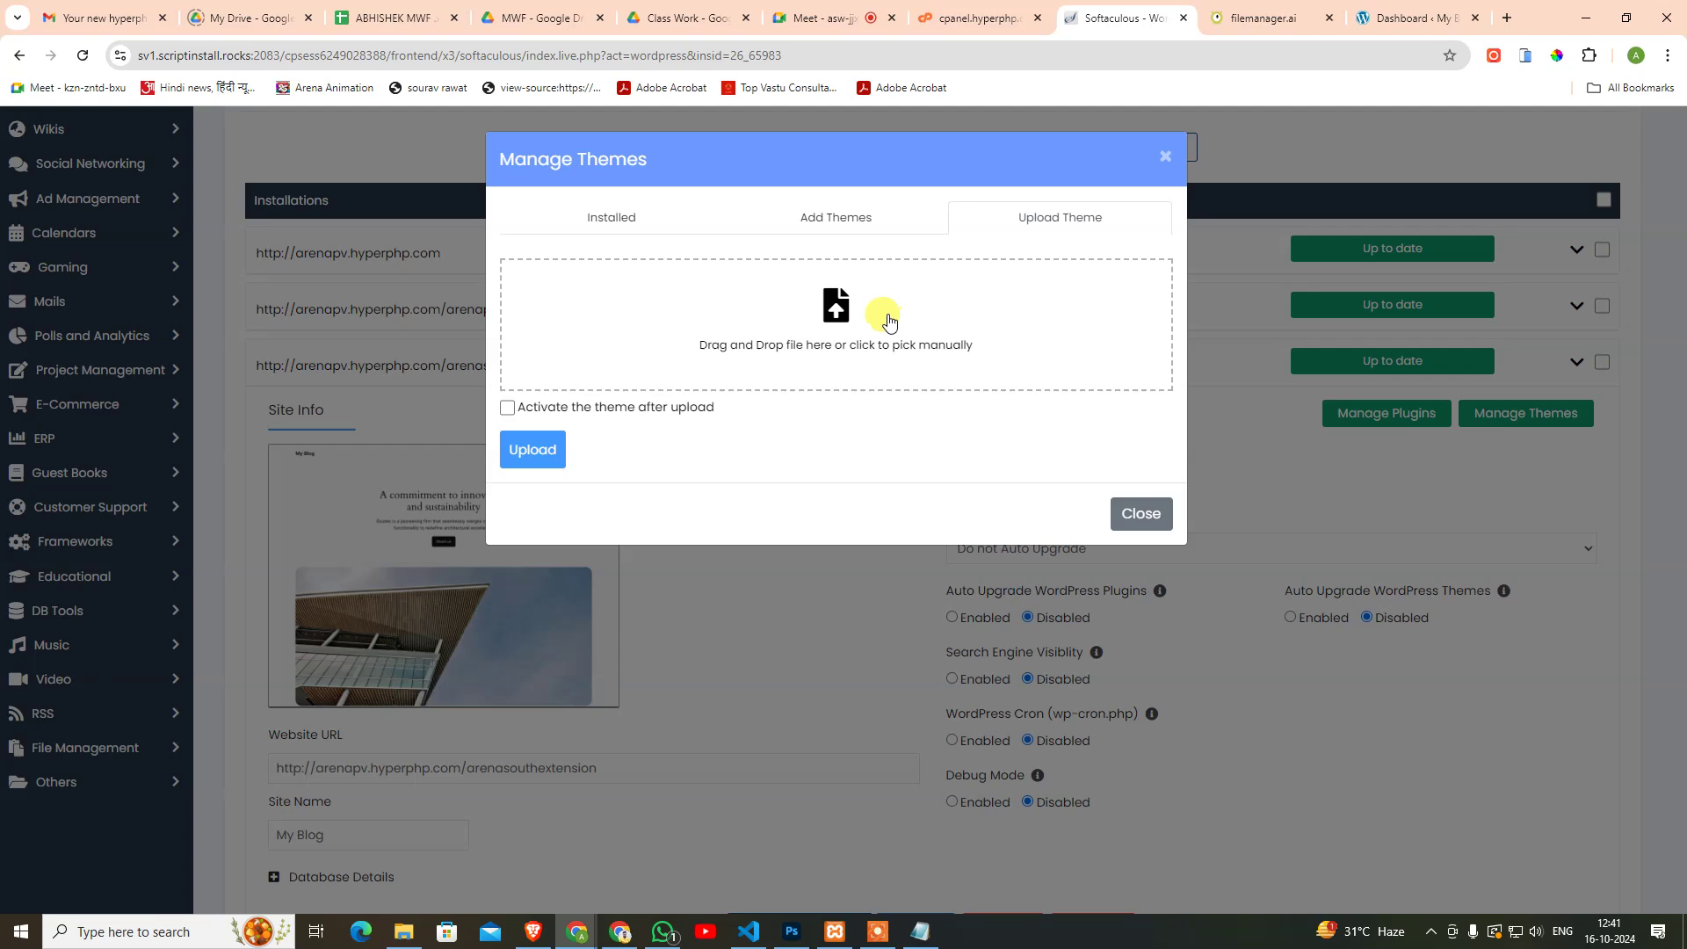
- Upload and install the Divi (2) (1).zip theme package from the Downloads folder
click(836, 307)
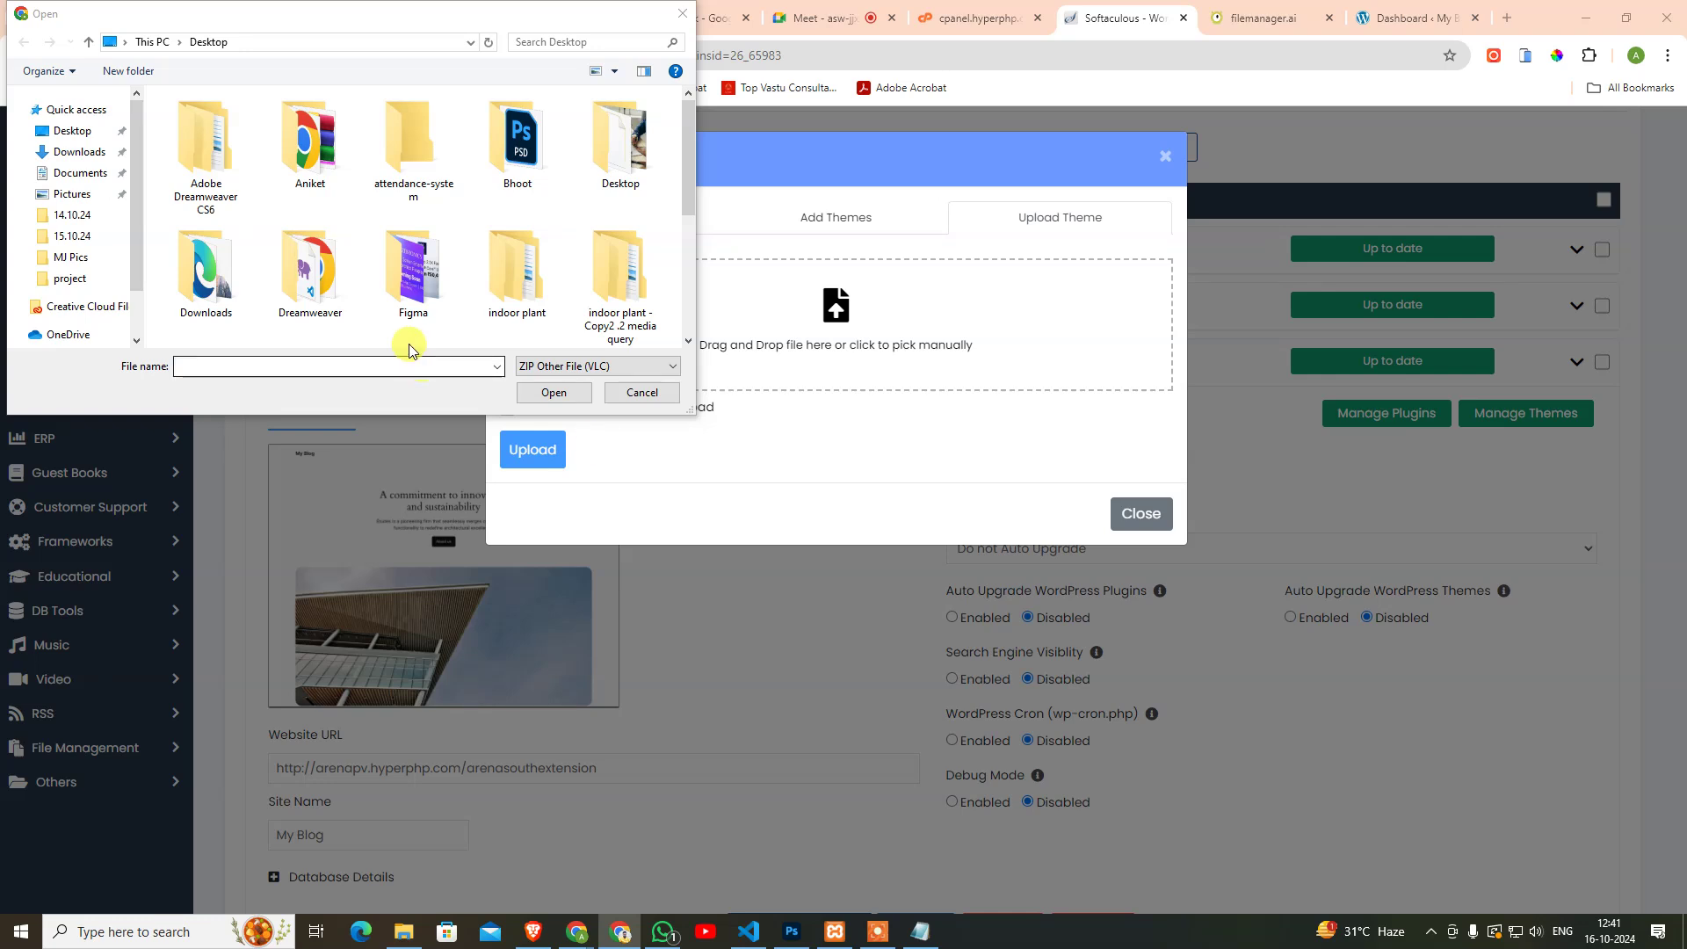
click(79, 152)
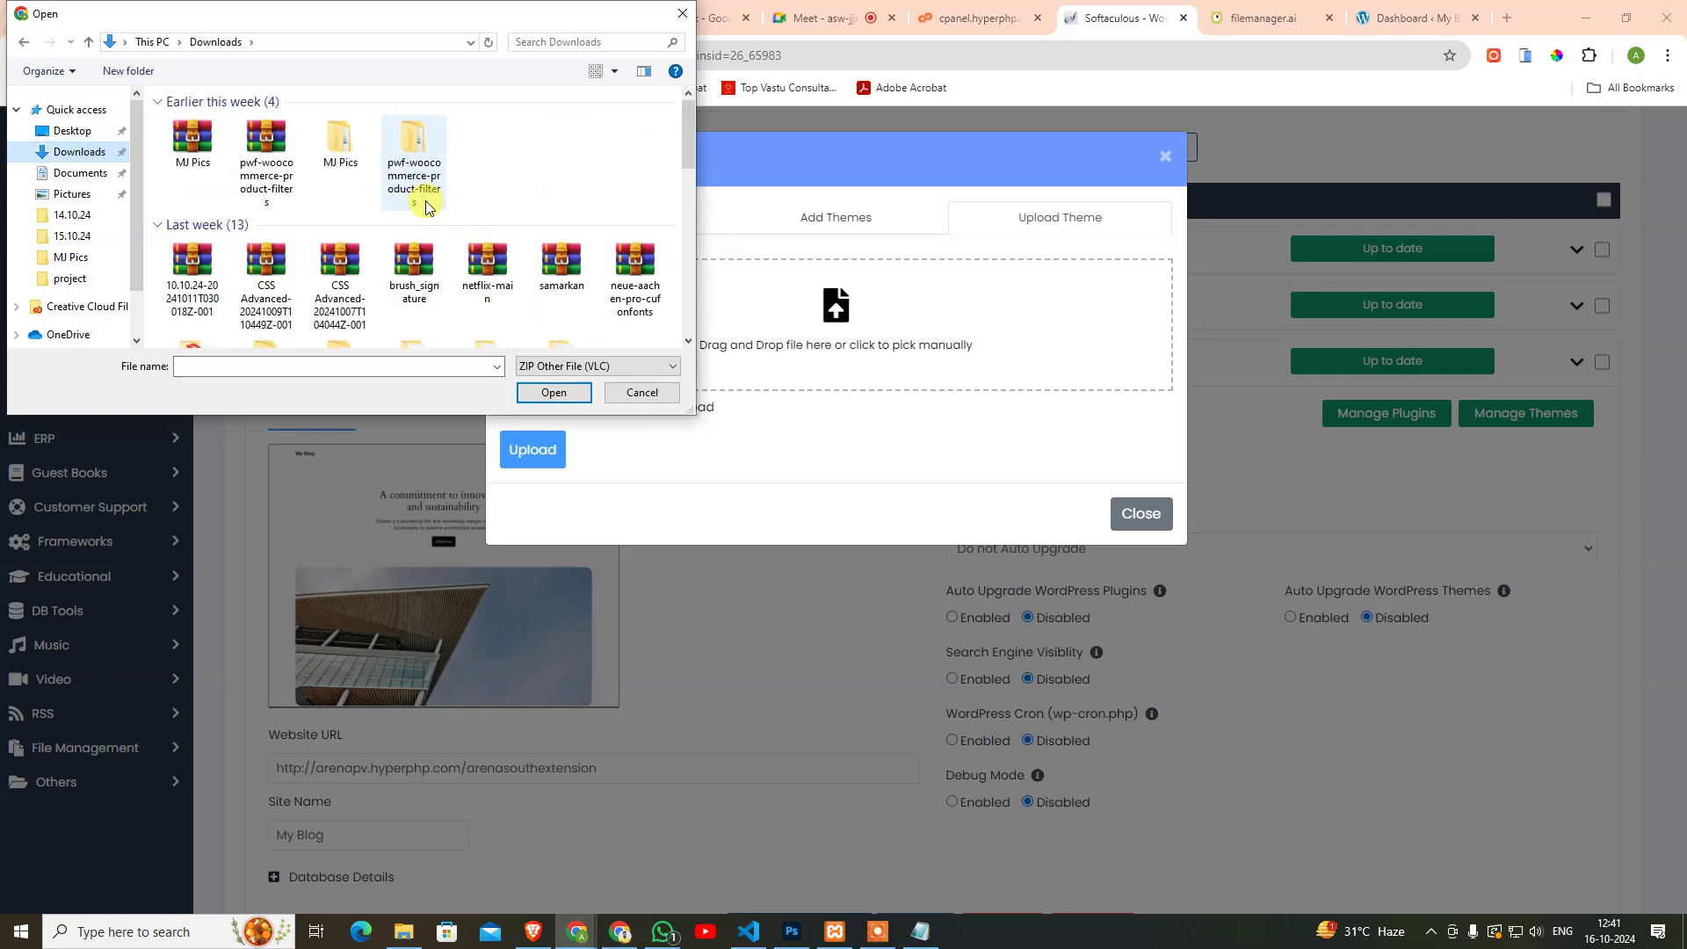
scroll(439, 202, down, 3)
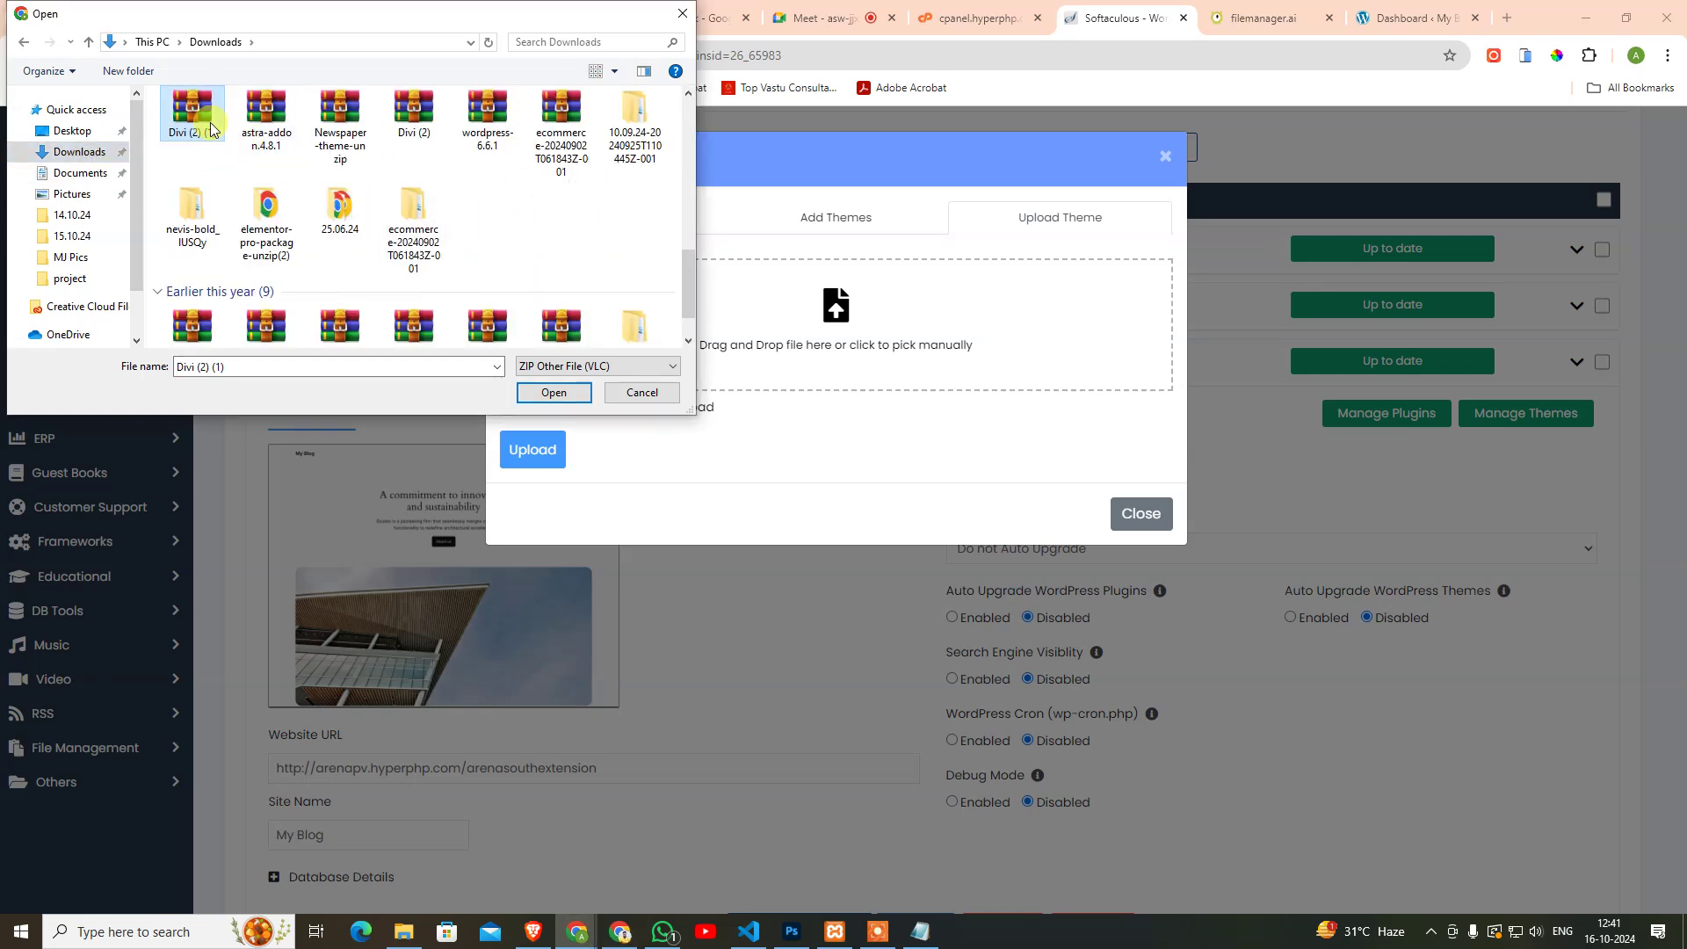
double_click(209, 123)
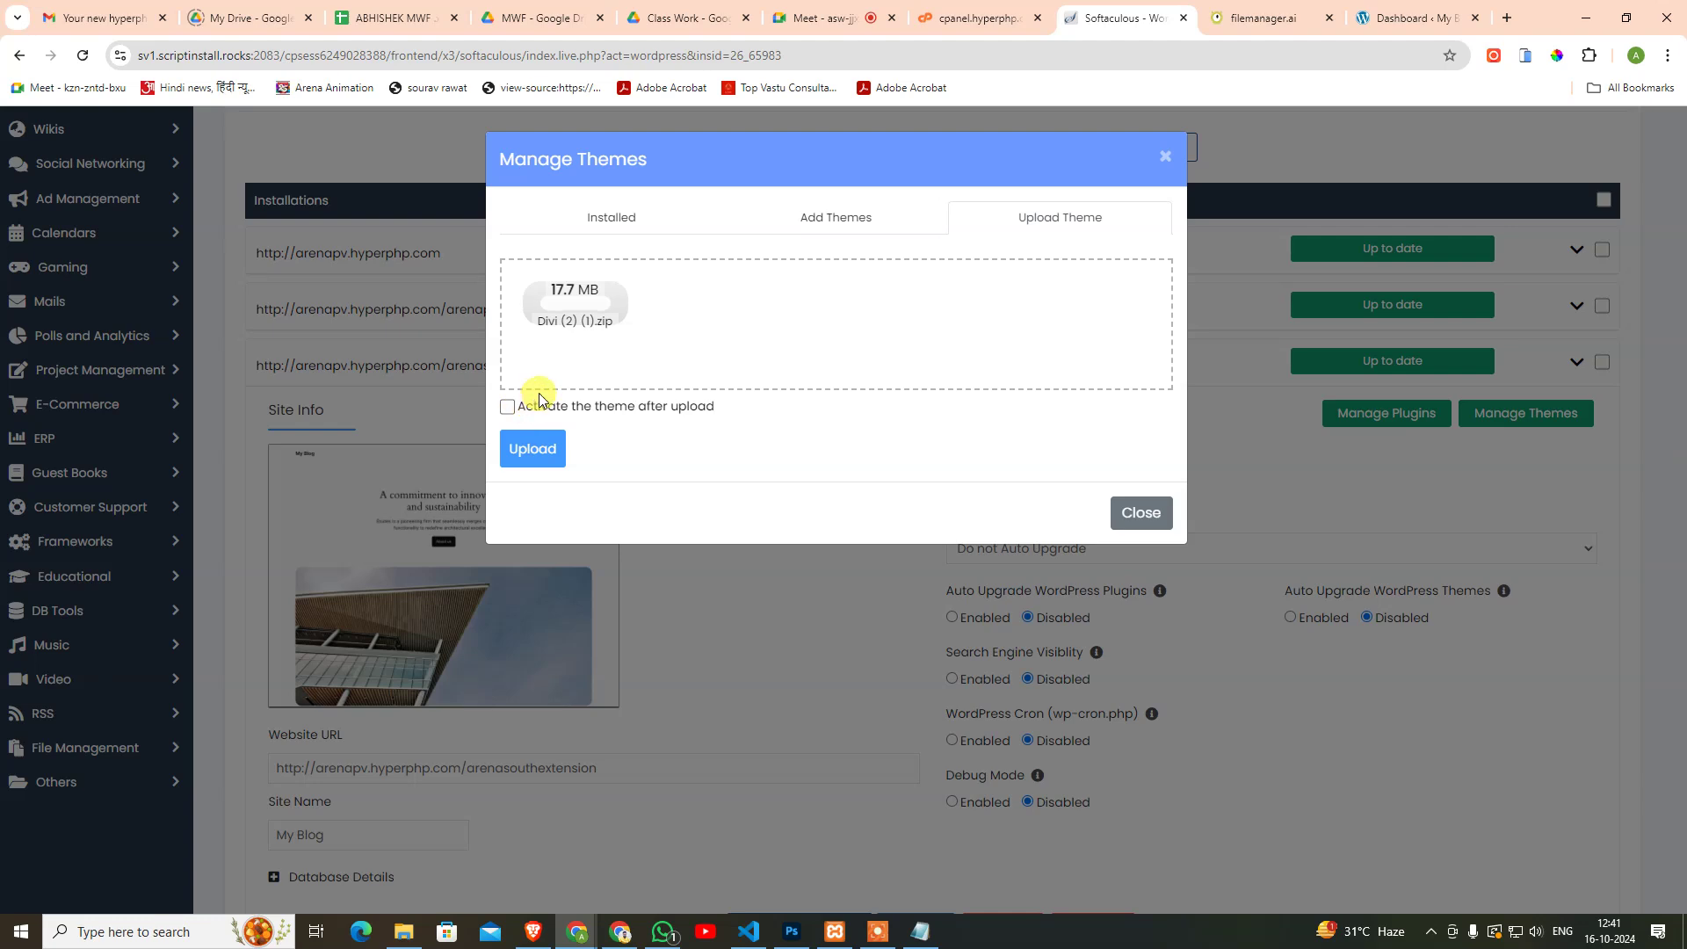
click(532, 446)
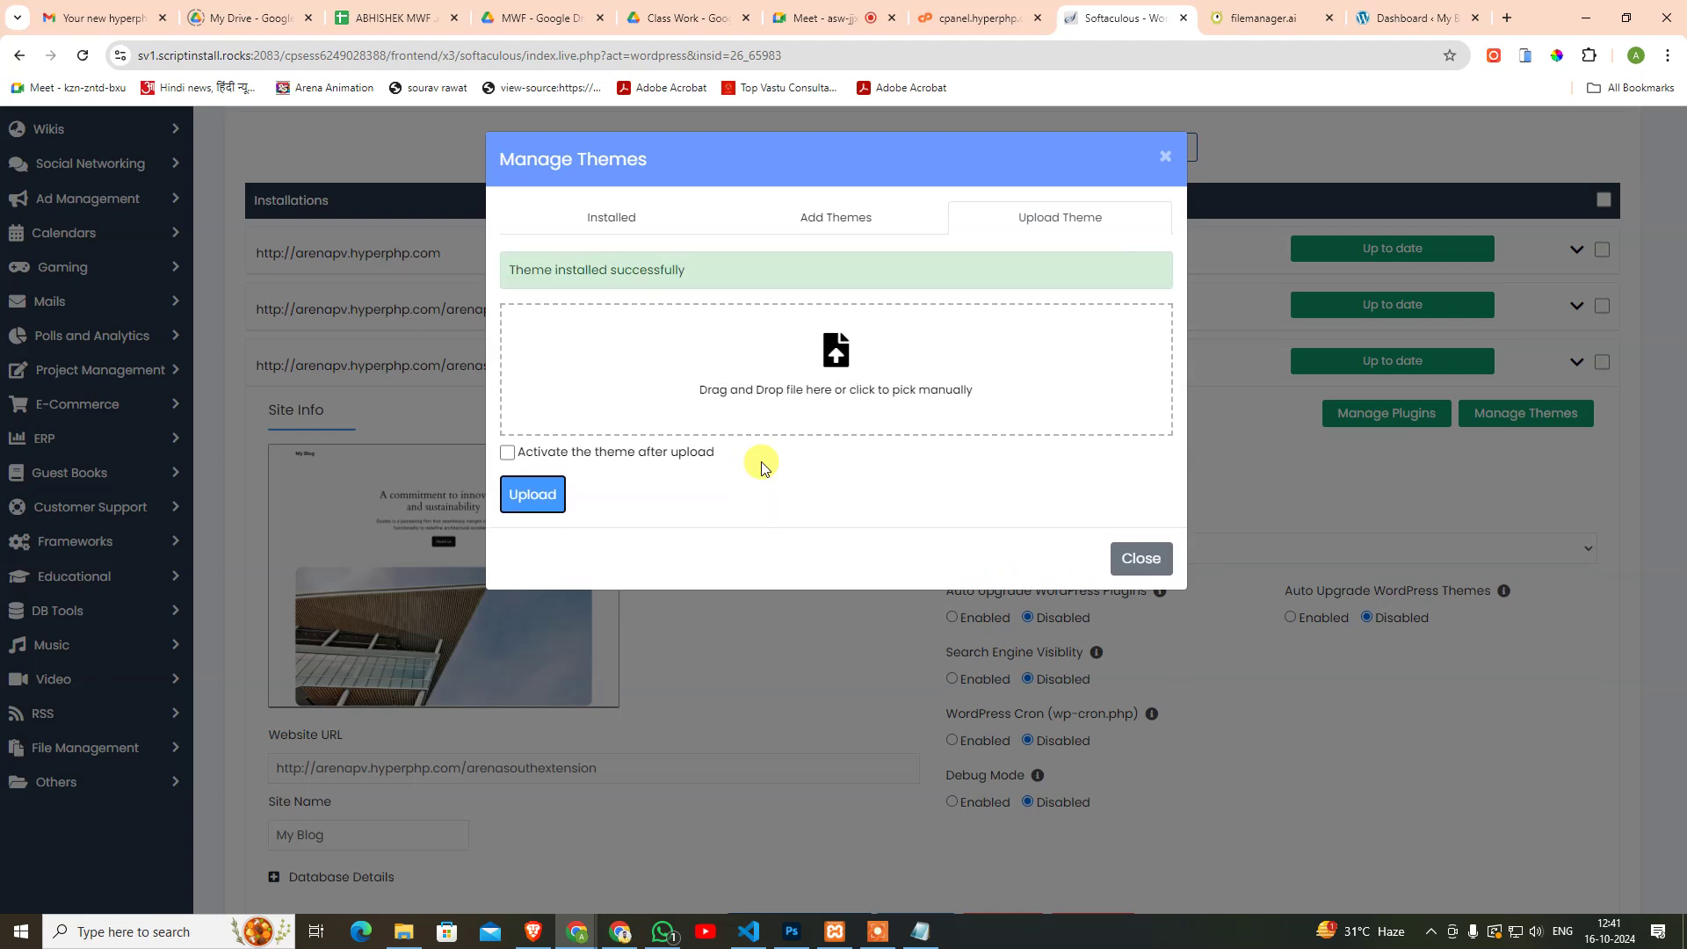
- Review the Installed themes list, keeping it at 10 entries per page
click(856, 224)
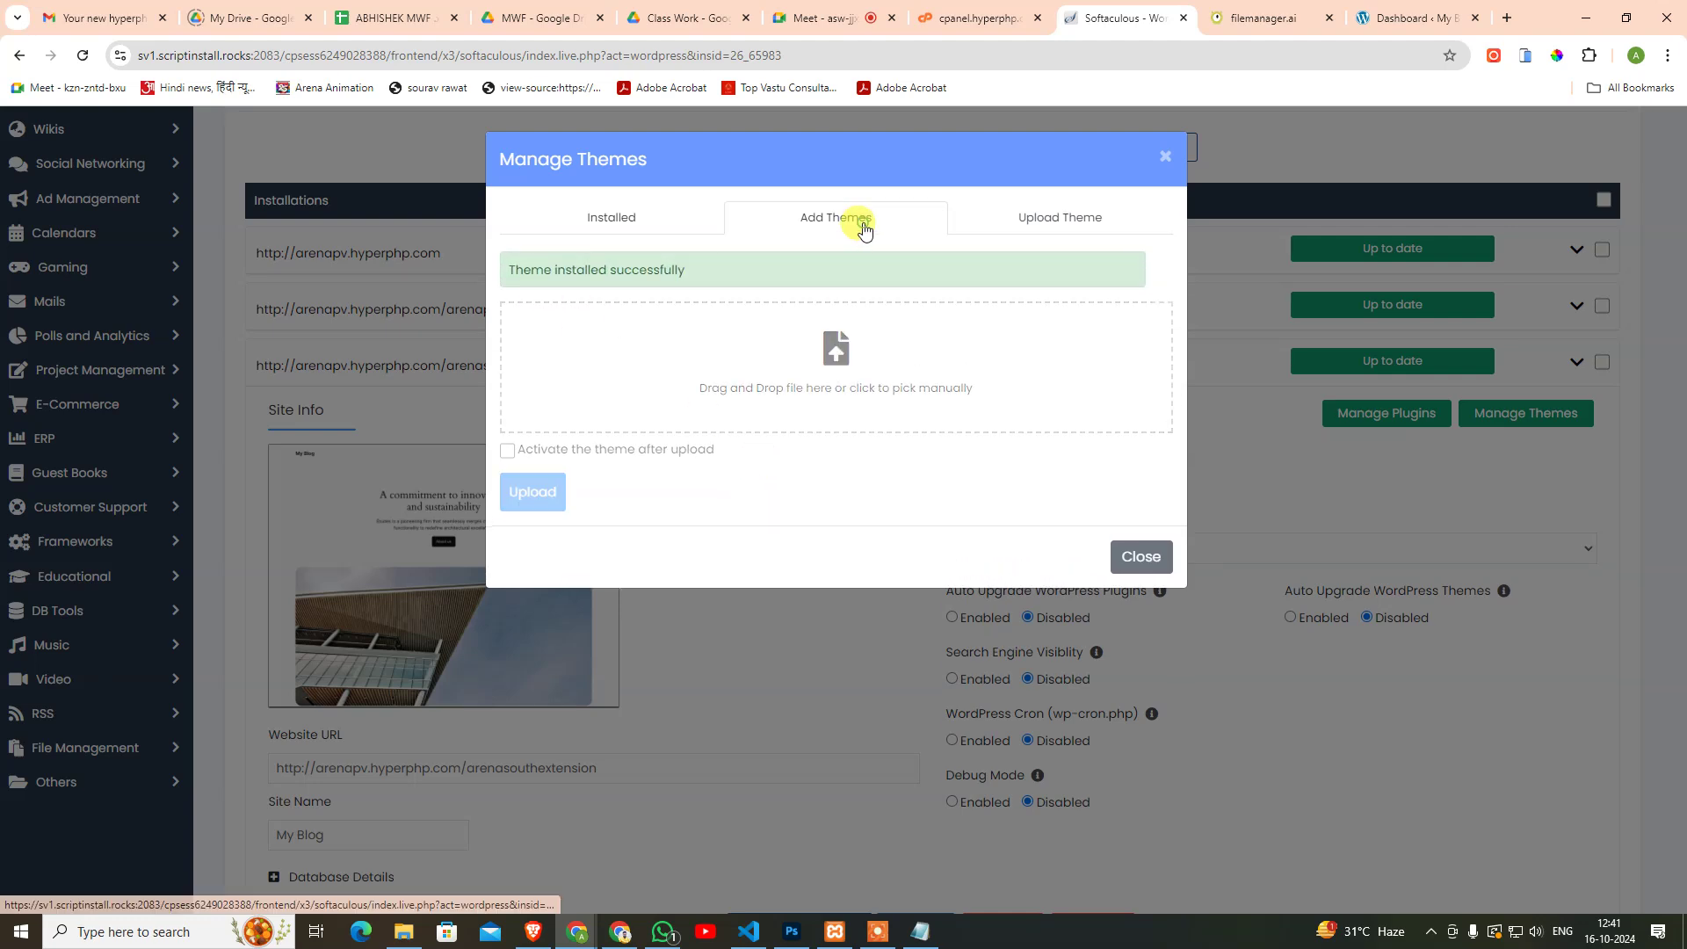
click(651, 230)
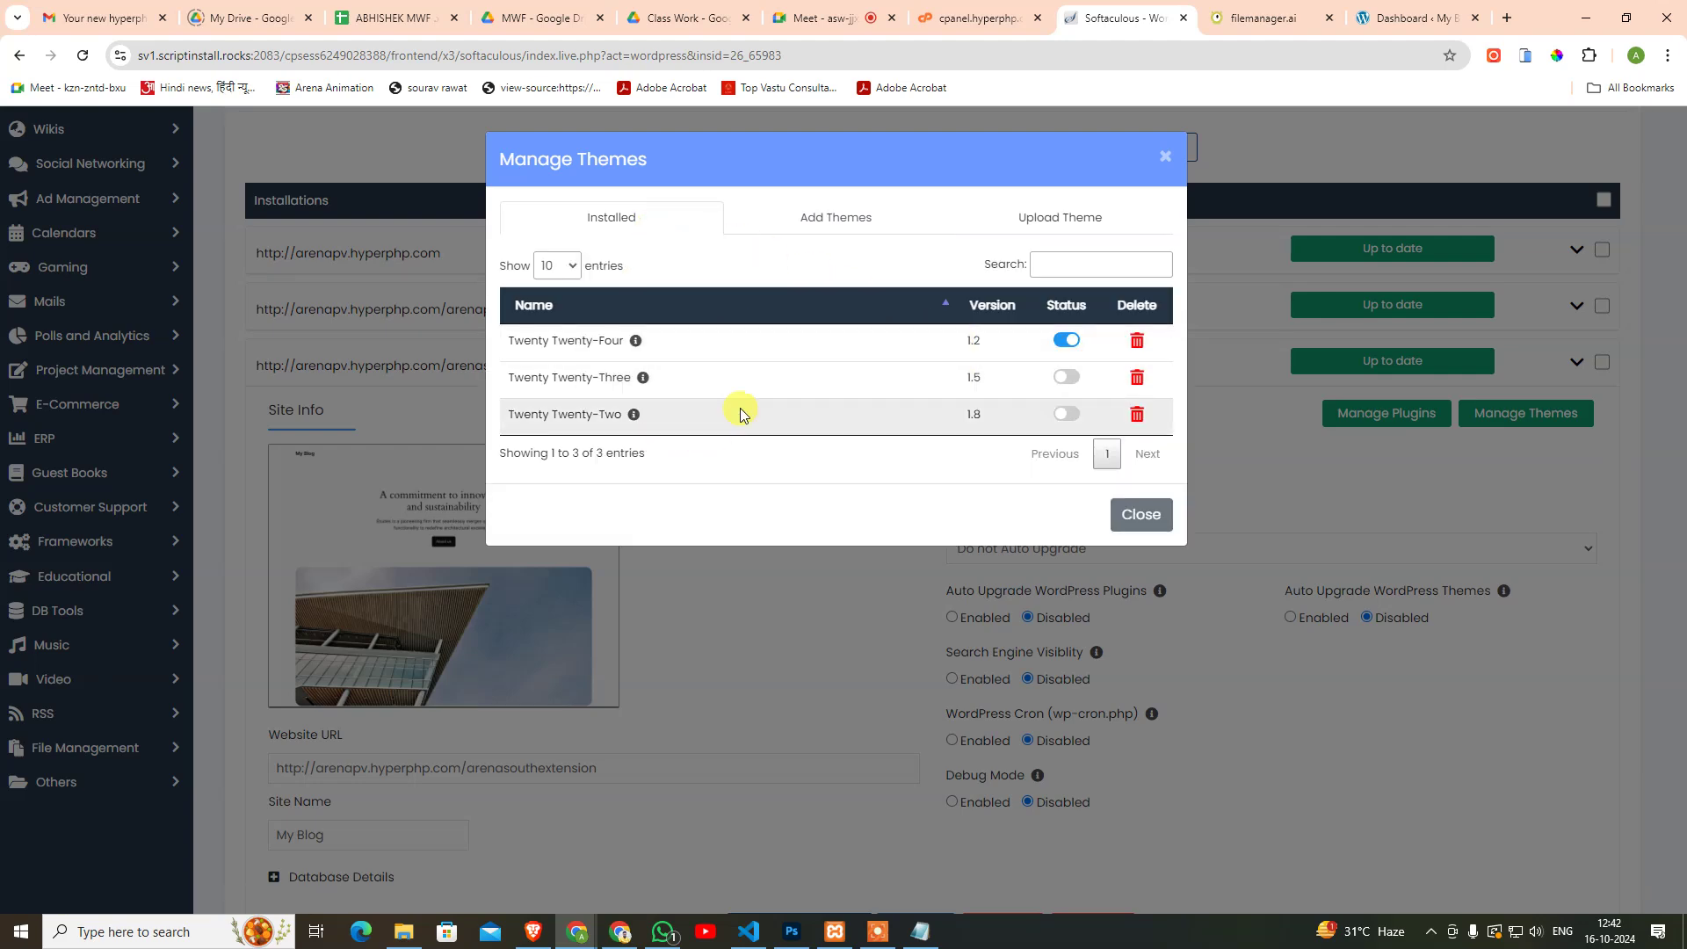
click(1147, 453)
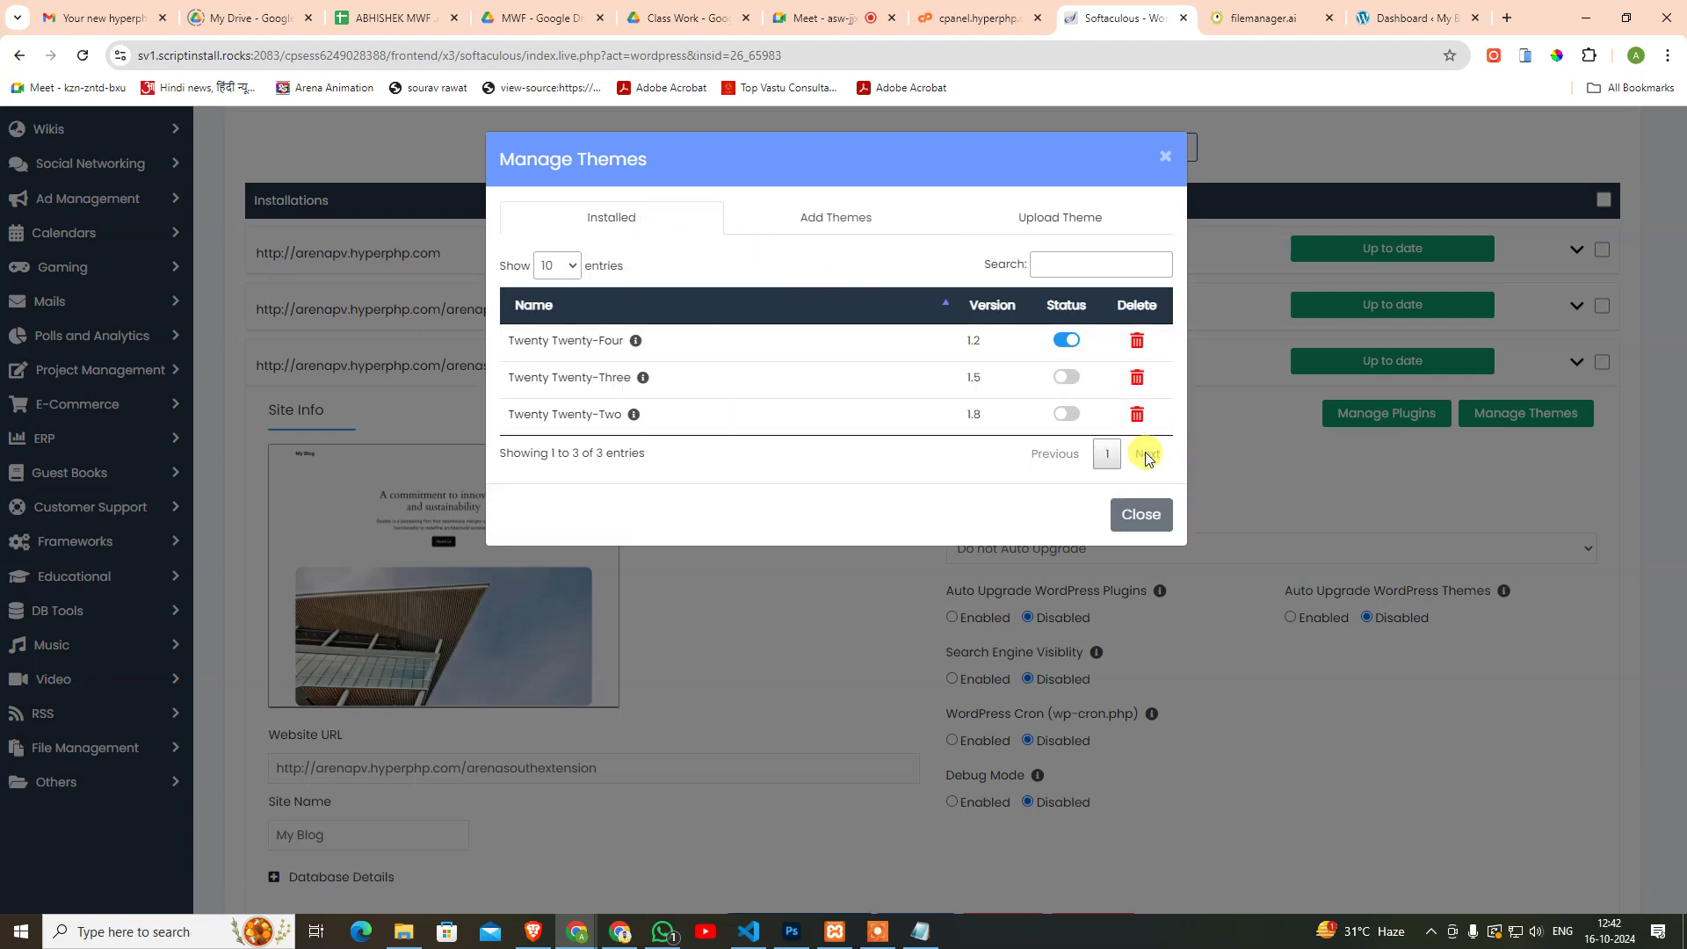
click(549, 264)
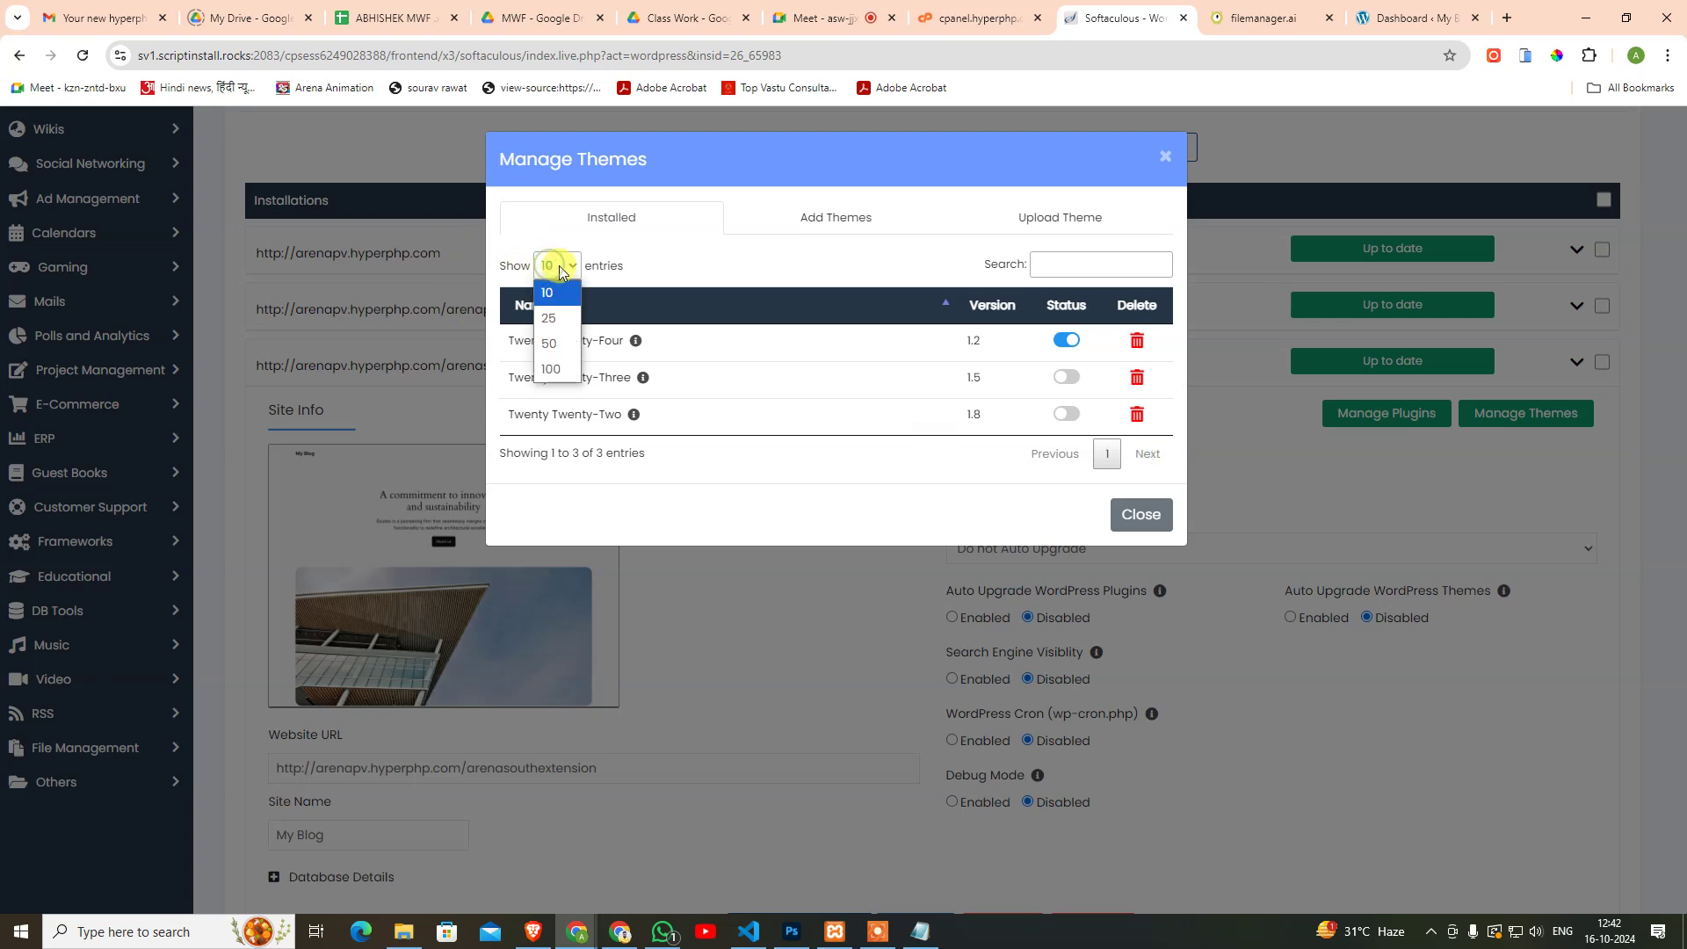
click(836, 219)
- Recheck the three installed themes (Twenty Twenty-Four active) and the plugins, then close the theme manager
click(1064, 218)
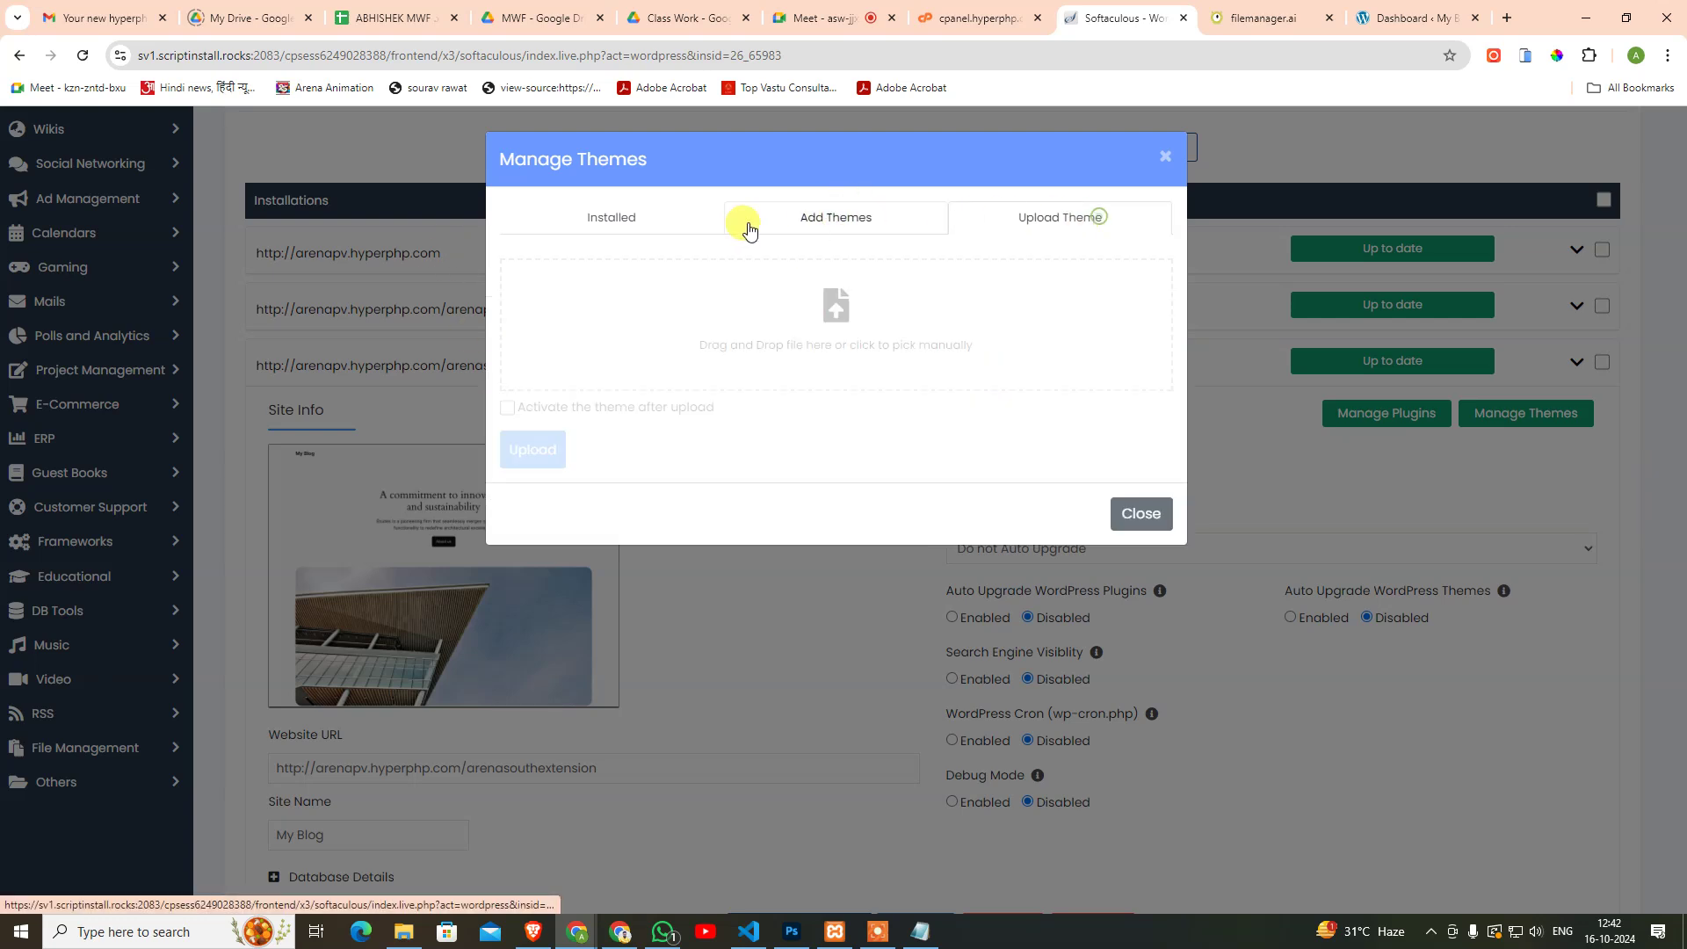
click(592, 224)
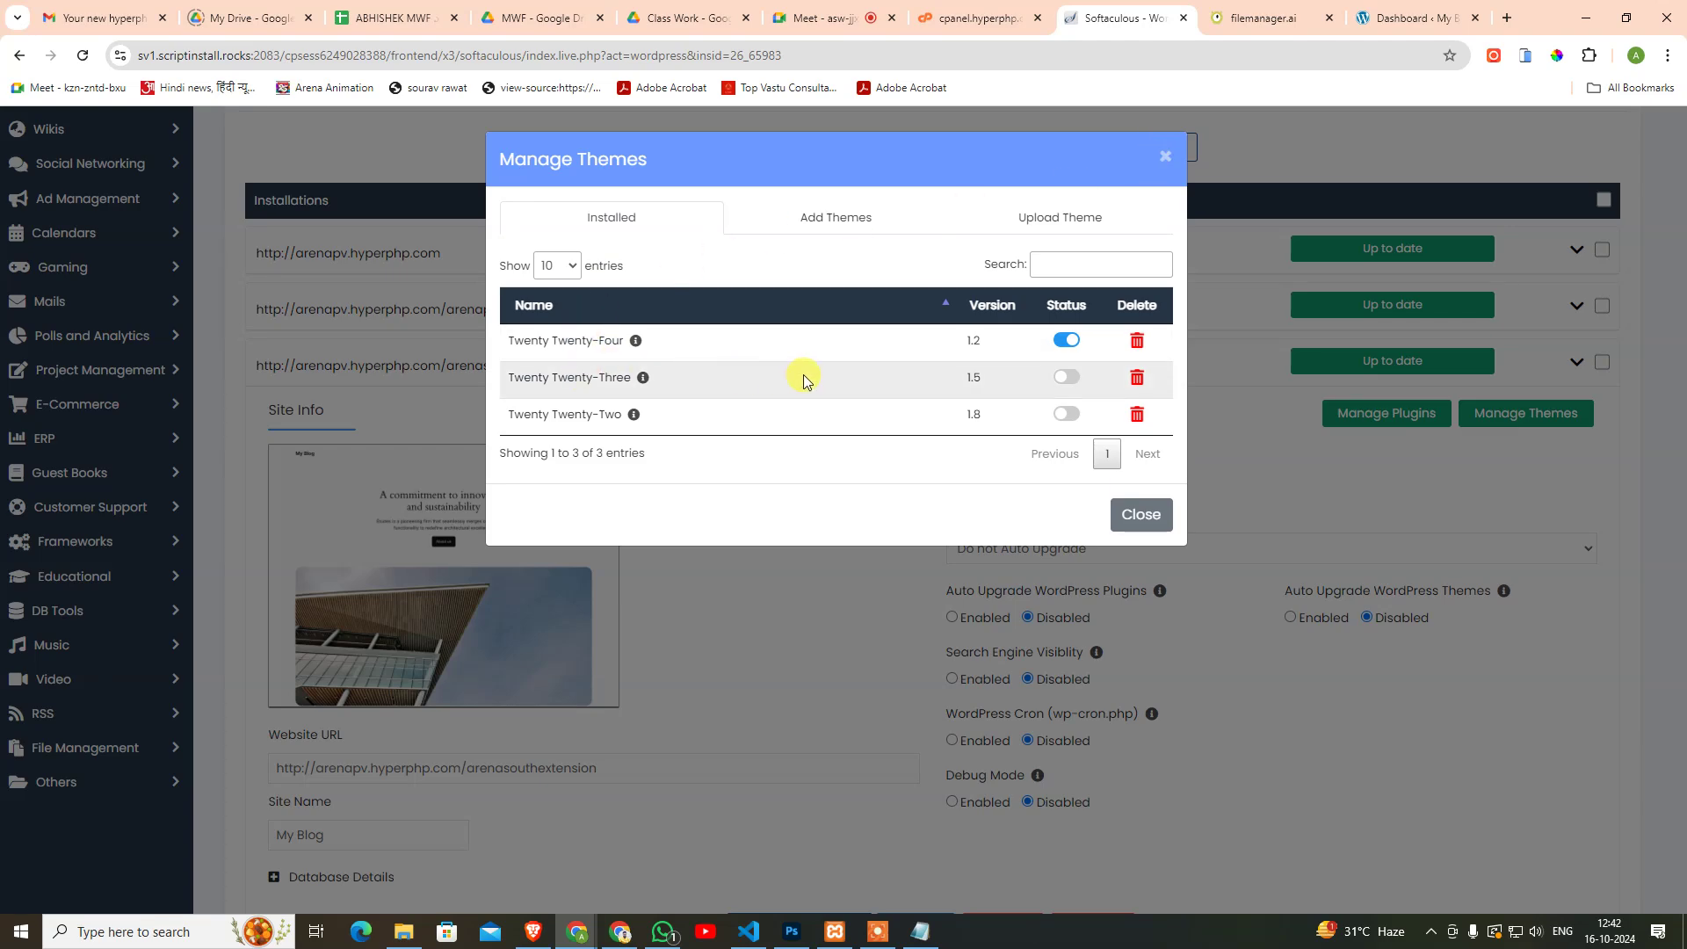
click(1134, 521)
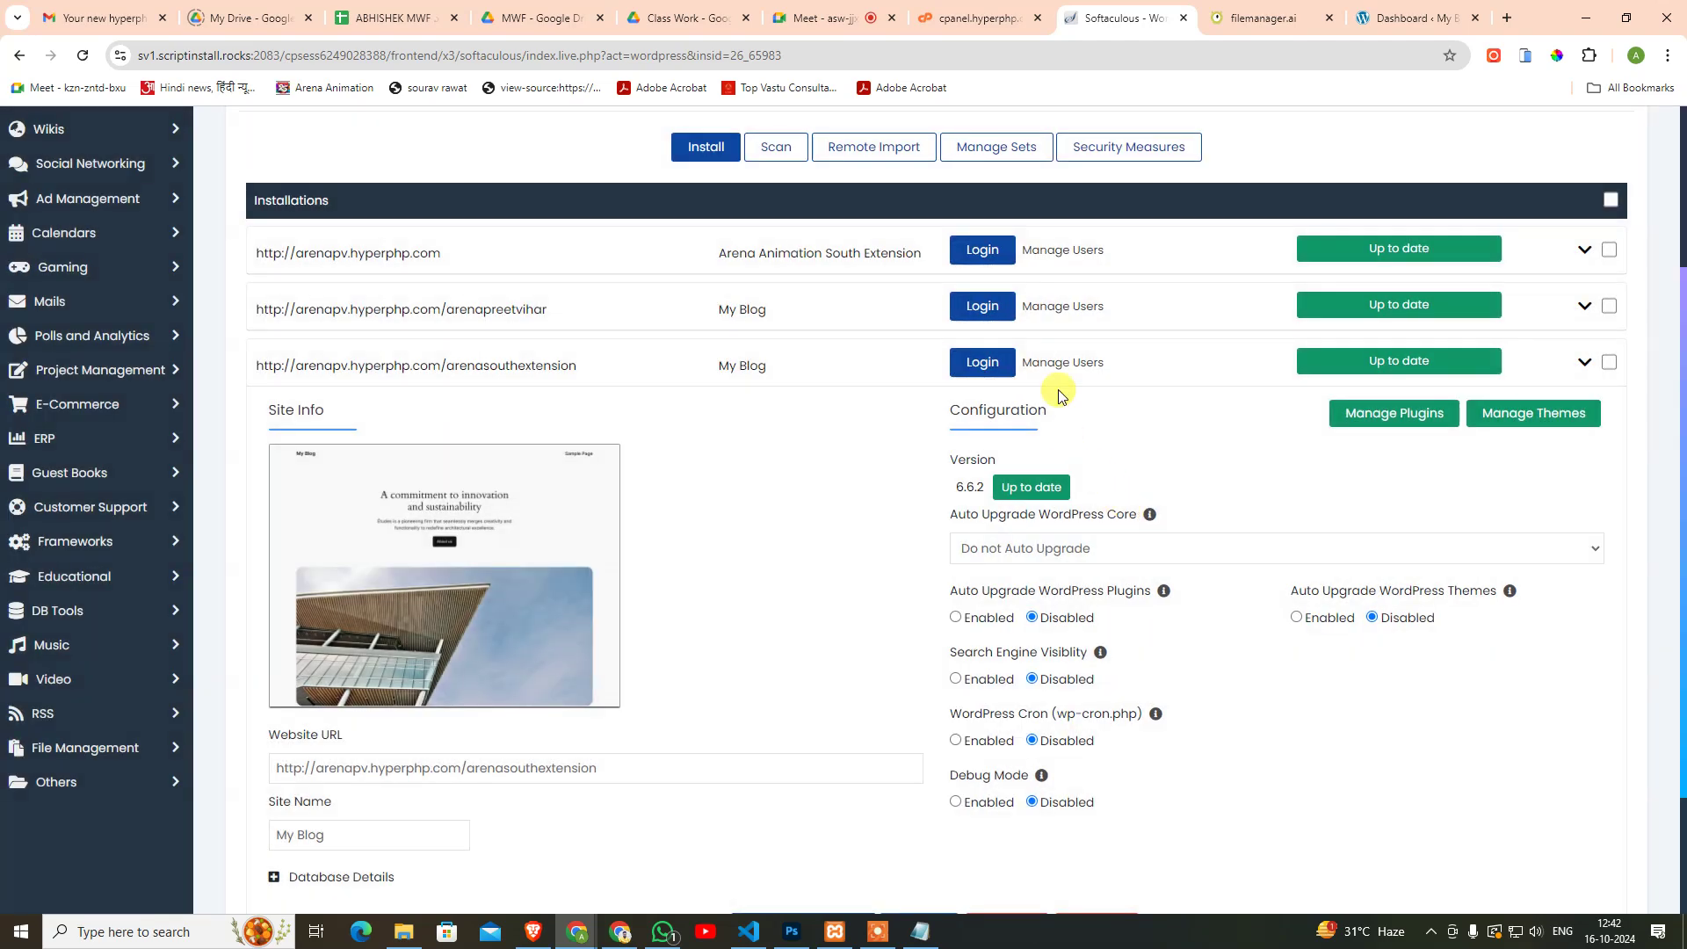
click(1411, 420)
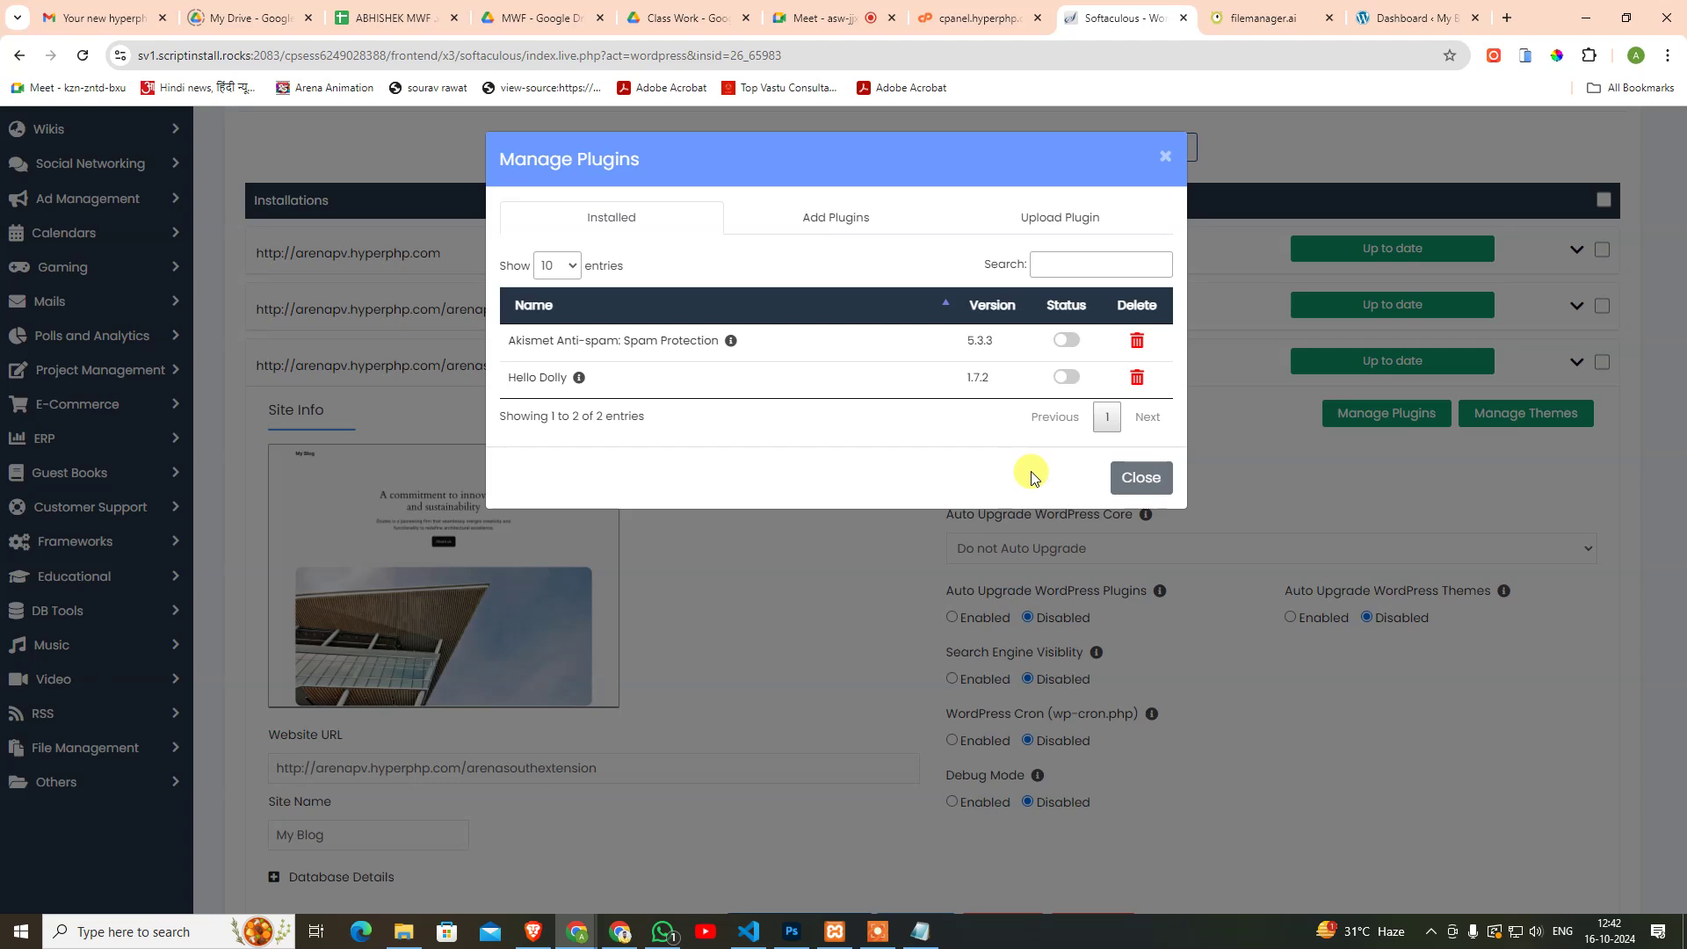
click(1140, 477)
click(1531, 413)
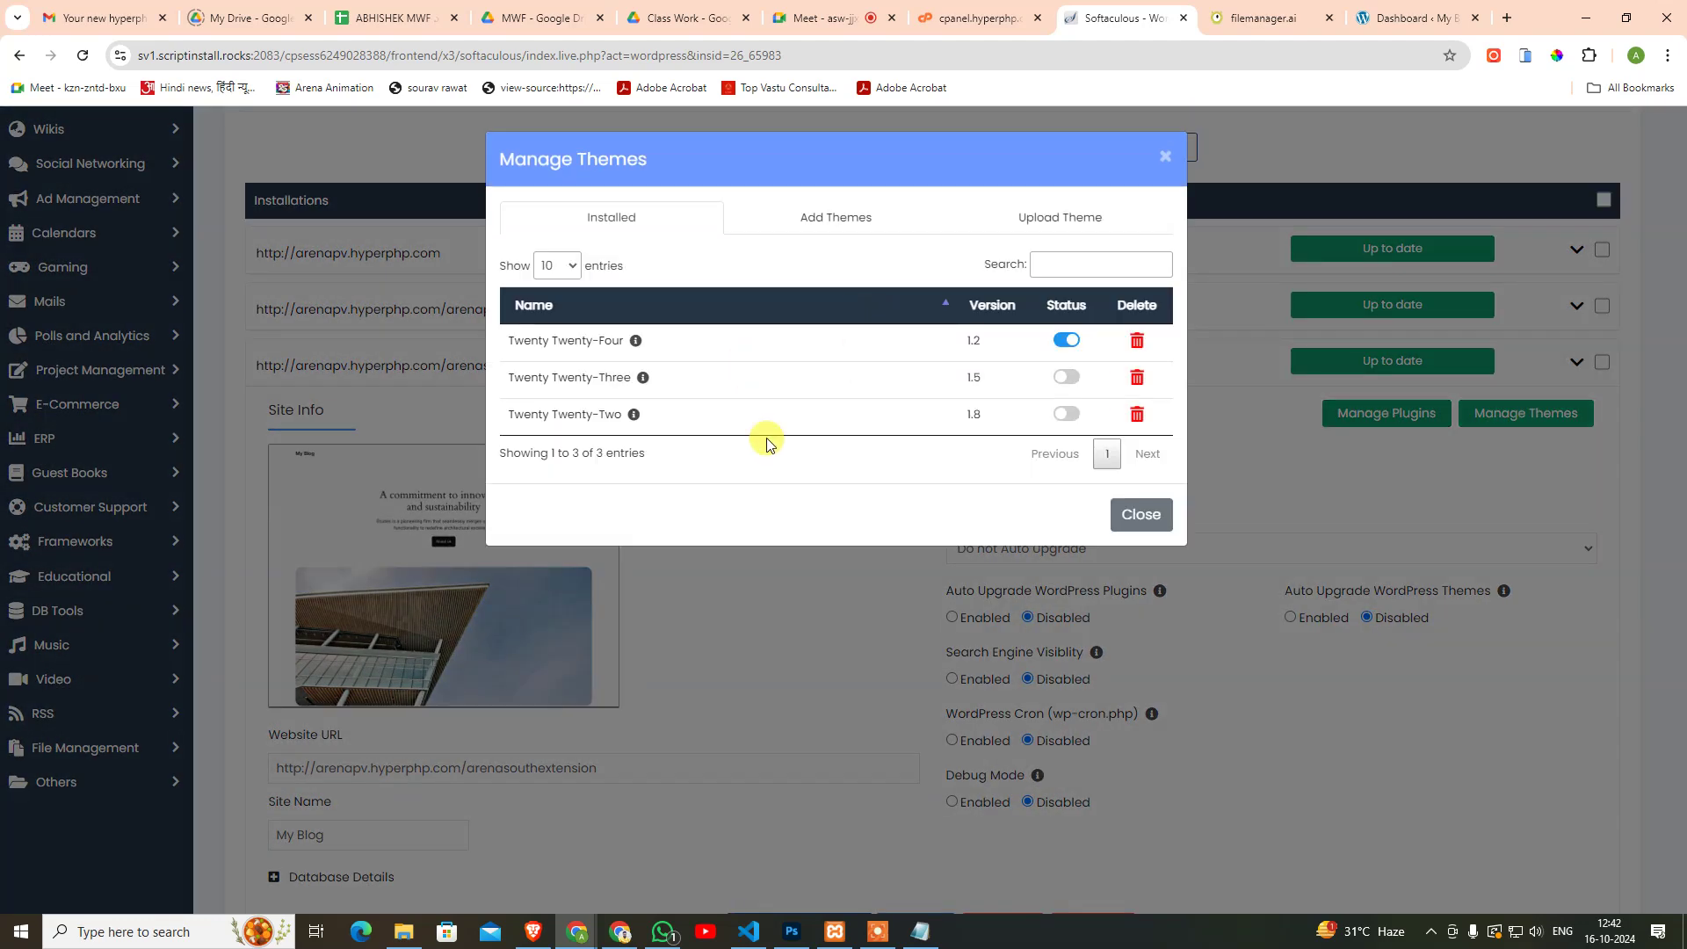
click(1164, 157)
- Browse the wp-content/themes folder in Monsta FTP, then return to the installation details
click(1239, 17)
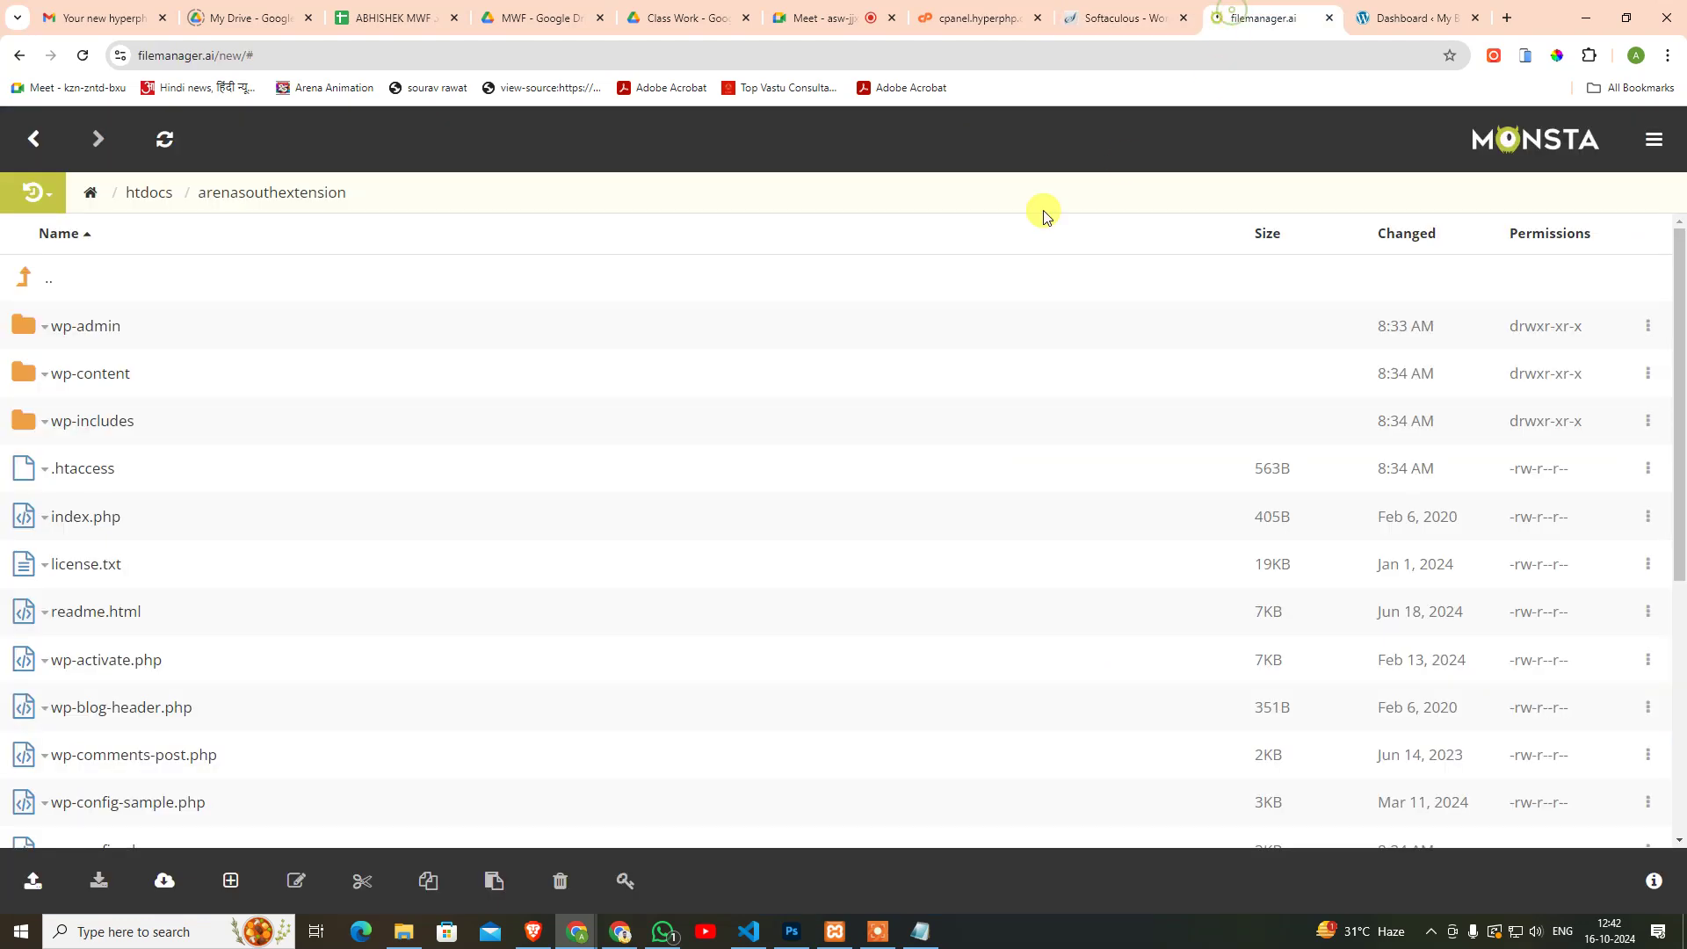
click(83, 380)
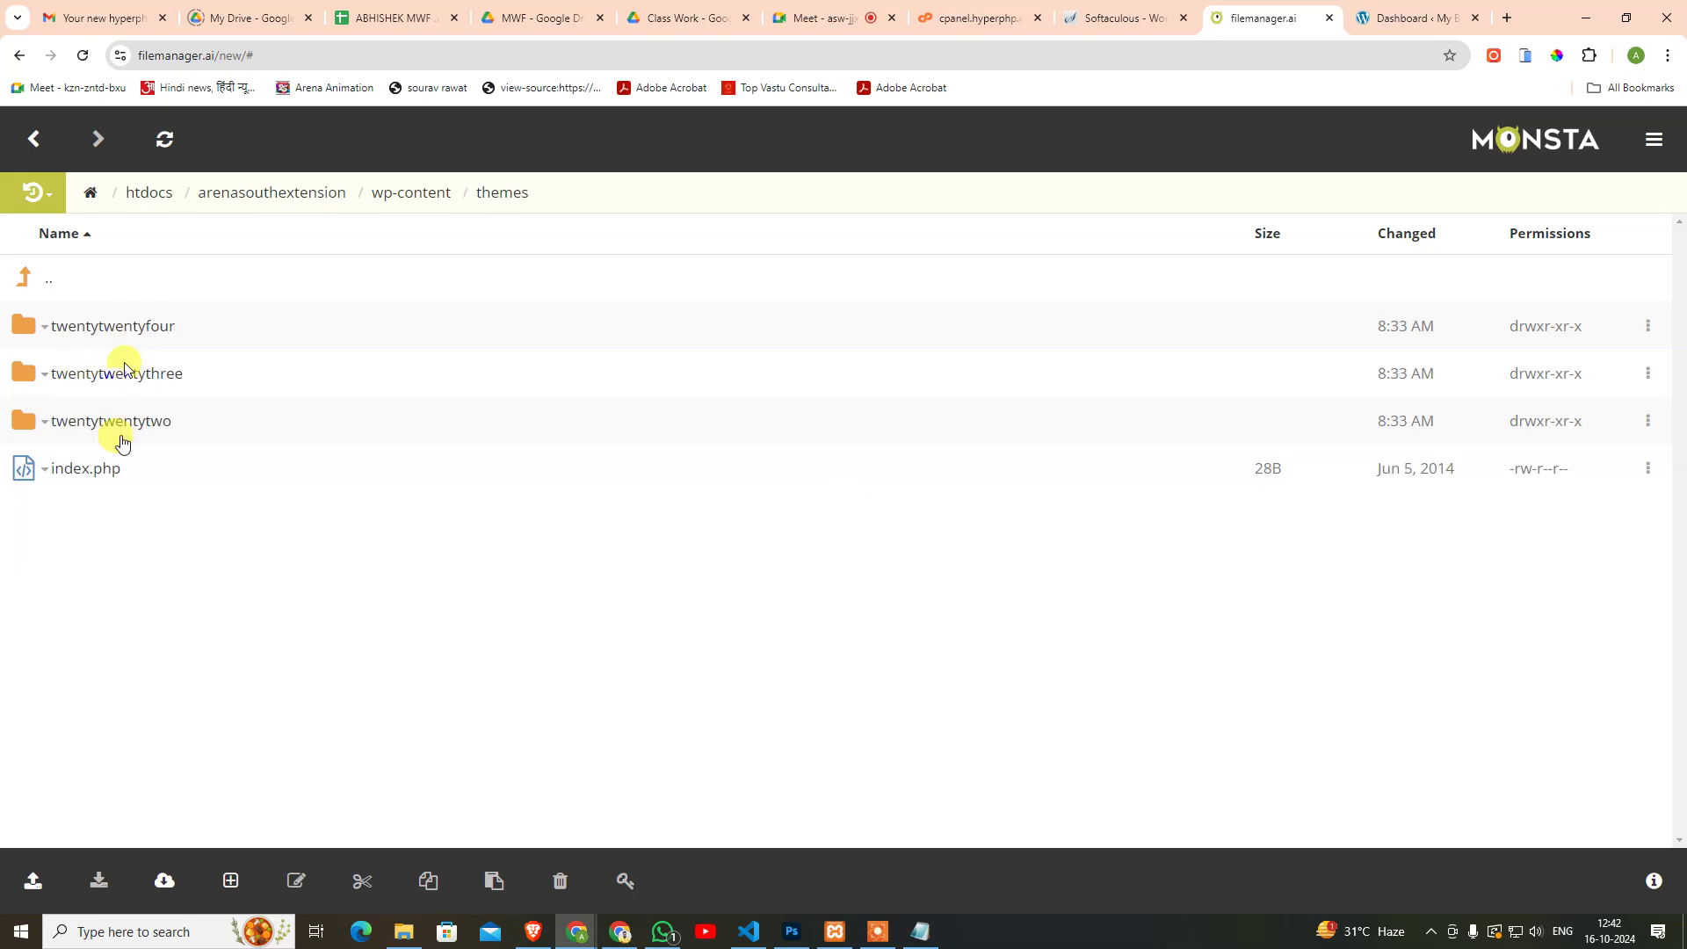
click(1112, 14)
click(1265, 16)
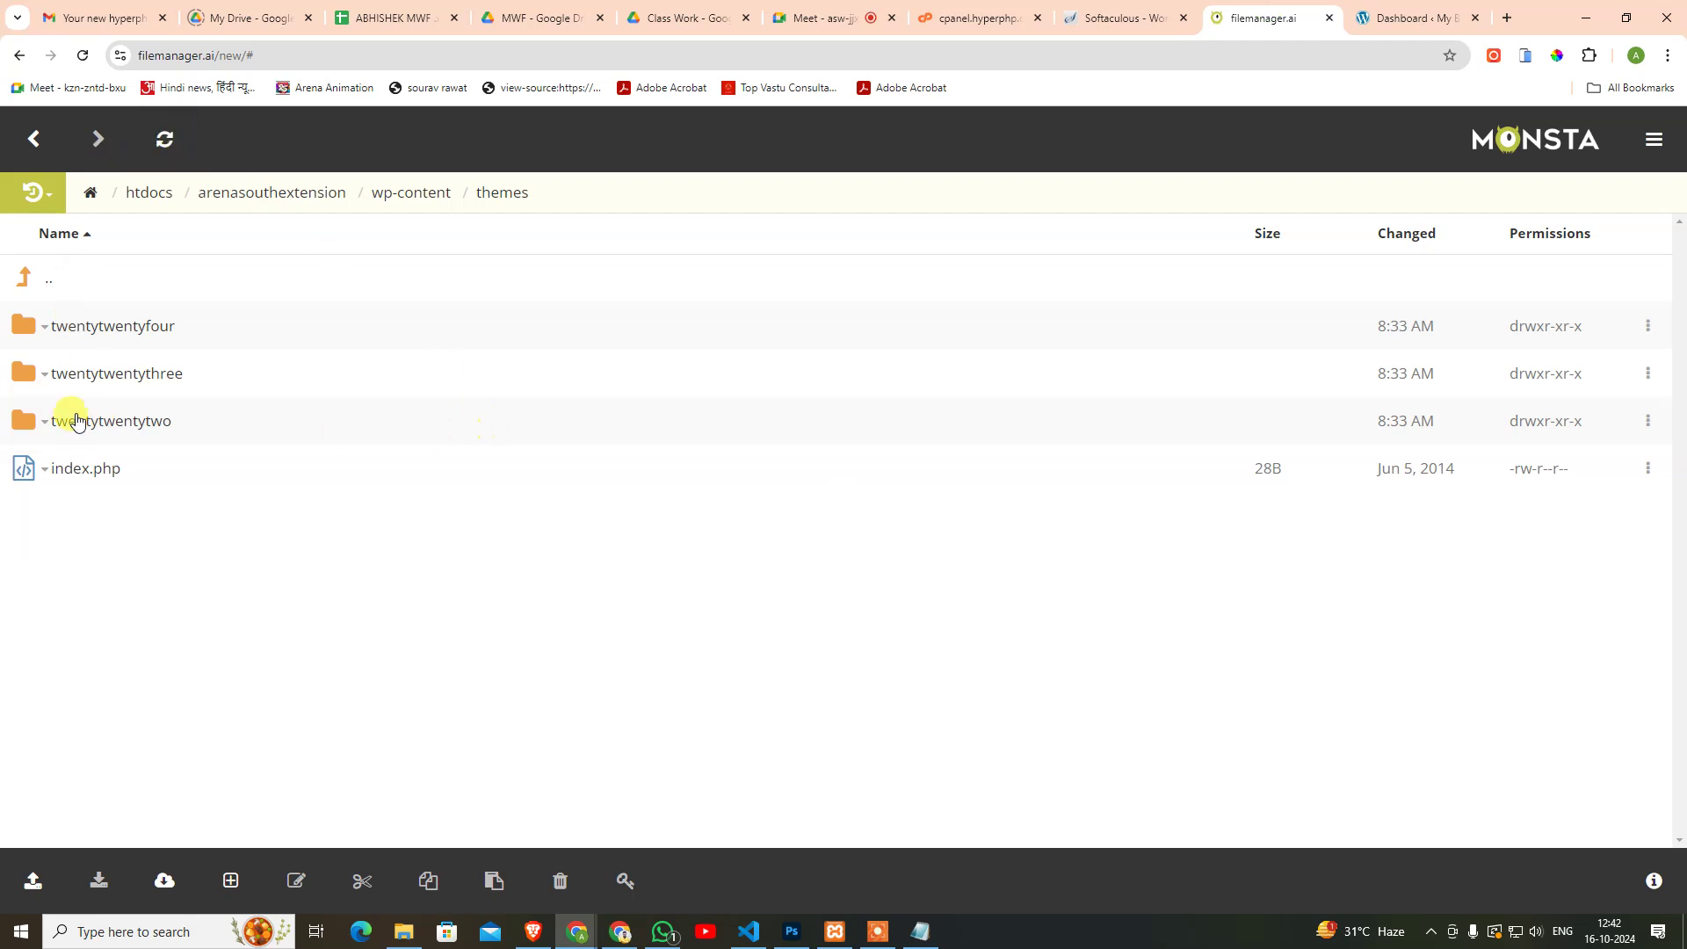
click(1138, 14)
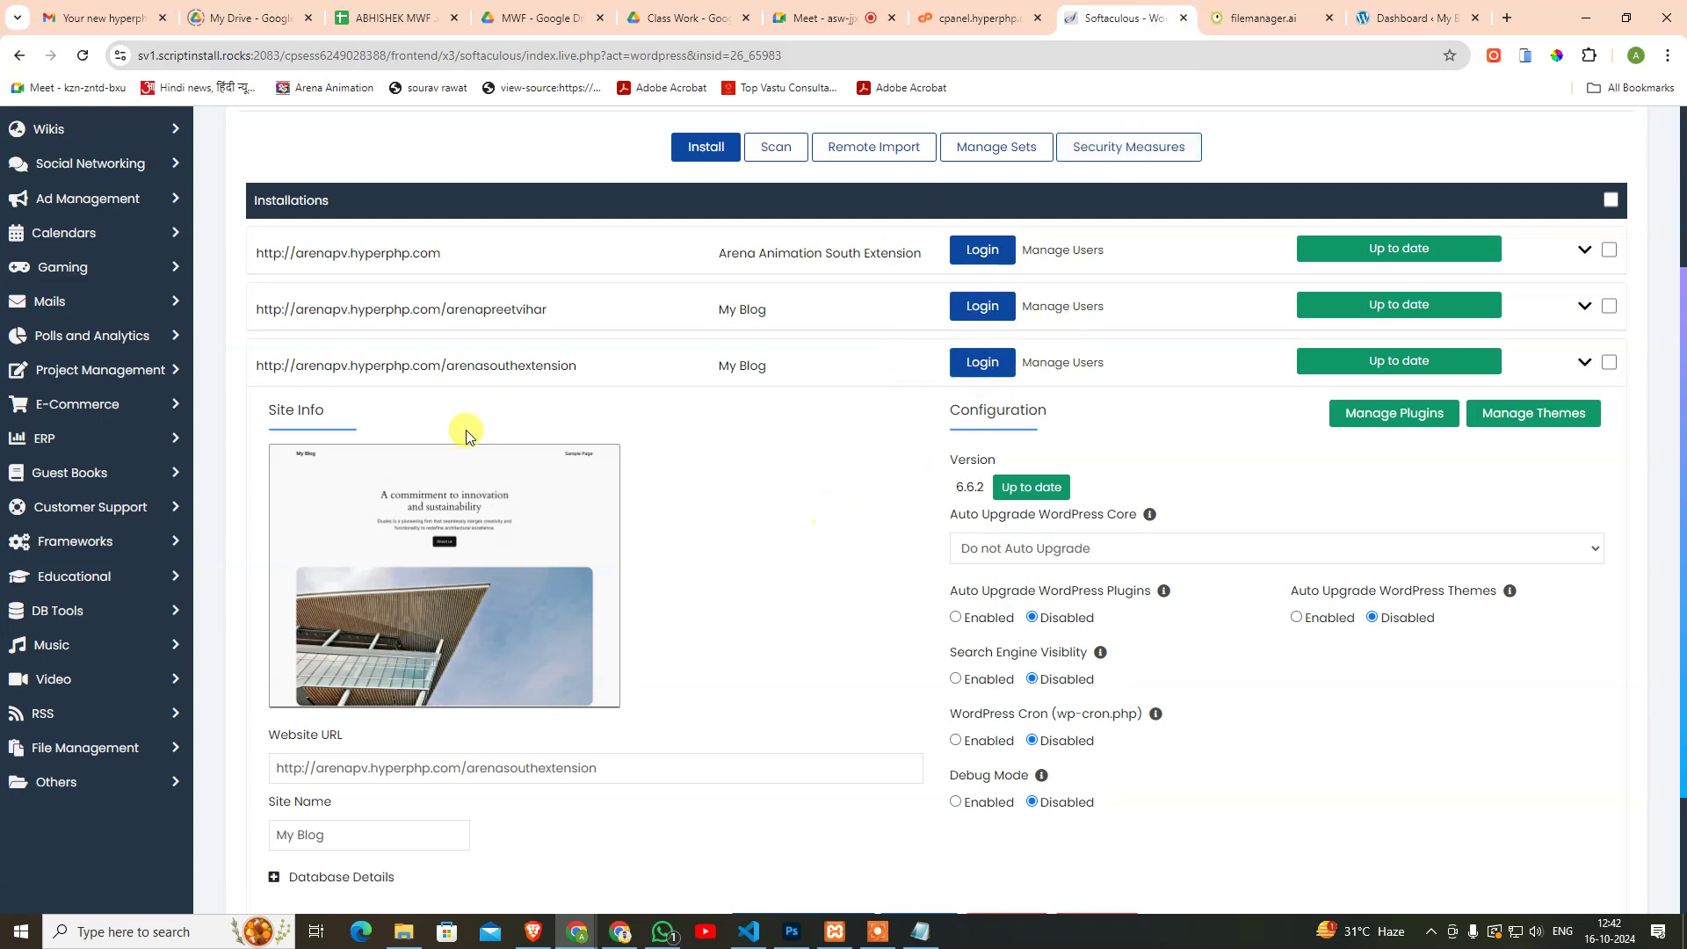
- Look over the remote import form's source domain, protocol and destination directory fields
scroll(492, 510, down, 2)
scroll(1009, 596, up, 5)
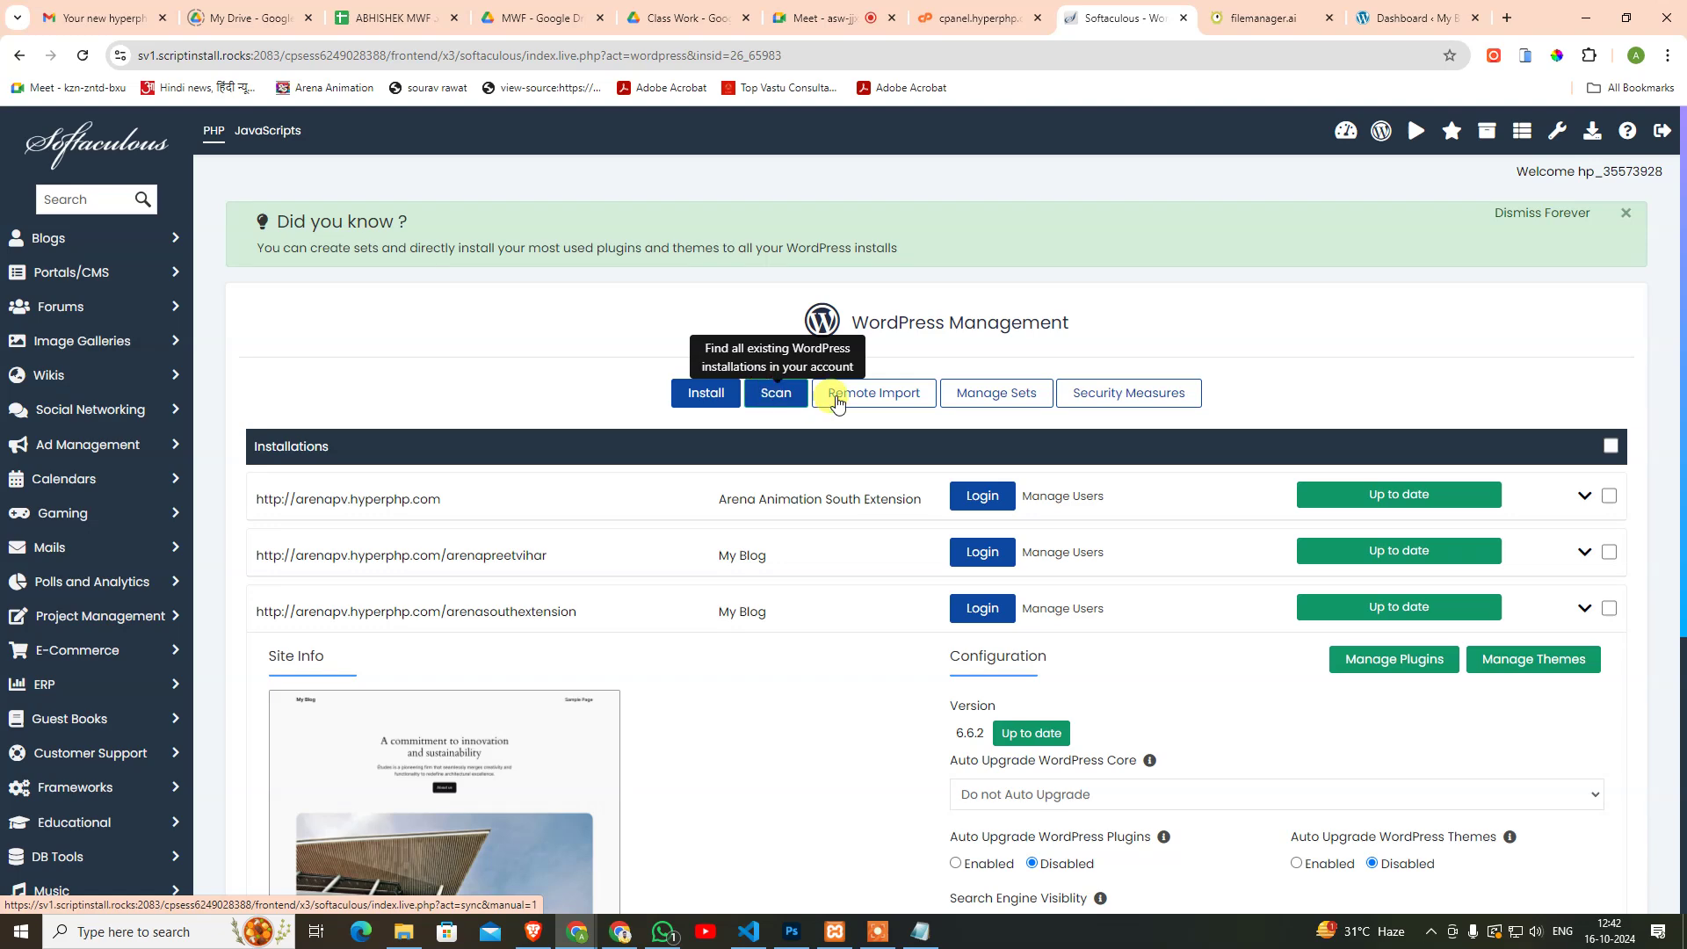
click(857, 394)
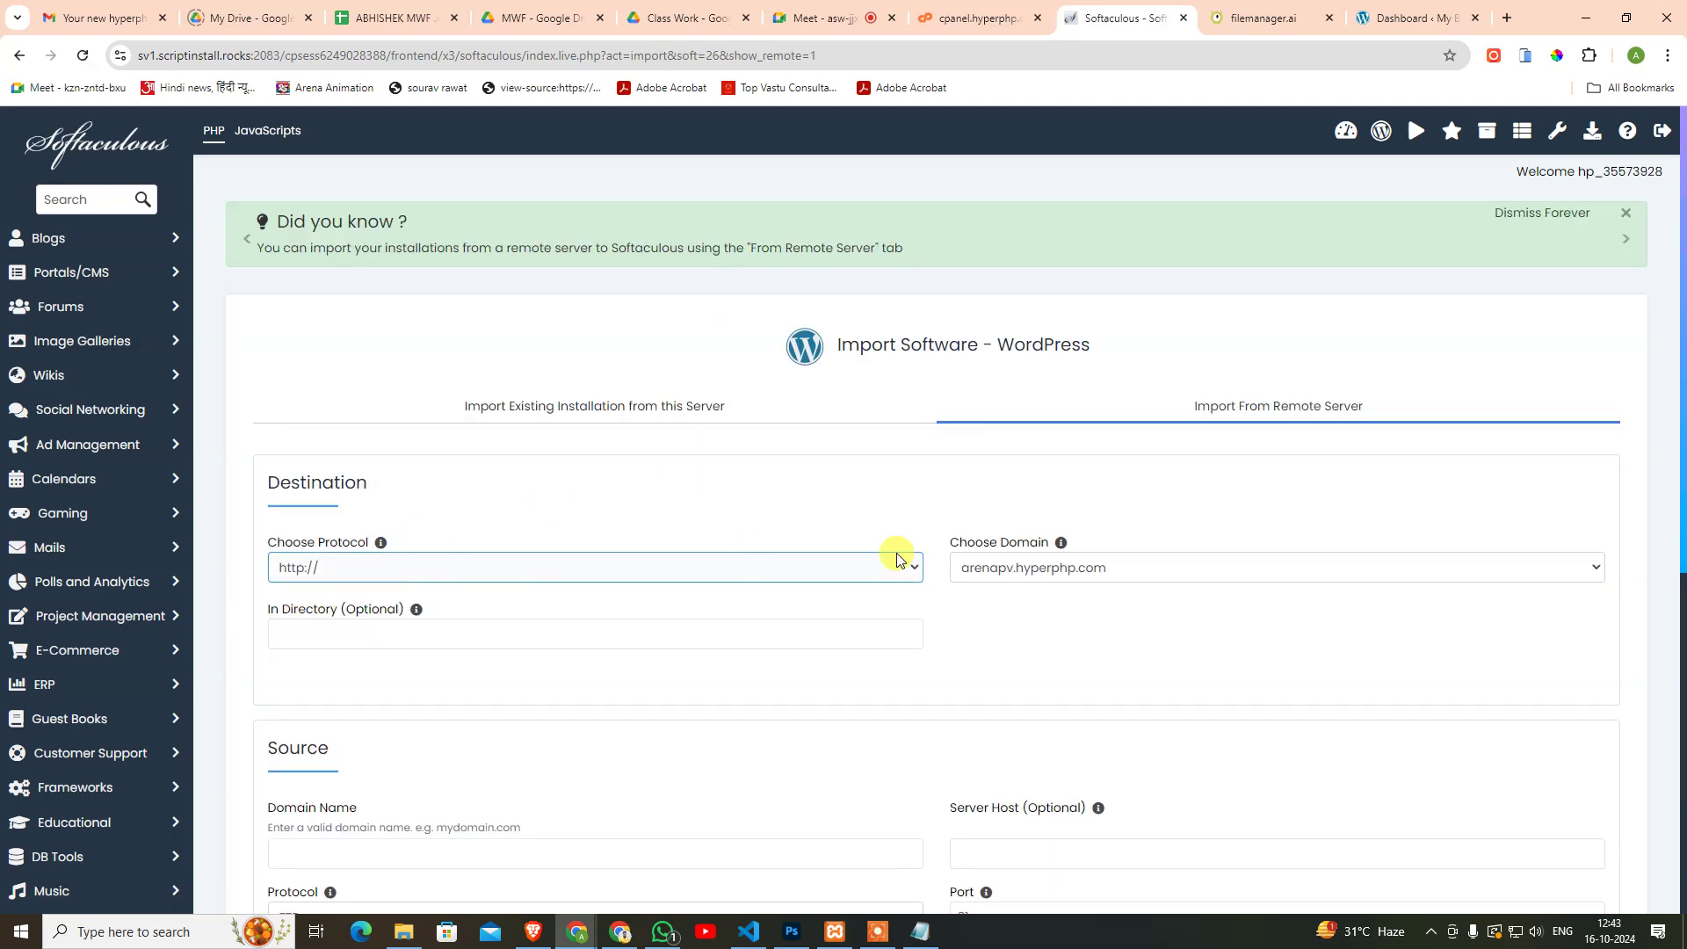
scroll(703, 615, down, 2)
click(386, 690)
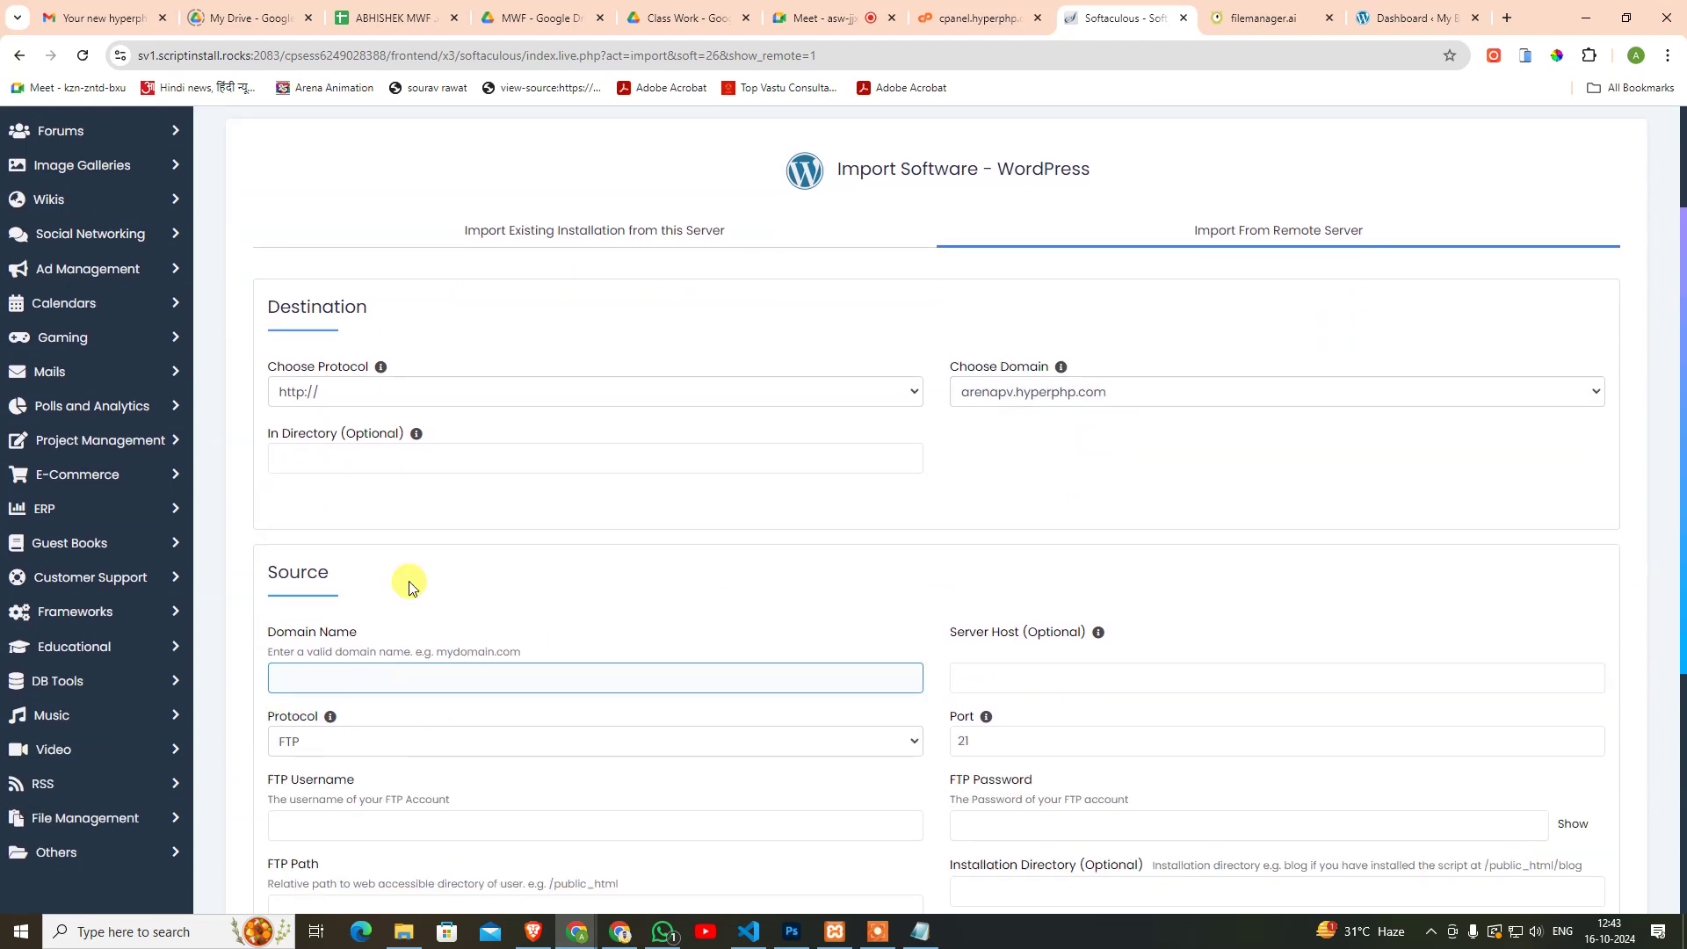
click(388, 389)
scroll(1235, 389, up, 2)
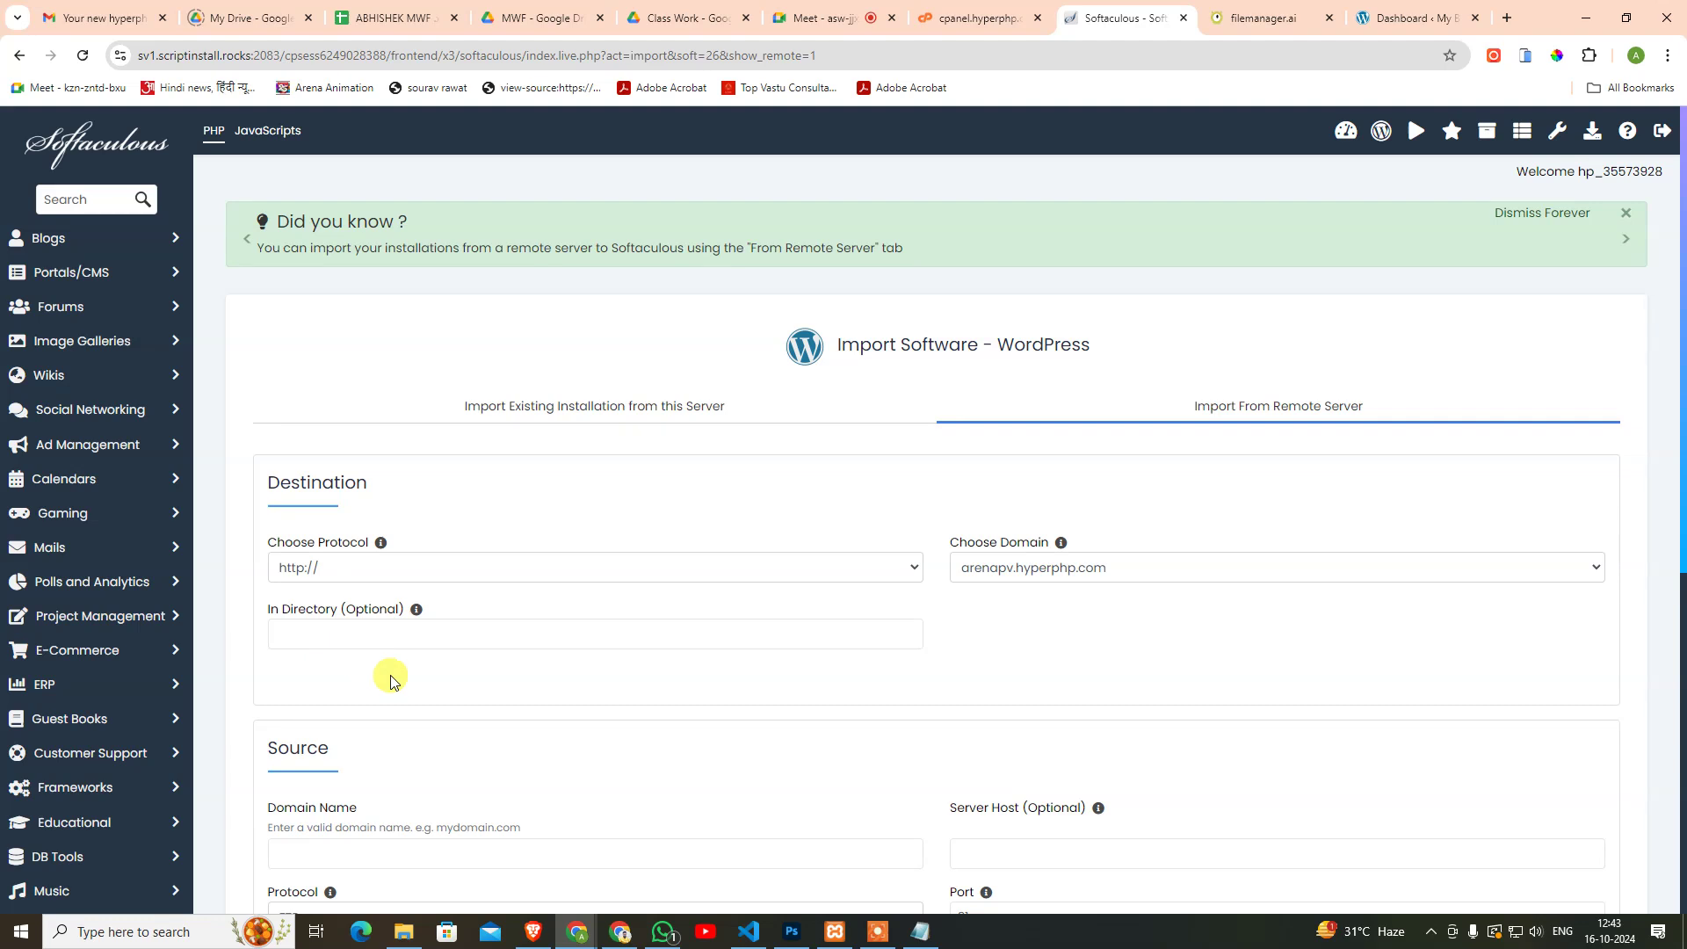
click(367, 635)
scroll(407, 682, down, 2)
click(404, 690)
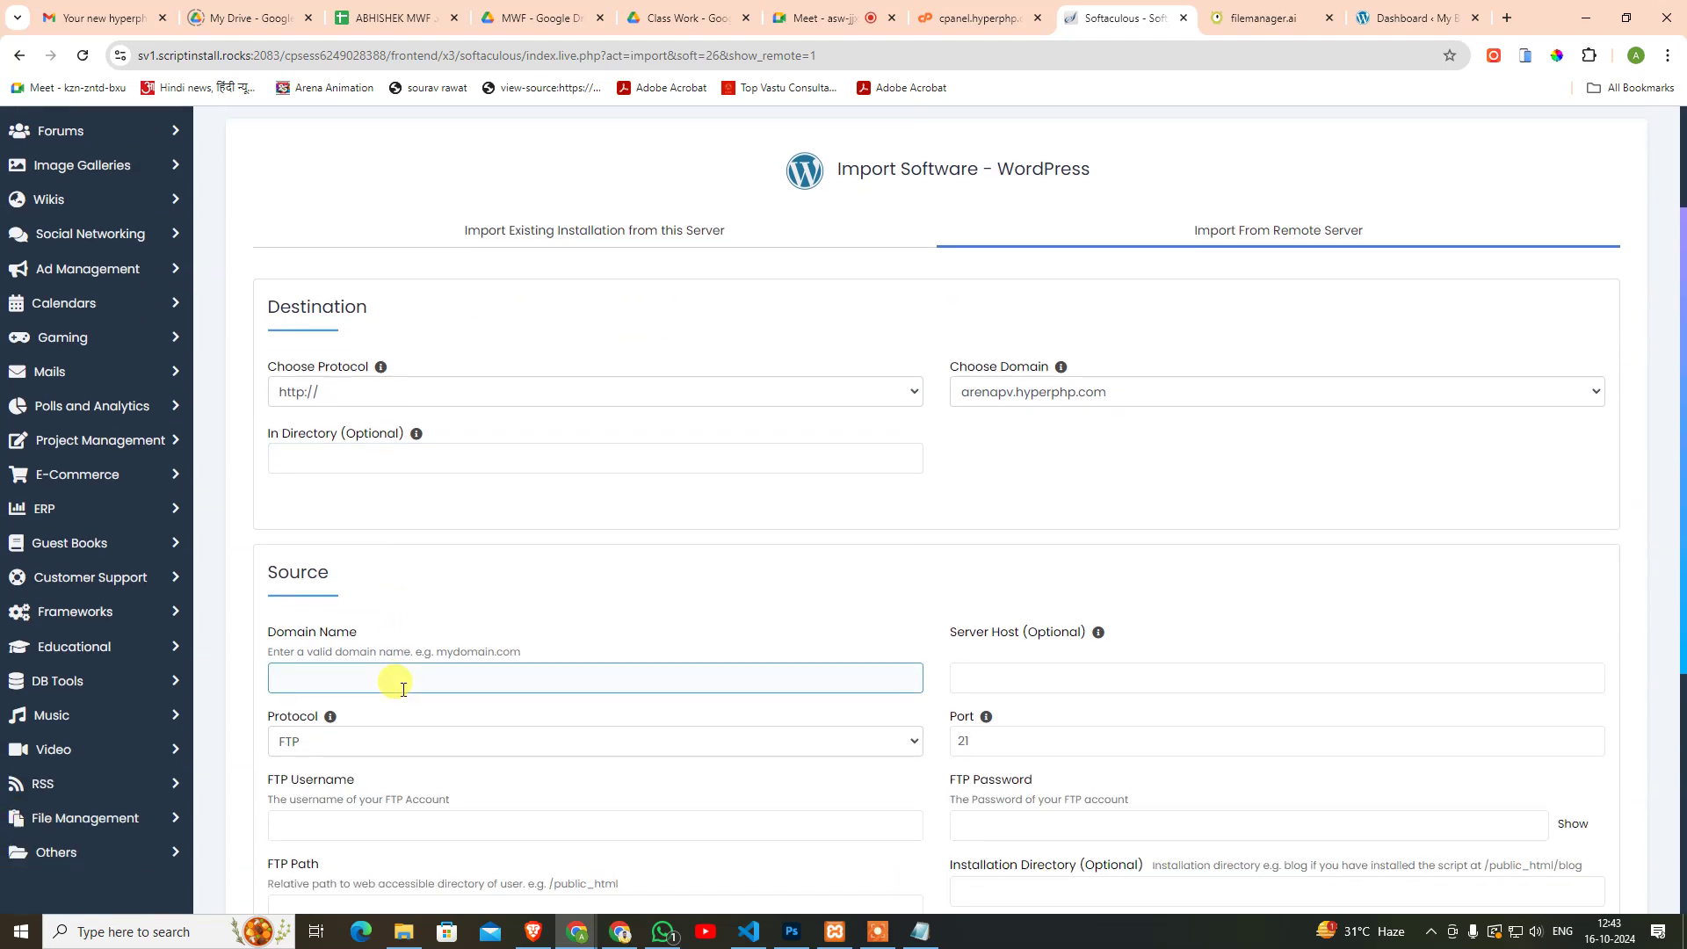
drag(437, 652, 614, 659)
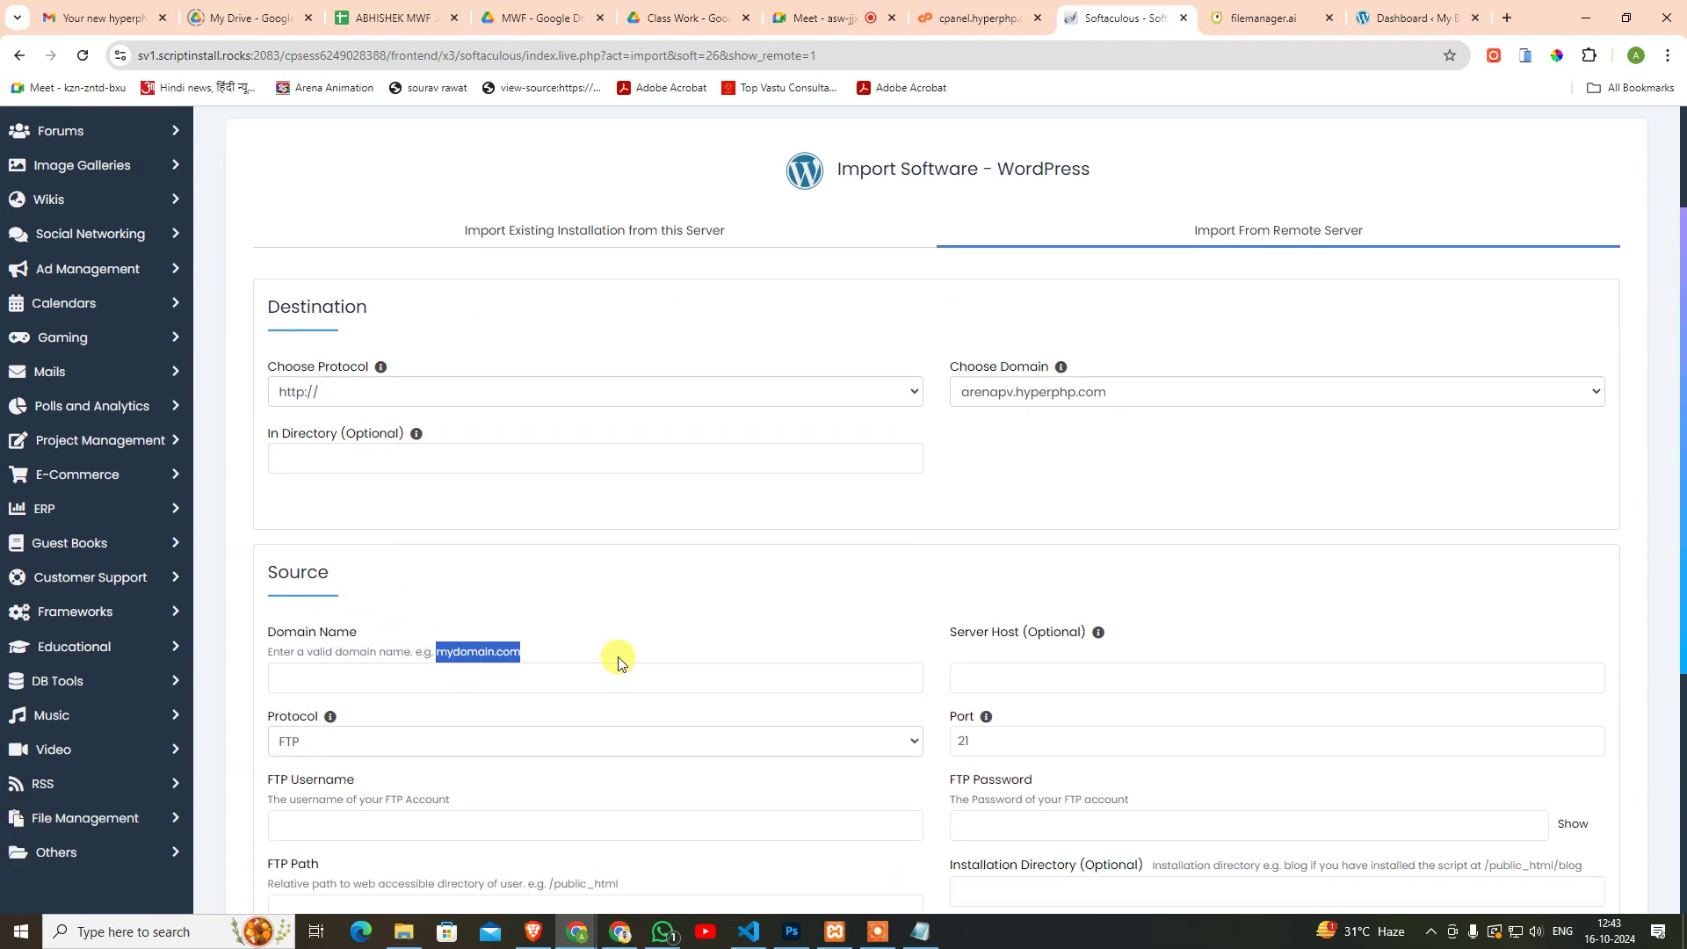
click(357, 401)
scroll(603, 354, up, 2)
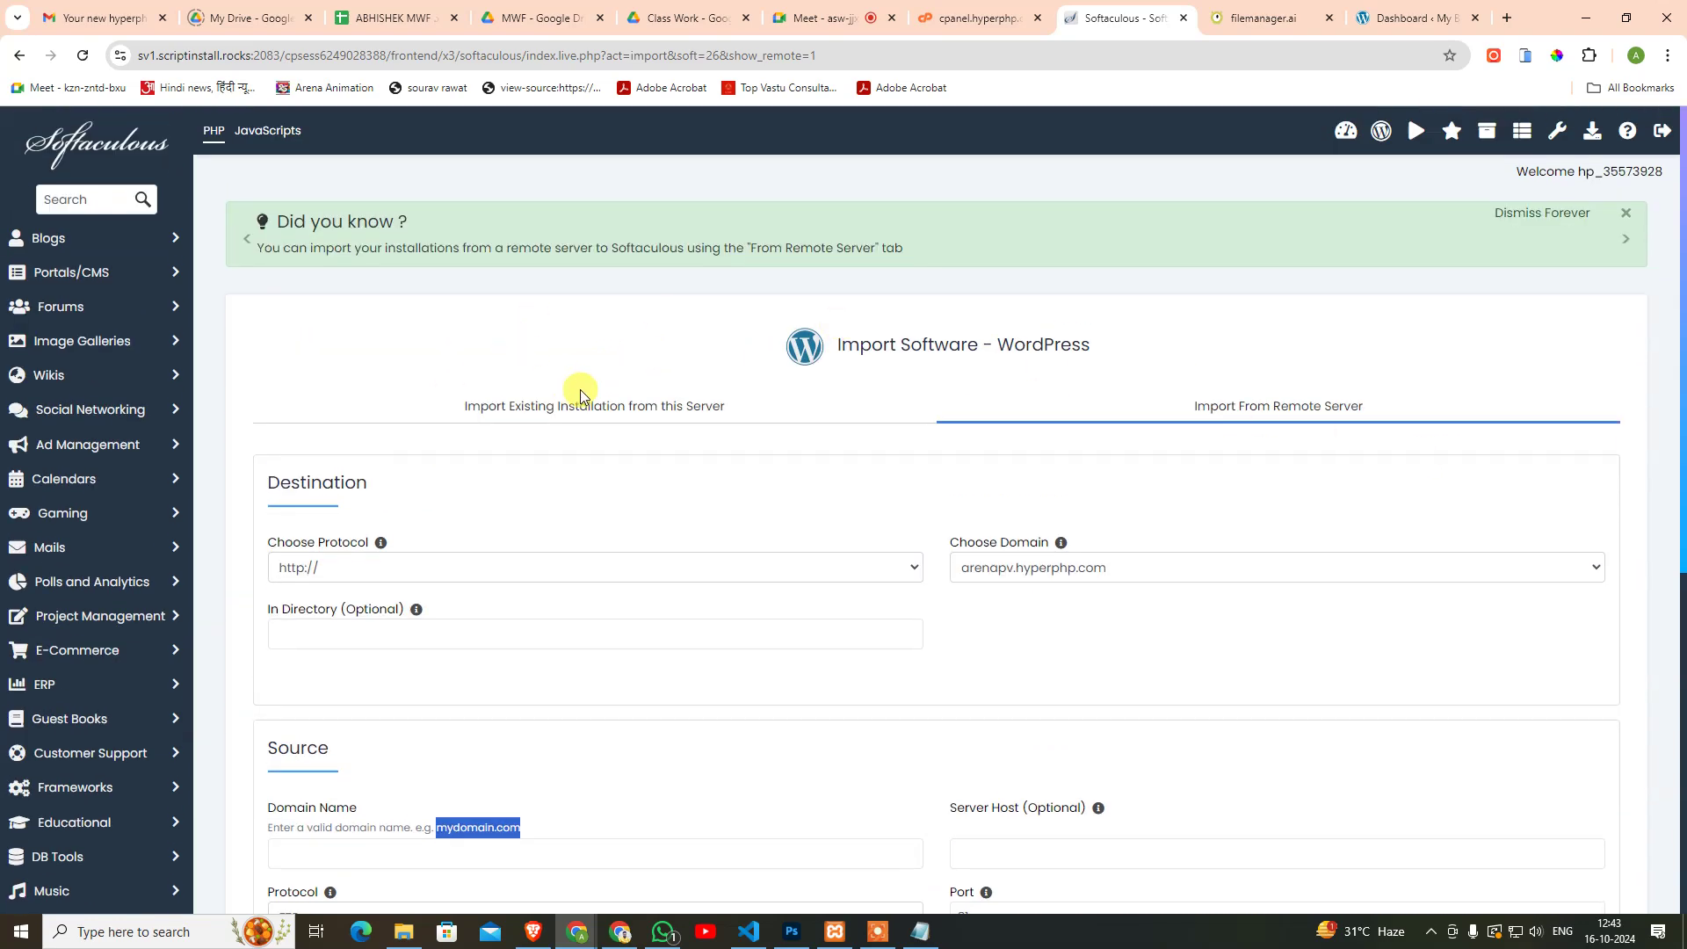
- Switch to 'Import Existing Installation from this Server', then go to the WordPress Management list
click(580, 400)
scroll(966, 633, down, 3)
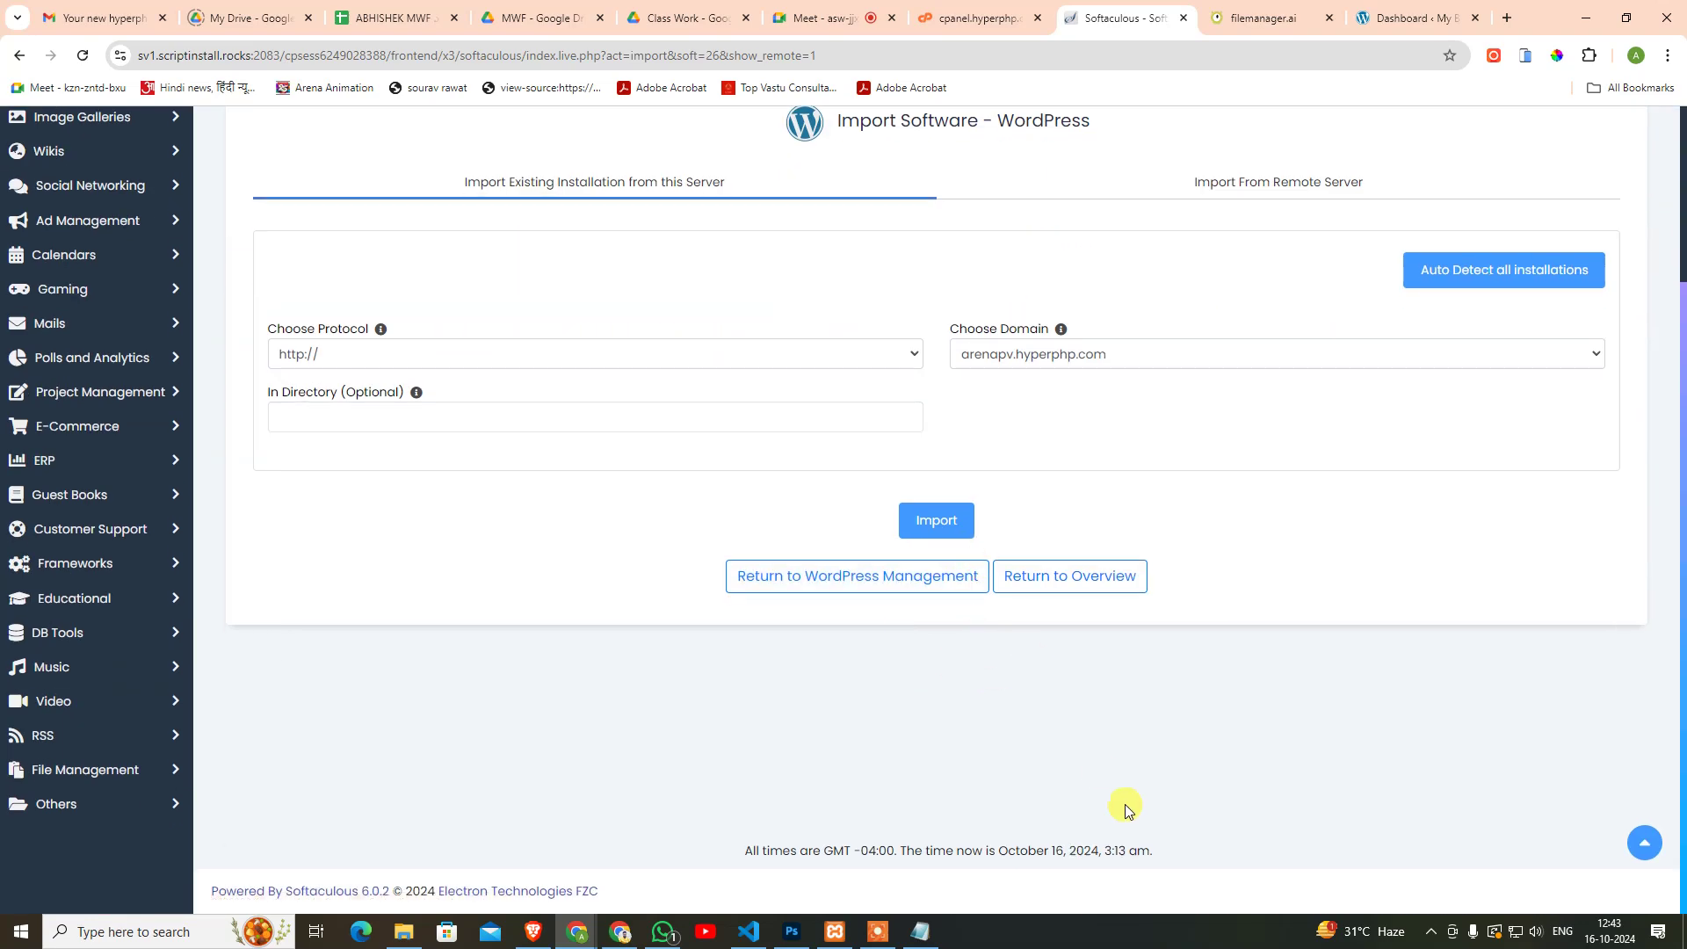
scroll(483, 260, up, 3)
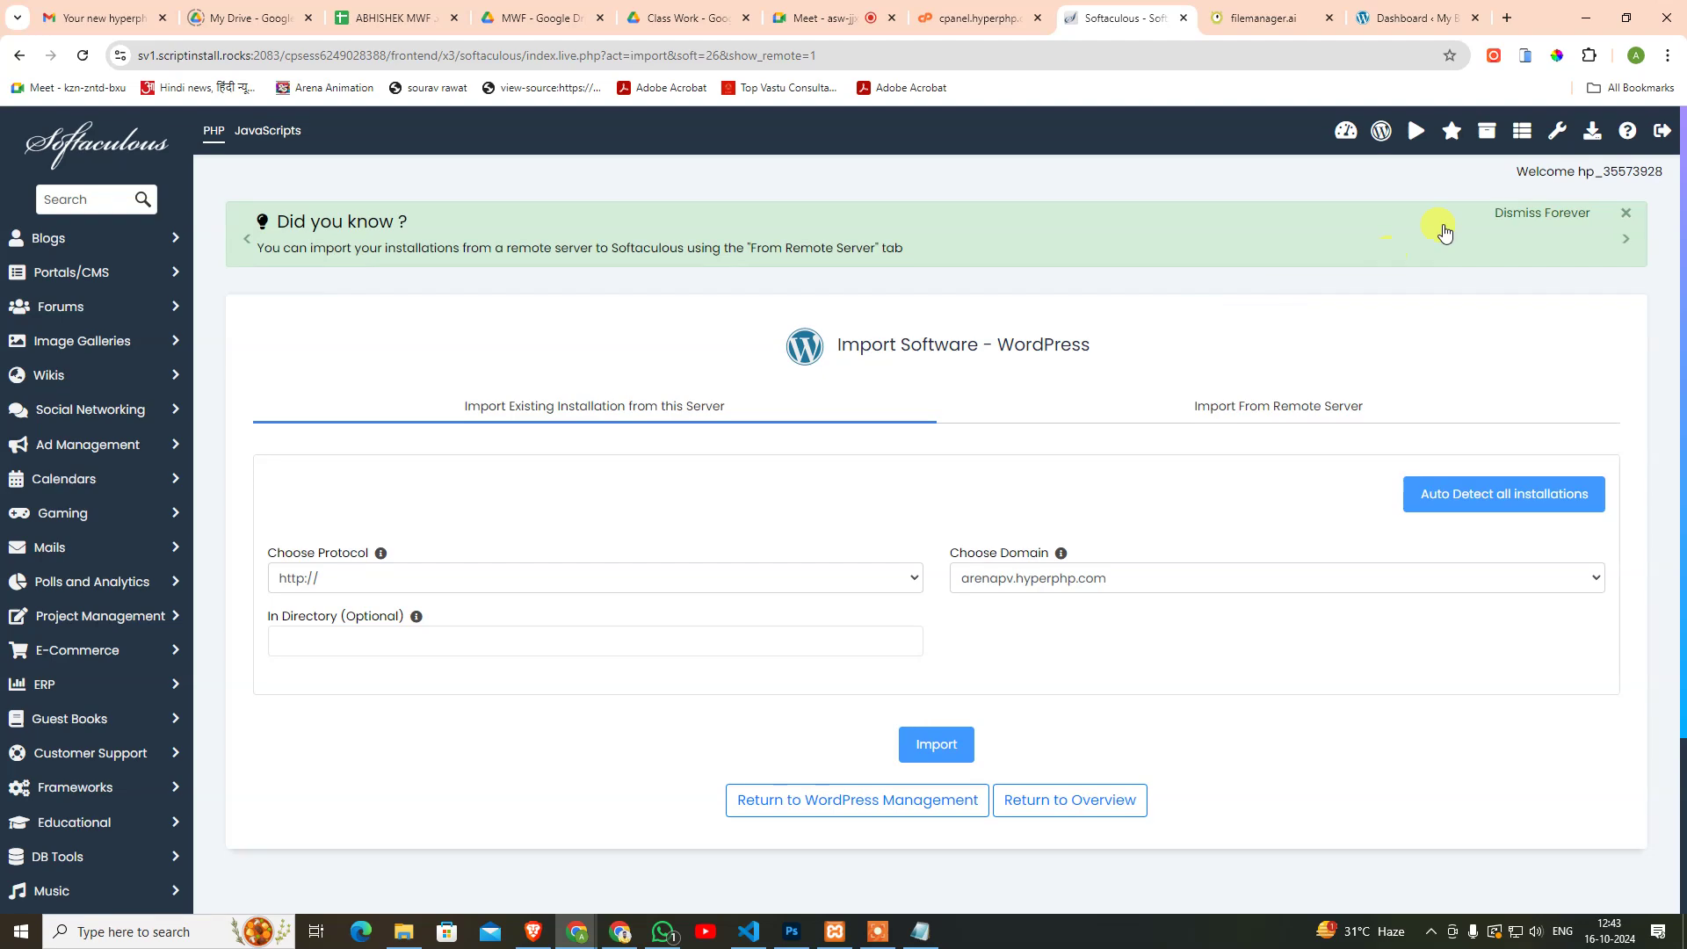
click(1469, 134)
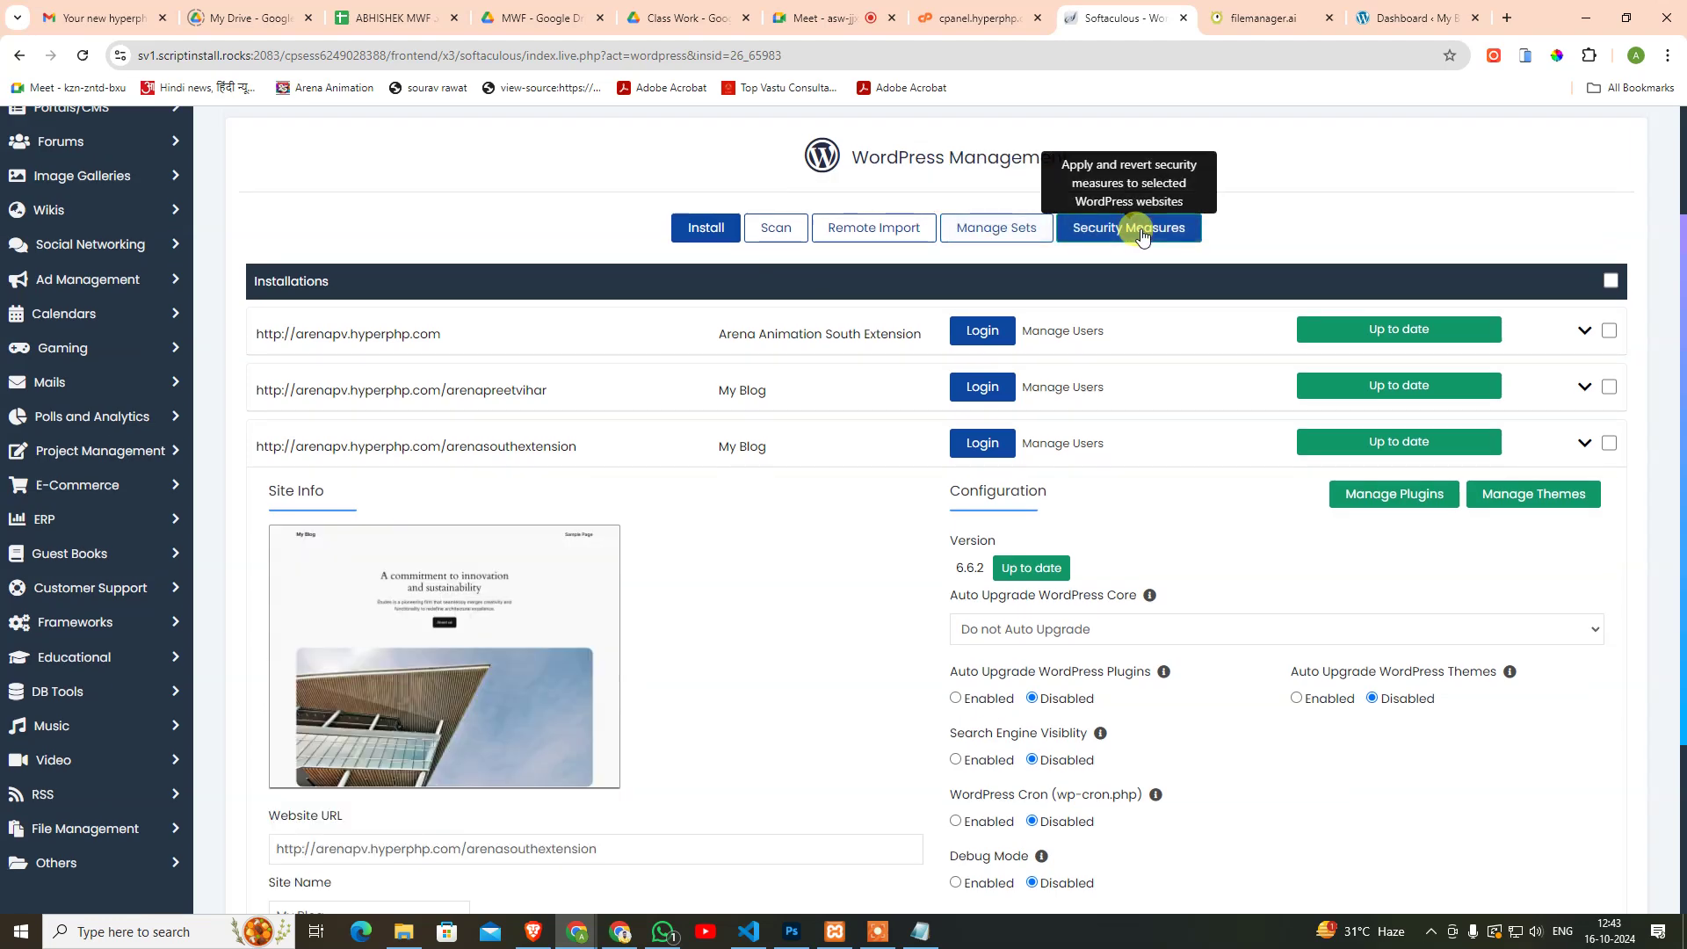
- Select arenasouthextension and apply the 'All (Critical and Recommended)' security measures
click(1128, 230)
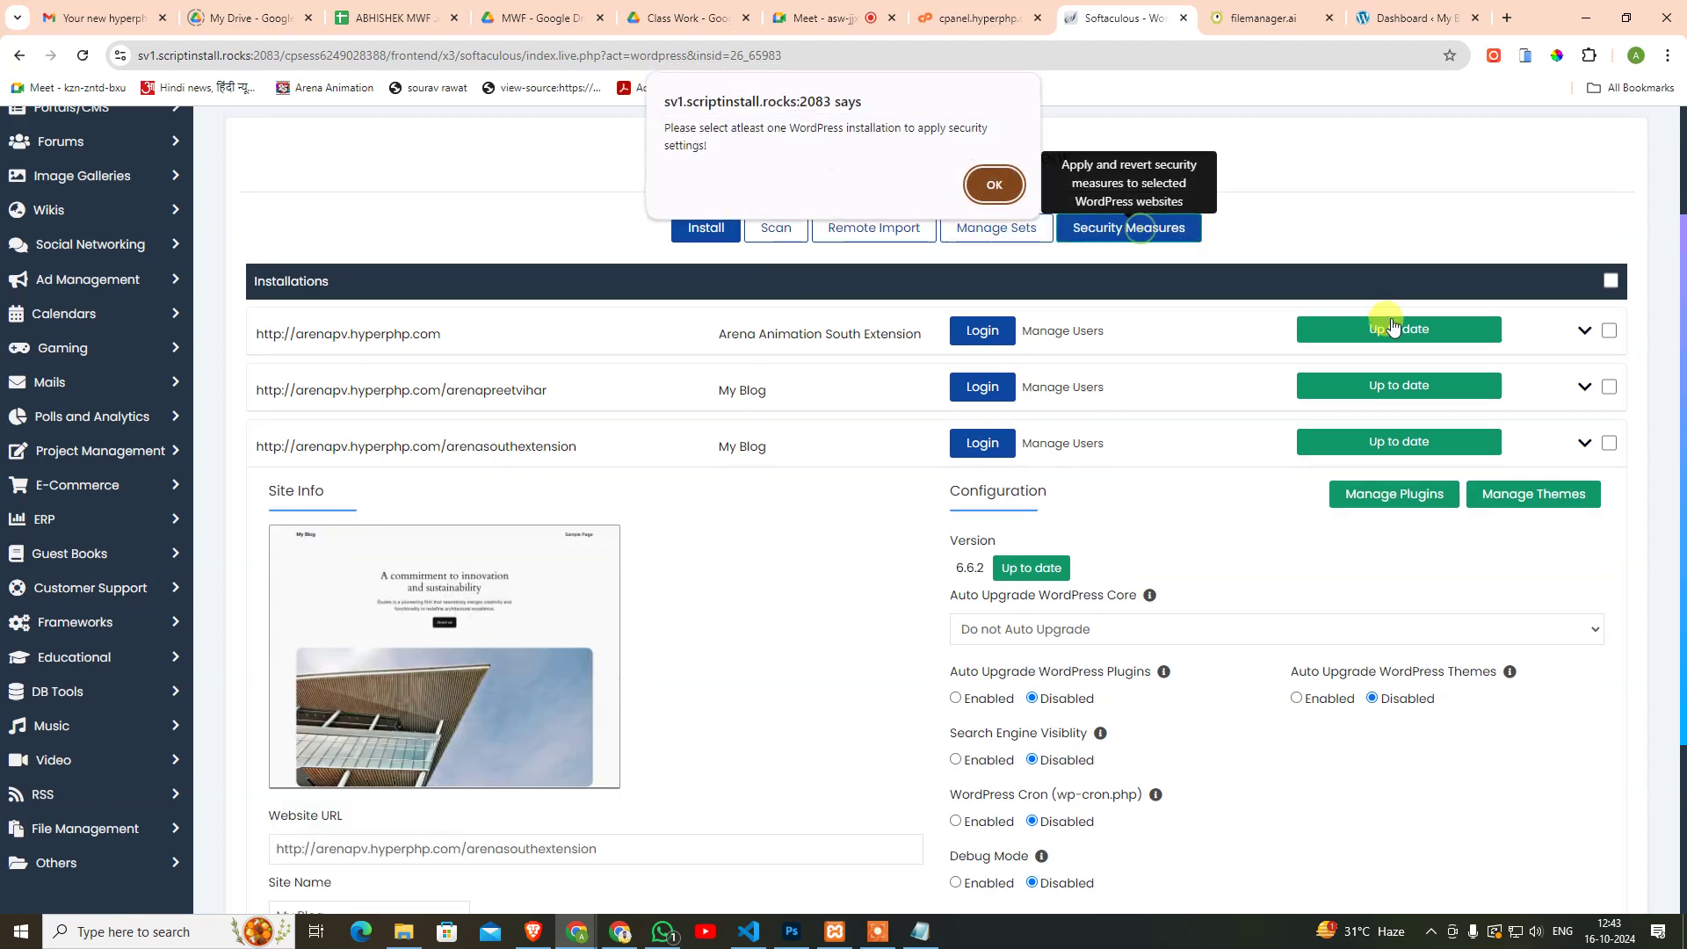
click(980, 188)
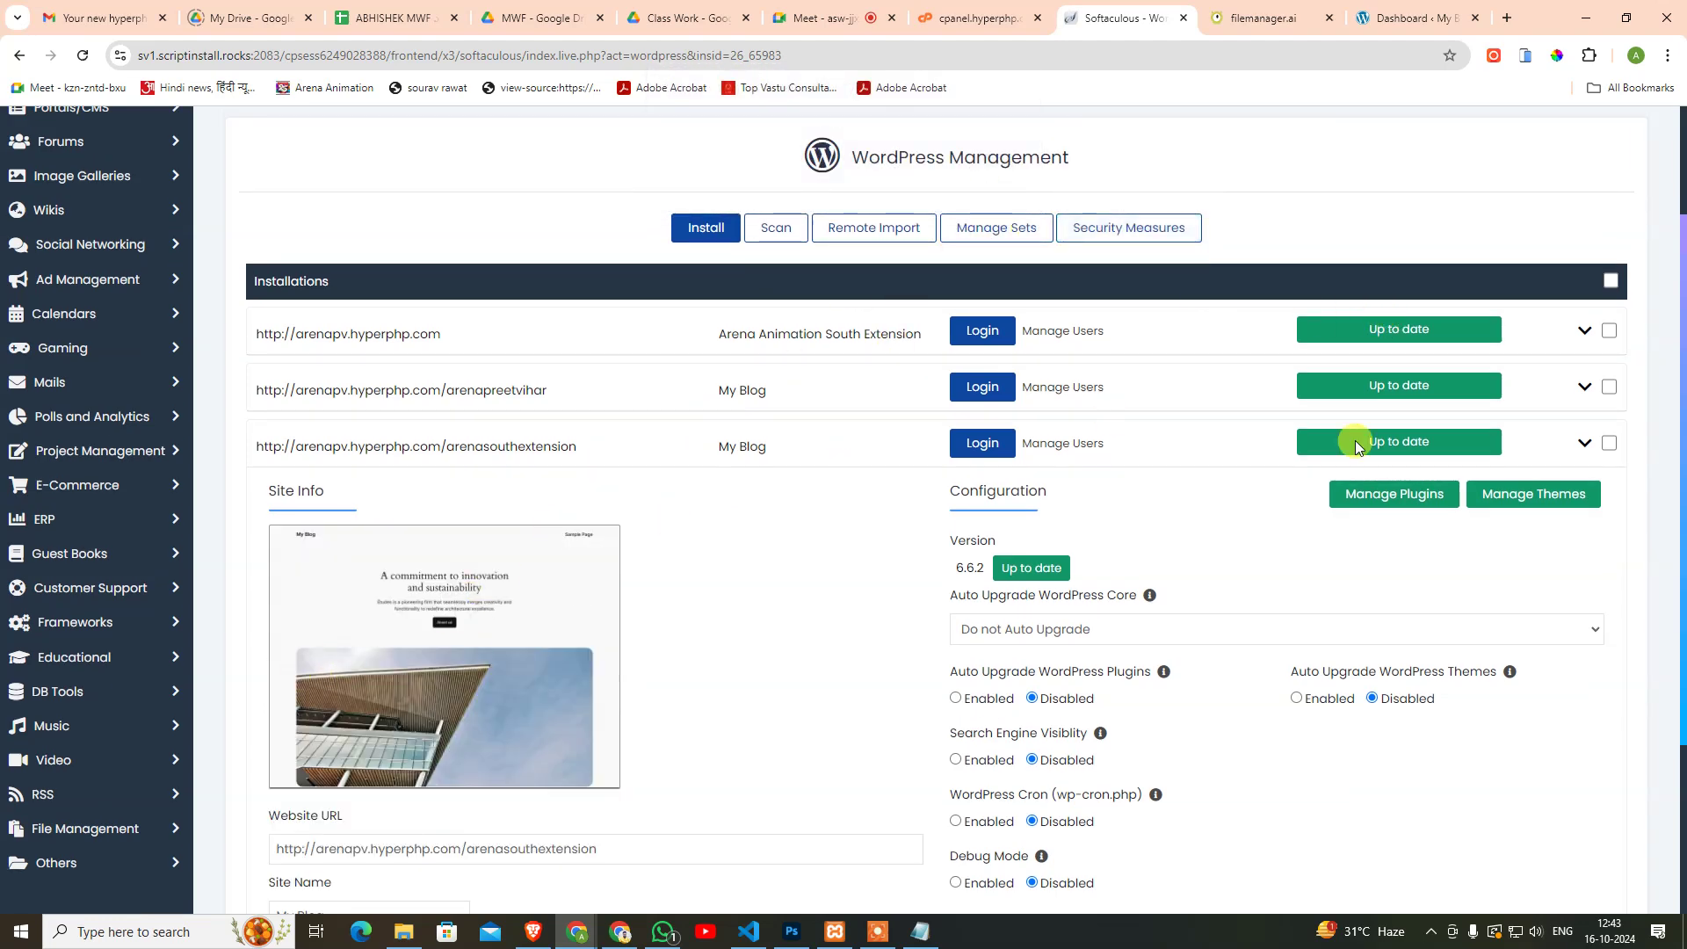
click(1609, 443)
click(1098, 229)
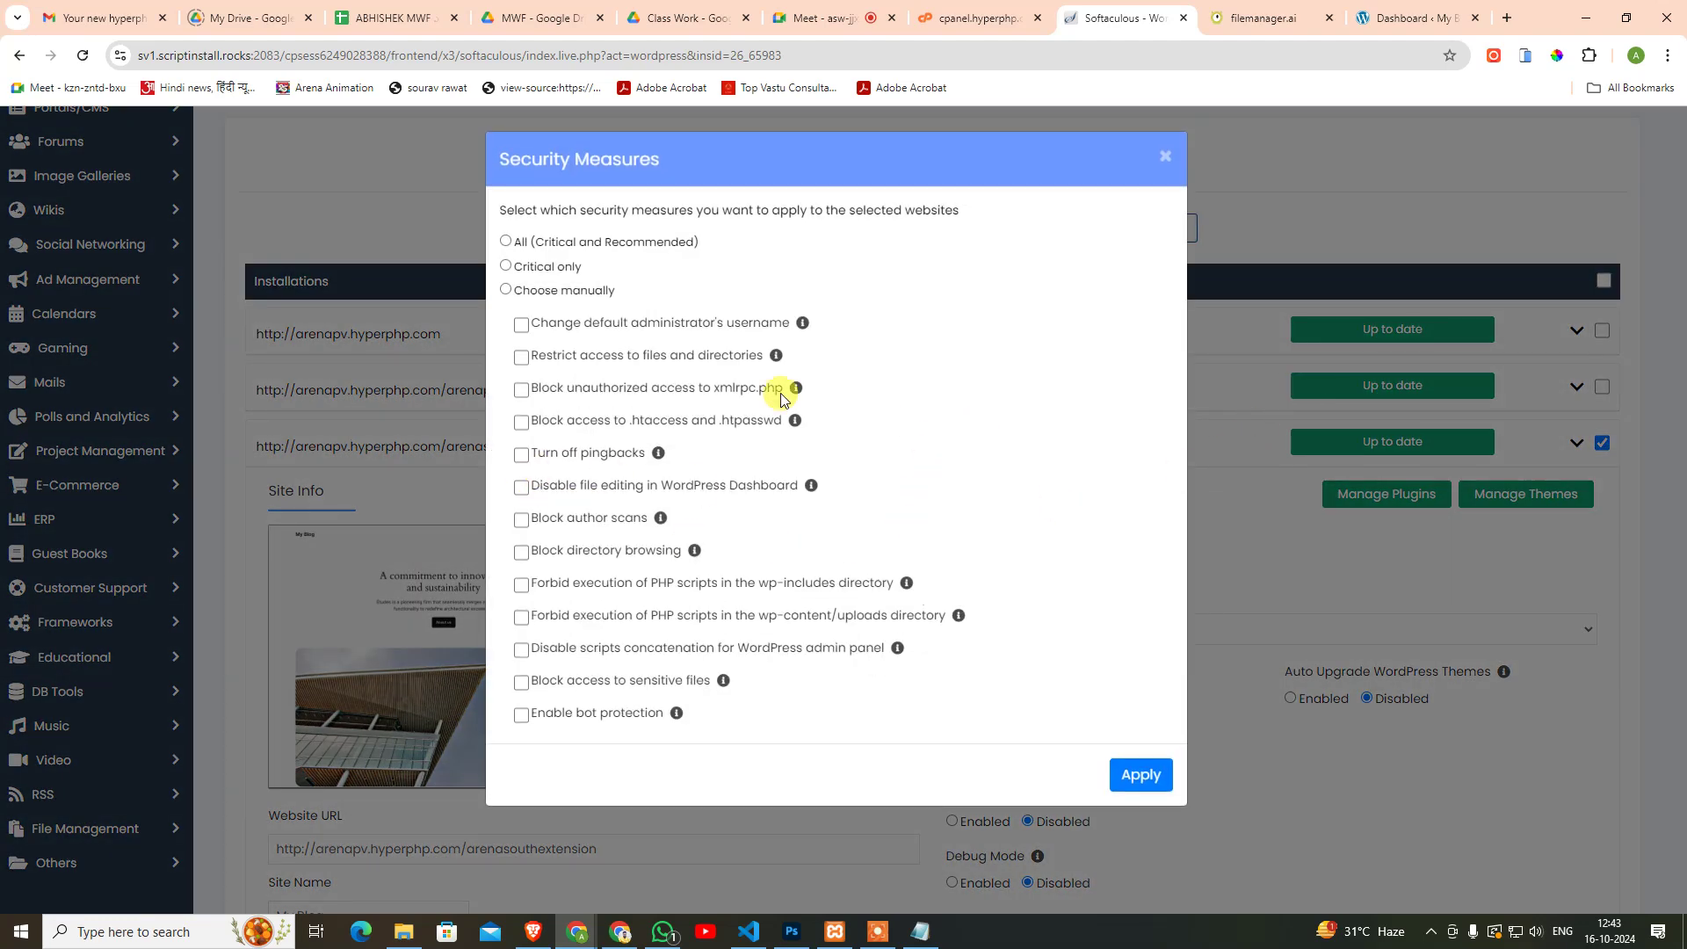
click(537, 240)
click(1133, 773)
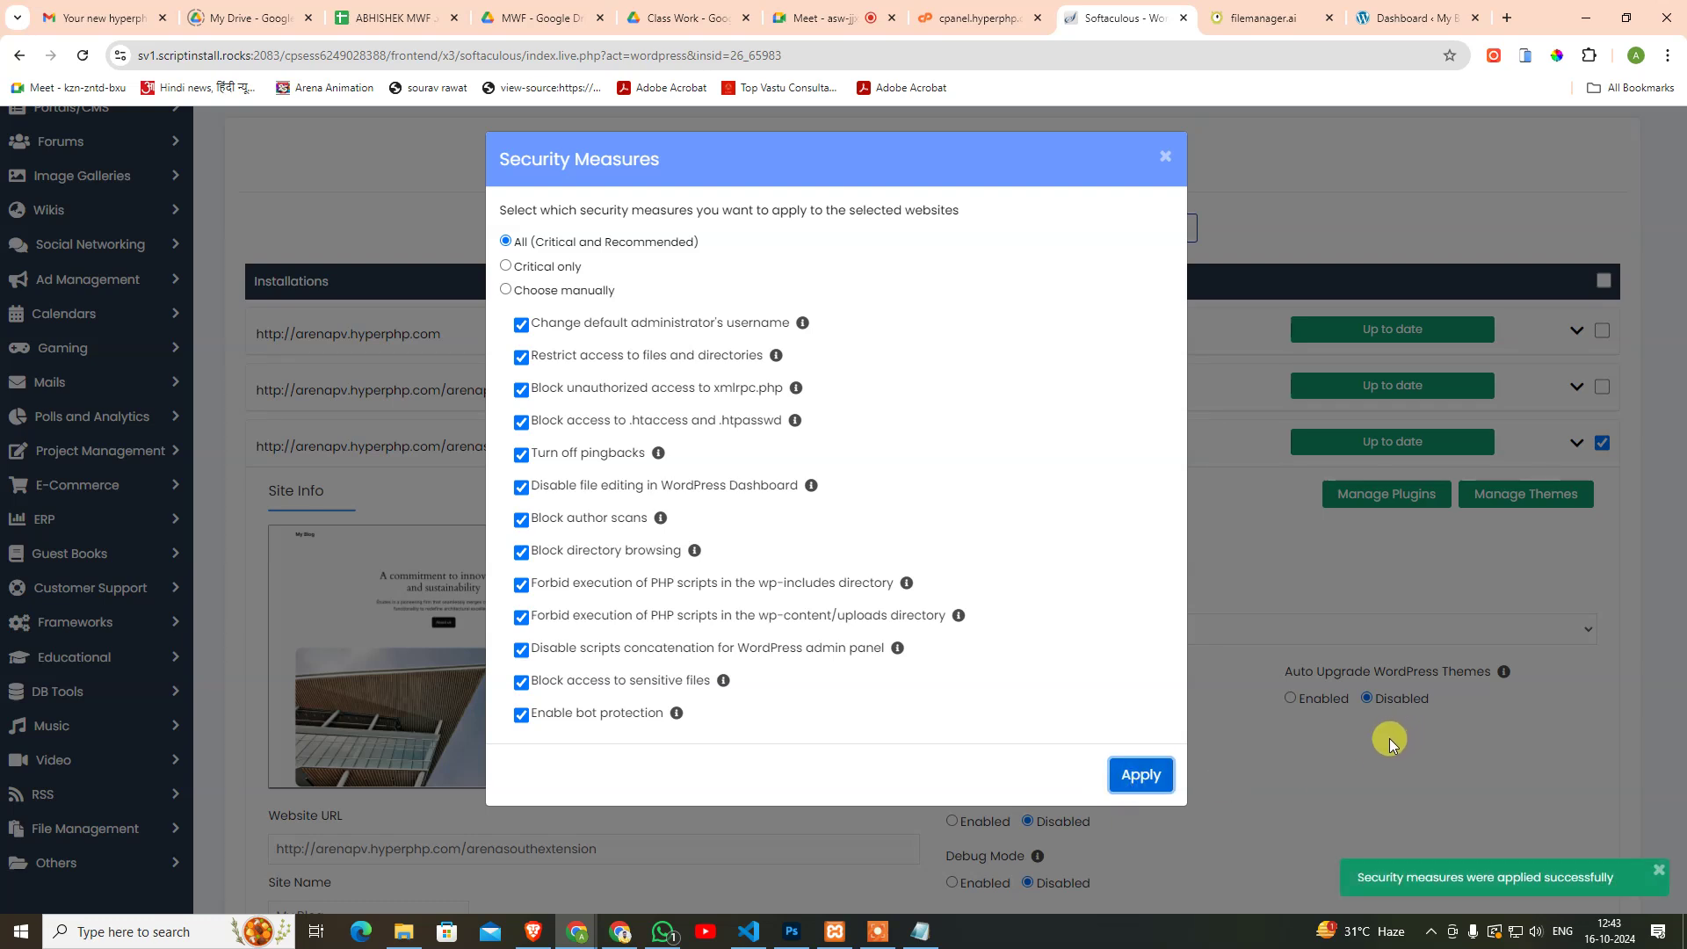
click(1165, 159)
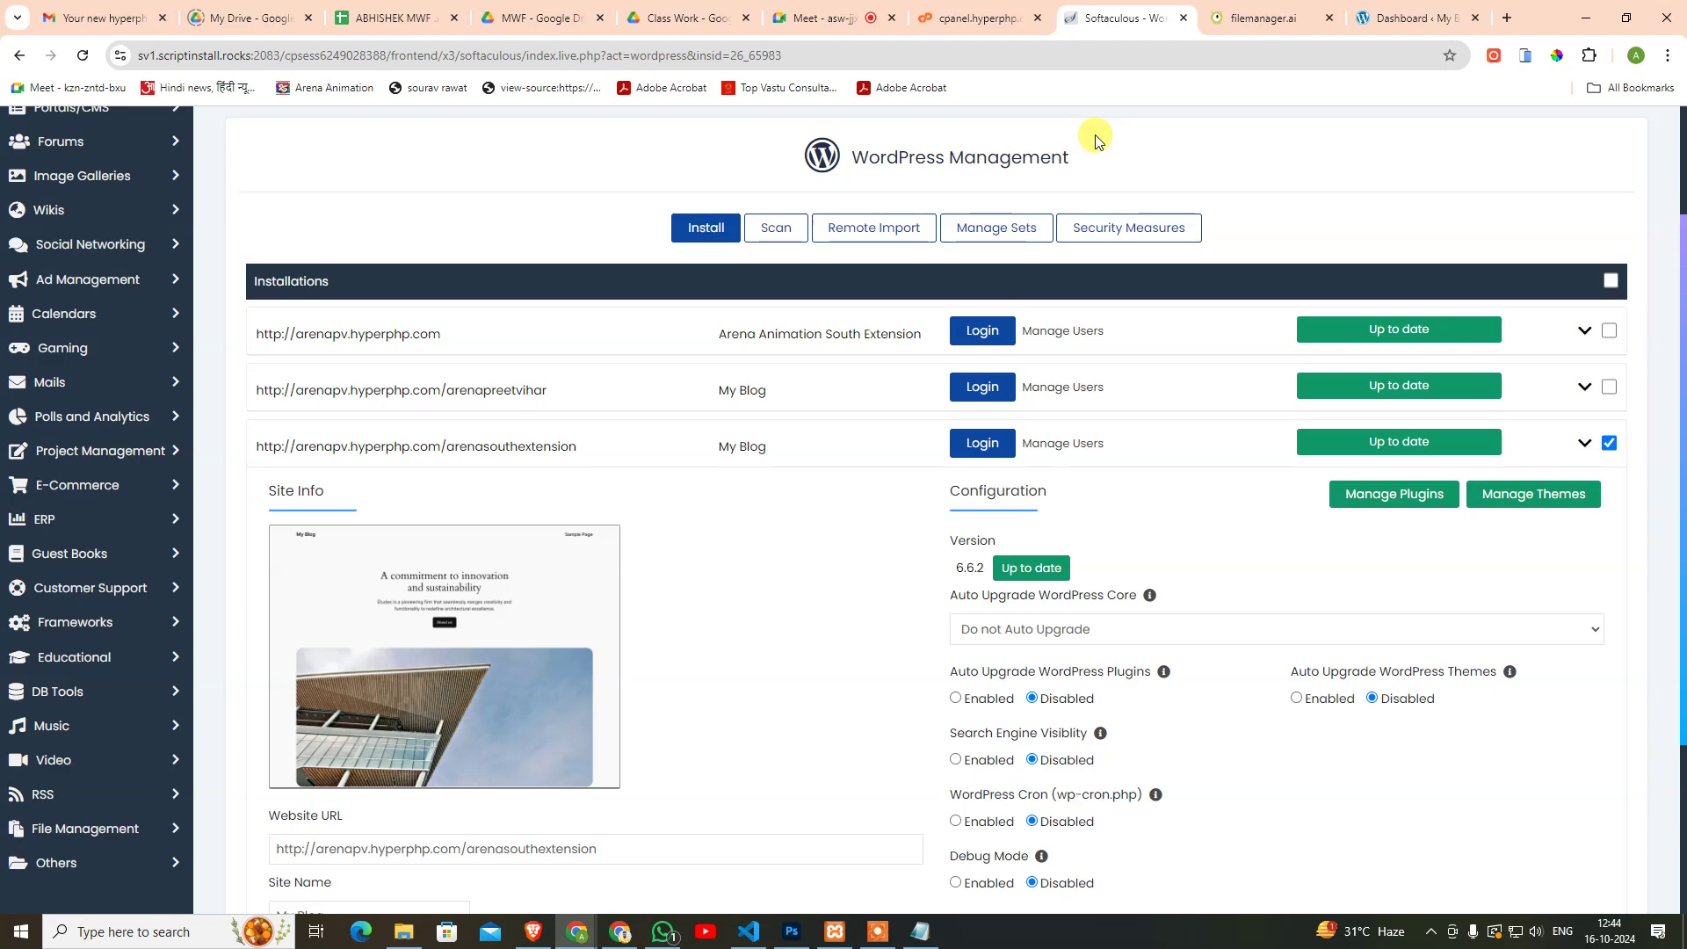
- Reopen the security measures to review what was applied, then close them and return to the WordPress Dashboard
click(1139, 227)
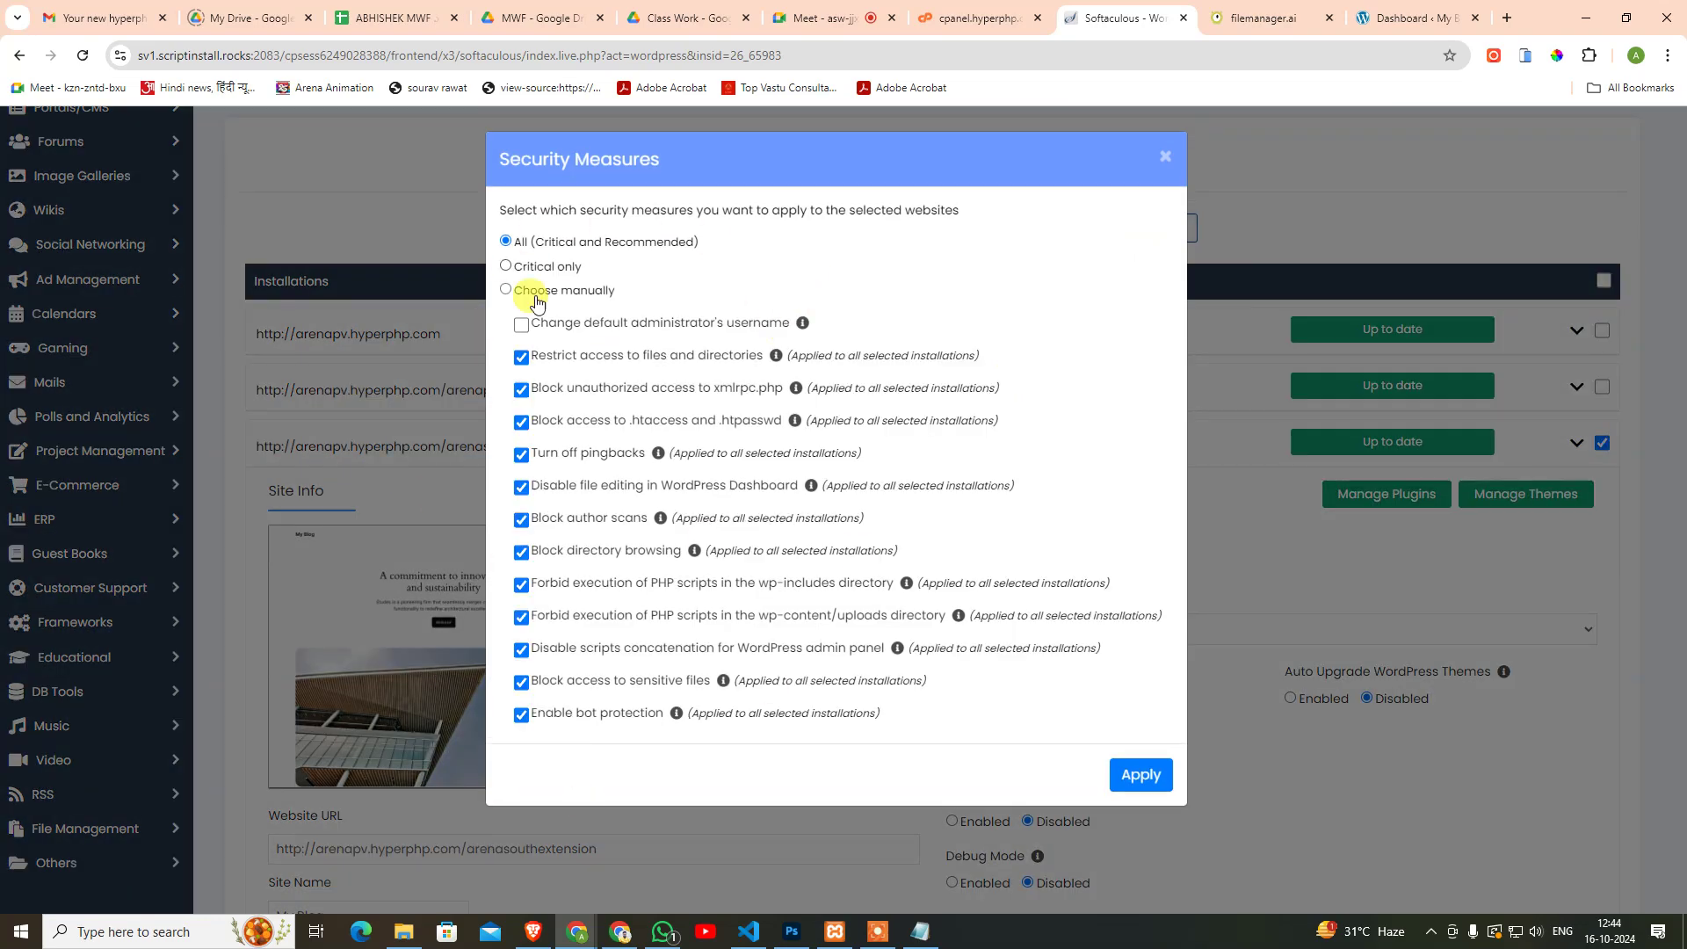
click(1164, 159)
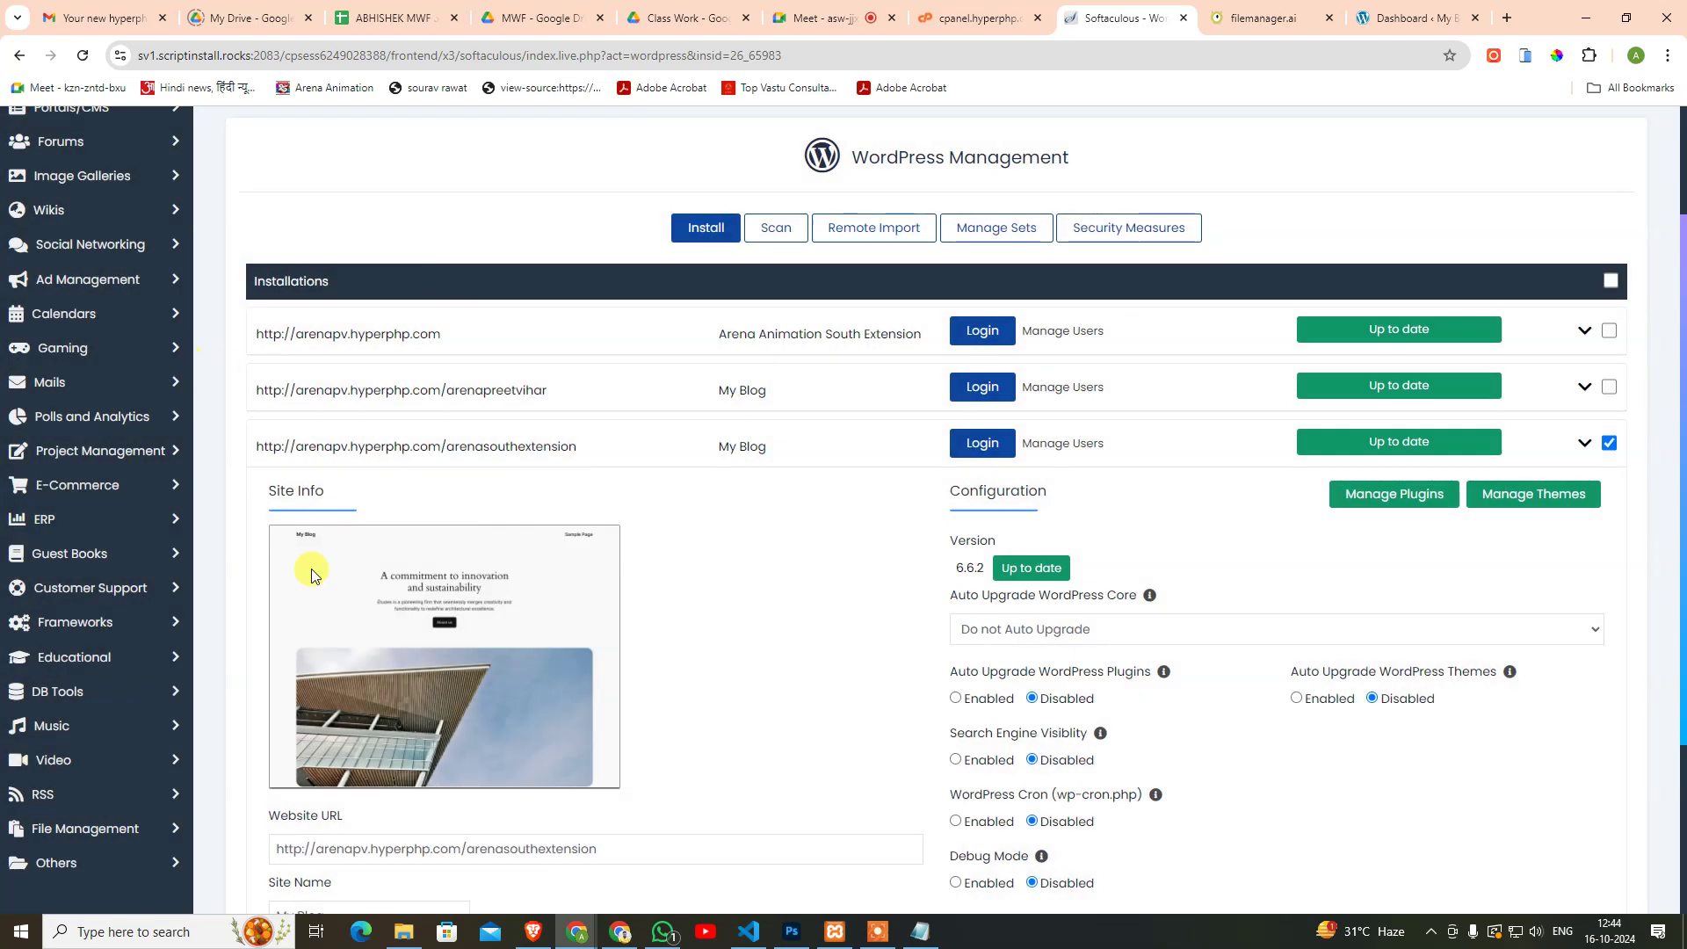
scroll(312, 568, up, 2)
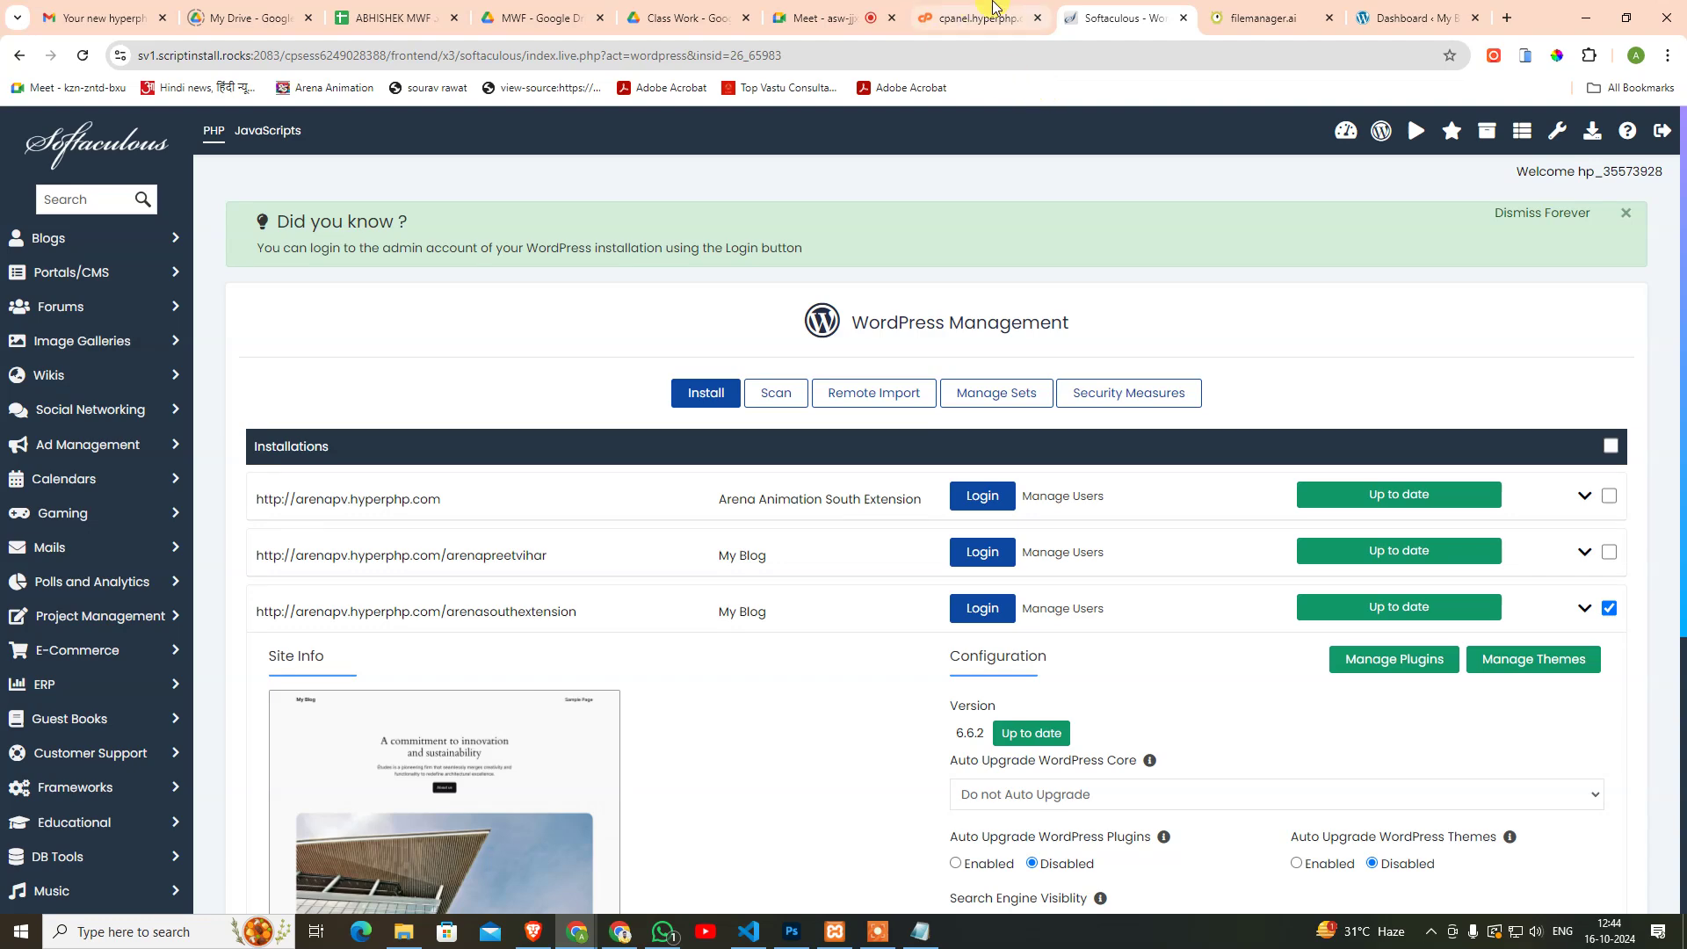
click(1416, 17)
- Reload the dashboard and open Appearance > Themes, listing Twenty Twenty-Four, Twenty Twenty-Three and Twenty Twenty-Two
click(83, 55)
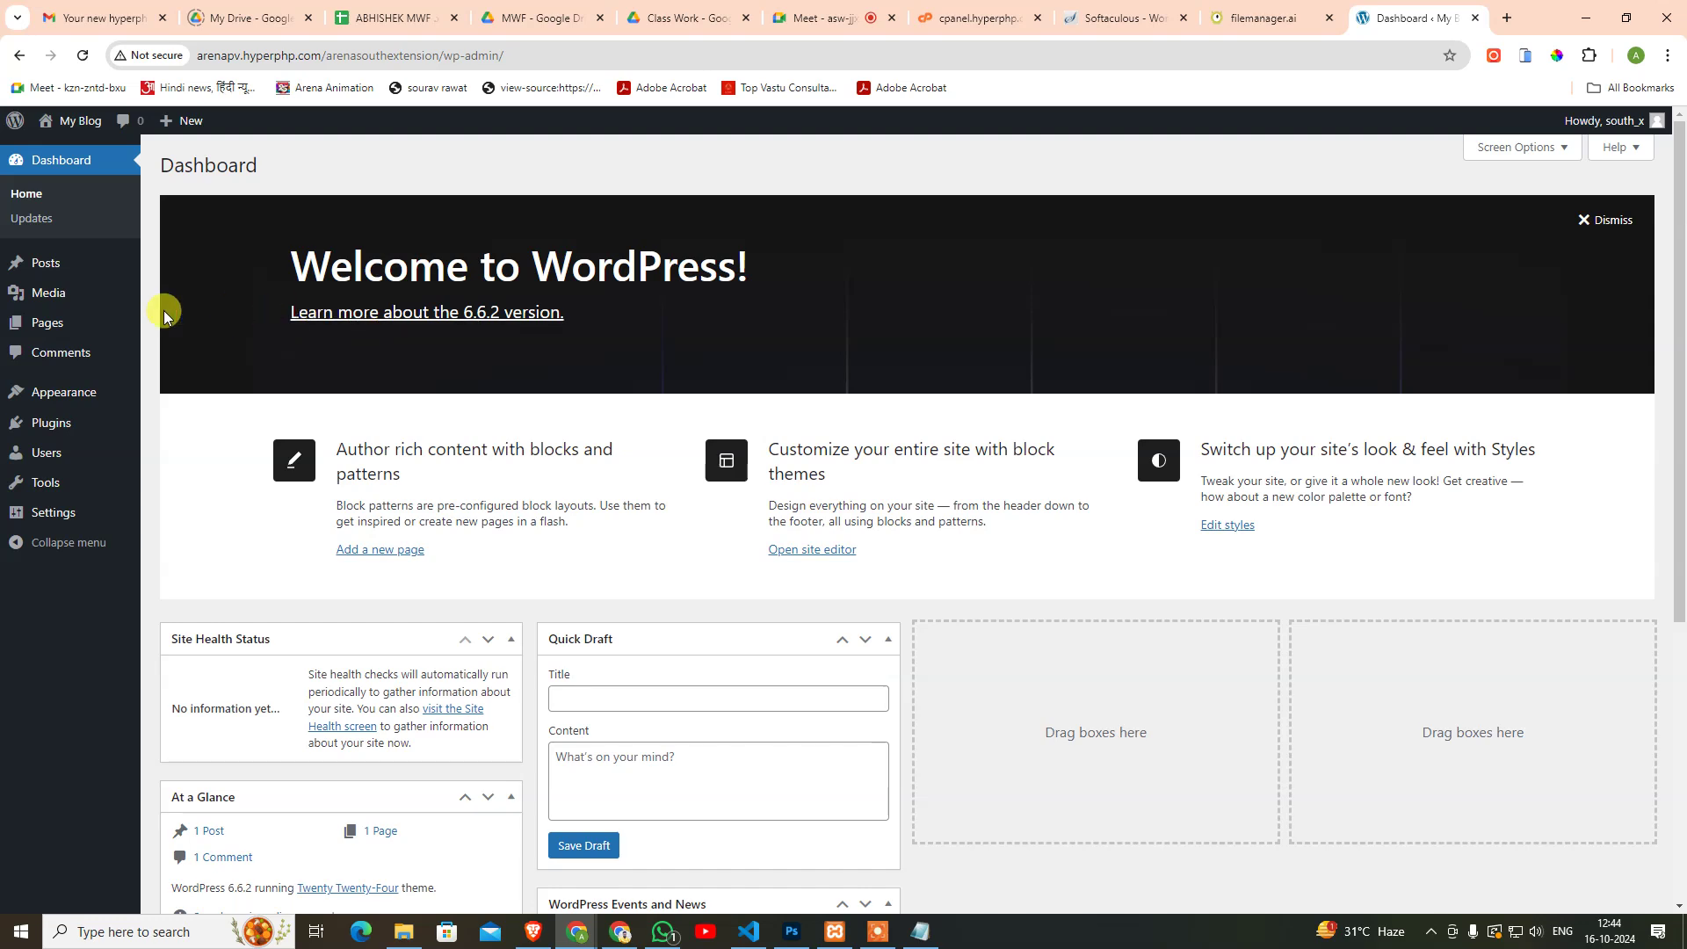
scroll(539, 404, down, 1)
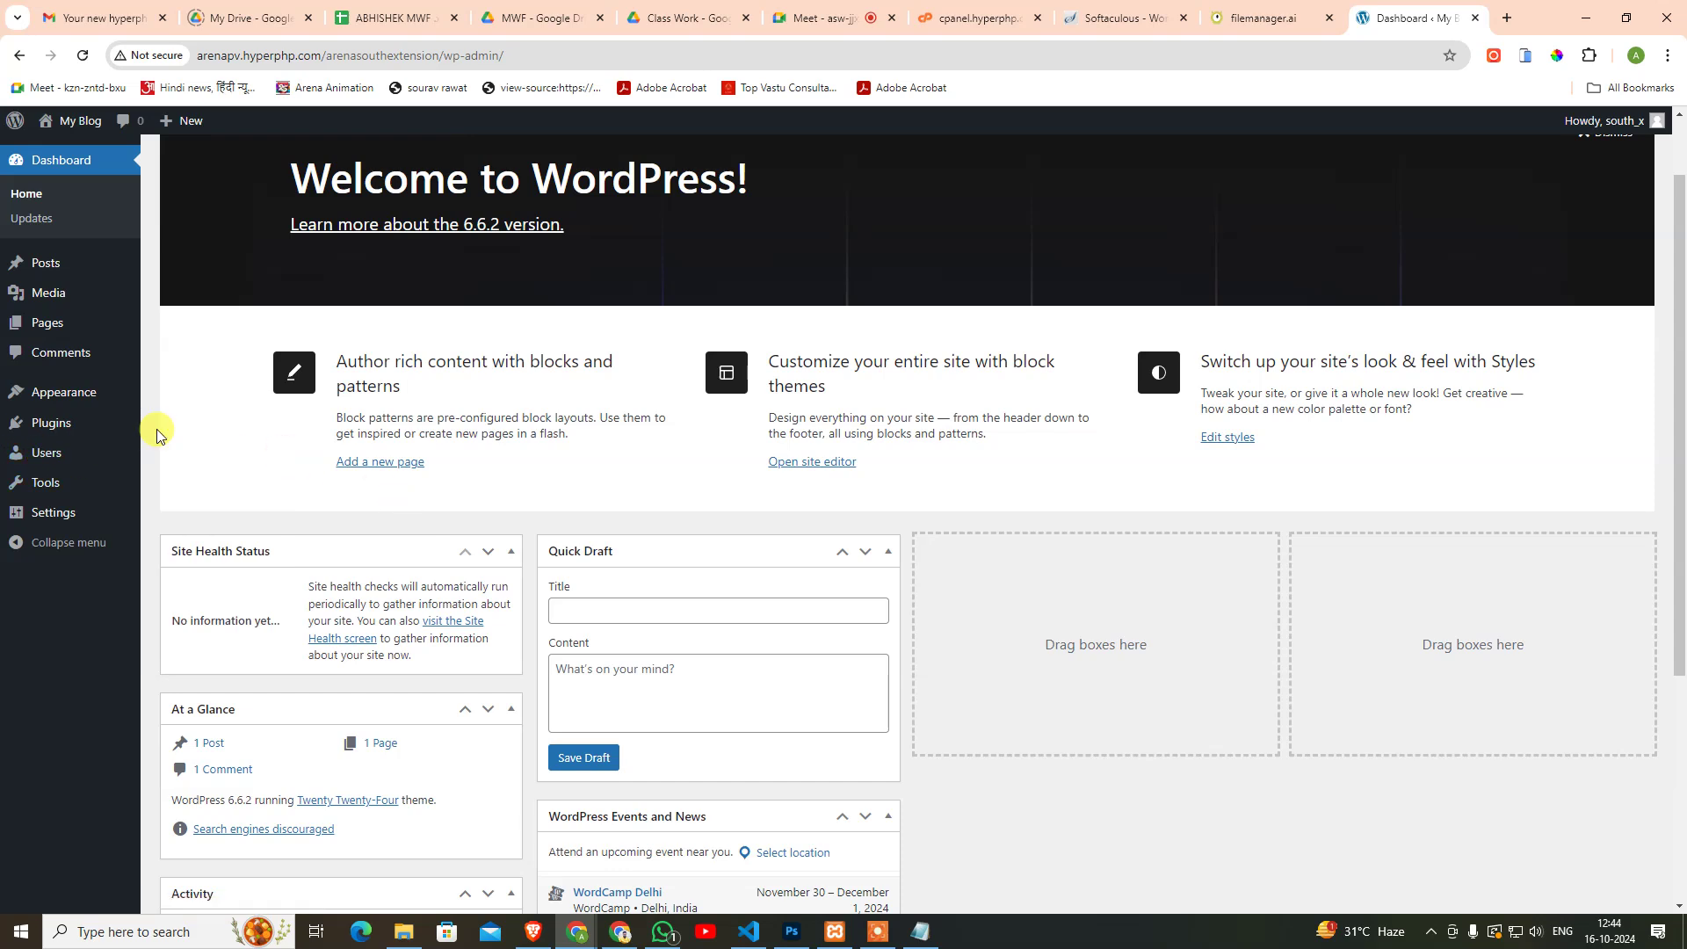
mouse_move(55, 463)
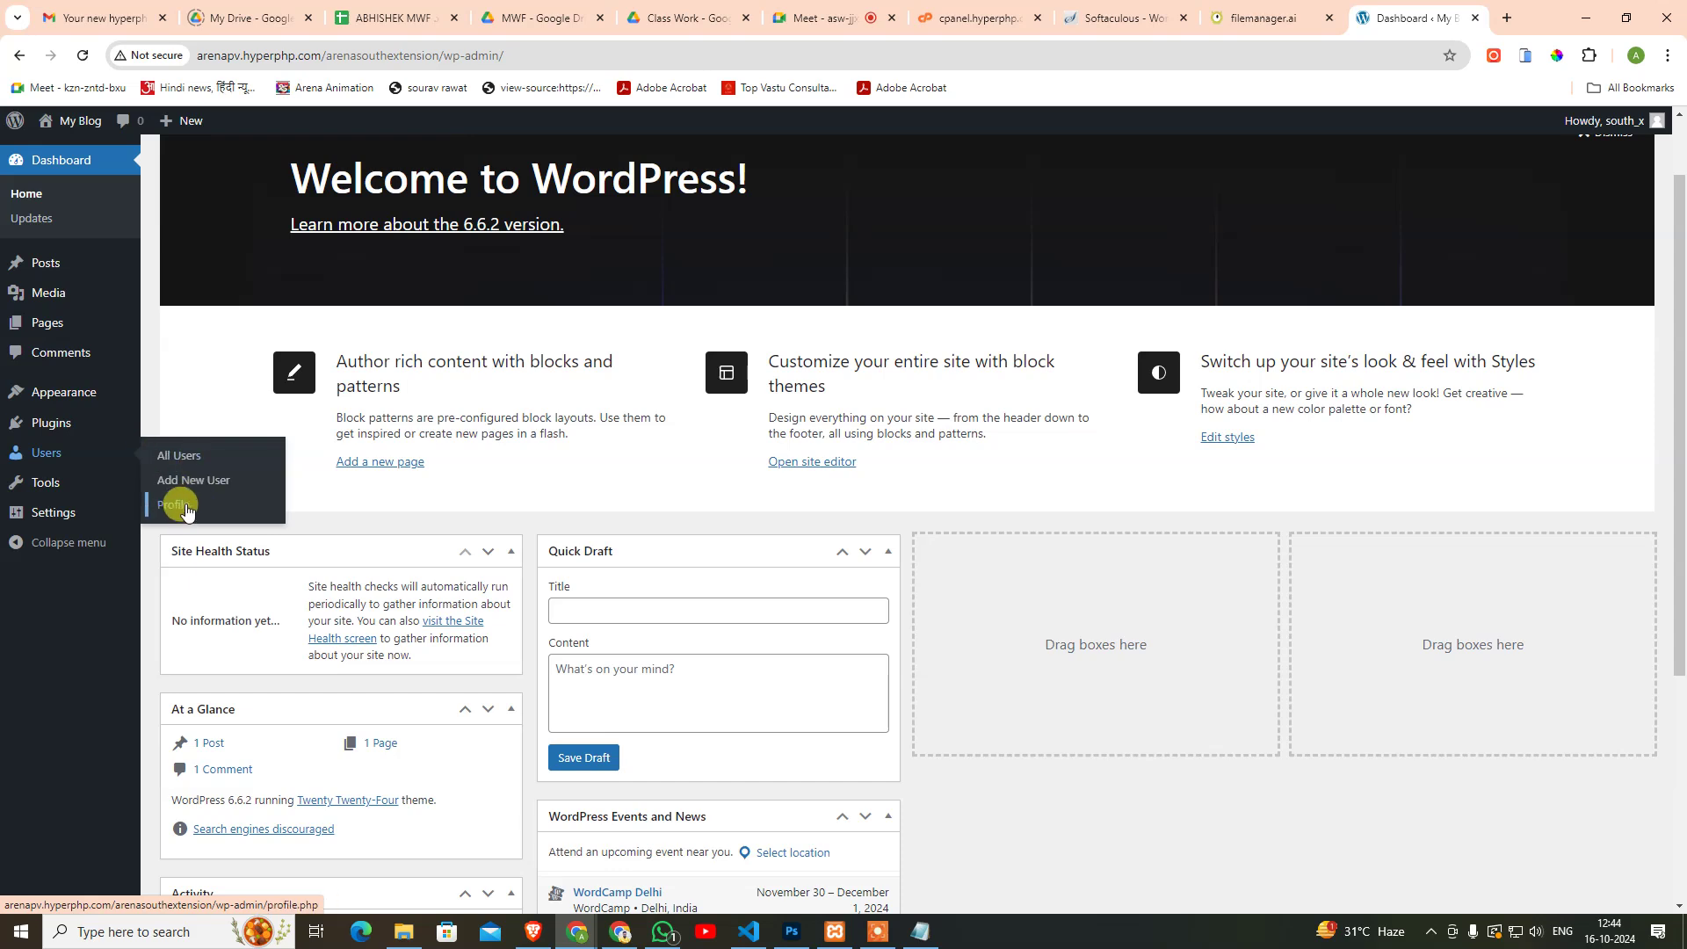
mouse_move(75, 390)
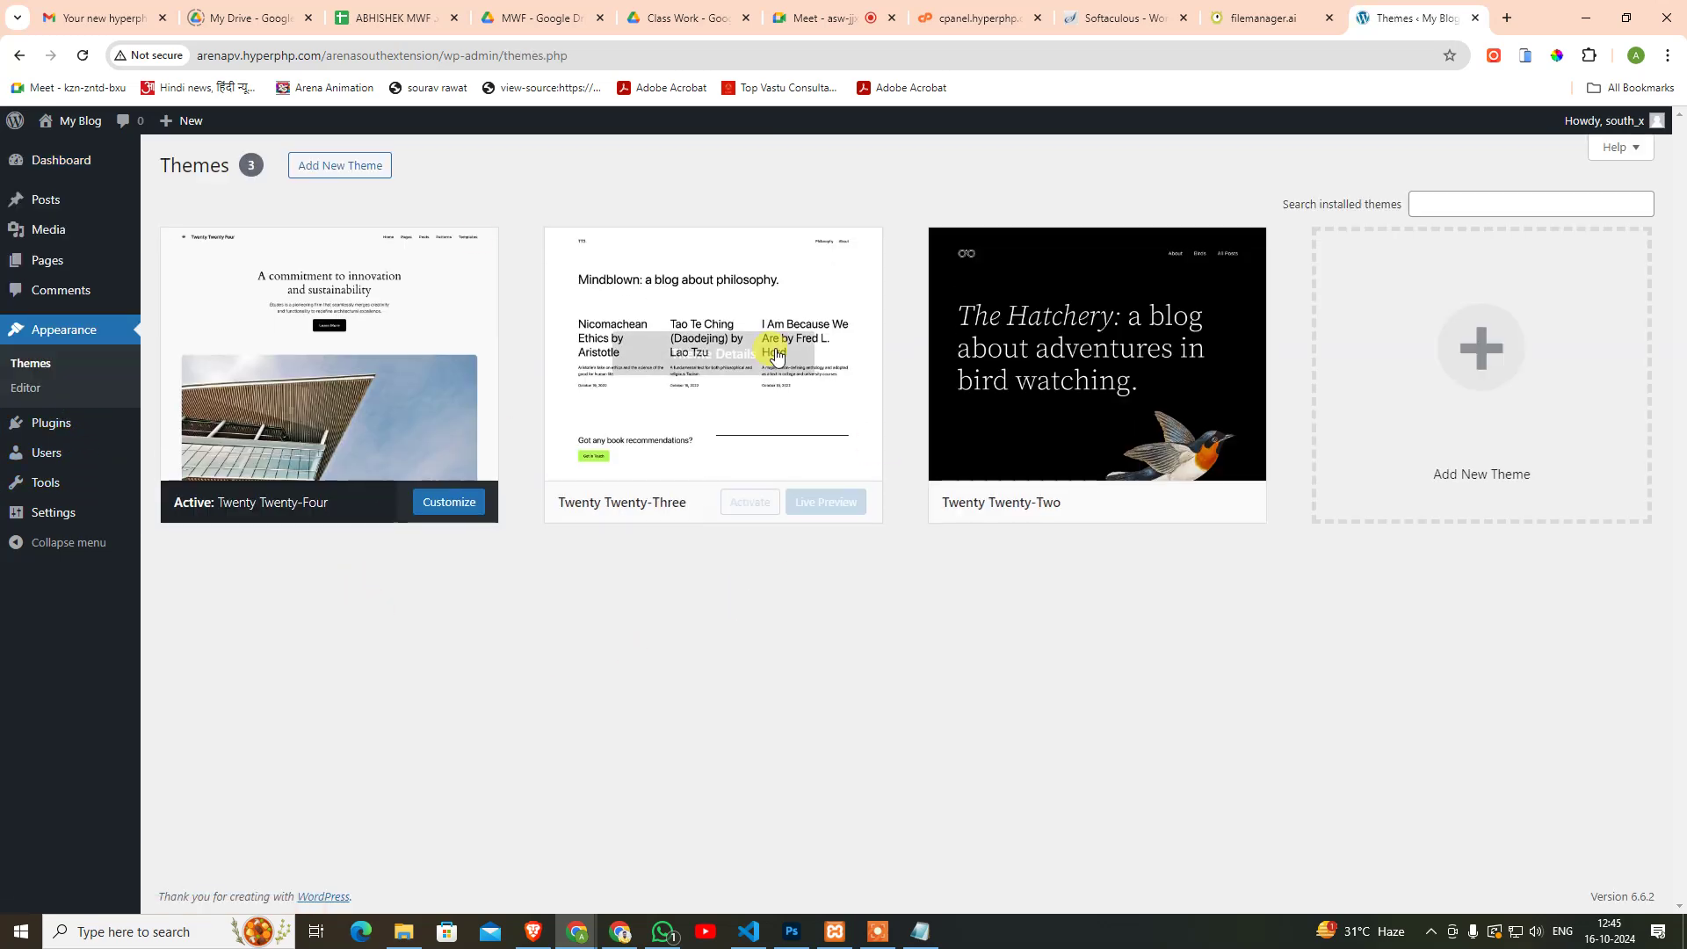
- Upload and install the Divi theme from Divi (2) (1).zip, then return to the Themes list
click(334, 169)
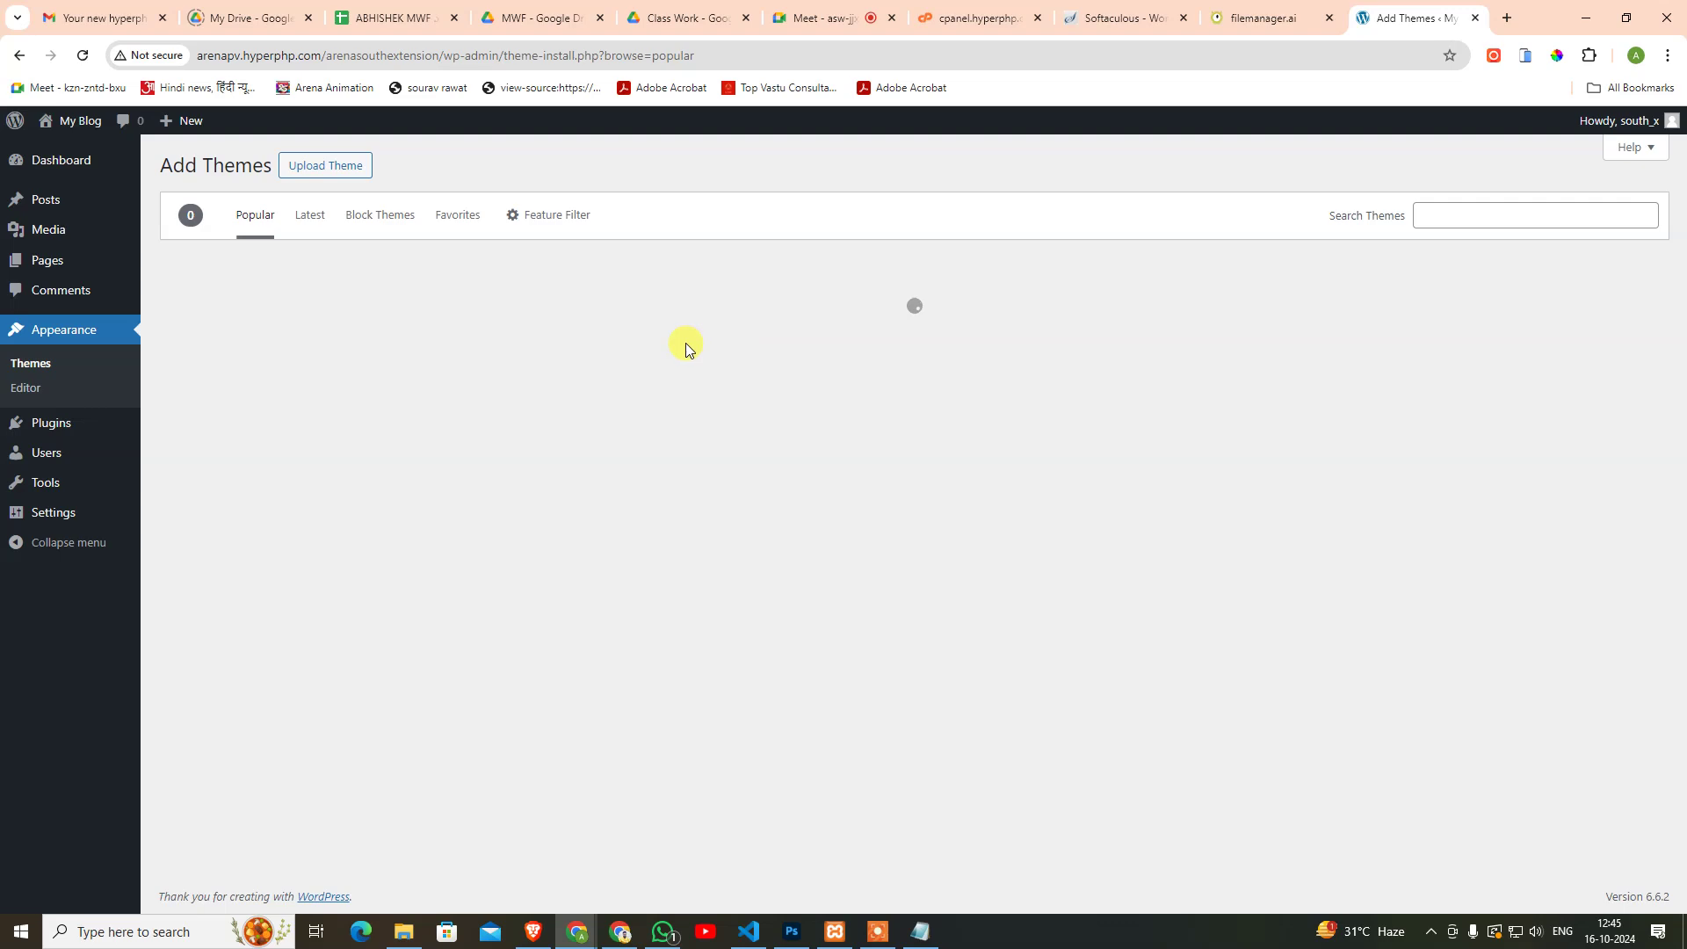
click(356, 170)
click(777, 332)
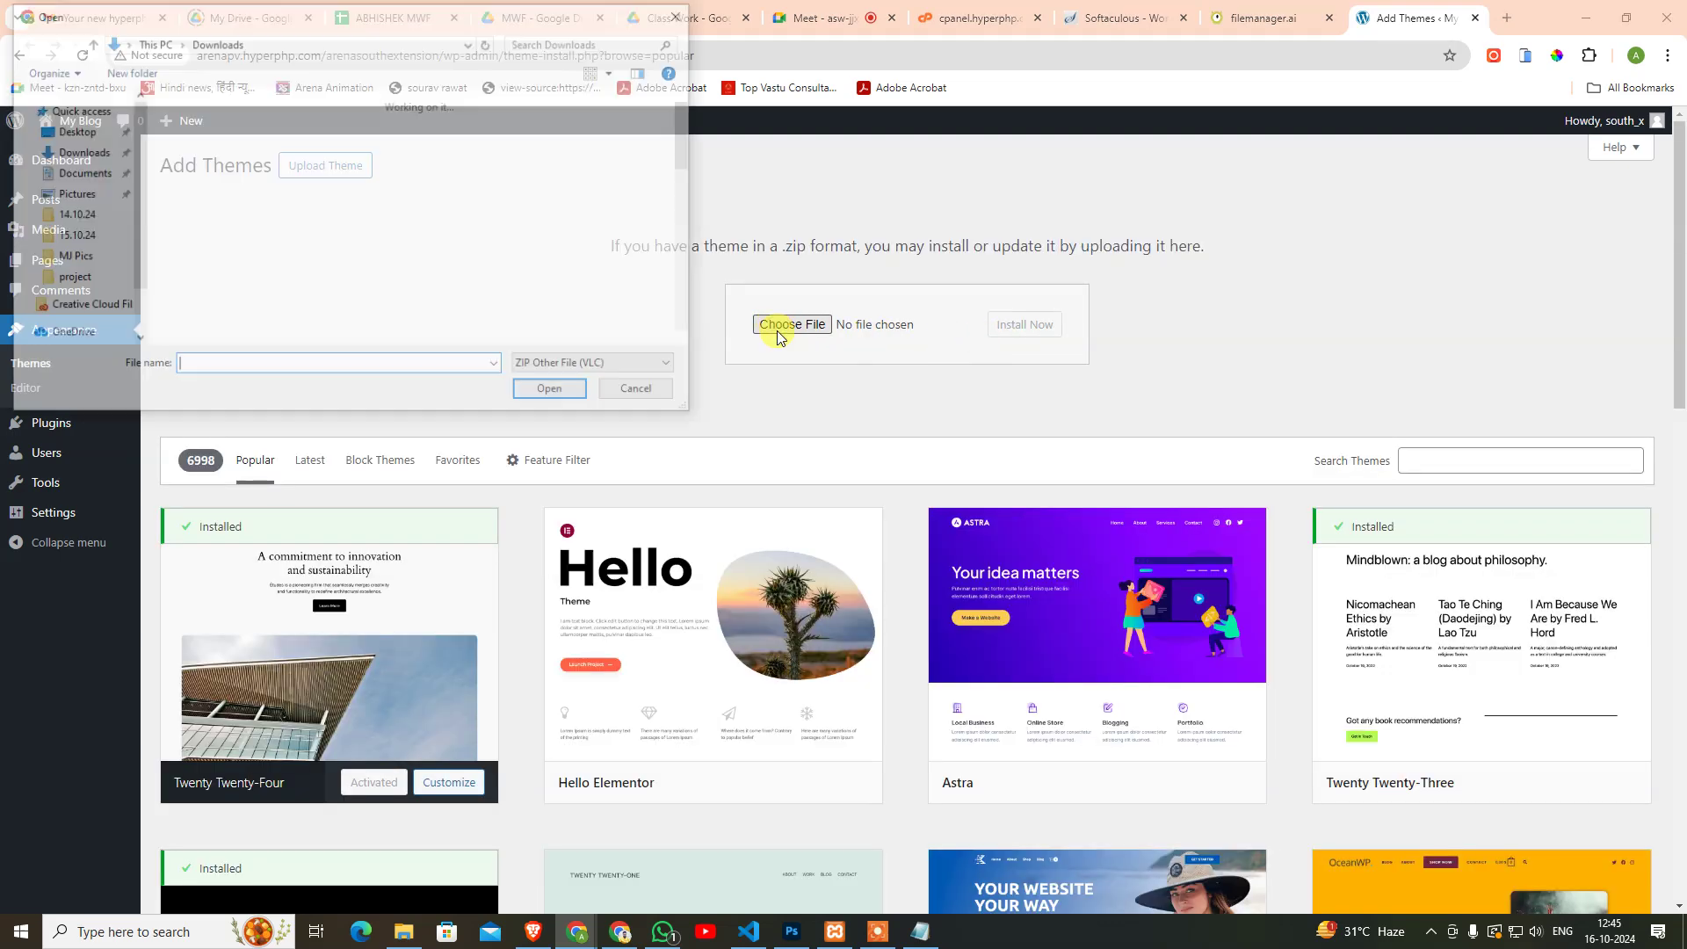
click(285, 299)
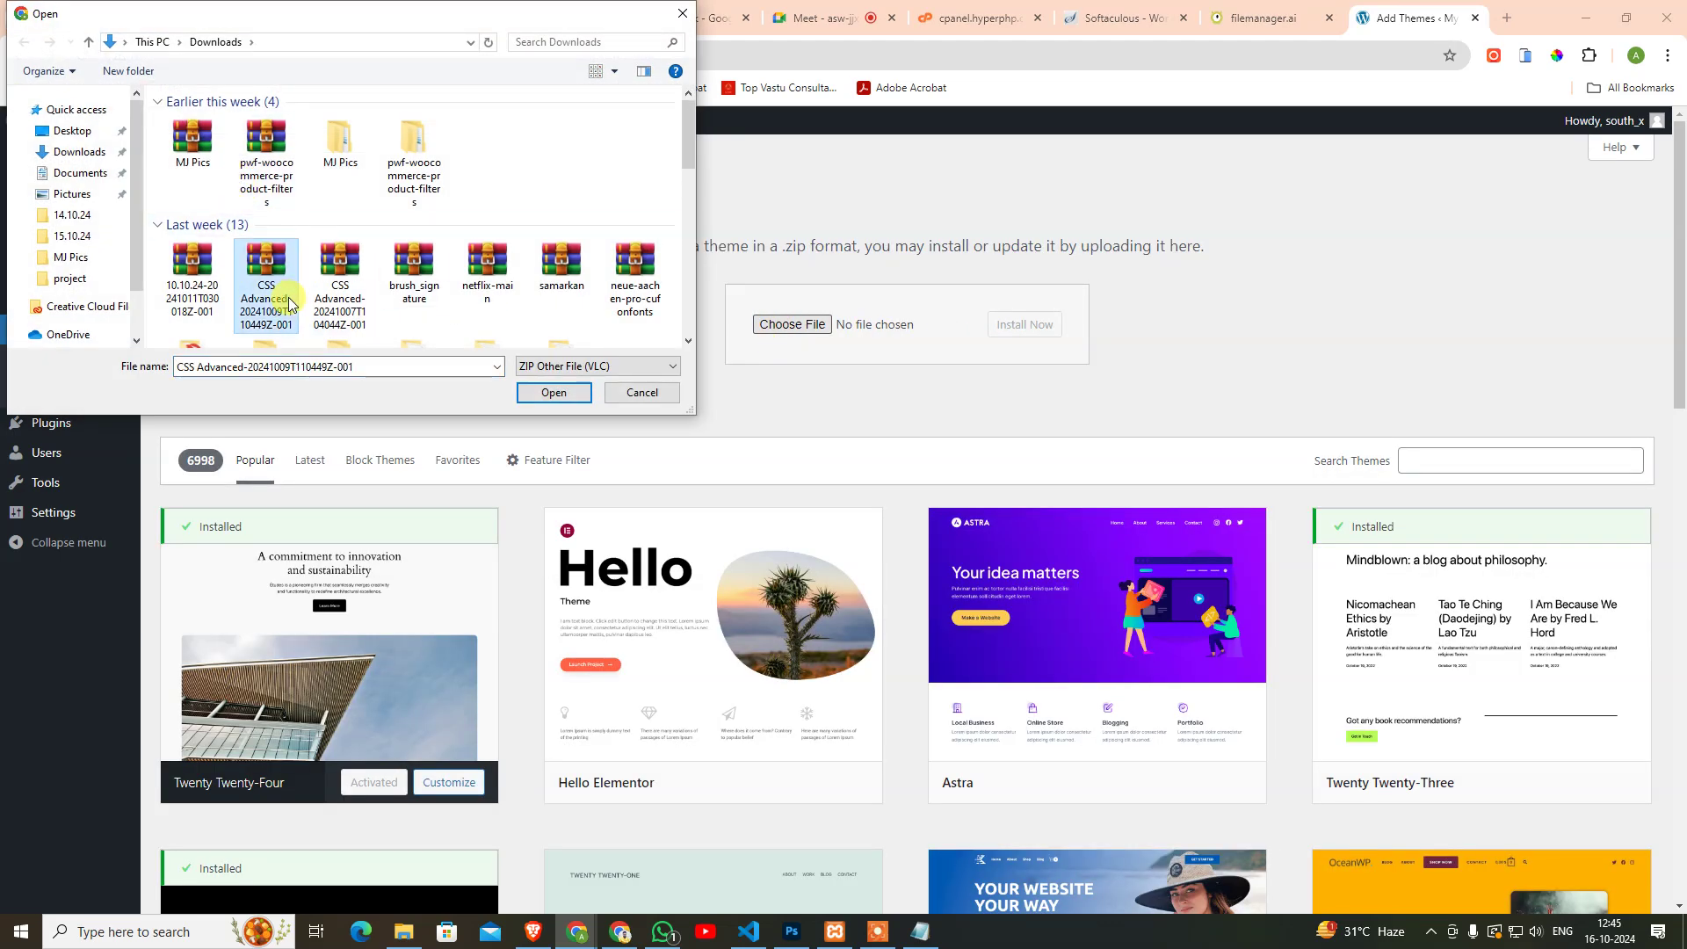
key(d)
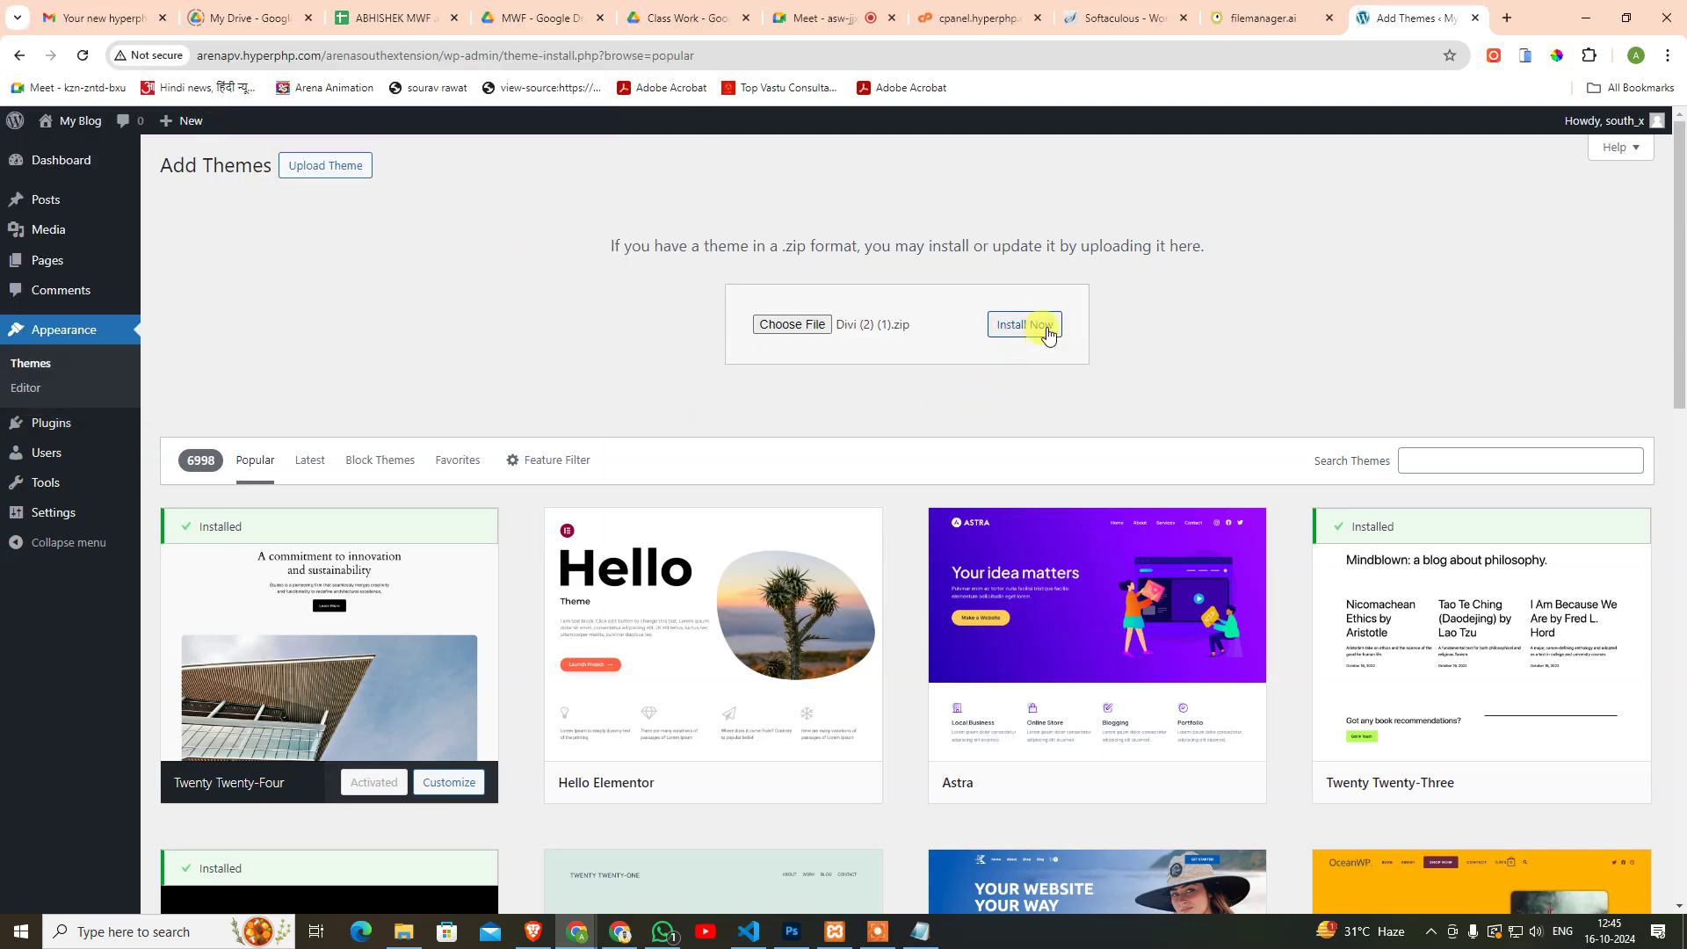
click(1049, 327)
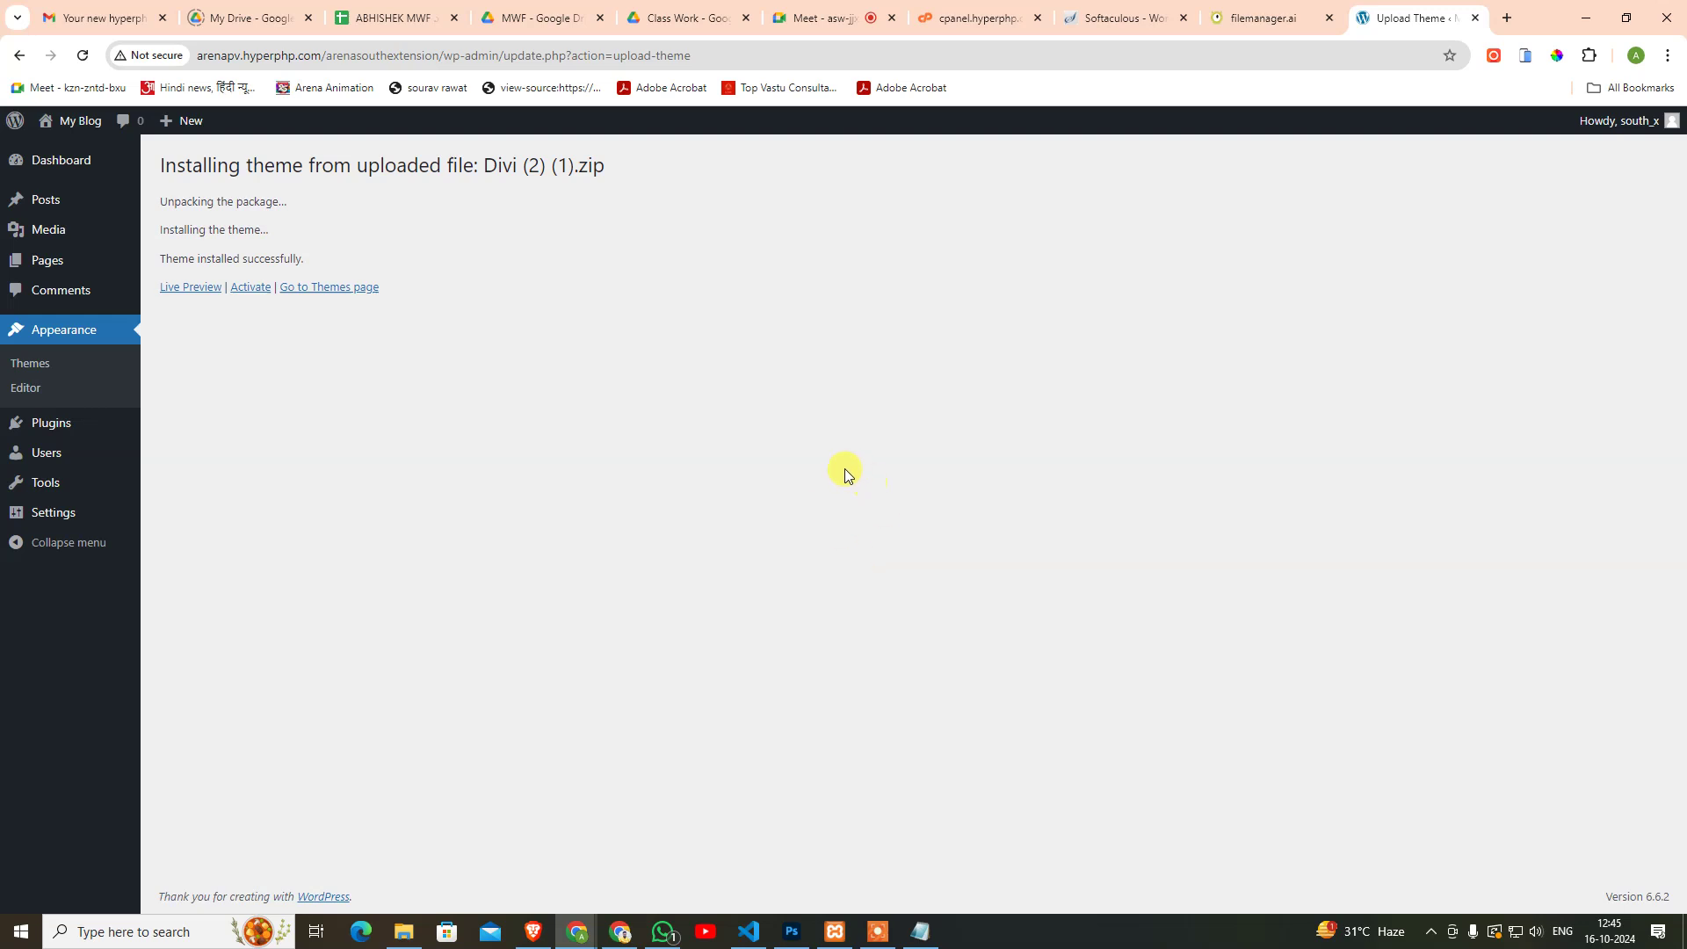
click(28, 364)
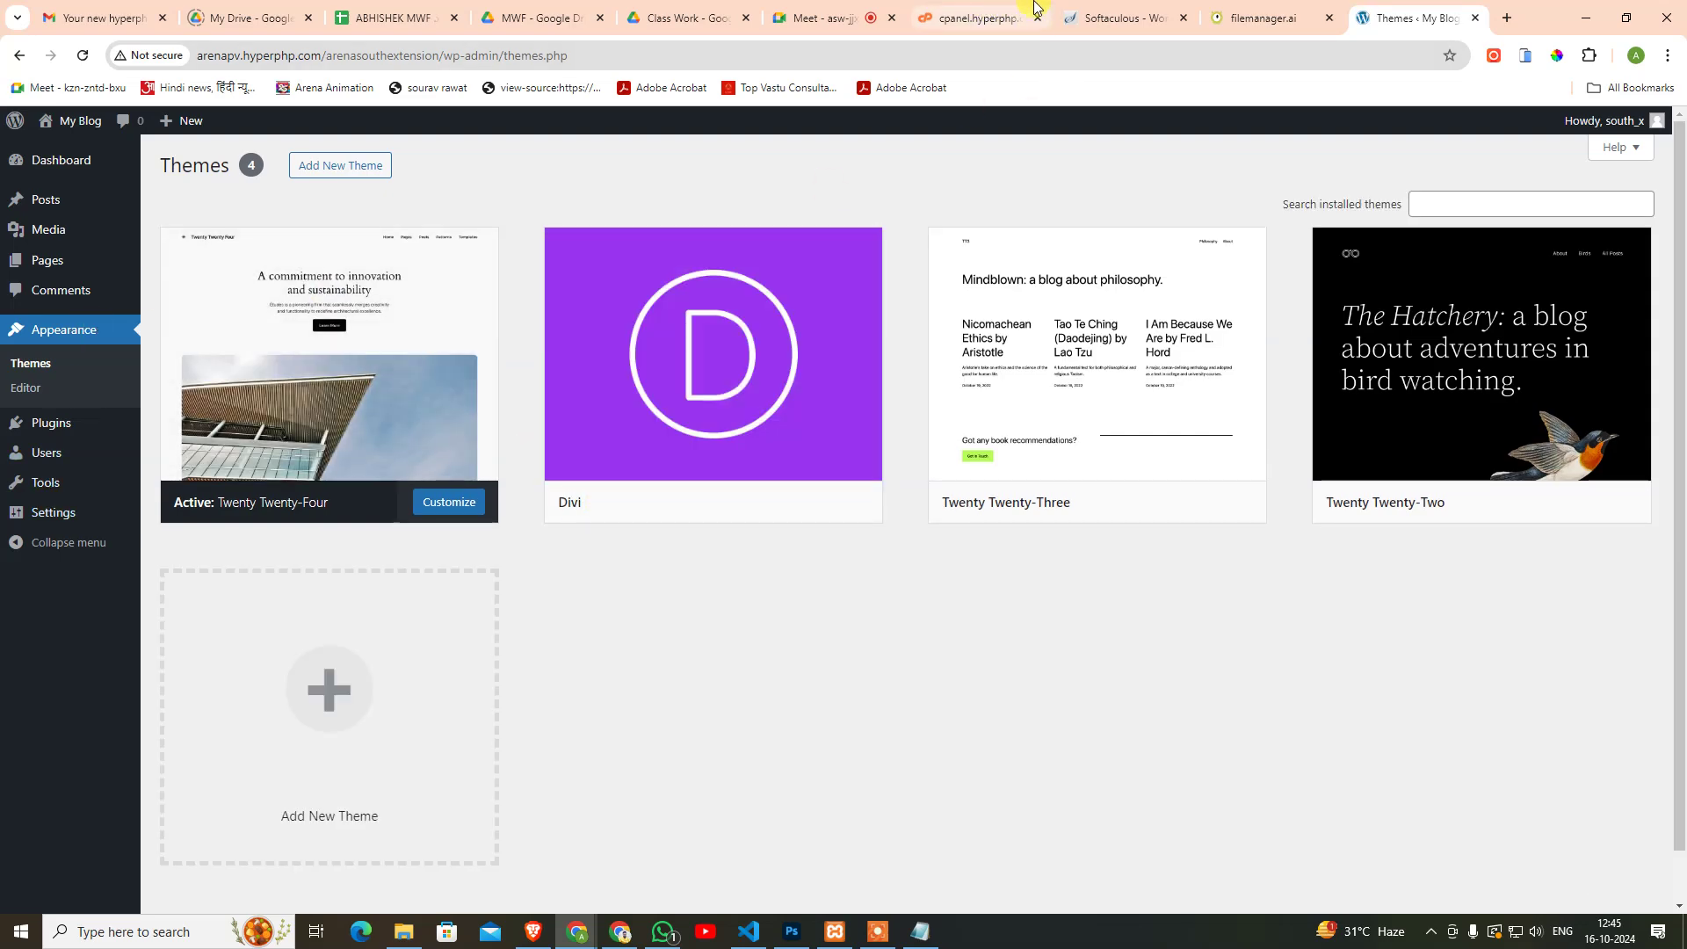
- Refresh the file manager's themes folder to confirm the Divi folder, then return to WordPress Themes
click(974, 16)
click(1120, 16)
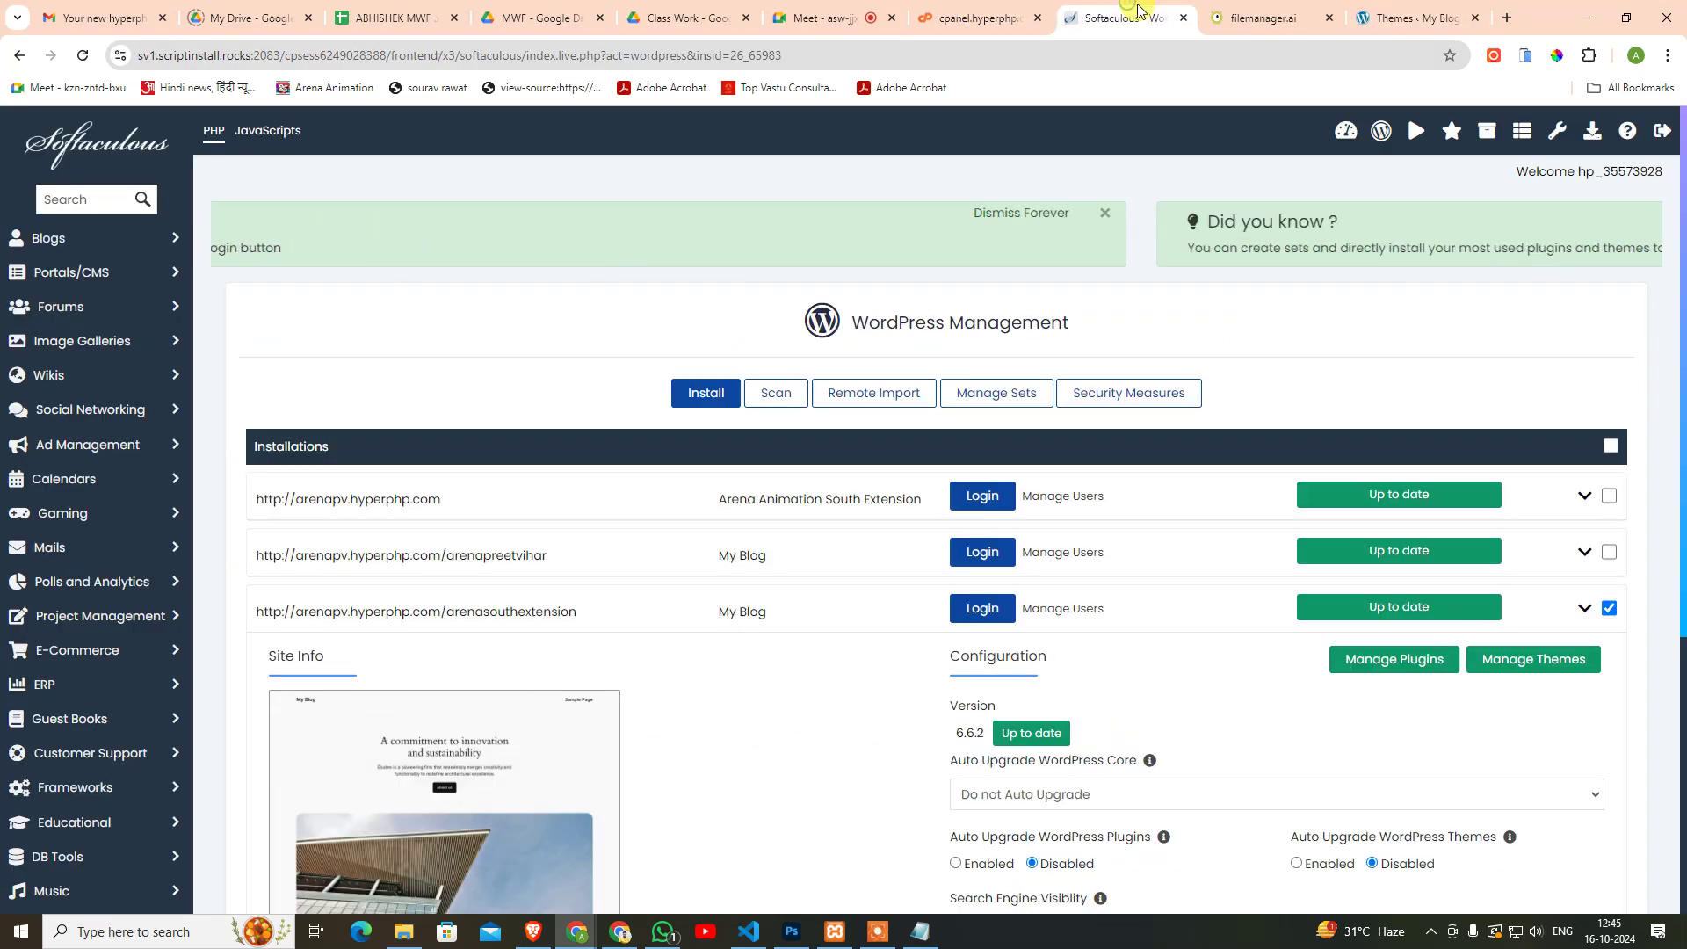
click(1222, 17)
click(194, 154)
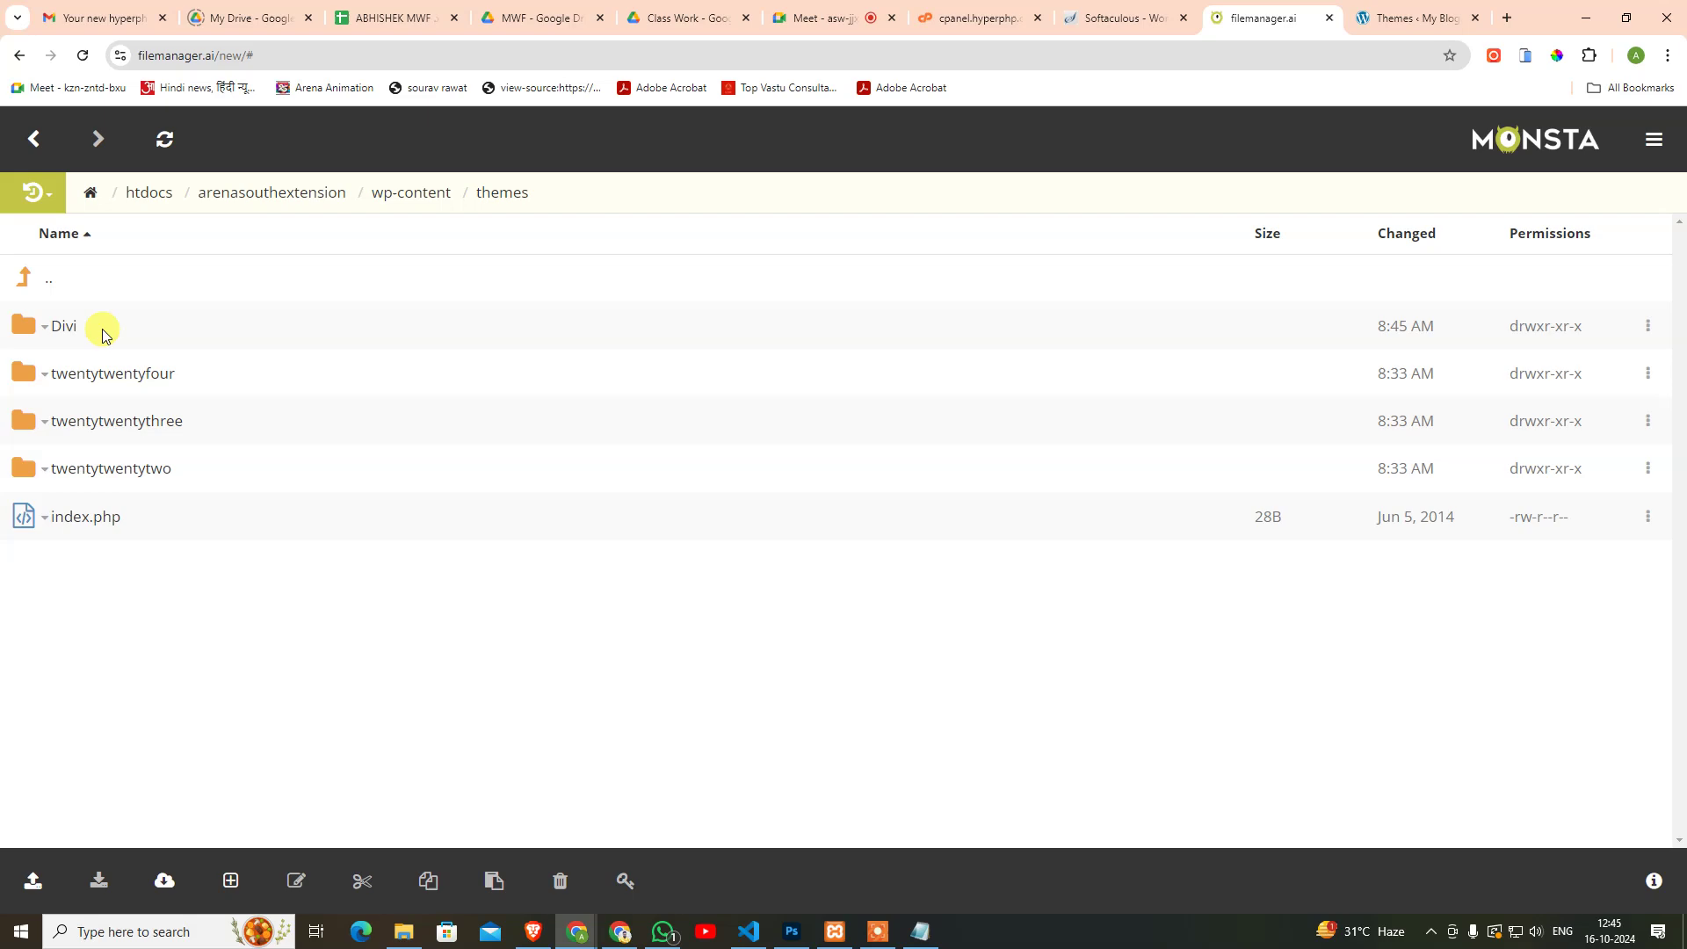
click(957, 12)
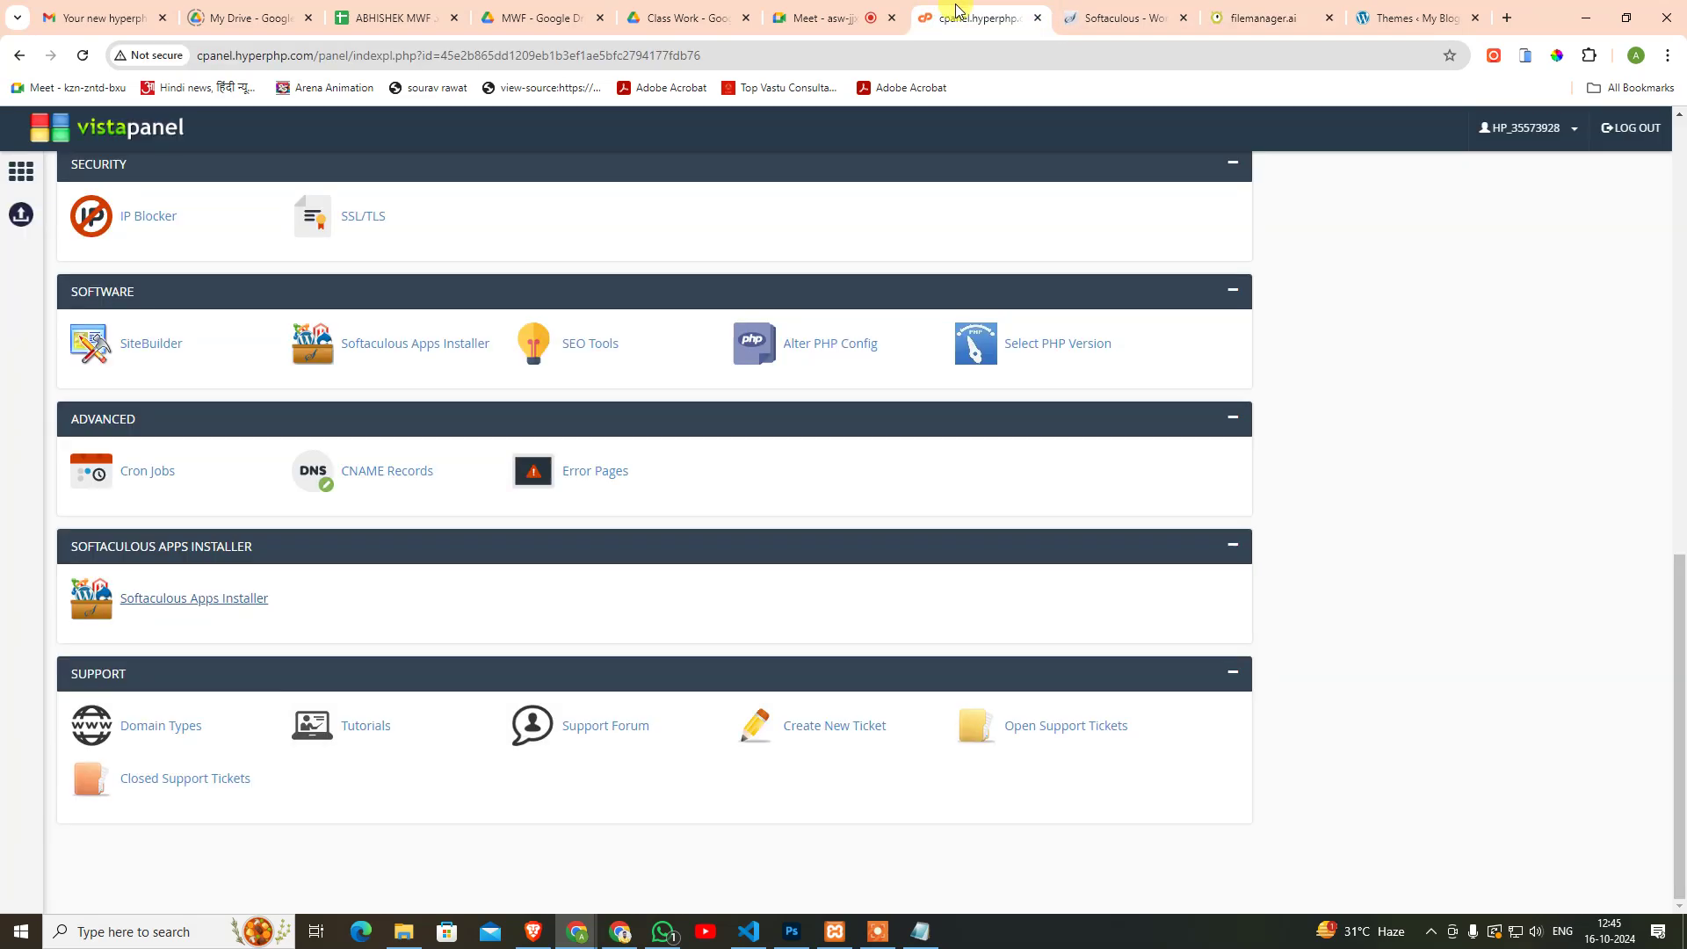
click(1109, 16)
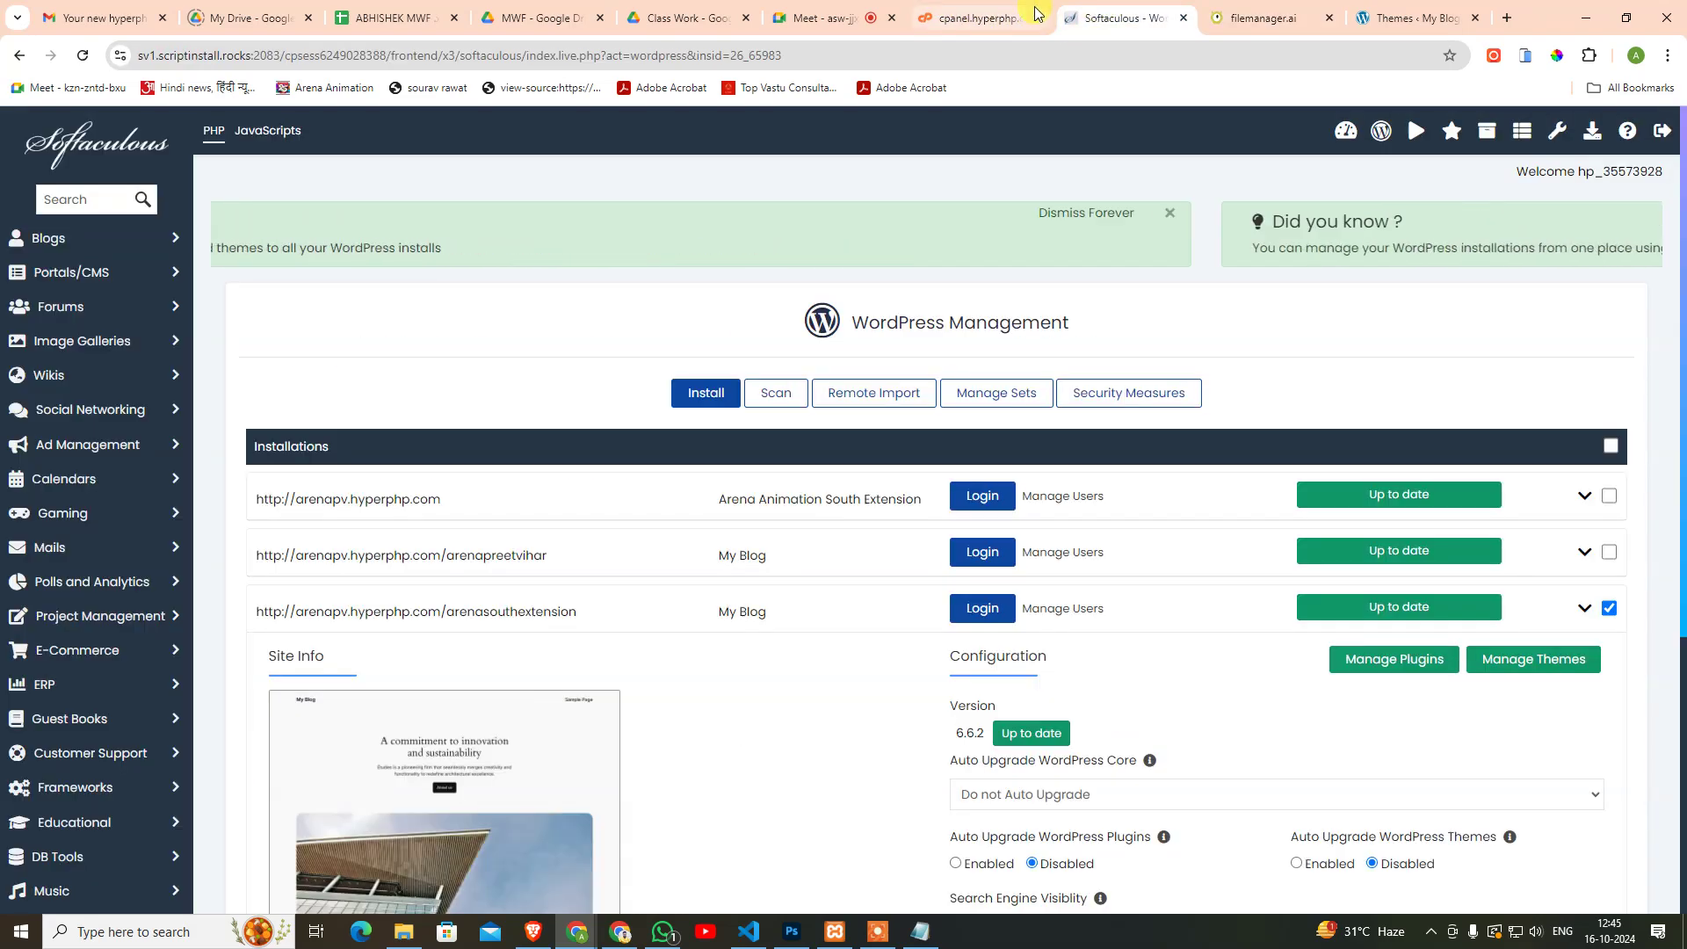
click(1378, 25)
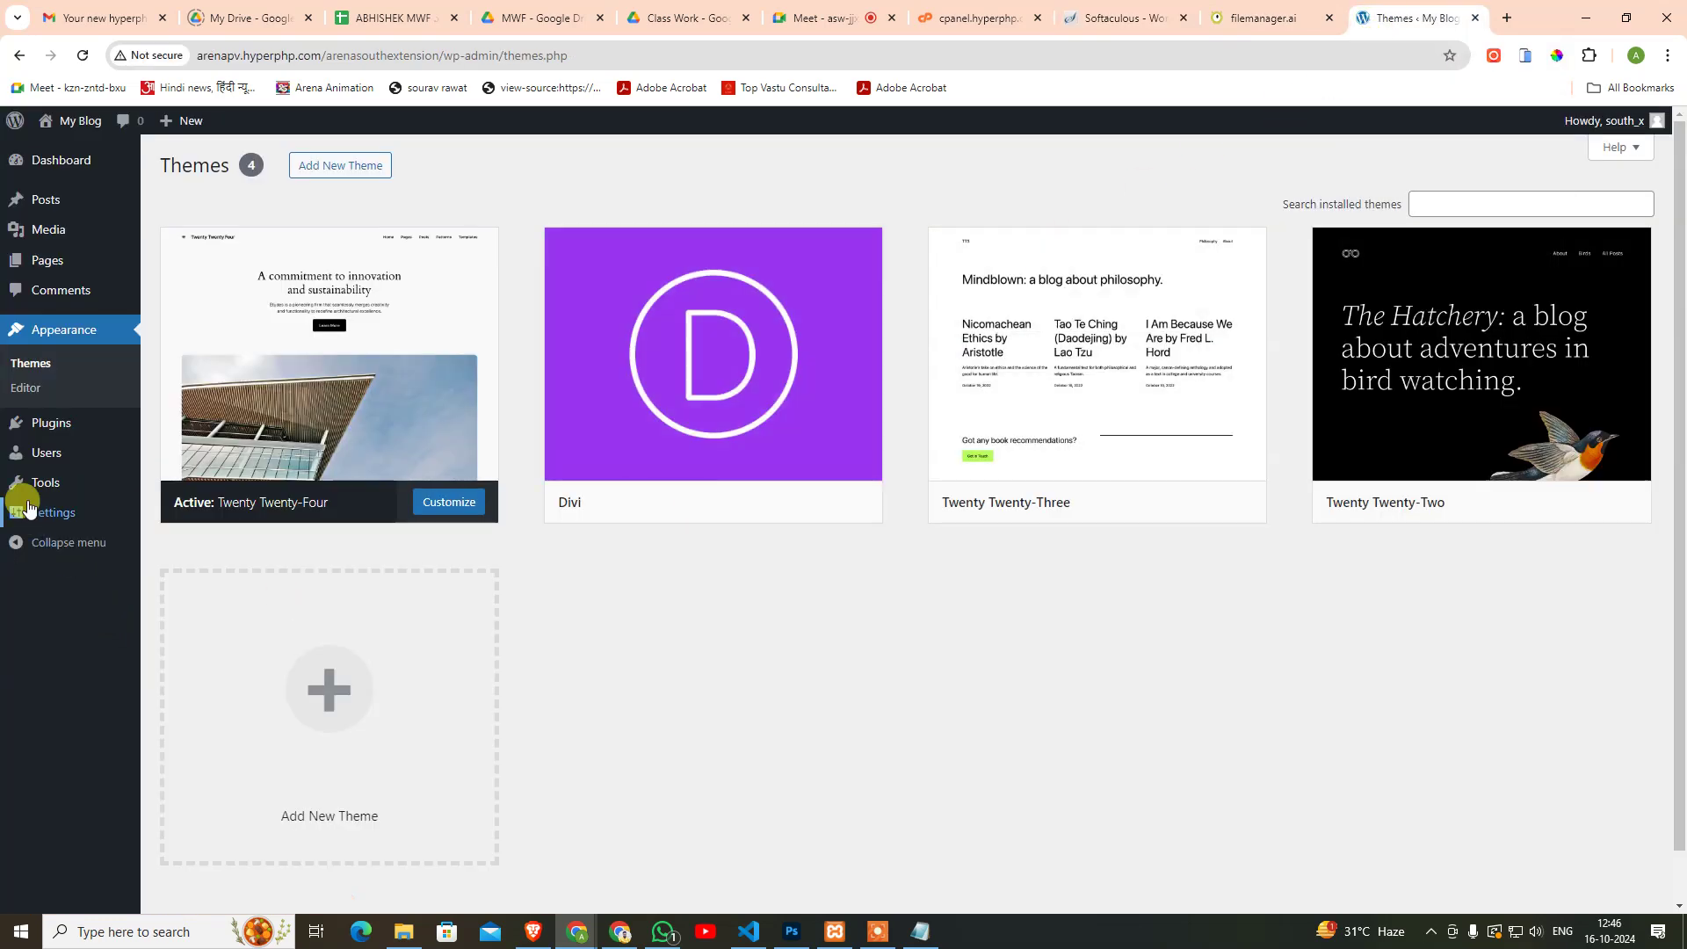
- Activate the Divi theme and open the Updates section of Divi Theme Options
mouse_move(629, 414)
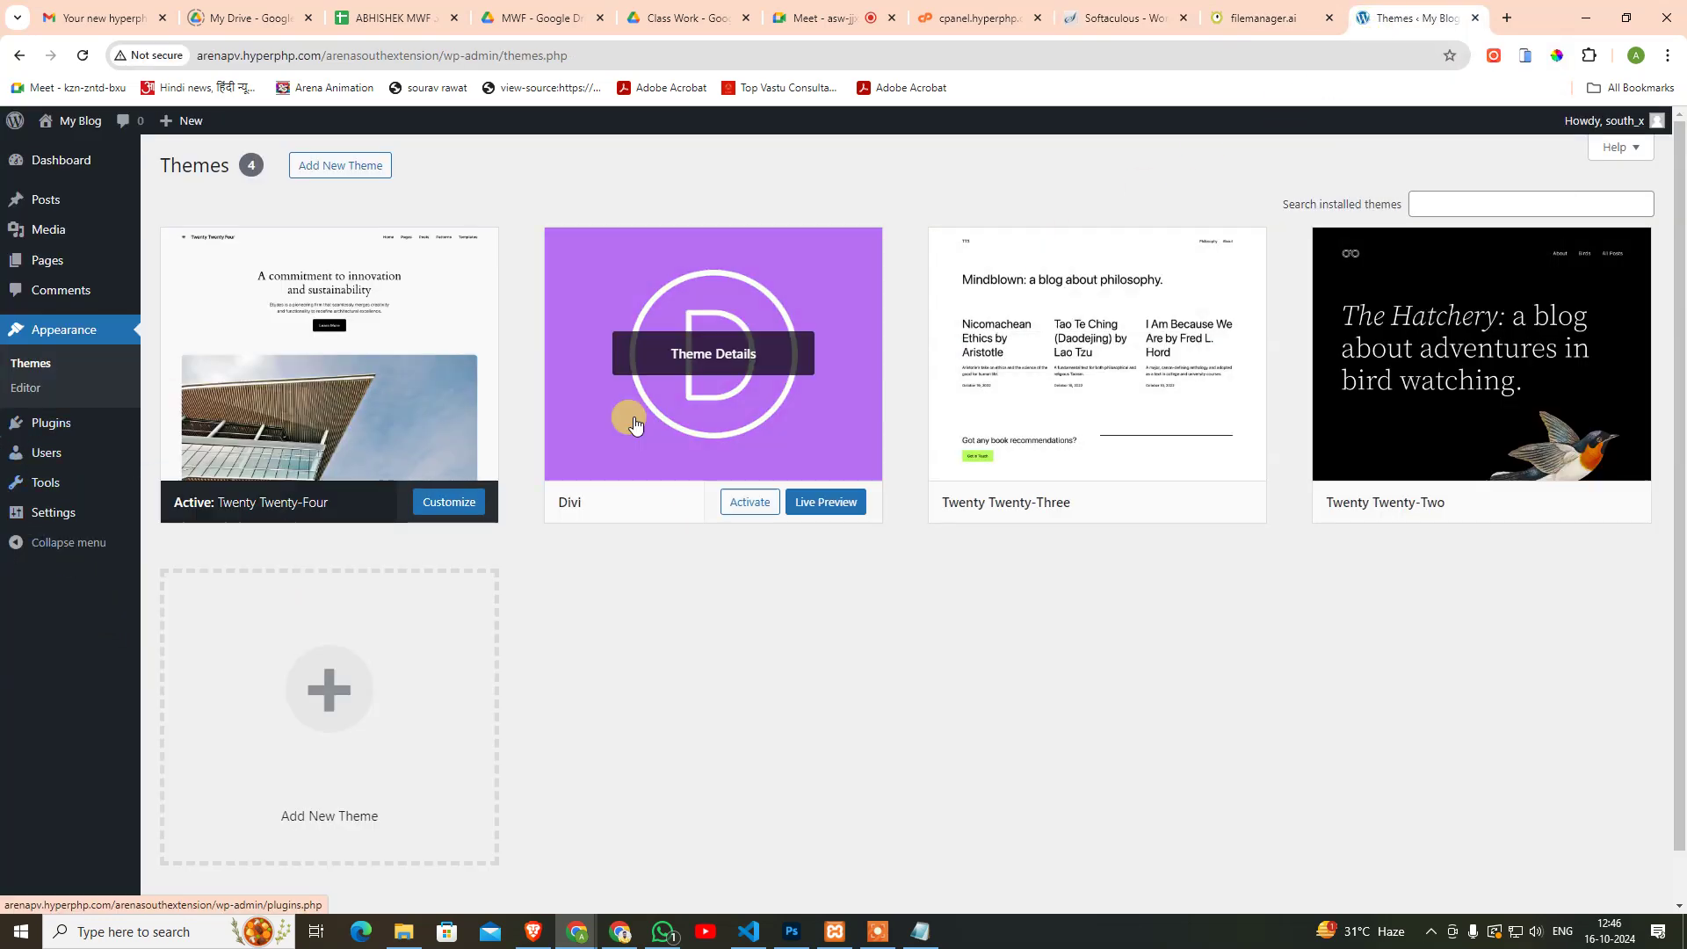
click(743, 508)
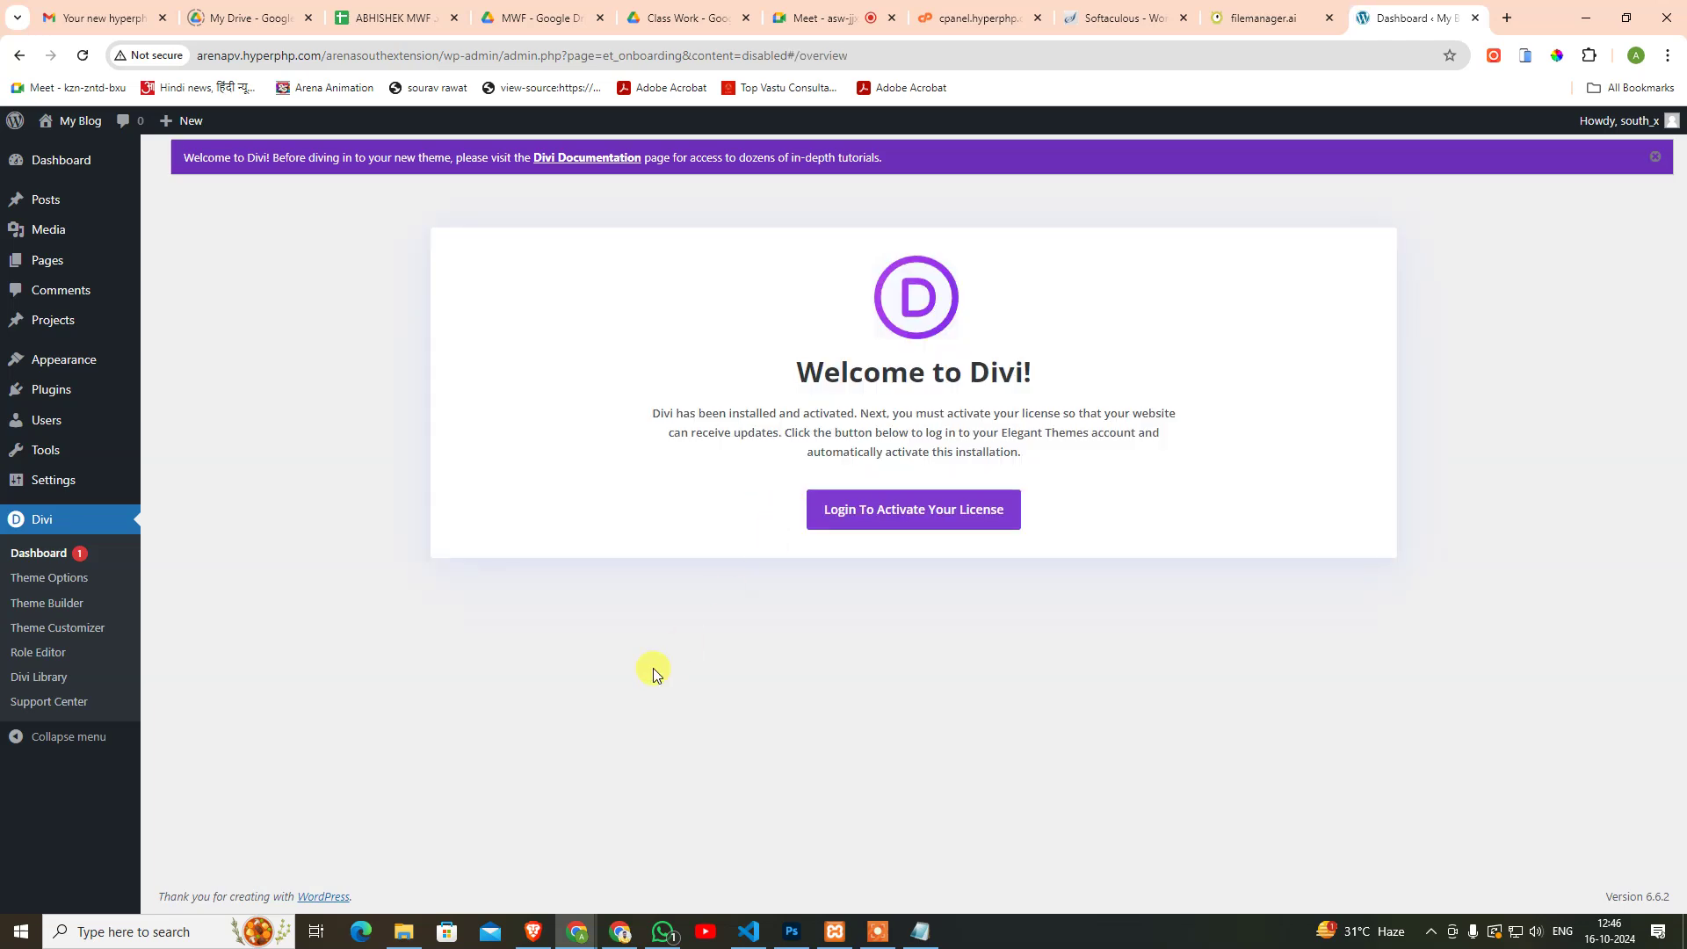
click(49, 578)
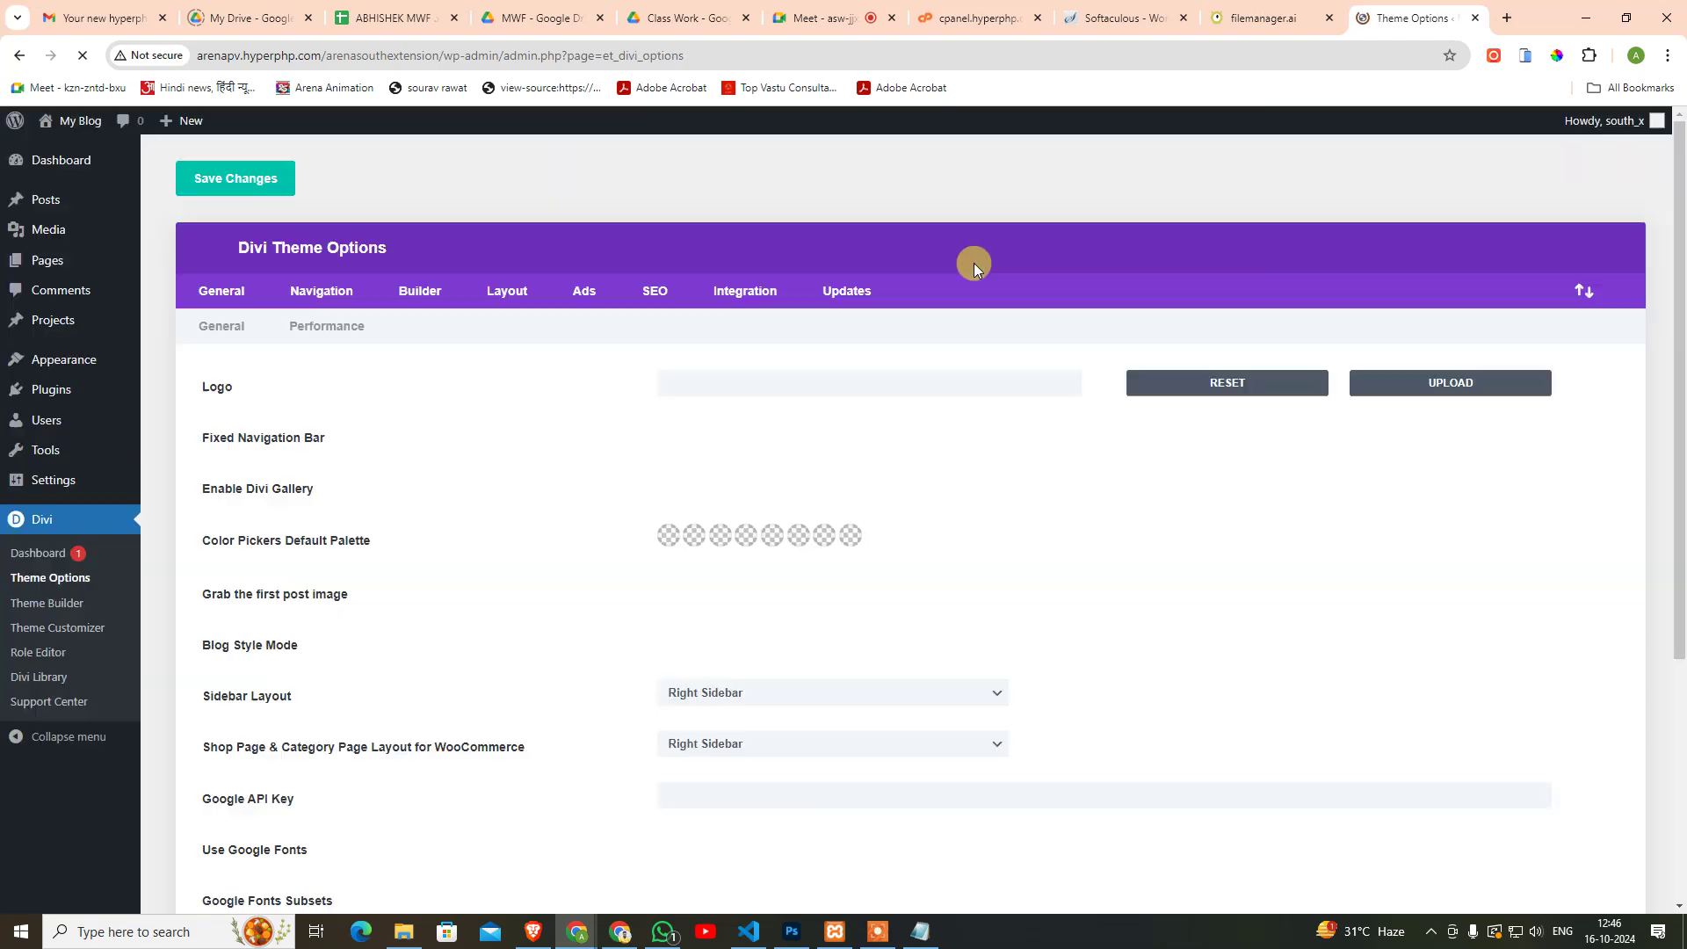
click(850, 291)
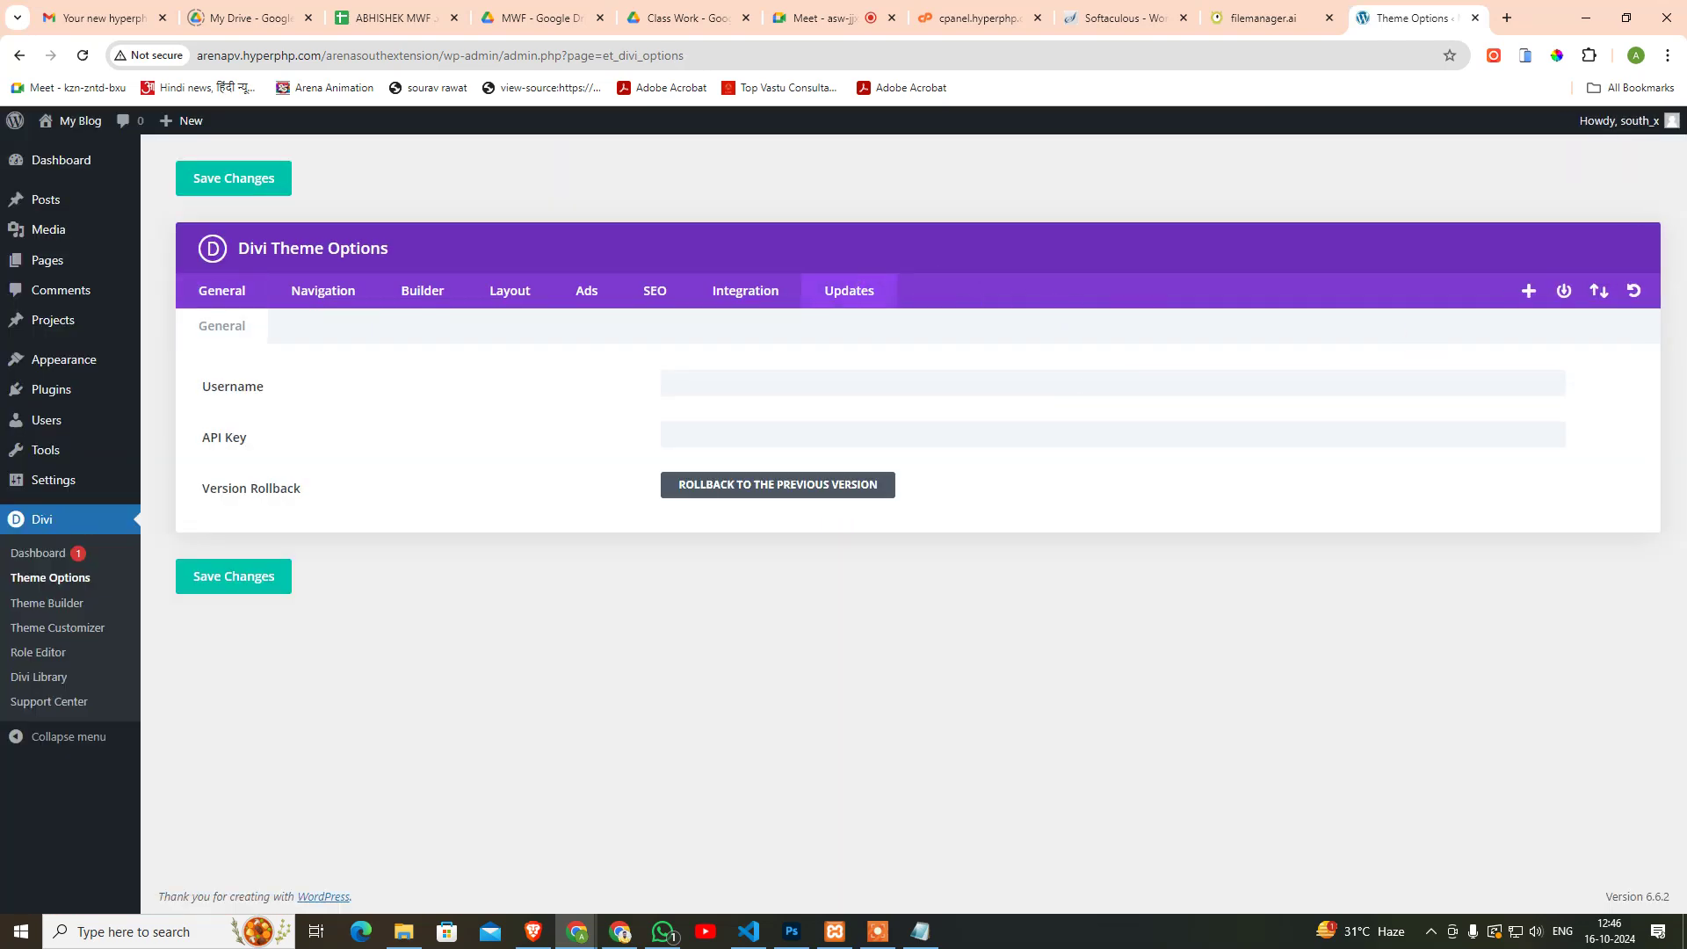
- Paste the Elegant Themes username and API key, save them, and open Dashboard > Updates
click(663, 931)
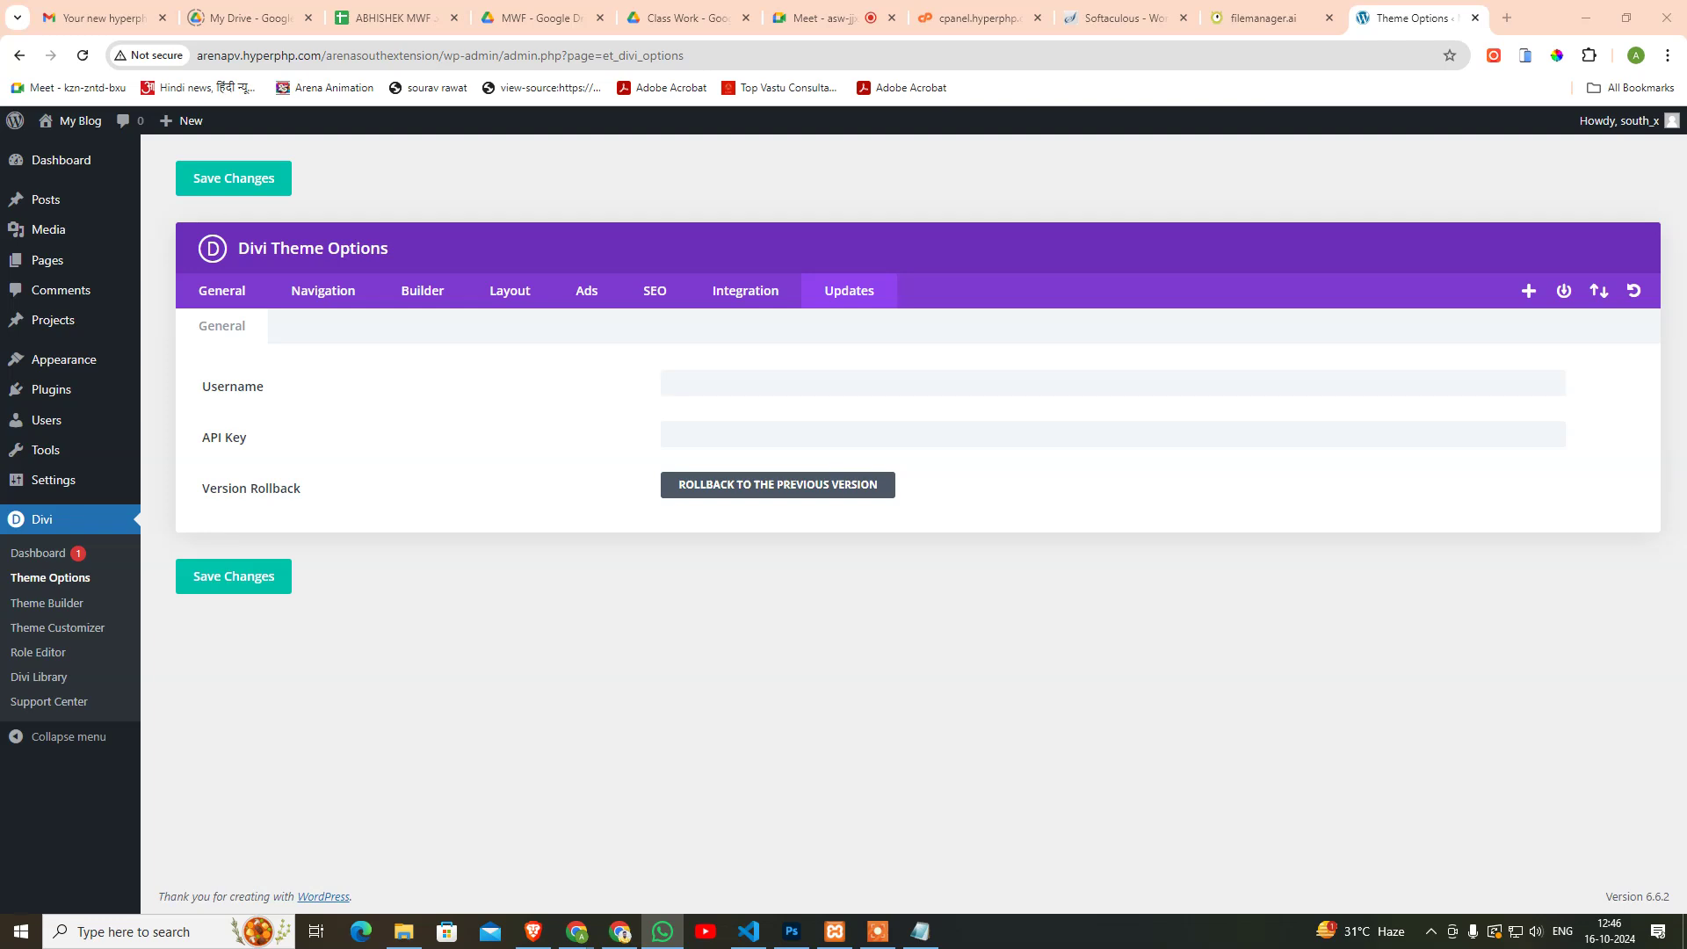
click(763, 439)
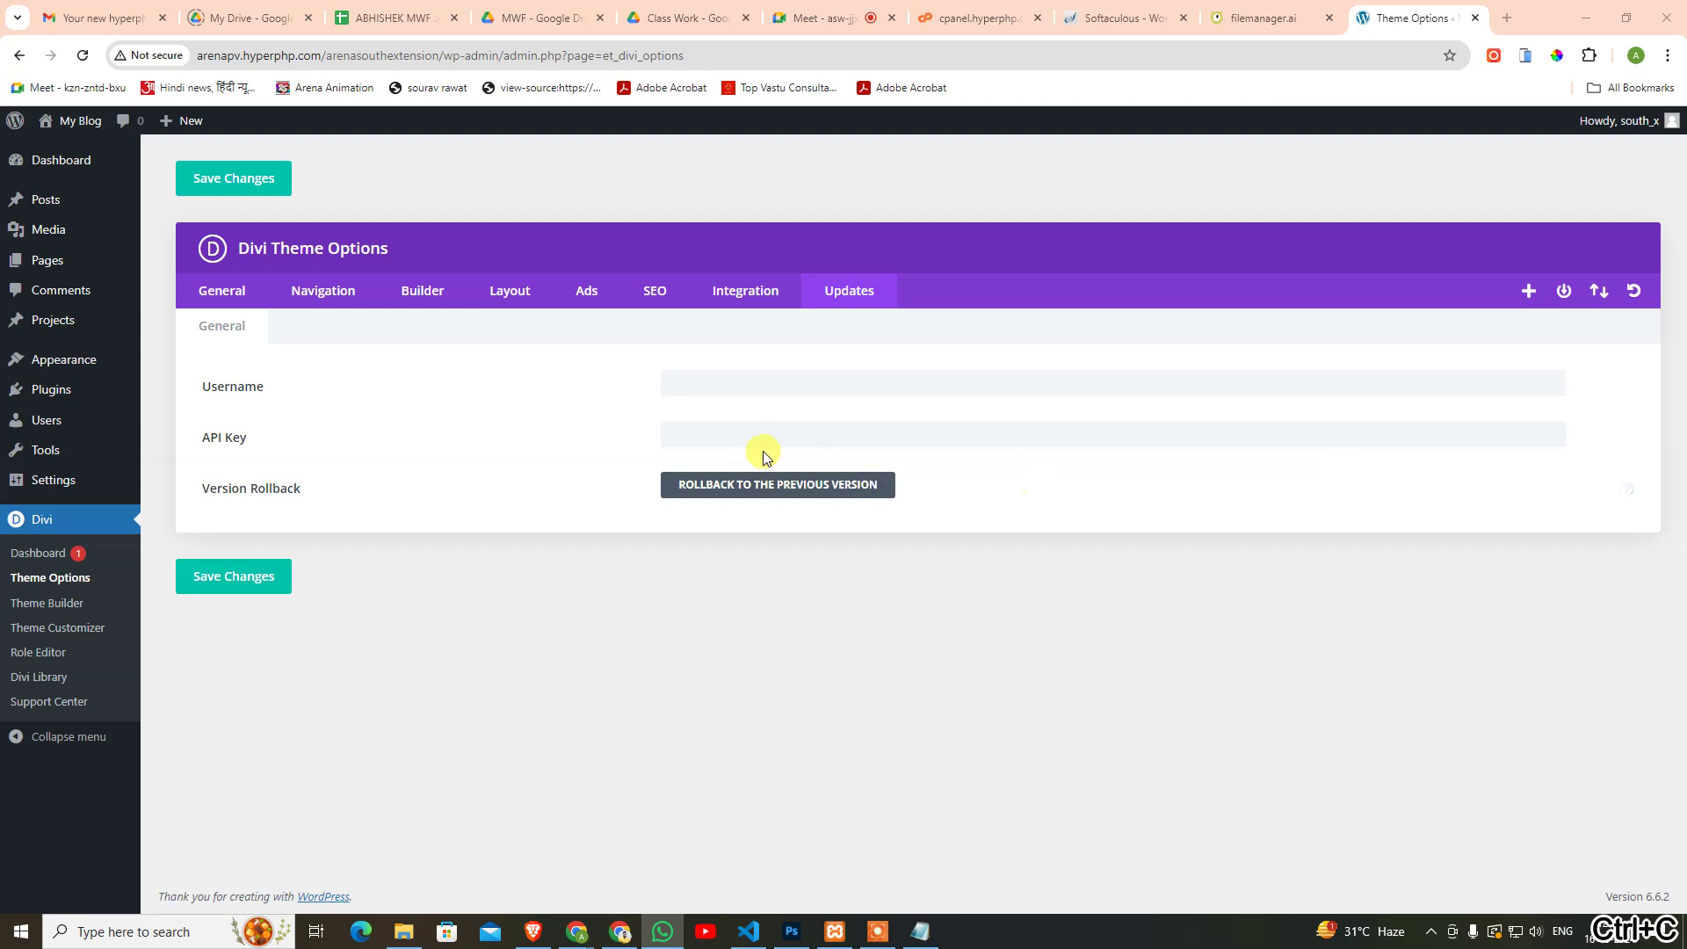
key(ctrl+v)
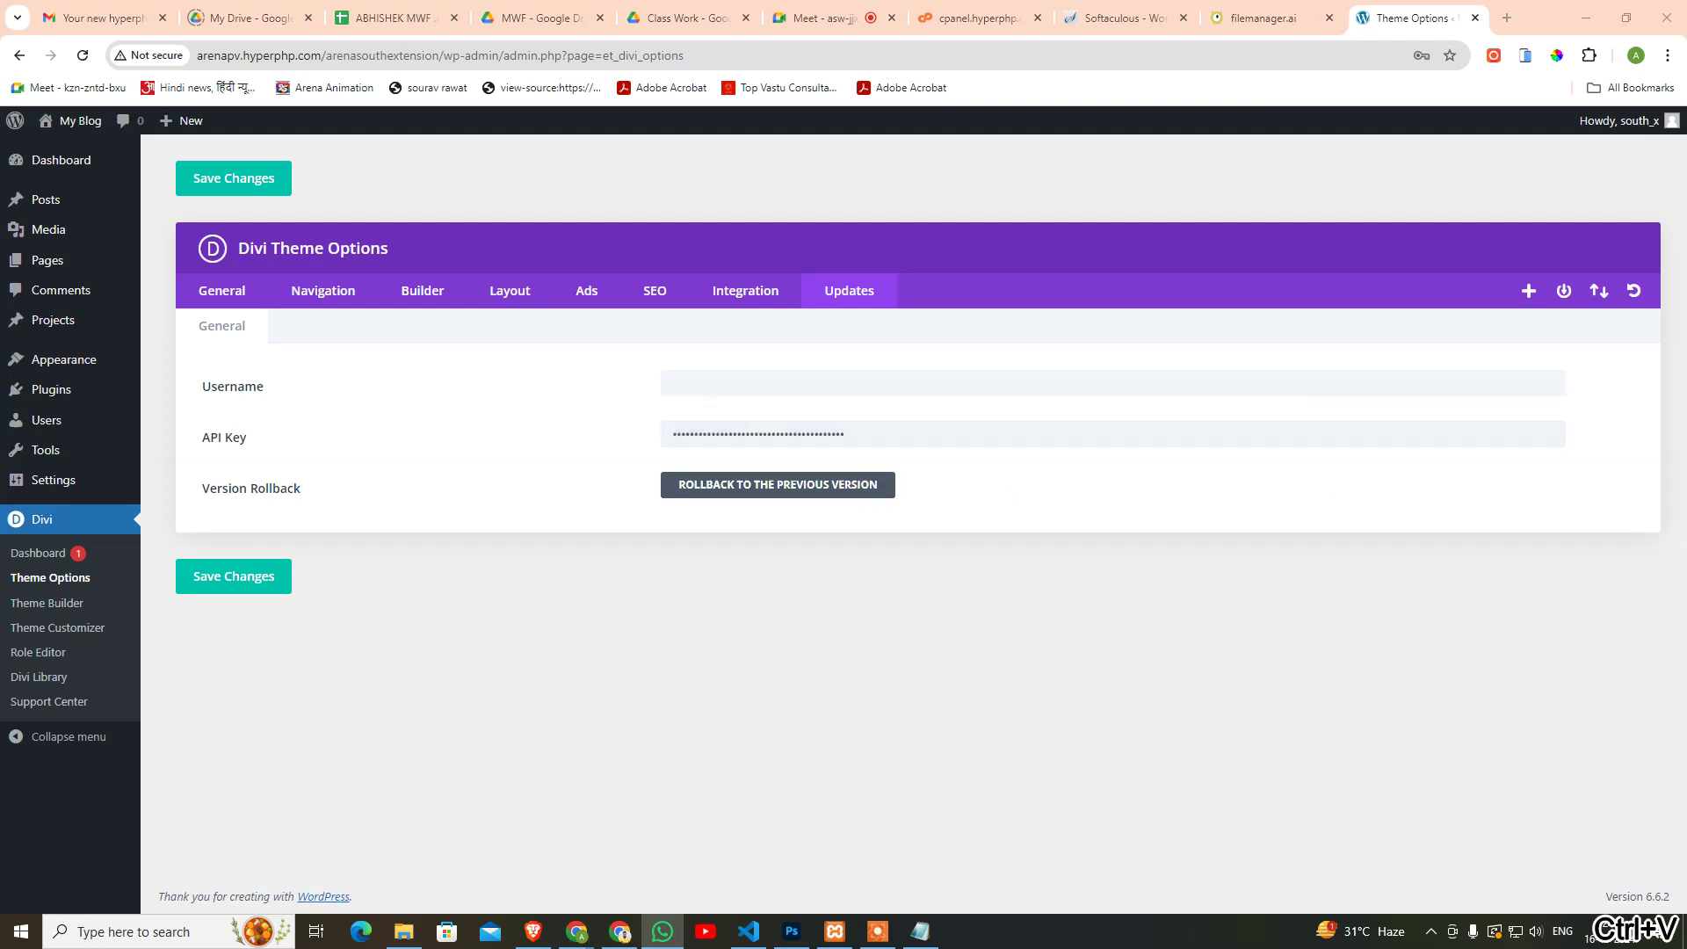
click(908, 382)
key(ctrl+v)
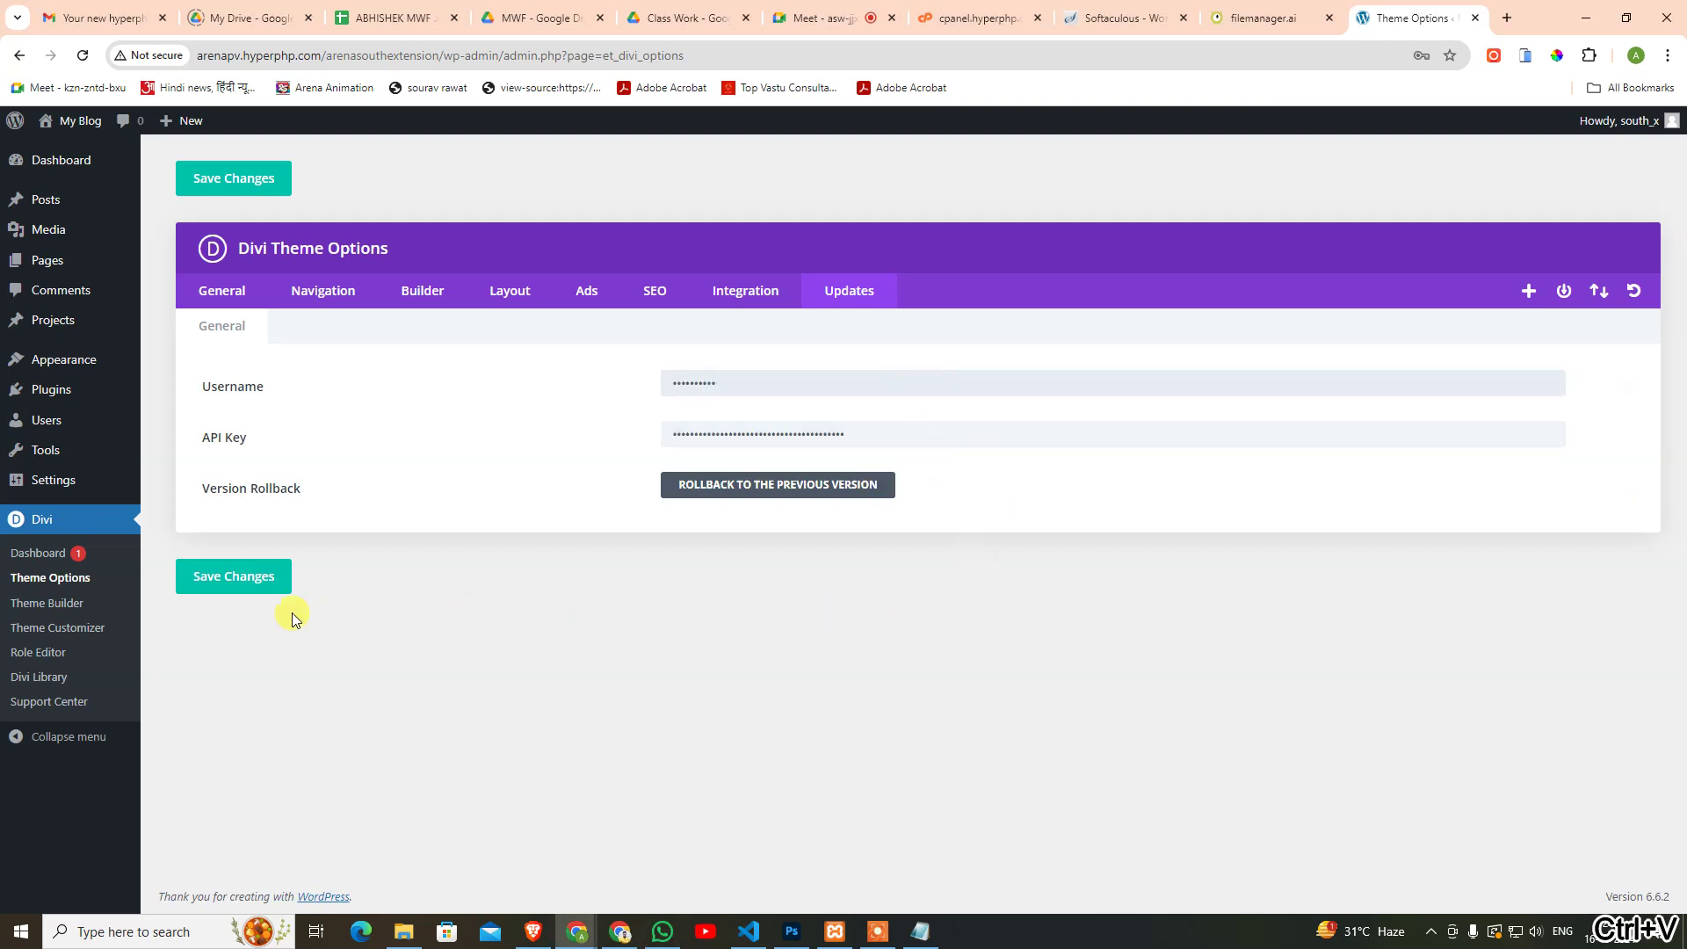
click(207, 582)
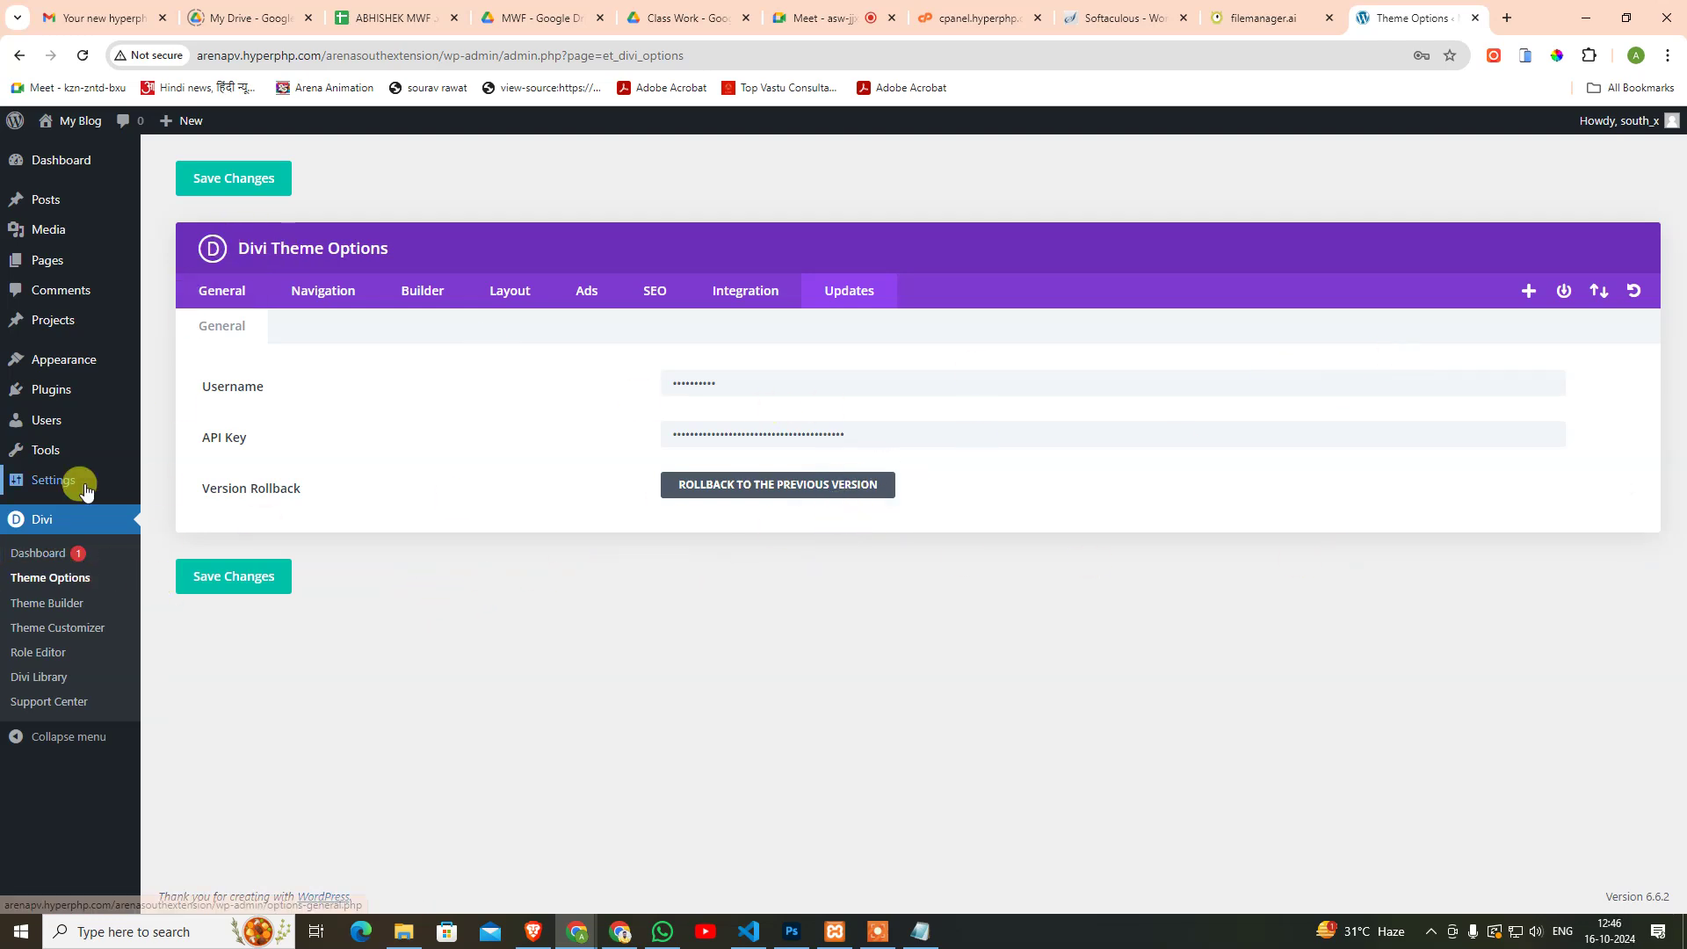
click(57, 163)
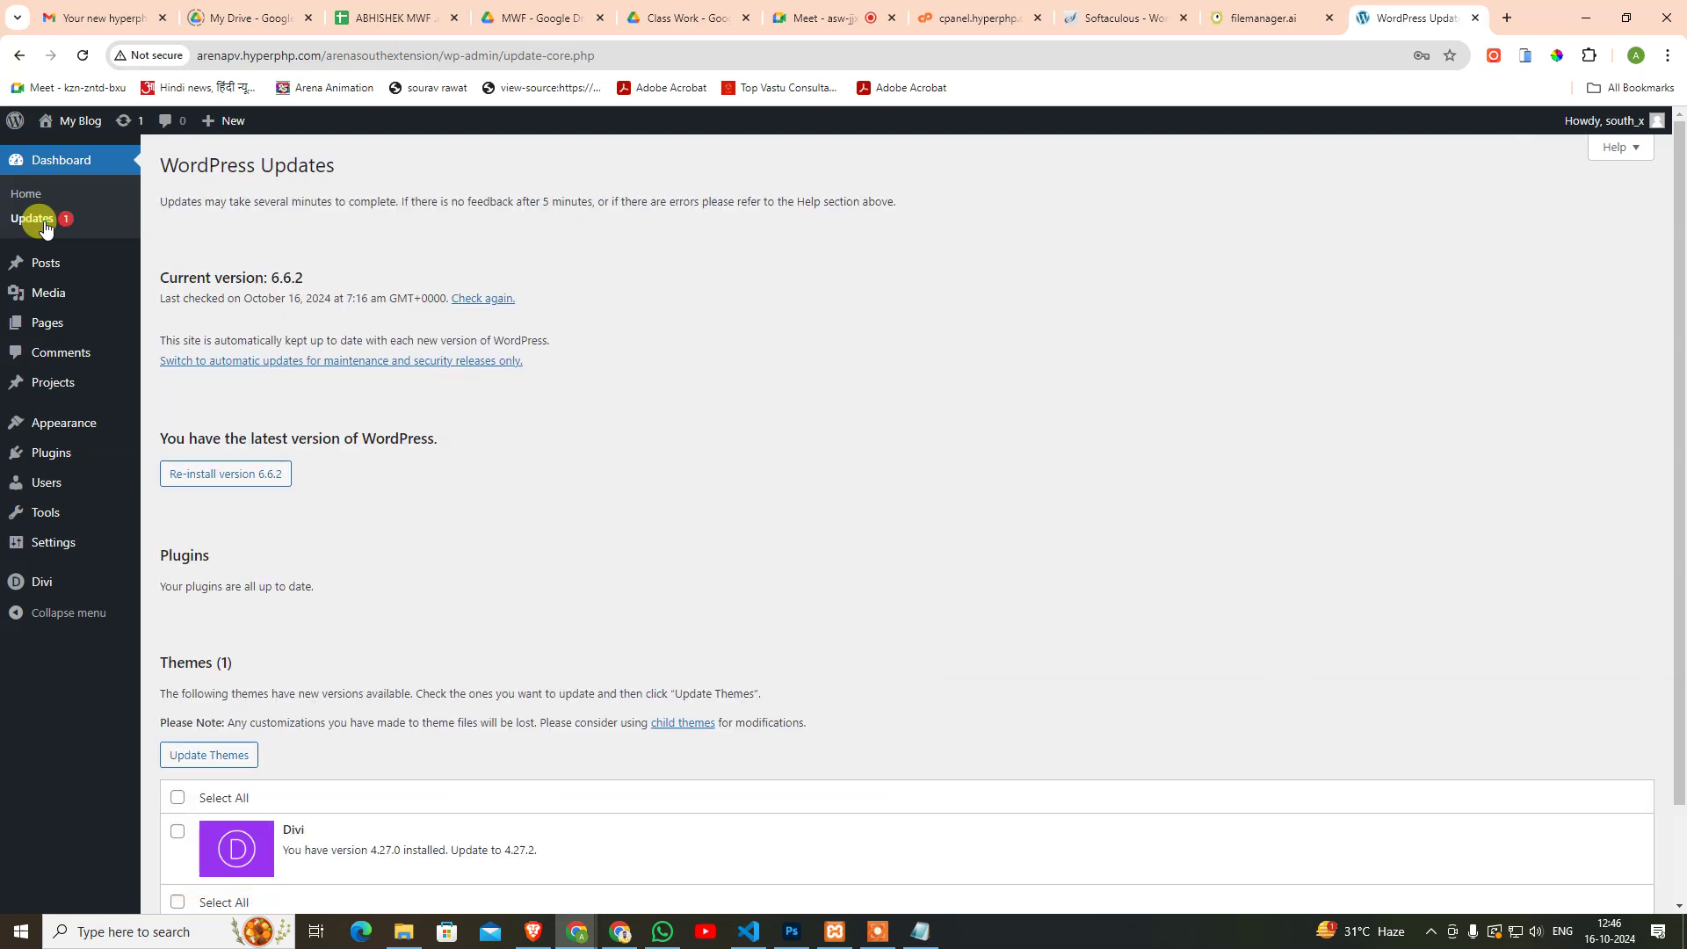
- Select all themes and update Divi from 4.27.0 to 4.27.2, then open Installed Plugins
scroll(735, 576, down, 2)
click(177, 687)
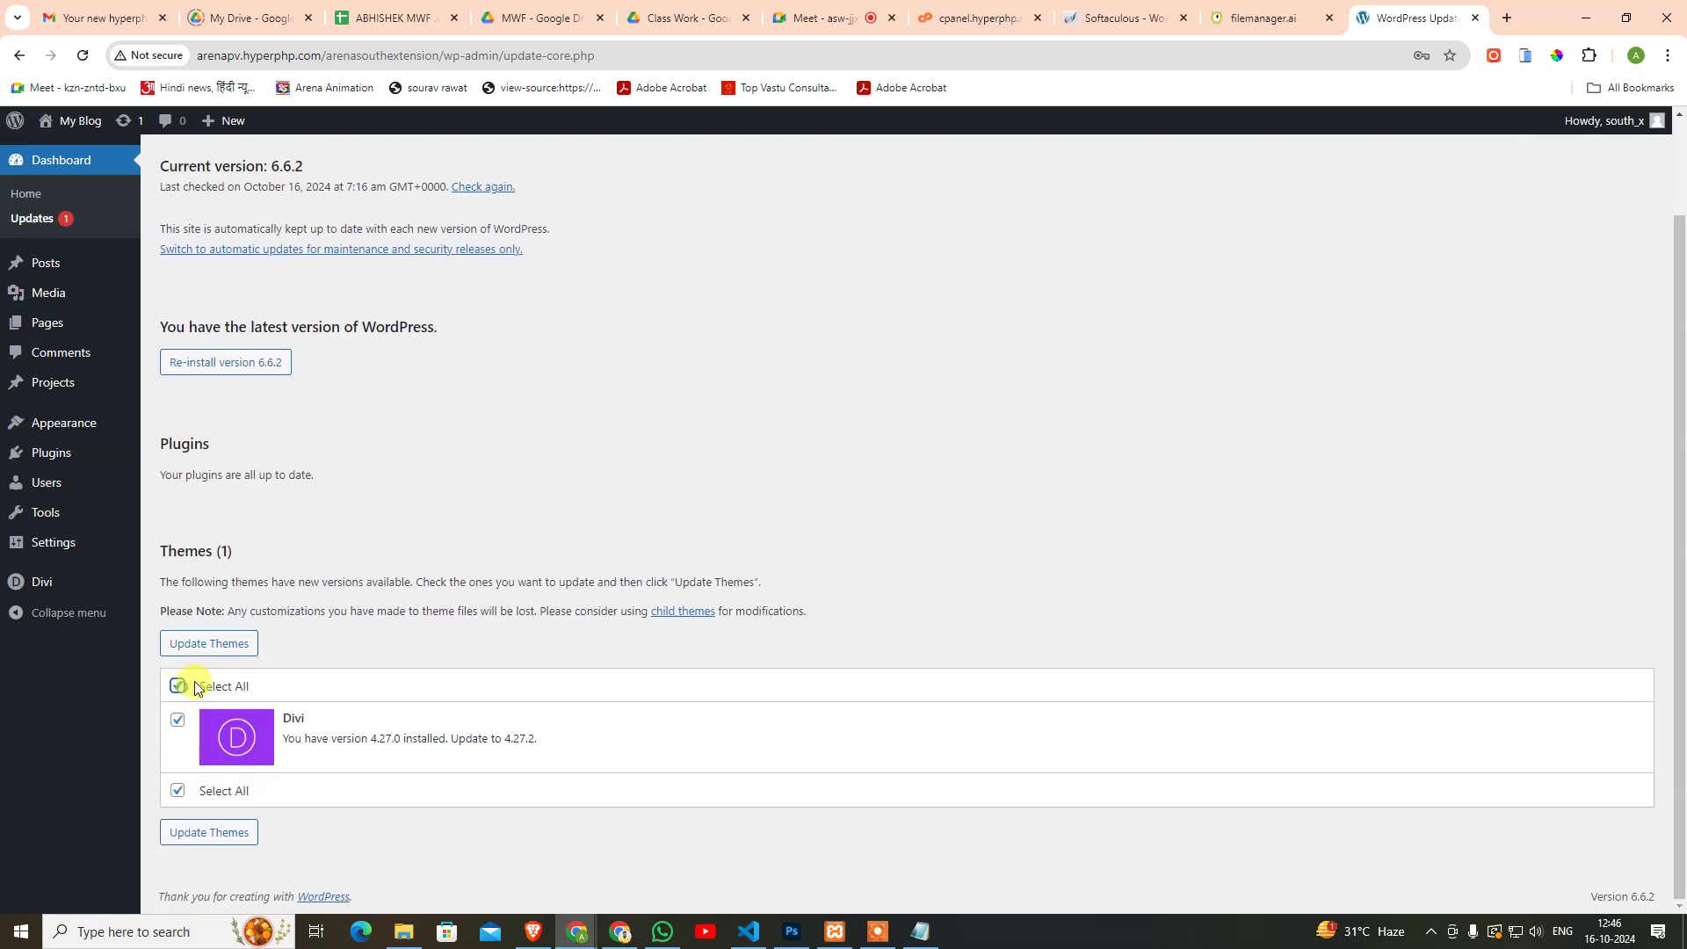
click(224, 644)
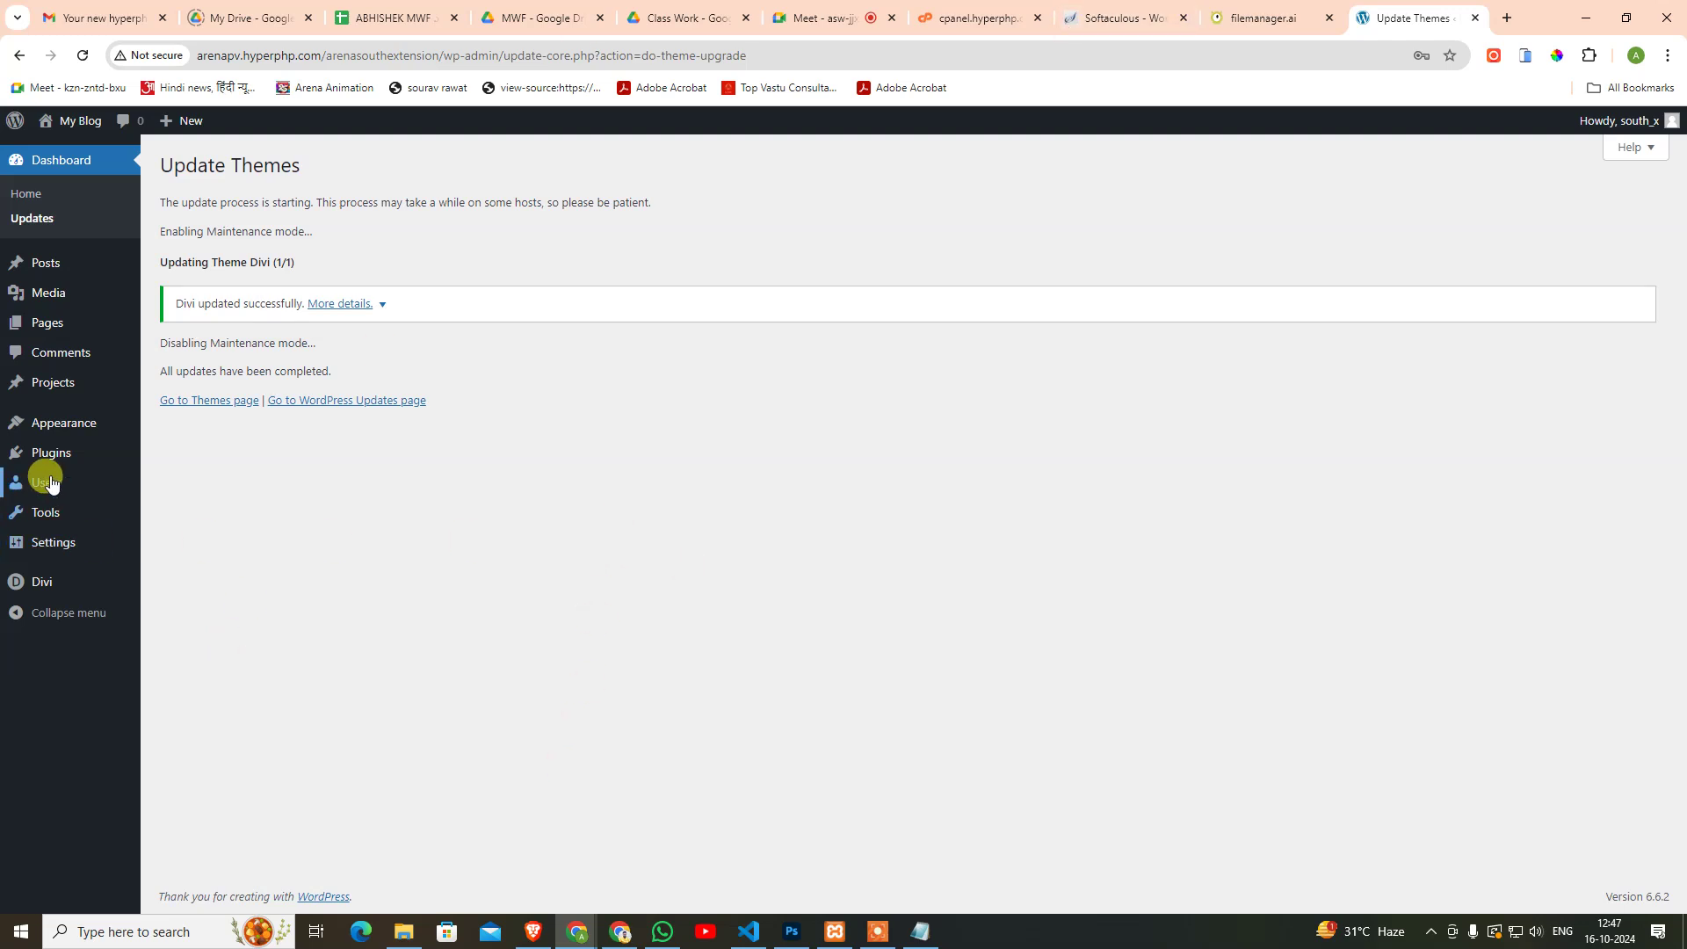
click(226, 454)
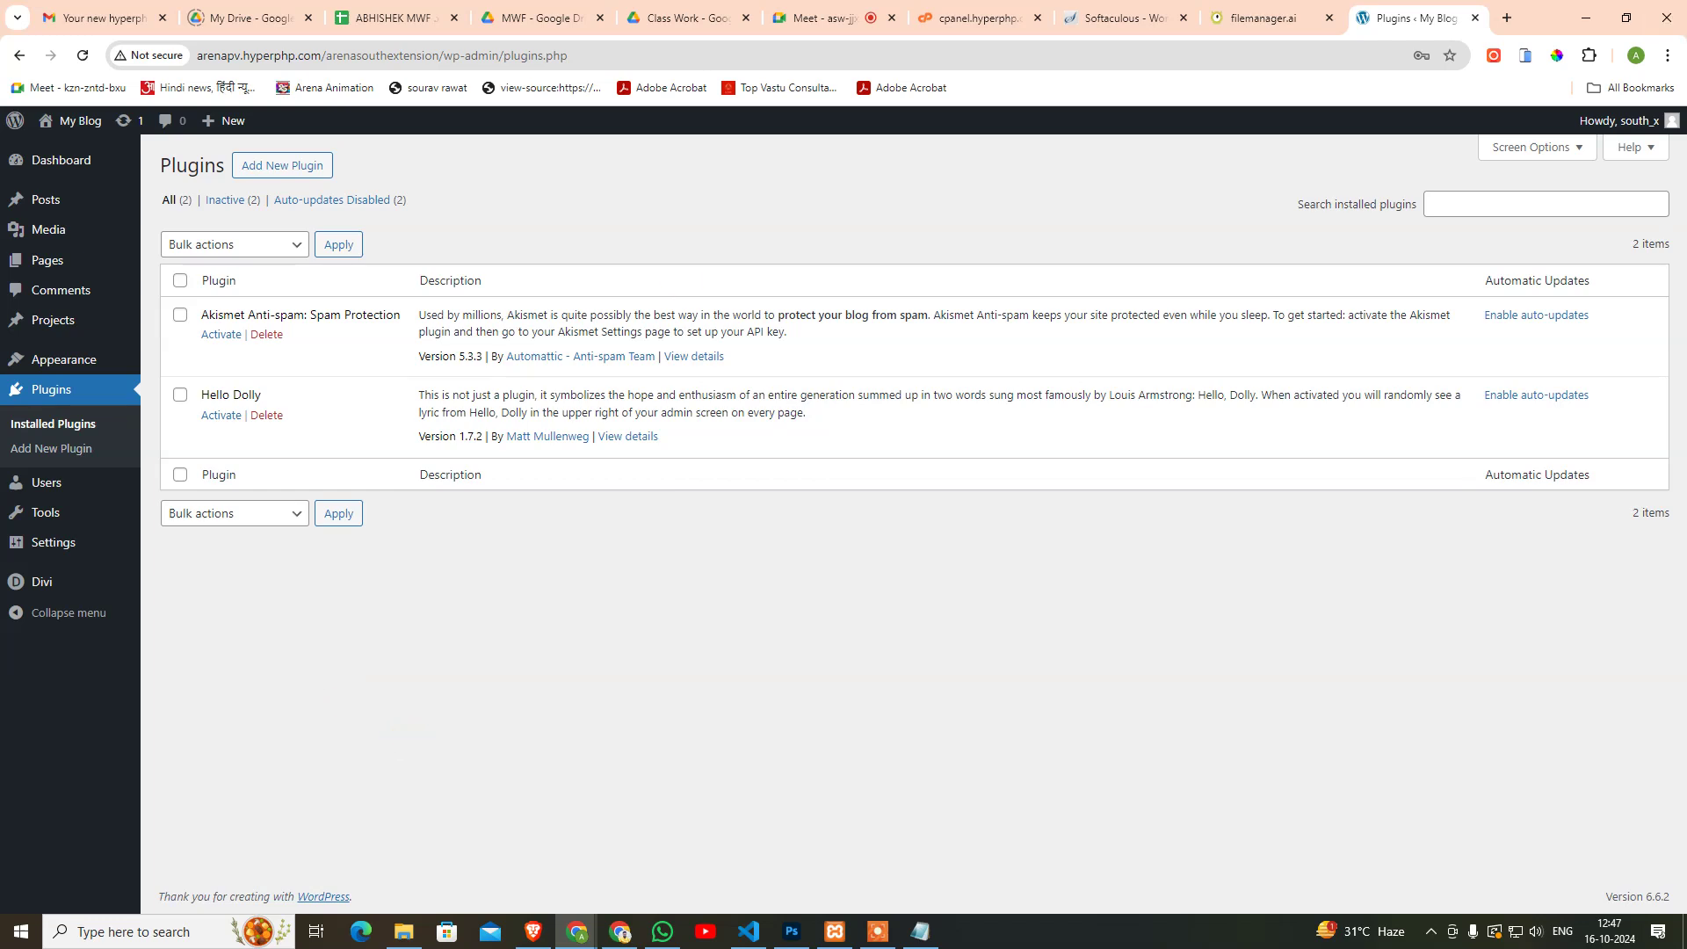
- Search the plugin directory for 'wp hide & security enhancer', then install and activate it
click(620, 931)
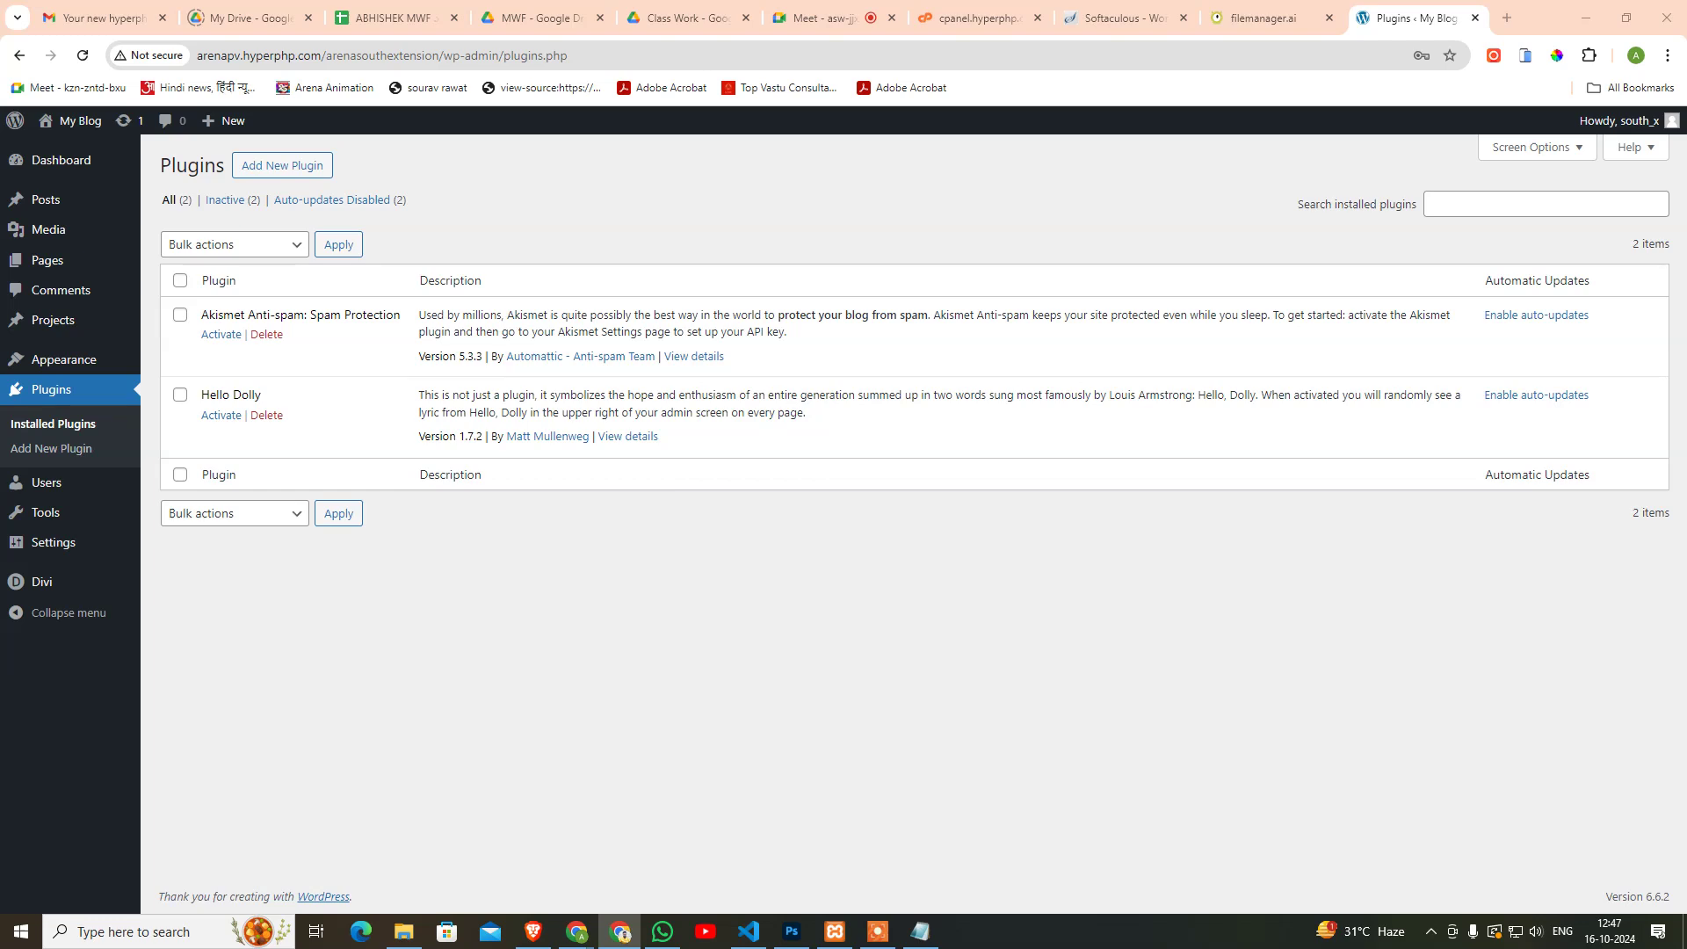
click(1436, 205)
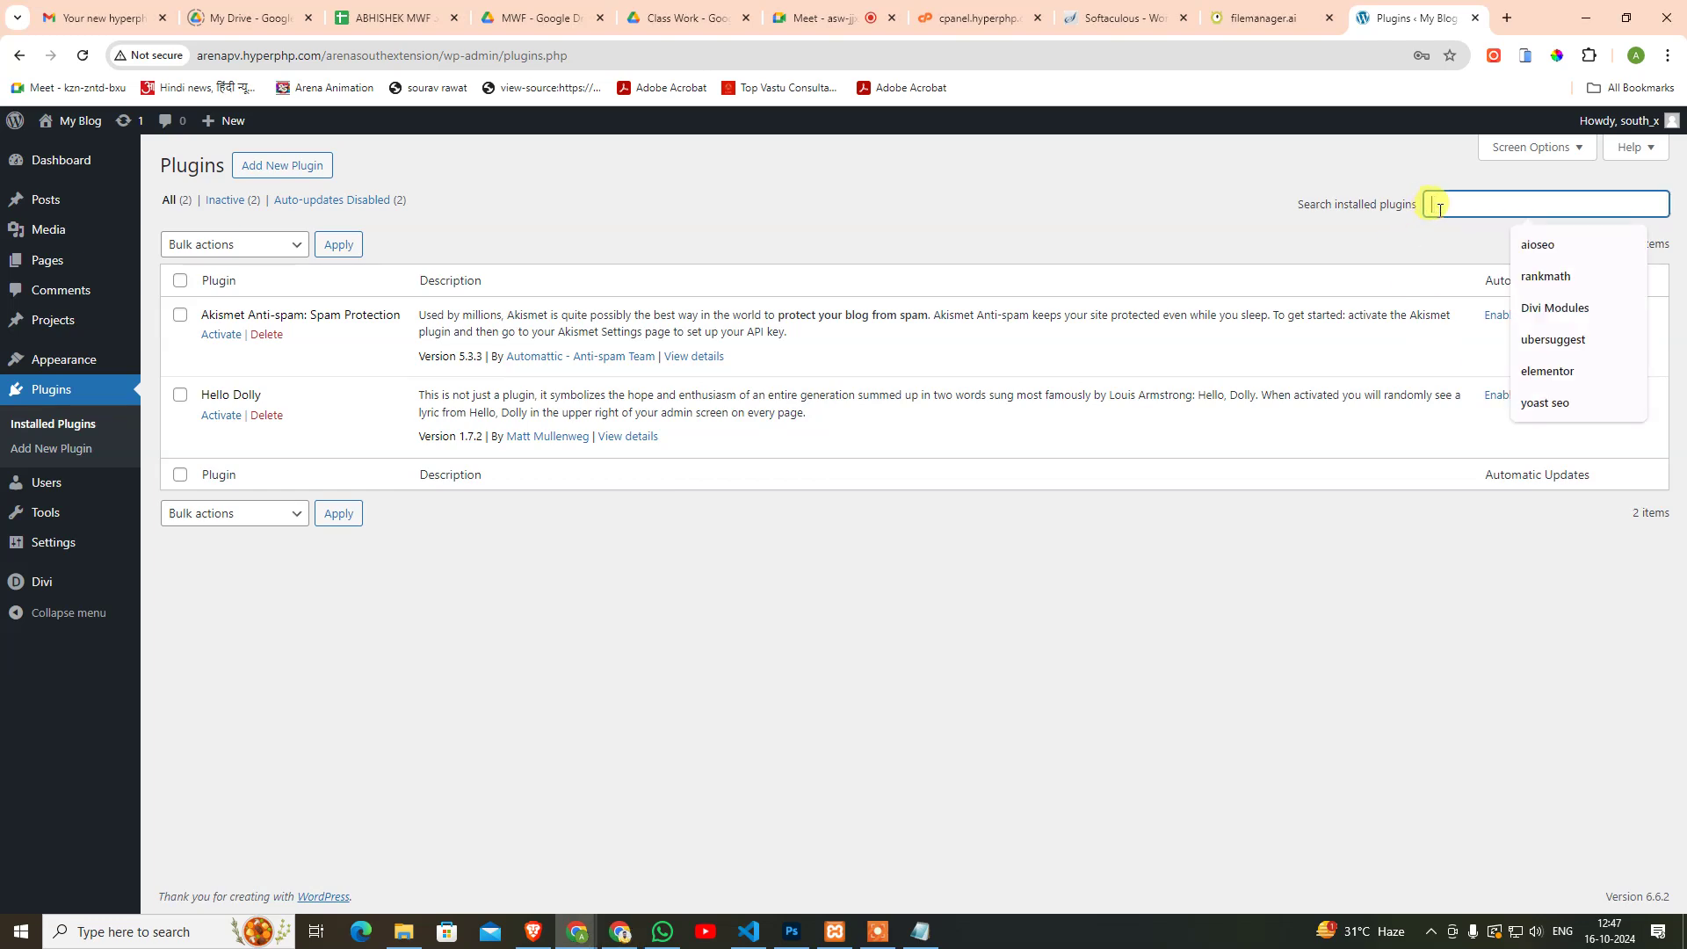
click(329, 168)
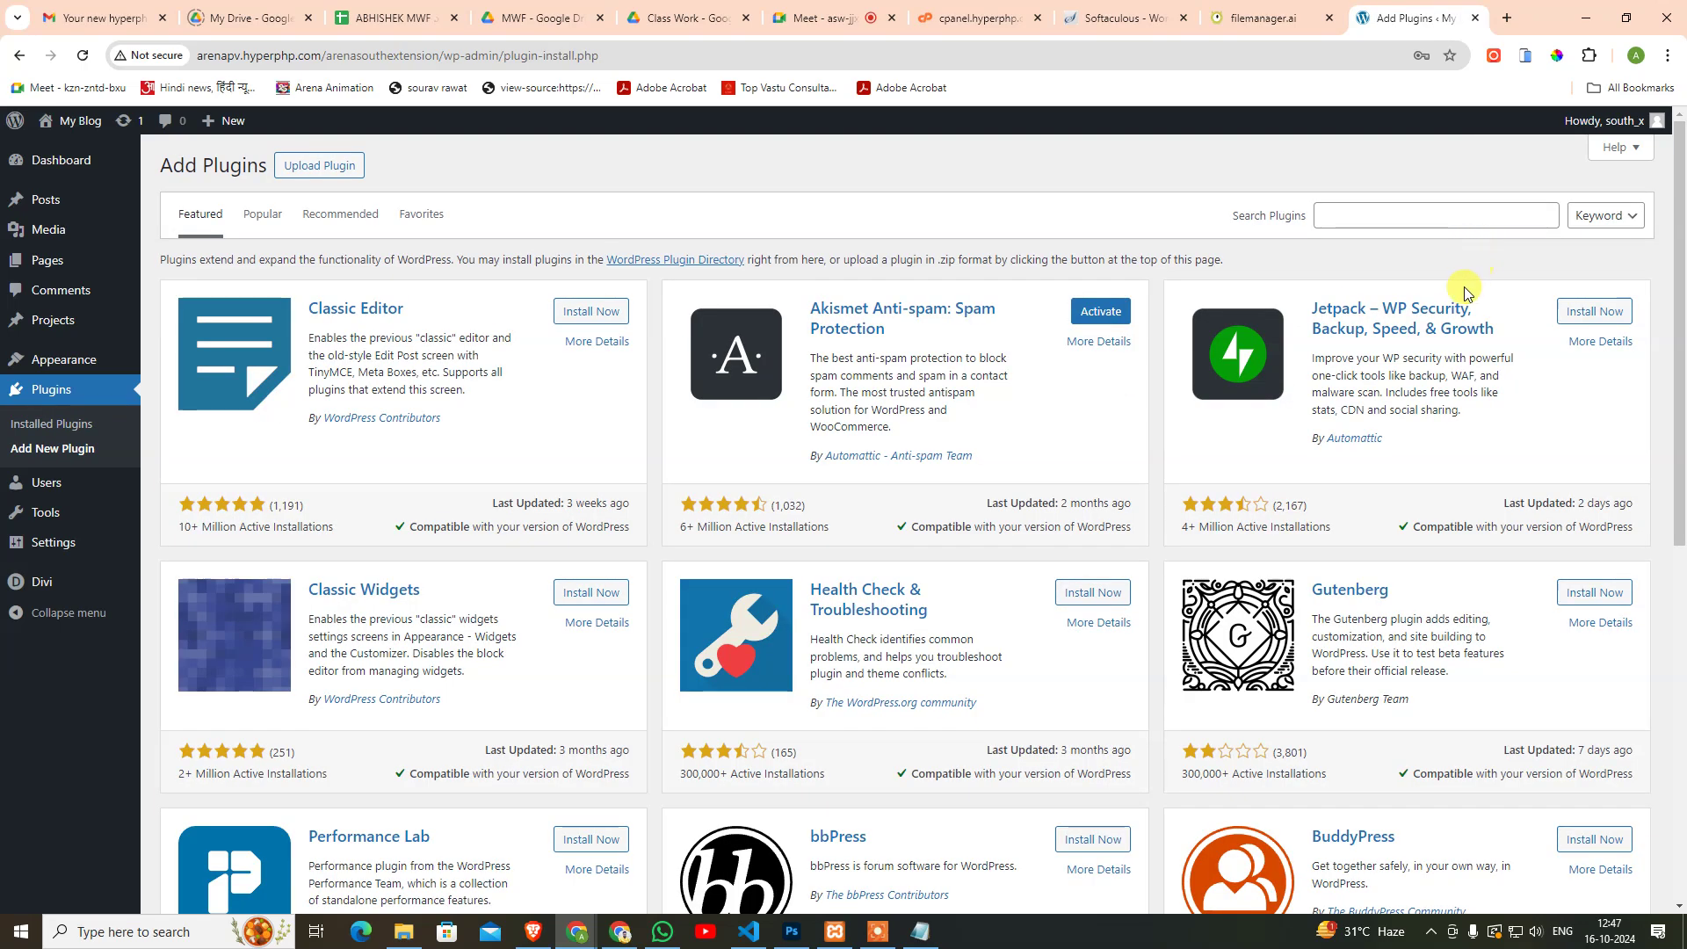
click(1456, 215)
text(wp )
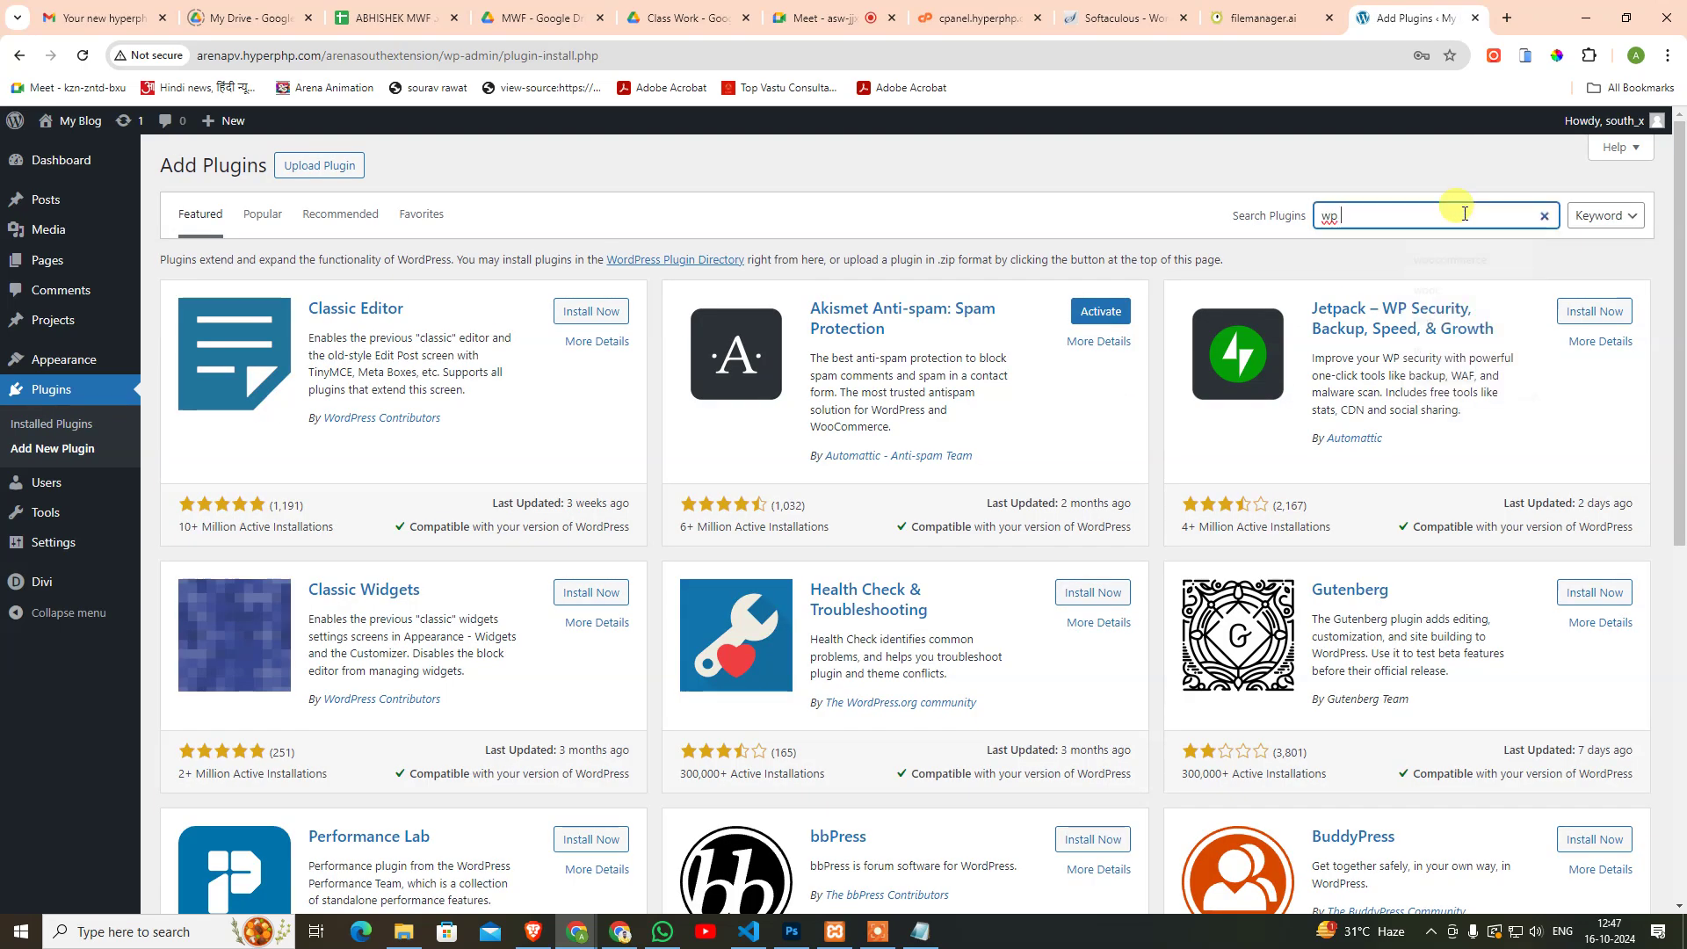
text(hide & se)
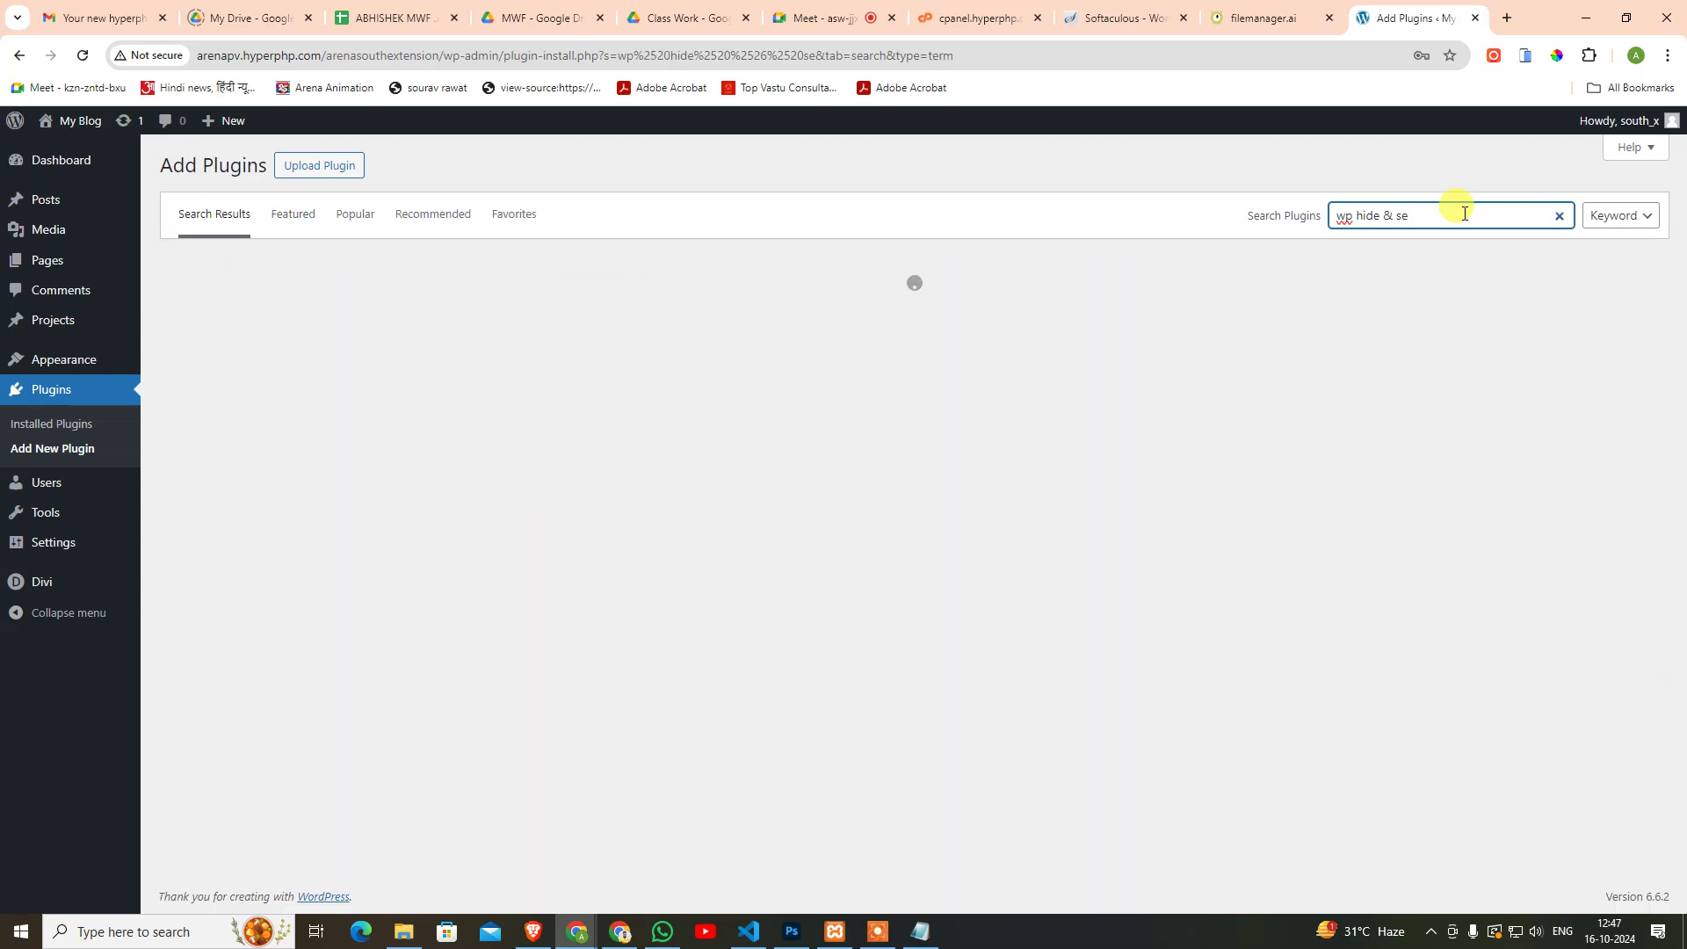
text(curity enhancer)
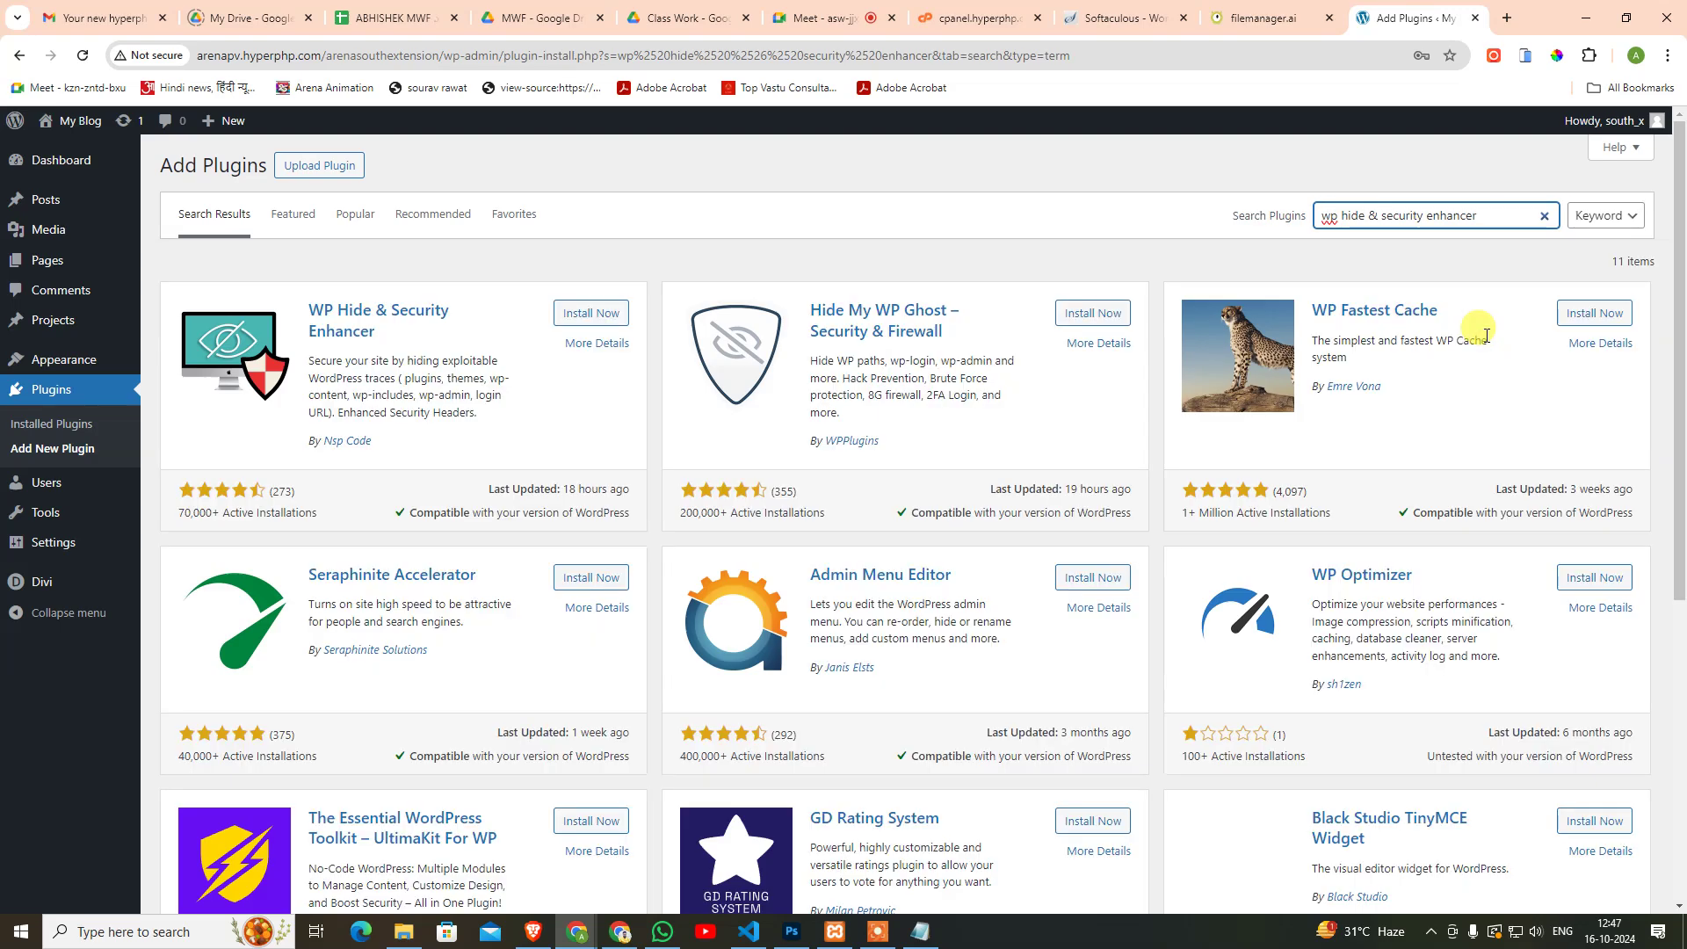
click(580, 317)
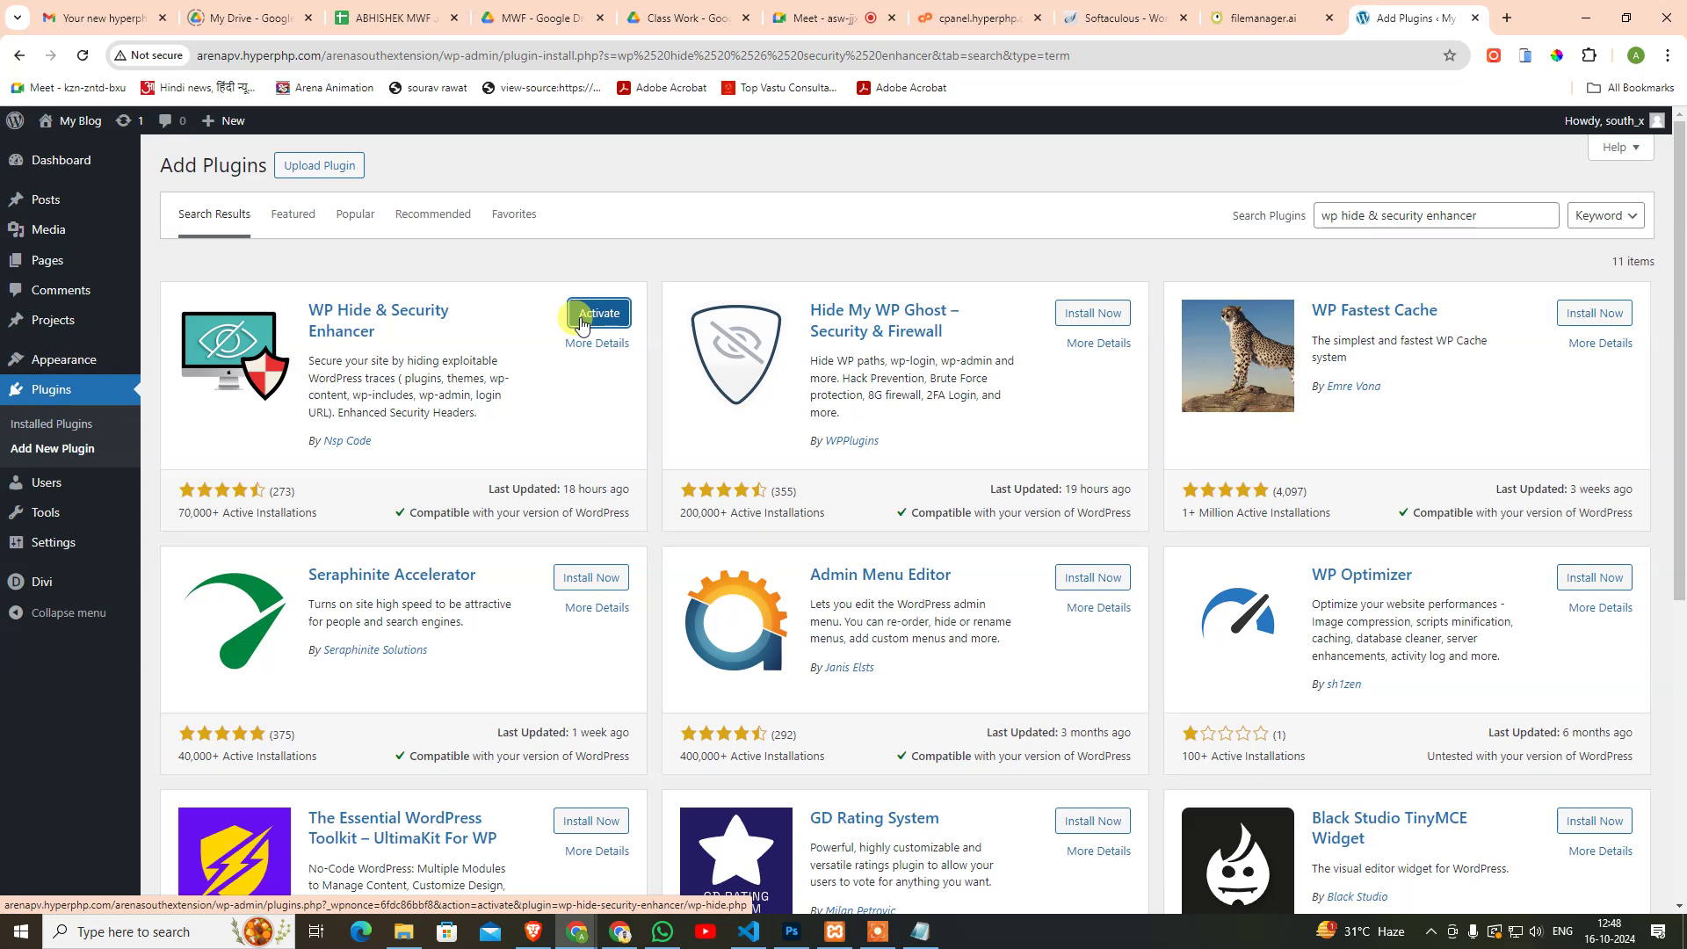
click(581, 316)
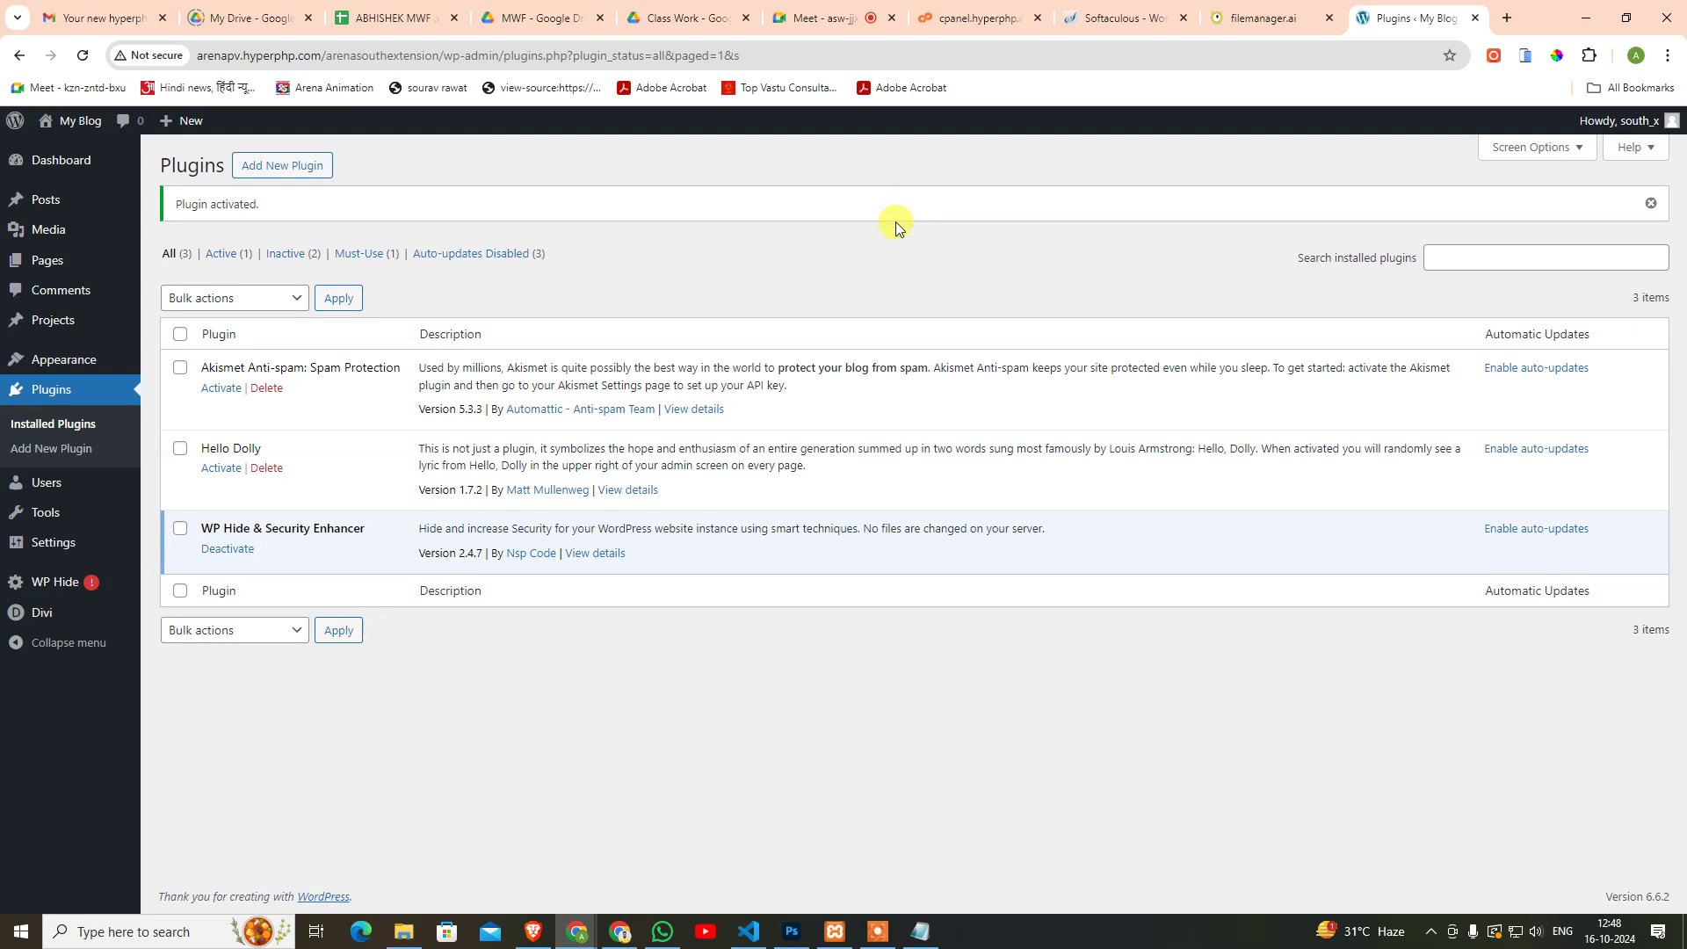
- Review WP Hide Setup, then open the Overview scan: 35% Poor, 23 passed, 26 failed
mouse_move(49, 587)
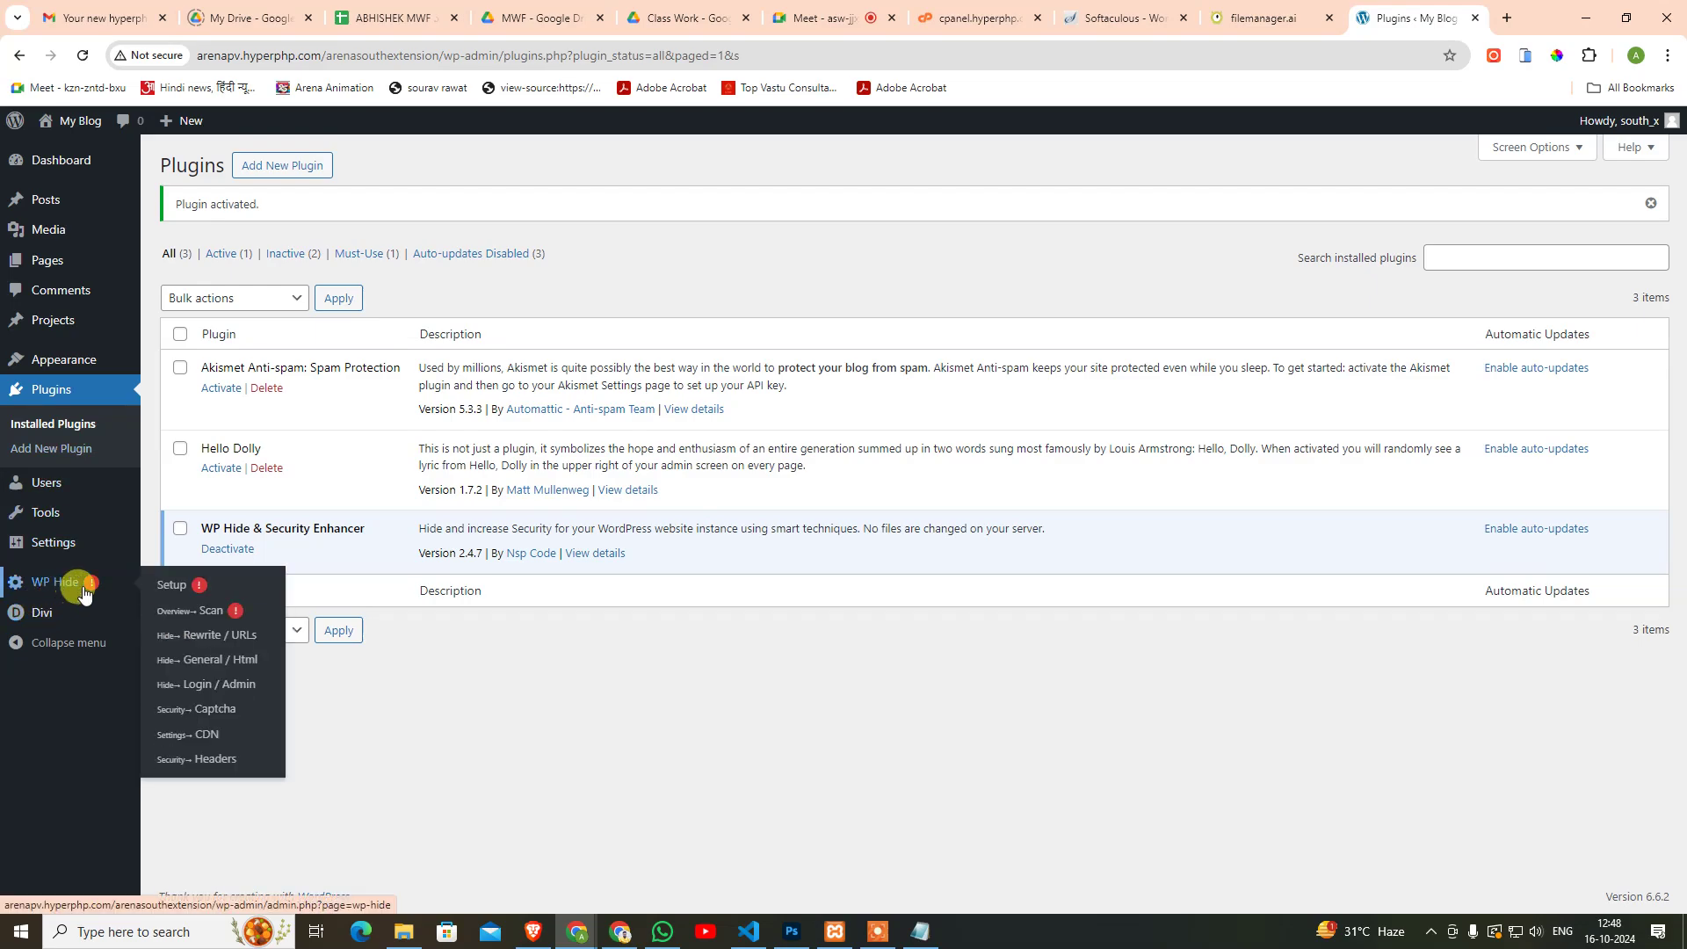
click(173, 585)
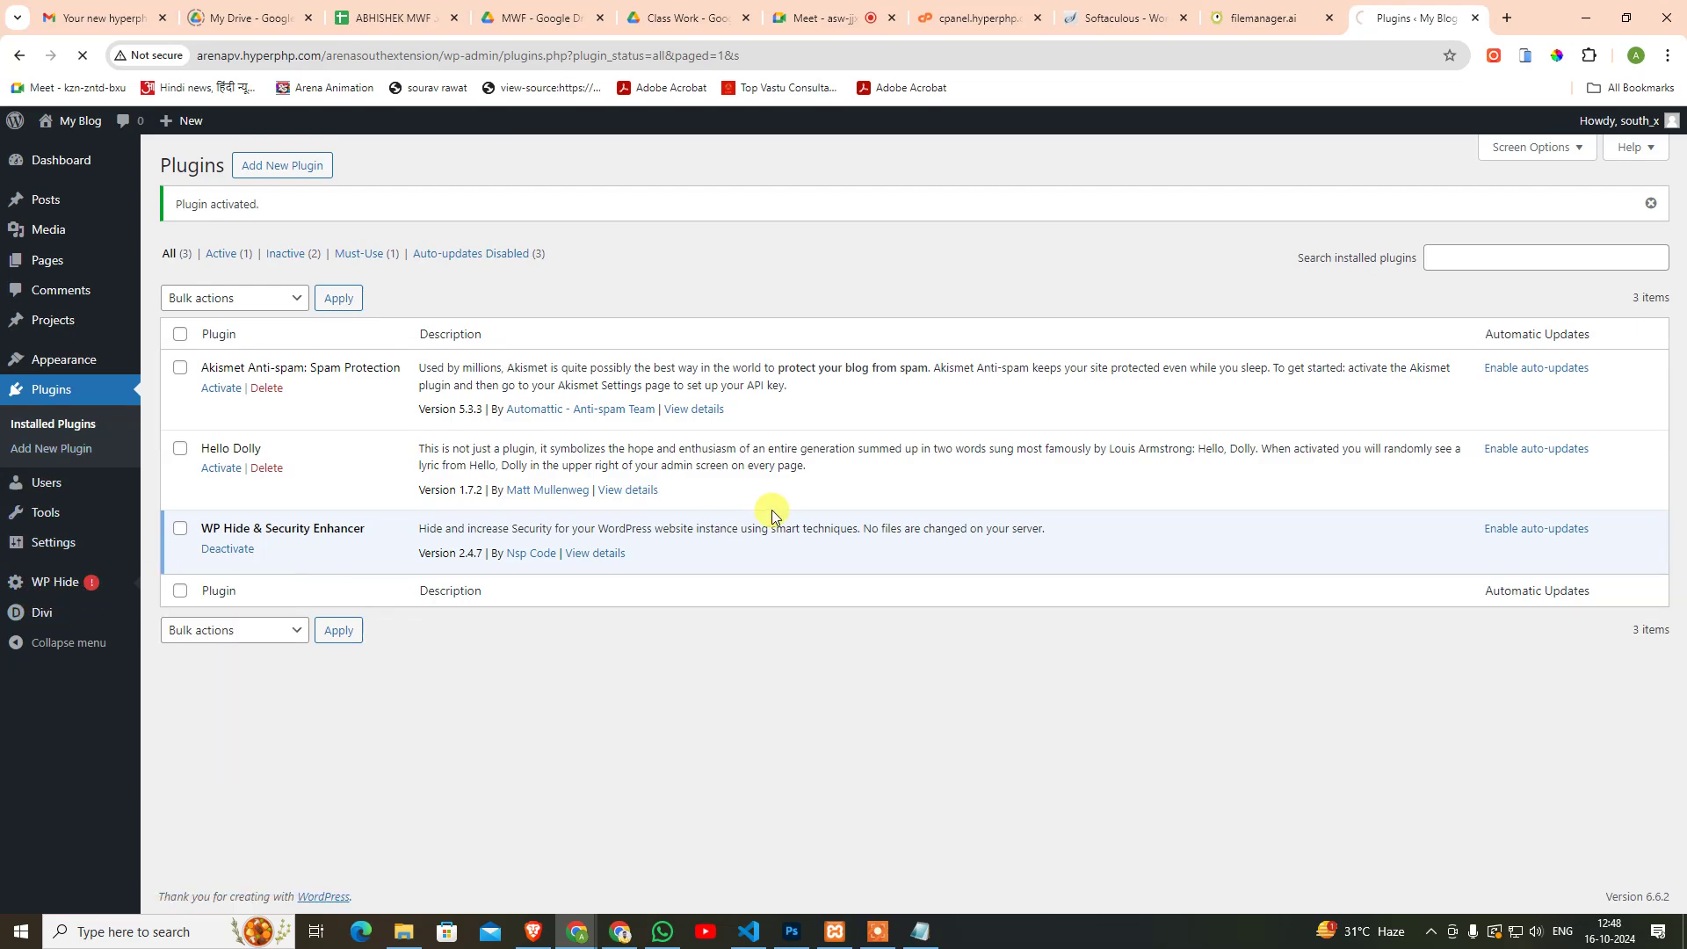
scroll(675, 464, down, 15)
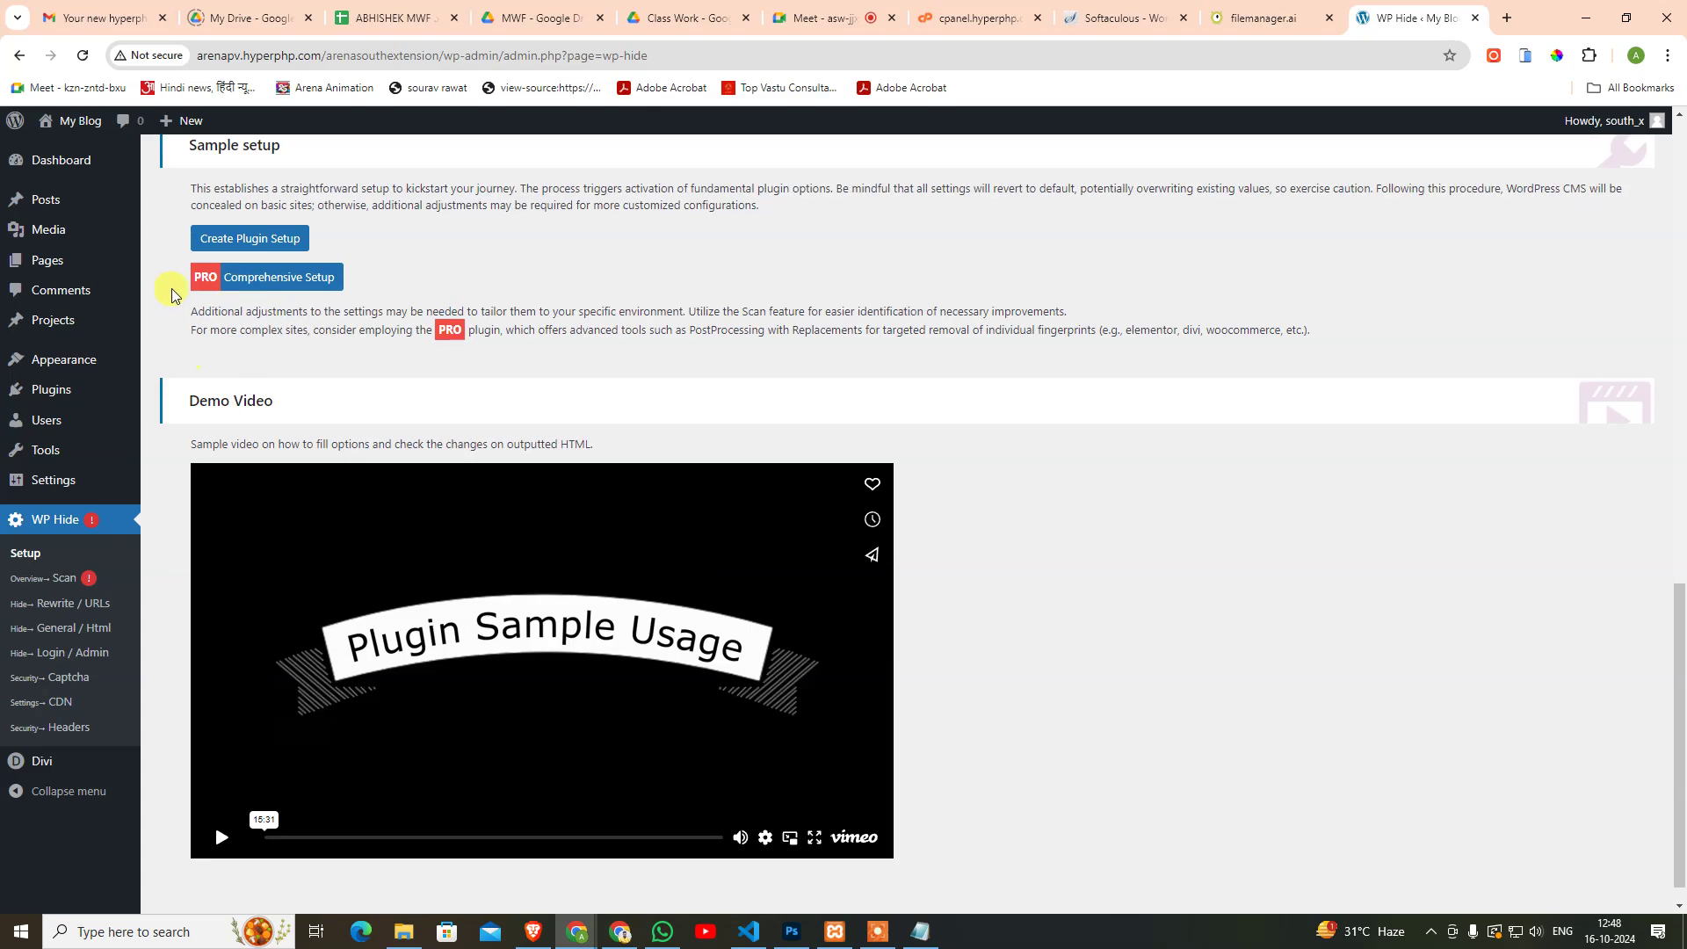
scroll(256, 406, up, 2)
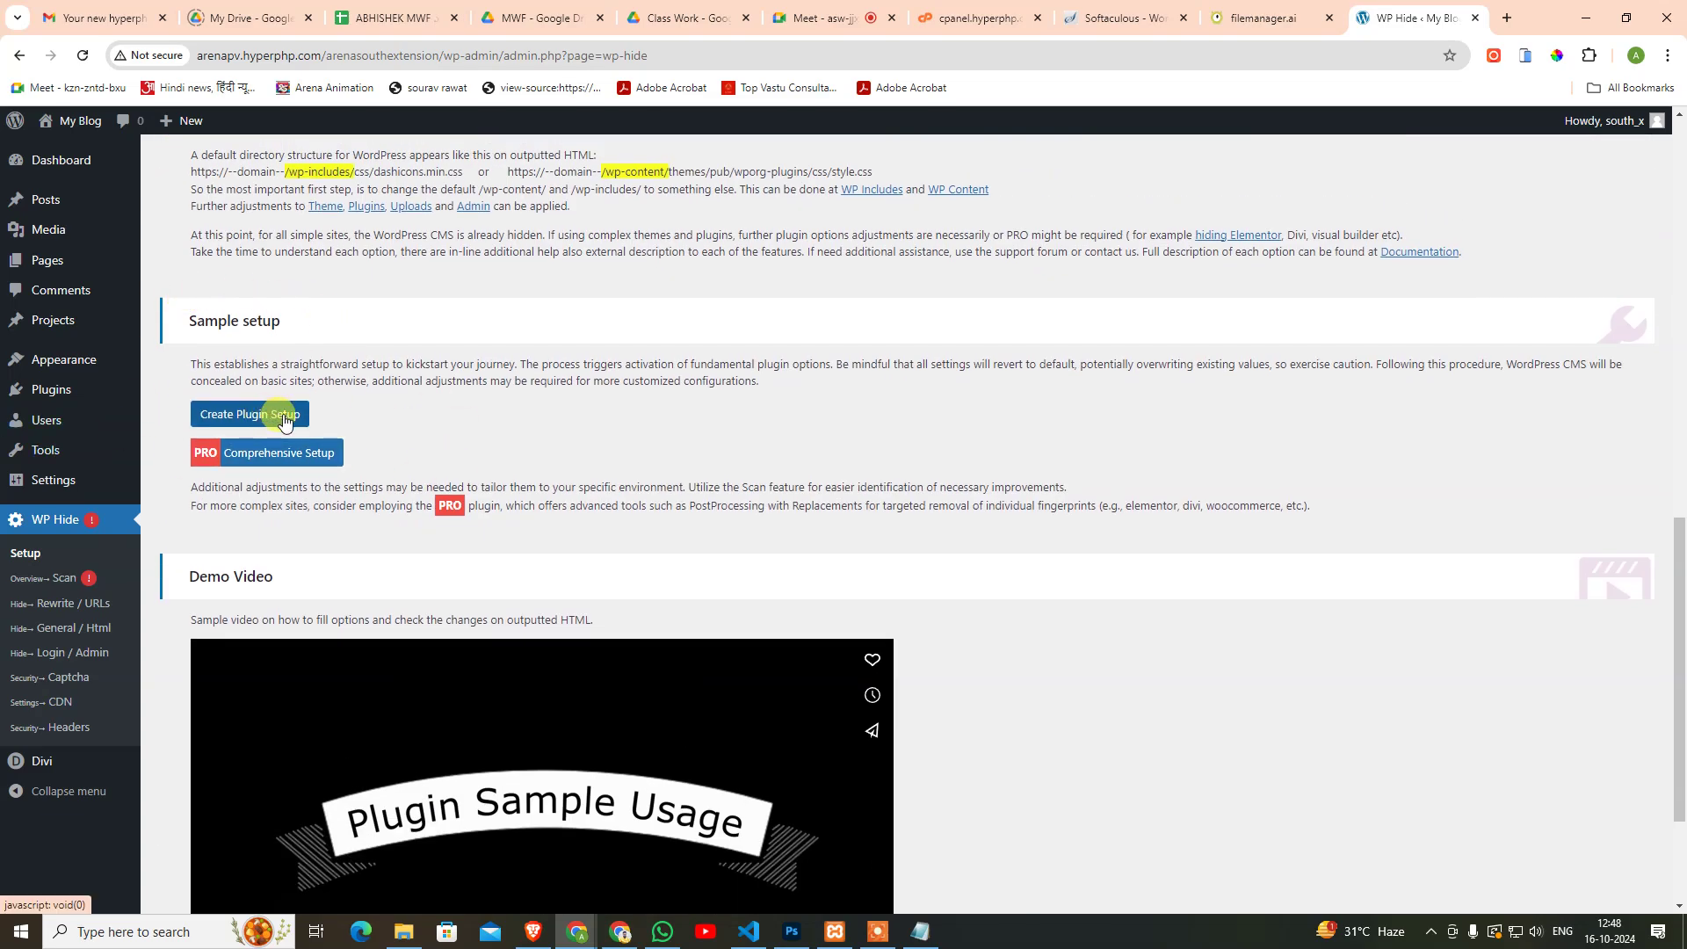
scroll(413, 422, down, 2)
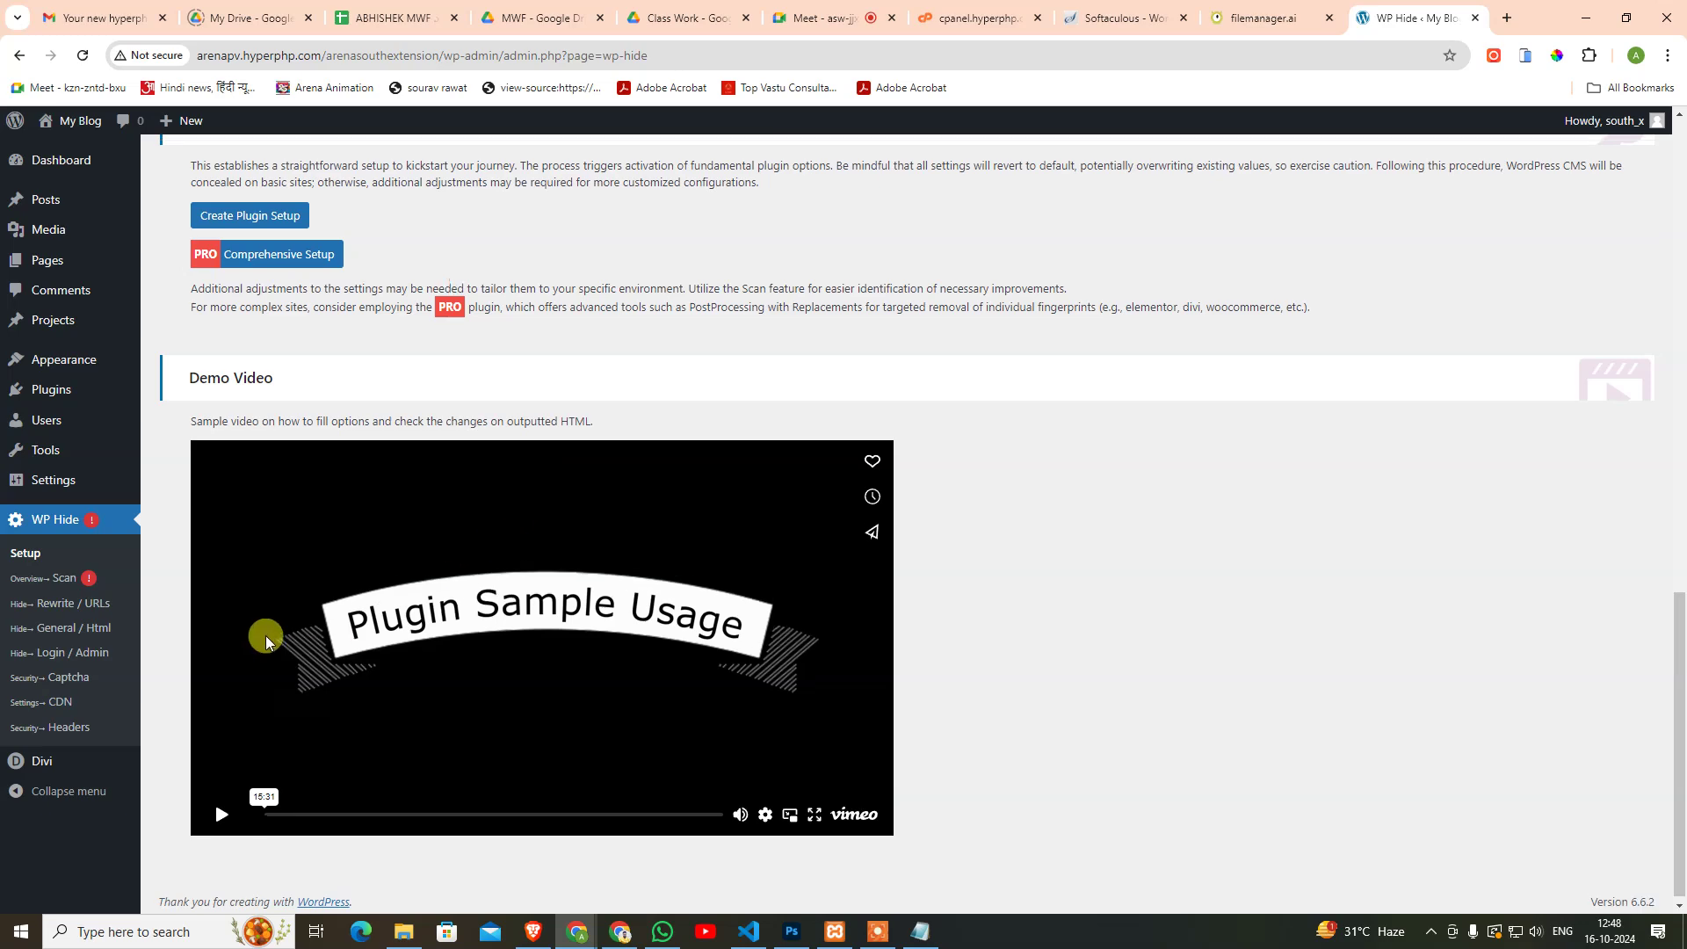
scroll(176, 606, up, 1)
click(40, 575)
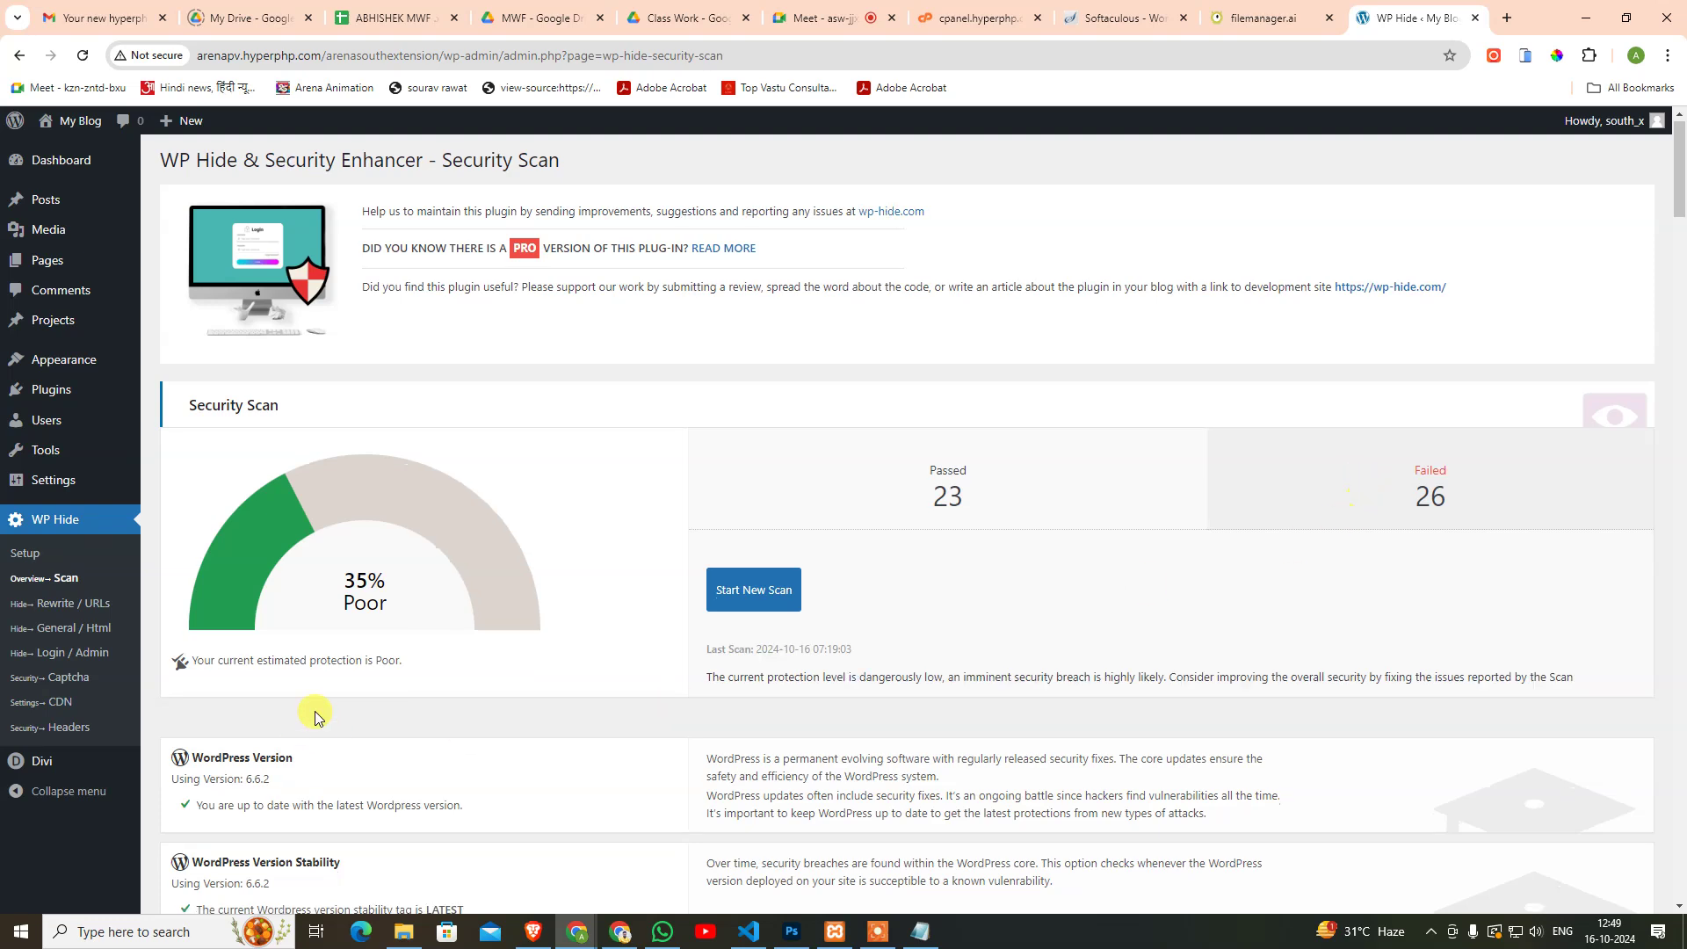
scroll(883, 506, down, 2)
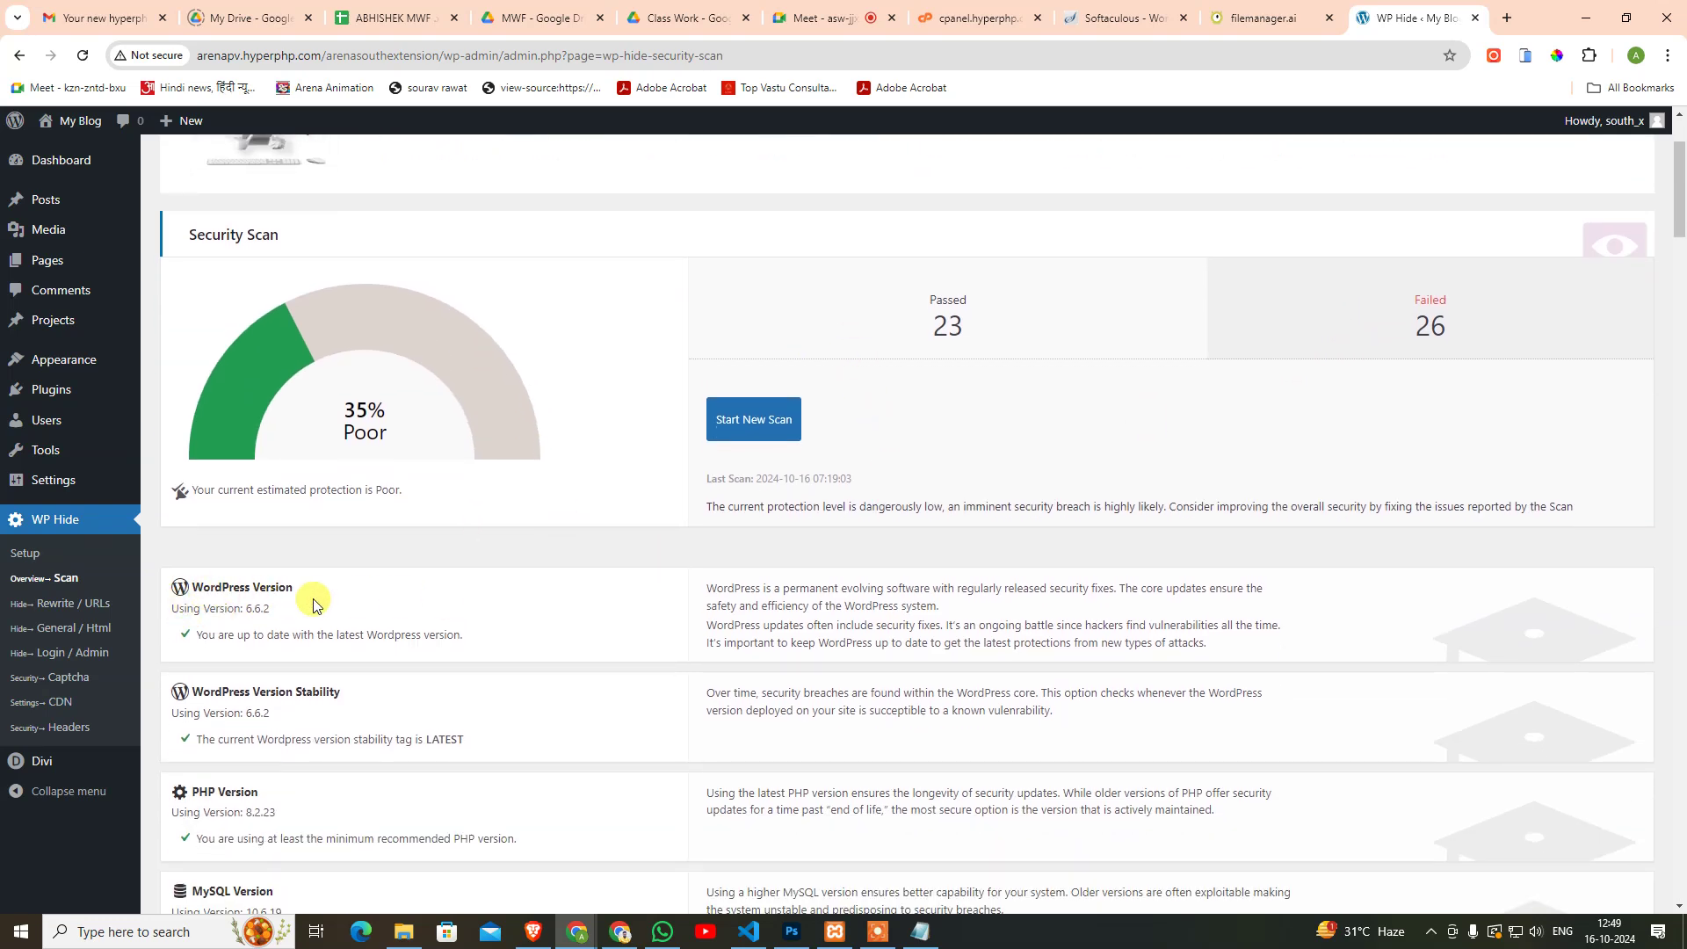
scroll(387, 594, down, 2)
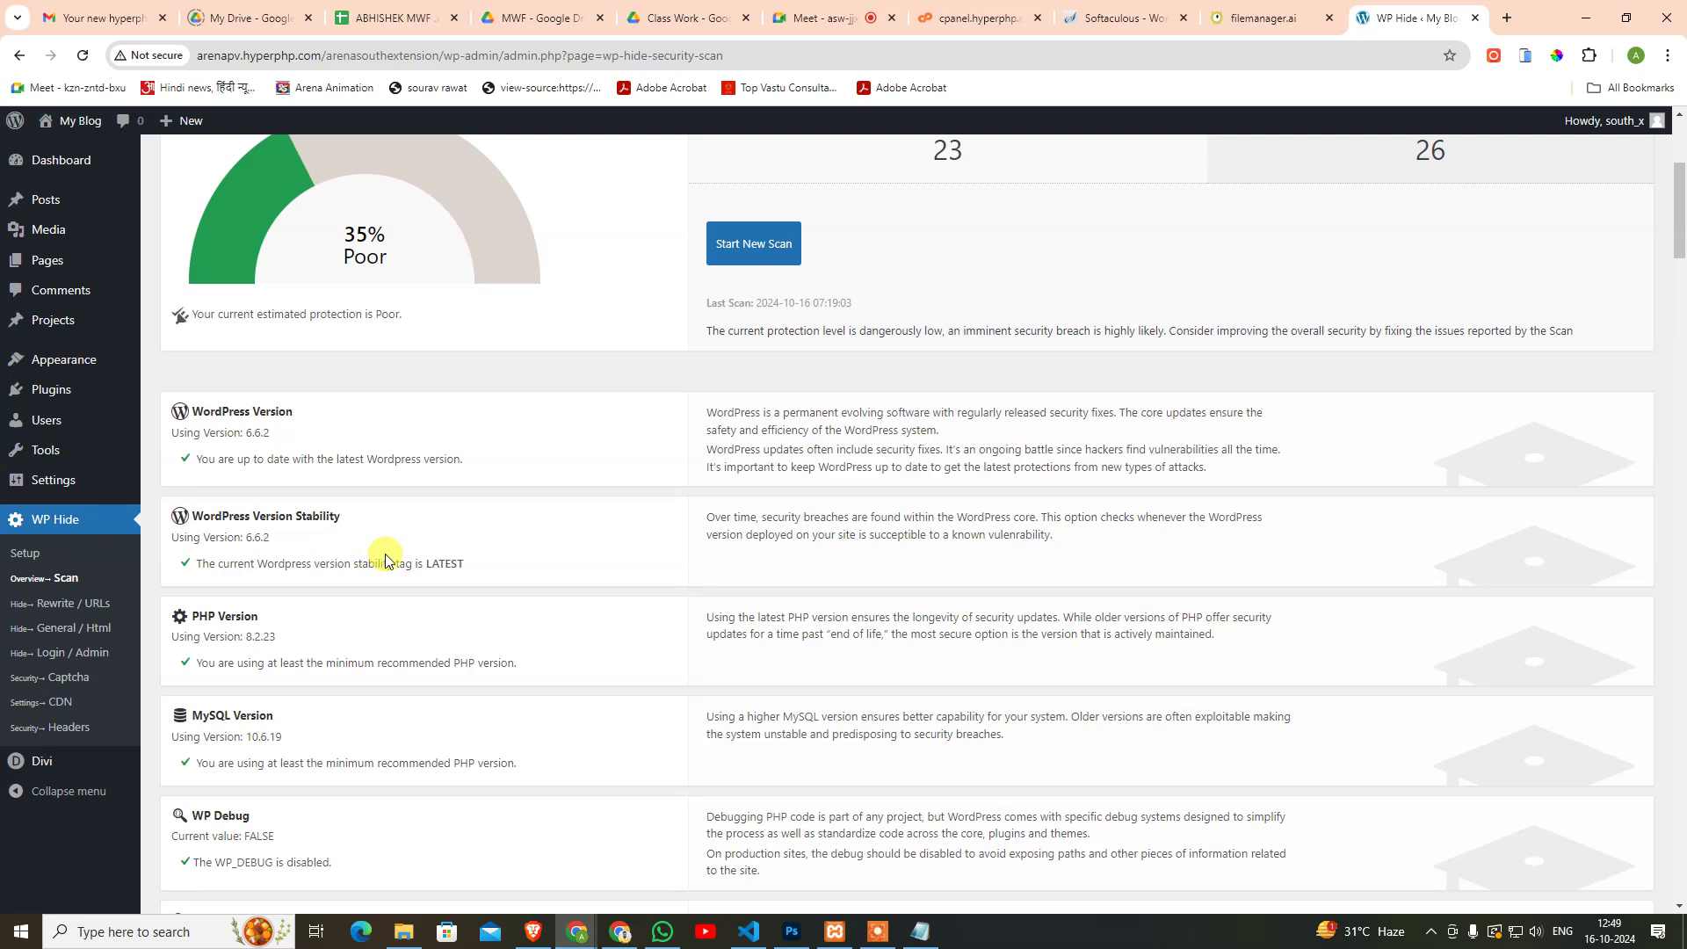
scroll(378, 558, down, 1)
scroll(369, 567, down, 1)
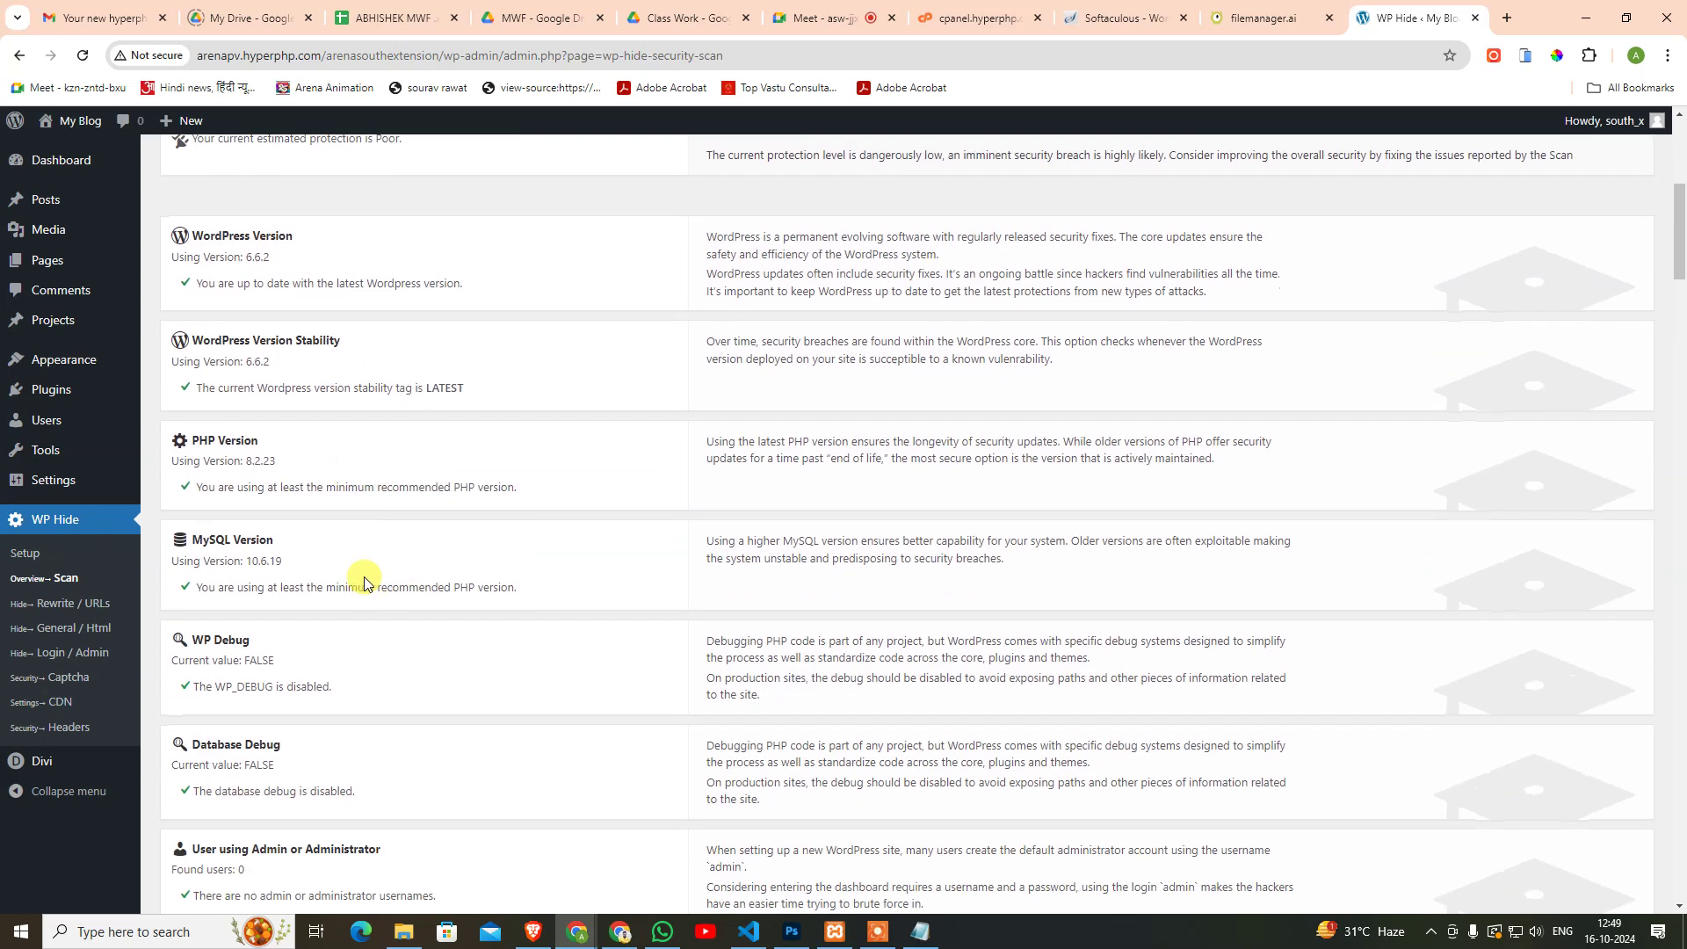
scroll(351, 584, down, 2)
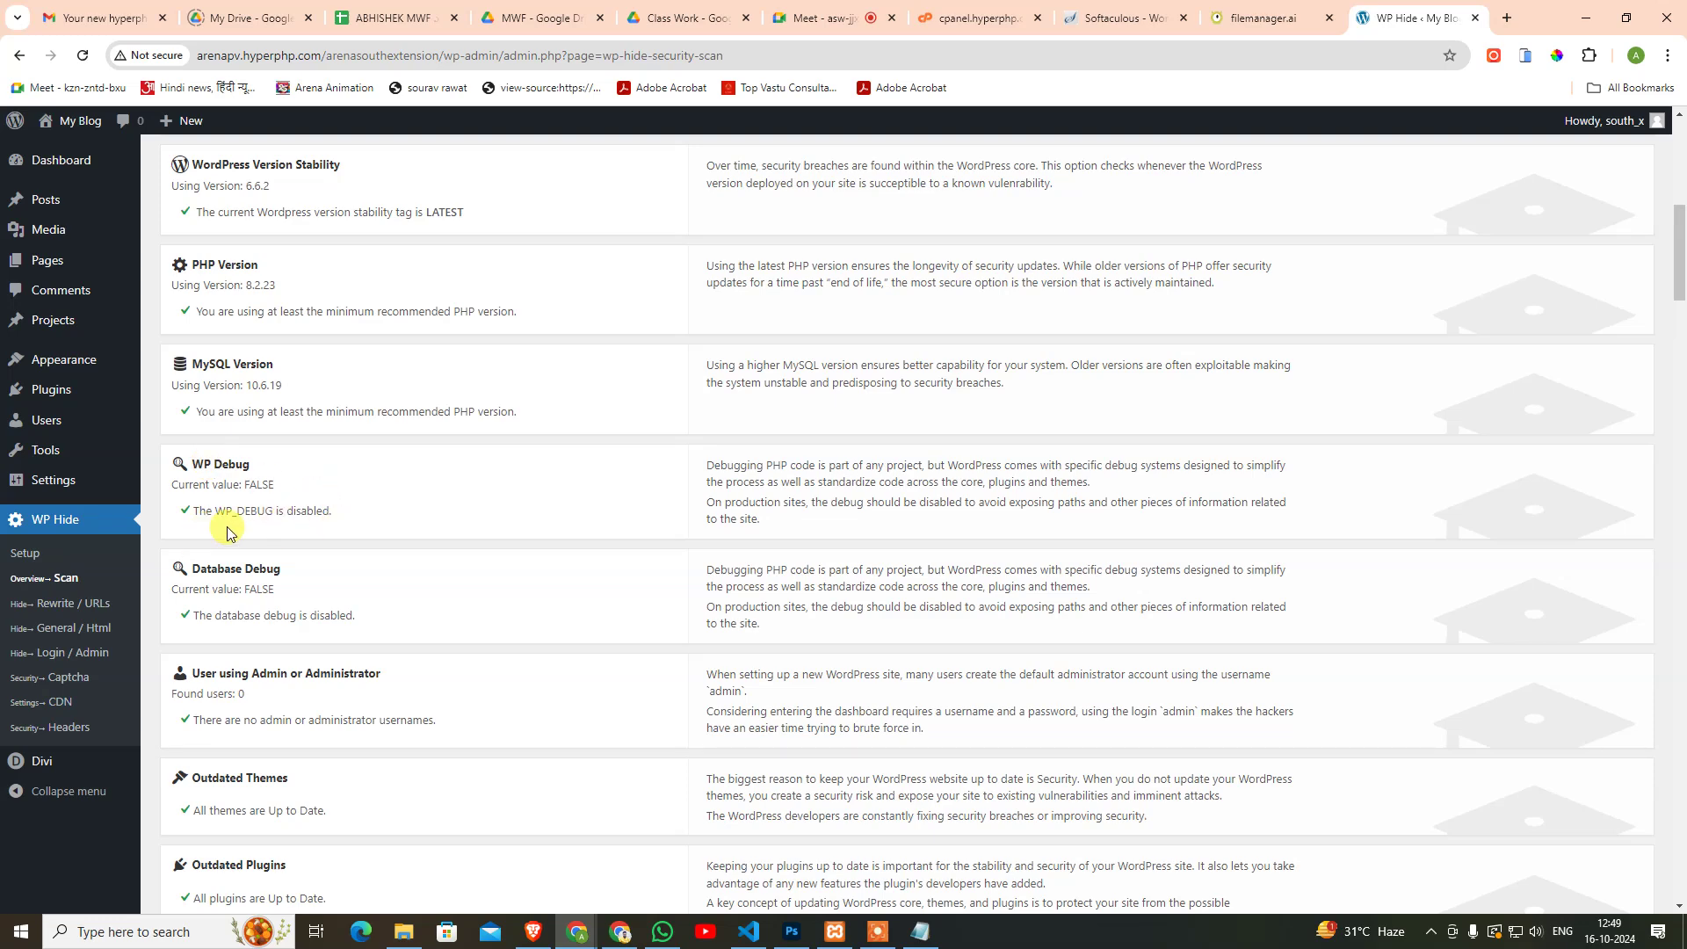
scroll(189, 527, down, 2)
scroll(331, 547, down, 10)
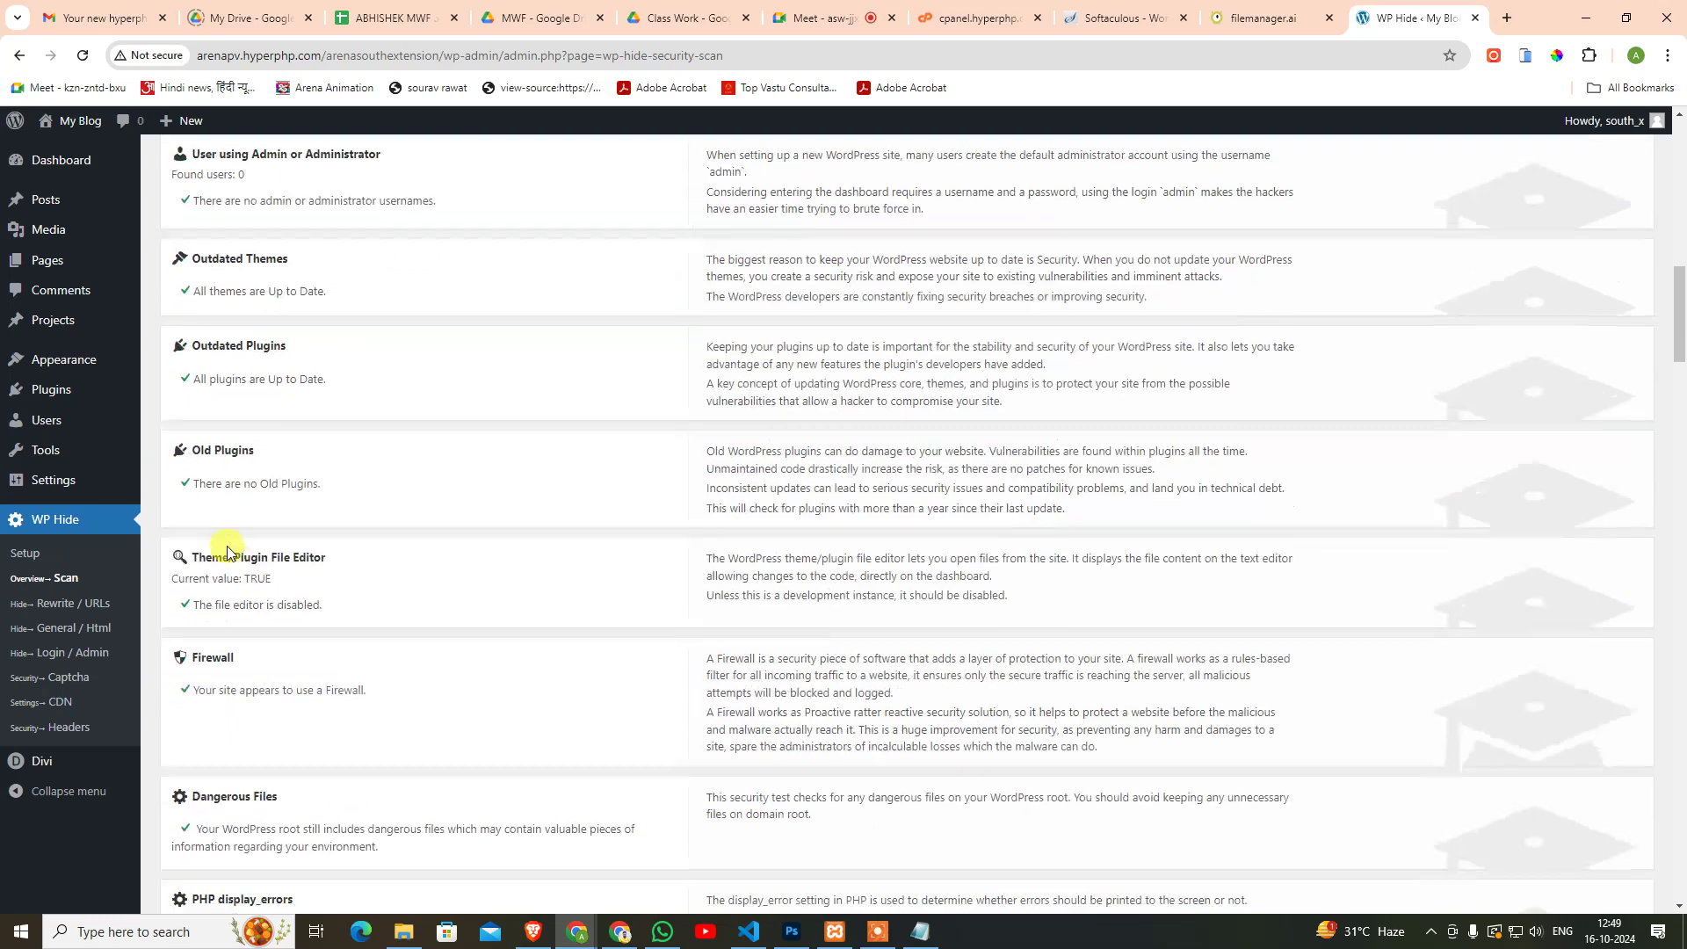
scroll(322, 547, down, 2)
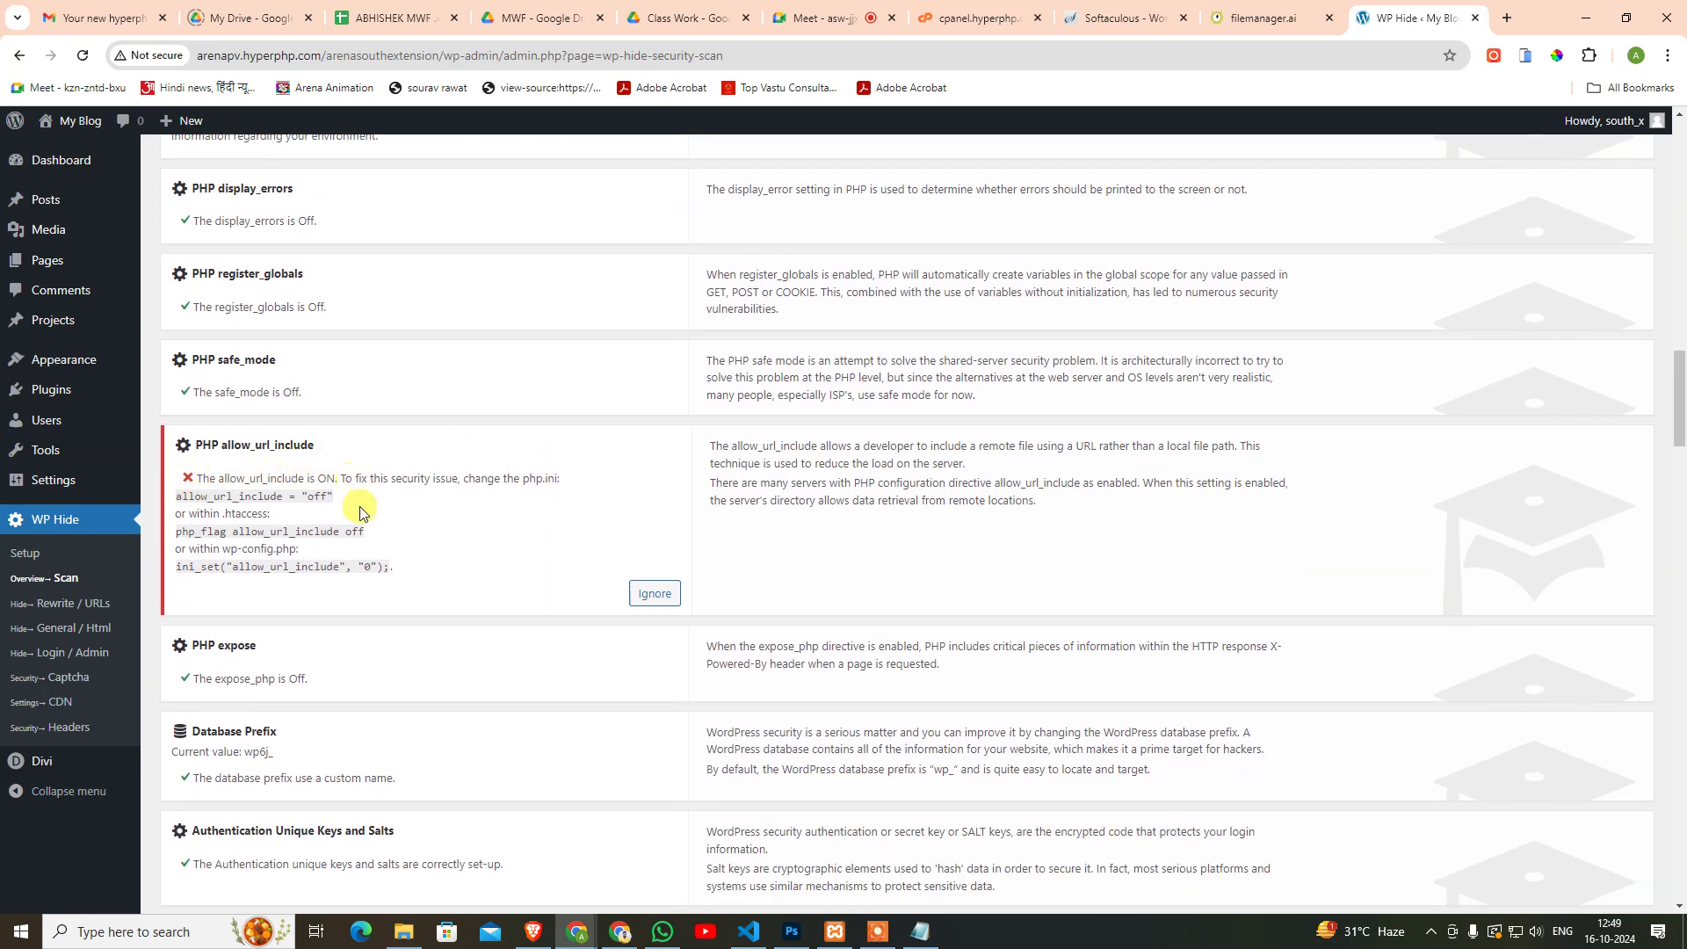
scroll(337, 512, down, 2)
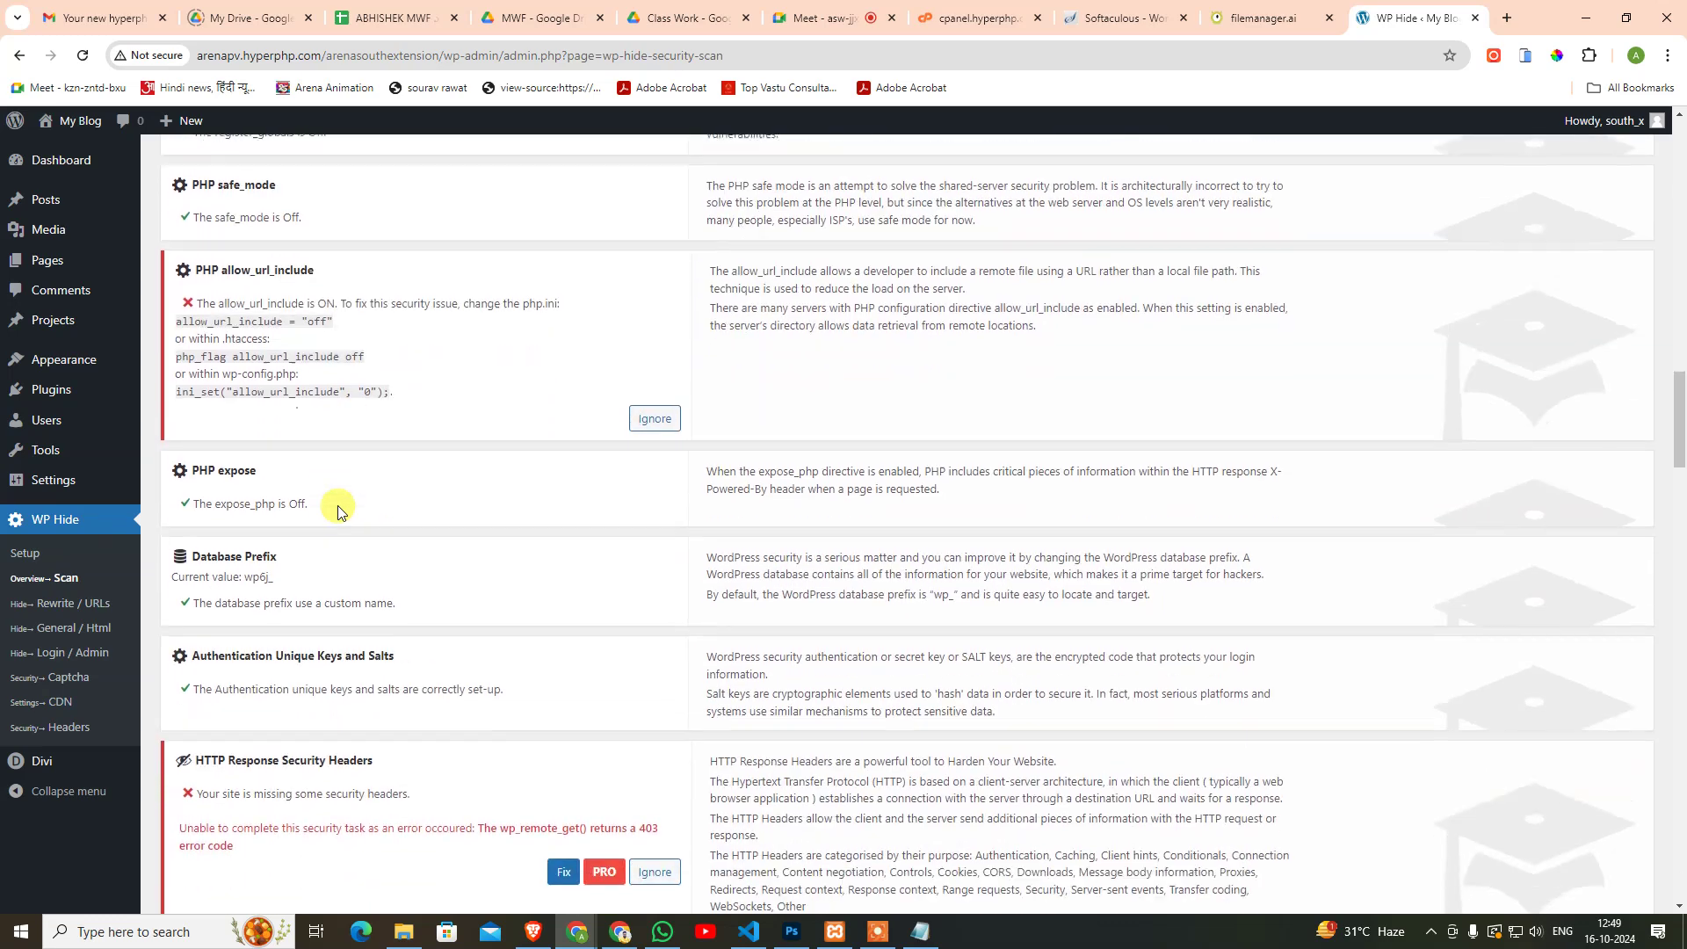
scroll(242, 618, down, 4)
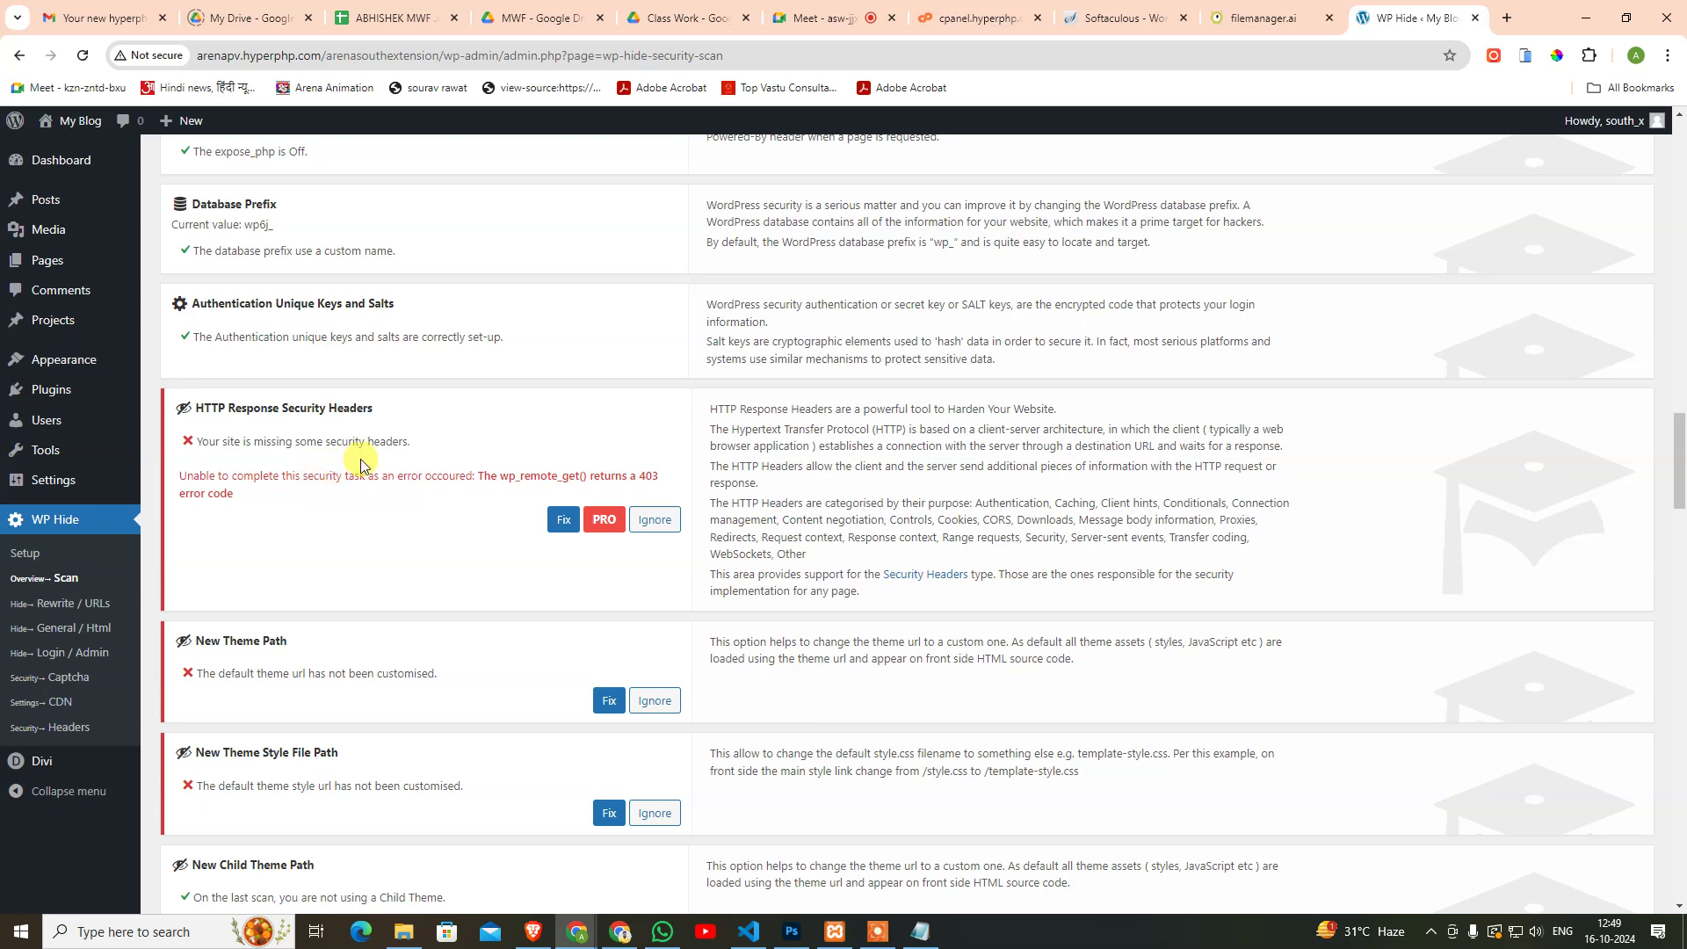
scroll(361, 461, down, 2)
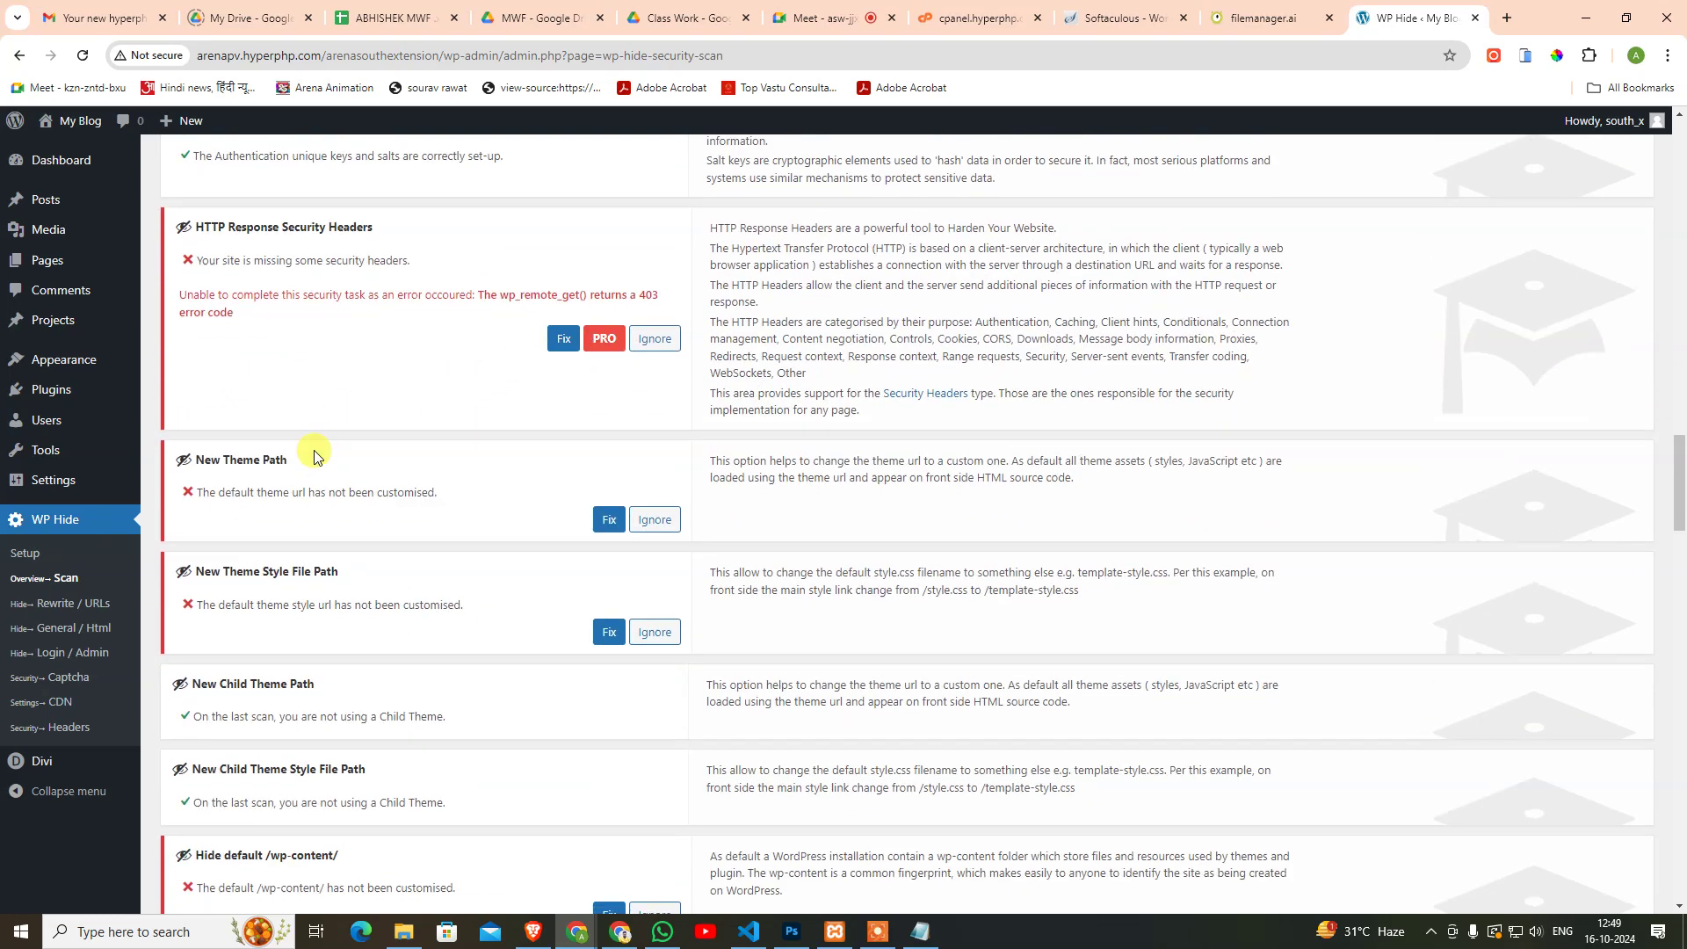
scroll(313, 449, down, 2)
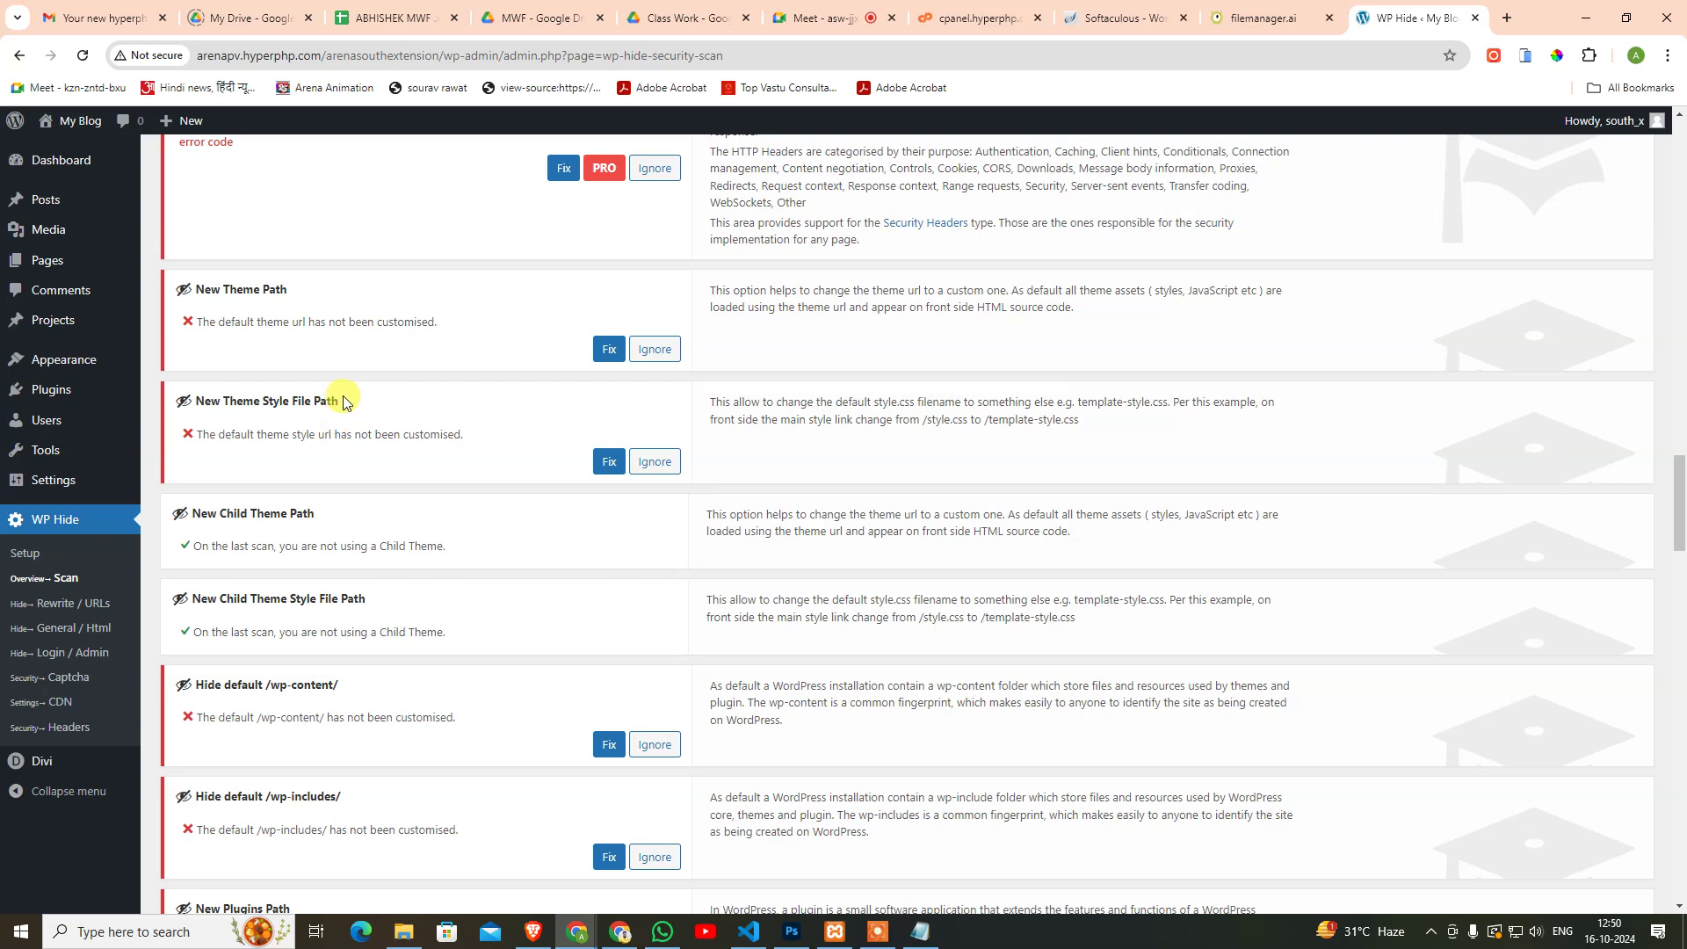
scroll(343, 402, down, 3)
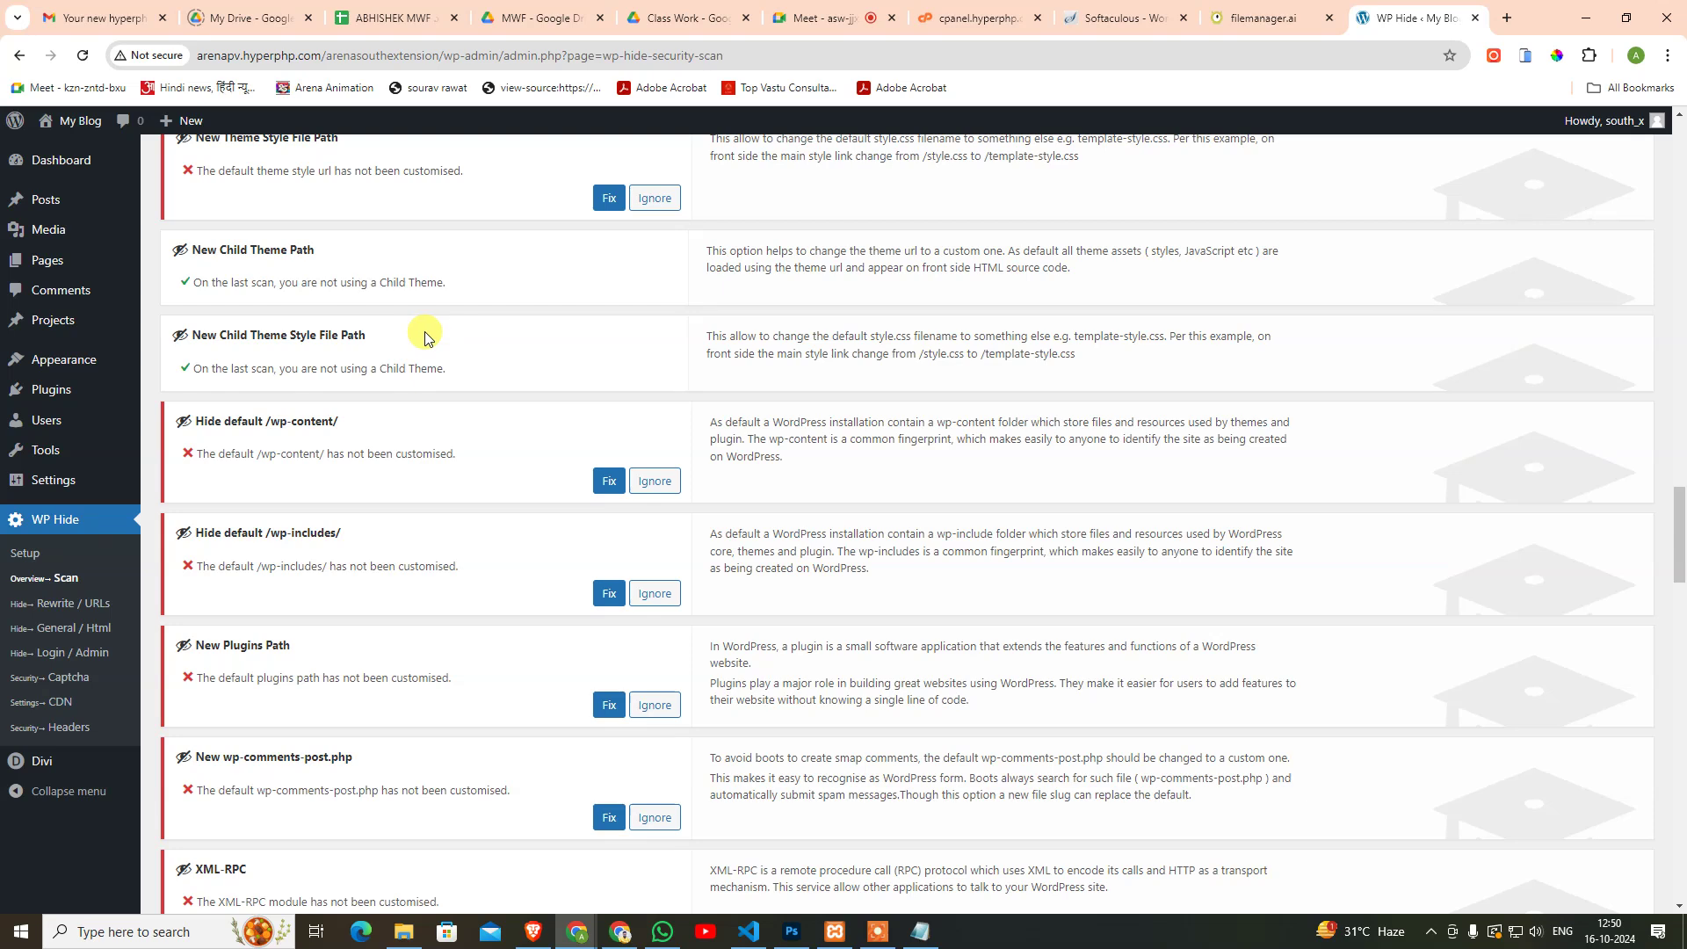
scroll(427, 343, down, 1)
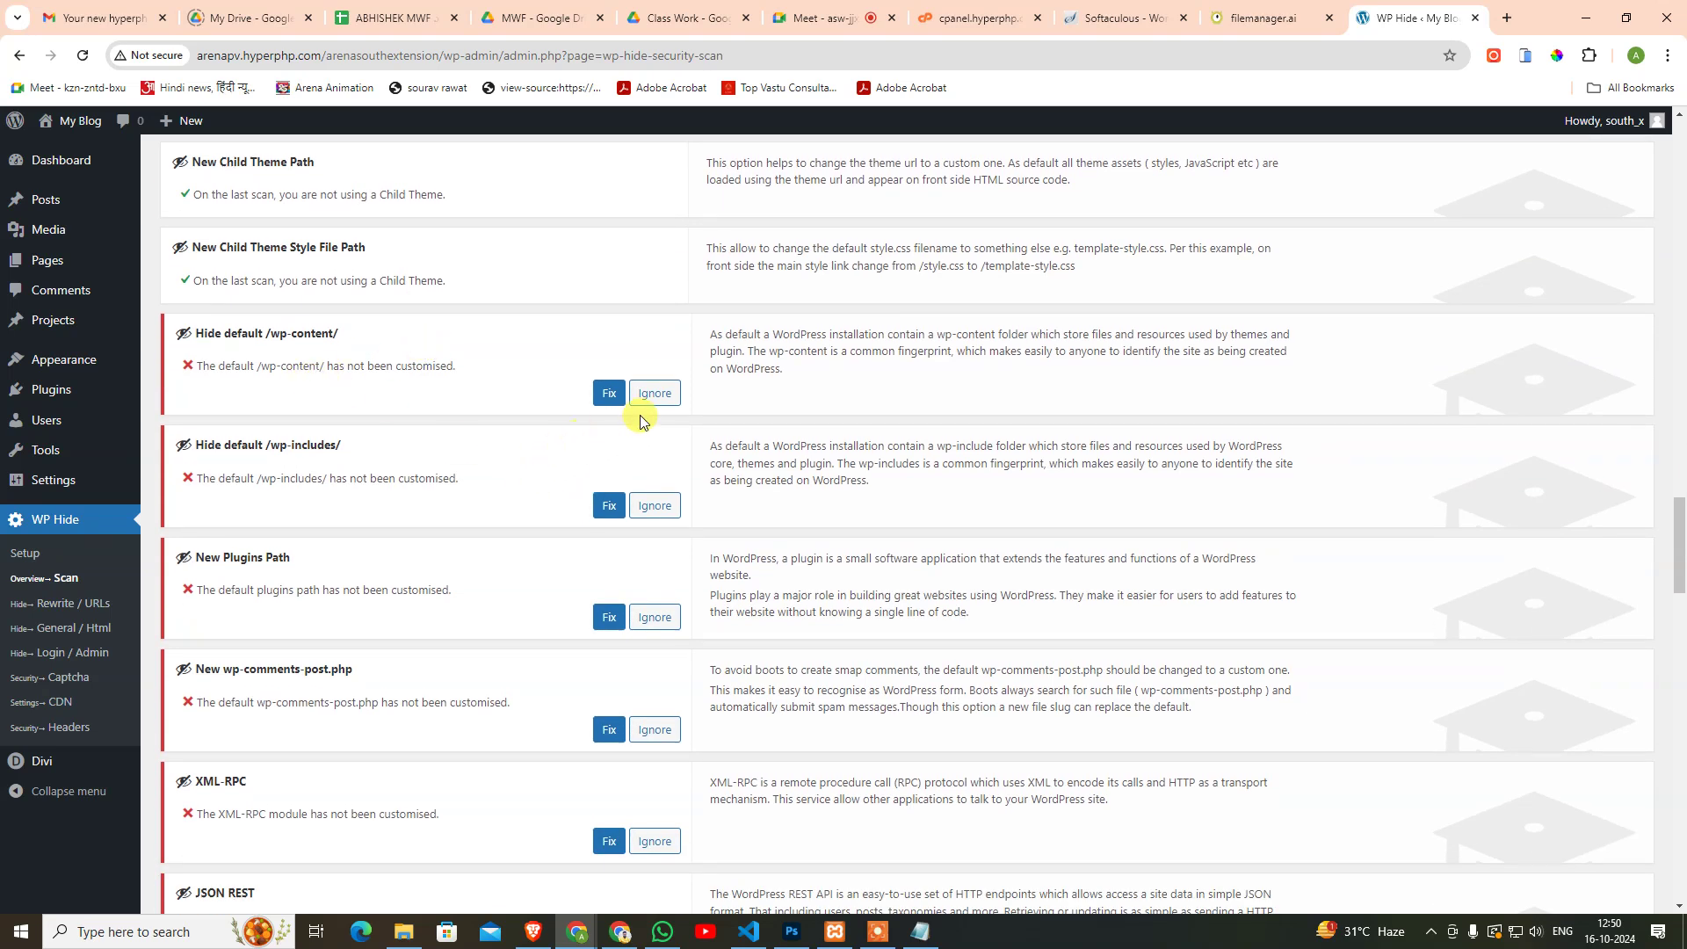
mouse_move(53, 479)
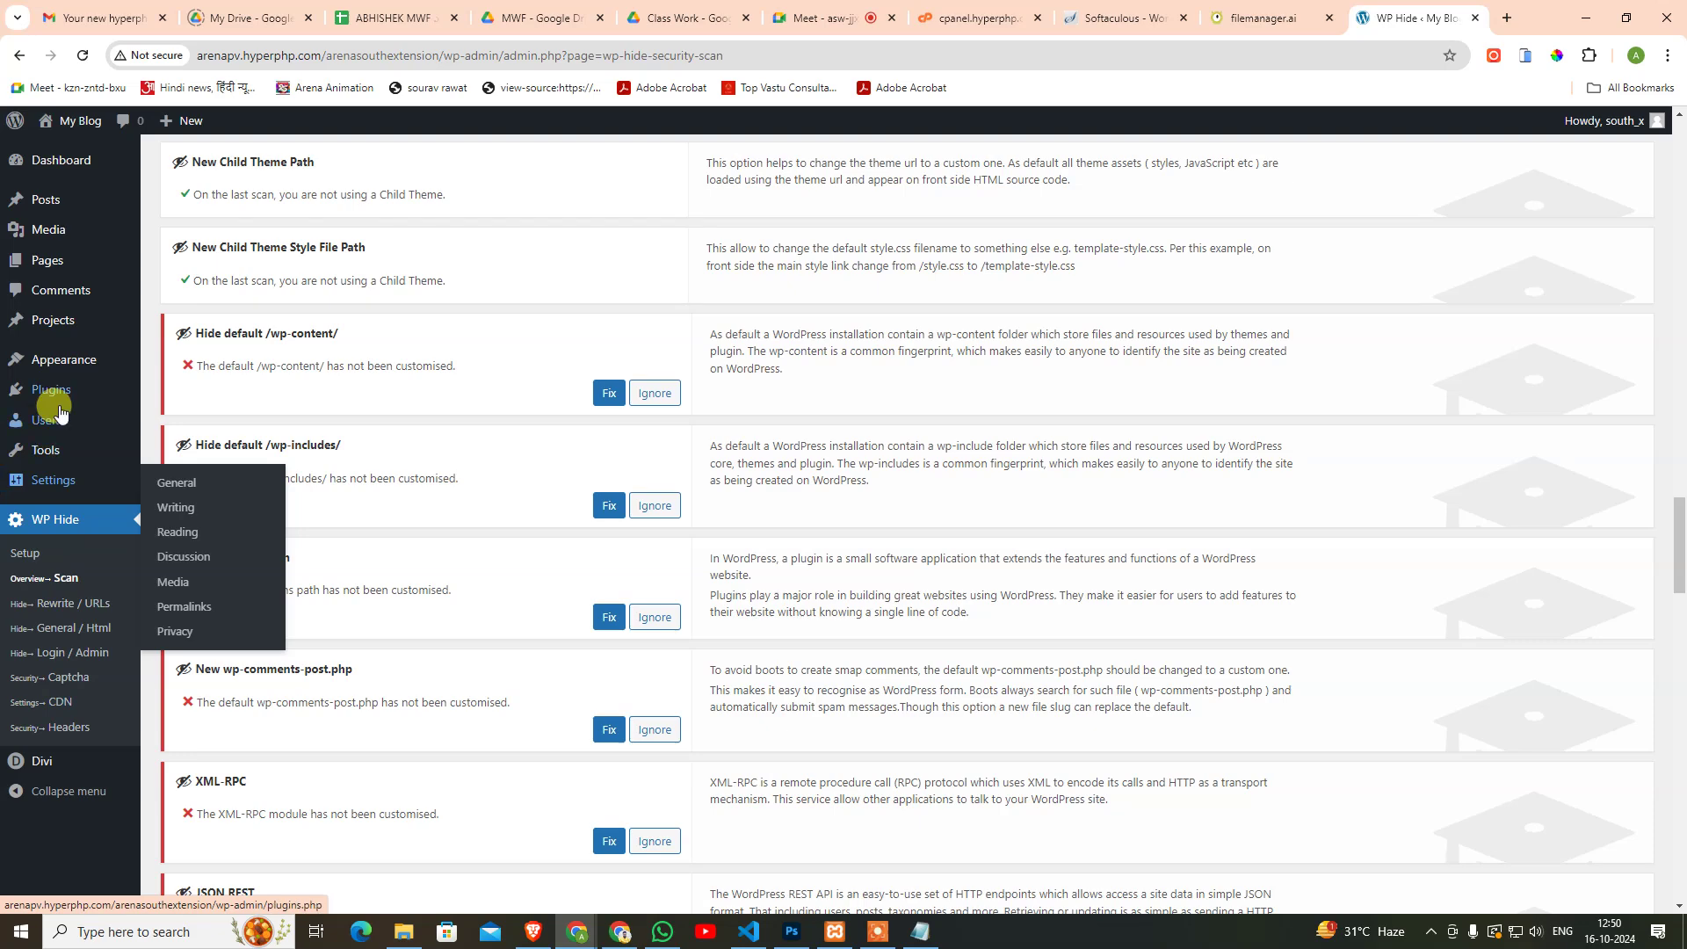
scroll(562, 615, down, 7)
scroll(586, 606, up, 20)
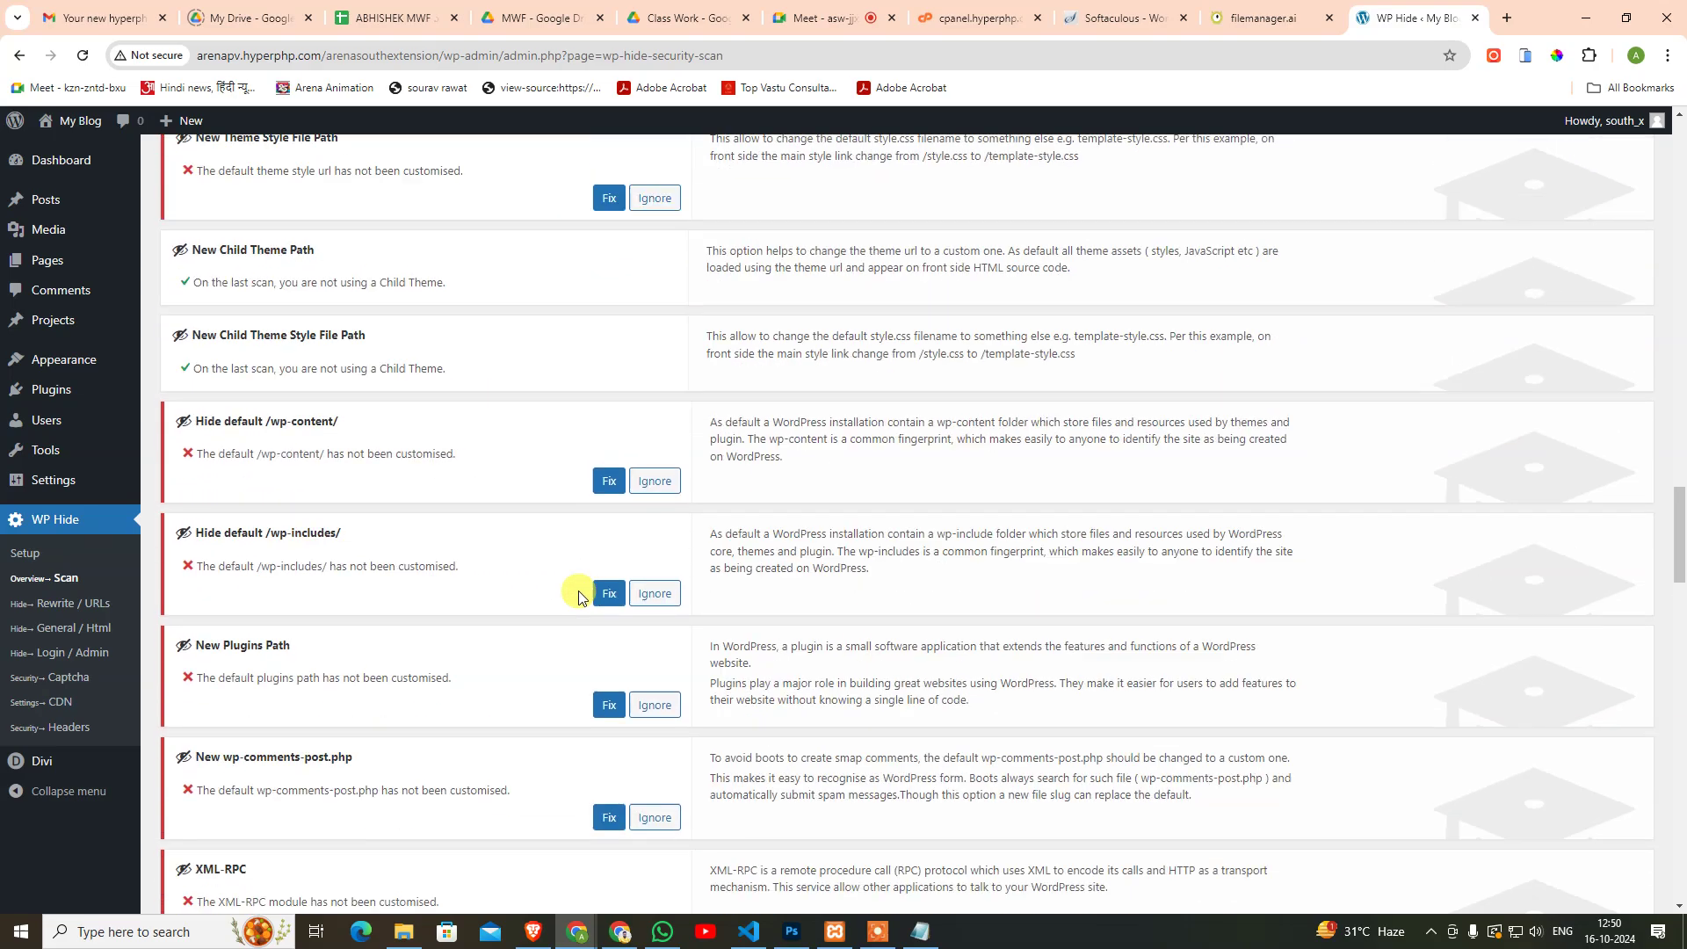
scroll(571, 567, up, 7)
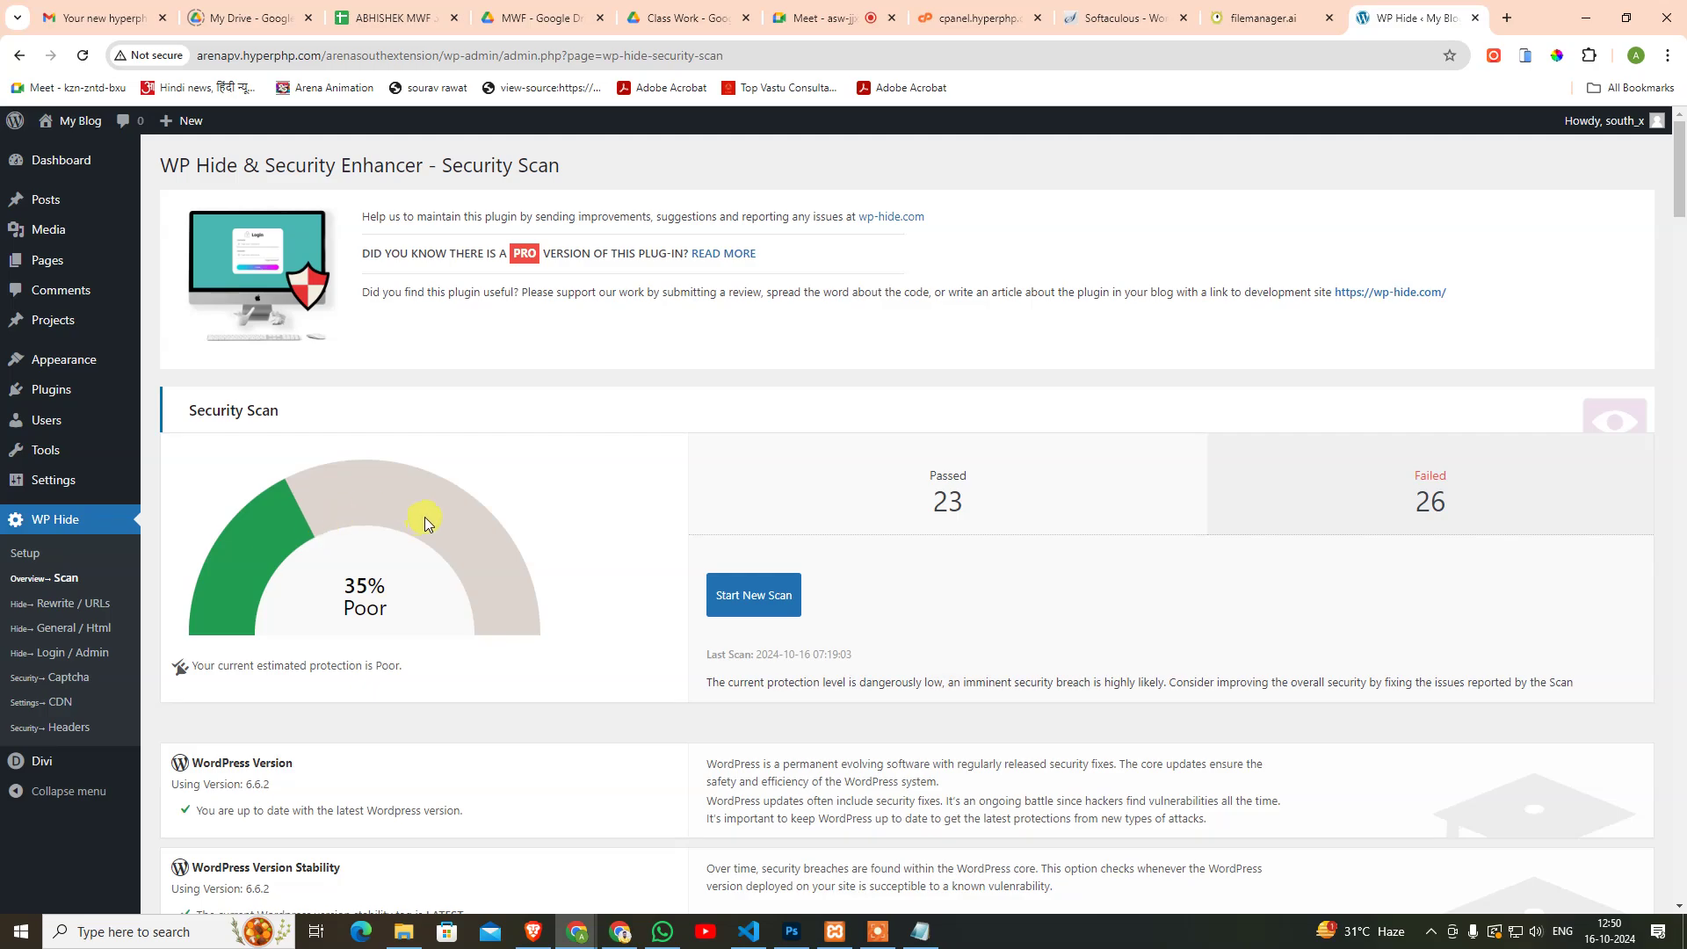
scroll(425, 520, down, 20)
scroll(455, 545, down, 12)
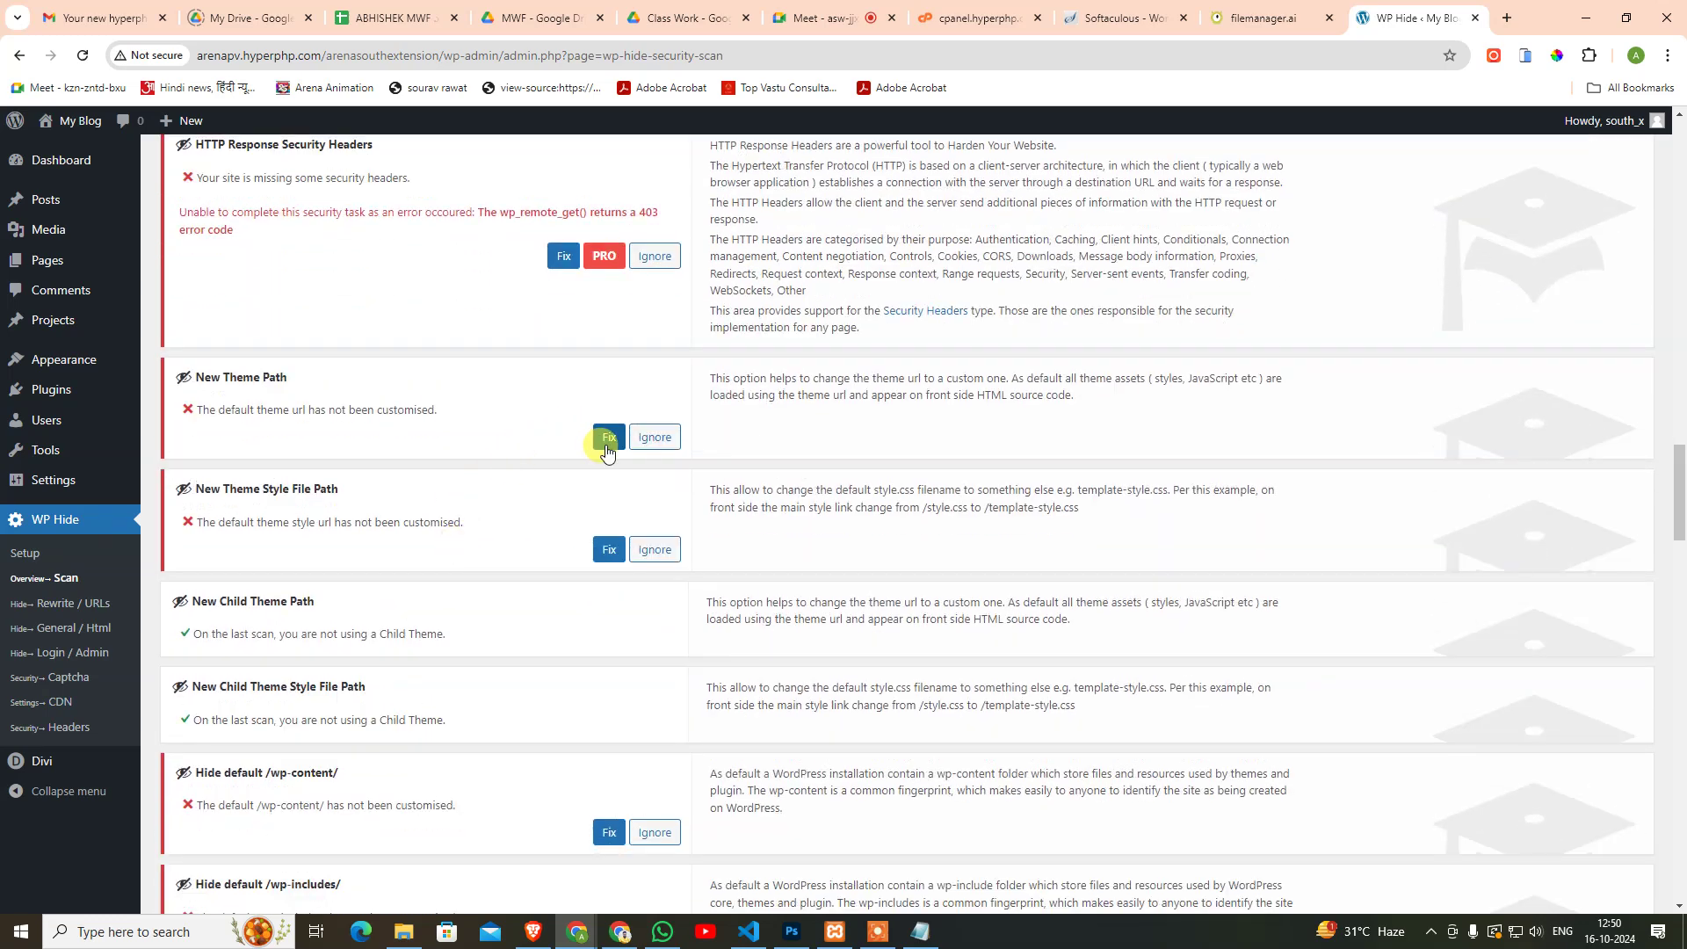
- Fix New Theme Path with random theme path goforof, style file fabadul.css, and style-header removal
click(609, 438)
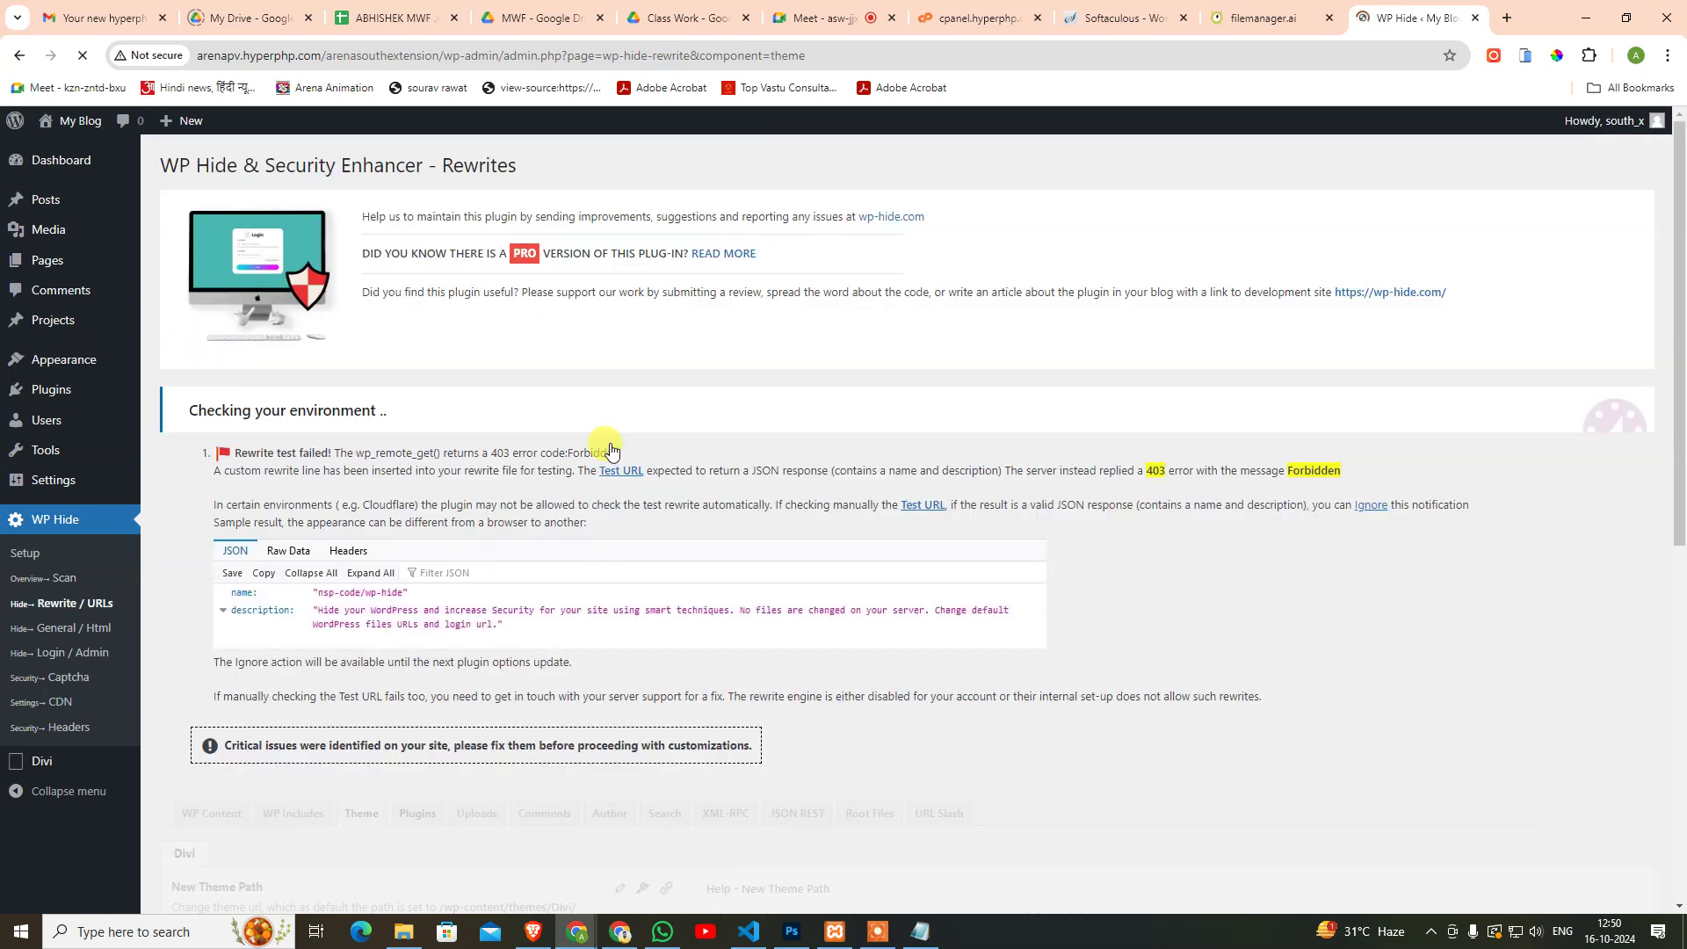
scroll(598, 494, down, 6)
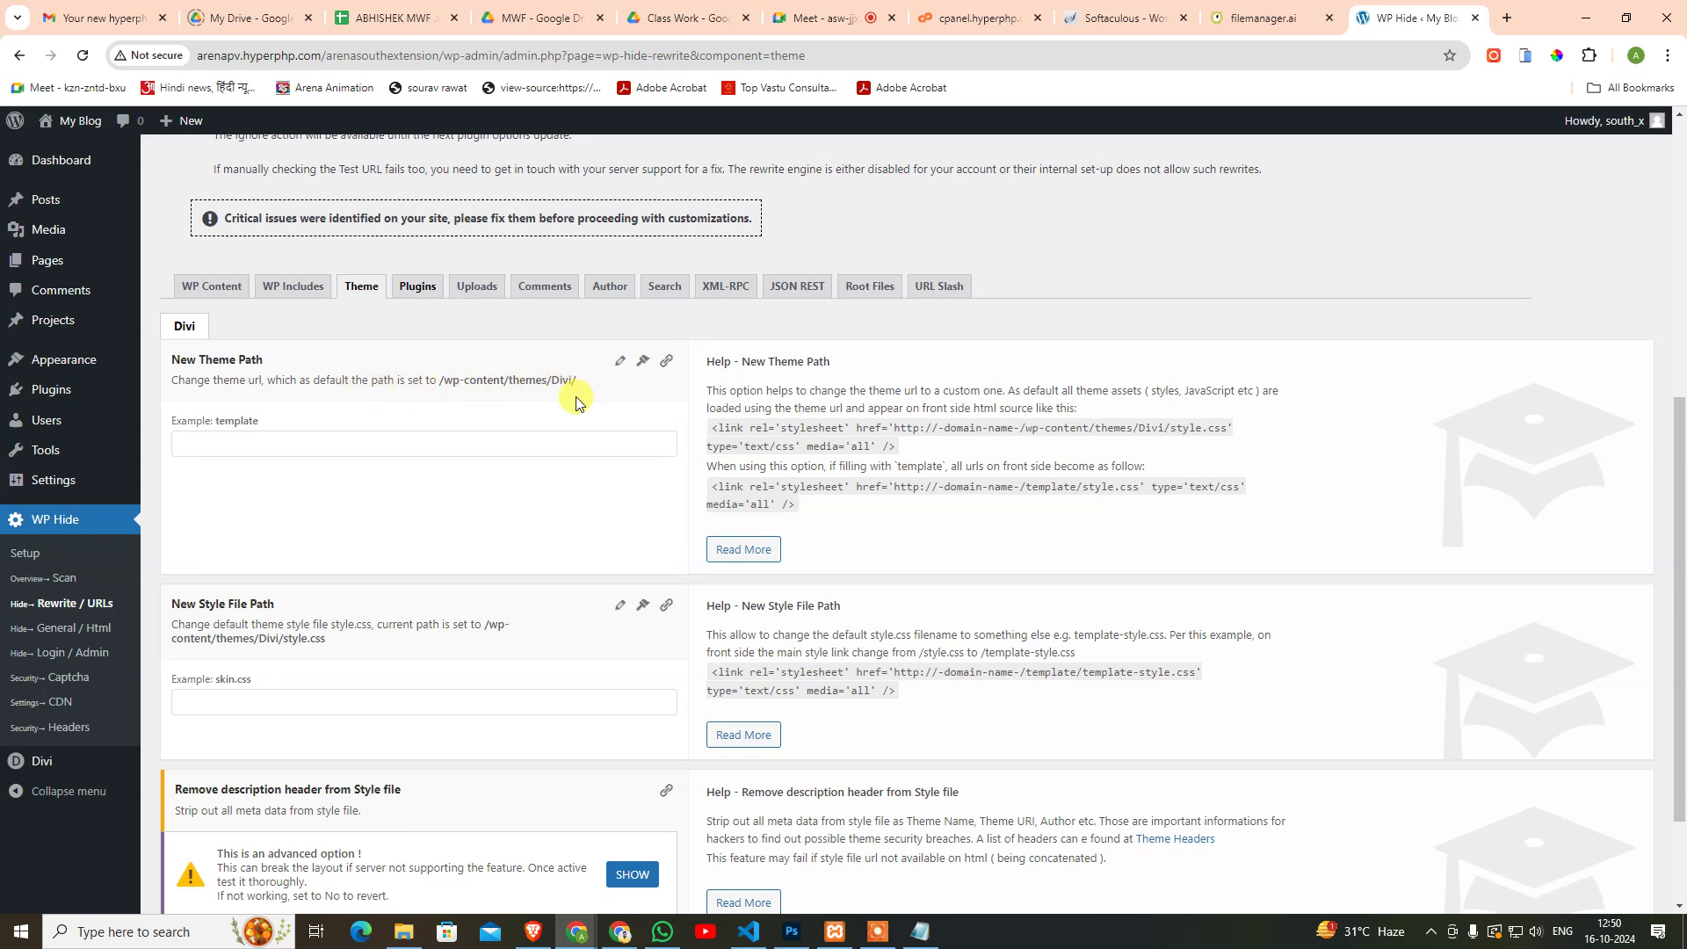
click(620, 362)
scroll(331, 678, down, 1)
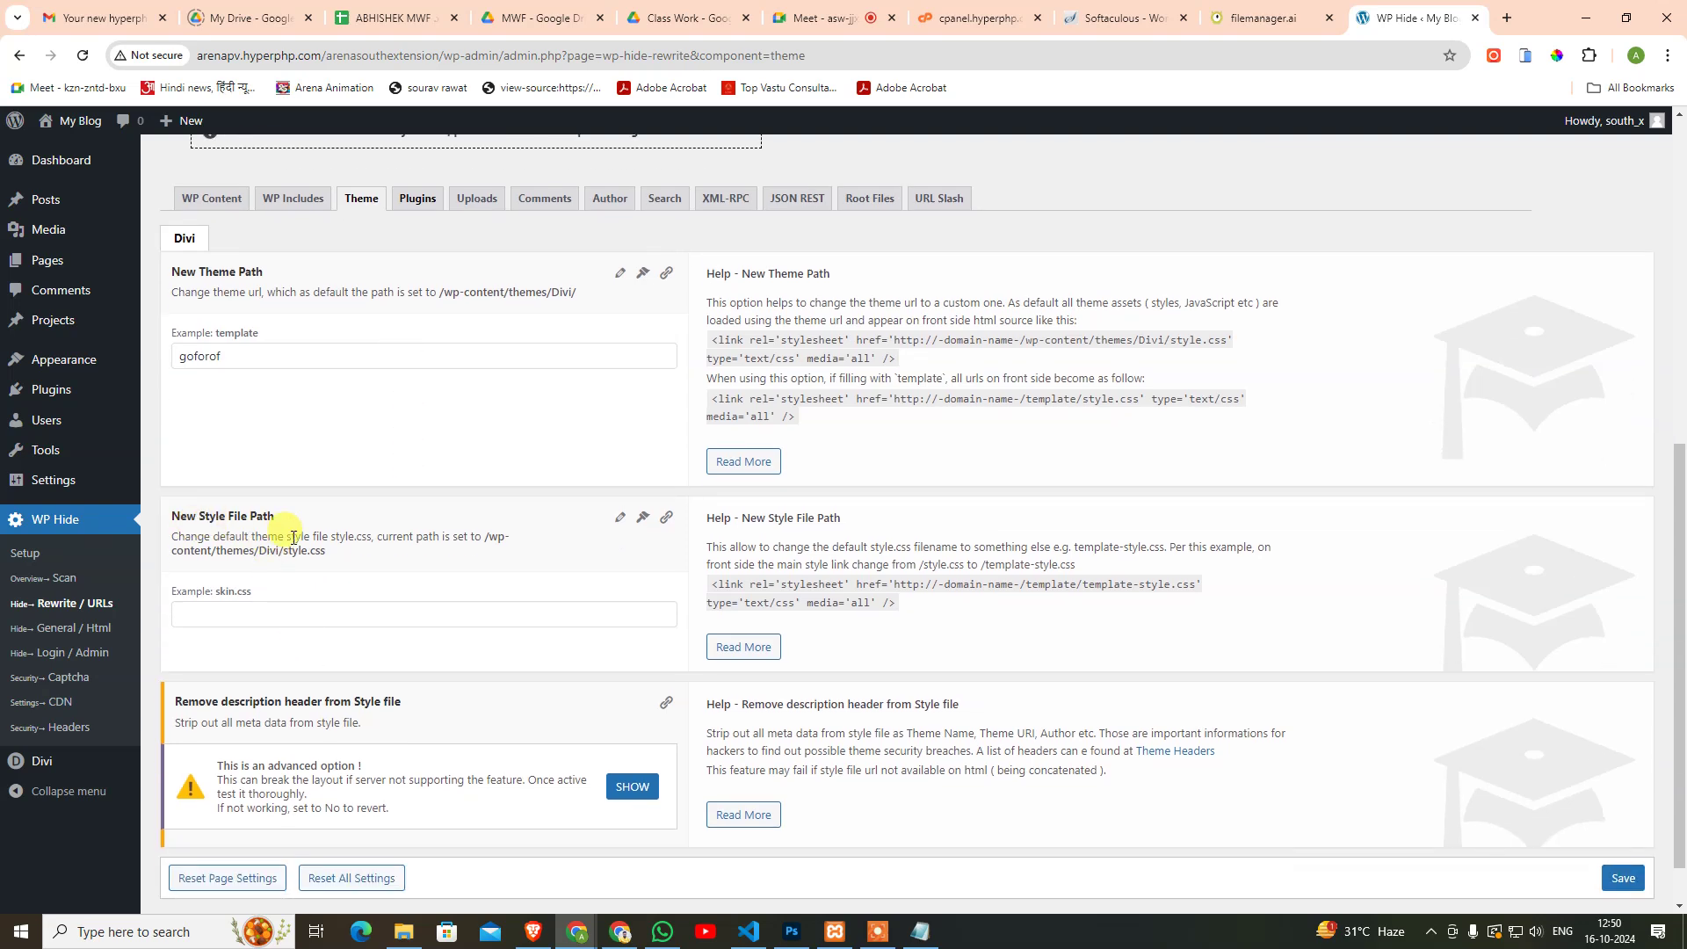
click(619, 517)
scroll(268, 584, down, 1)
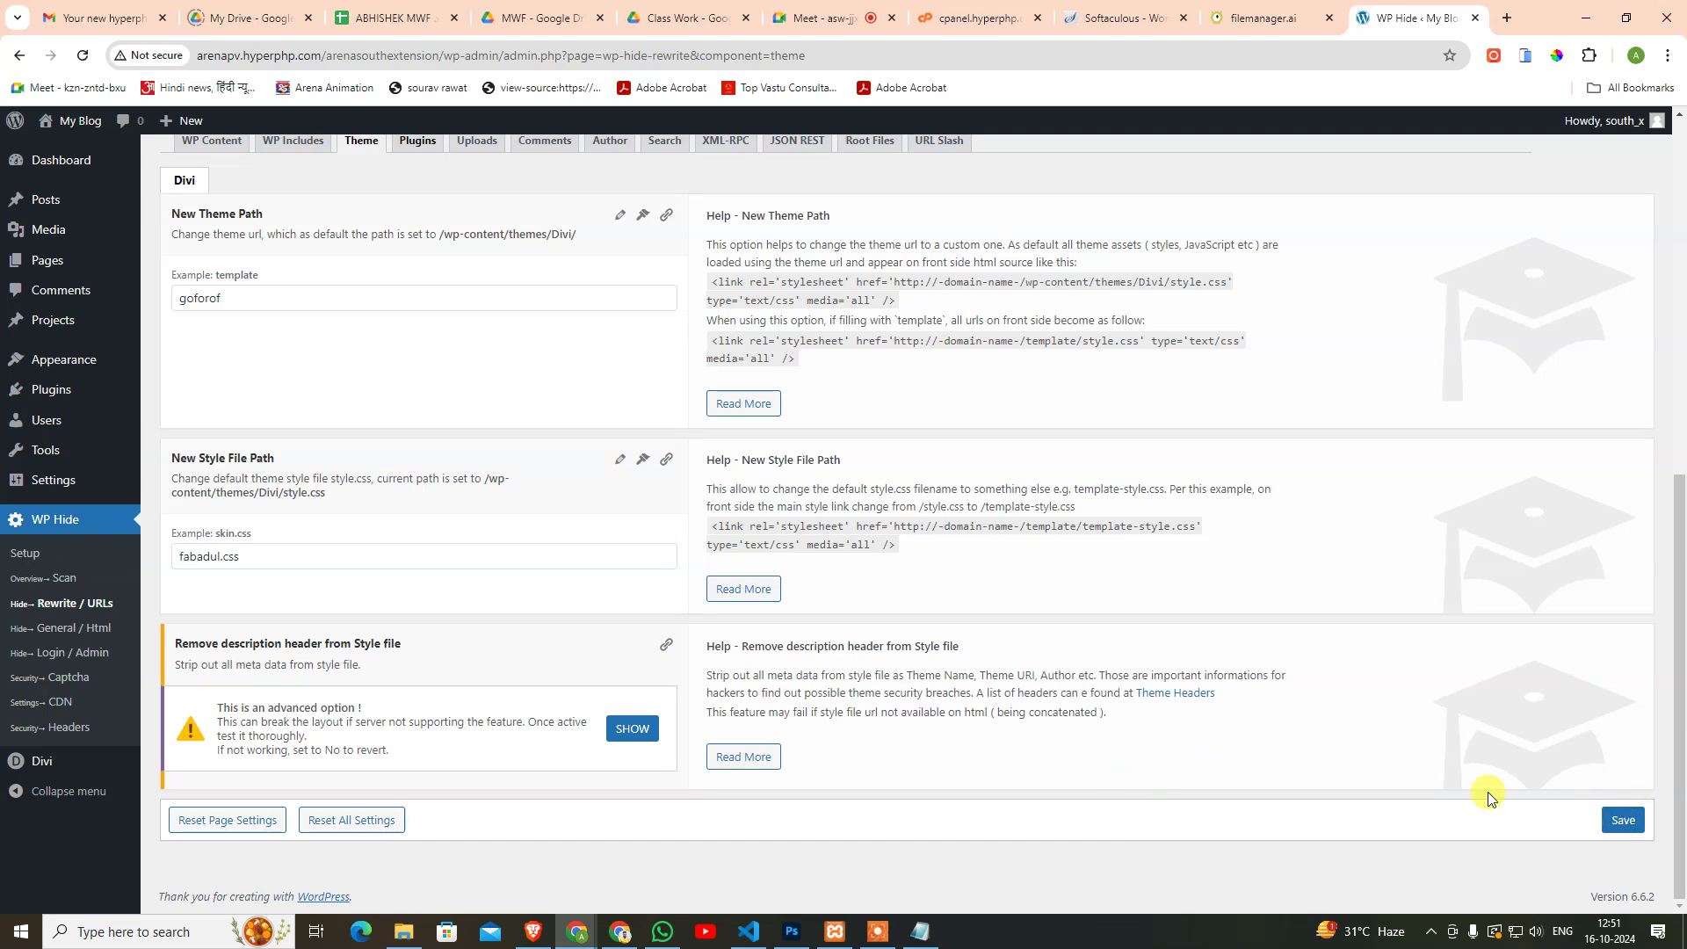
click(632, 728)
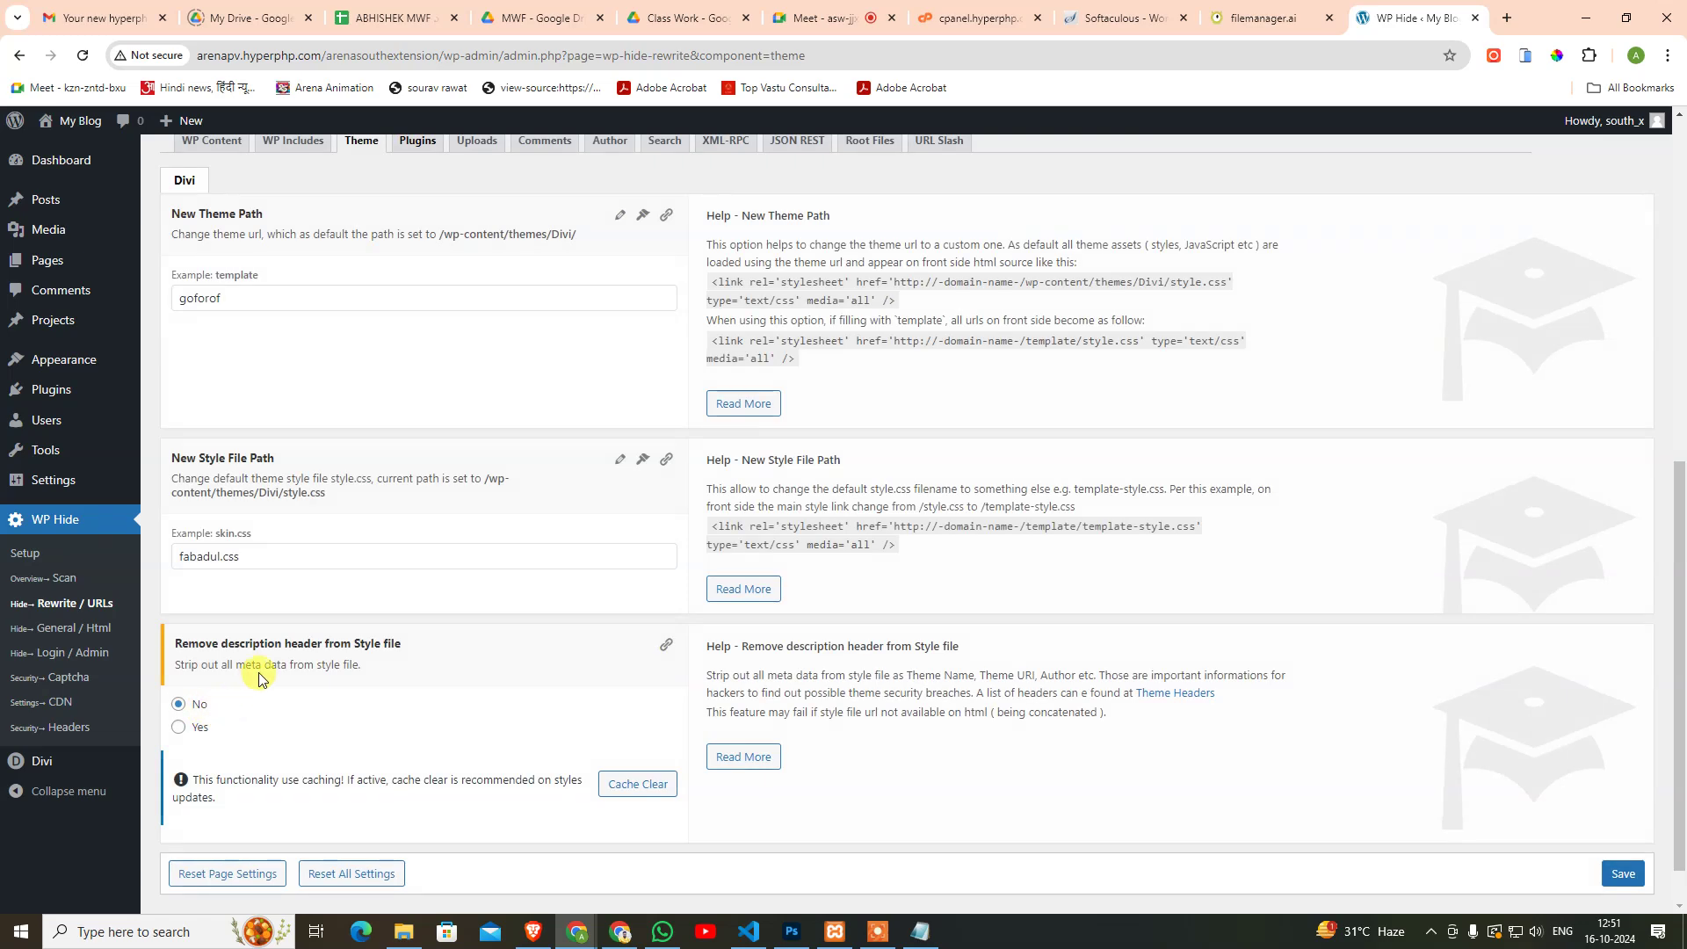
click(178, 727)
- Save the theme rewrite settings and start a new security scan from Overview
scroll(1371, 865, down, 1)
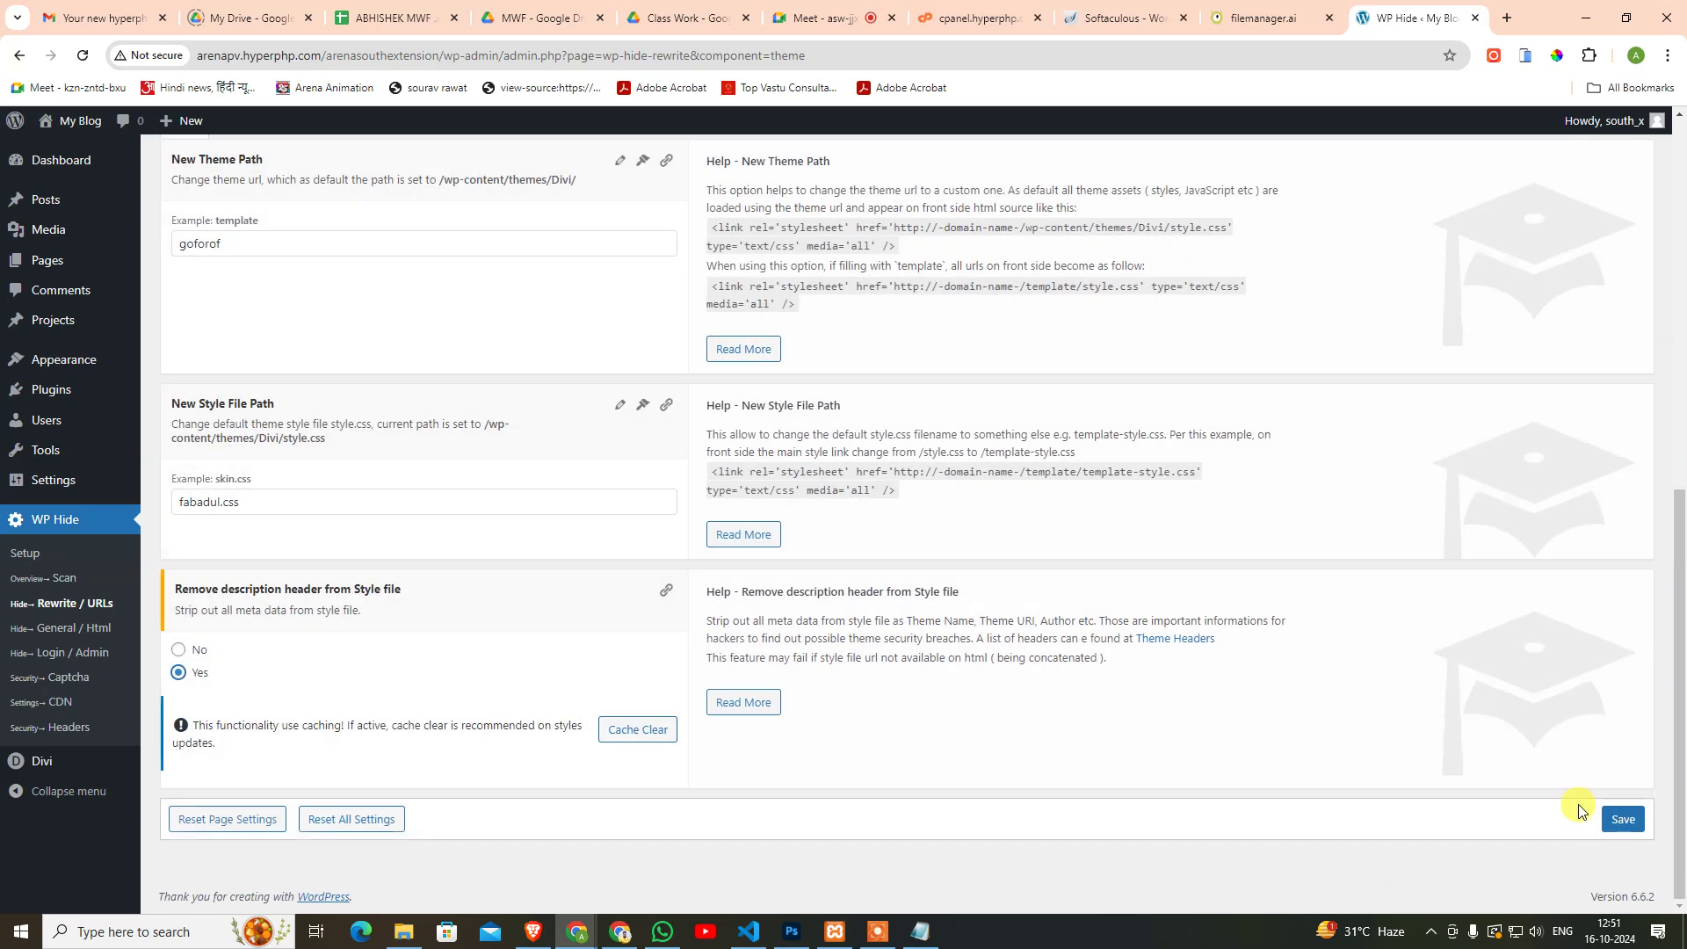
click(1633, 821)
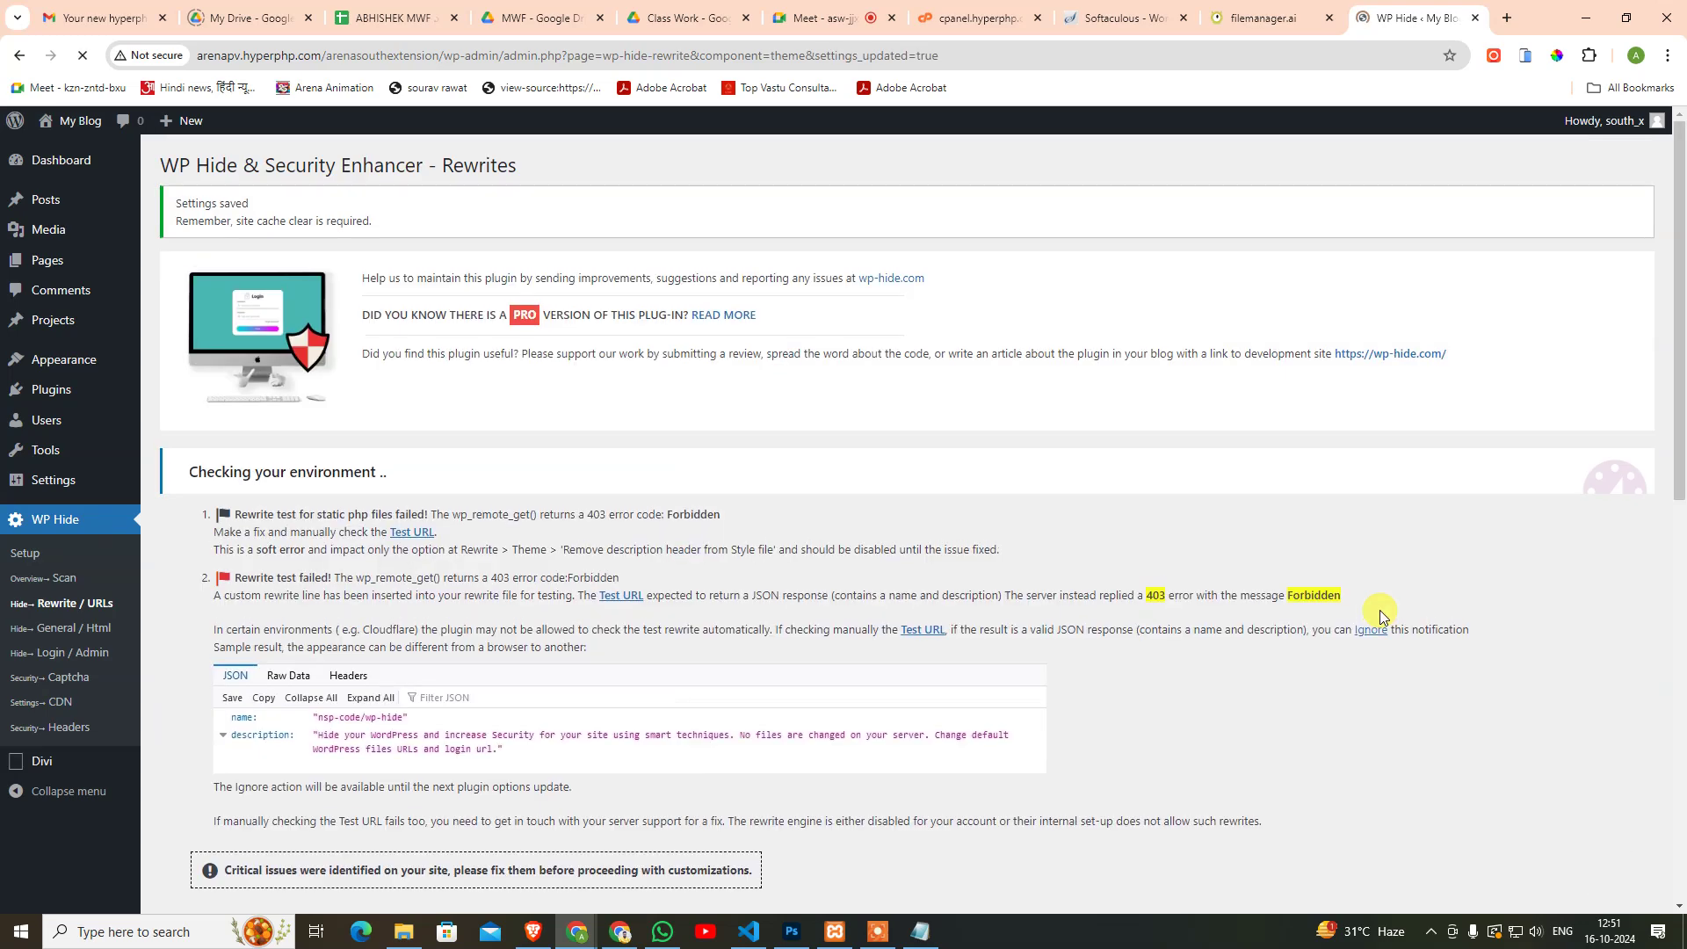
click(44, 579)
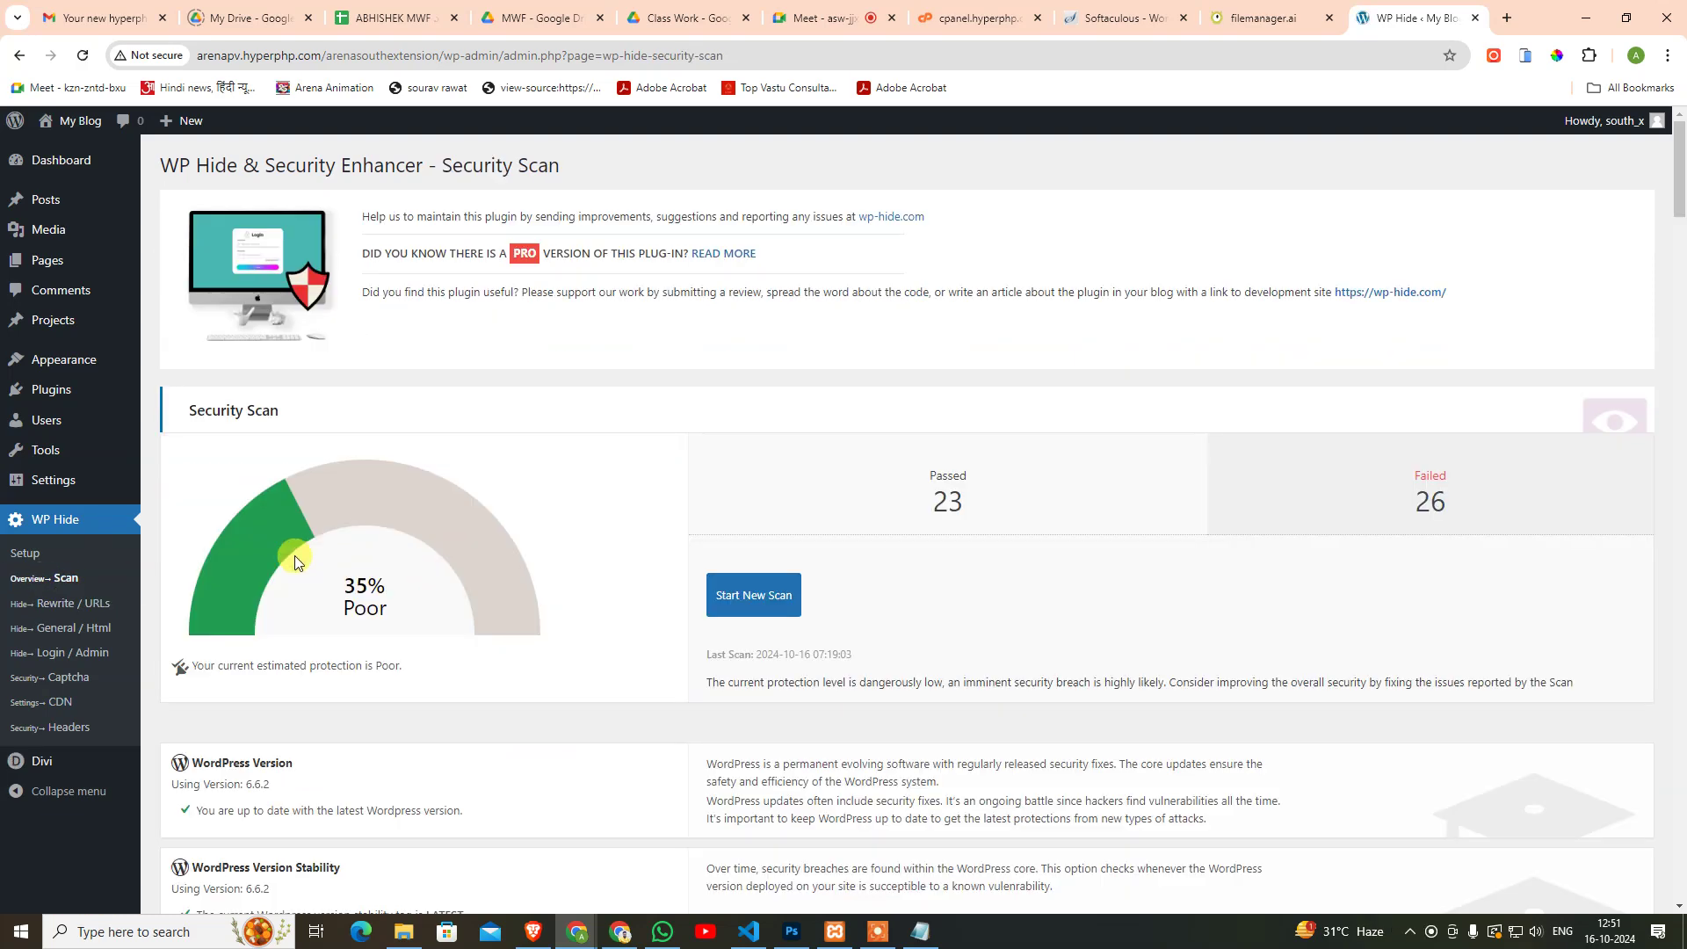
click(732, 593)
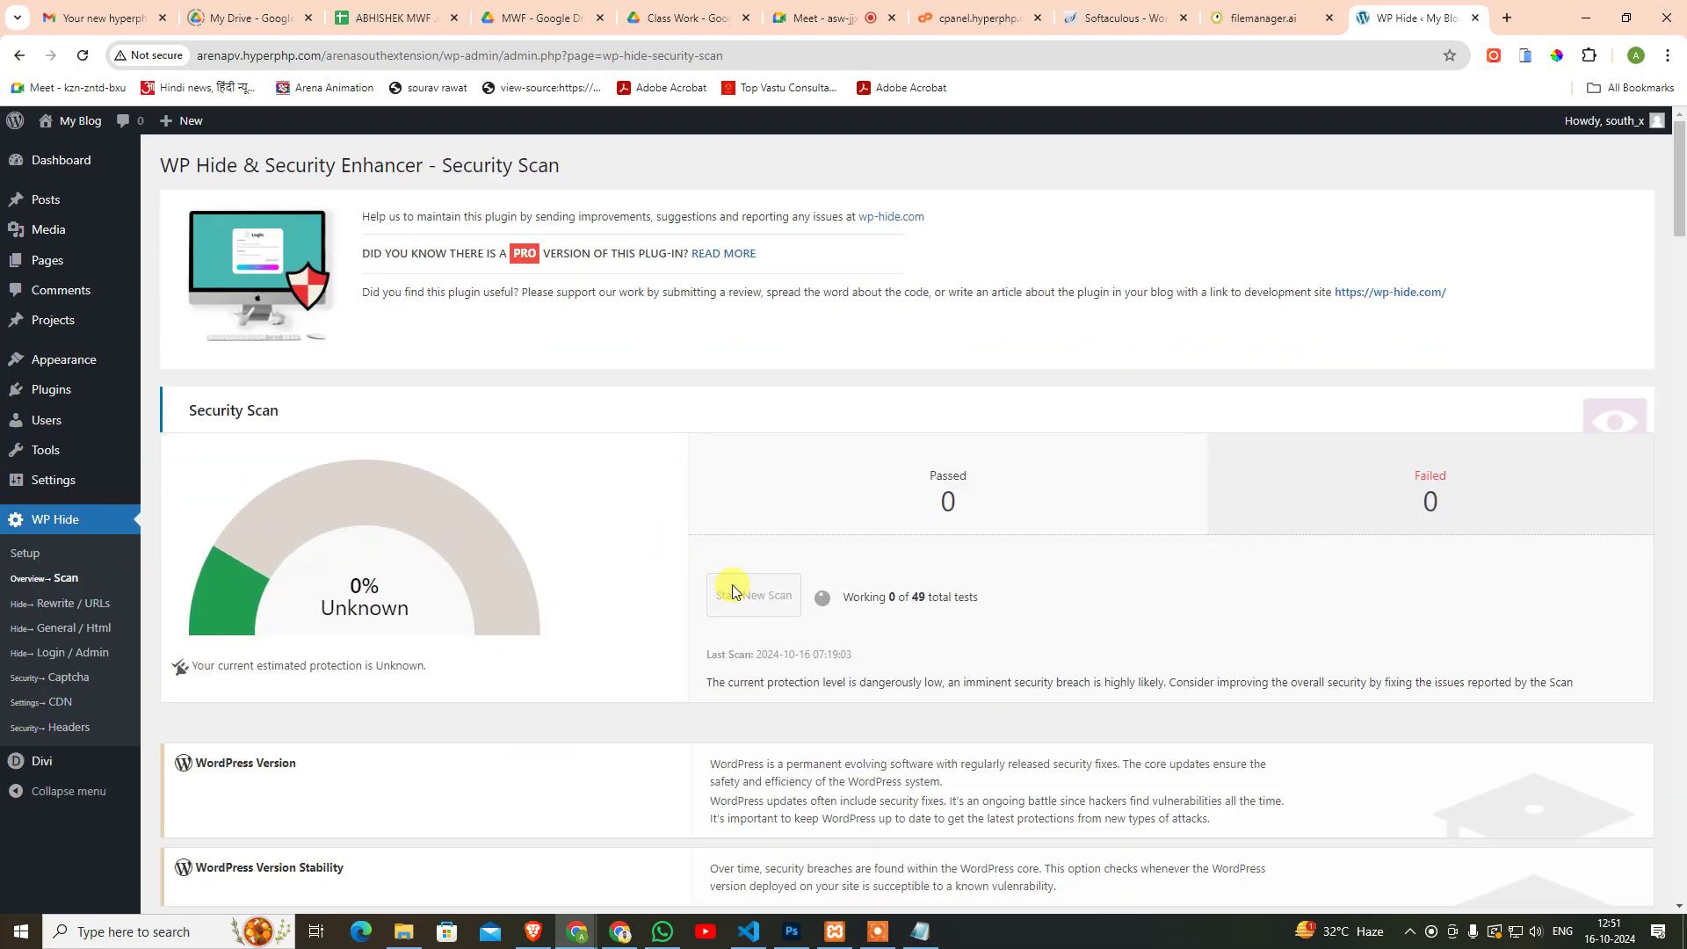
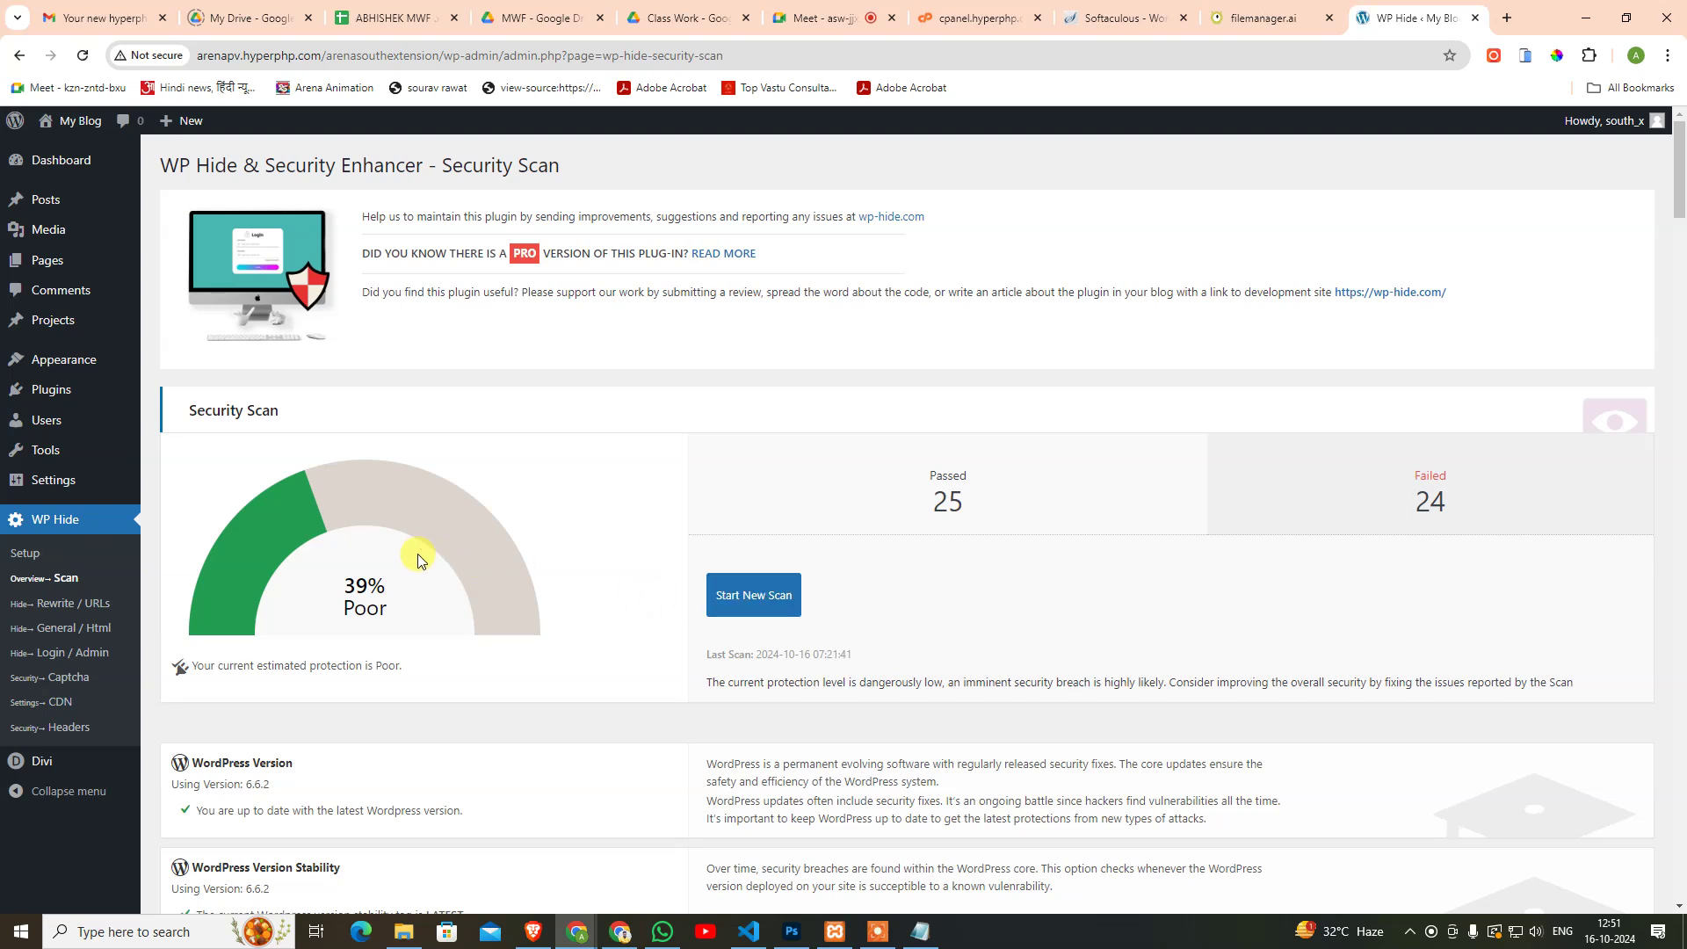
- Scroll the scan results to the failed 'Hide default /wp-content/' check and open its Fix
scroll(426, 591, down, 2)
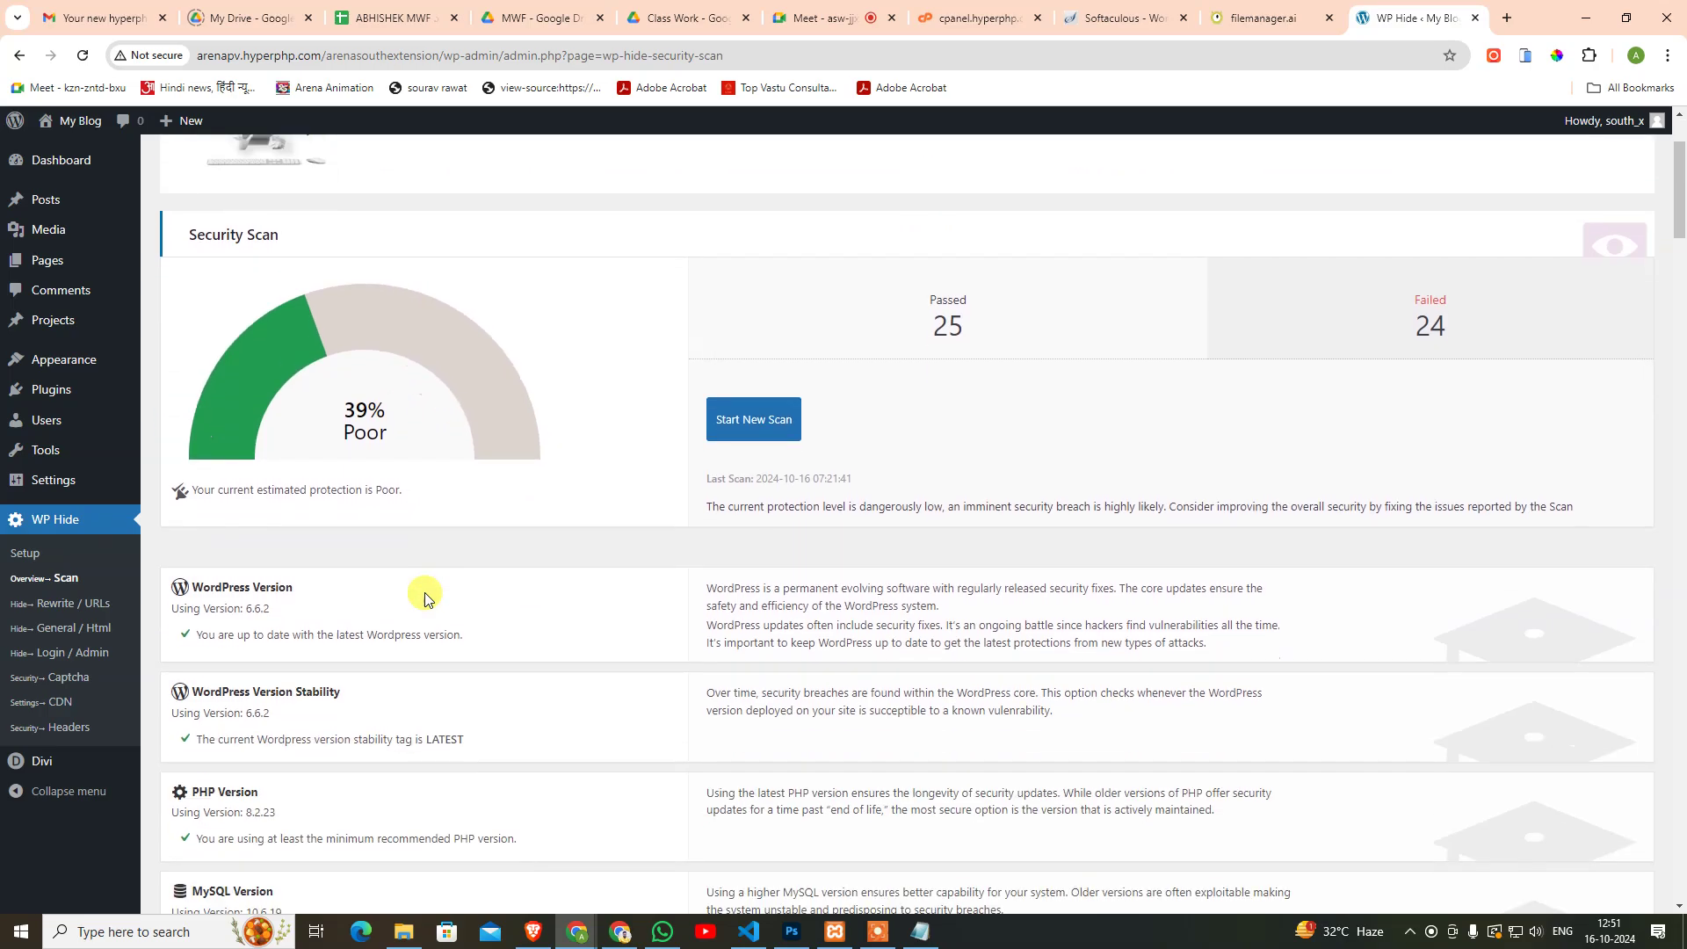
scroll(453, 637, down, 4)
scroll(519, 689, down, 20)
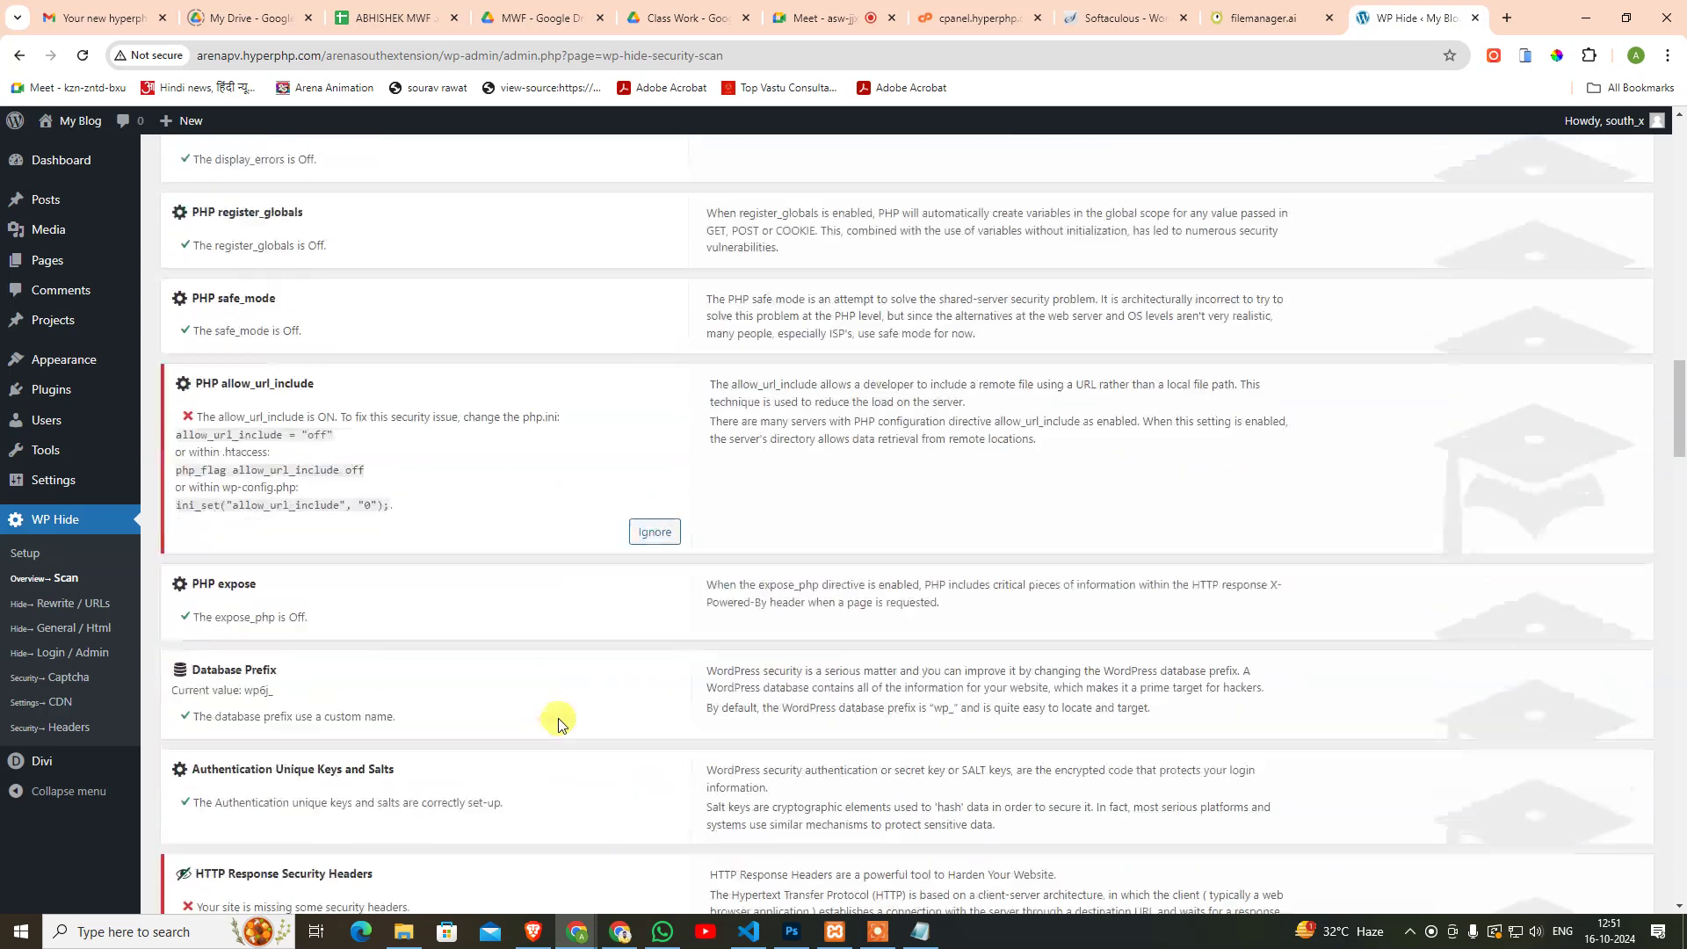
scroll(354, 631, down, 4)
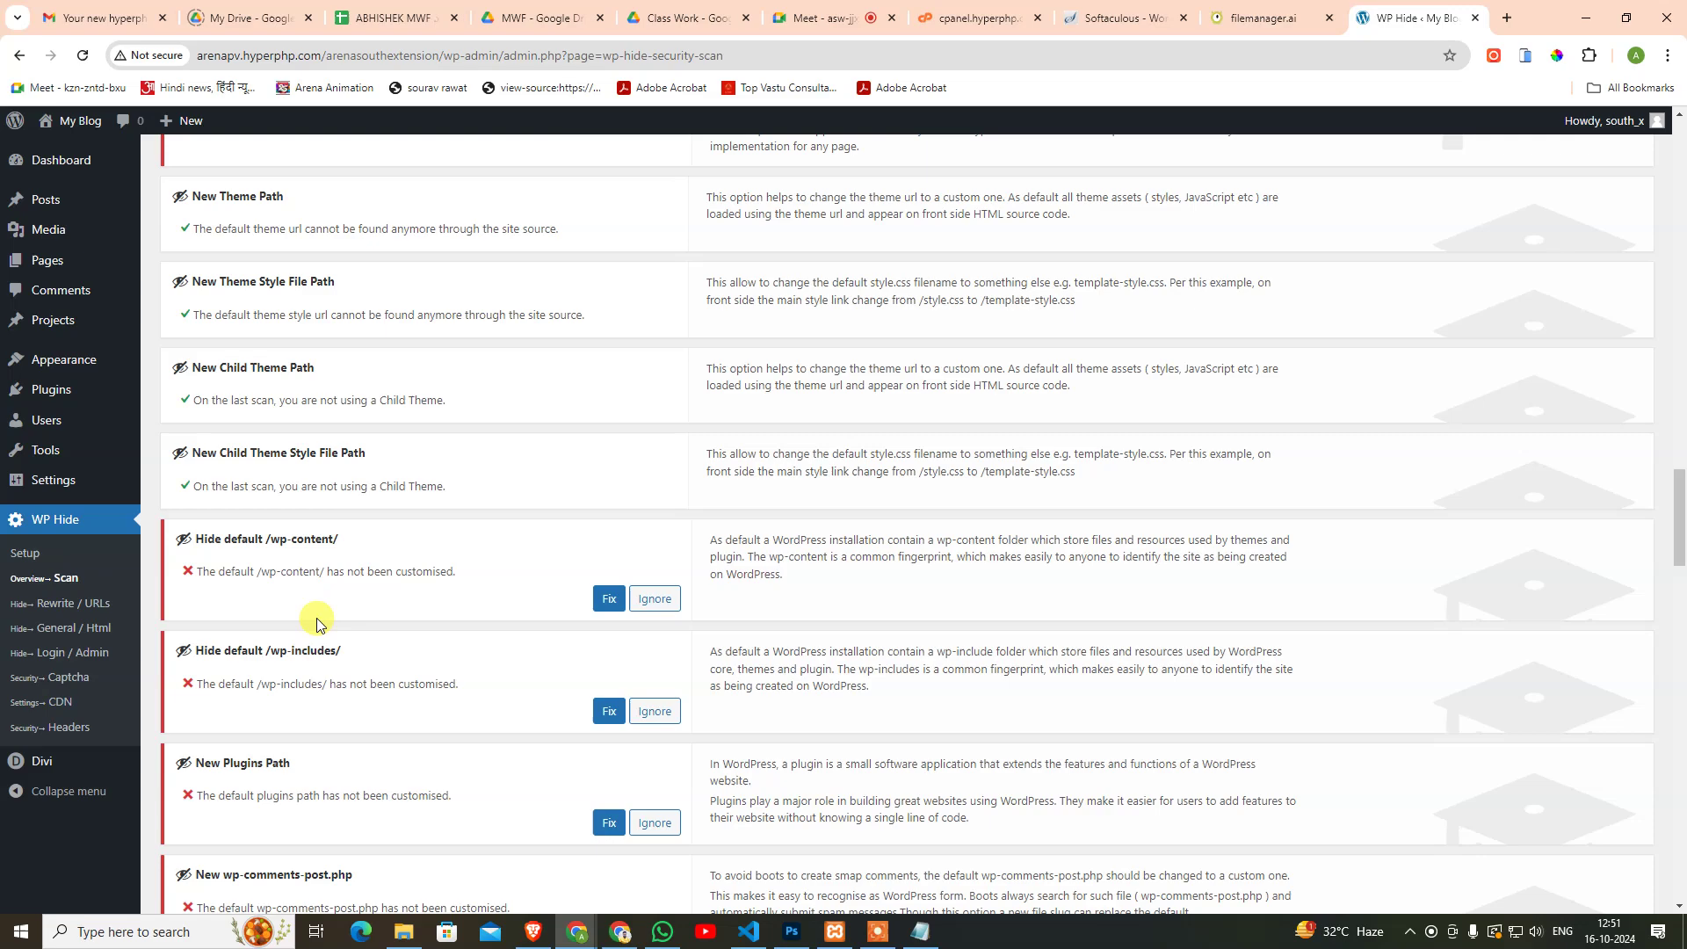
click(610, 430)
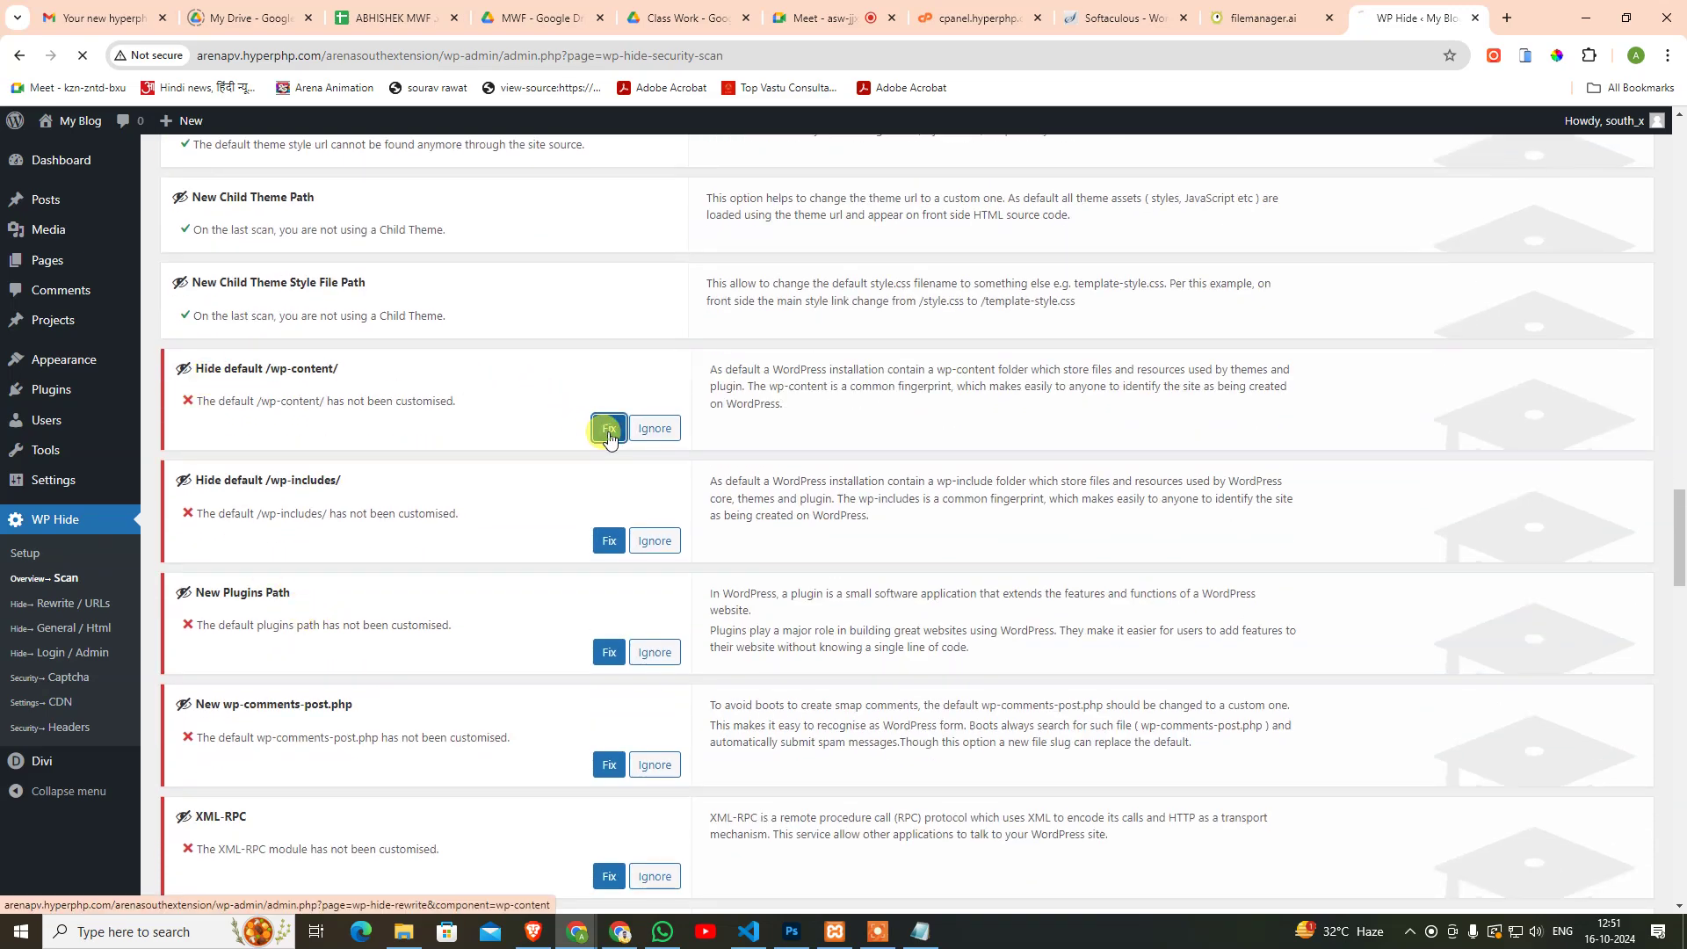
- Generate the random wp-content path duqahut and reveal its block-default option
scroll(641, 478, down, 6)
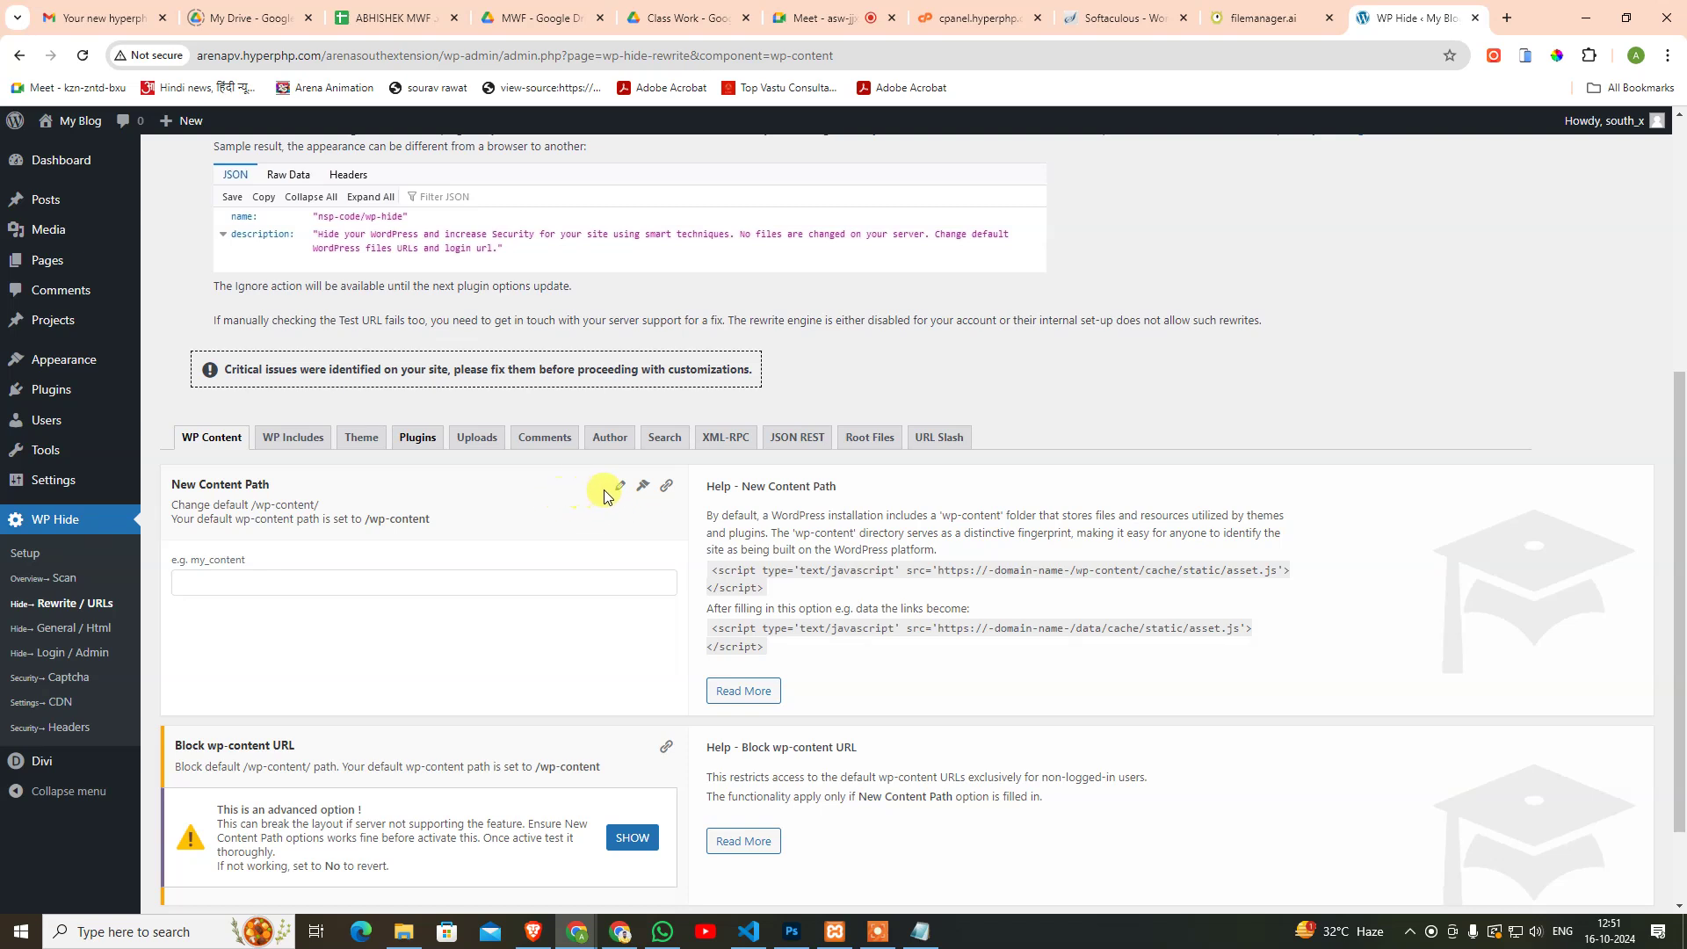
click(621, 485)
scroll(533, 552, down, 2)
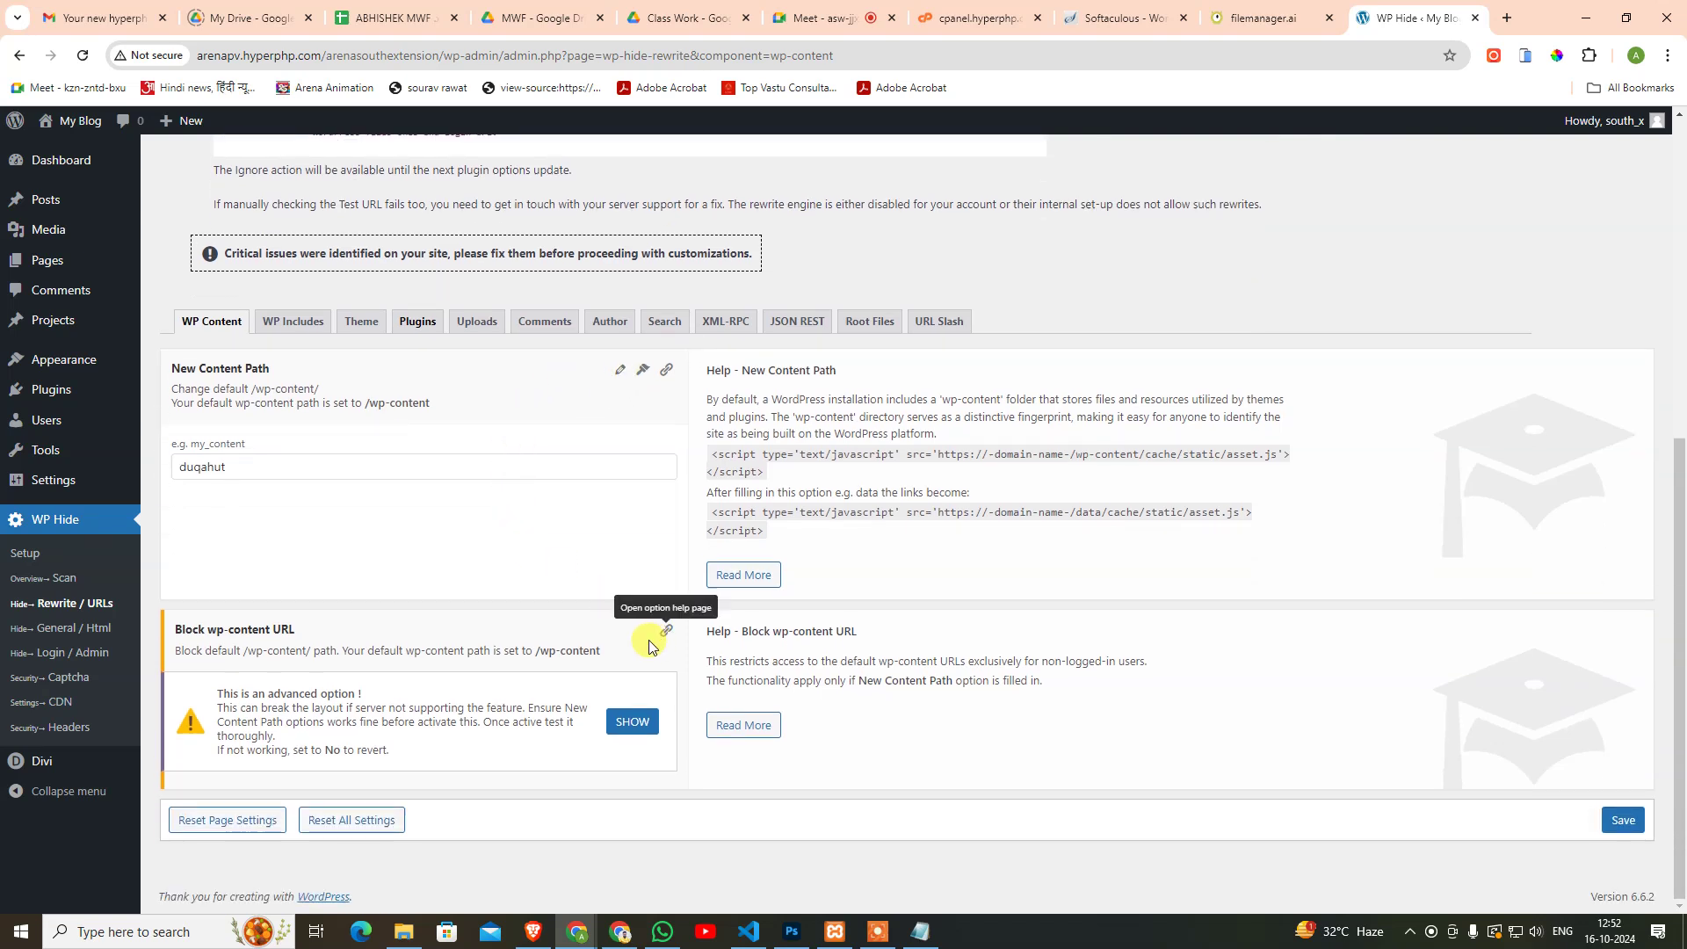
click(632, 721)
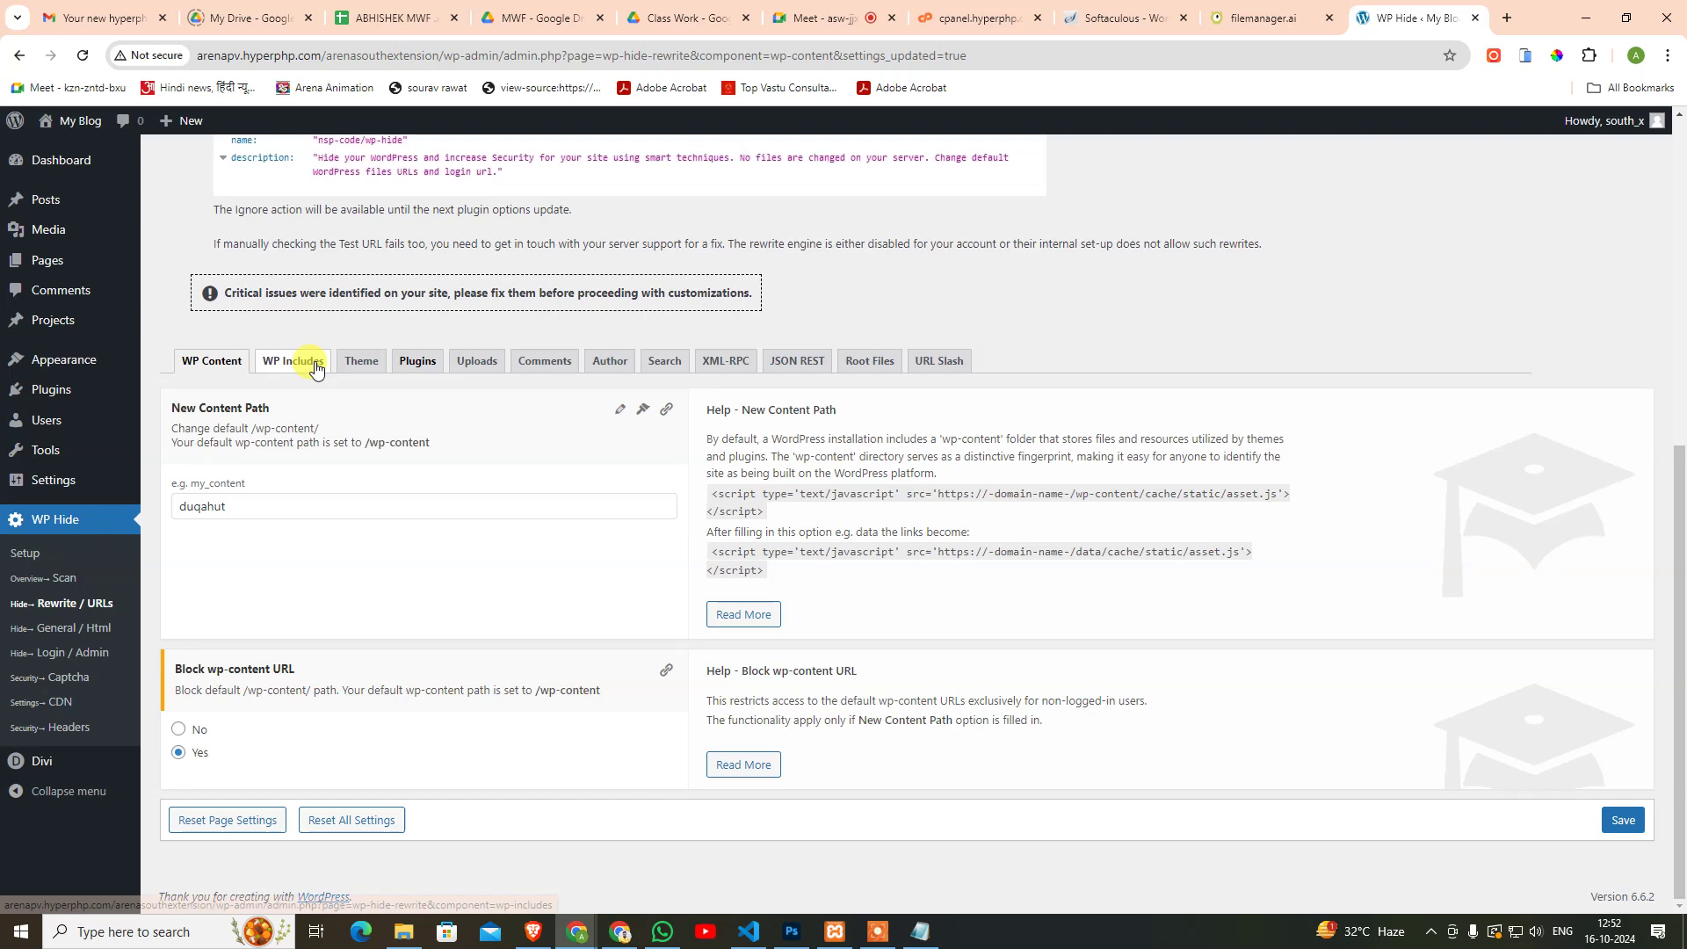
- Set the wp-includes path to random duromep, block the default URL, and save
click(294, 361)
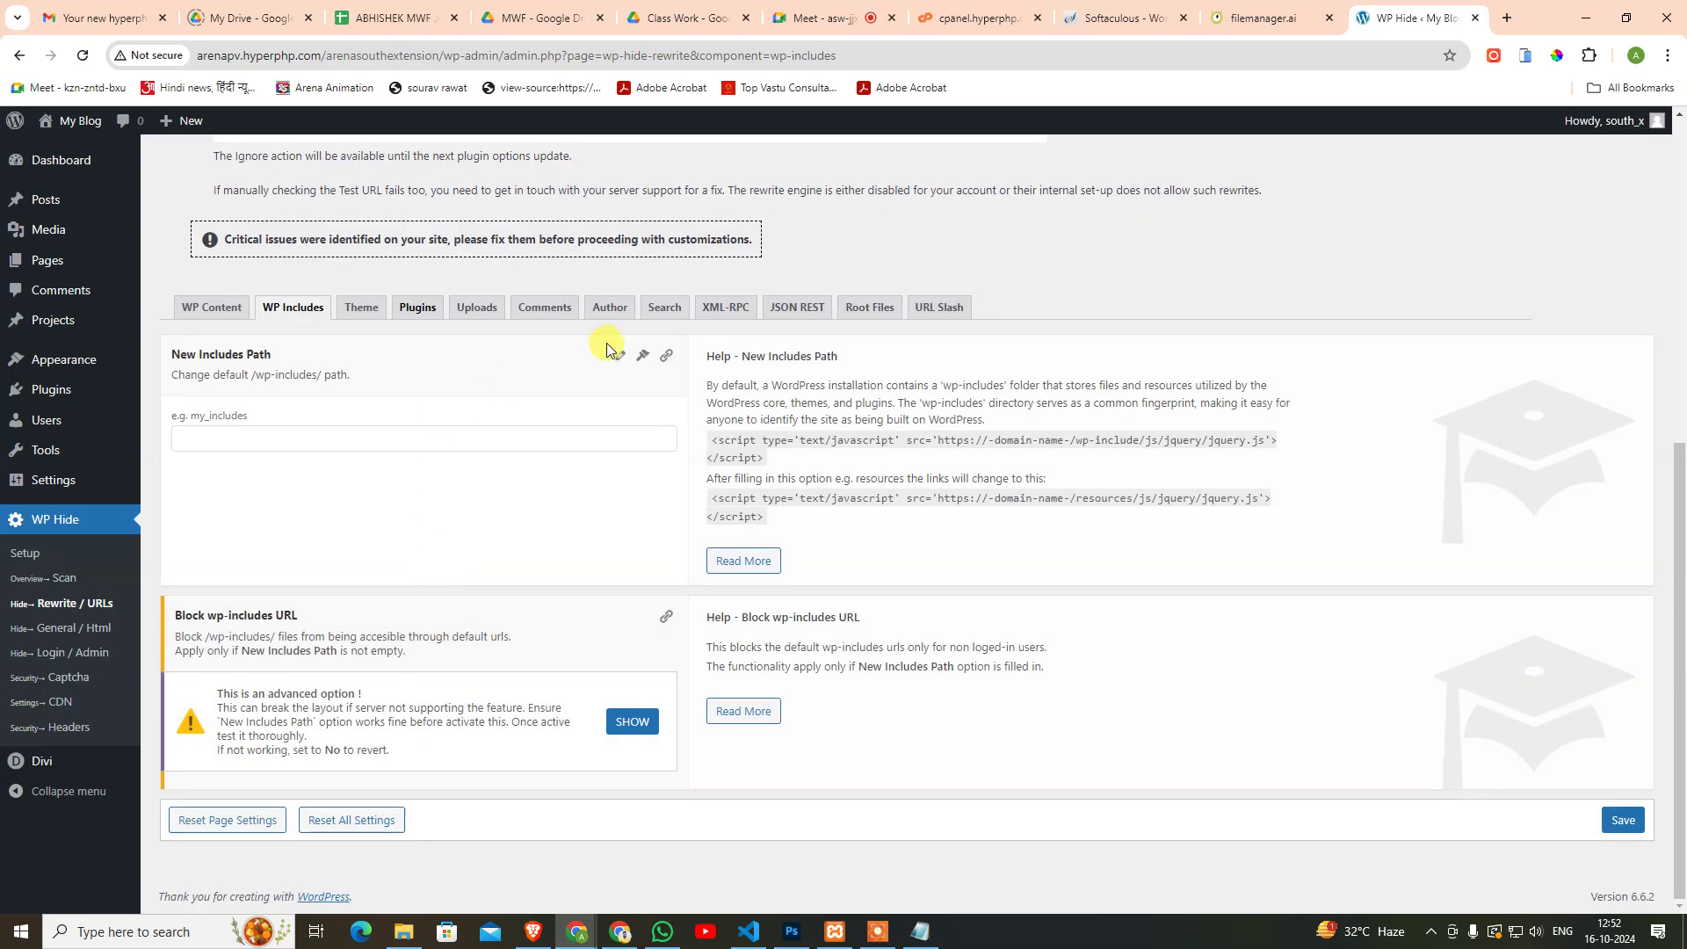
click(618, 361)
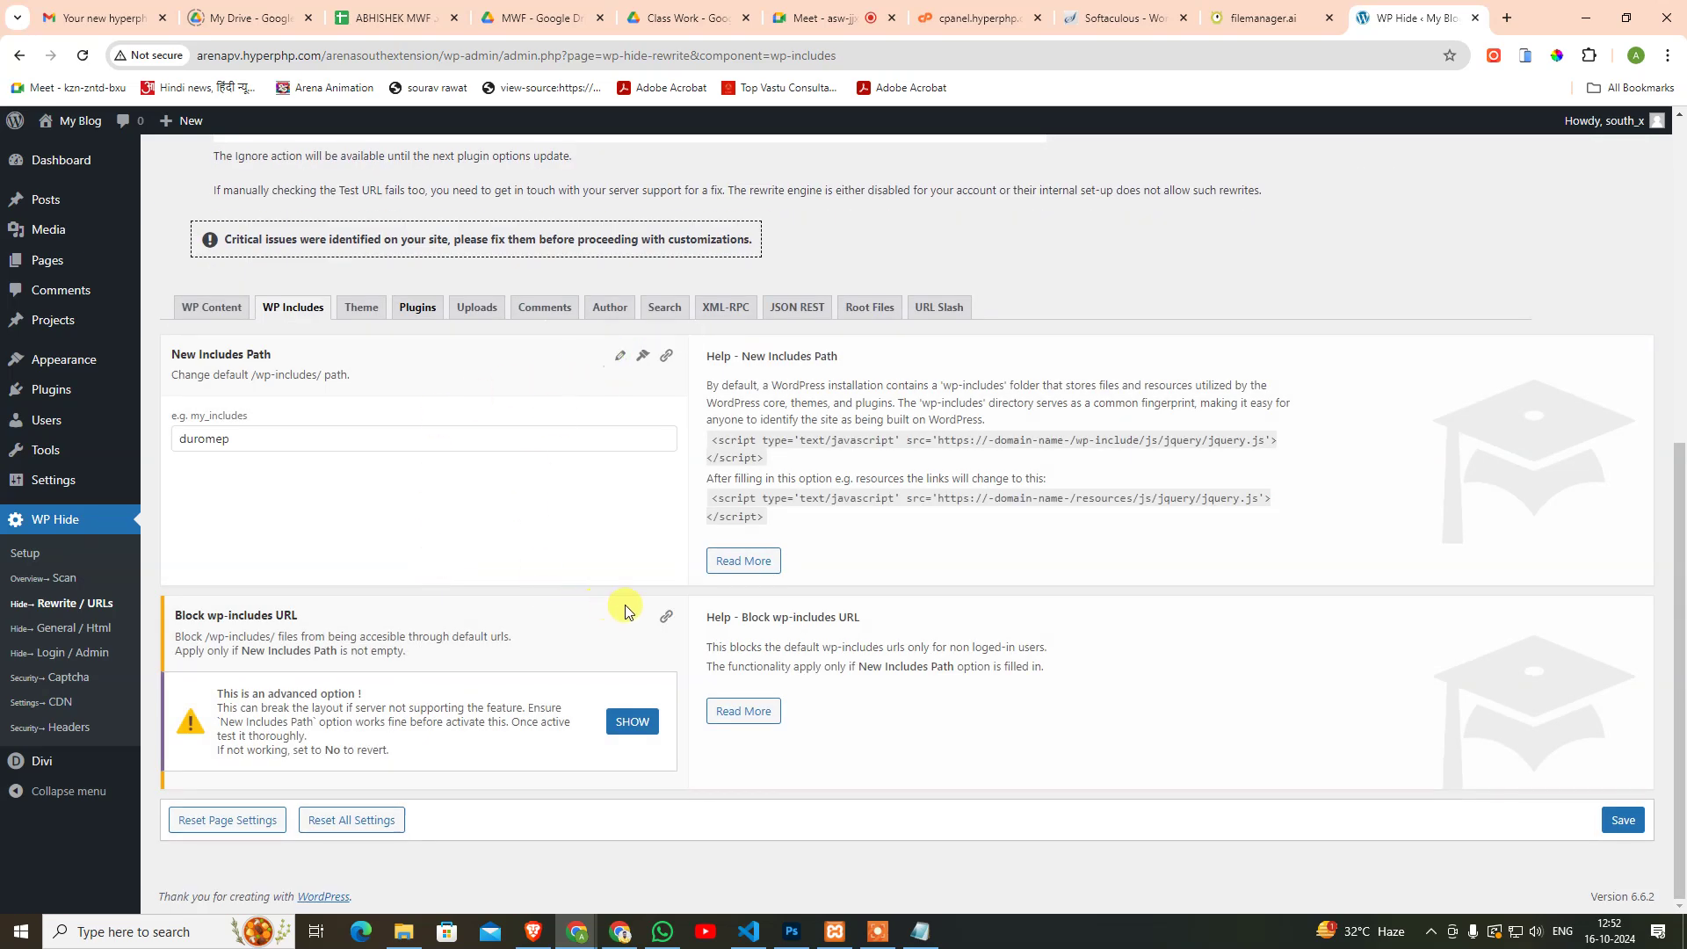
click(633, 723)
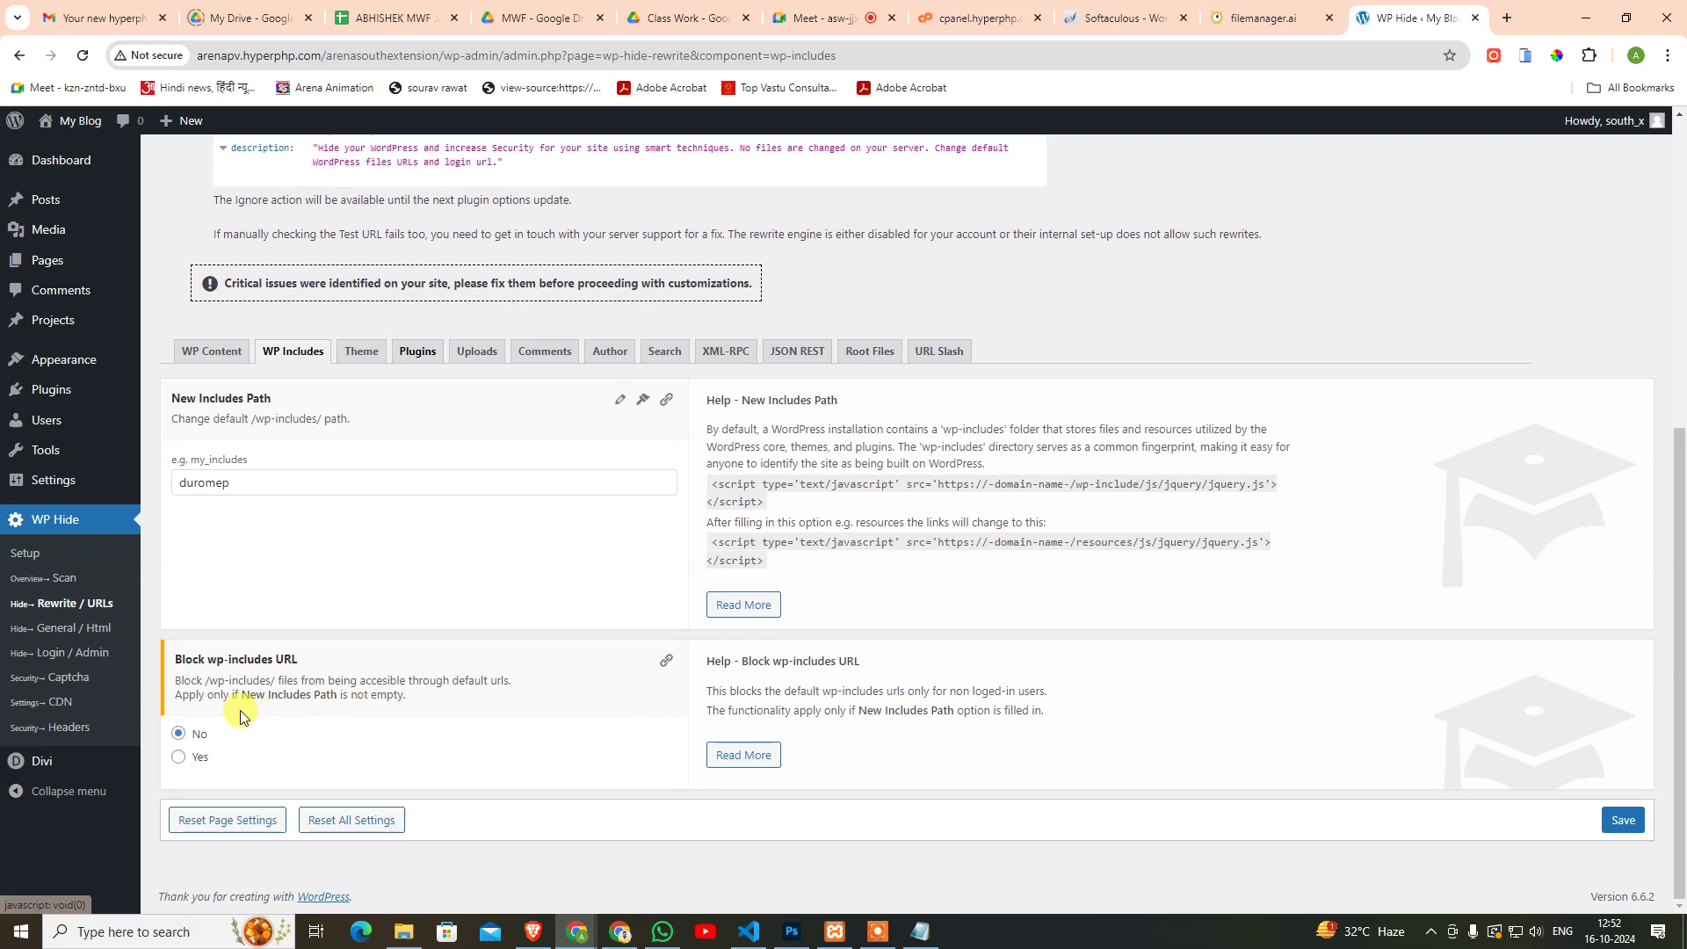
click(179, 757)
click(1622, 820)
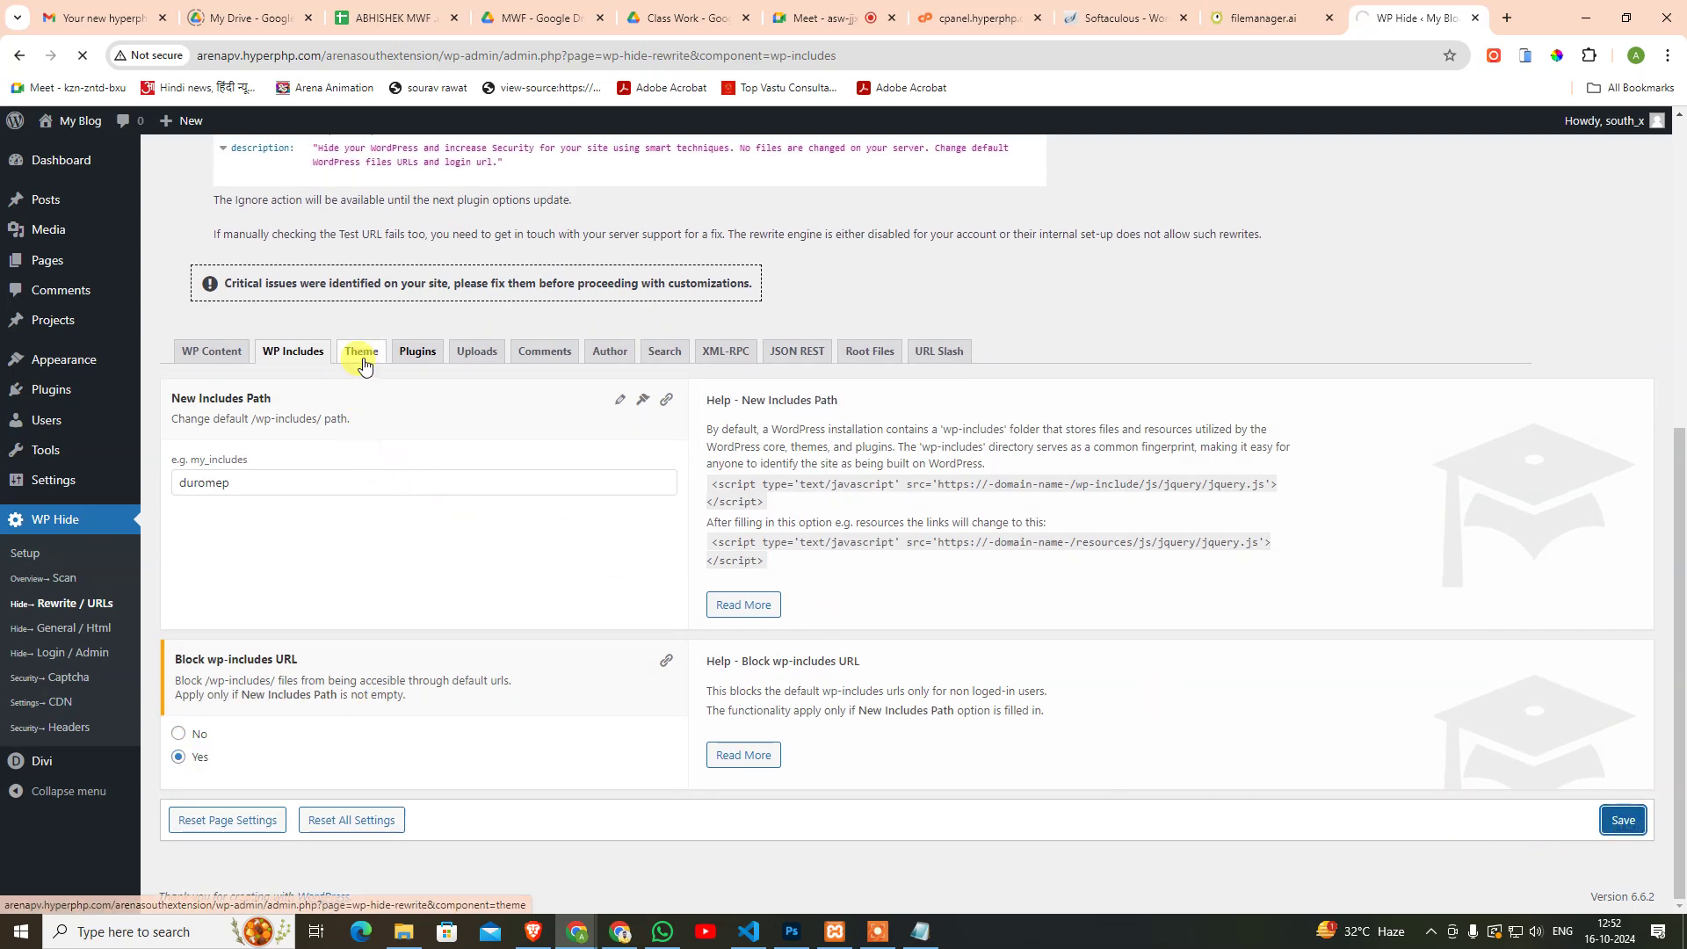
- Look over the Theme tab's custom path settings before moving to Plugins
scroll(378, 457, down, 3)
scroll(384, 527, down, 1)
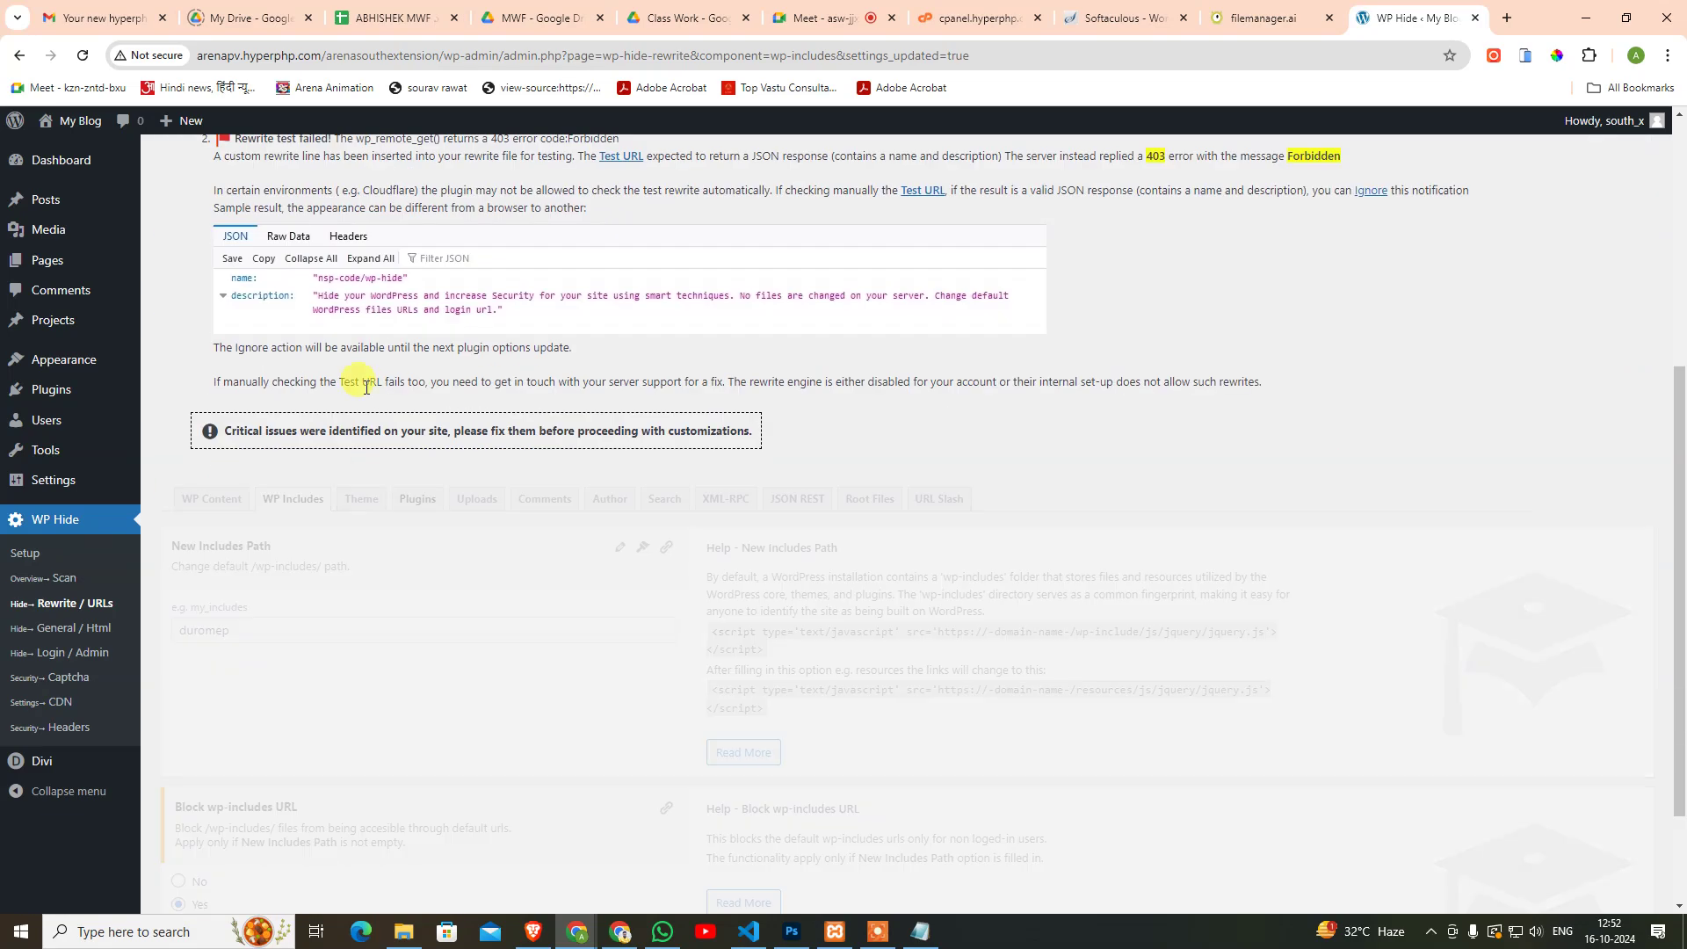
click(360, 498)
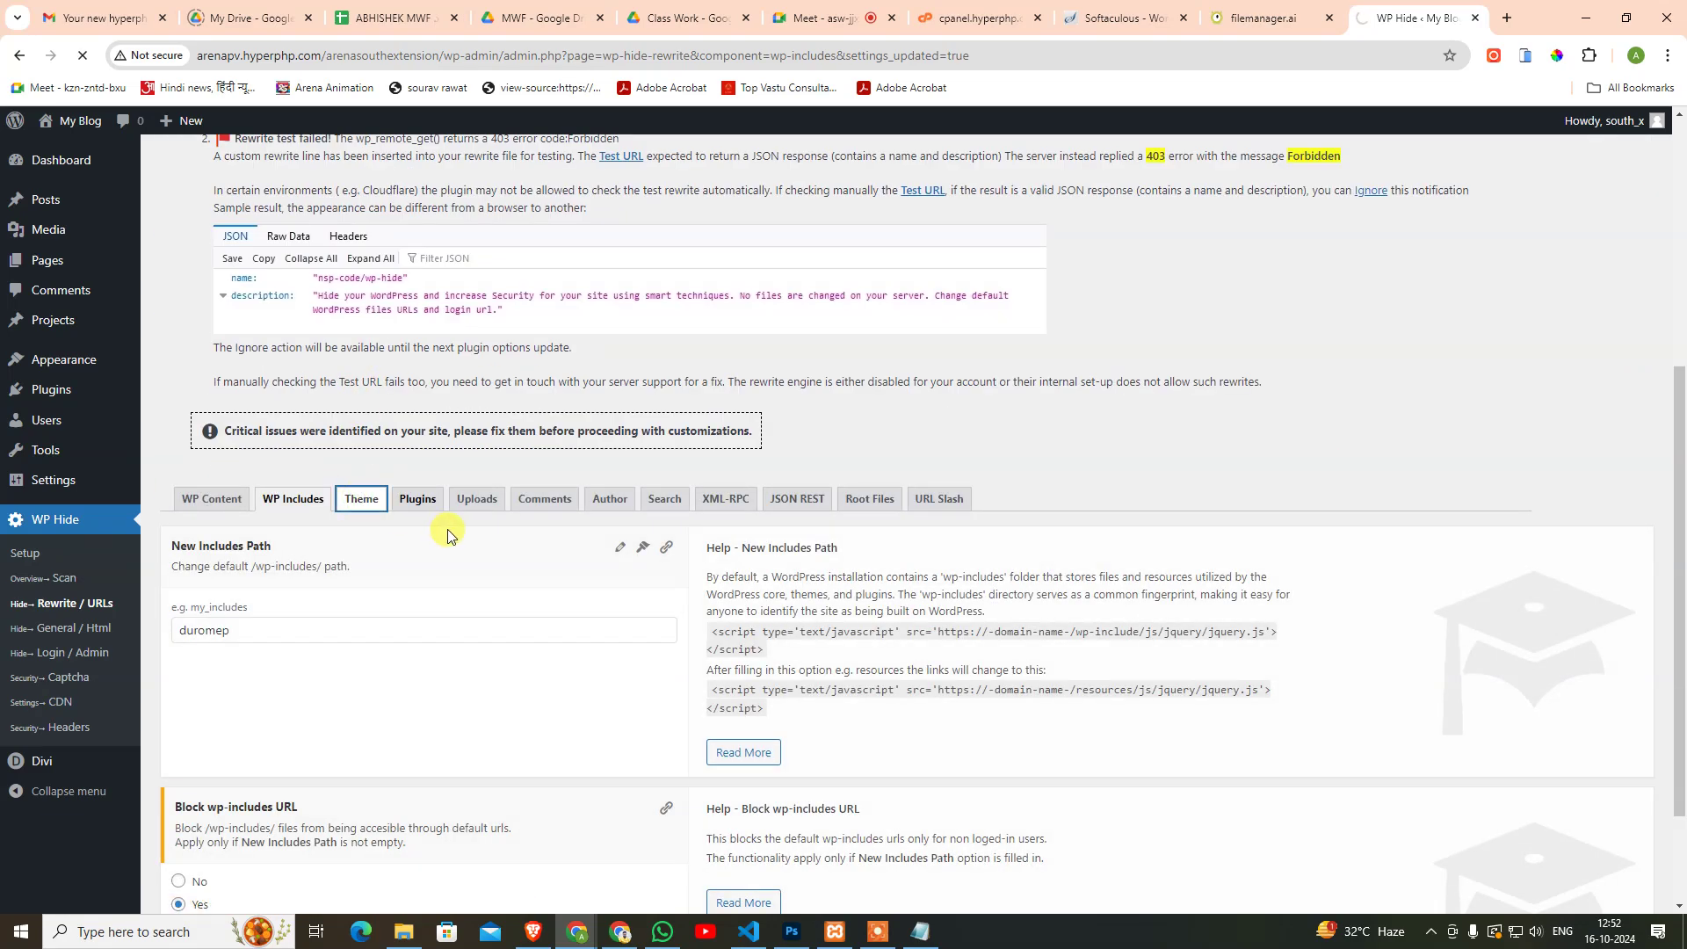
scroll(492, 554, down, 7)
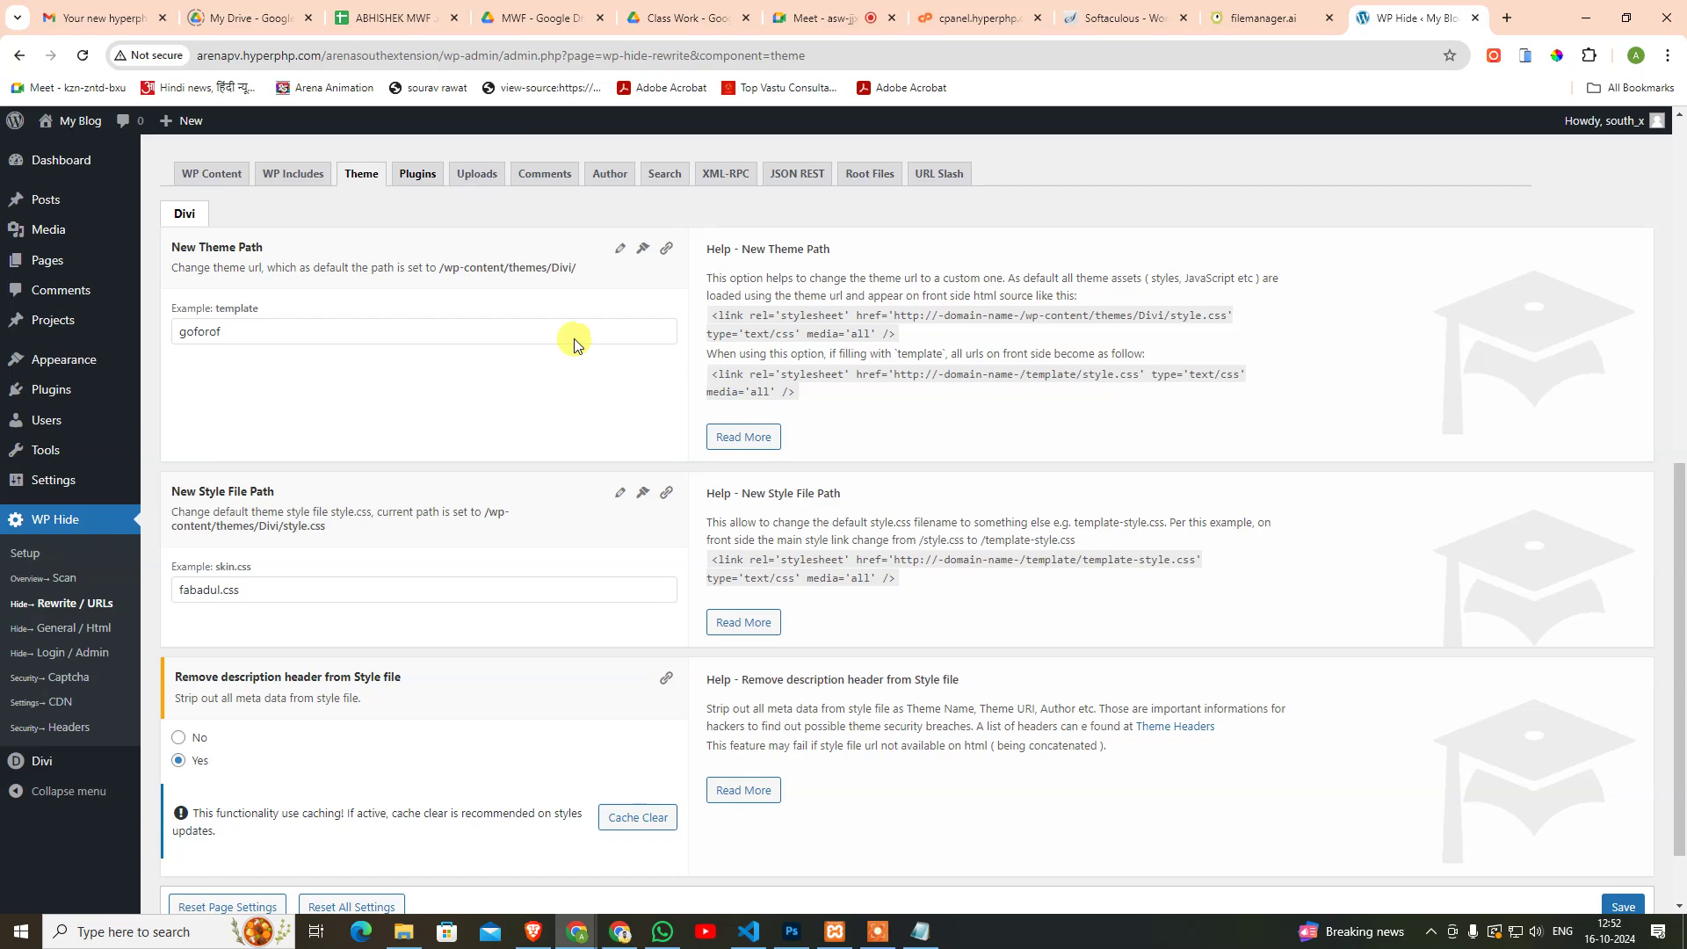
scroll(370, 571, down, 1)
scroll(453, 435, up, 3)
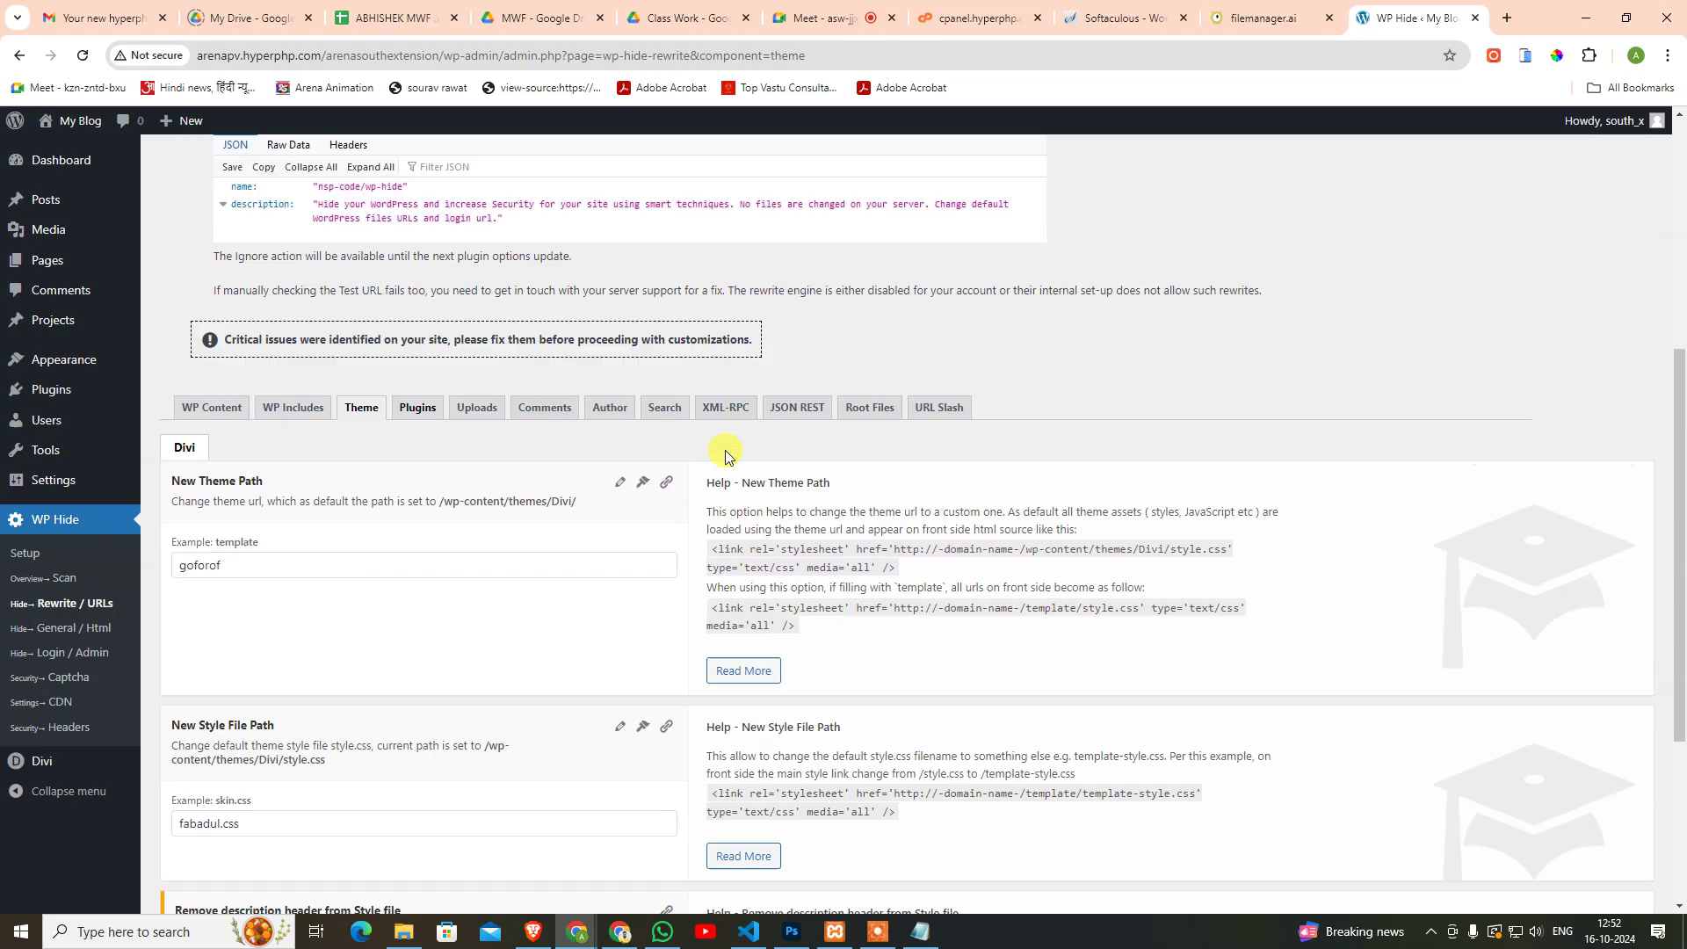
click(419, 438)
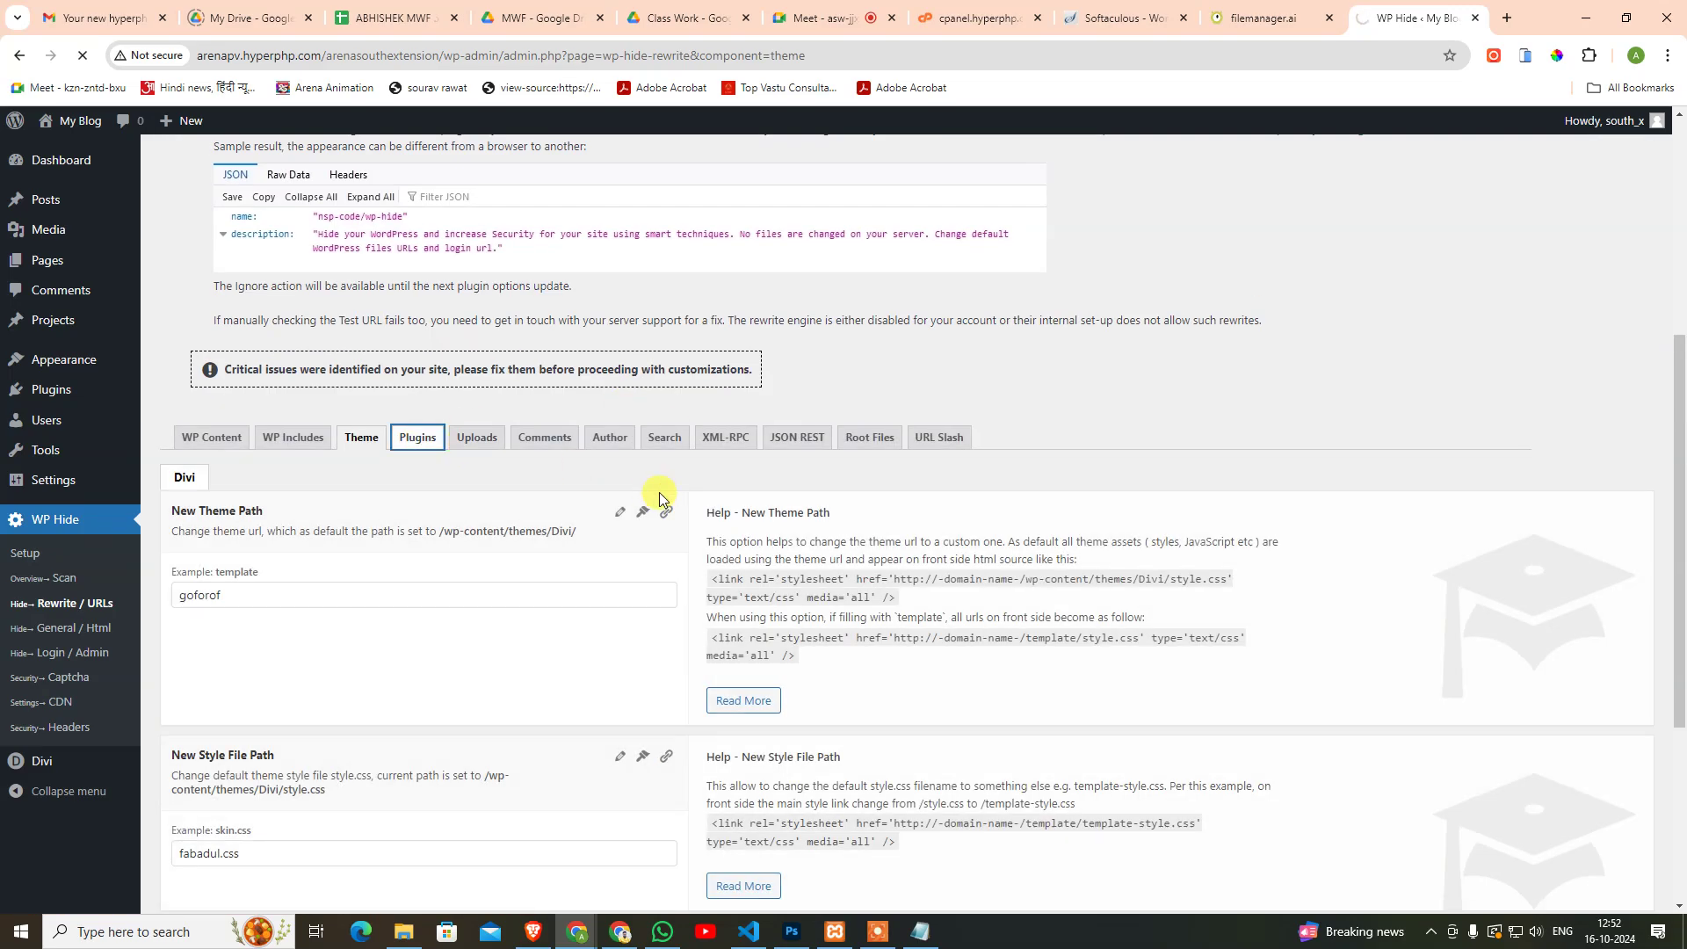
- Set the plugins path to random teposuv, block the default plugins URL, and save
scroll(659, 496, down, 5)
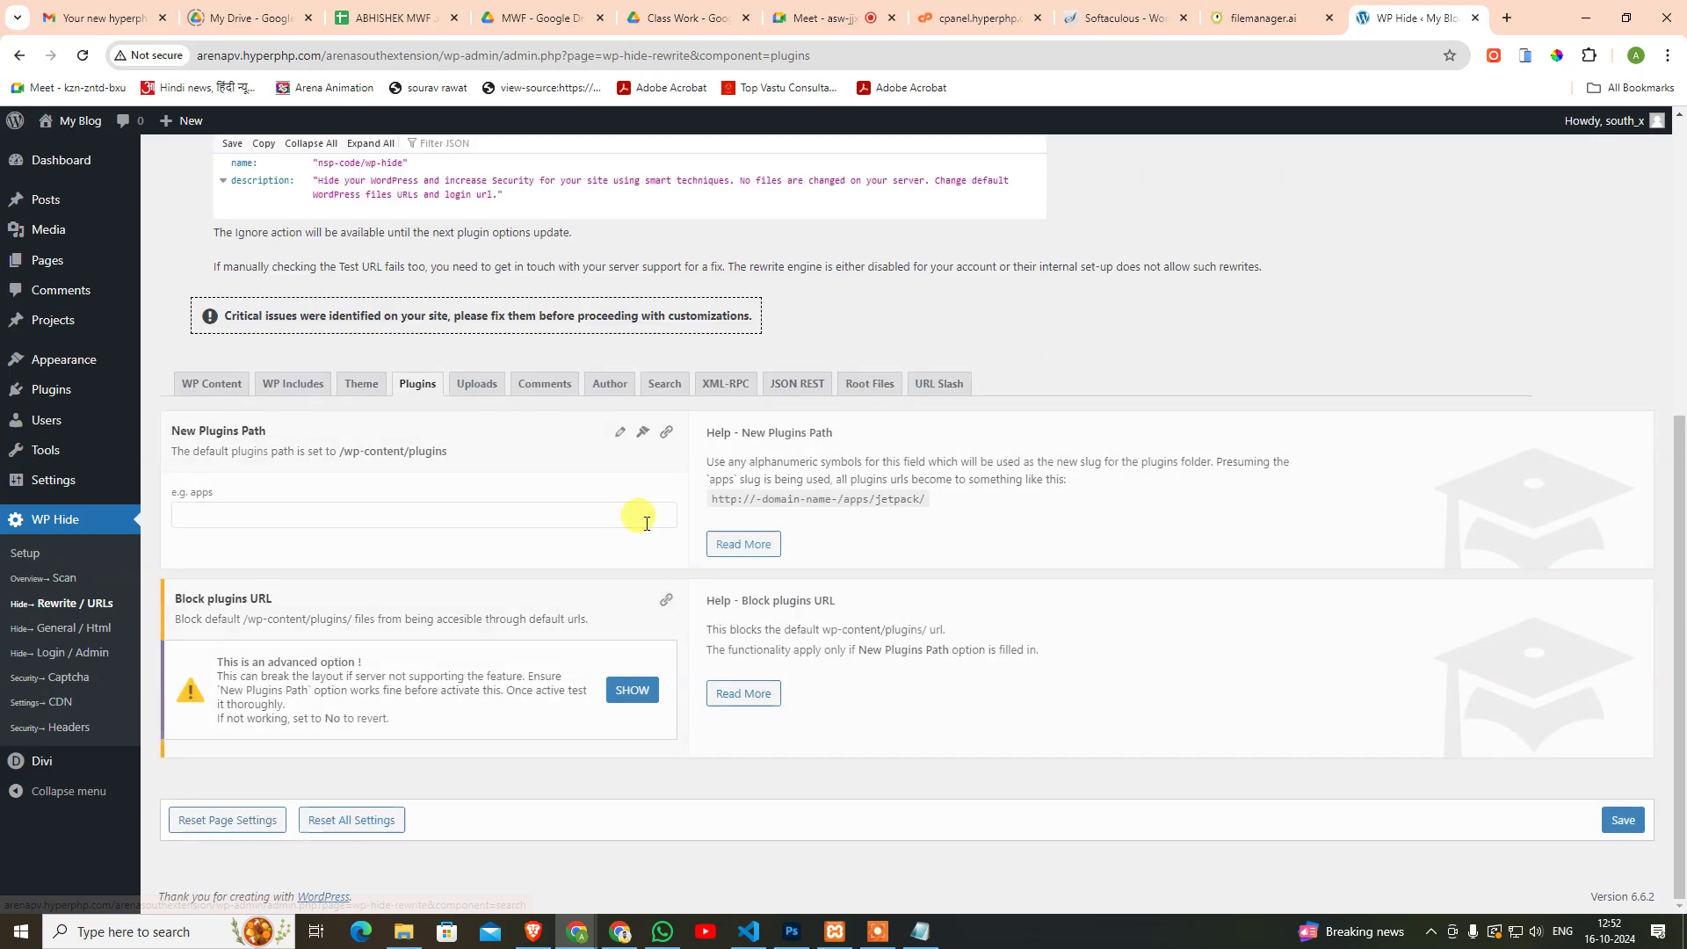
click(621, 435)
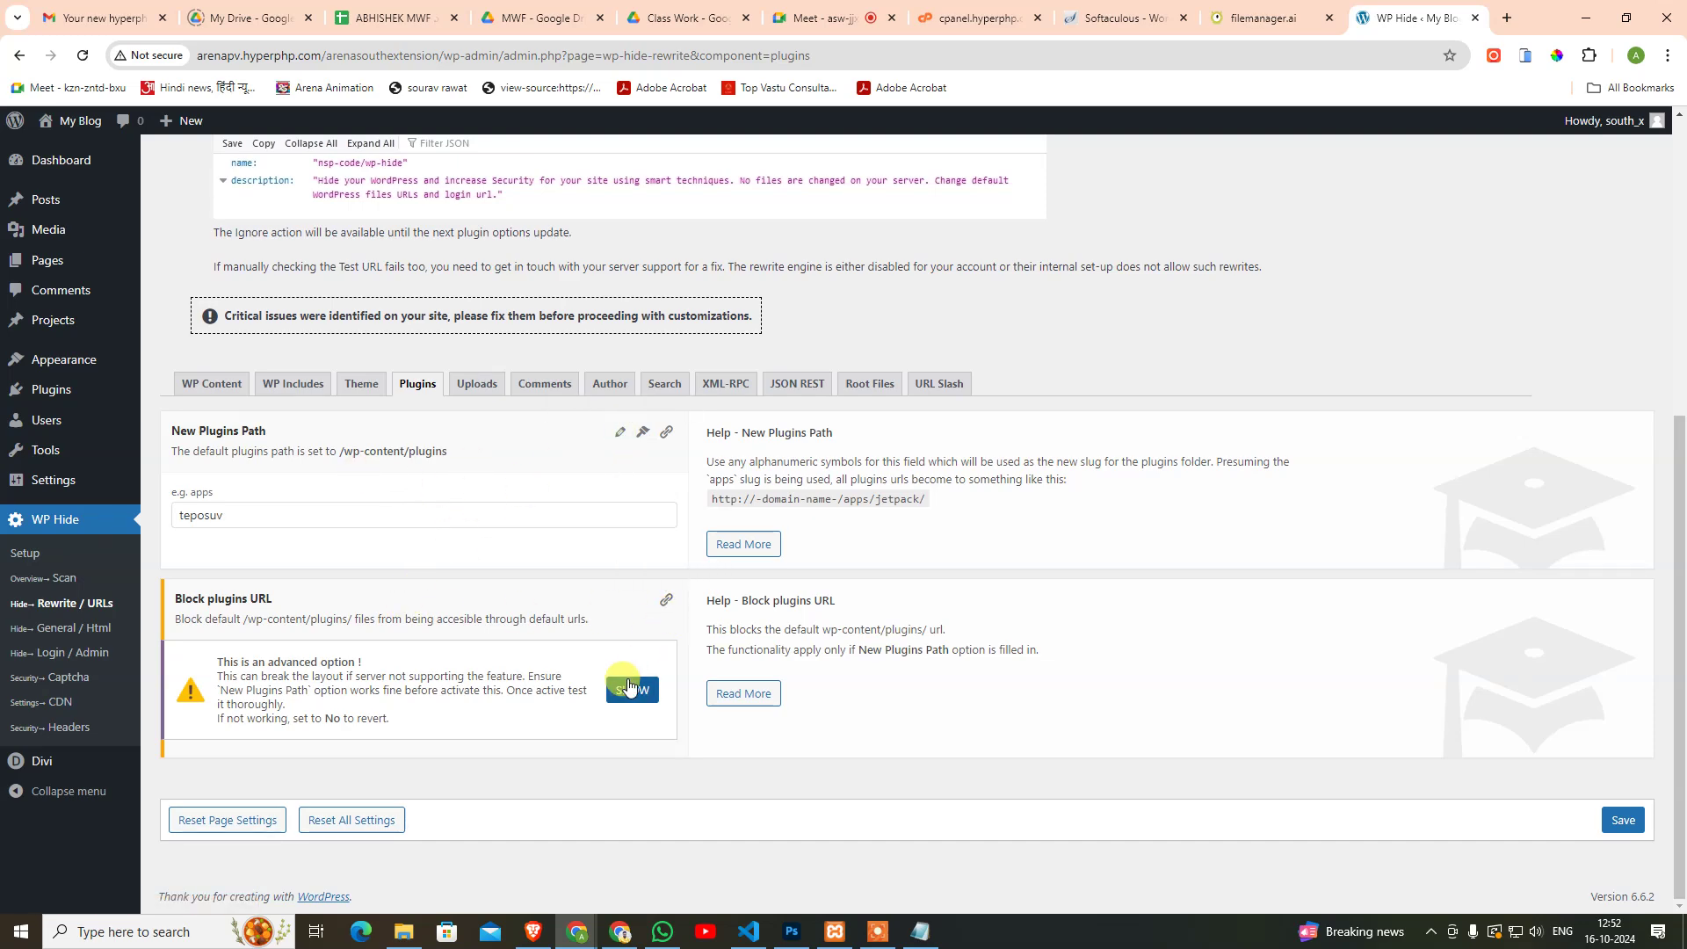
click(630, 686)
click(180, 722)
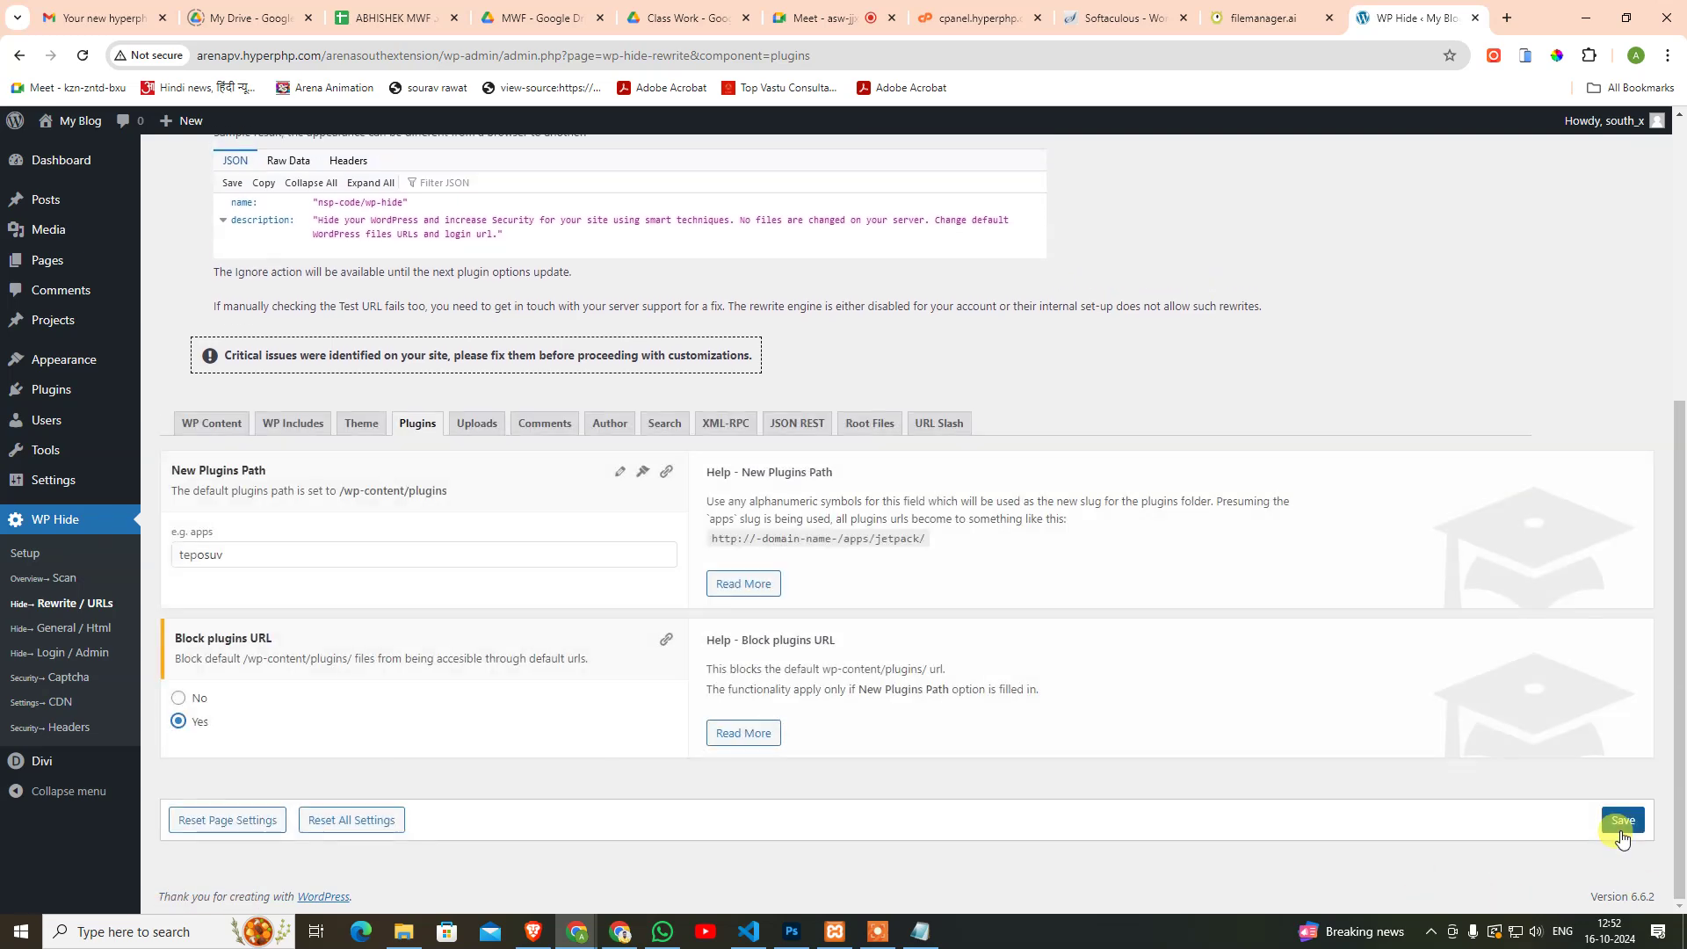
click(1621, 822)
- Set the uploads path to random maladas, block the default uploads URL, and save
scroll(925, 703, down, 6)
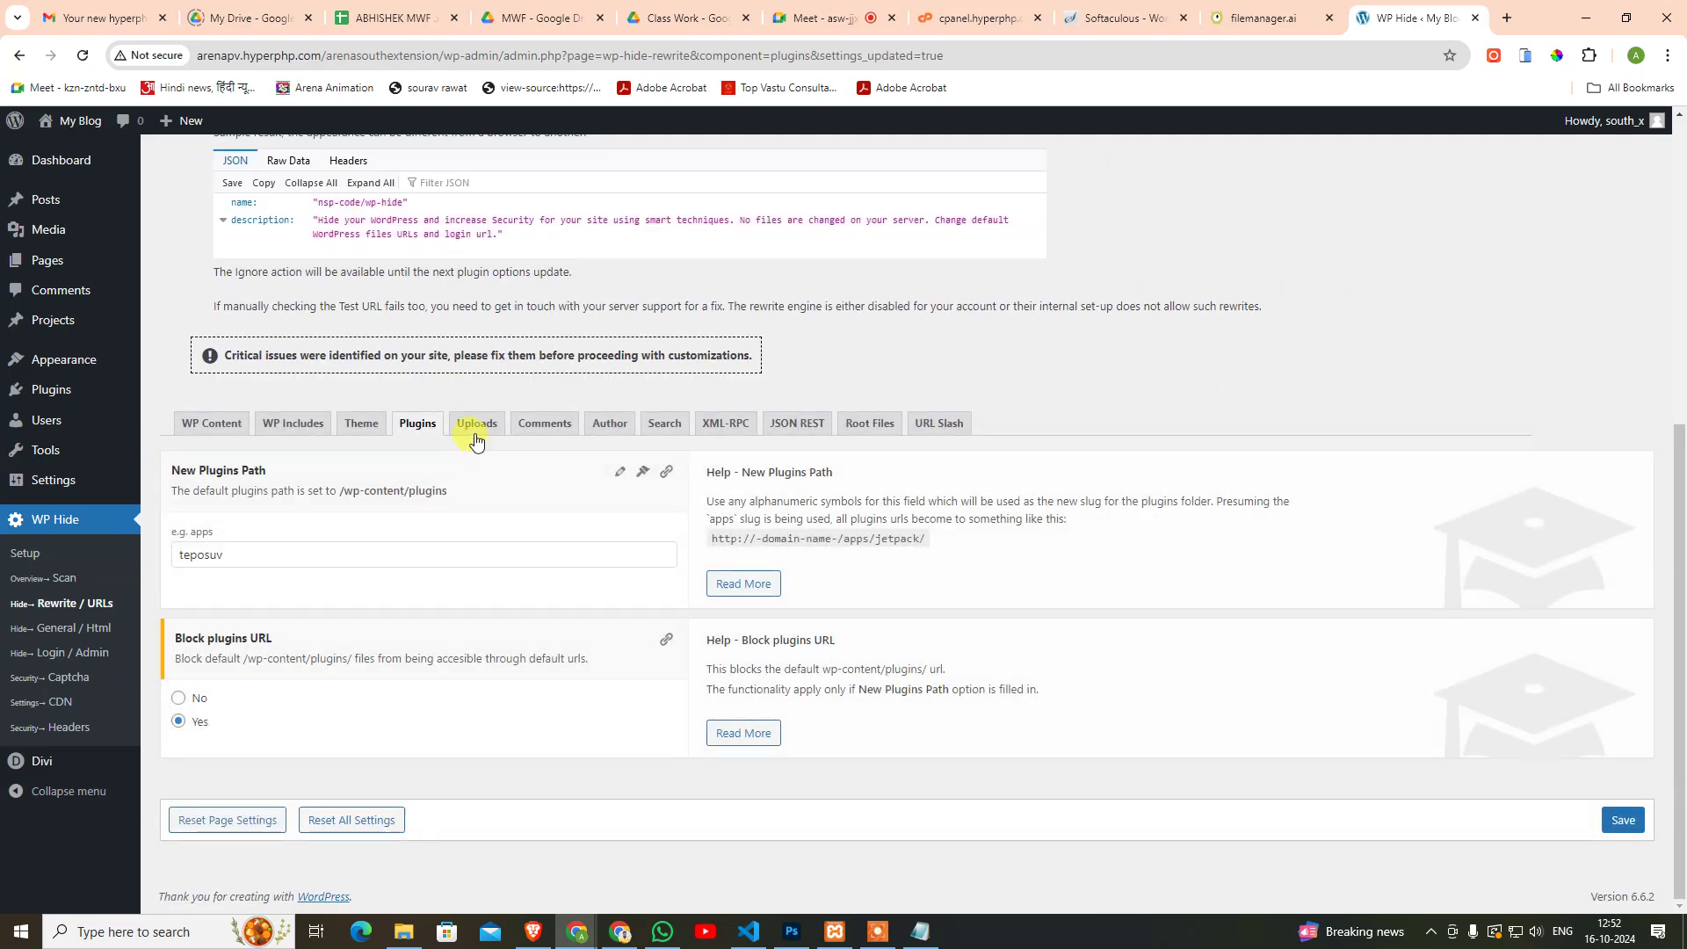
click(475, 425)
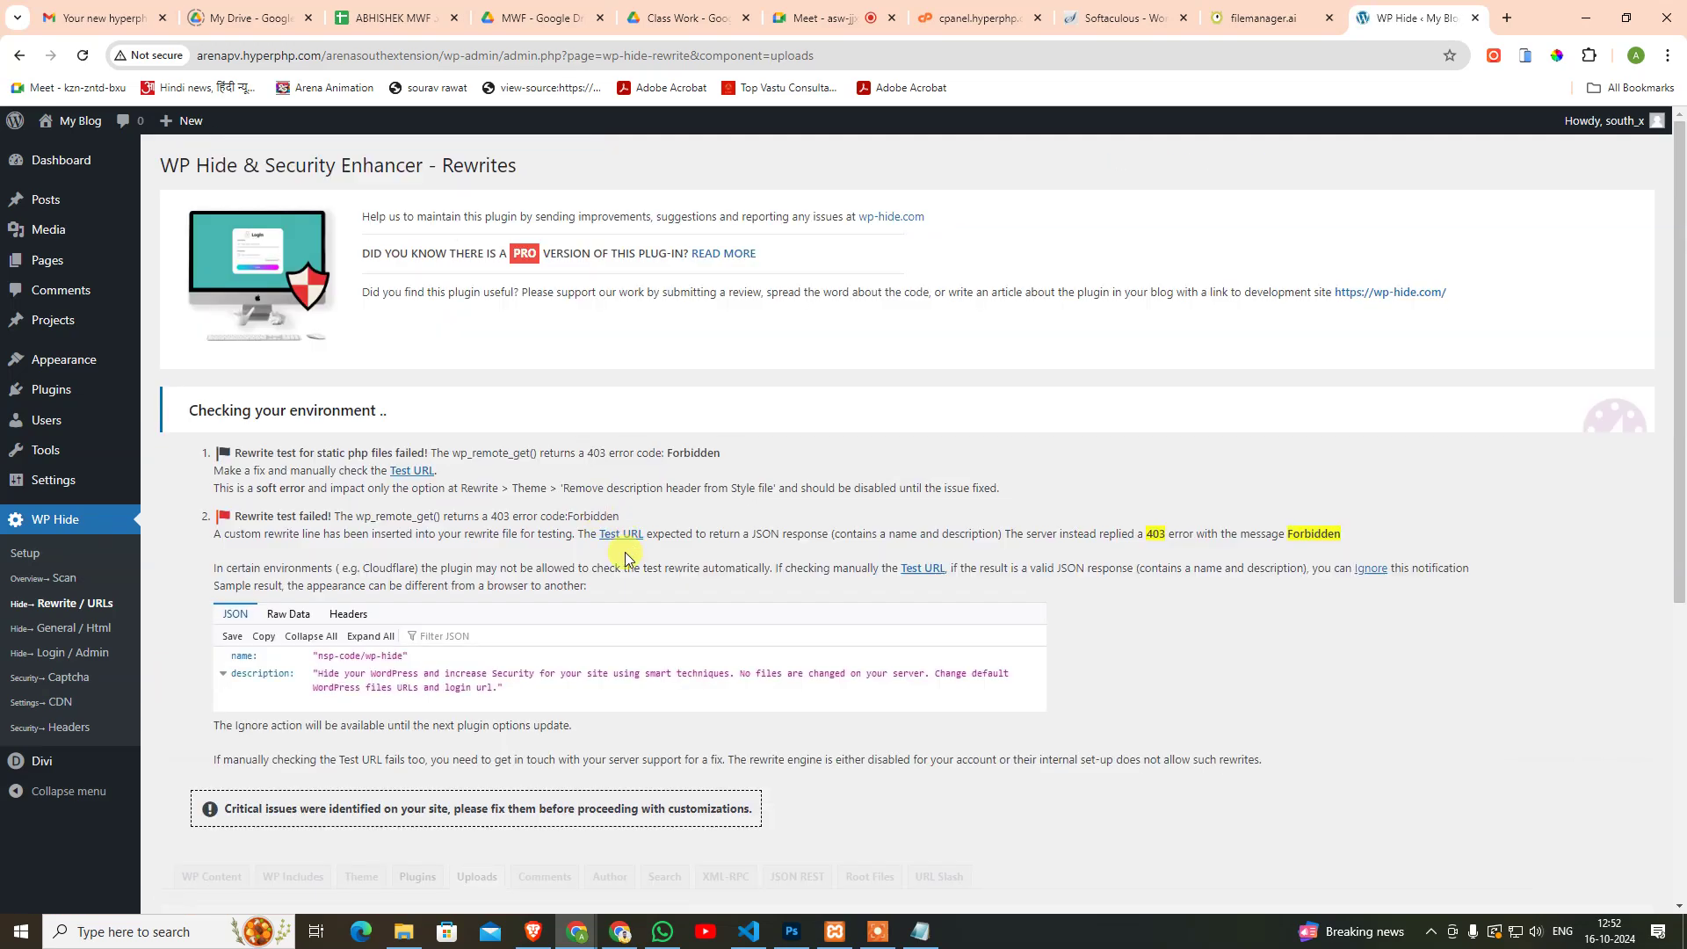
click(618, 493)
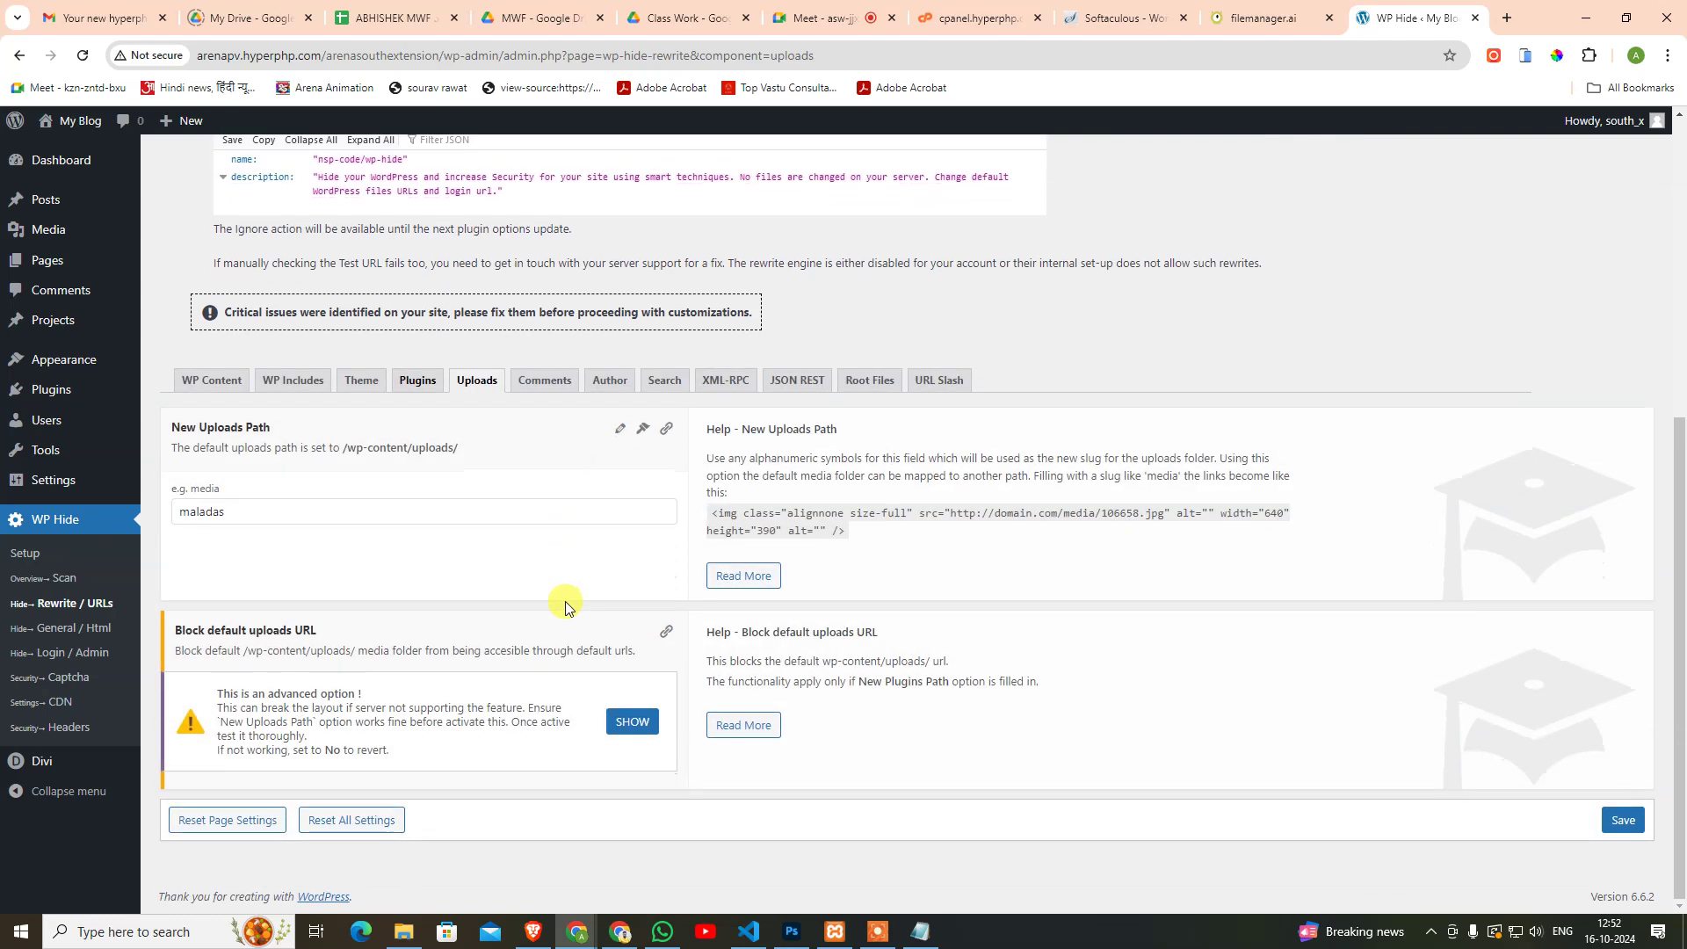
click(634, 722)
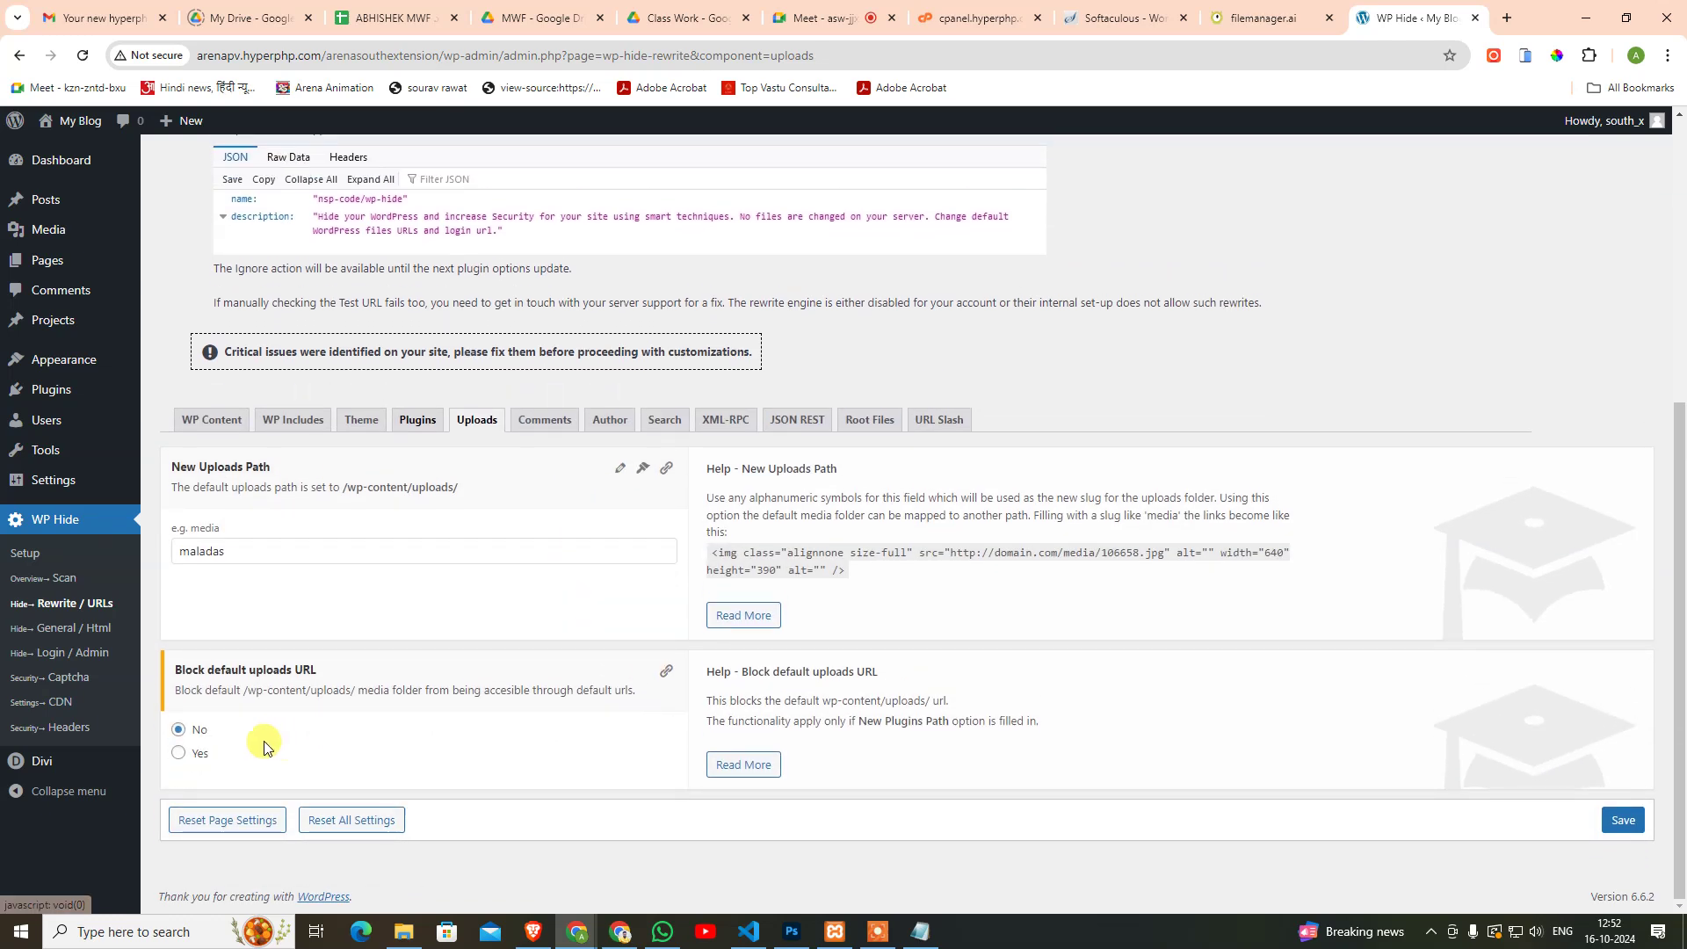
click(180, 753)
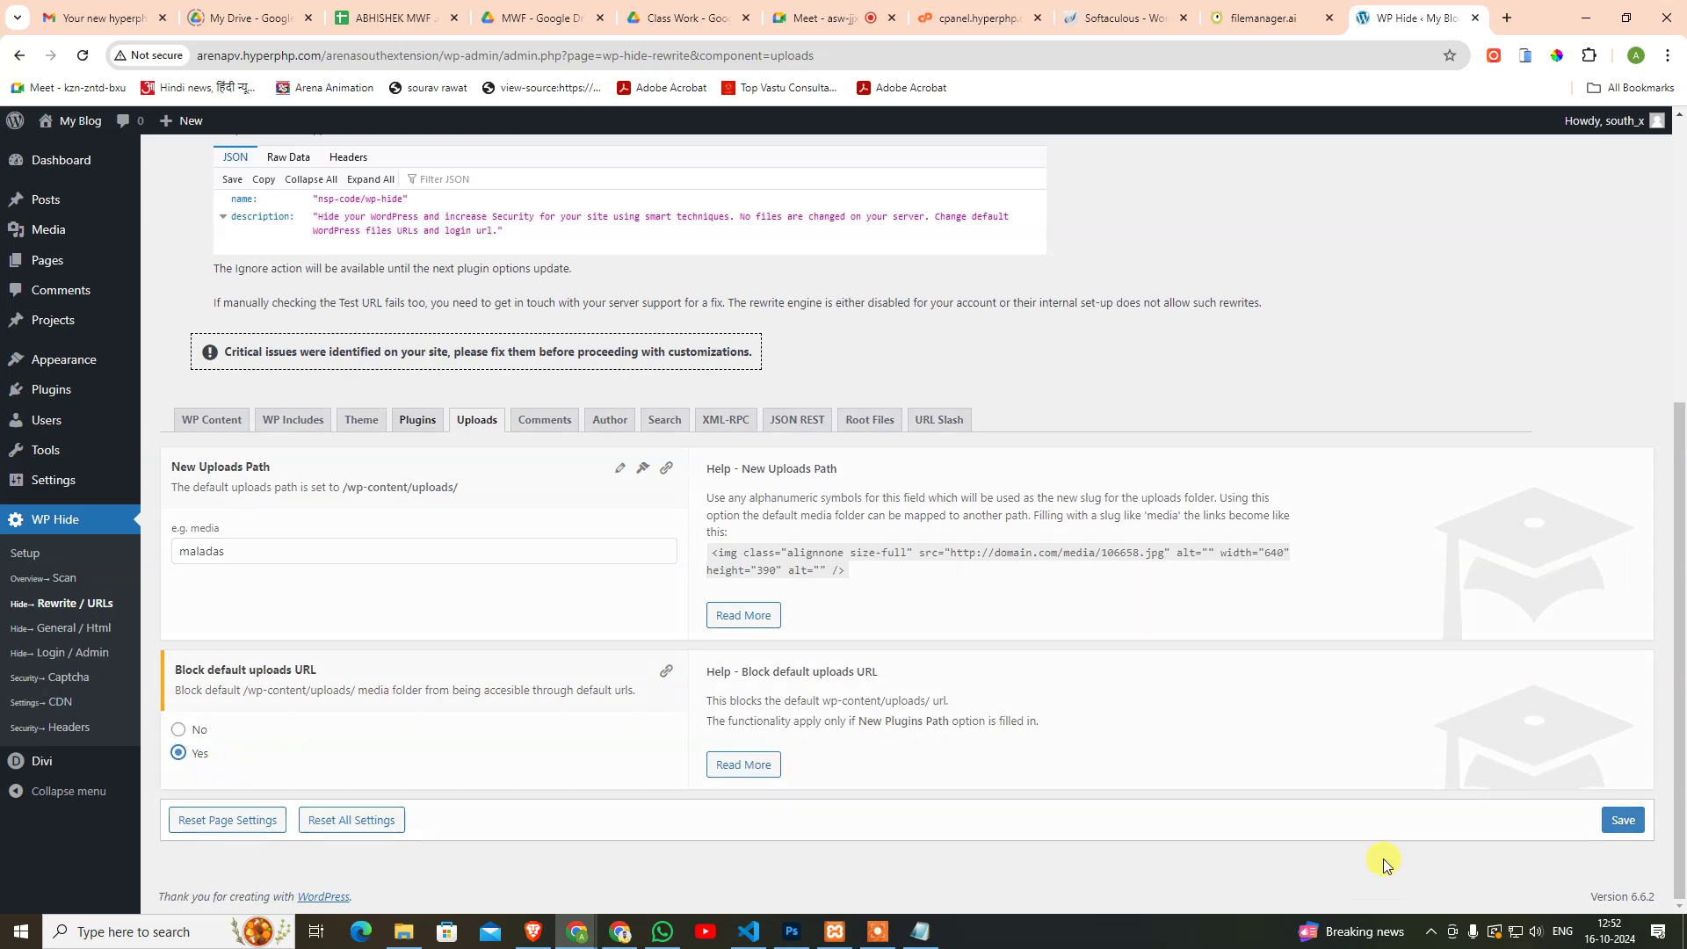
click(1605, 825)
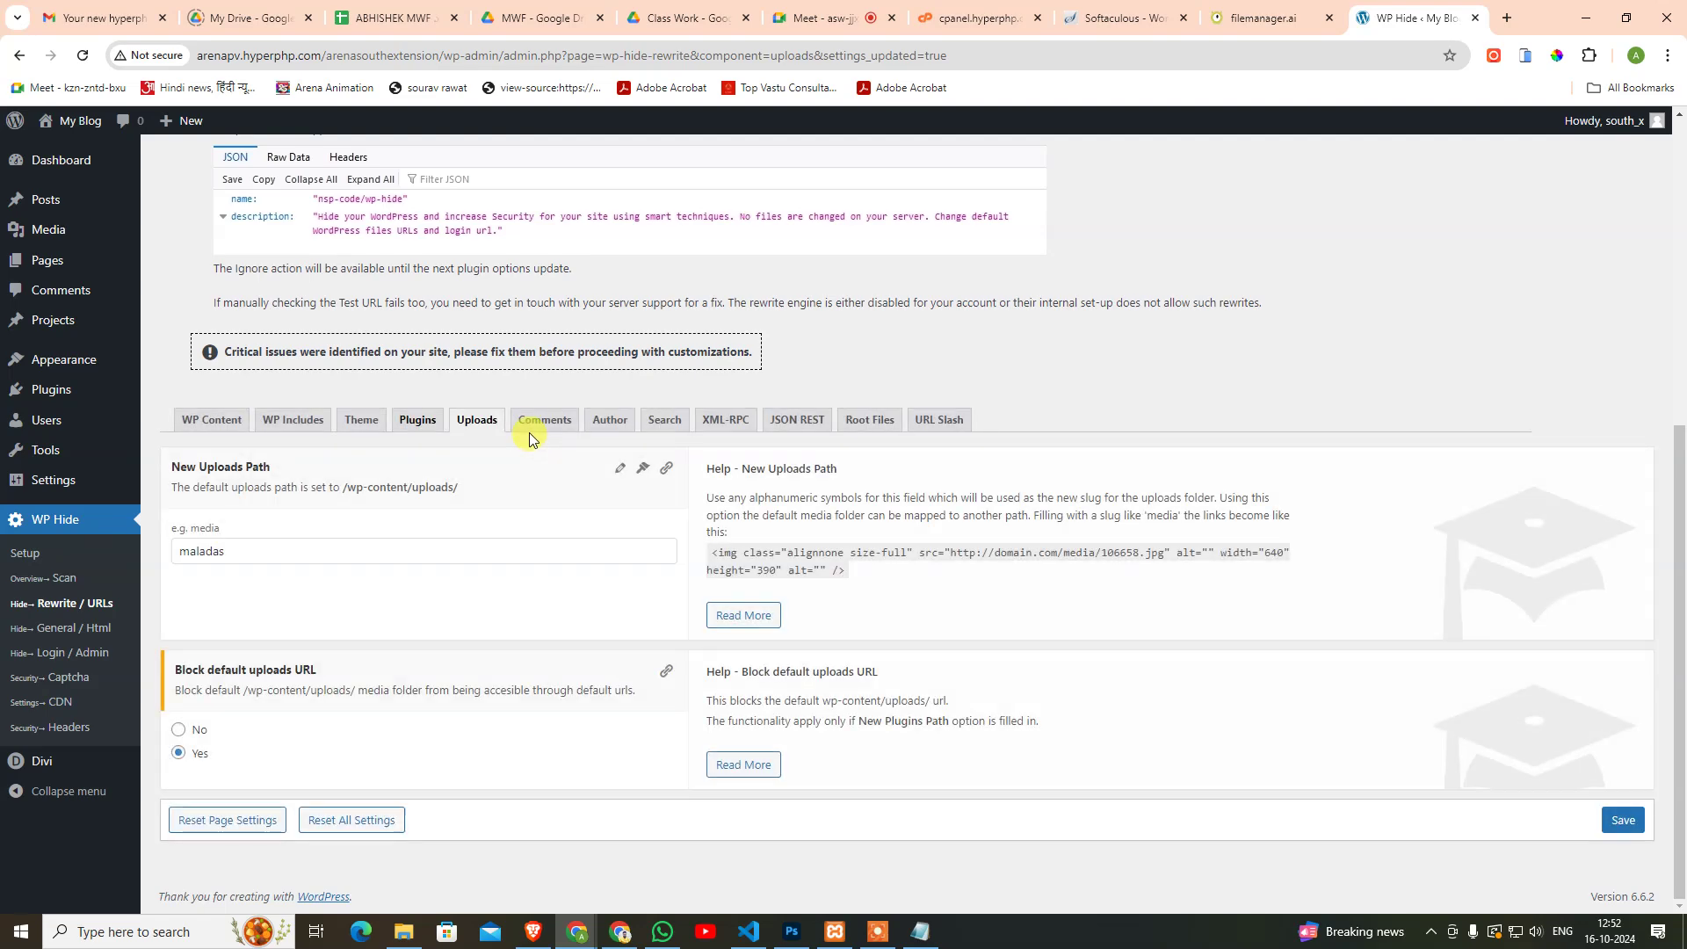
- Block the default wp-comments-post.php behind ponatod.php and save the comments settings
click(529, 430)
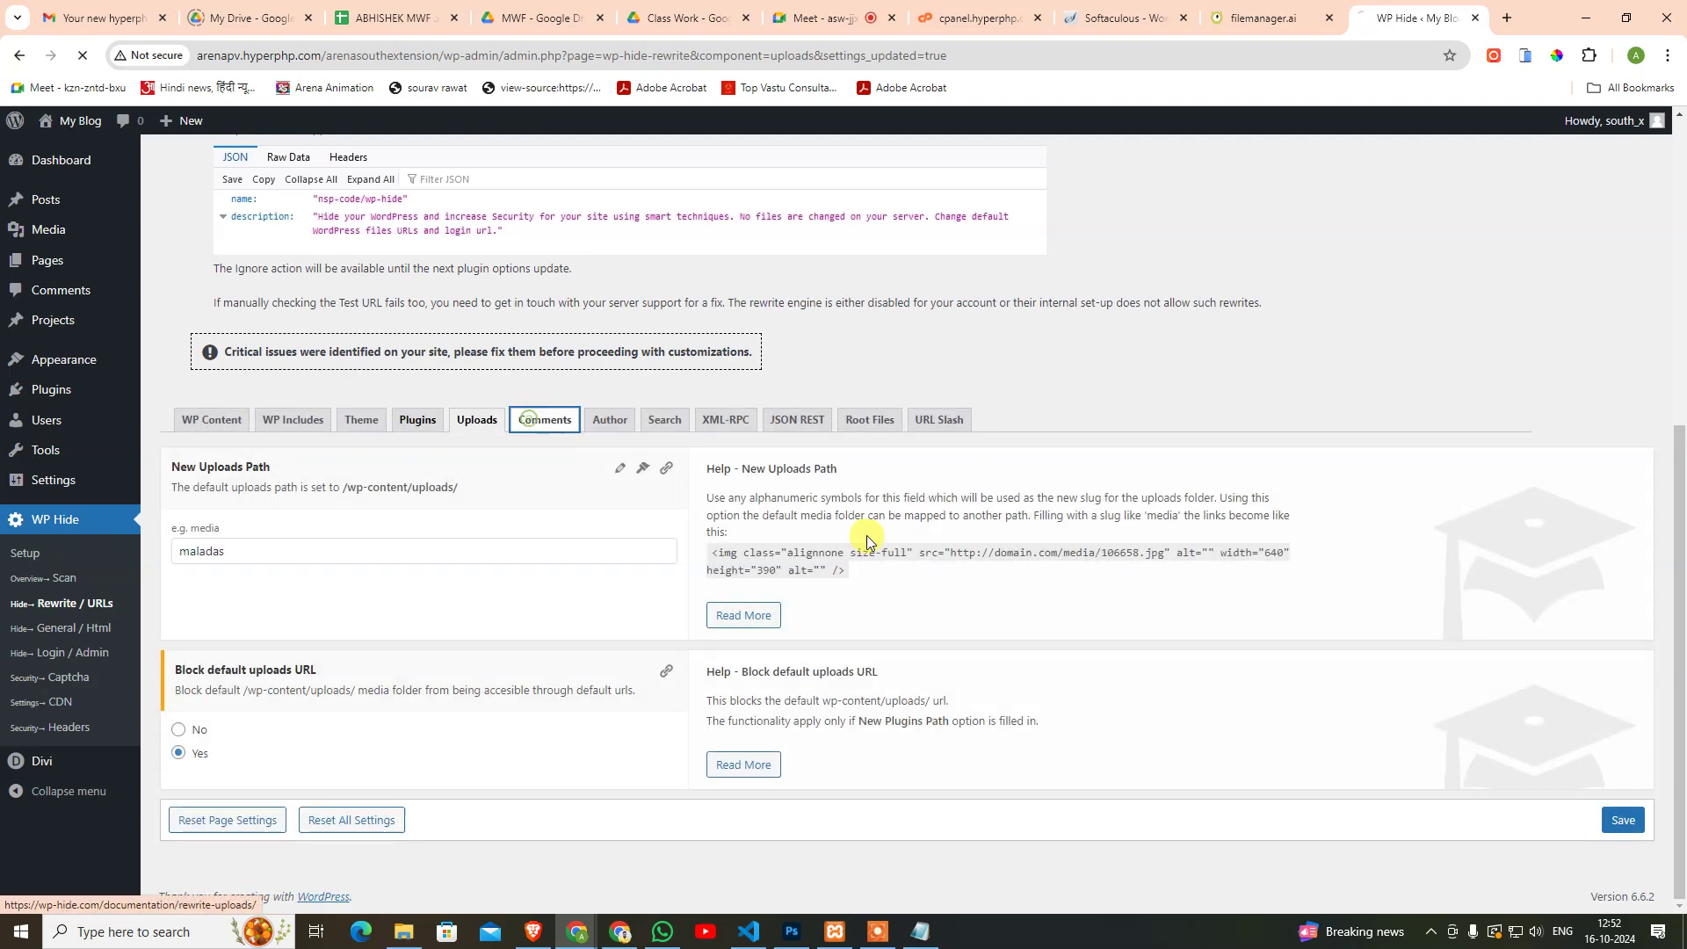
scroll(615, 572, down, 5)
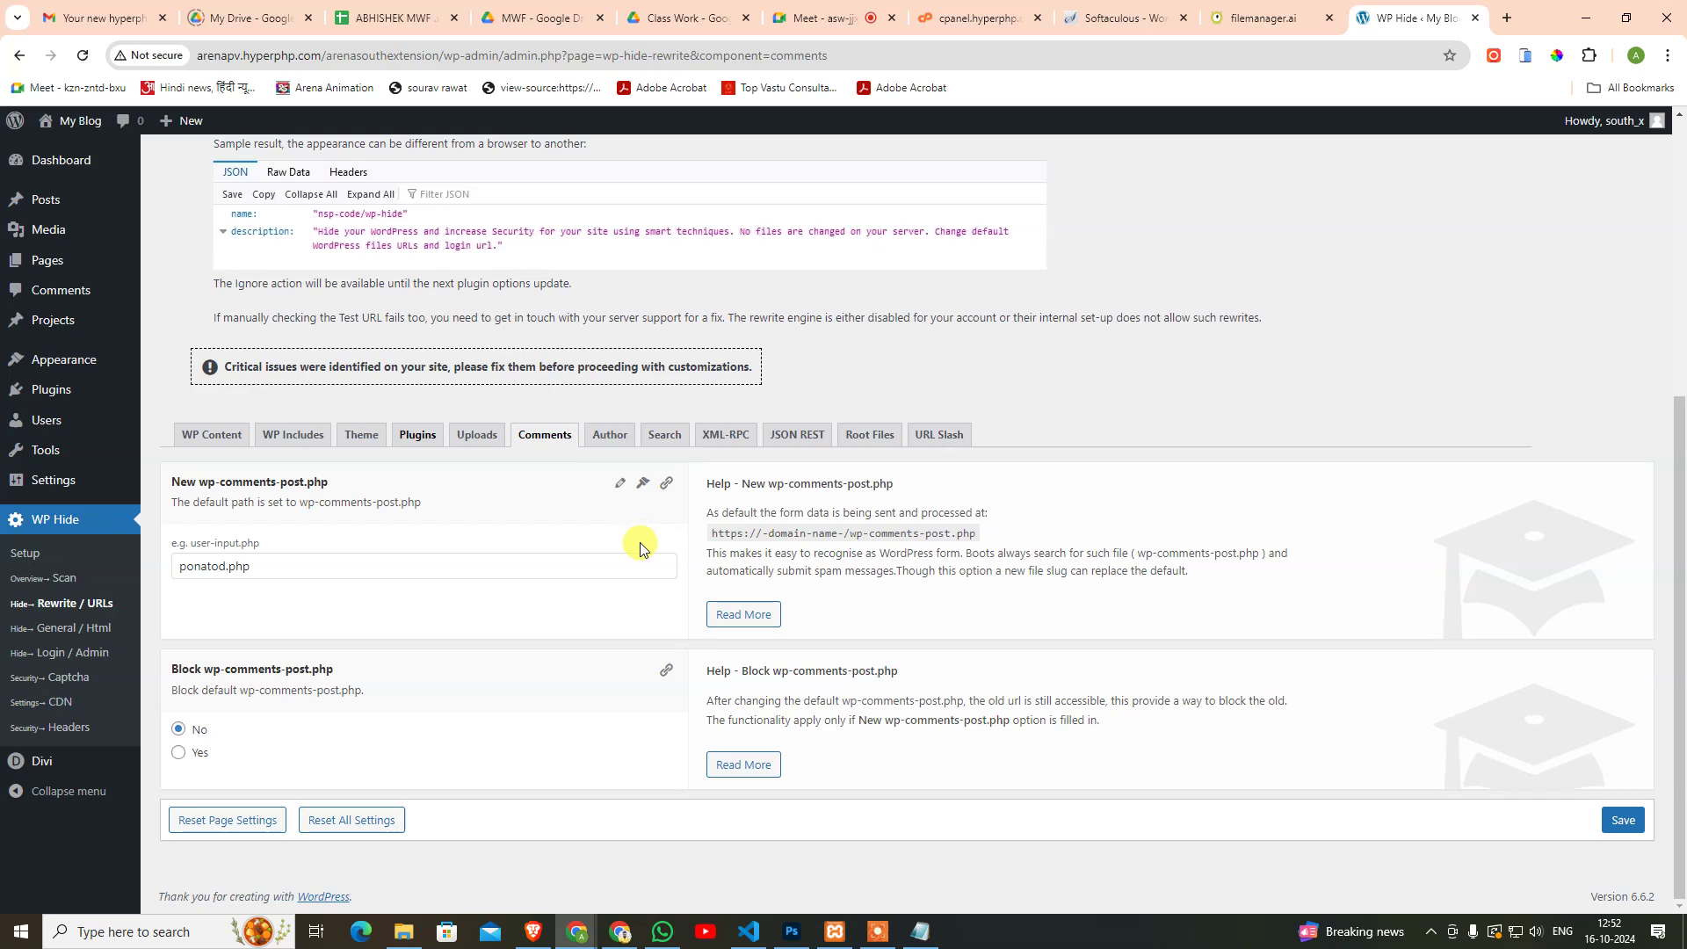
click(179, 754)
click(1621, 820)
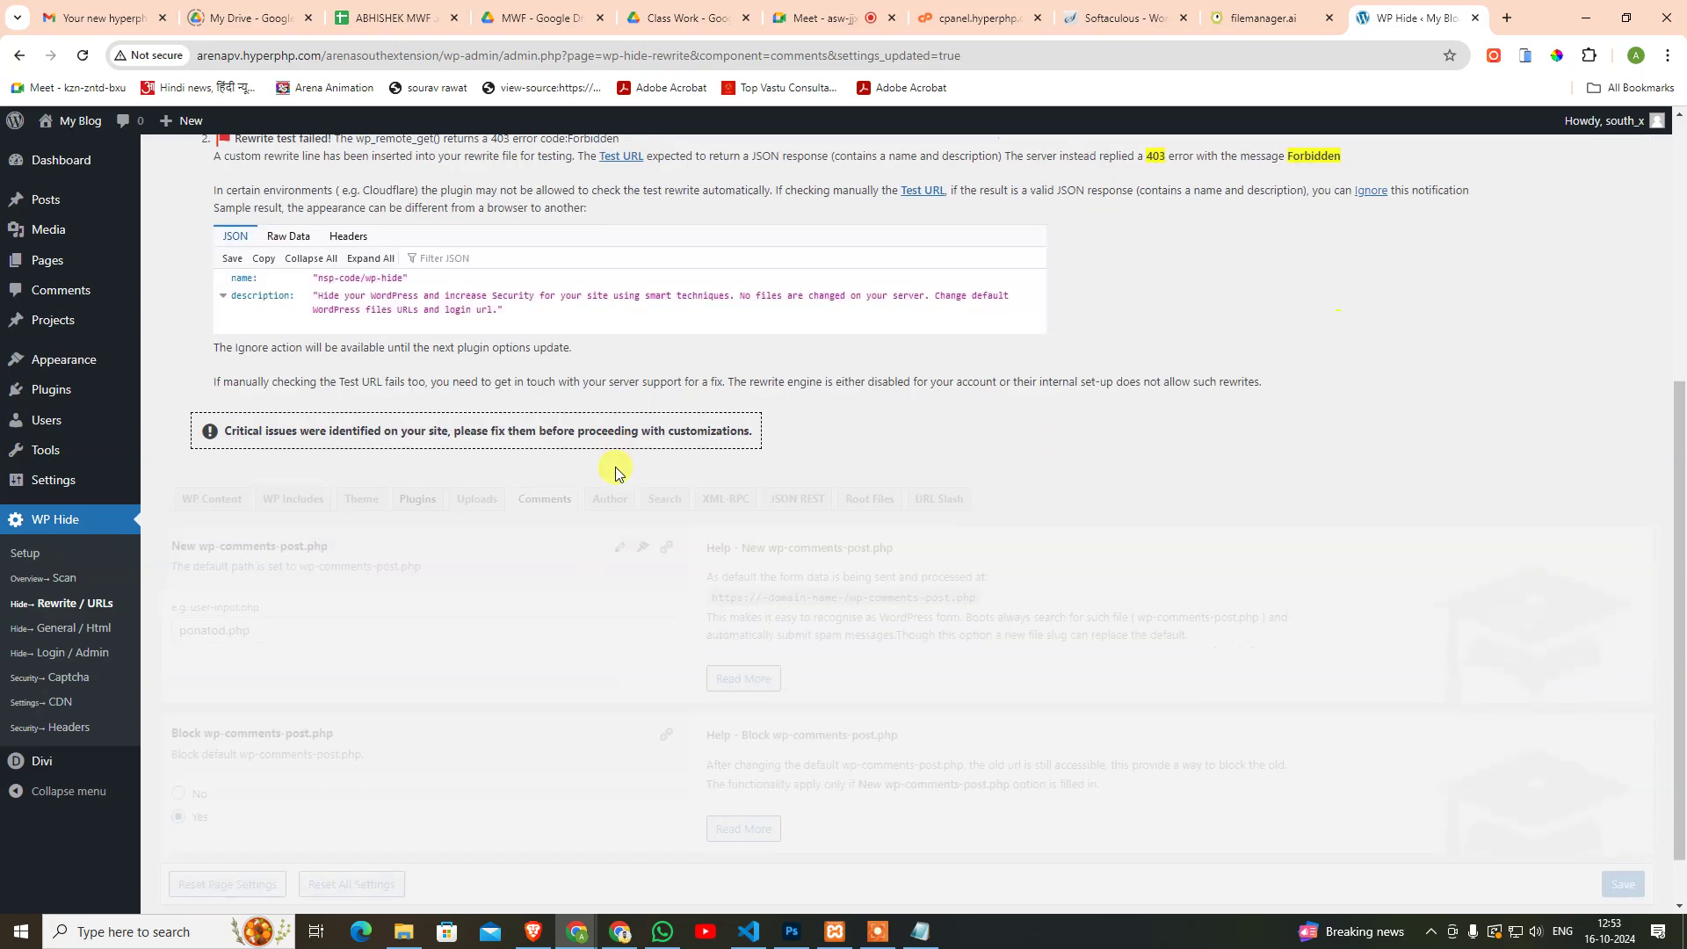
click(604, 497)
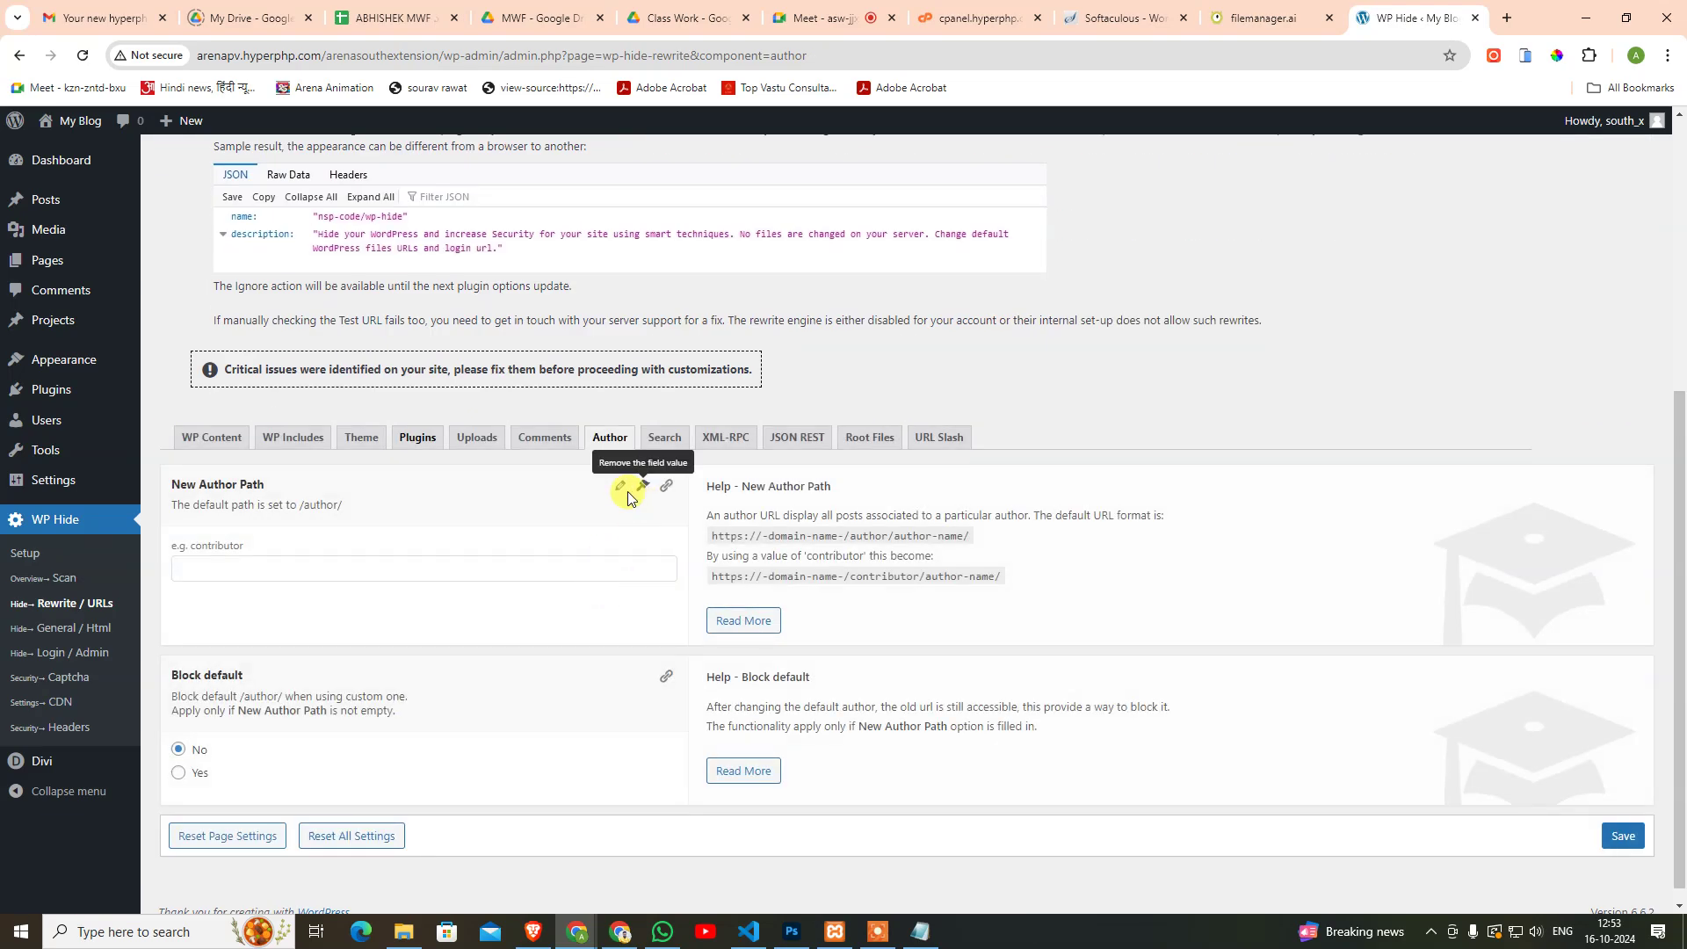
- Save the Author settings, then set search path cohajut, block default /search/, and save
scroll(603, 645, down, 1)
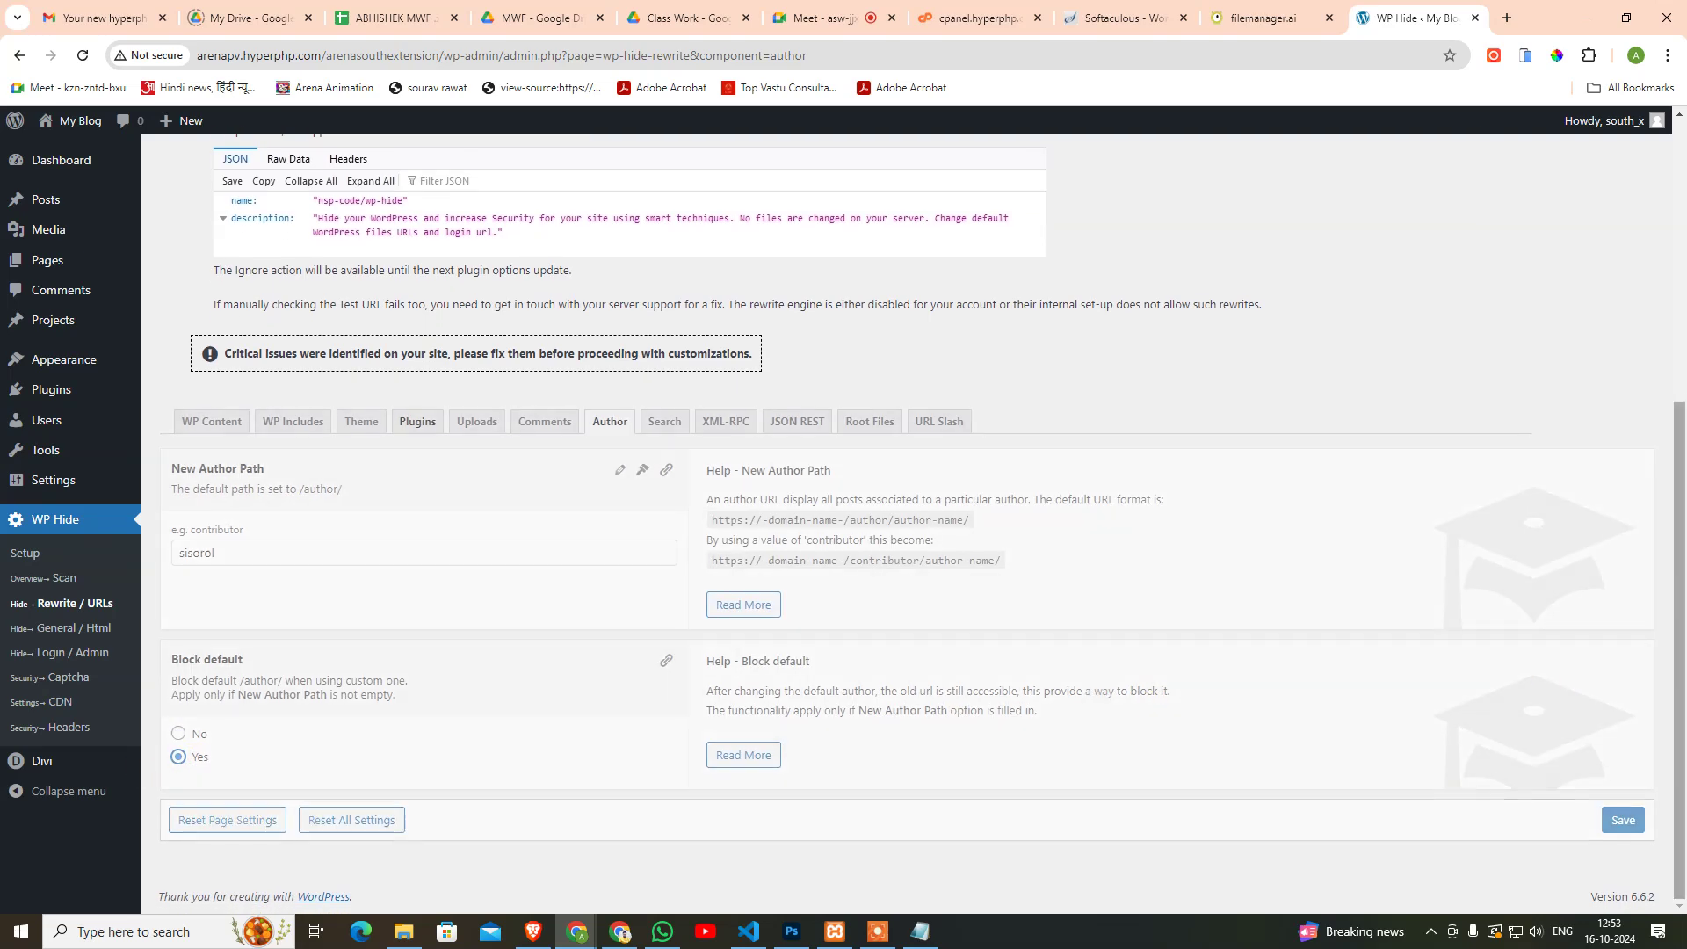
click(1622, 820)
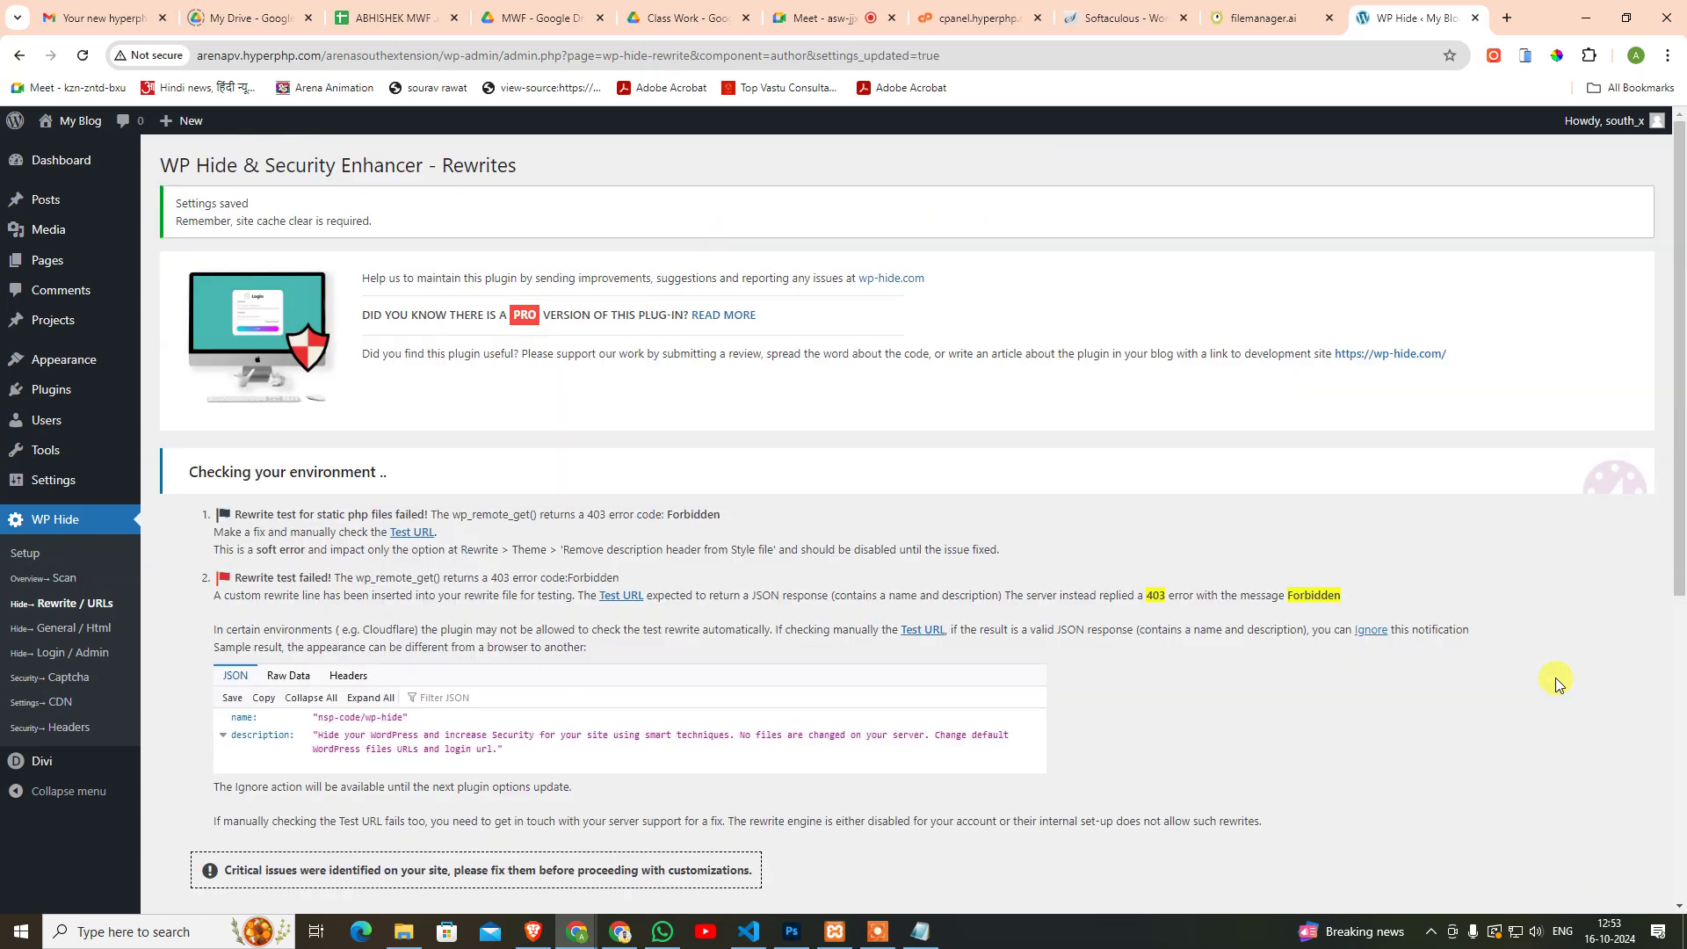
scroll(1320, 665, down, 5)
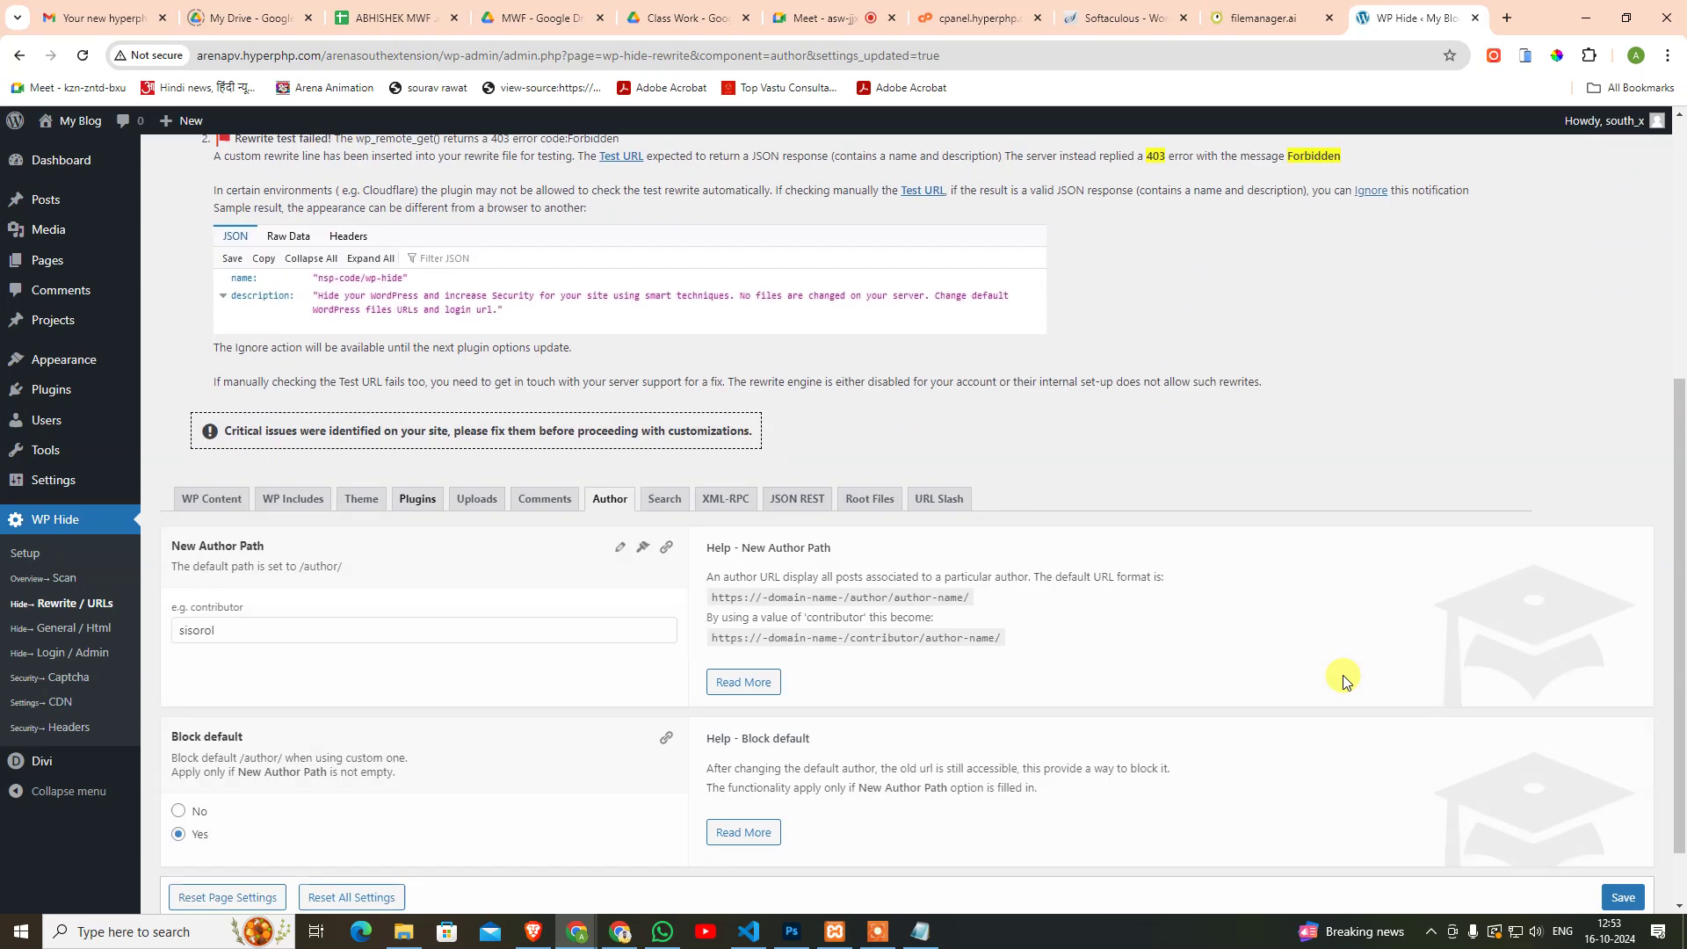
click(664, 498)
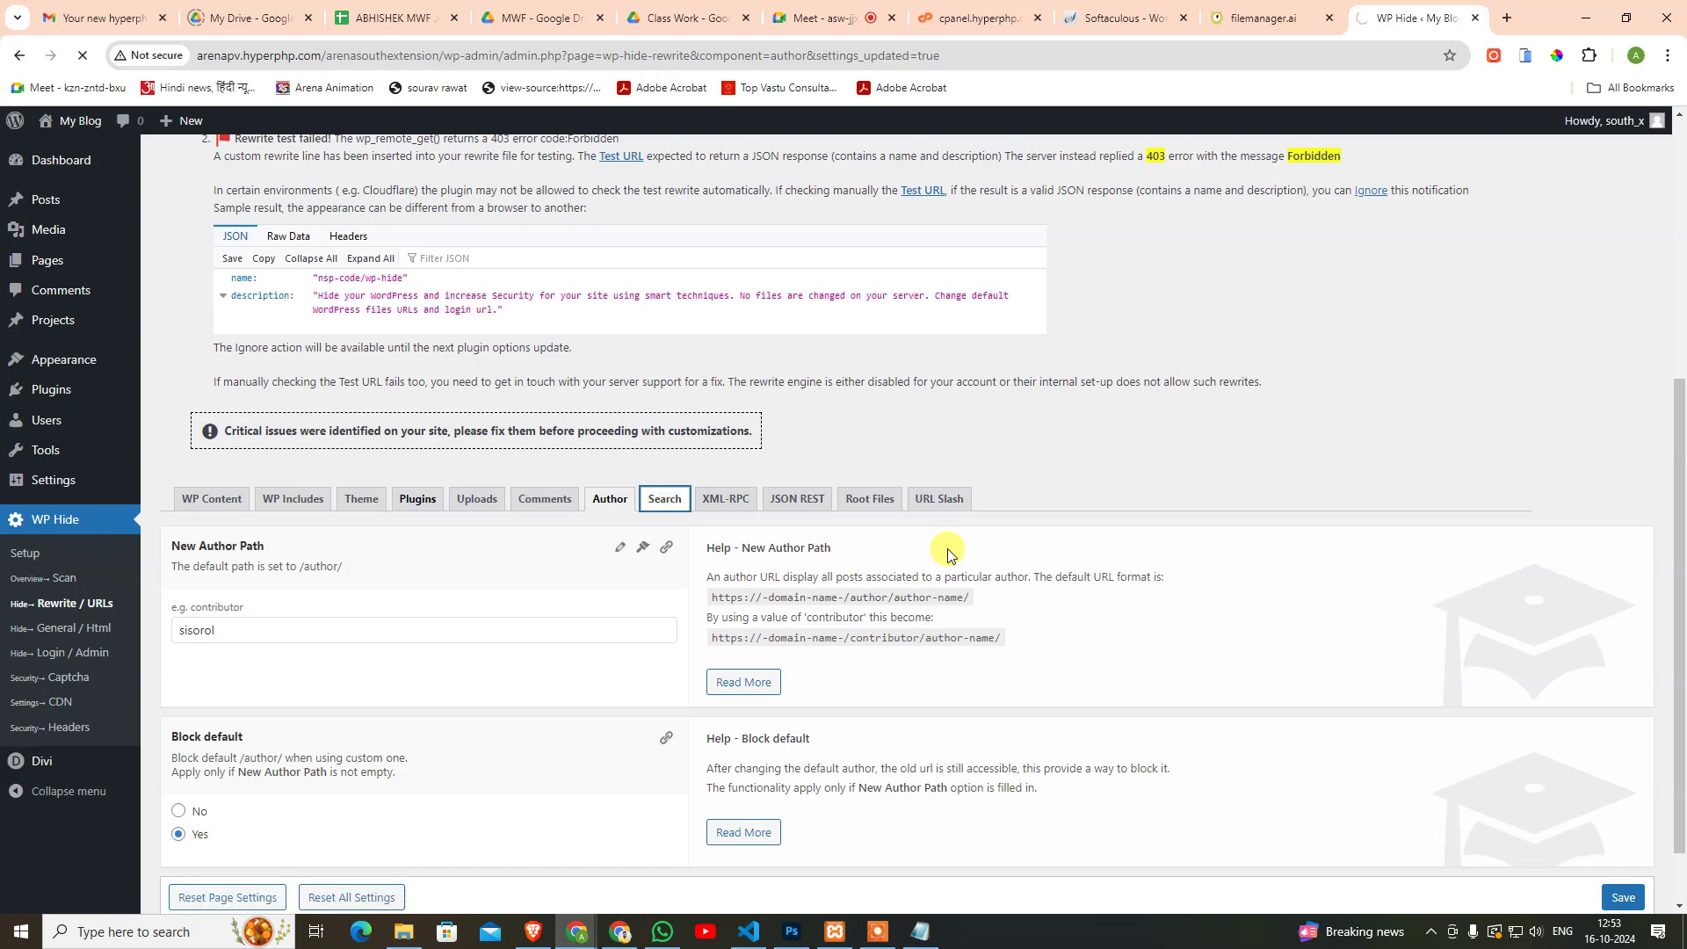
scroll(1105, 546, down, 5)
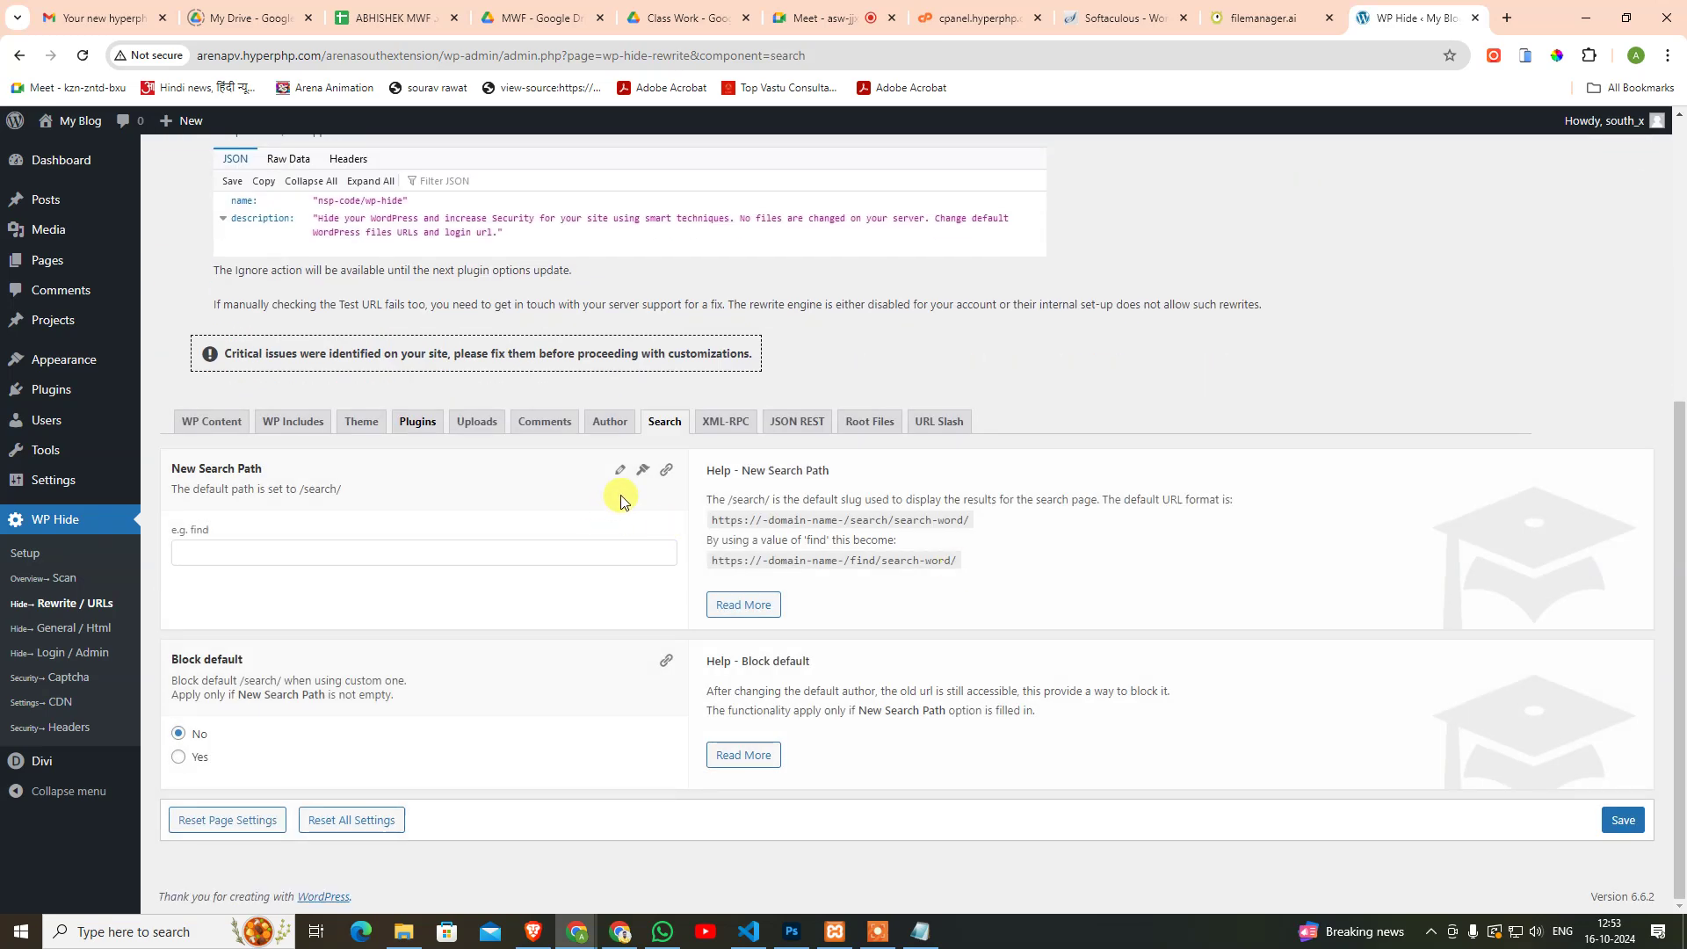
click(635, 472)
click(177, 758)
click(1623, 817)
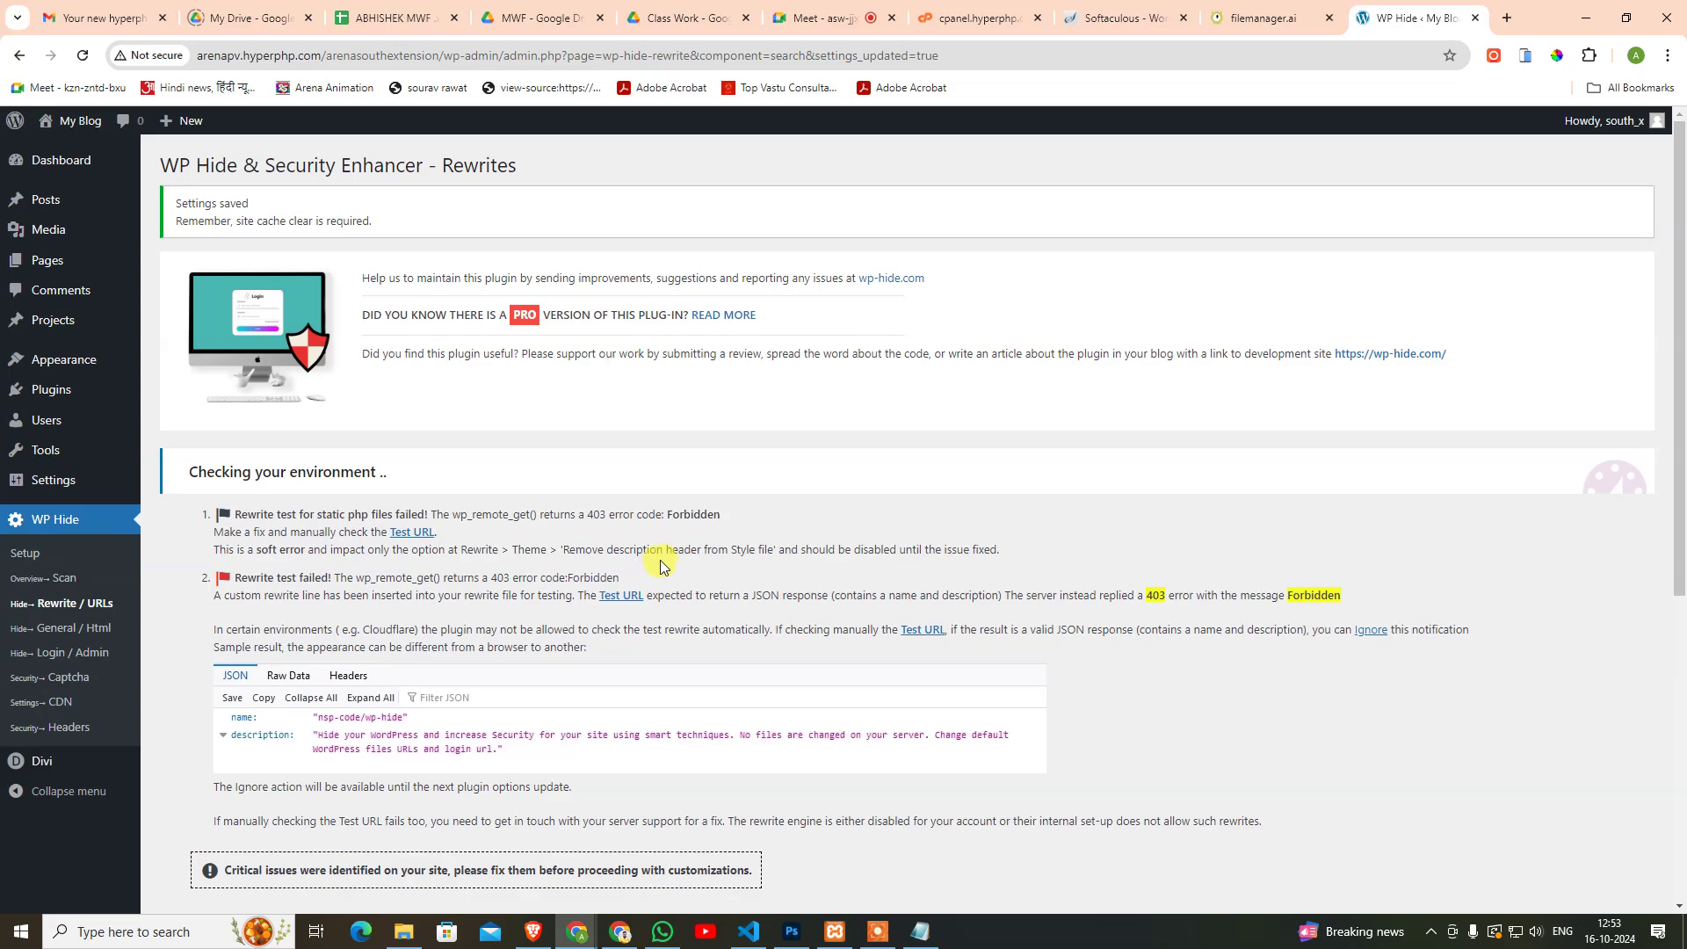
- Set XML-RPC path tavijir.php, block default xmlrpc.php, and disable authenticated XML-RPC methods
scroll(662, 565, down, 5)
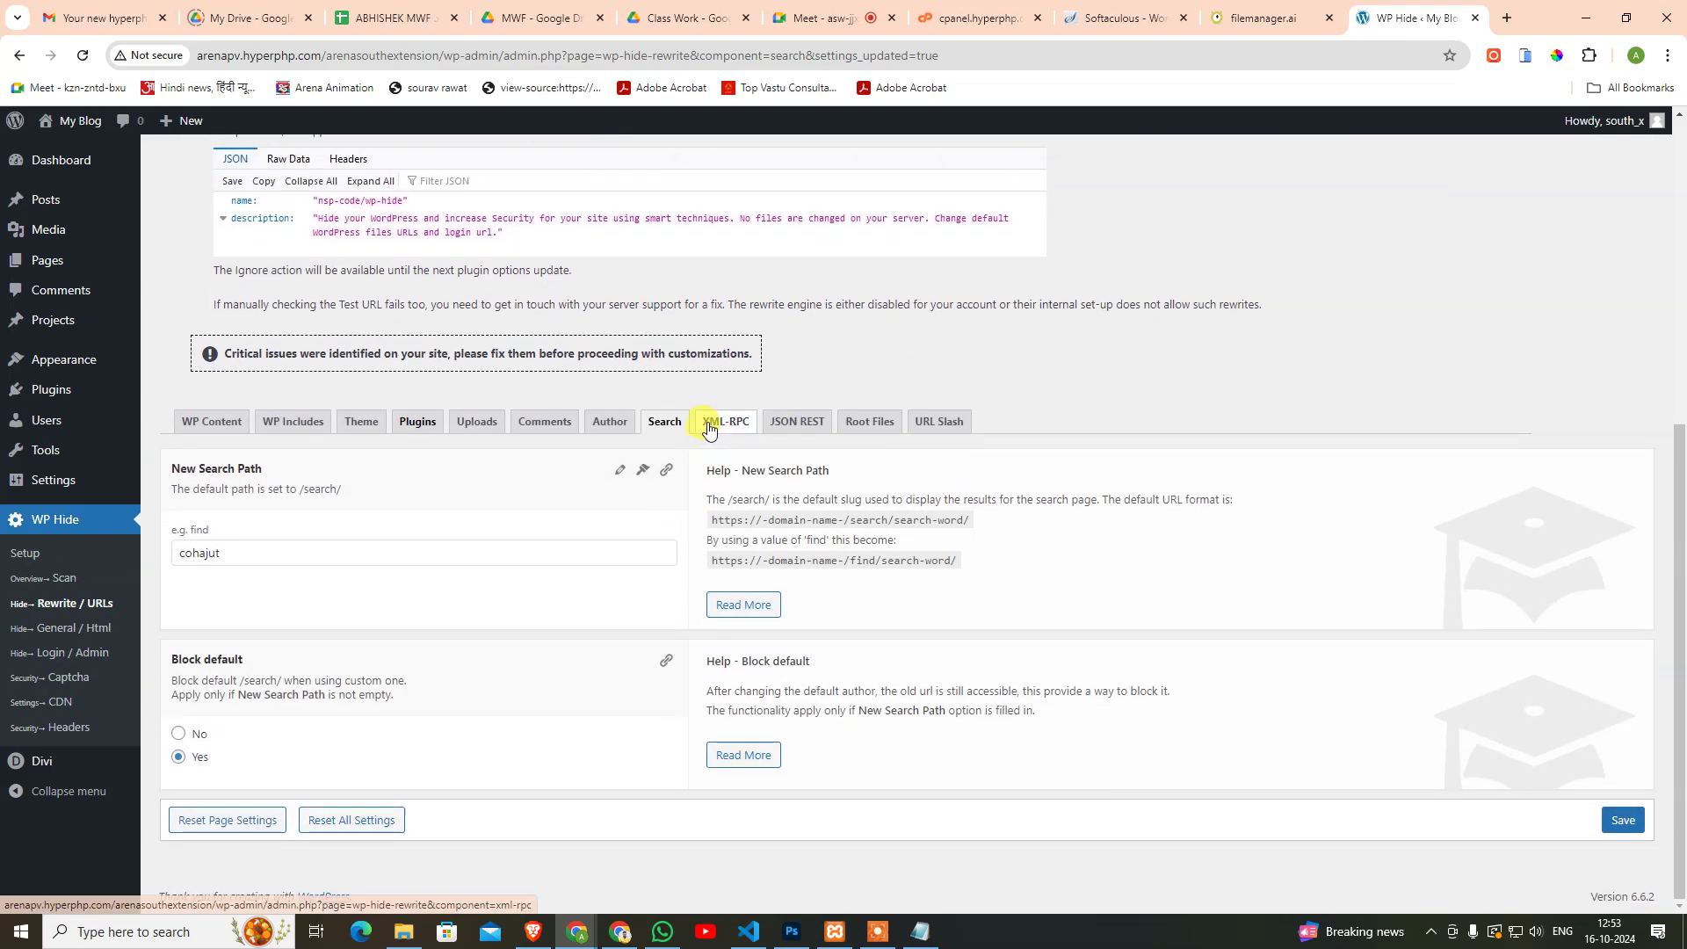
click(707, 421)
scroll(1089, 566, down, 5)
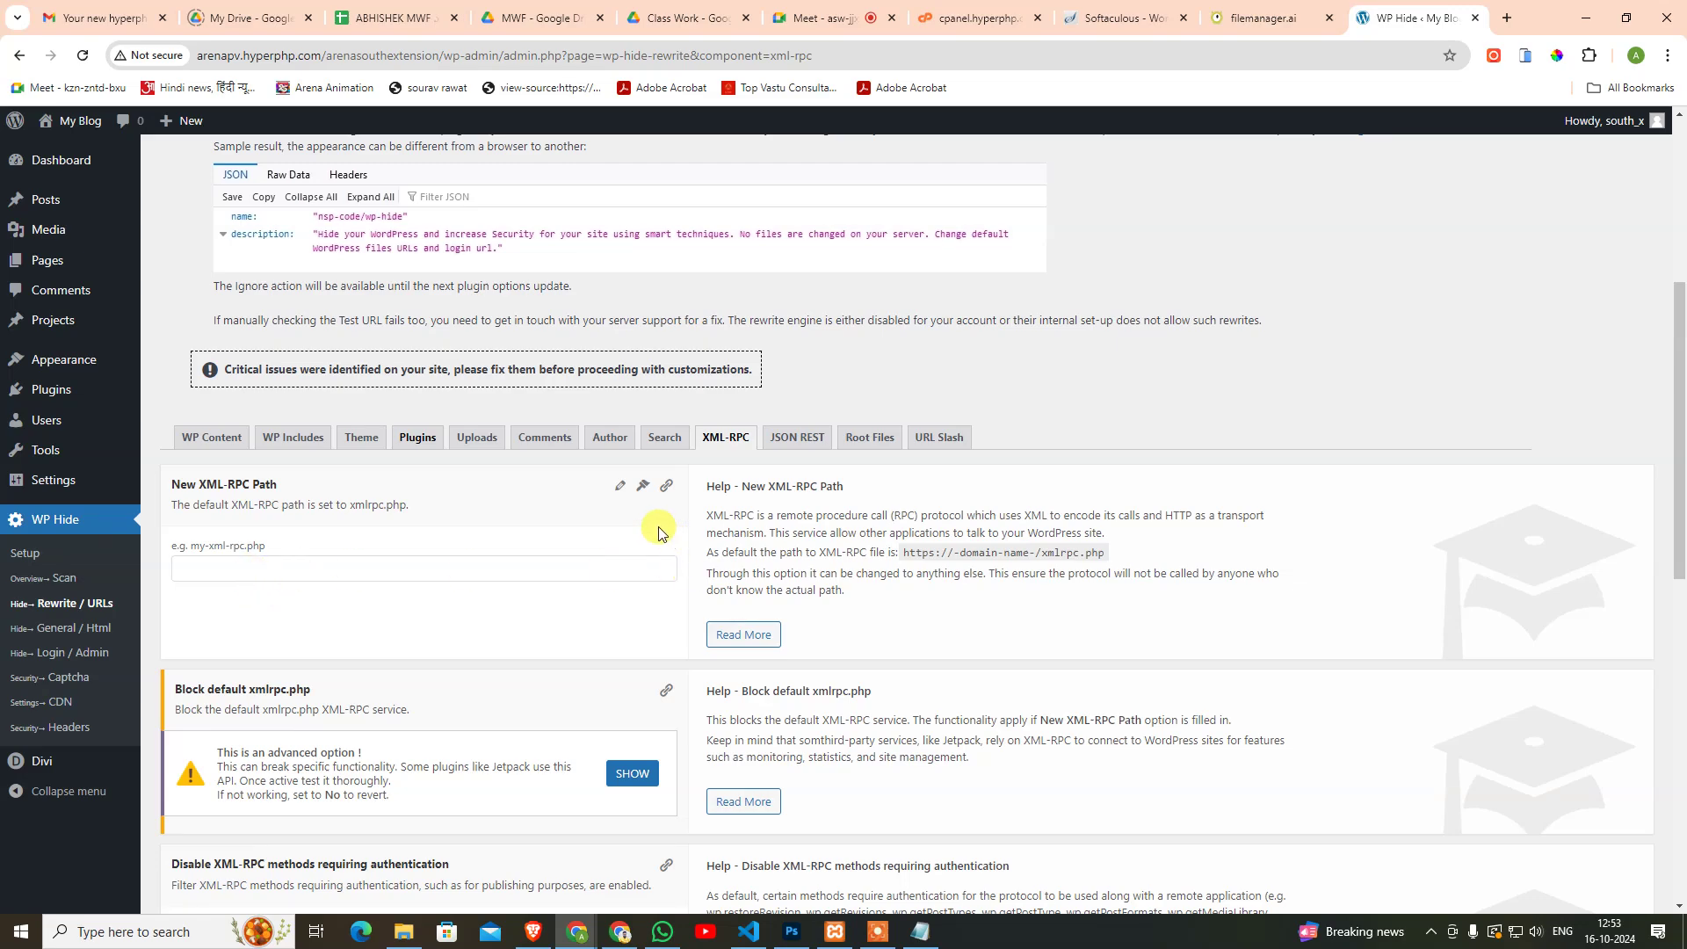
click(621, 484)
scroll(632, 631, down, 1)
scroll(632, 628, down, 2)
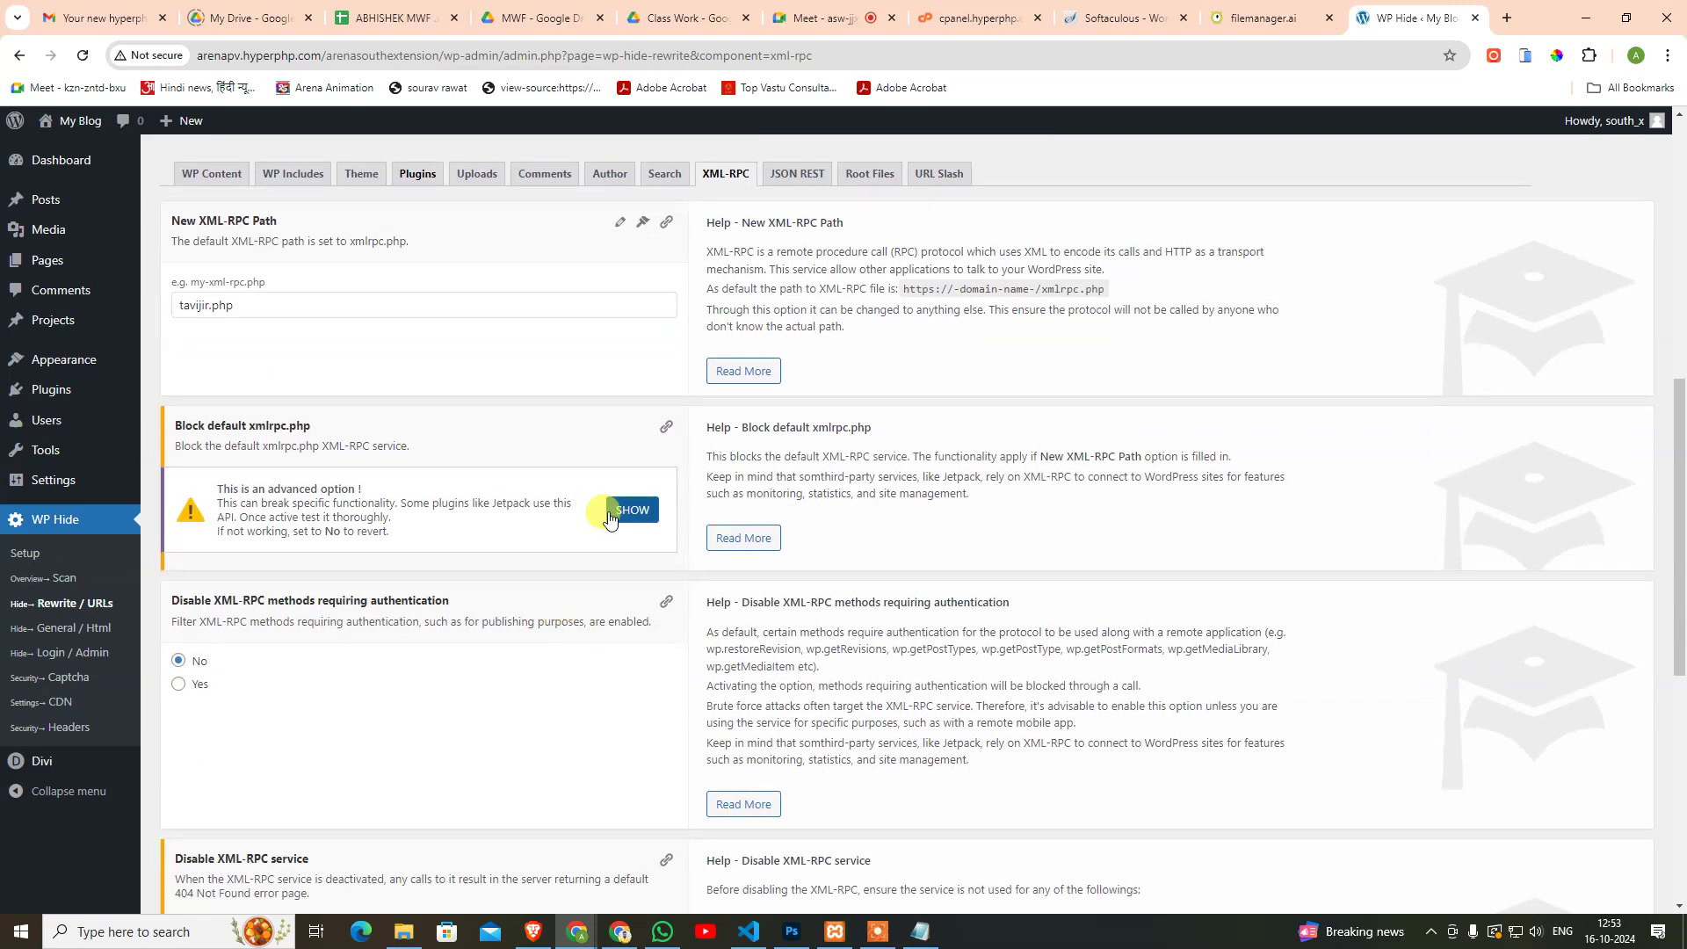
click(631, 510)
click(183, 508)
click(181, 676)
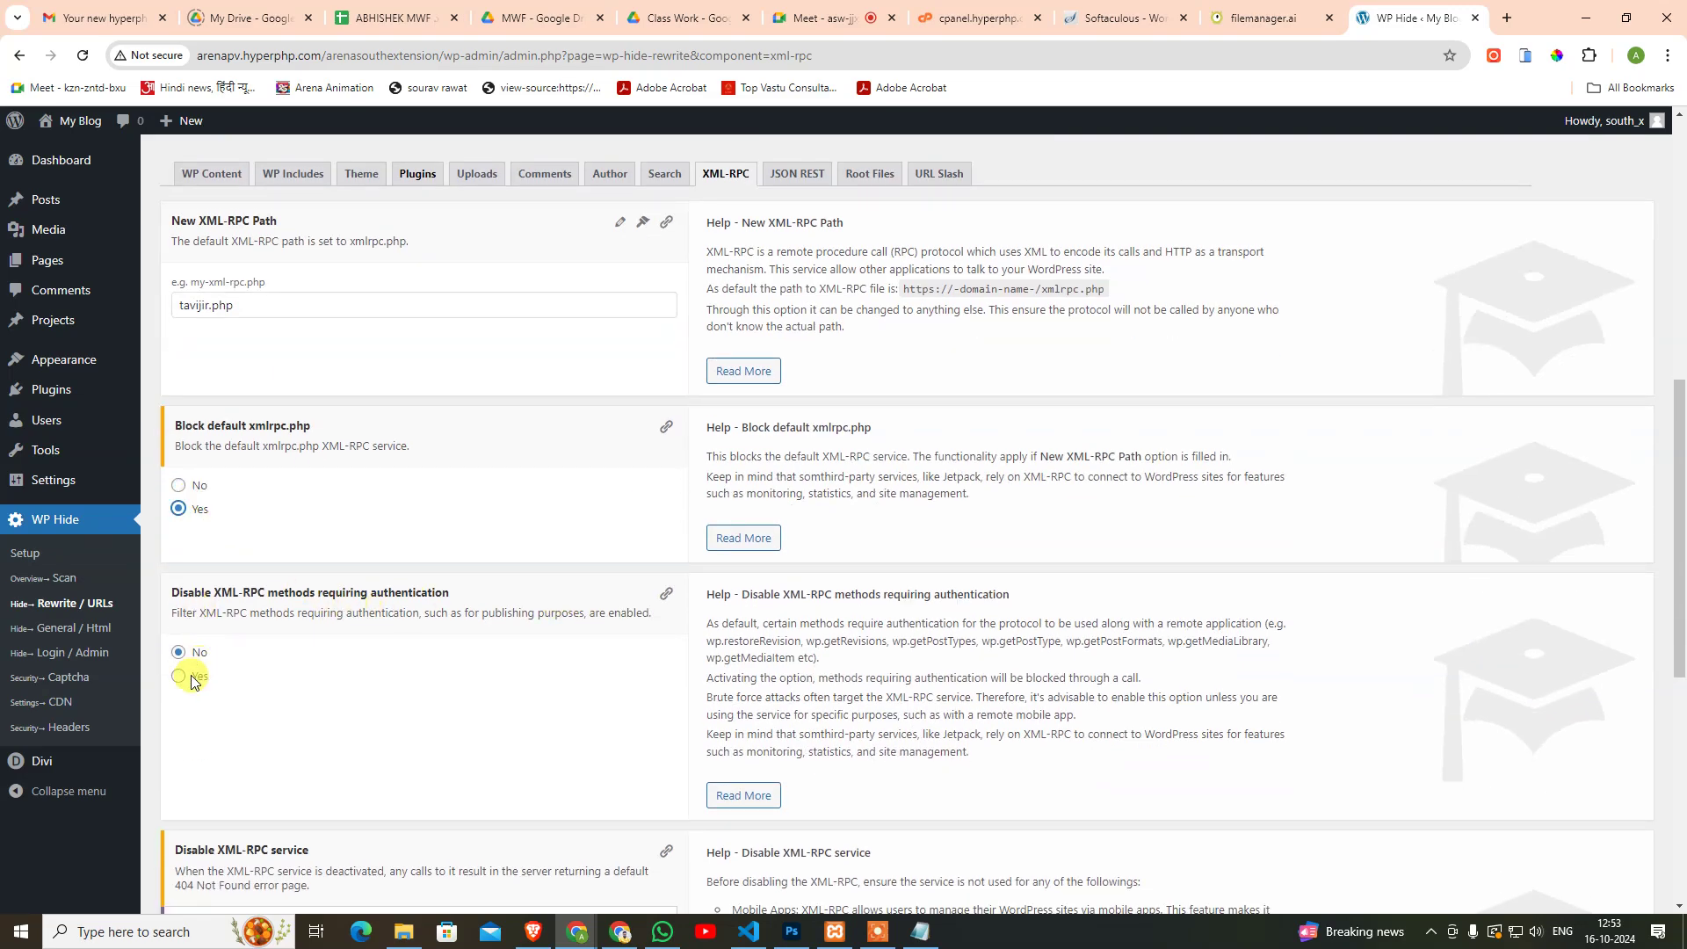
- Disable the XML-RPC service, remove the pingback link tag, and save
scroll(290, 655, down, 5)
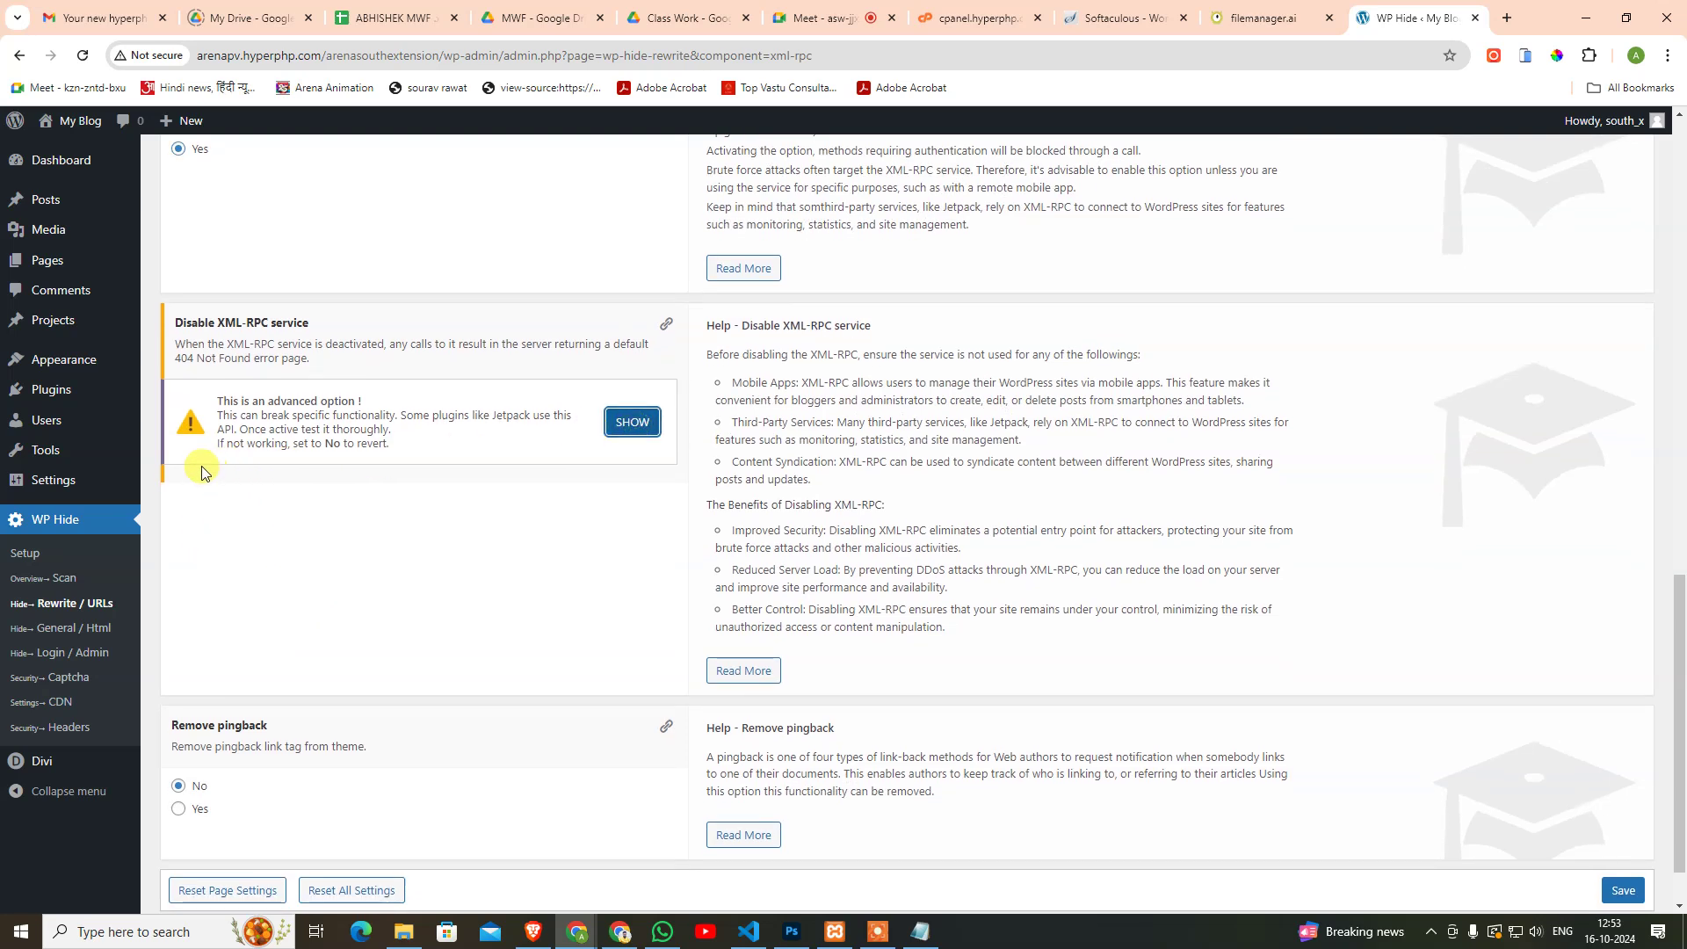
click(619, 428)
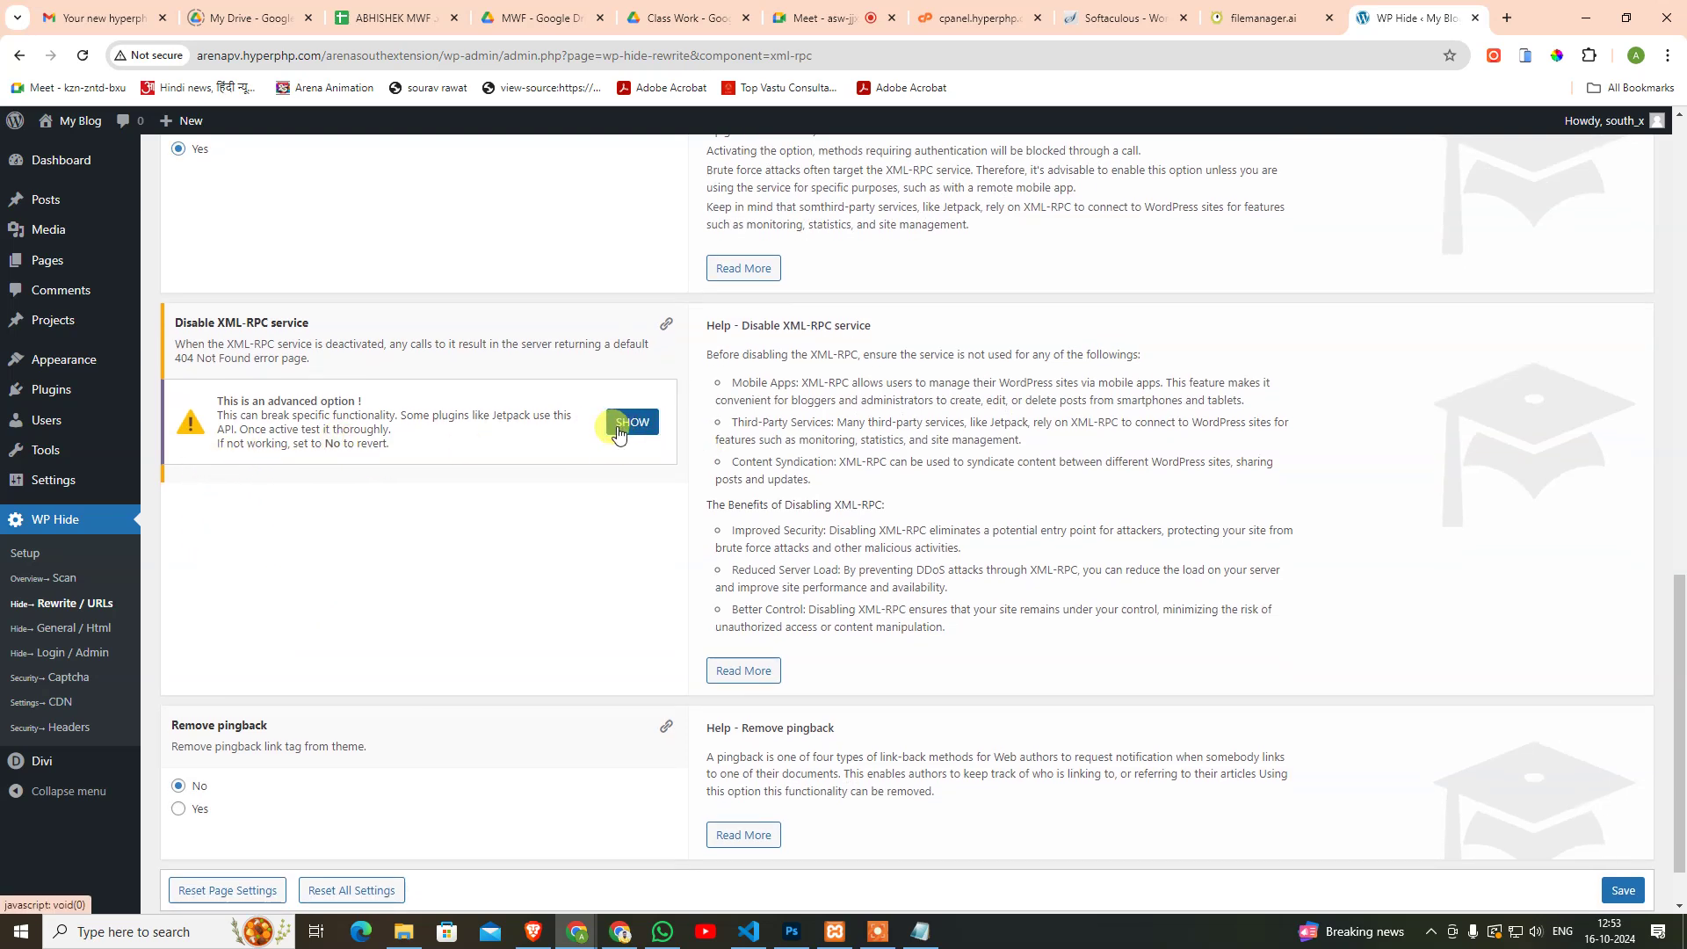
click(198, 419)
scroll(219, 650, down, 2)
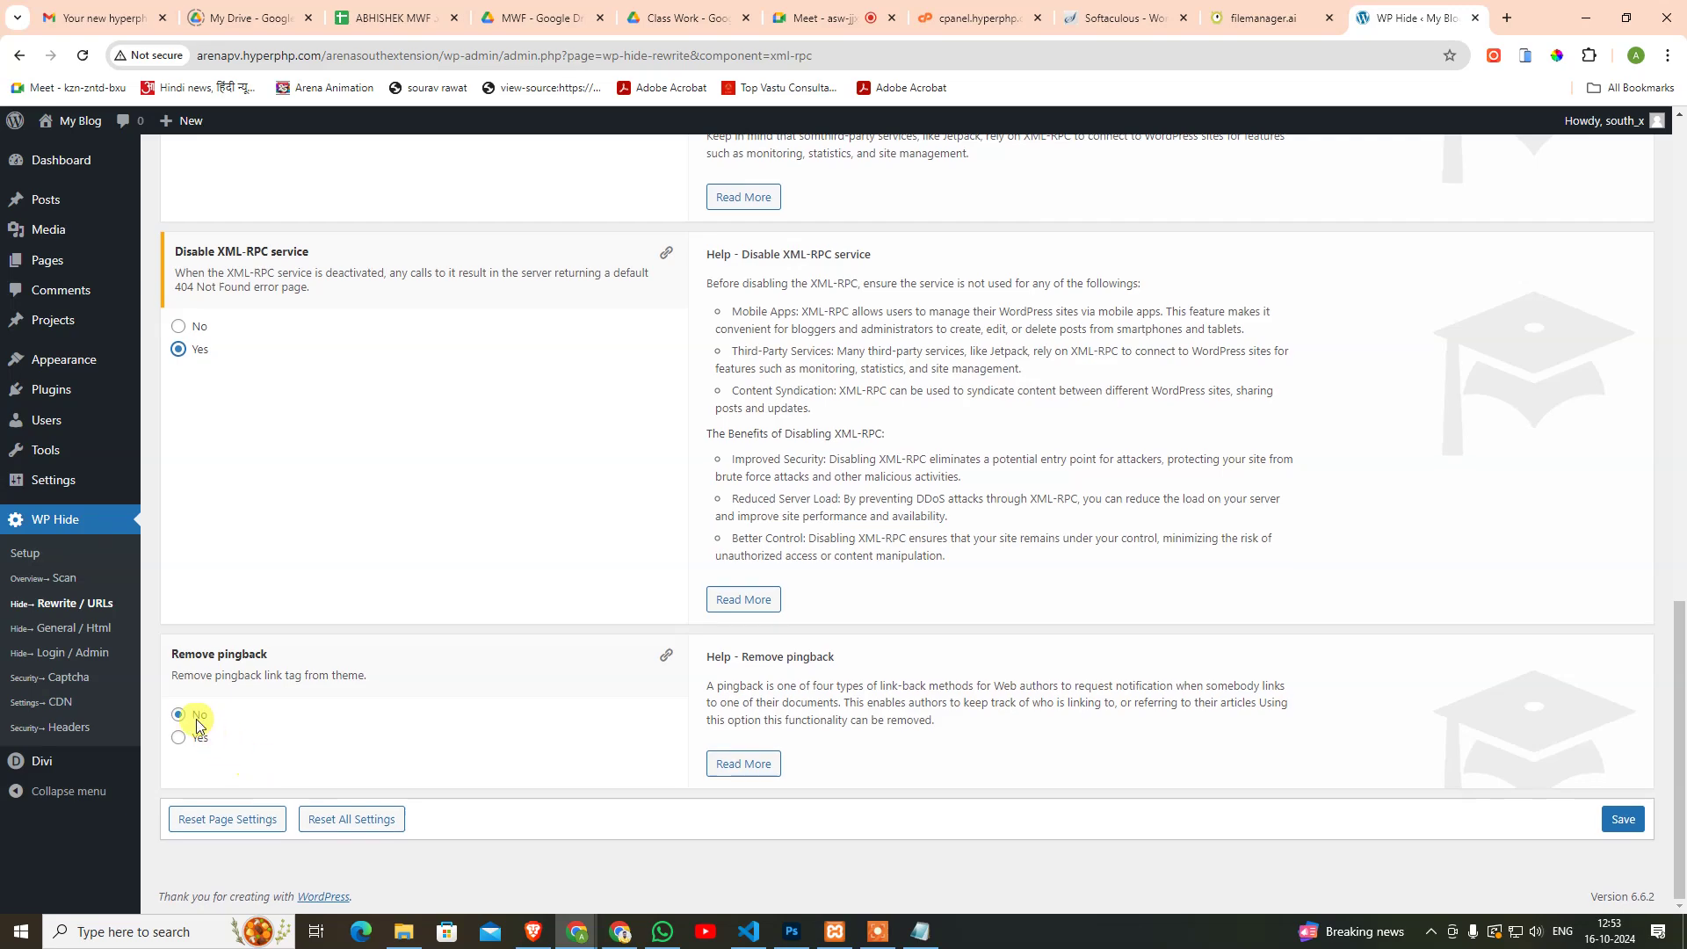
click(187, 739)
click(1621, 819)
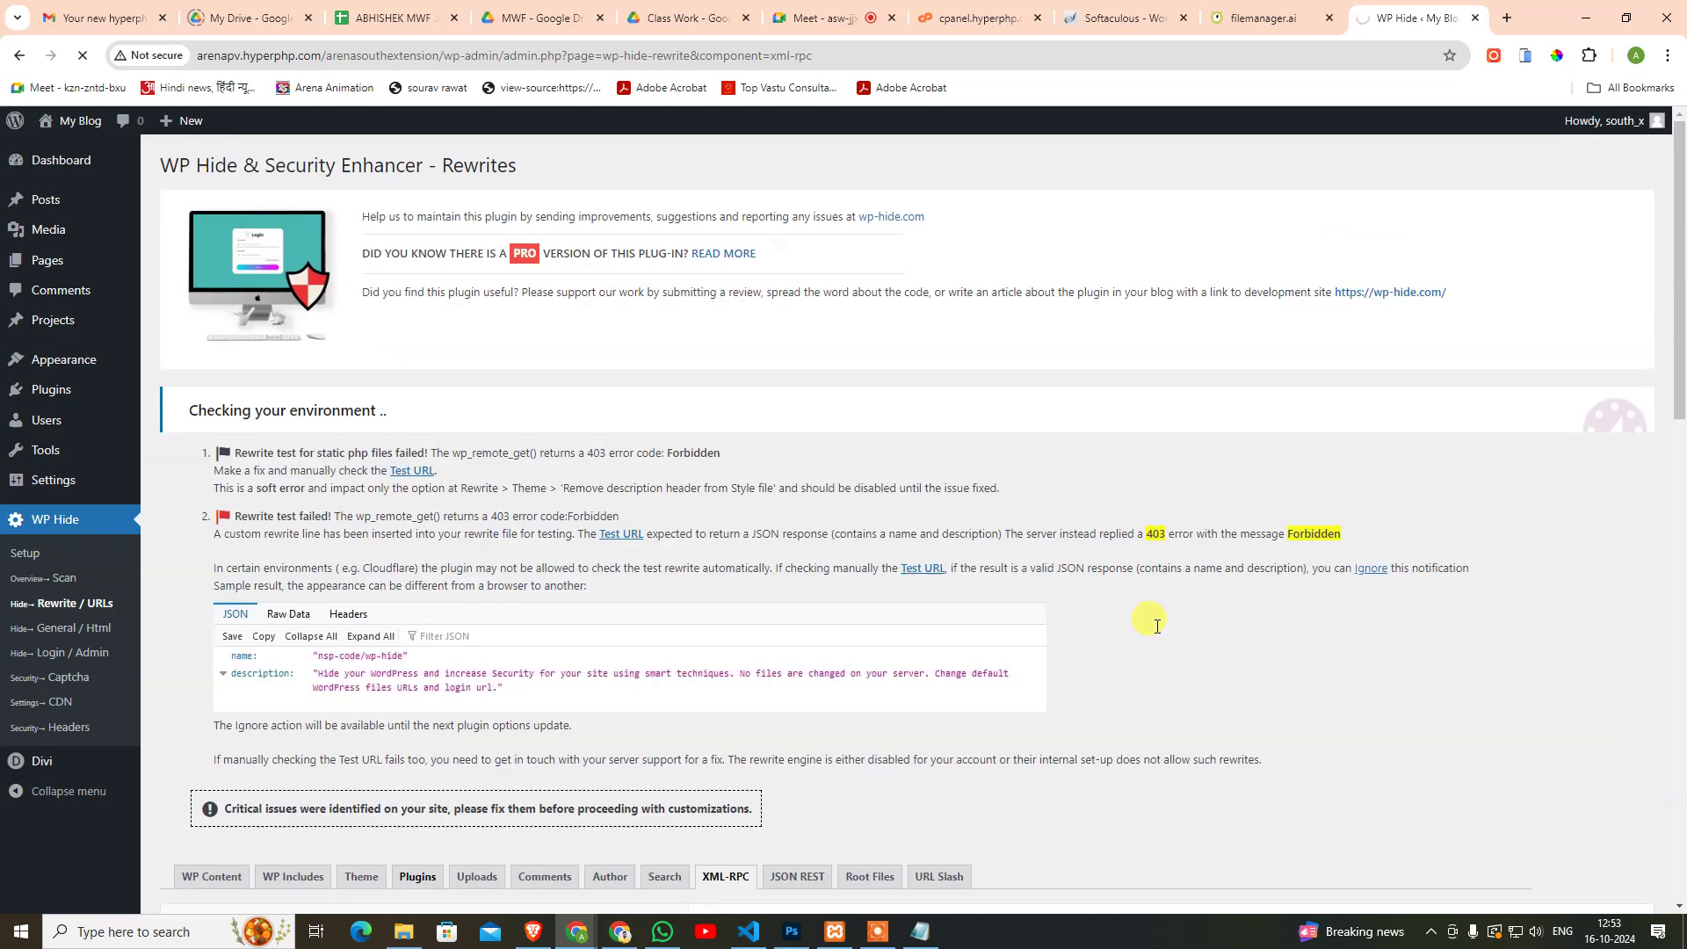
scroll(787, 478, down, 3)
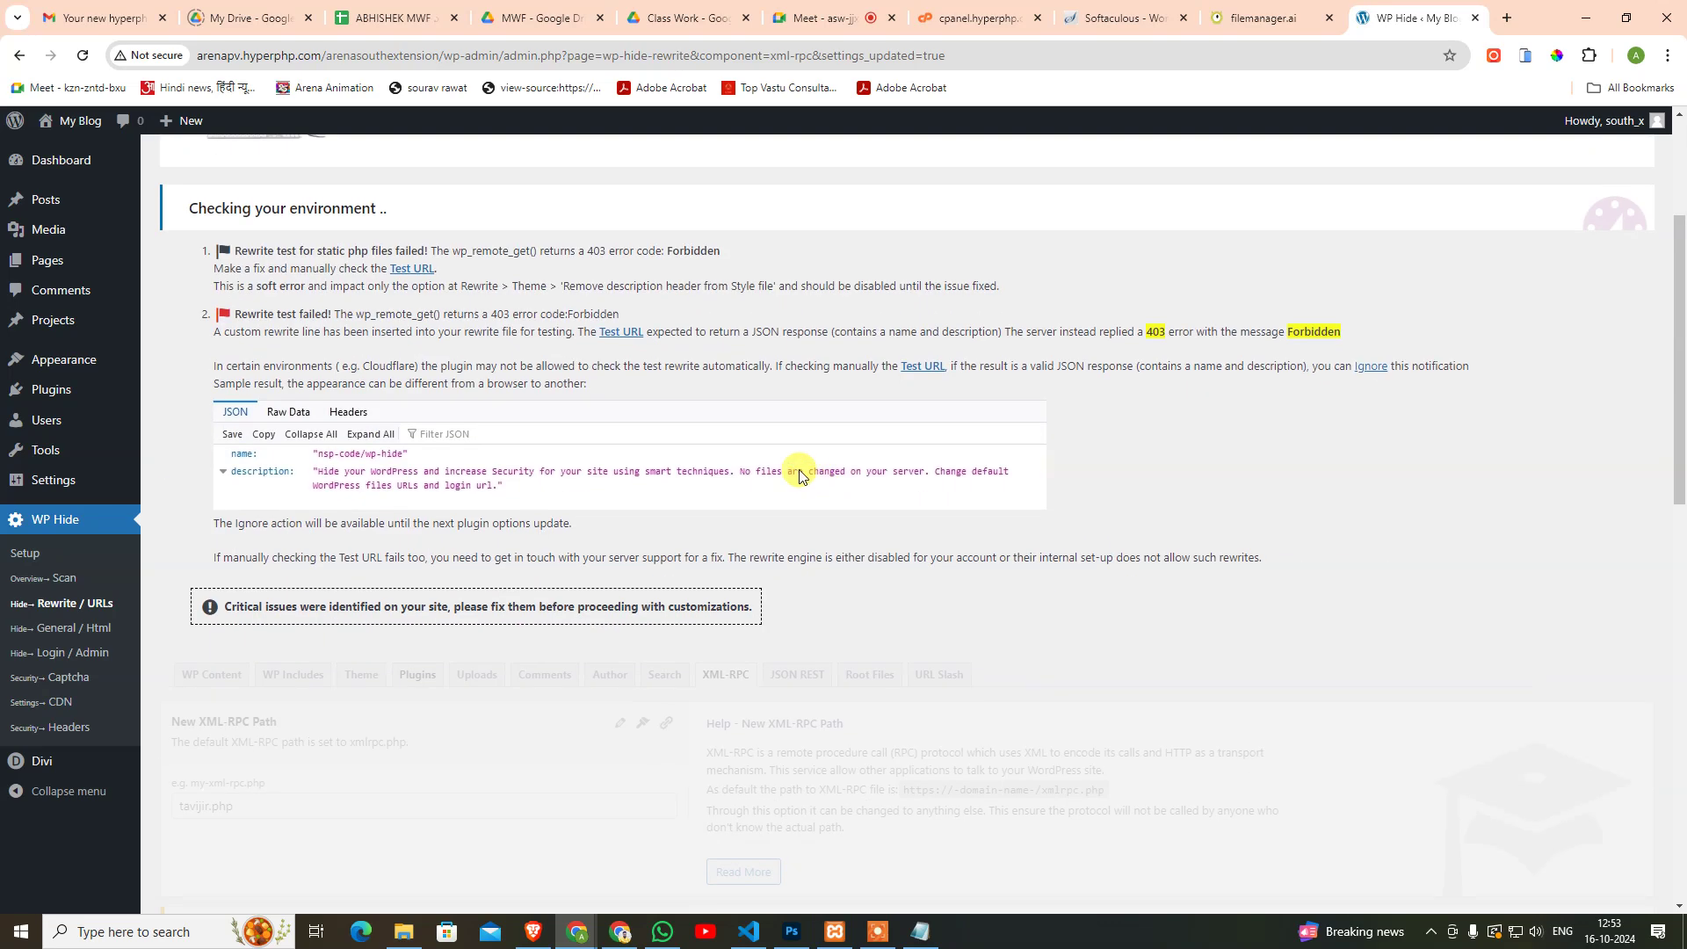
scroll(807, 526, down, 3)
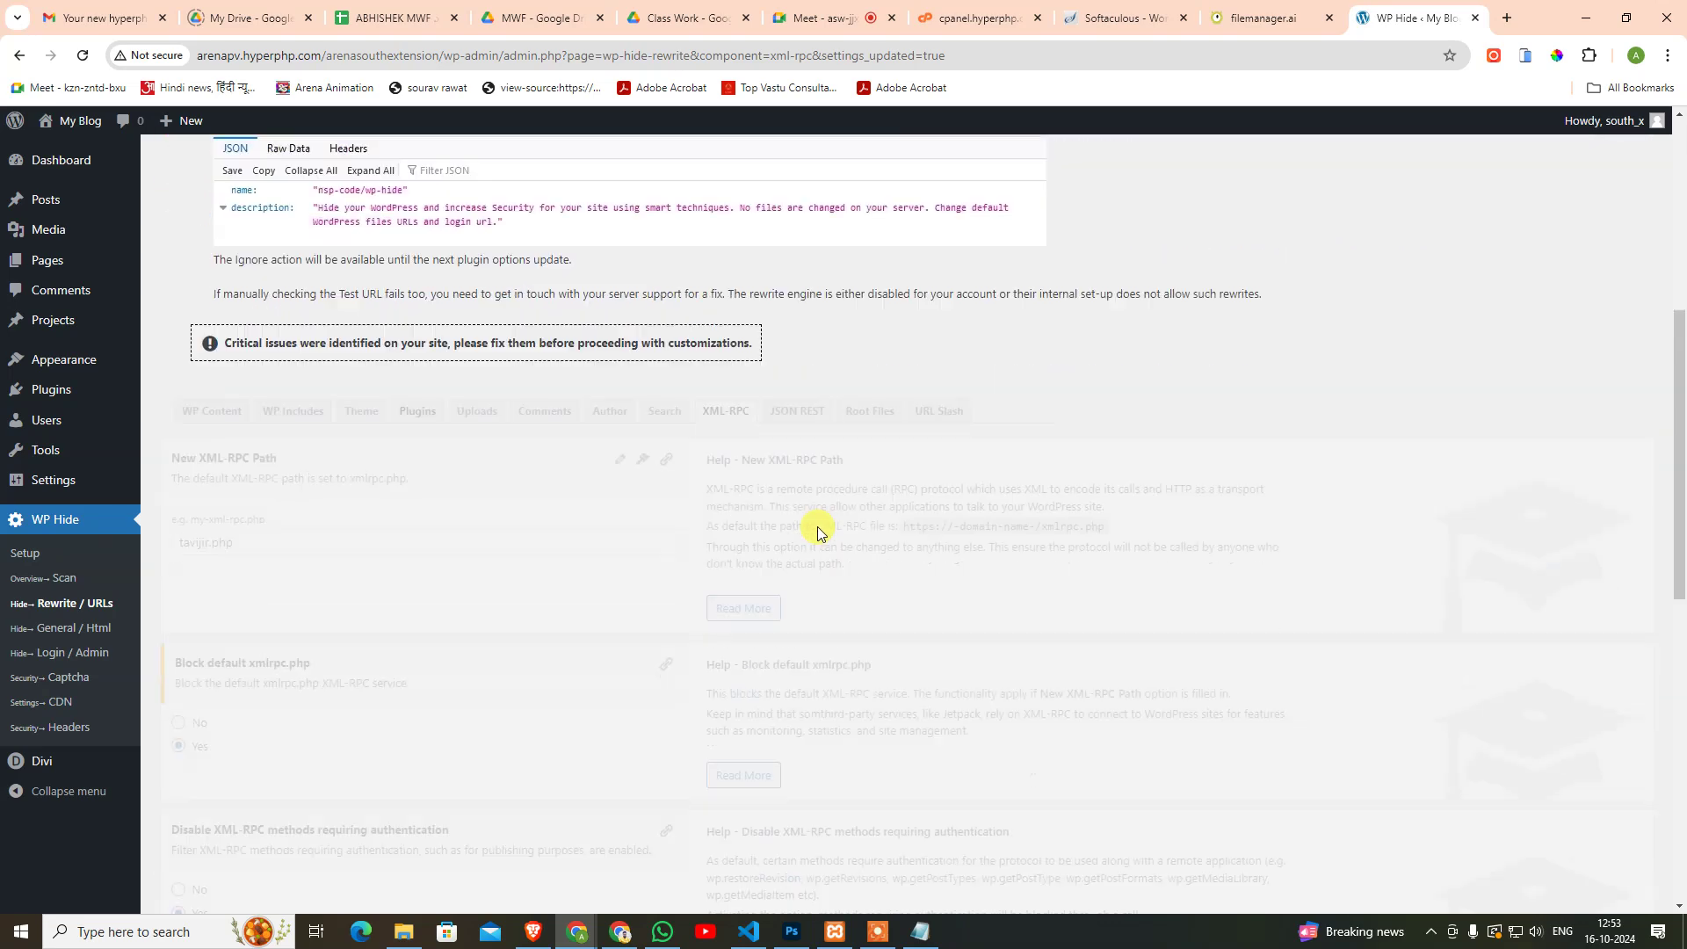
click(795, 411)
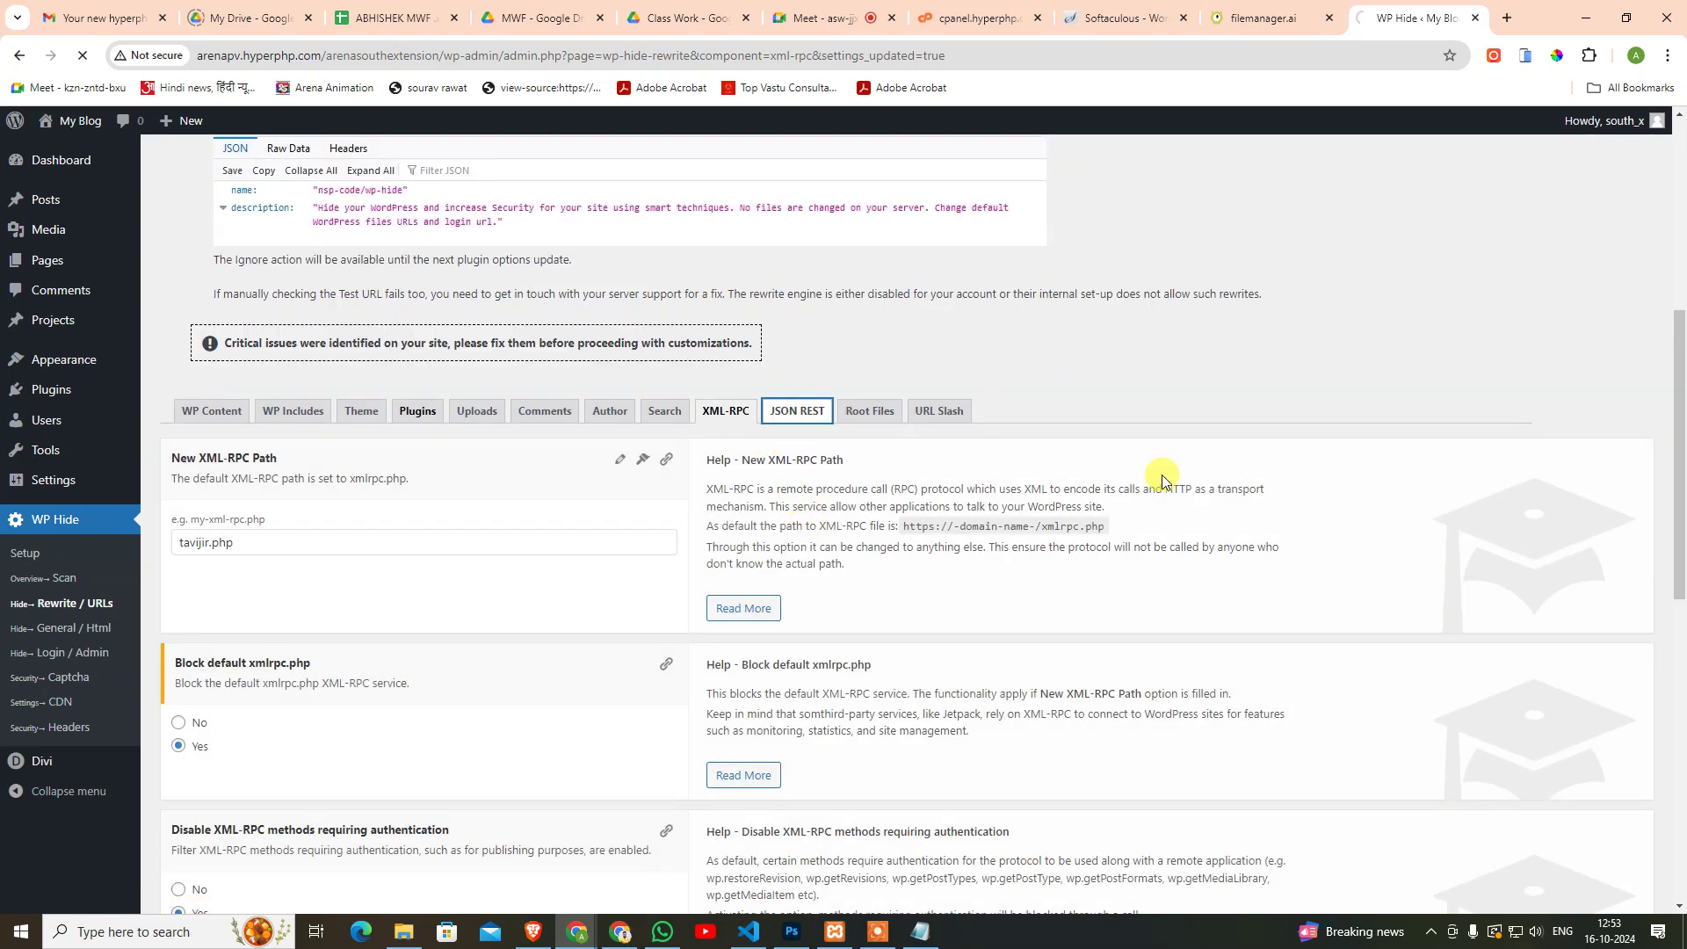
- Clean the REST API response and disable the JSON REST V1 and V2 services
scroll(863, 614, down, 10)
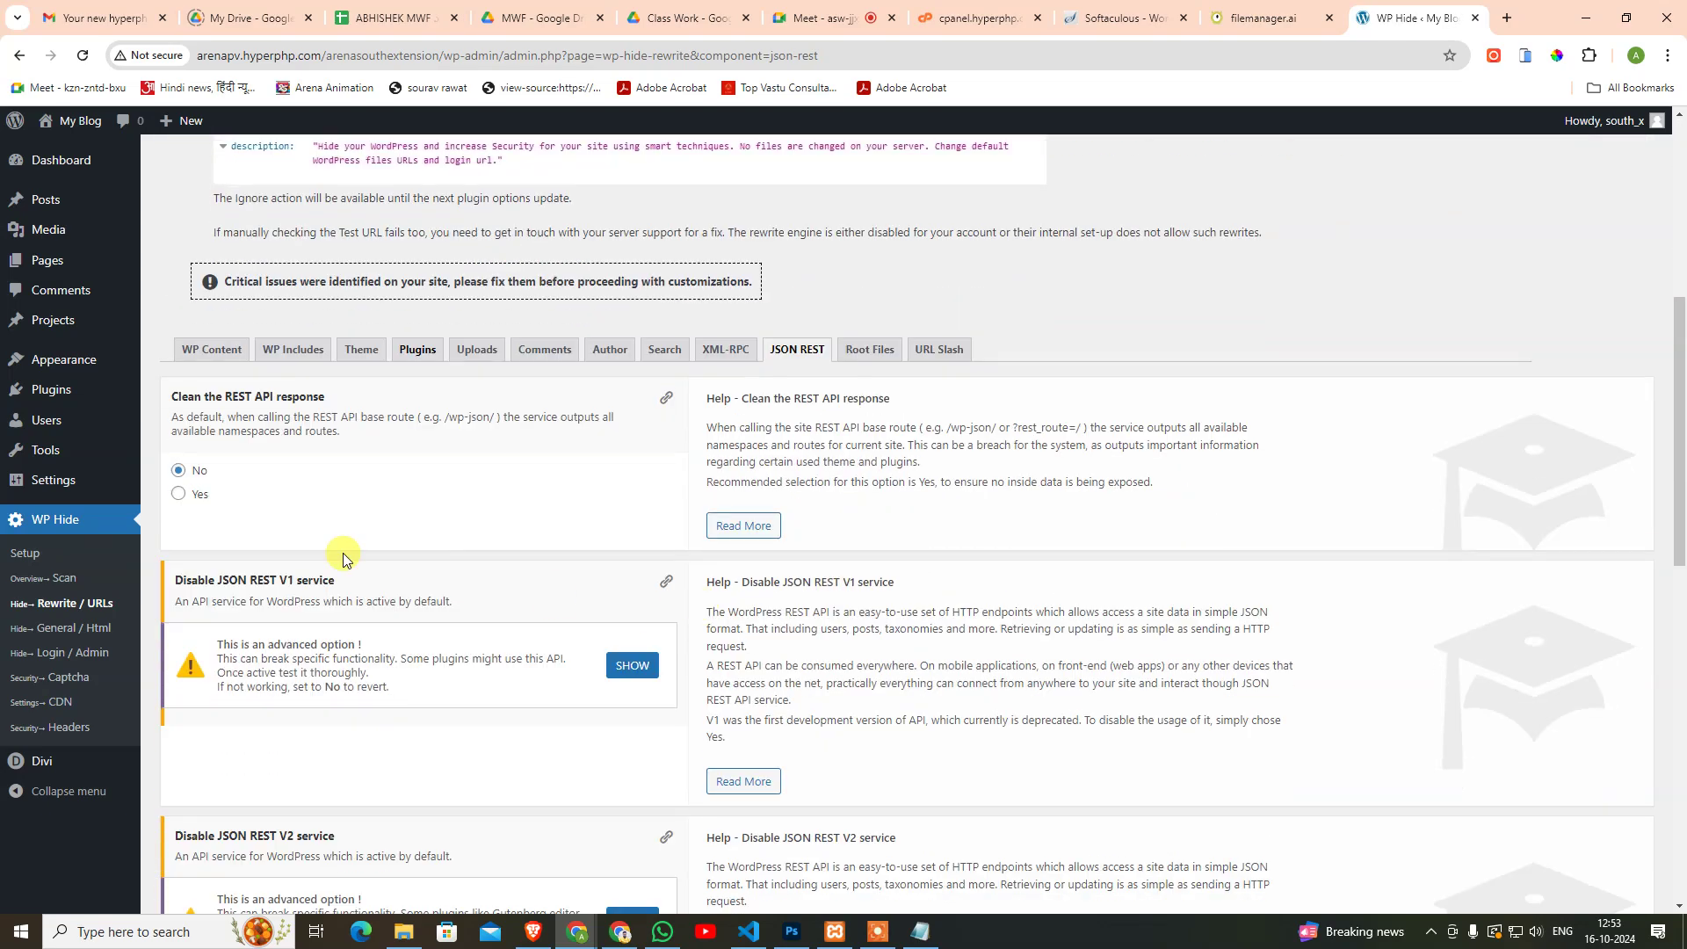
click(179, 494)
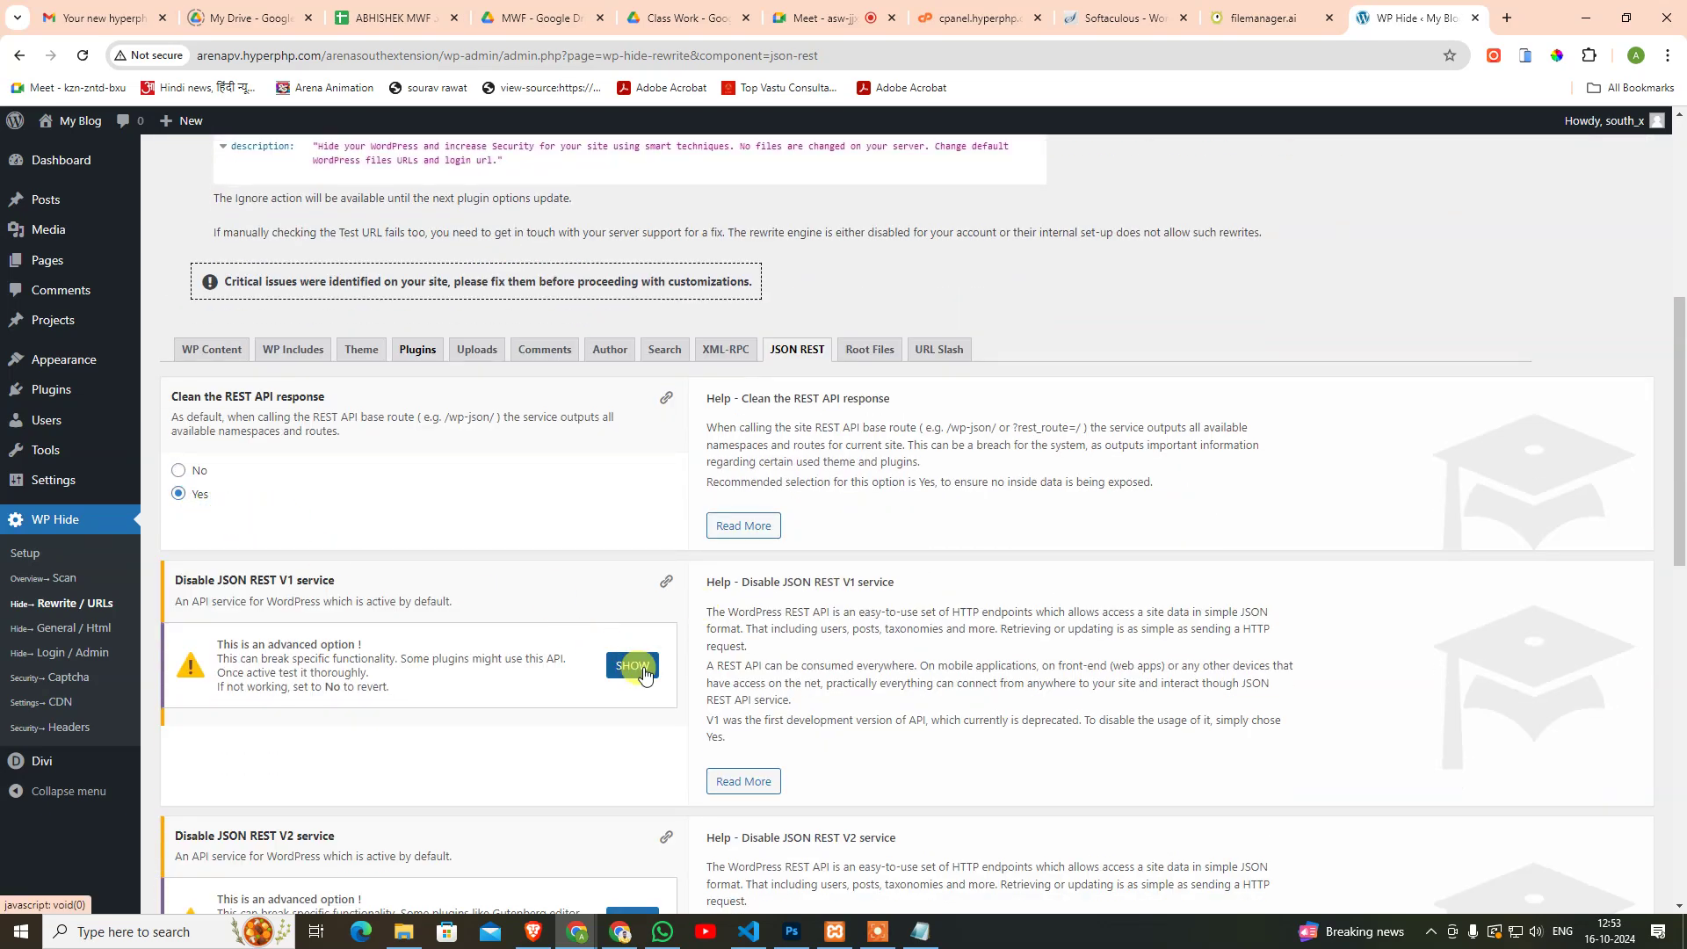
click(632, 666)
click(185, 665)
scroll(542, 622, down, 4)
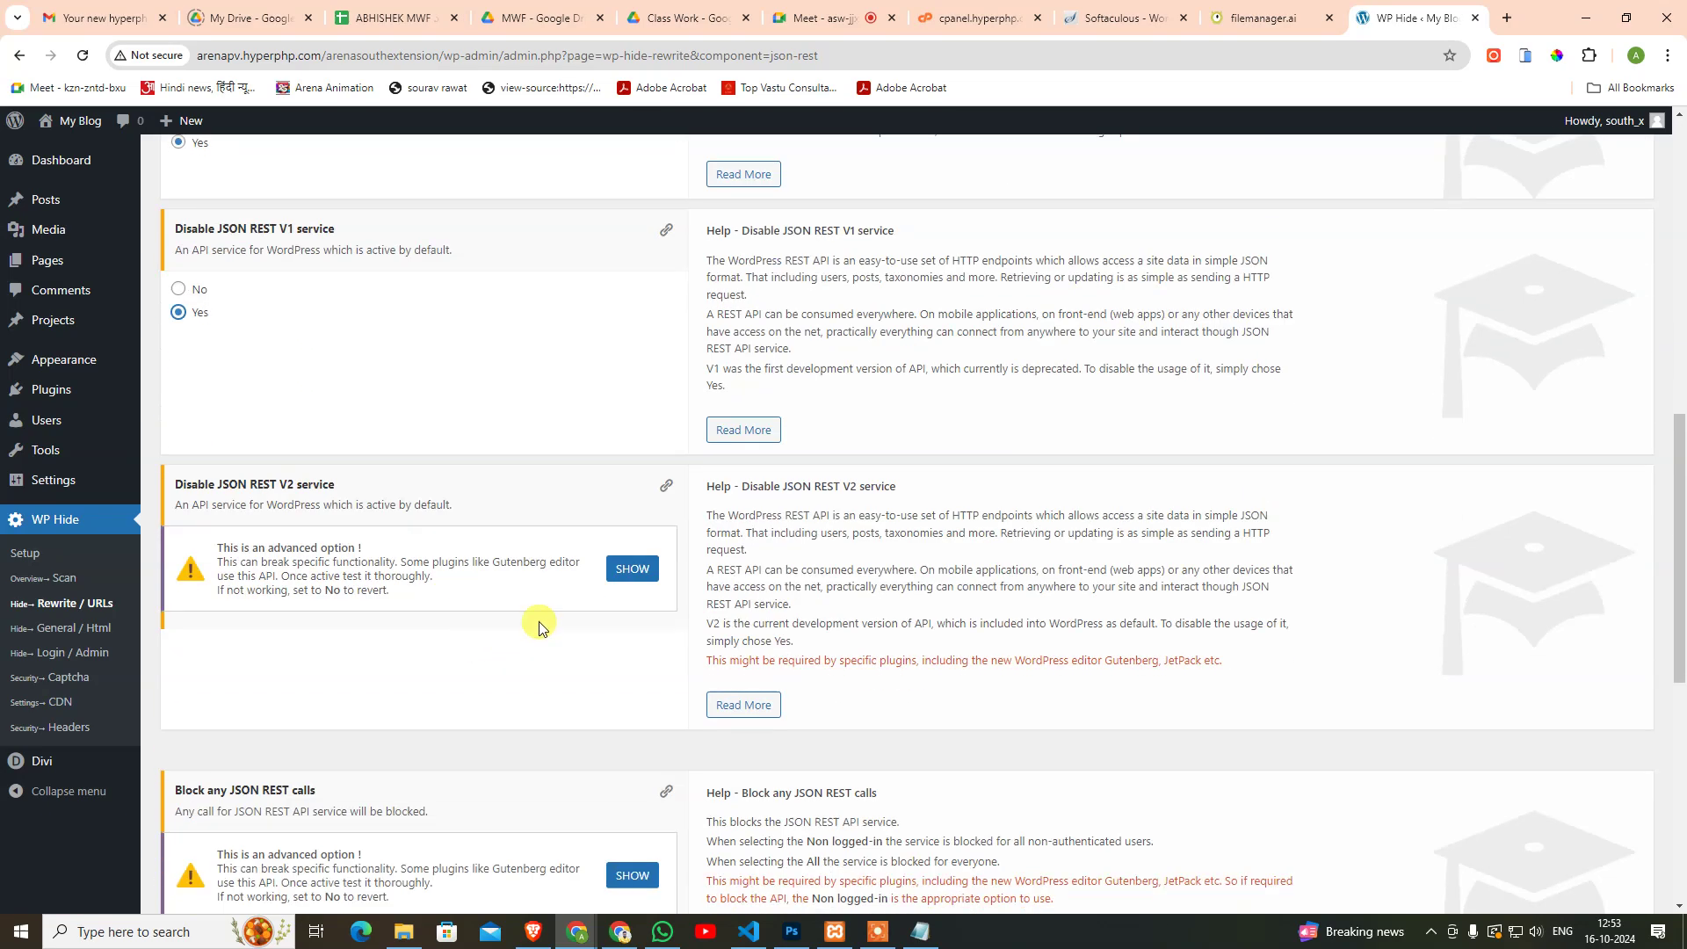
click(632, 569)
click(197, 568)
- Block all JSON REST calls, disable the REST link tag, RSD endpoint and Link header, and save
scroll(512, 621, down, 4)
click(629, 527)
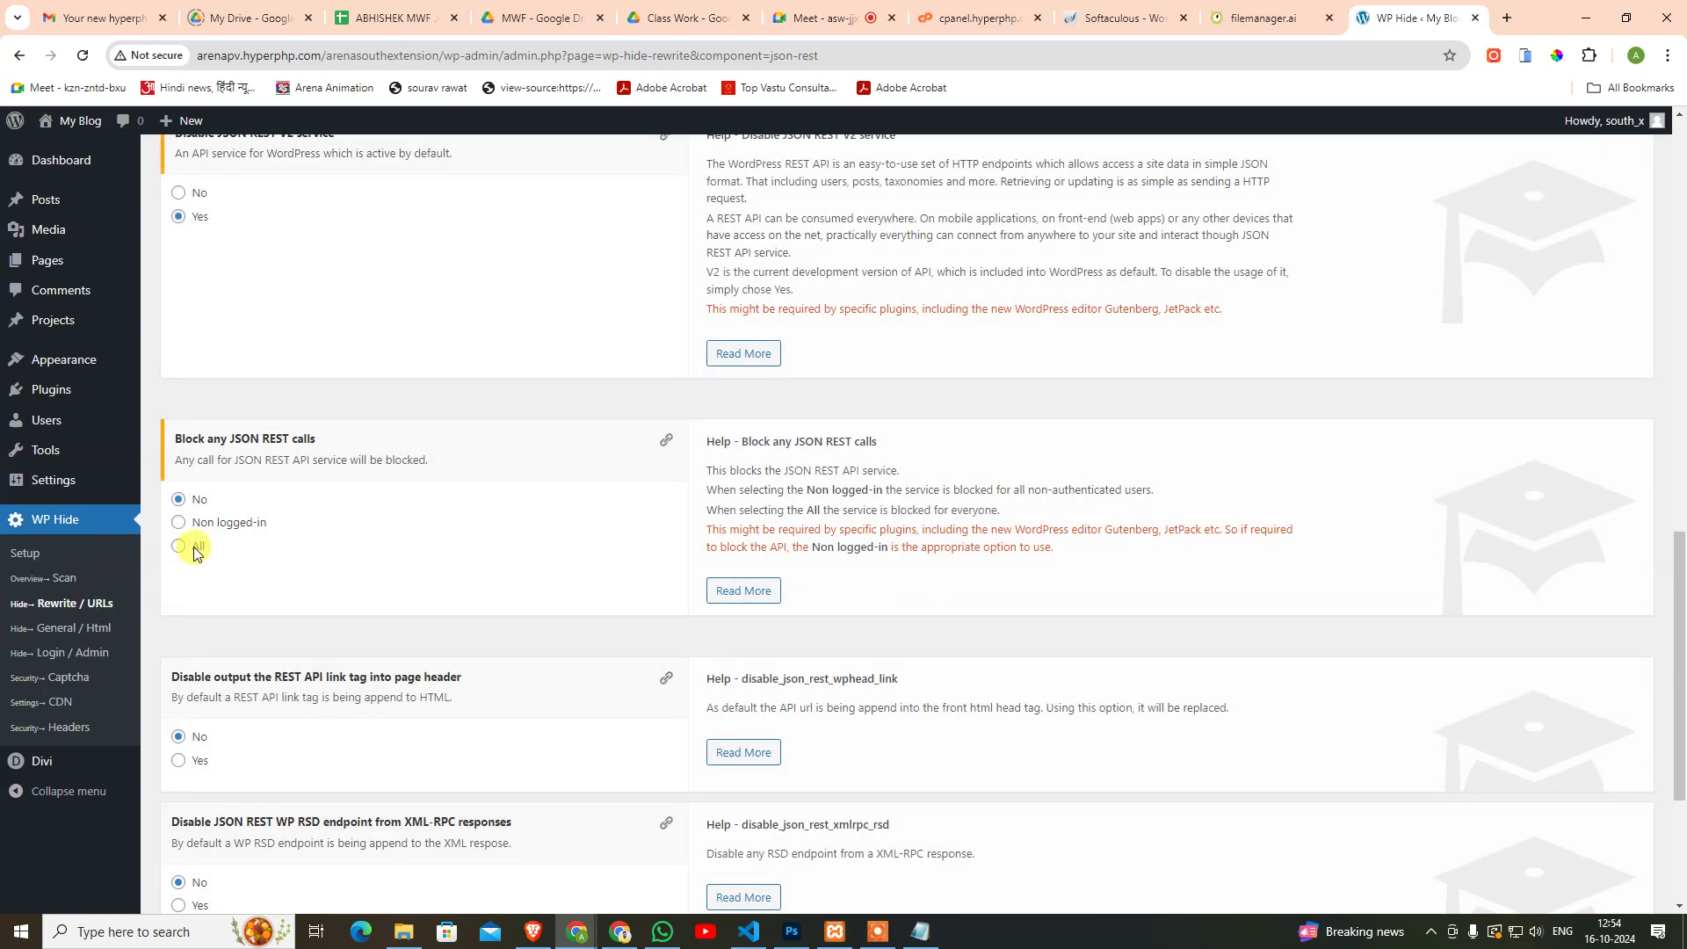
click(180, 546)
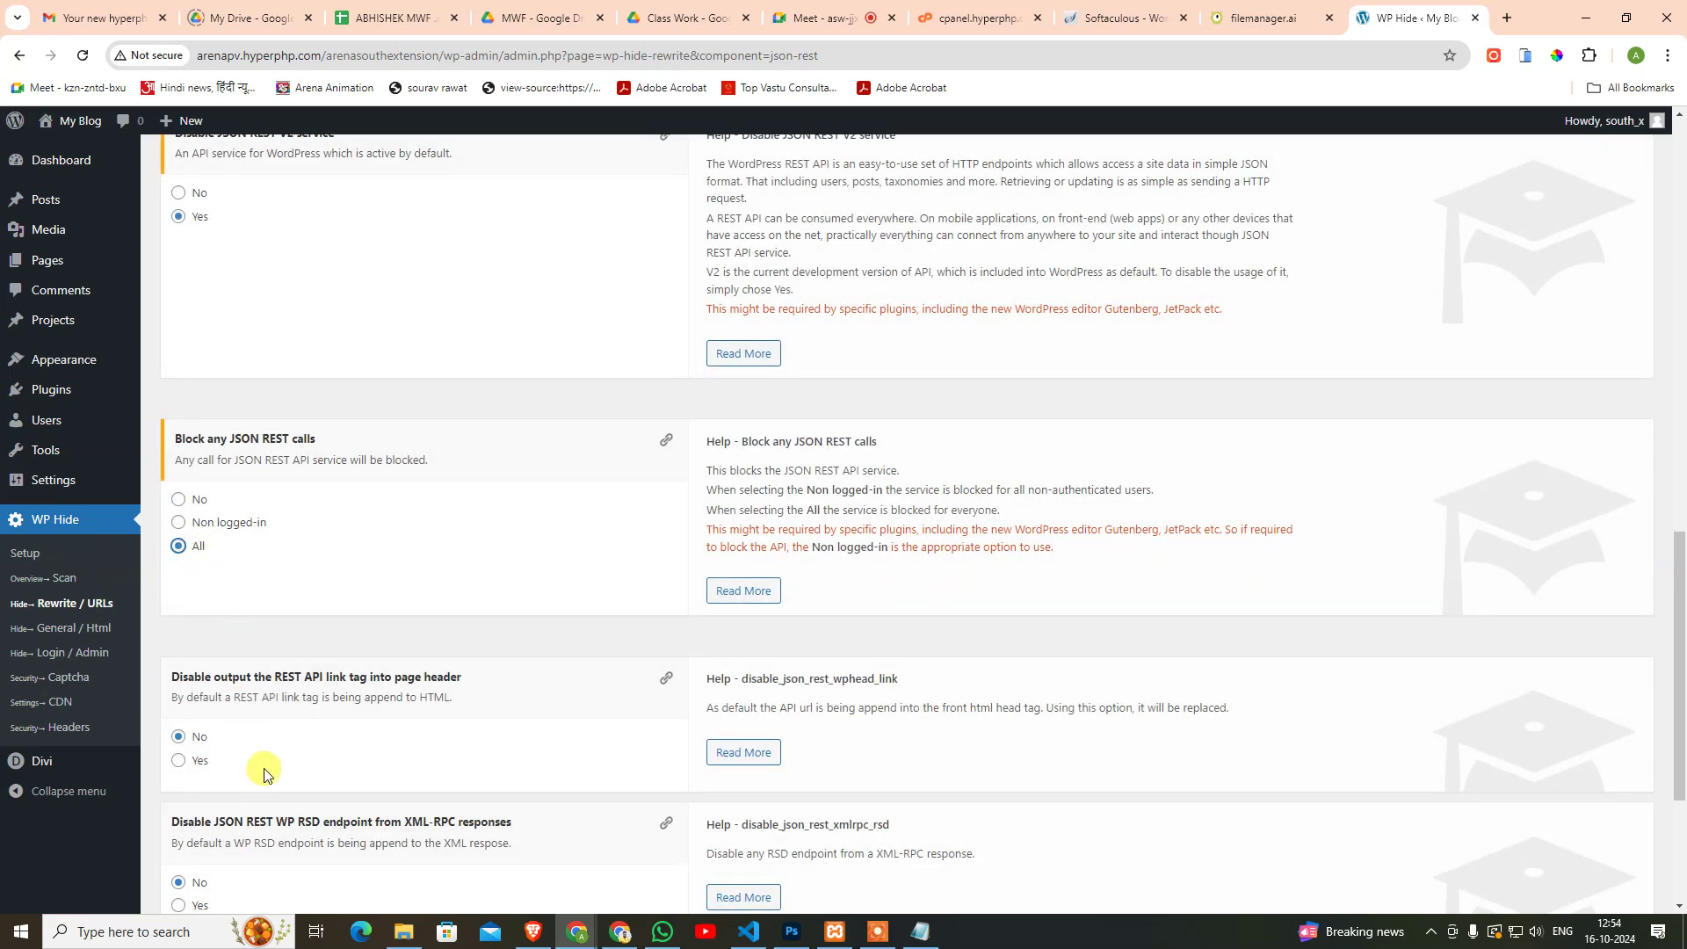
scroll(184, 615, down, 2)
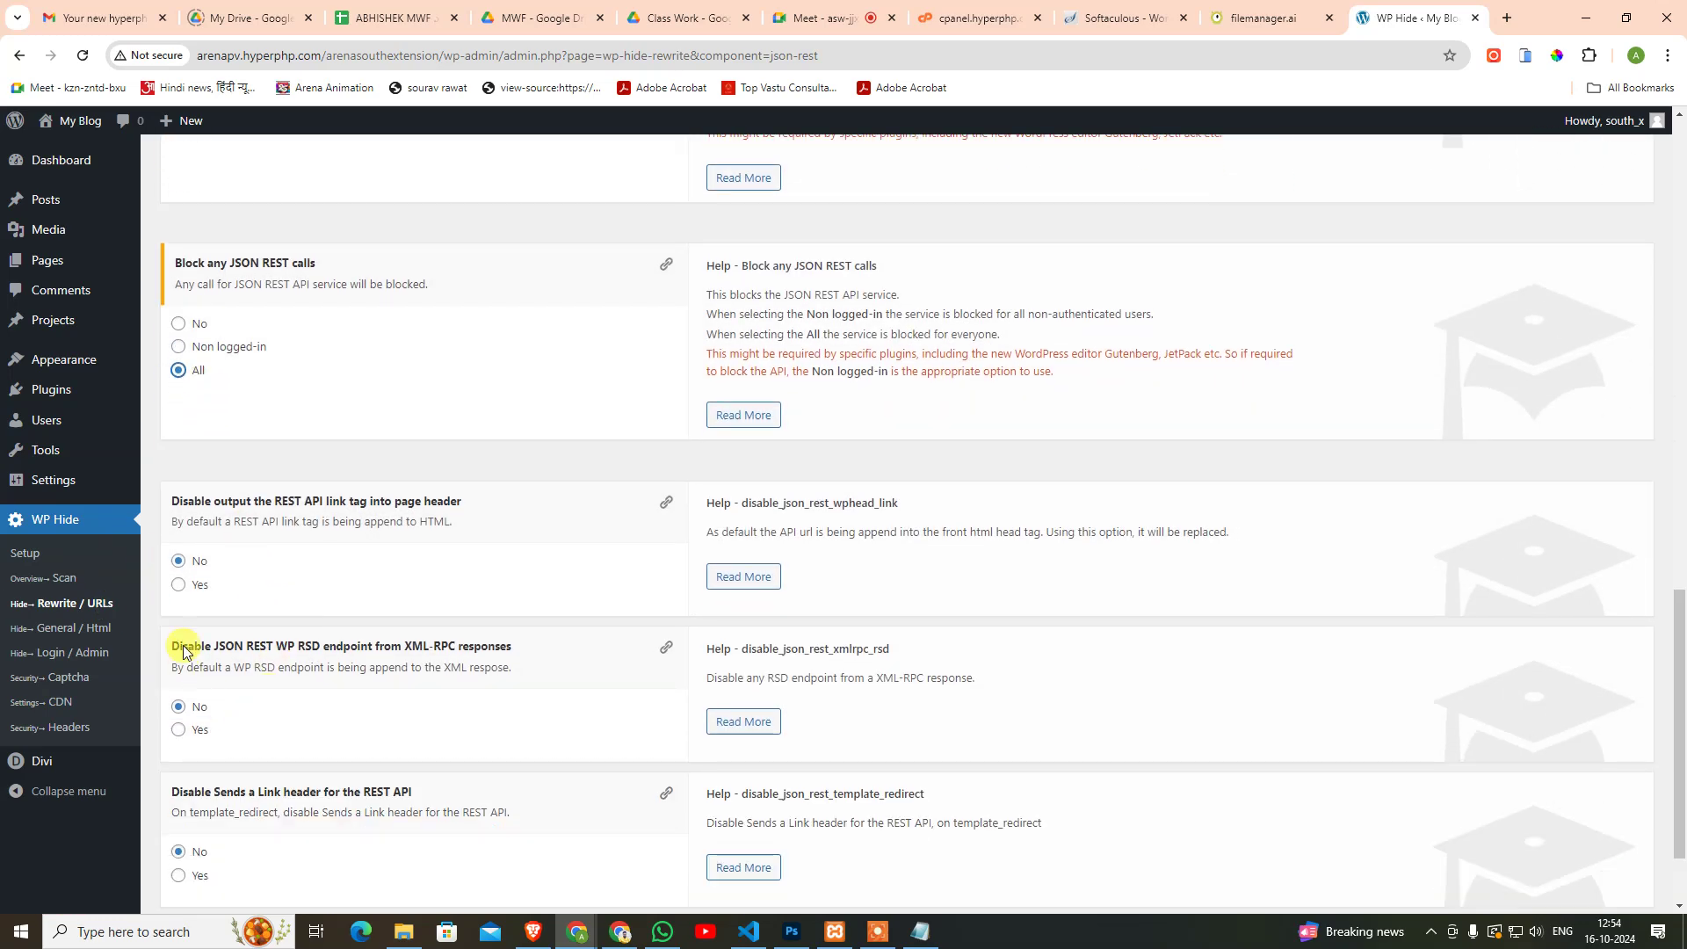
click(180, 585)
click(179, 730)
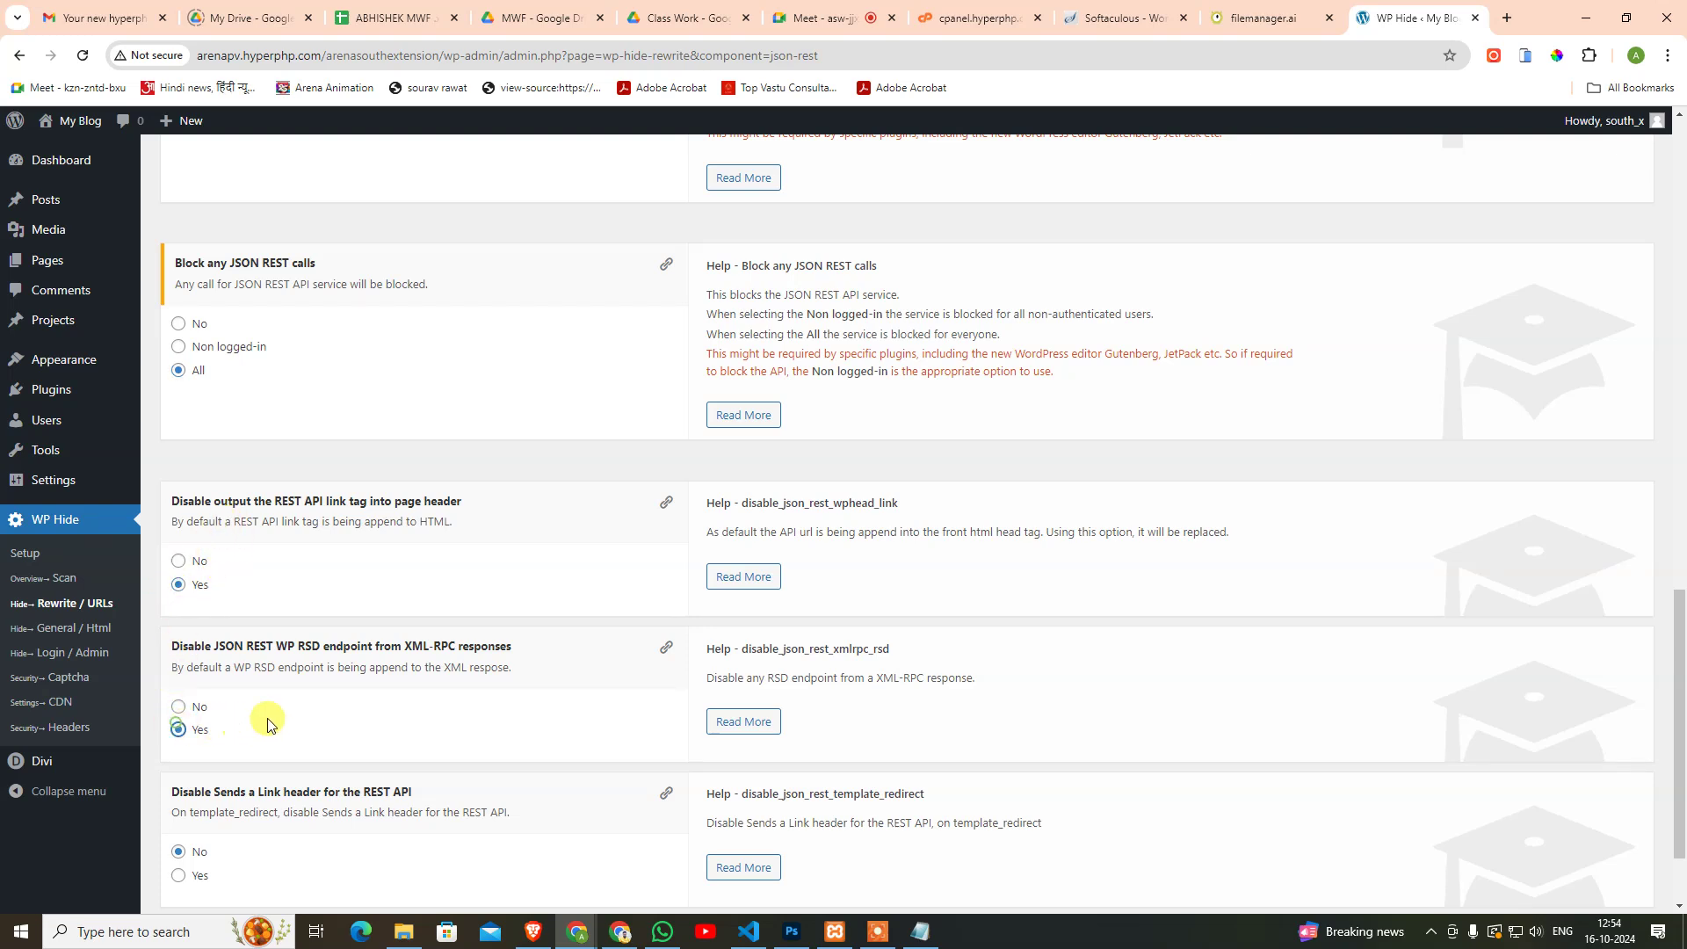
scroll(173, 696, down, 1)
click(178, 758)
click(1624, 819)
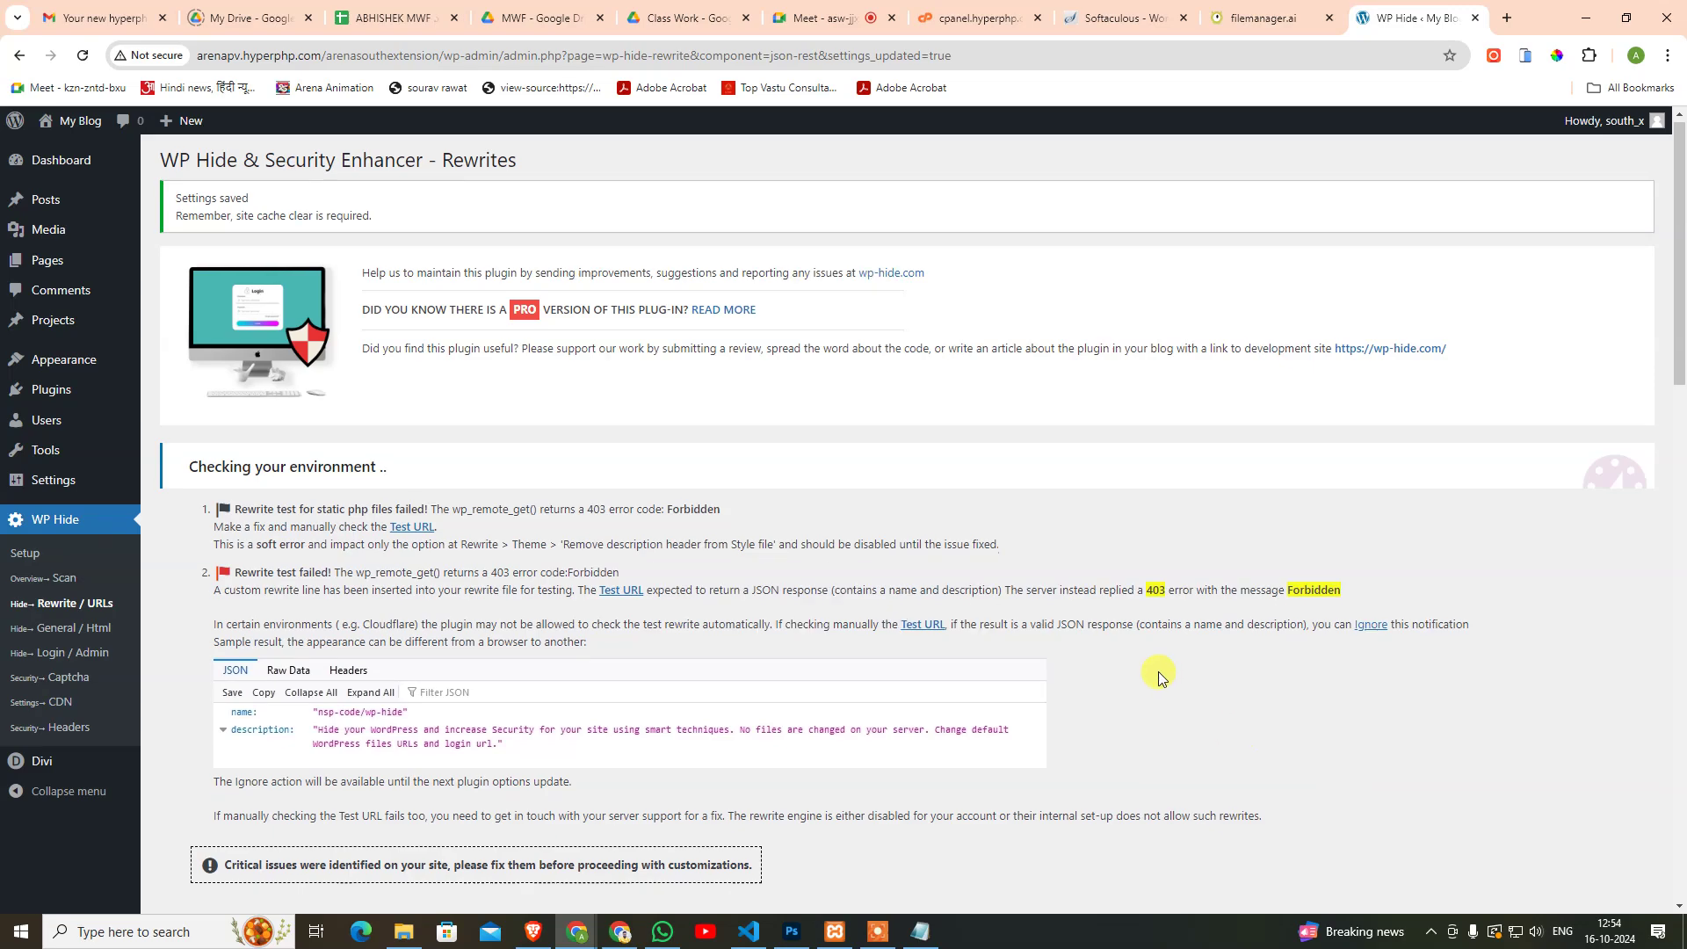
scroll(1158, 671, down, 4)
- In Root Files, block wp-cron.php, wp-signup.php, wp-register.php, other wp-*.php files and the rest, then save
click(853, 586)
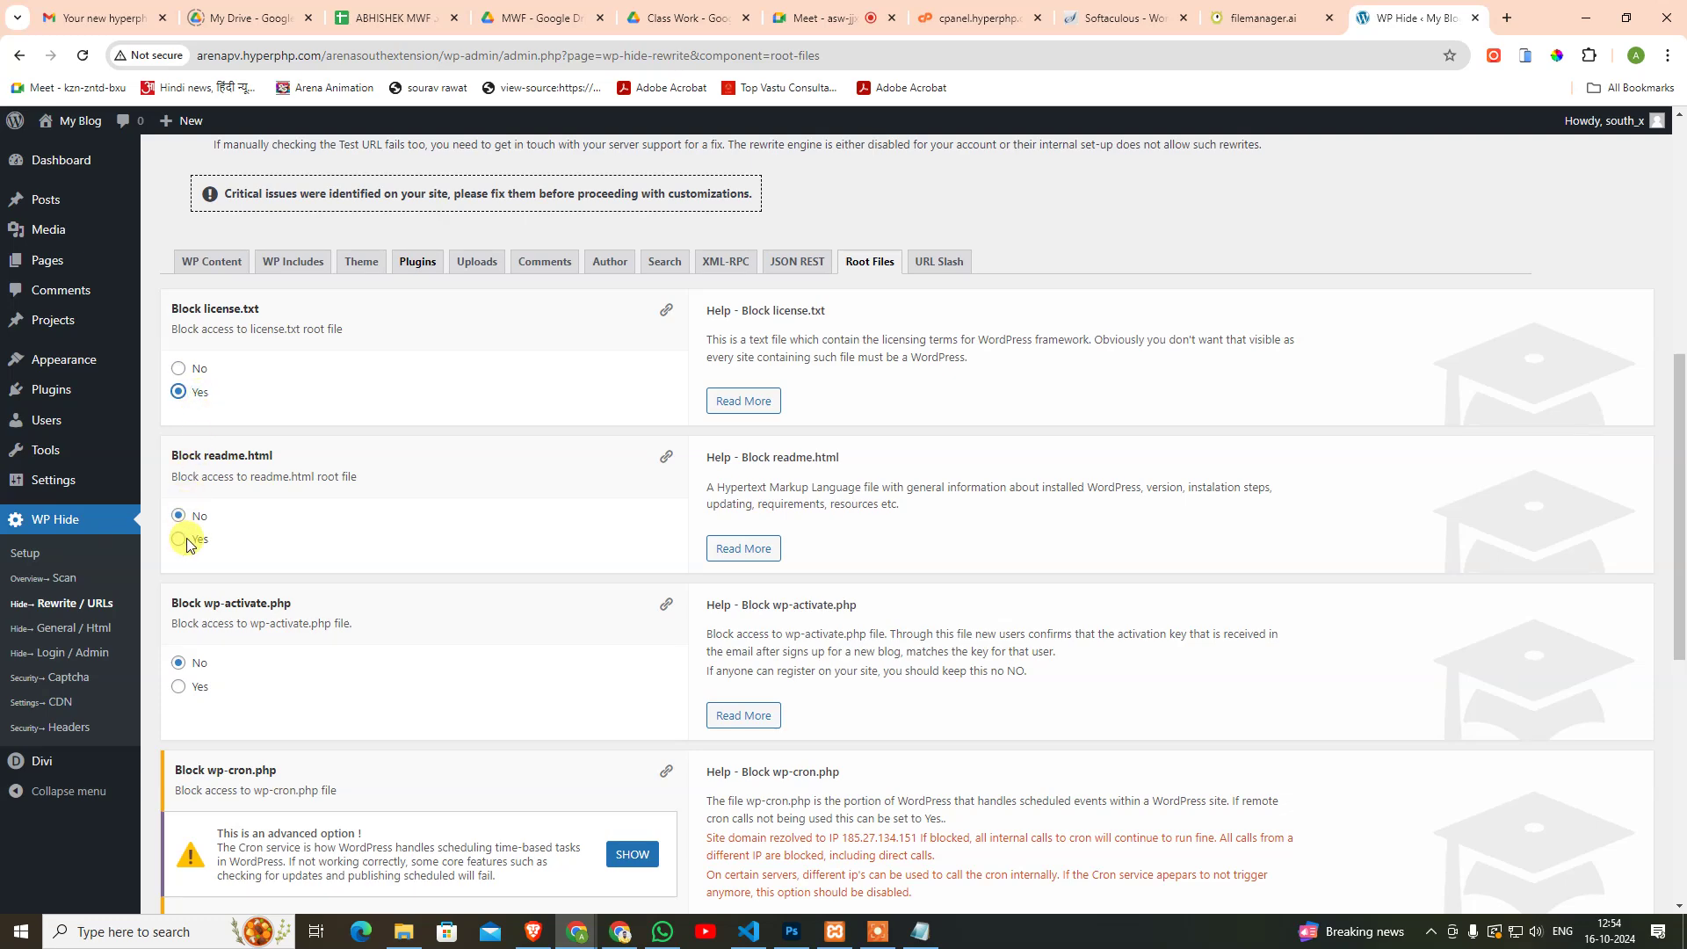
scroll(348, 689, down, 4)
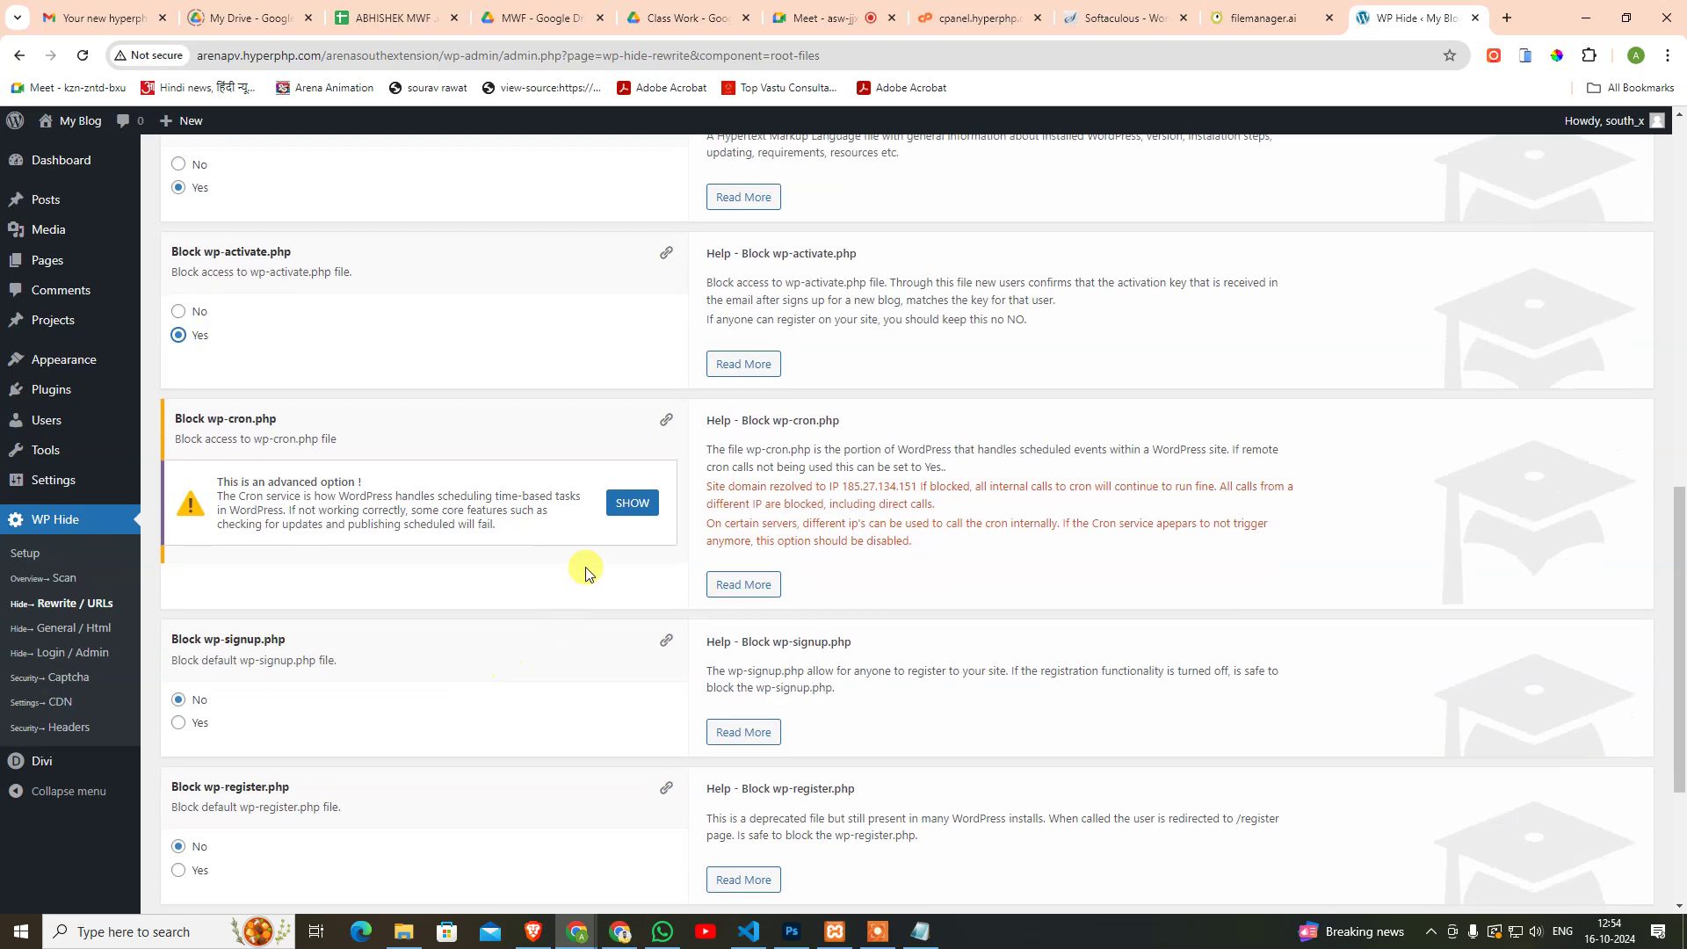
click(629, 503)
click(183, 483)
click(181, 500)
click(181, 723)
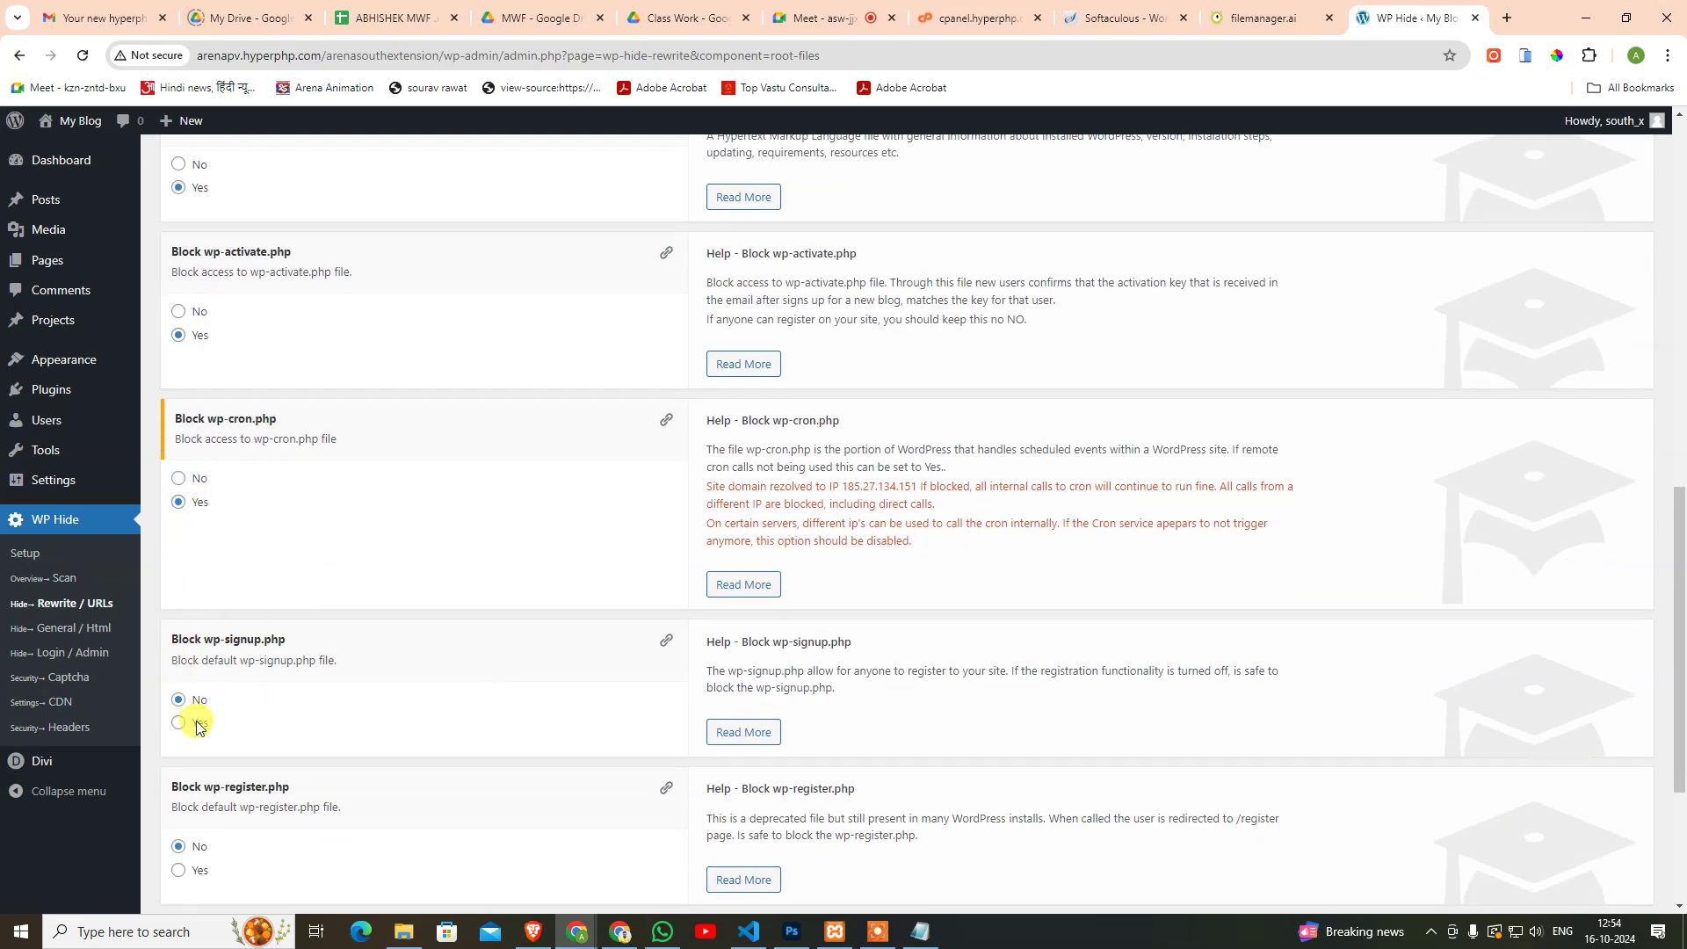
scroll(325, 661, down, 3)
click(176, 606)
click(178, 754)
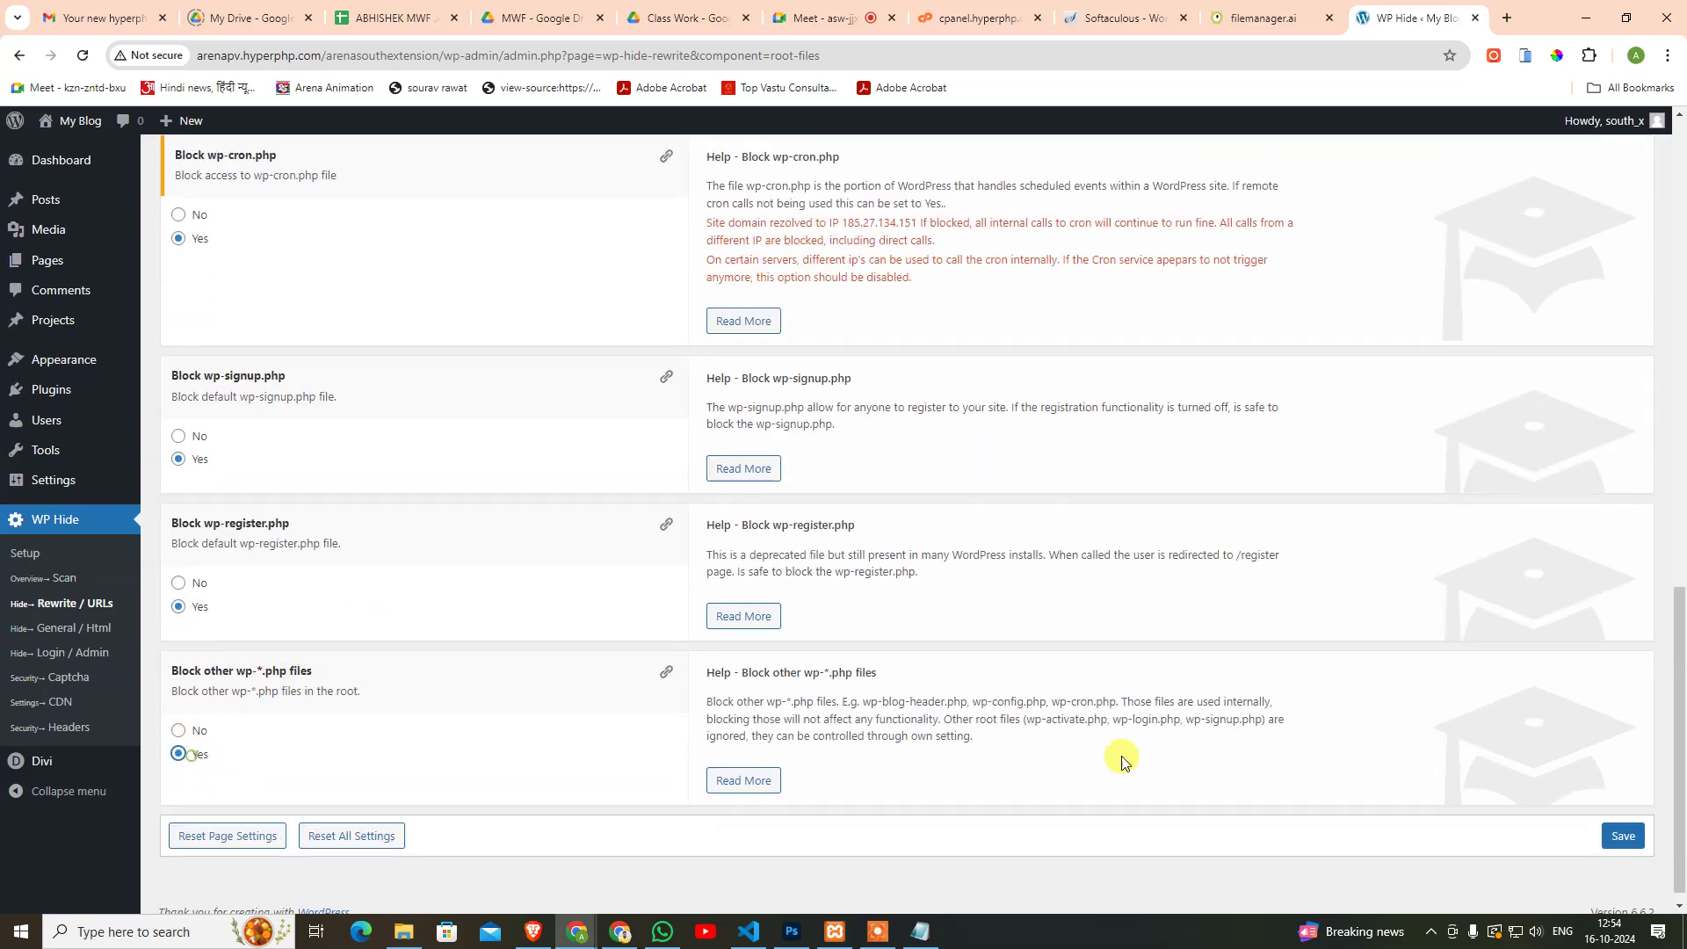
click(1624, 839)
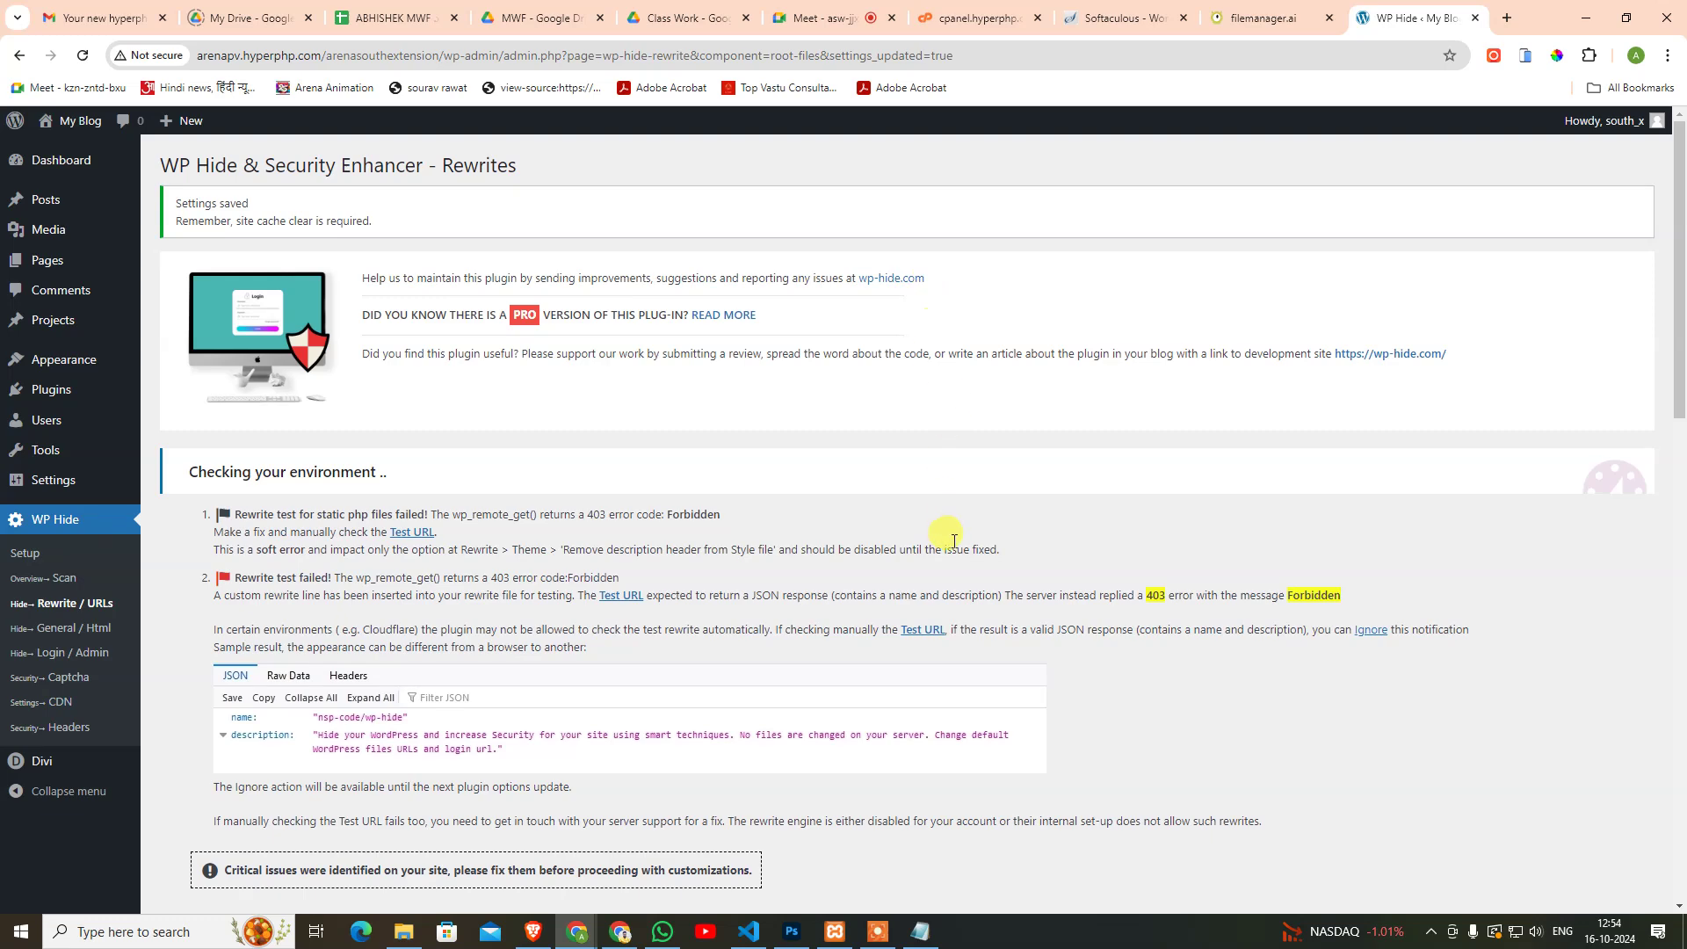
scroll(954, 538, down, 4)
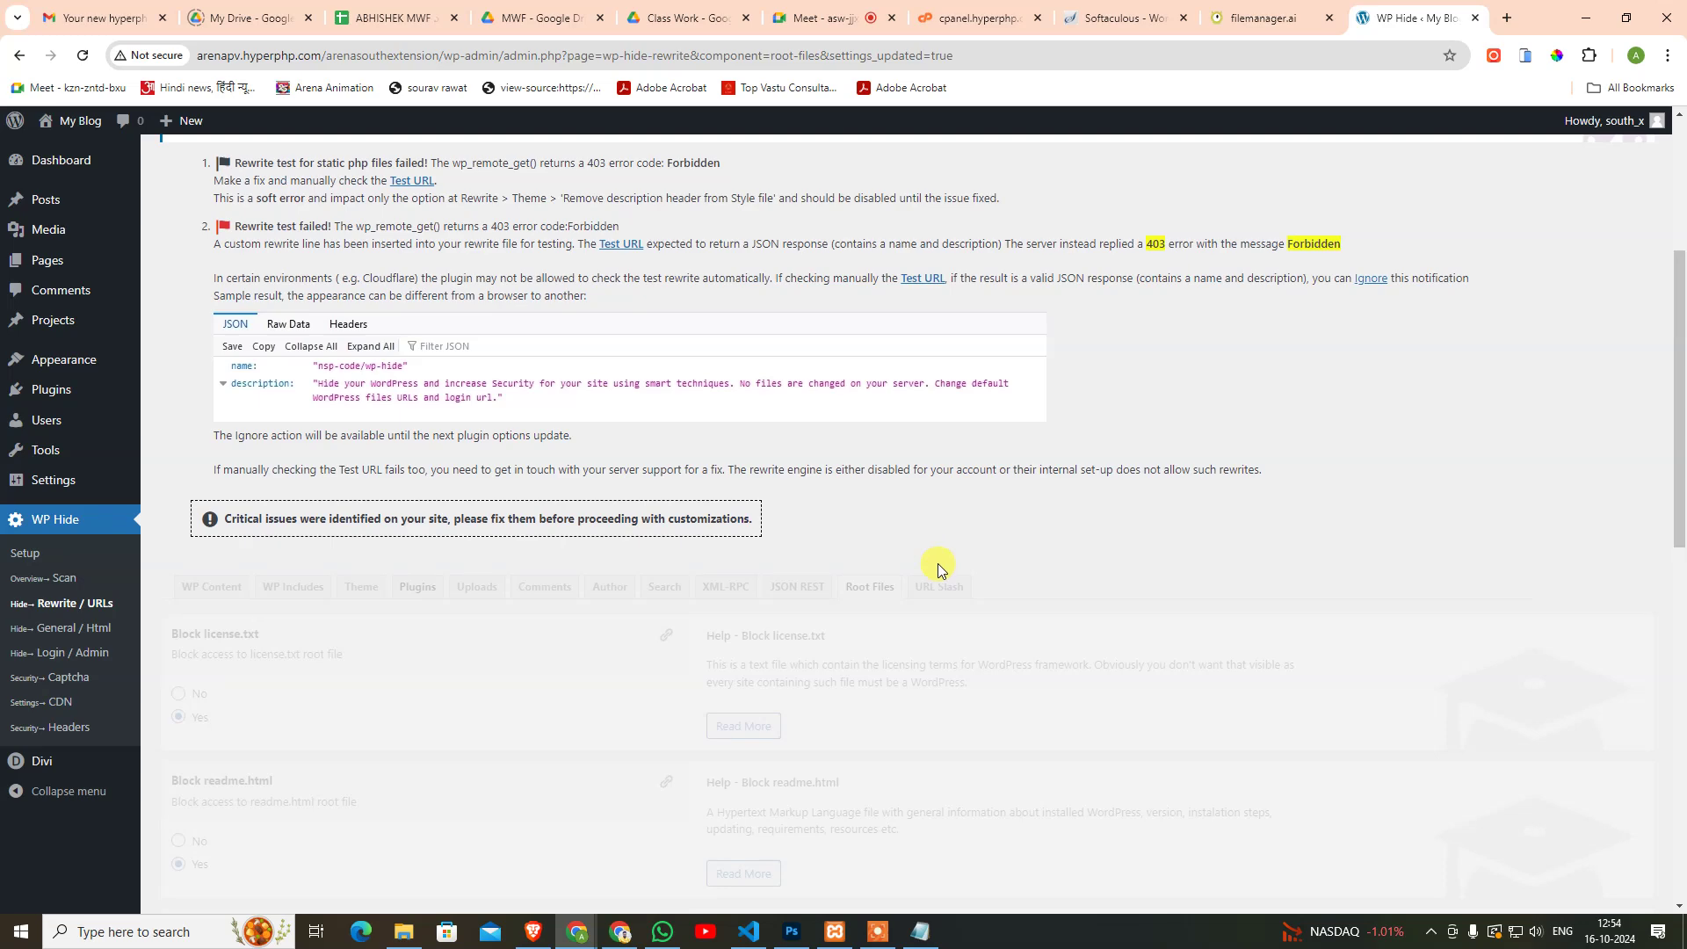
- In URL Slash settings, set URL's add Slash to Yes
scroll(936, 563, down, 10)
scroll(1011, 519, up, 8)
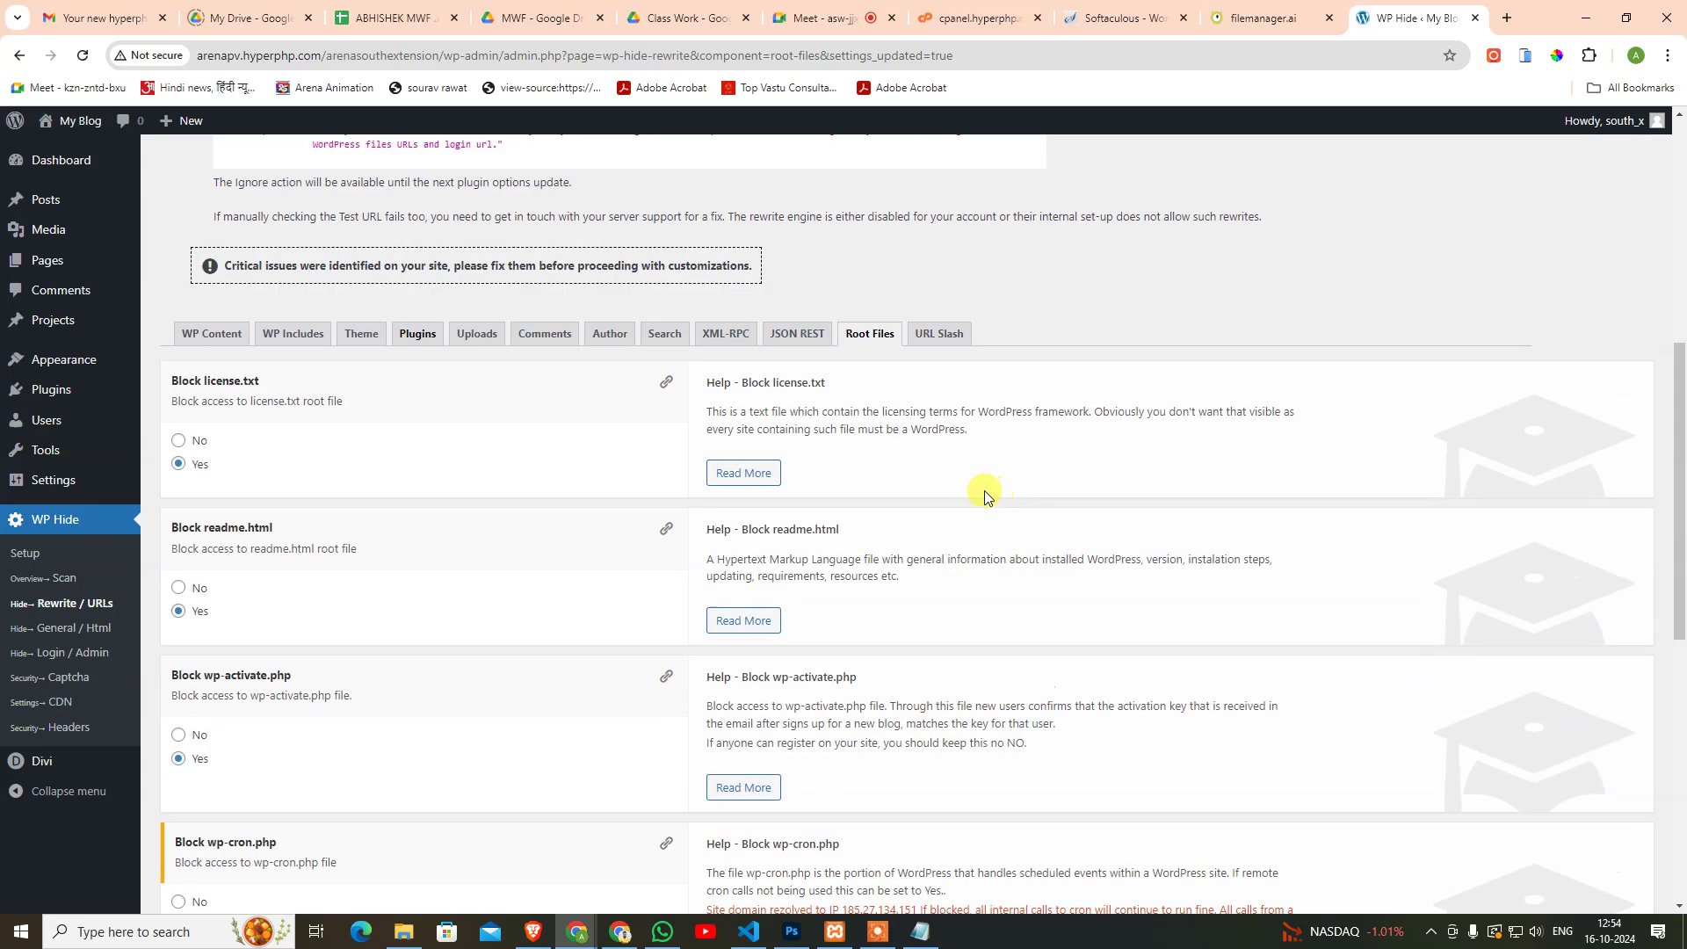
scroll(976, 475, down, 2)
scroll(949, 413, up, 2)
scroll(940, 391, up, 5)
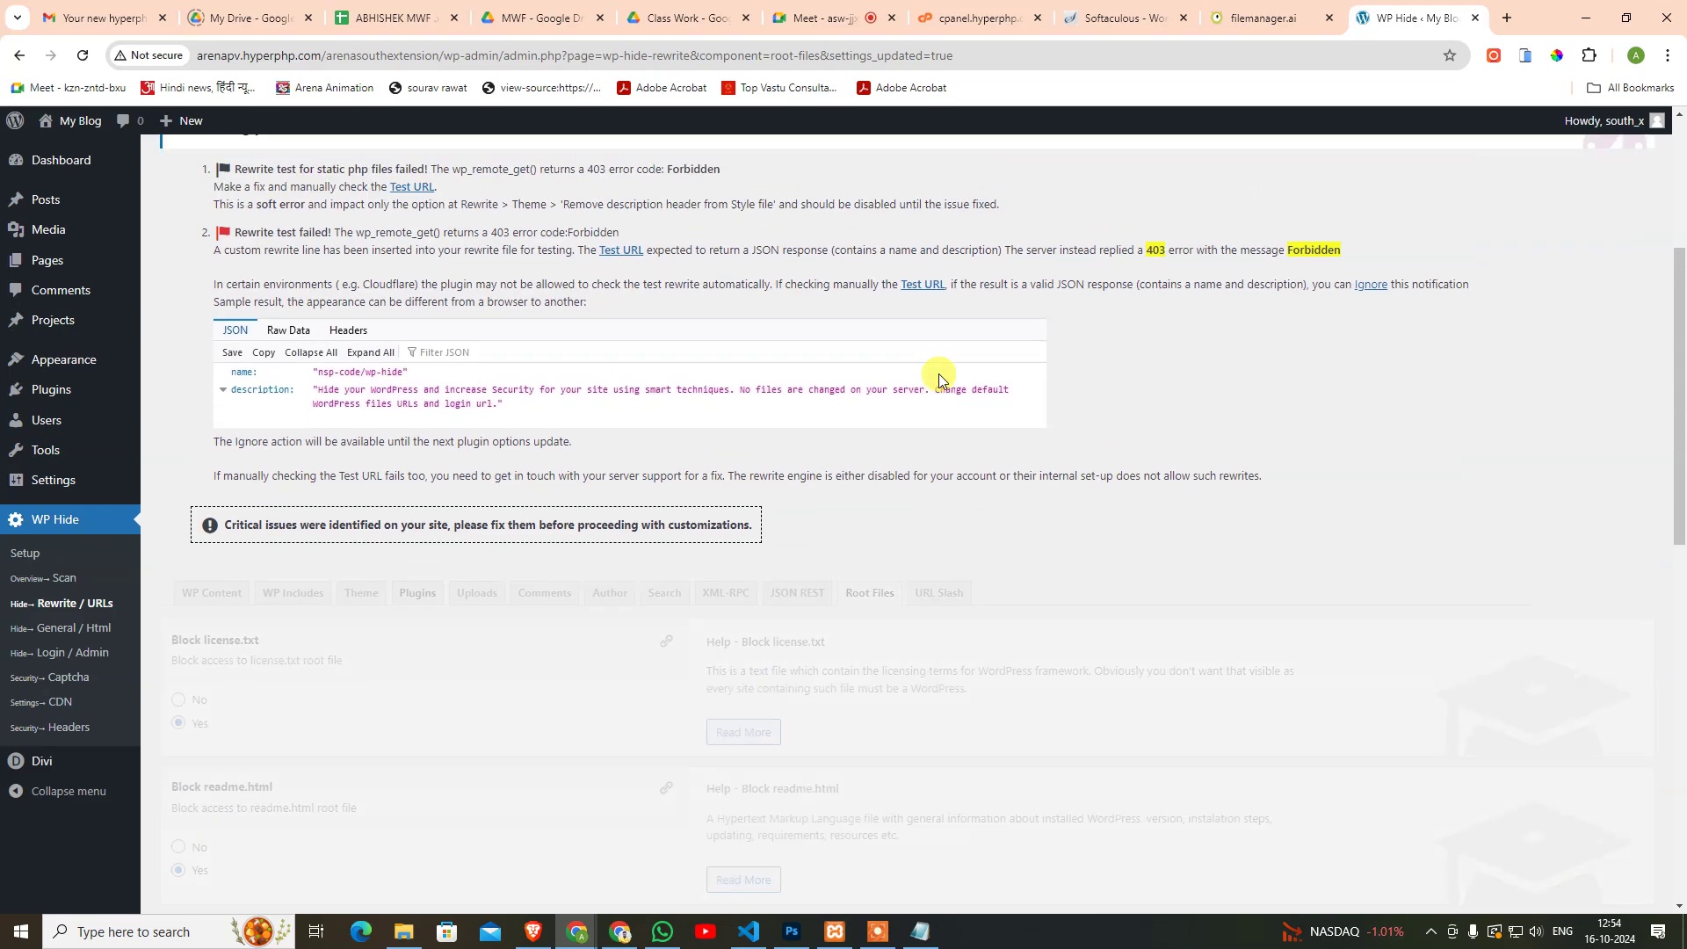
click(938, 597)
scroll(1230, 568, down, 5)
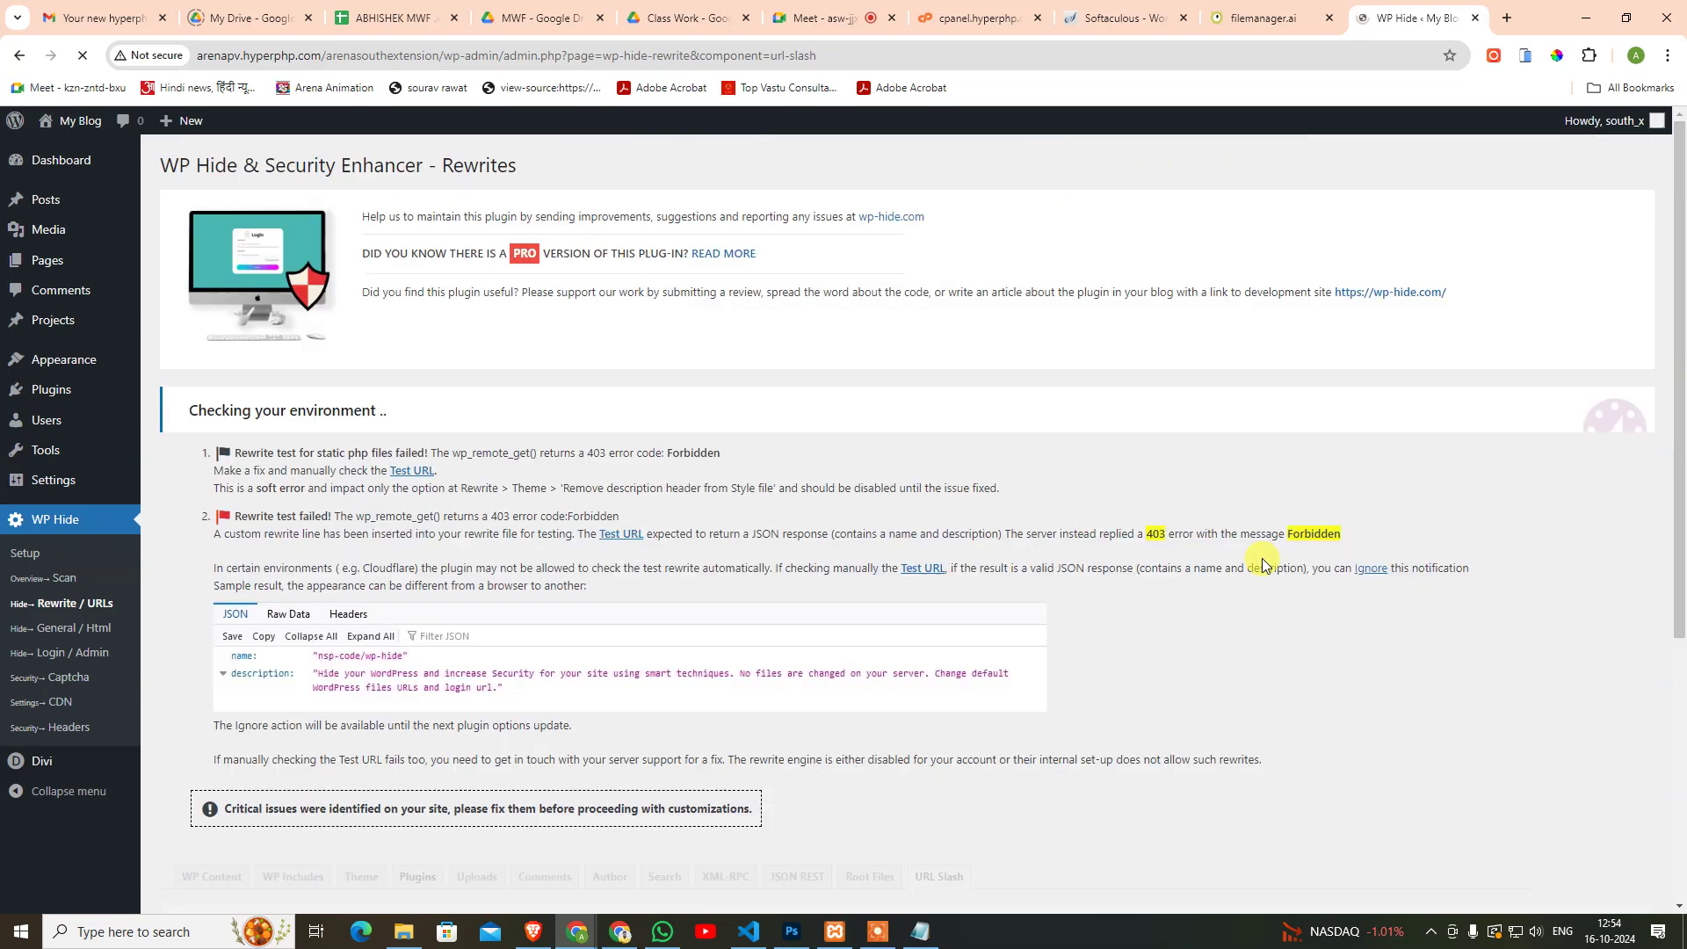
scroll(945, 488, down, 6)
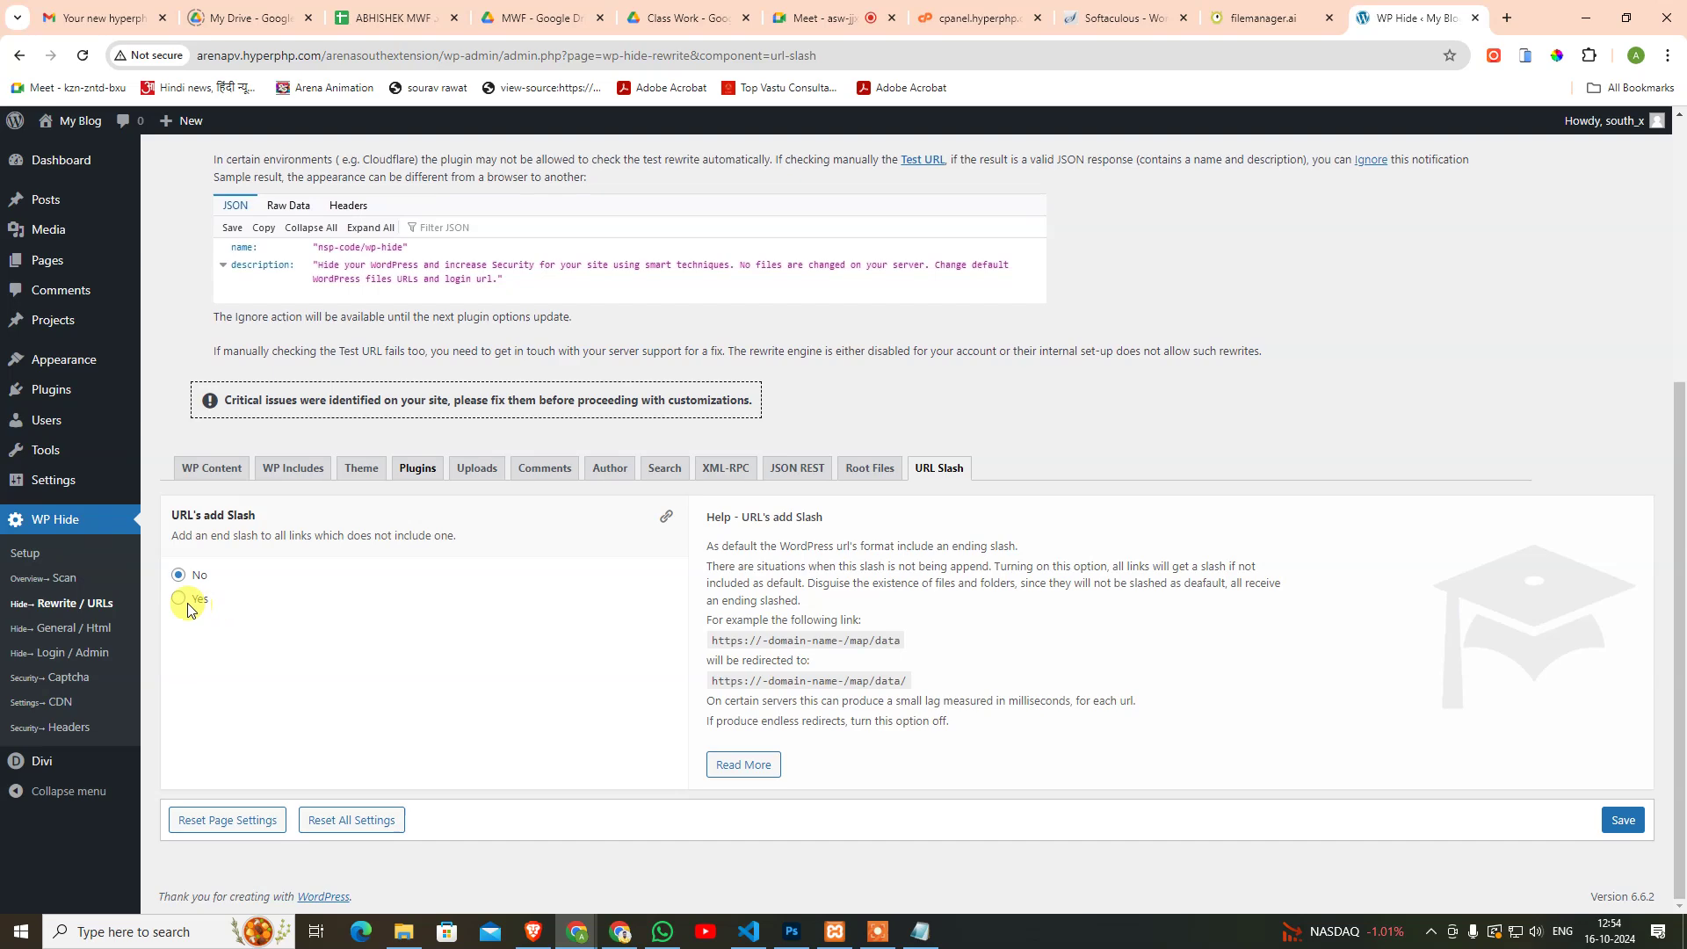
click(180, 600)
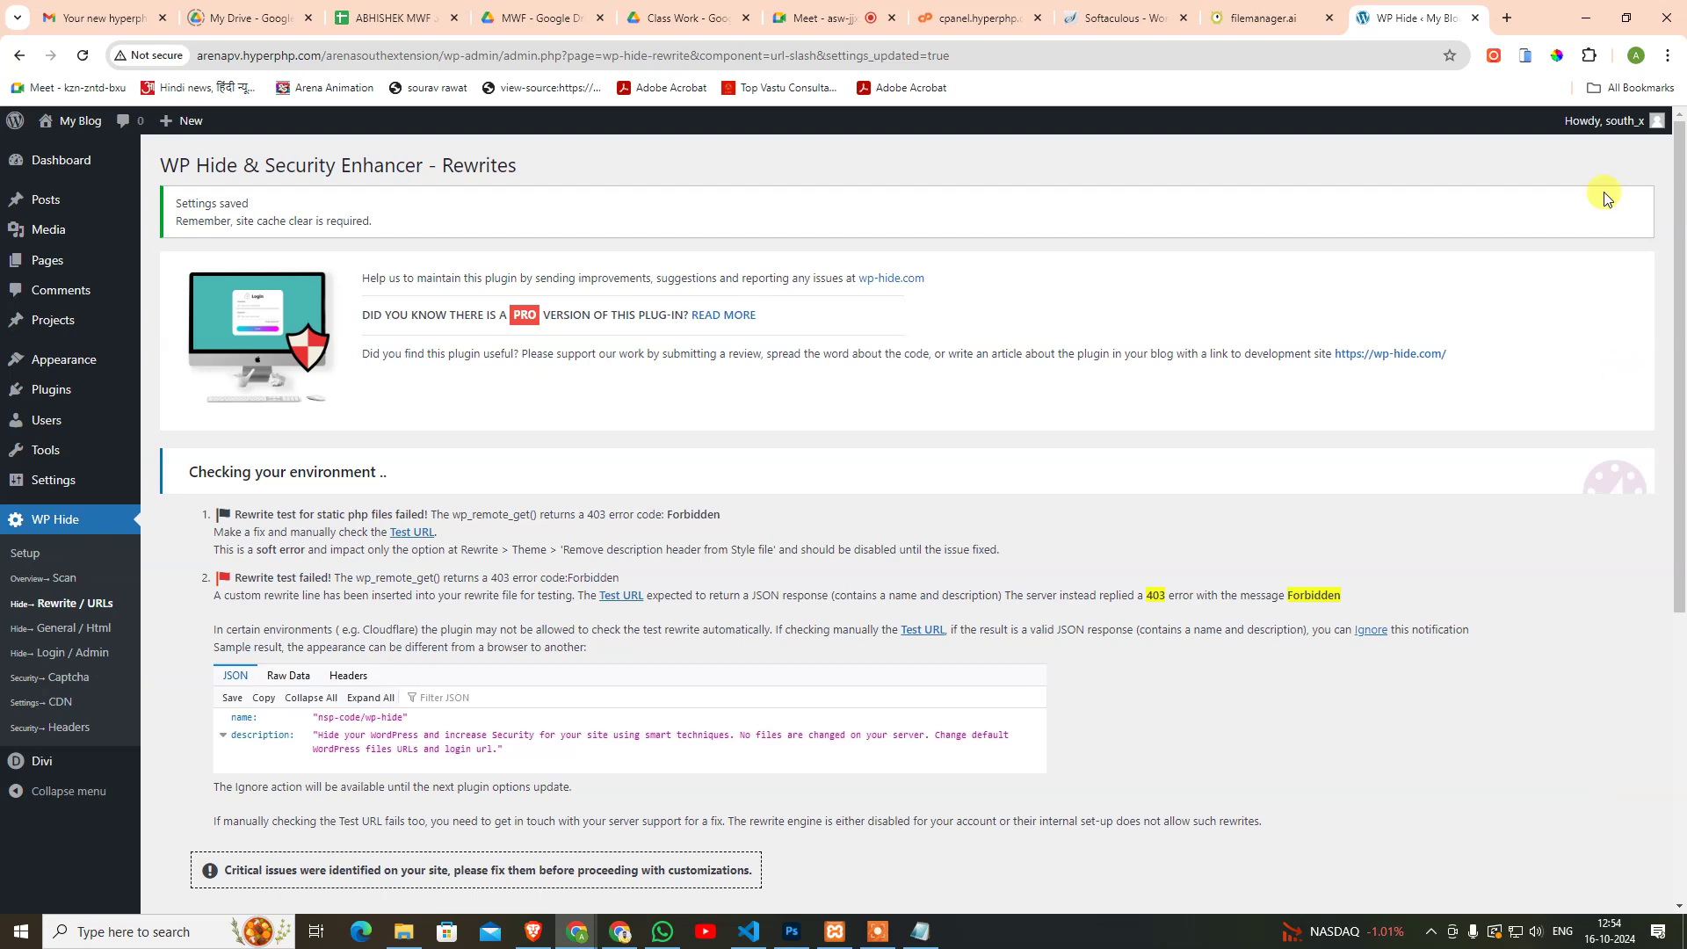
scroll(855, 539, down, 5)
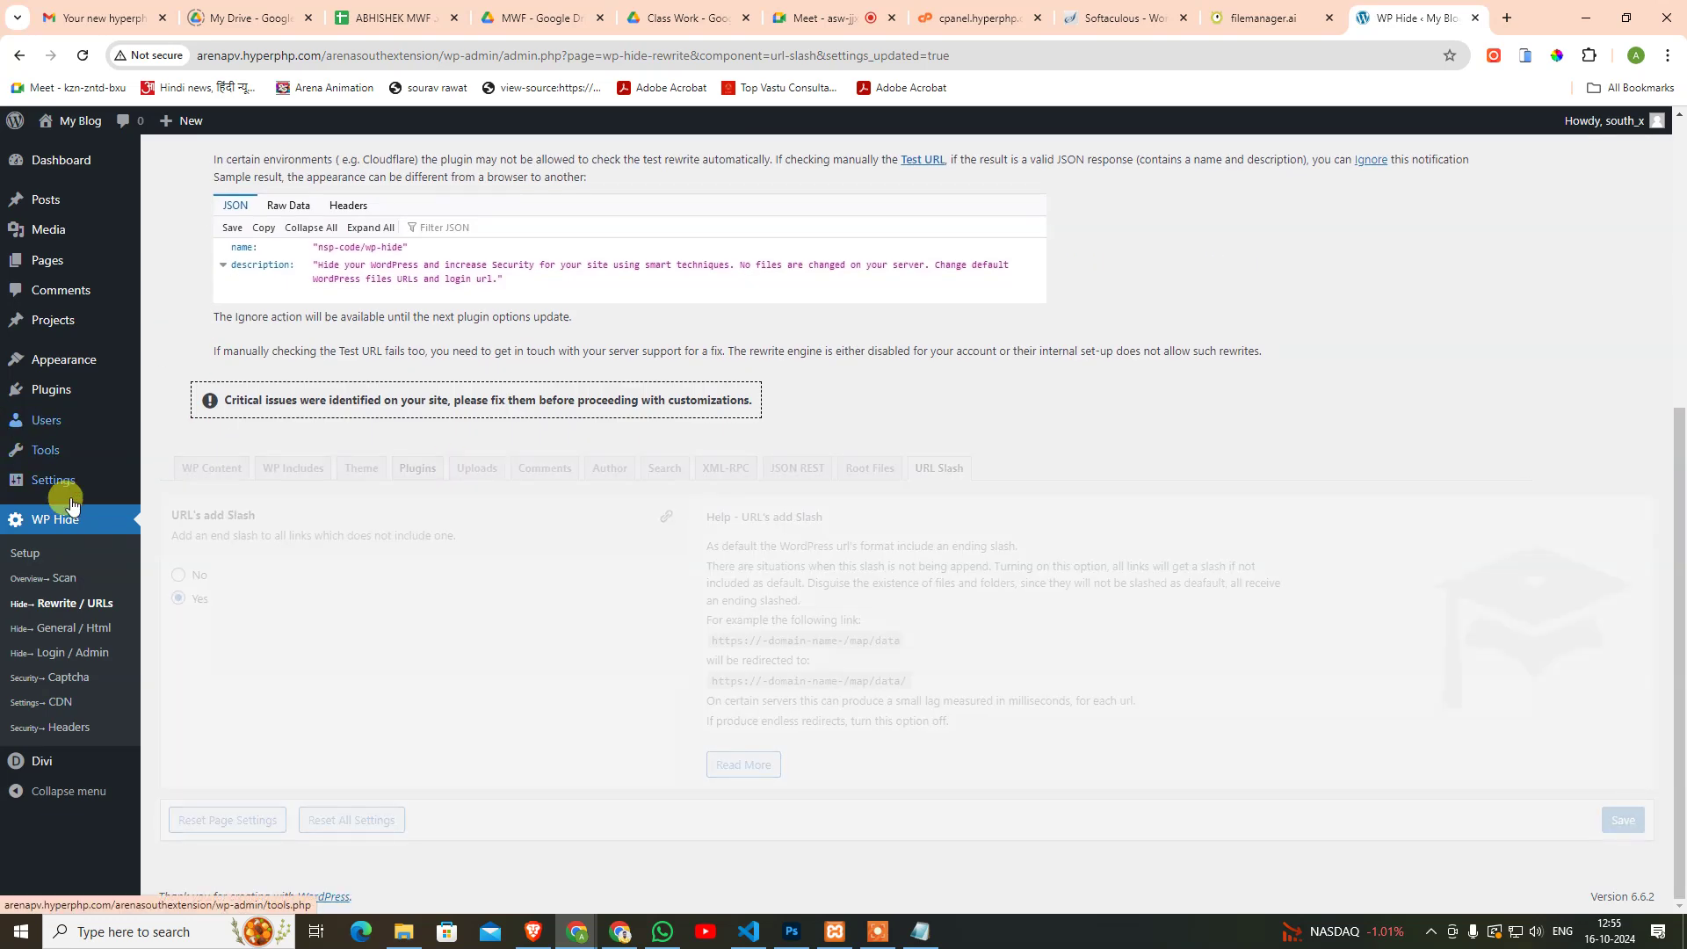
- Start a new scan from Overview and review the 54% Fair result: 34 passed, 15 failed
click(64, 578)
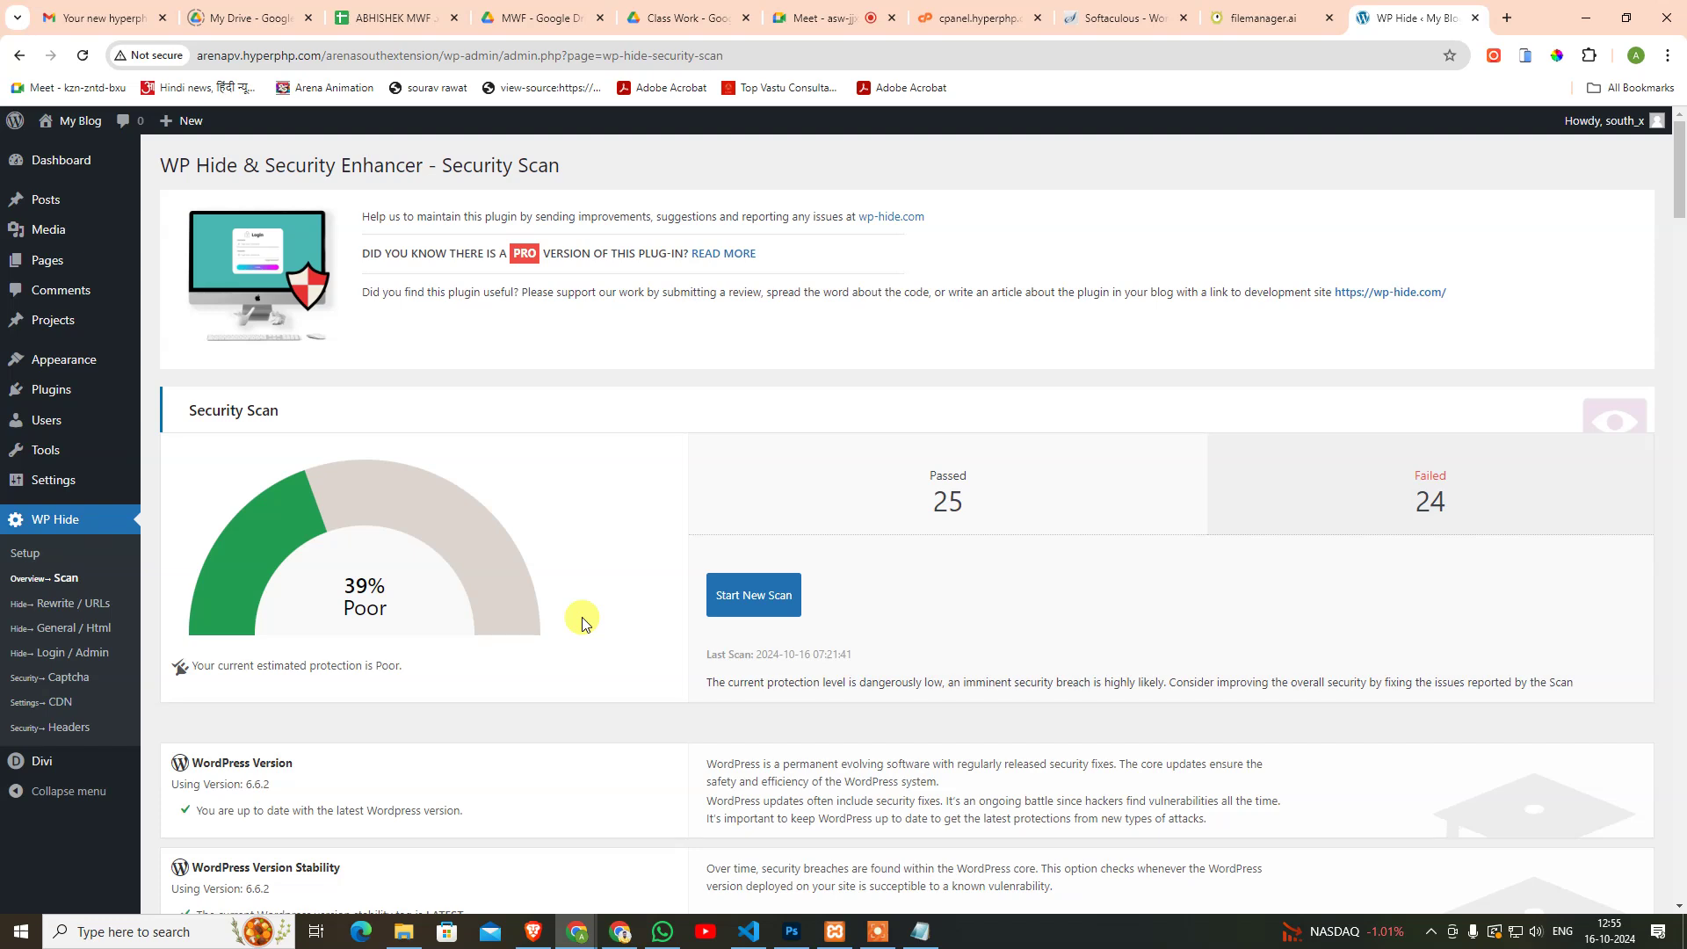
click(763, 595)
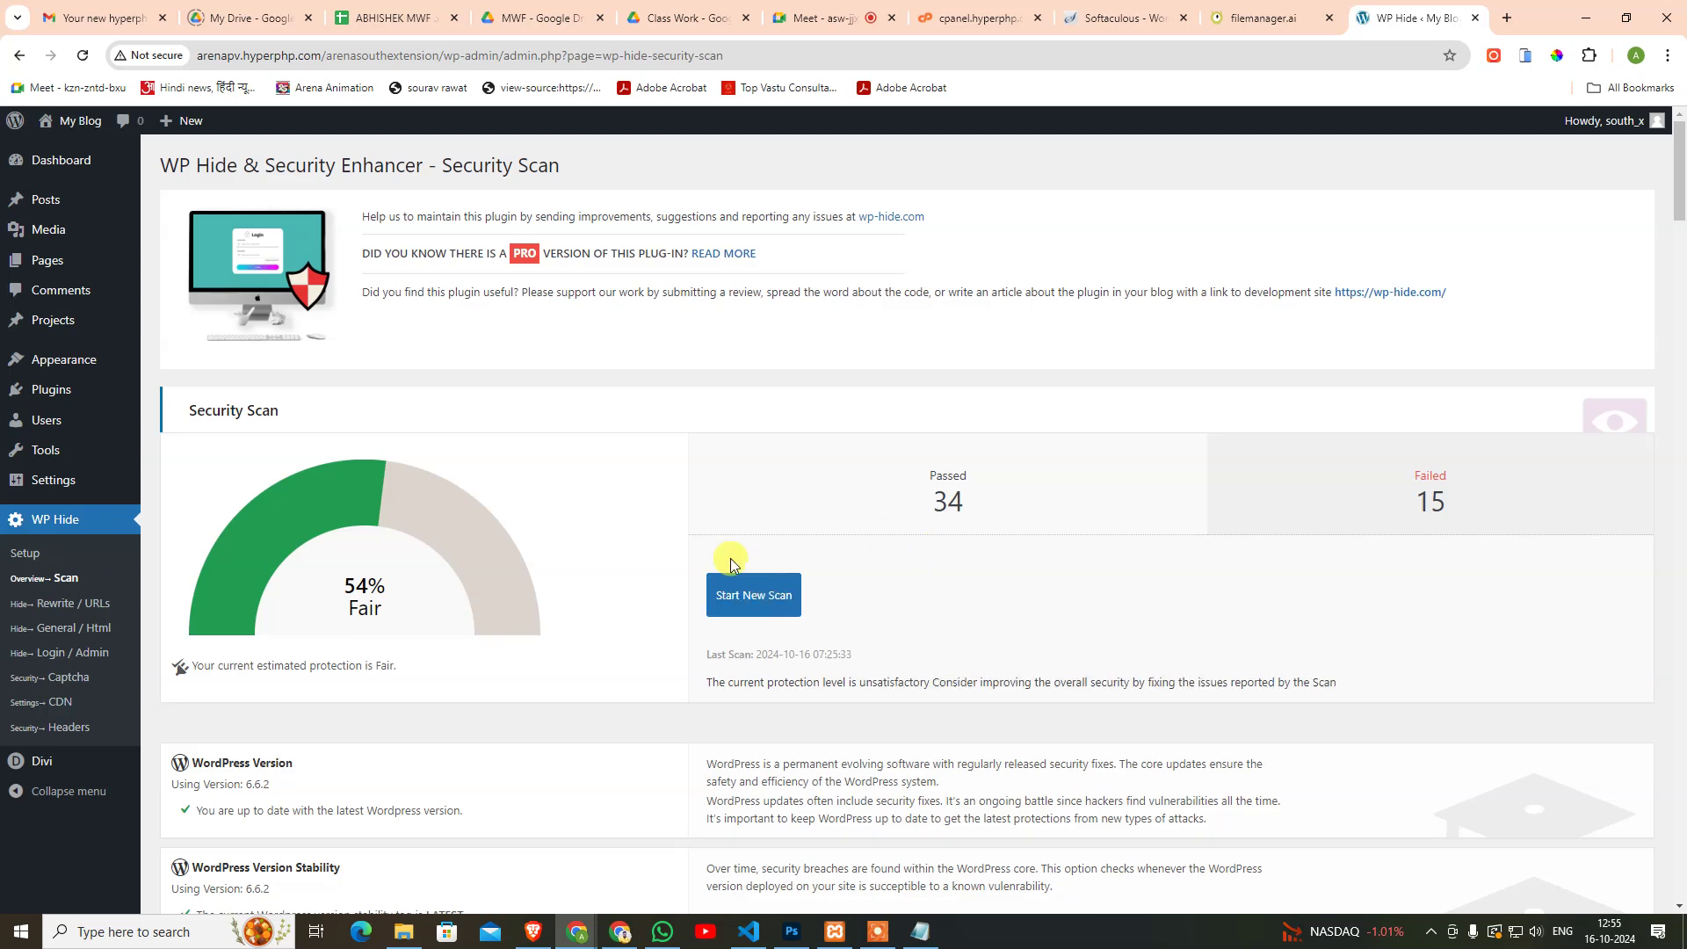
scroll(404, 498, down, 20)
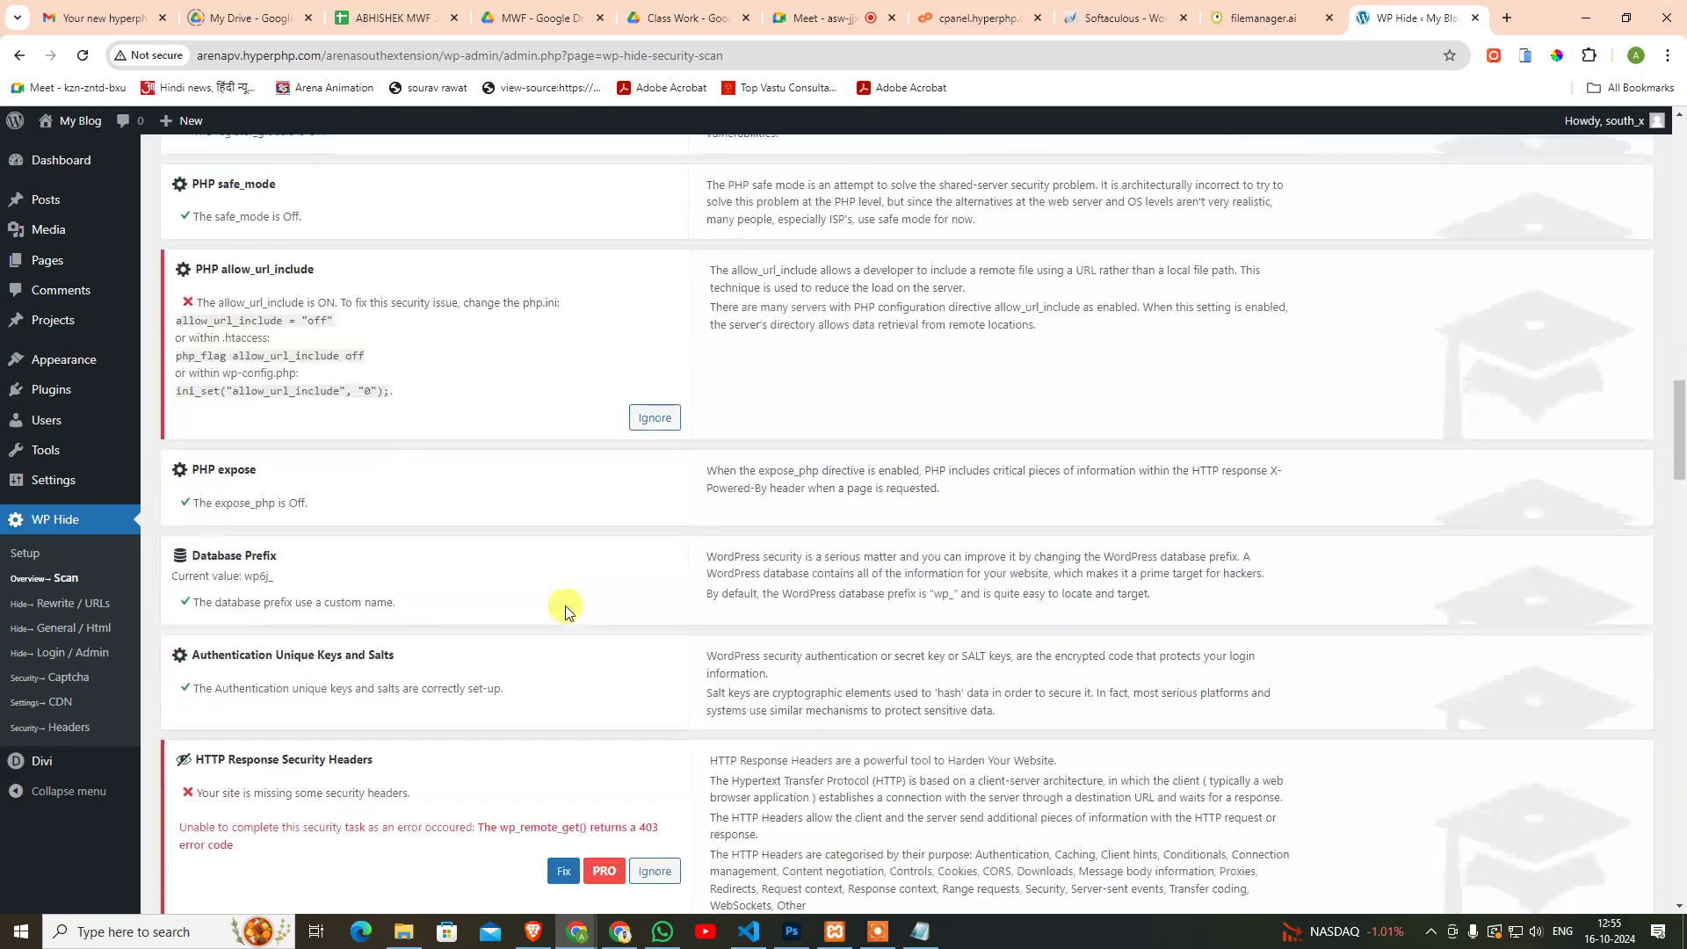
scroll(559, 670, down, 15)
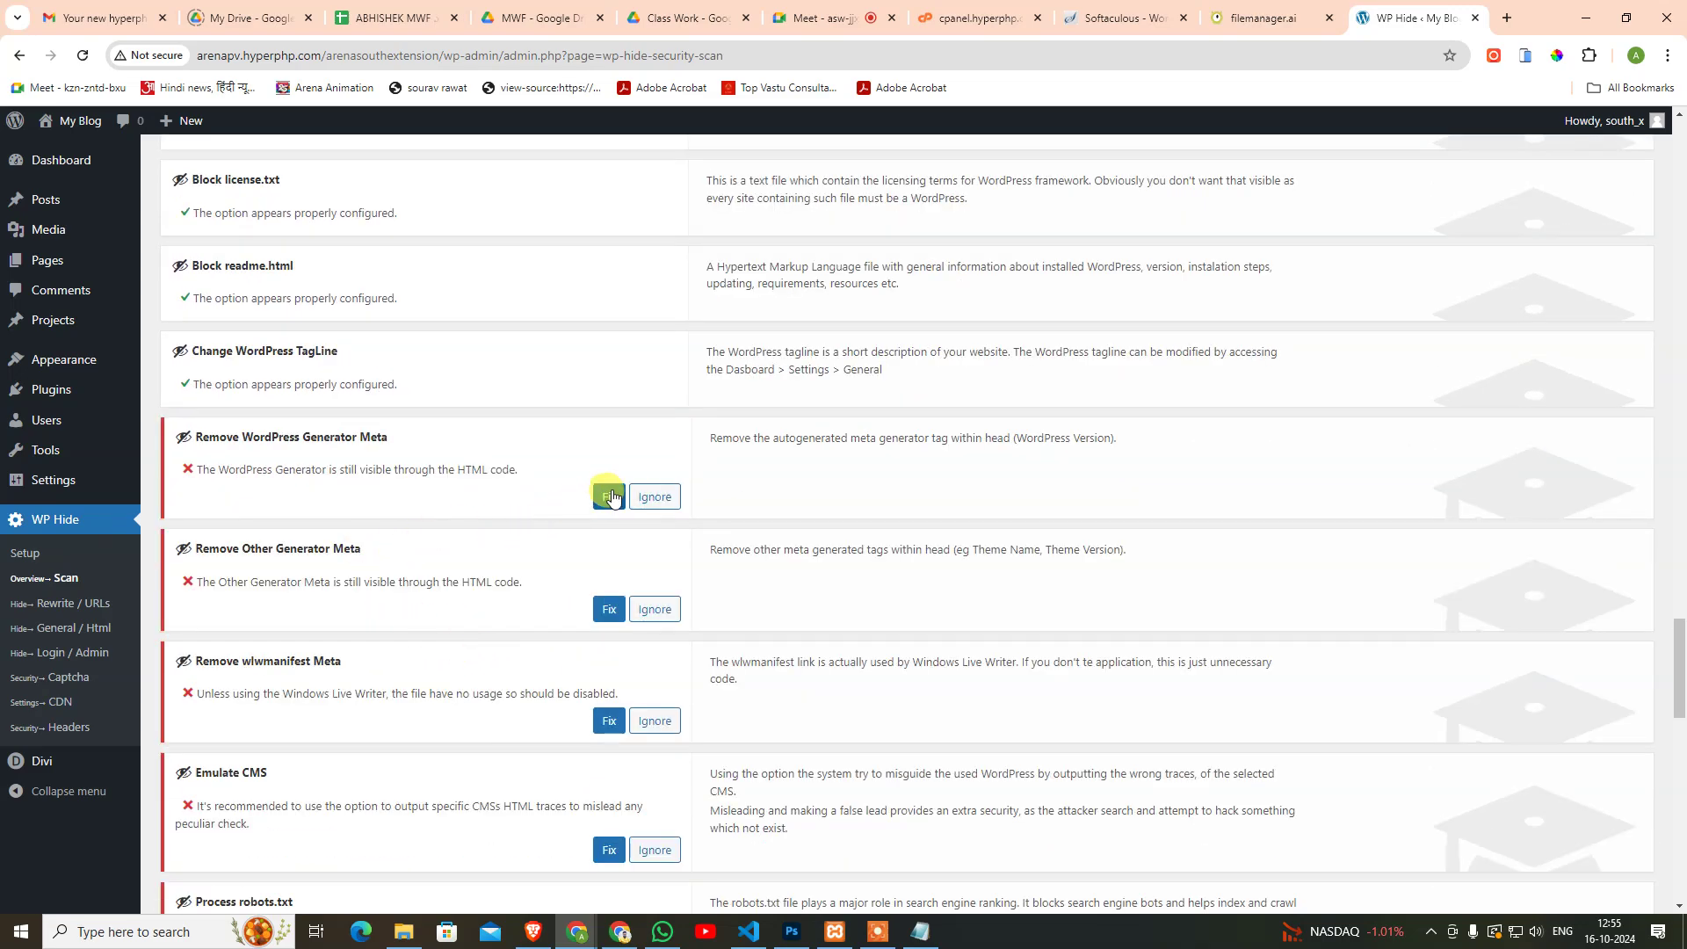
- From the generator meta Fix, enable removing WordPress and other generator meta, shortlink and DNS prefetch tags
click(610, 498)
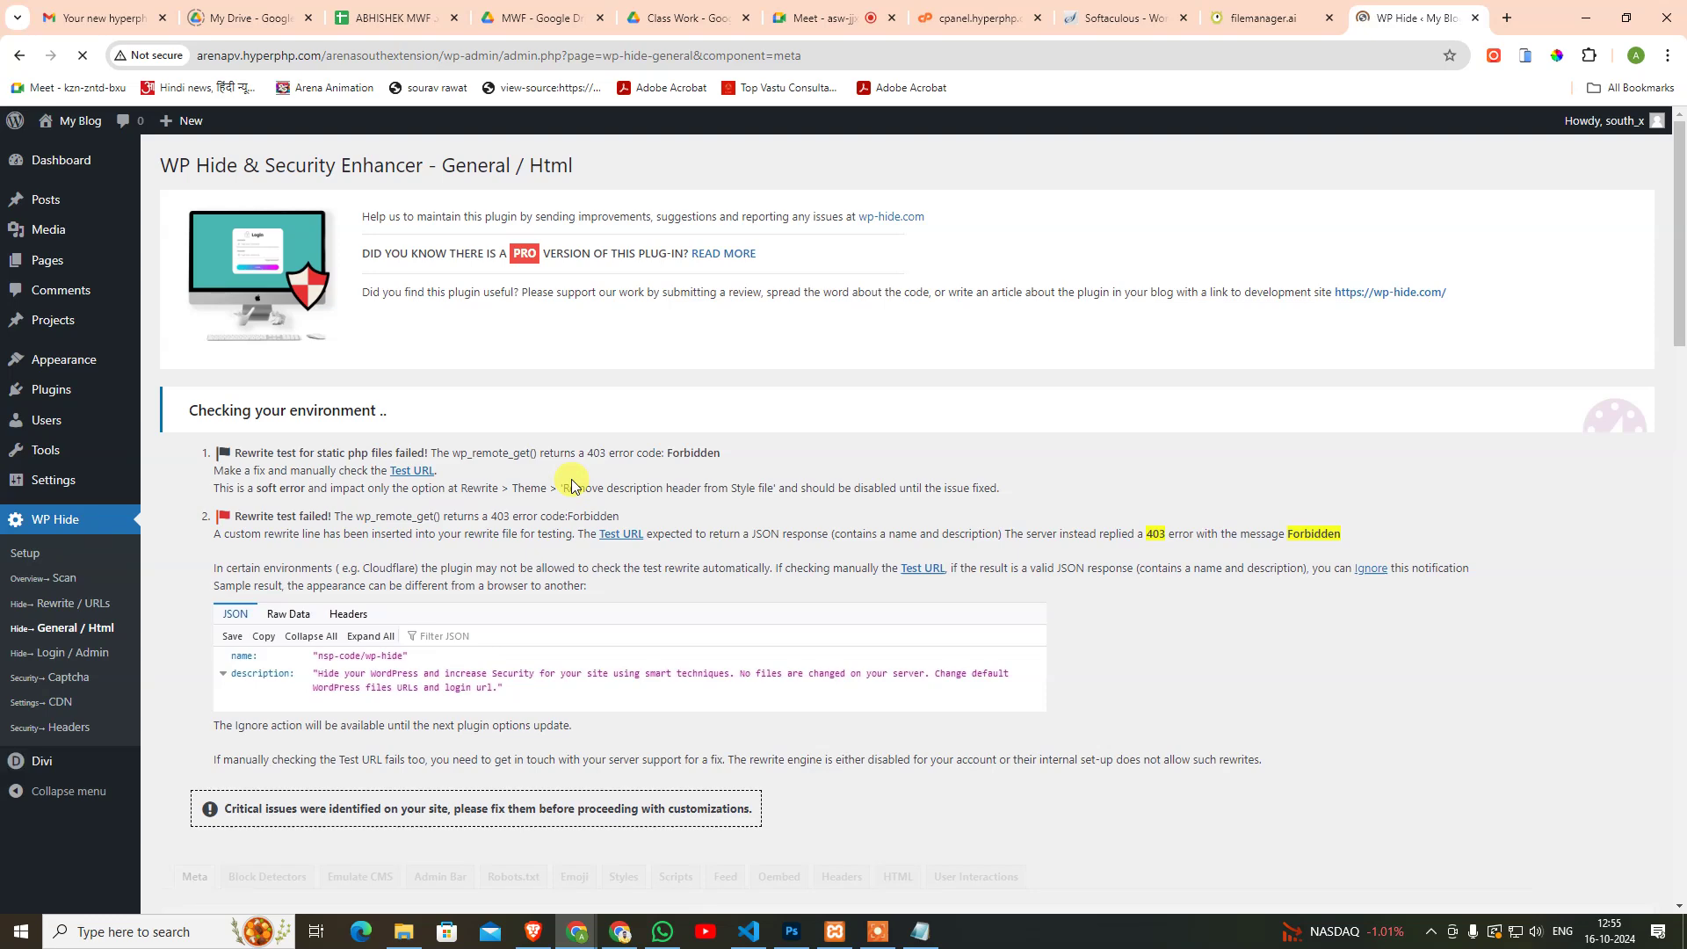
scroll(563, 501, down, 6)
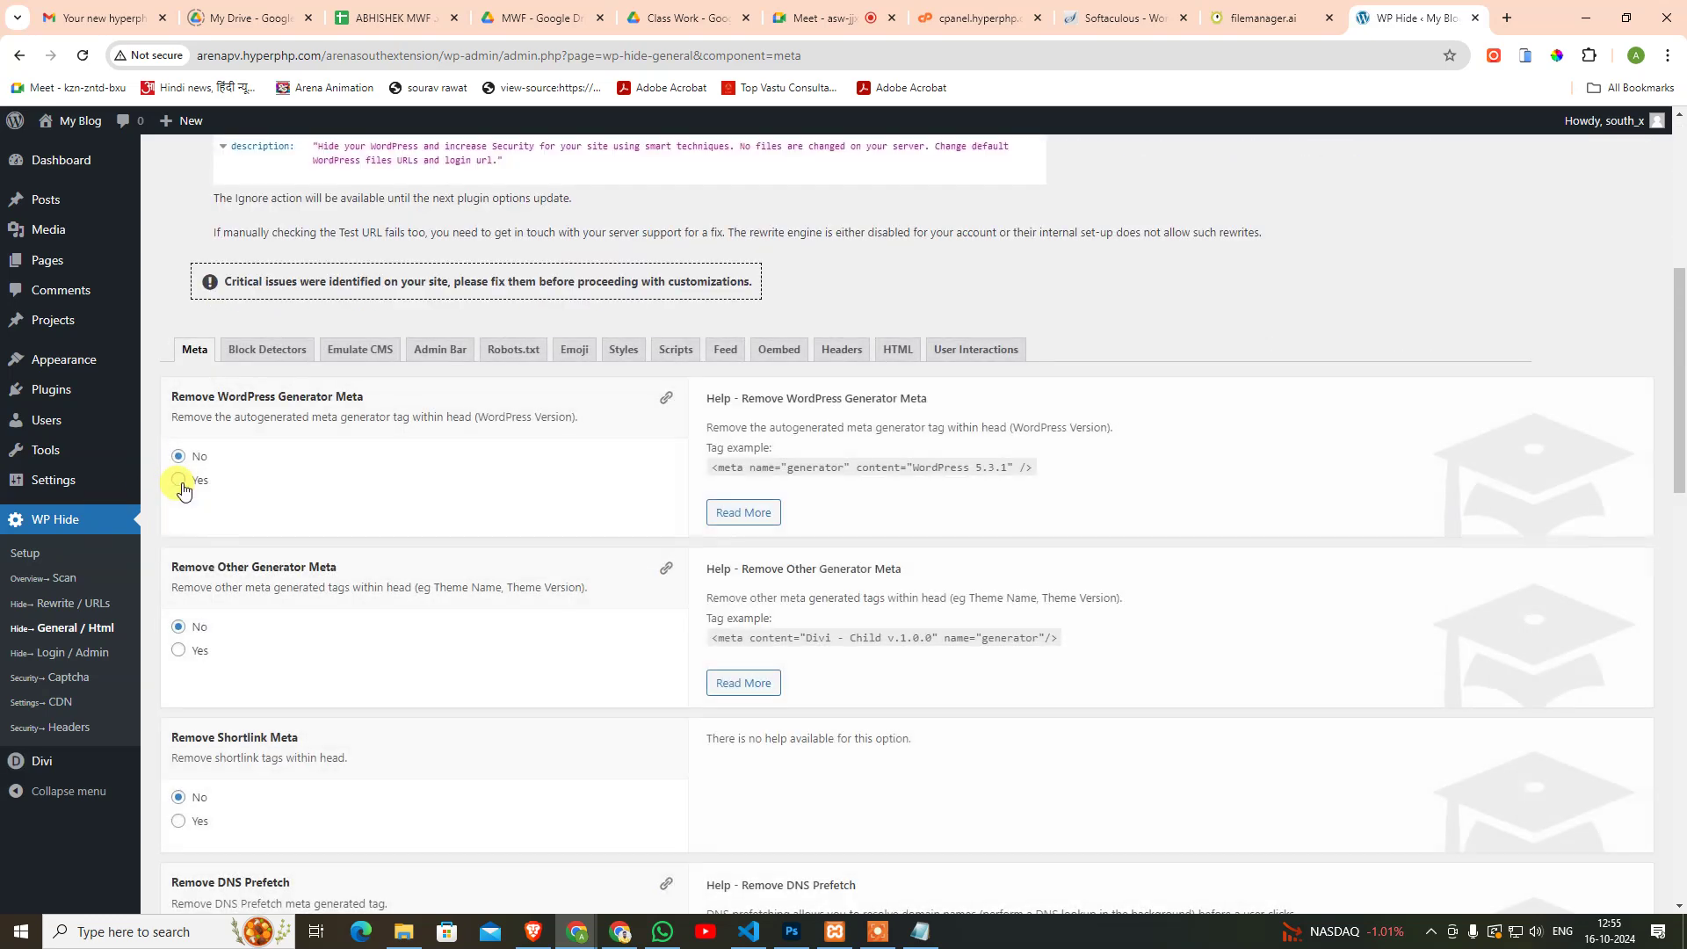
click(180, 480)
scroll(211, 615, down, 2)
click(180, 475)
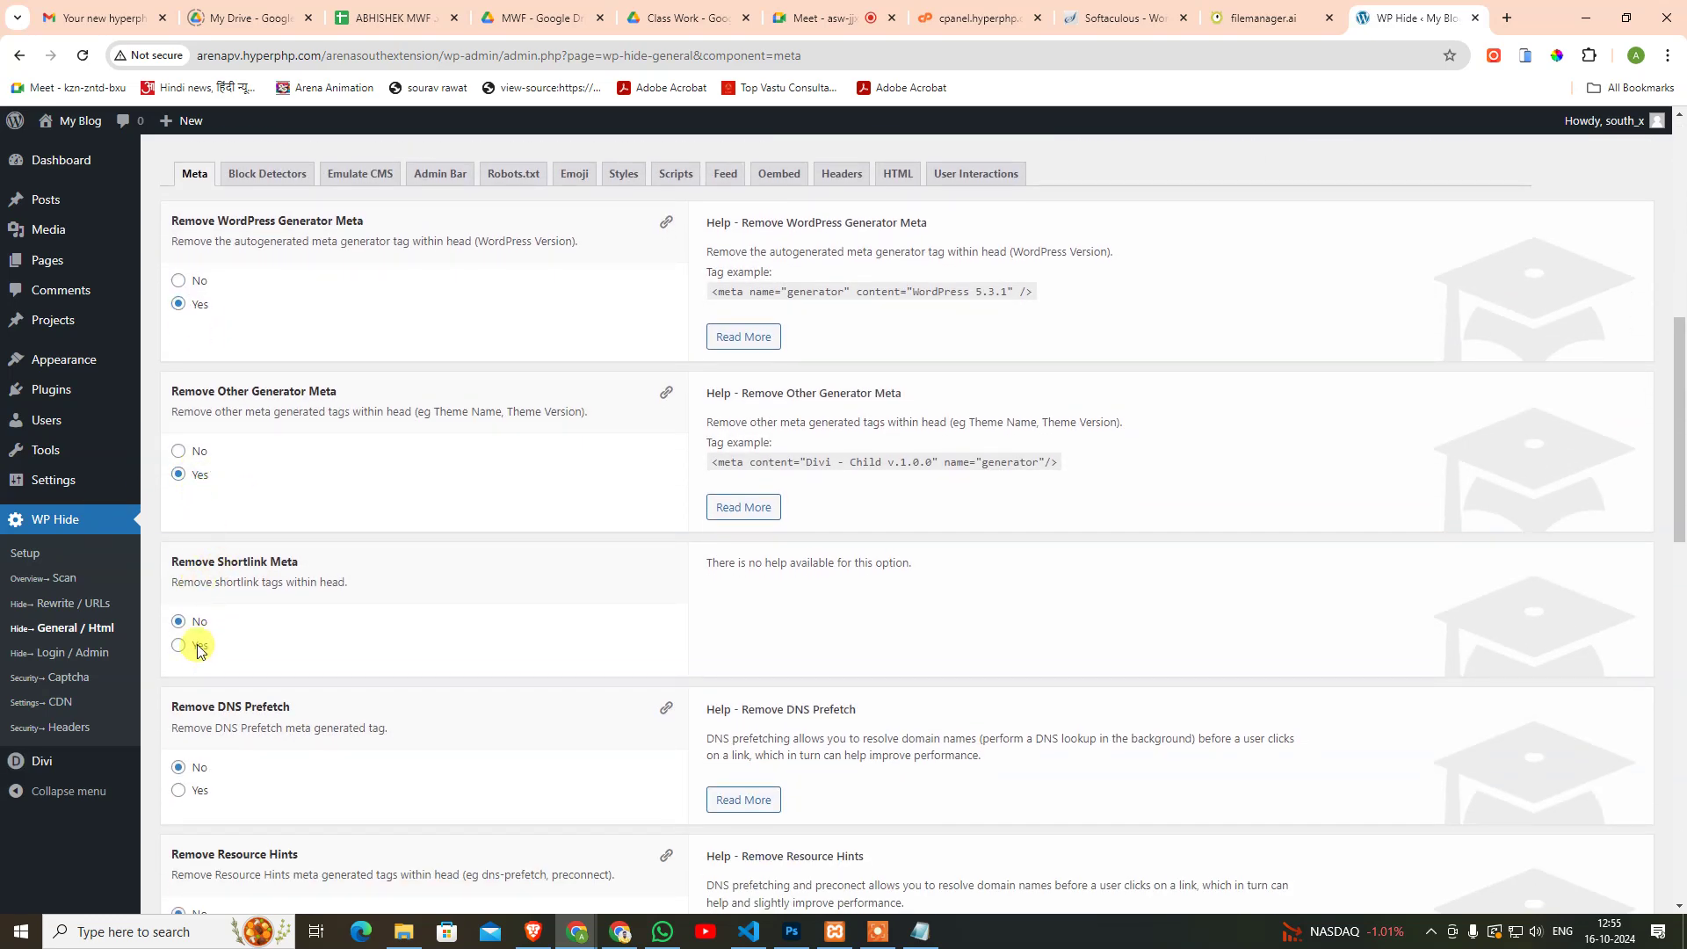
click(197, 648)
scroll(190, 655, down, 2)
click(195, 617)
scroll(196, 624, down, 2)
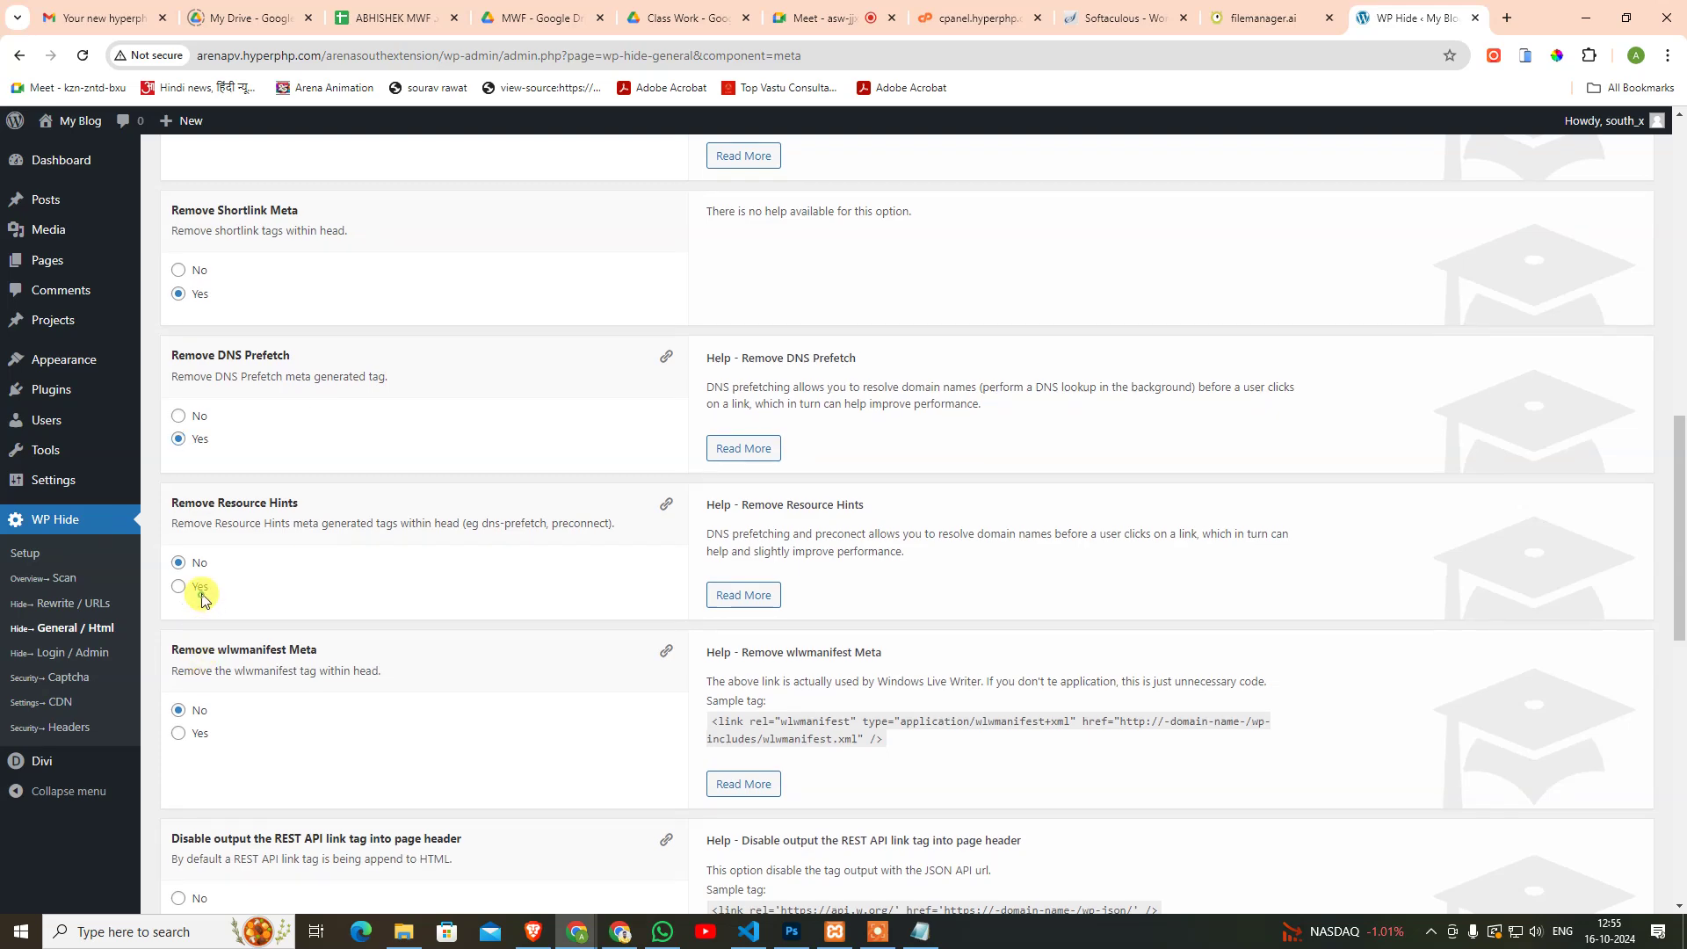
- Enable removing resource hints, wlwmanifest, rsd_link, adjacent_posts_rel and profile link tags, then save
click(199, 591)
click(197, 734)
scroll(202, 729, down, 4)
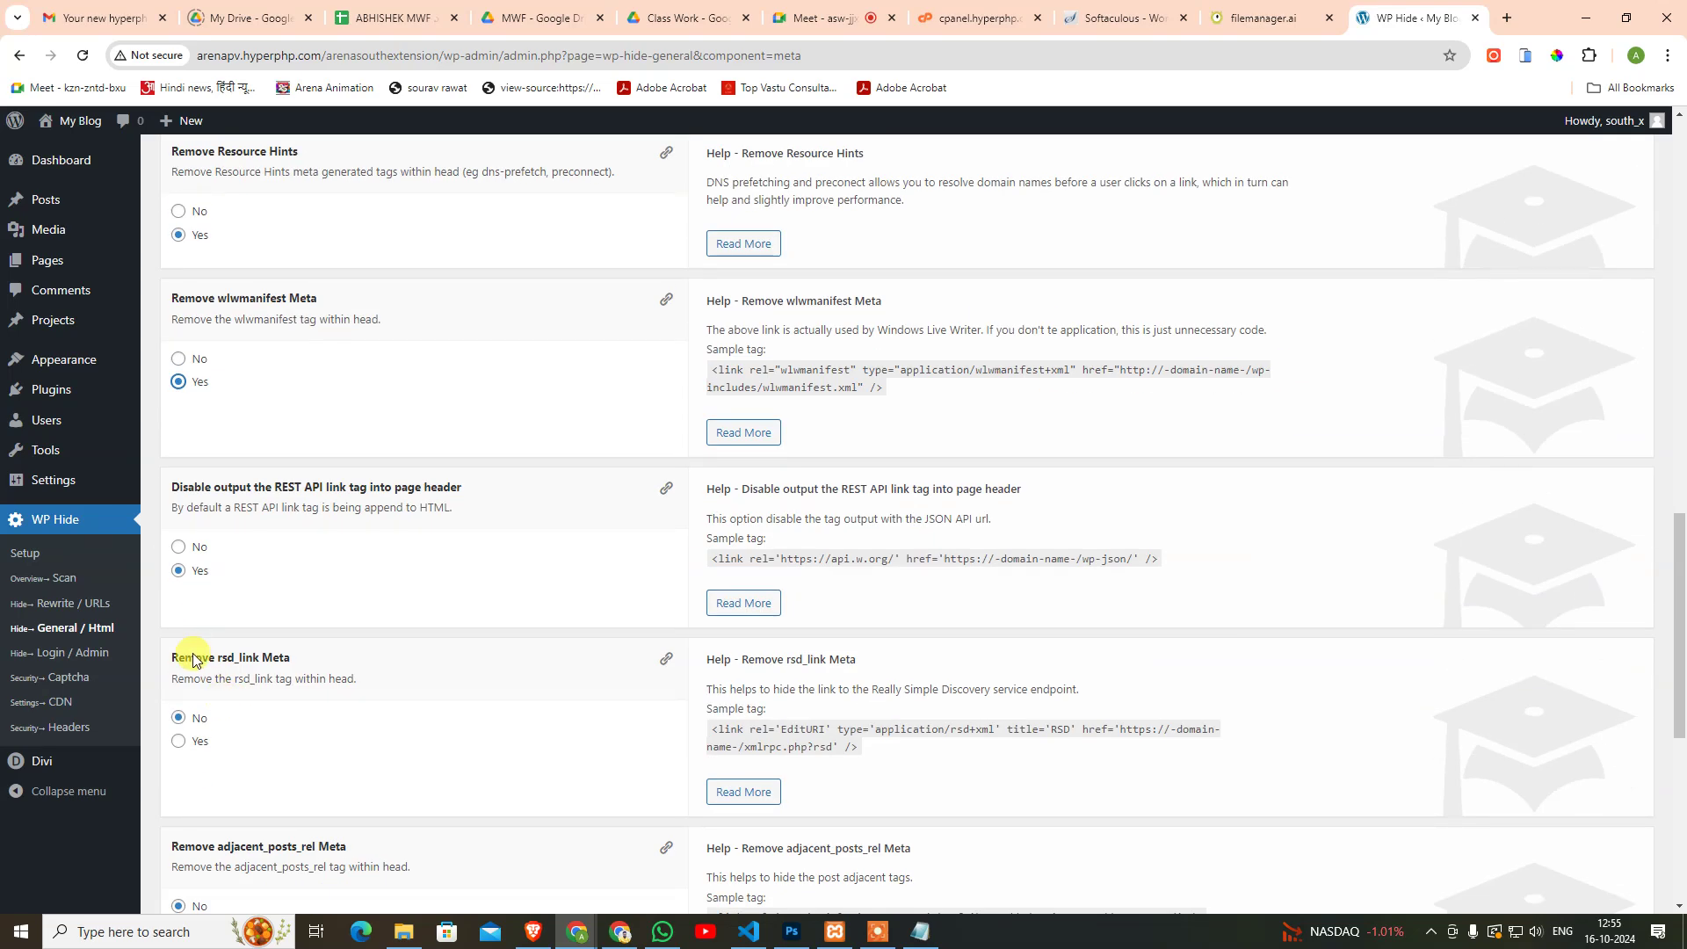
scroll(193, 659, down, 2)
click(194, 567)
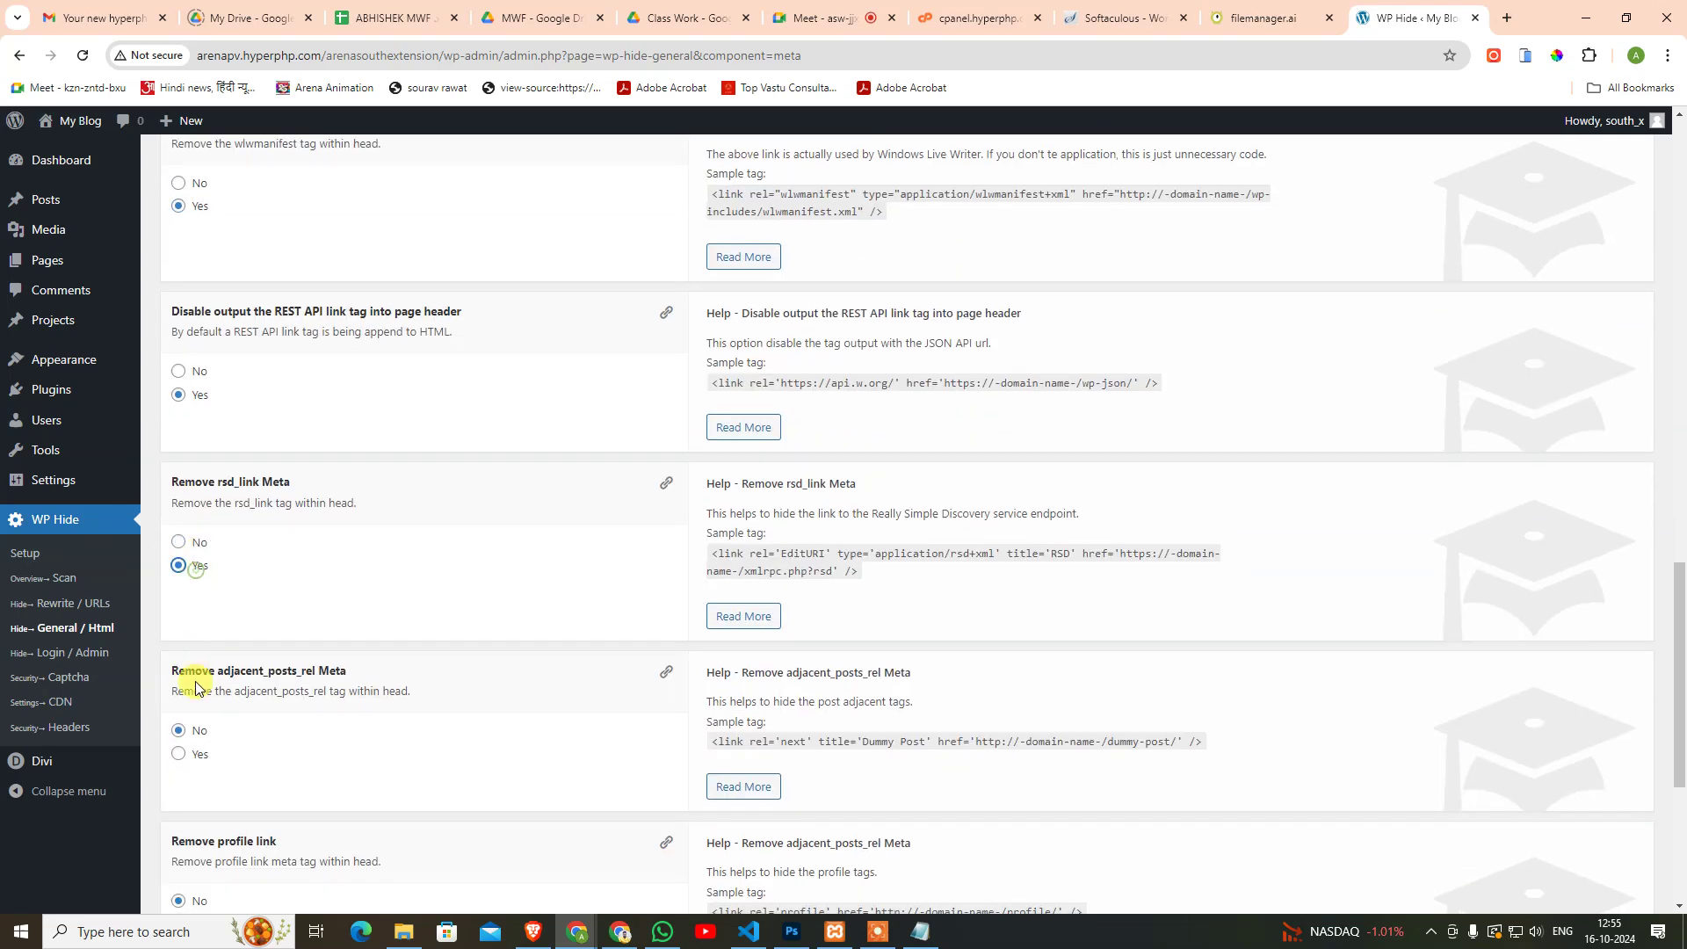
click(196, 752)
scroll(196, 753, down, 3)
click(199, 653)
scroll(199, 653, down, 2)
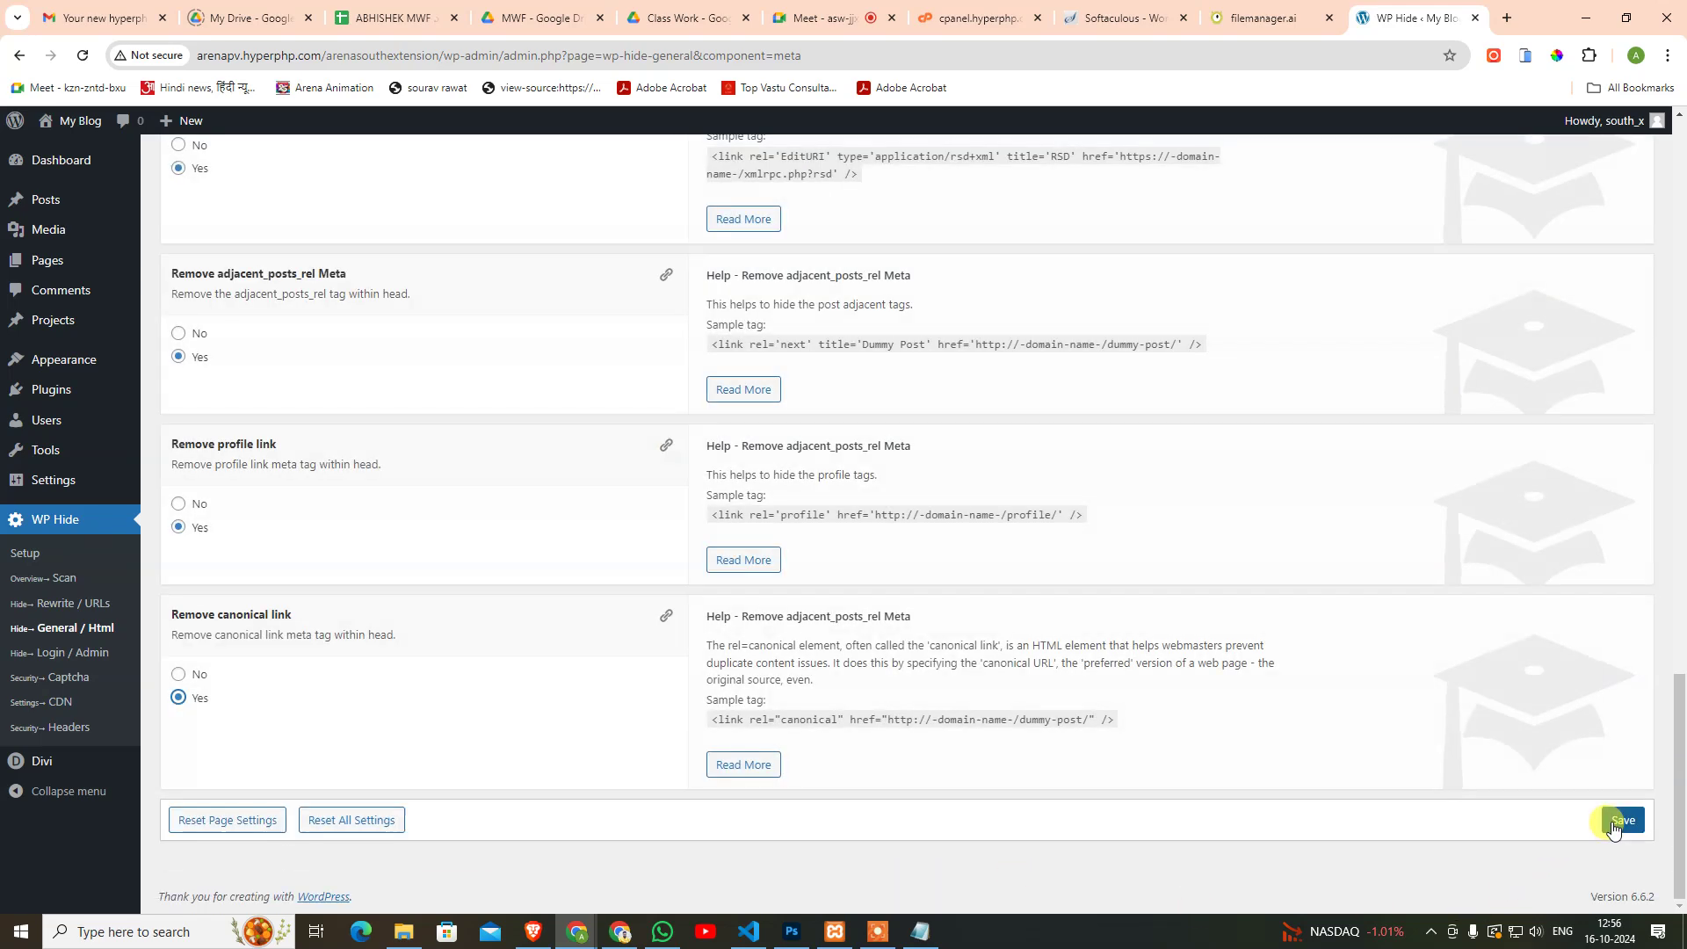
click(1616, 822)
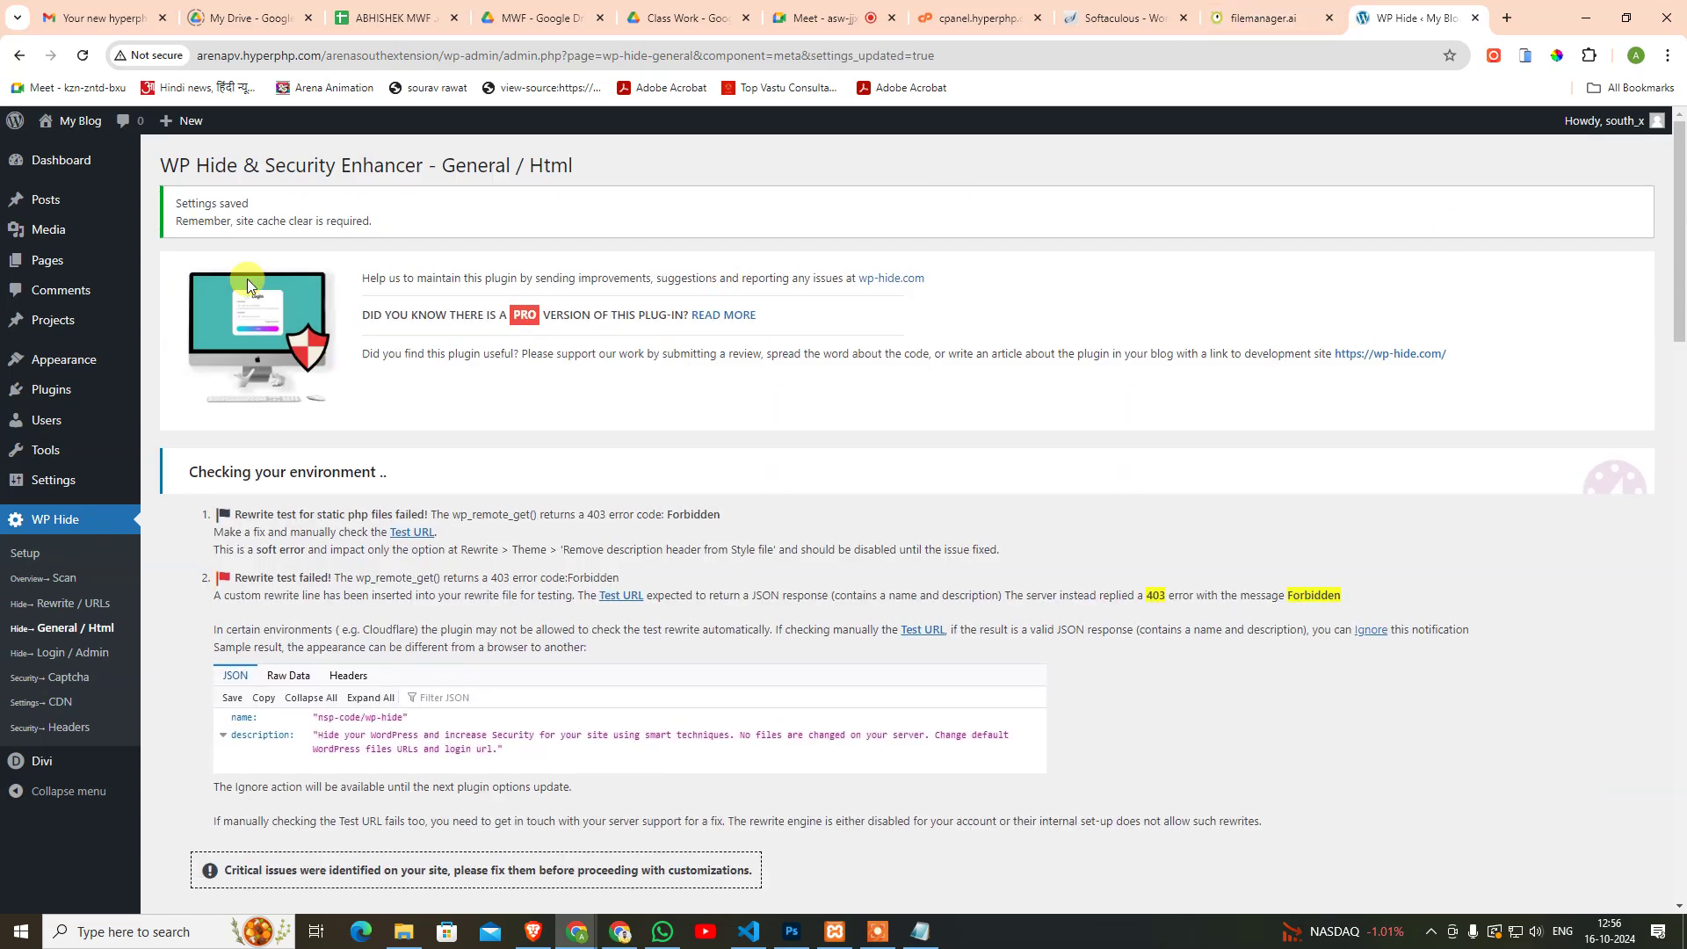
- Start a new scan, review the 64% Fair result (37 passed, 12 failed), then open Emulate CMS's Fix
click(38, 580)
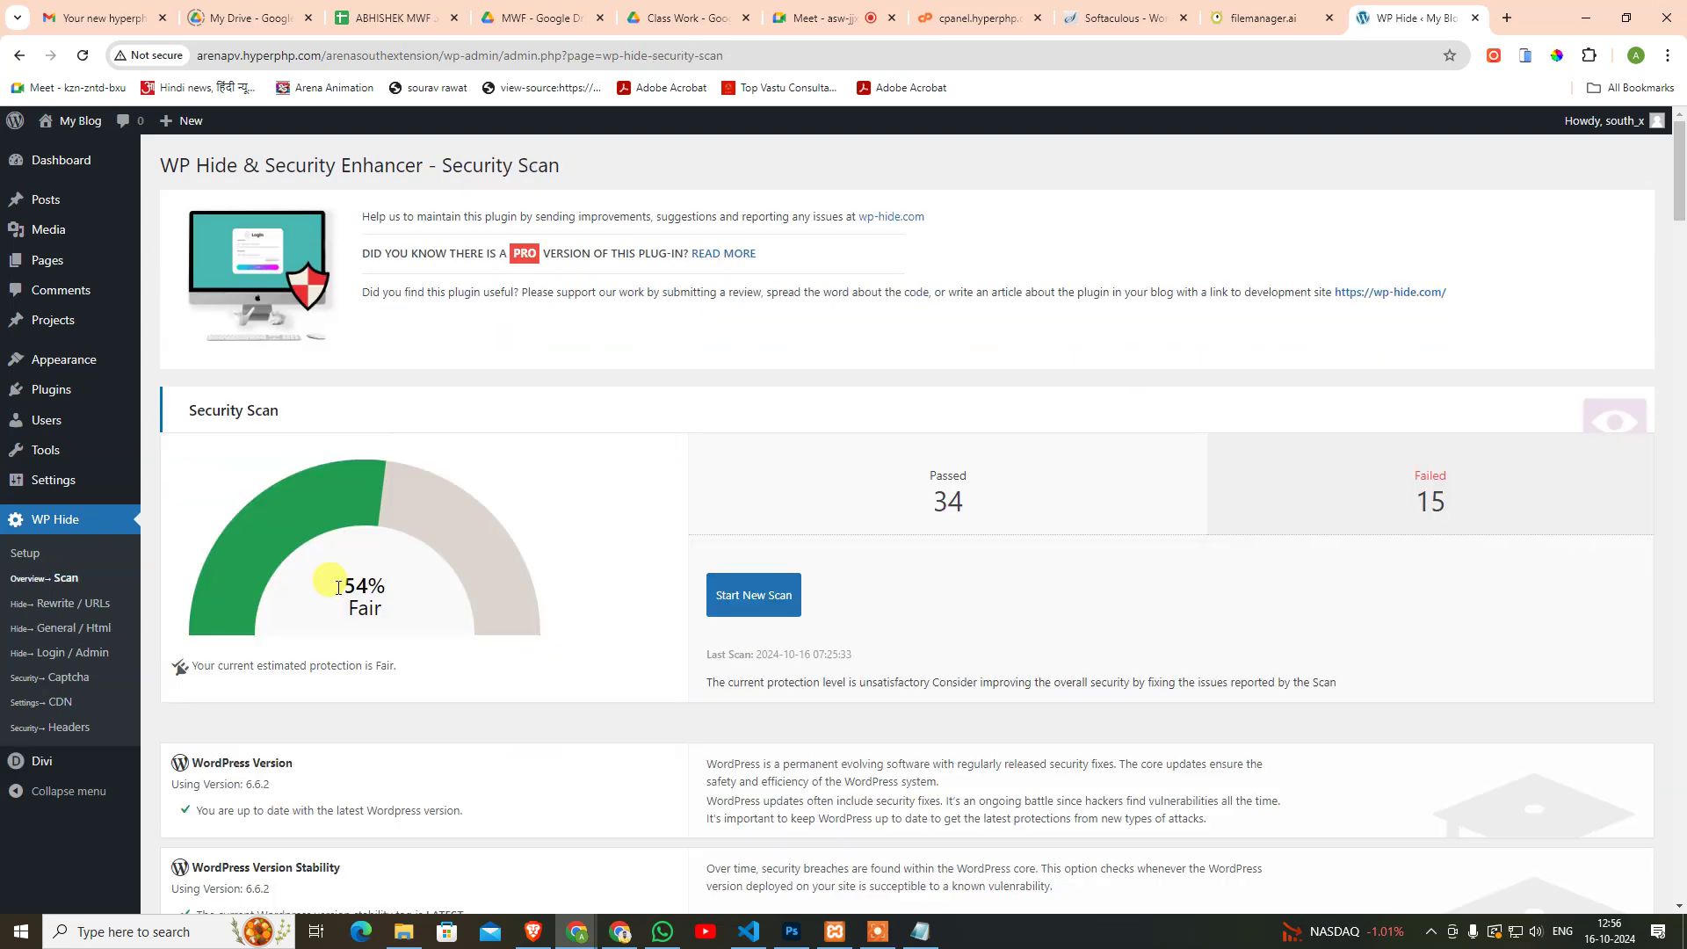
click(766, 598)
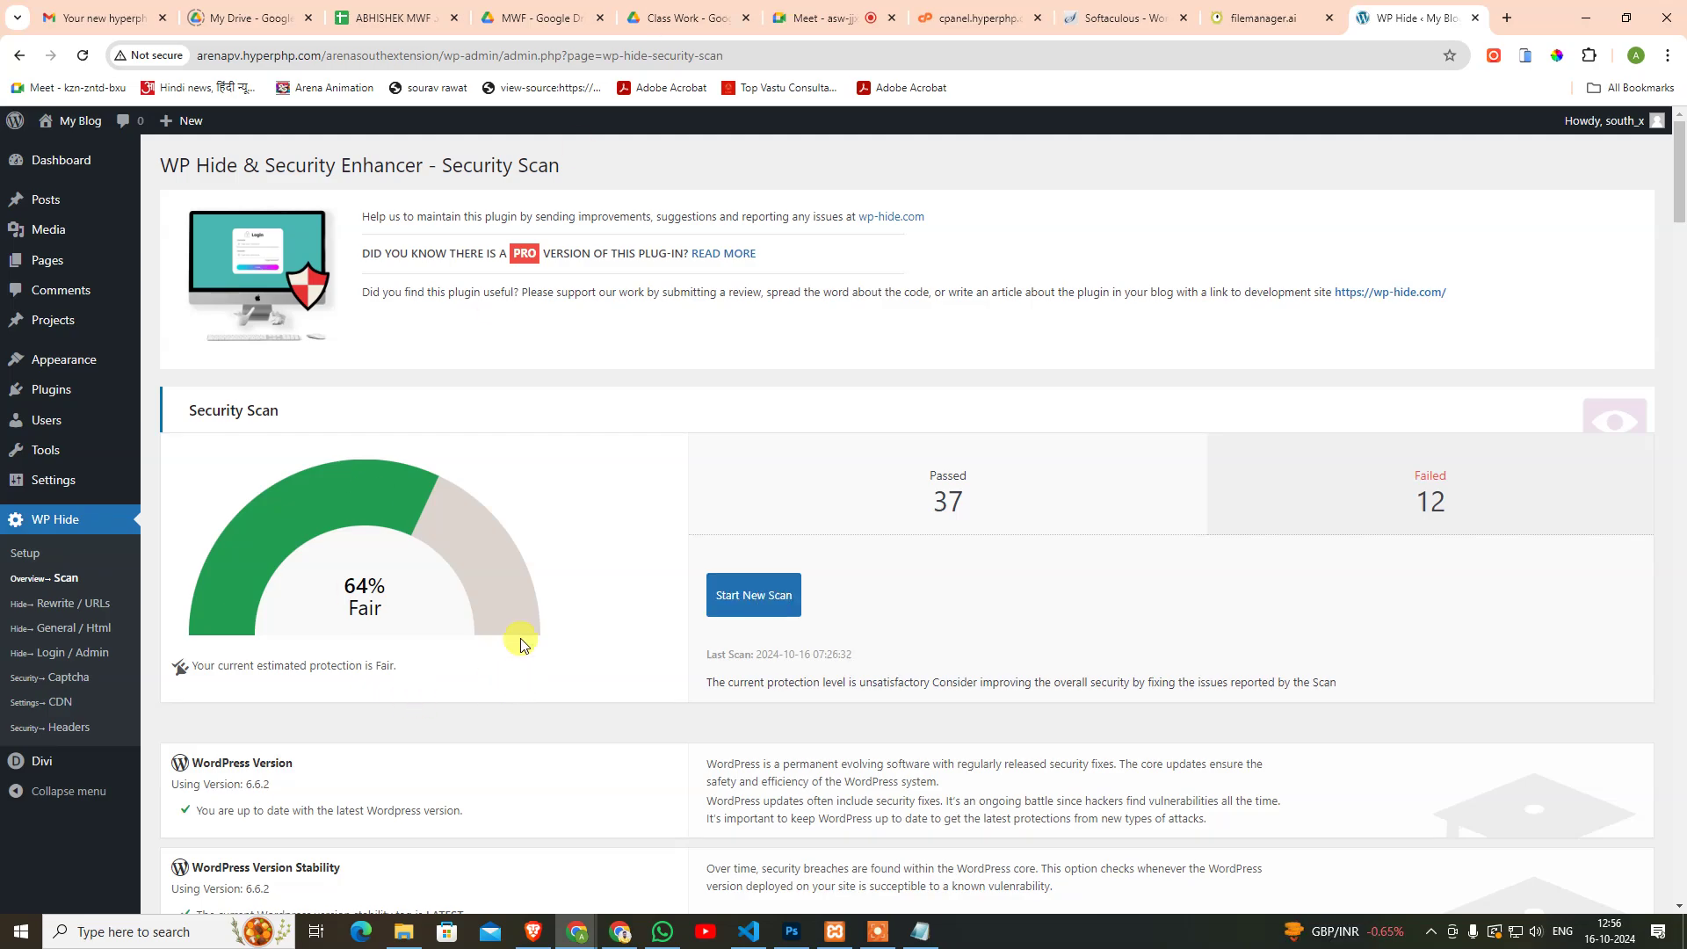
scroll(581, 648, down, 9)
scroll(581, 648, down, 20)
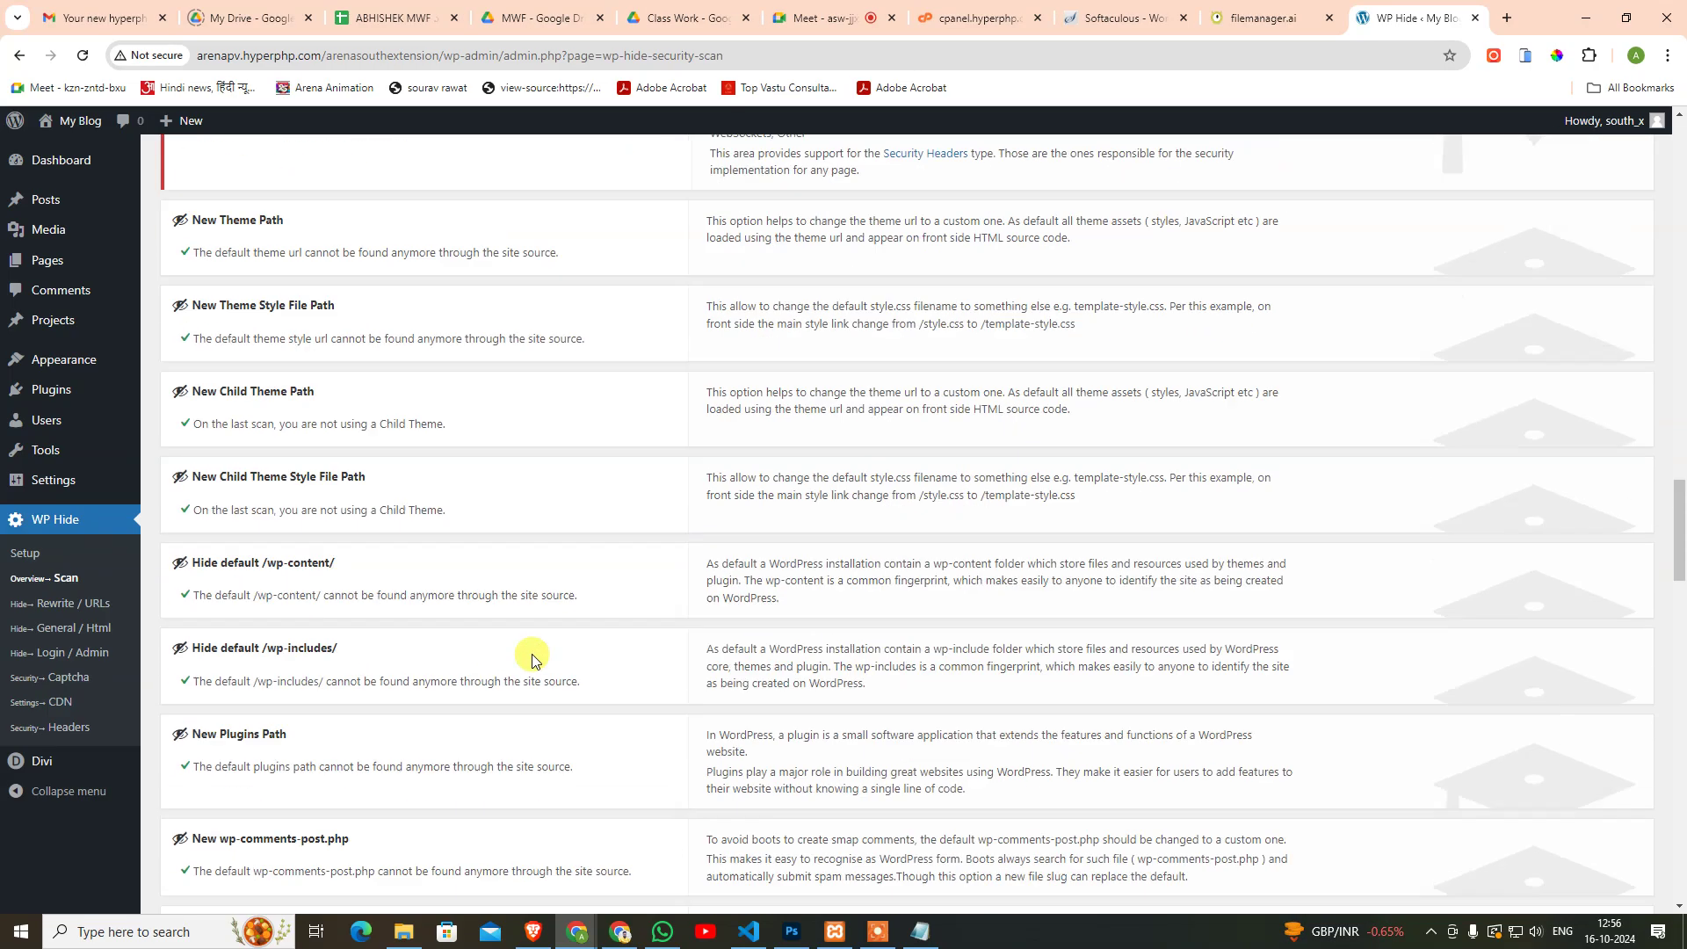
scroll(530, 659, down, 20)
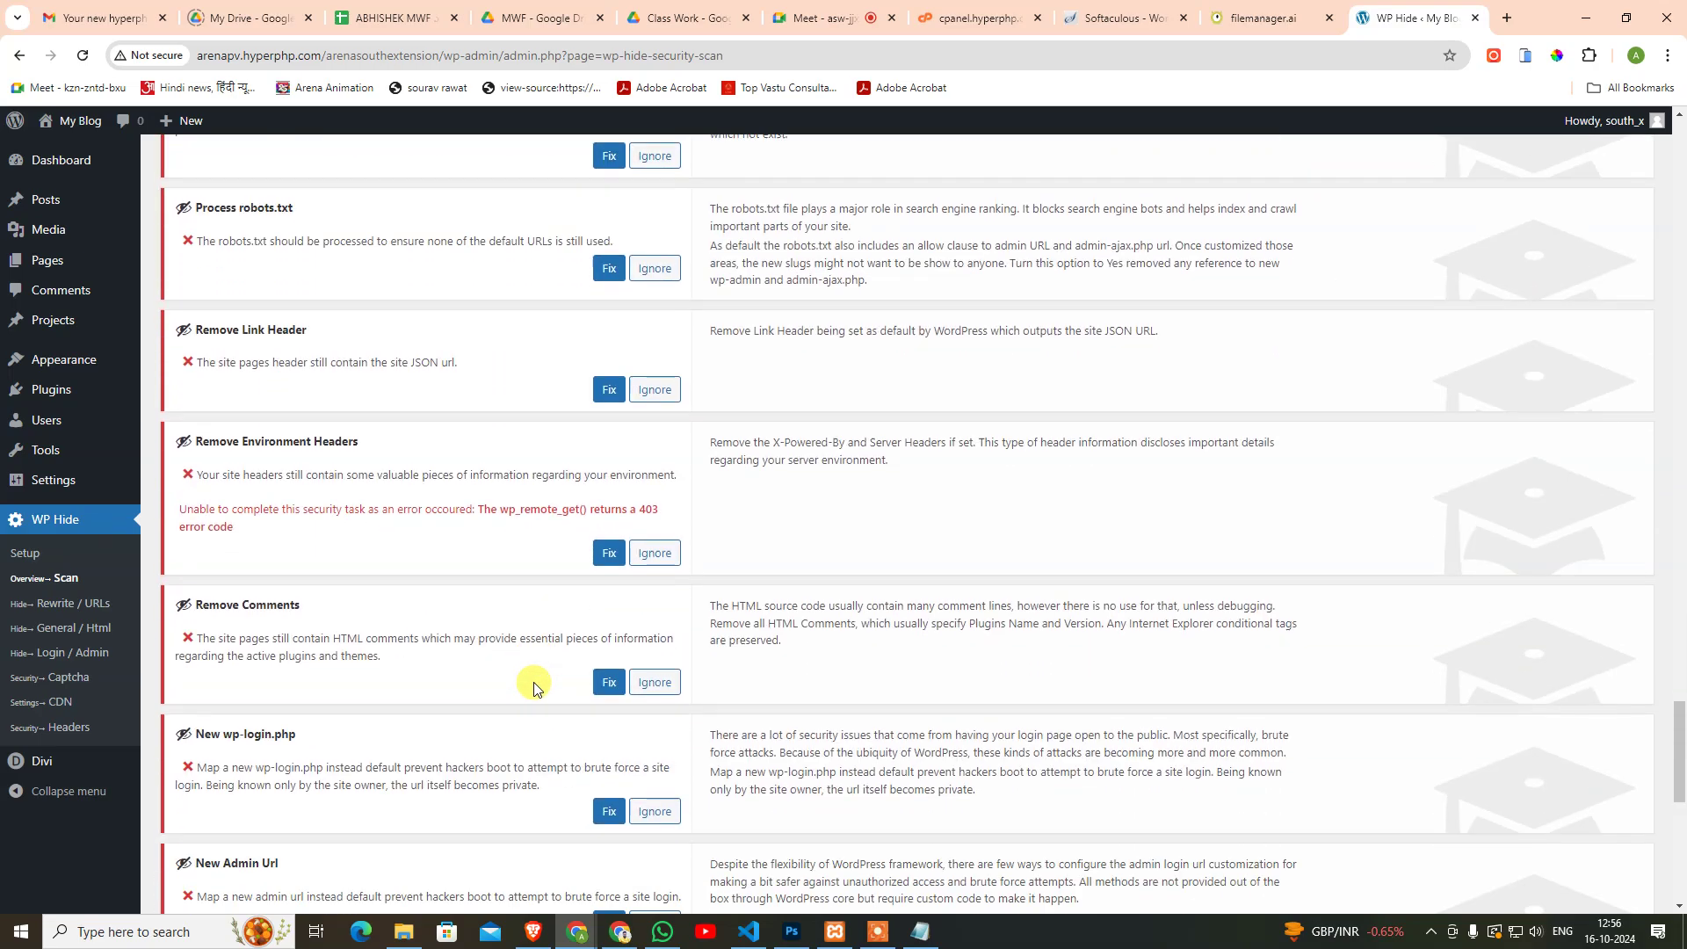
scroll(519, 685, up, 7)
scroll(554, 659, down, 8)
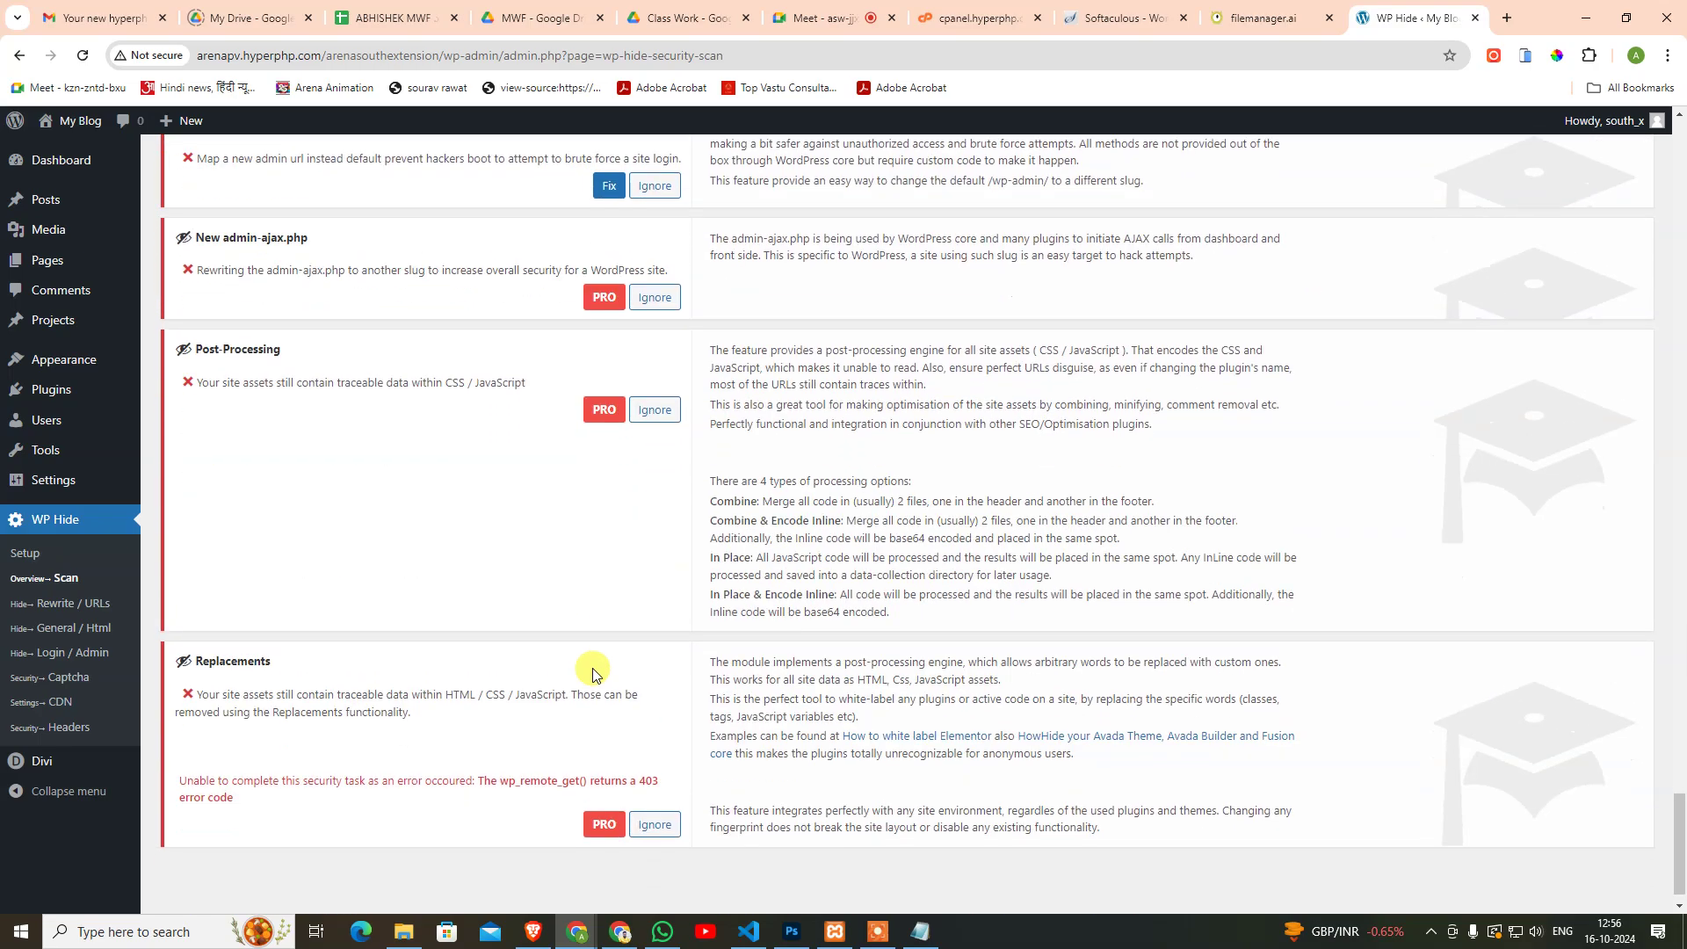
scroll(582, 641, up, 16)
scroll(583, 624, down, 5)
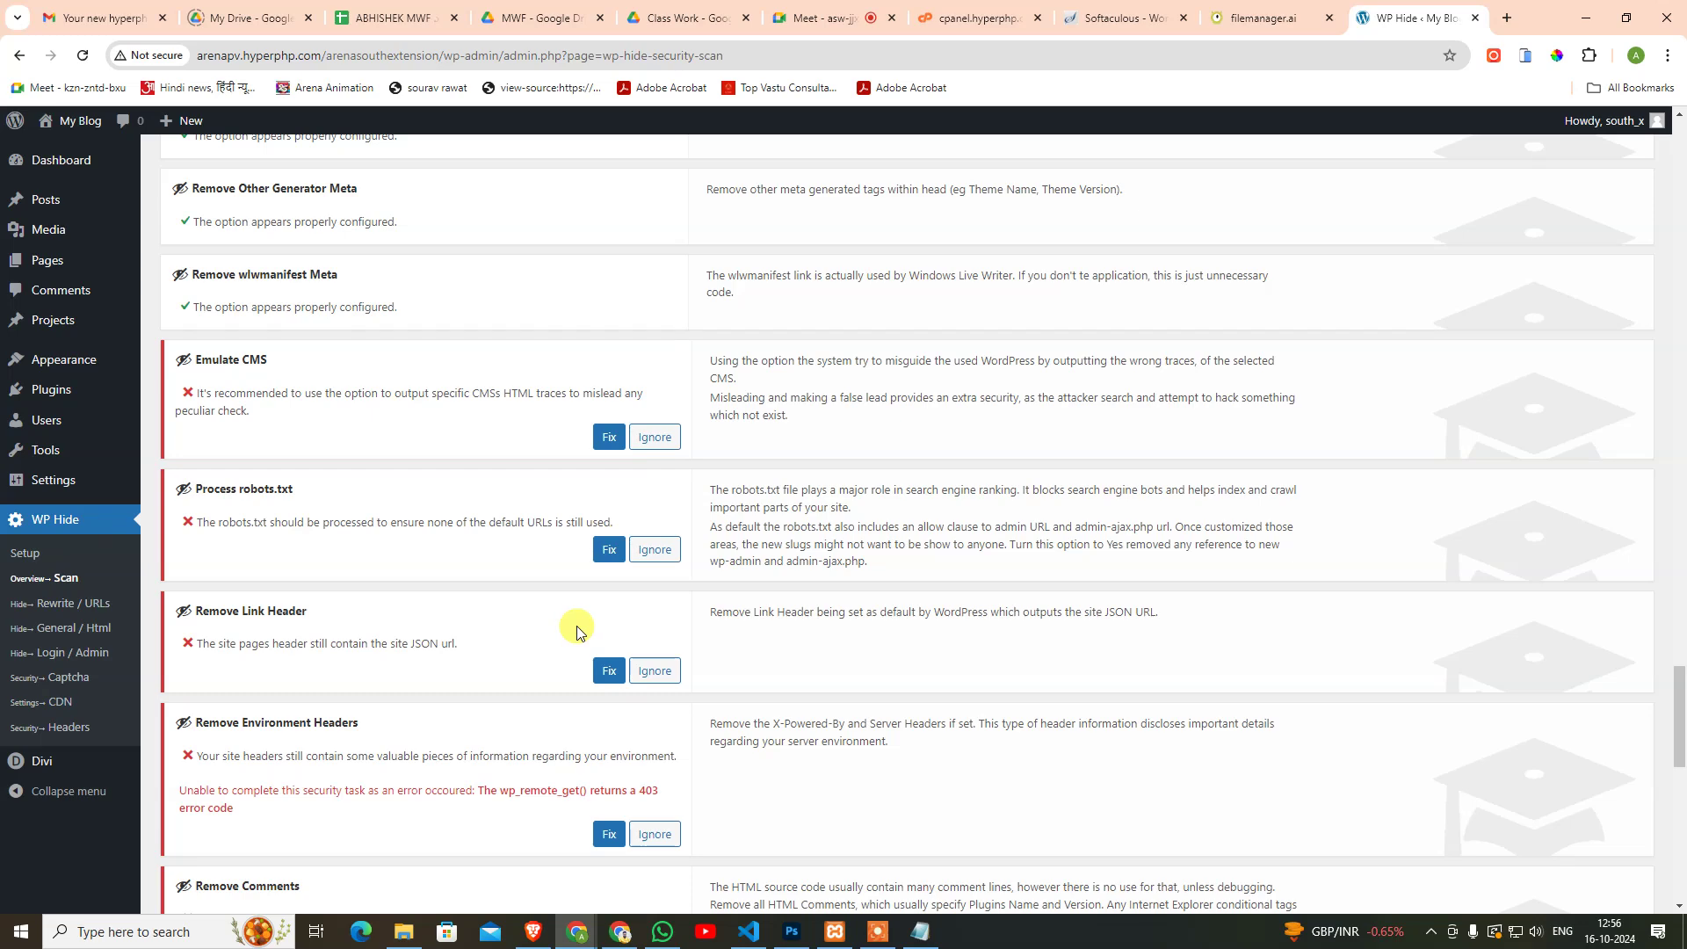
click(606, 438)
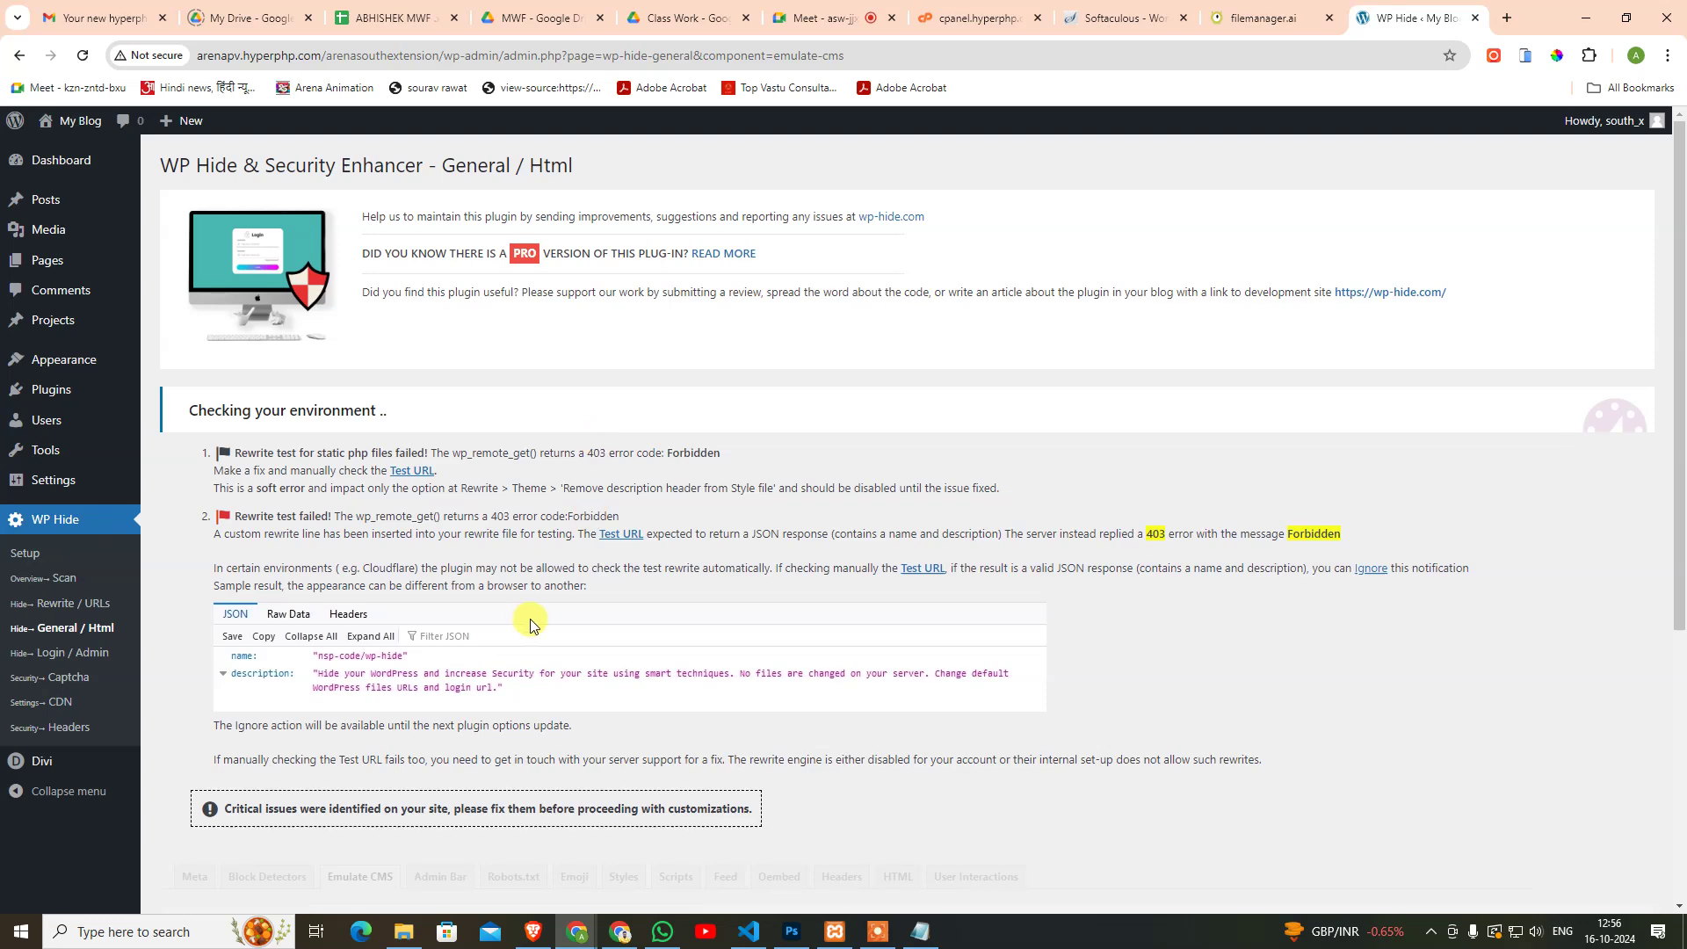
- Save the Emulate CMS setting with Wix selected
scroll(263, 689, down, 1)
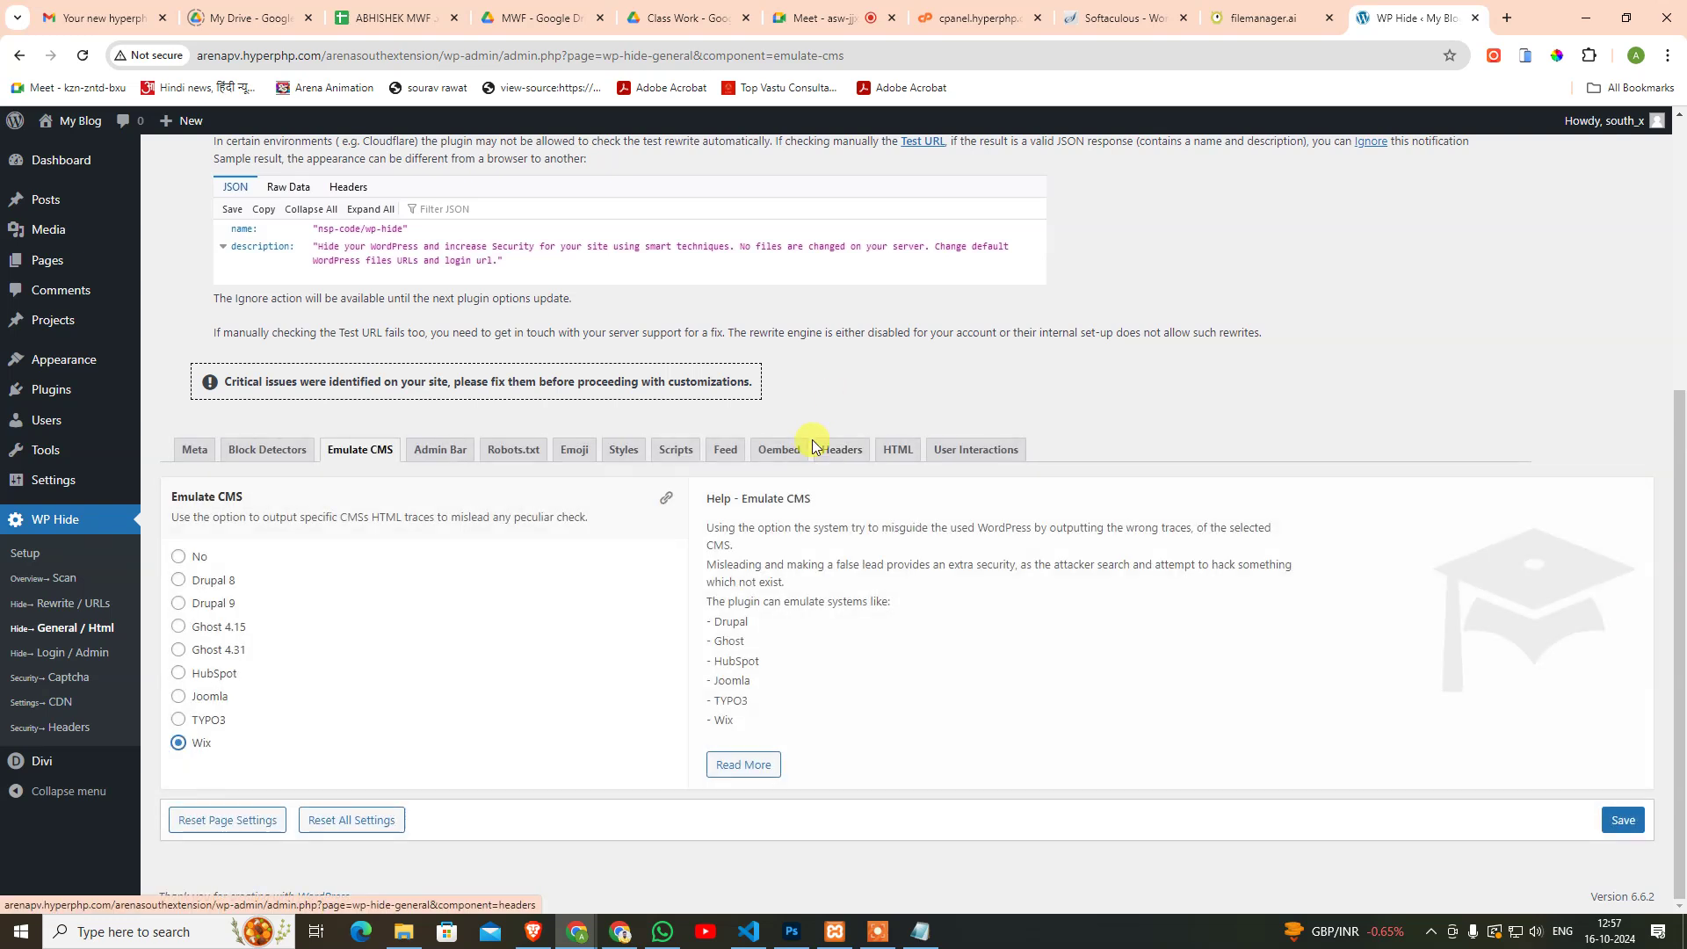
click(1622, 819)
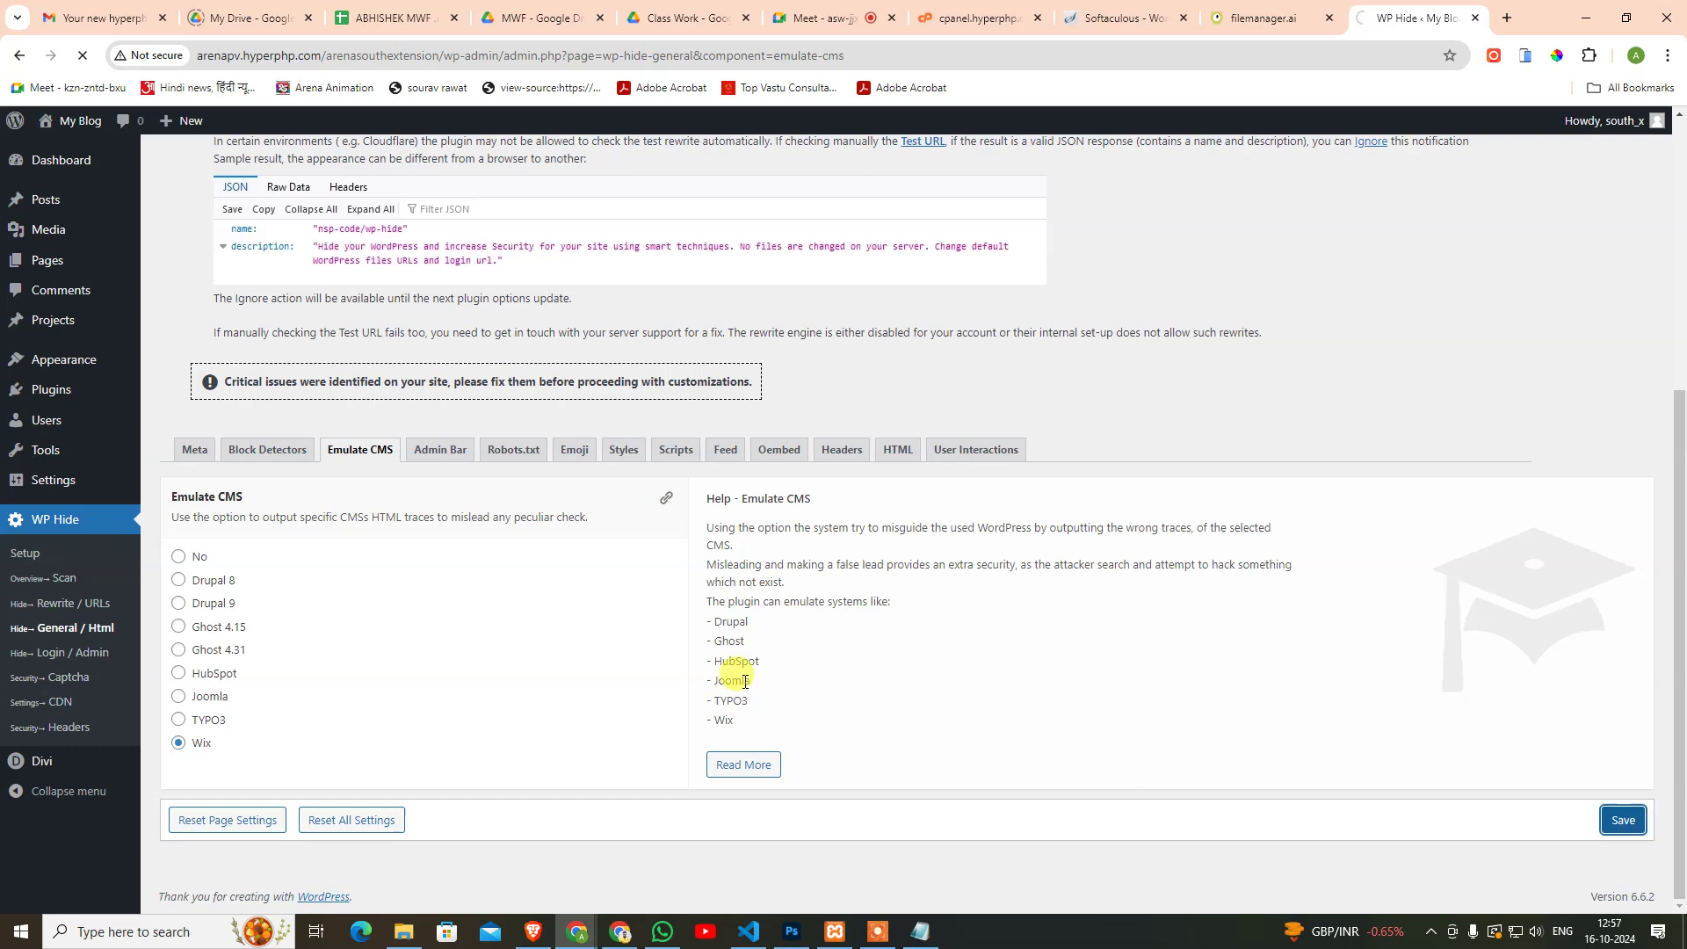
scroll(744, 677, down, 5)
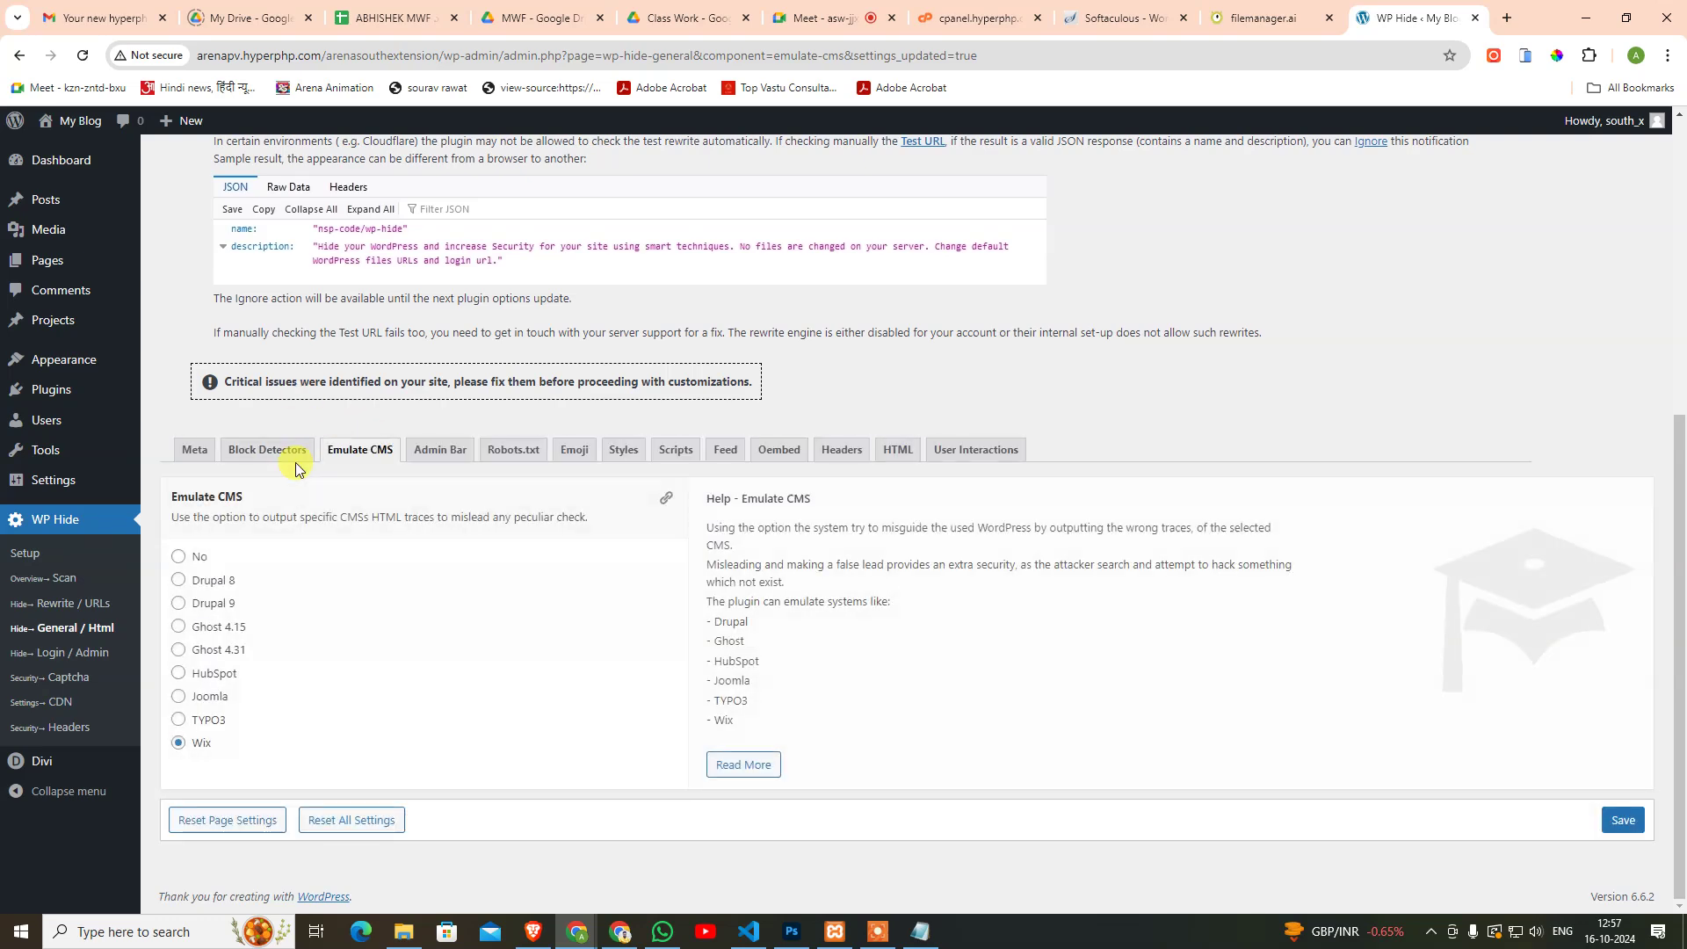
- Set Block Theme / Plugin detectors to Yes and save, then return to Emulate CMS
click(194, 452)
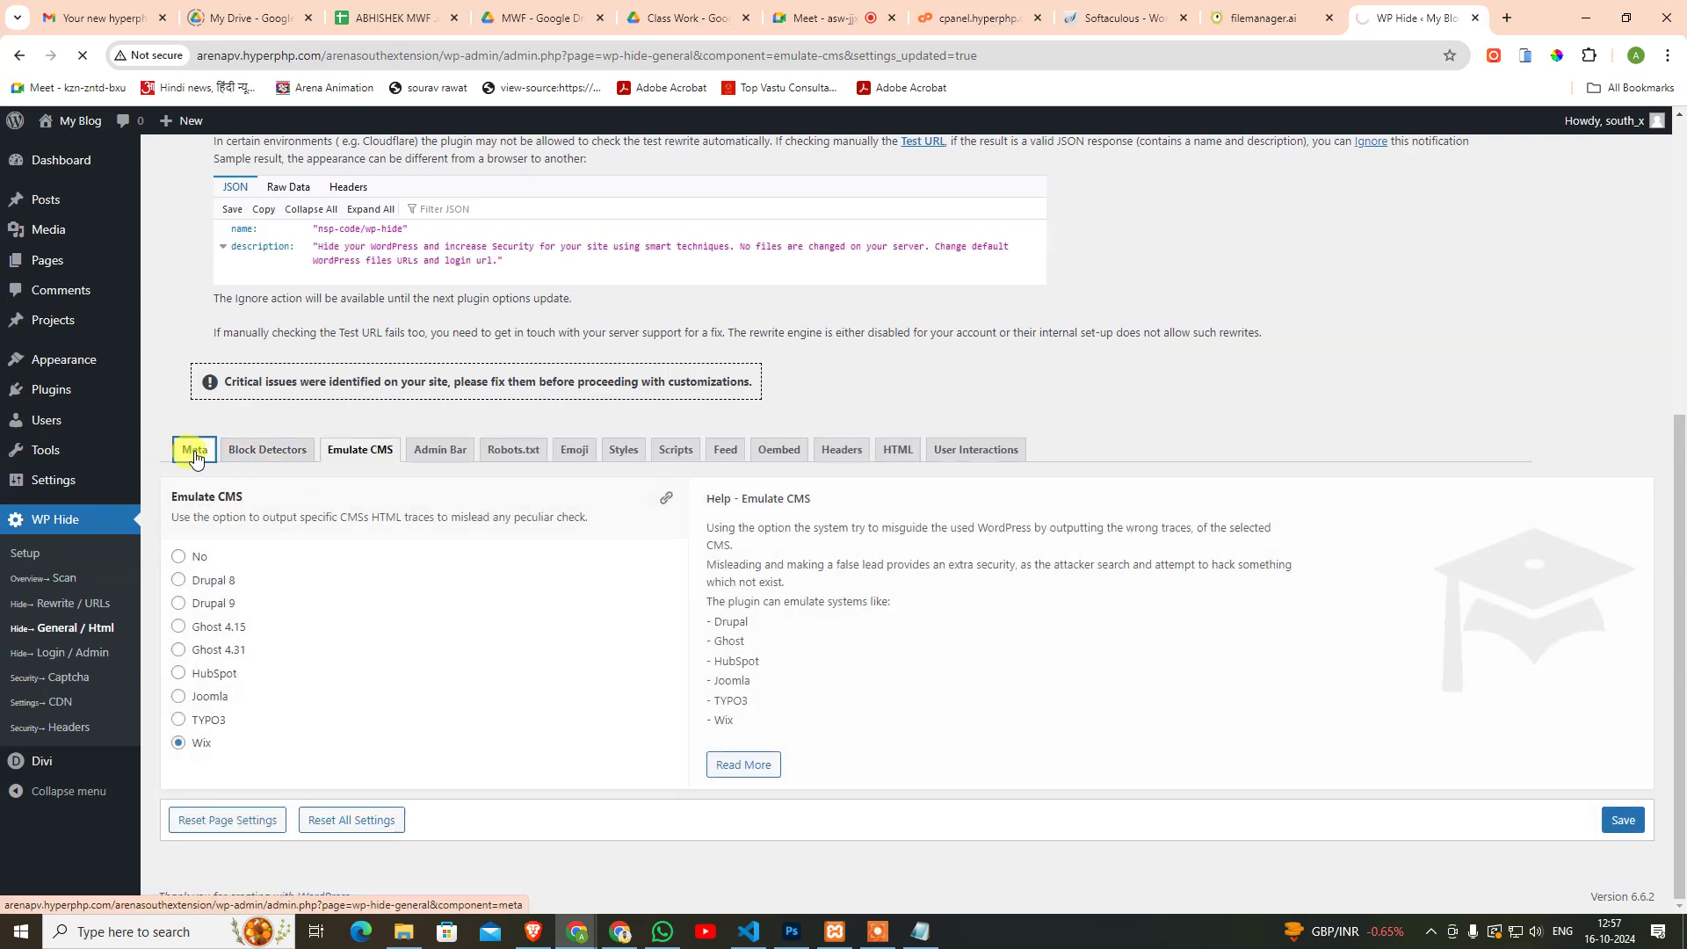
scroll(450, 566, down, 4)
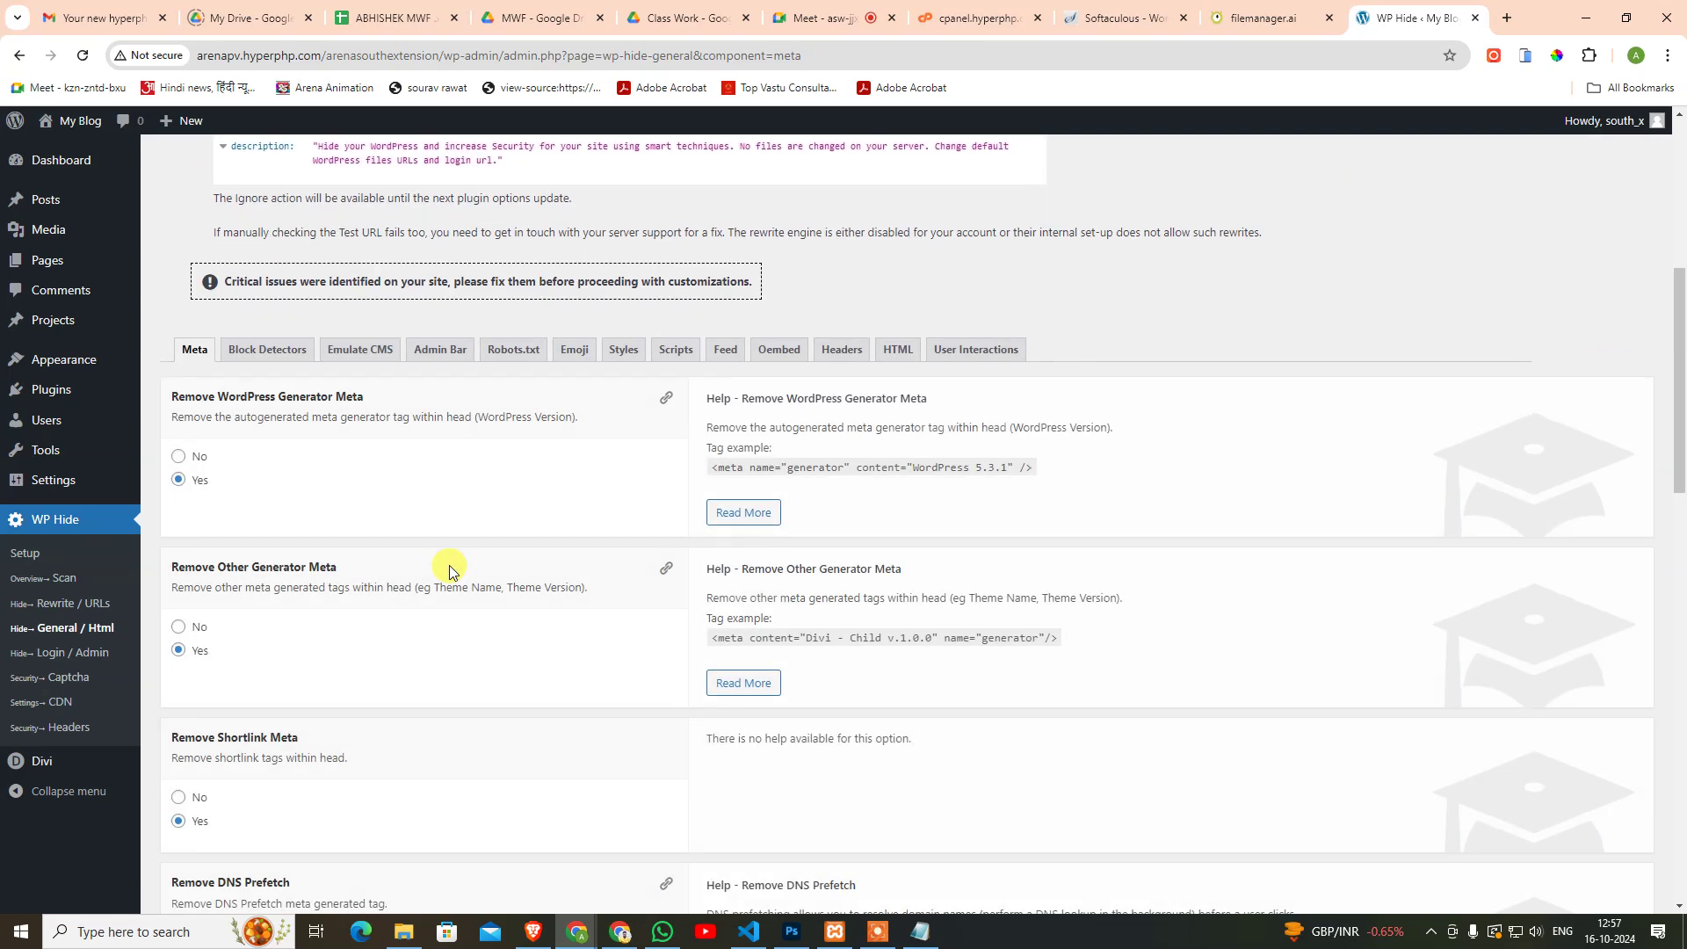
scroll(450, 566, up, 3)
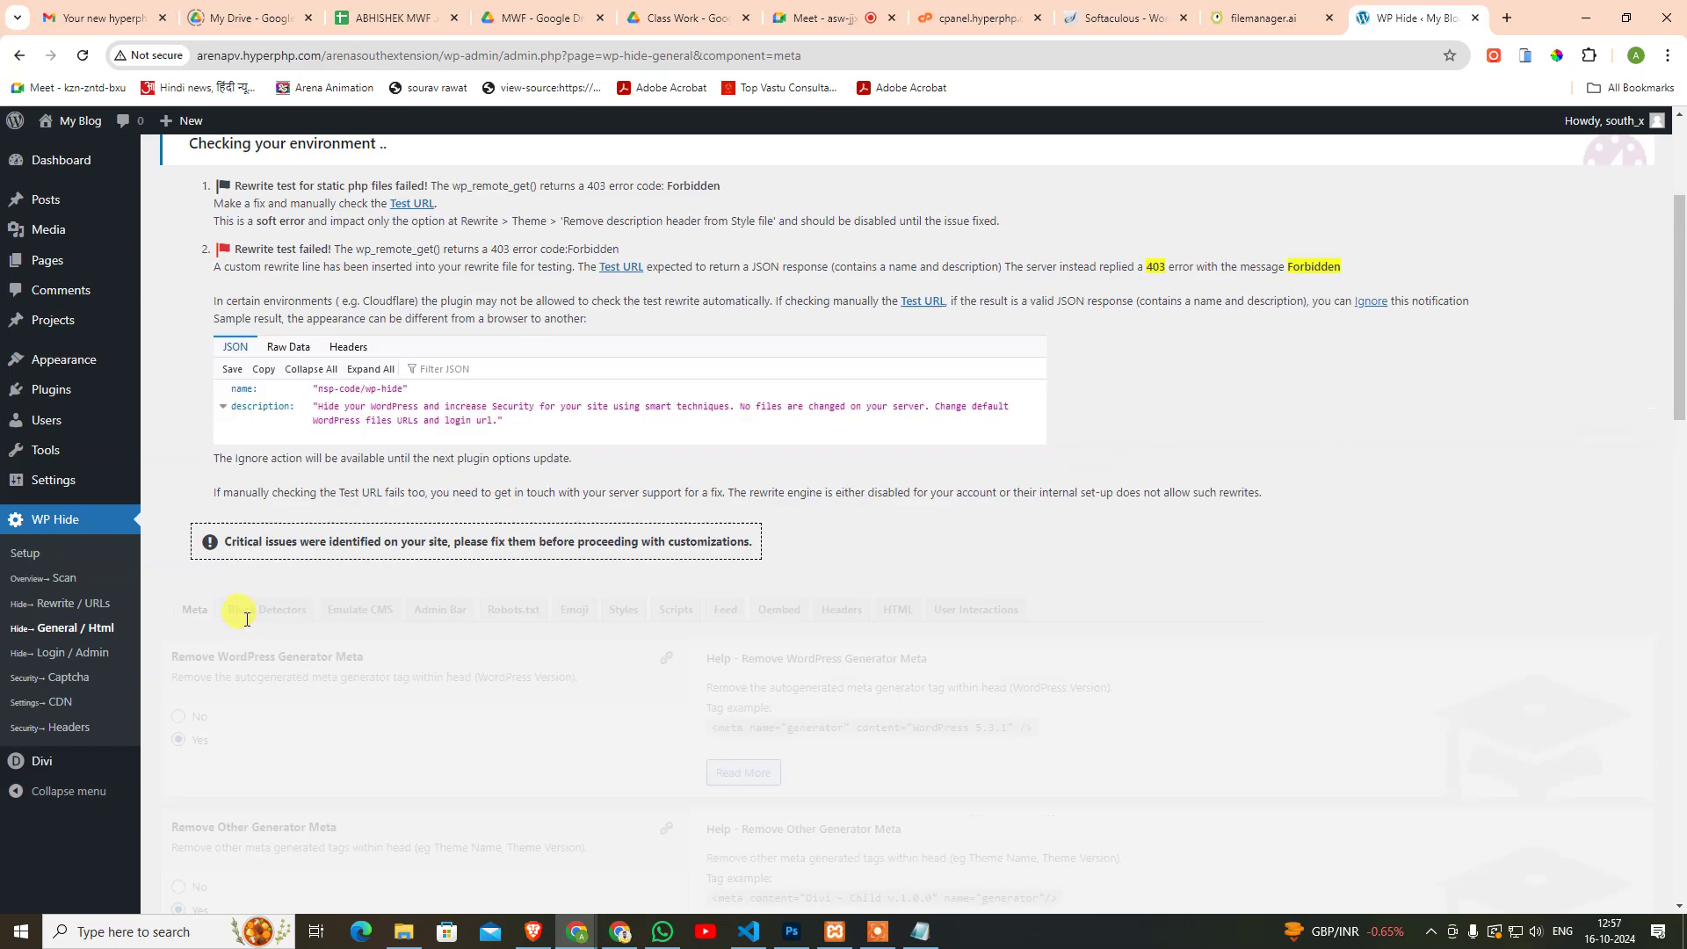
scroll(247, 619, down, 1)
click(259, 532)
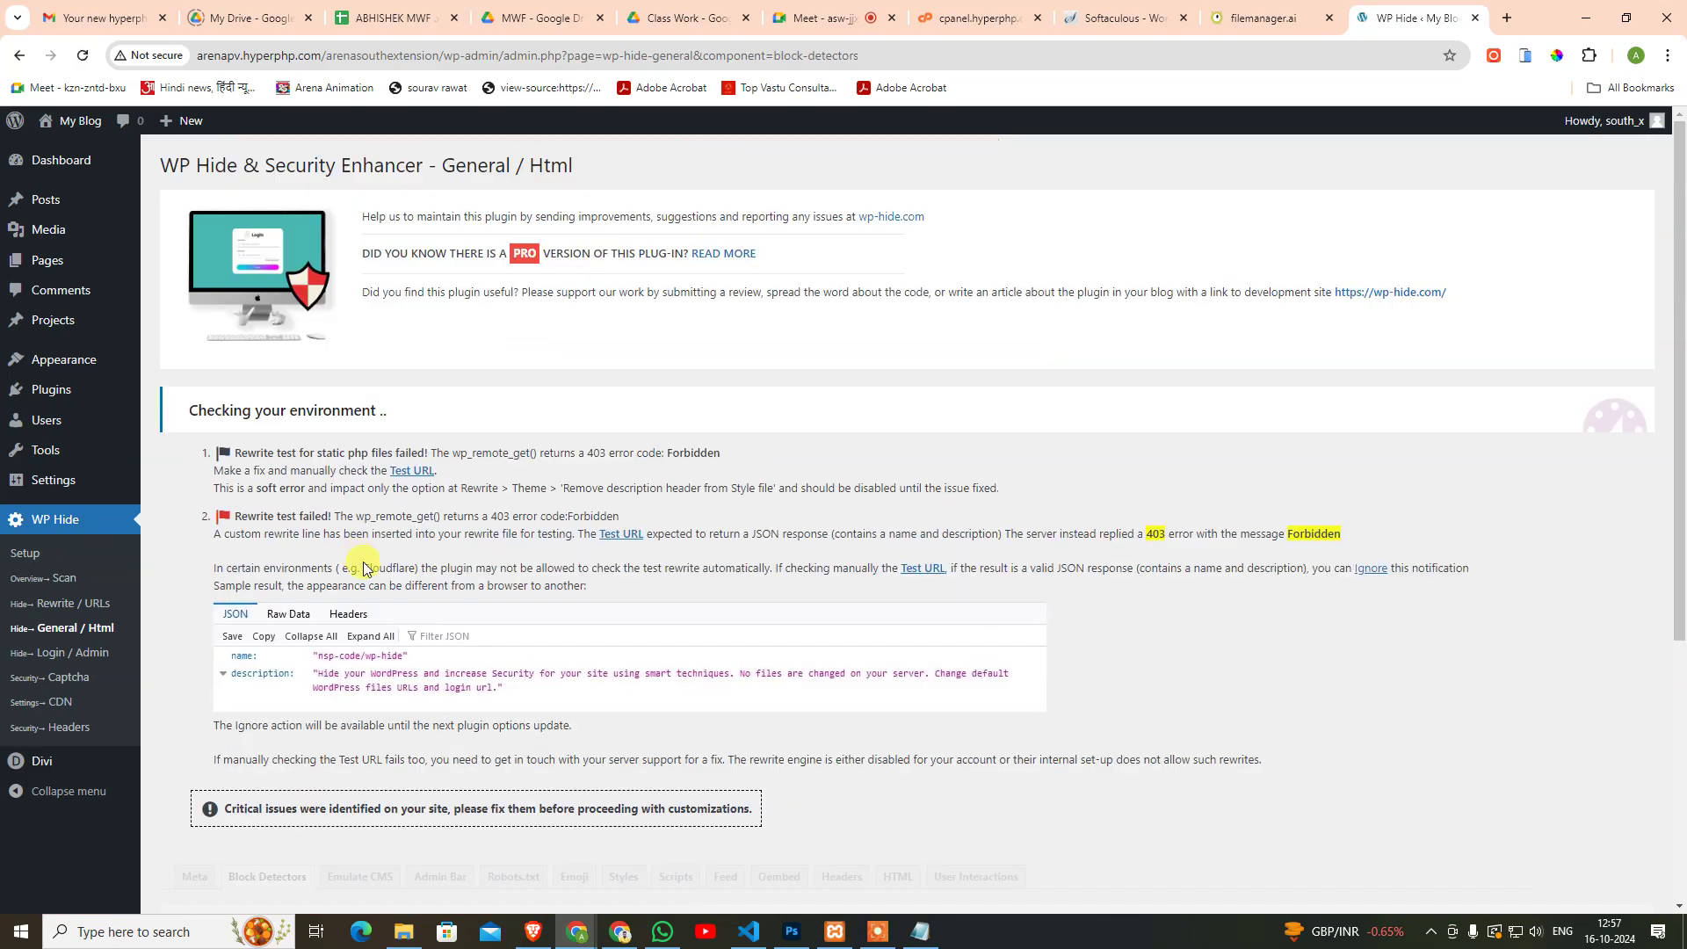
scroll(404, 659, down, 5)
click(204, 607)
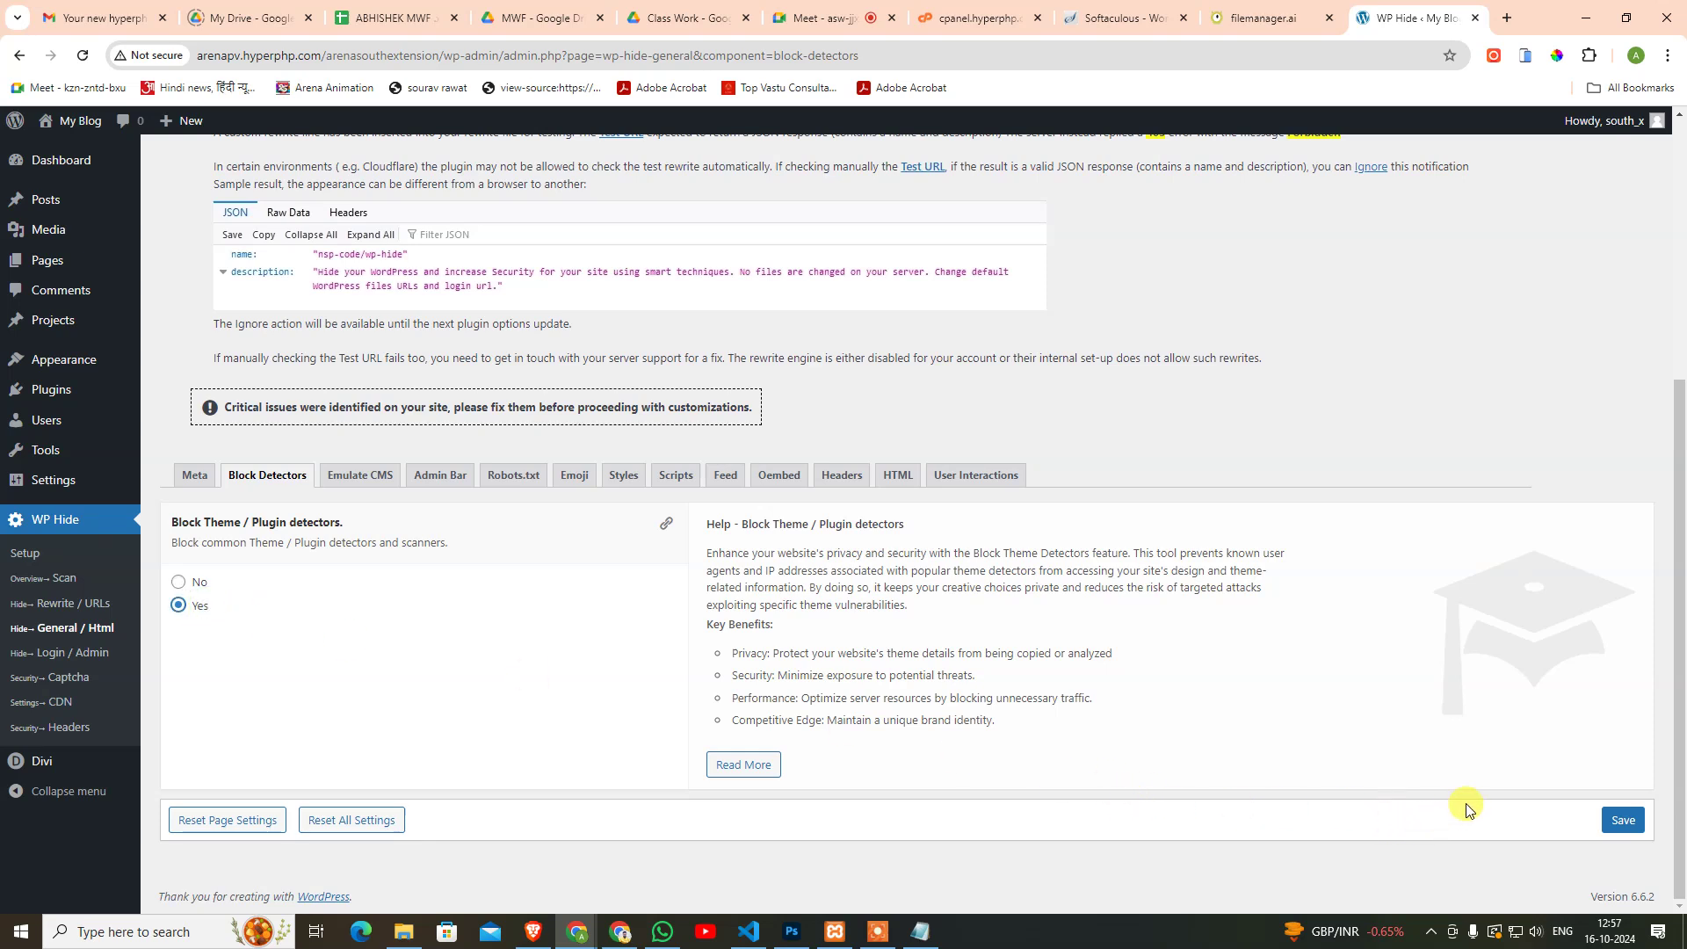
click(1622, 820)
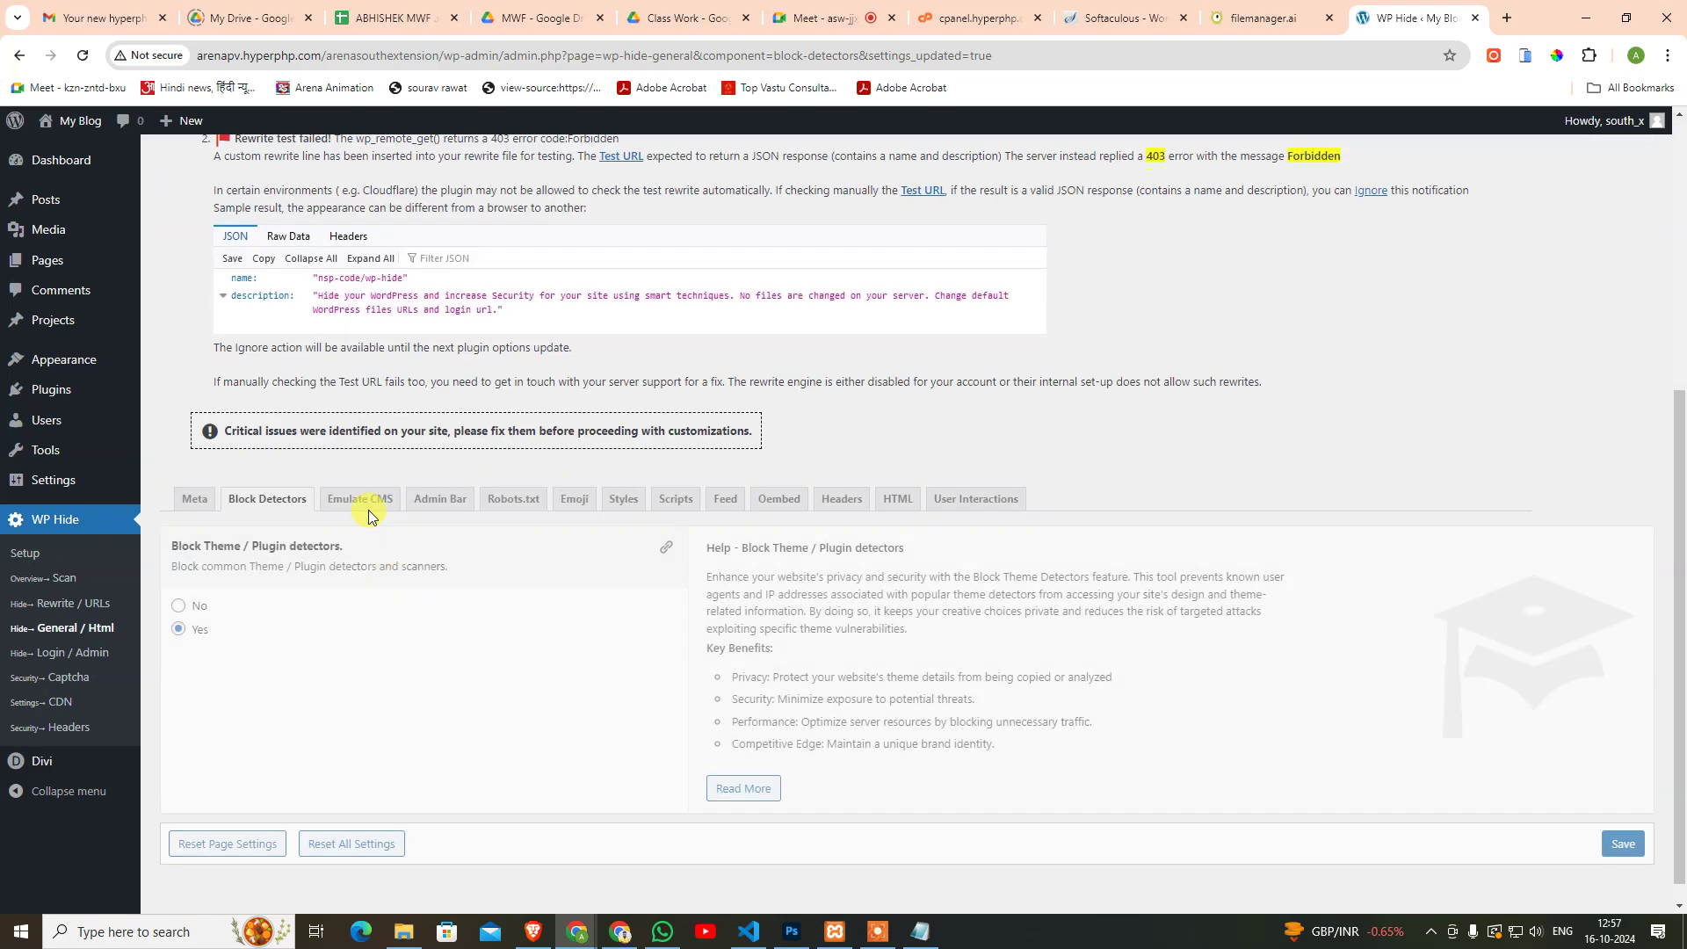
click(378, 504)
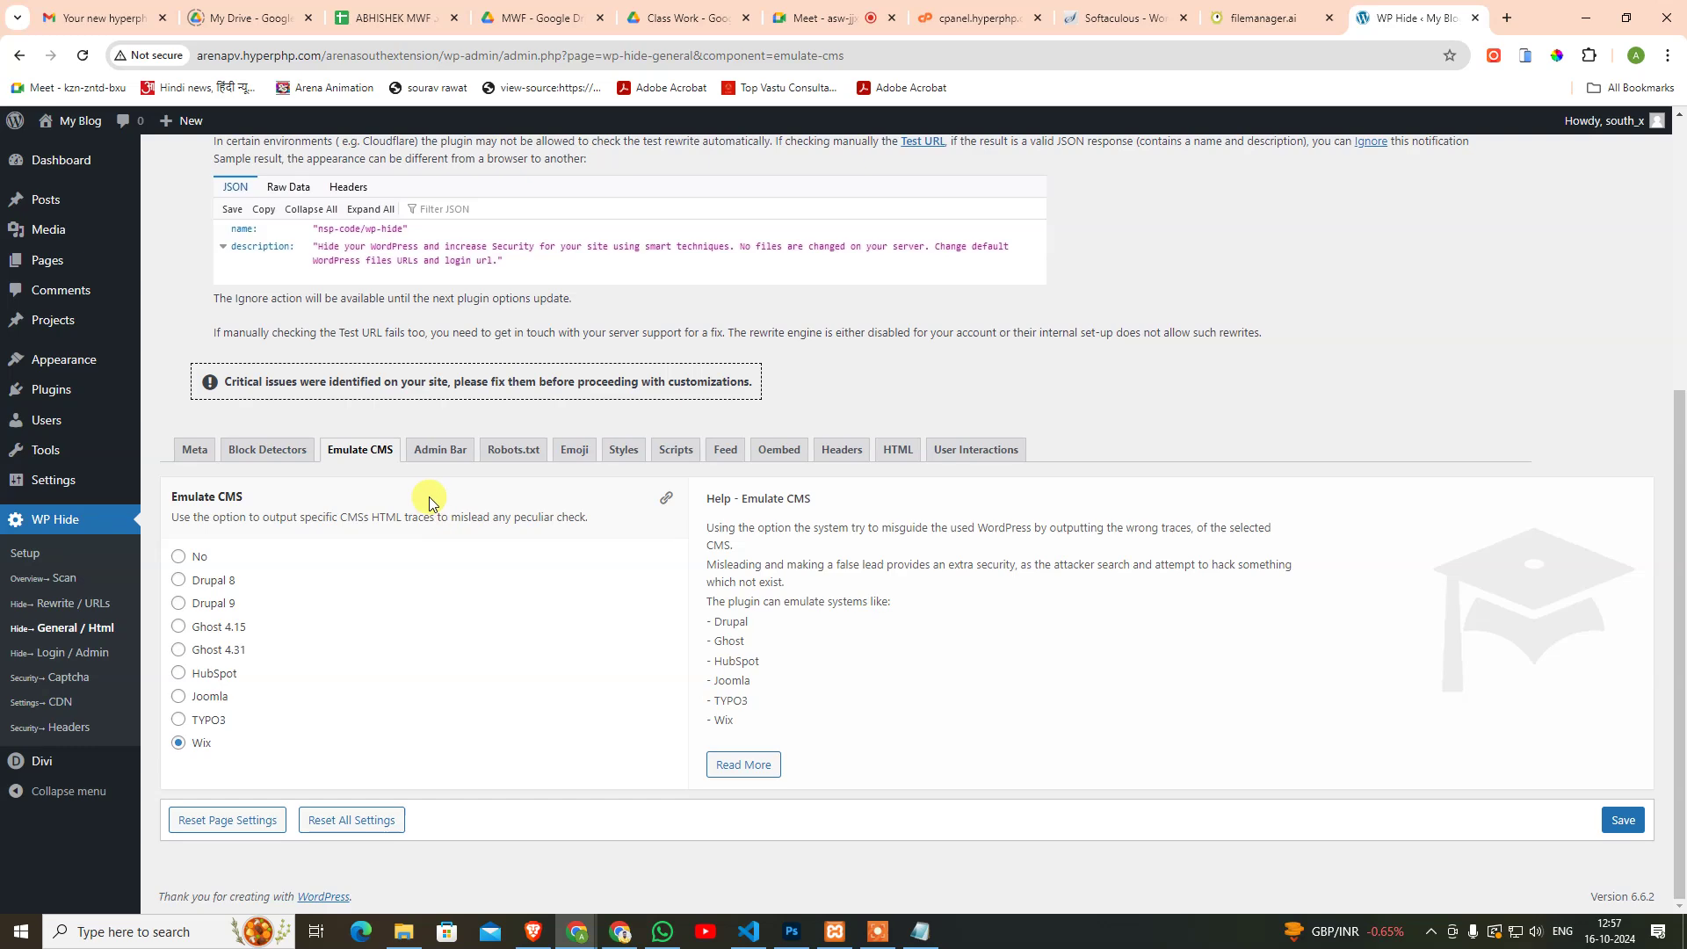
click(439, 449)
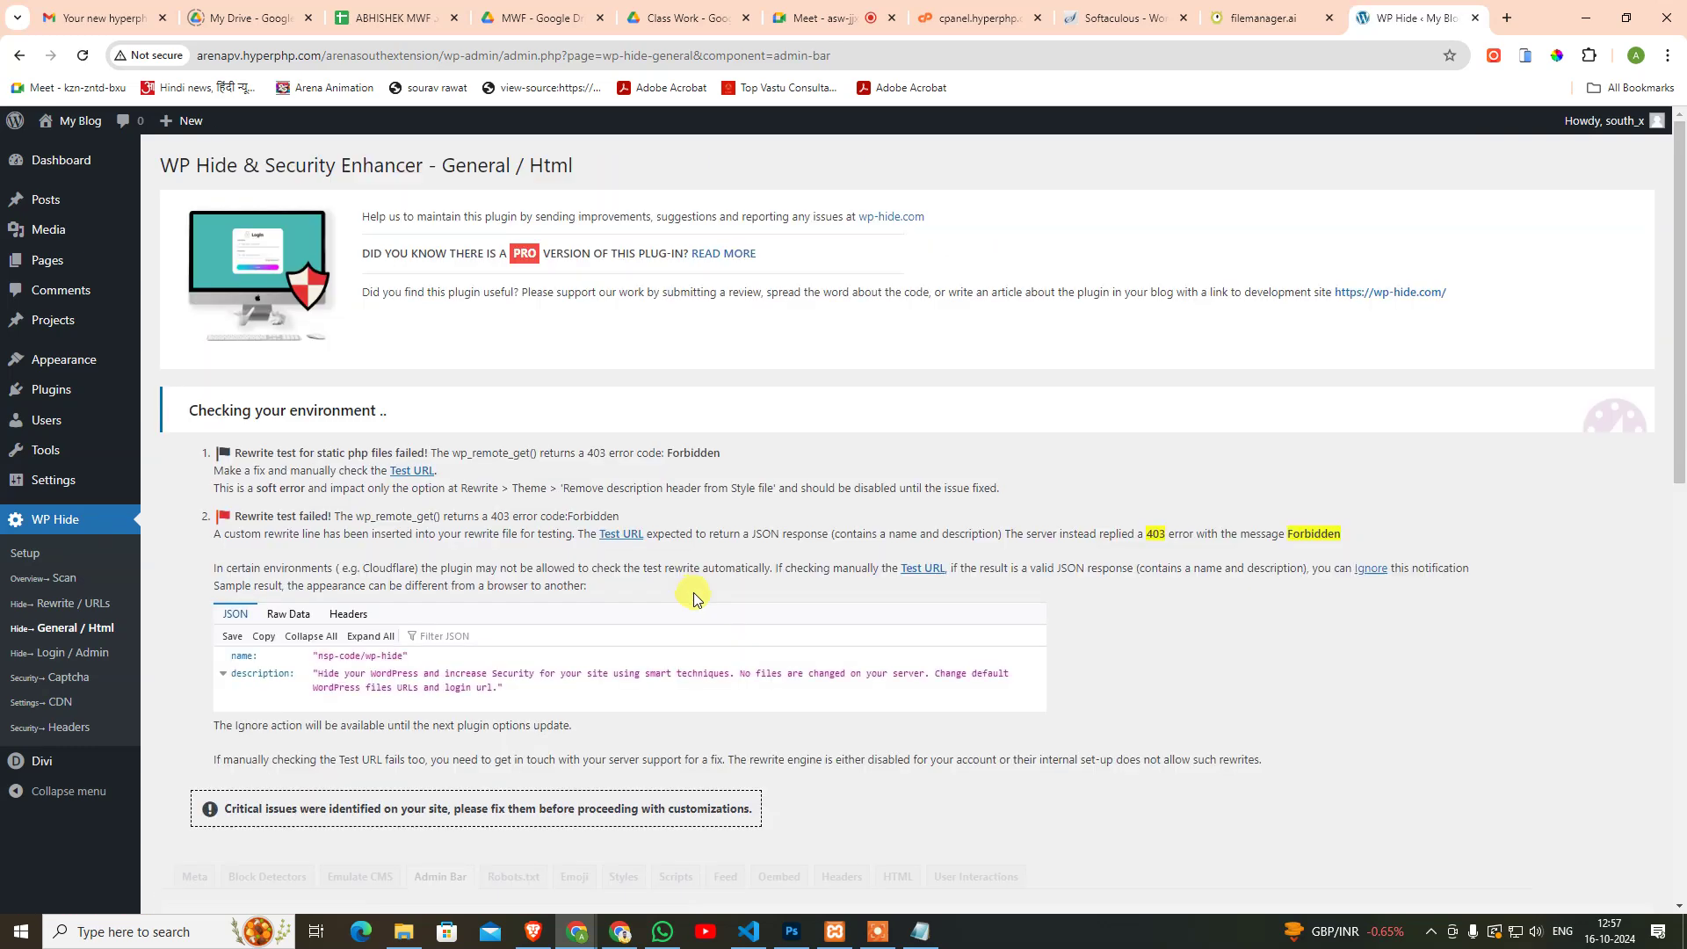
- Remove the admin bar for administrators, editors, authors, contributors and subscribers, and save
click(184, 406)
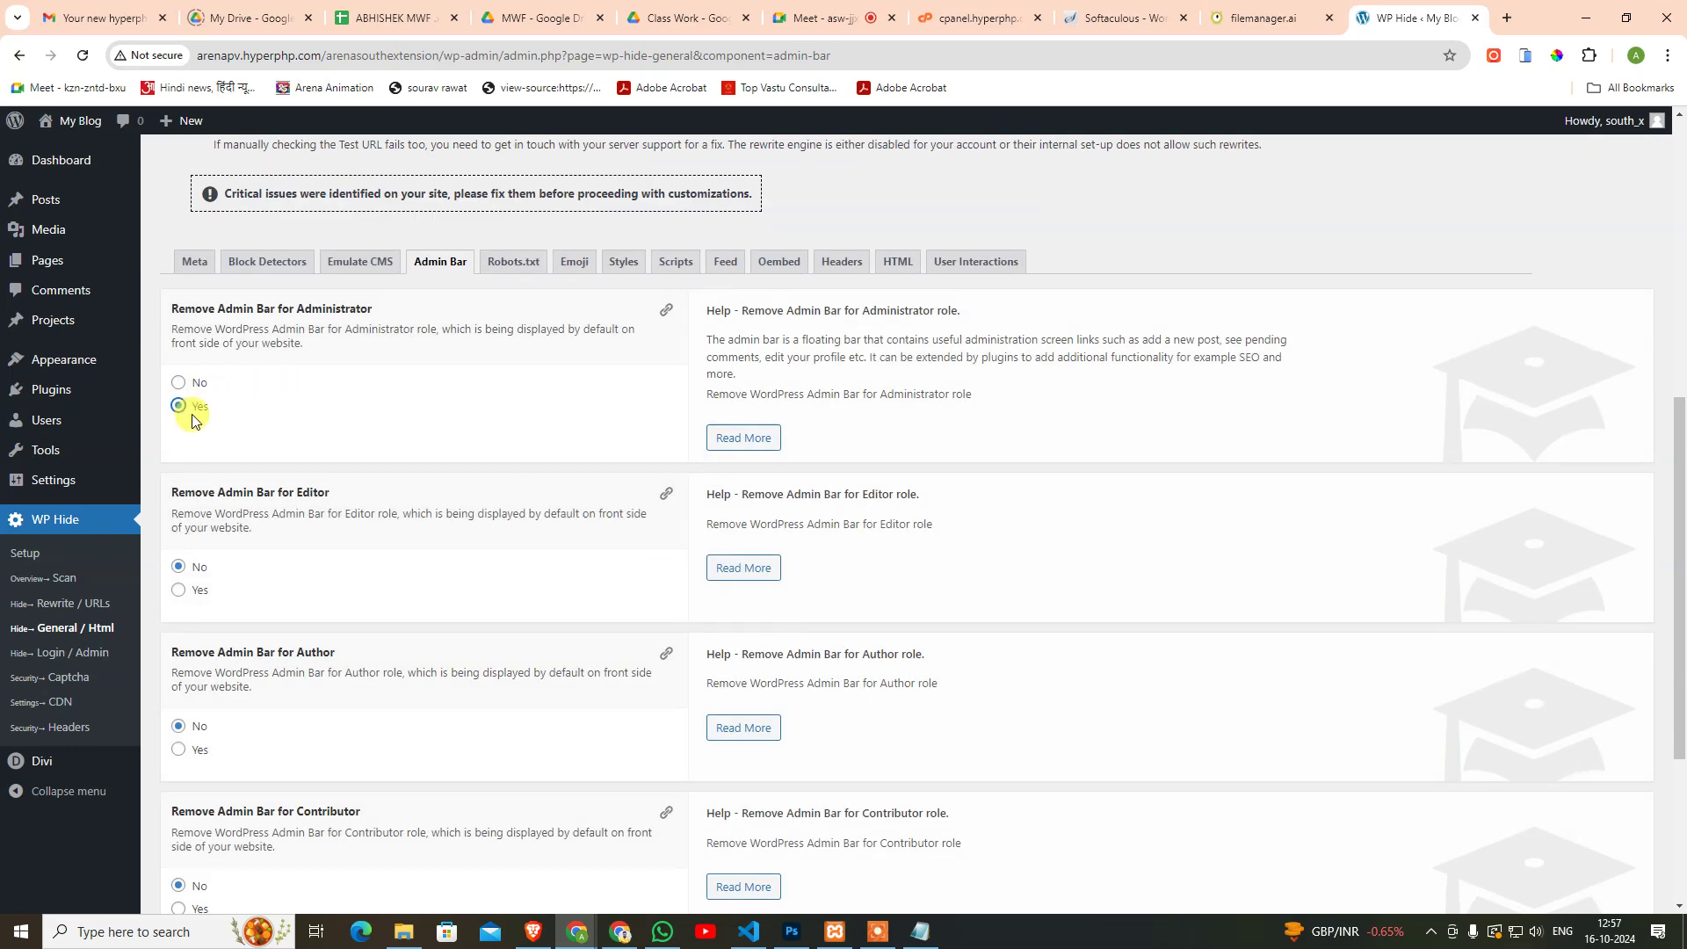
click(183, 590)
click(185, 749)
scroll(211, 703, down, 3)
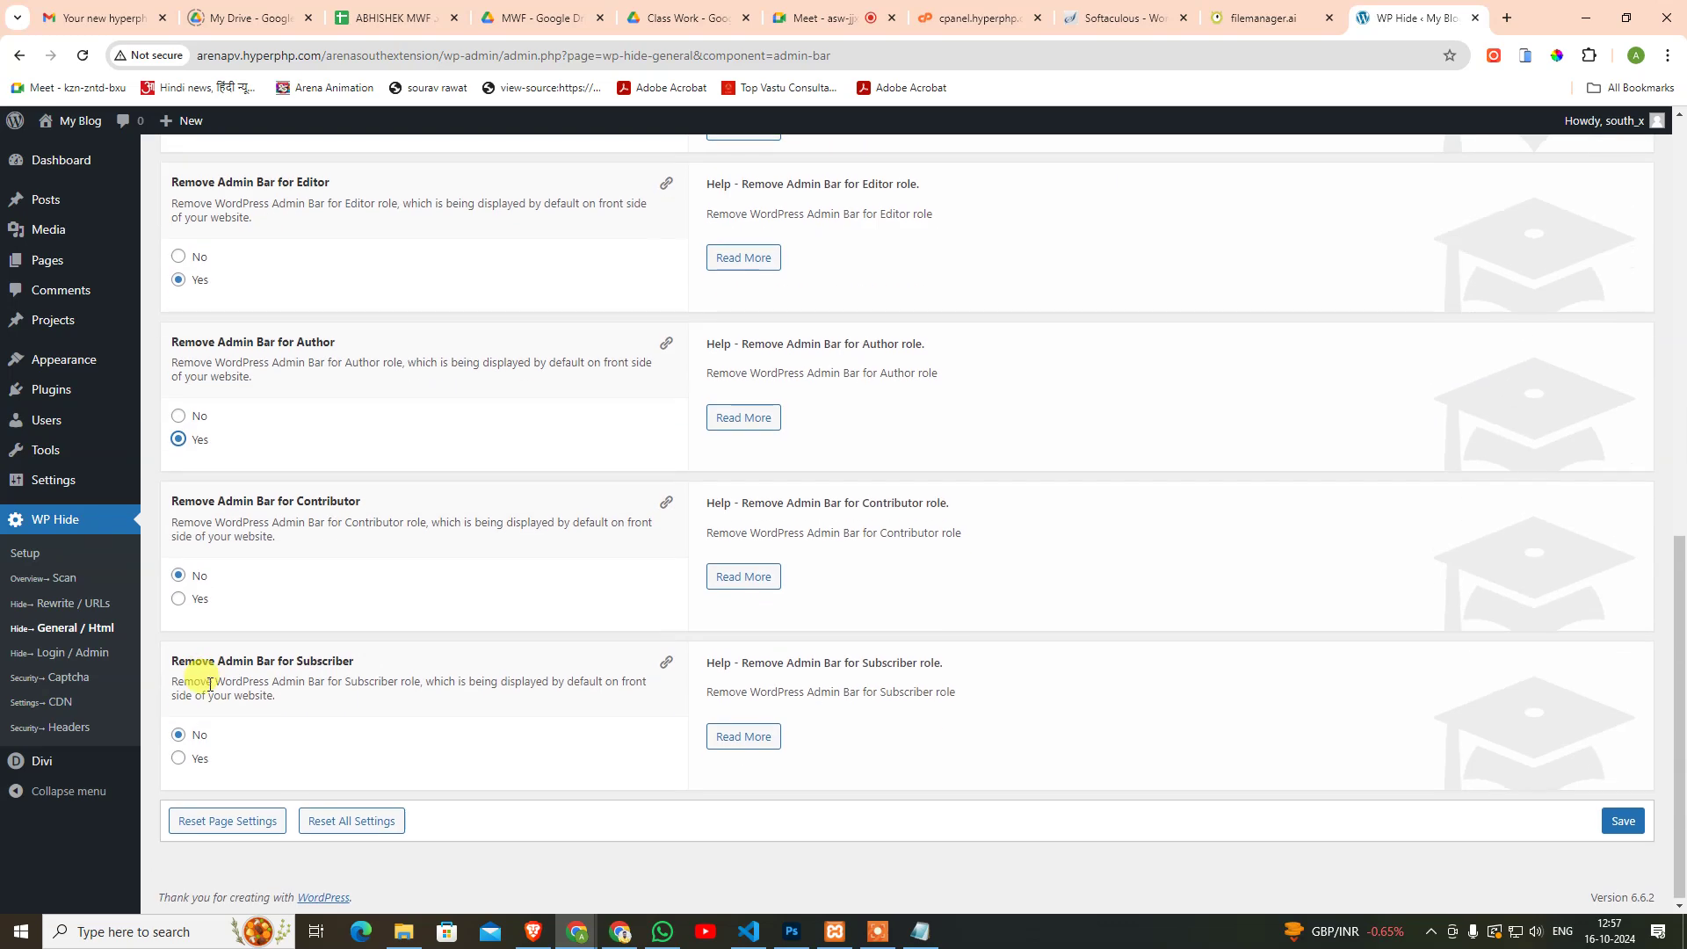
click(178, 599)
click(179, 757)
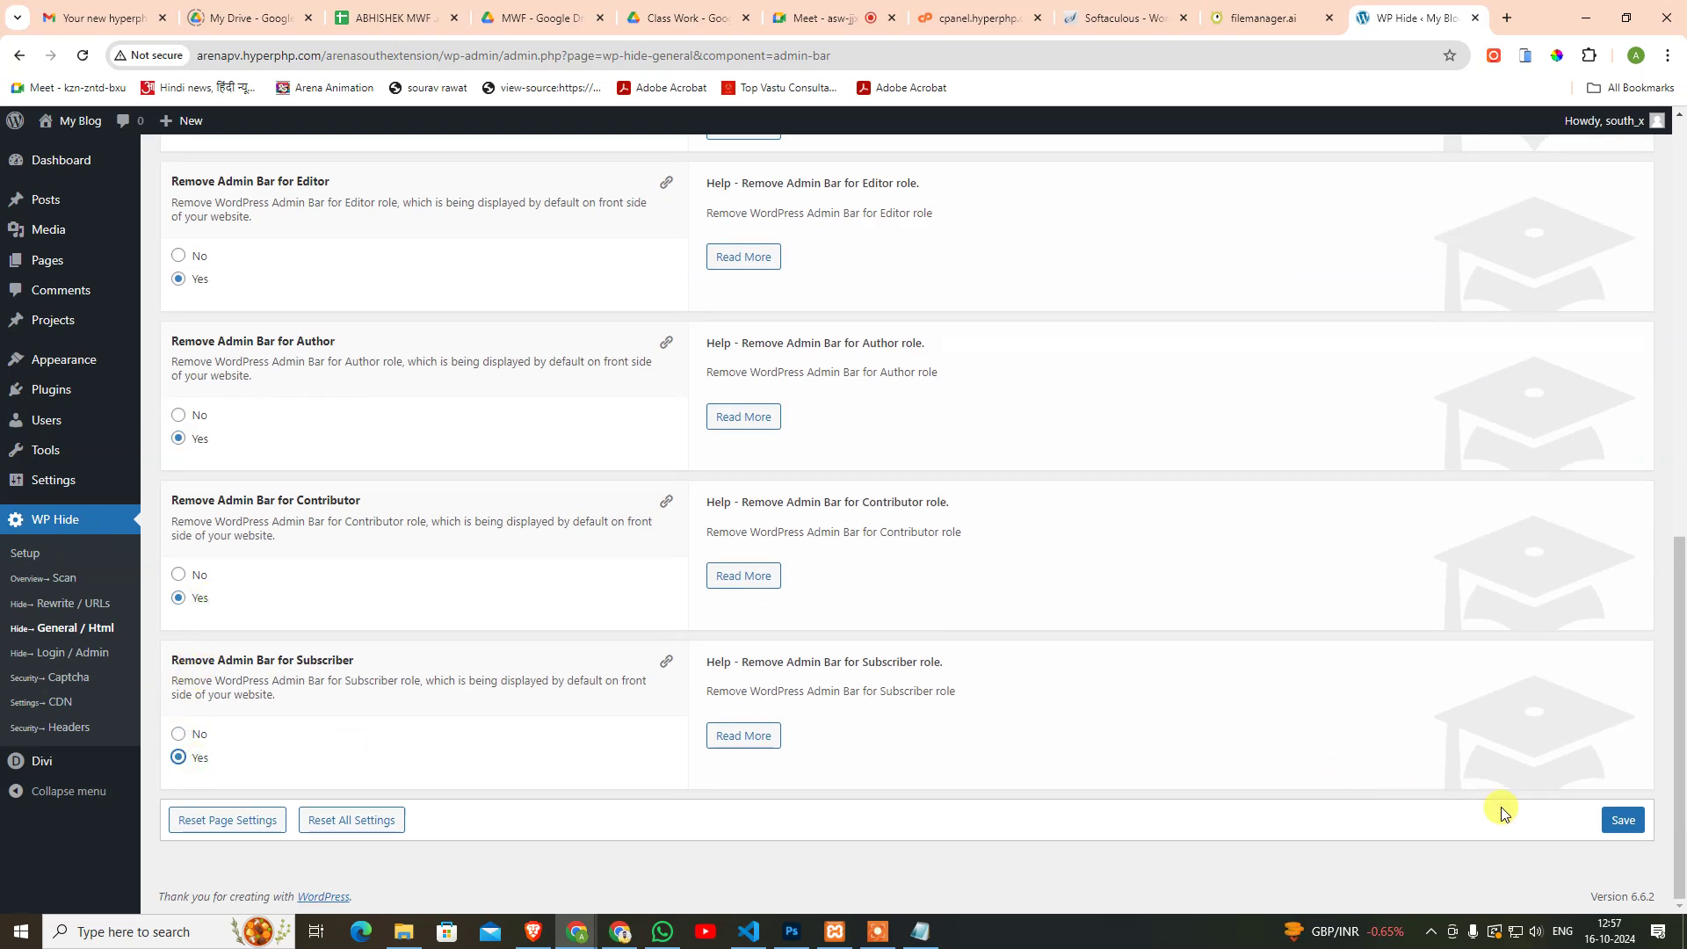
click(1621, 820)
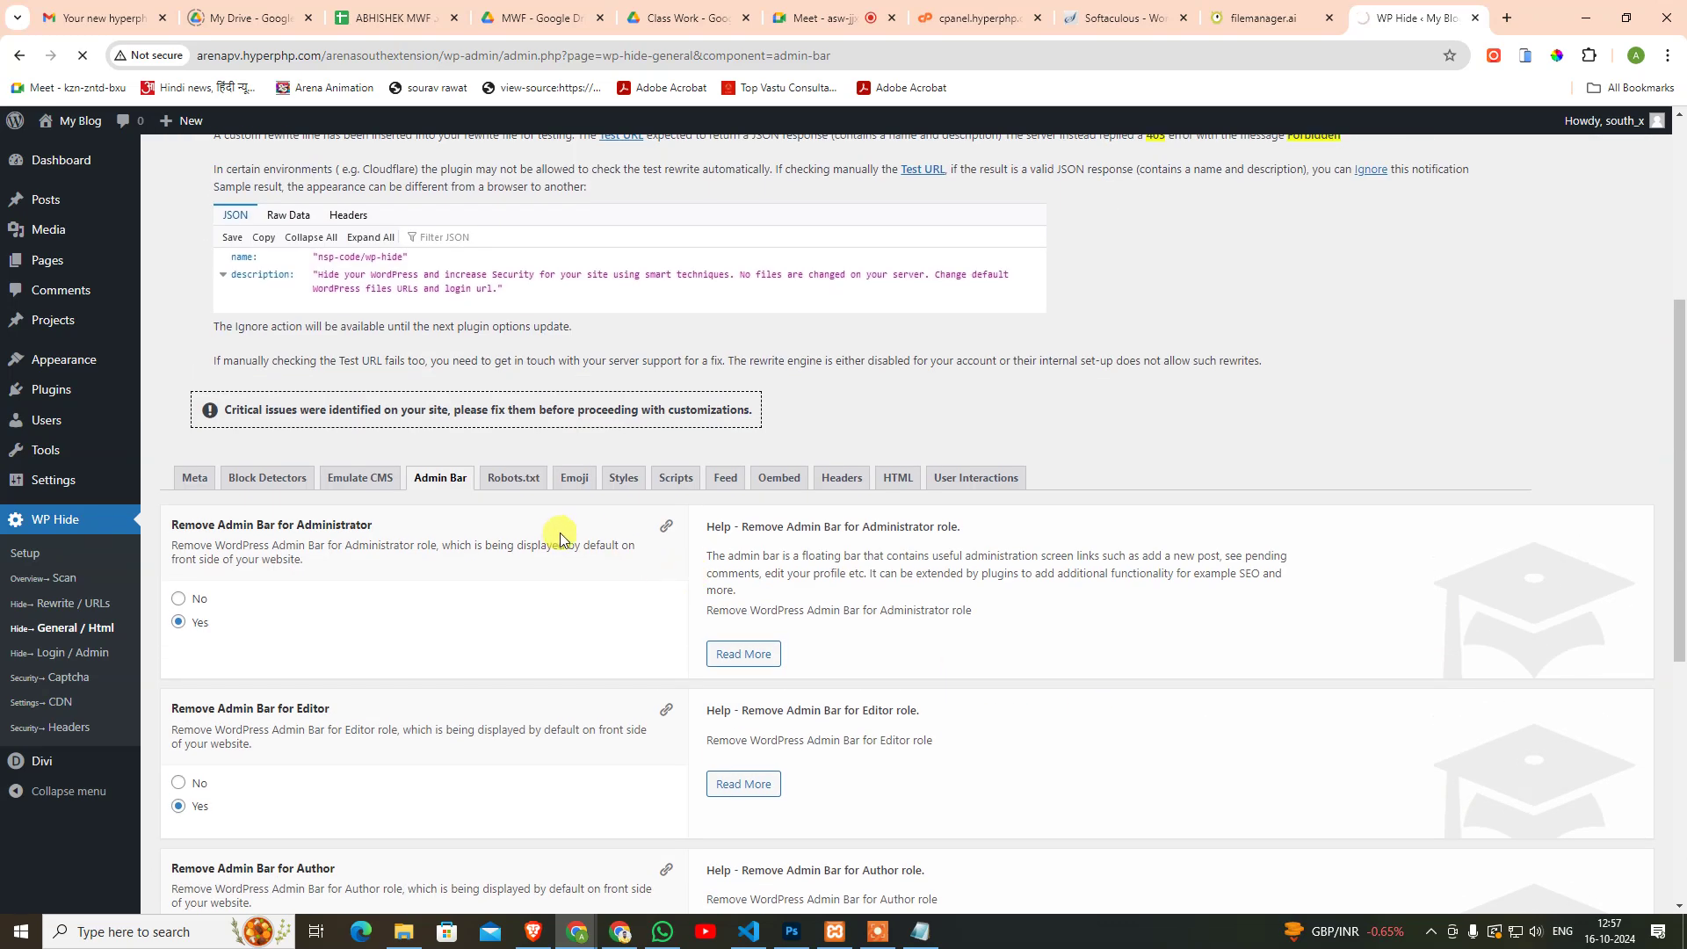
- Enable changing default URLs in Robots.txt and save
scroll(500, 492, down, 5)
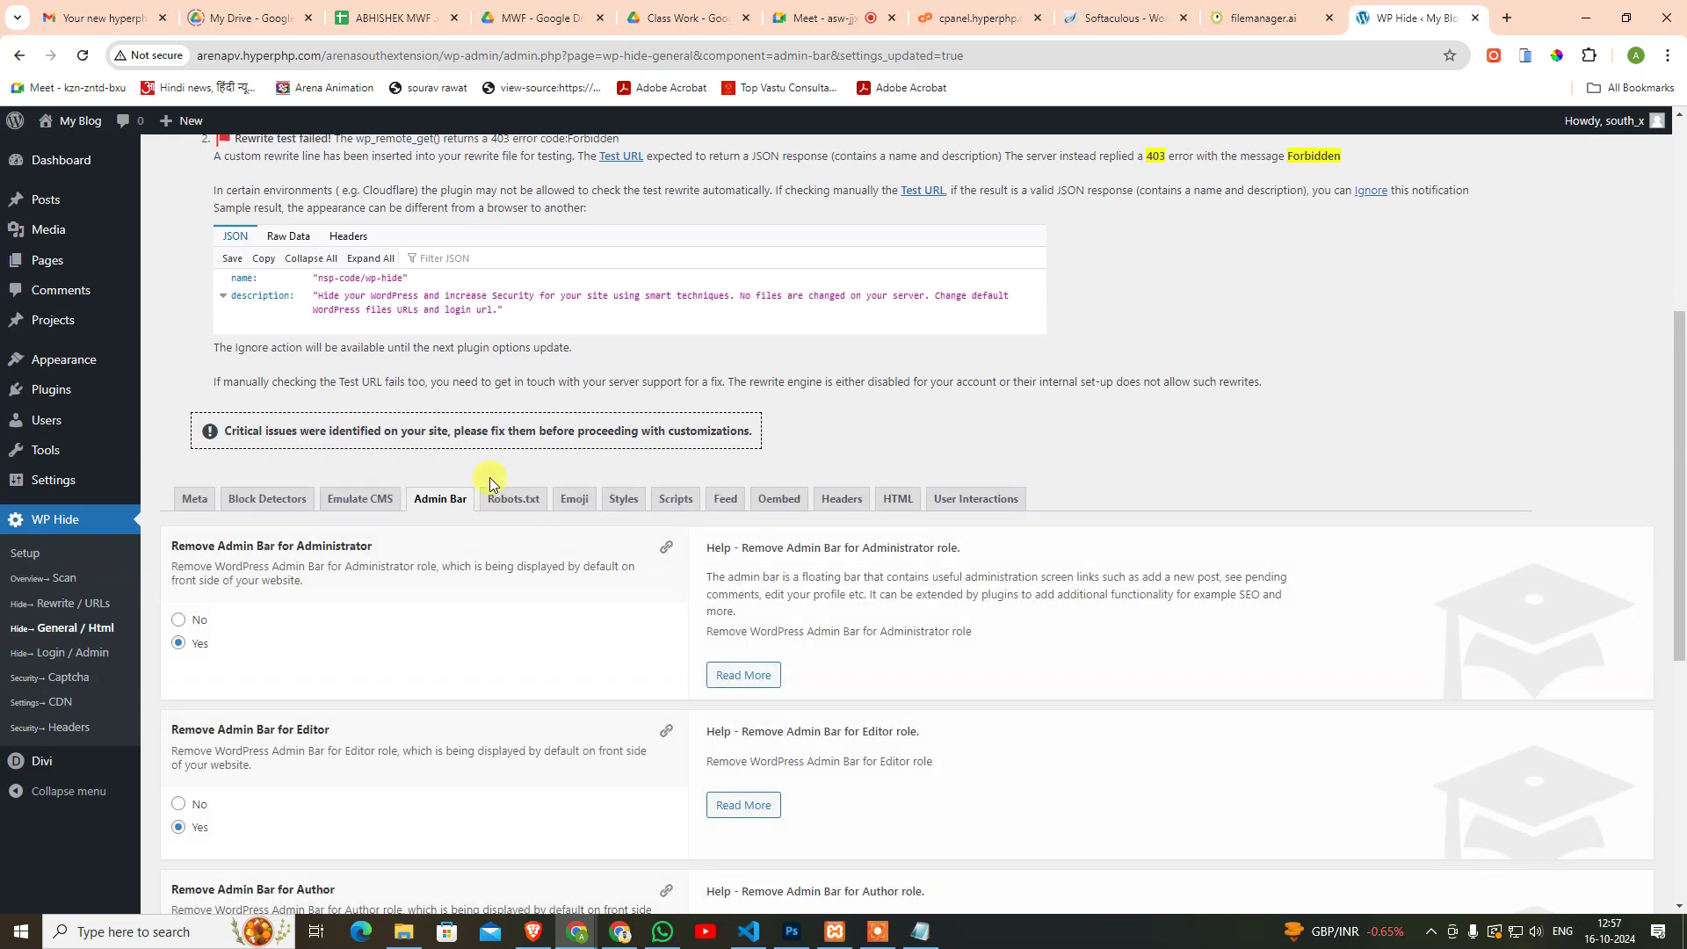
click(508, 509)
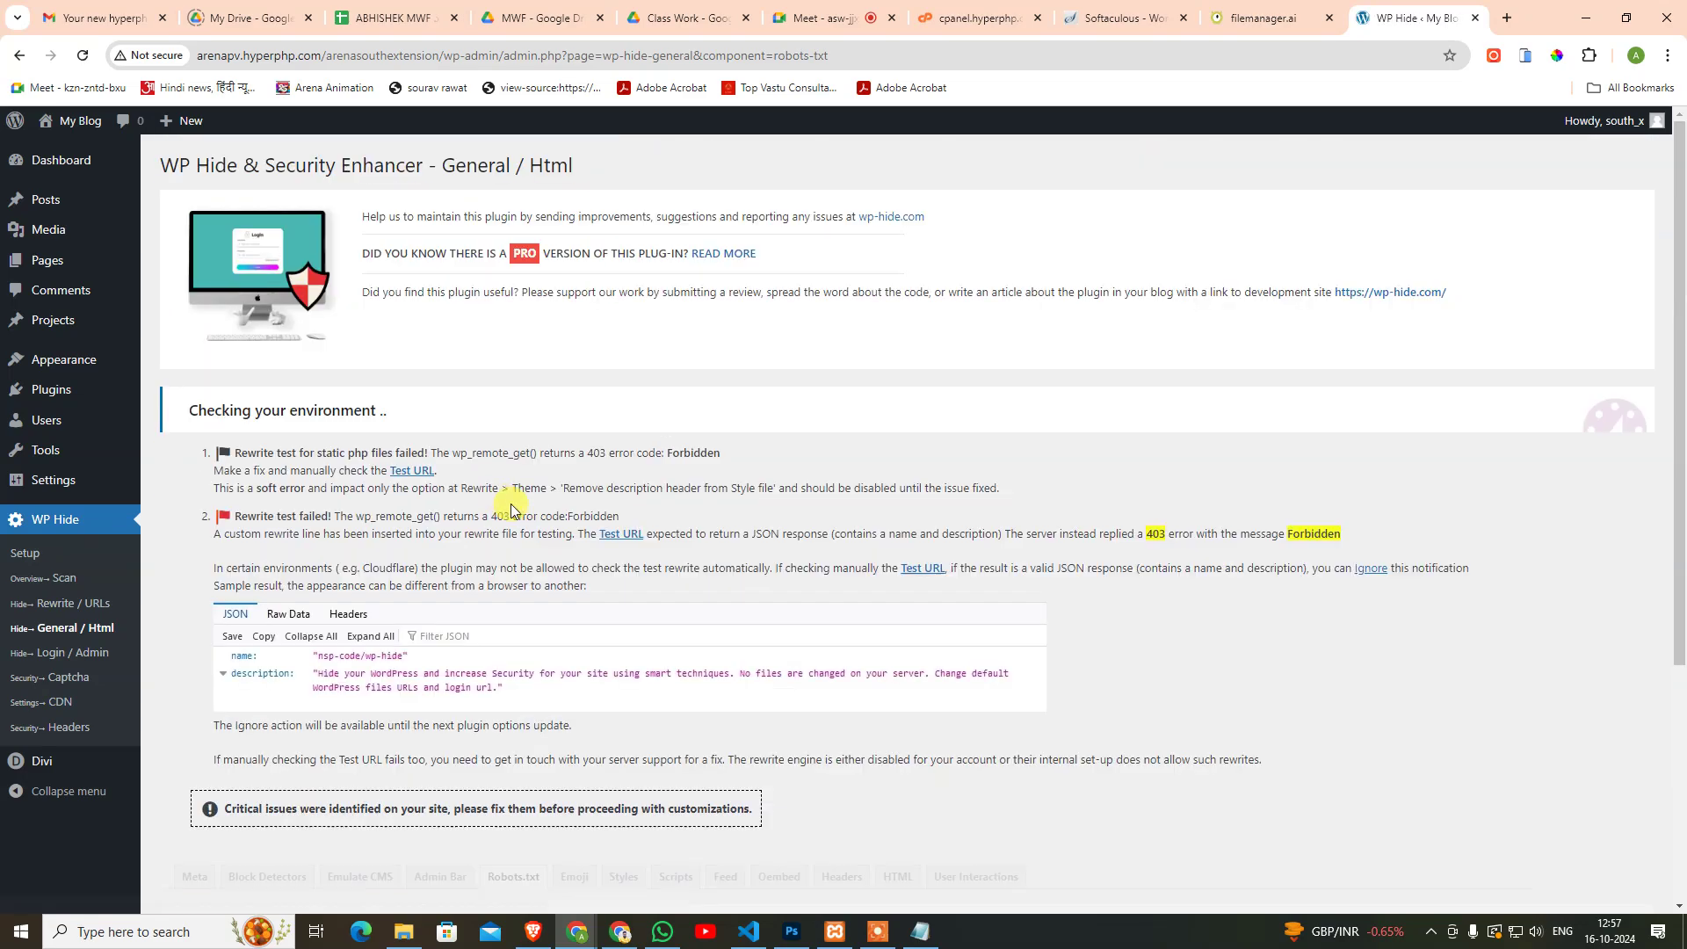
scroll(309, 650, down, 3)
click(198, 674)
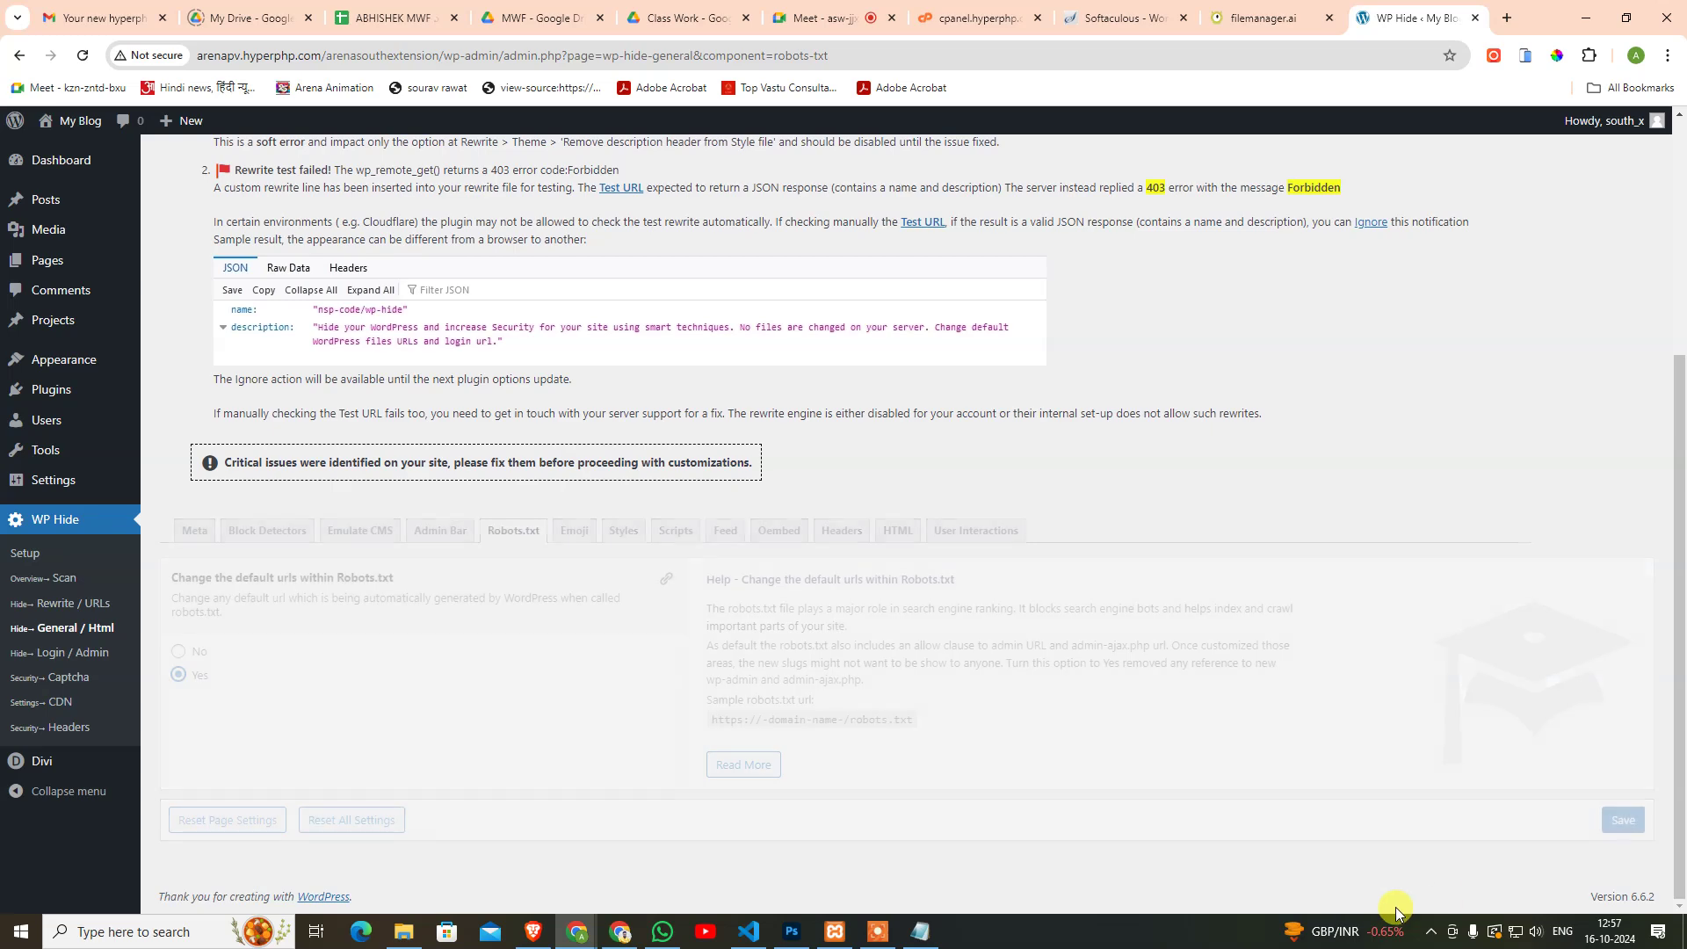
click(1623, 819)
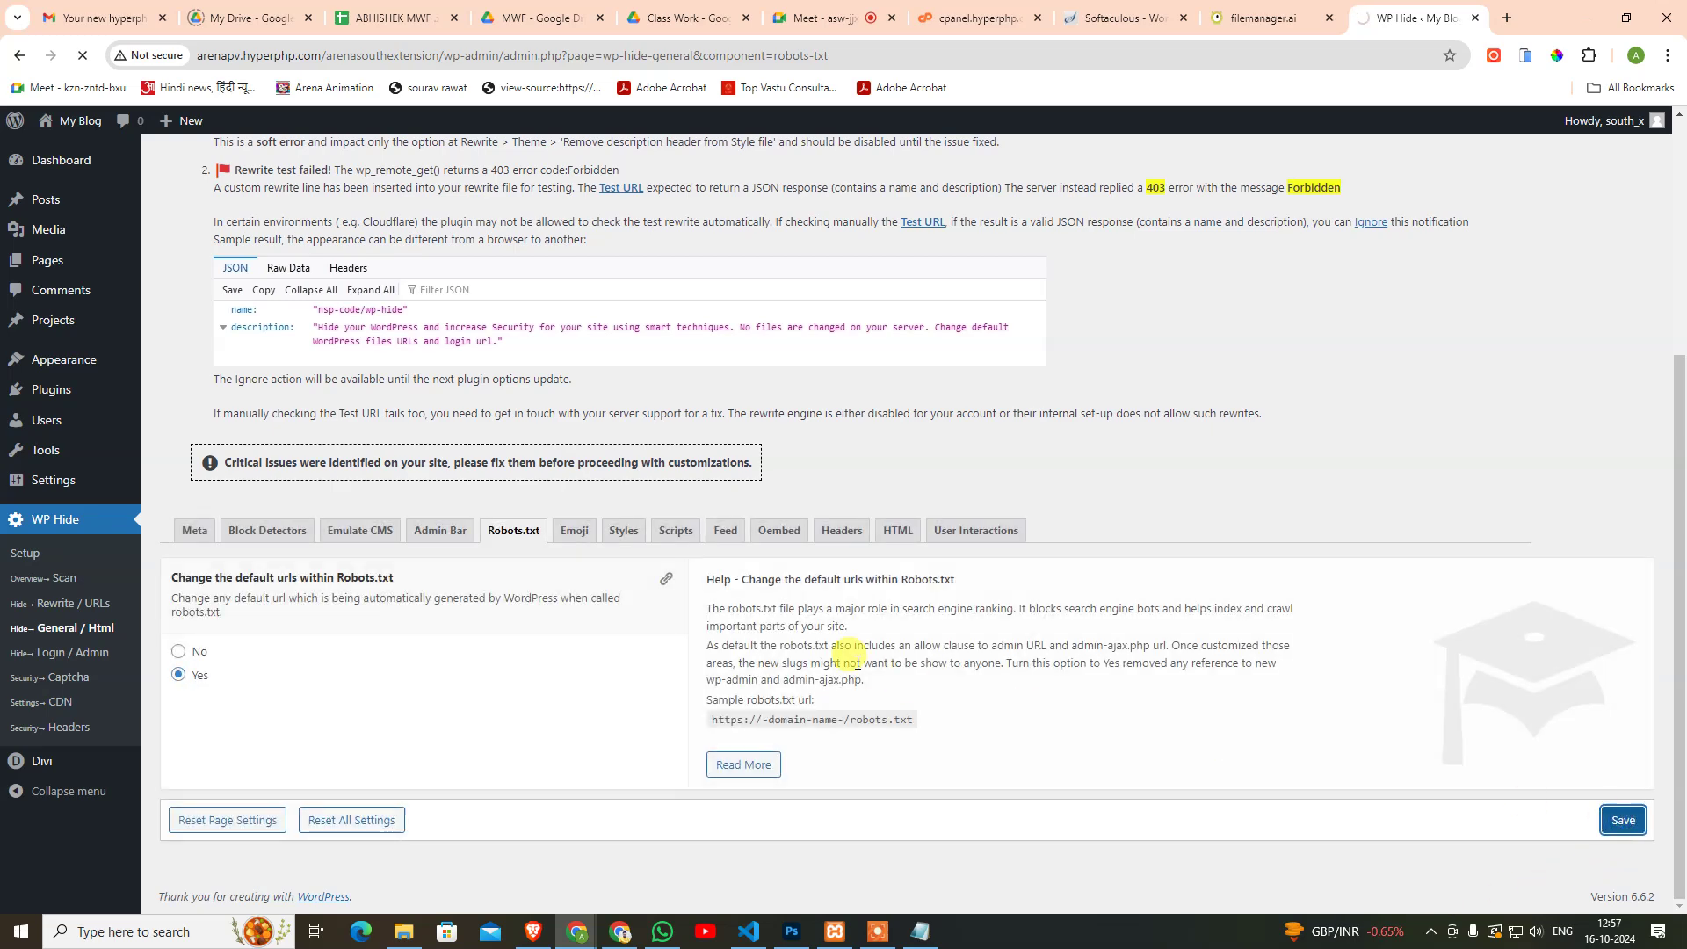
- Return to the Security Scan overview, still at 64% Fair
scroll(589, 615, down, 3)
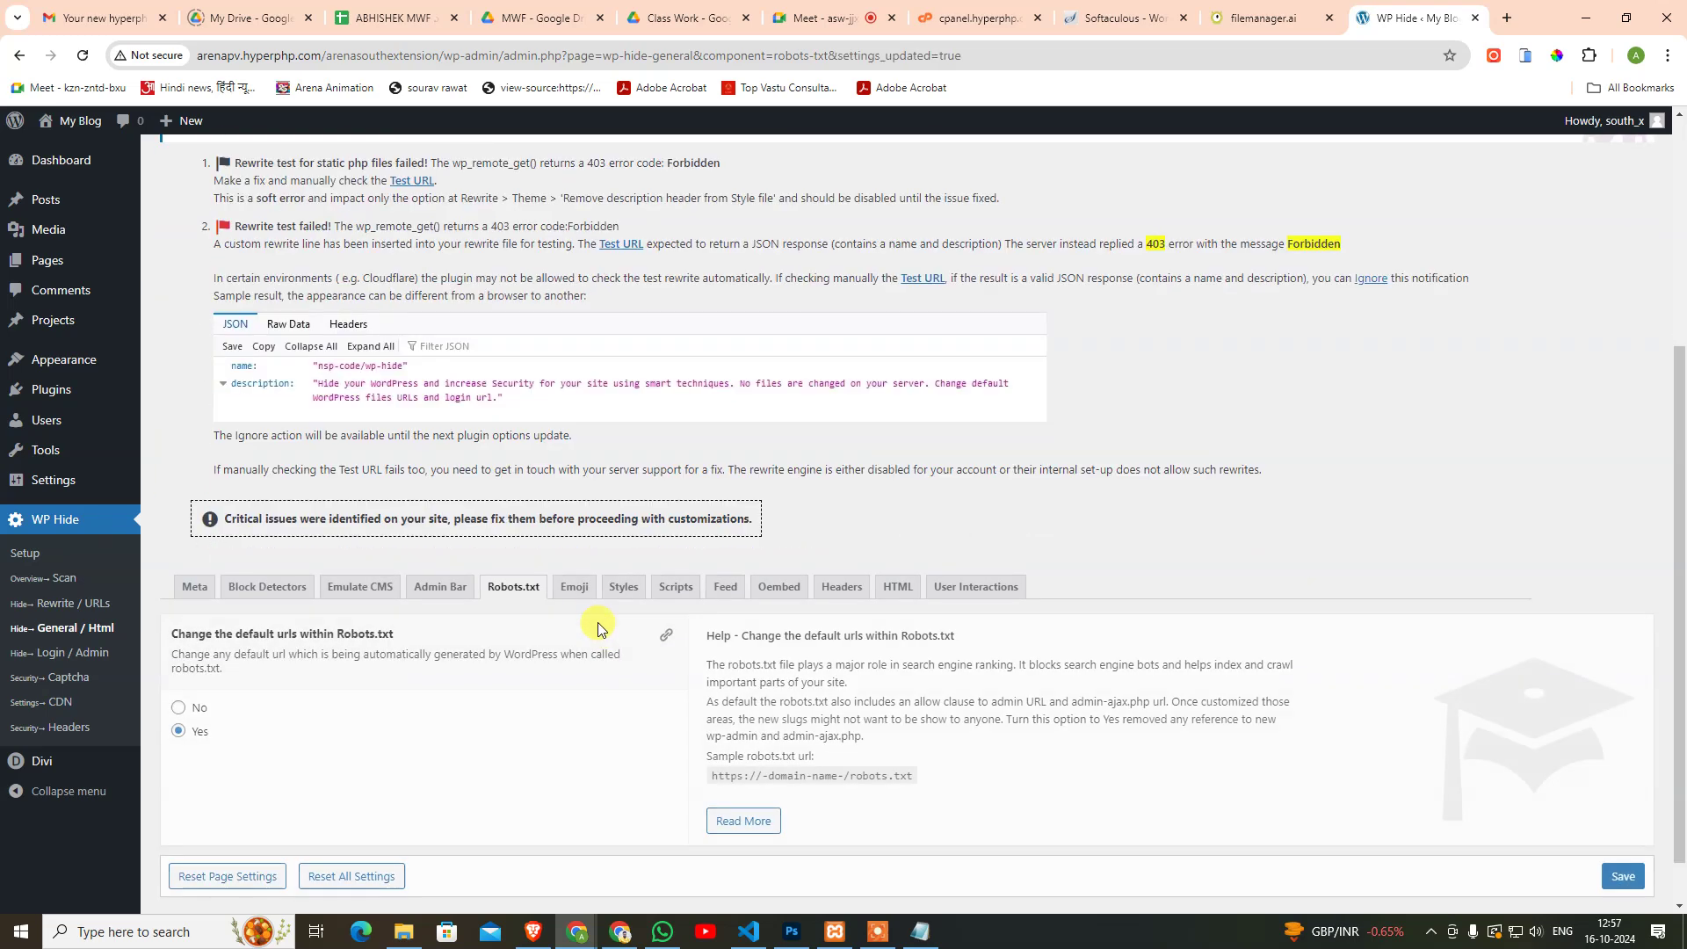
click(560, 597)
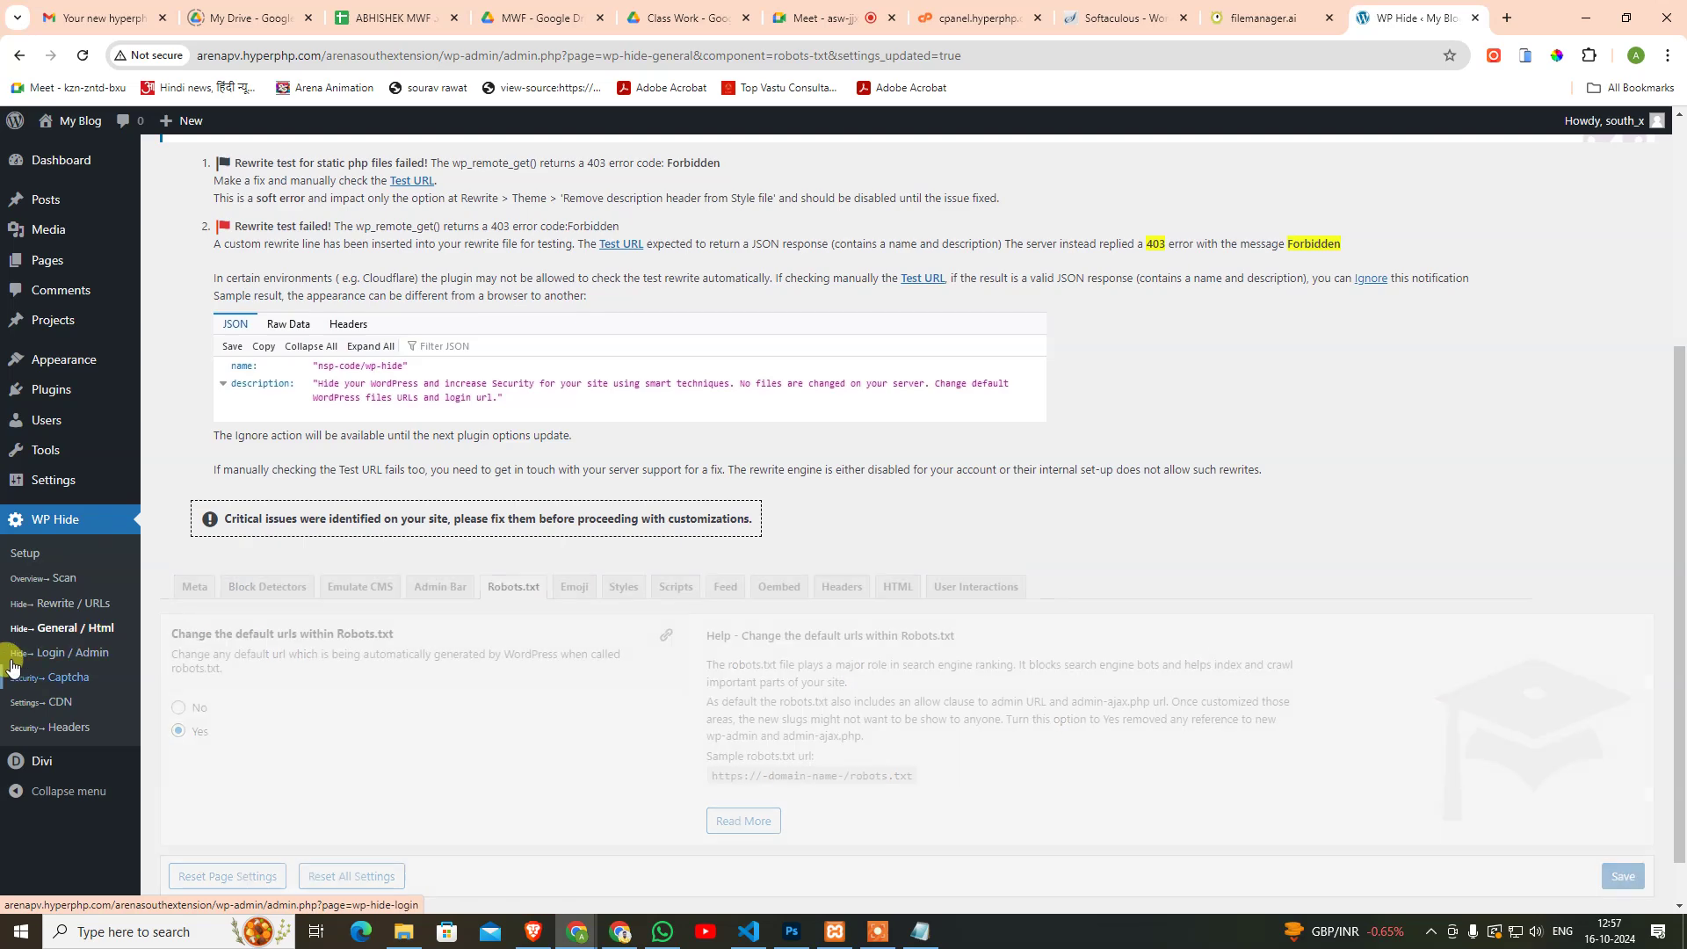
click(352, 586)
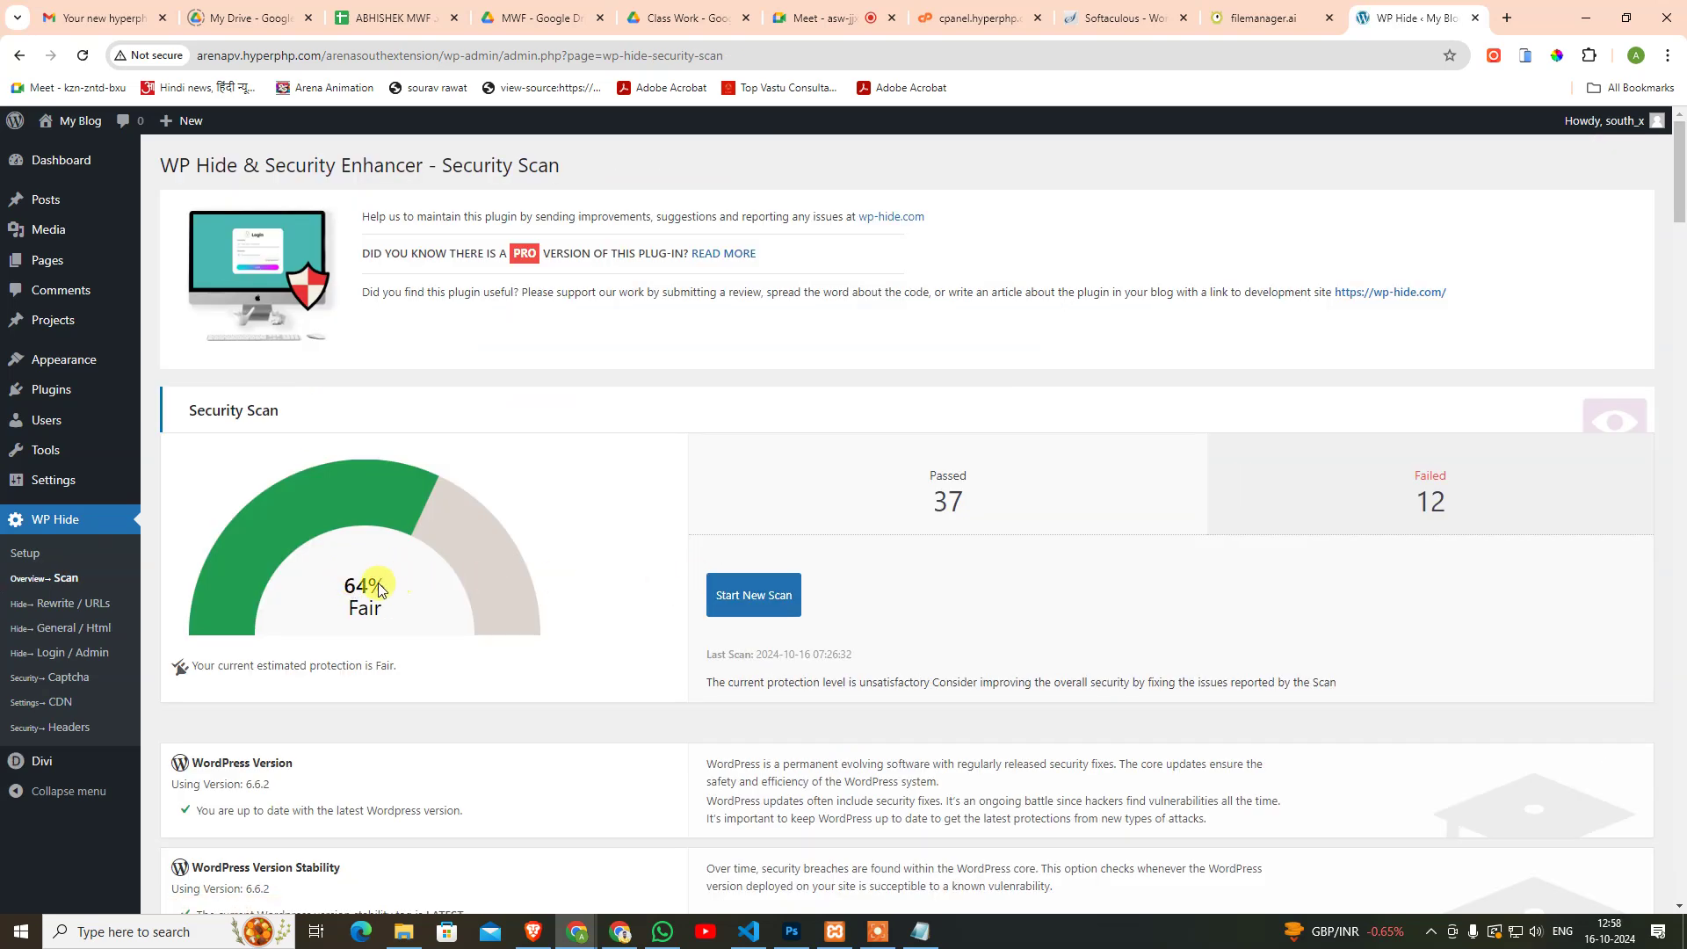
- Start a new scan and review results: 67% Fair, 39 passed, 10 failed
click(757, 596)
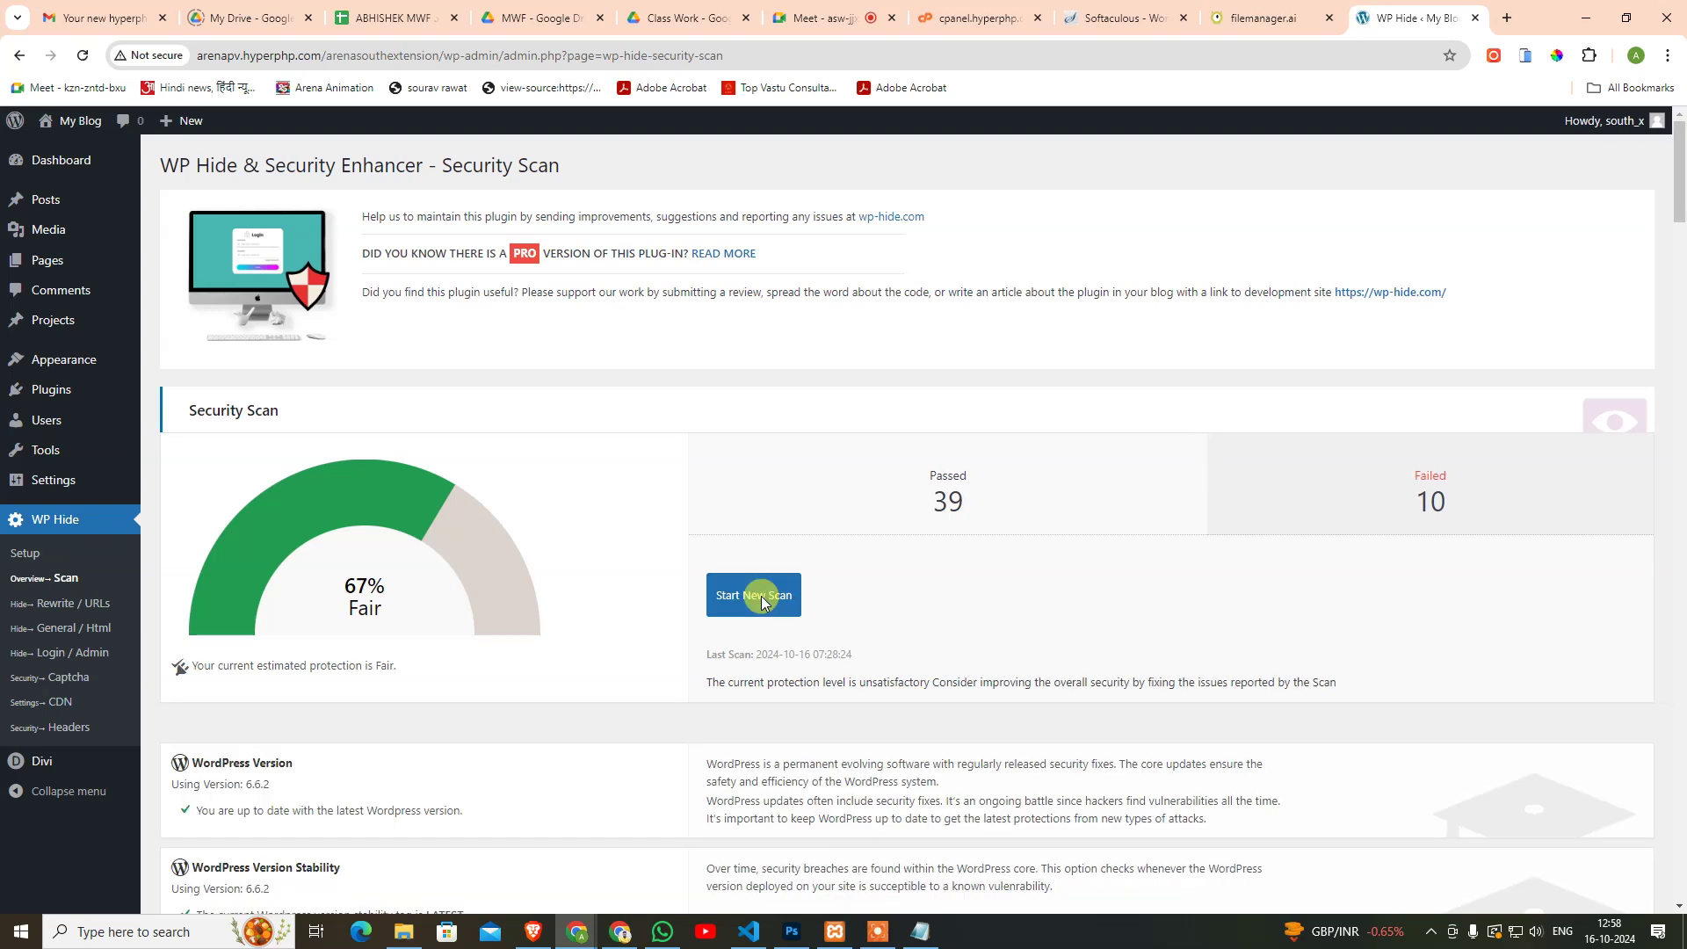
scroll(762, 603, down, 15)
scroll(520, 689, down, 20)
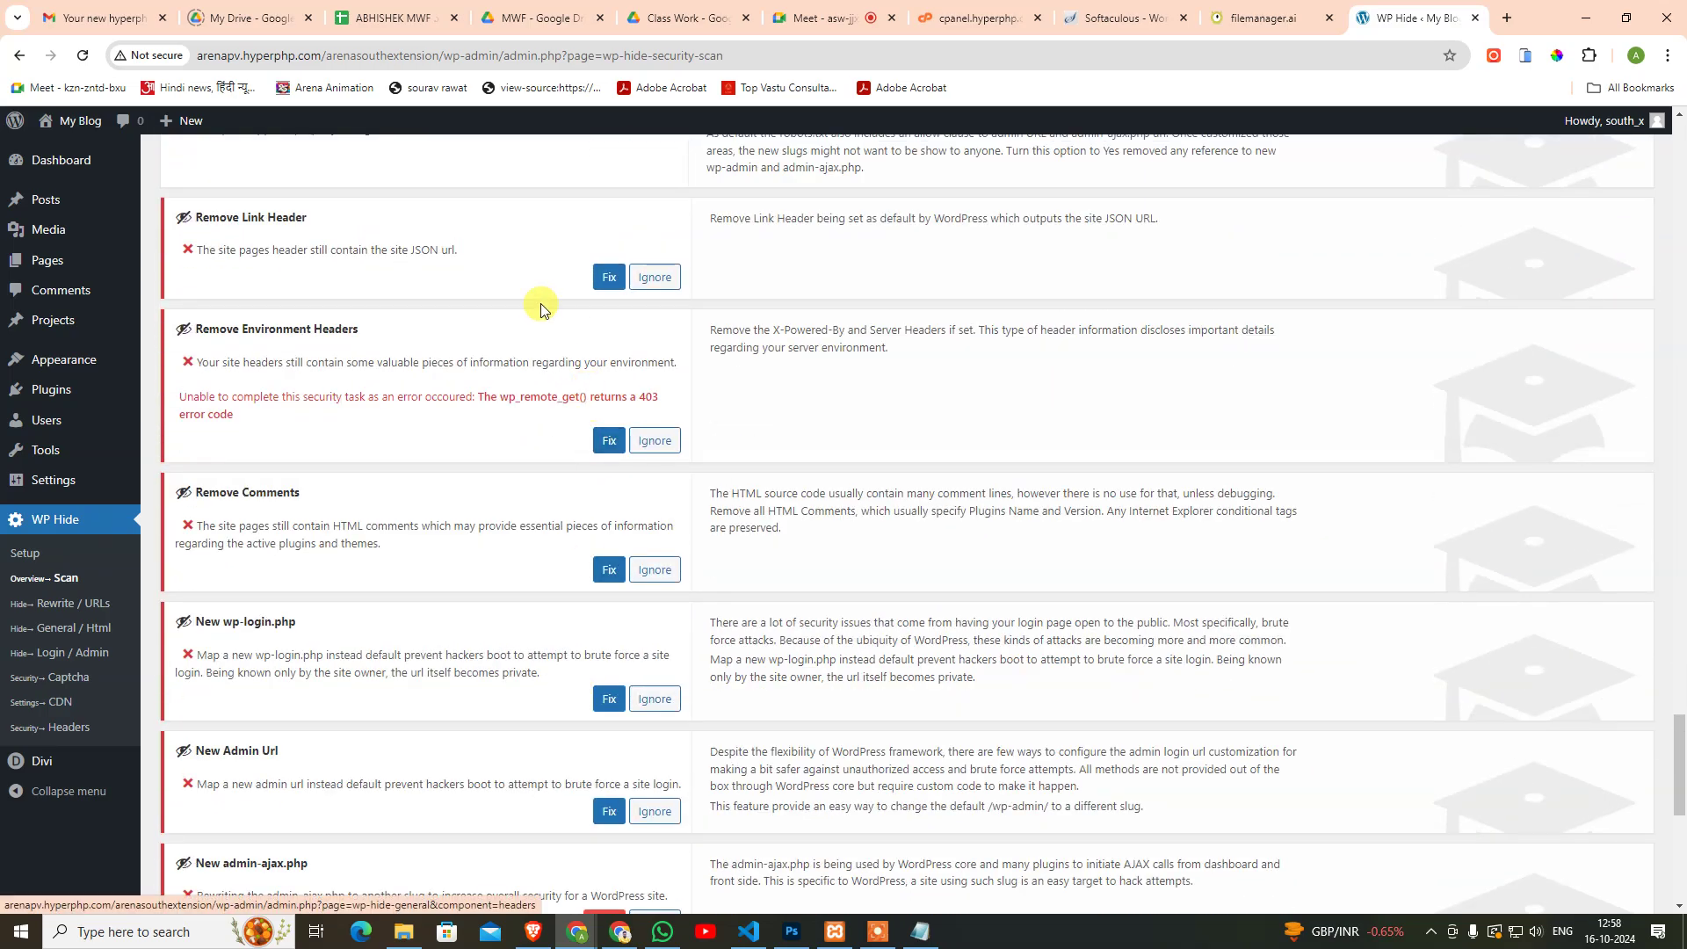
- Open the fixes for the header check, Remove Comments and New wp-login.php in new tabs
click(626, 277)
click(604, 569)
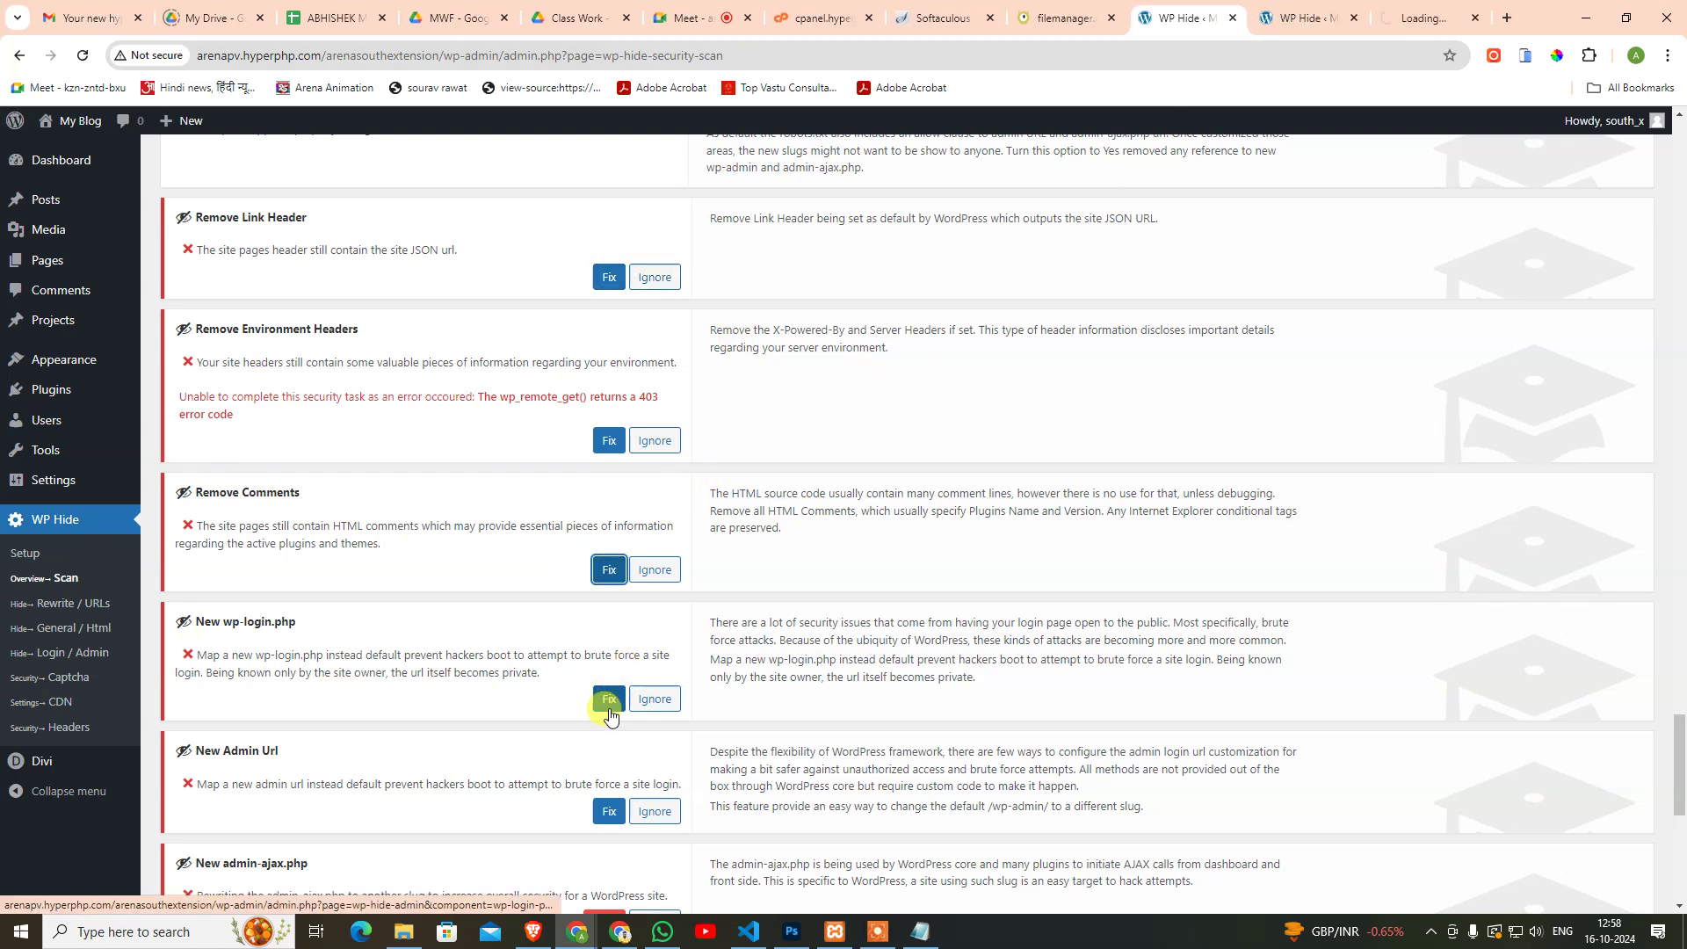
click(609, 708)
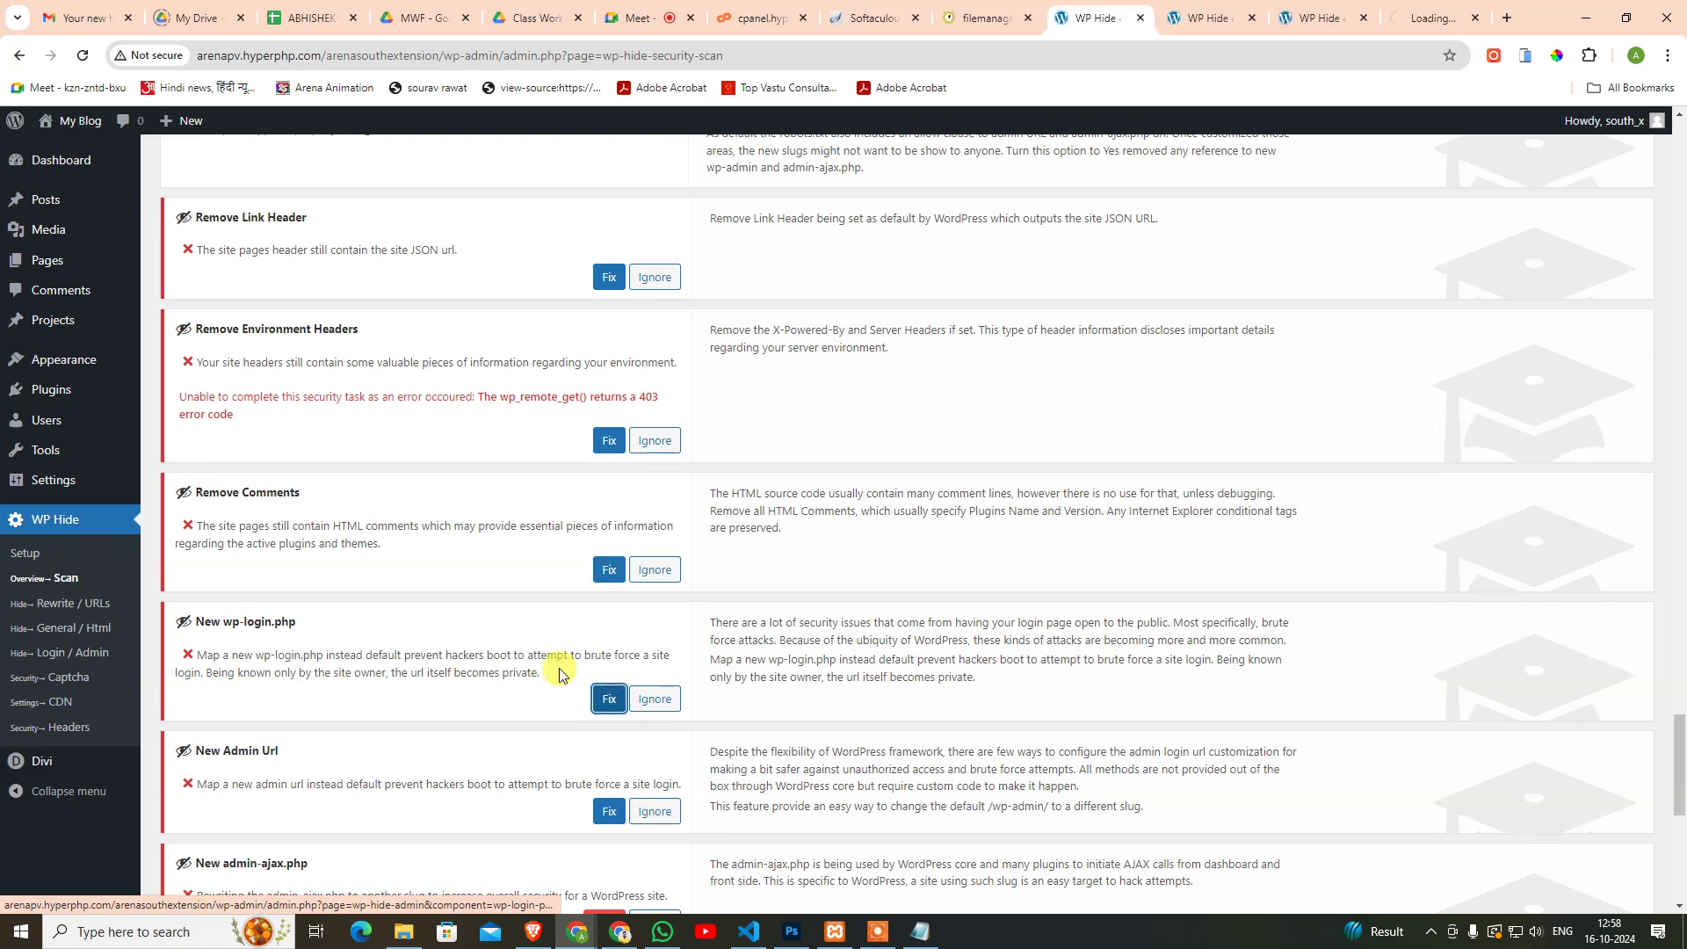
scroll(575, 690, down, 2)
- Set removal of Link, X-Powered-By, Server and X-Pingback headers to Yes and save
click(1195, 16)
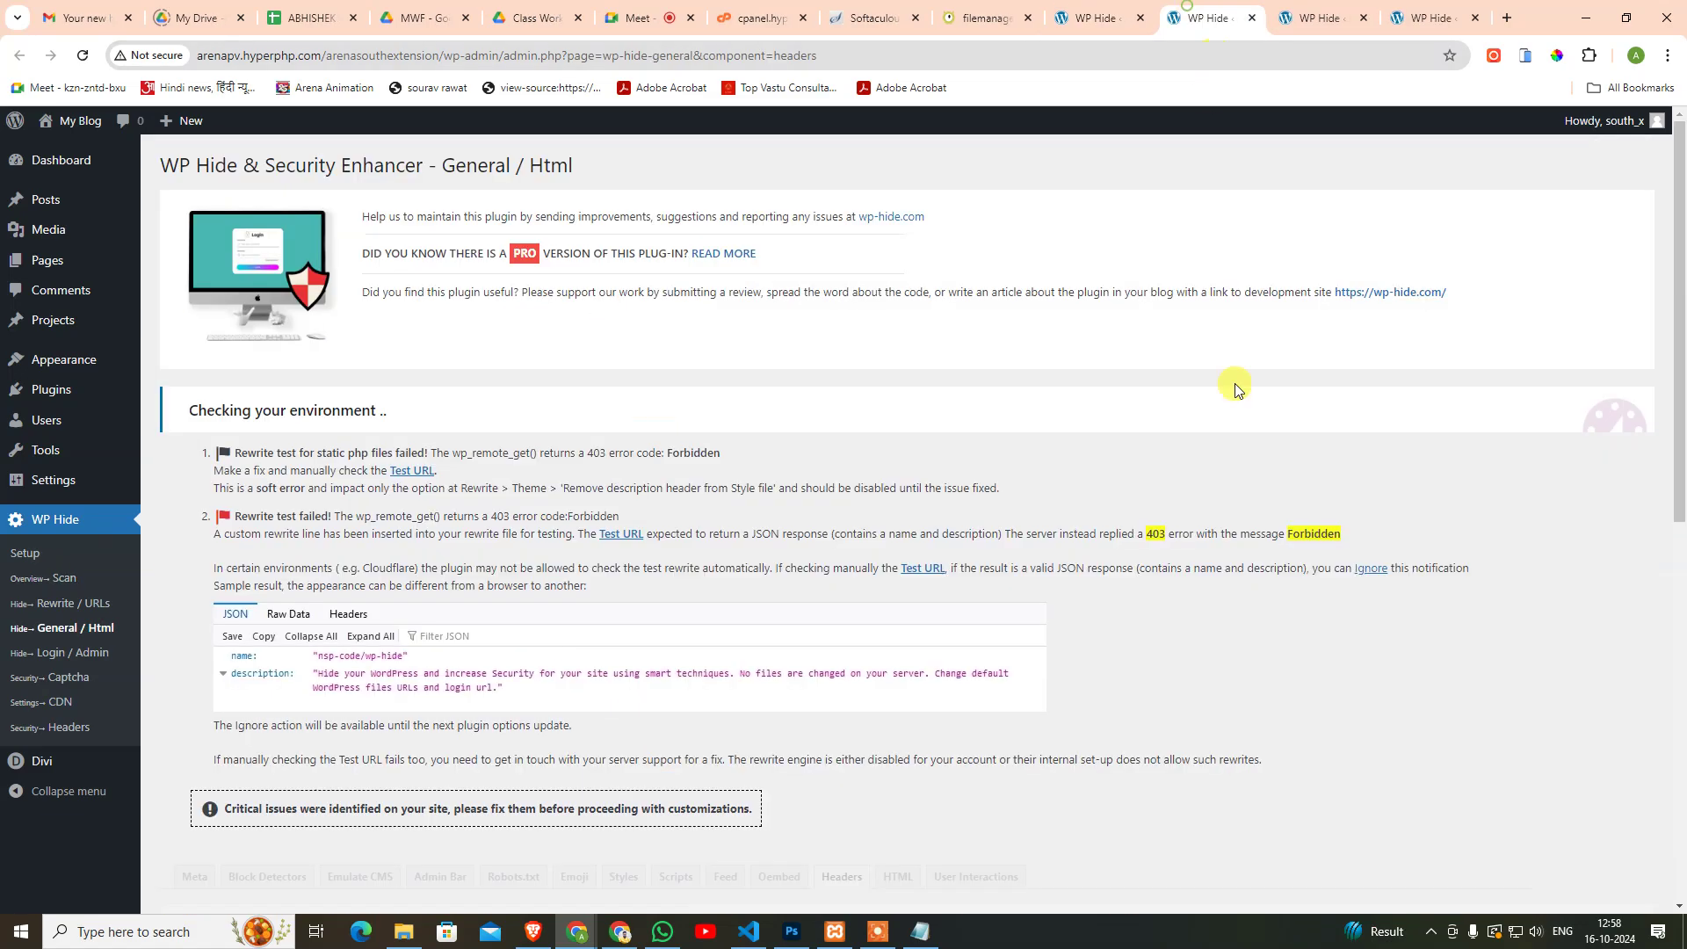
scroll(379, 661, down, 7)
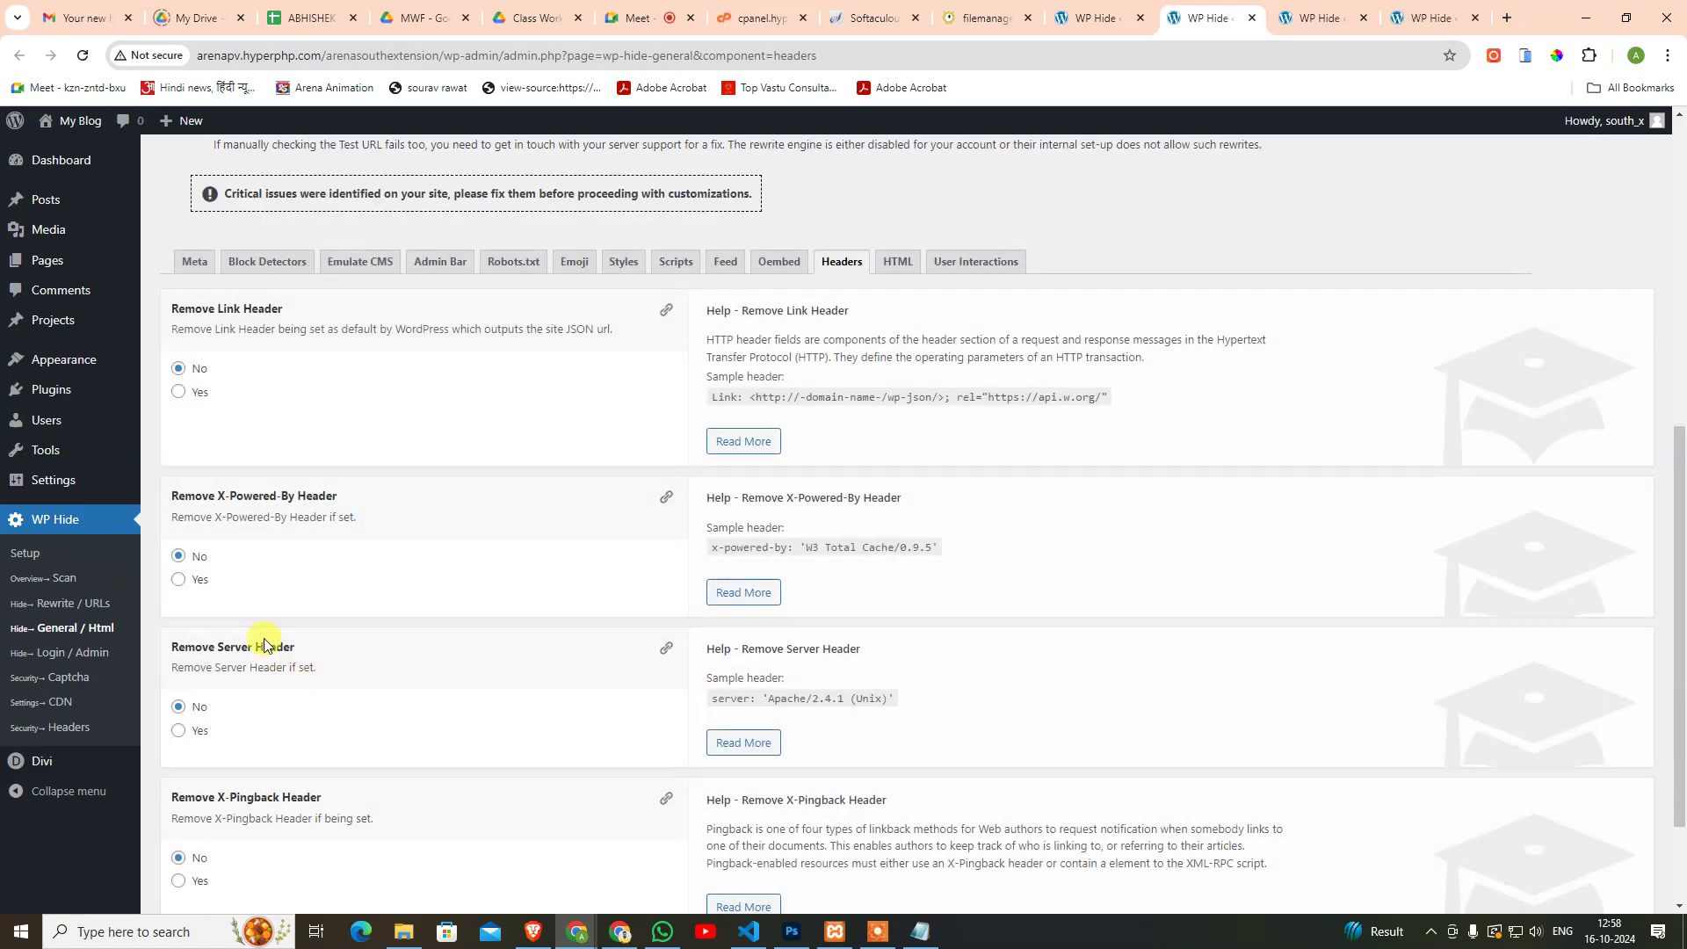
click(179, 392)
click(181, 579)
scroll(197, 734, down, 1)
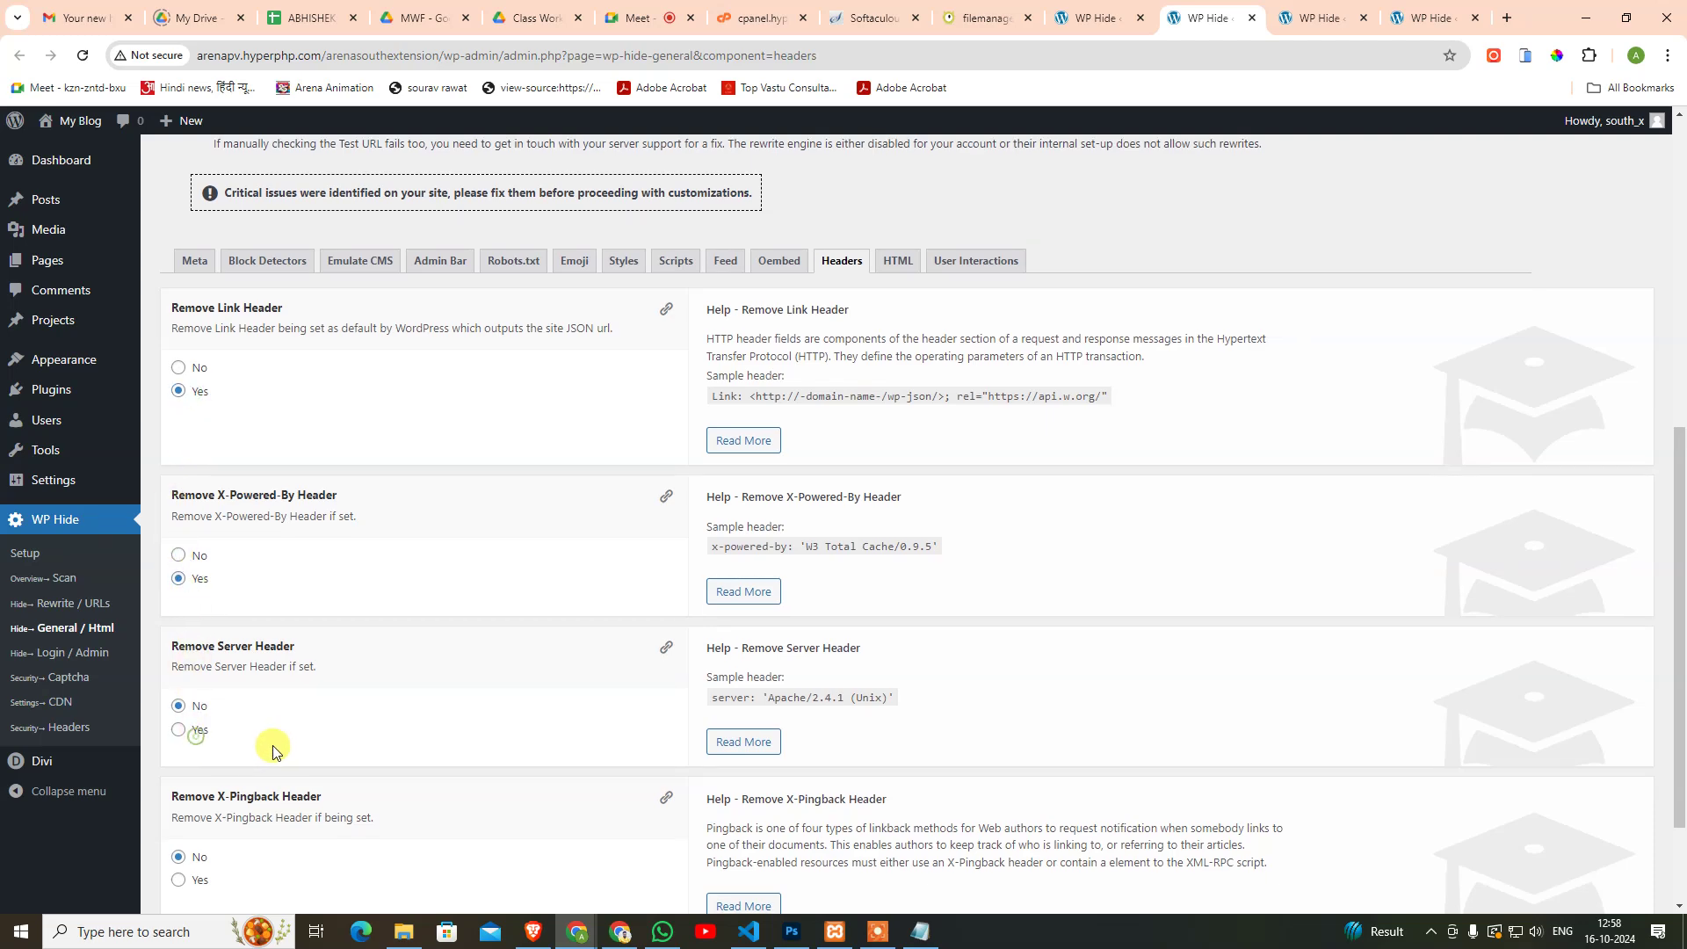
click(197, 647)
click(184, 793)
click(1623, 875)
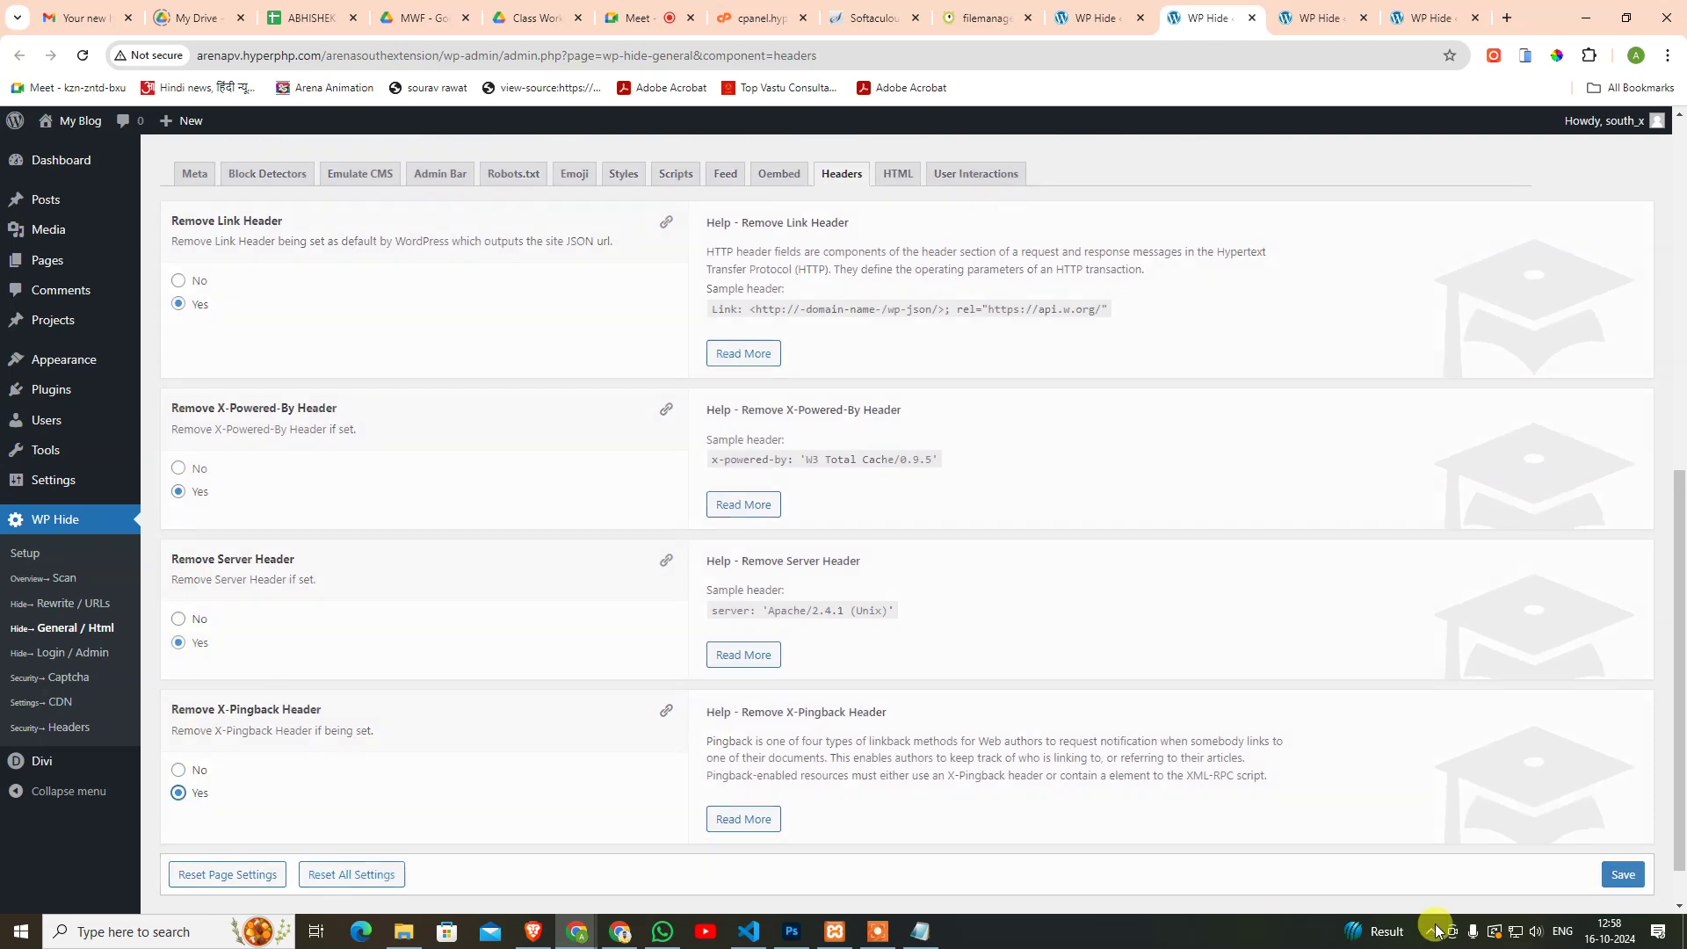
click(1315, 18)
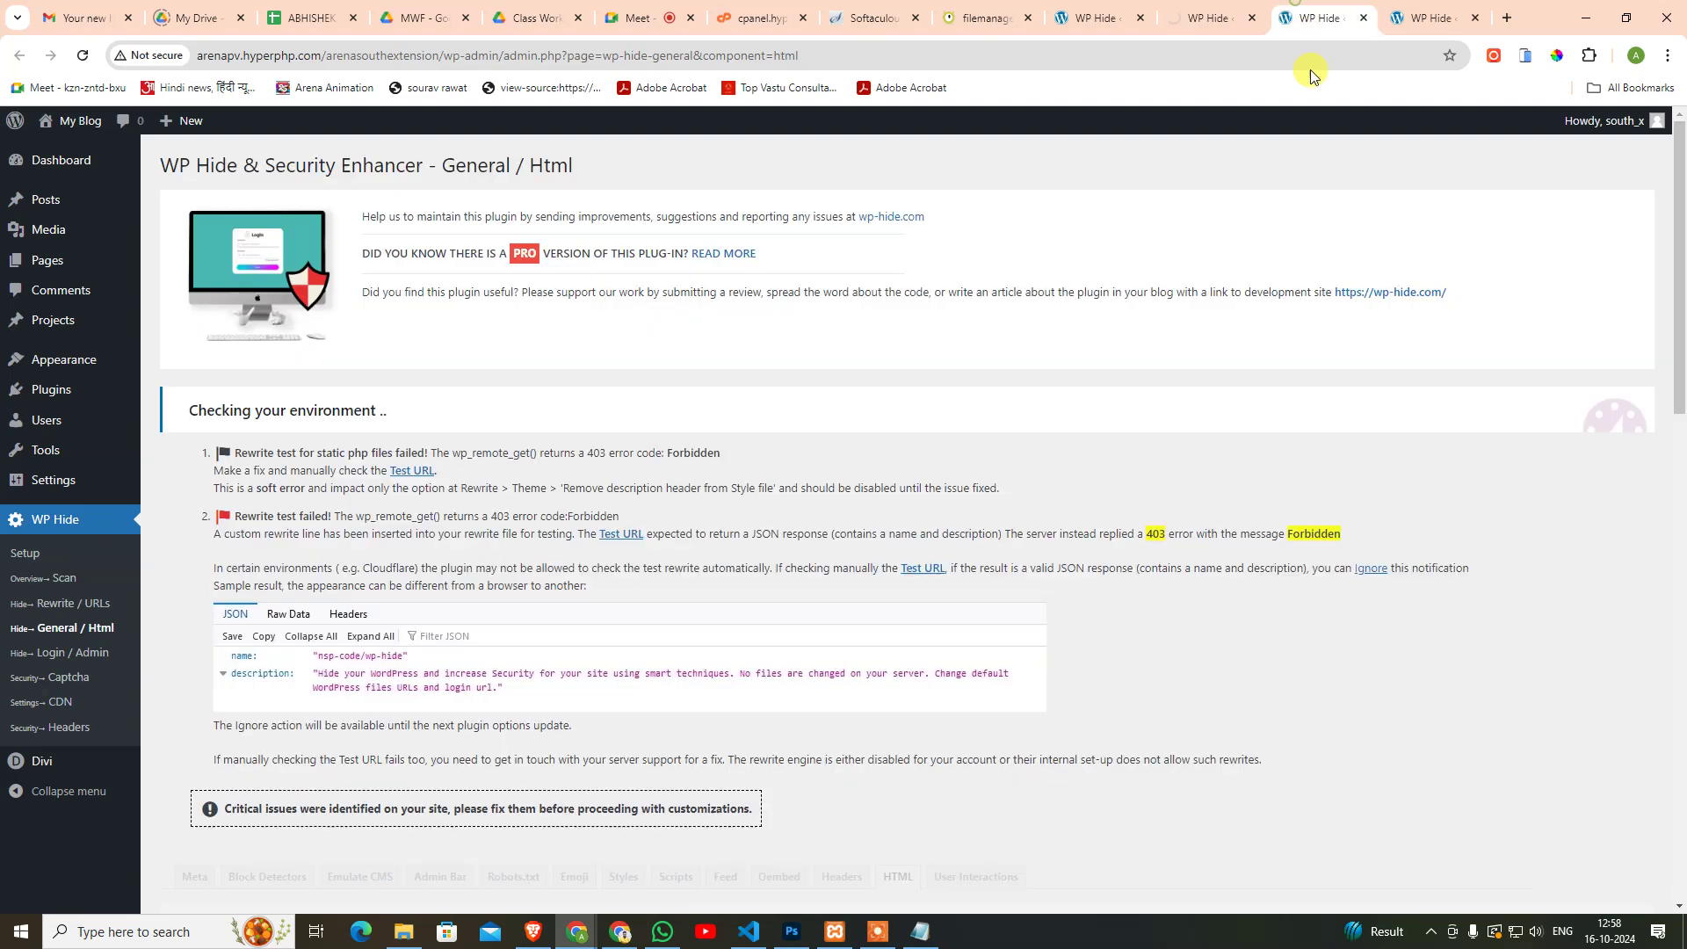
- Minify all HTML, remove menu item IDs/classes and post/image classes, and save
scroll(350, 647, down, 7)
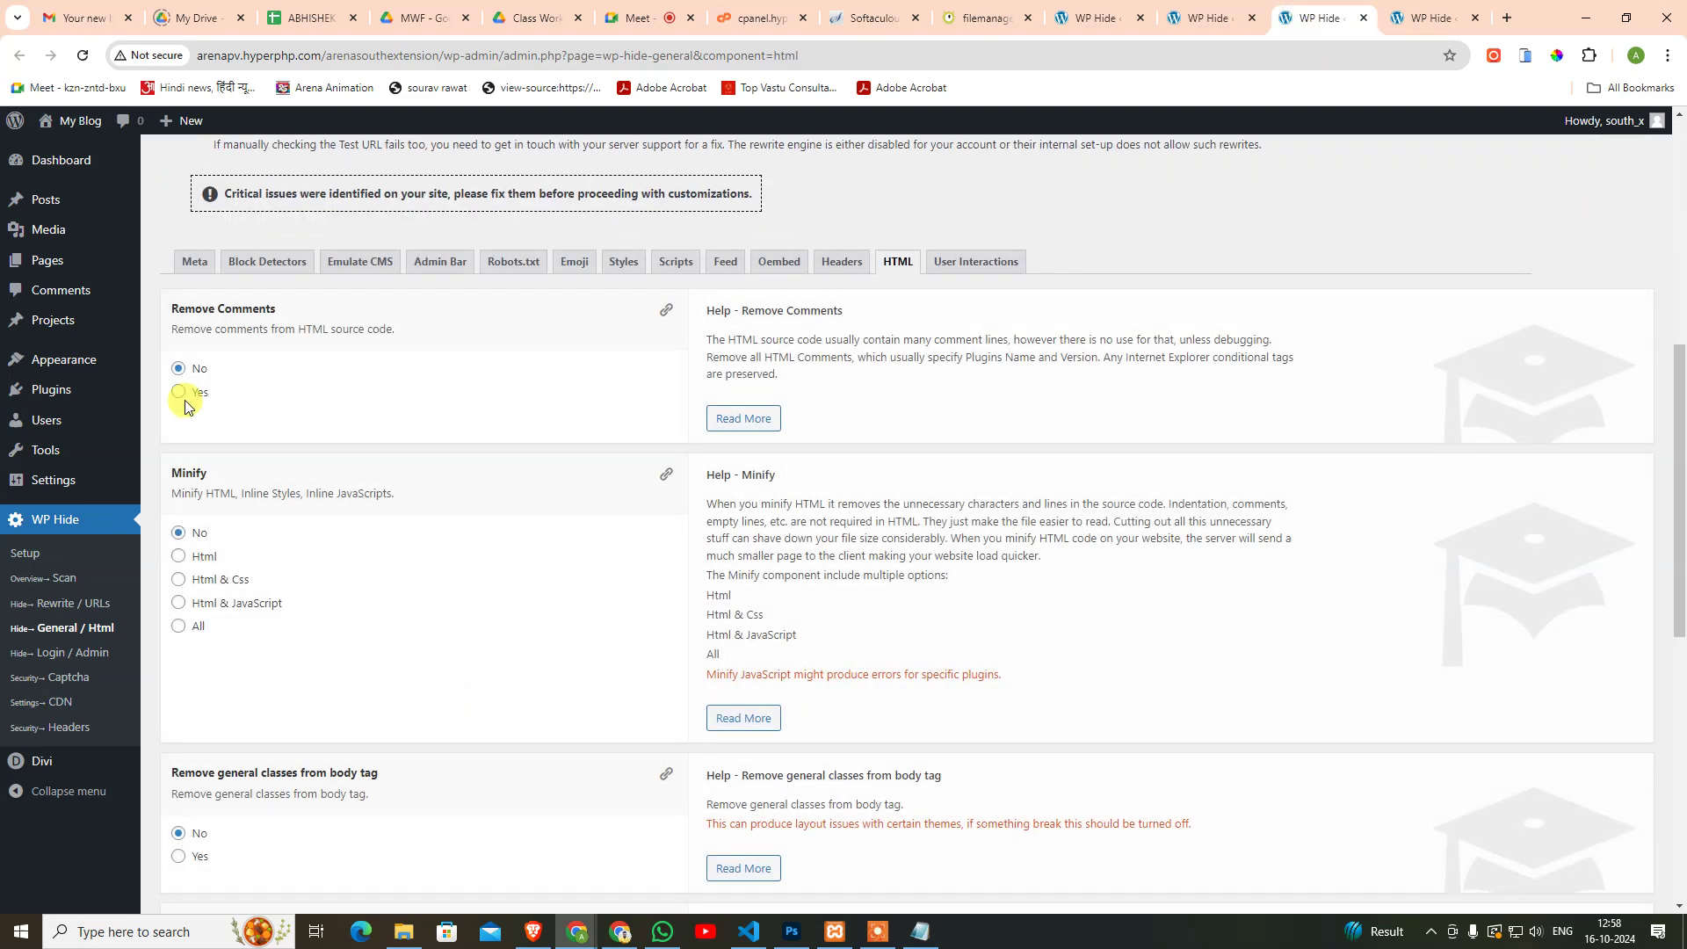
click(194, 625)
scroll(211, 732, down, 4)
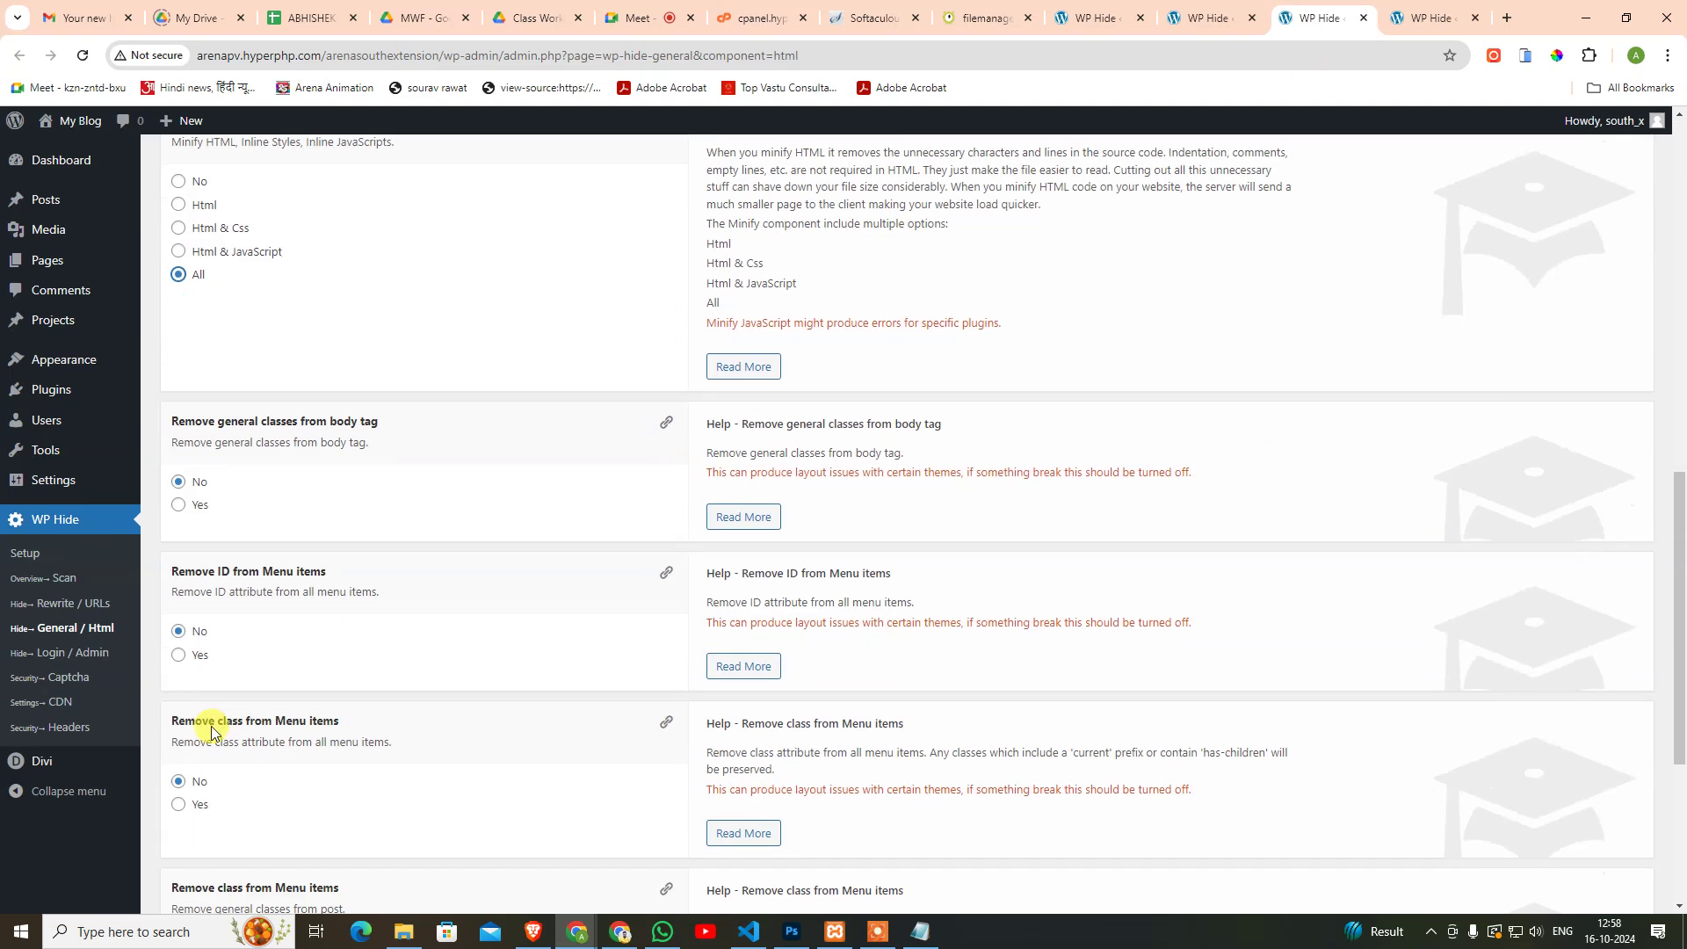
click(180, 656)
click(180, 804)
scroll(185, 672, down, 4)
click(179, 621)
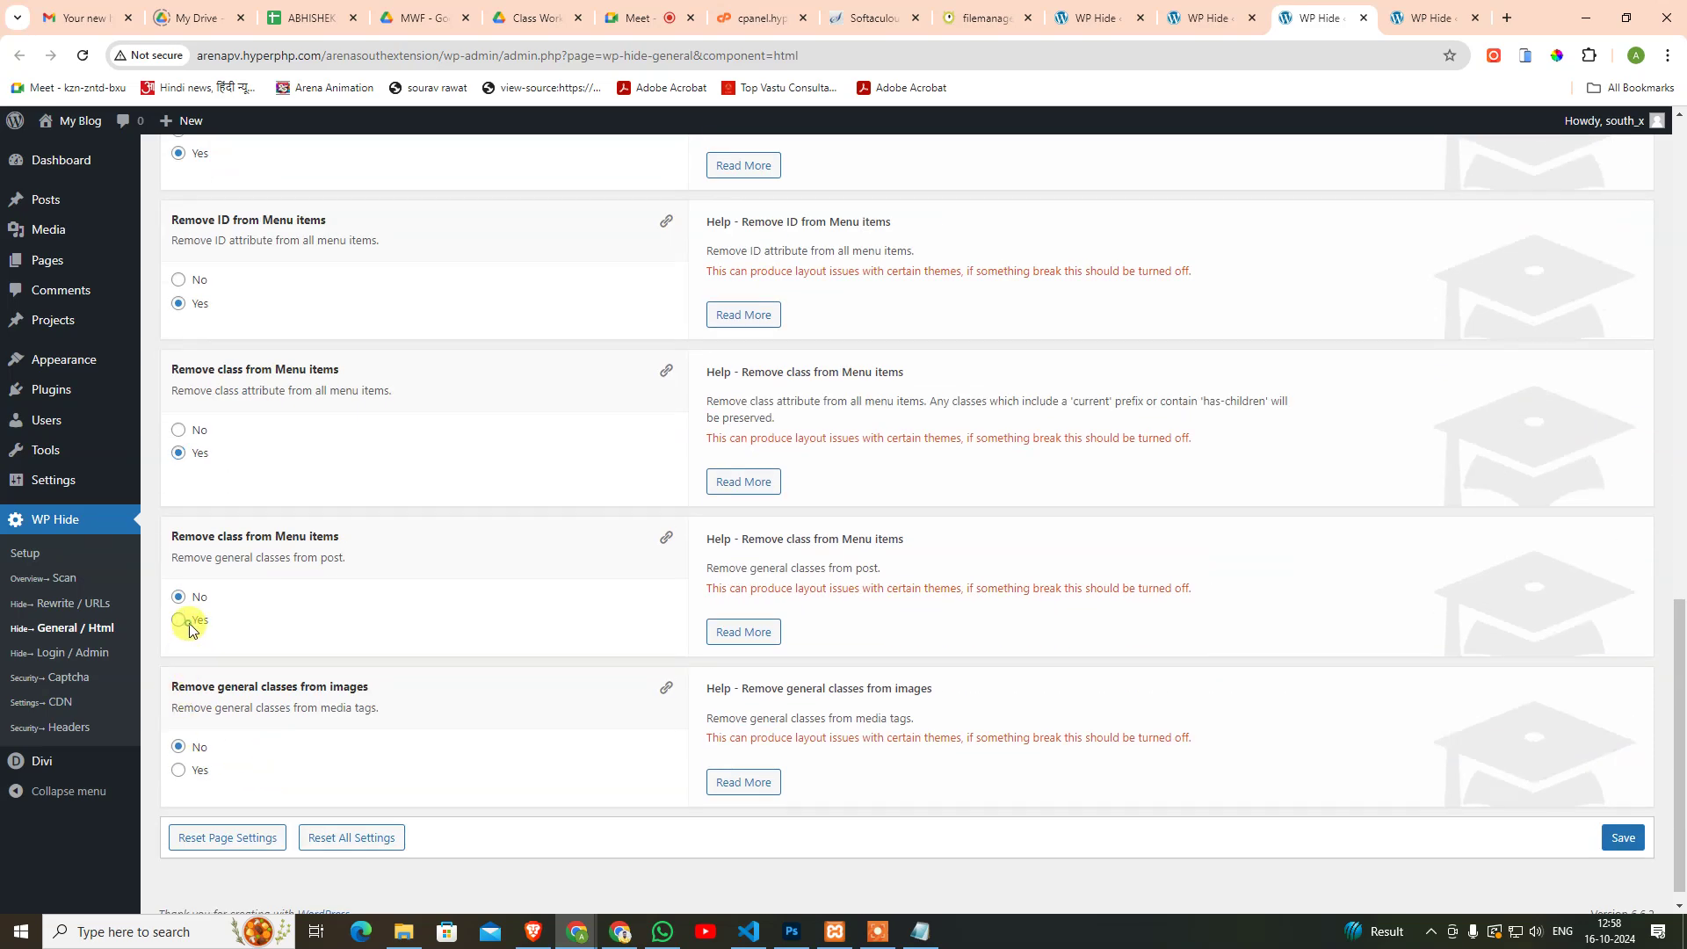
click(179, 769)
click(1622, 837)
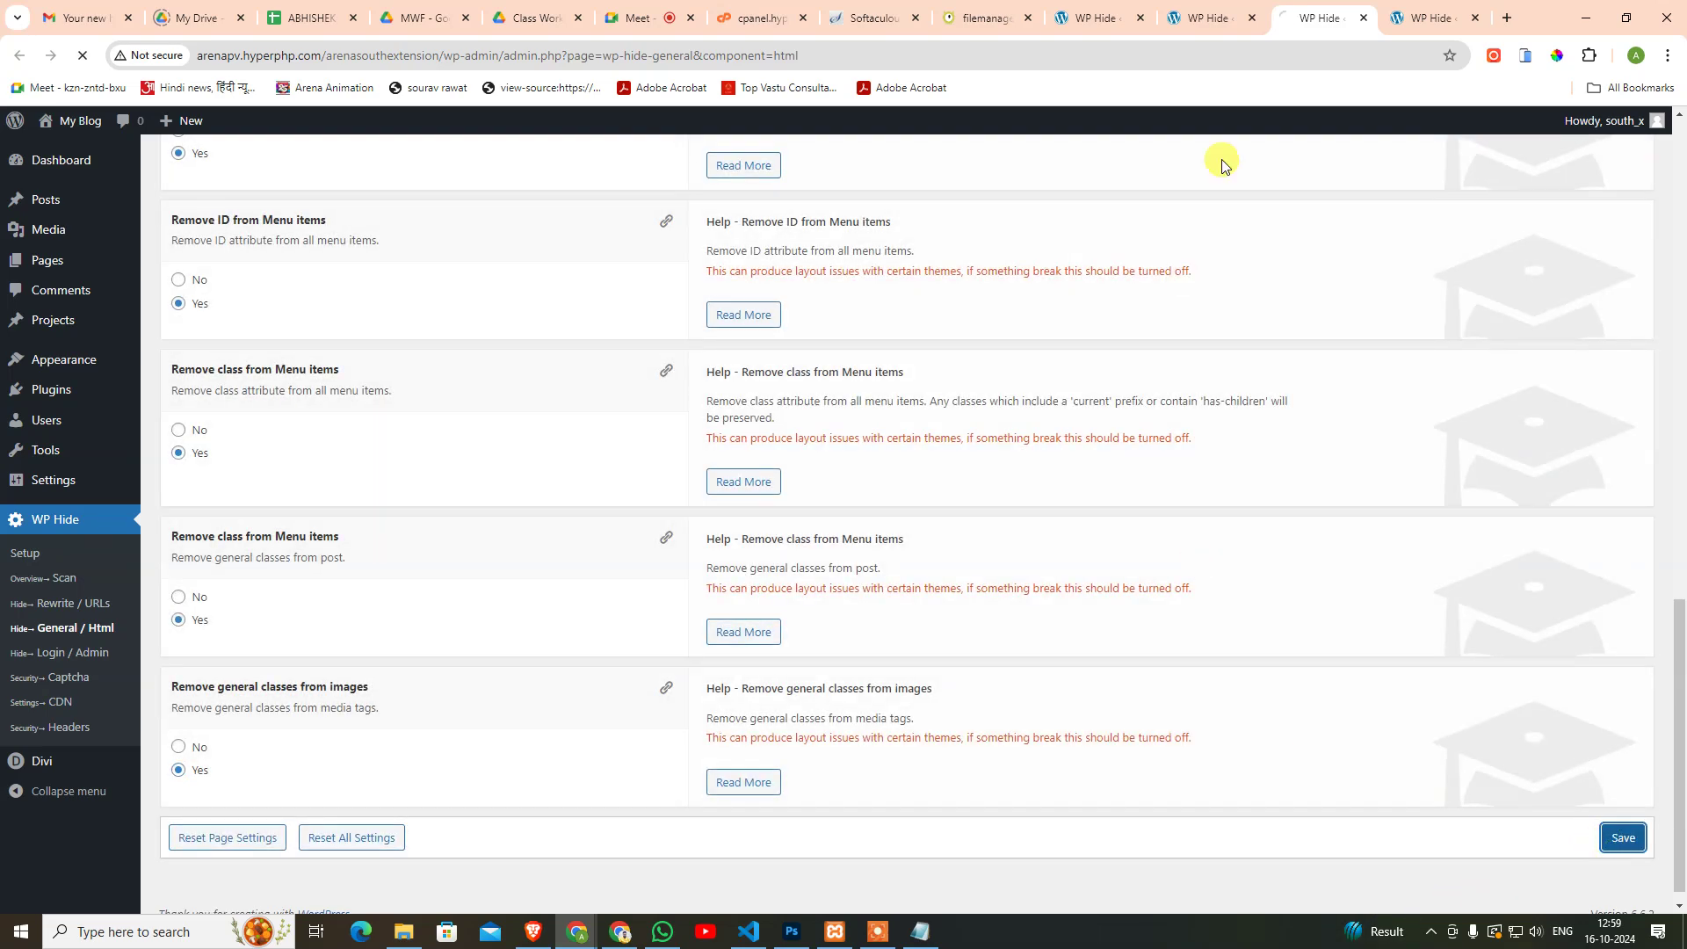
click(1428, 18)
scroll(297, 610, down, 8)
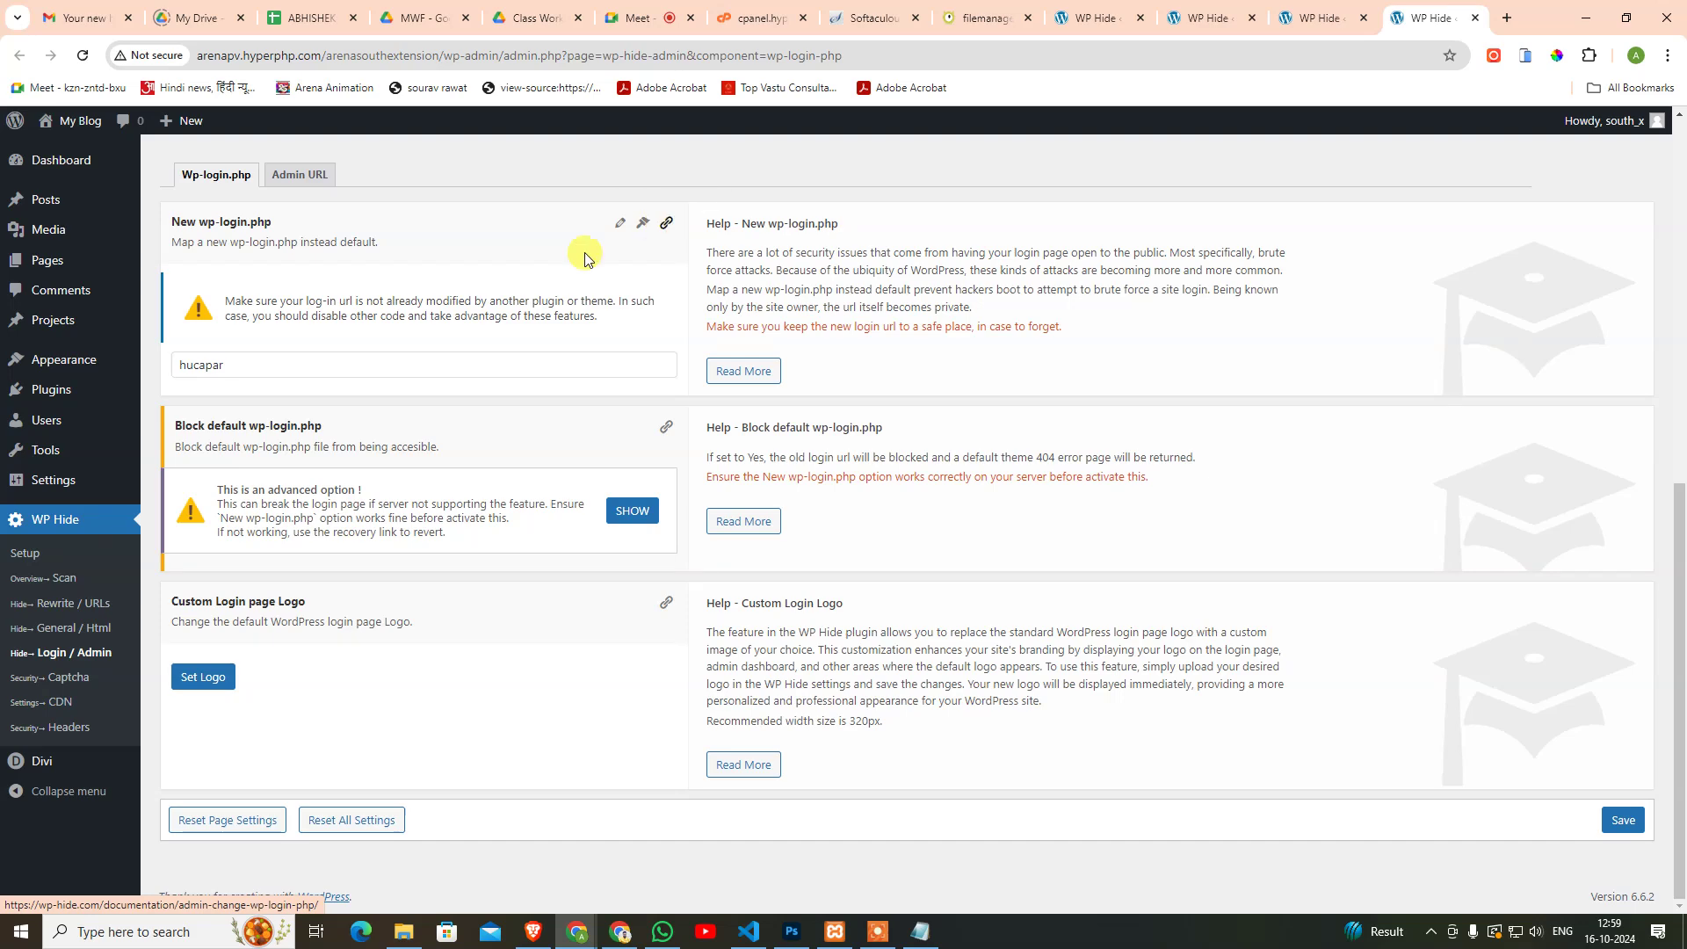
- Set Block default wp-login.php to Yes
double_click(279, 365)
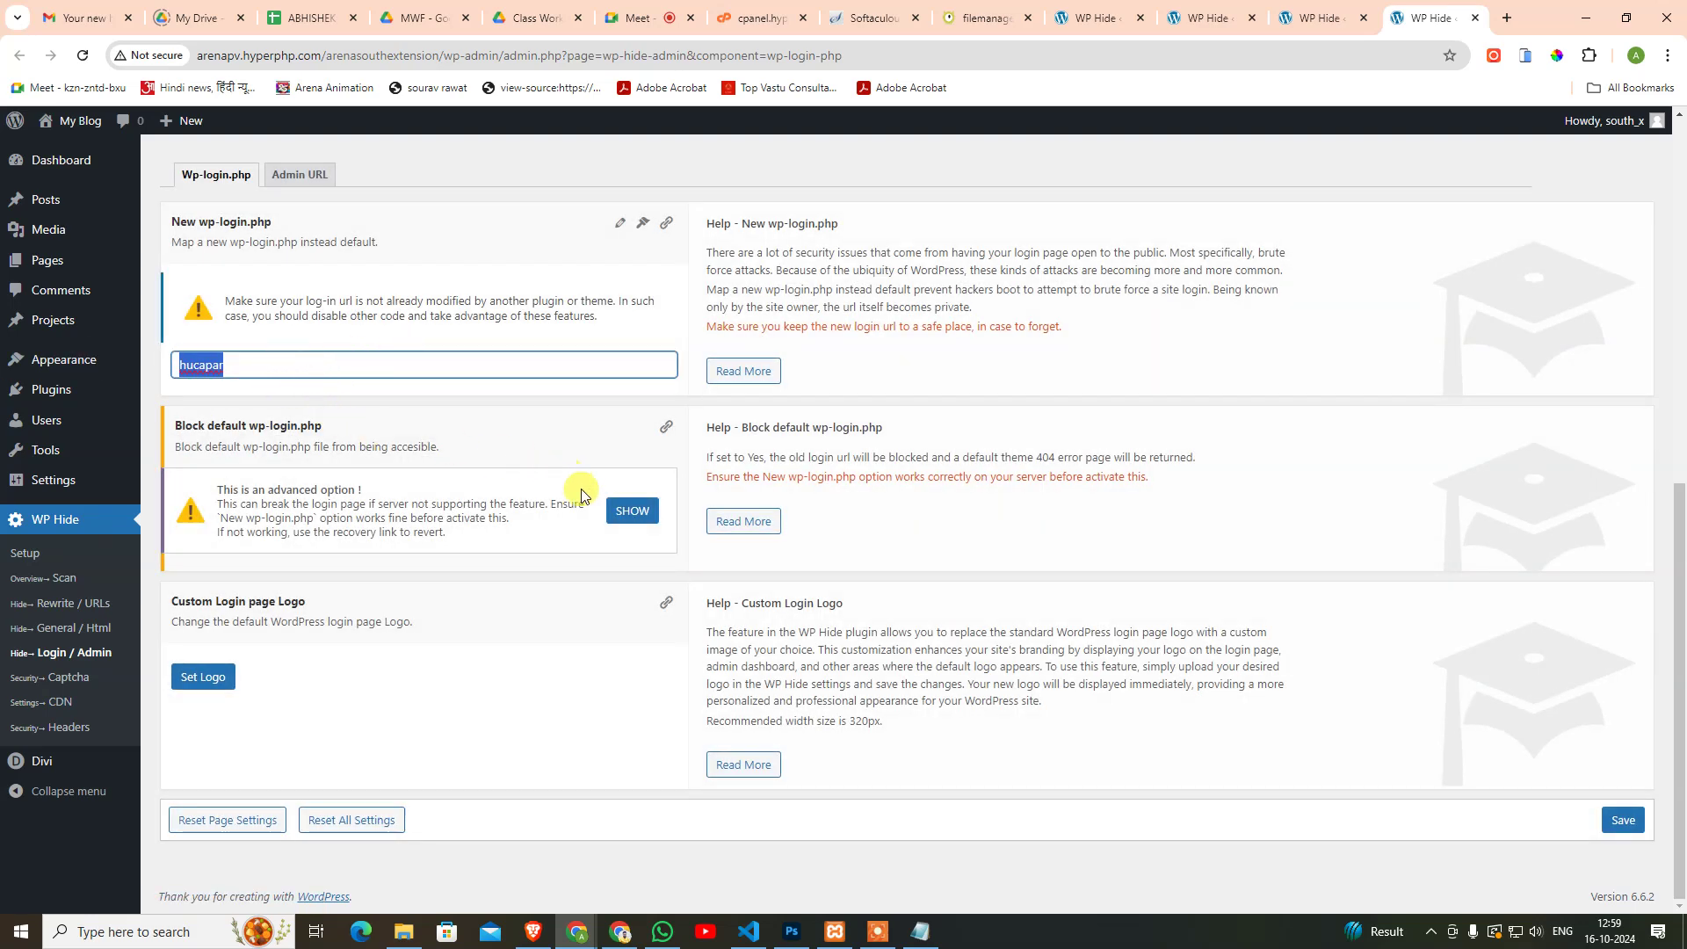
click(631, 511)
click(178, 535)
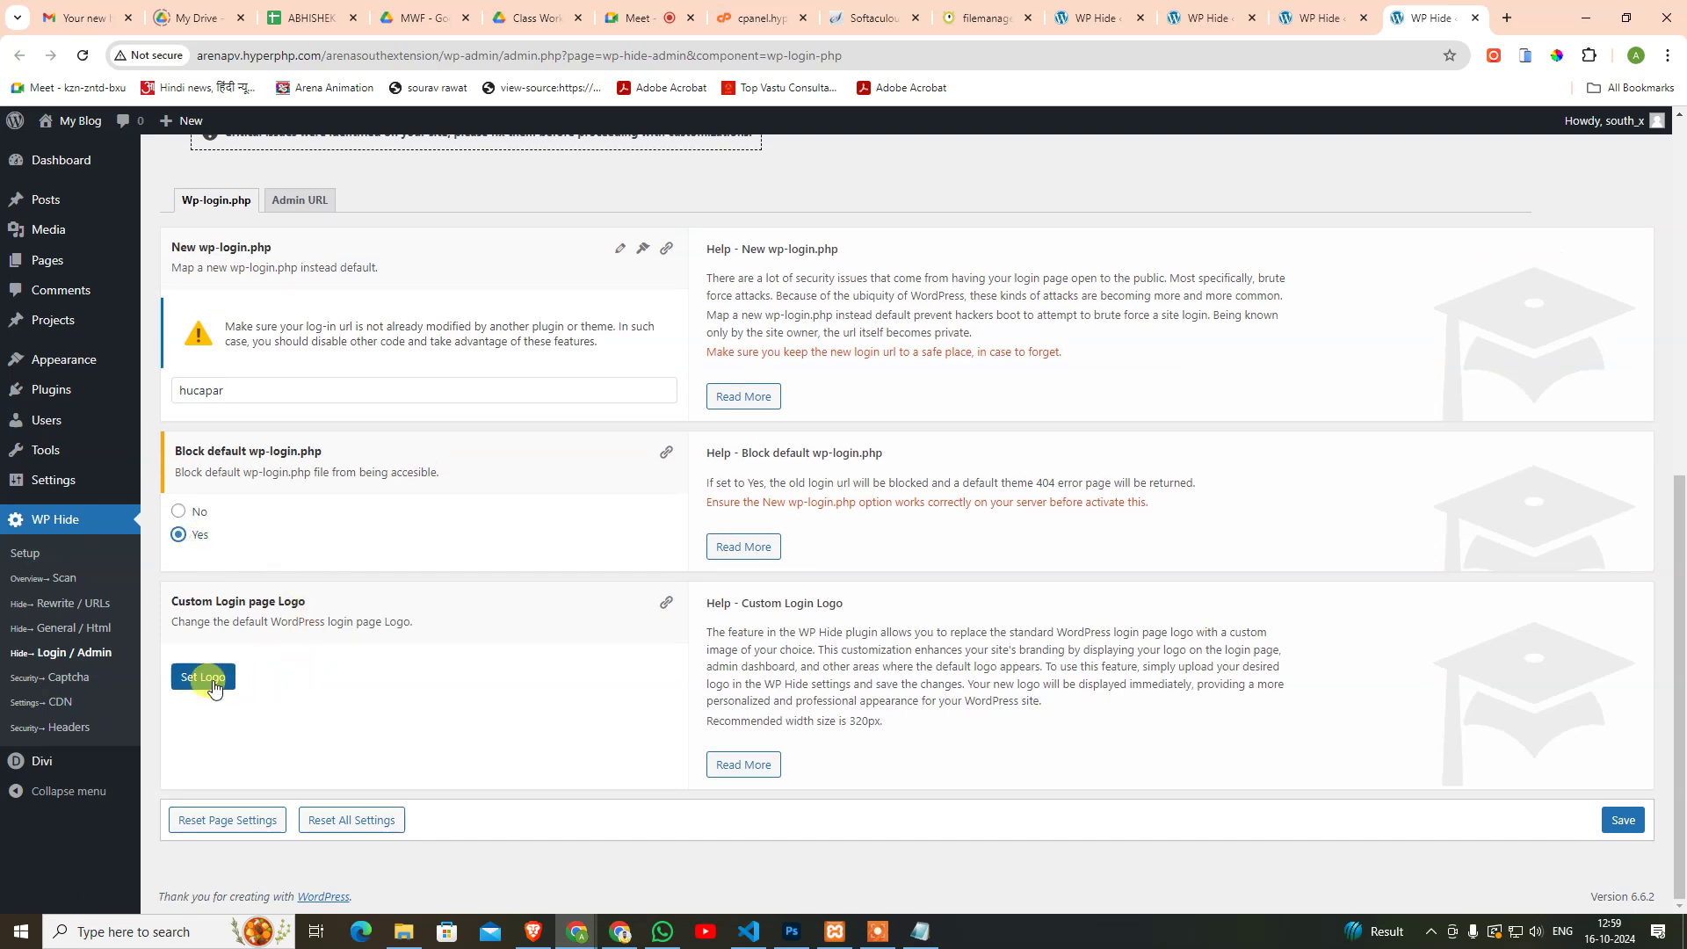
- Copy the hucapar slug and append '/hucapar' to the site URL in the Notepad notes
double_click(239, 390)
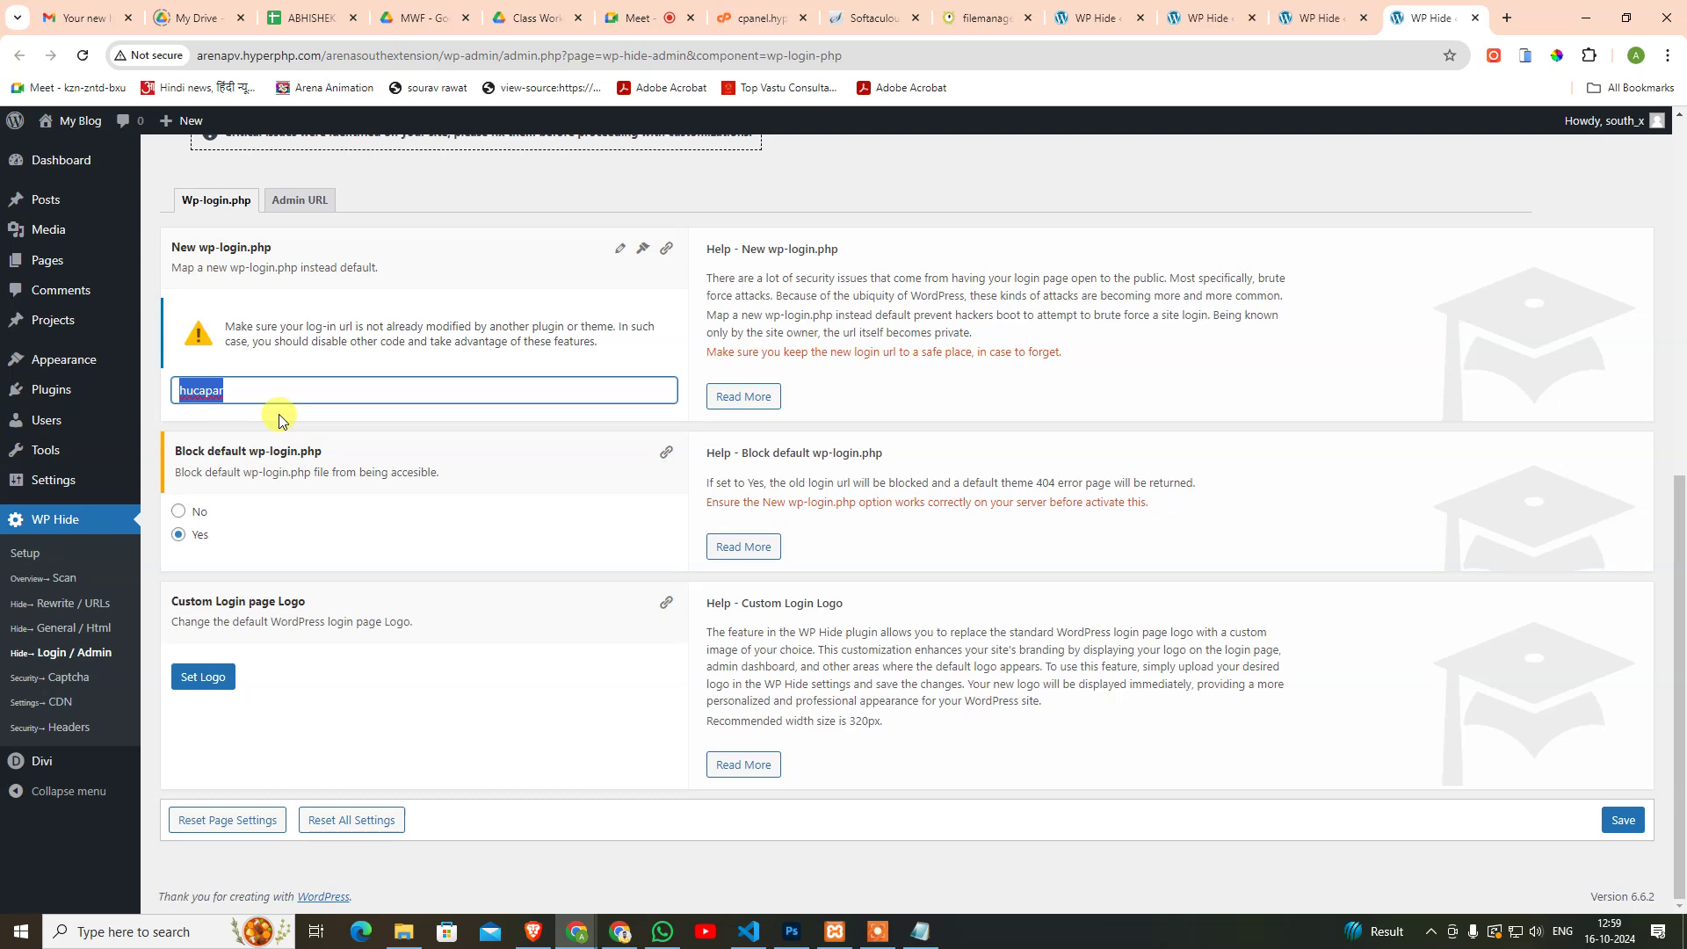
key(ctrl+c)
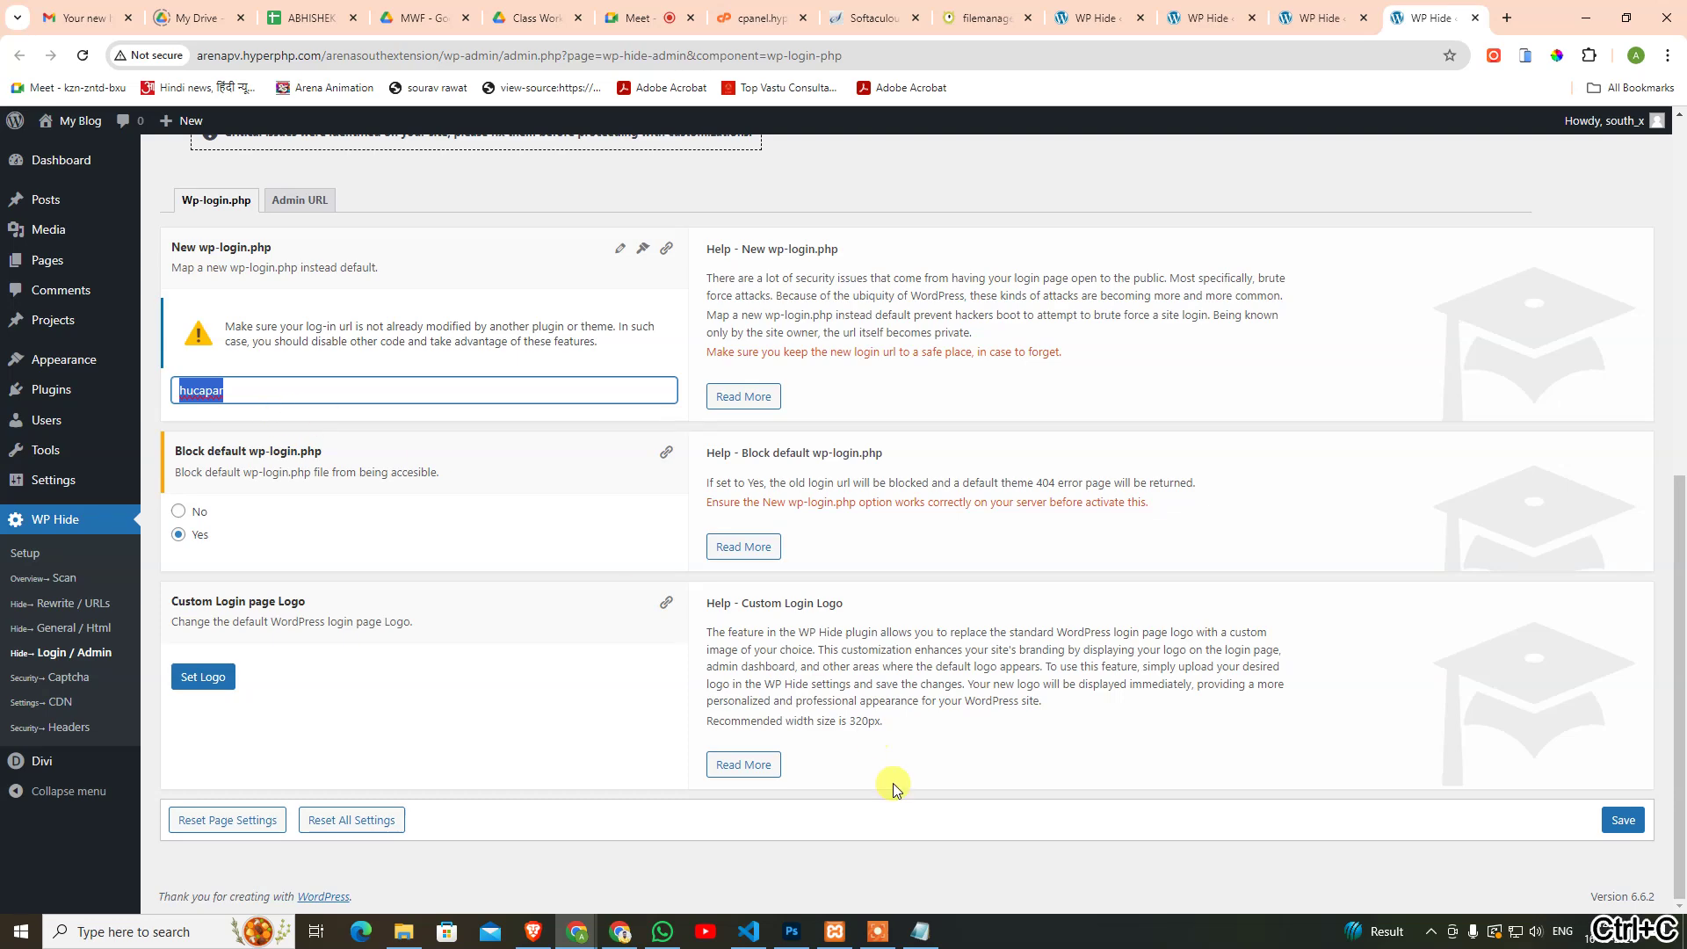
click(920, 932)
click(758, 679)
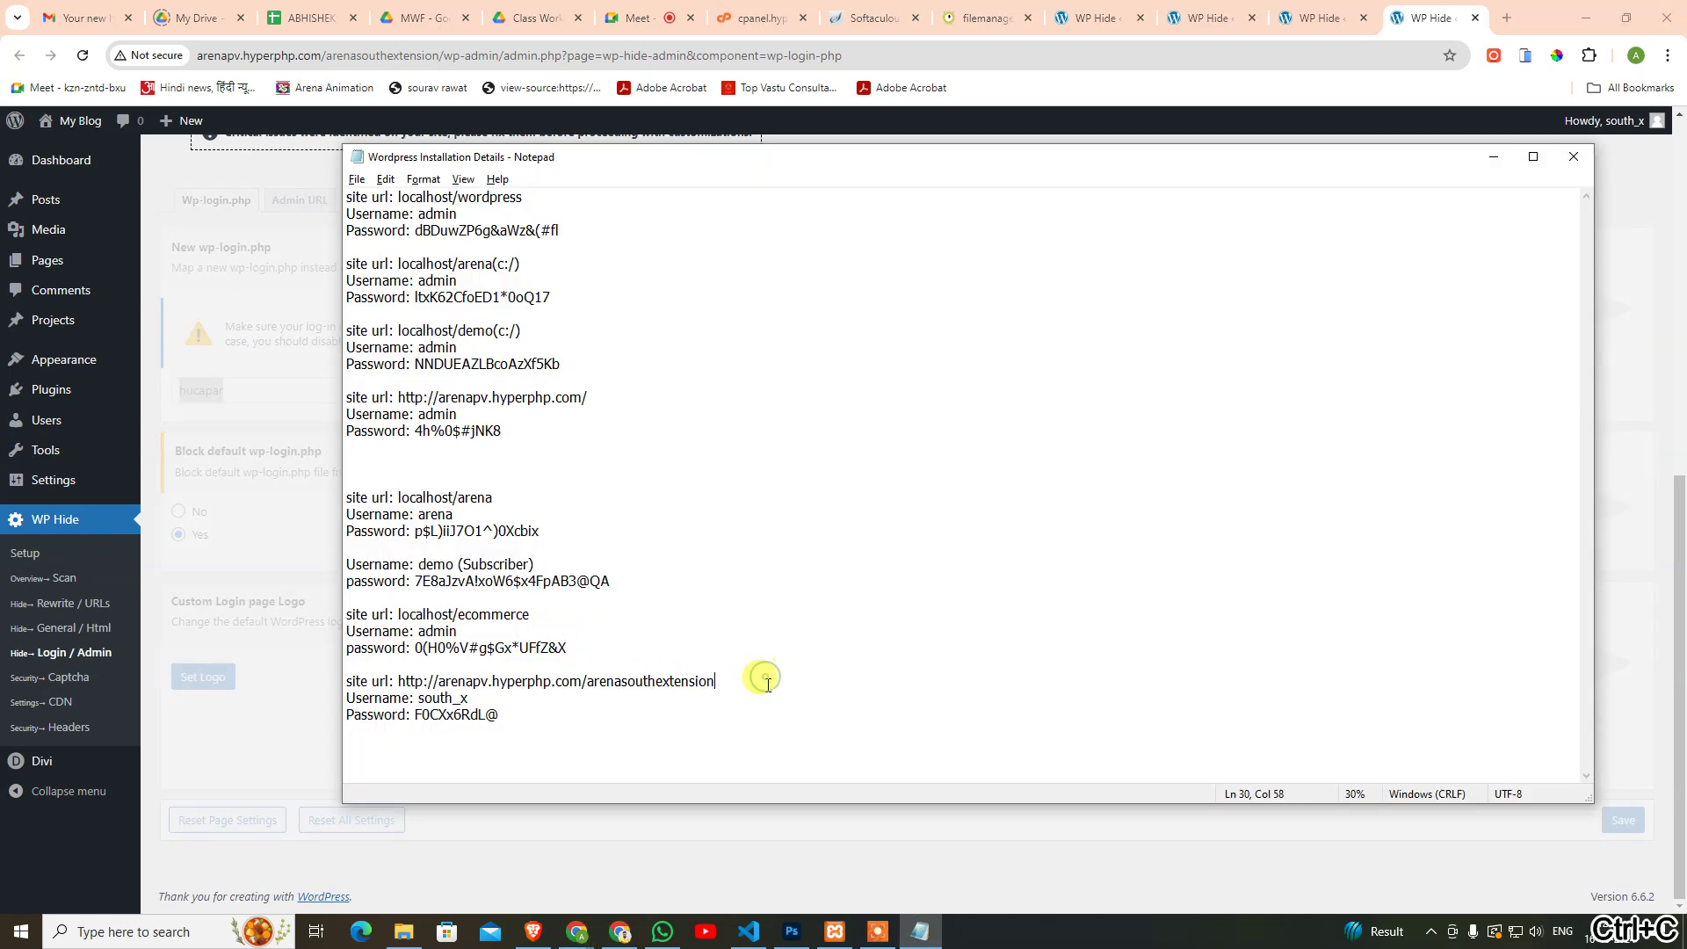
text(/)
key(ctrl+v)
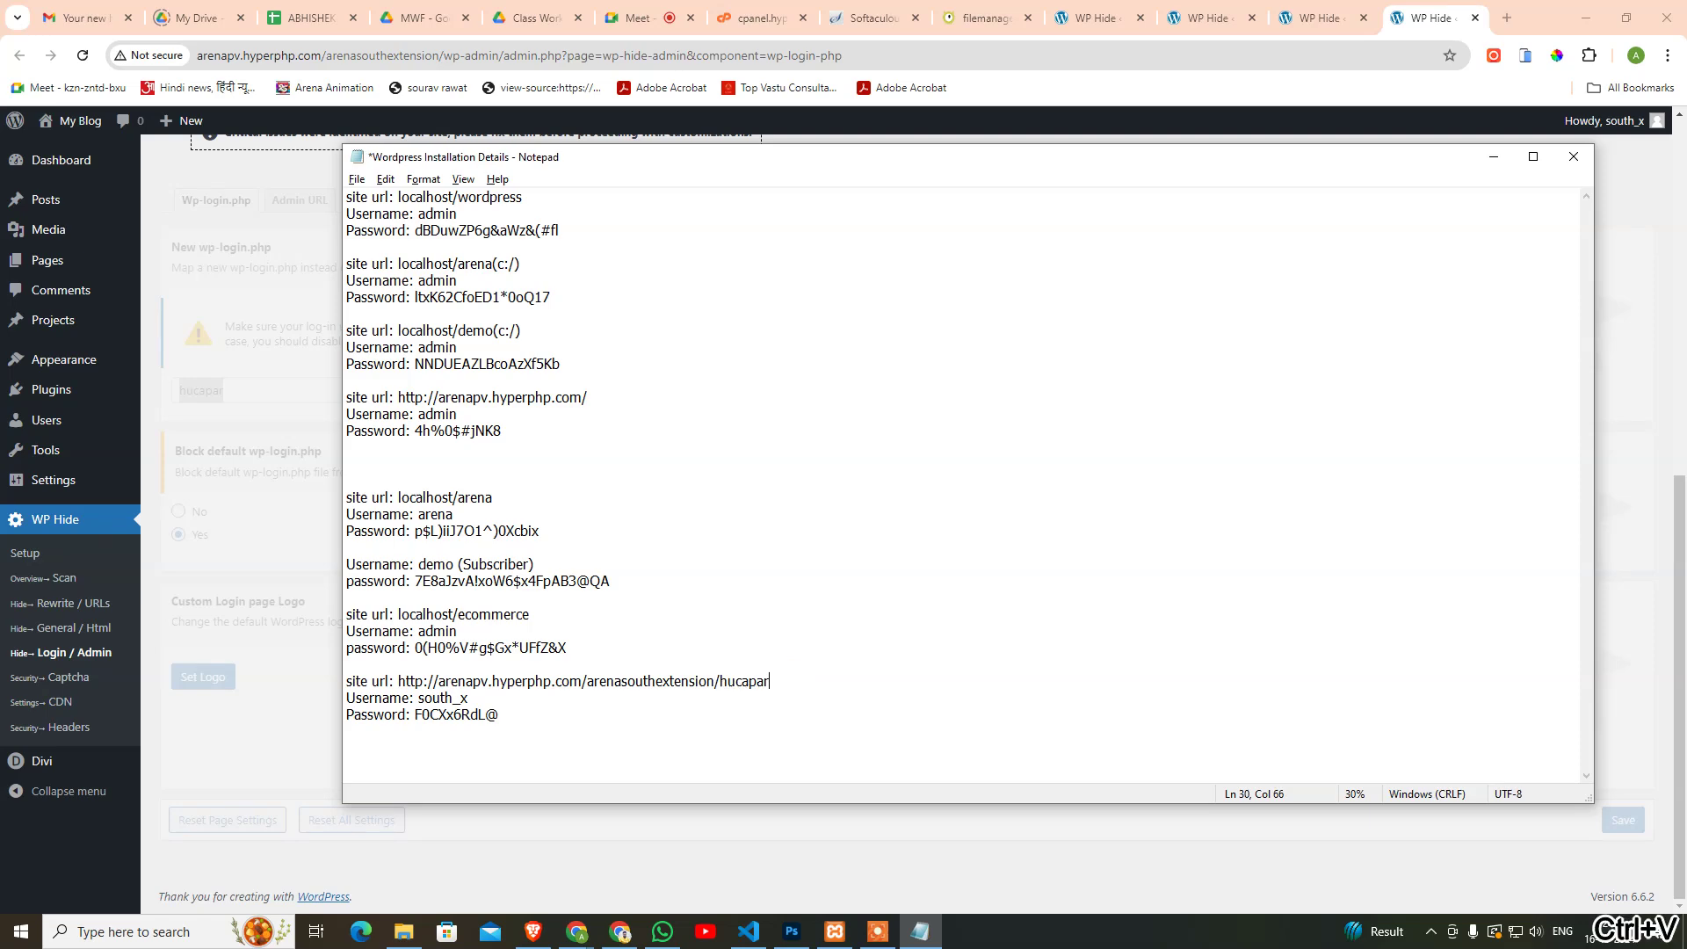
key(alt+Tab)
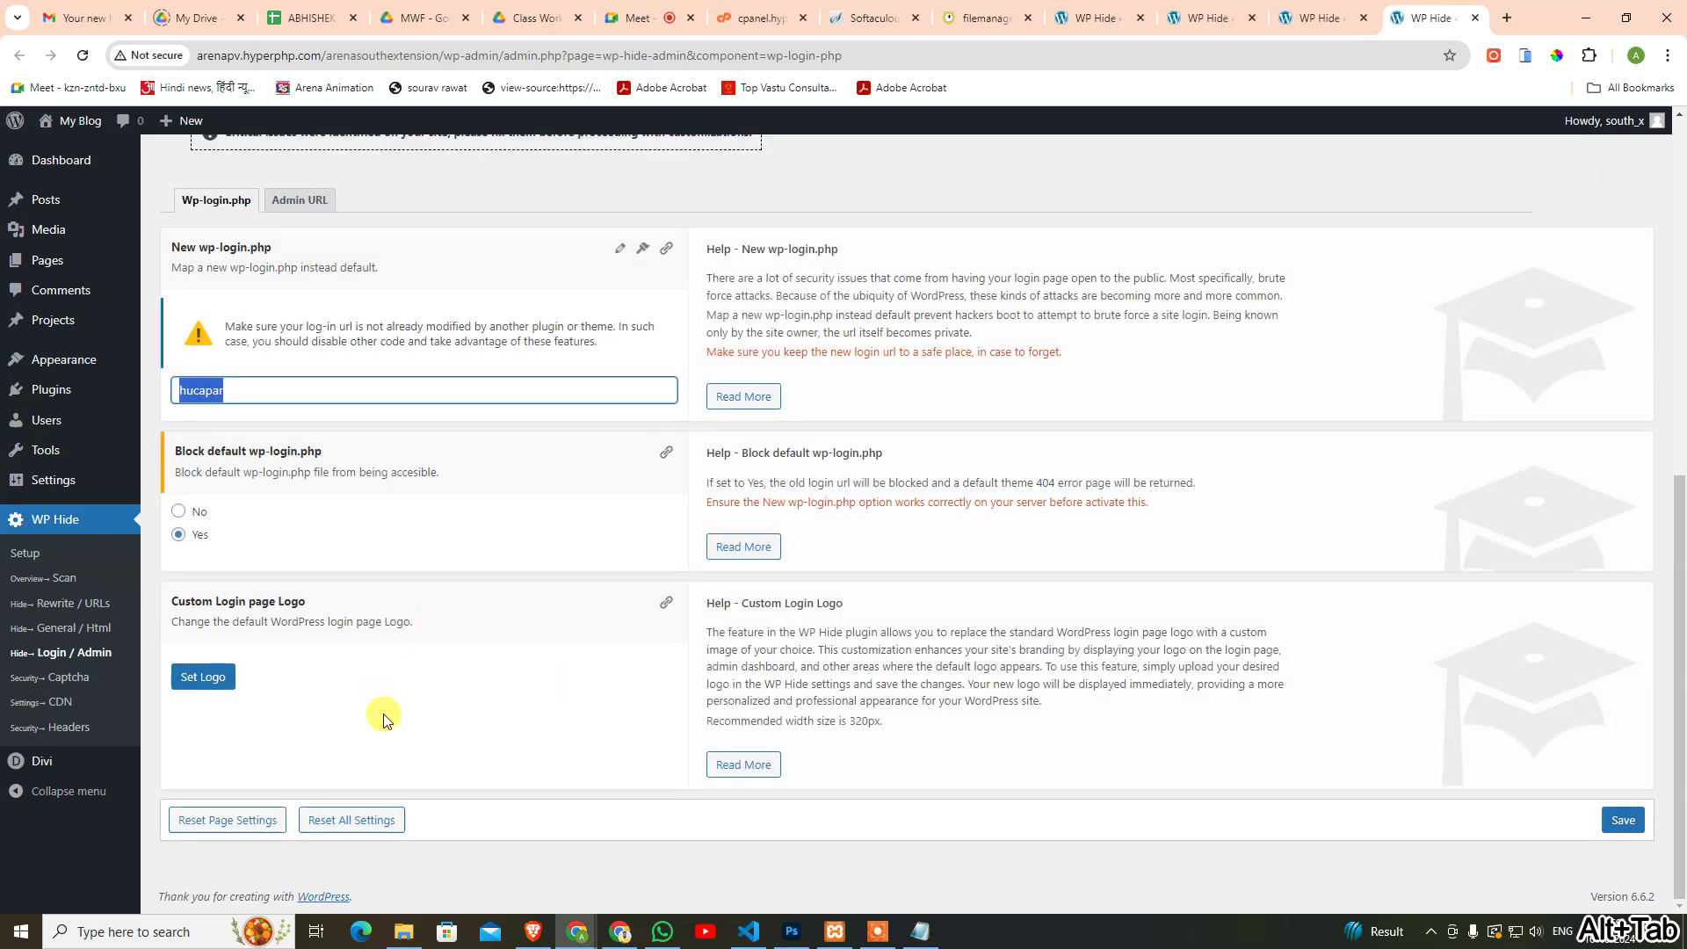
- Look at the Admin URL settings, then return to the wp-login.php settings
click(387, 719)
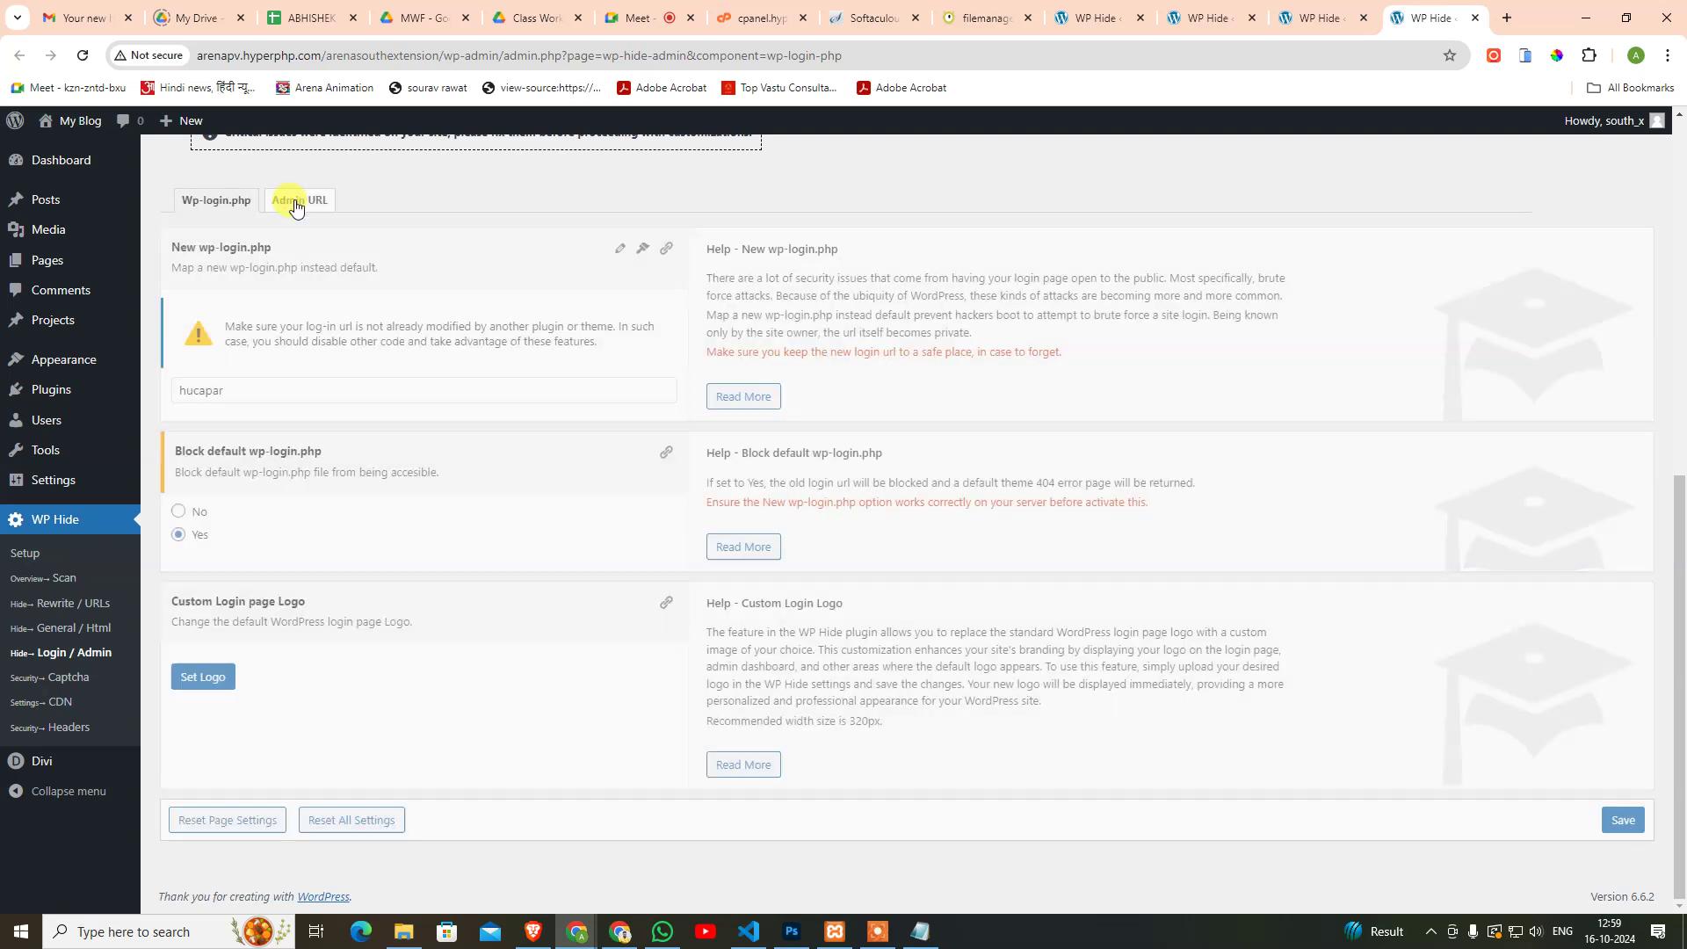
click(297, 204)
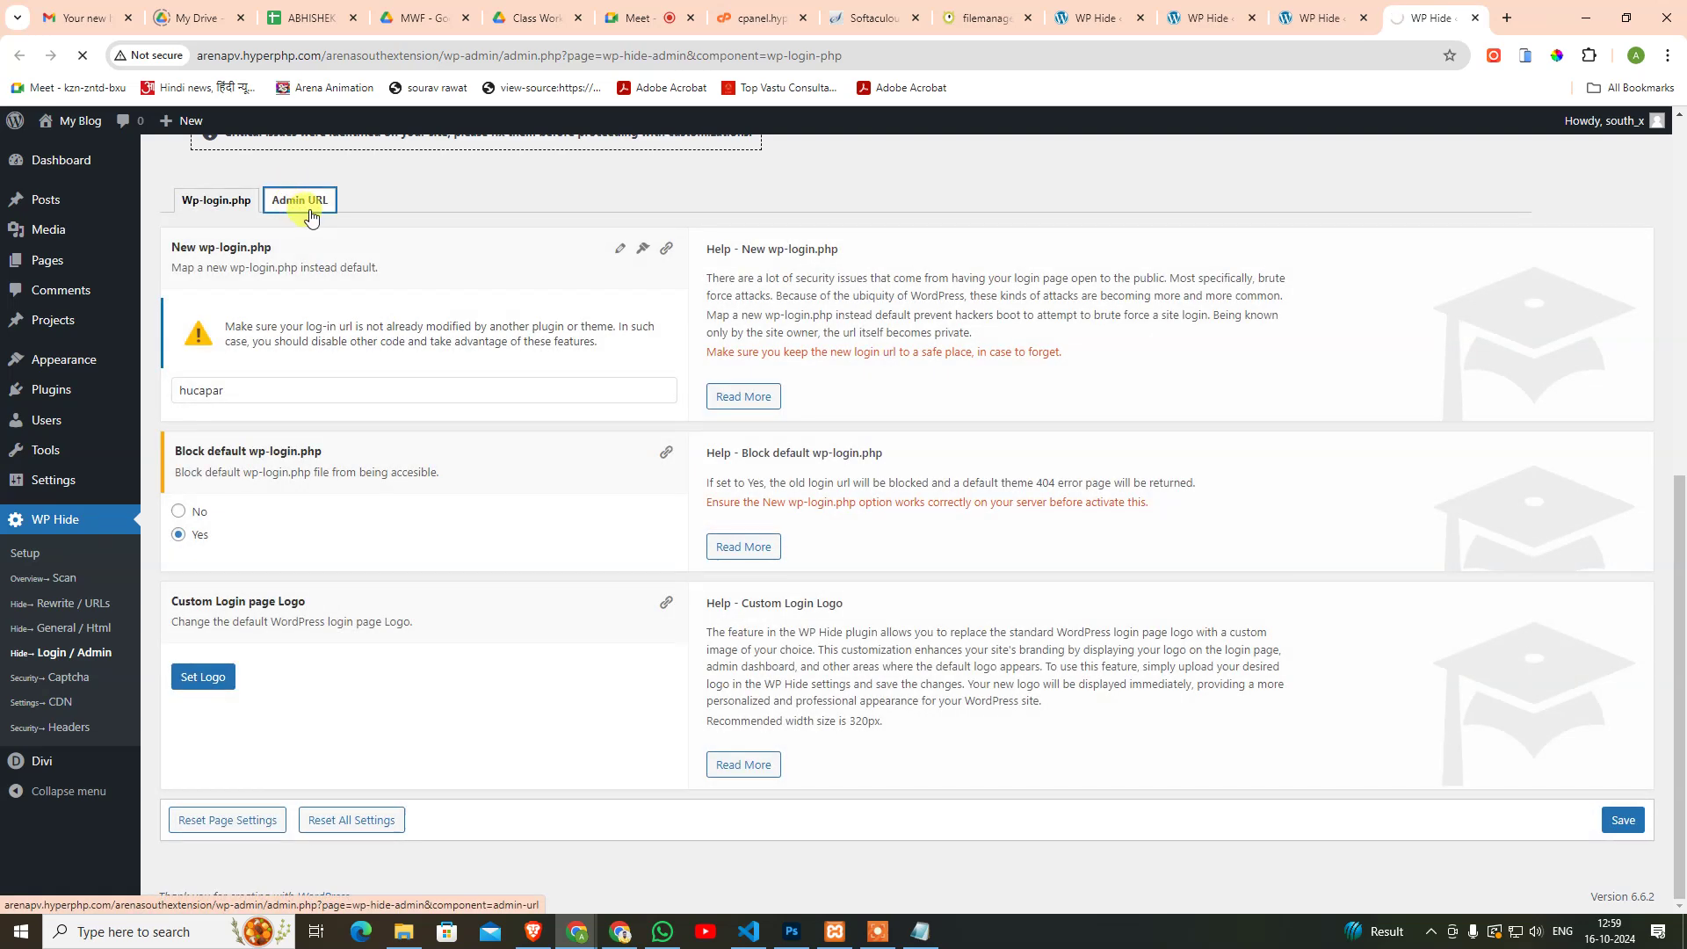
scroll(565, 747, down, 5)
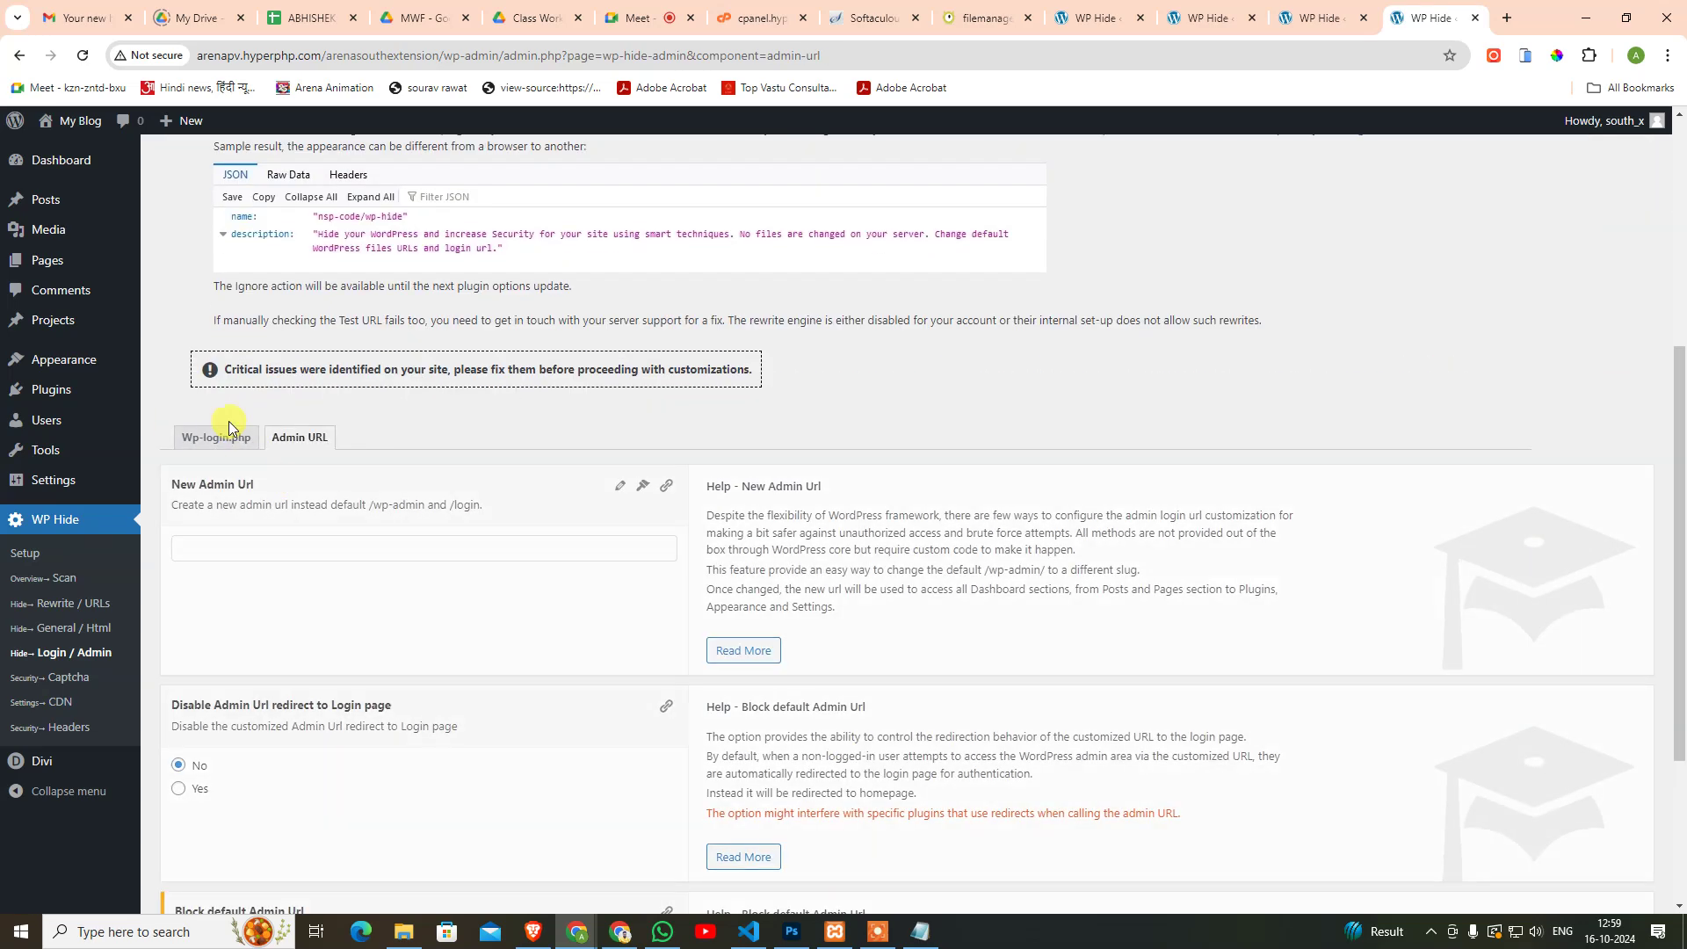
click(215, 437)
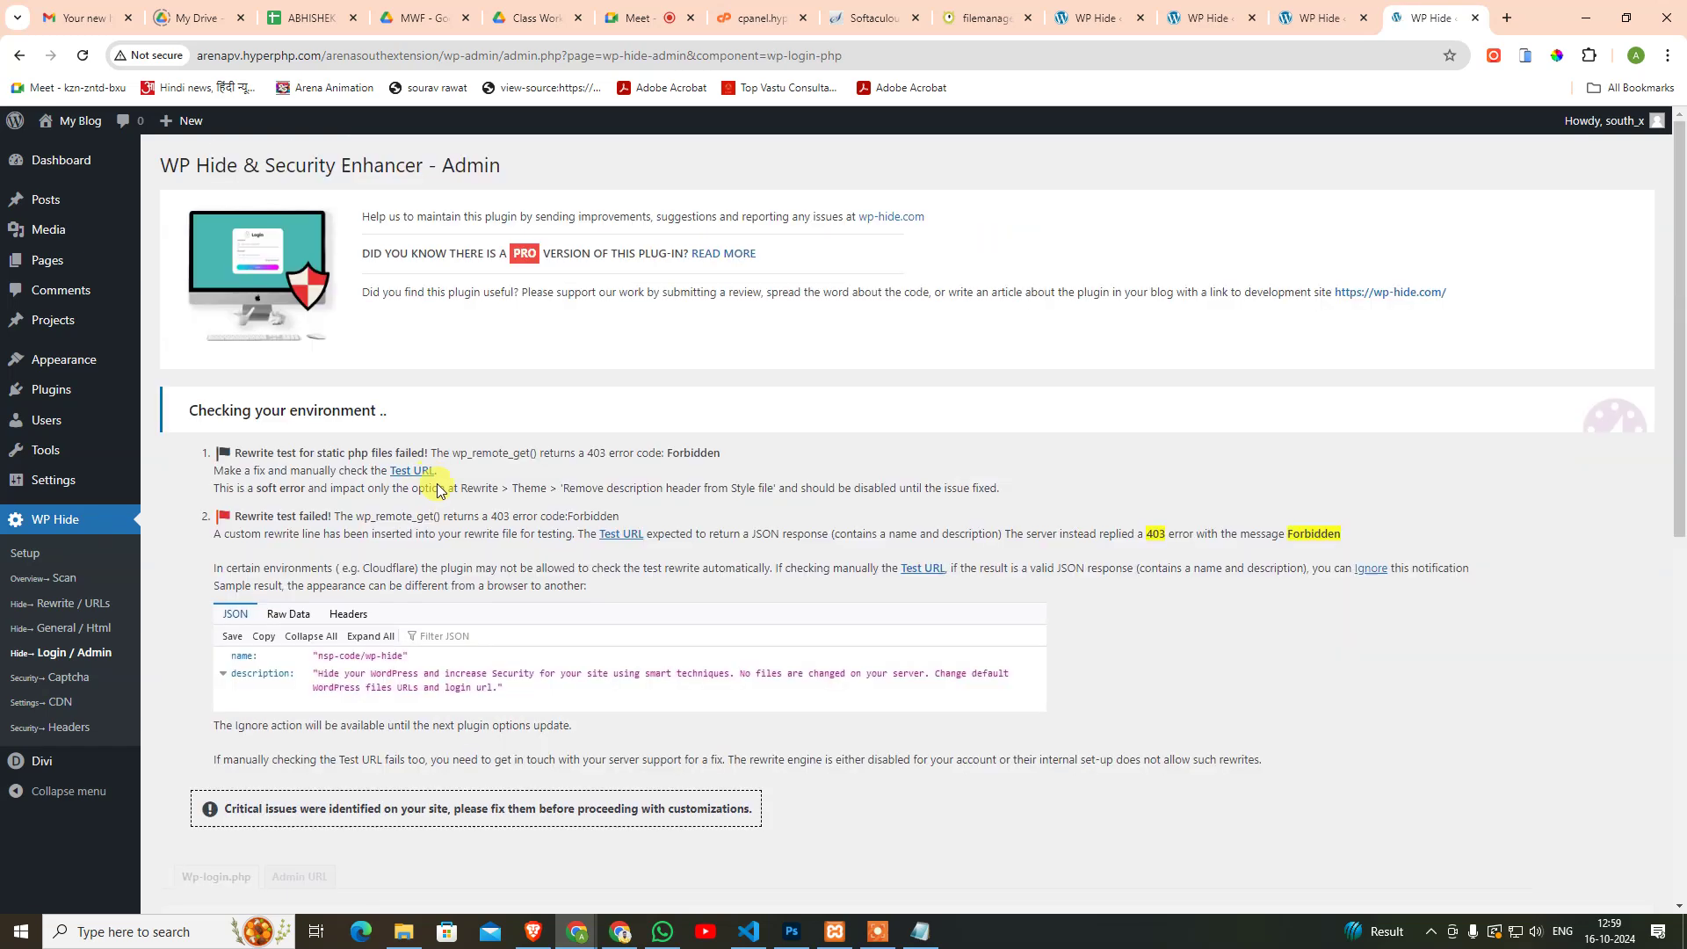
scroll(445, 577, down, 7)
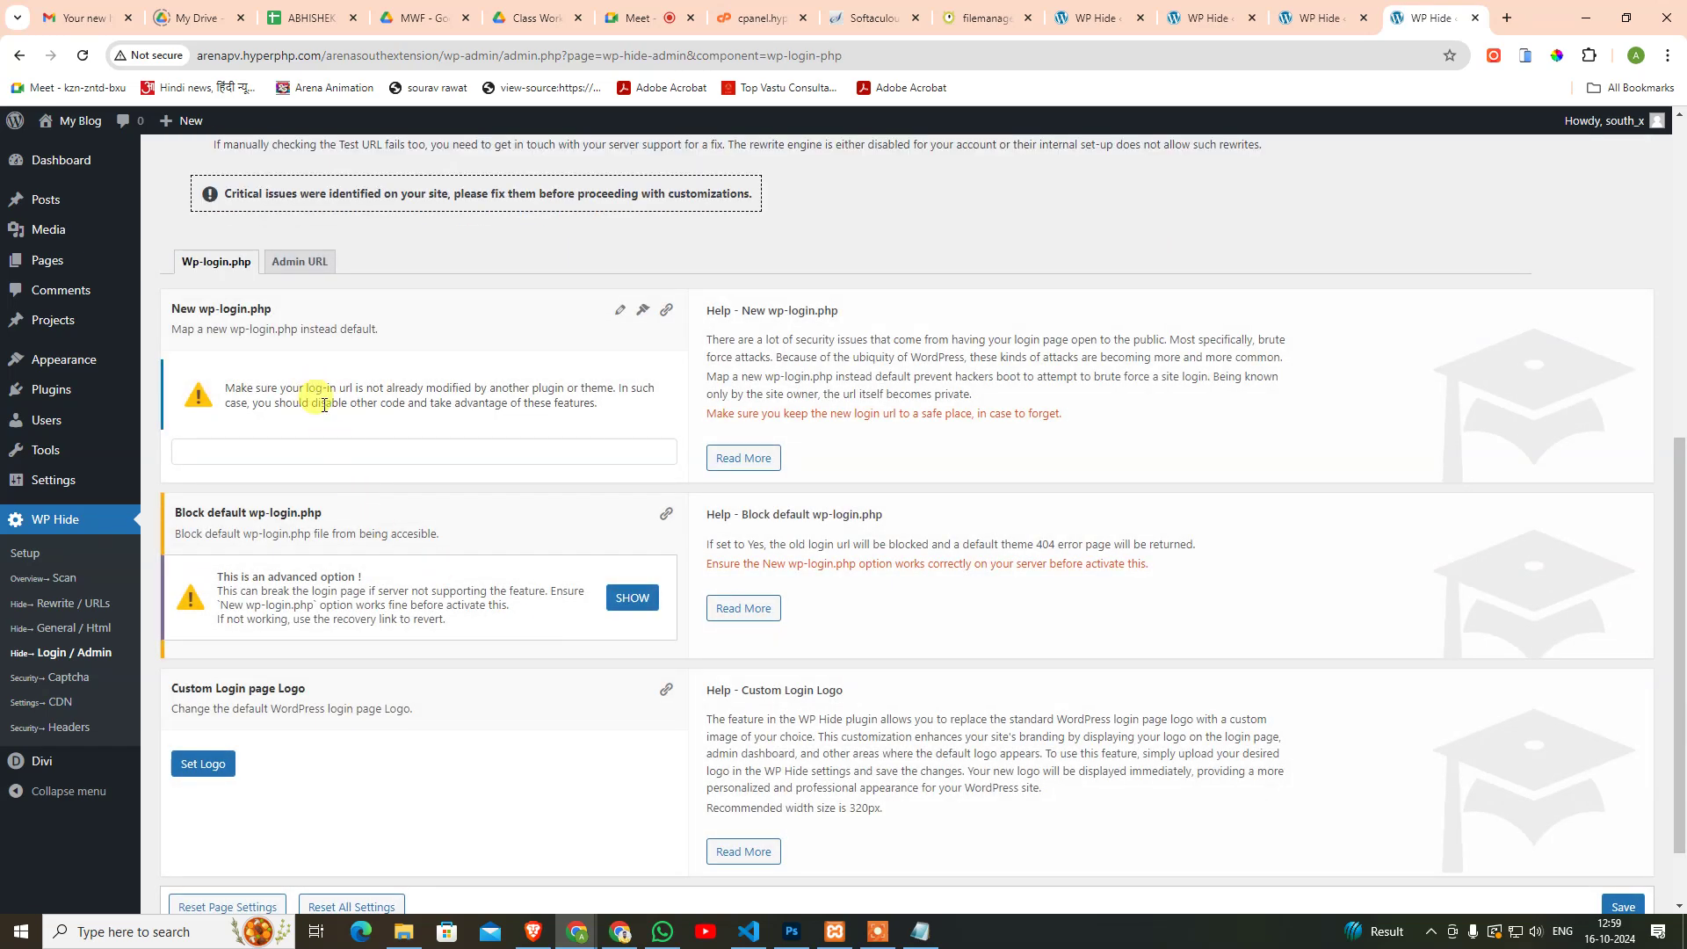
click(921, 930)
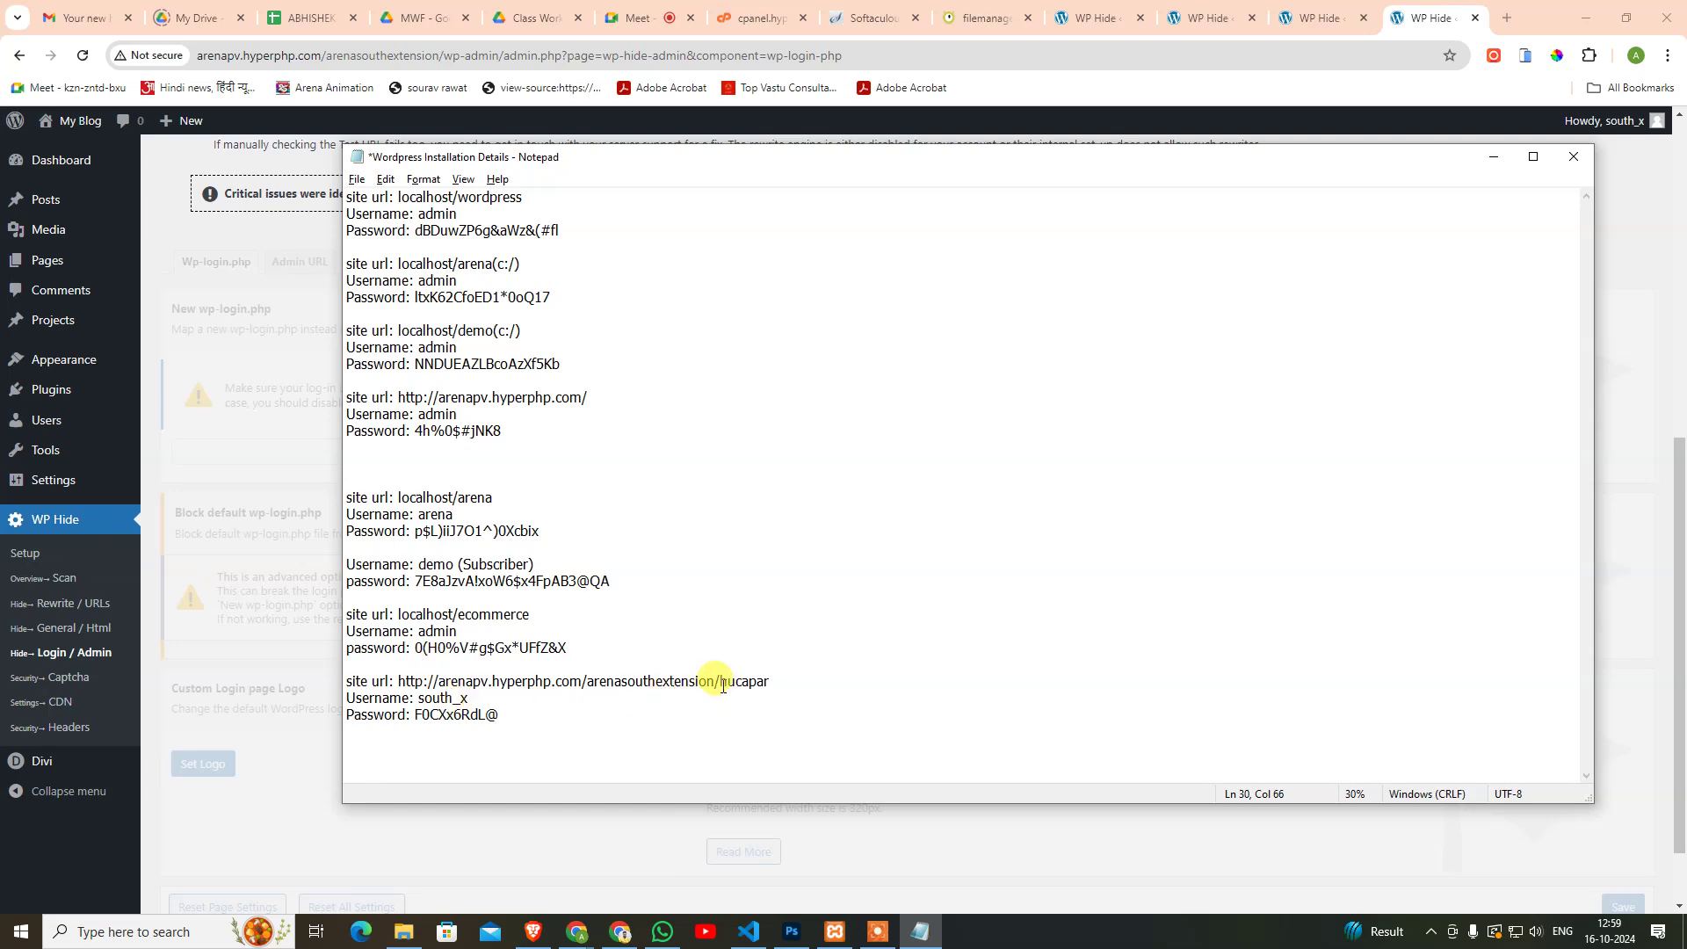
drag(719, 682, 788, 678)
key(ctrl+c)
key(ctrl+c)
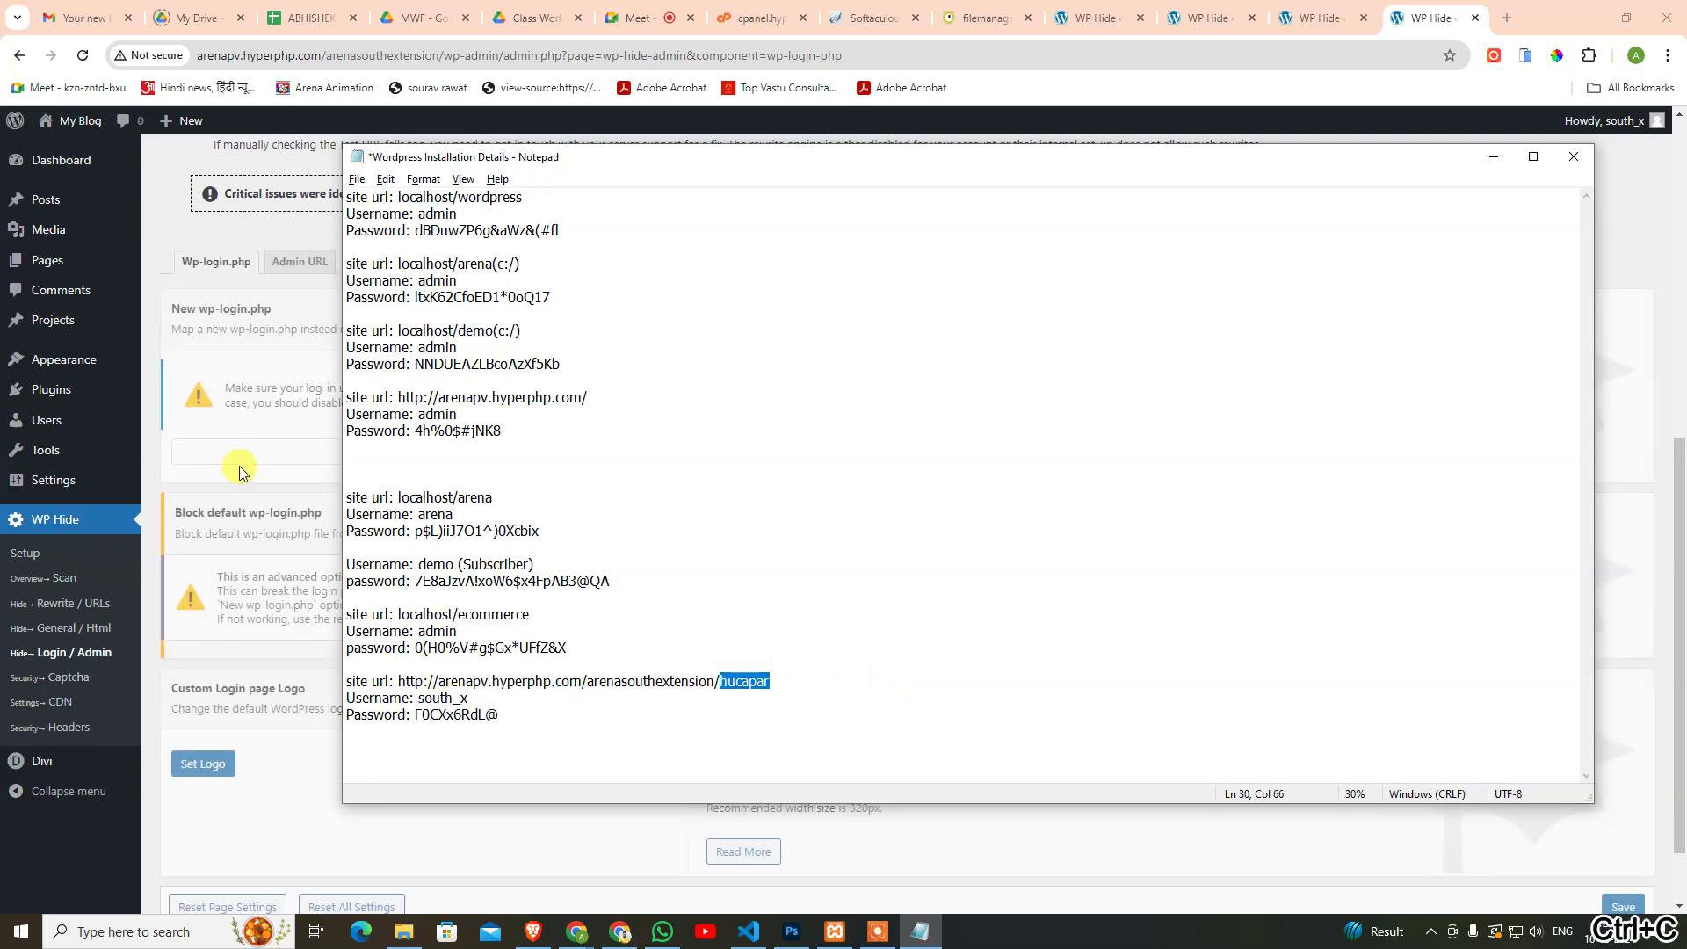
click(247, 444)
key(ctrl+v)
- Block the default wp-login.php and save the login settings
click(632, 598)
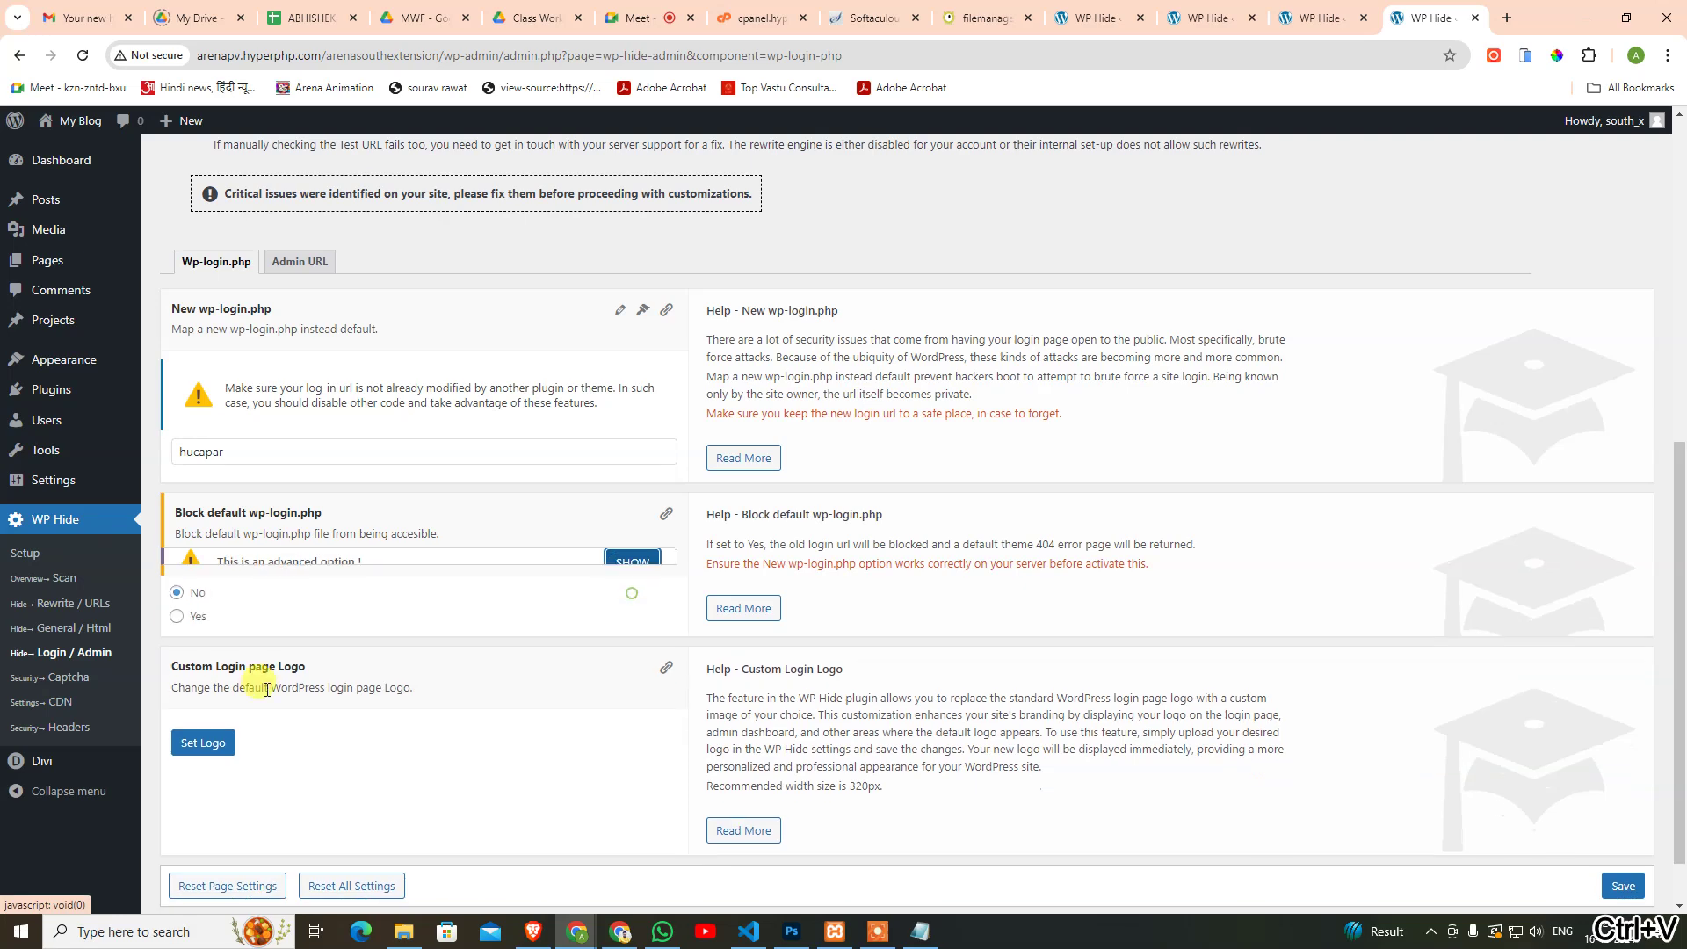
click(201, 595)
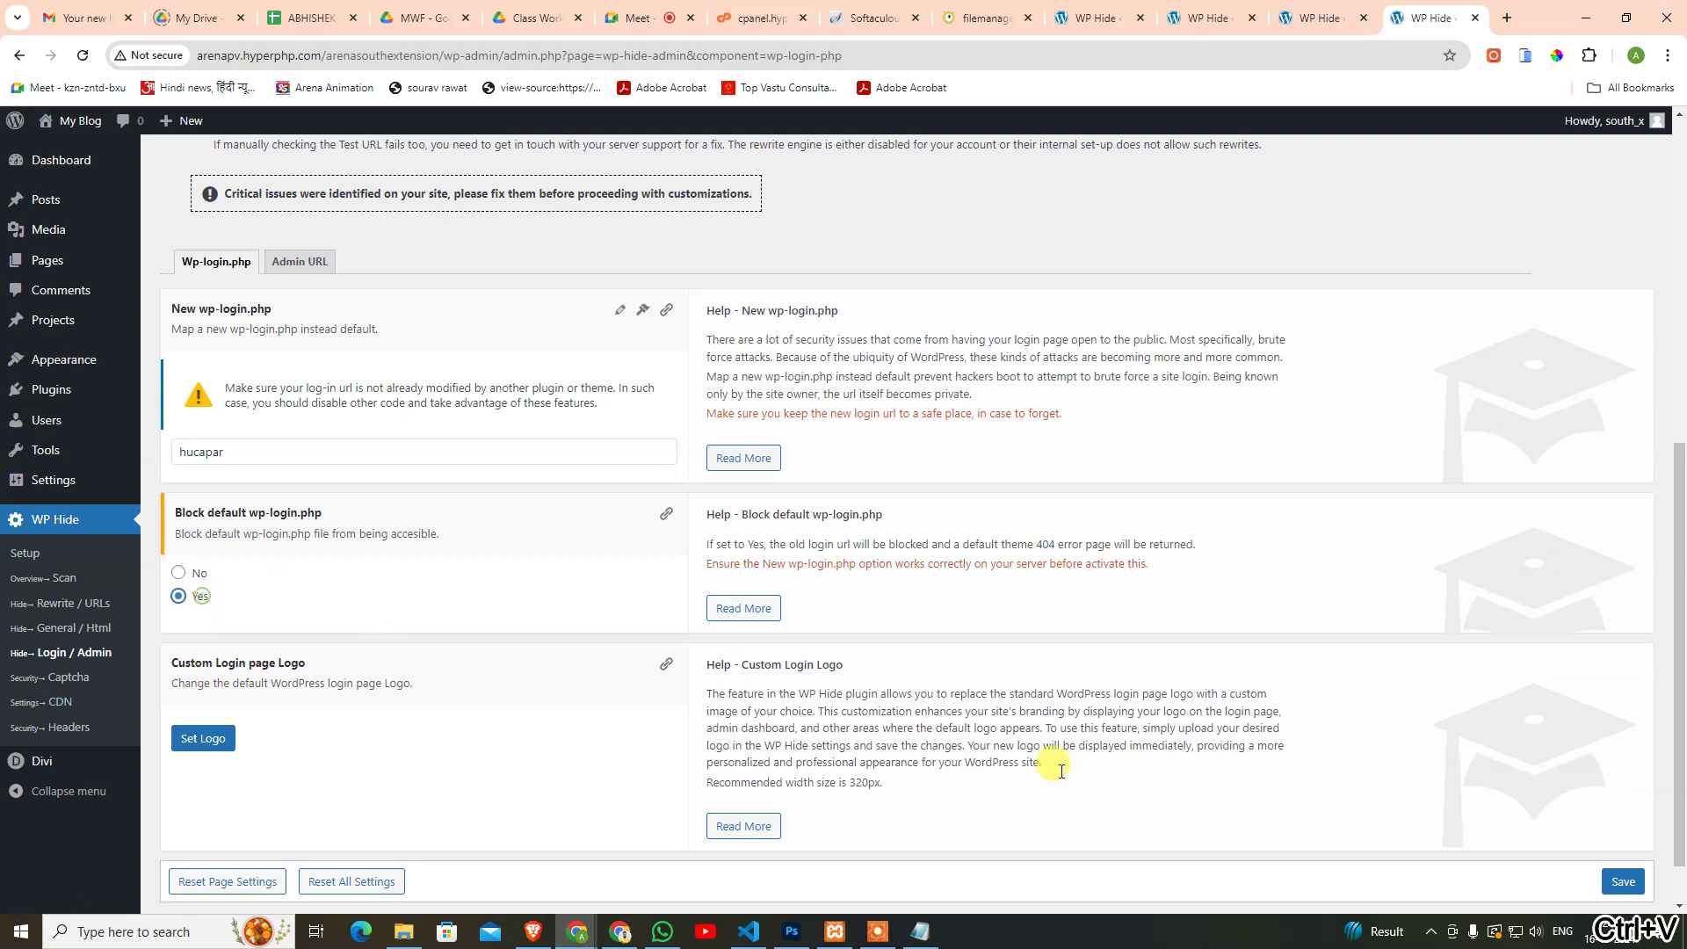
click(1613, 886)
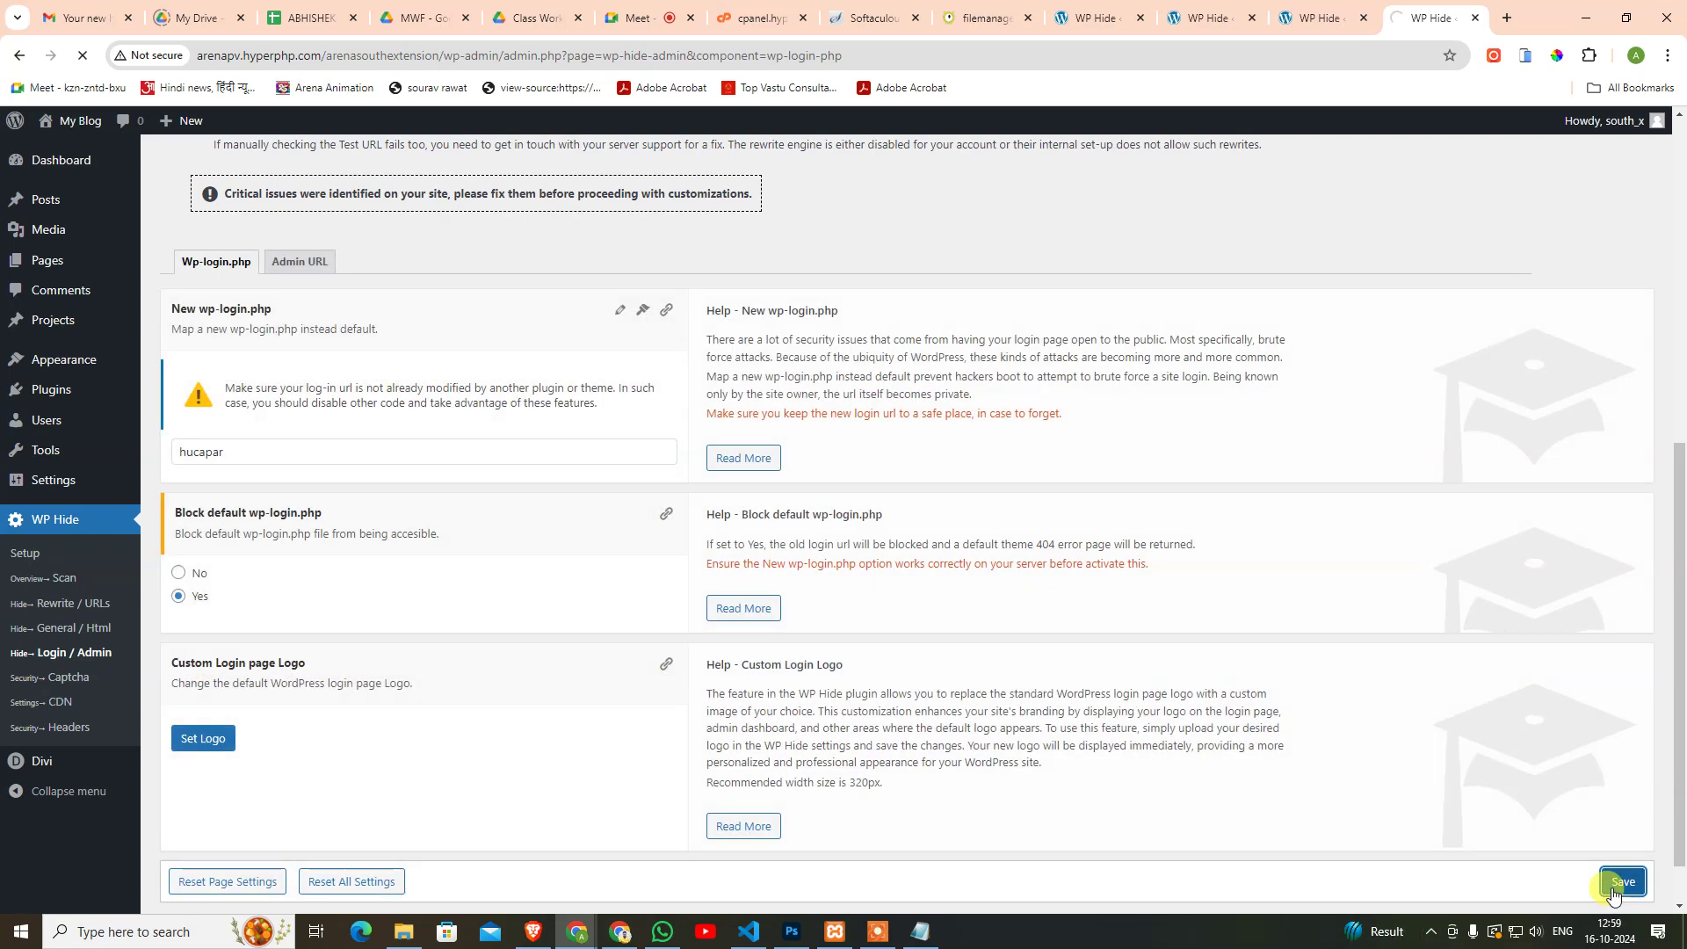
scroll(630, 563, down, 5)
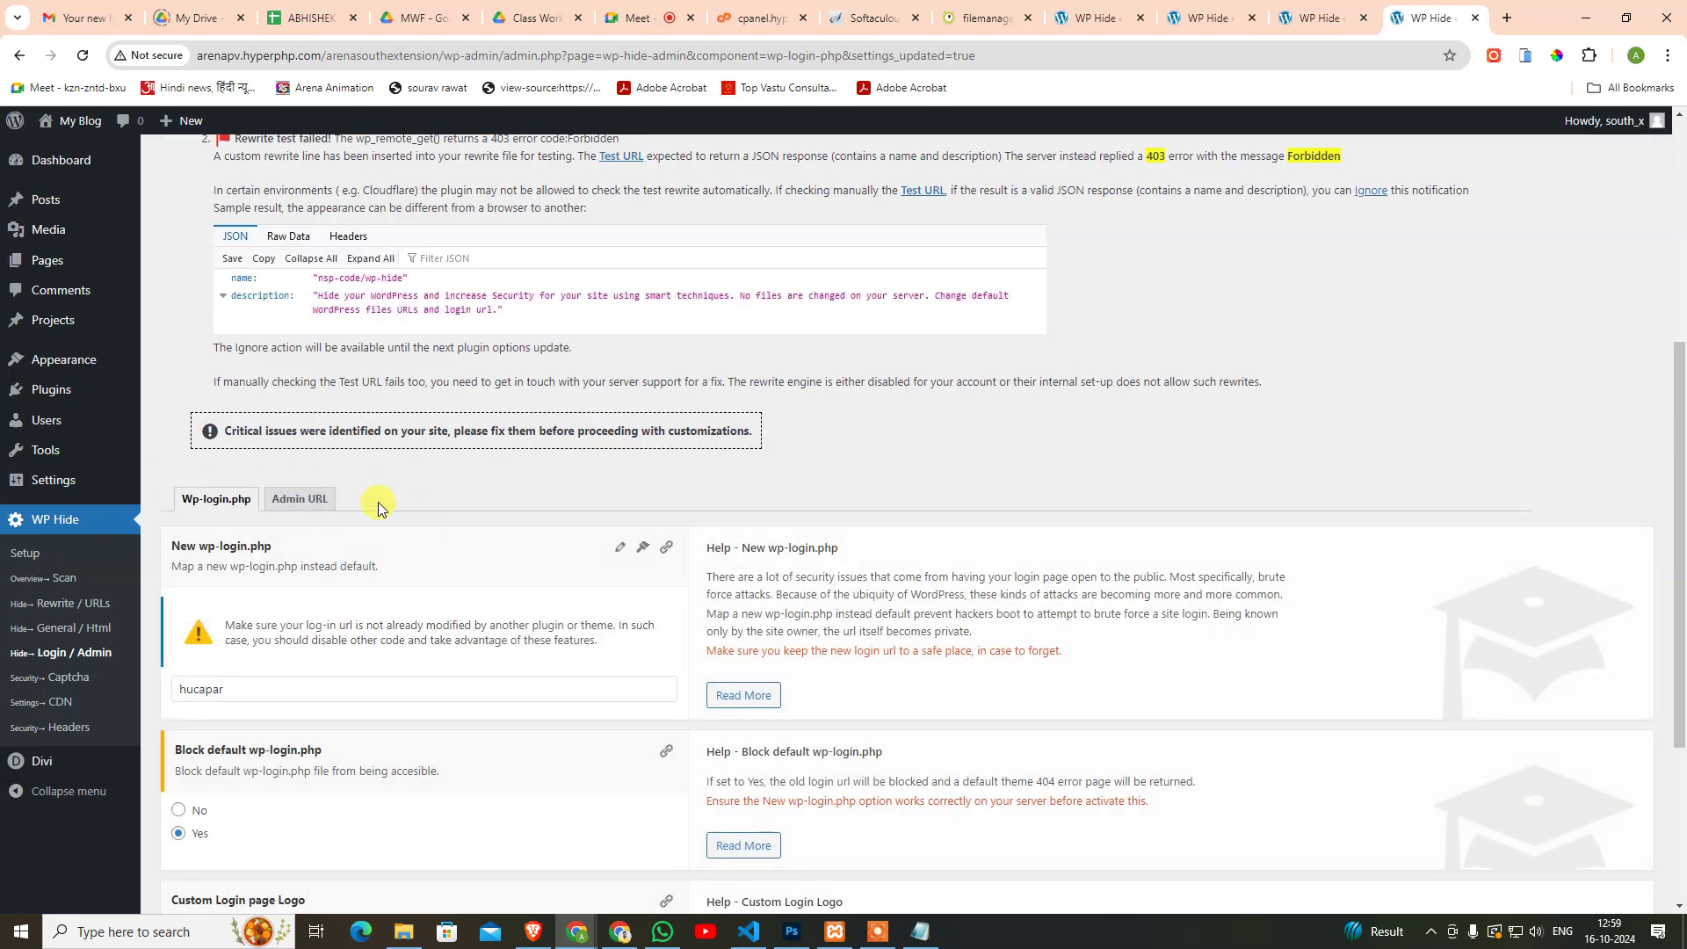
click(299, 498)
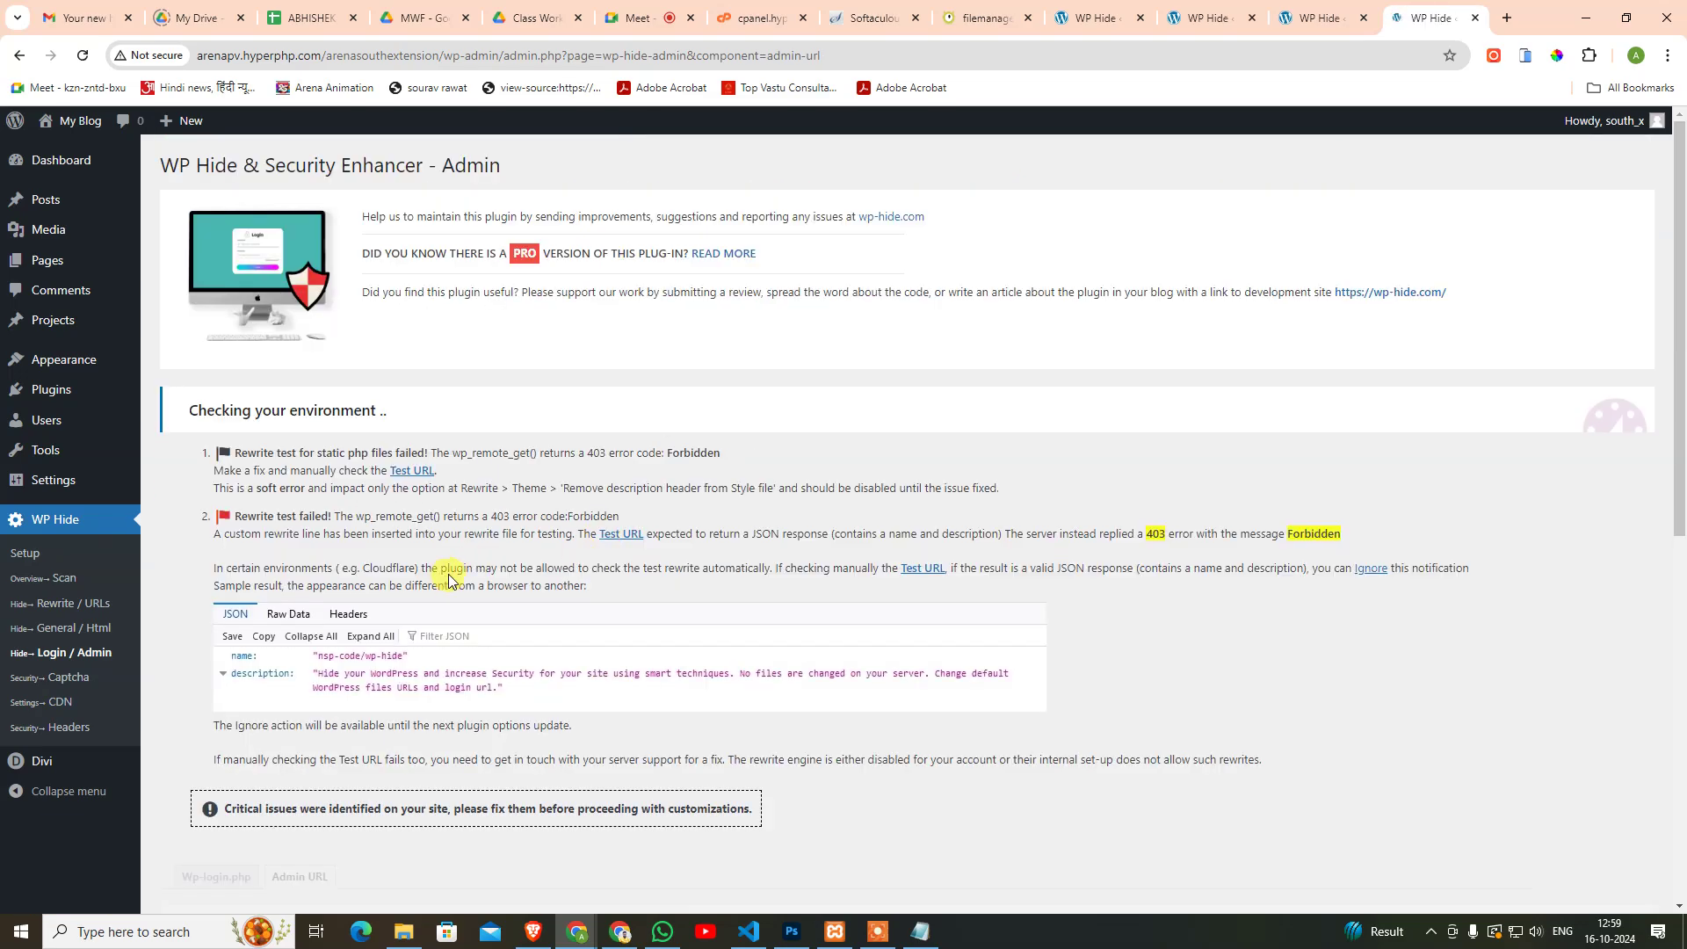
scroll(475, 616, down, 5)
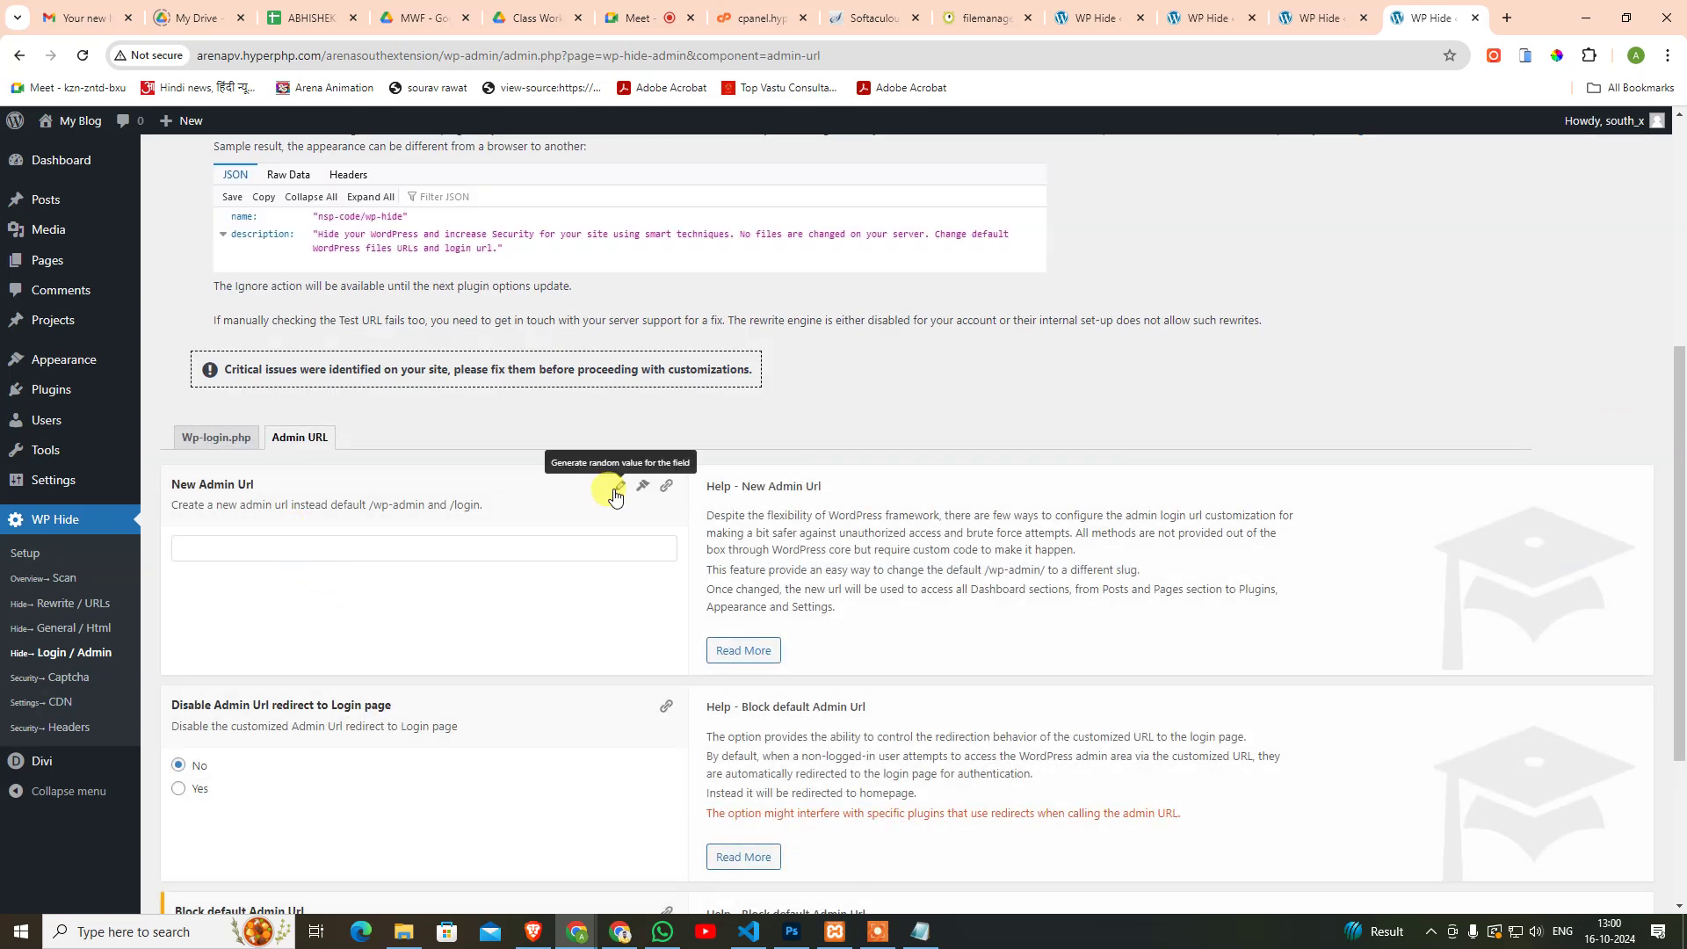
click(619, 487)
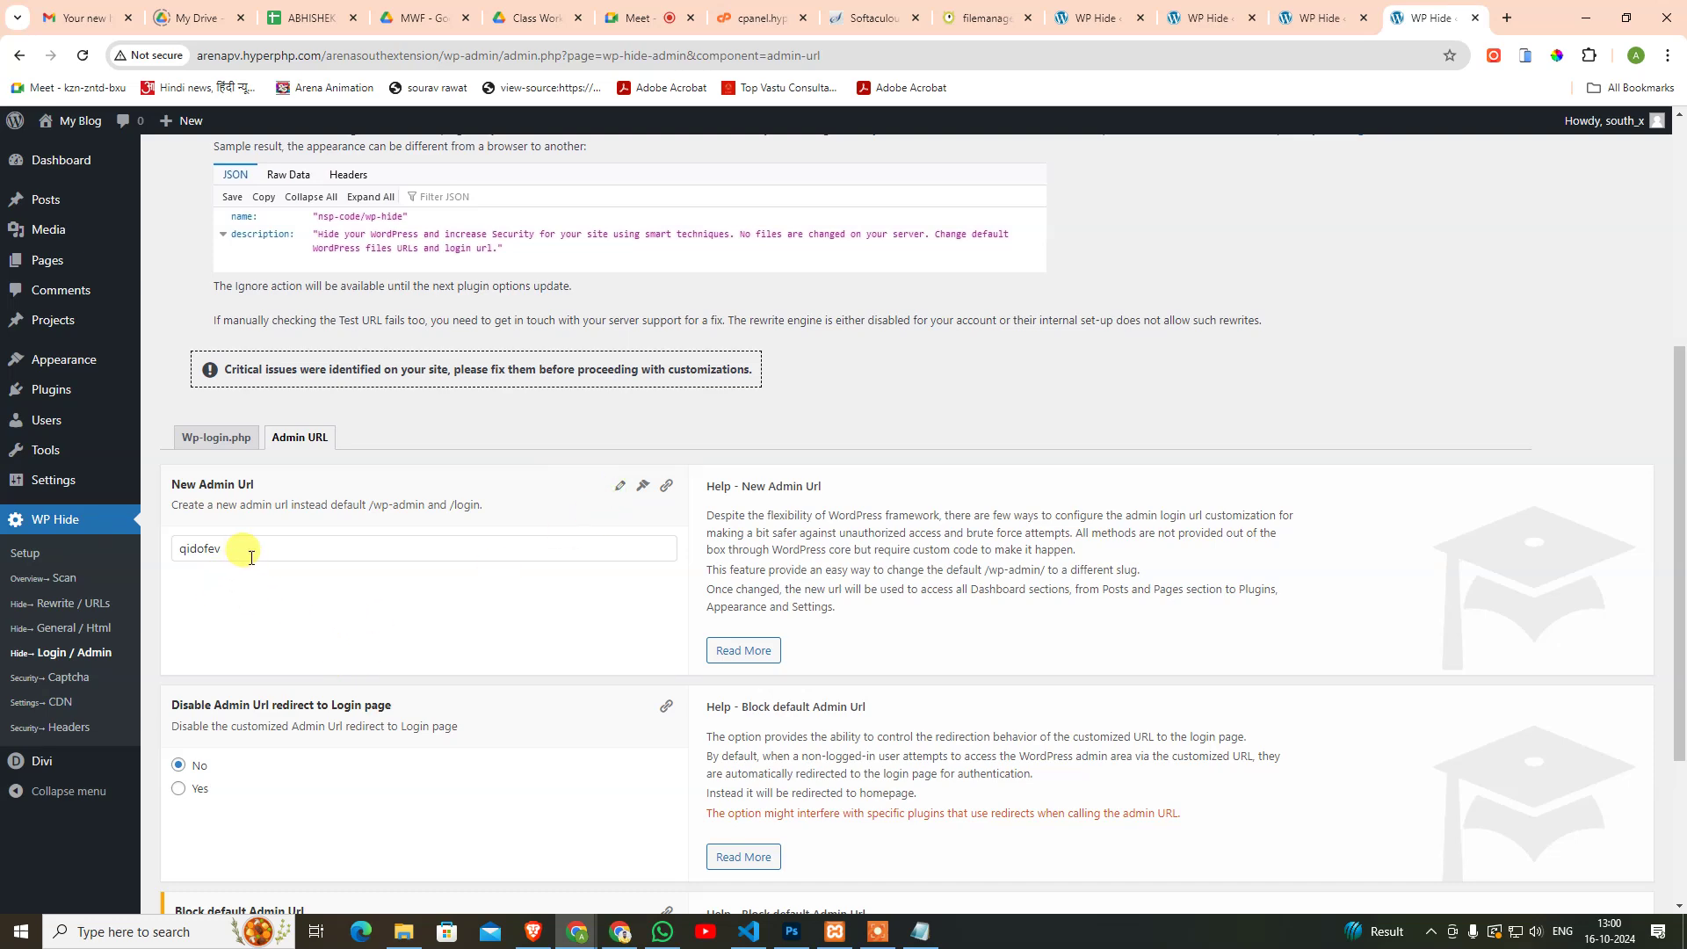
double_click(280, 546)
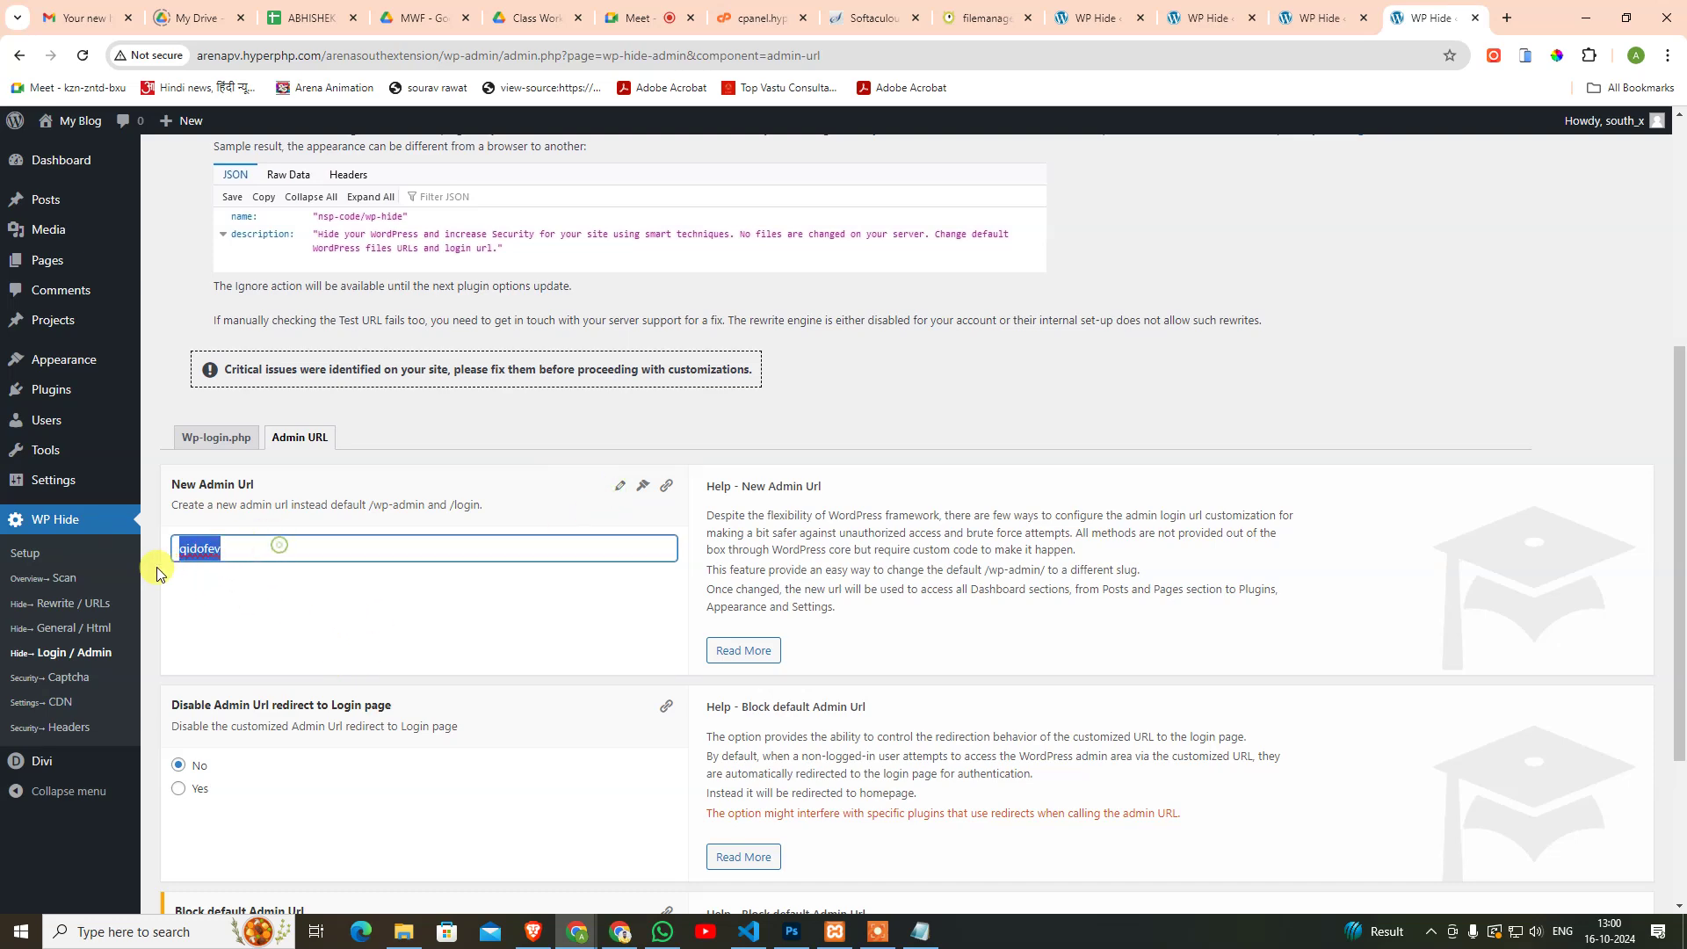
- Disable the admin login redirect, accept the warning, and block the default Admin URL
click(183, 784)
scroll(272, 783, down, 3)
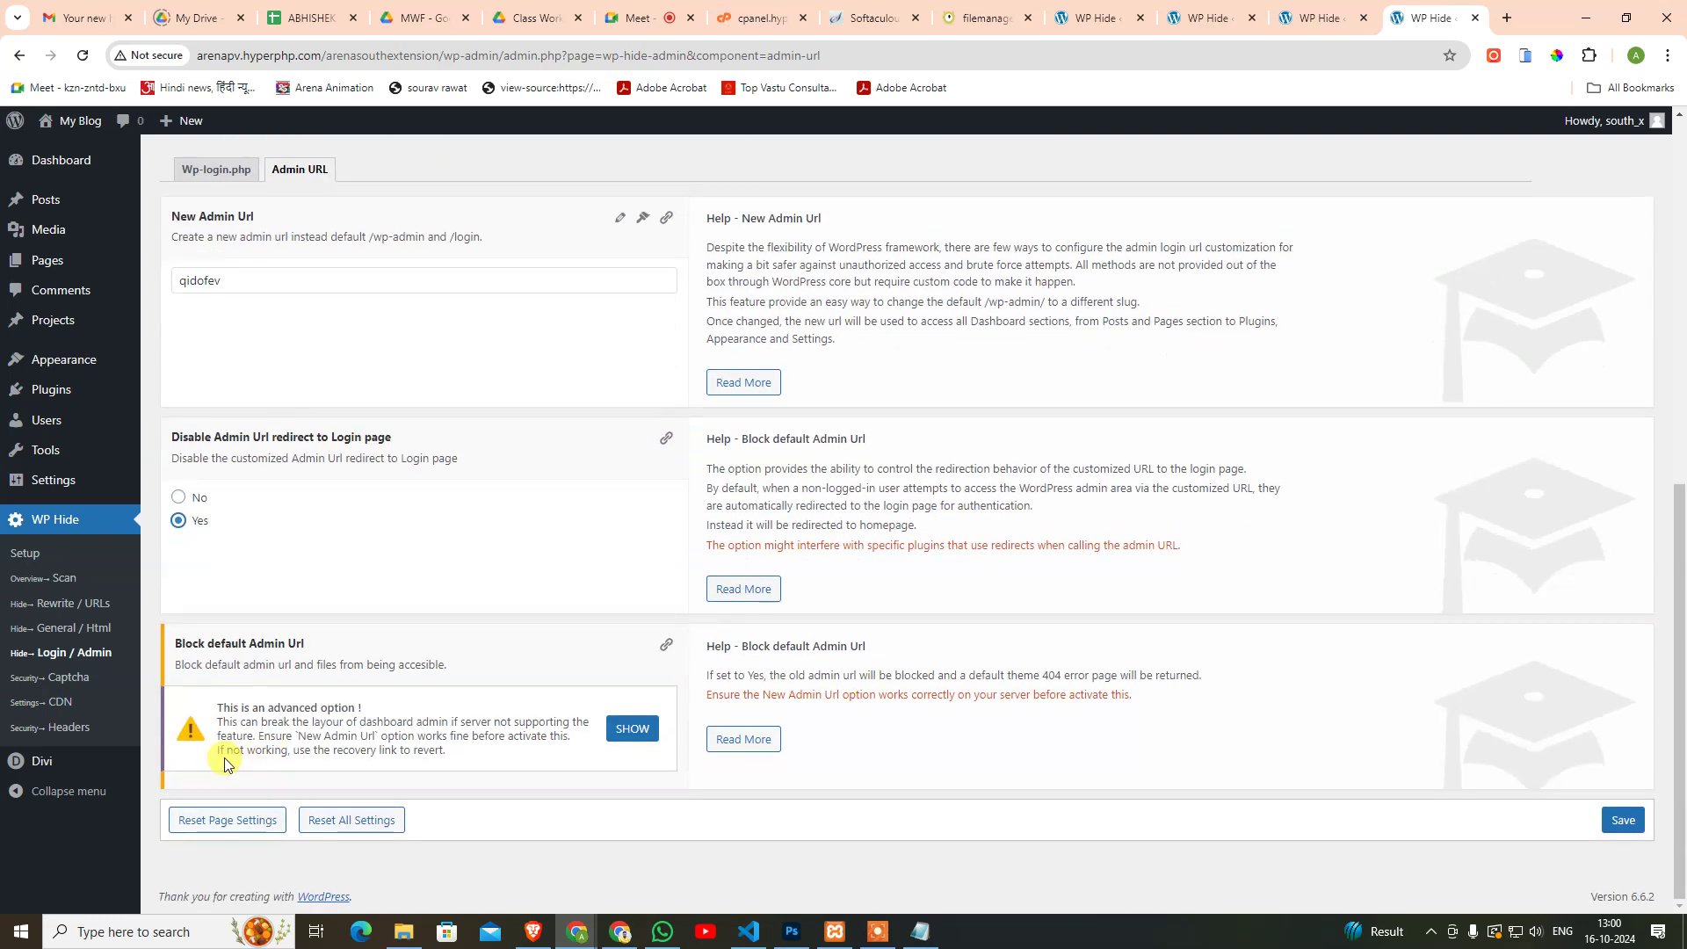
click(629, 723)
click(179, 758)
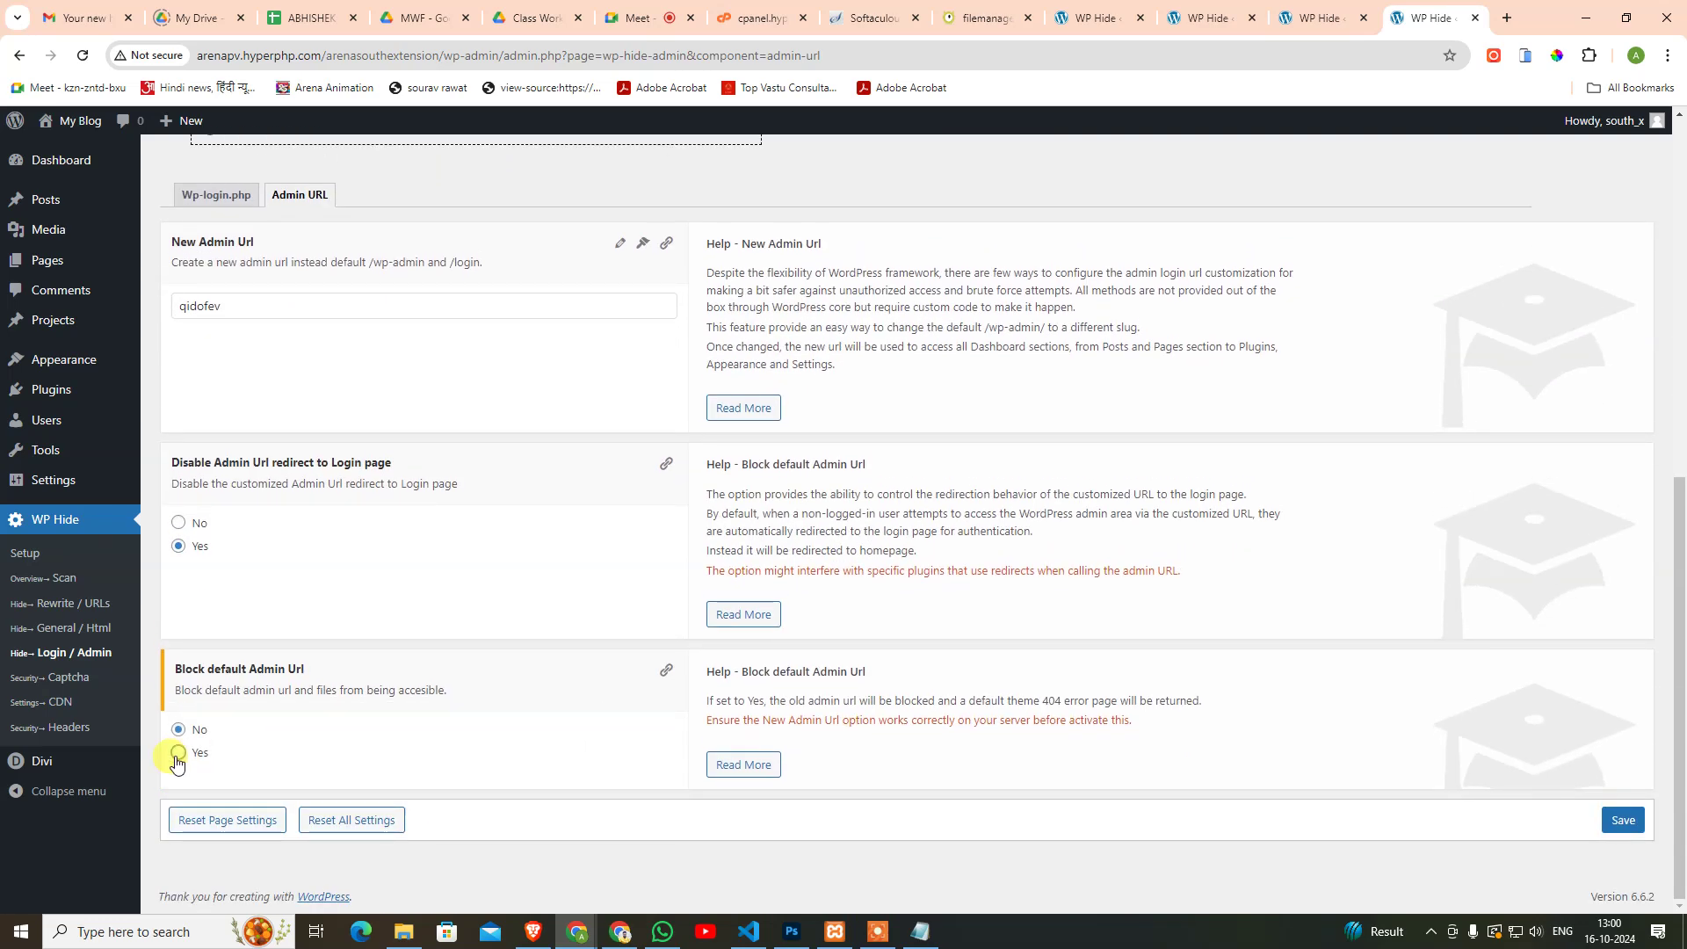
- Copy the qidofev slug and duplicate the login URL line in the notes
double_click(239, 307)
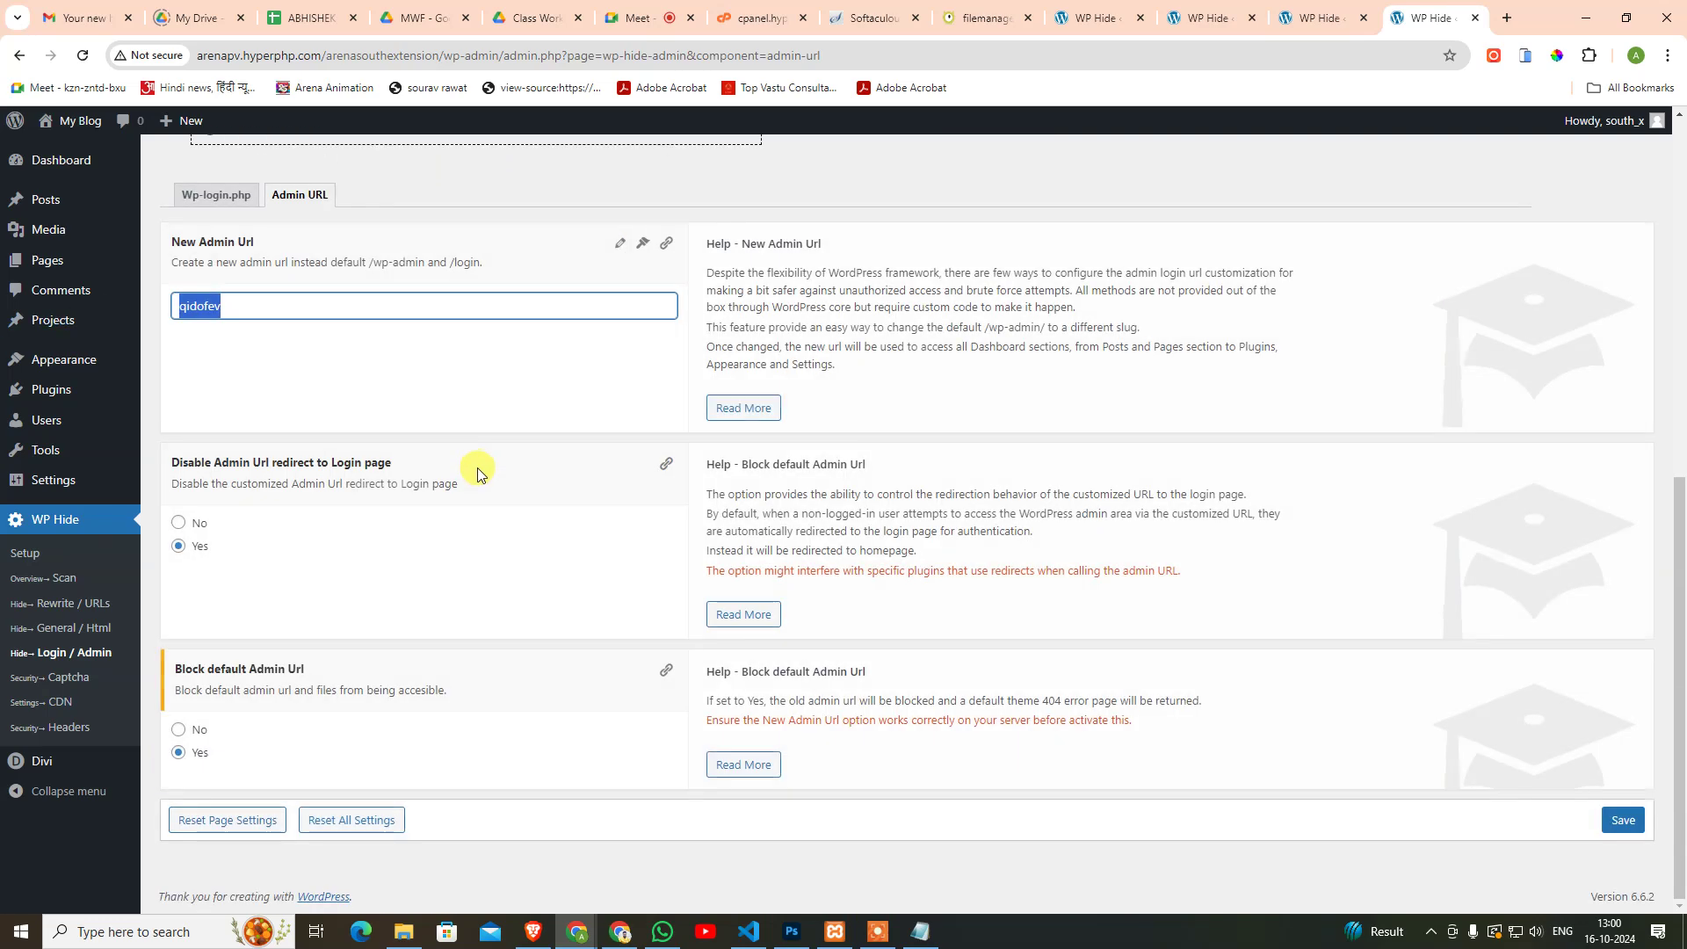
key(ctrl+c)
click(924, 930)
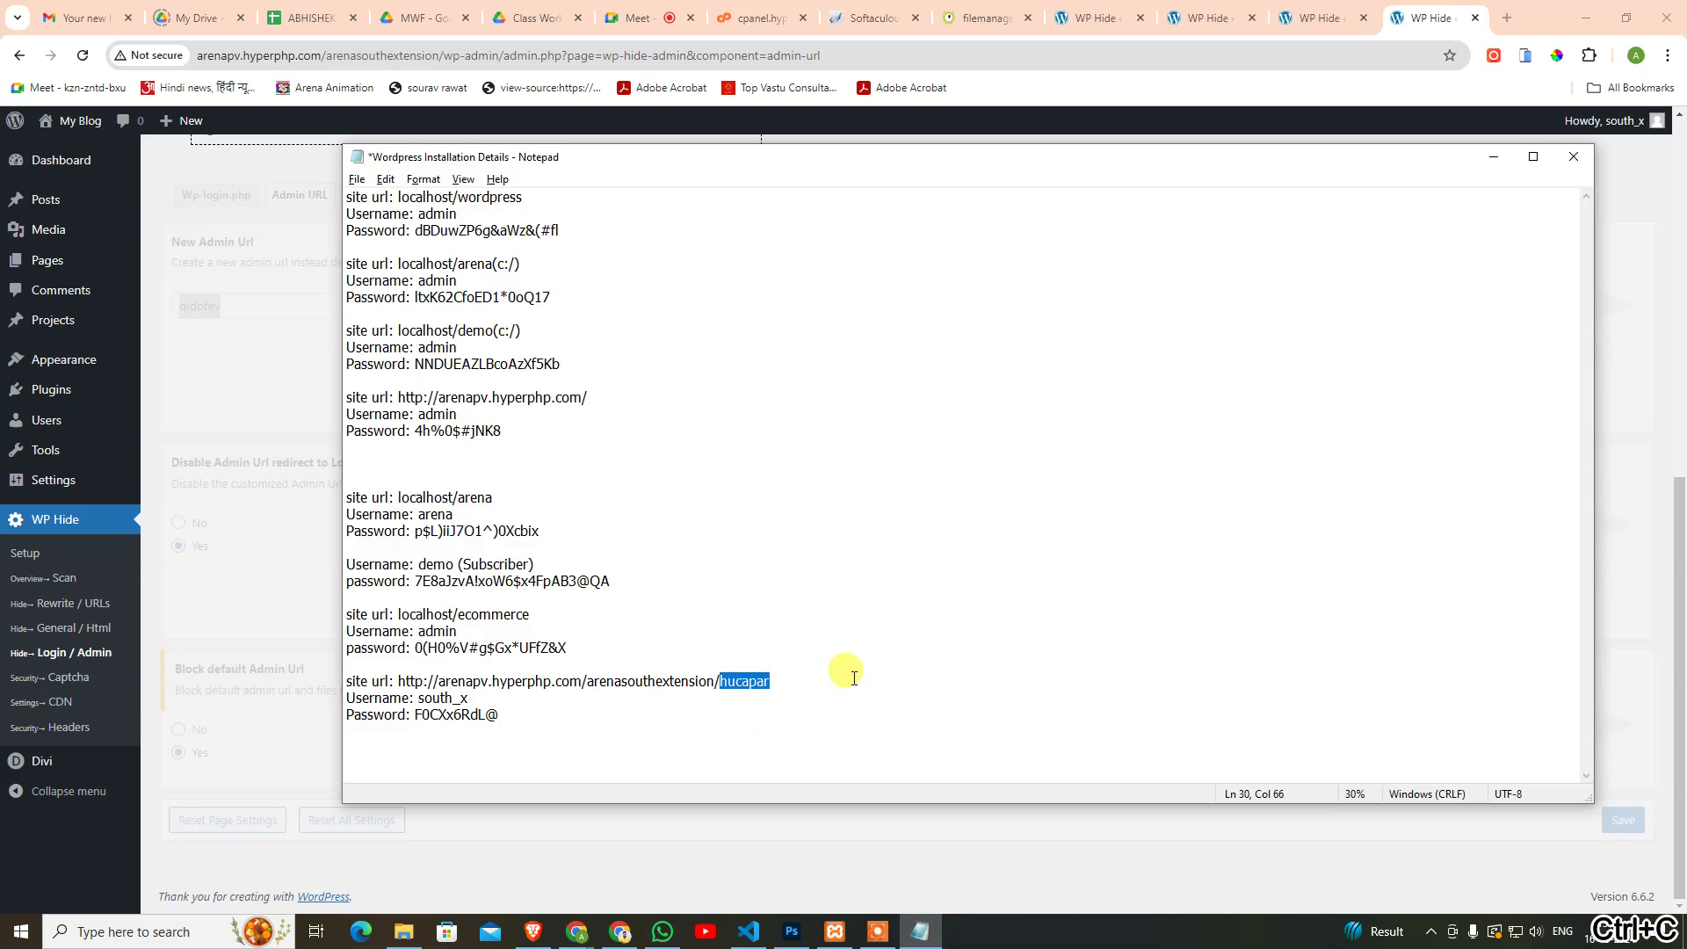
click(855, 677)
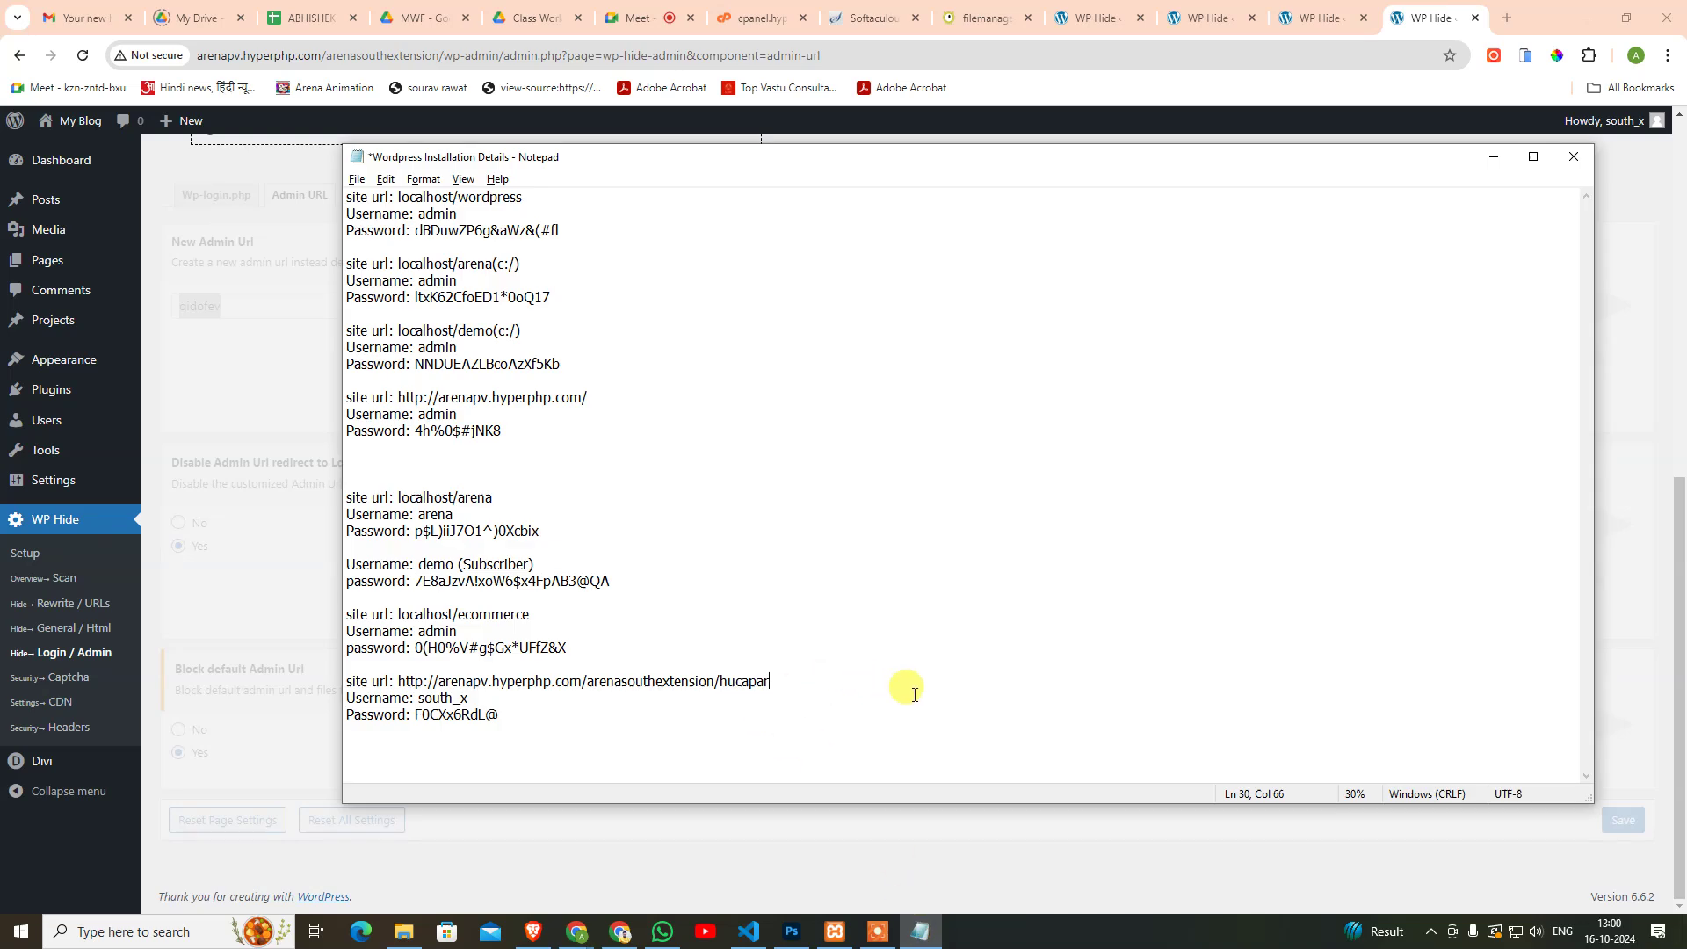
key(shift+Home)
key(ctrl+c)
key(End)
key(Return)
key(ctrl+v)
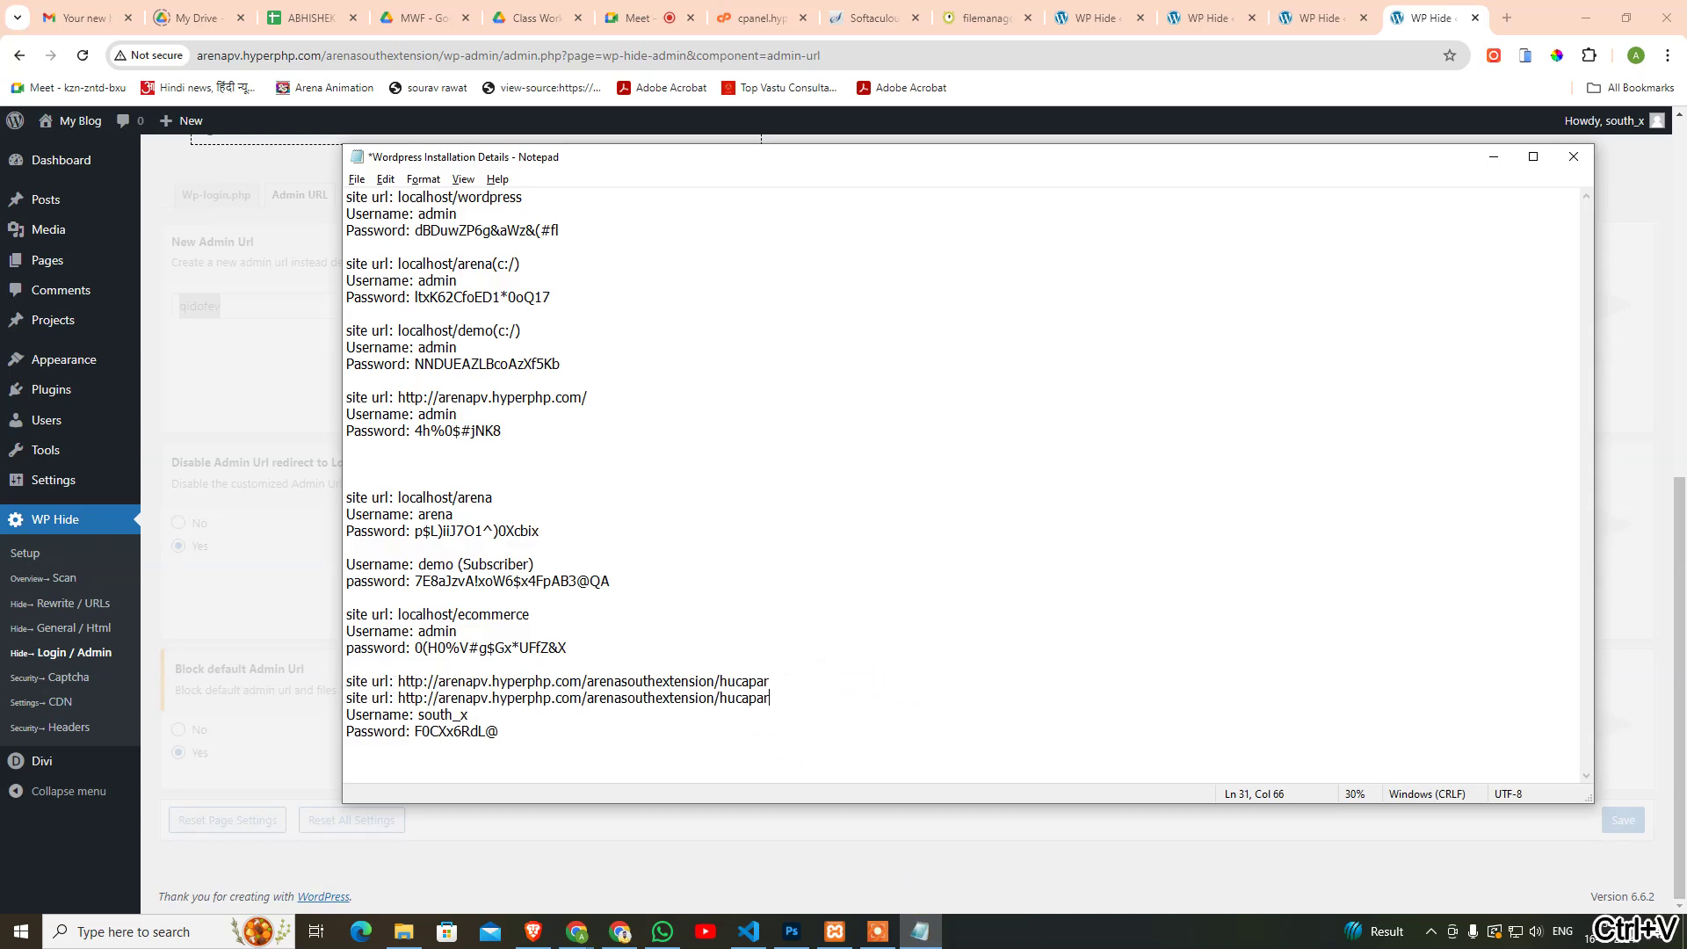
- Replace hucapar with qidofev on the new notes line using clipboard history
key(ctrl+shift+Left)
key(ctrl+shift+Left)
key(ctrl+shift+Left)
key(ctrl+shift+Left)
key(ctrl+shift+Left)
key(ctrl+shift+Left)
key(ctrl+shift+Right)
key(ctrl+shift+Right)
key(ctrl+shift+Right)
key(ctrl+shift+Right)
key(ctrl+shift+Right)
key(ctrl+shift+Right)
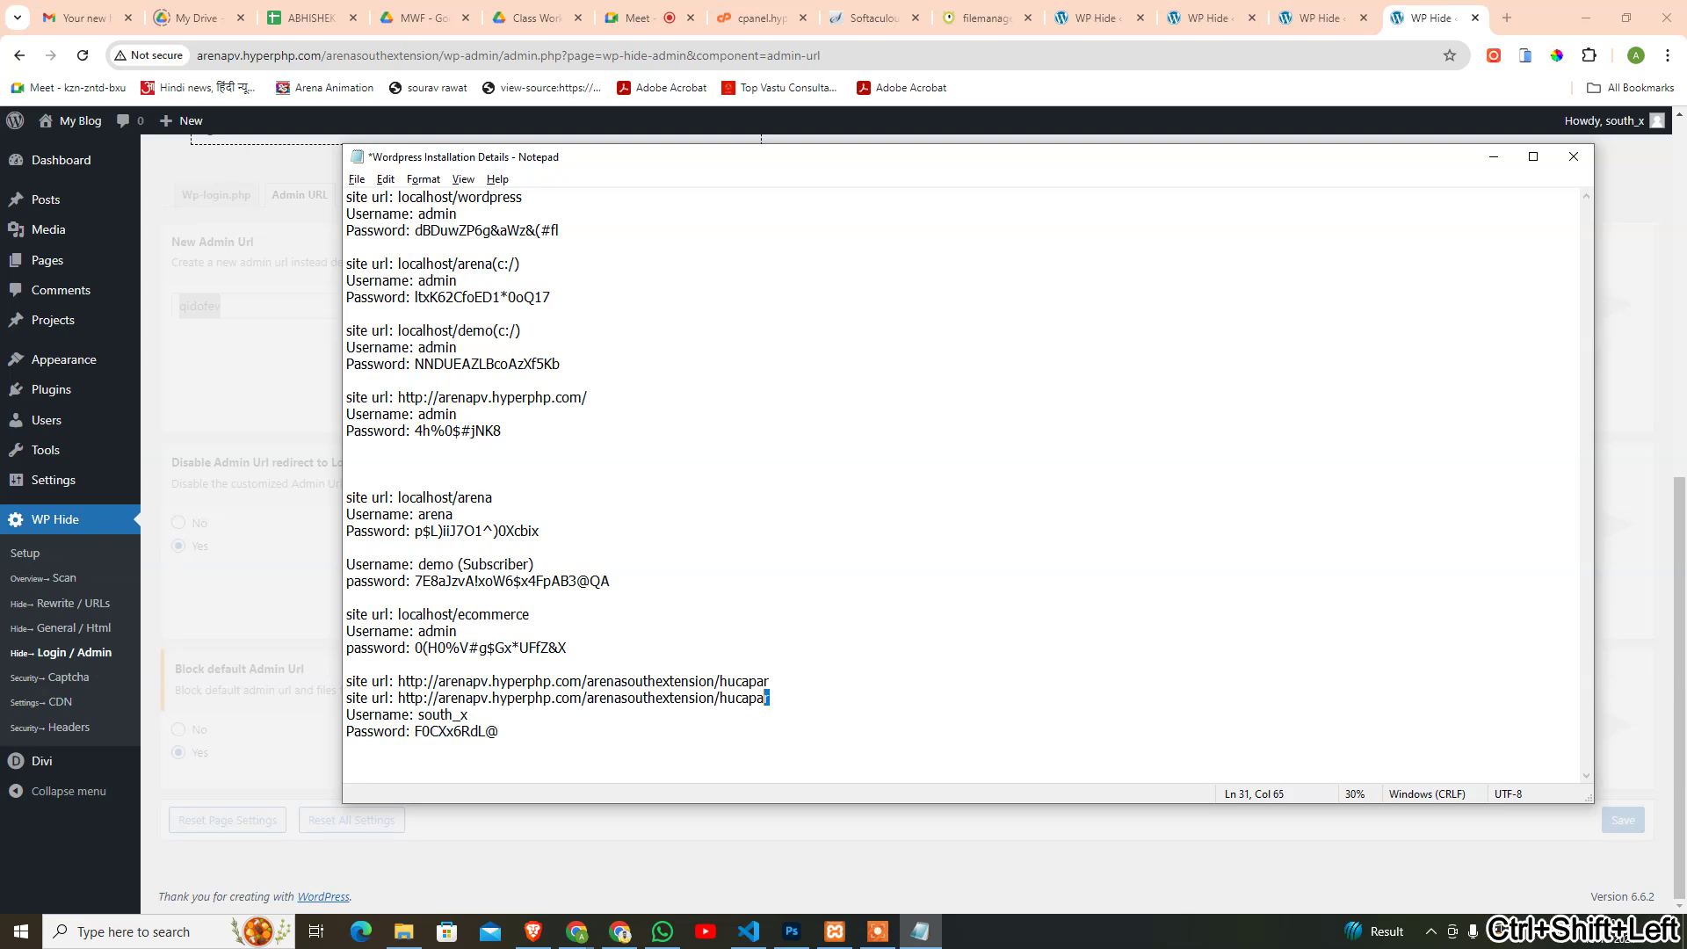
key(super+v)
key(Down)
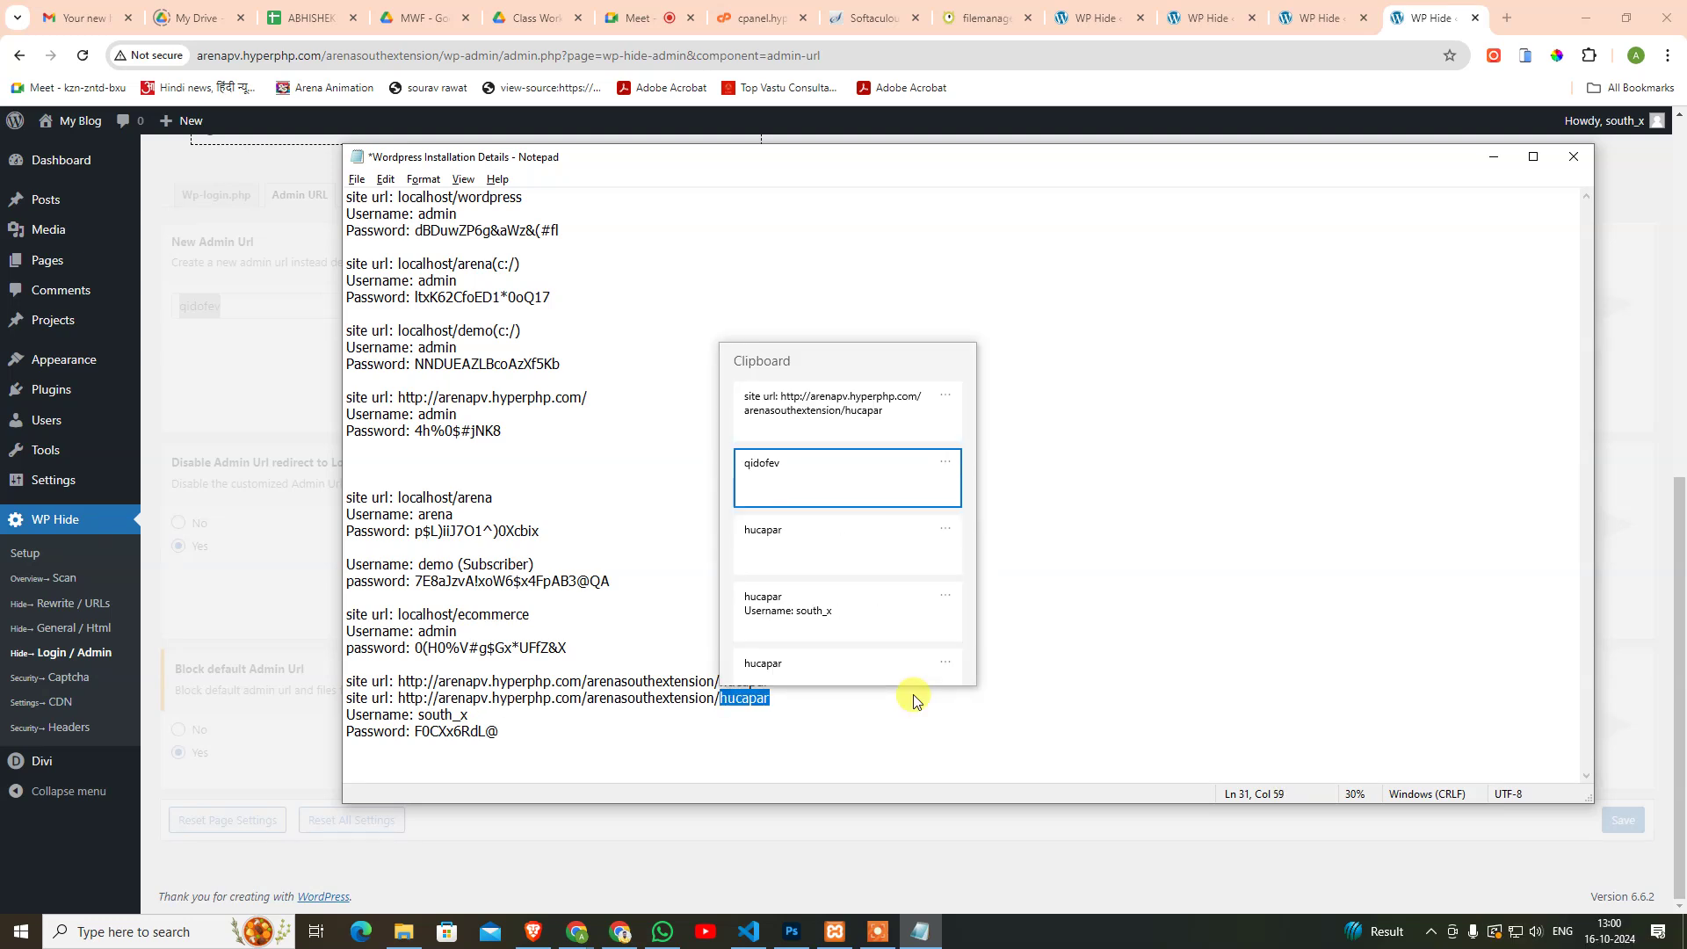
key(Return)
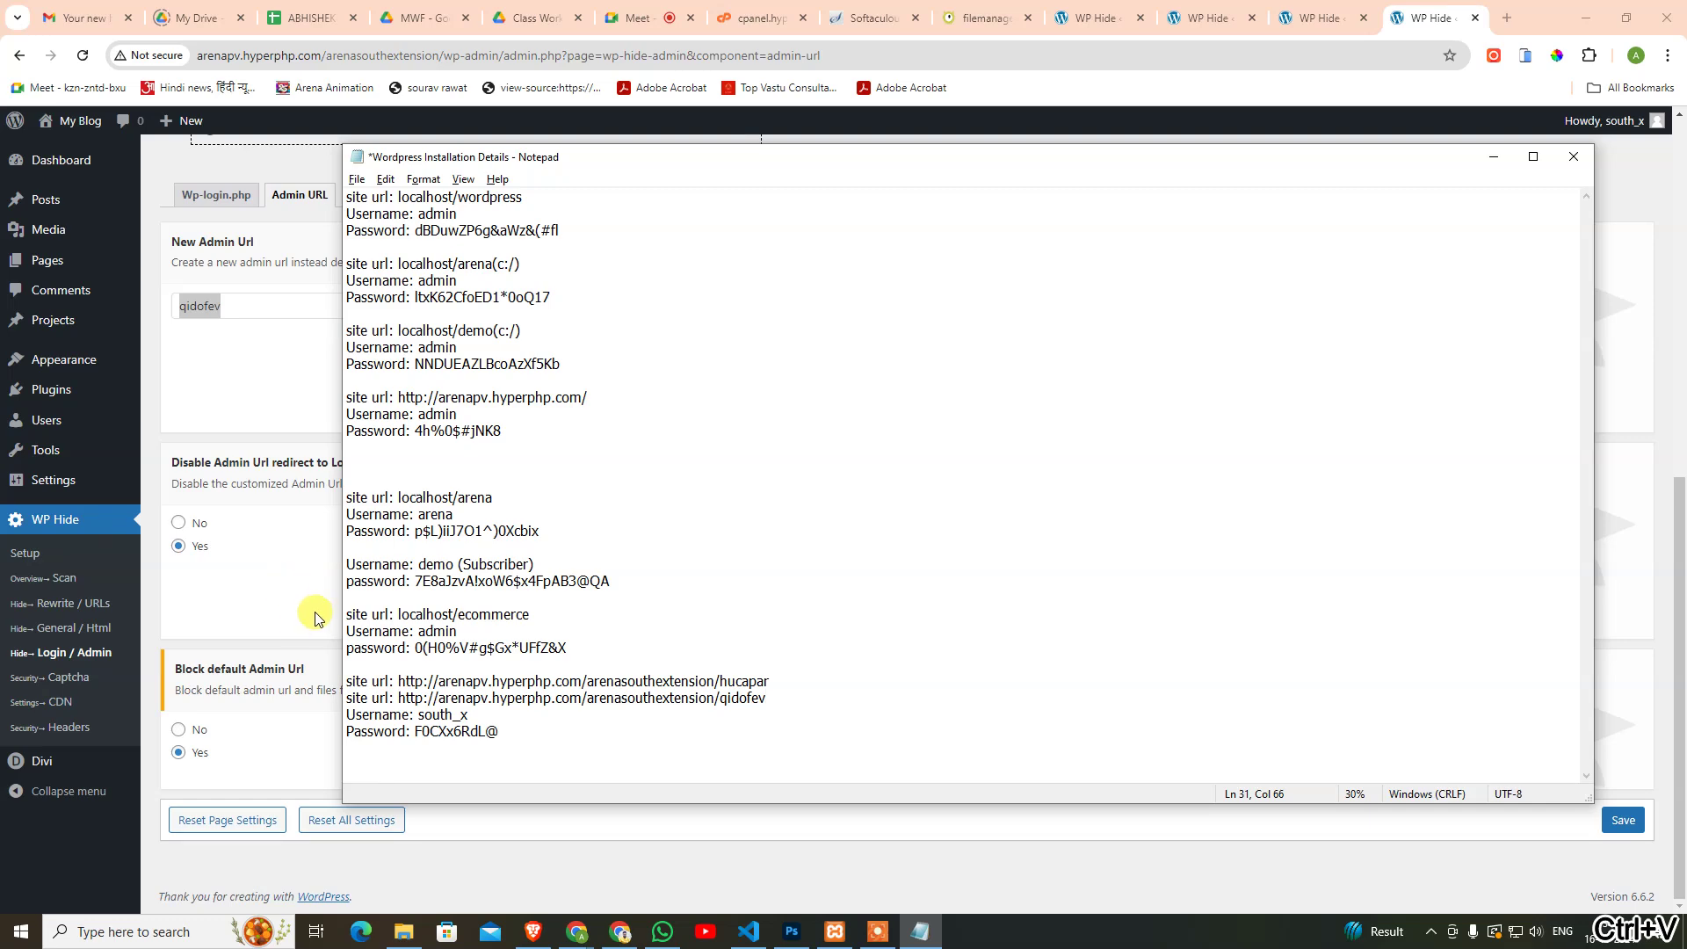
click(304, 618)
- Save the admin URL settings and reload the security scan page
click(1625, 826)
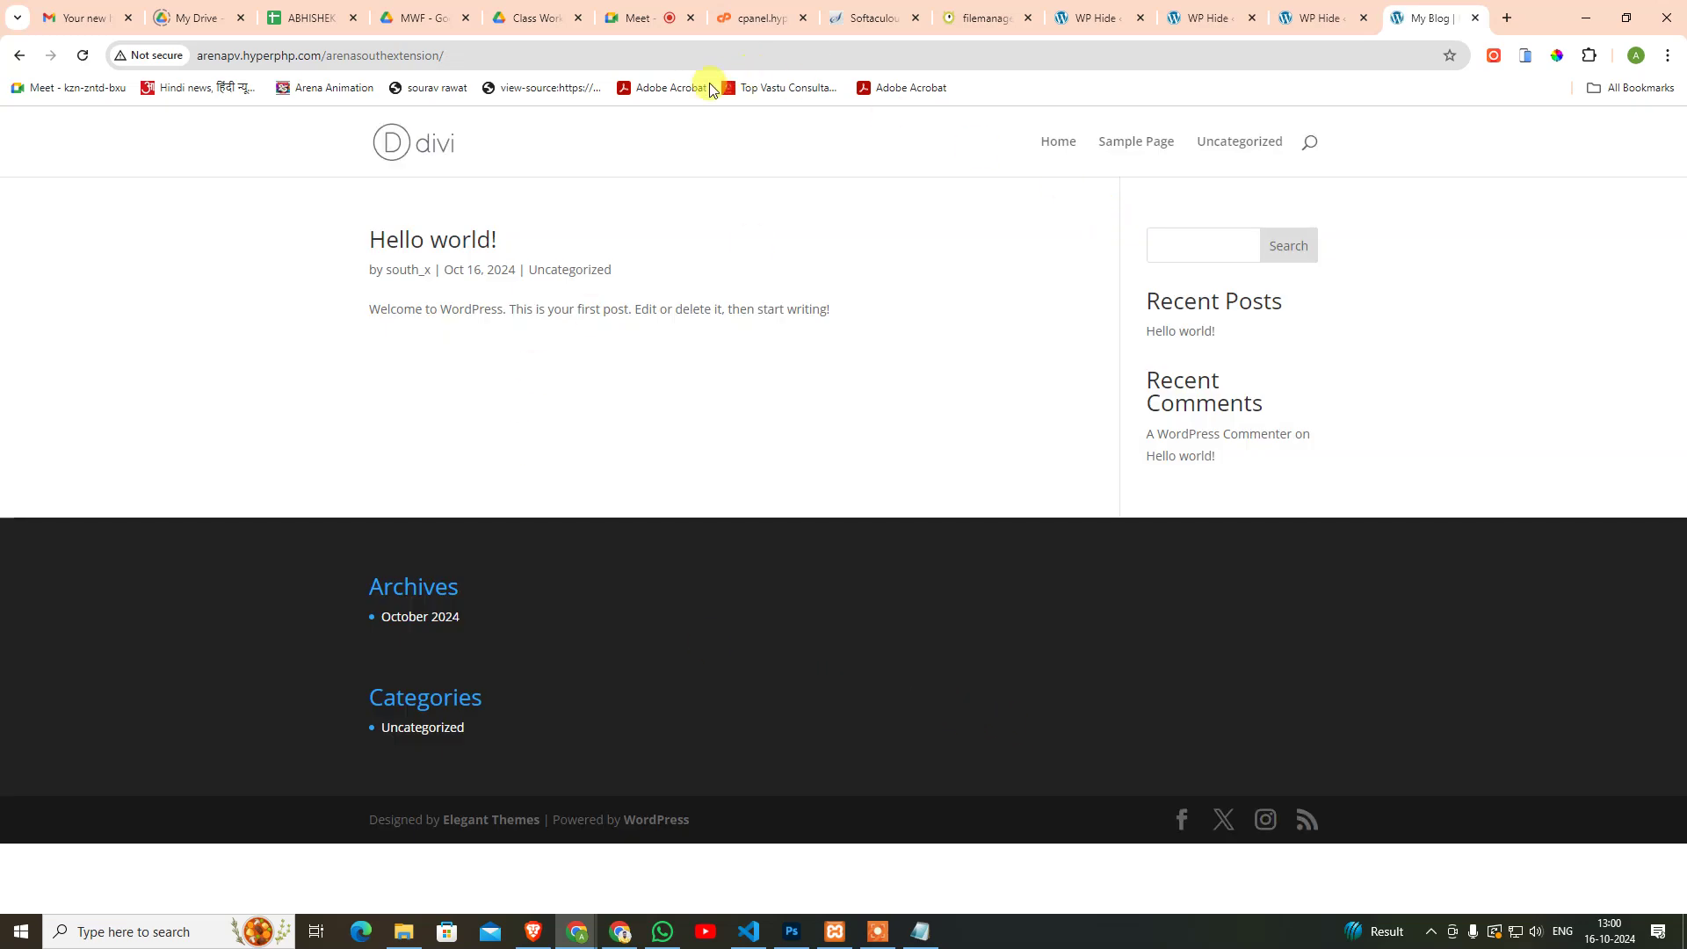
click(677, 54)
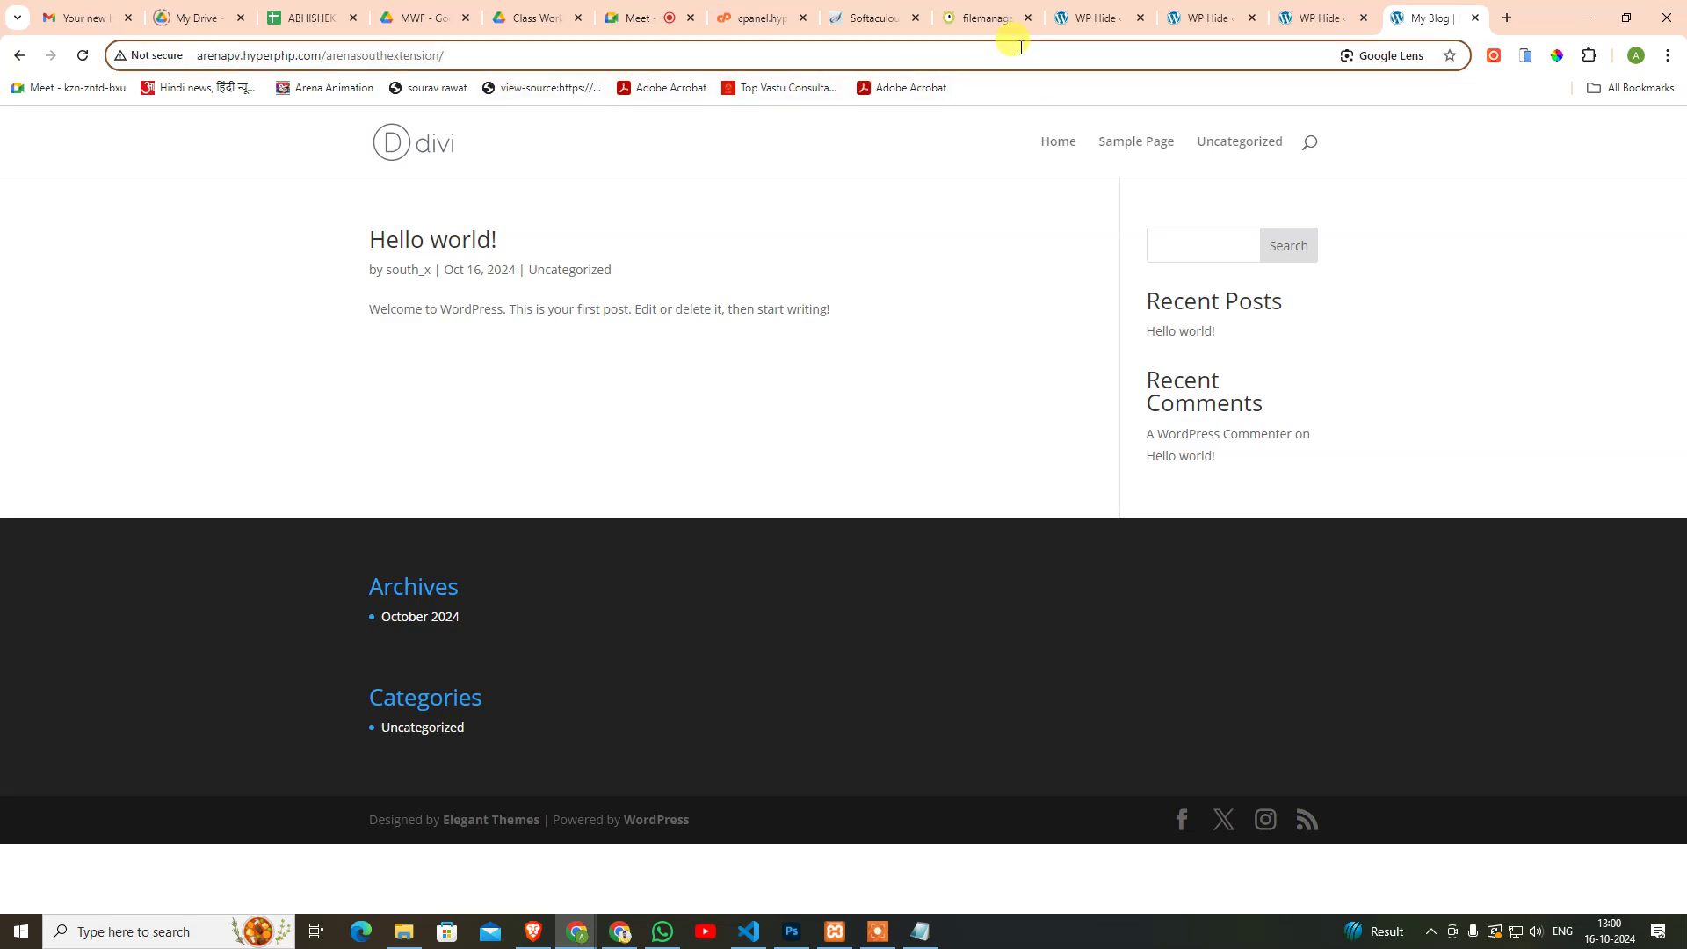
click(1072, 11)
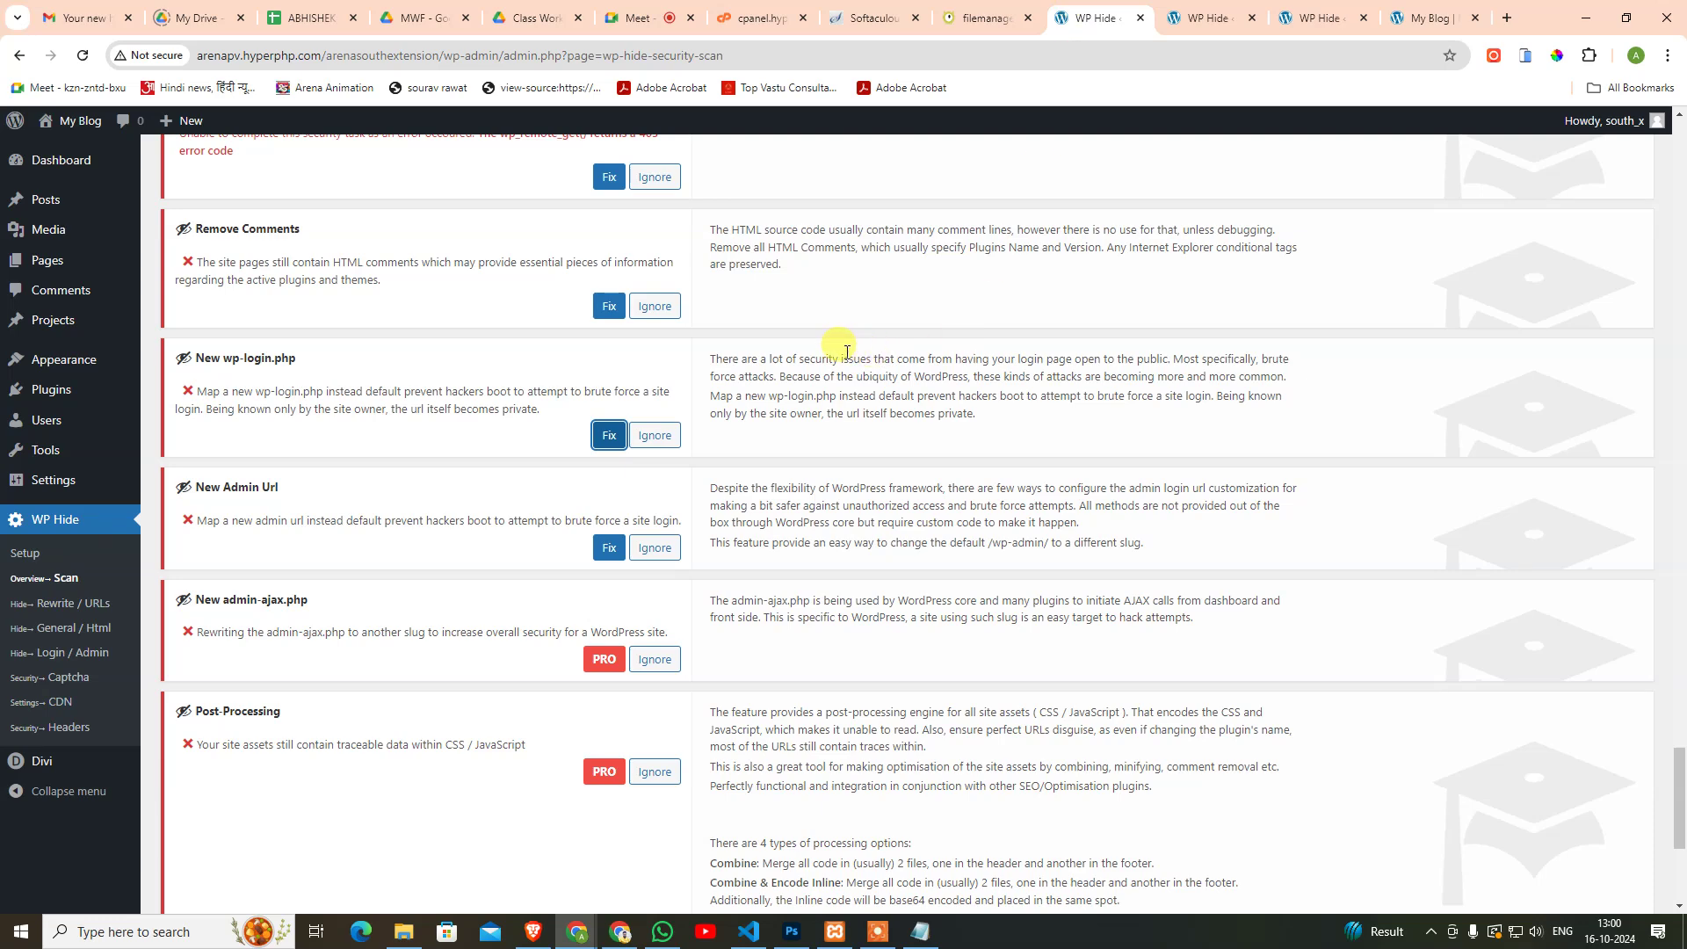
click(59, 581)
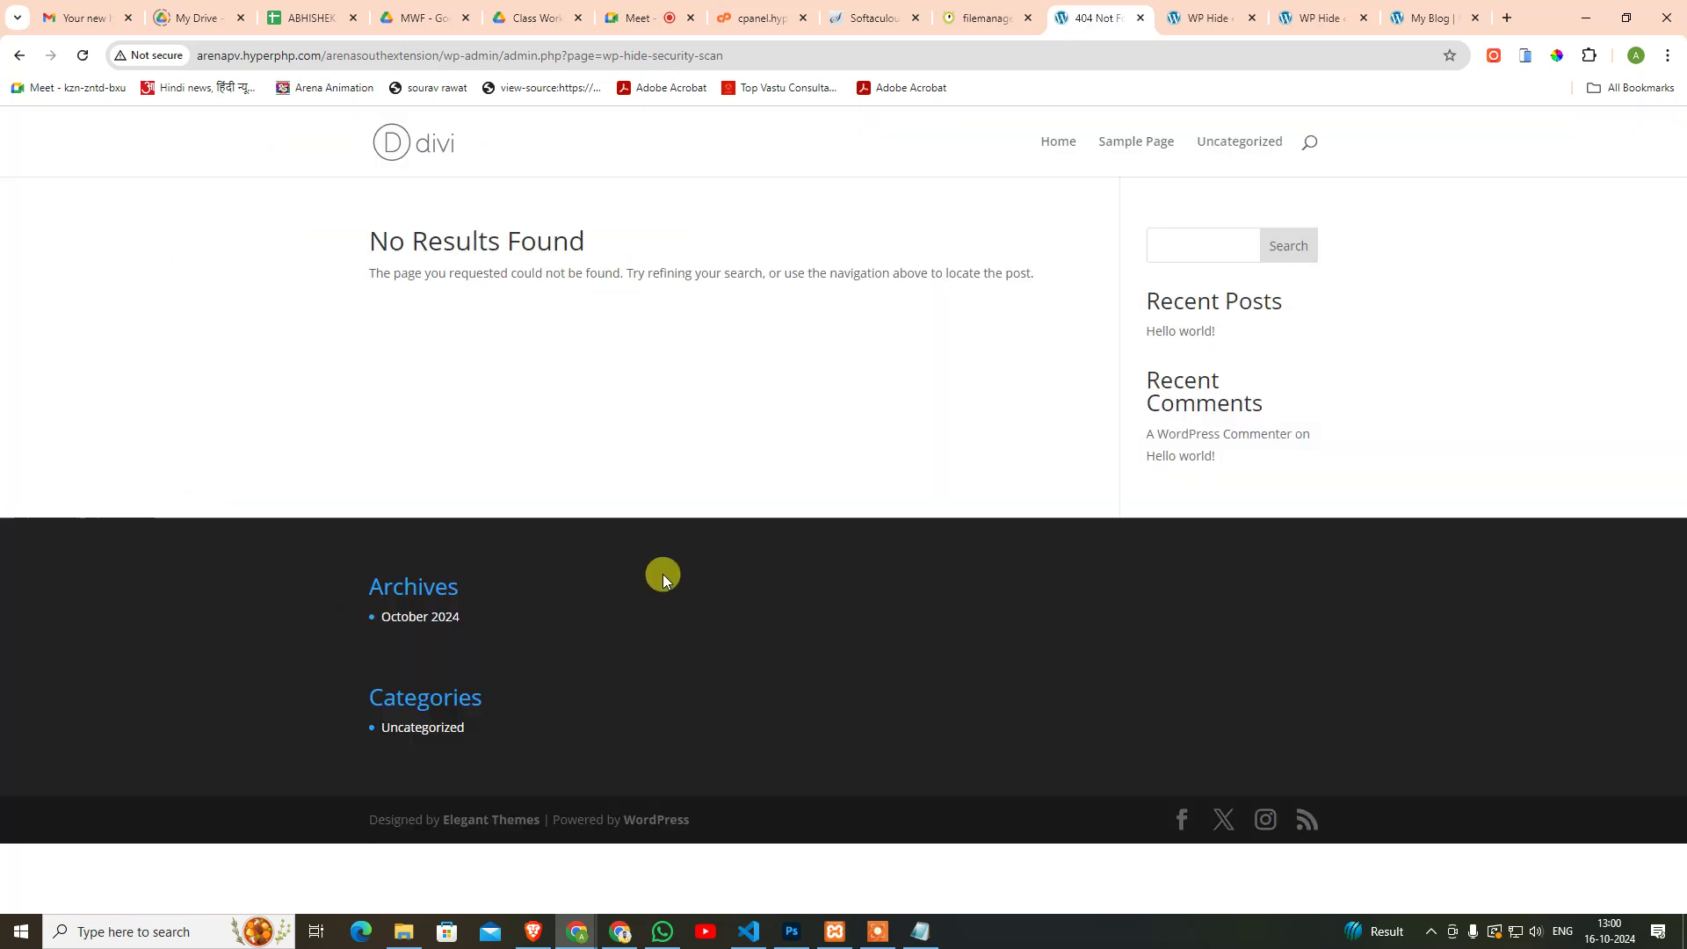
- Close the three WP Hide tabs now showing 404
middle_click(1086, 12)
middle_click(1105, 14)
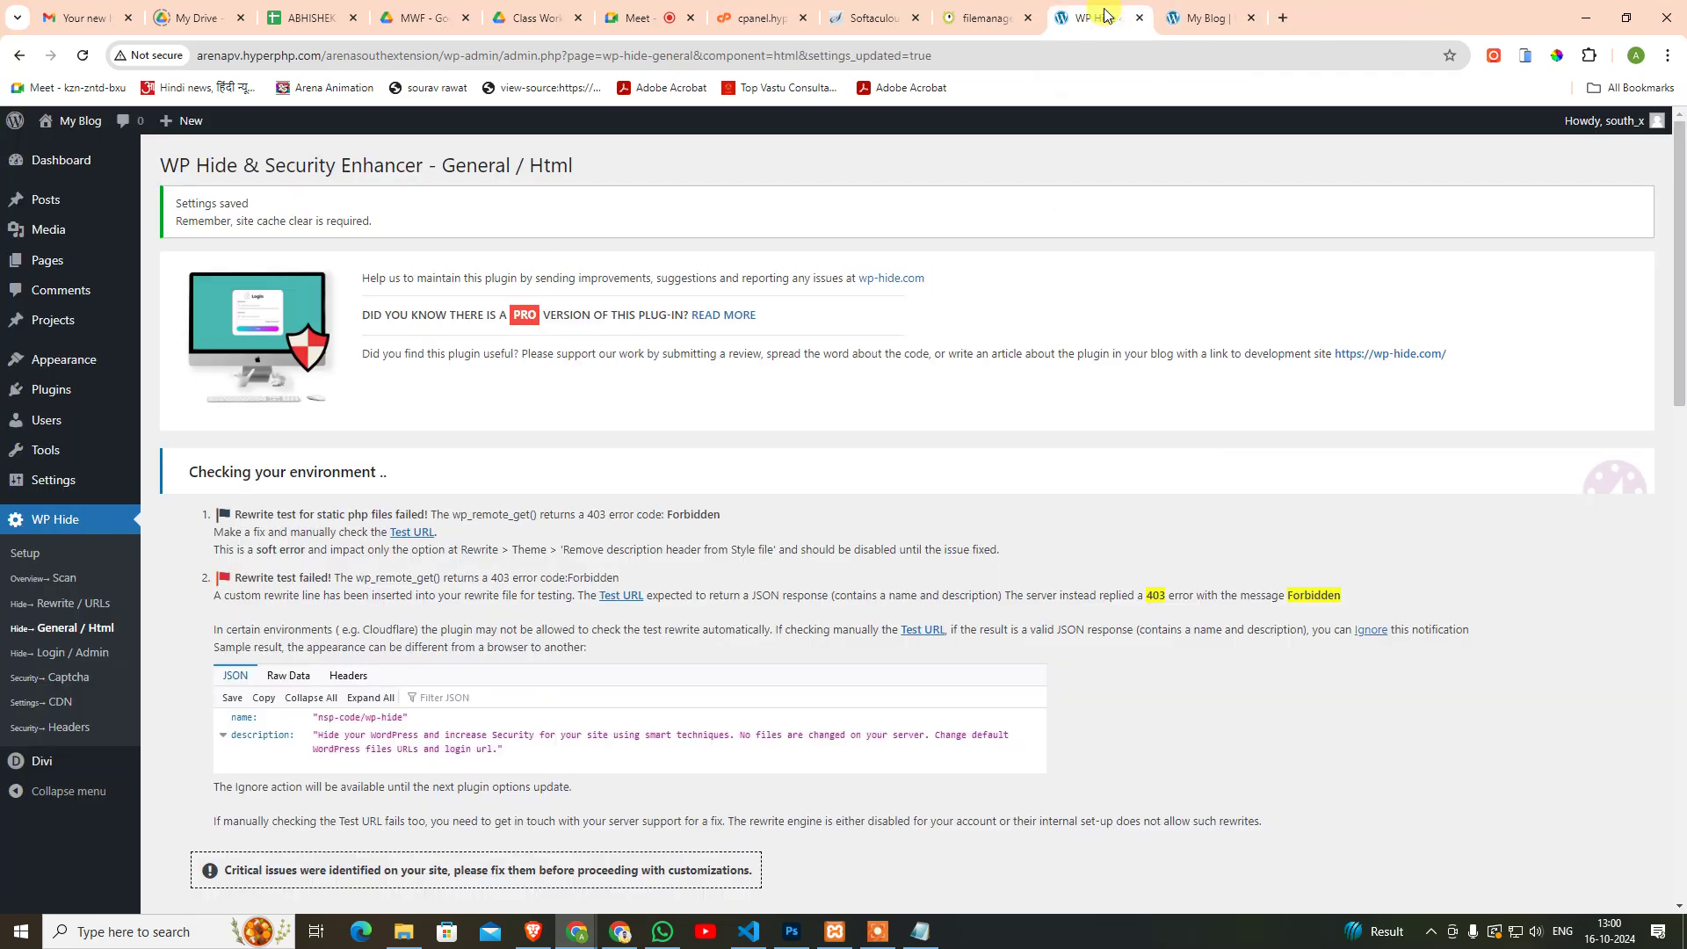
middle_click(1105, 14)
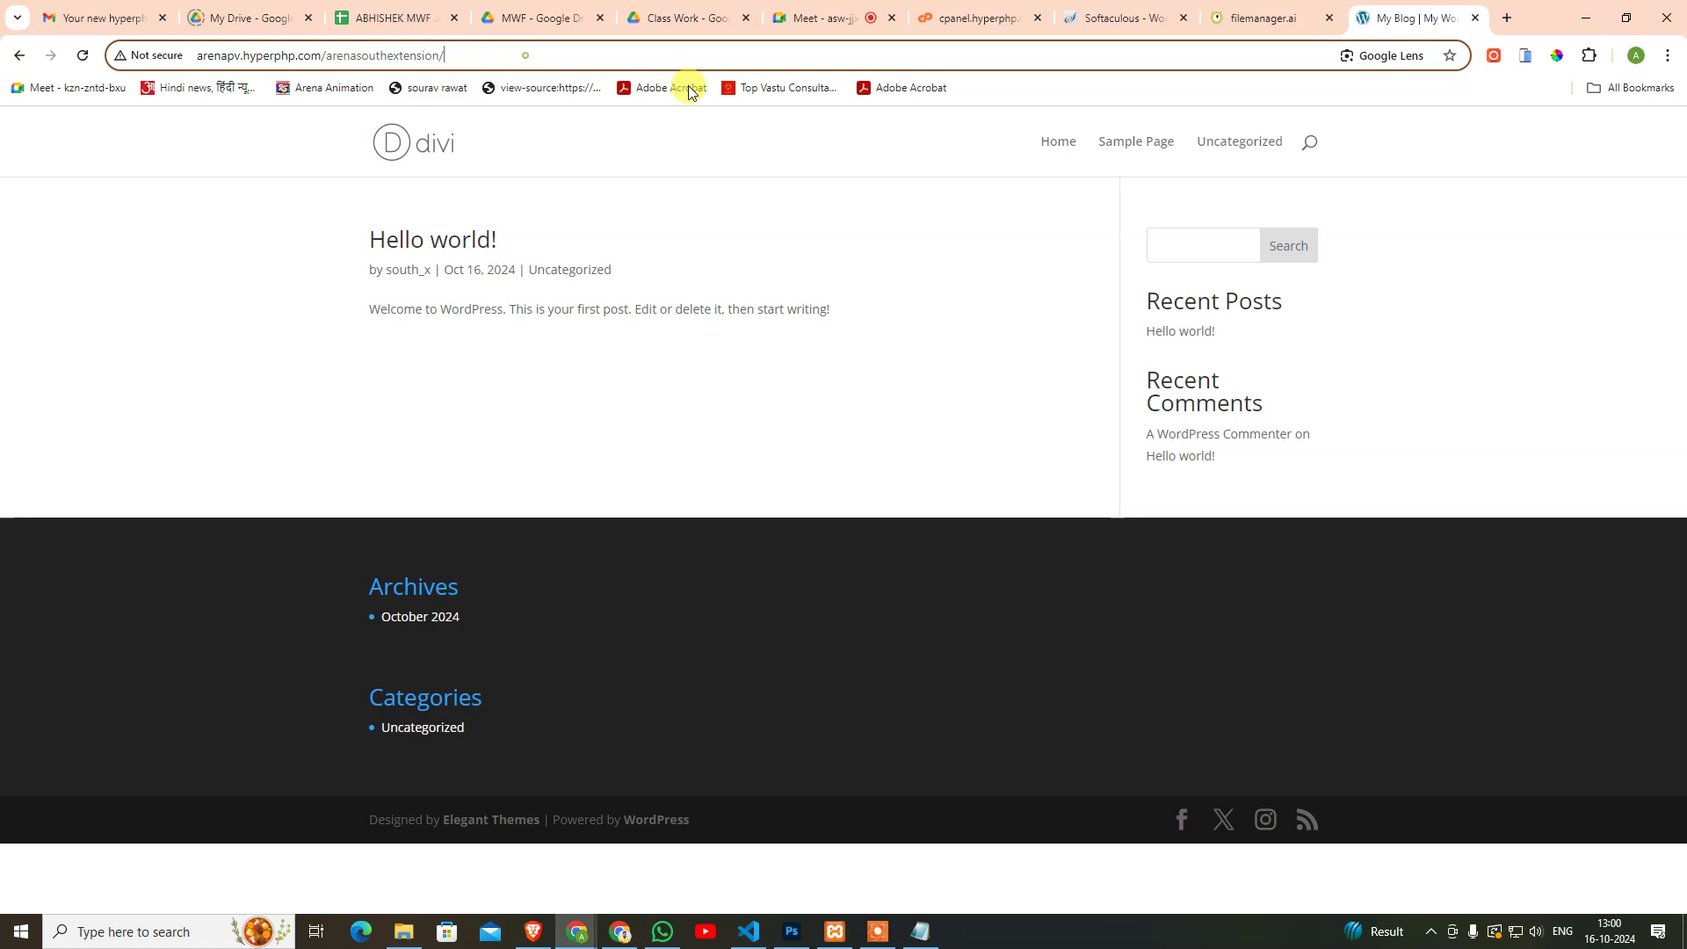
- Copy hucapar from the notes and load the site's hucapar login address
click(920, 932)
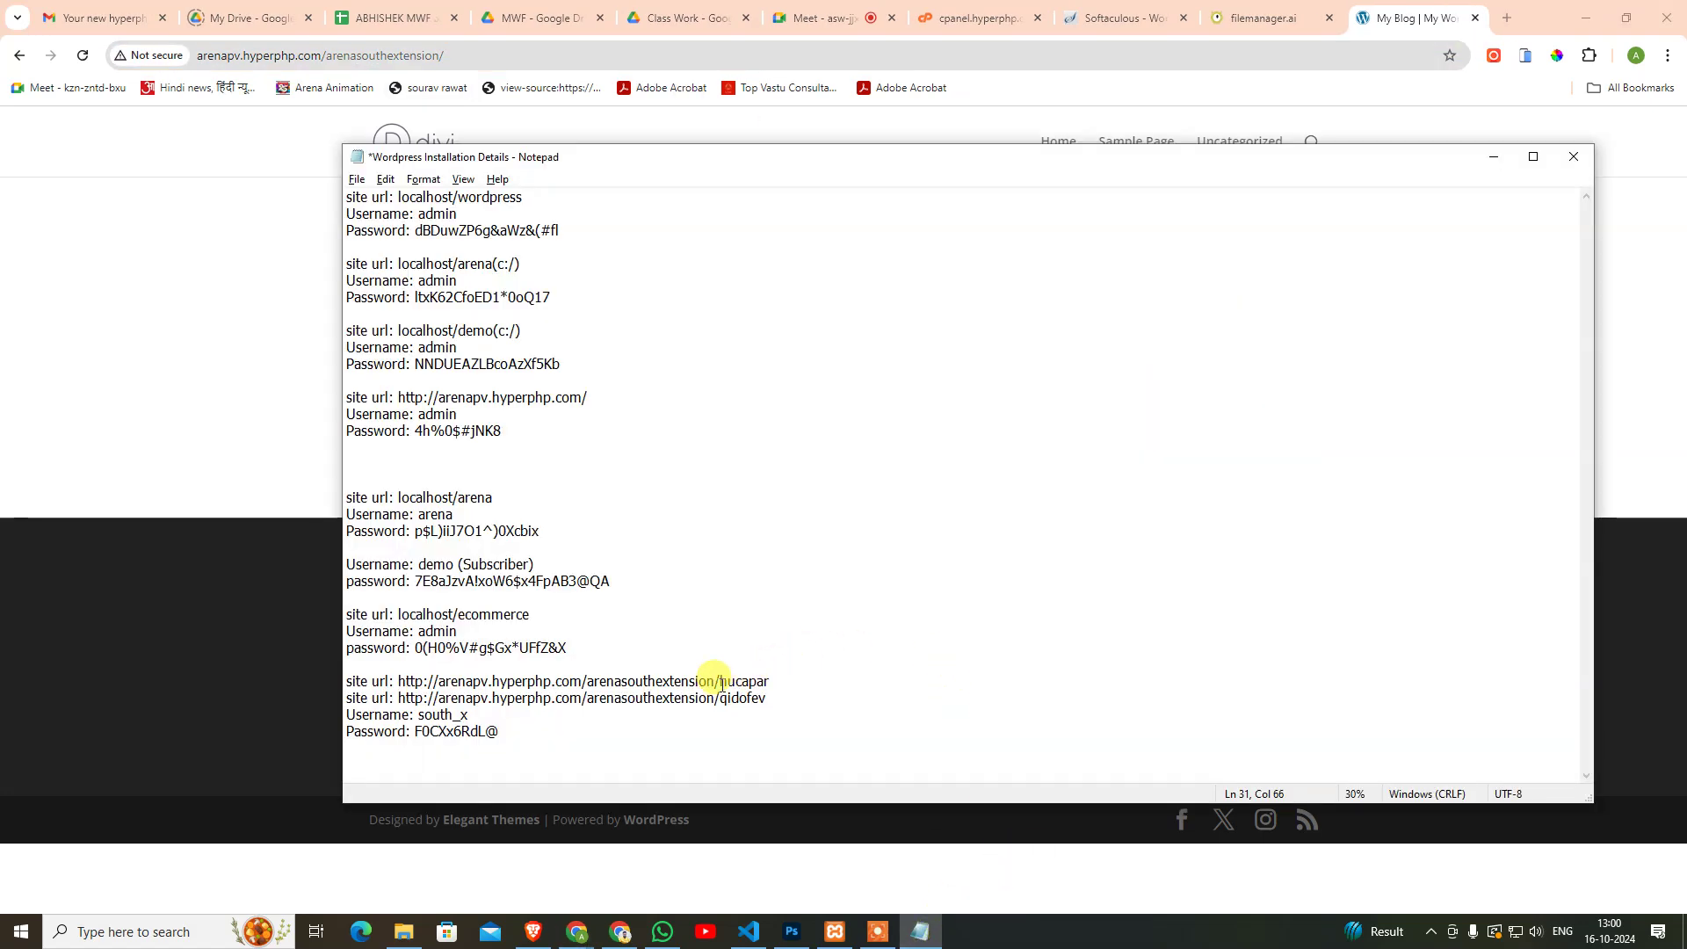
drag(717, 681, 830, 668)
key(ctrl+c)
click(158, 422)
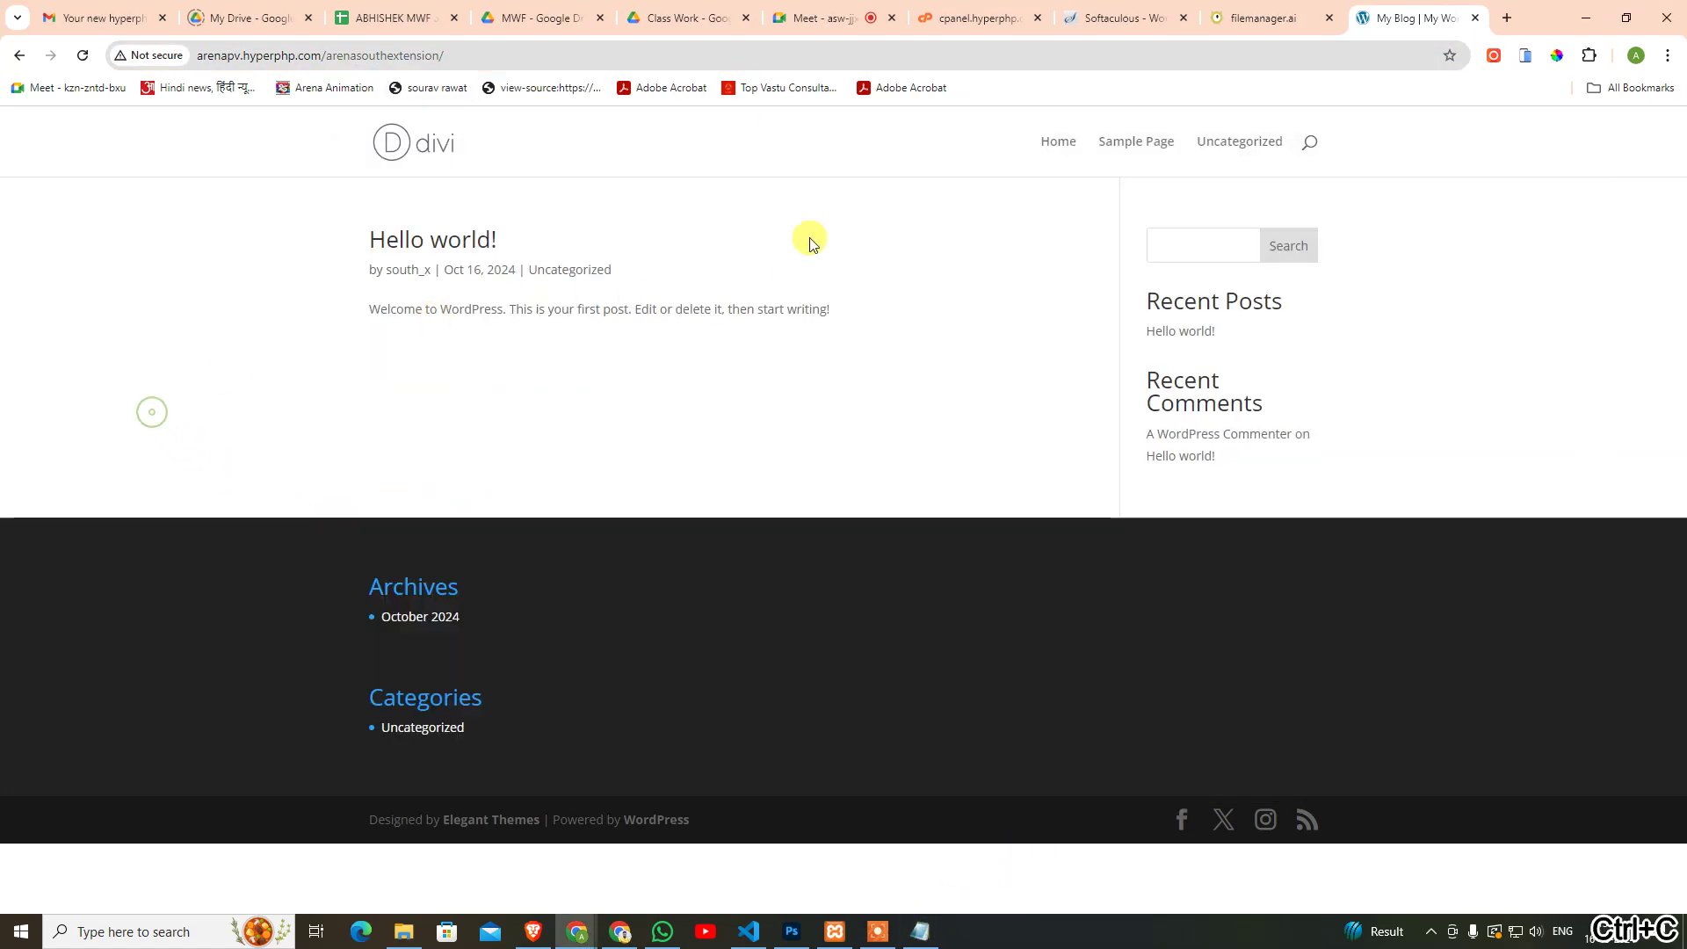
click(700, 53)
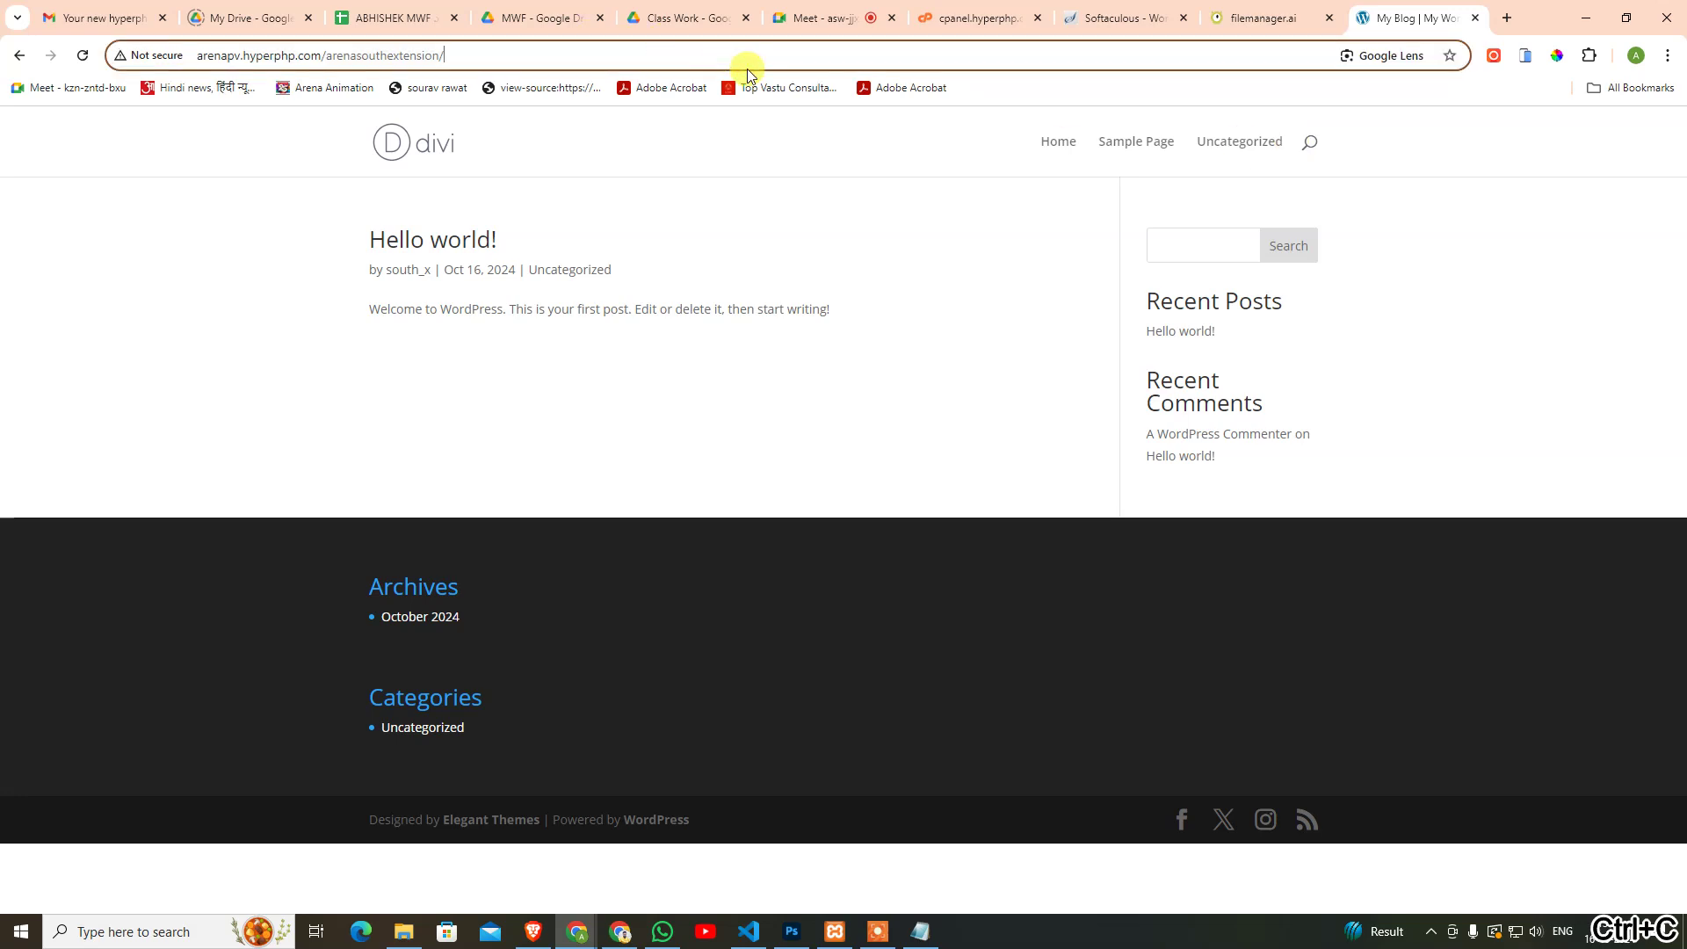
key(ctrl+v)
key(Return)
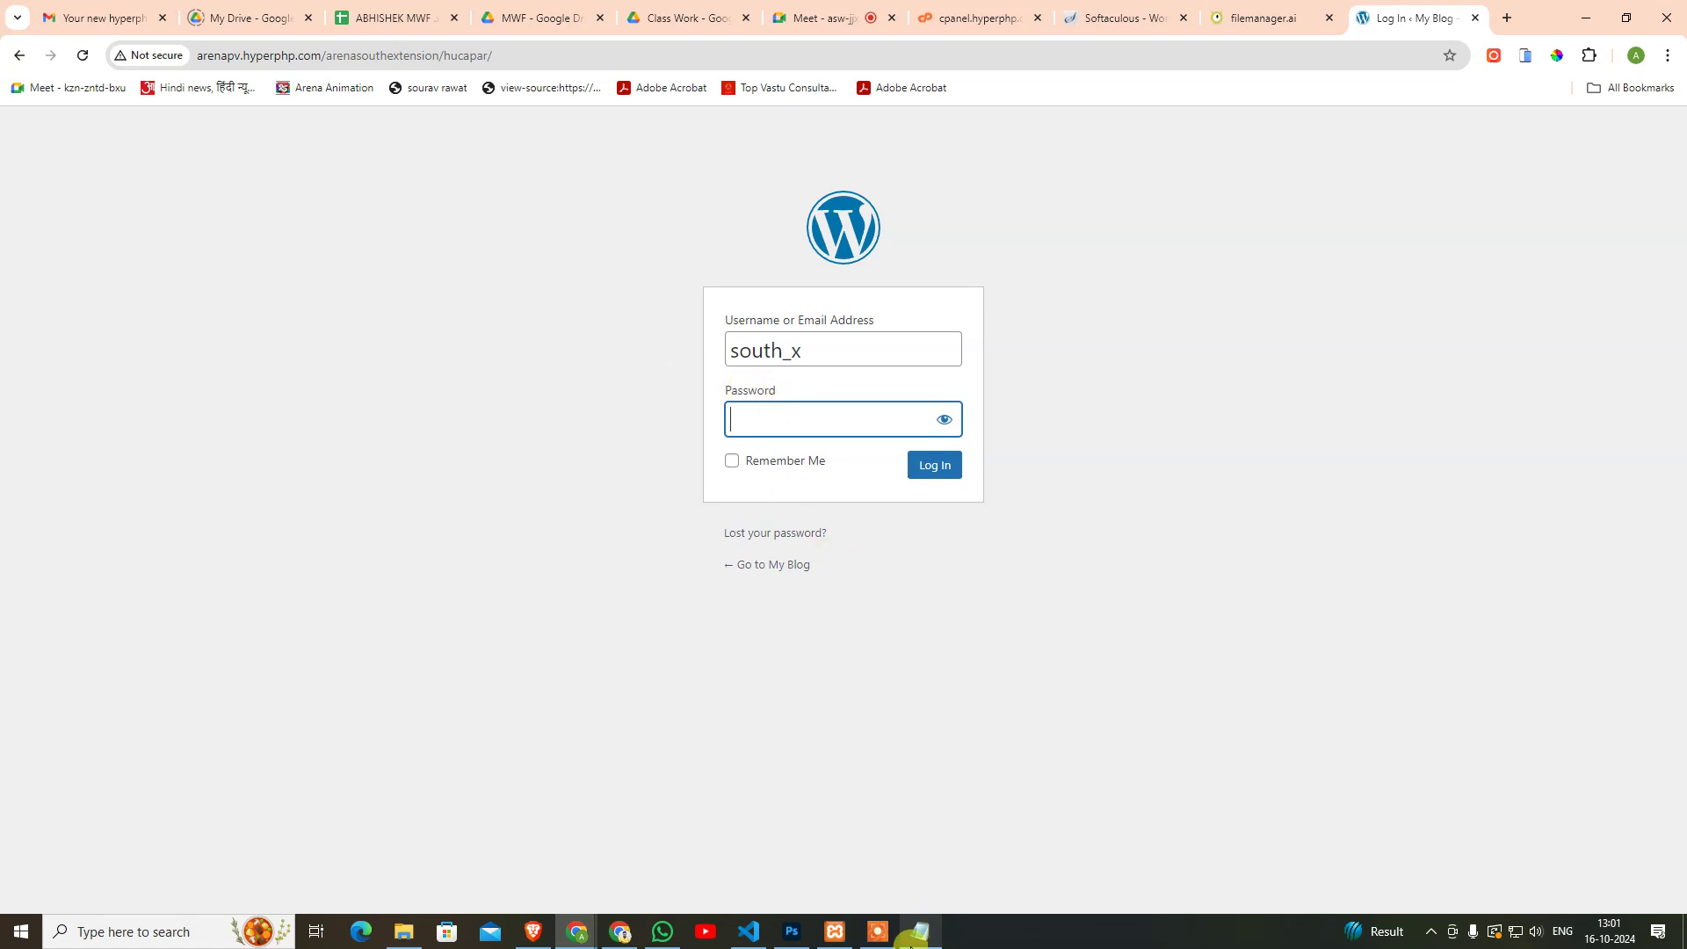
- Log in using the saved password copied from the notes
click(920, 932)
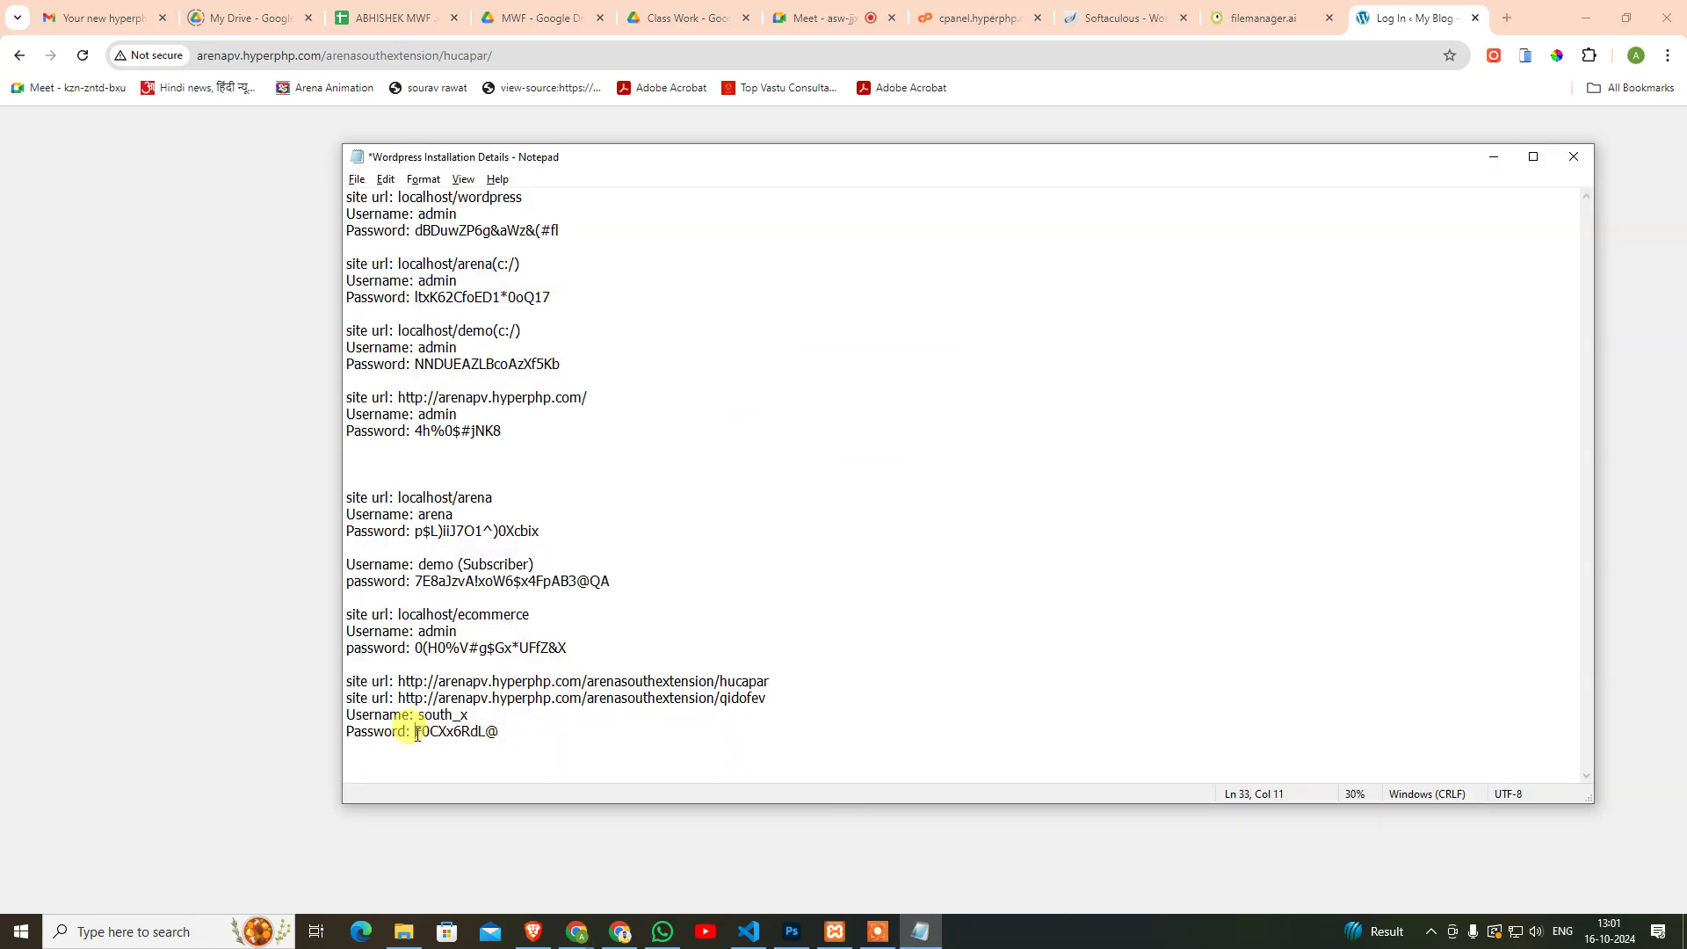
drag(416, 732, 499, 731)
key(ctrl+c)
click(76, 610)
click(806, 422)
key(ctrl+v)
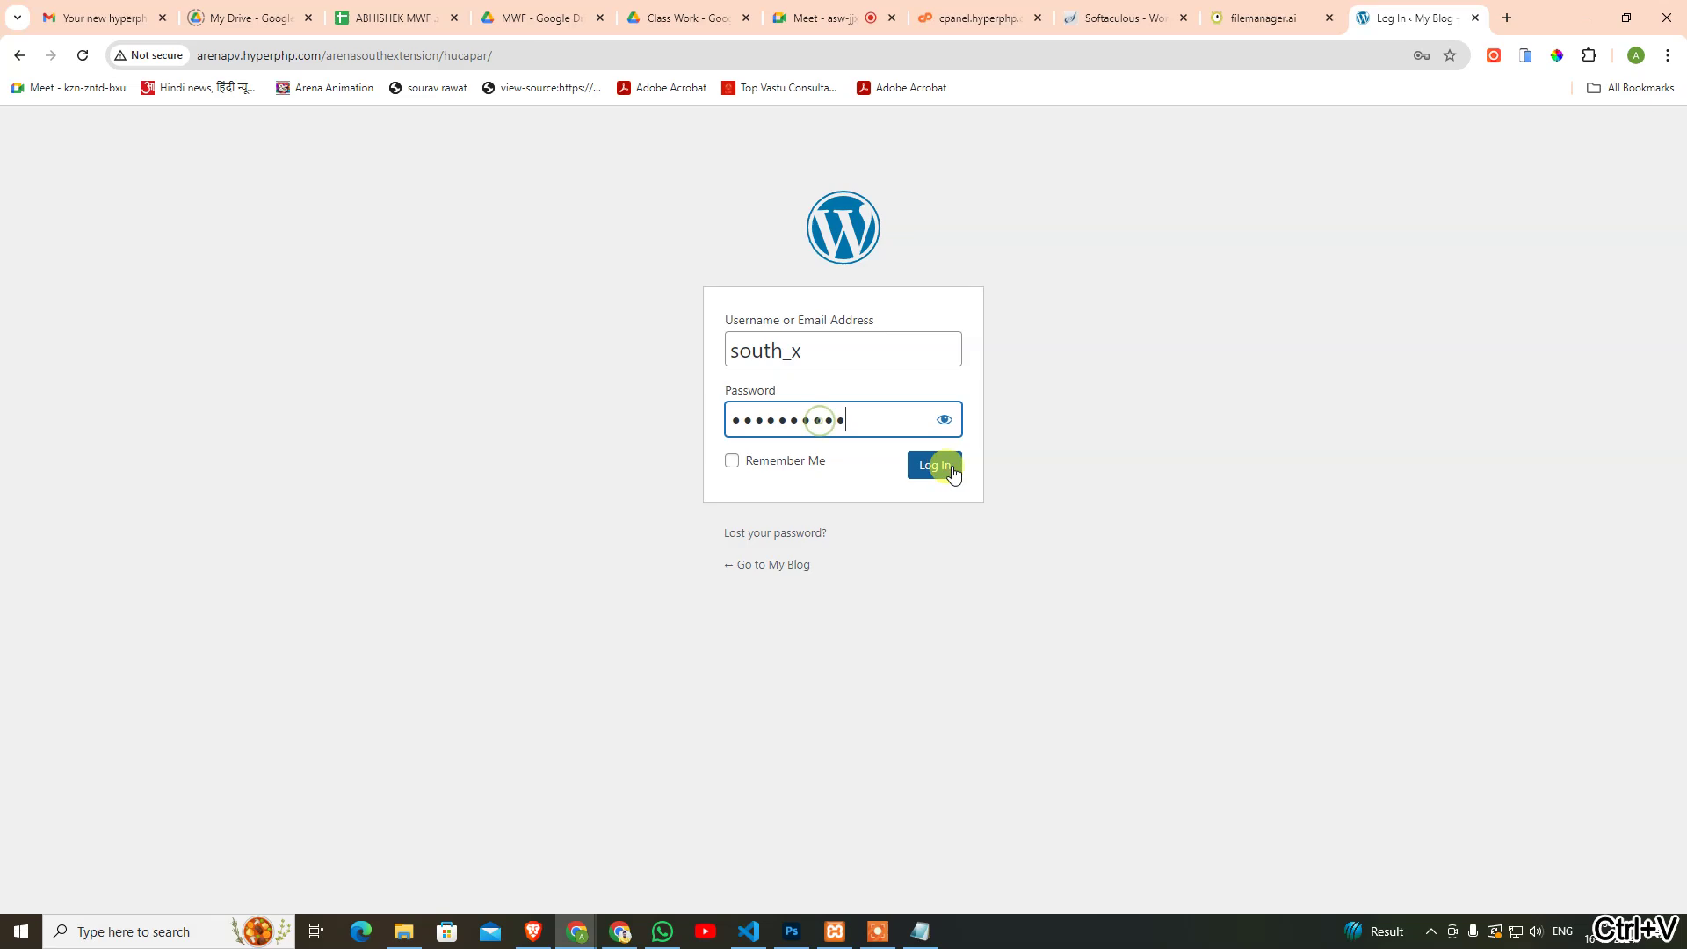
click(953, 474)
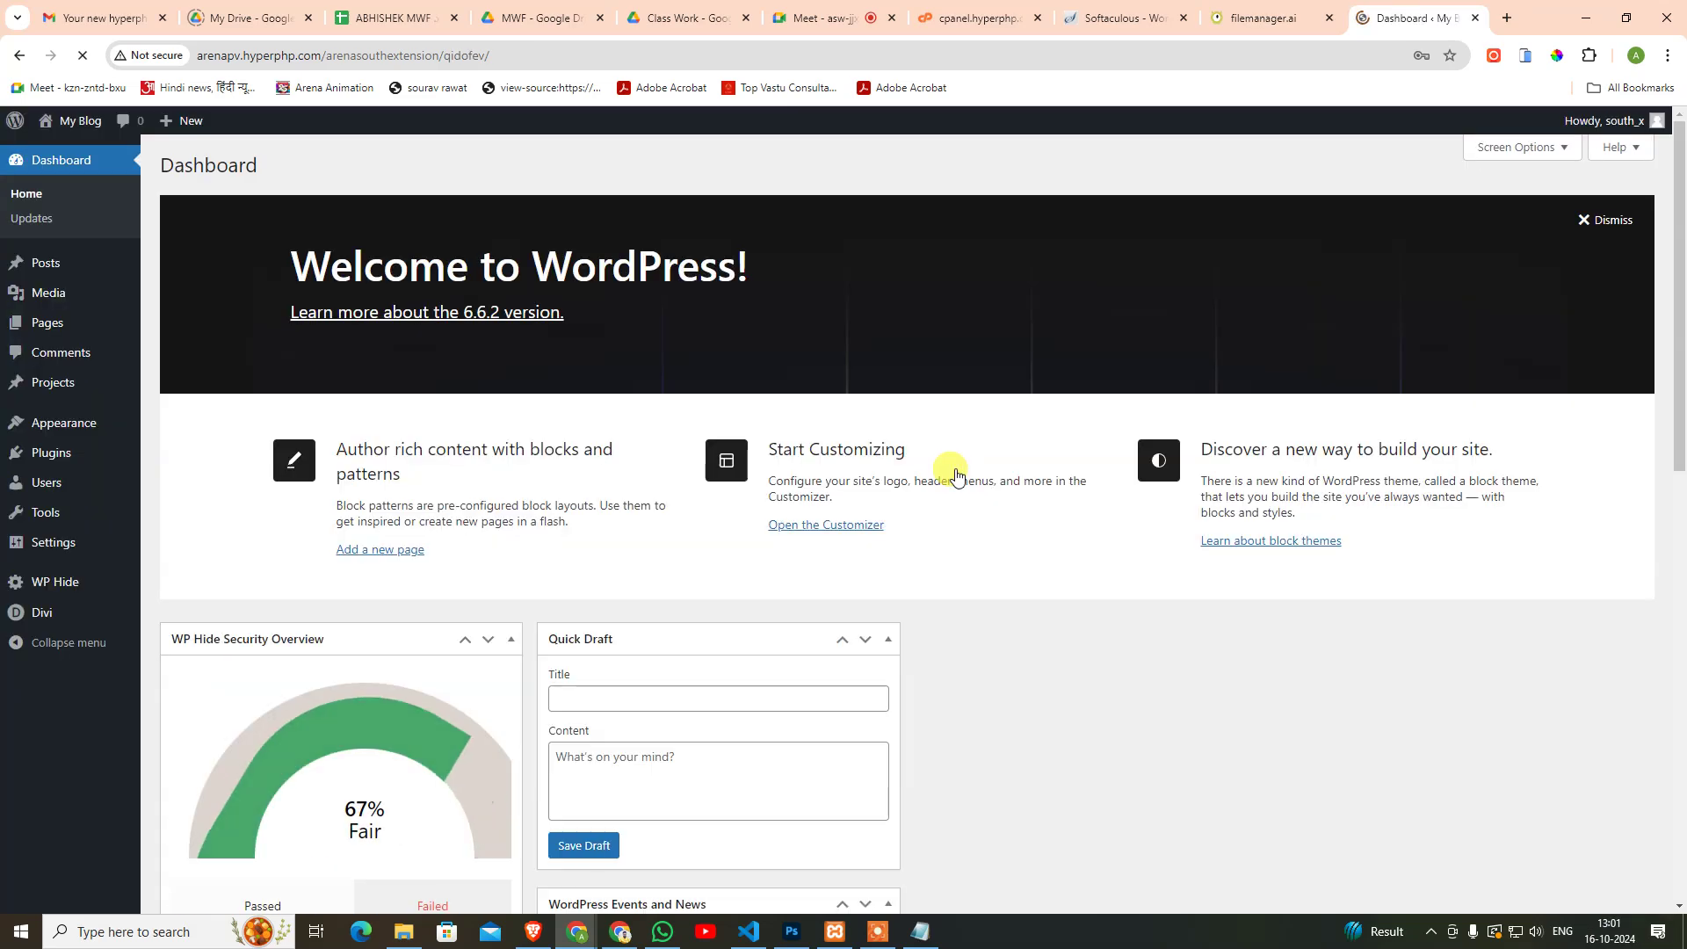
- Dismiss Chrome's save-password prompt and open the WP Hide security scan page
scroll(606, 519, down, 4)
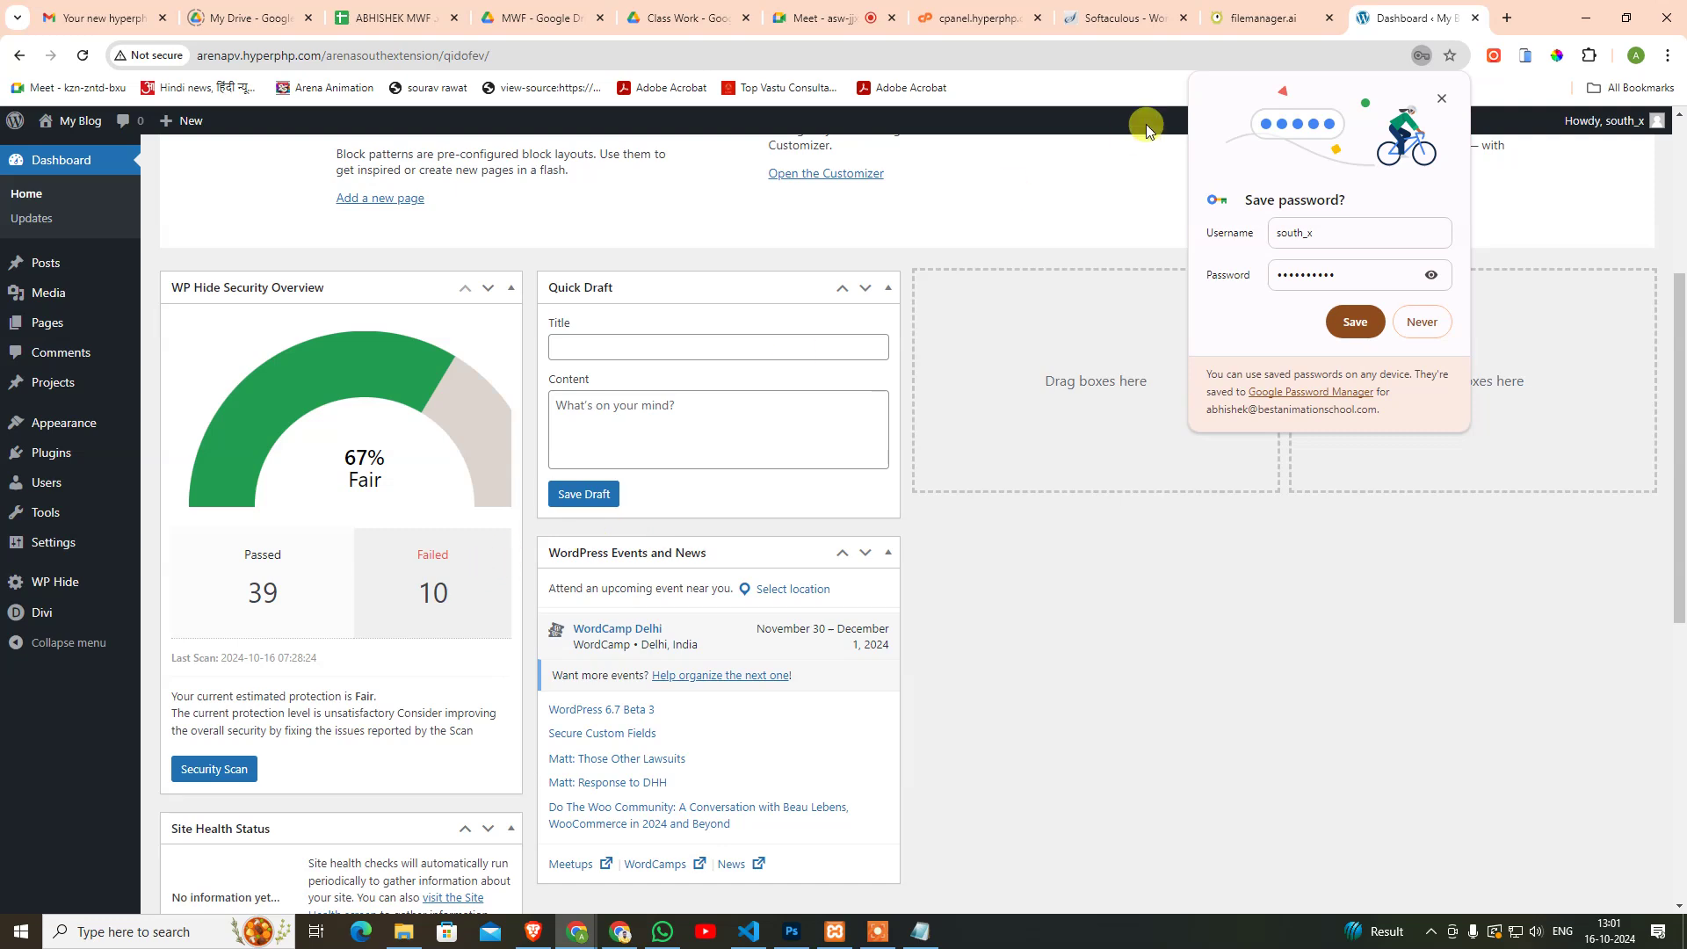
click(1441, 97)
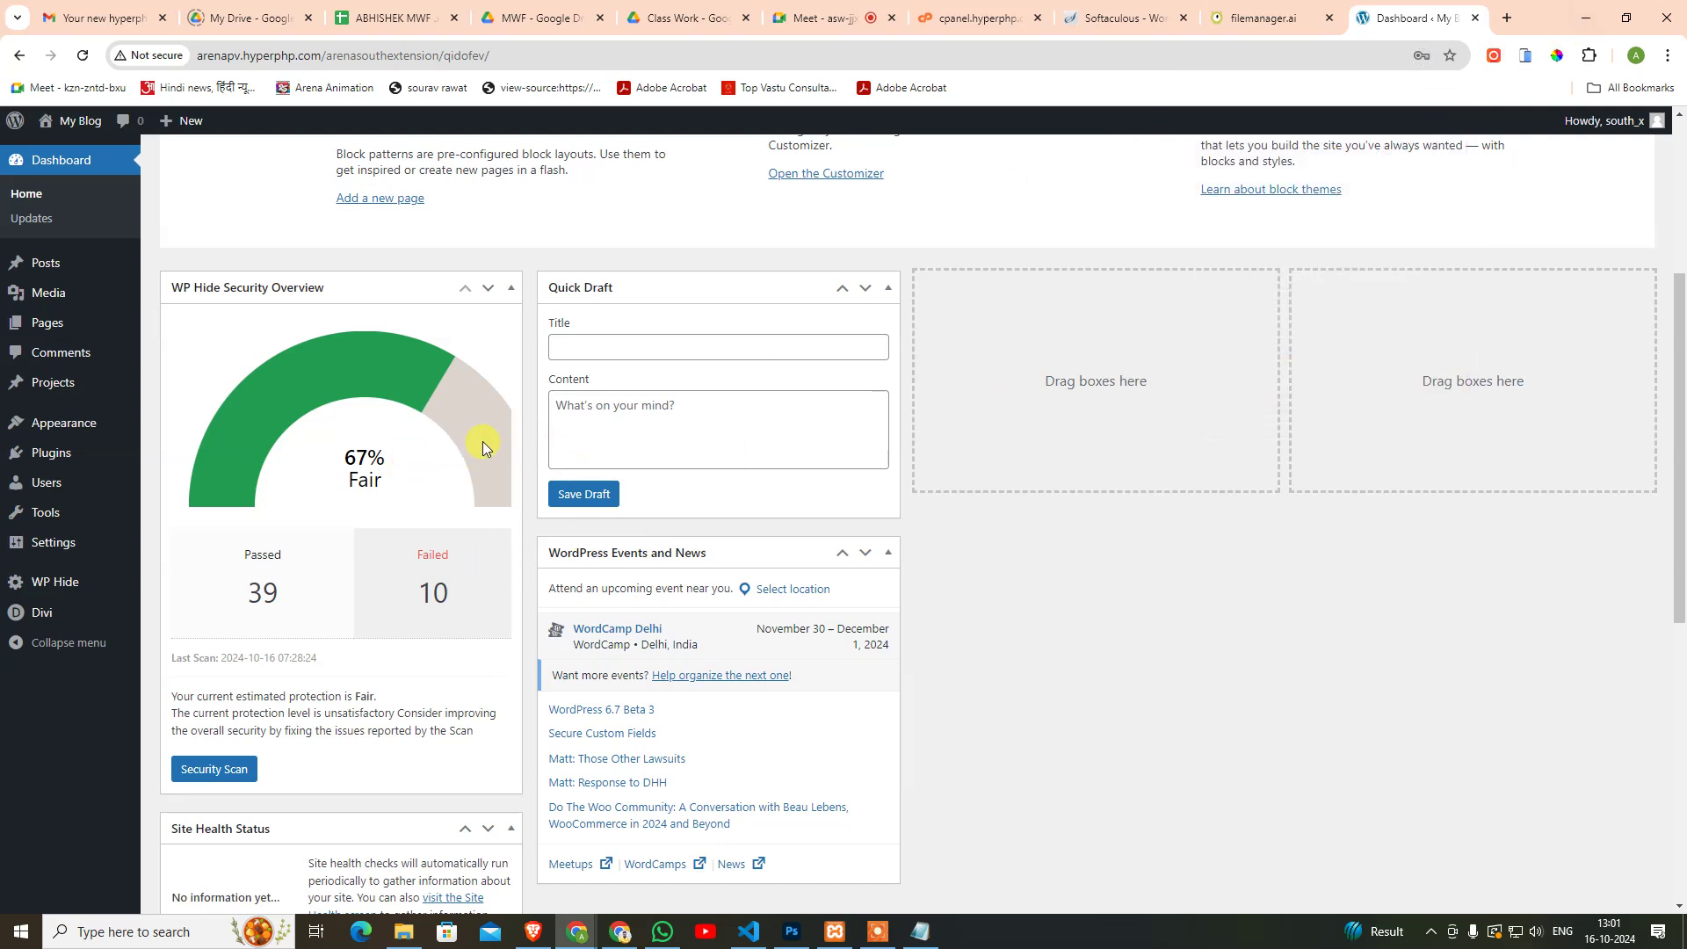
scroll(482, 442, down, 2)
scroll(490, 490, up, 5)
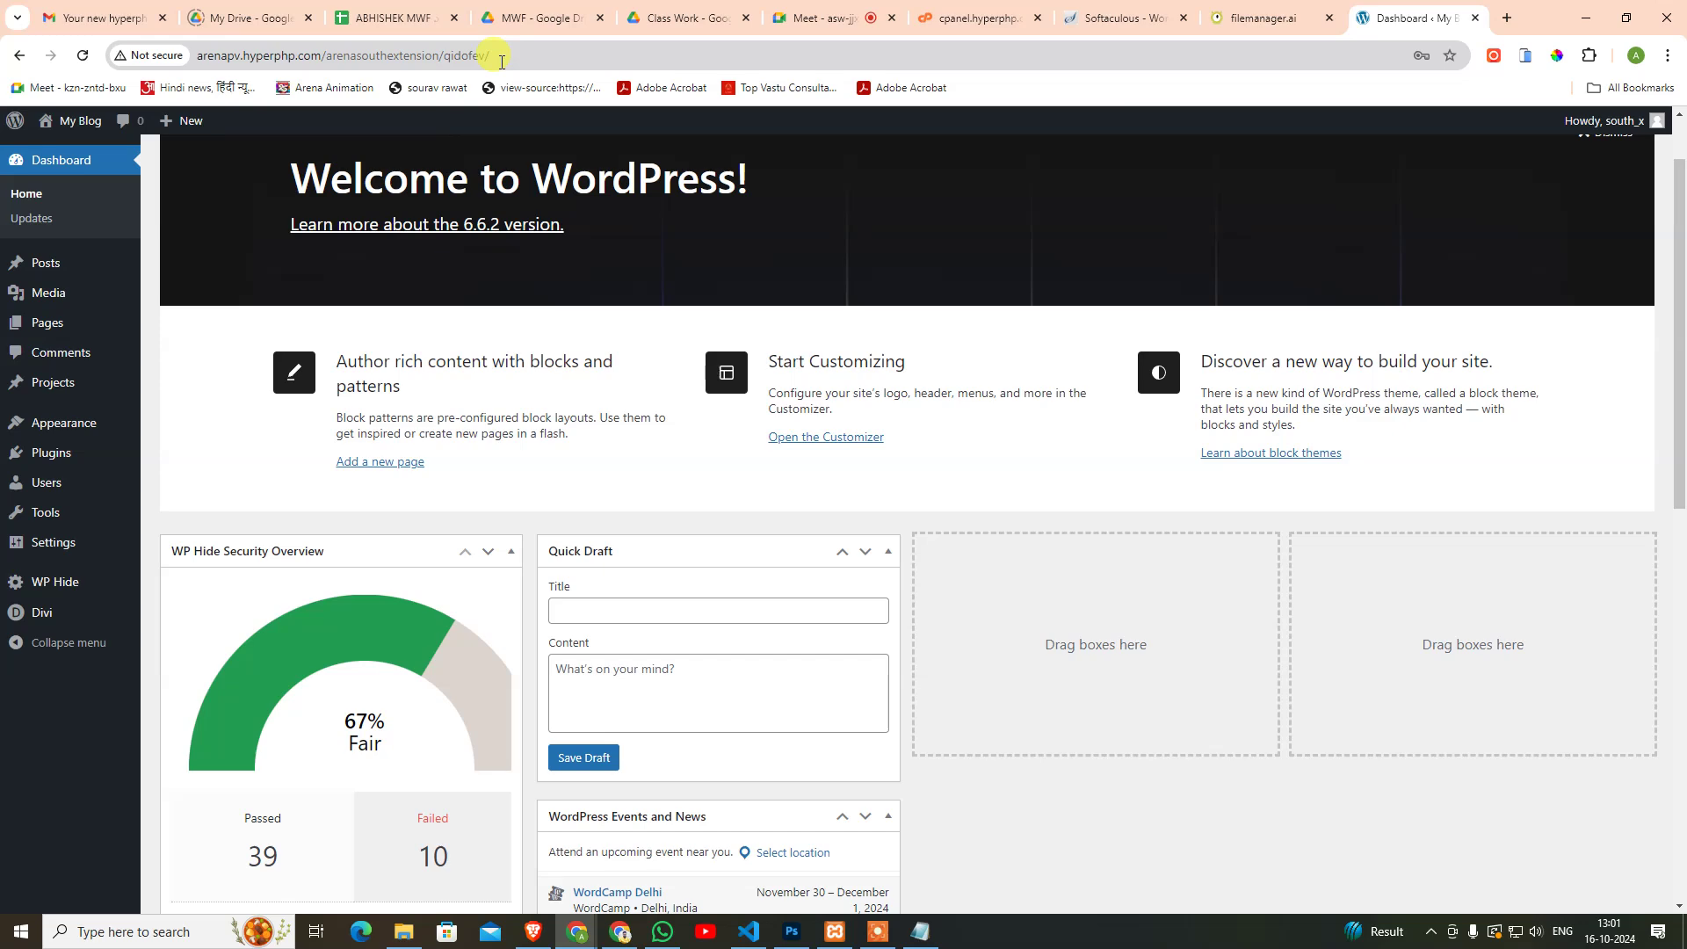
scroll(405, 589, down, 5)
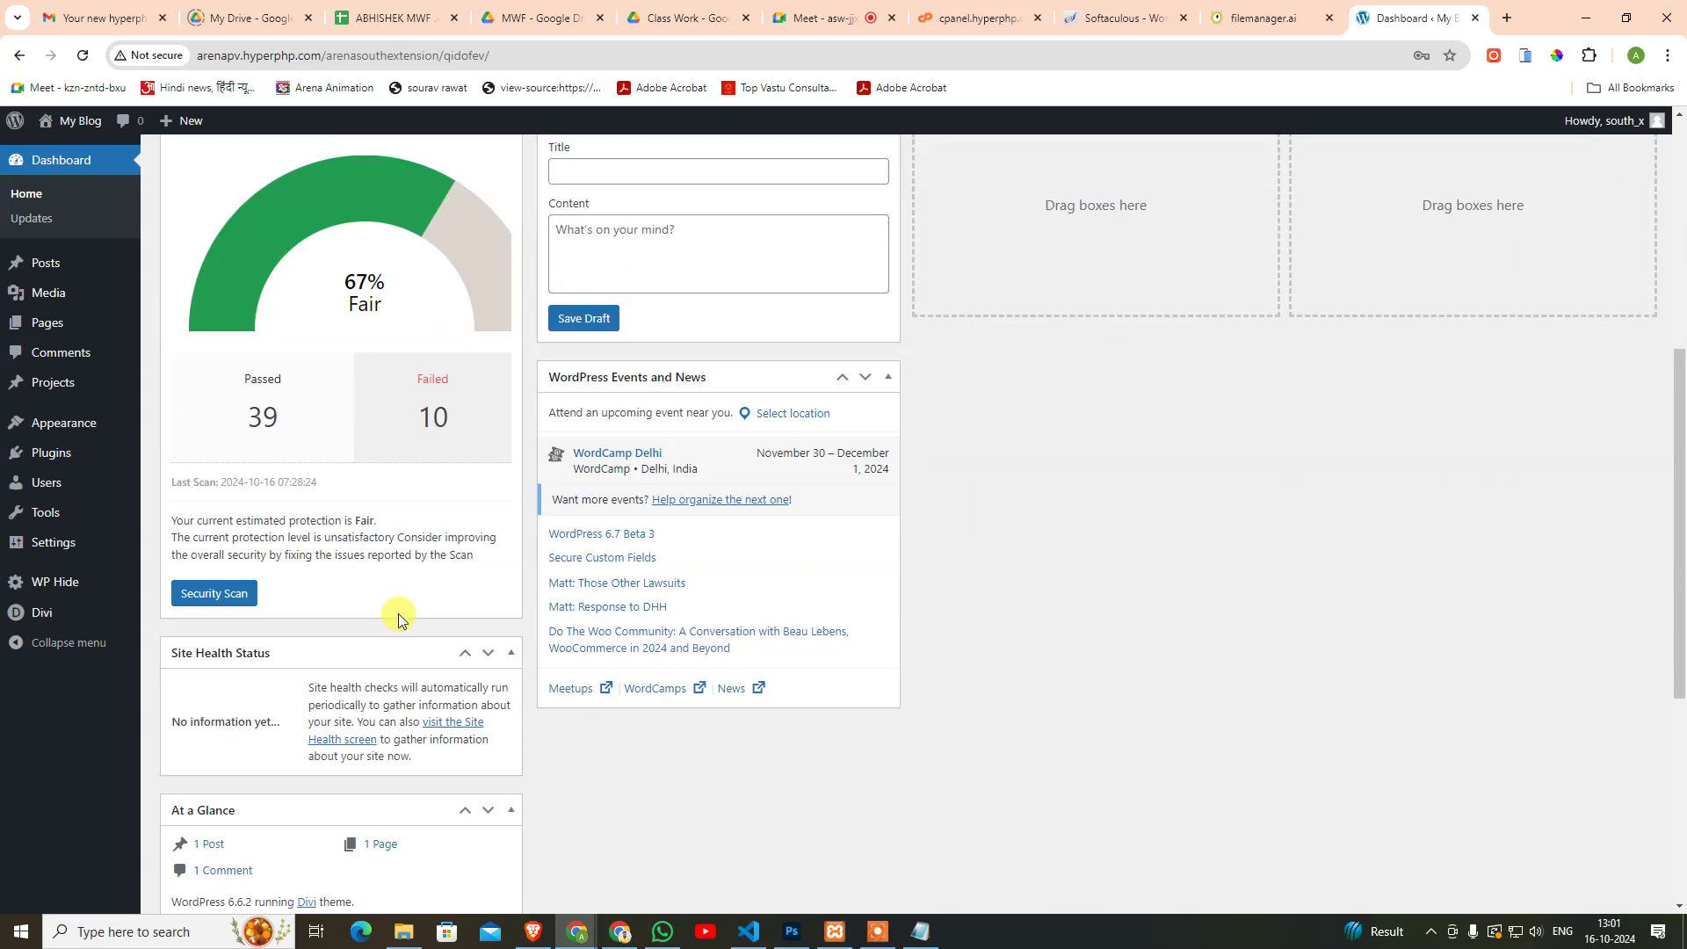
scroll(231, 671, down, 5)
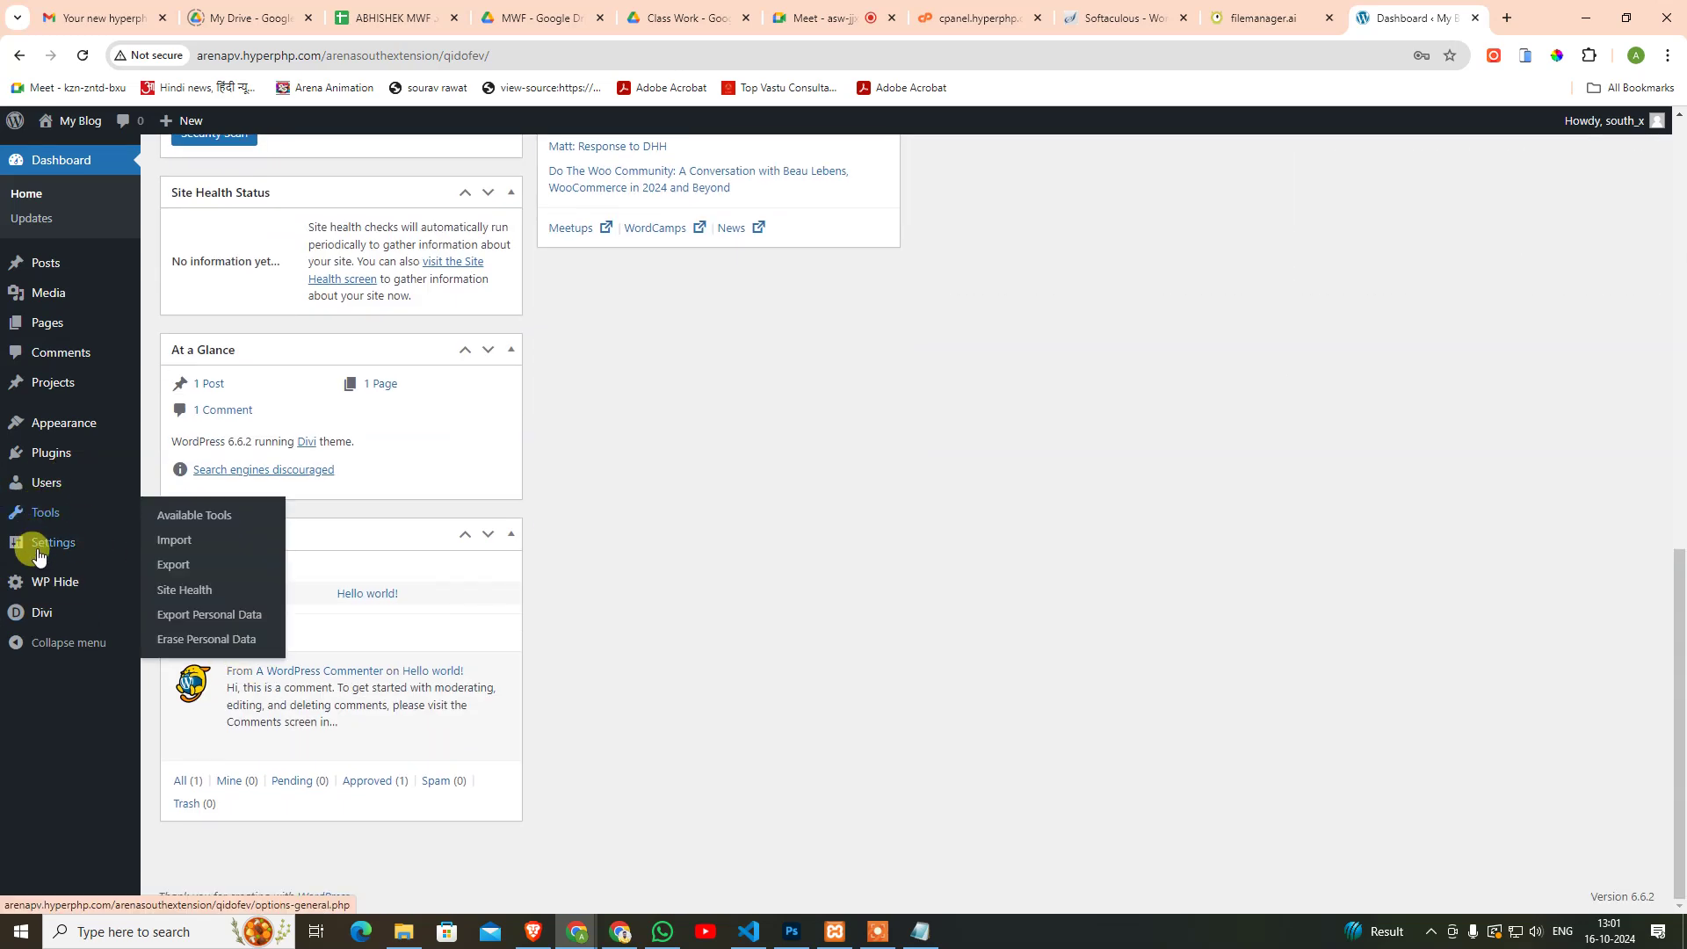
mouse_move(42, 590)
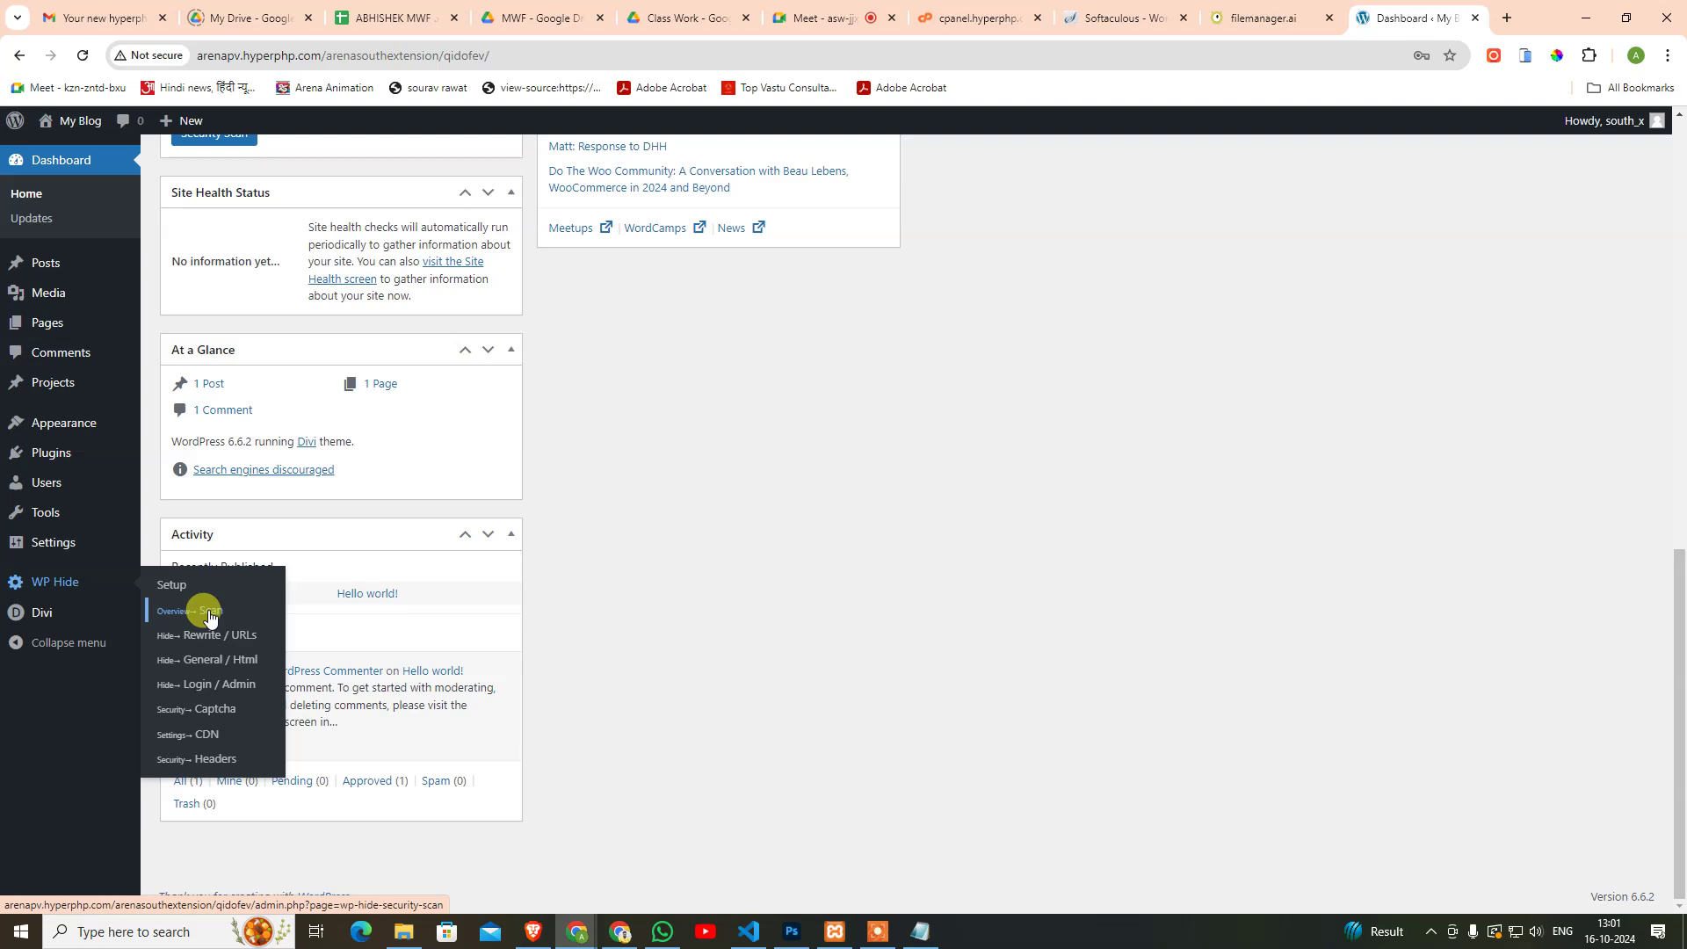
click(209, 618)
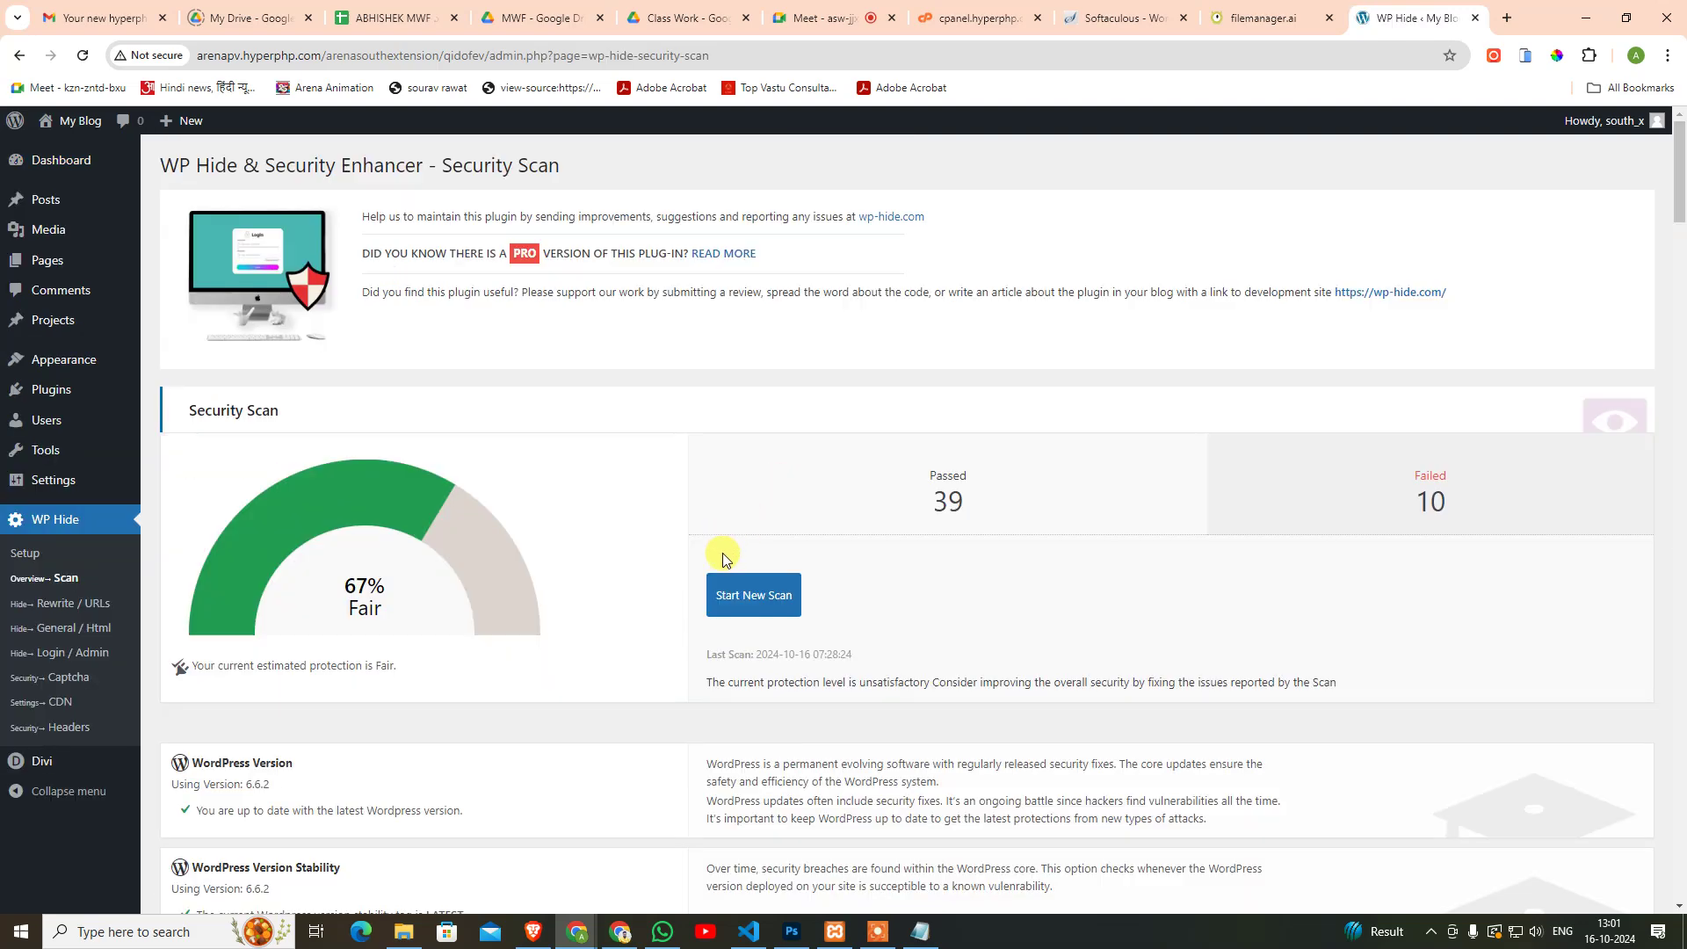
- Rerun the security scan (77% Good, 43 passed, 6 failed), then apply the Remove Environment Headers fix
click(756, 595)
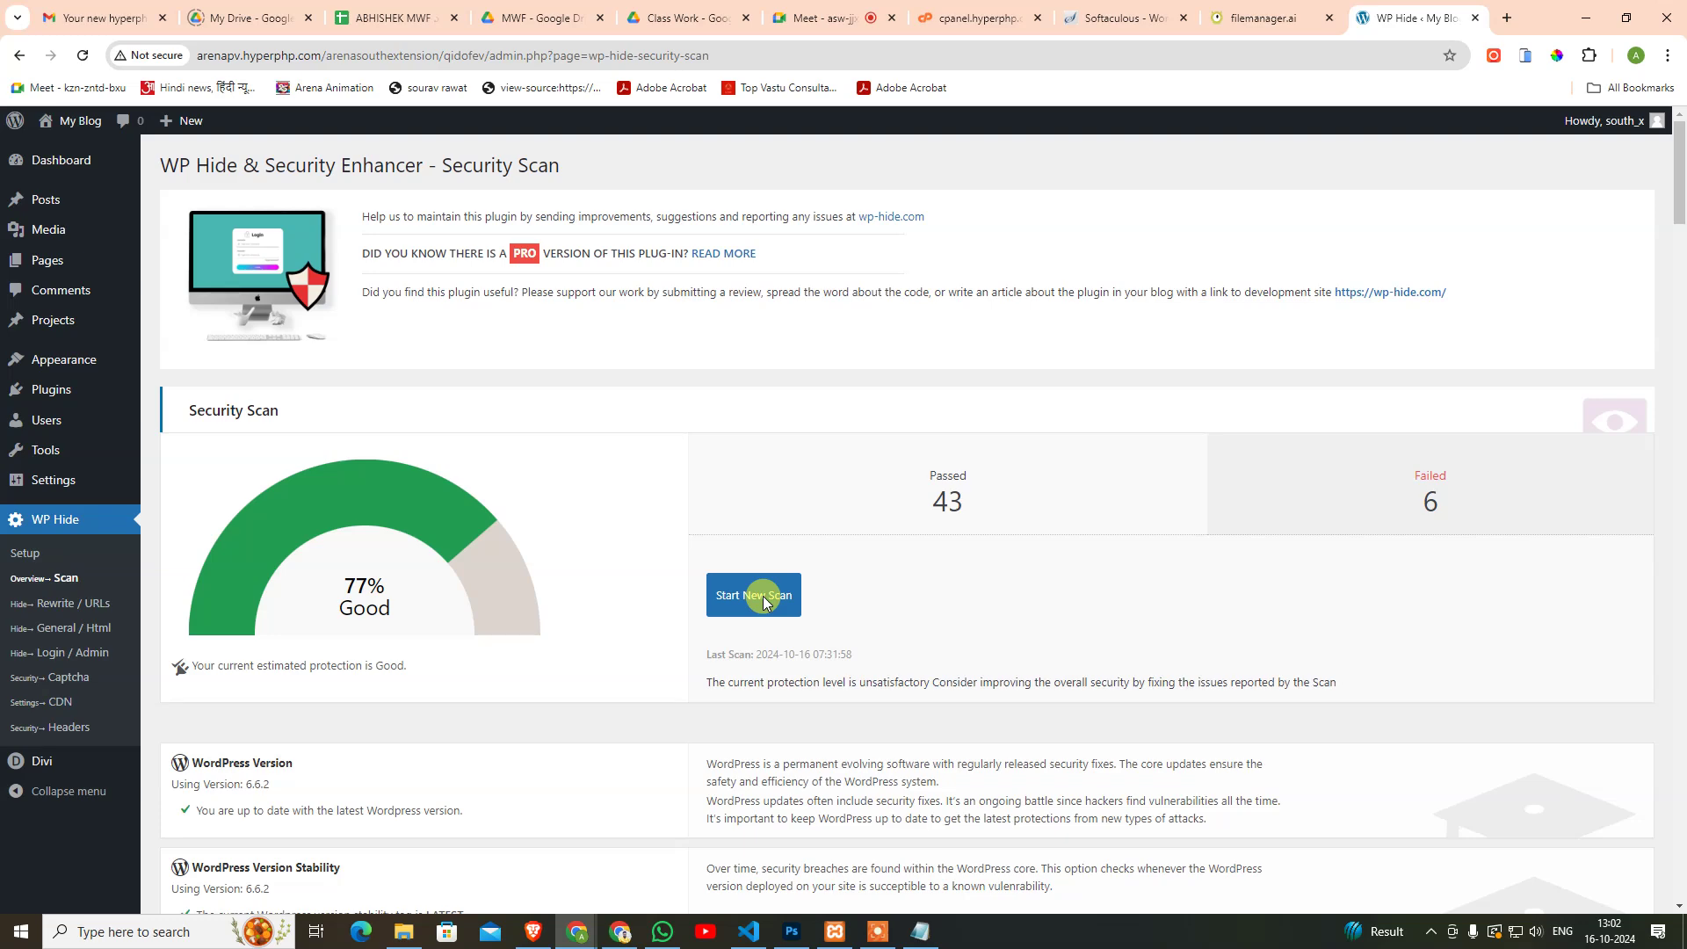
scroll(763, 602, down, 20)
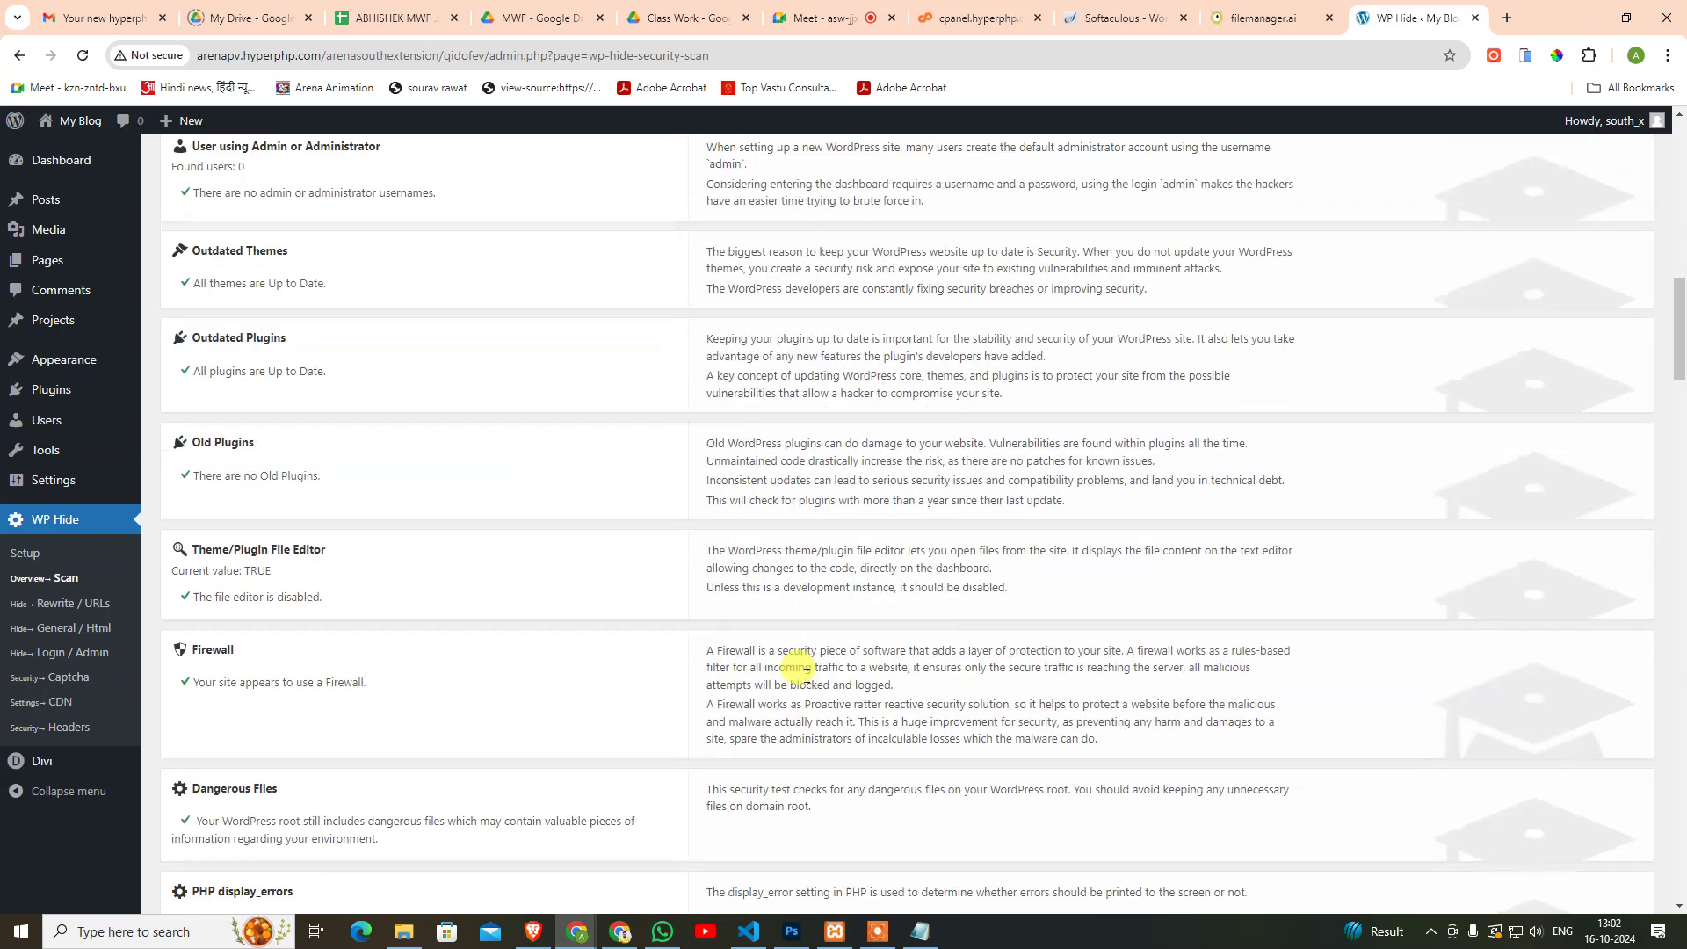
scroll(795, 584, down, 10)
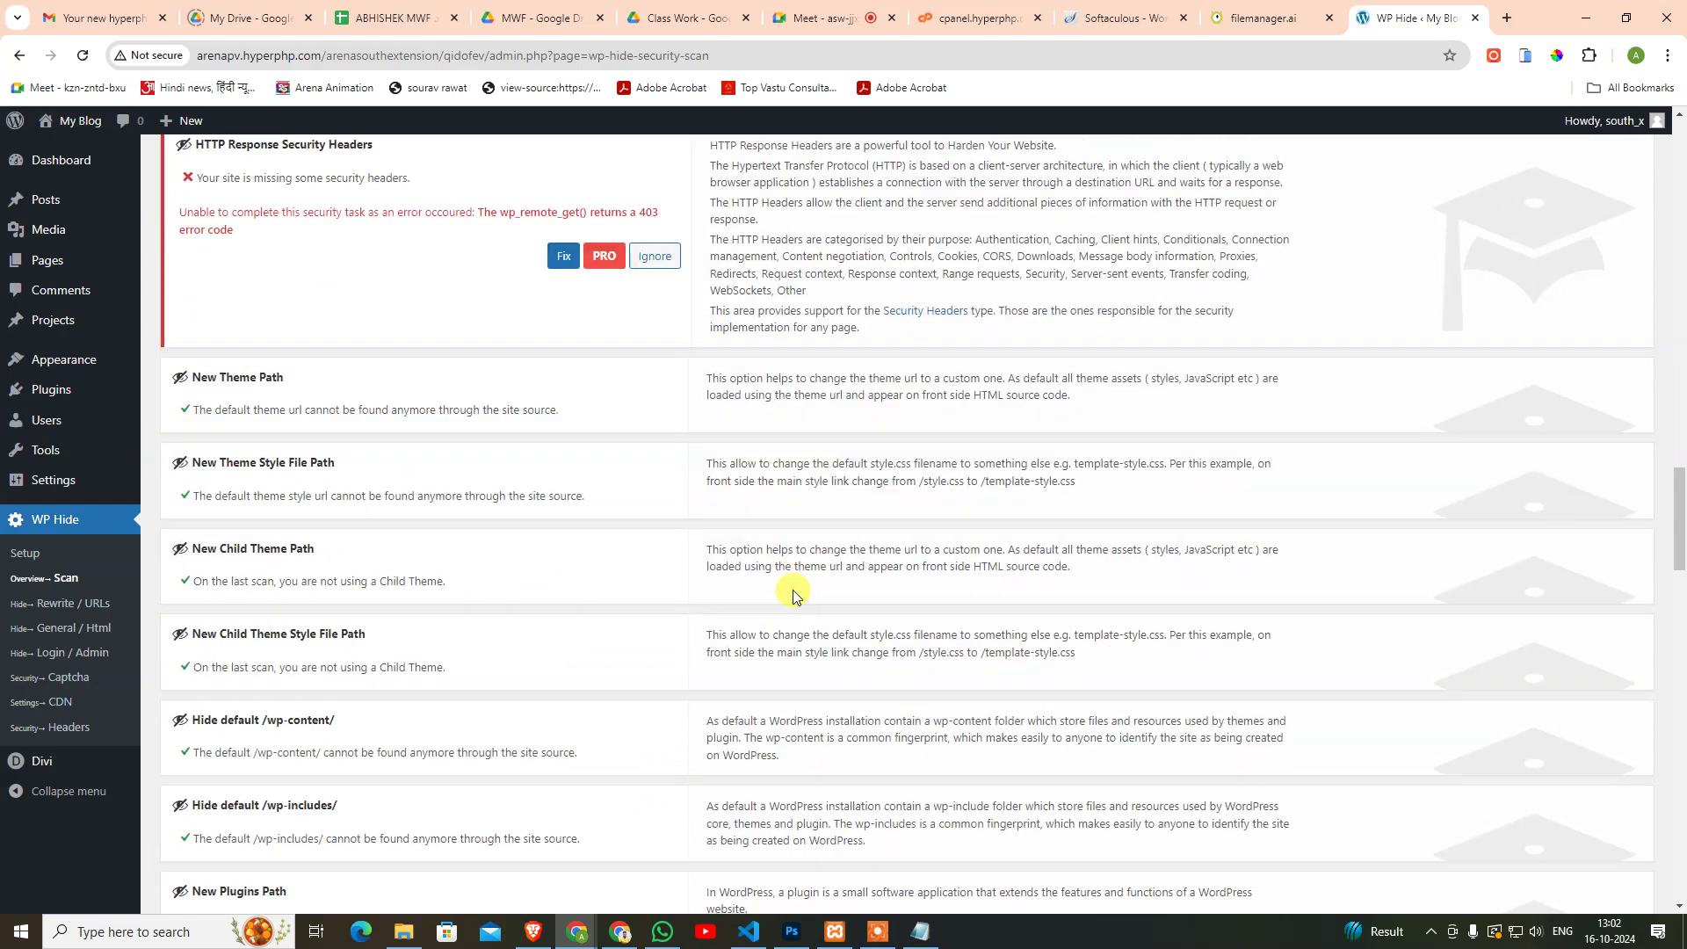
scroll(641, 603, down, 20)
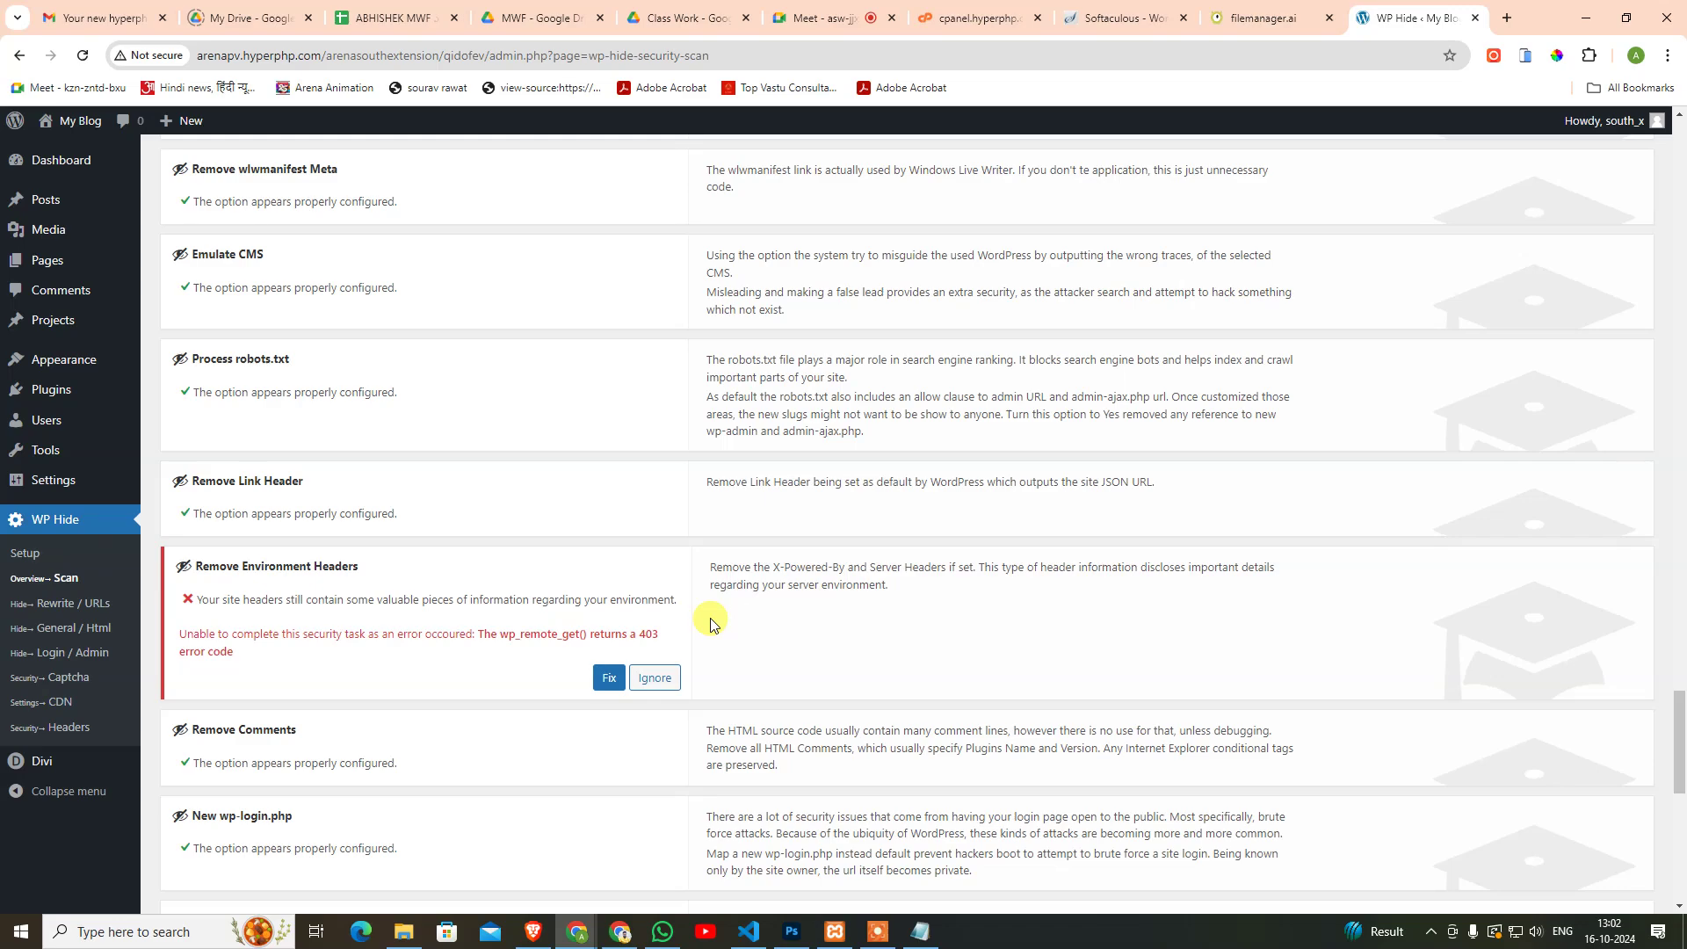
scroll(710, 622, down, 6)
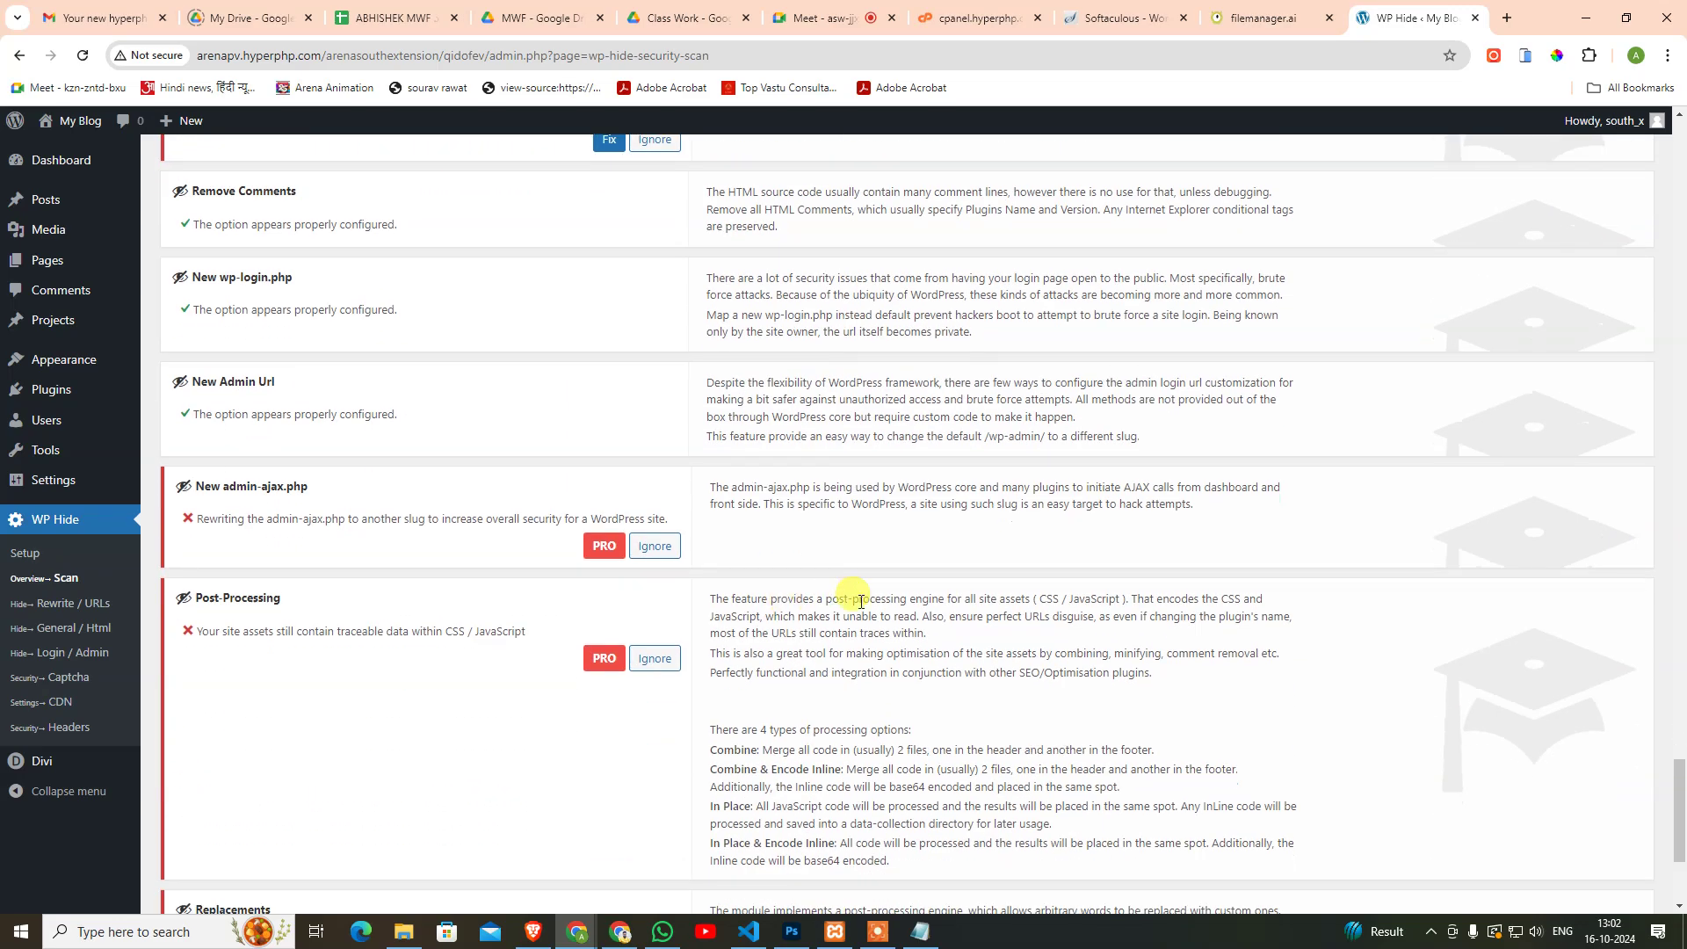
scroll(859, 601, down, 3)
scroll(631, 798, up, 8)
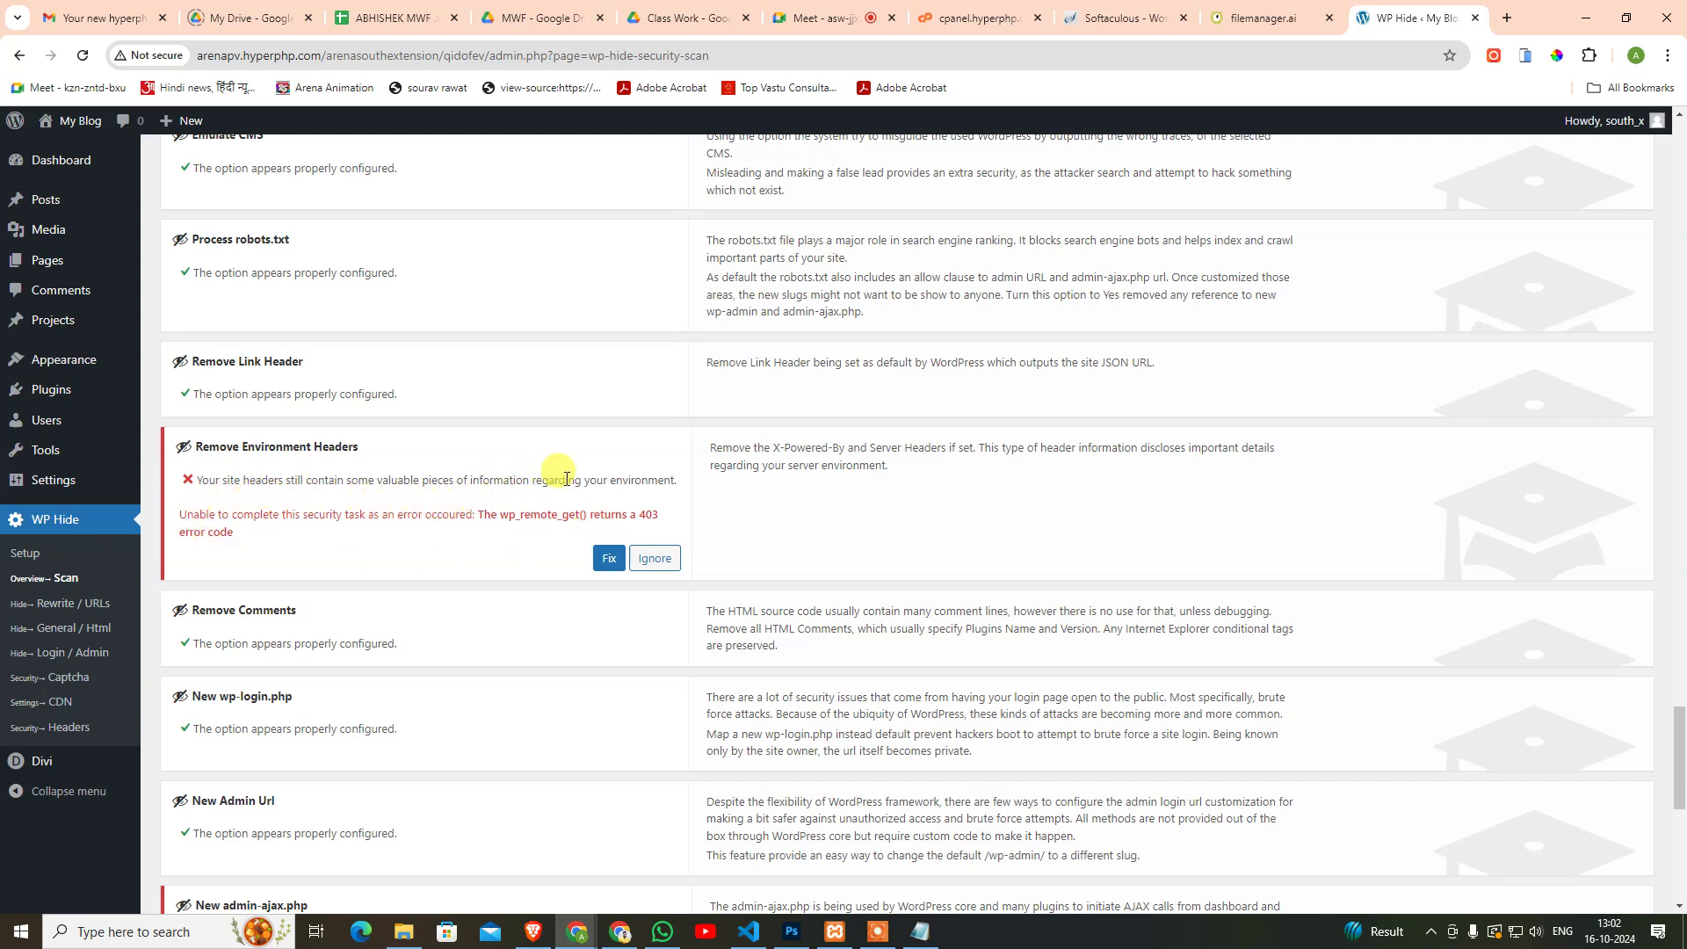
click(609, 558)
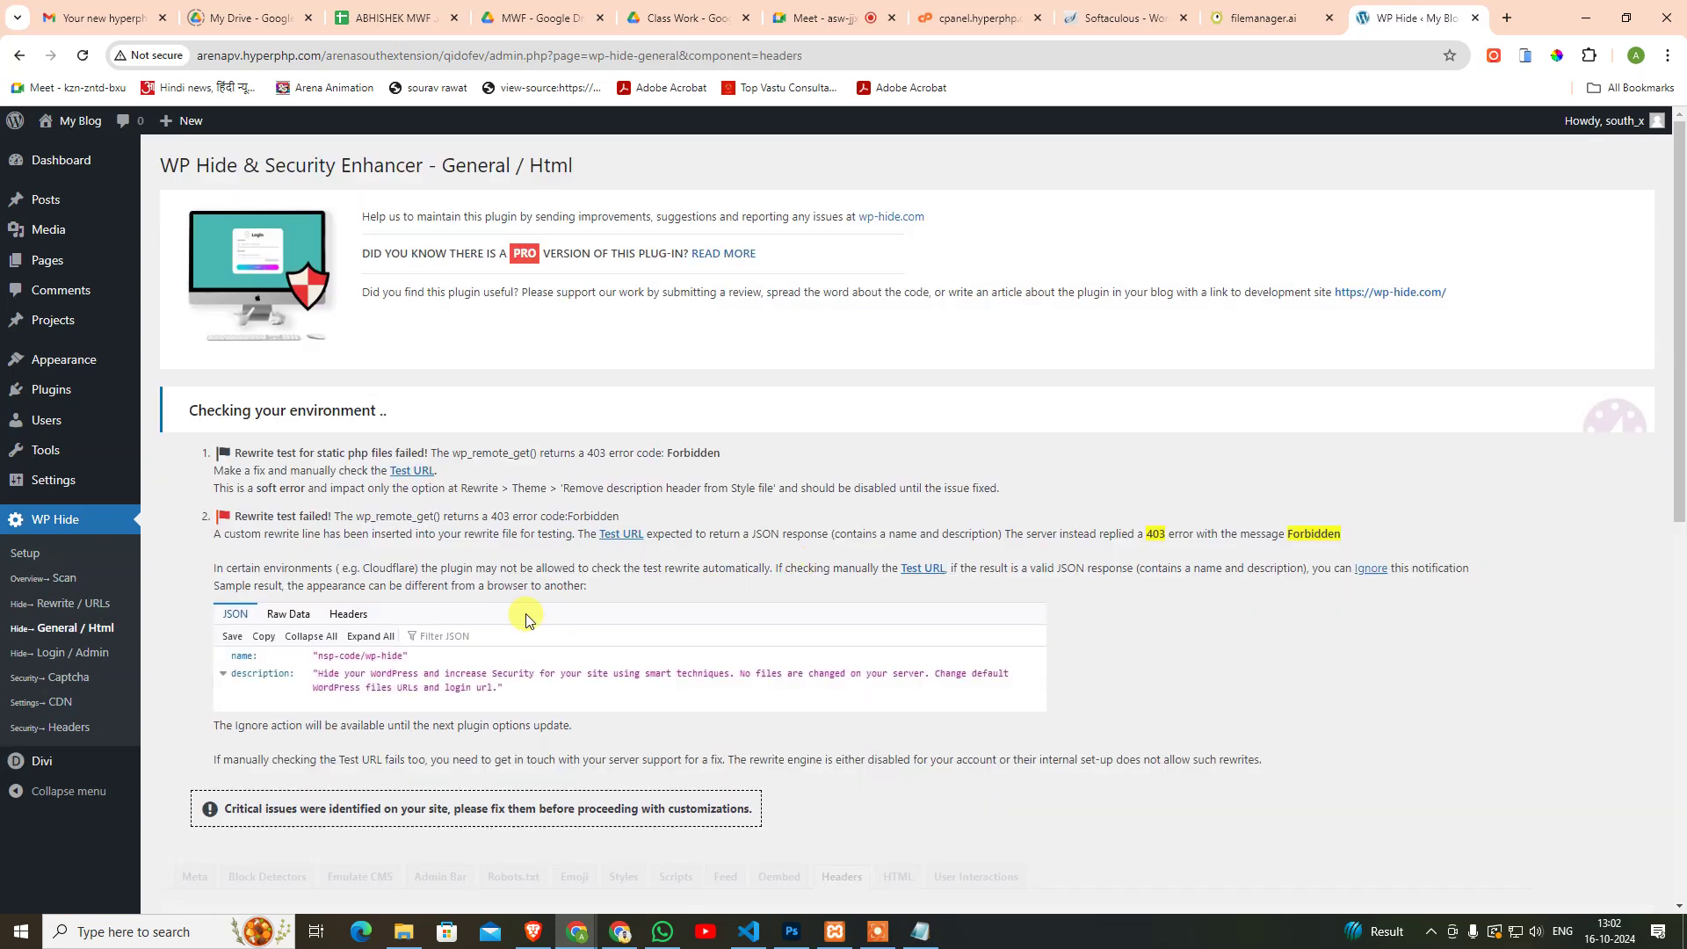
- Confirm Link, X-Powered-By, Server and X-Pingback header removal are all Yes, then go to Login / Admin
scroll(531, 631, down, 3)
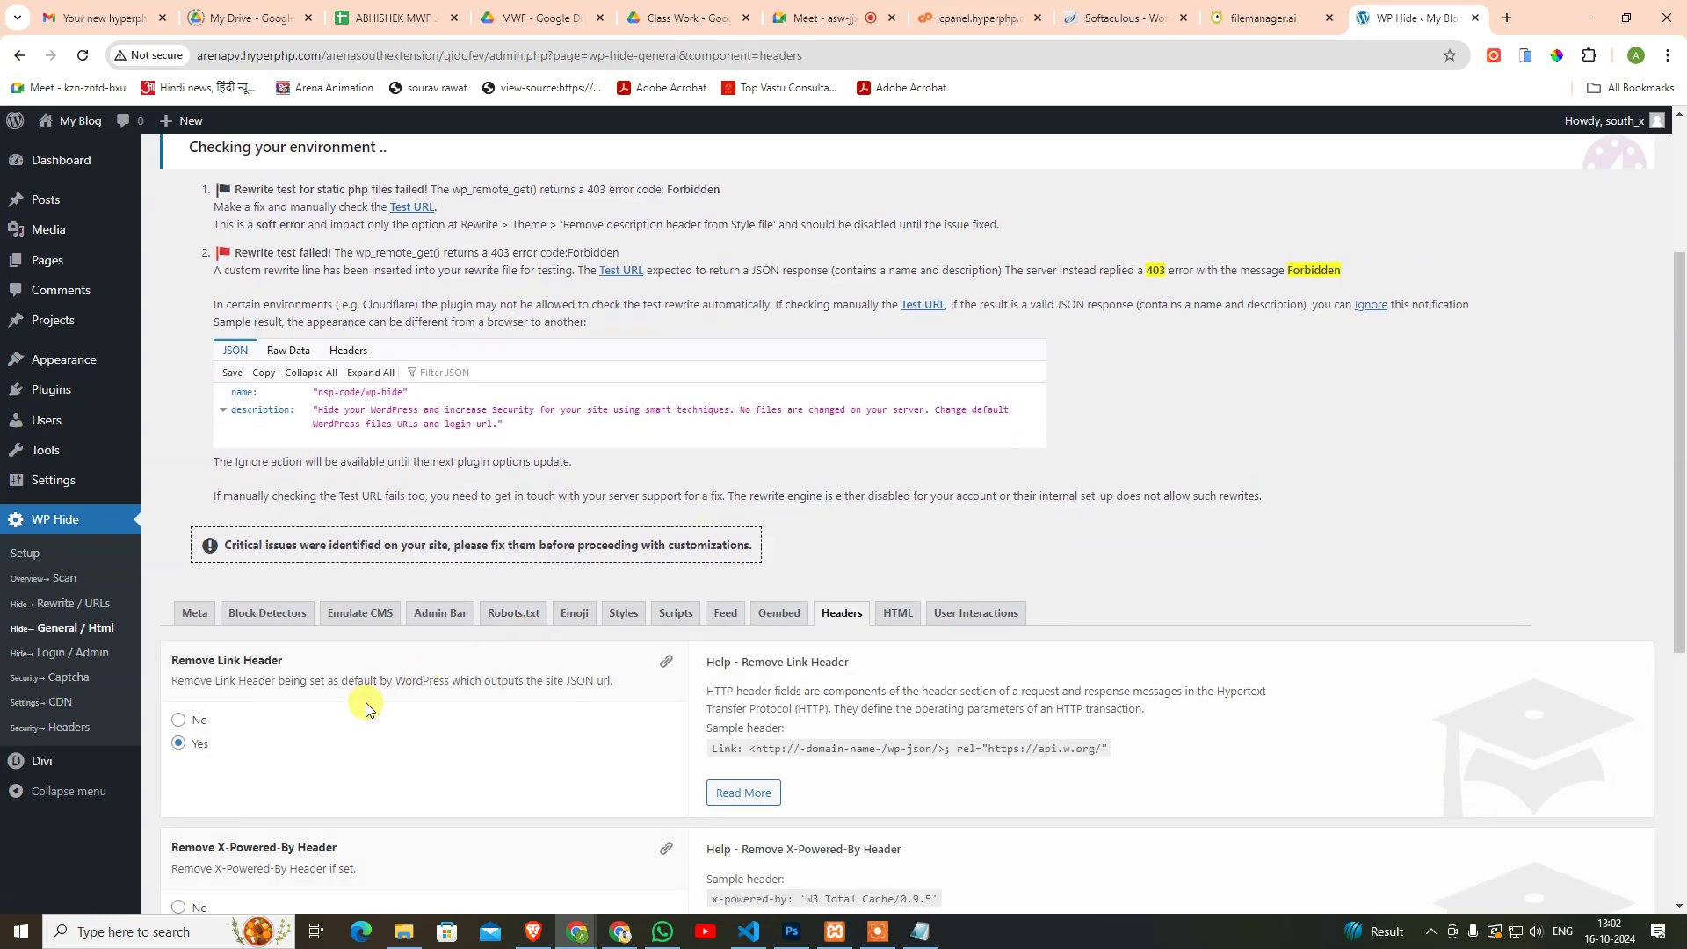
scroll(367, 708, up, 2)
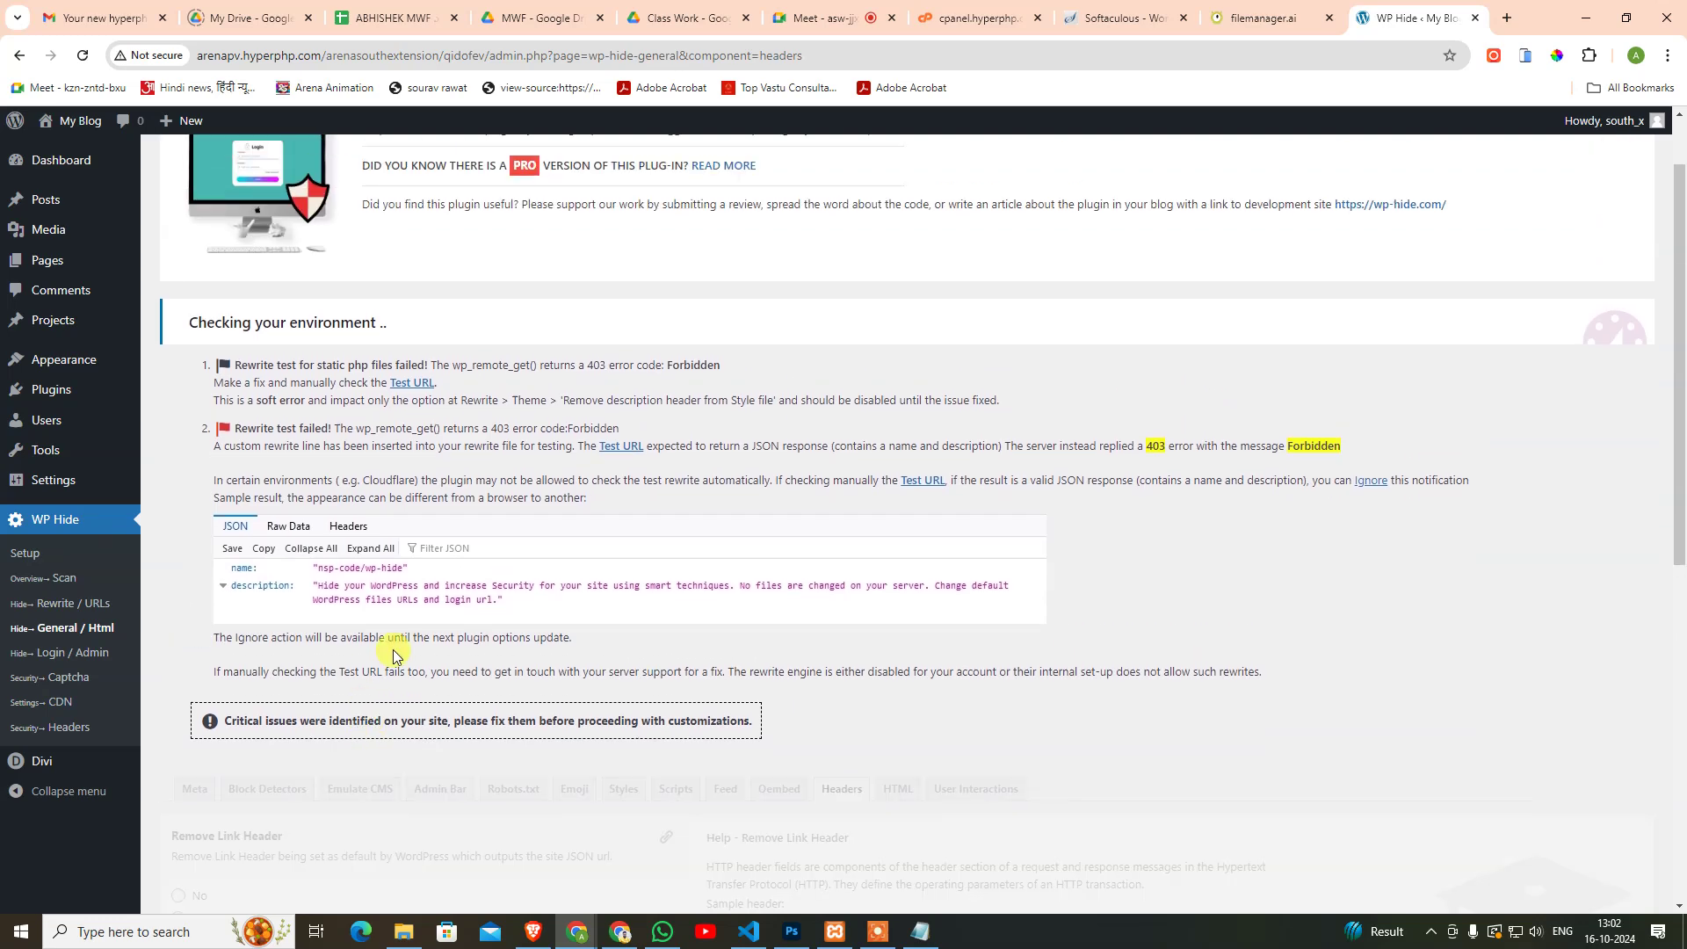
scroll(394, 655, down, 7)
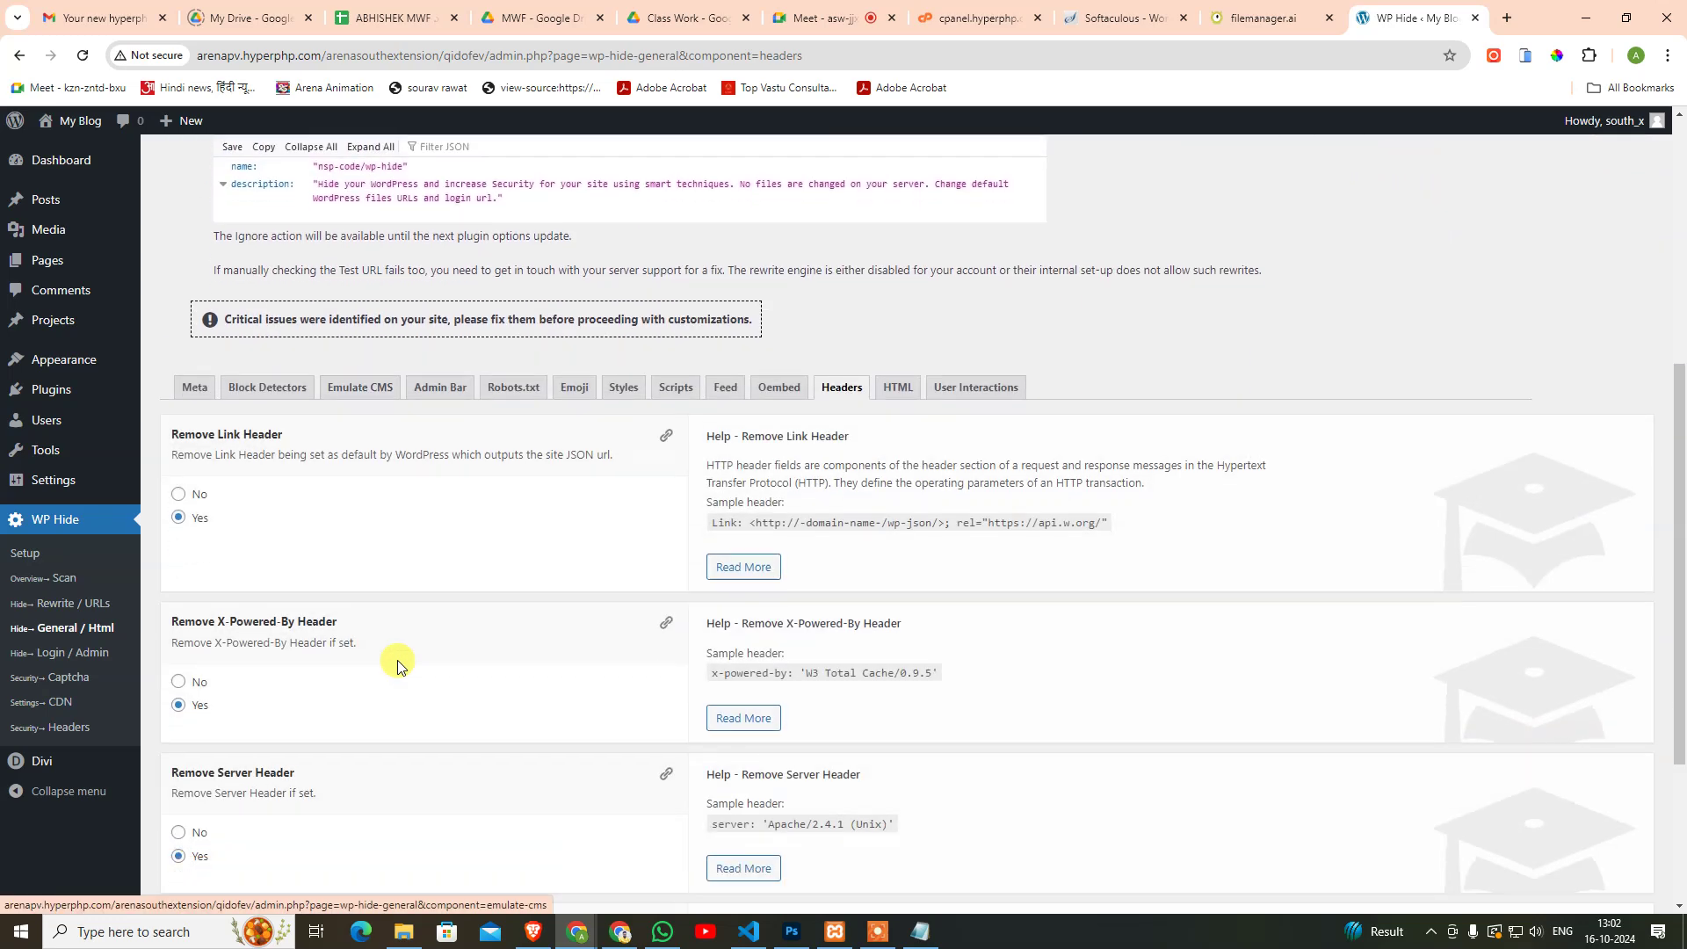
scroll(400, 668, up, 2)
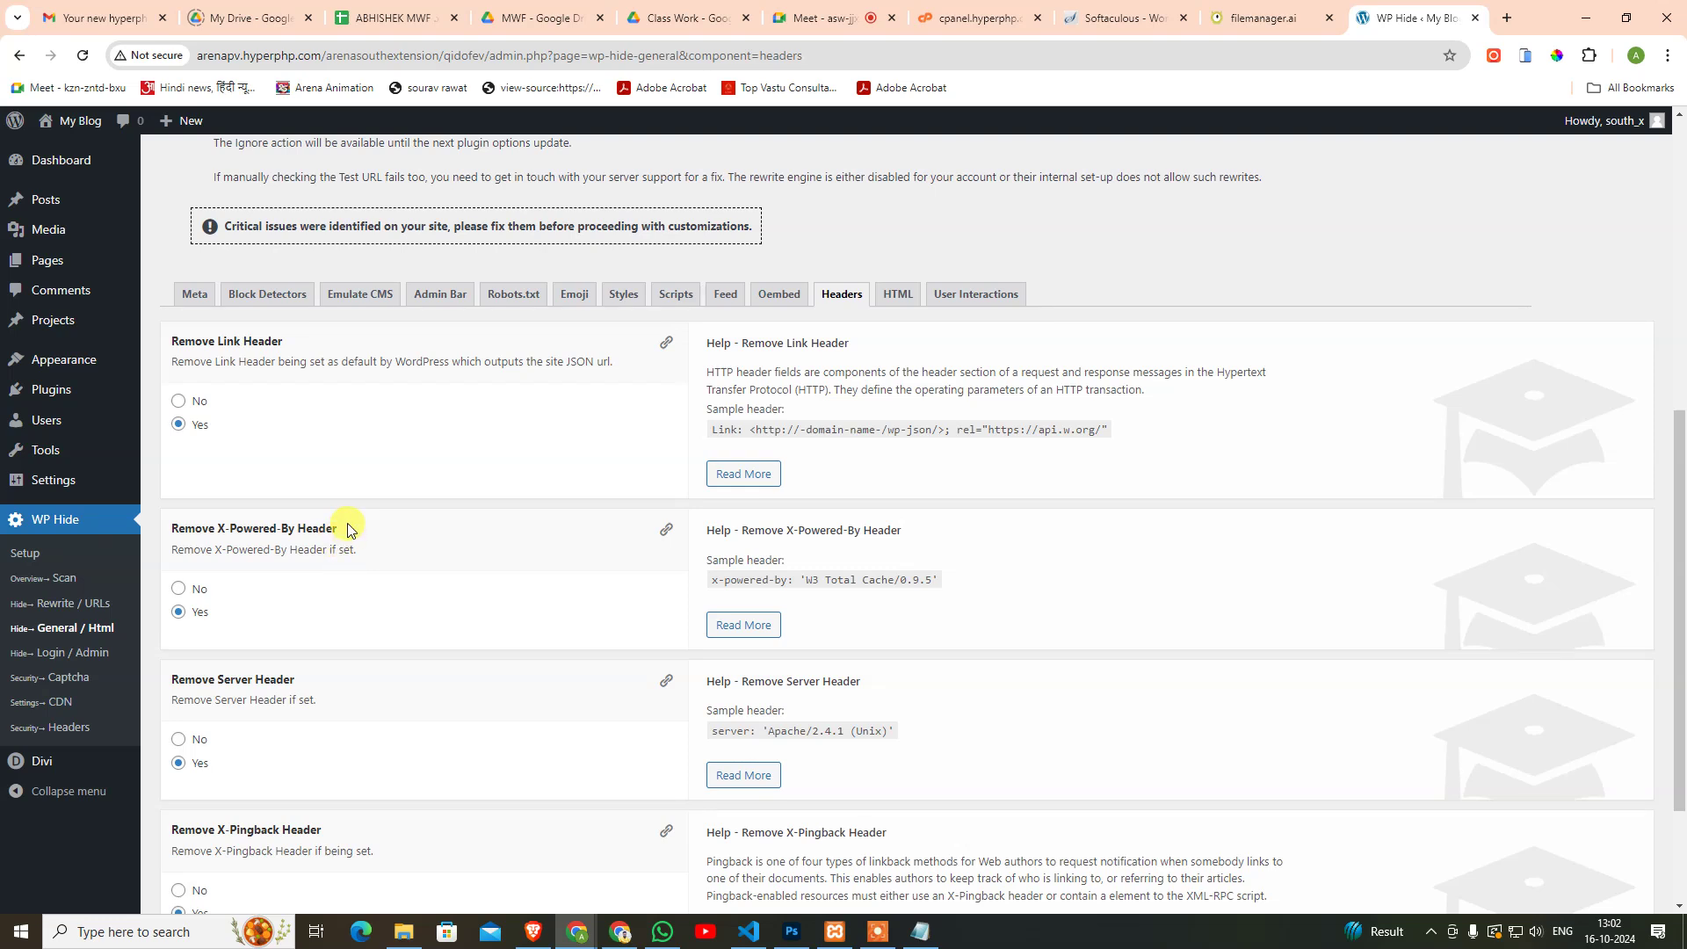
scroll(347, 527, up, 2)
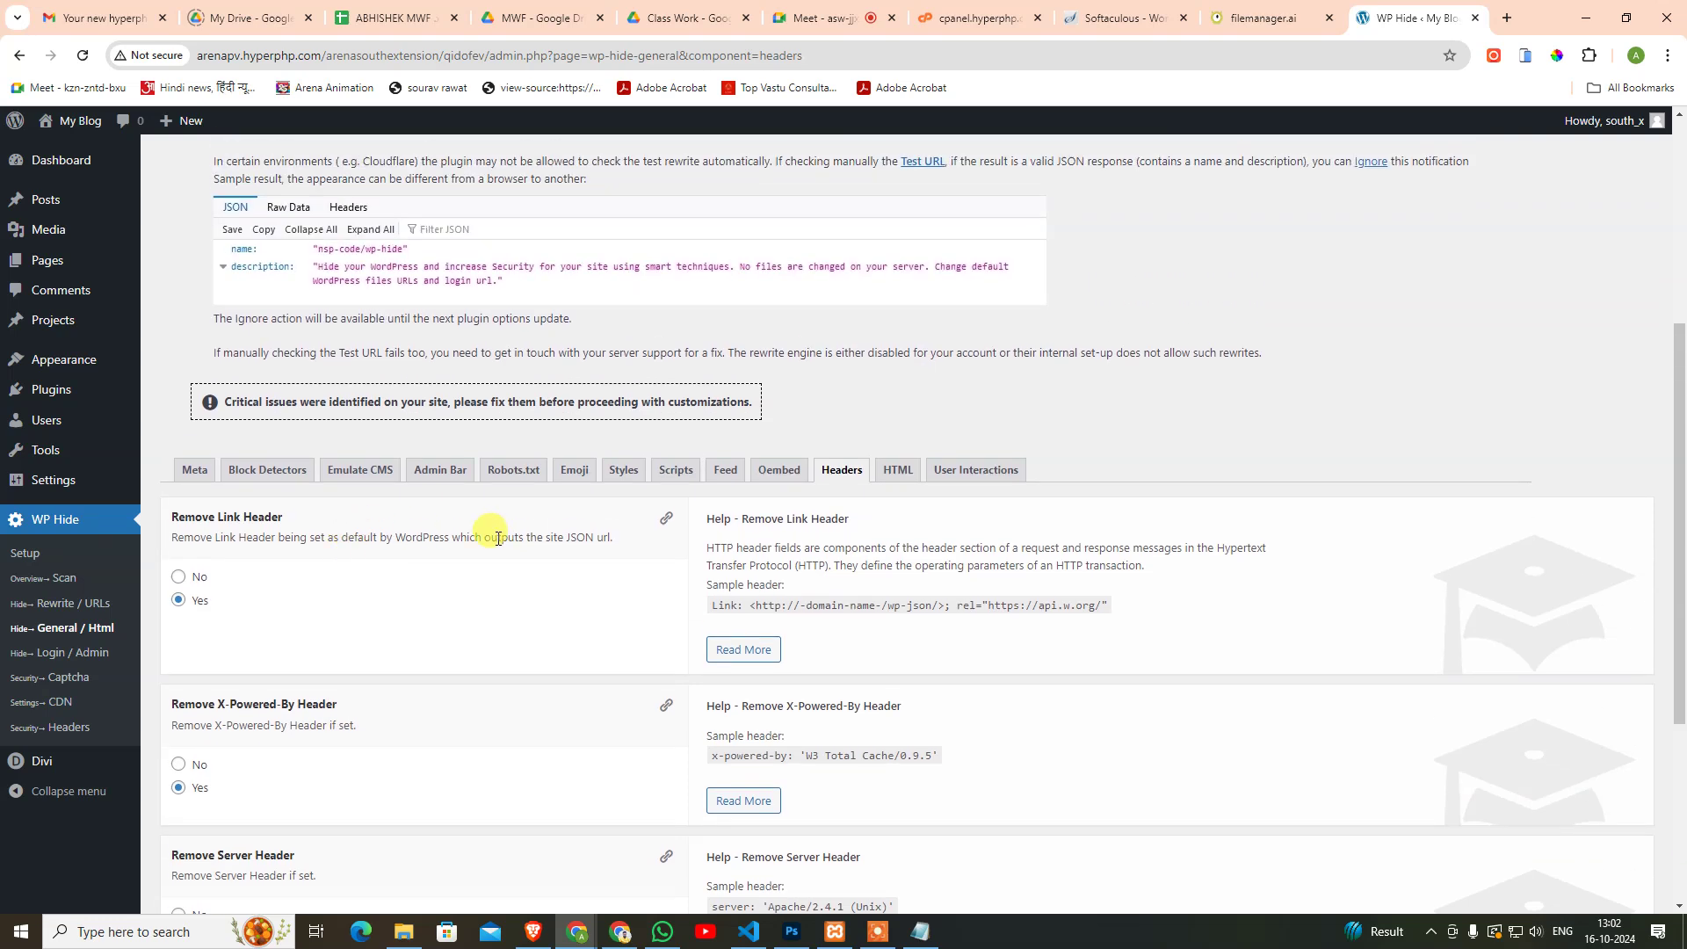
scroll(388, 515, up, 2)
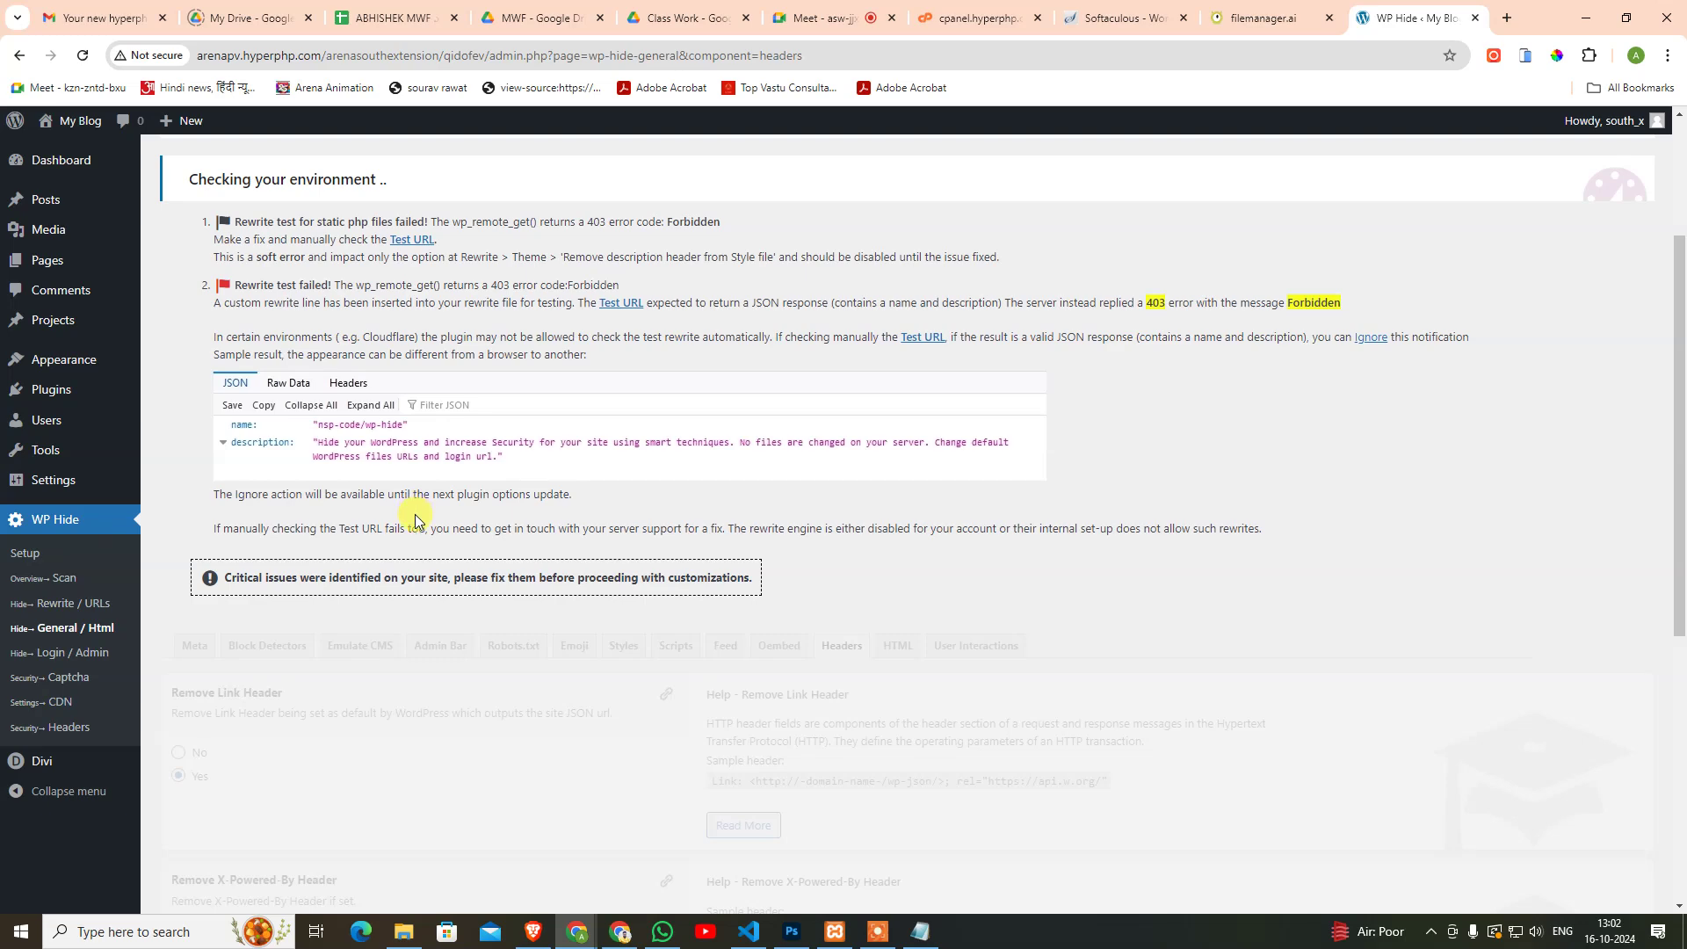
scroll(416, 520, down, 6)
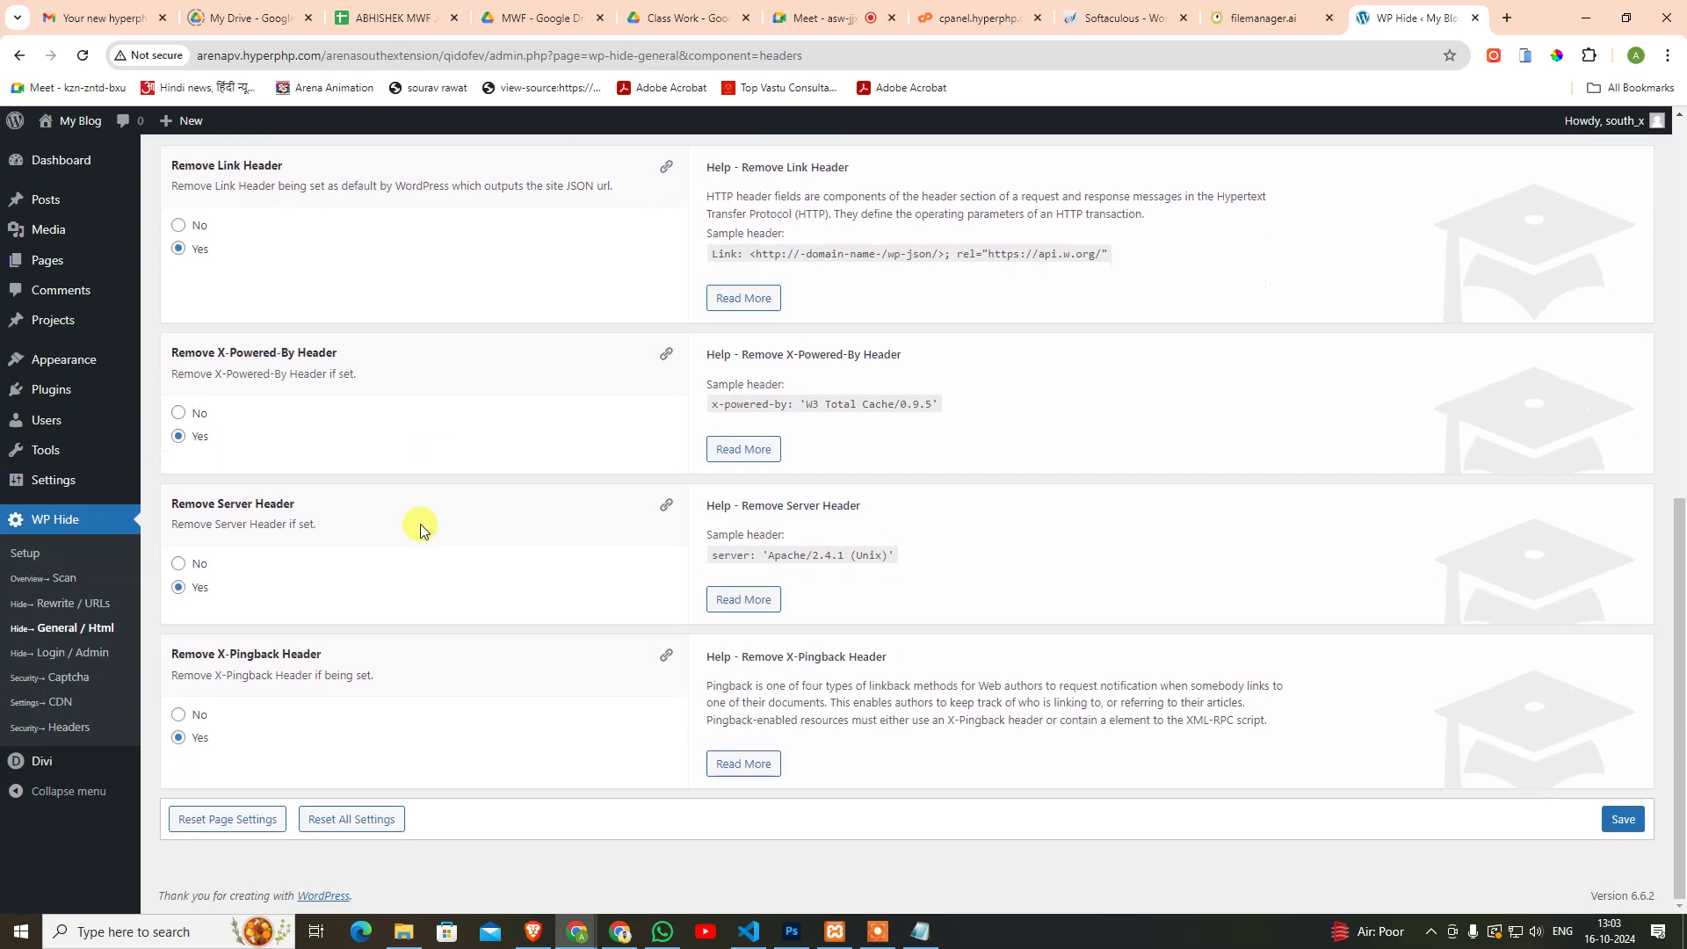
click(71, 653)
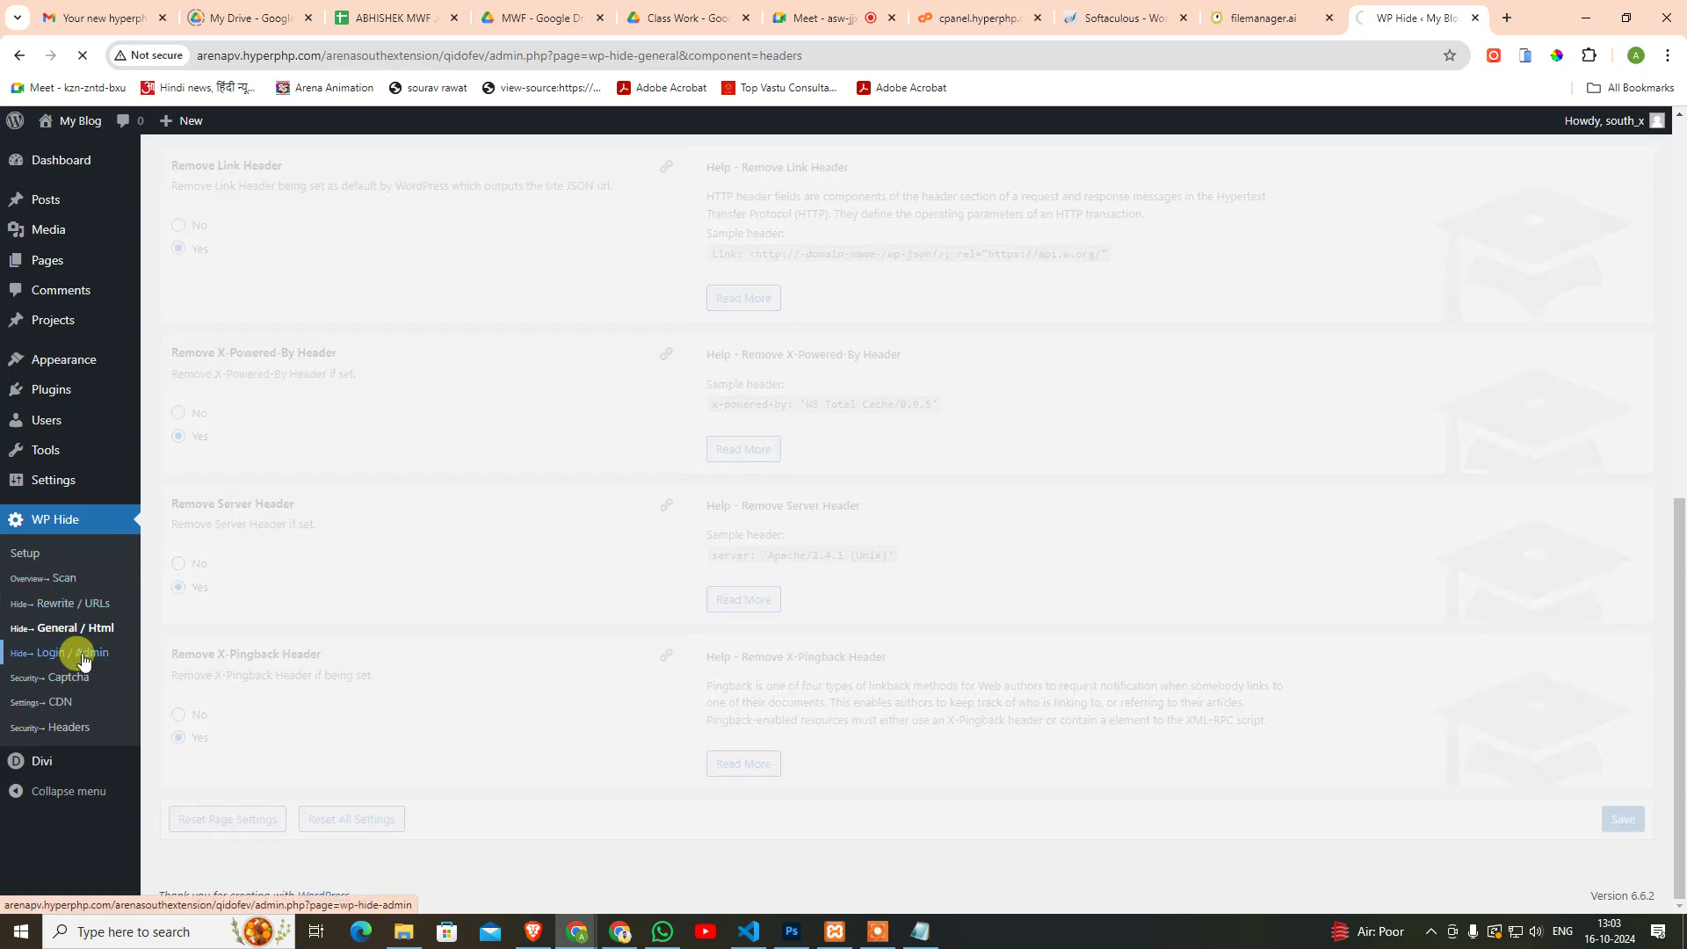
- Return to the scan results at the PHP allow_url_include check and bring up the XAMPP Control Panel
scroll(489, 651, down, 10)
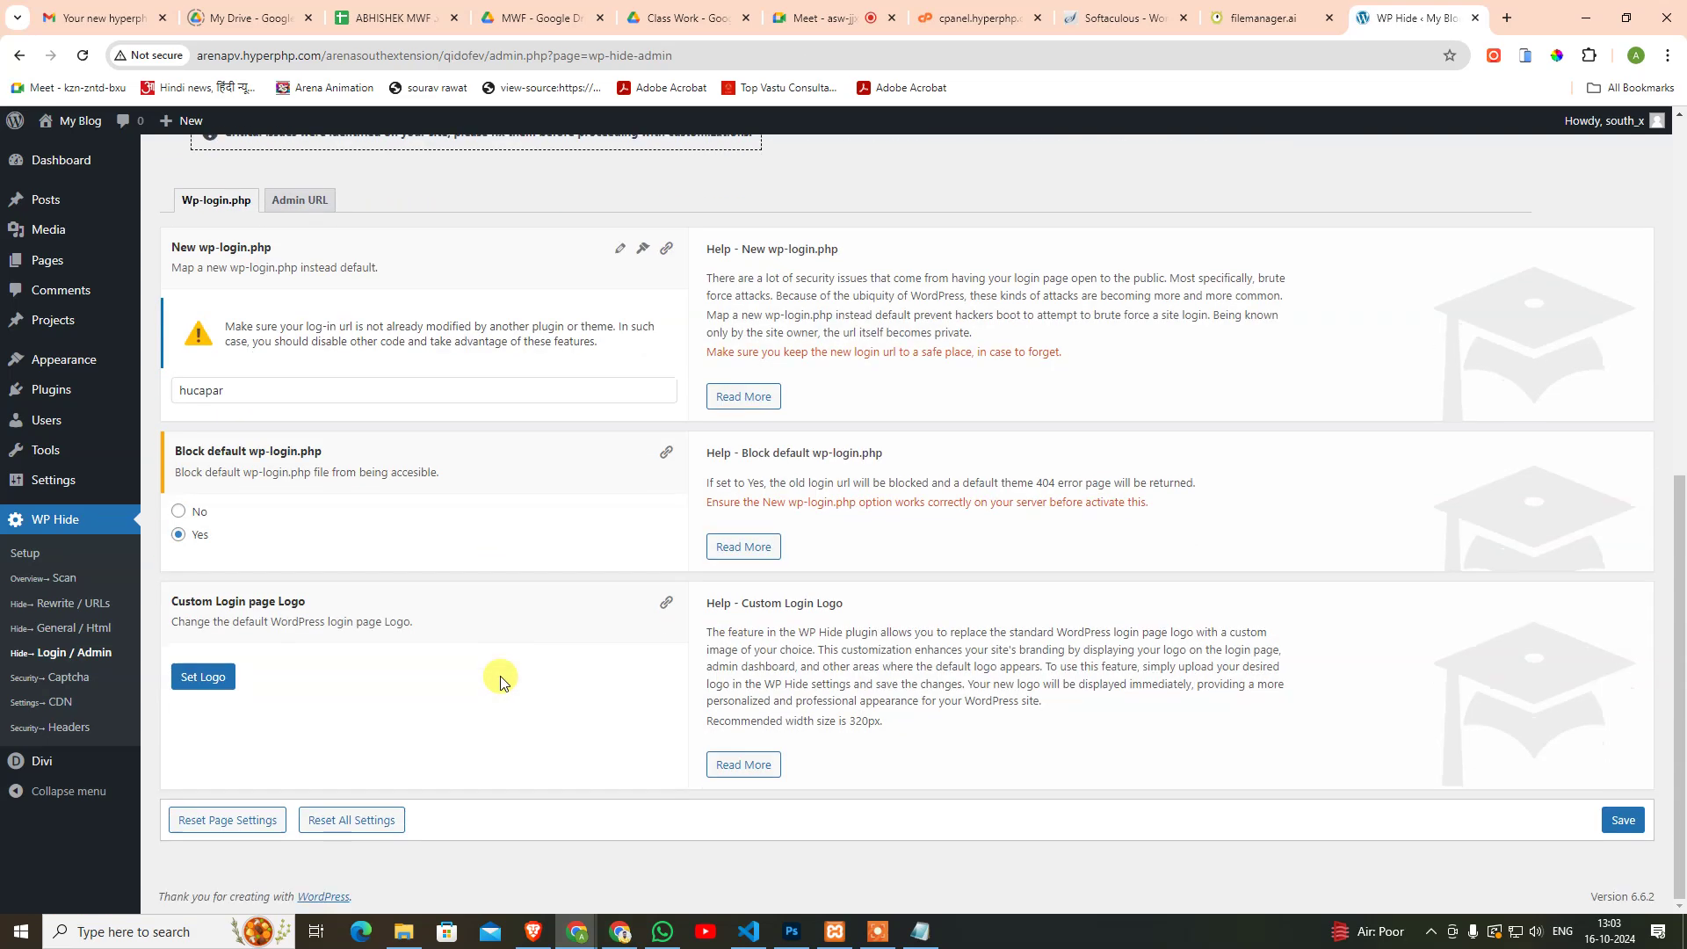
click(47, 626)
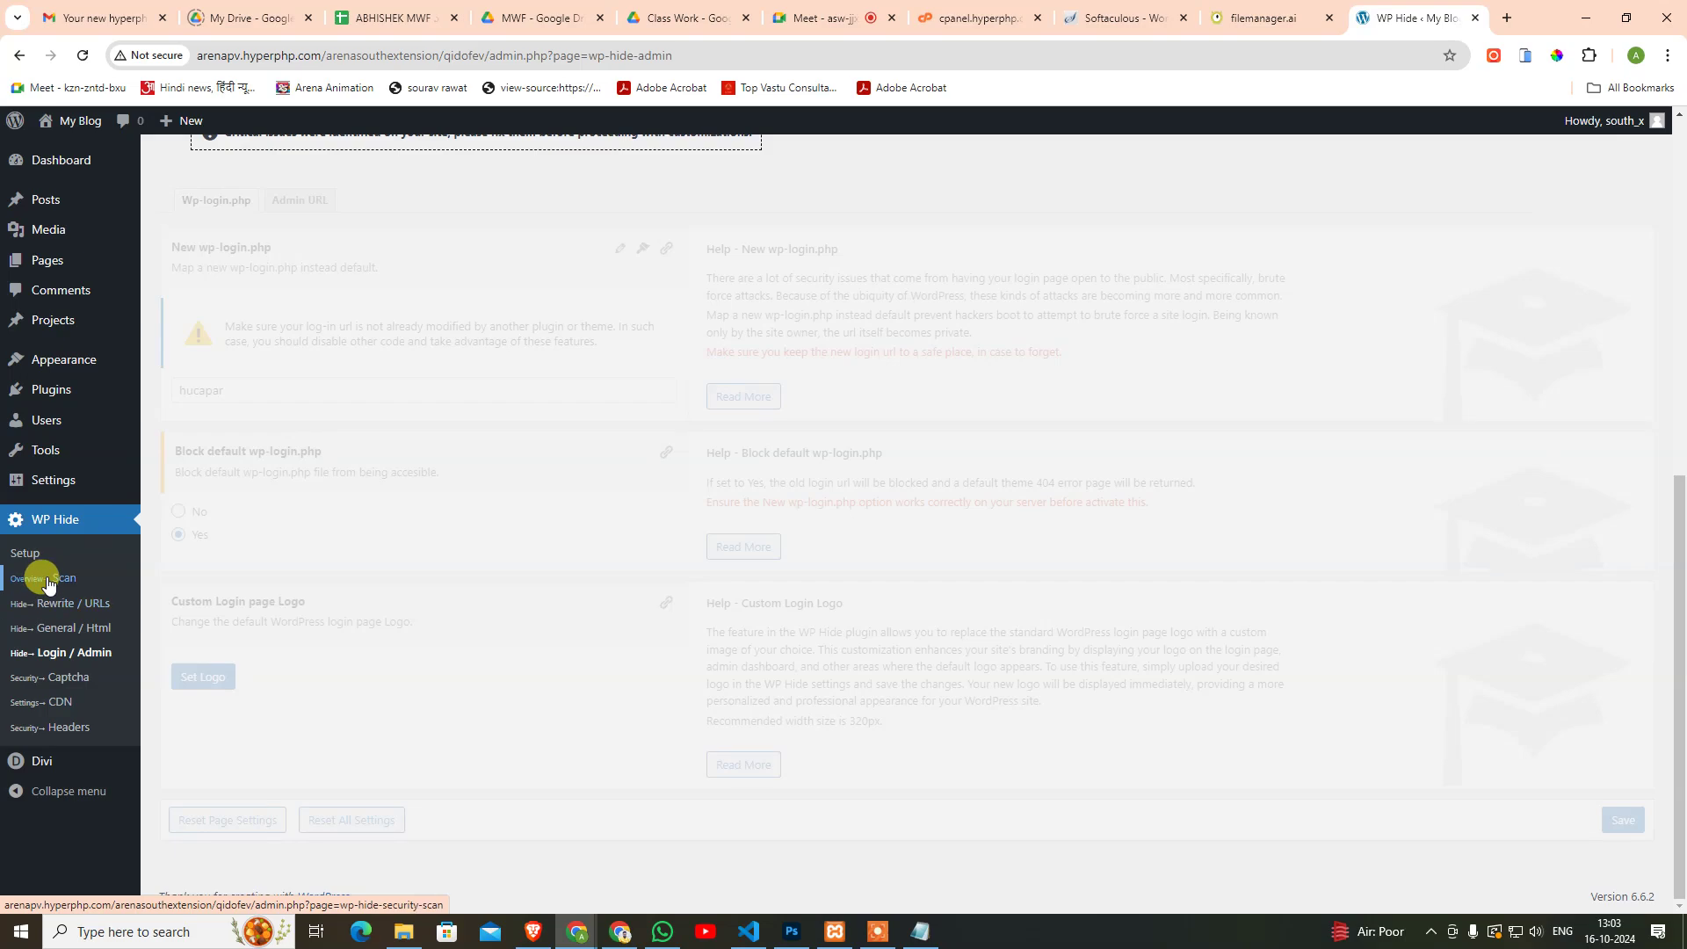
click(47, 580)
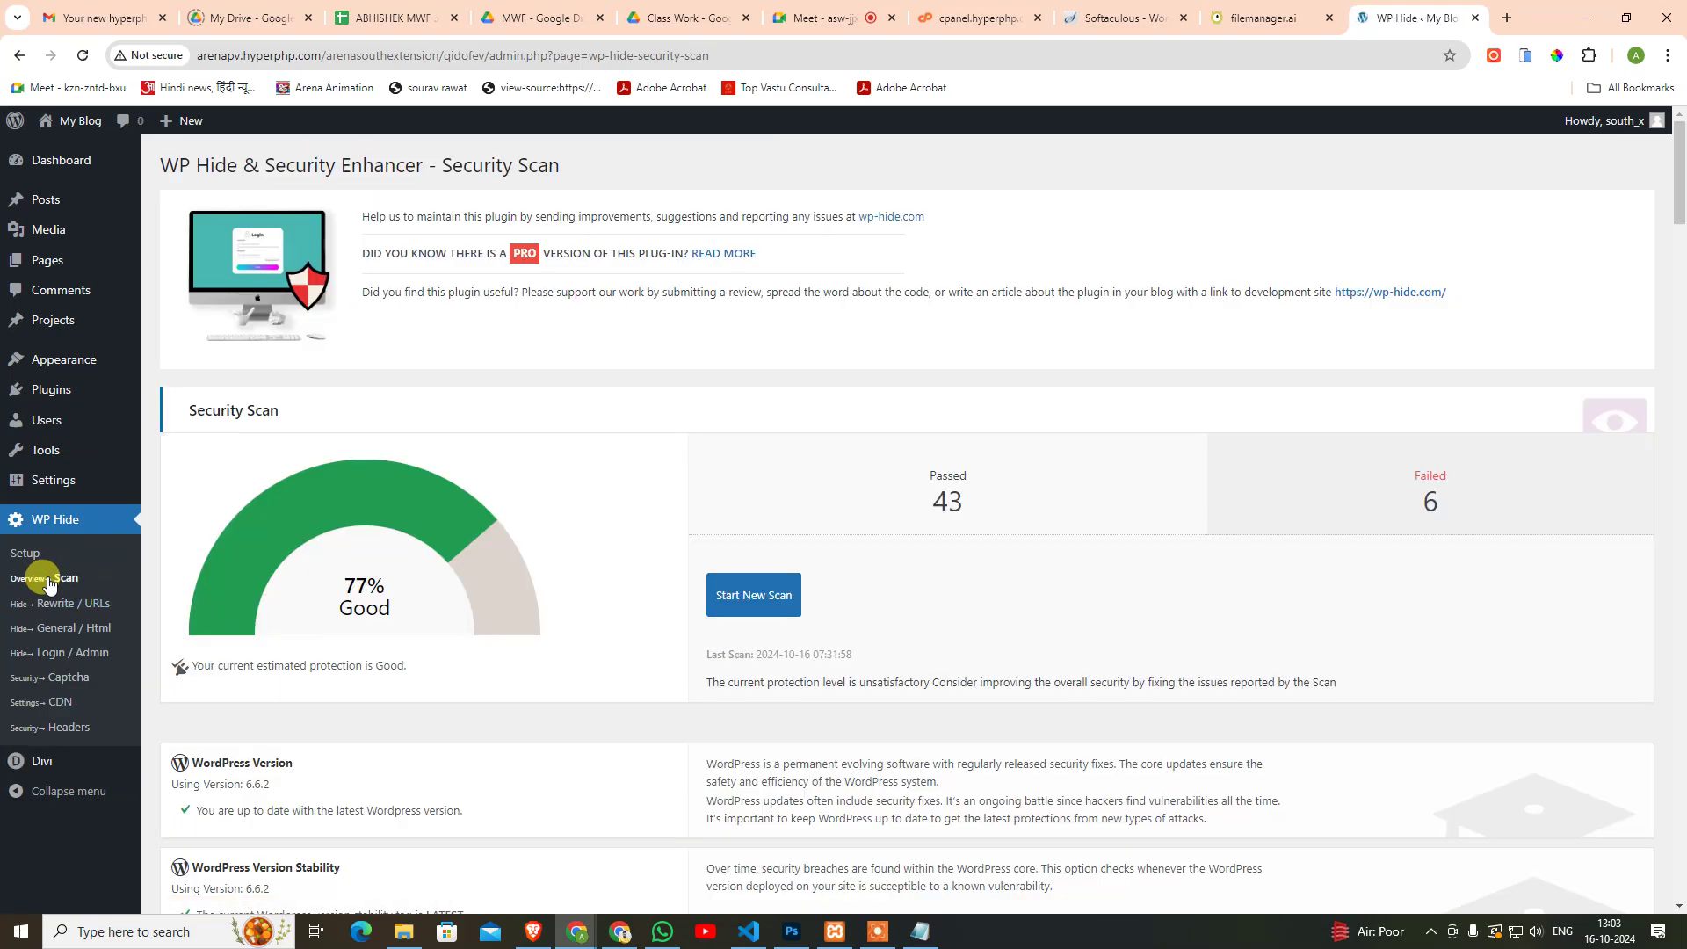
scroll(615, 665, down, 8)
scroll(616, 665, up, 8)
scroll(624, 663, down, 19)
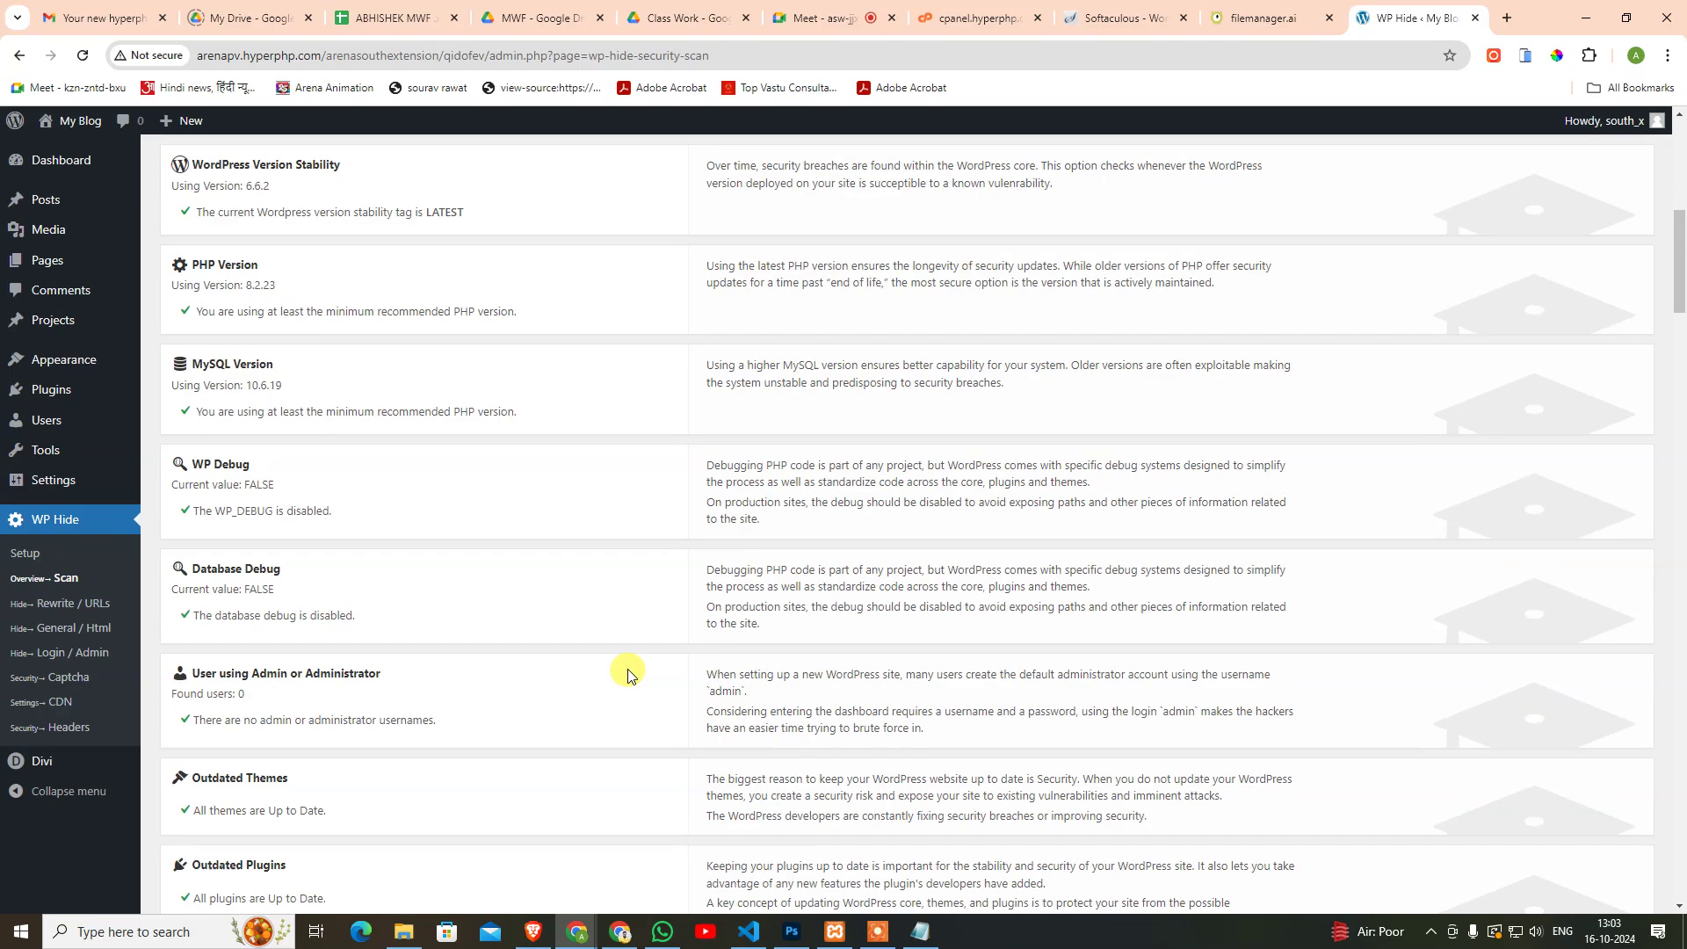
scroll(434, 602, down, 5)
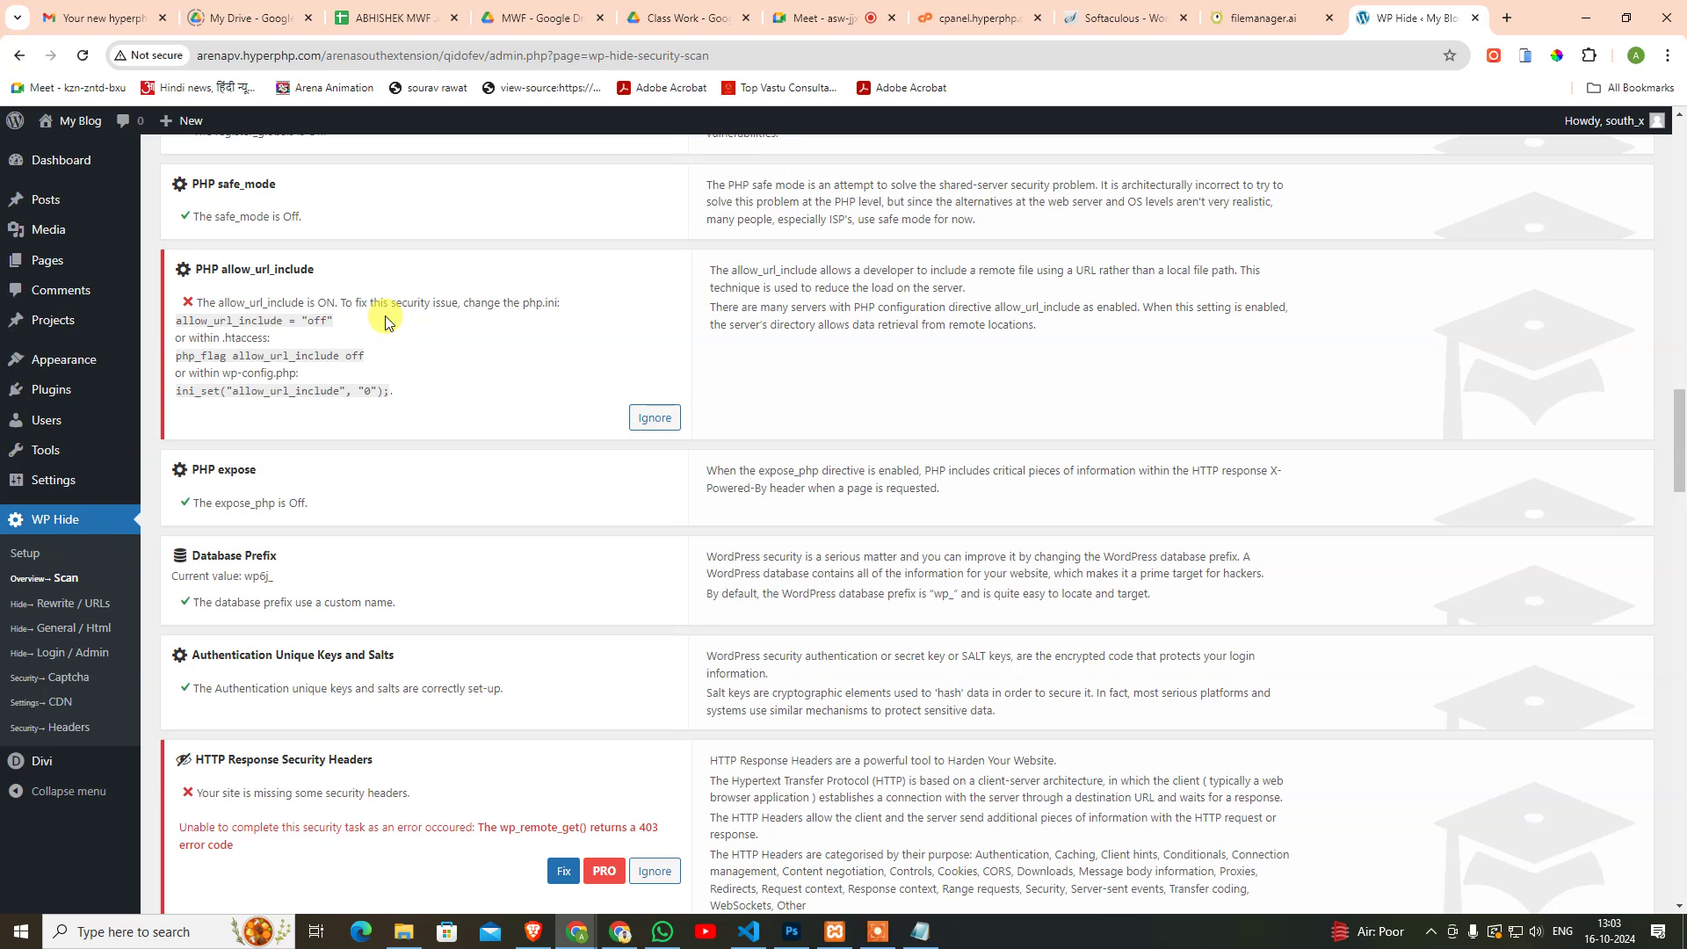
click(835, 931)
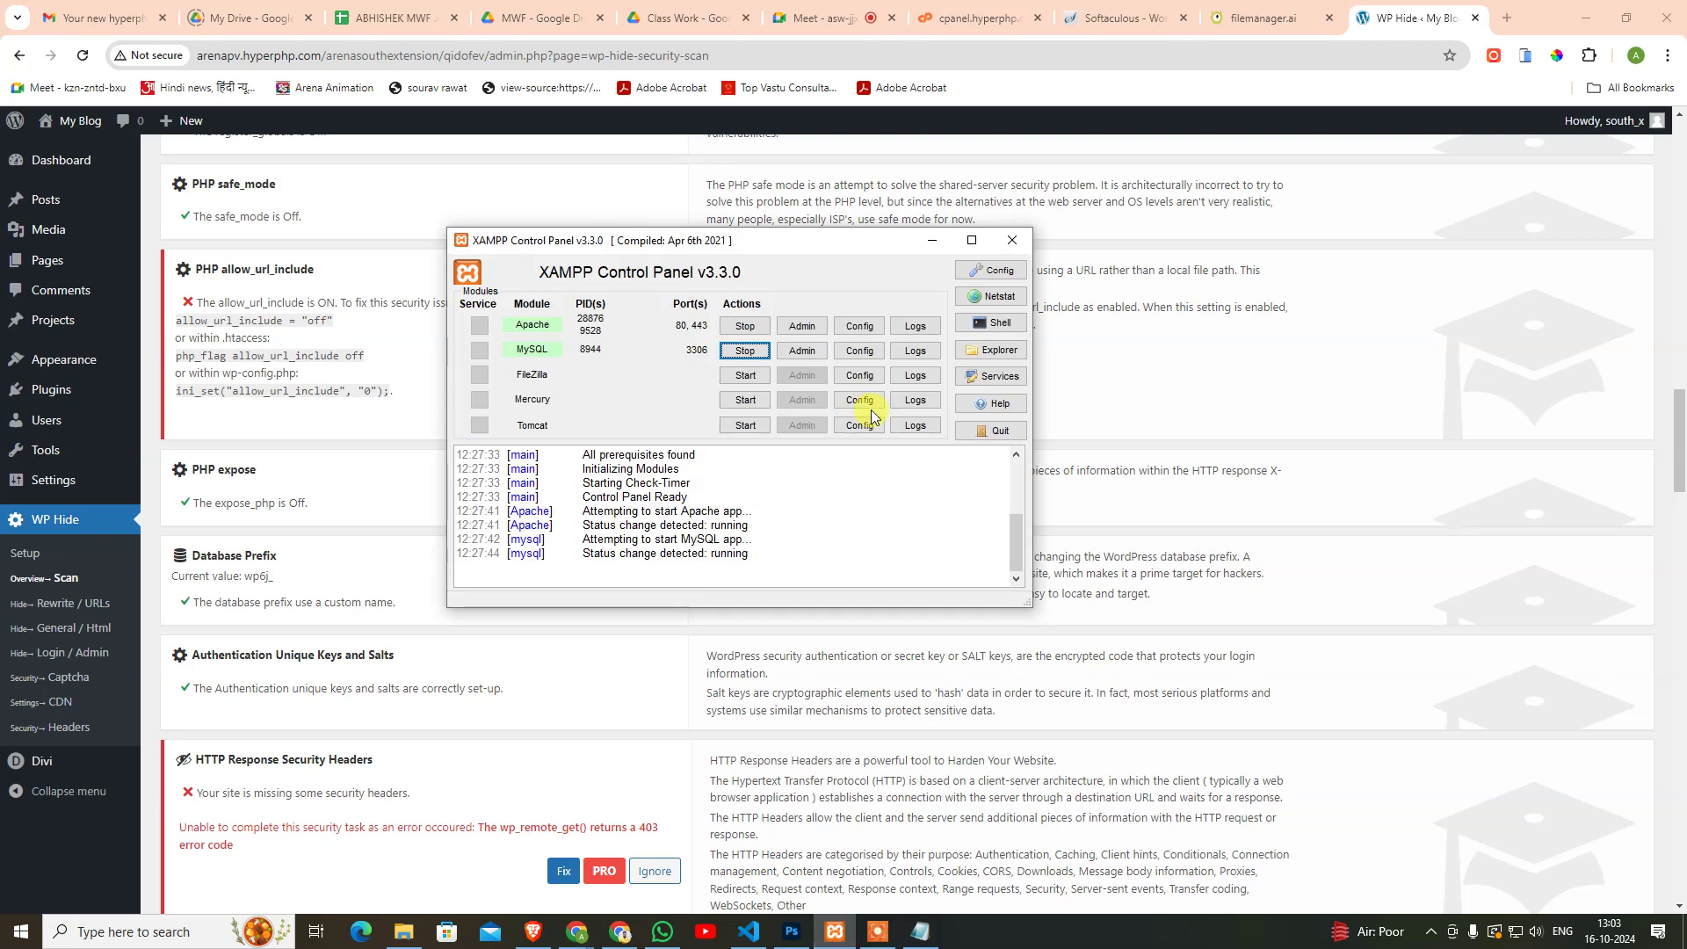
- Open php.ini from XAMPP's Apache Config in Notepad, set the font size to 14, and maximize it
click(857, 331)
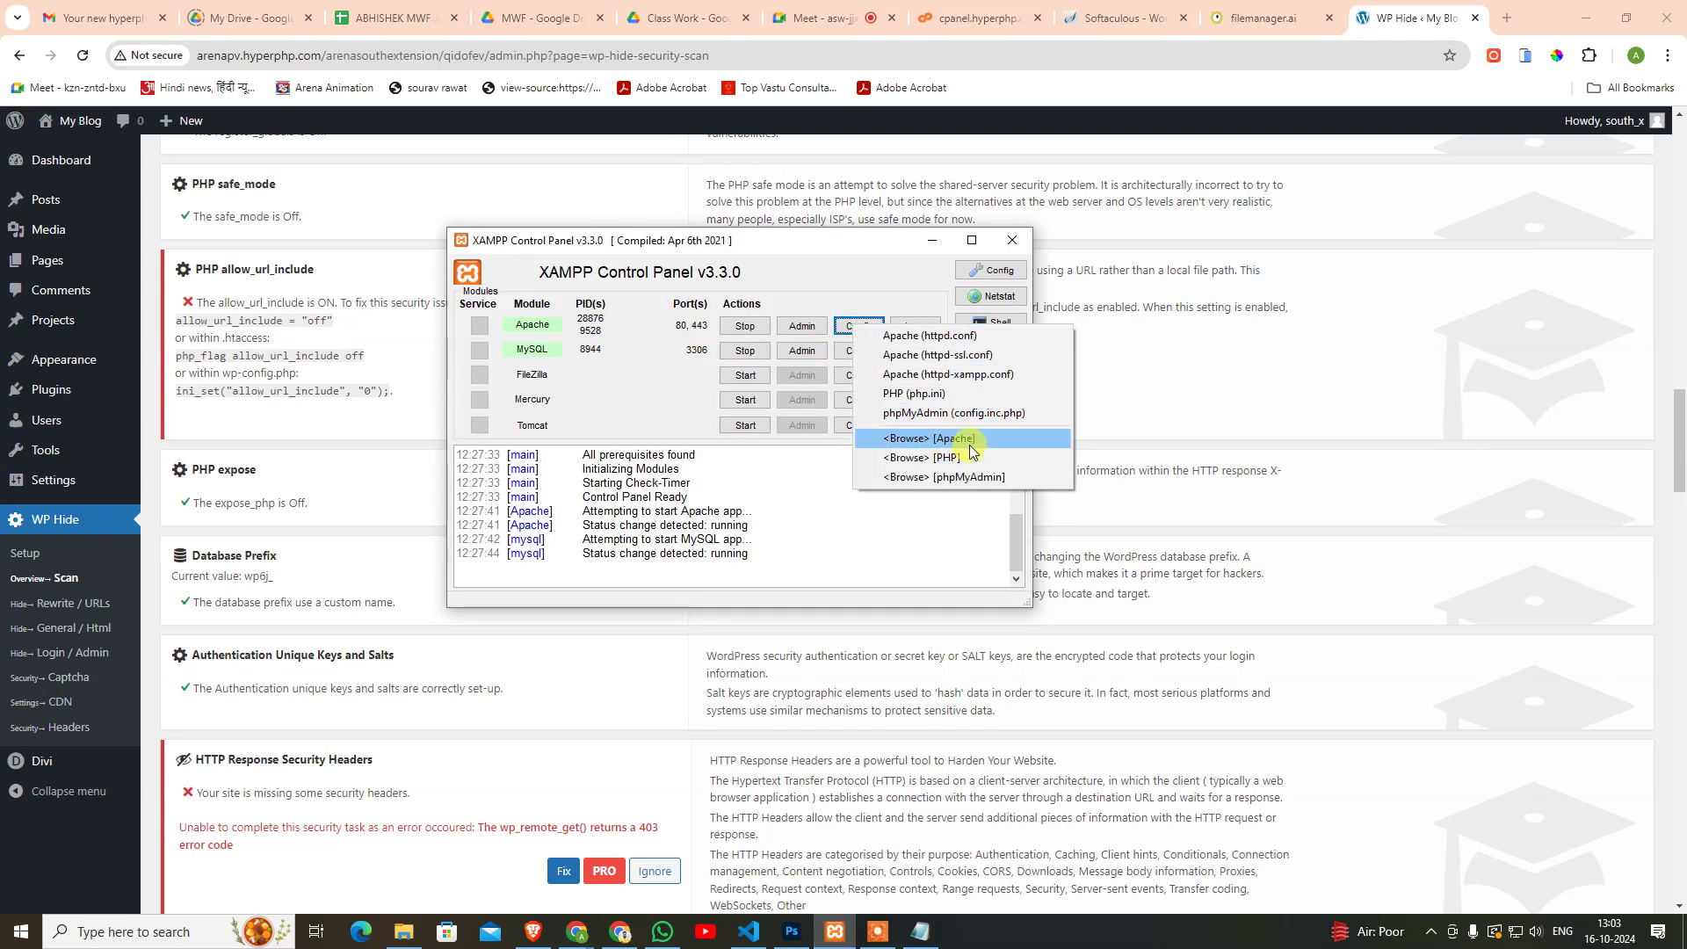
click(973, 396)
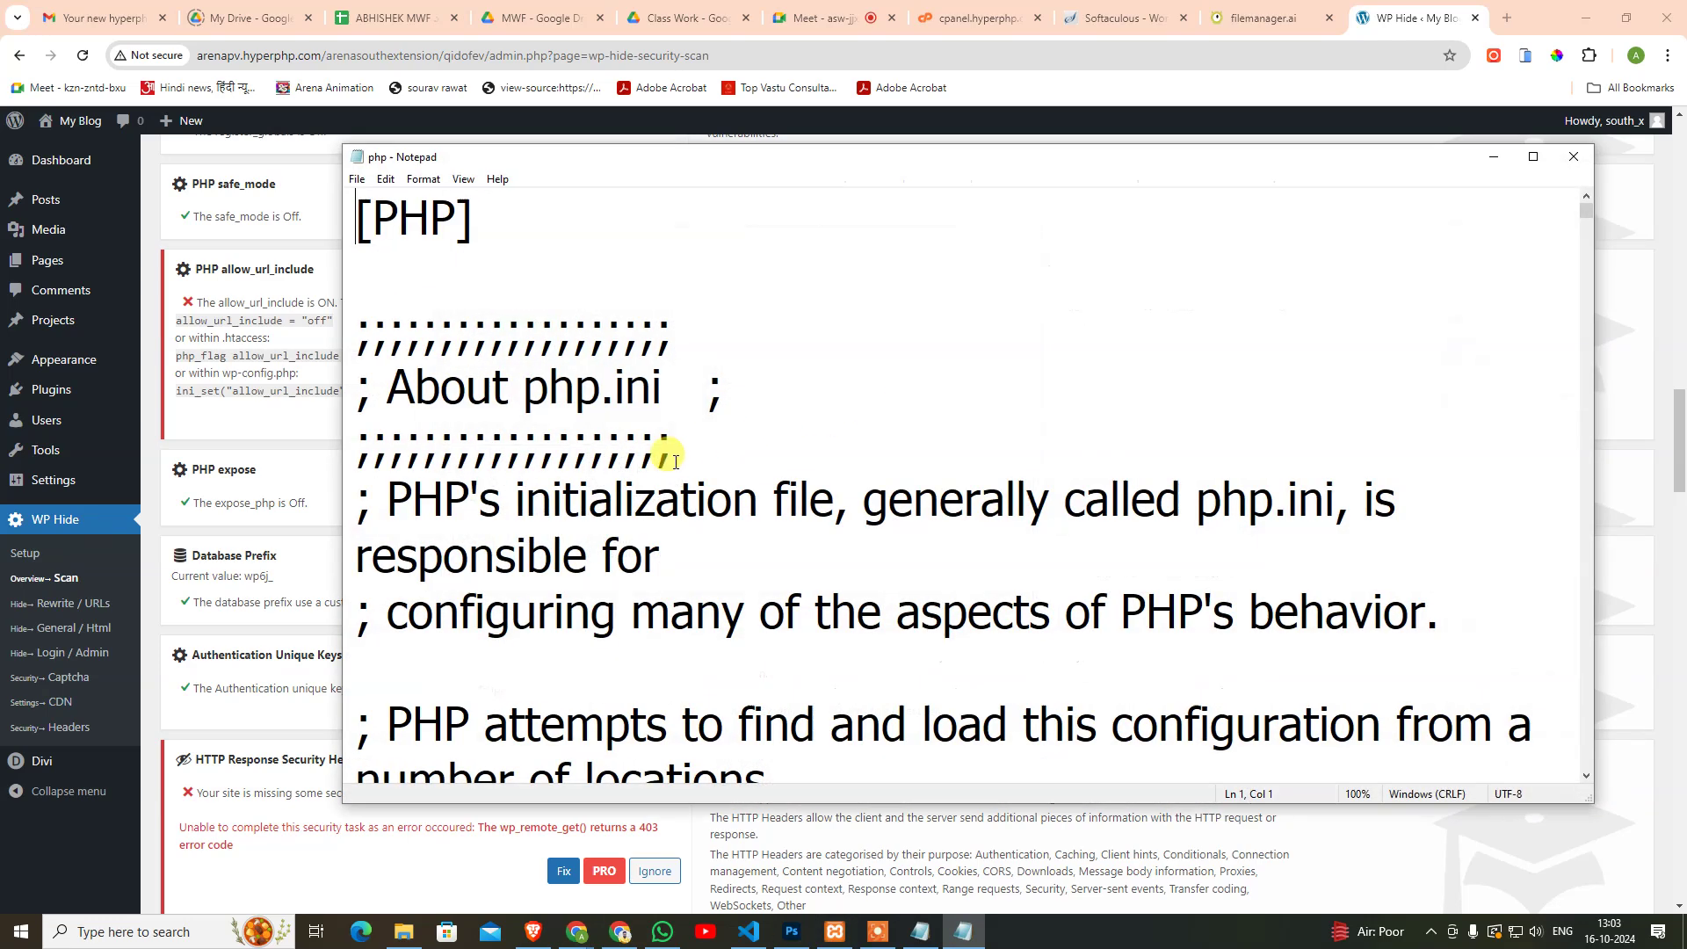
click(859, 413)
key(alt+o)
text(f)
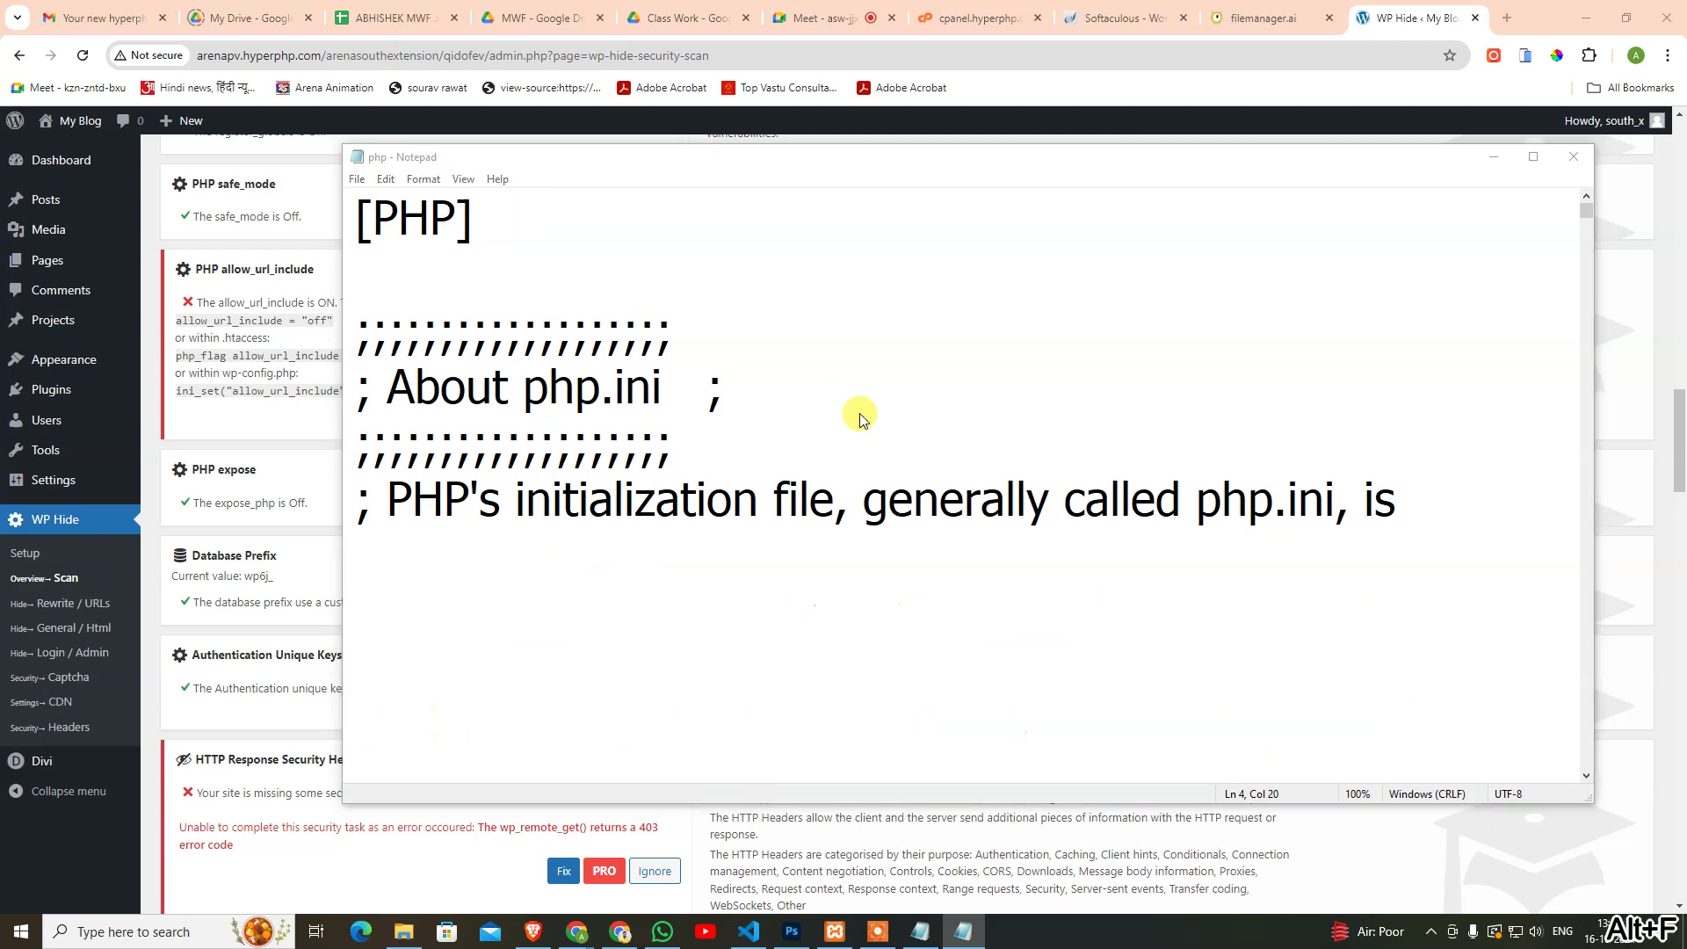
text(14)
key(Return)
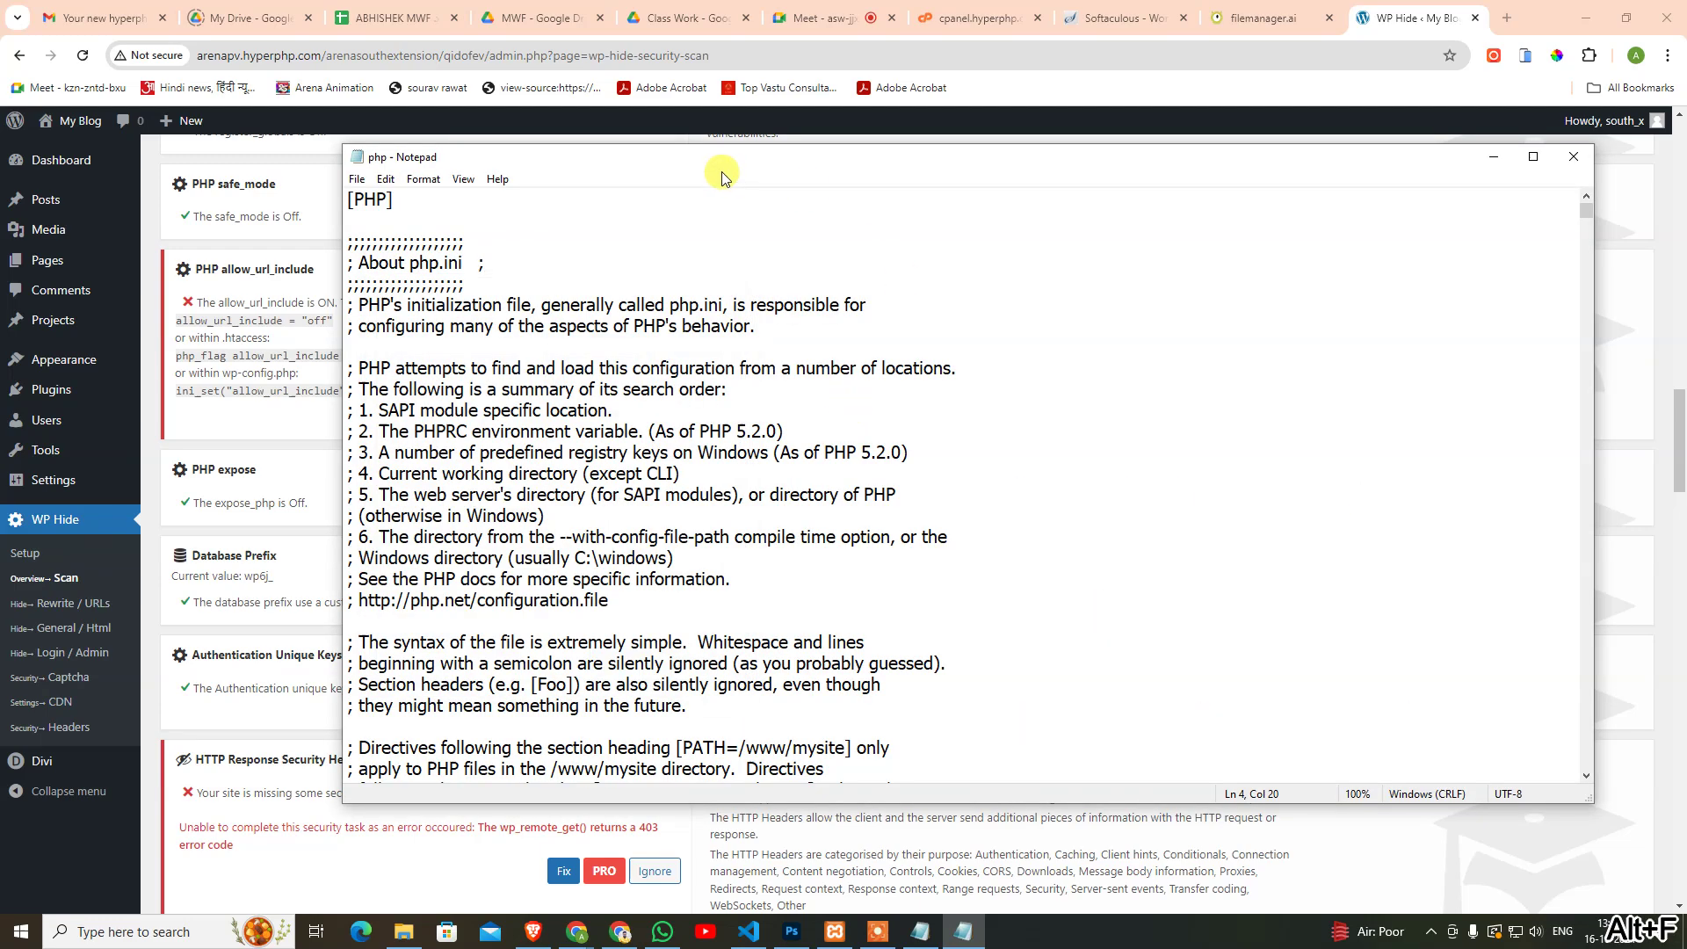
double_click(747, 158)
- Copy the recommended allow_url_include = "off" line from the WP Hide scan page
key(alt+Tab)
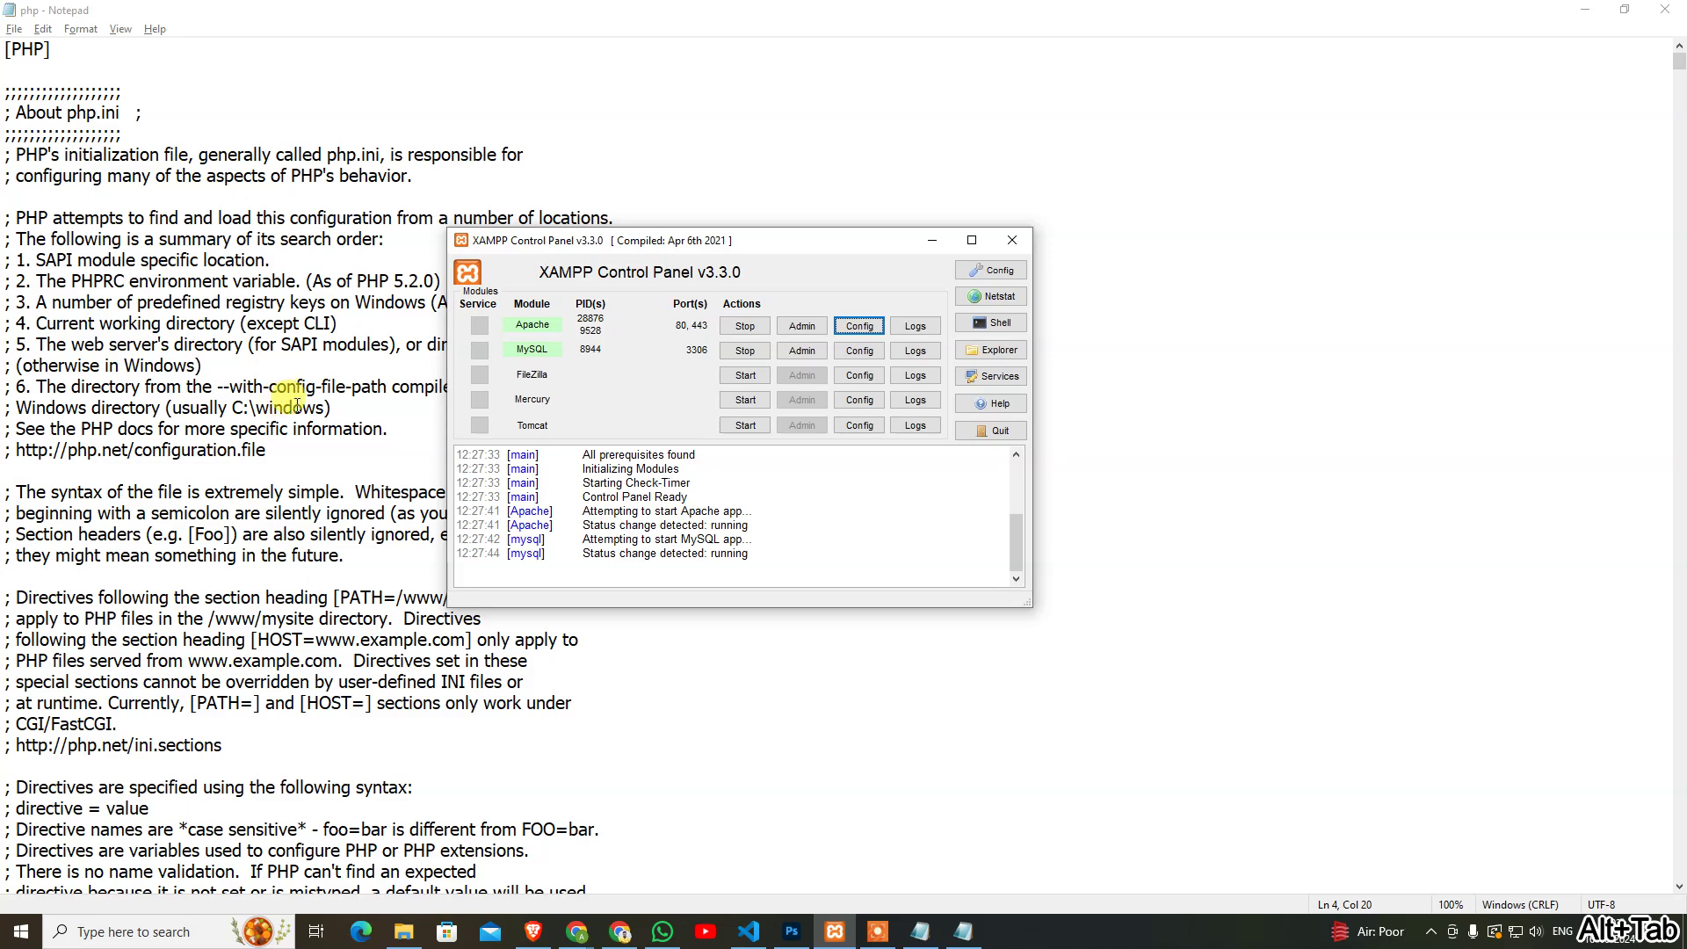
key(alt+Tab)
key(Tab)
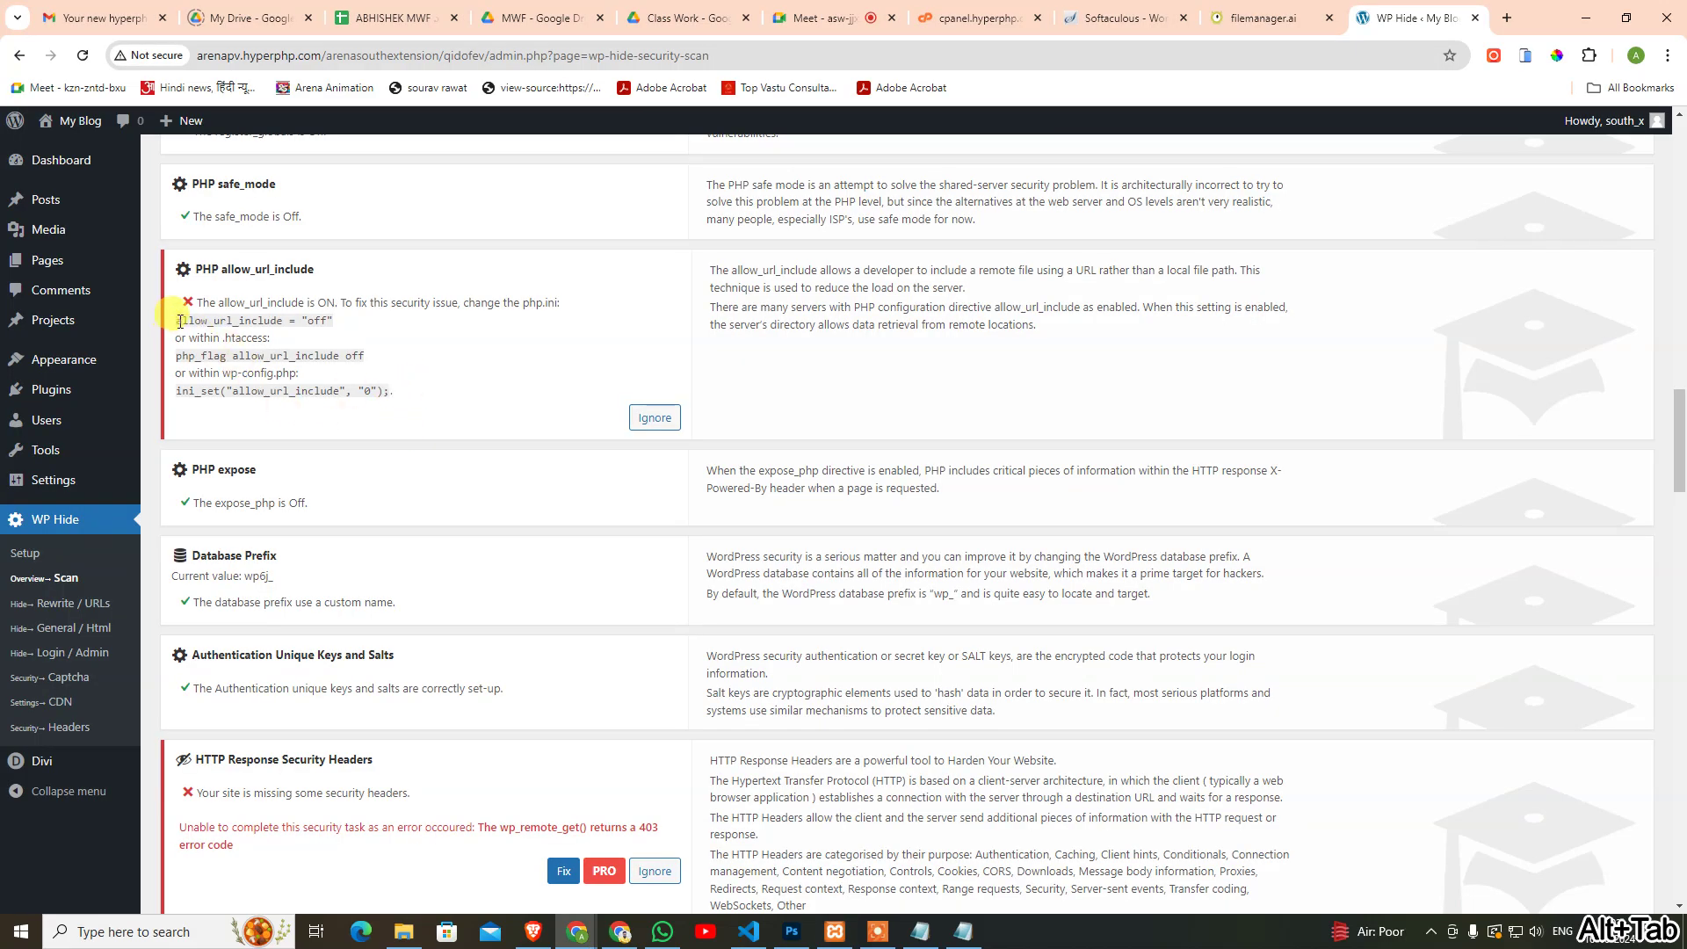
drag(177, 320, 356, 327)
key(ctrl+c)
key(alt+Tab)
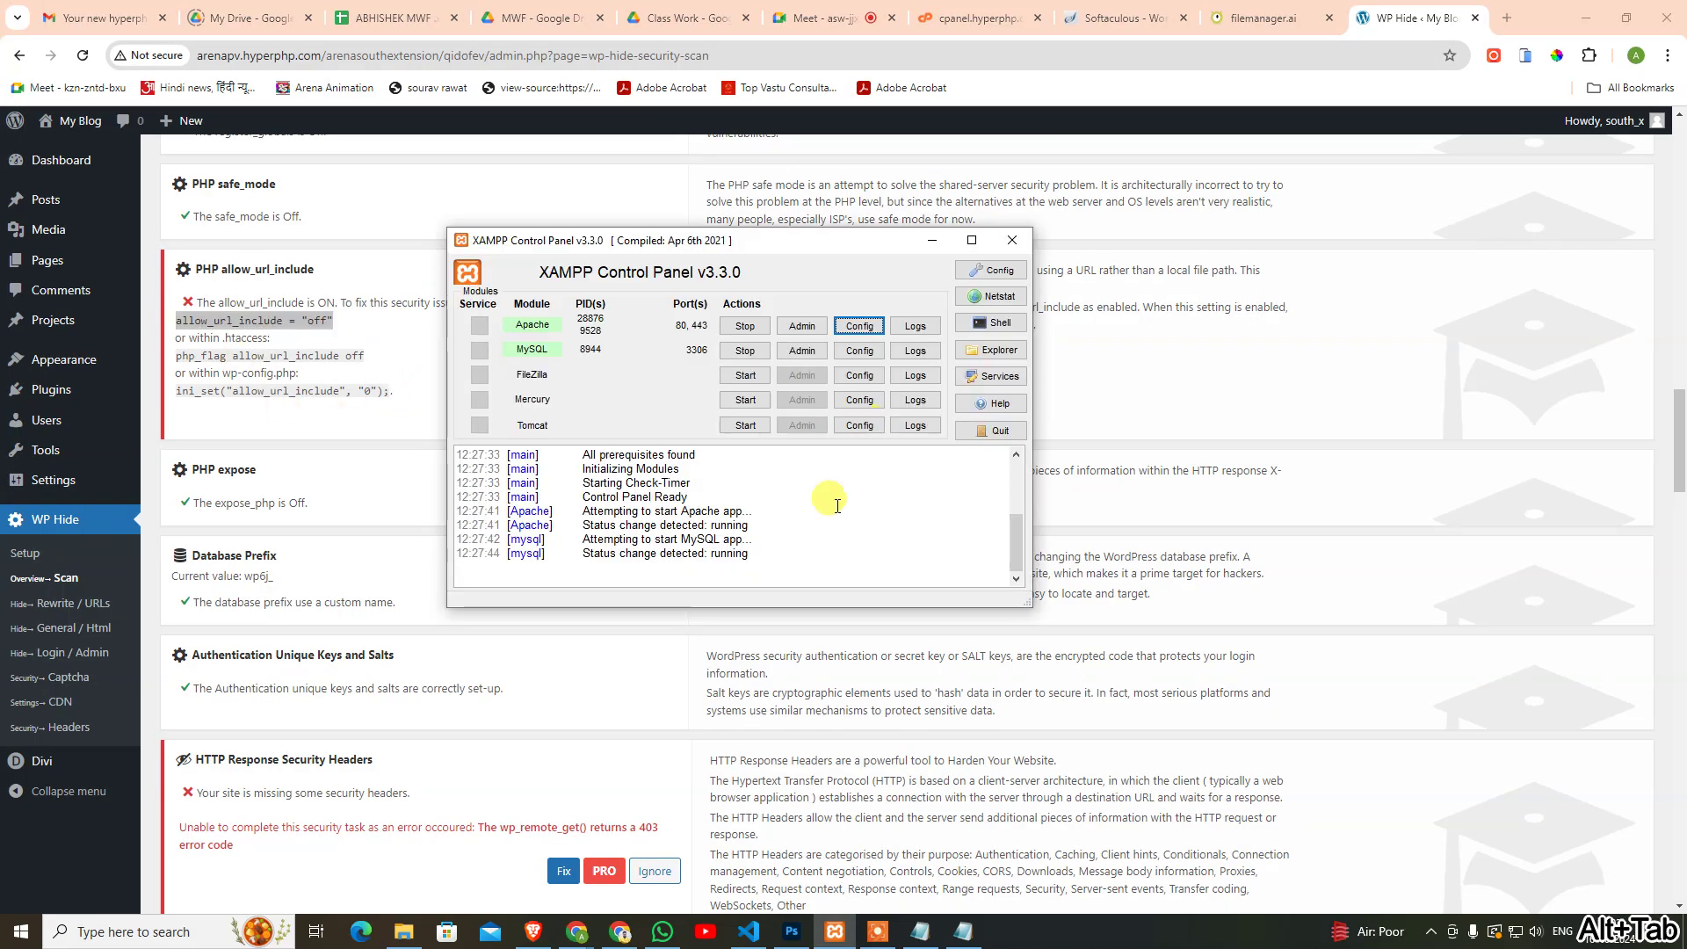
key(alt+Tab)
key(Tab)
- Search php.ini for the copied line and a shortened version, both not found
key(ctrl+f)
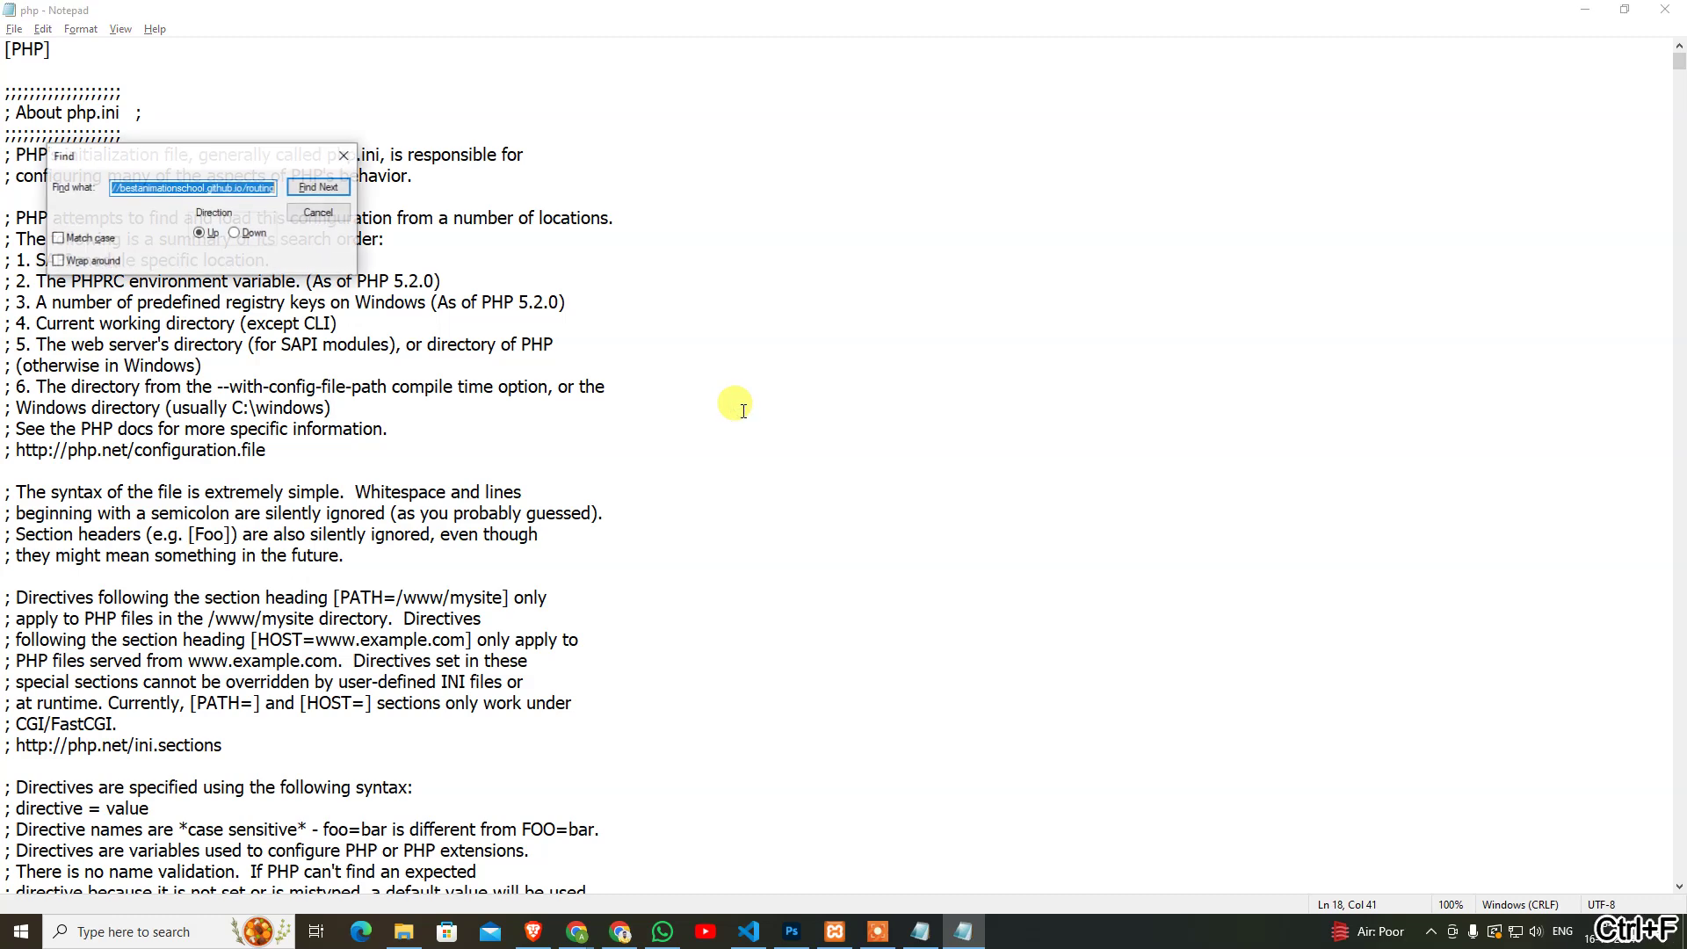
key(ctrl+v)
click(318, 187)
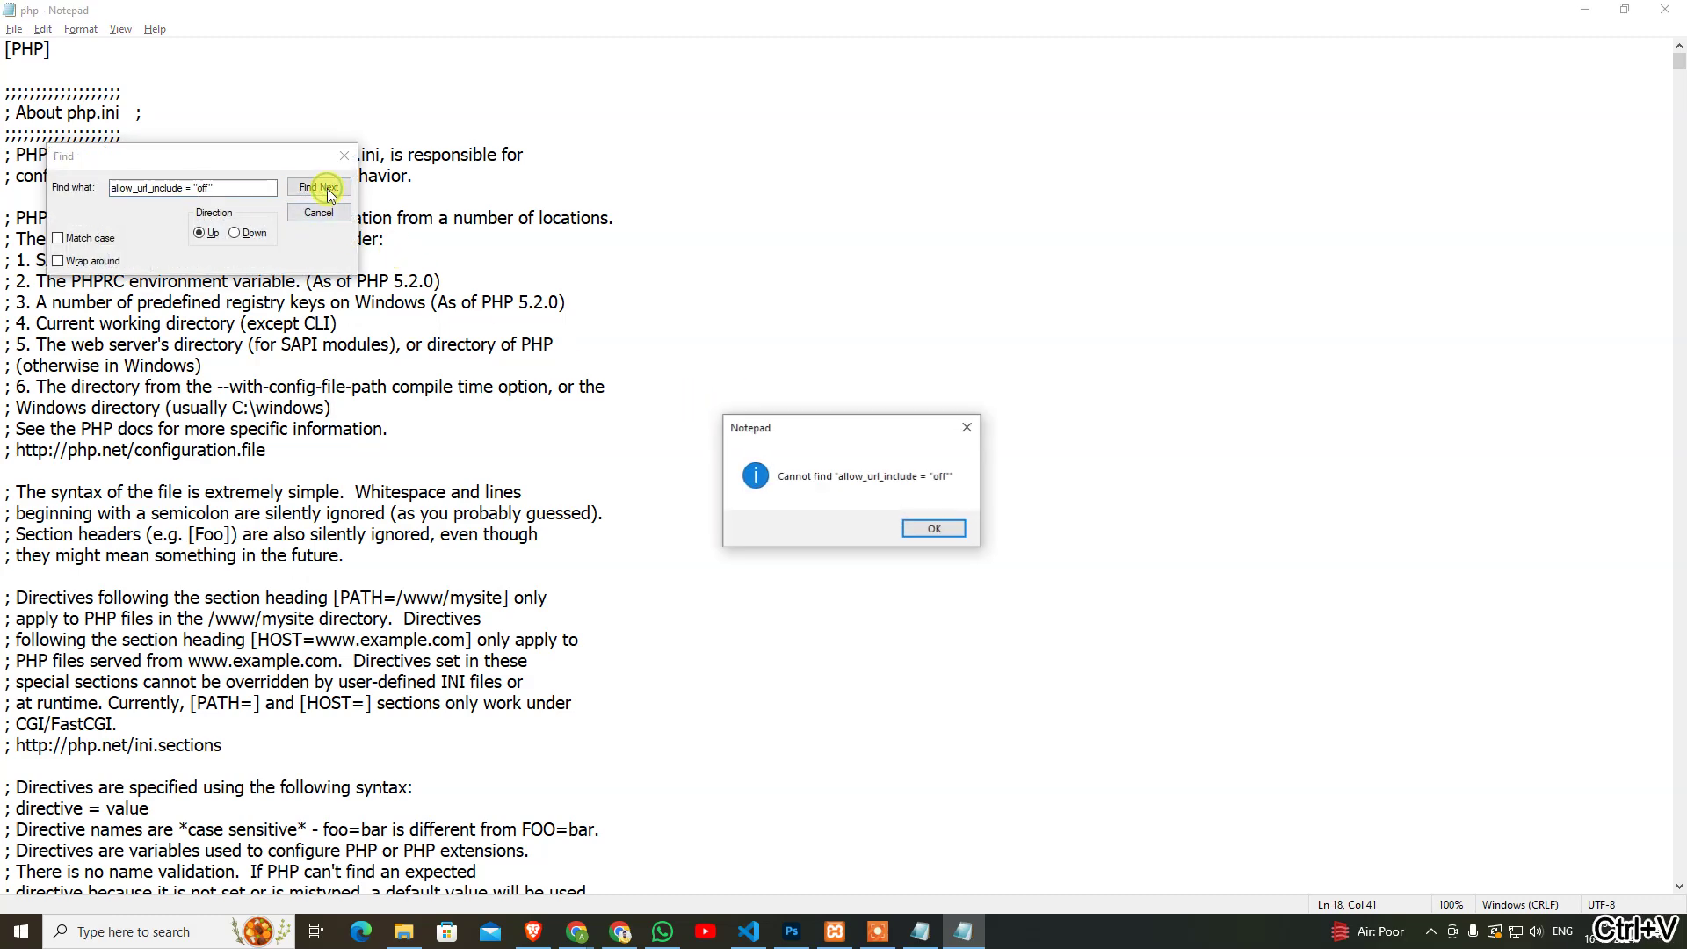
key(Return)
click(234, 186)
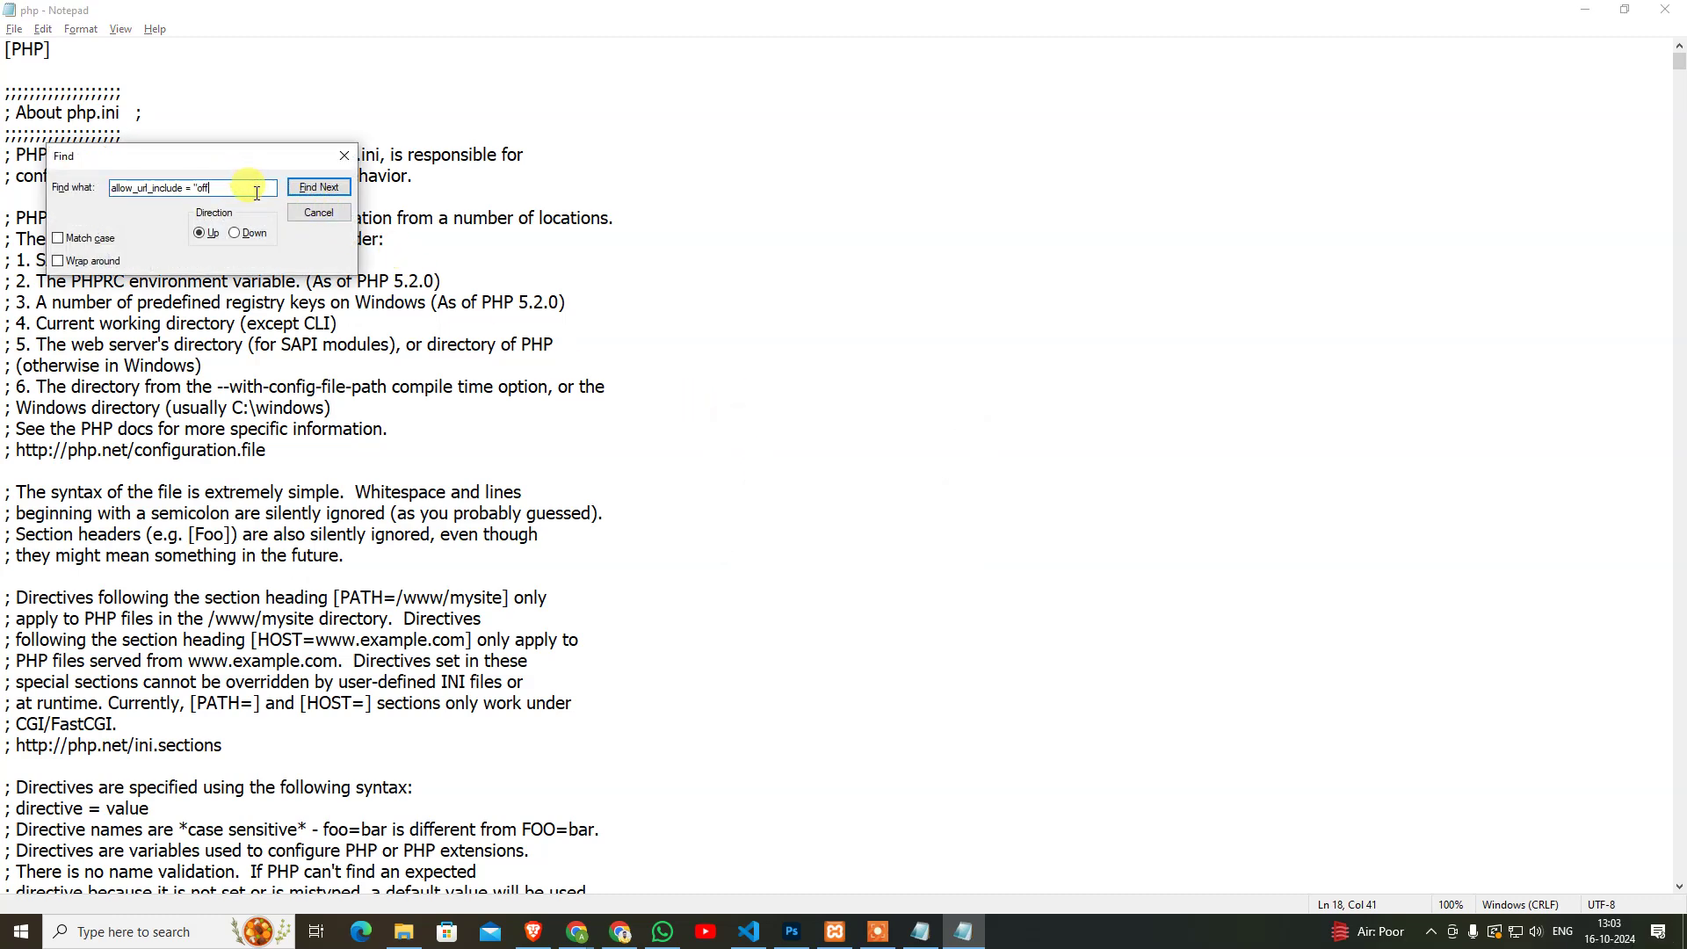
key(BackSpace)
key(BackSpace)
key(BackSpace)
key(BackSpace)
key(BackSpace)
key(BackSpace)
click(322, 189)
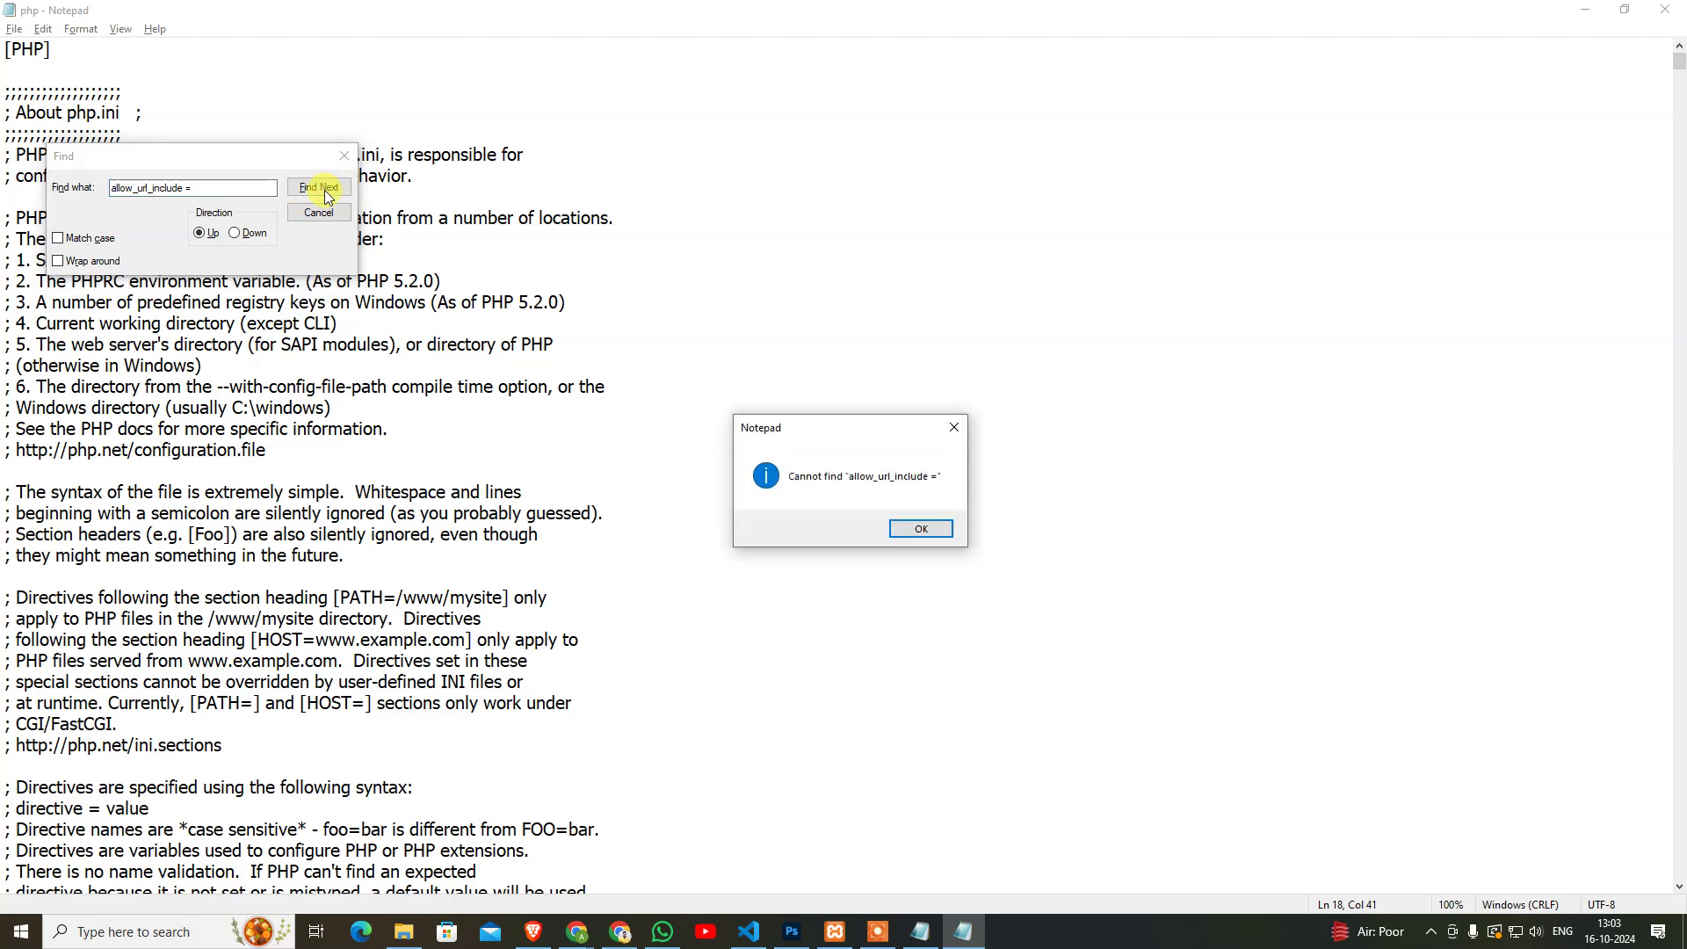
key(Return)
key(Escape)
- Copy just the name allow_url_include from the scan page
click(398, 430)
scroll(517, 630, down, 19)
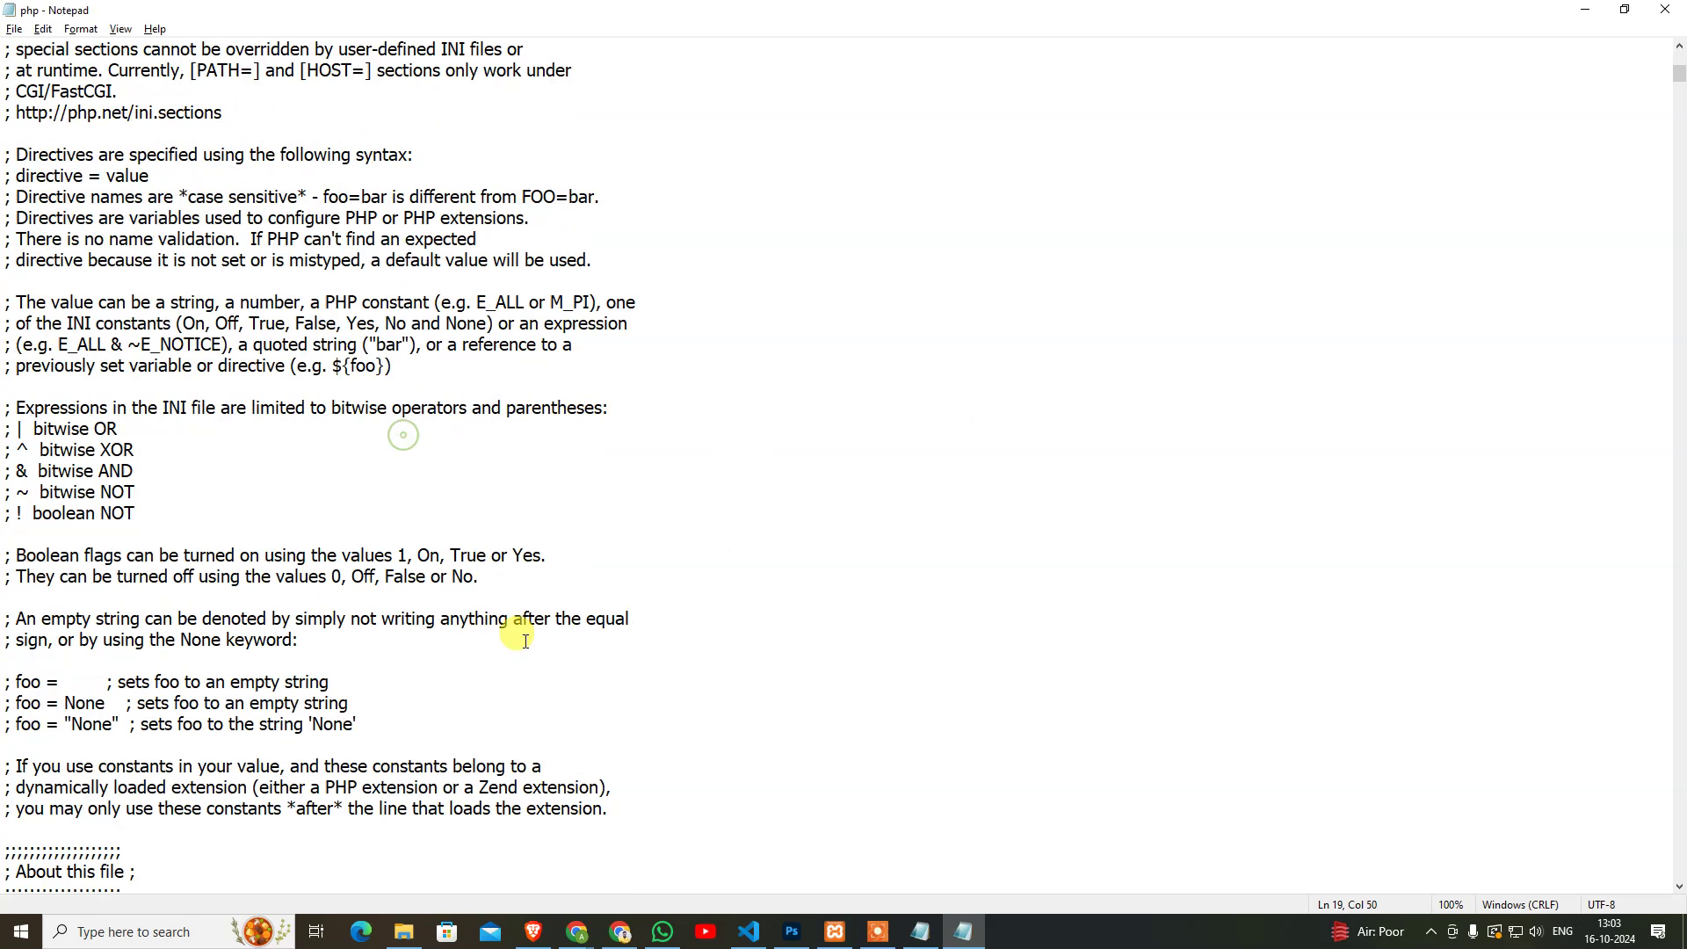
scroll(517, 629, down, 10)
key(alt+Tab)
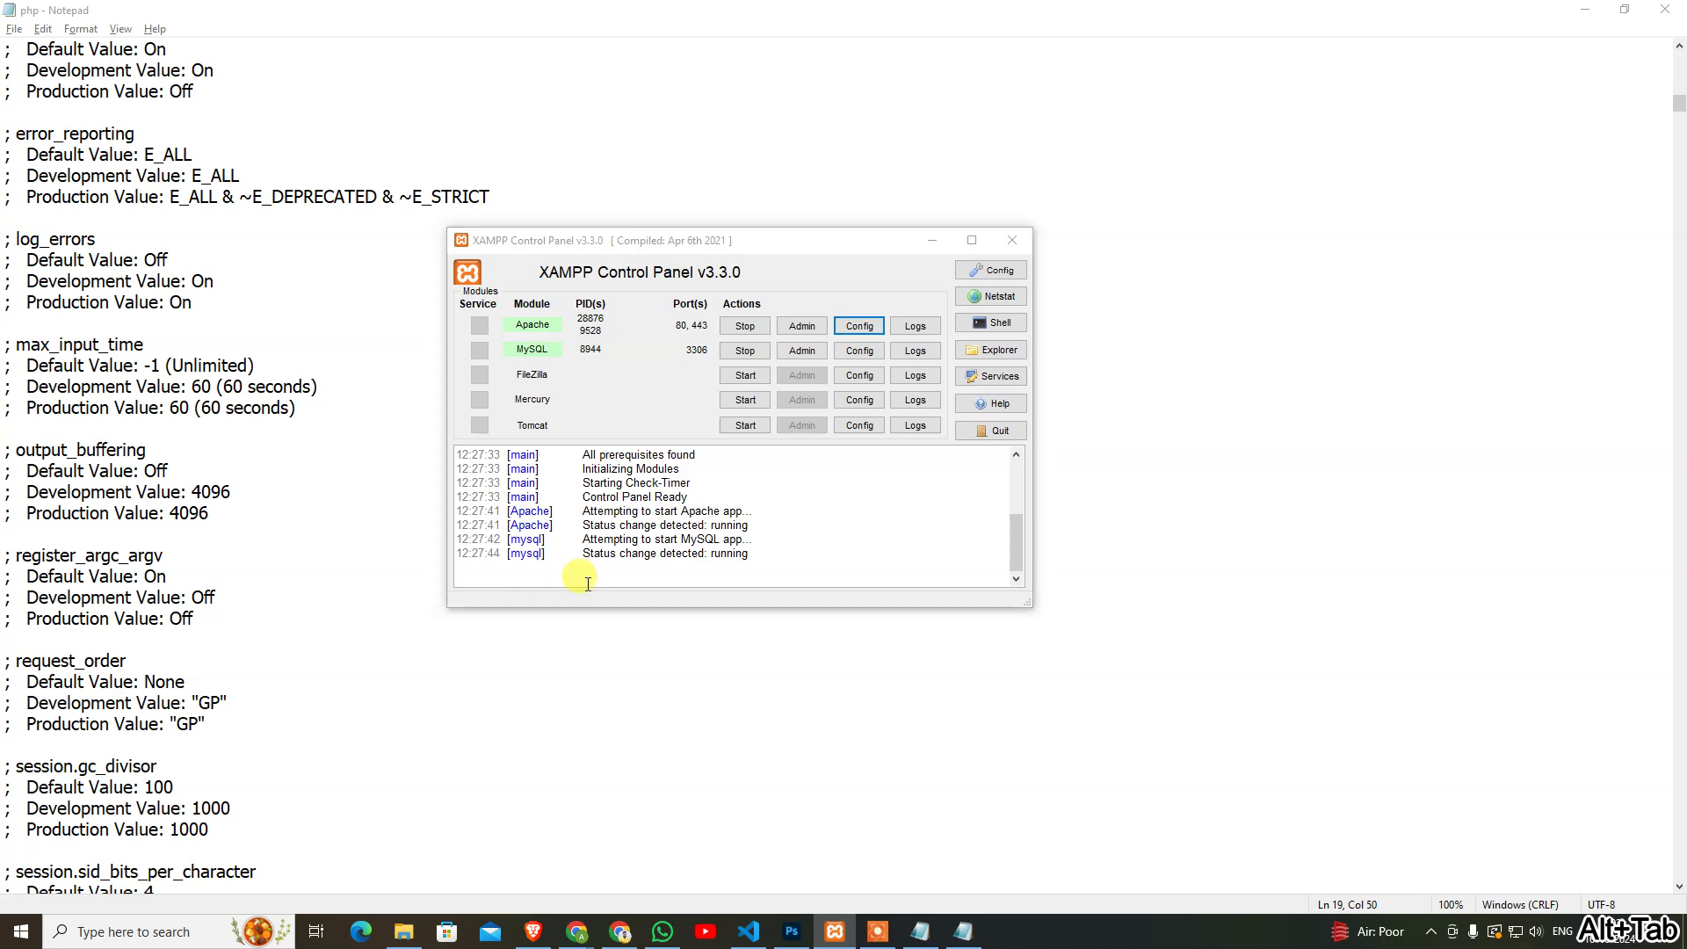
key(alt+Tab)
click(392, 356)
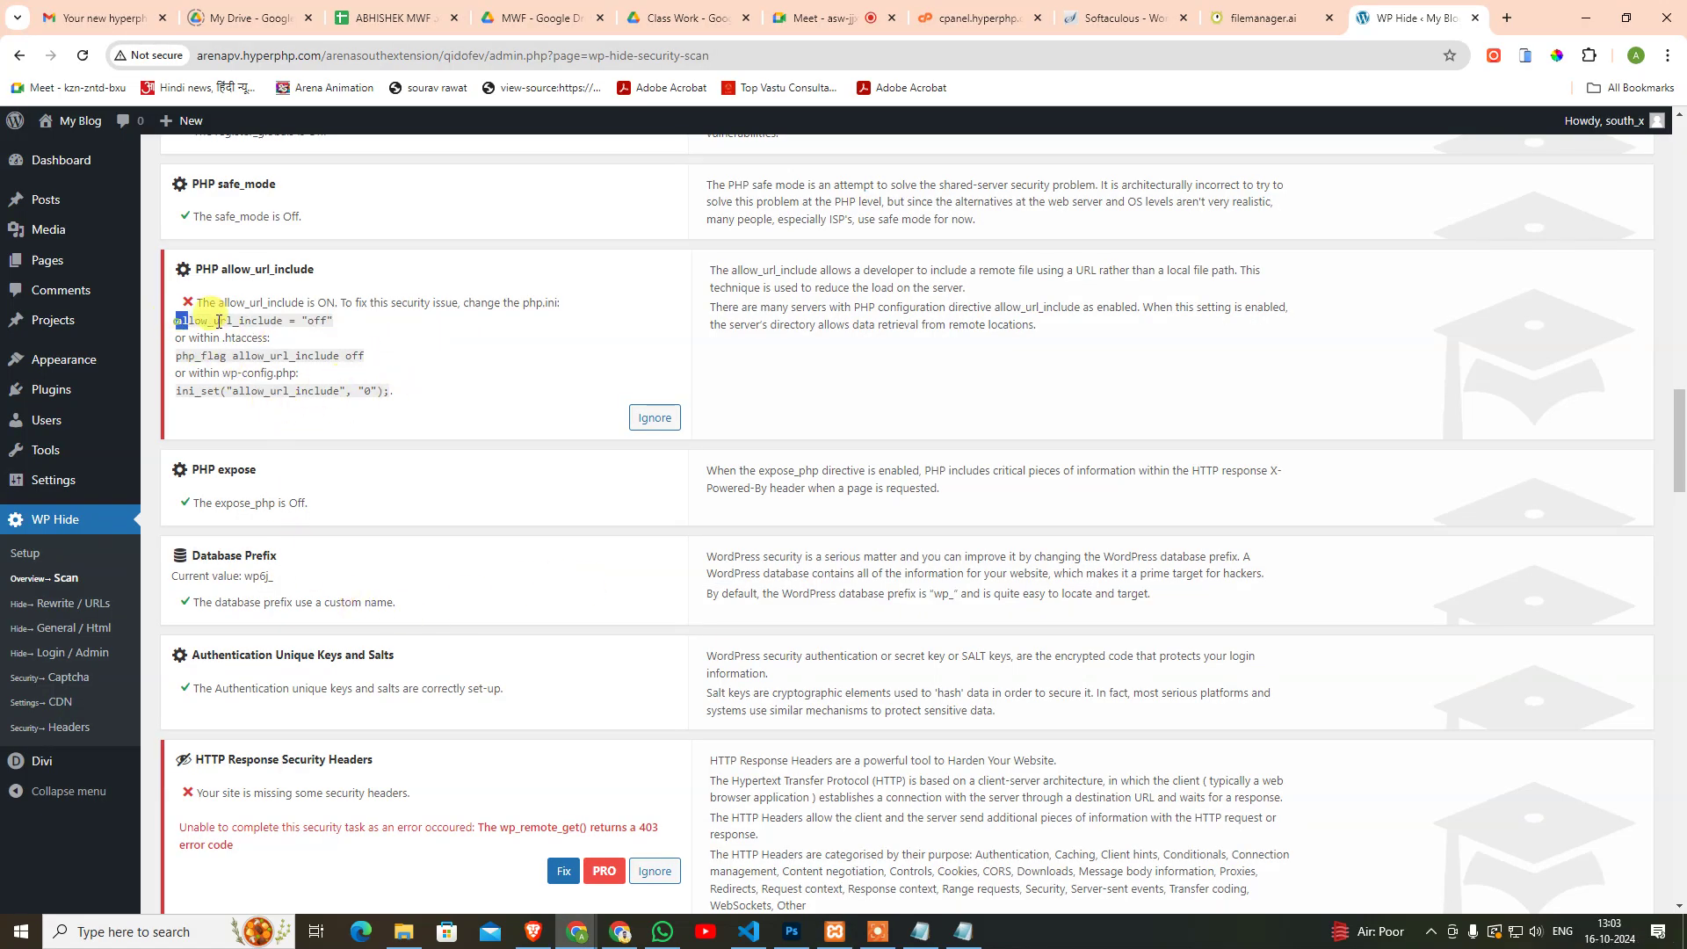
drag(177, 320, 284, 319)
key(alt+Tab)
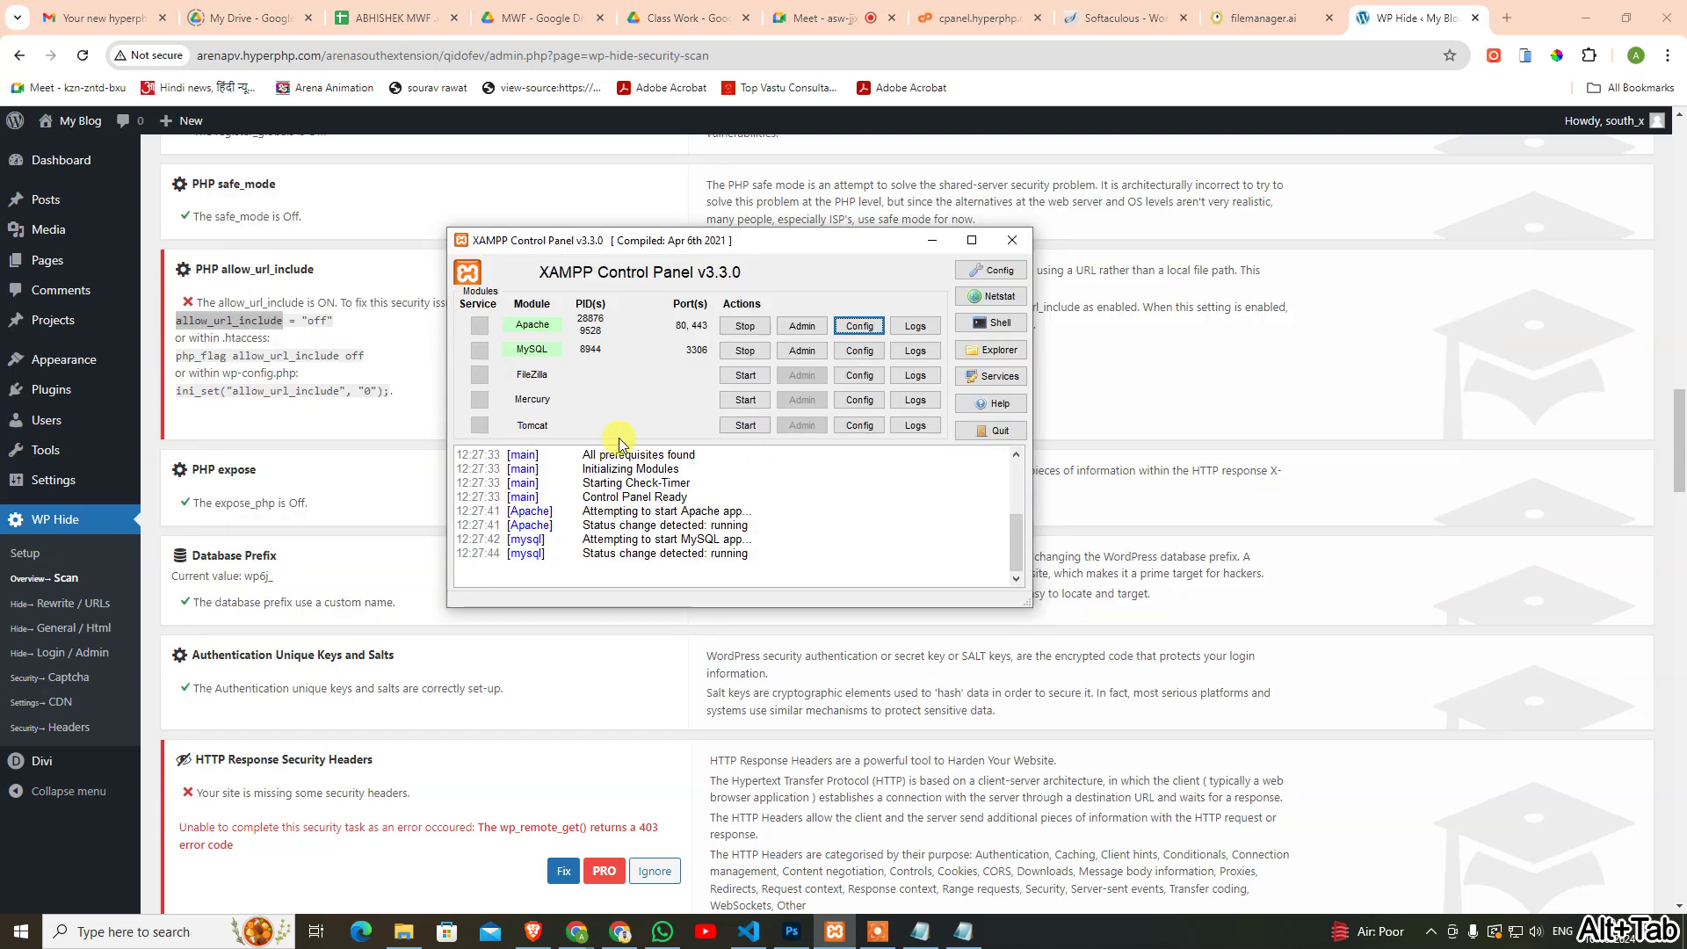
key(alt+Tab)
- Search php.ini for allow_url_include, which returns not found from the current position
key(ctrl+f)
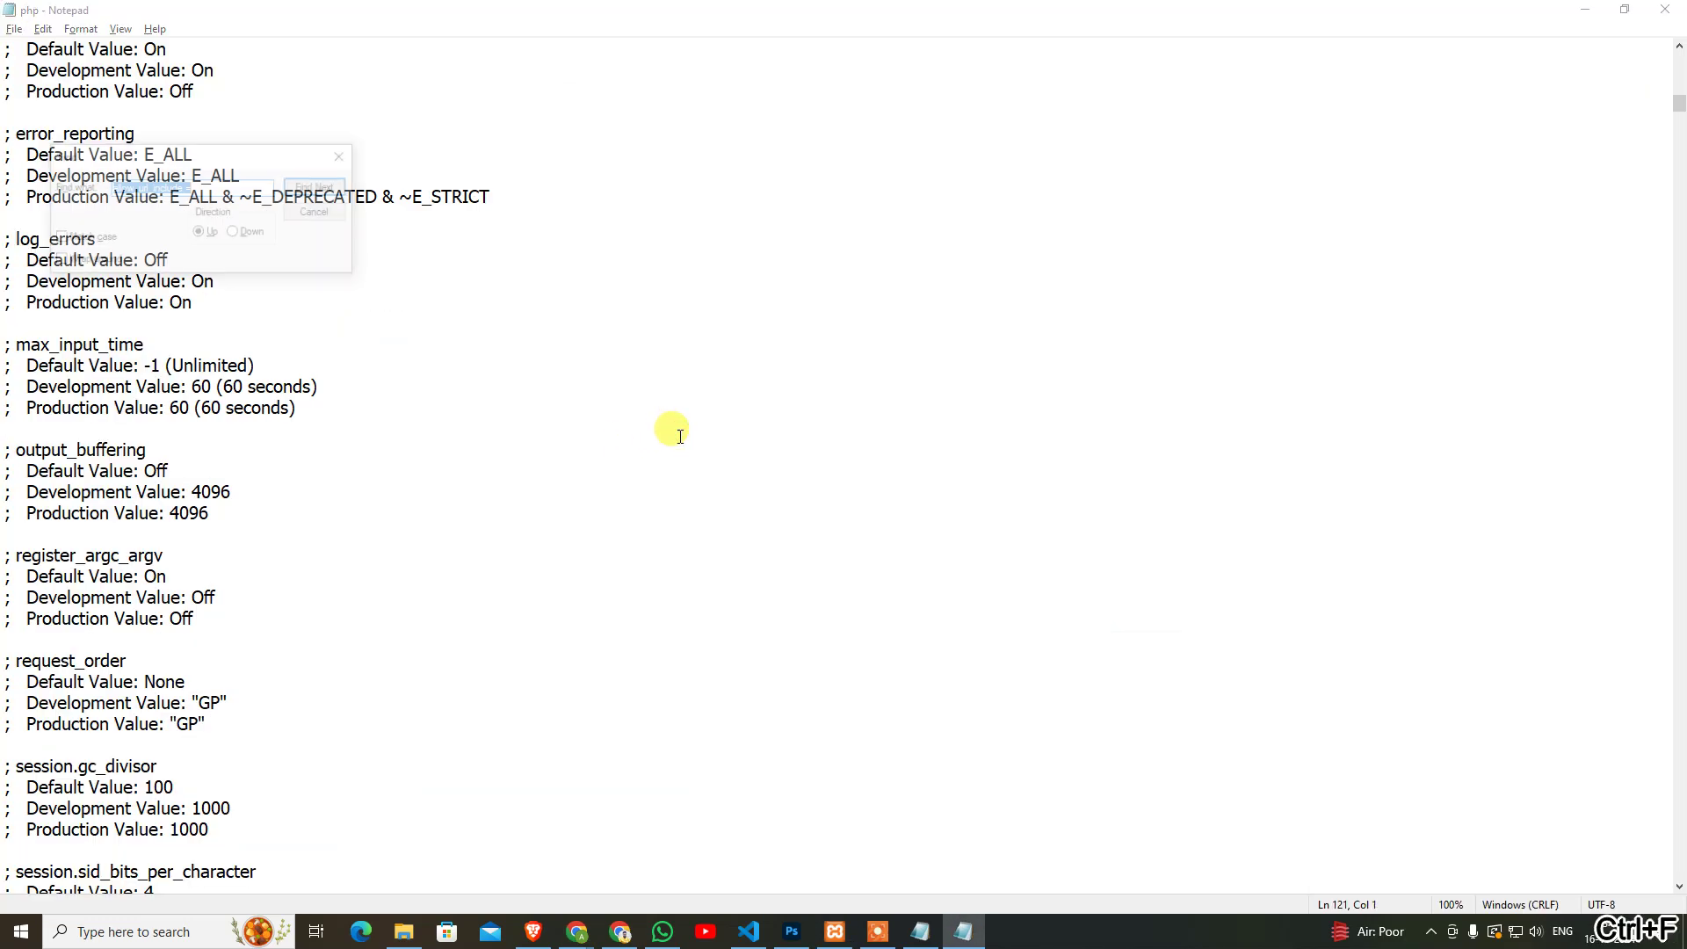
key(ctrl+v)
key(Return)
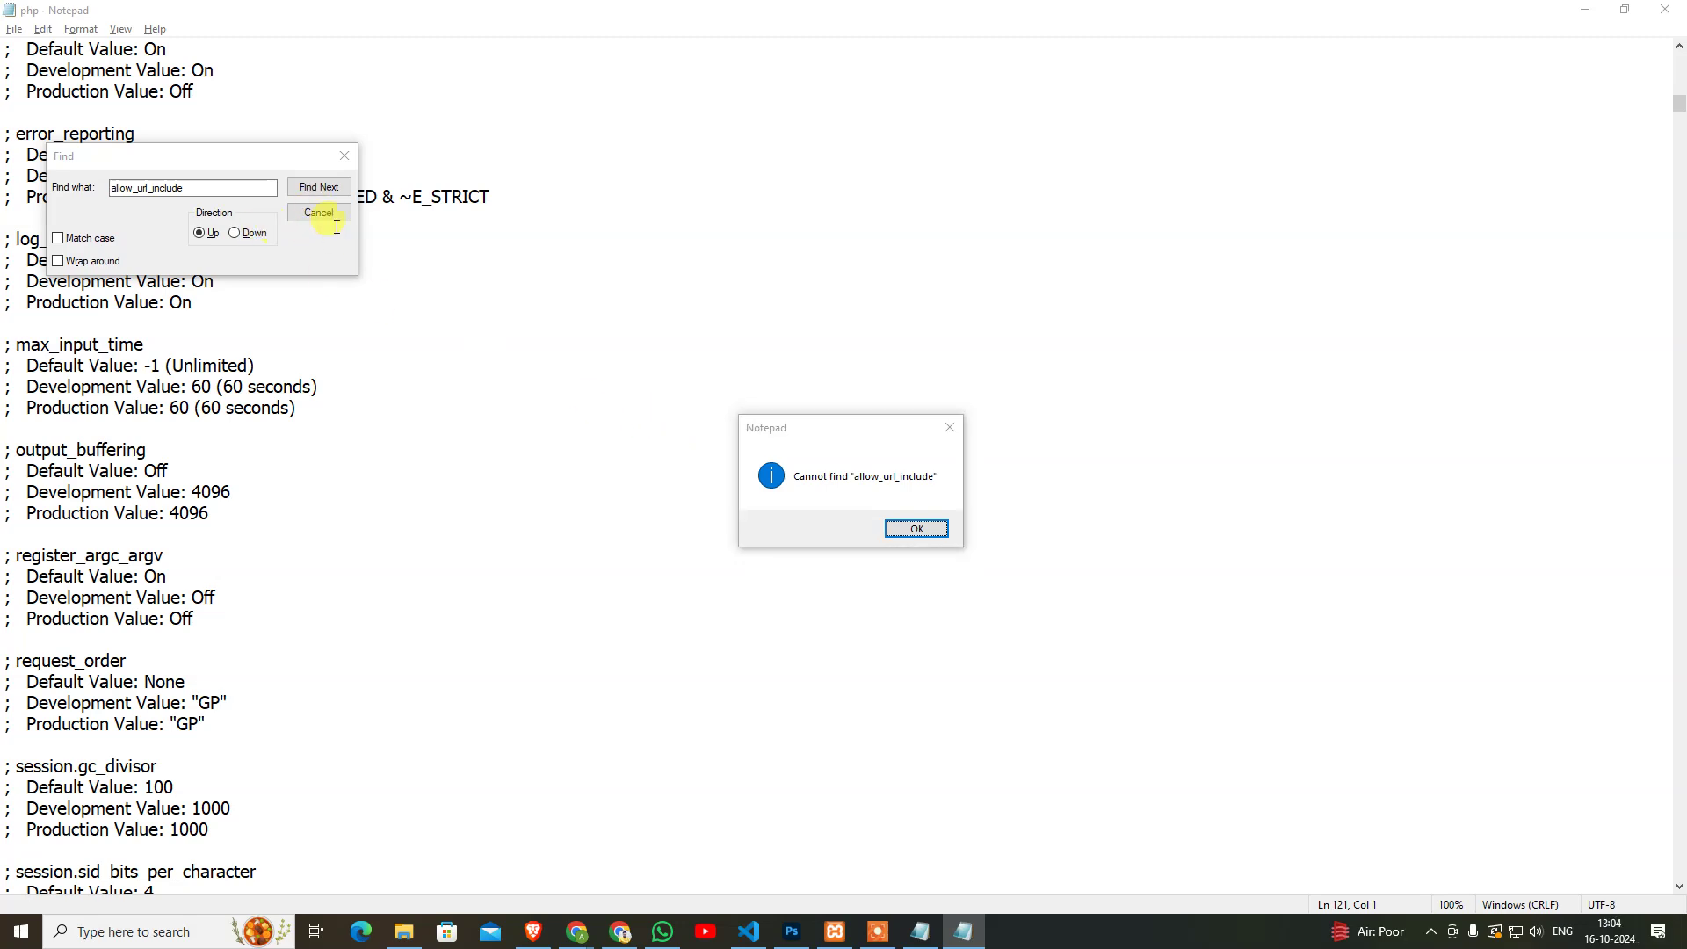
key(Return)
click(344, 156)
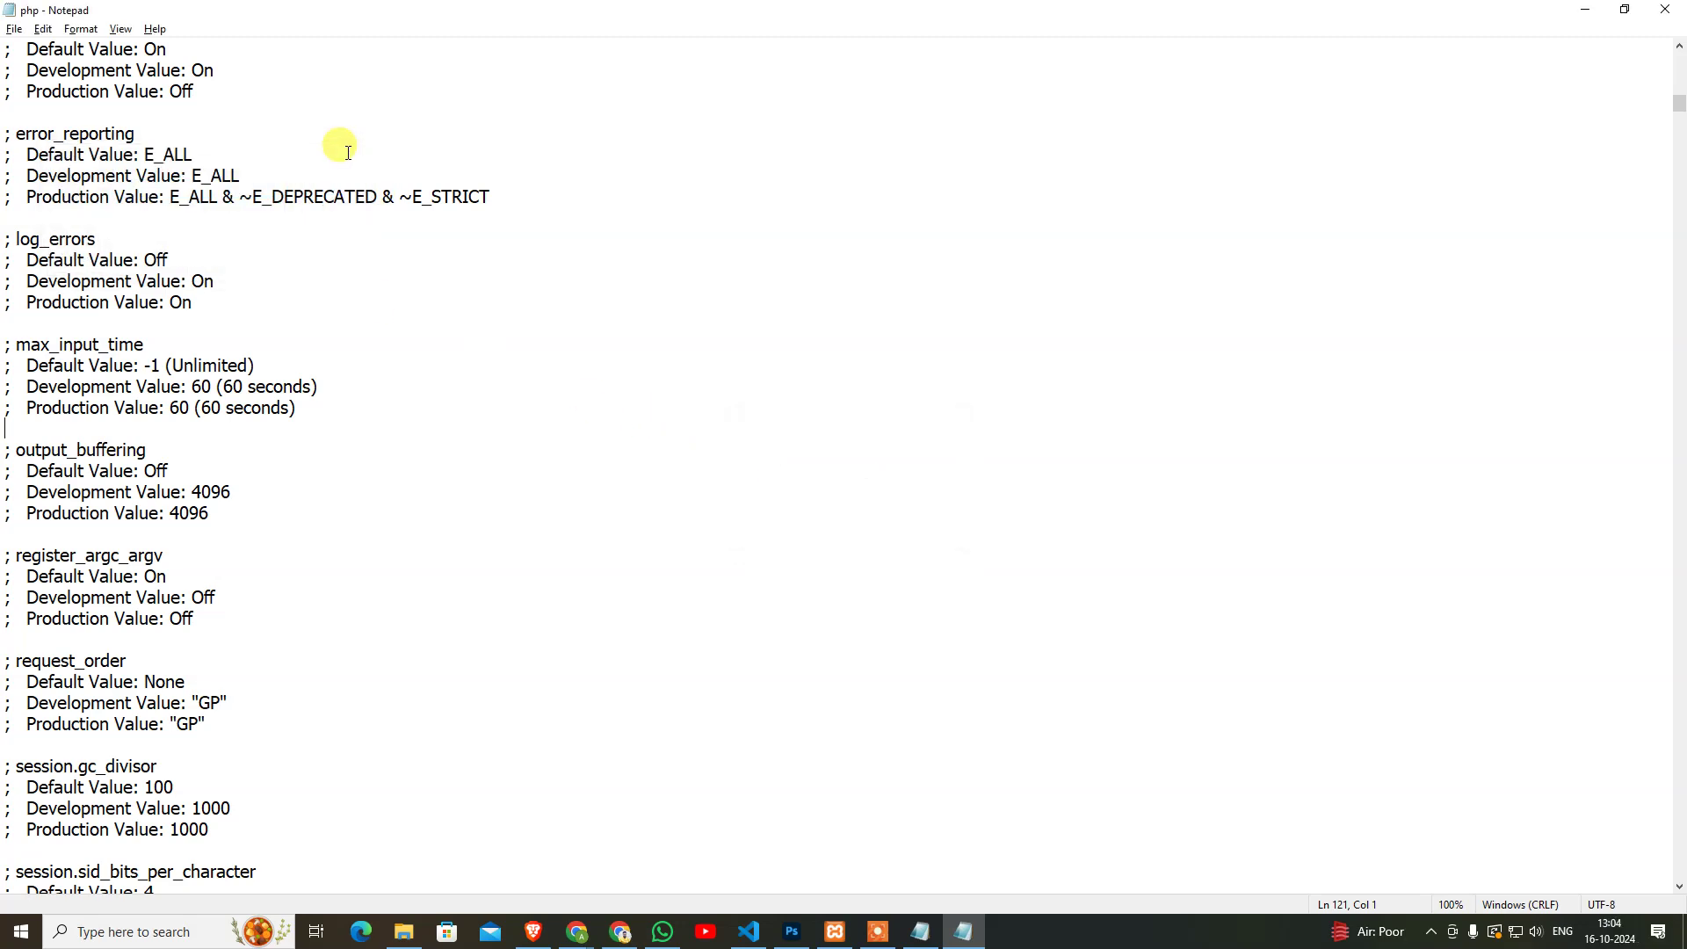
- Search downward from the top of php.ini and select the allow_url_include=Off line
key(ctrl+Home)
key(ctrl+f)
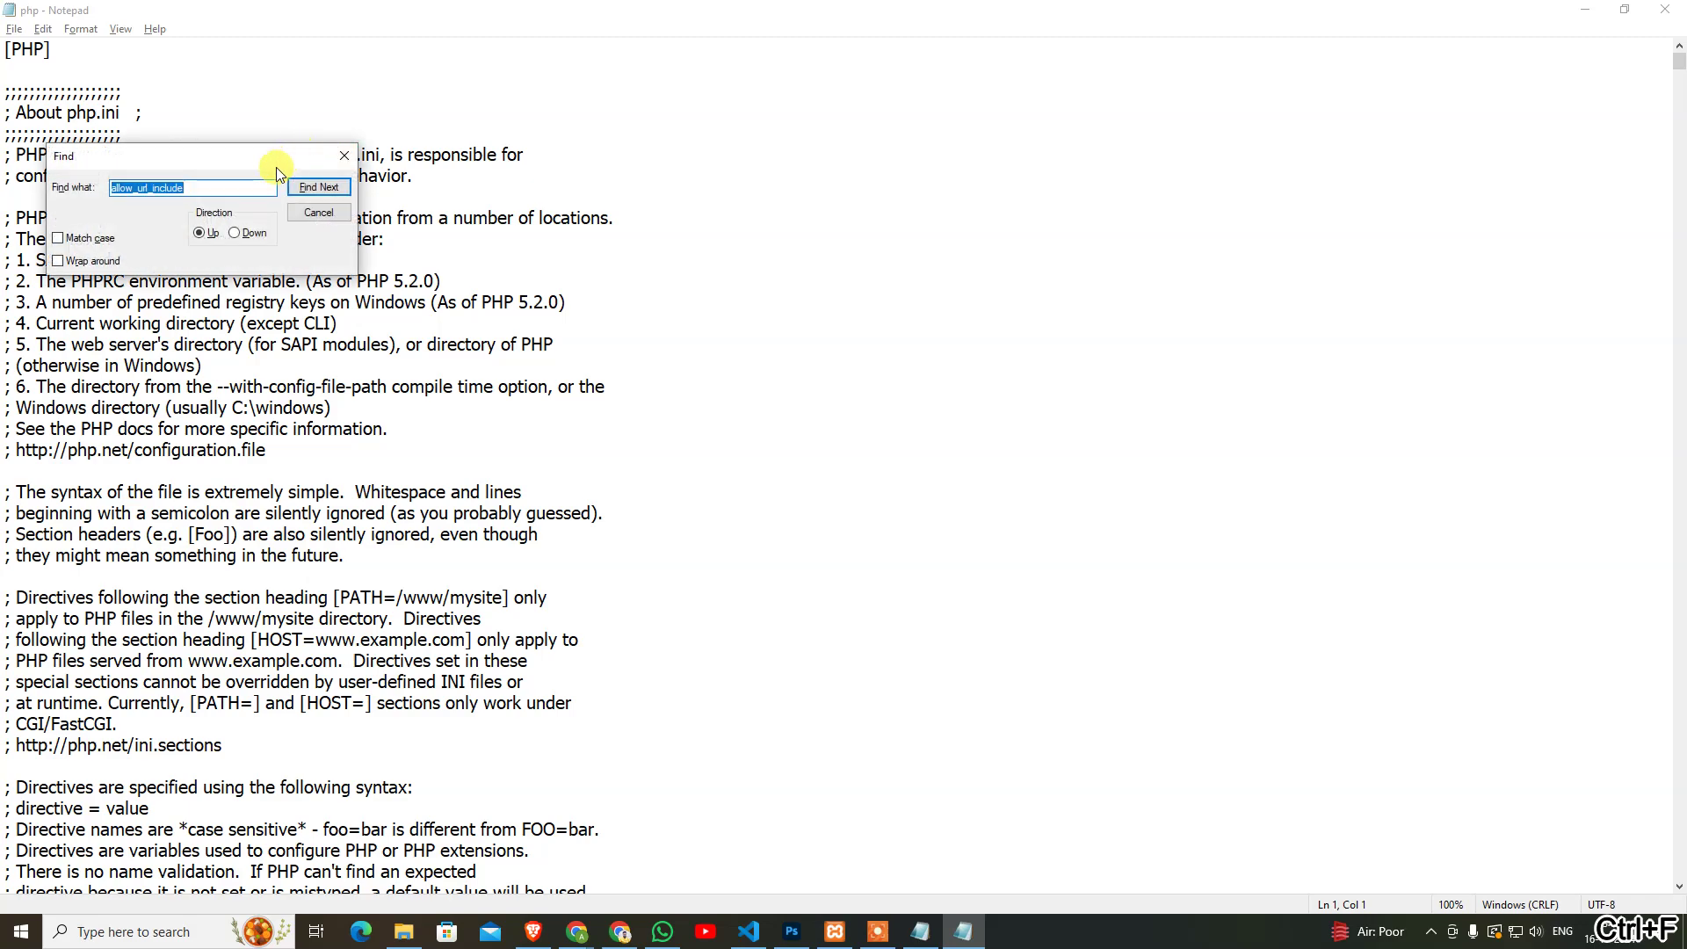
key(ctrl+v)
click(323, 188)
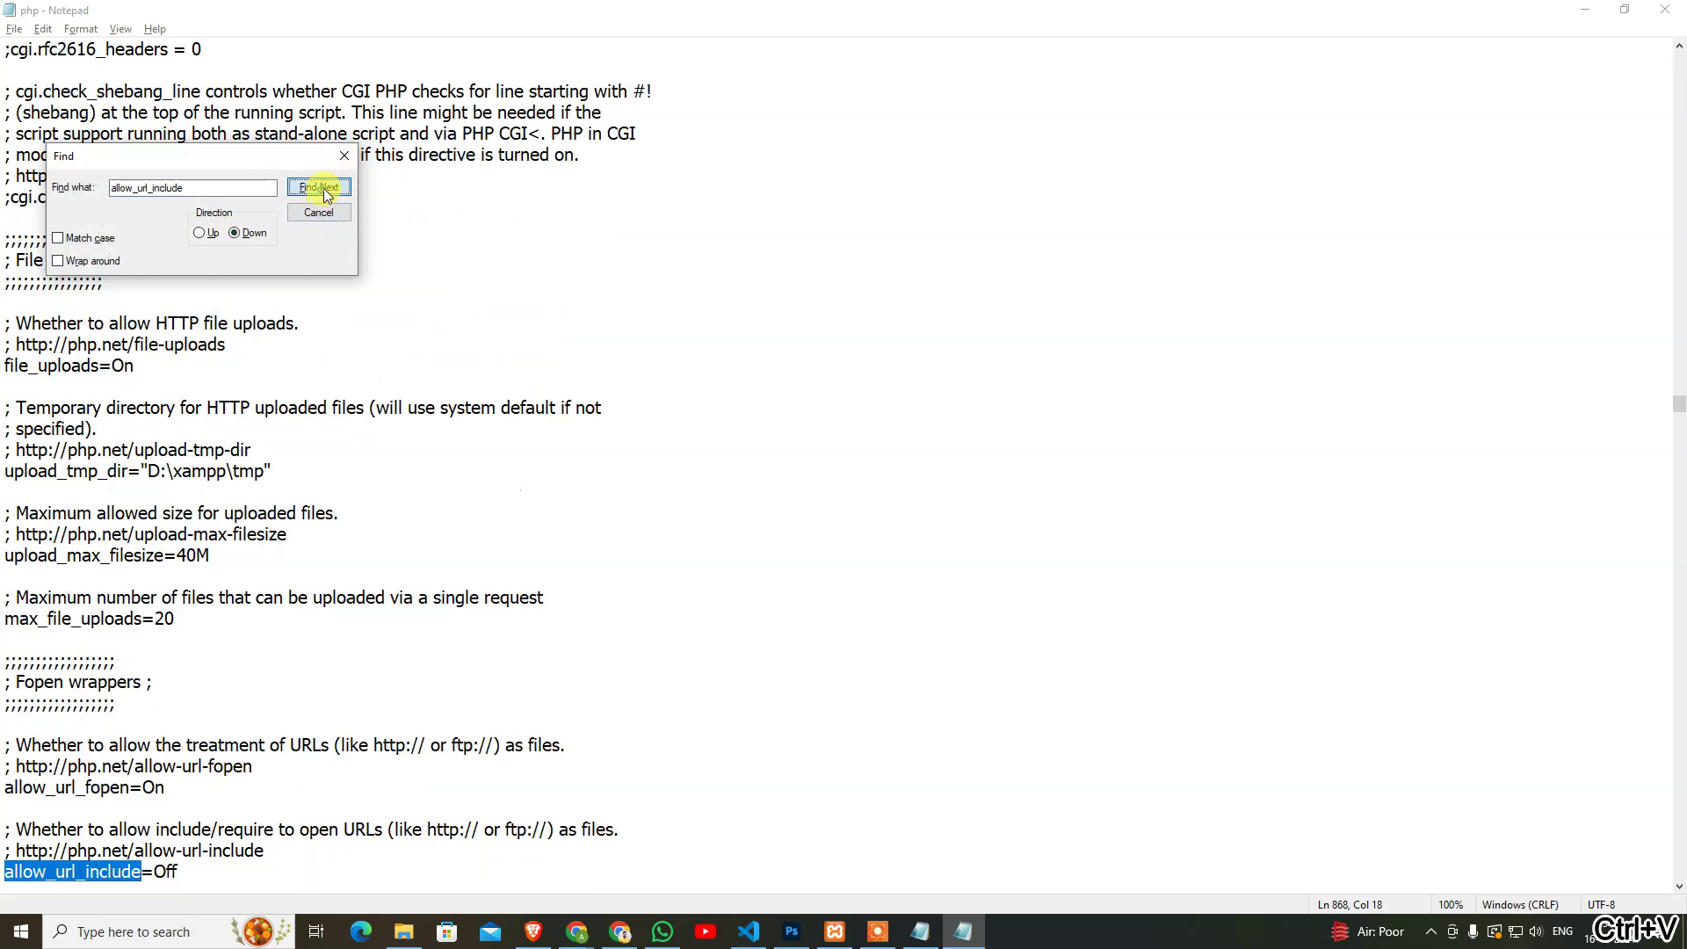
click(320, 213)
scroll(237, 606, down, 5)
click(183, 556)
key(shift+Home)
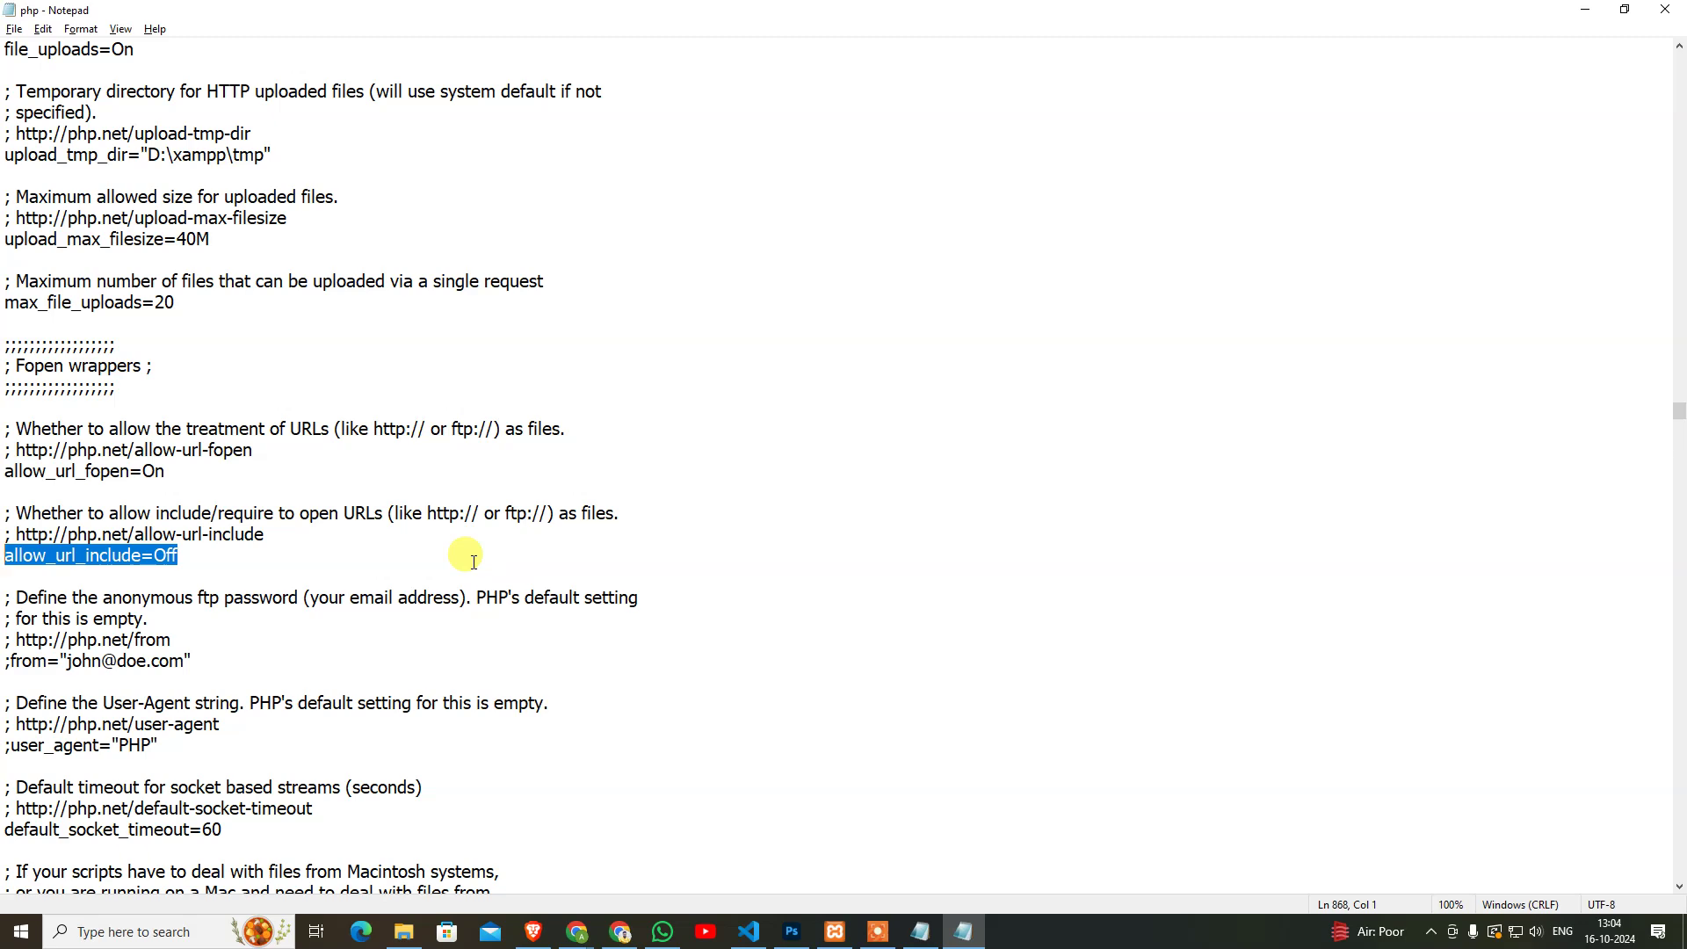
- Copy the entire php.ini text and close Notepad
click(473, 562)
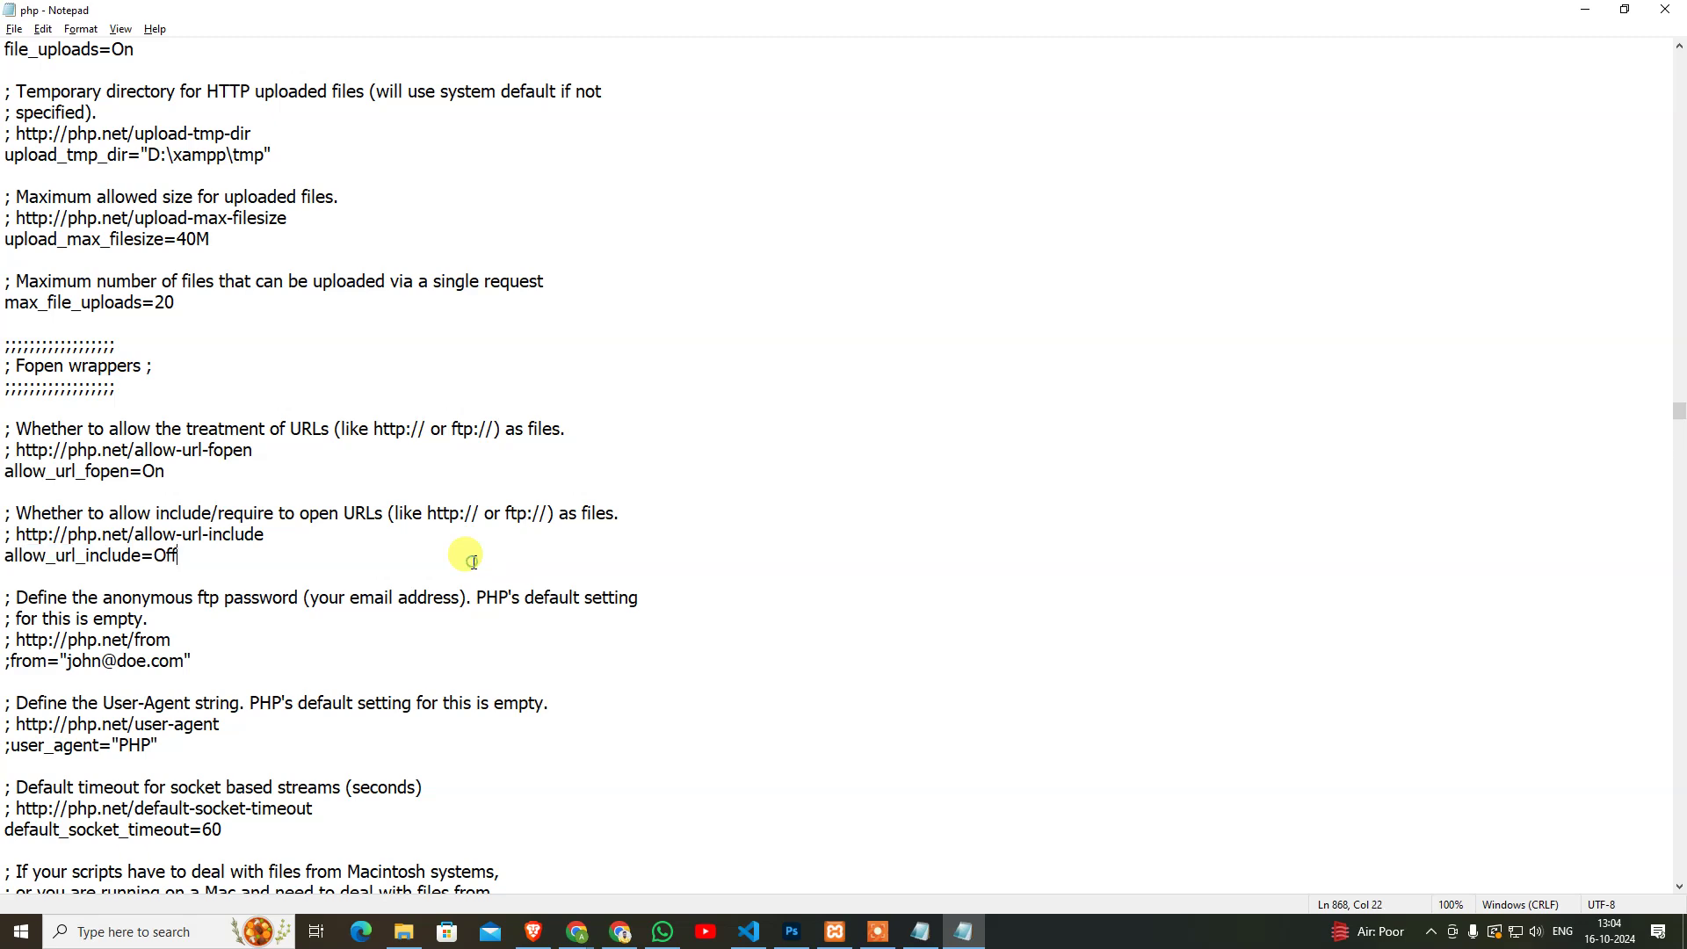
key(ctrl+a)
key(ctrl+c)
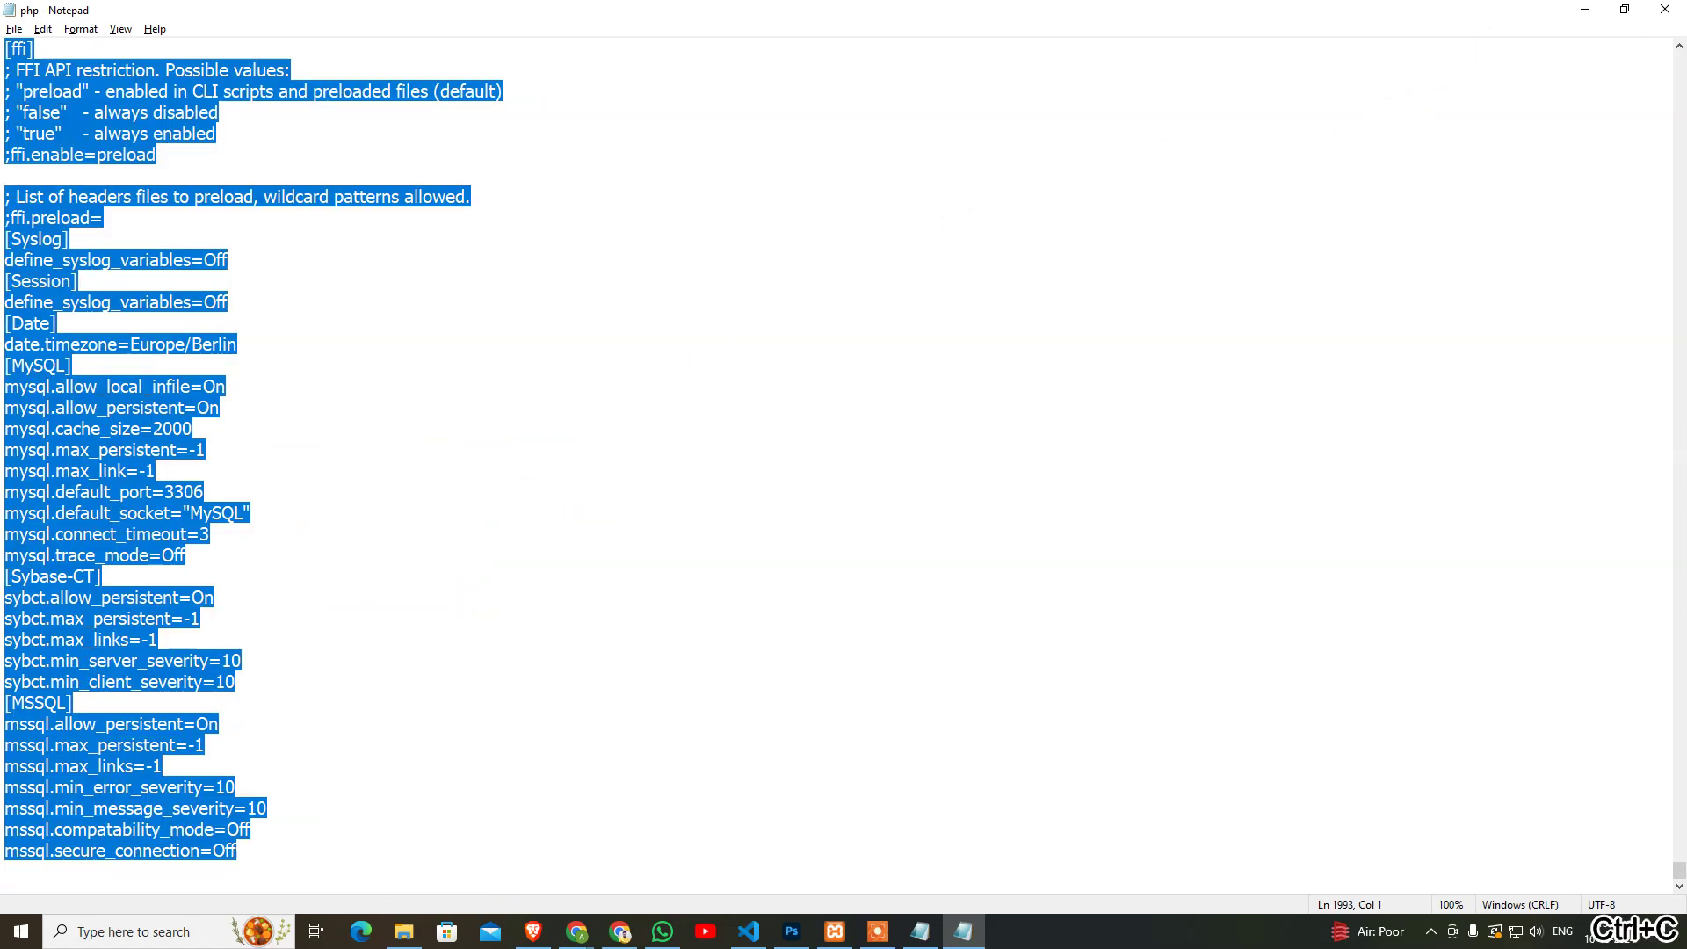
click(1668, 22)
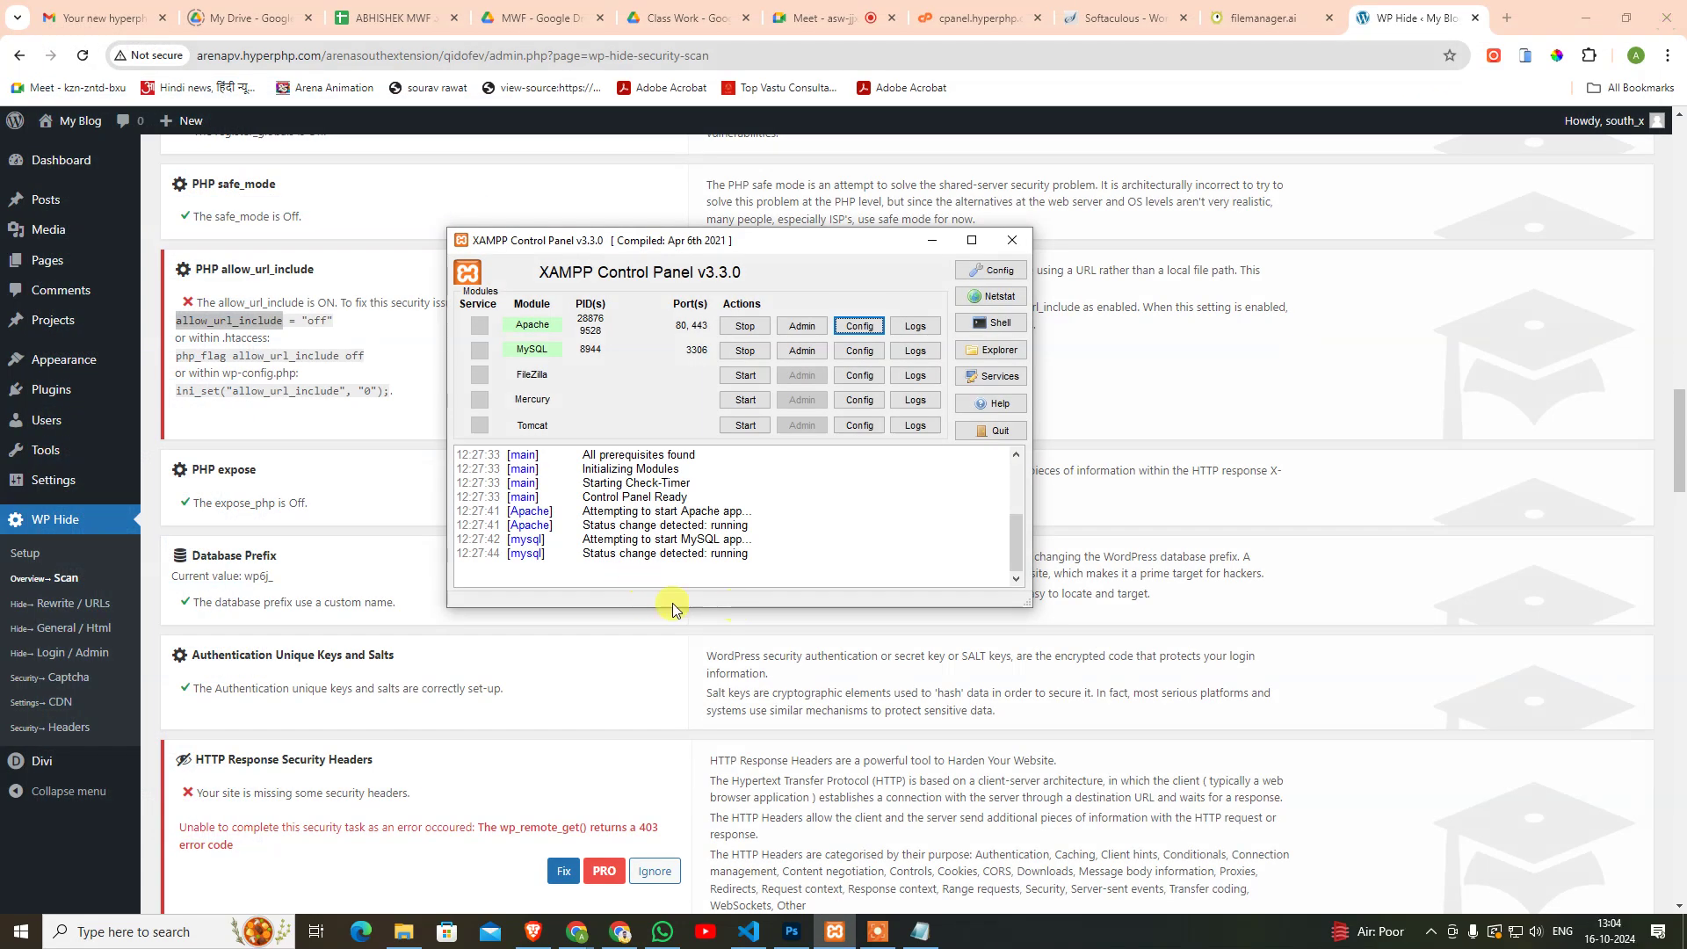
- Reopen php.ini, browse its folder with all file types in Save As, then cancel
click(859, 326)
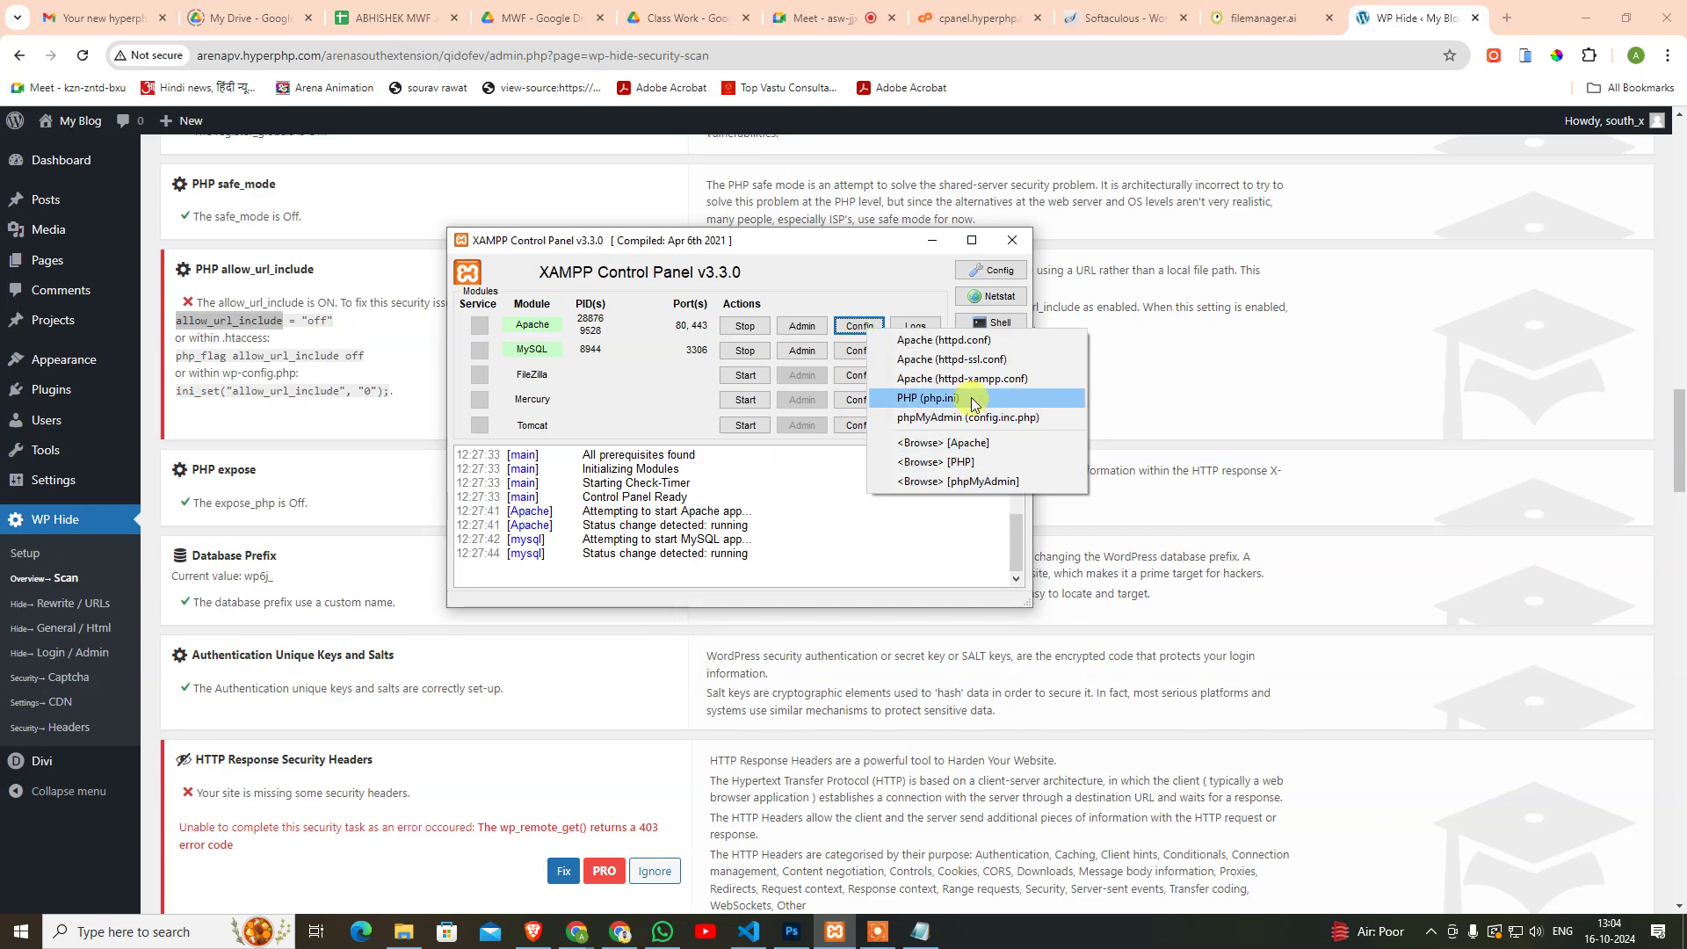
click(905, 403)
key(alt+f)
key(a)
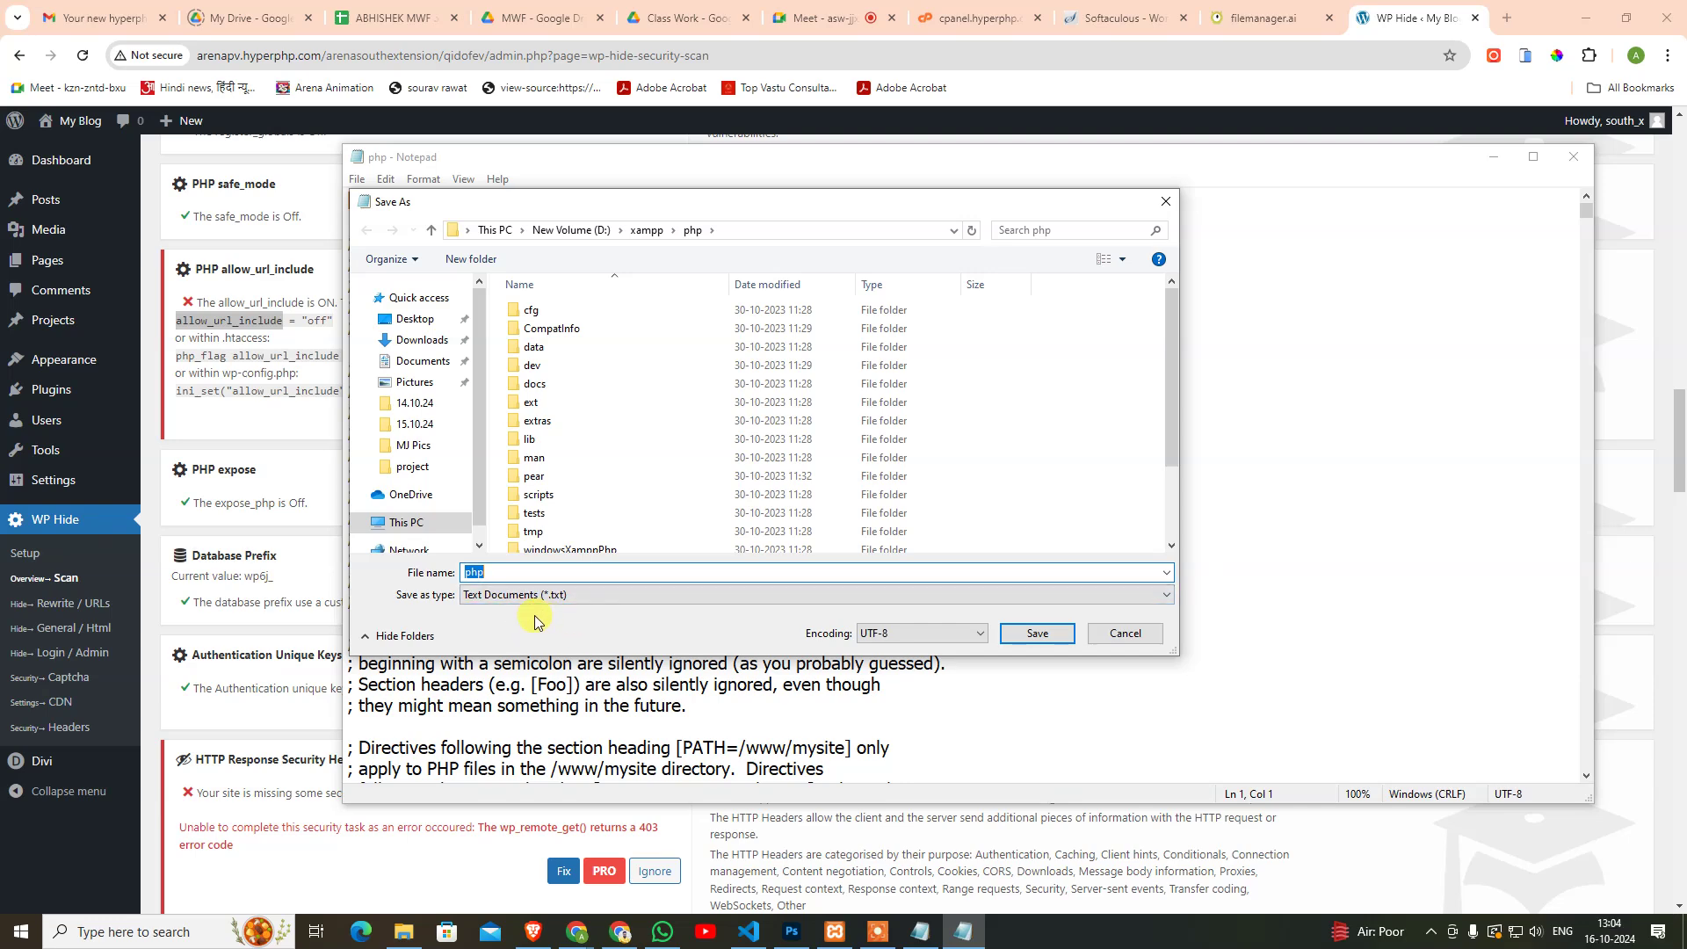
scroll(903, 481, down, 2)
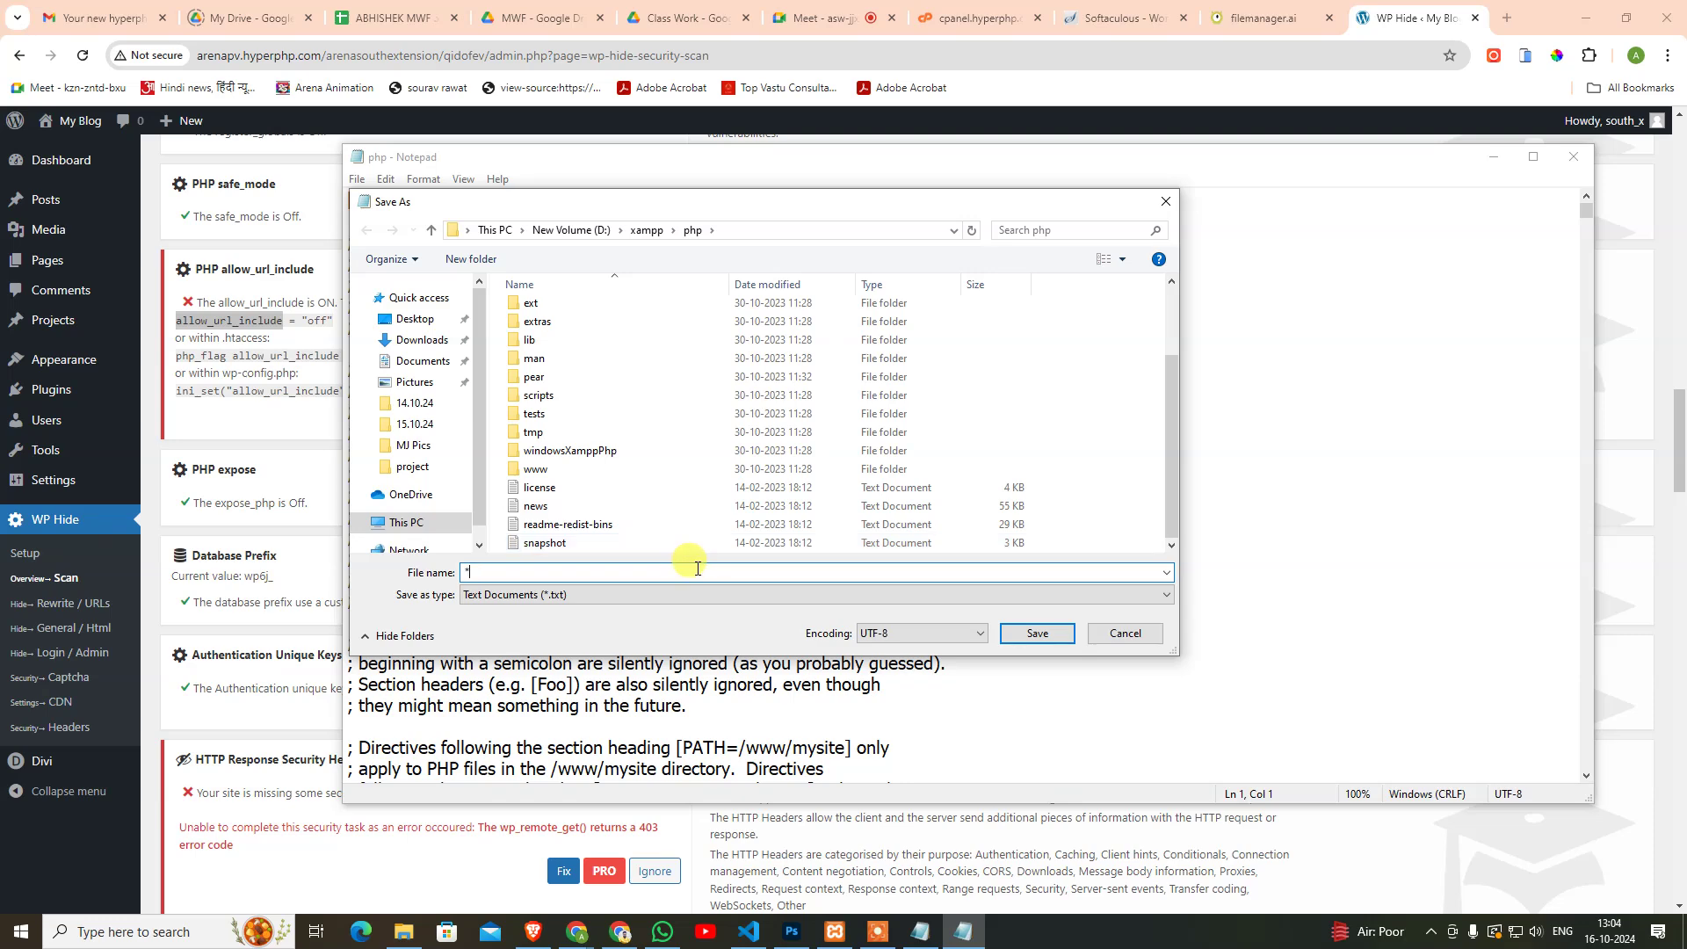
key(Return)
scroll(668, 509, down, 5)
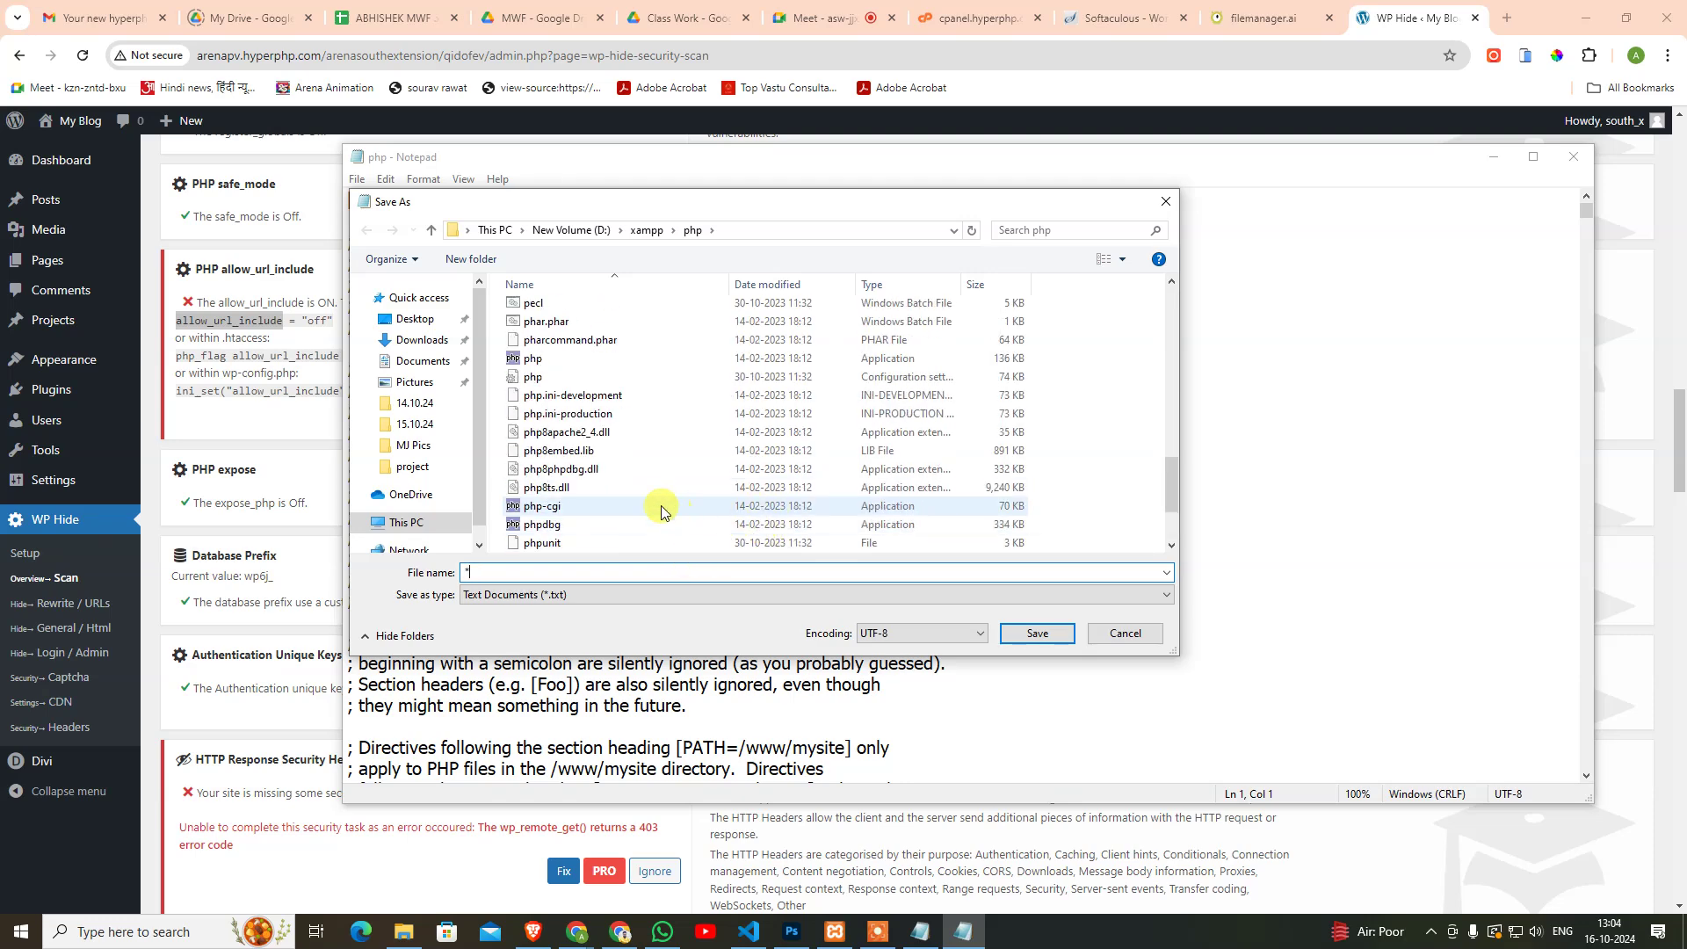
scroll(617, 516, up, 2)
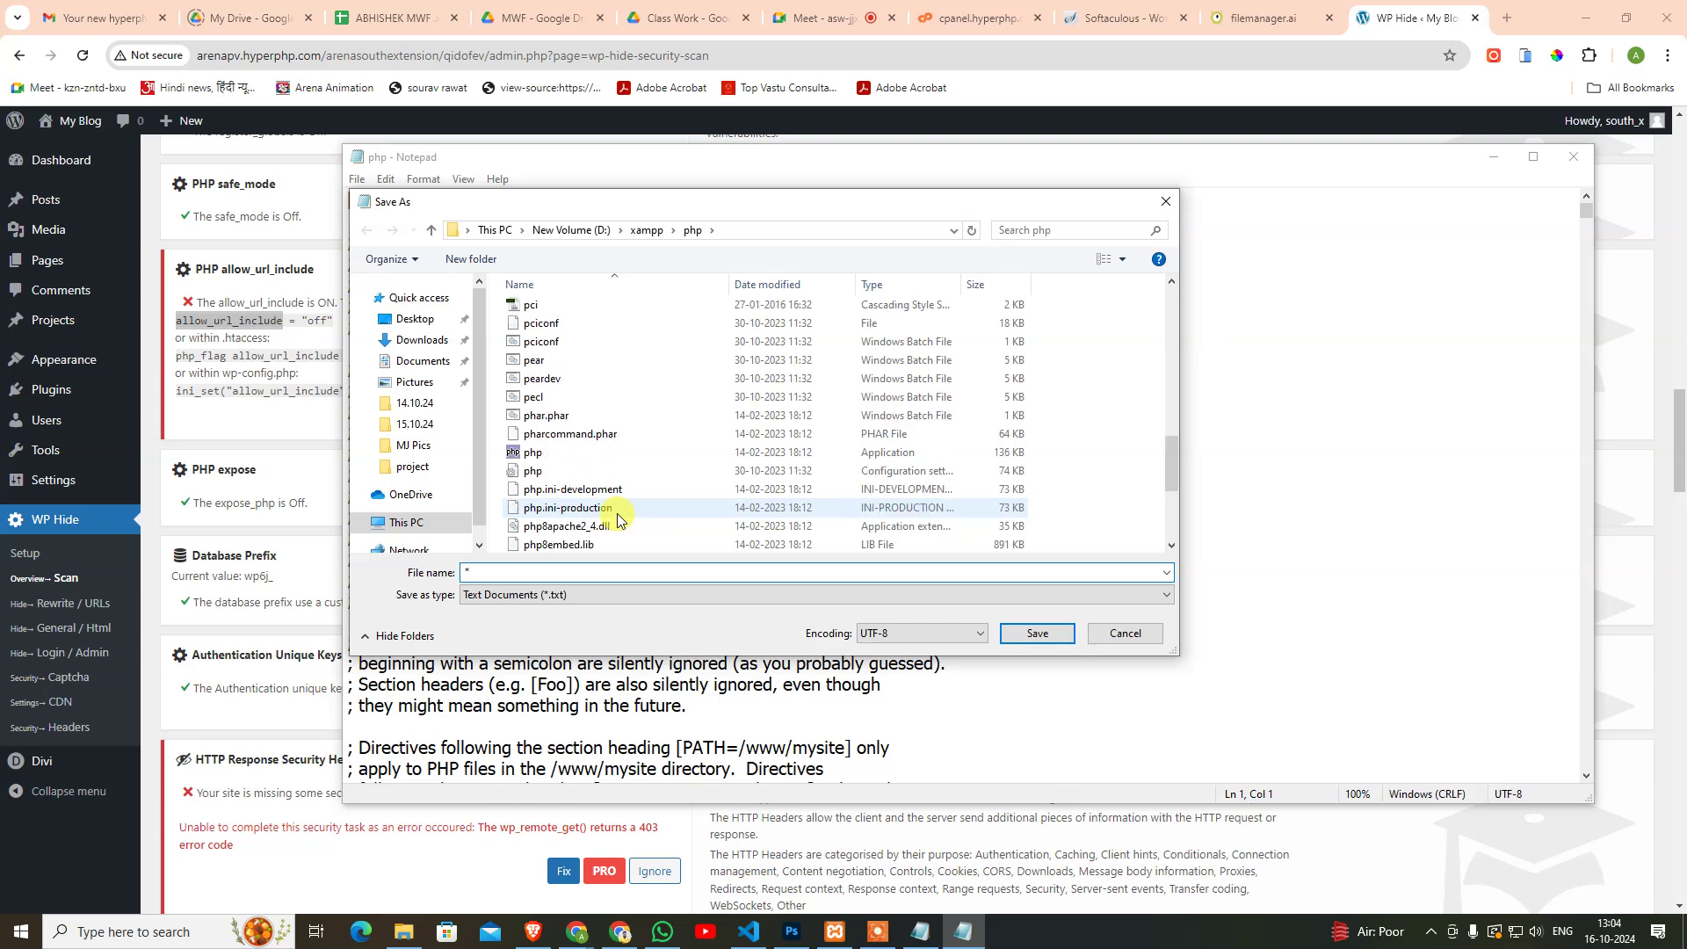
scroll(619, 519, down, 4)
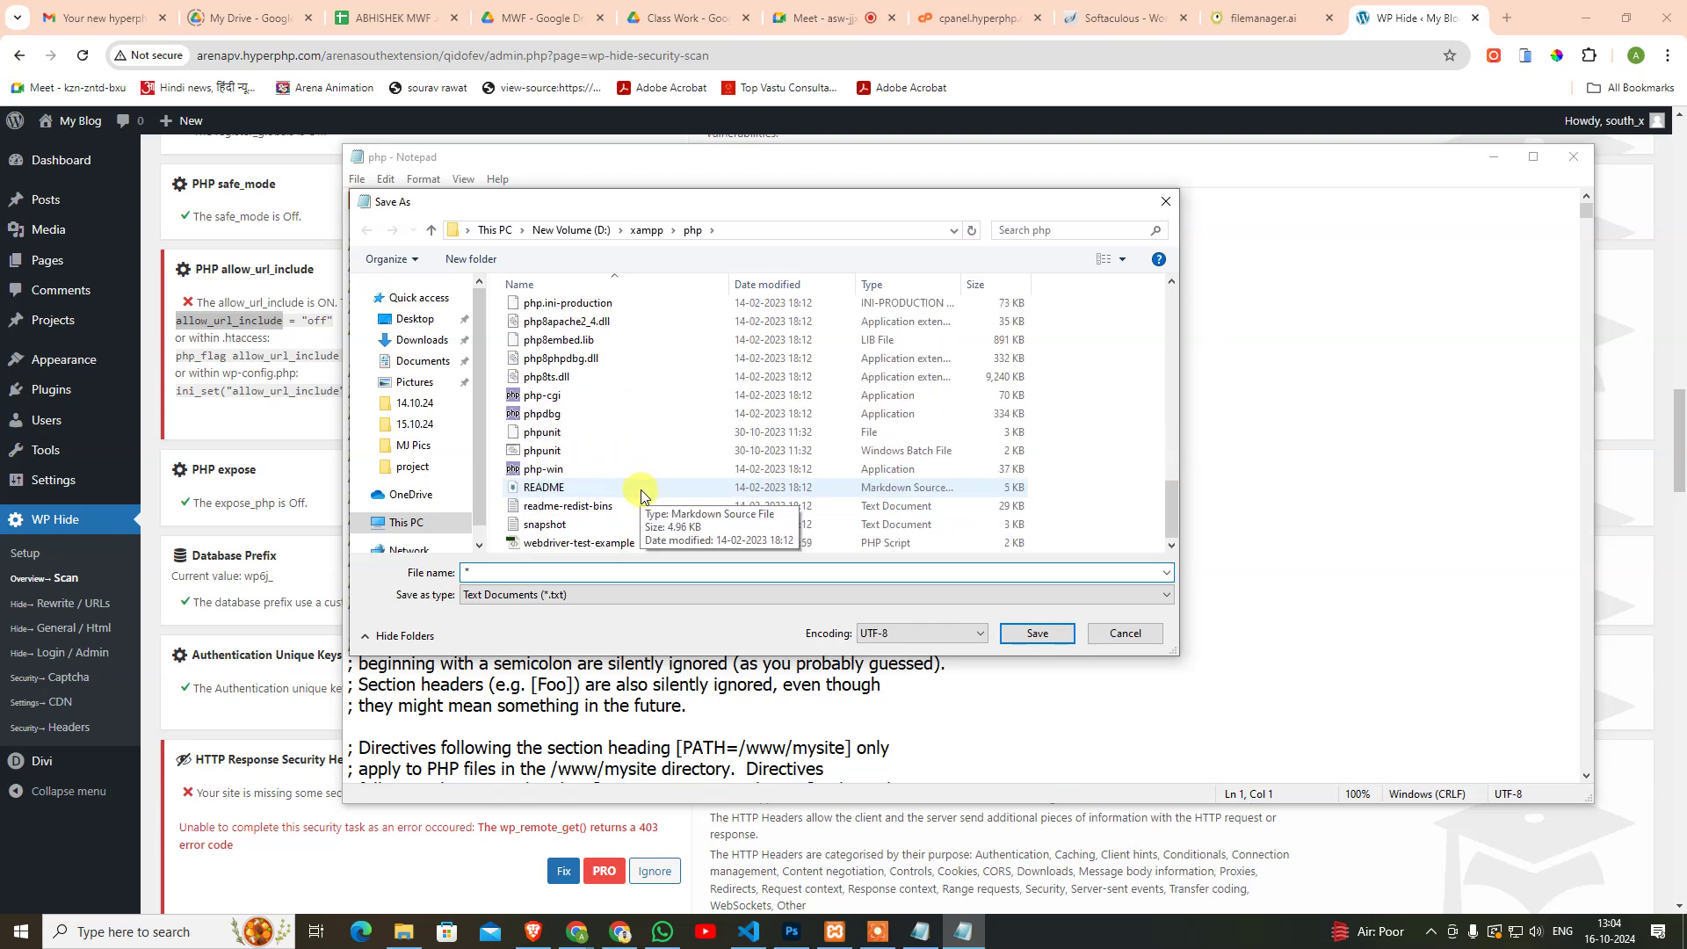
scroll(594, 515, up, 1)
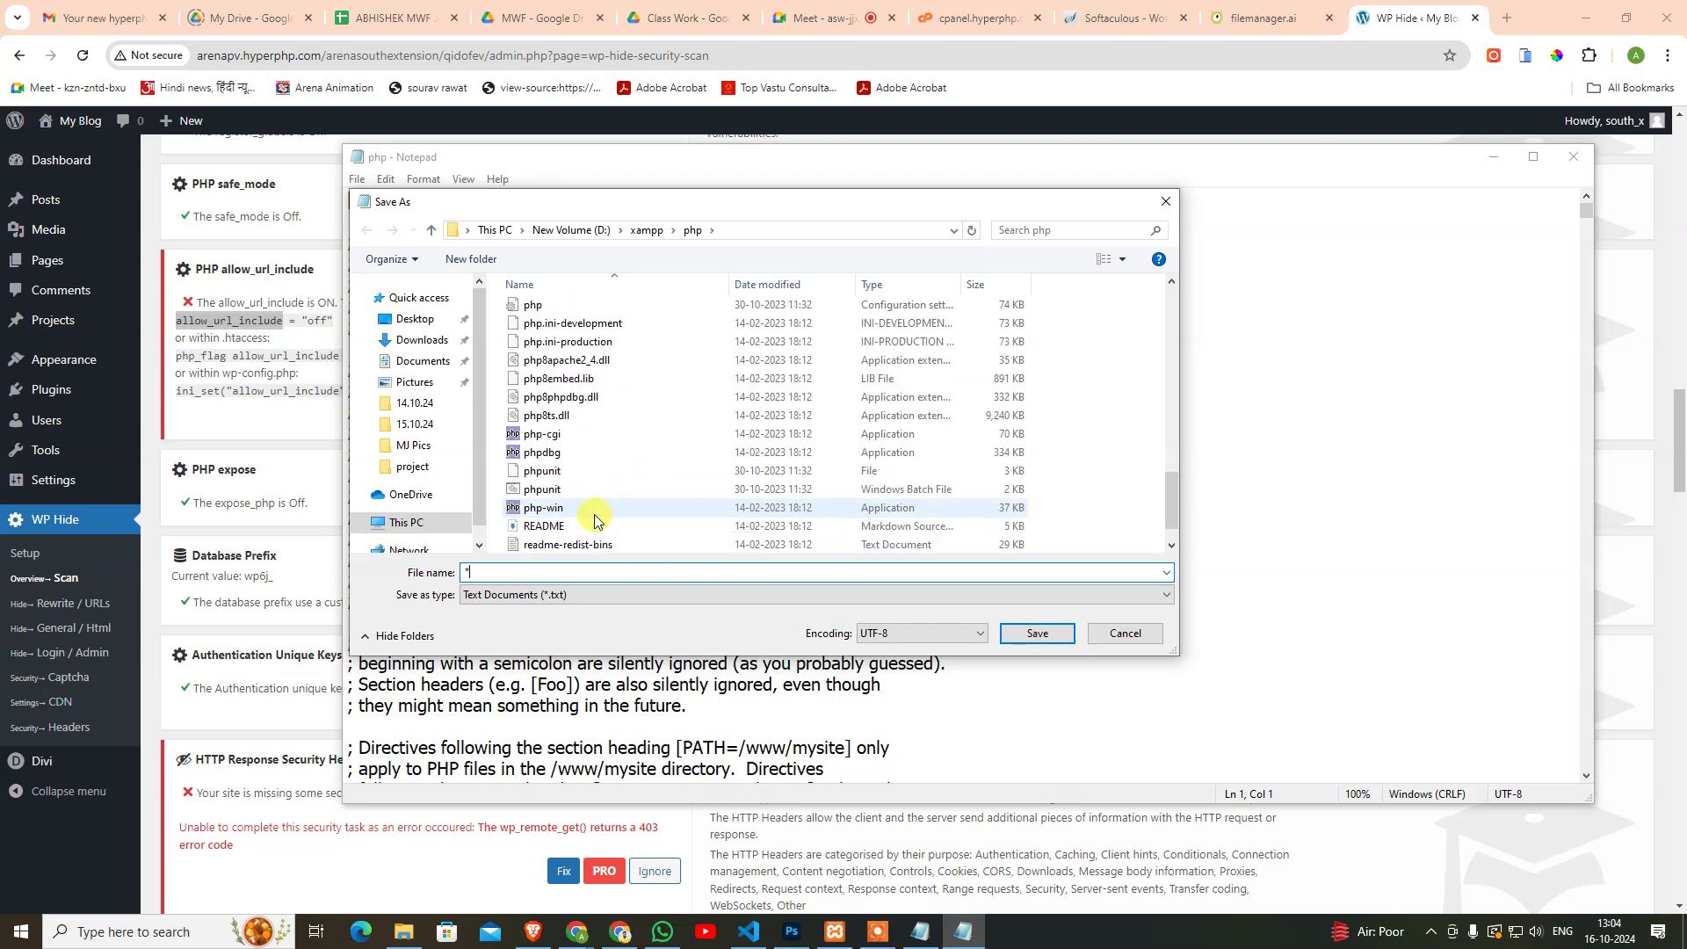
scroll(571, 422, up, 1)
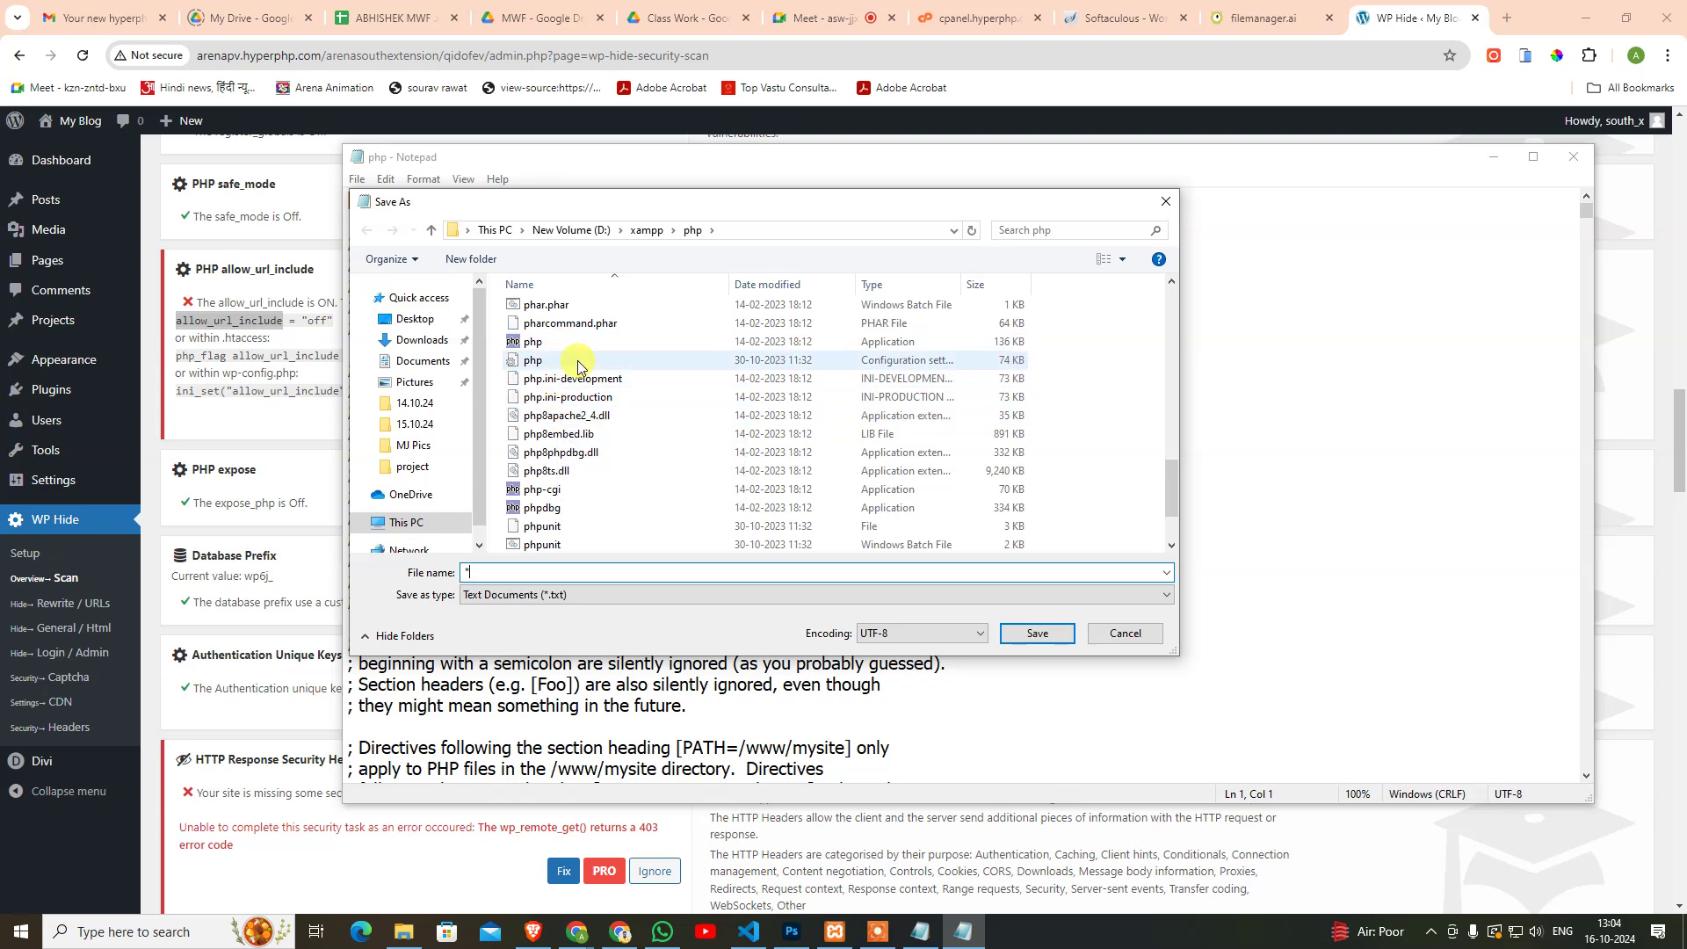
key(Escape)
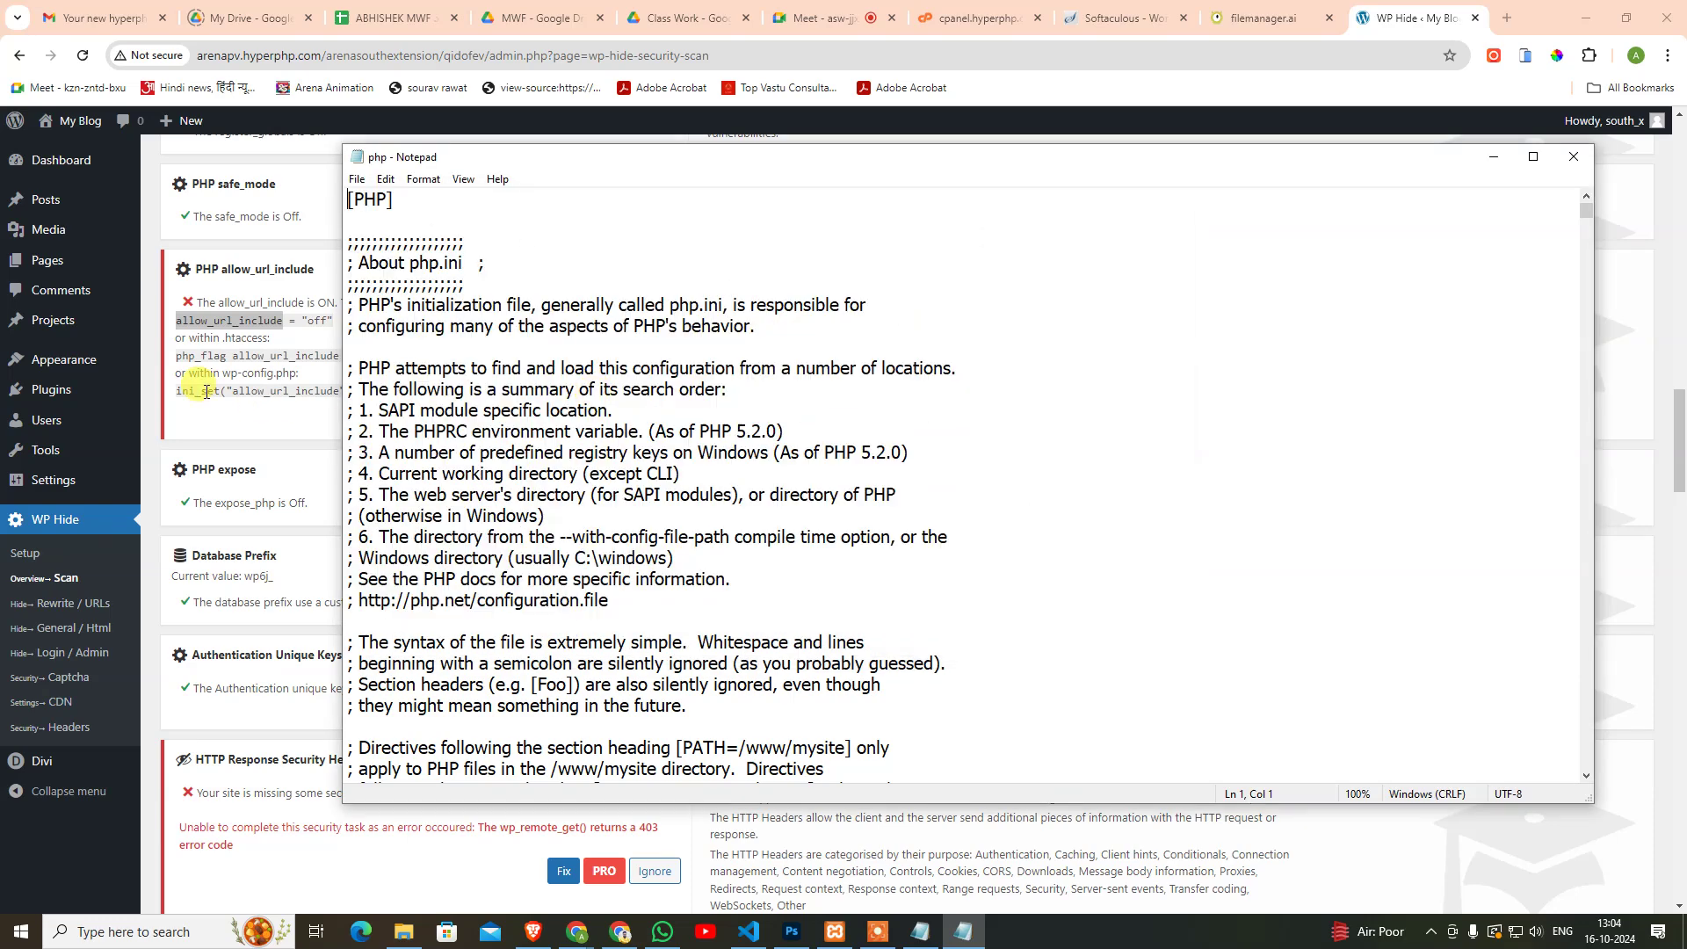
- Bring the browser forward, glance at php.ini in Notepad, and return to the browser
click(261, 380)
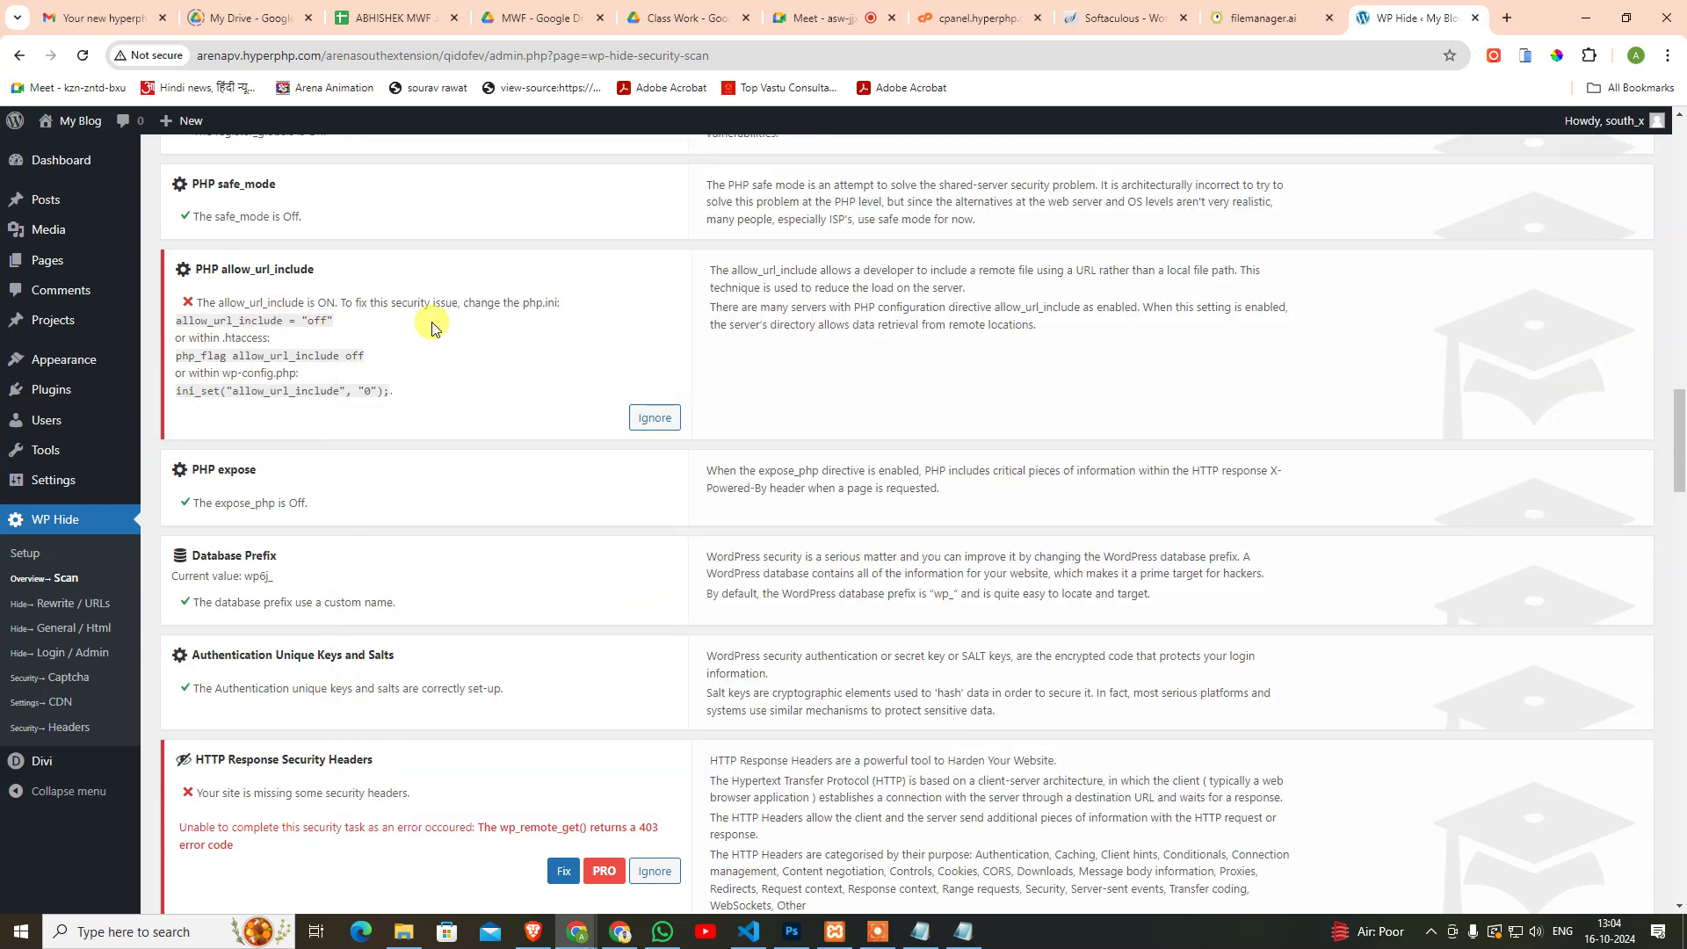
click(431, 322)
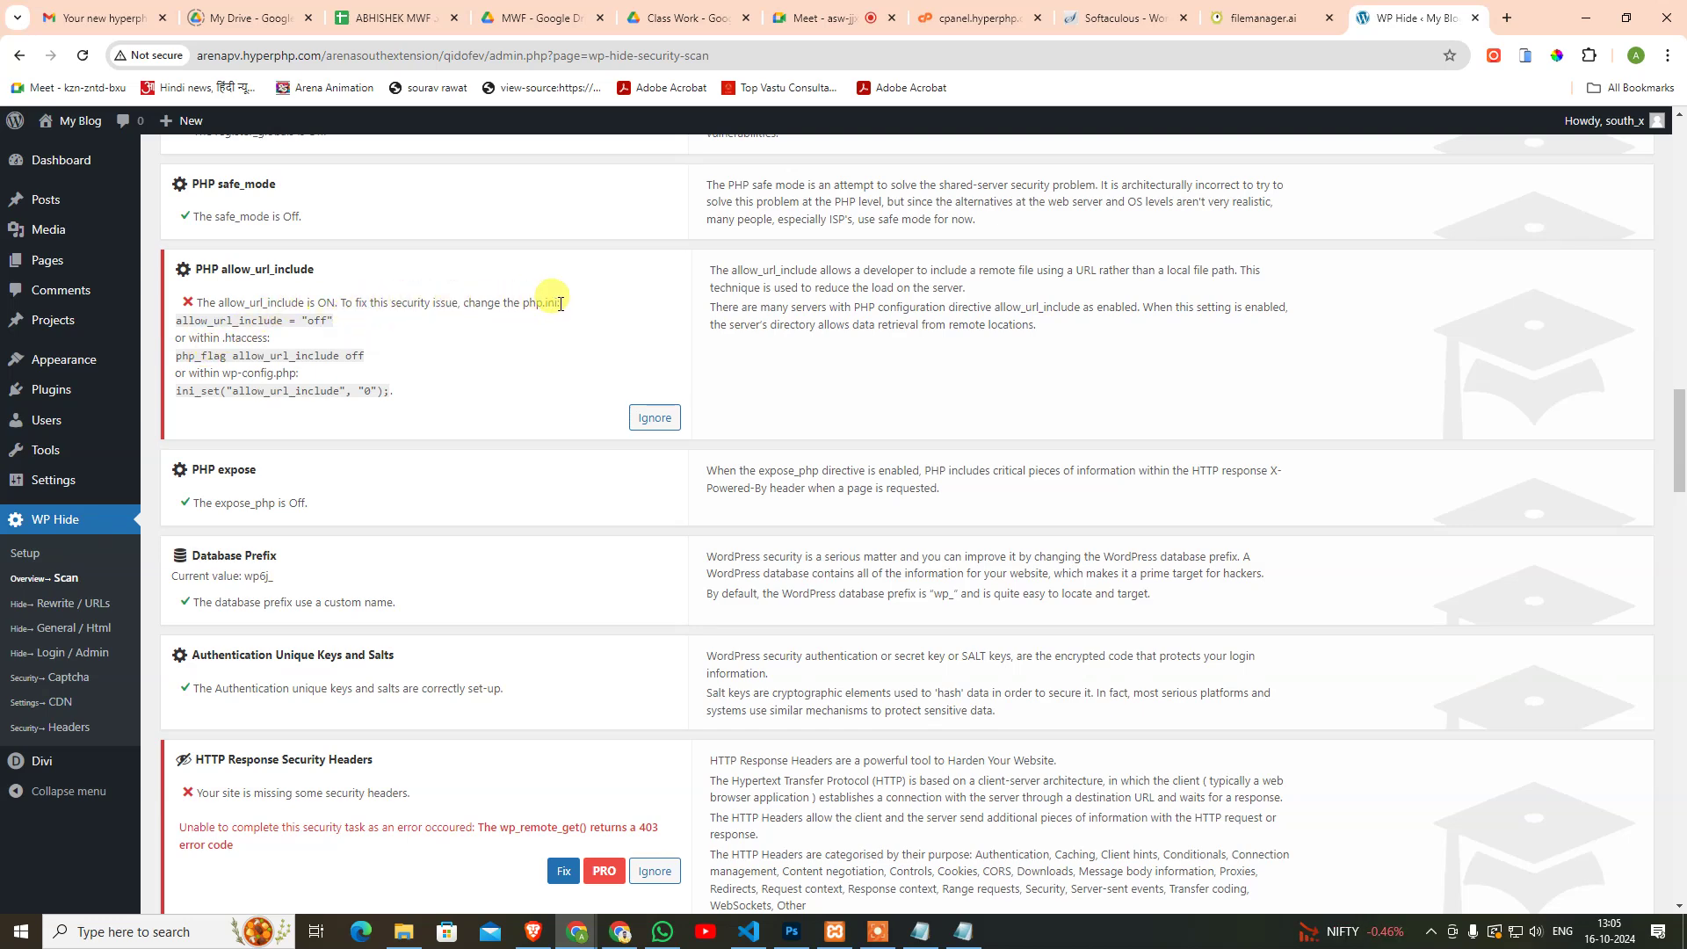
key(alt+Tab)
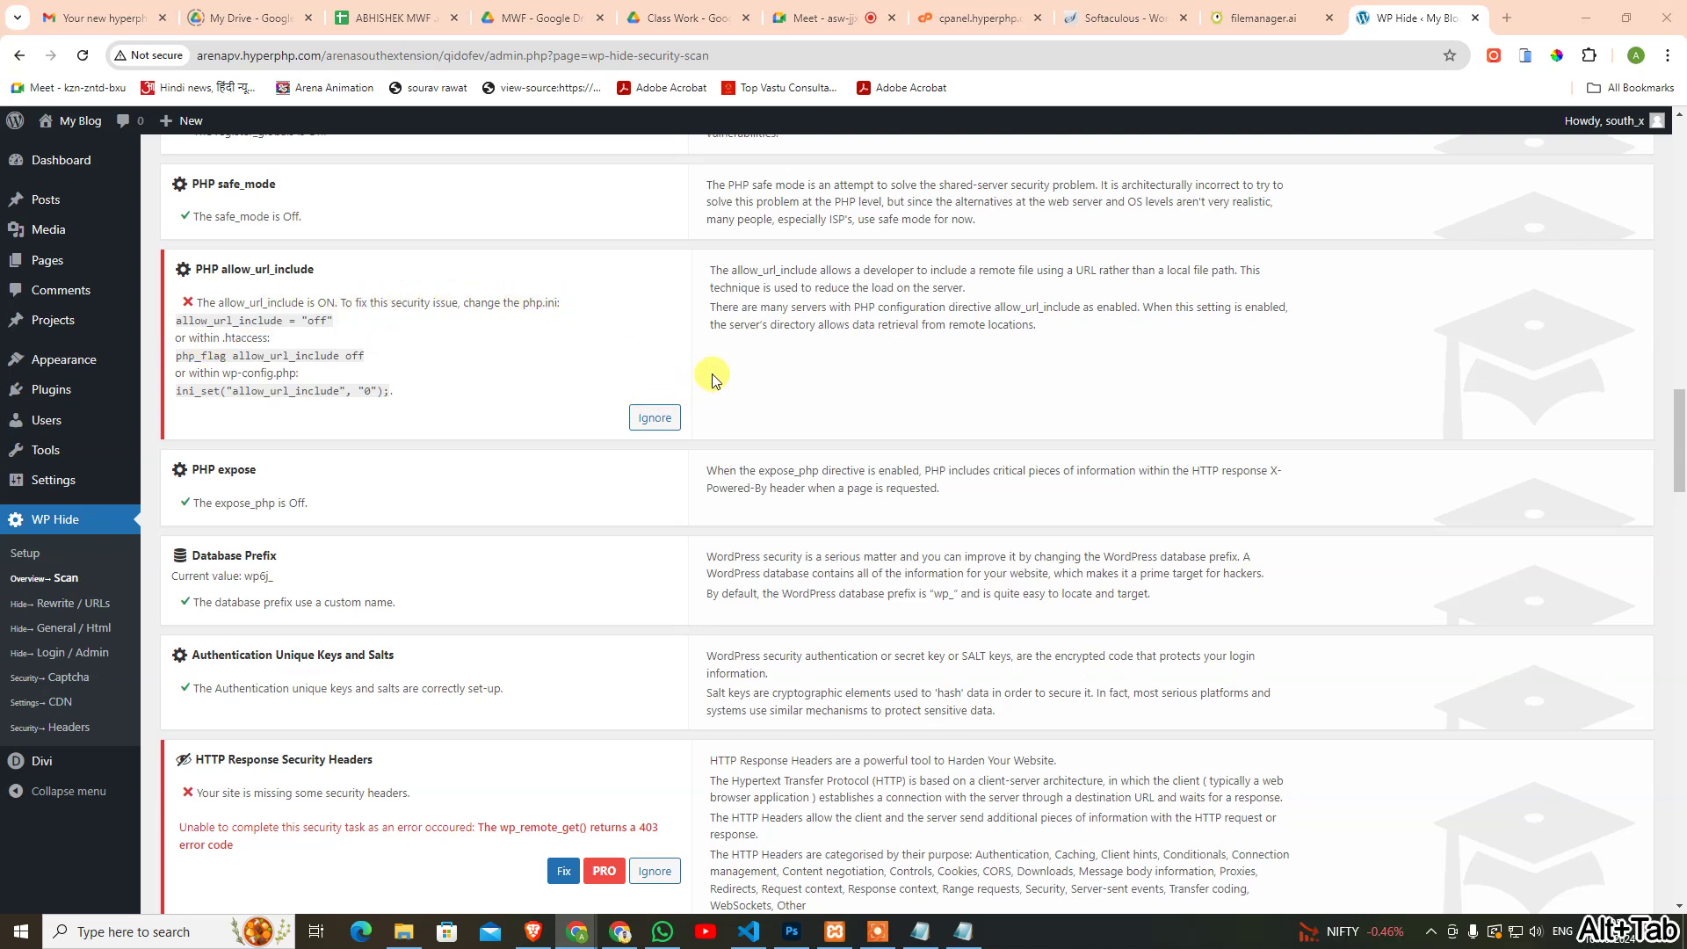
key(alt+Tab)
- Open the arenasouthextension site folder and create a new empty file named php.ini
click(1257, 18)
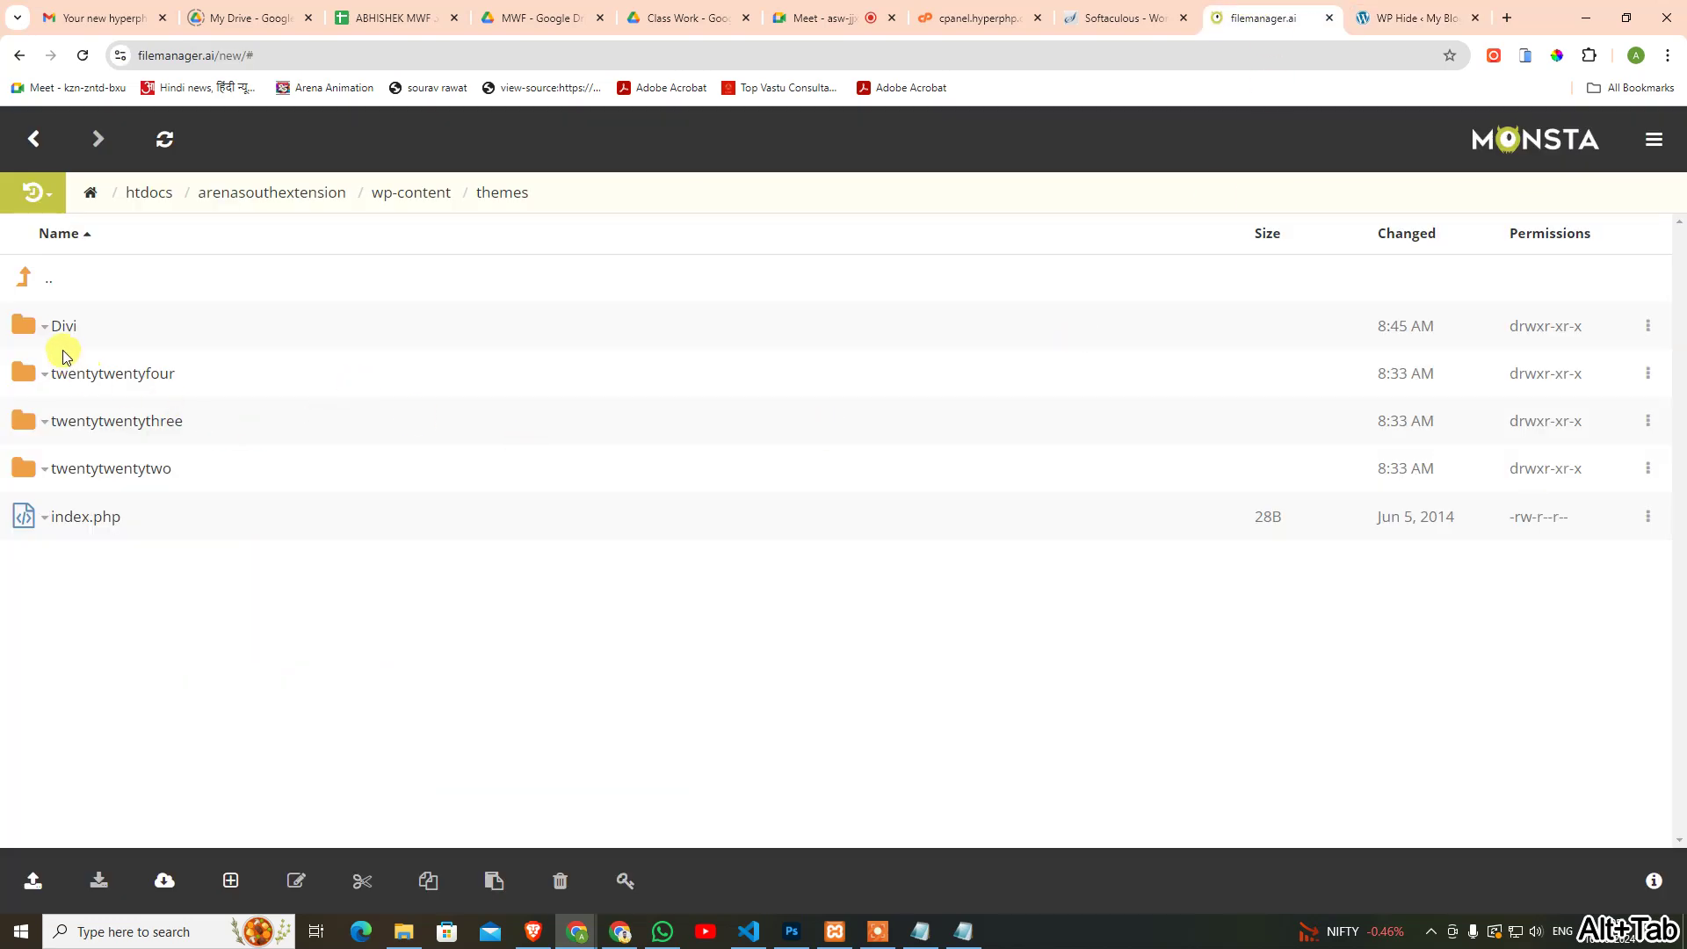
click(402, 193)
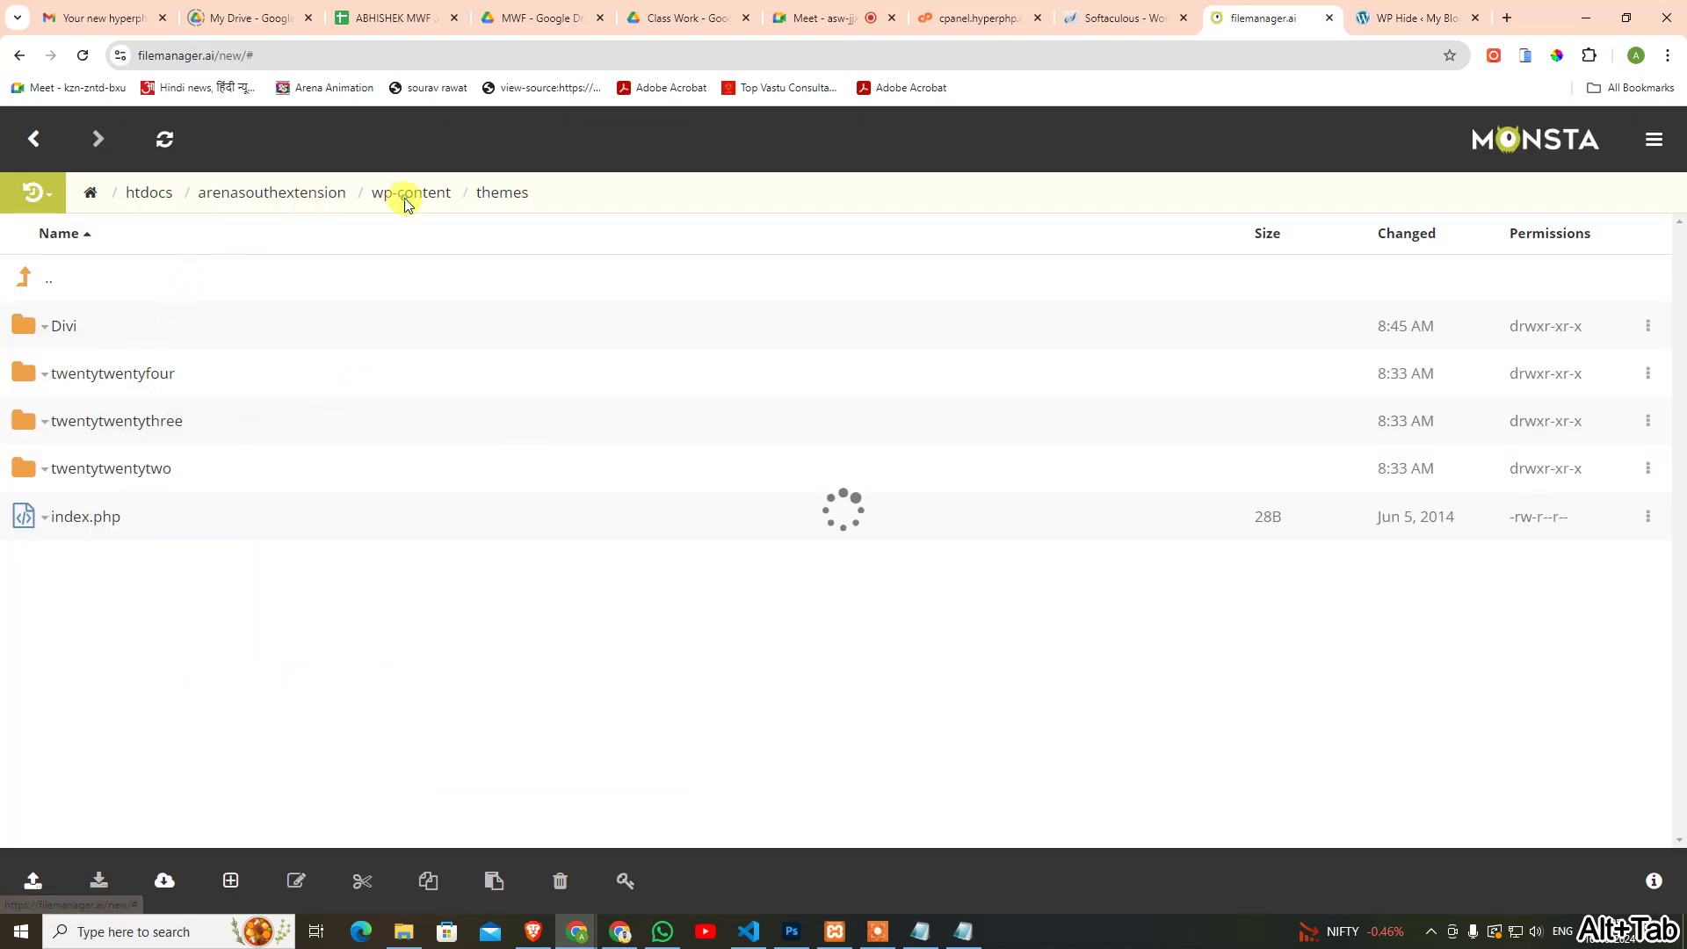
click(278, 204)
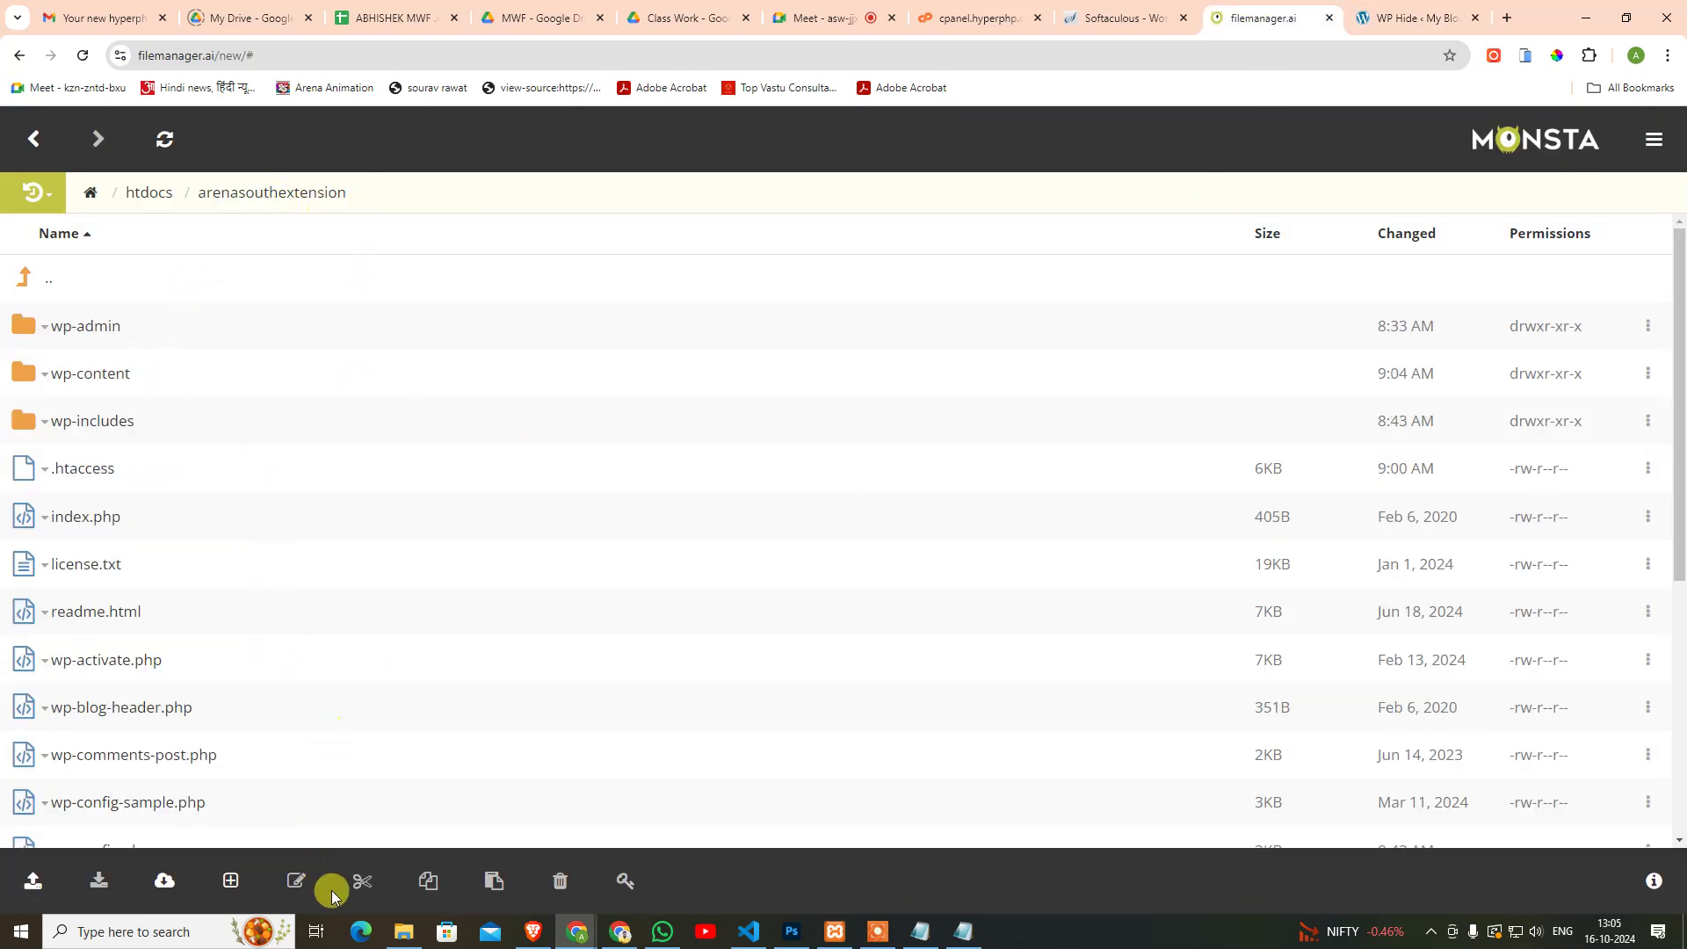
click(230, 881)
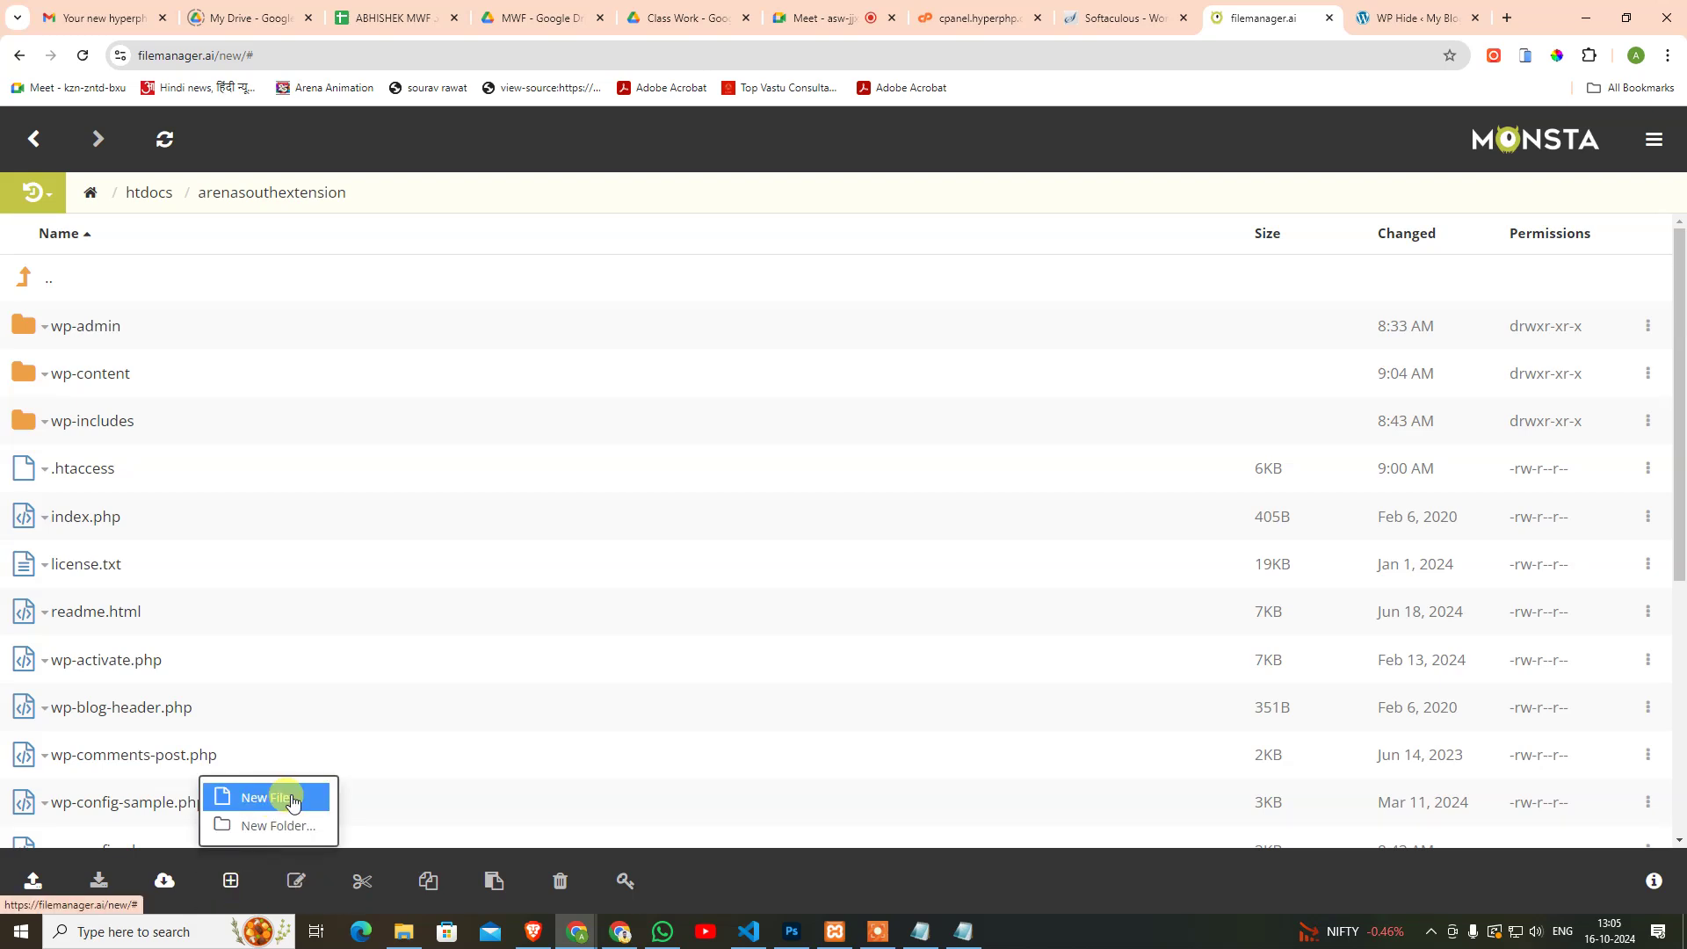
click(287, 796)
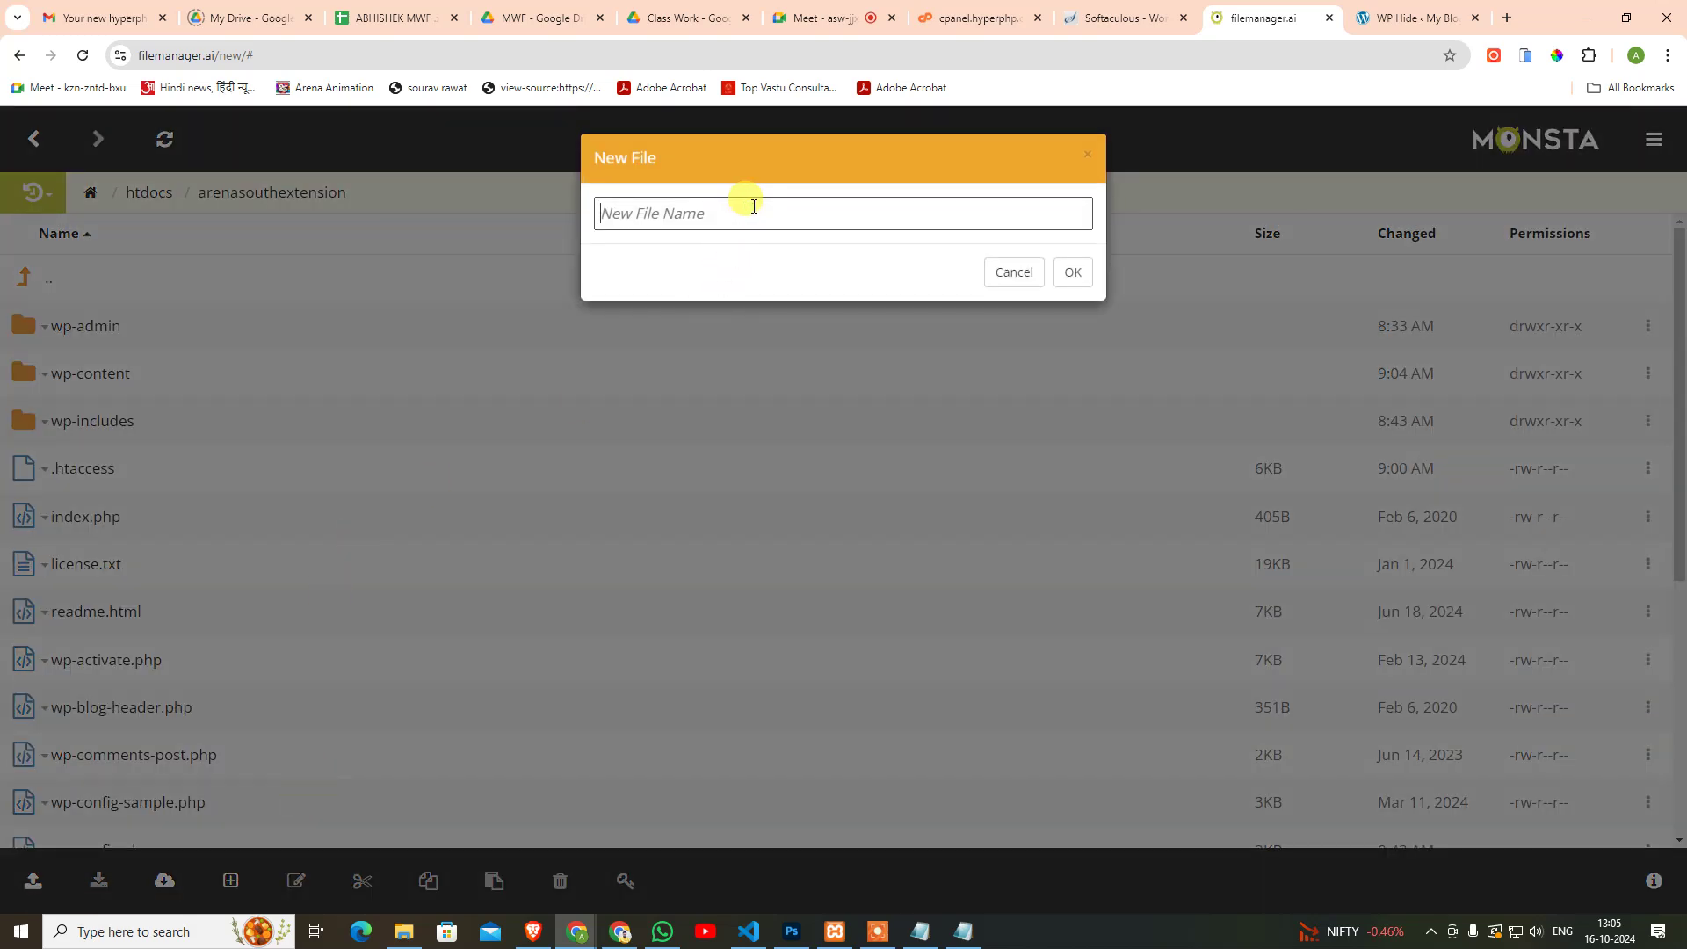
text(php.ini)
click(1073, 273)
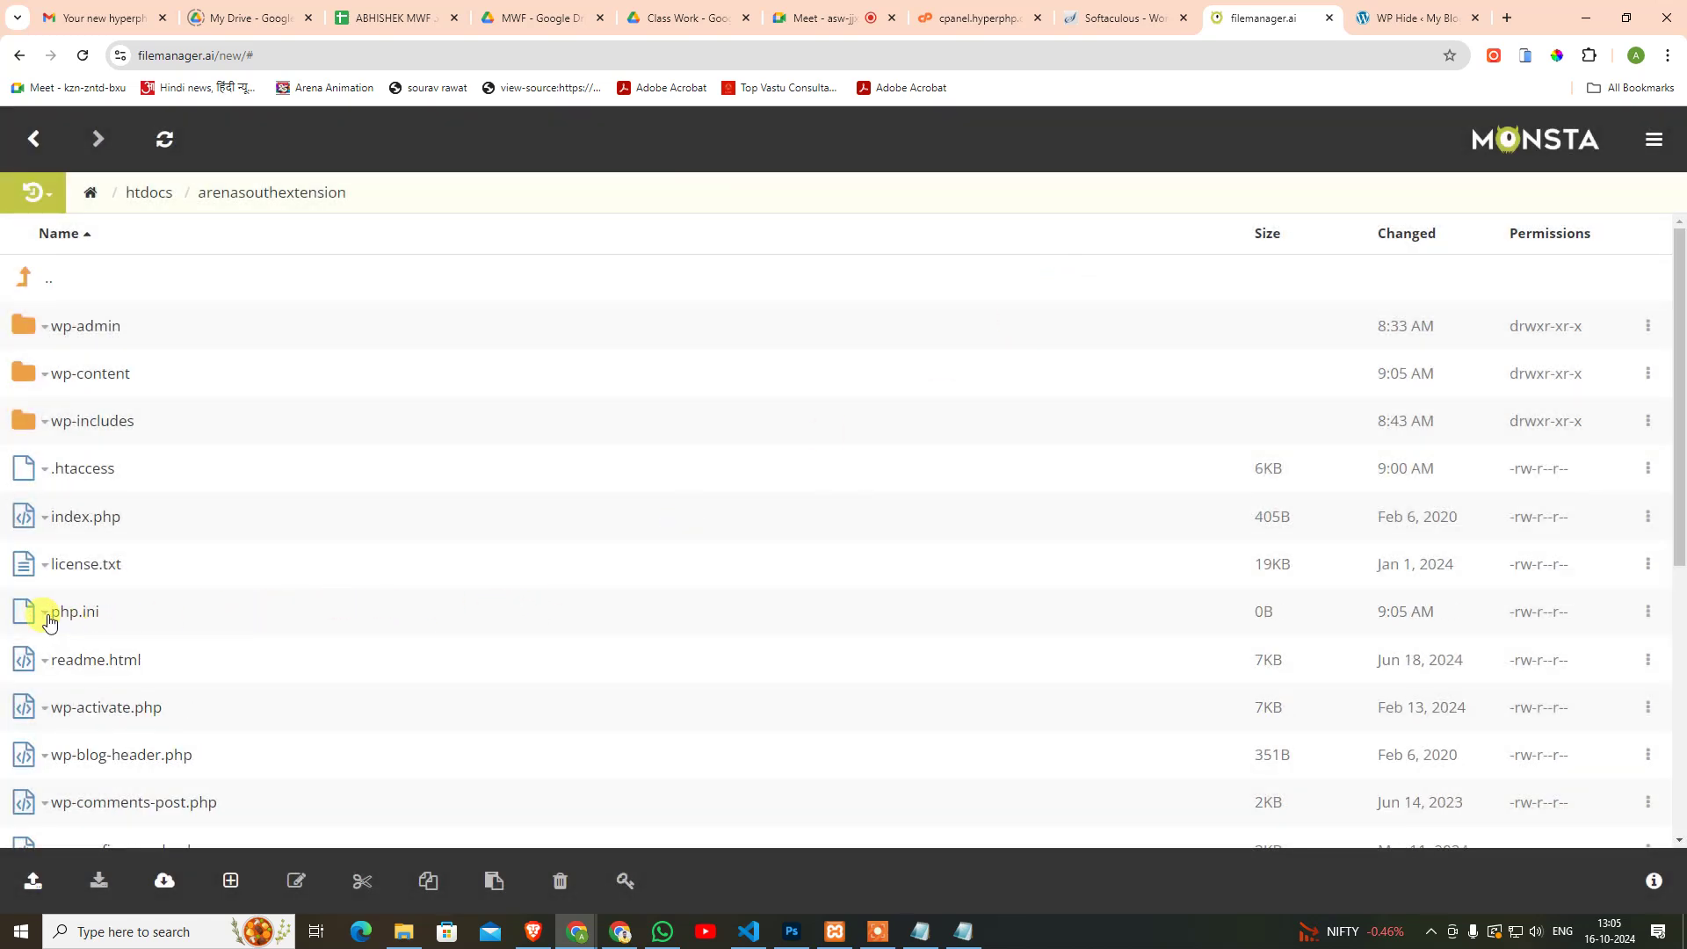
- Delete the new php.ini file from the site root
click(43, 615)
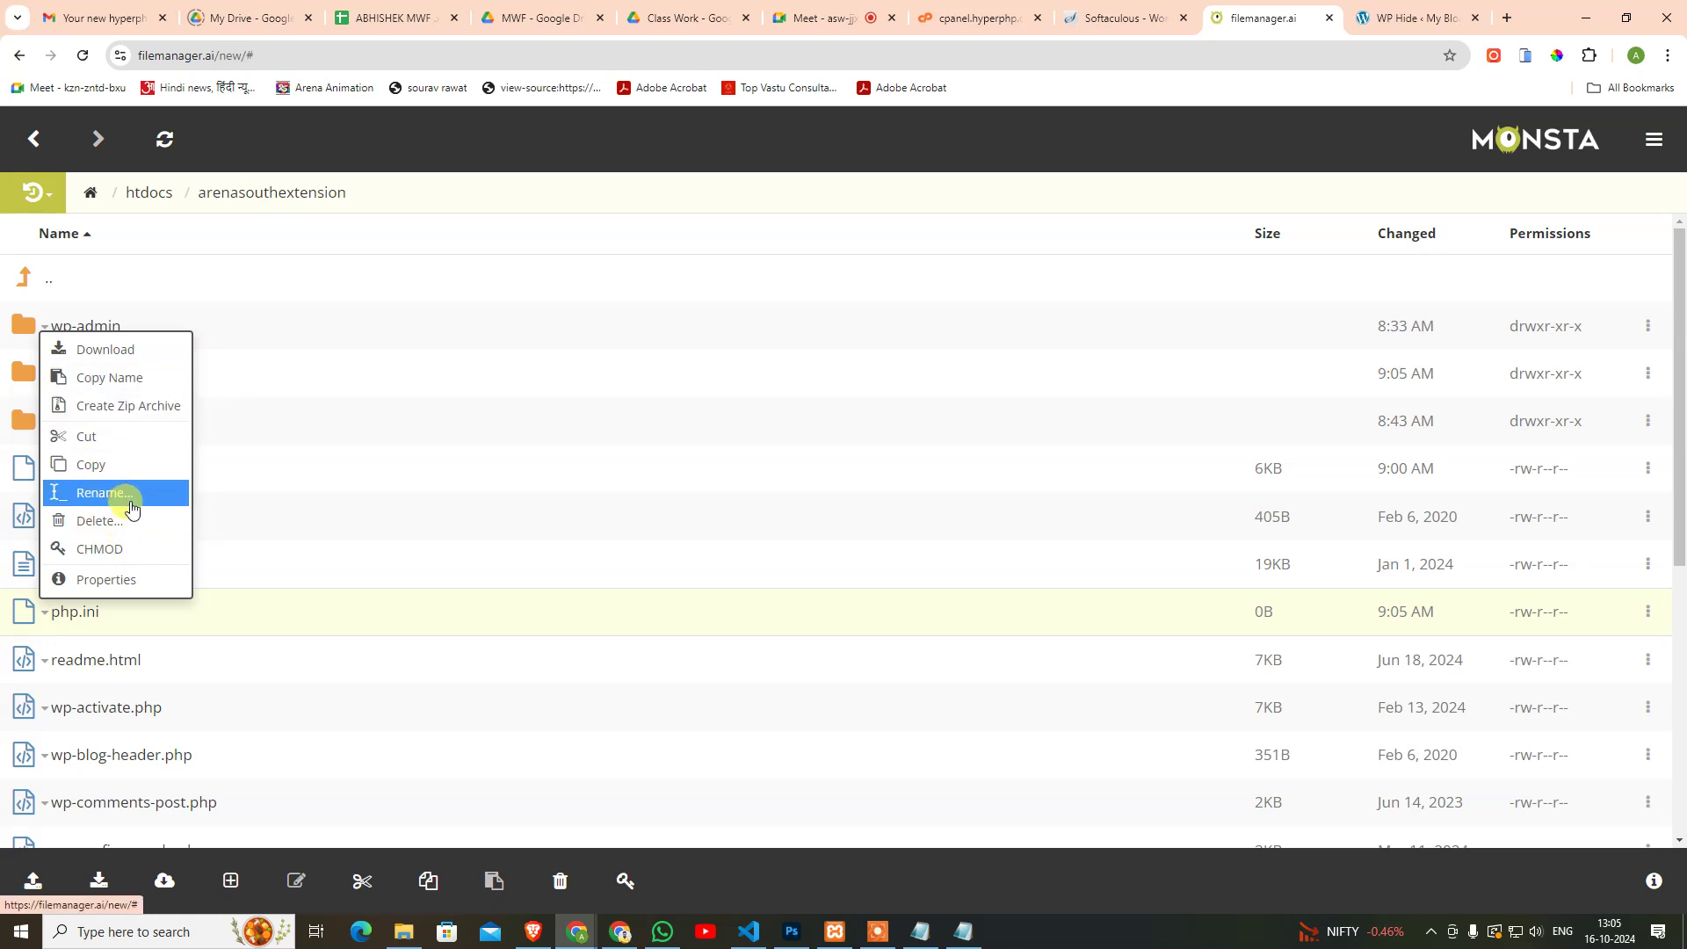
click(101, 520)
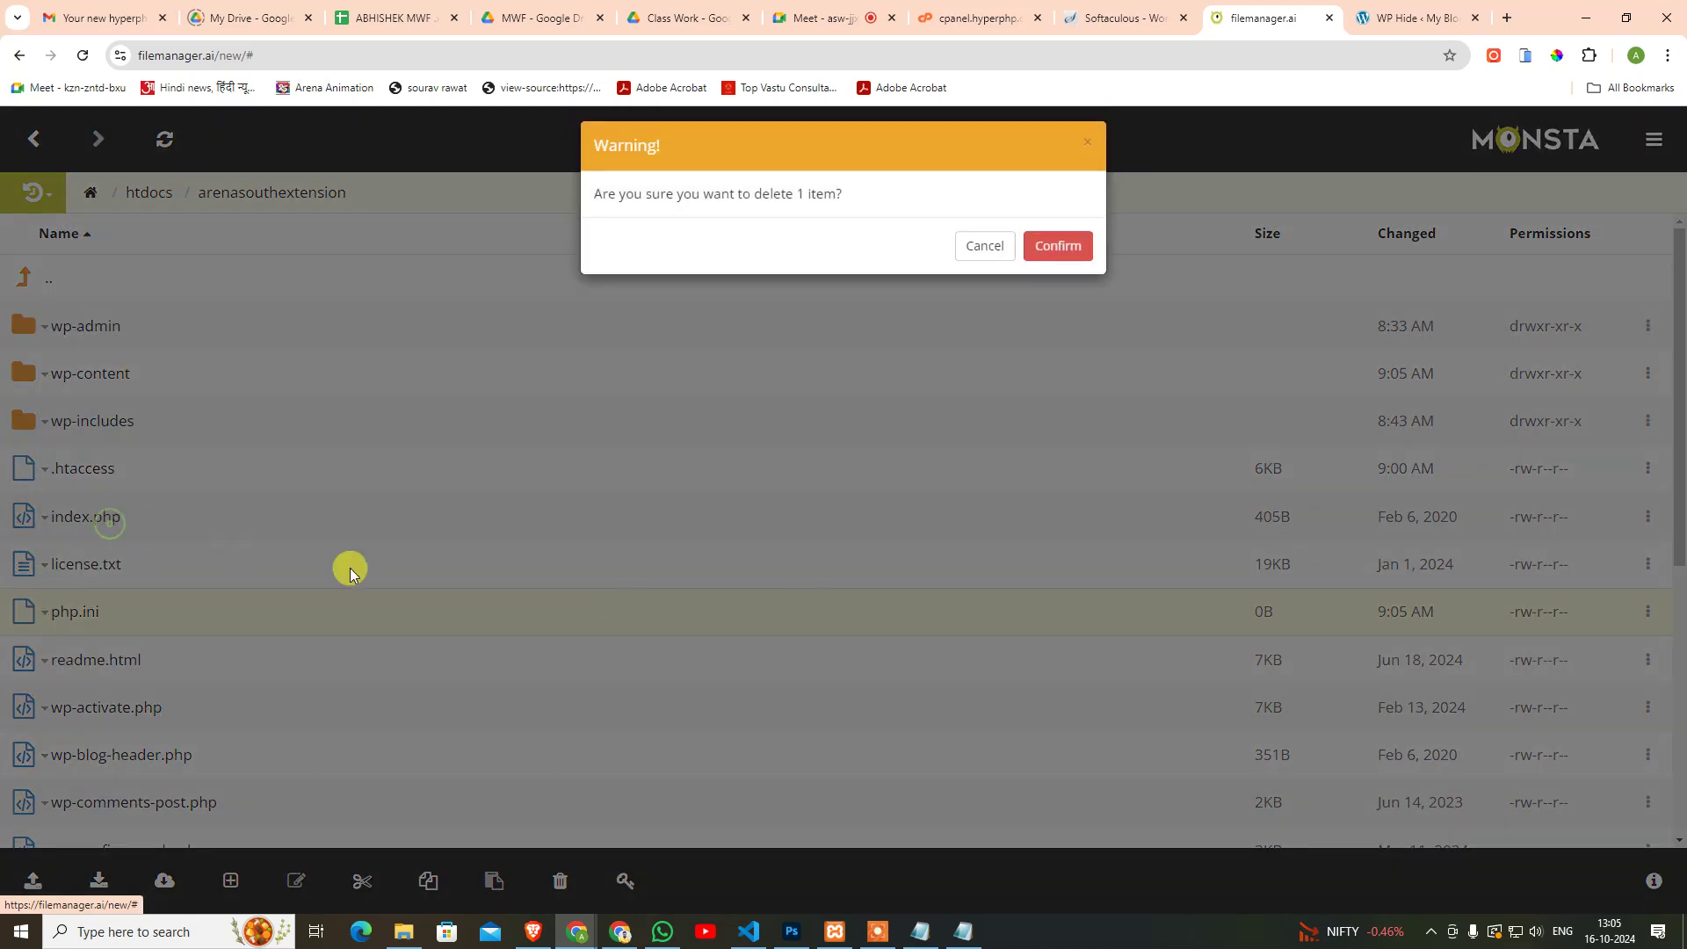
click(1078, 264)
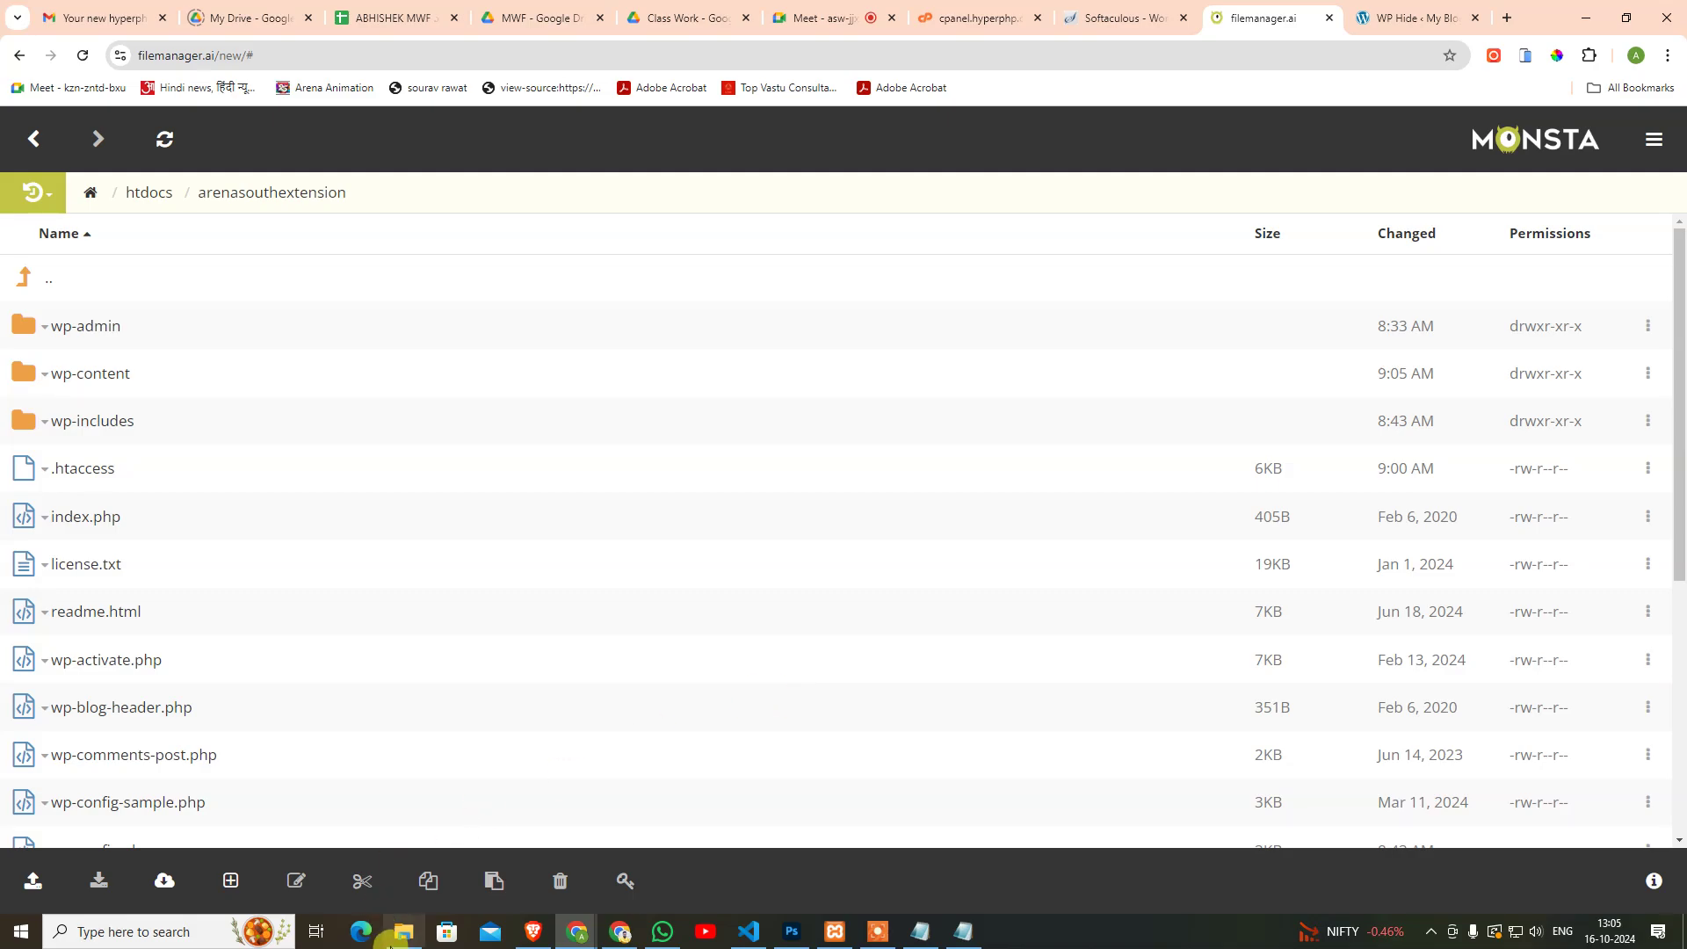
- Use Notepad's Save As with * to list every file in the xampp\php folder
key(alt+Tab)
click(804, 470)
scroll(821, 482, down, 11)
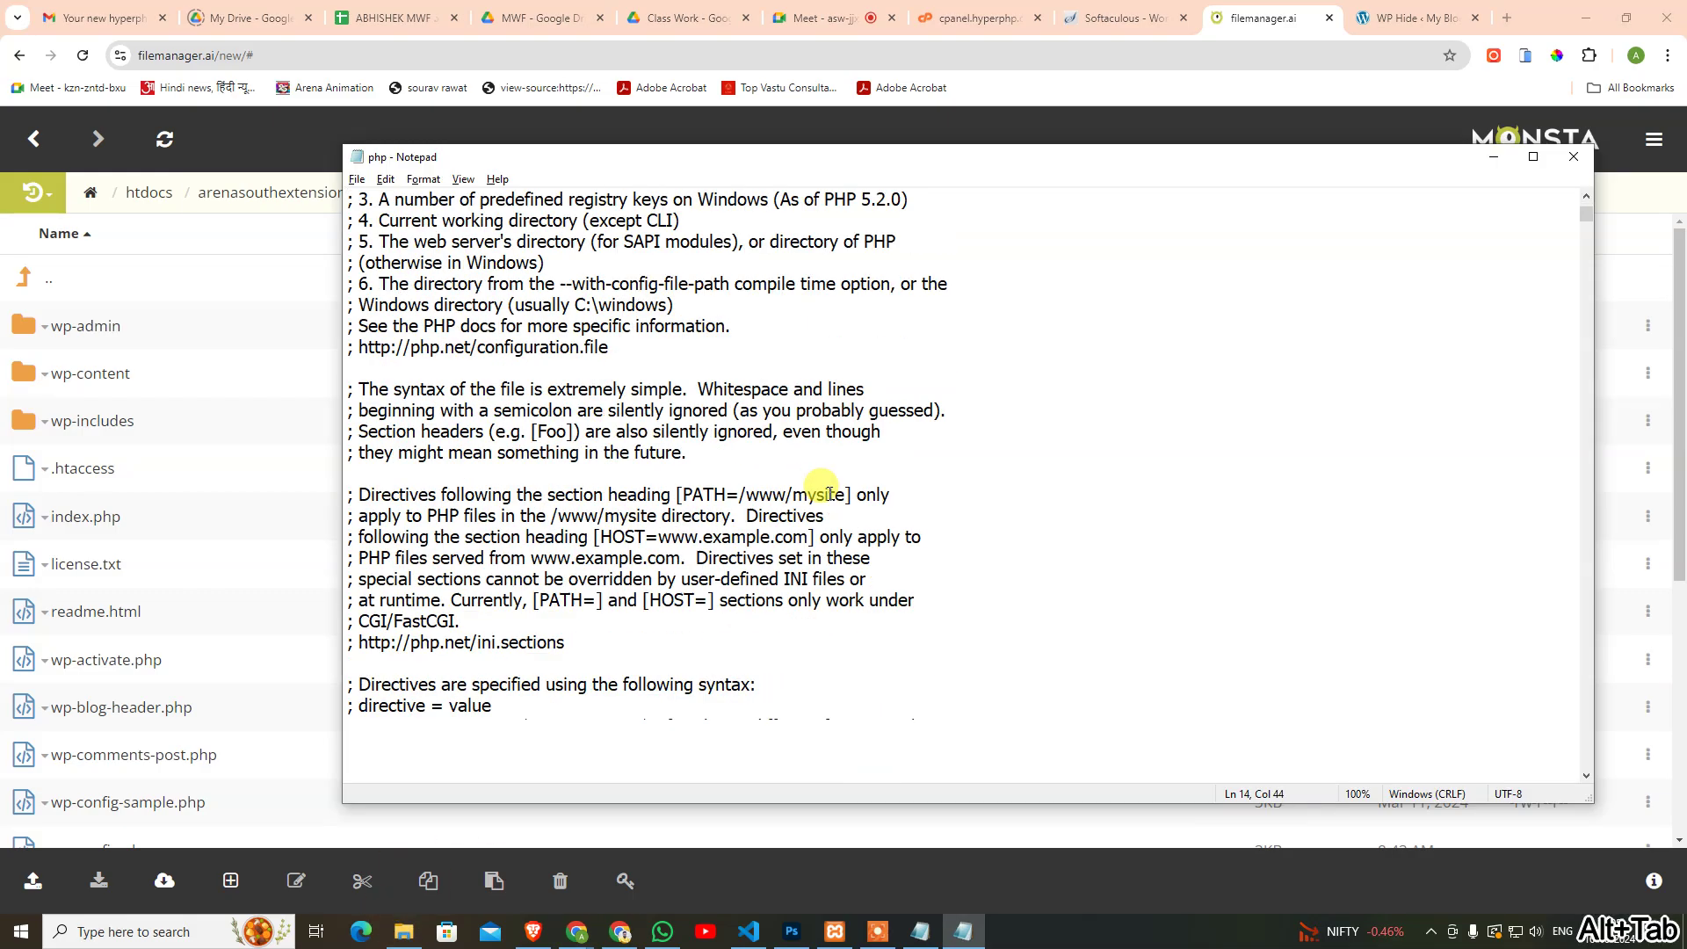
scroll(888, 571, up, 7)
scroll(895, 569, up, 4)
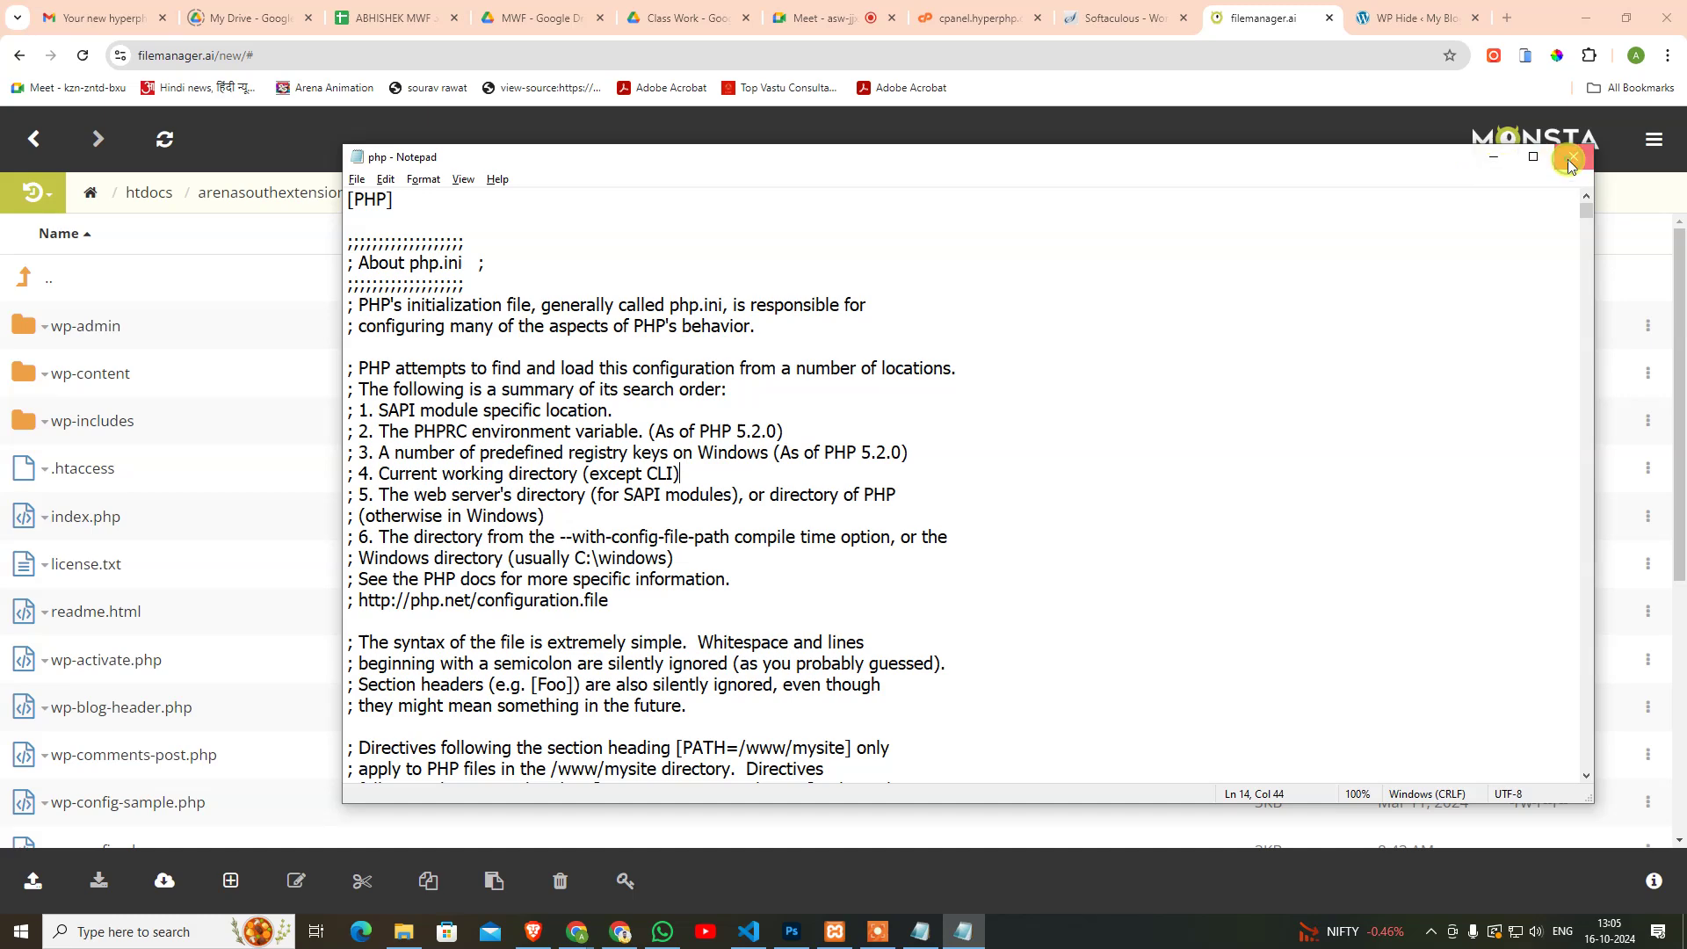
click(1131, 439)
key(alt+f)
key(Return)
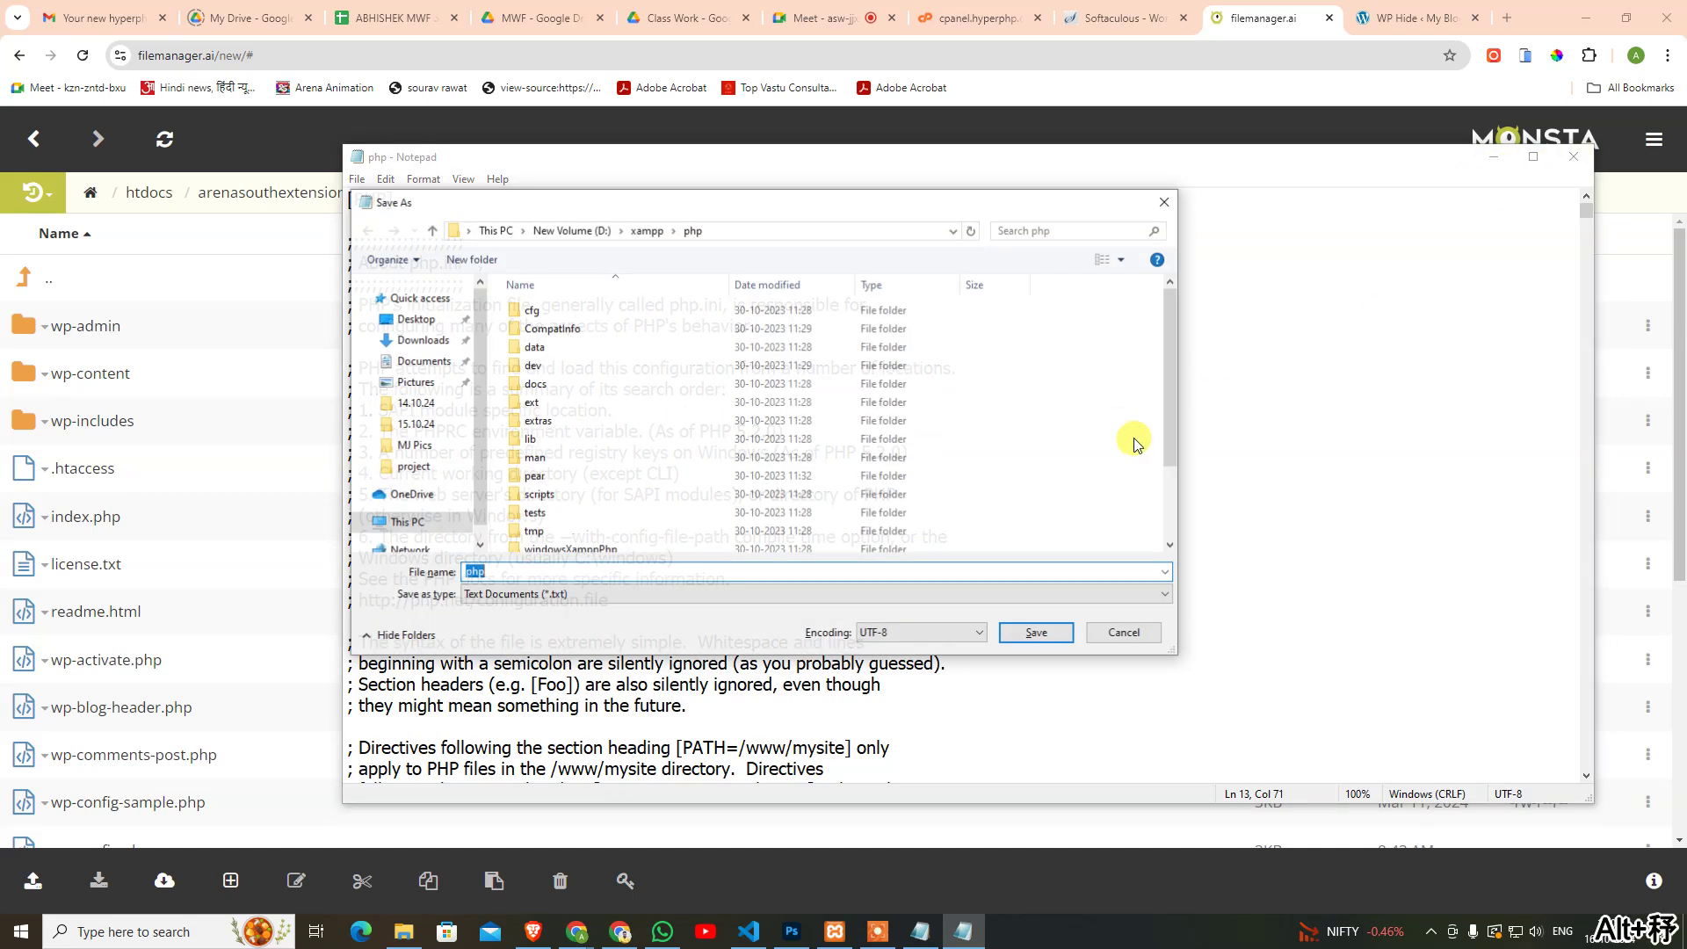
scroll(560, 486, down, 2)
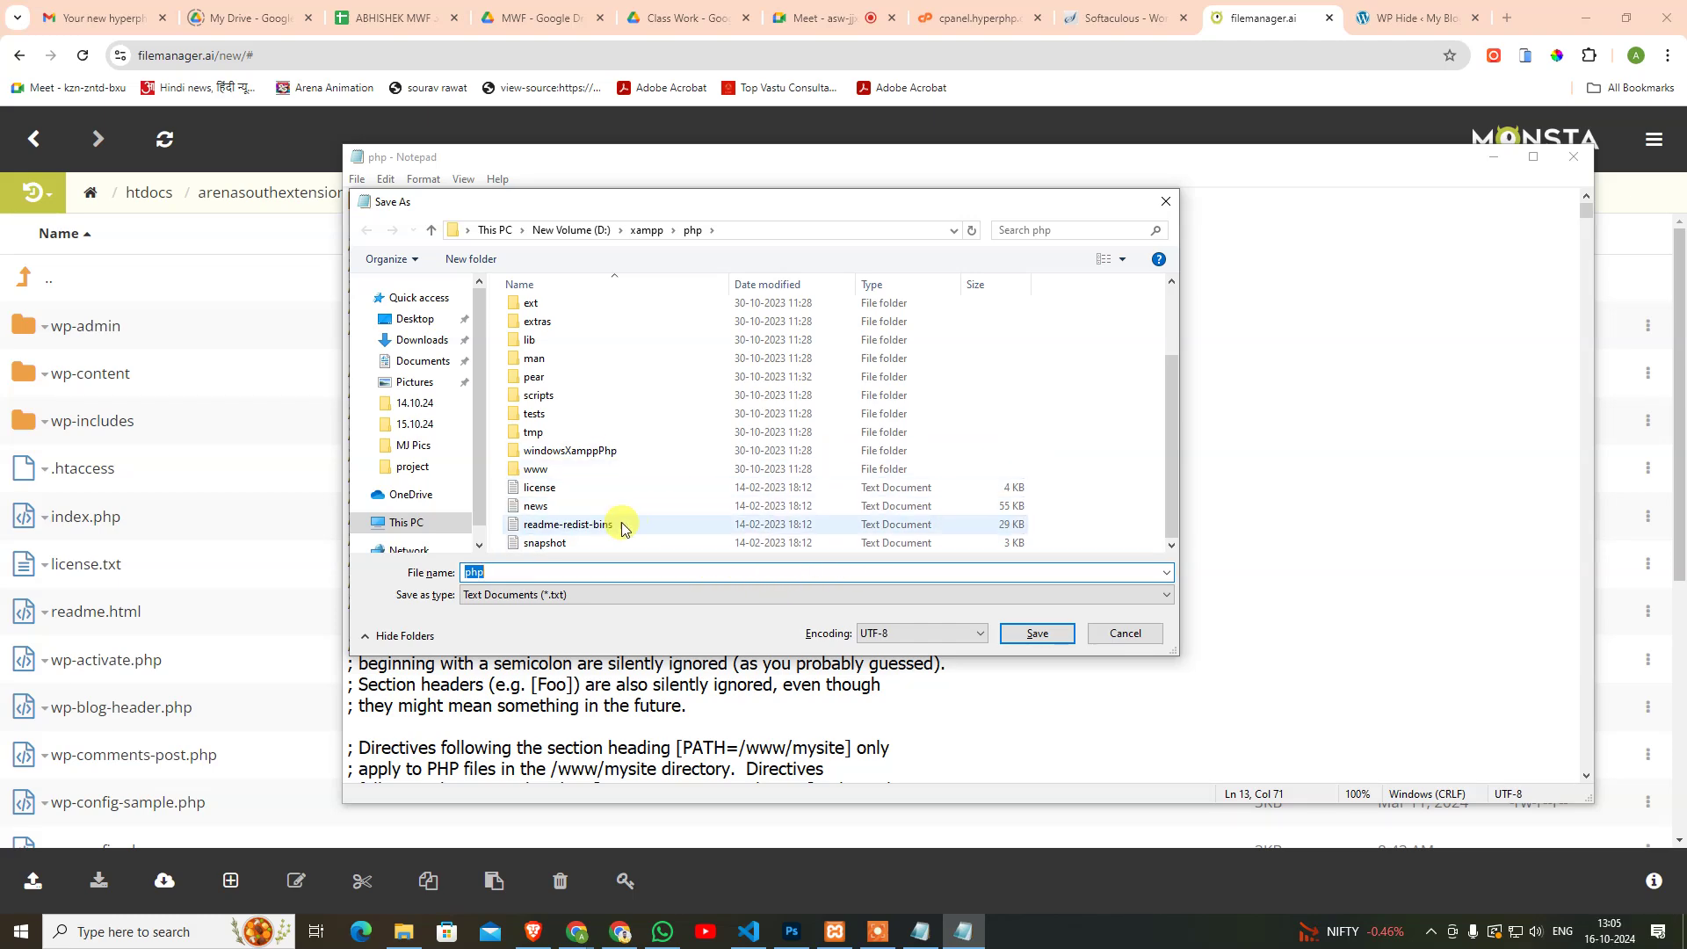
key(ctrl+a)
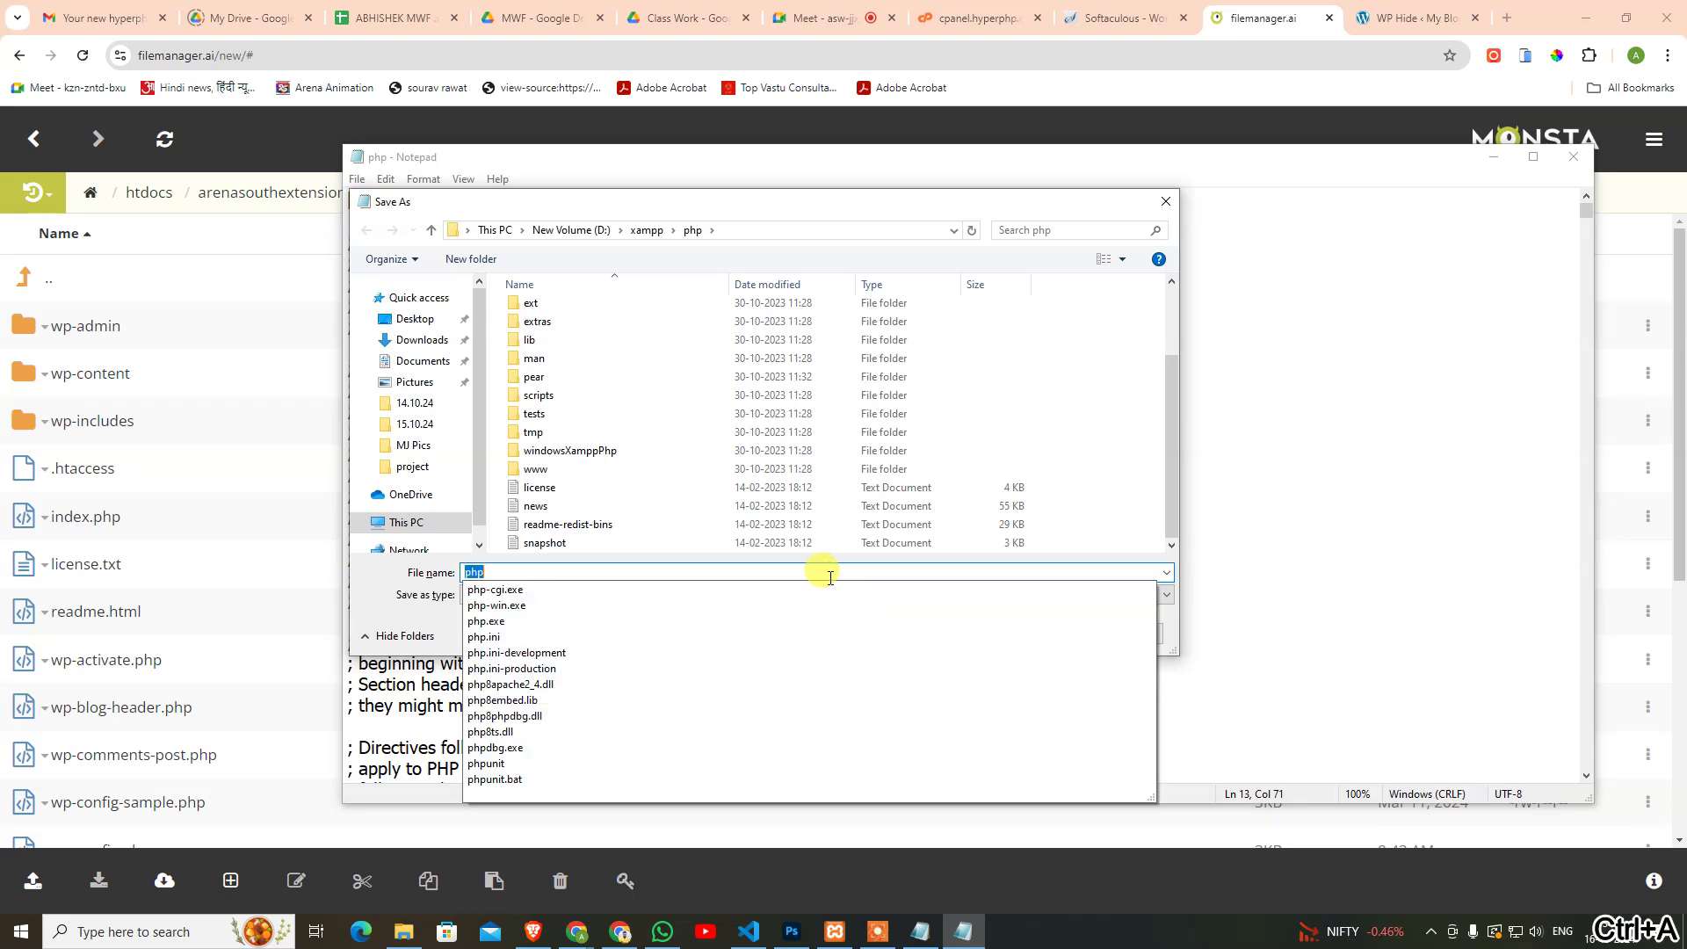
text(*)
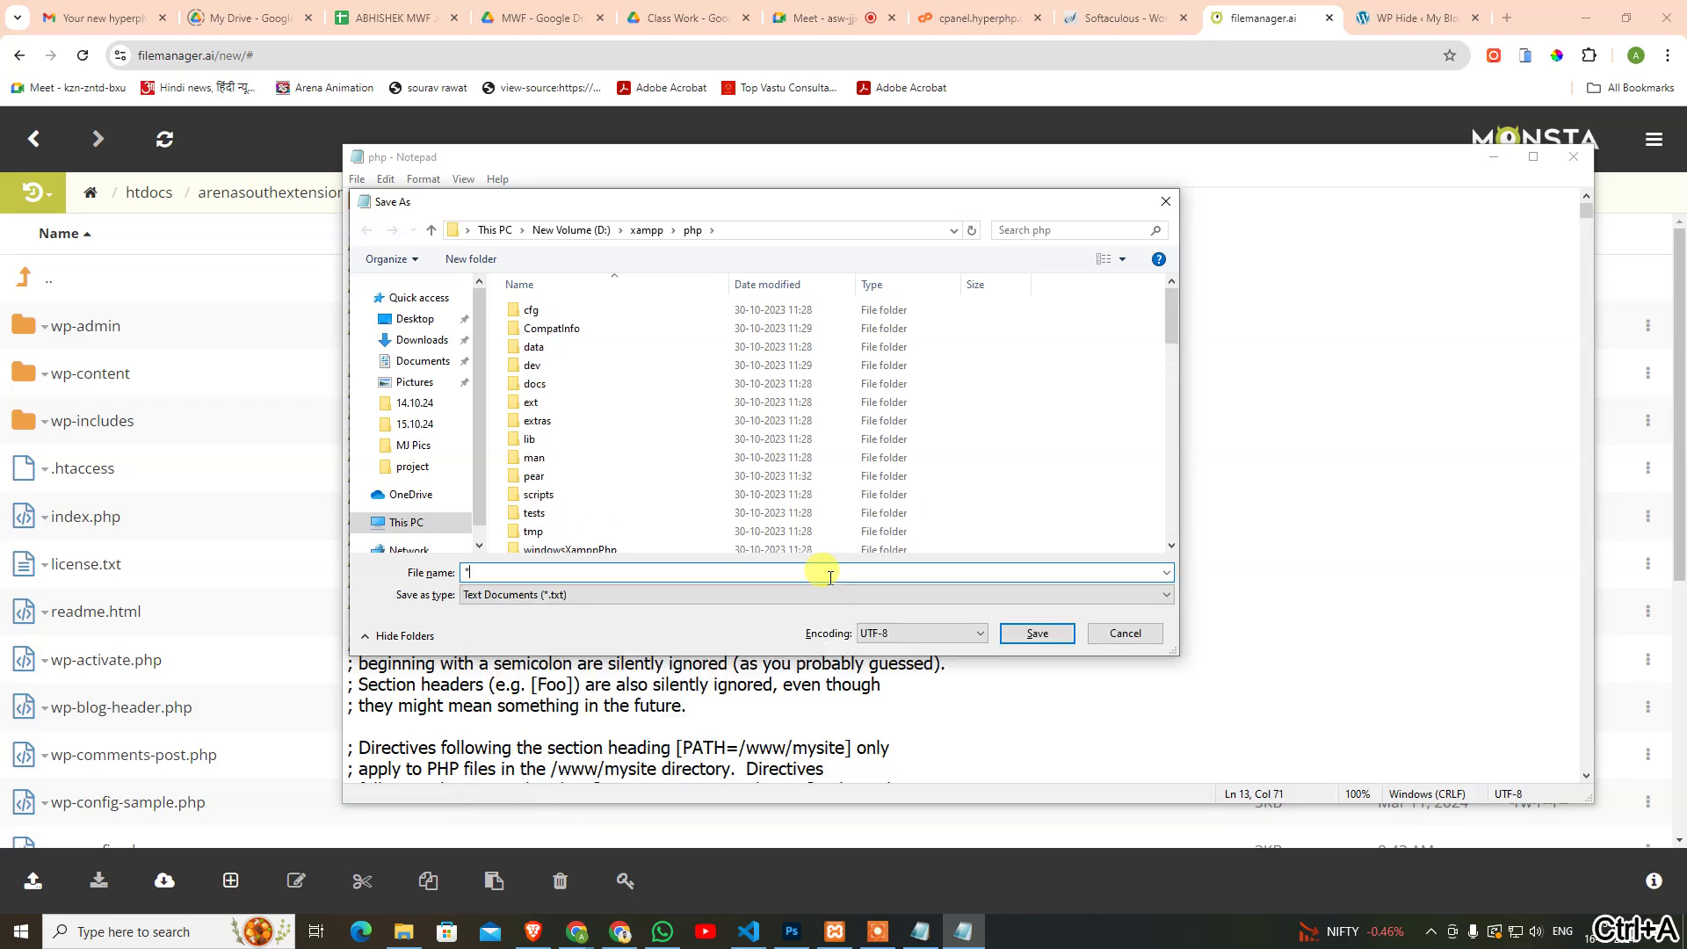
key(Return)
- Drag php.exe from the xampp\php folder into the site root in Monsta FTP
click(629, 452)
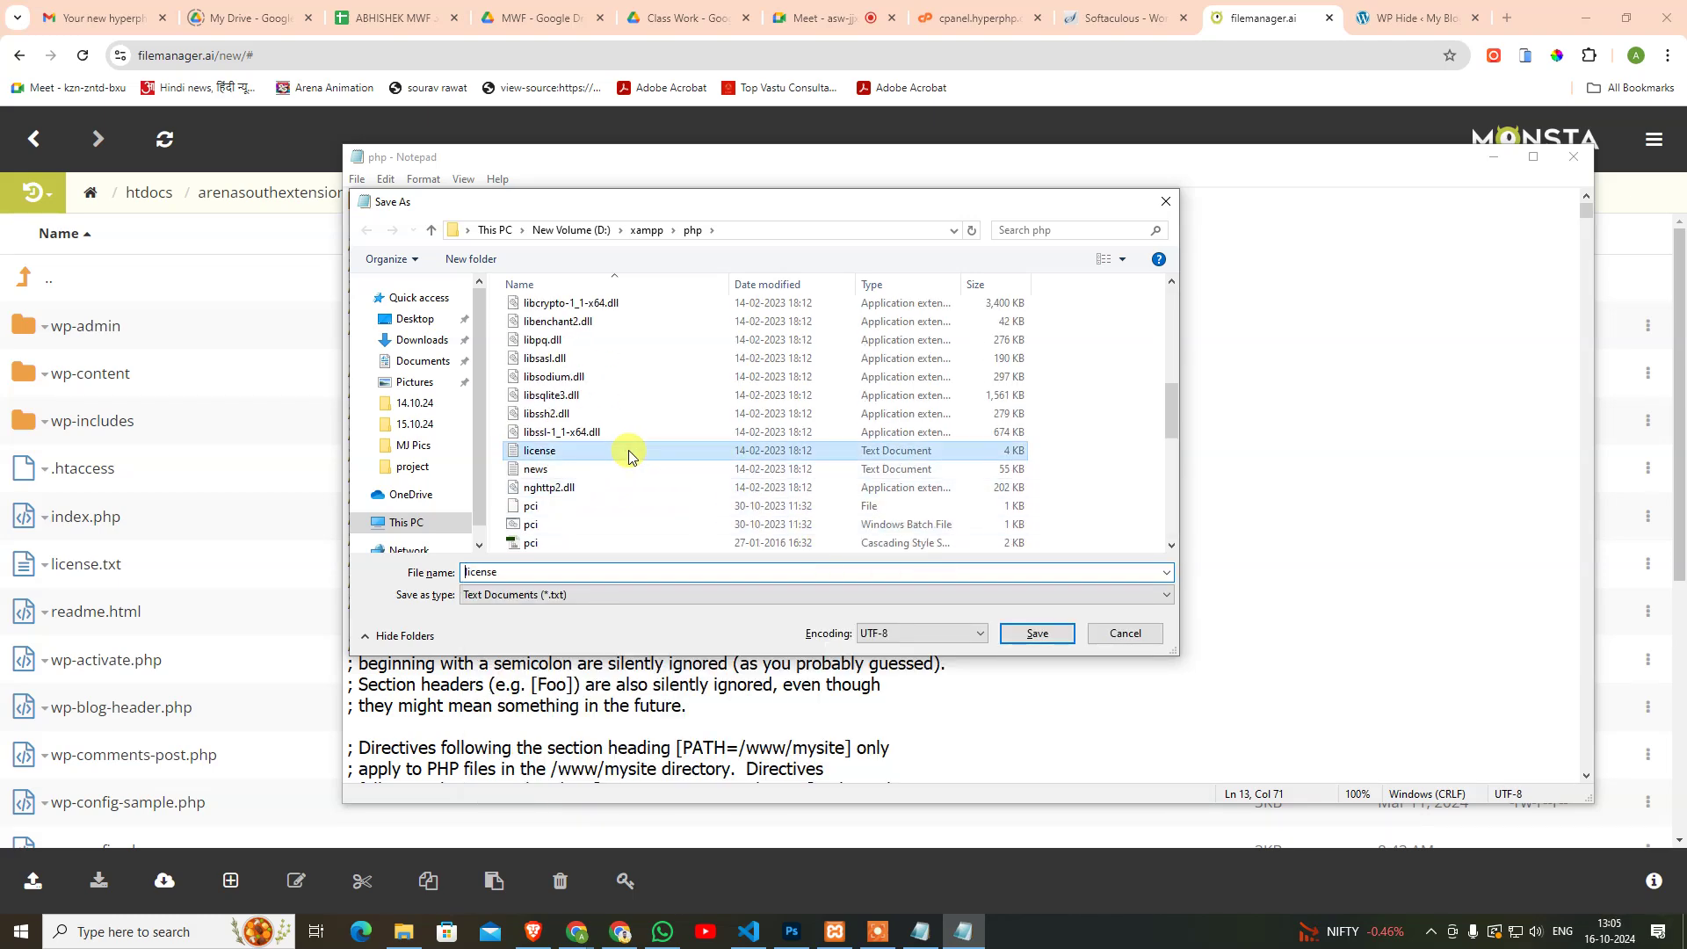
text(php)
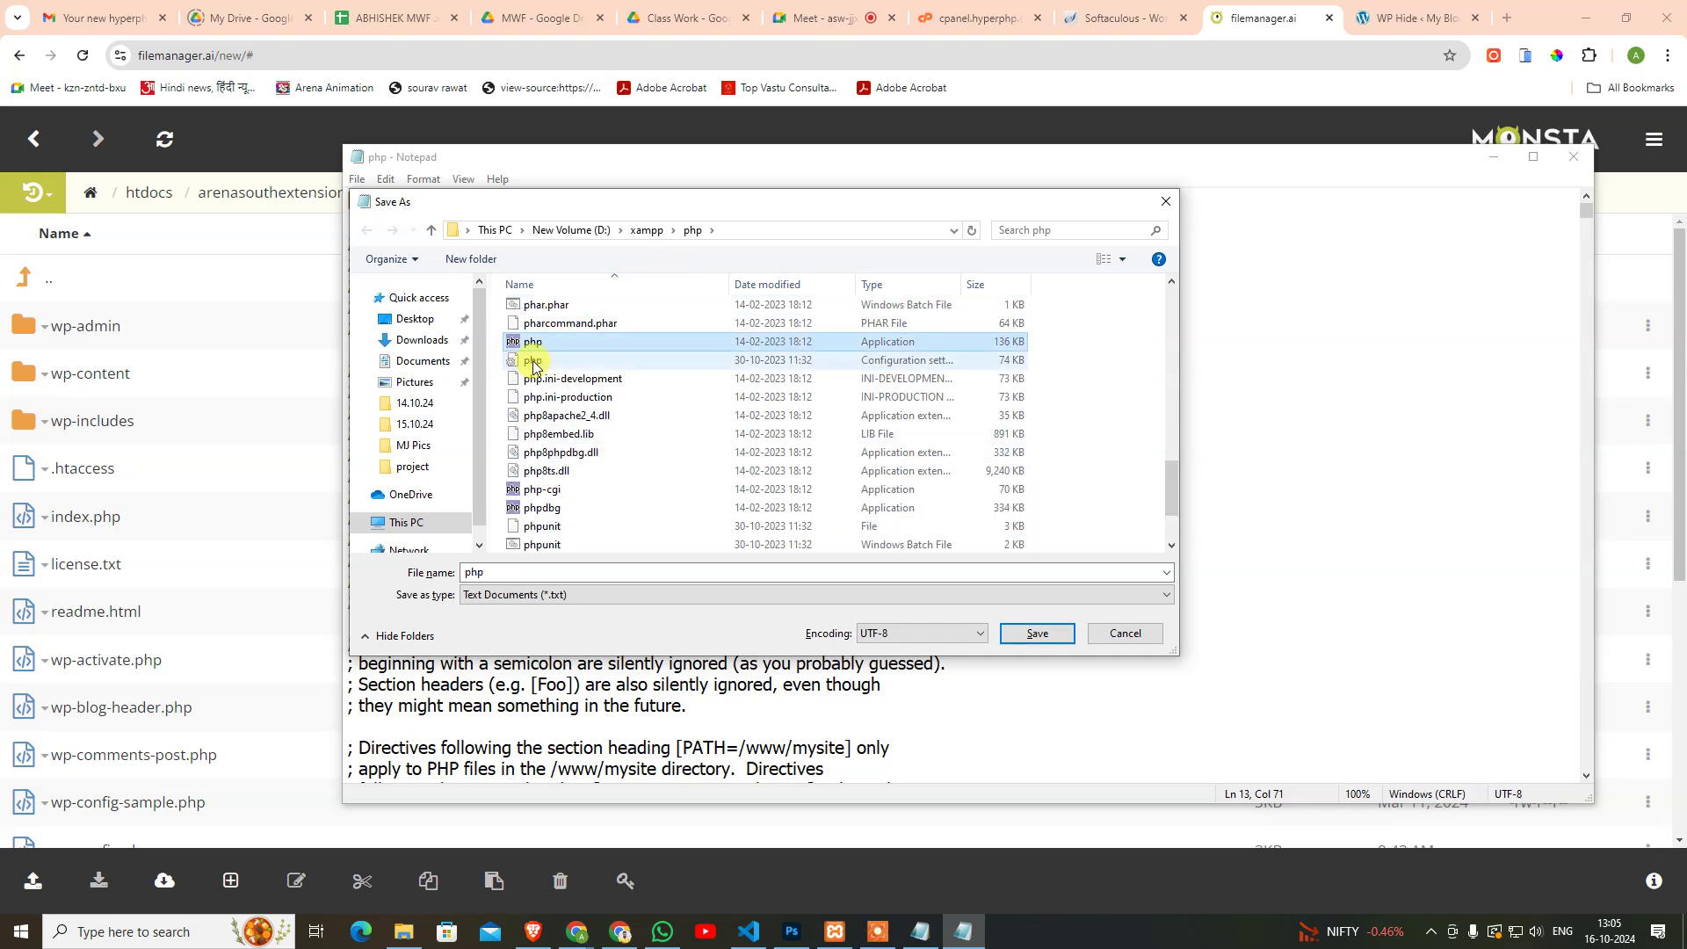
scroll(562, 359, up, 2)
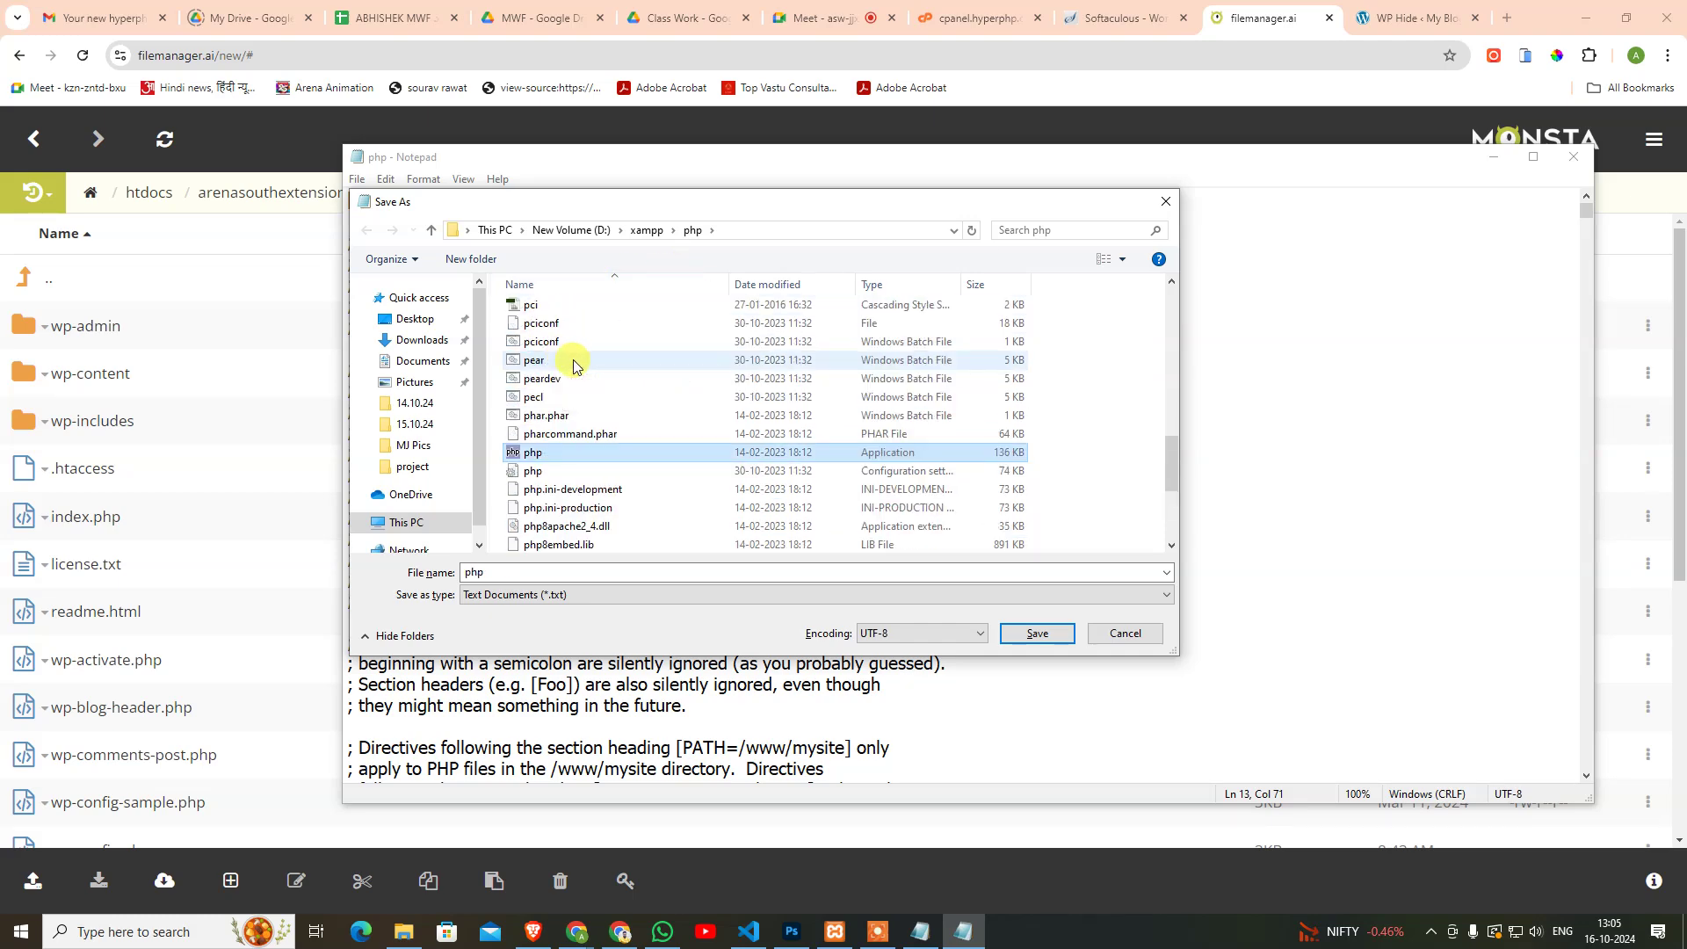
drag(536, 415, 199, 522)
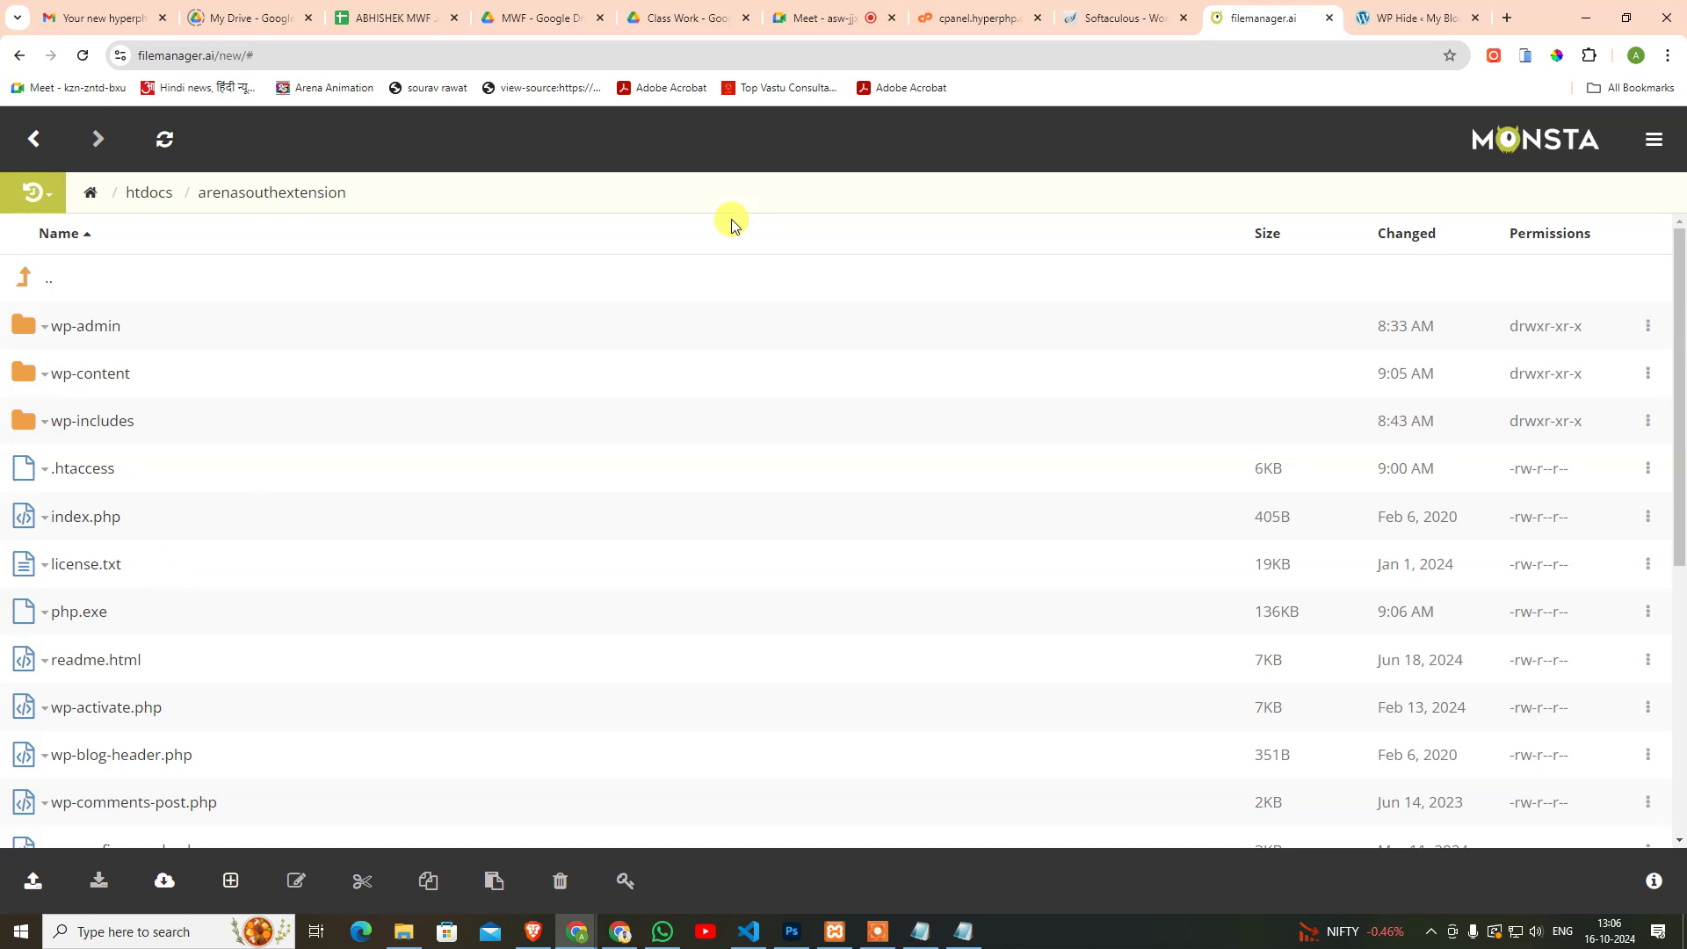
- Return to the WP Hide tab's Overview → Scan page and start a new scan
click(973, 18)
key(ctrl+9)
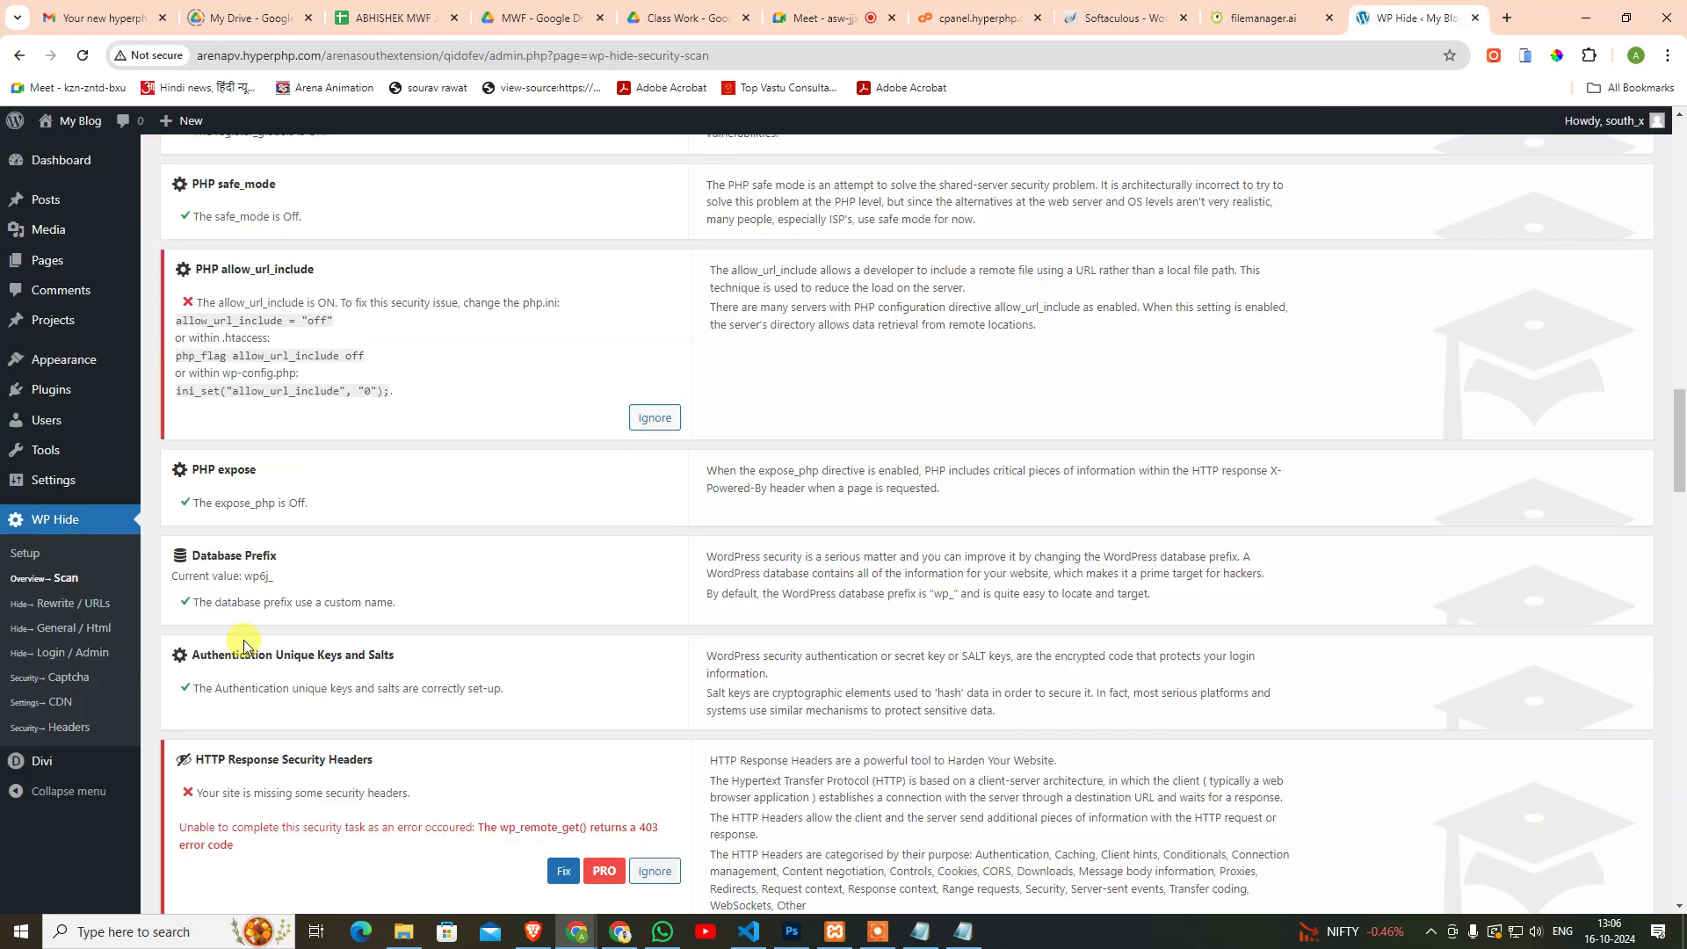
click(44, 578)
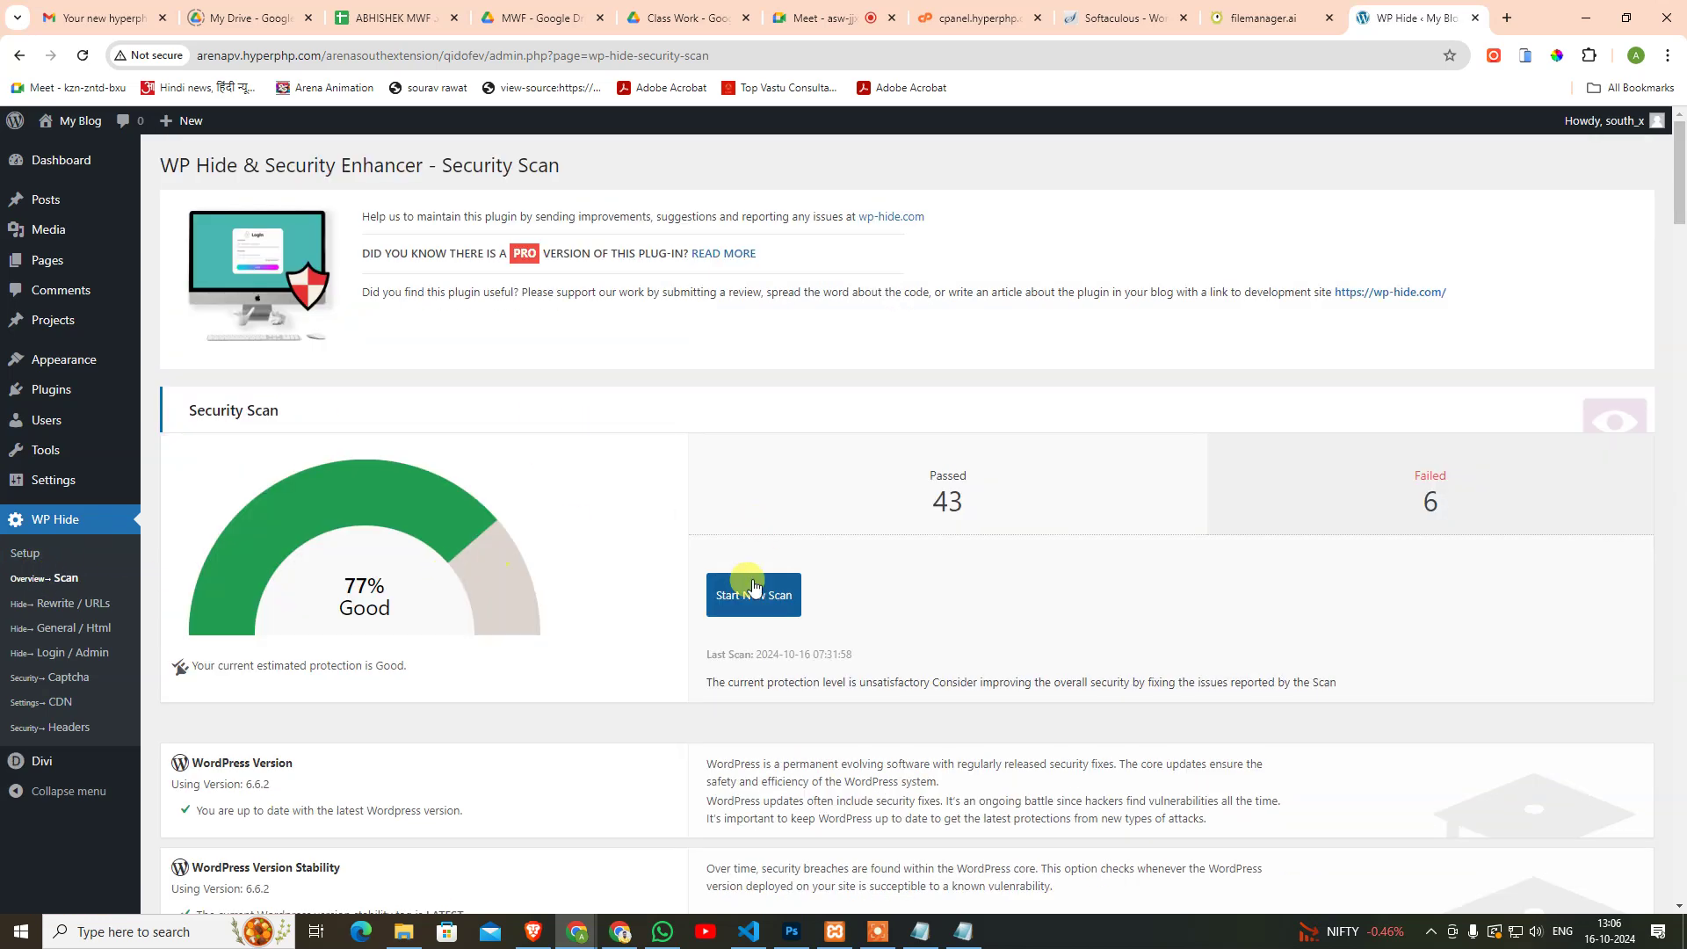
click(755, 590)
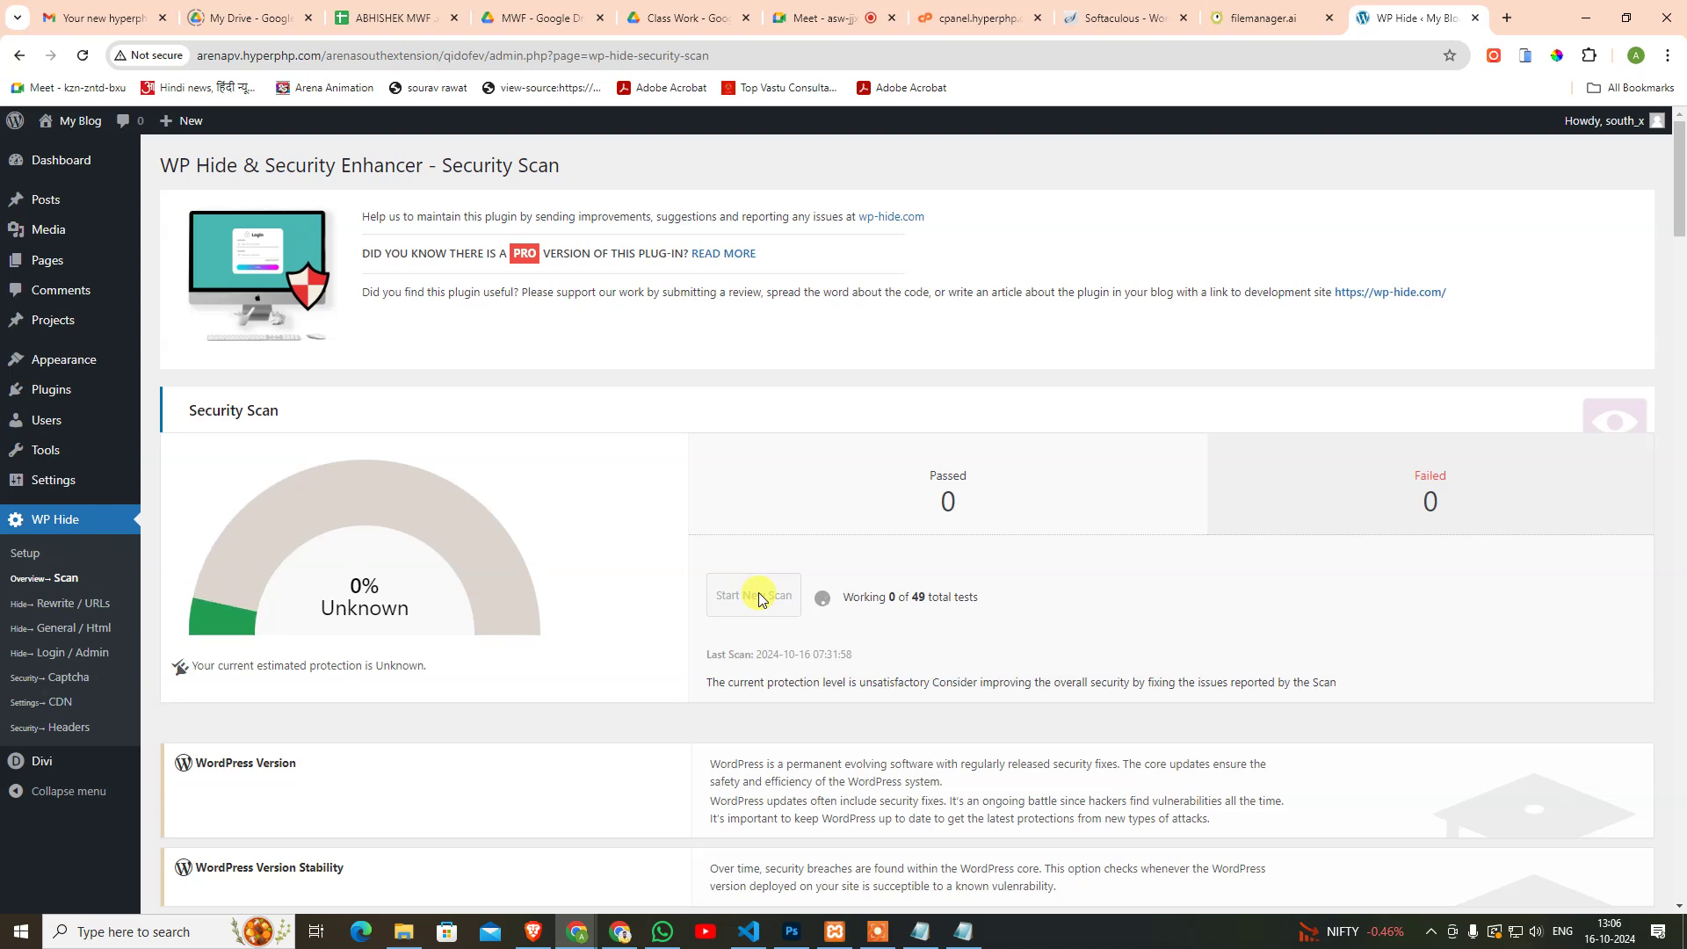
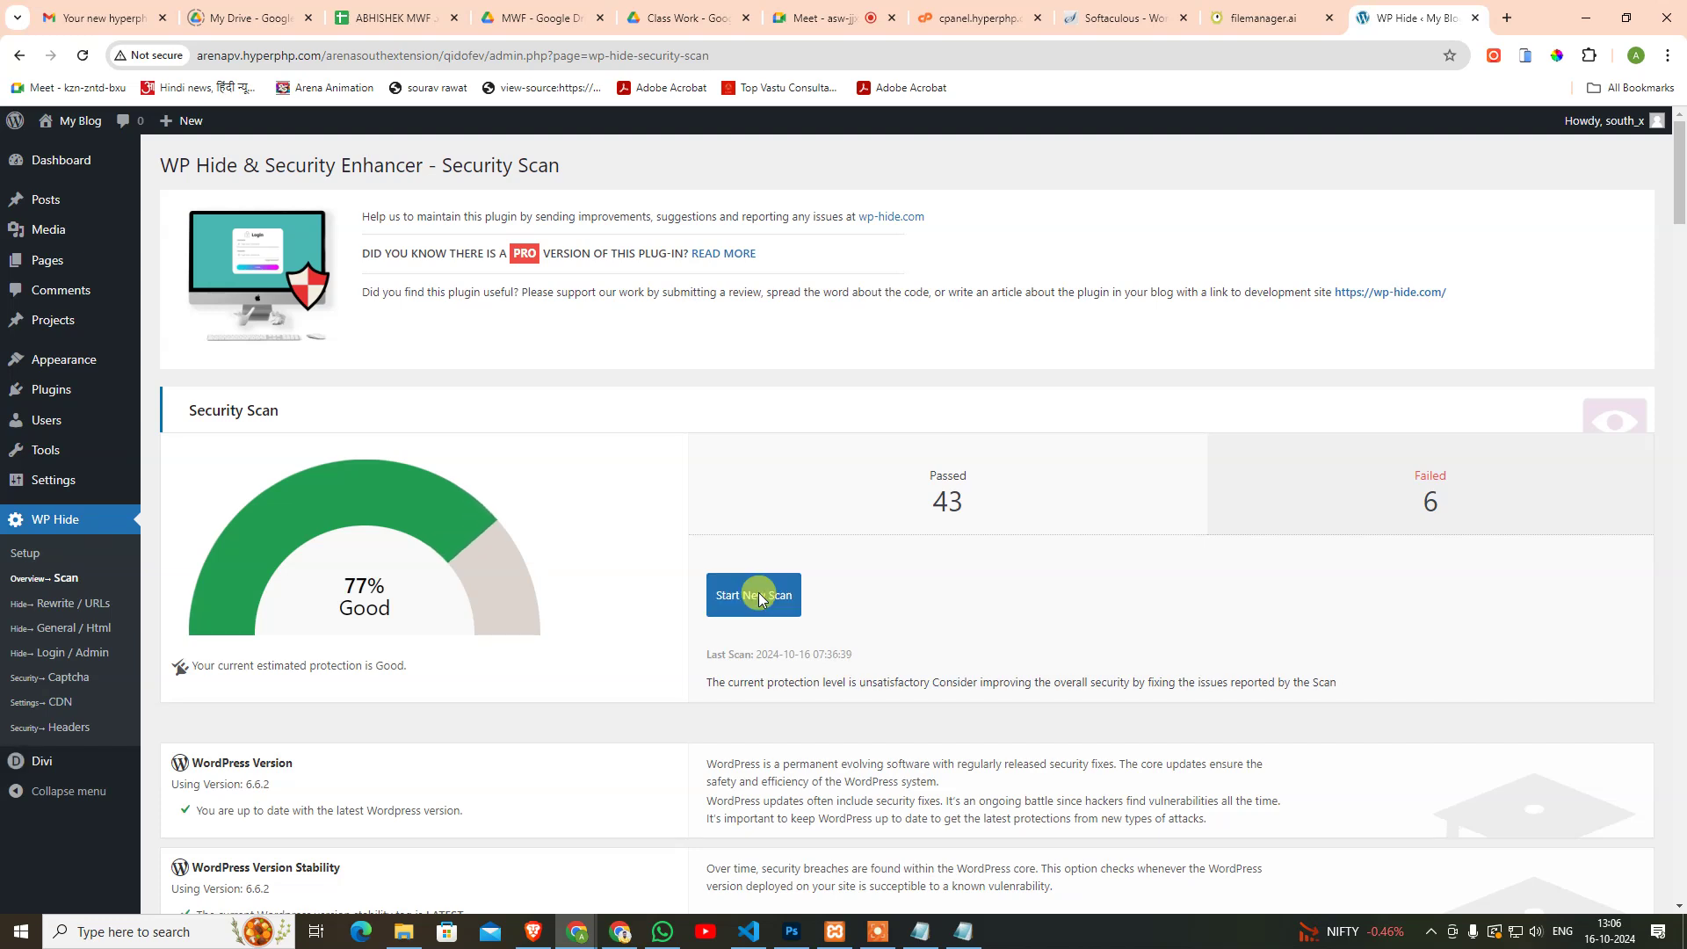
- Copy the 'php_flag allow_url_include off' line shown under the PHP allow_url_include scan result
scroll(565, 629, down, 15)
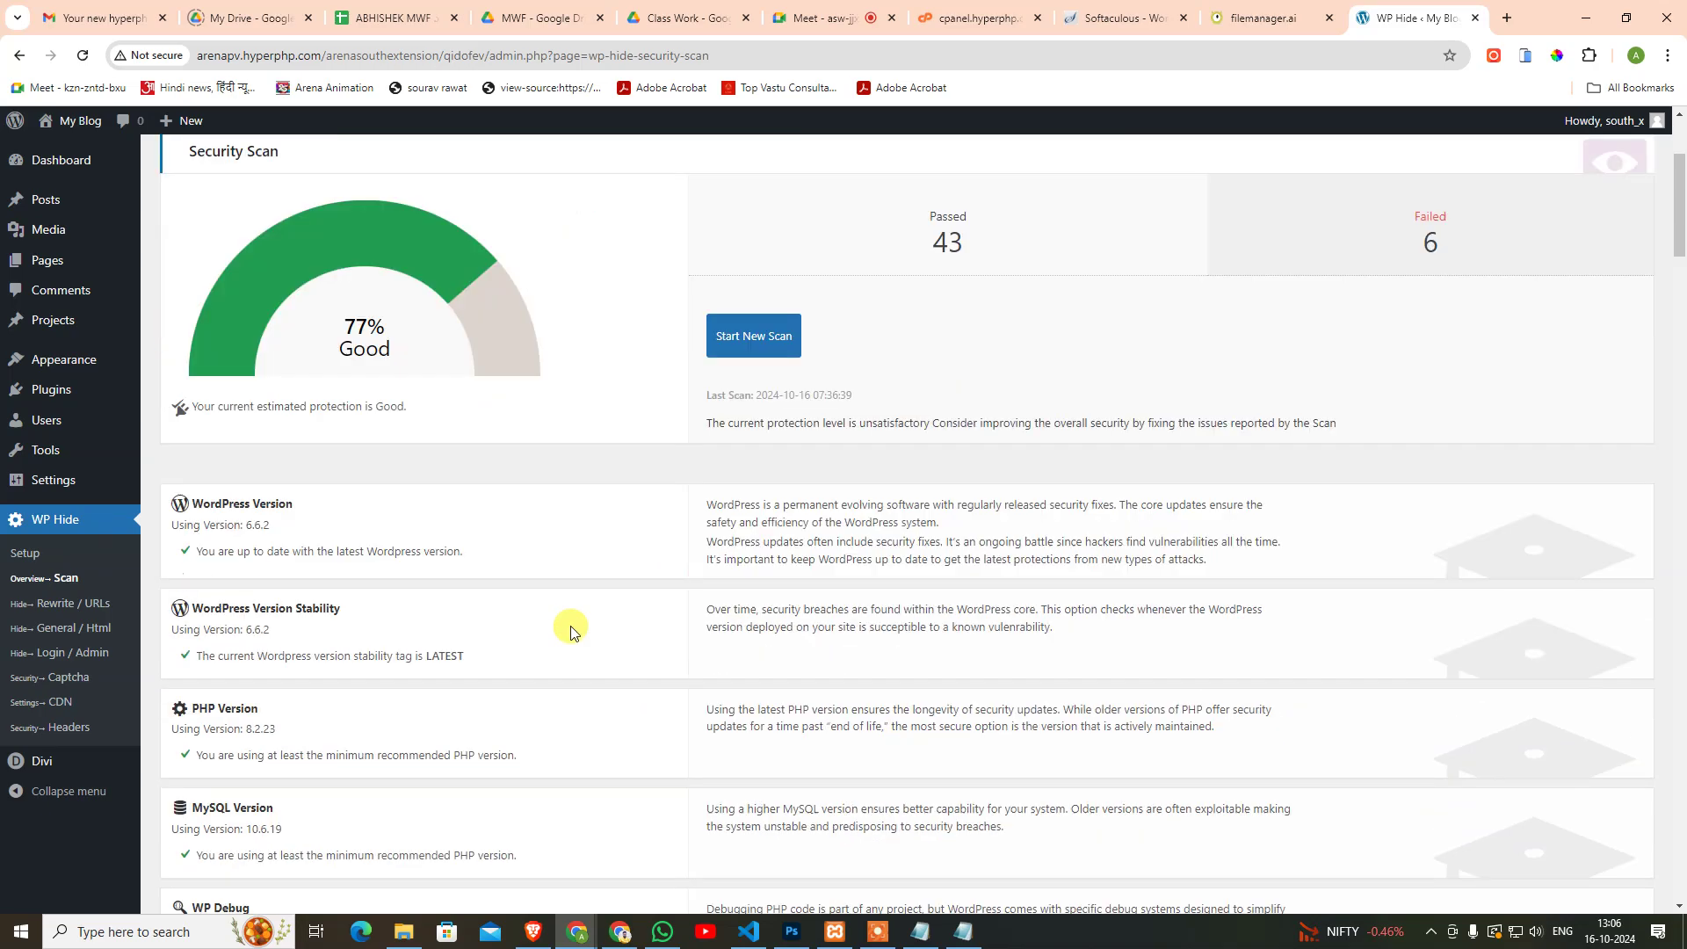
scroll(560, 721, down, 9)
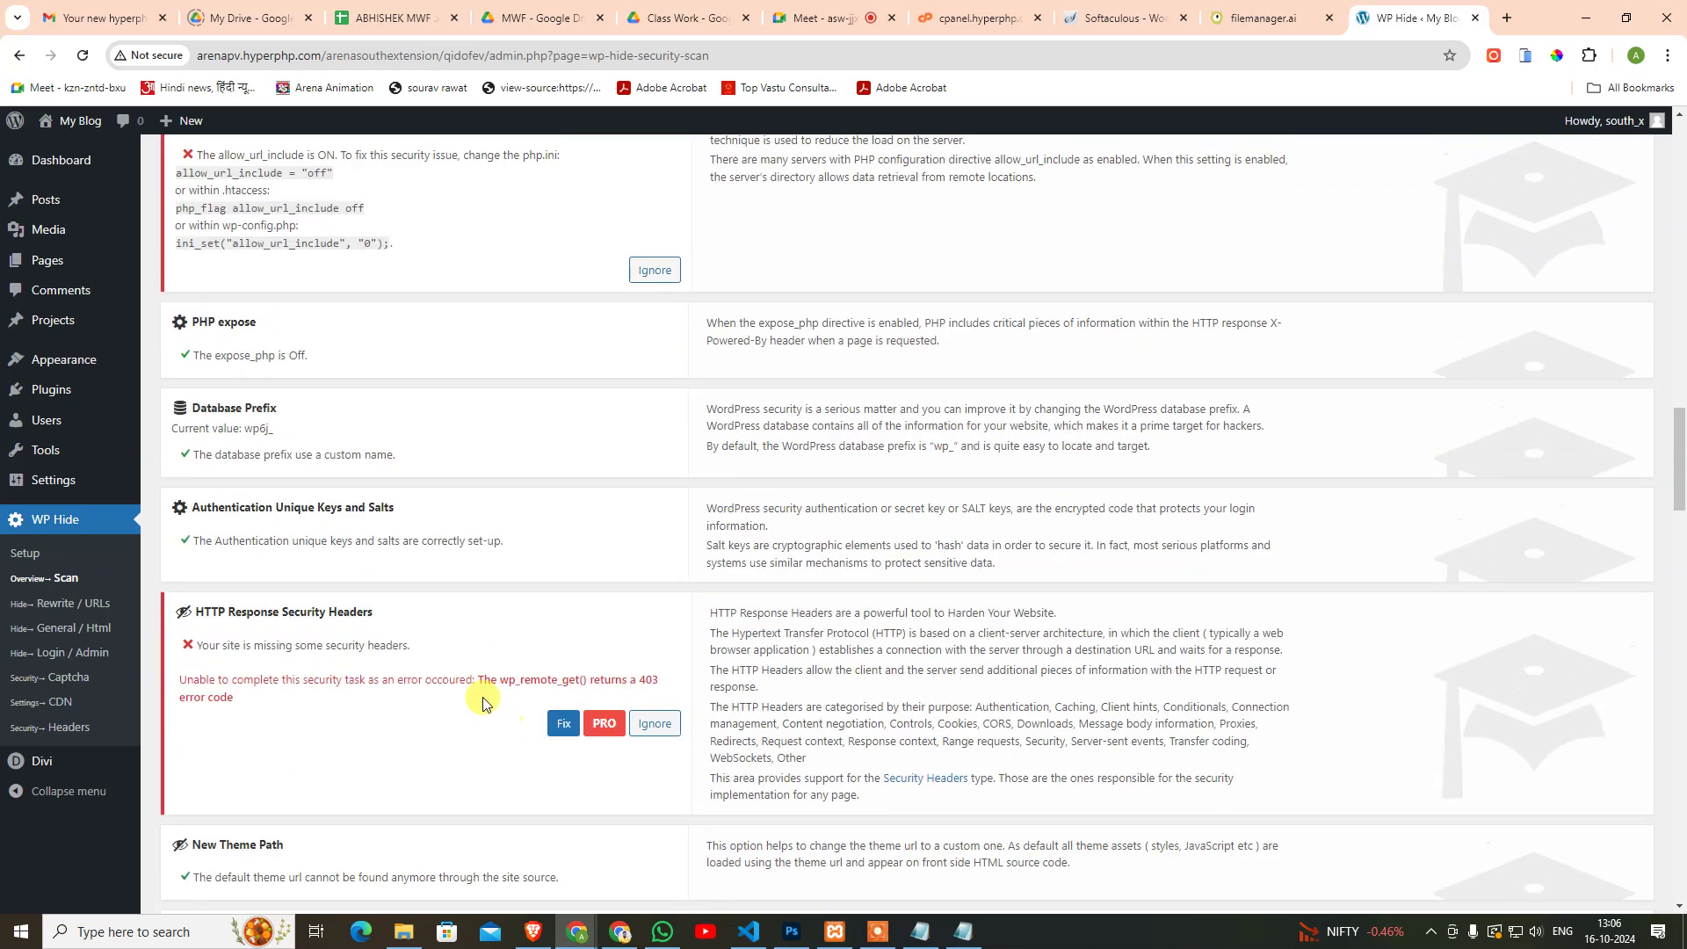
scroll(482, 697, up, 3)
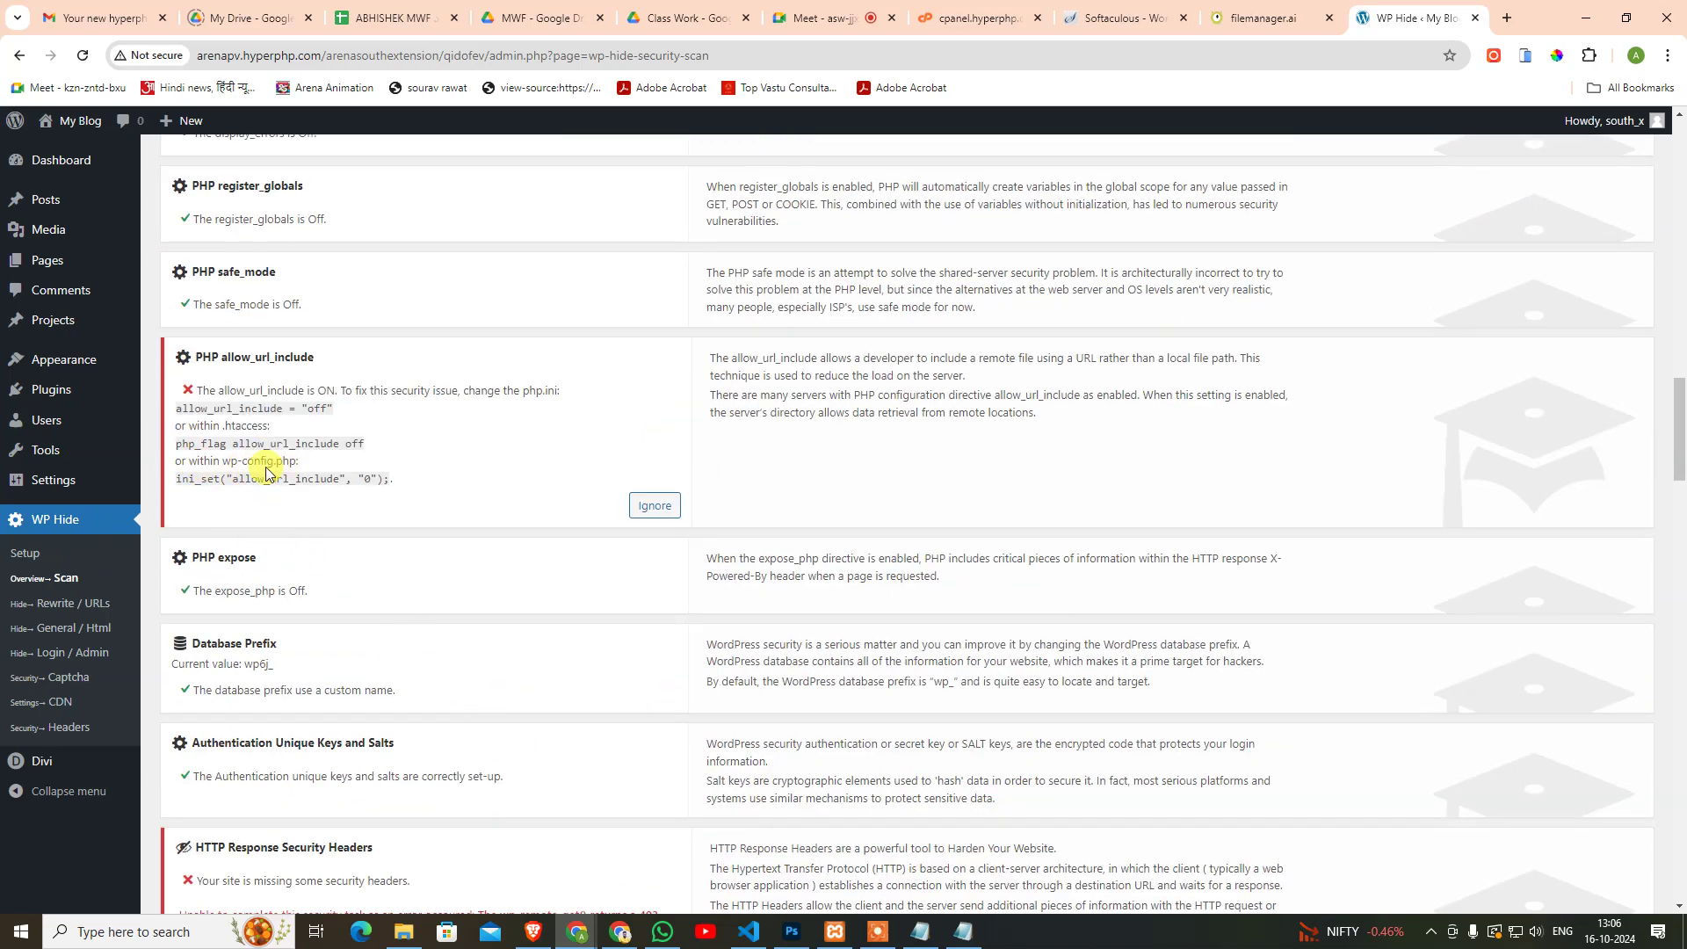
triple_click(343, 444)
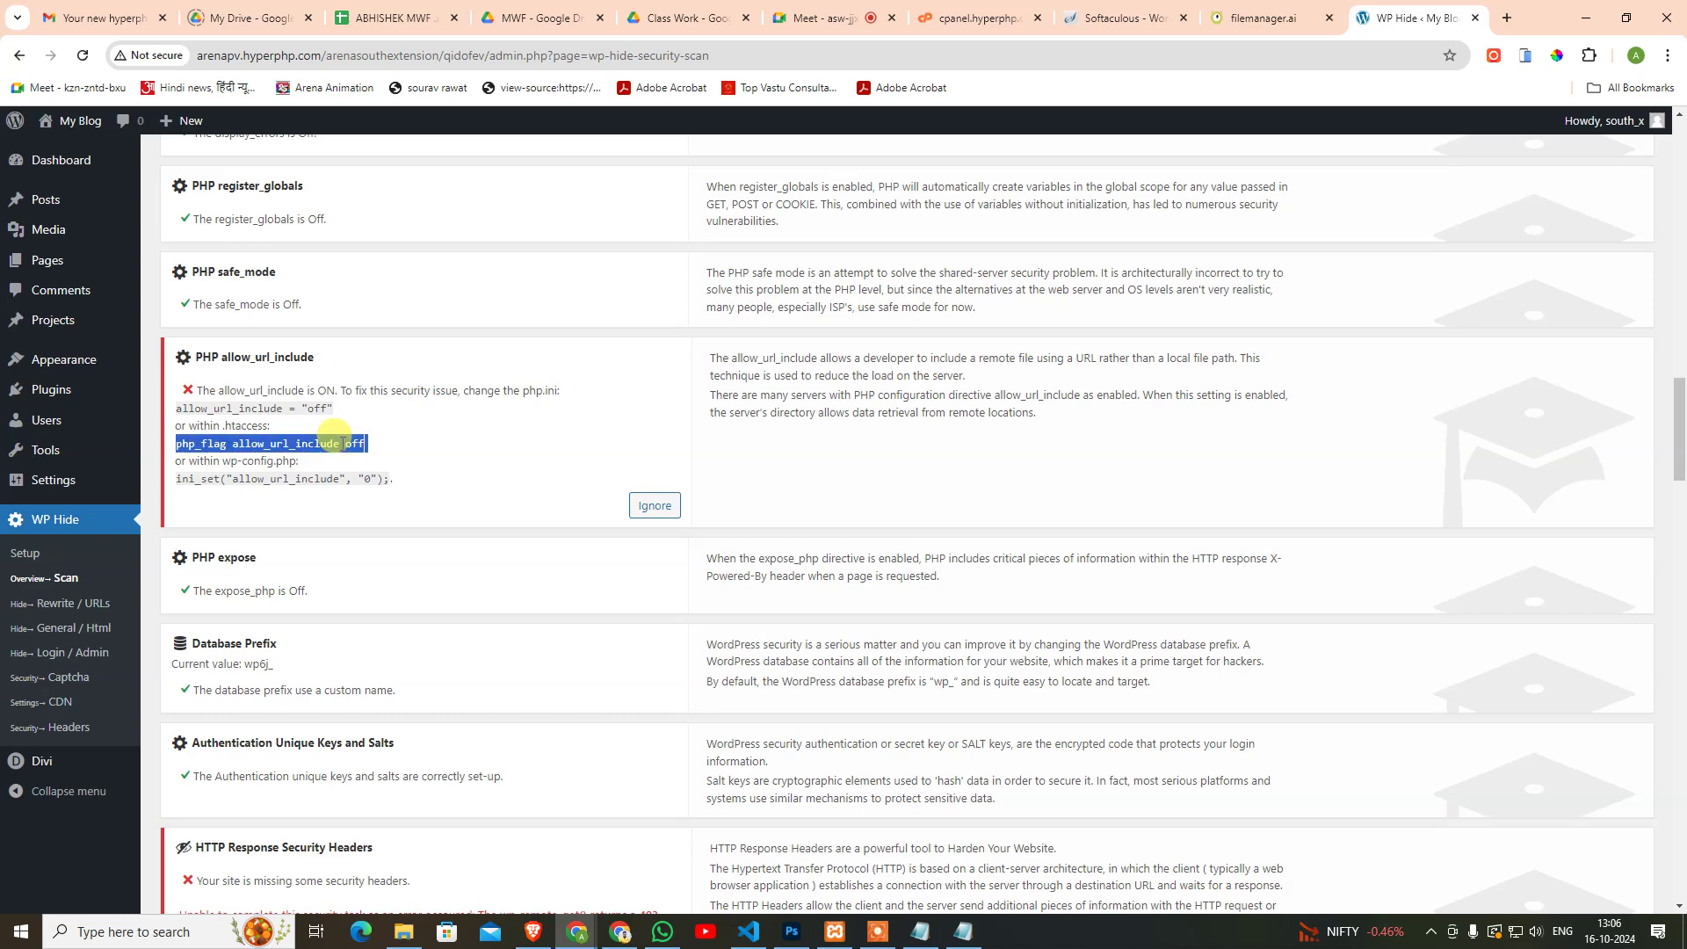
key(ctrl+c)
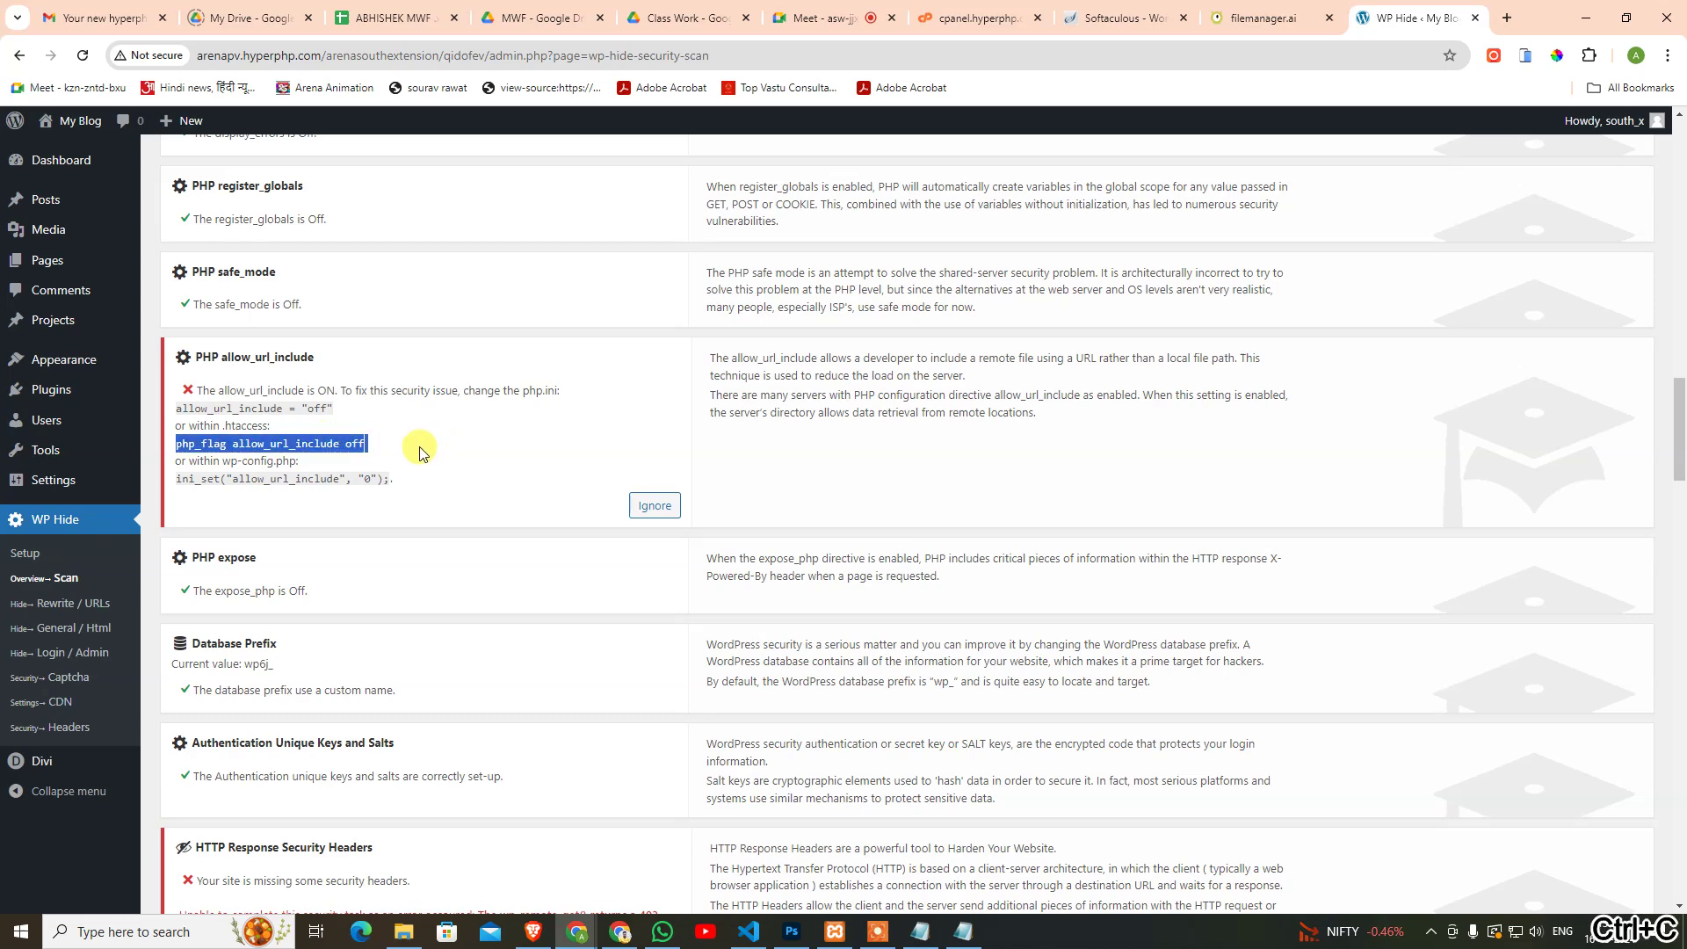
key(alt+Tab)
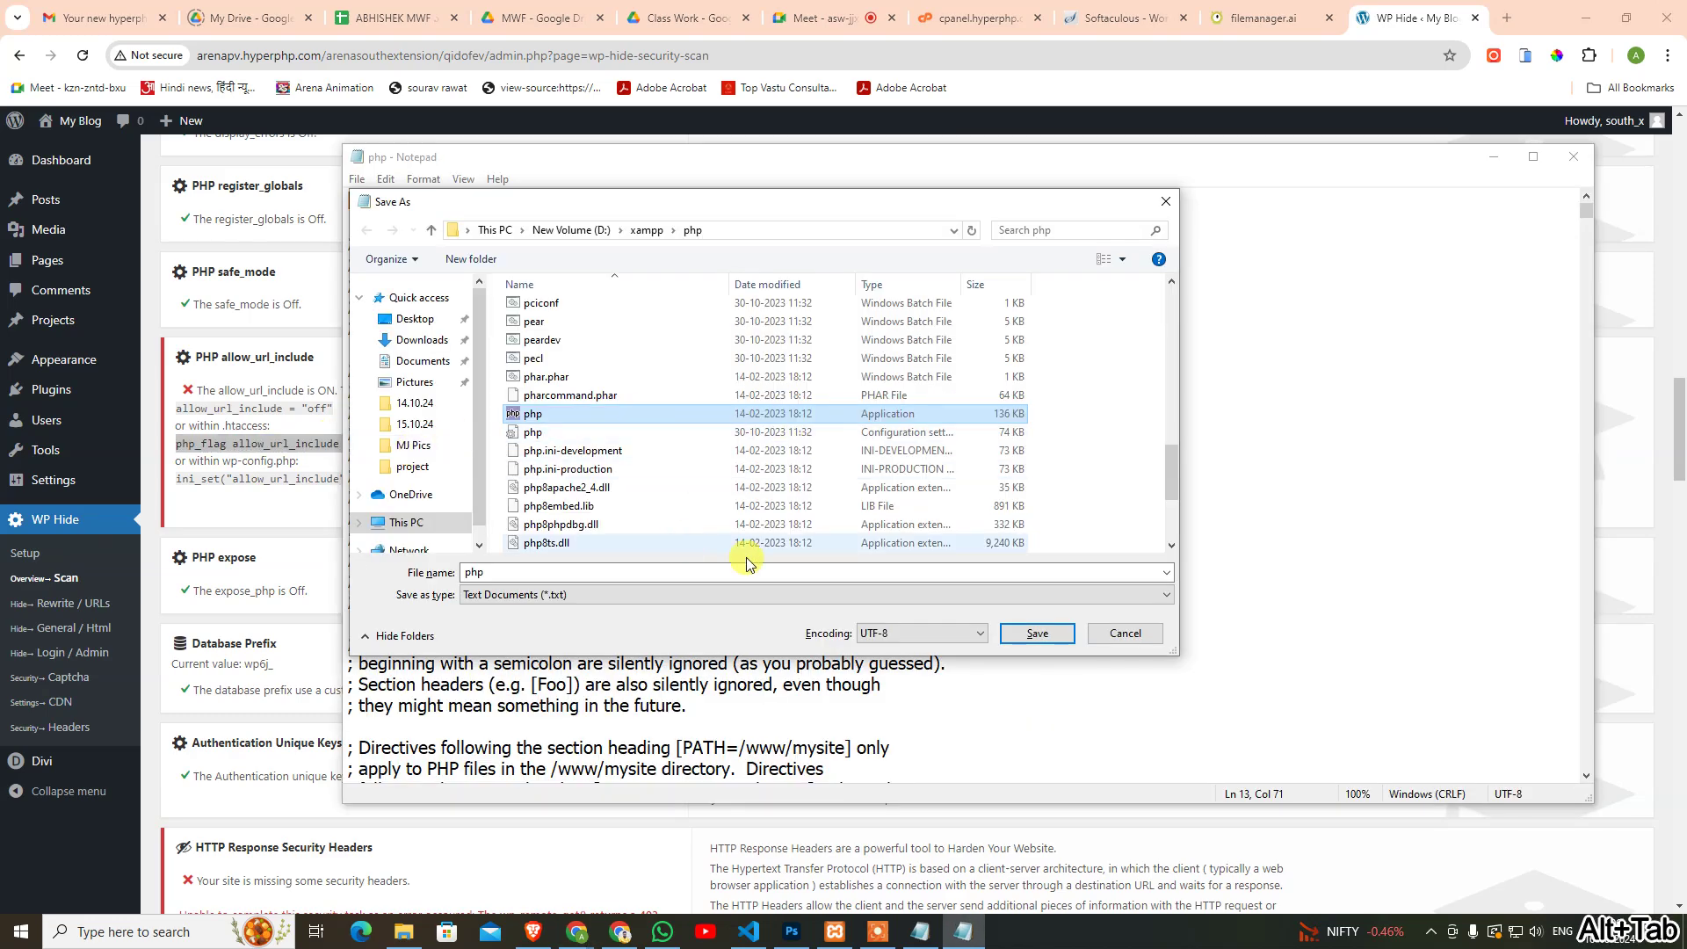
- Cancel Notepad's Save As and open the htdocs .htaccess file for editing in Monsta FTP
click(1145, 637)
click(1266, 17)
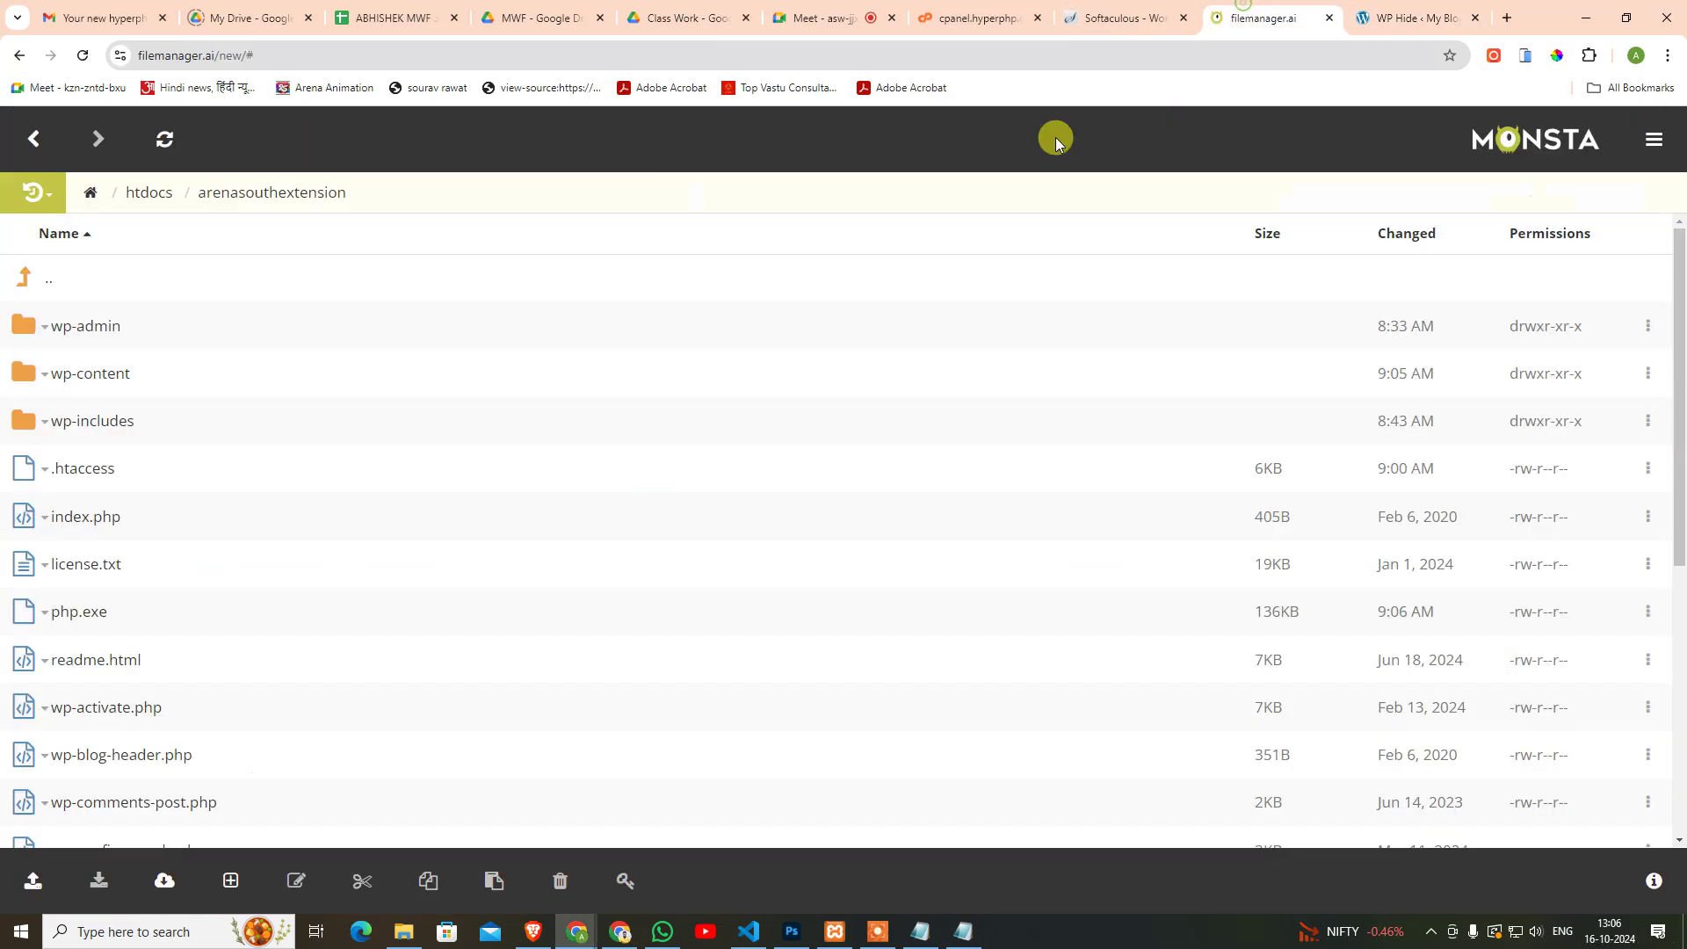
click(155, 195)
scroll(106, 531, down, 3)
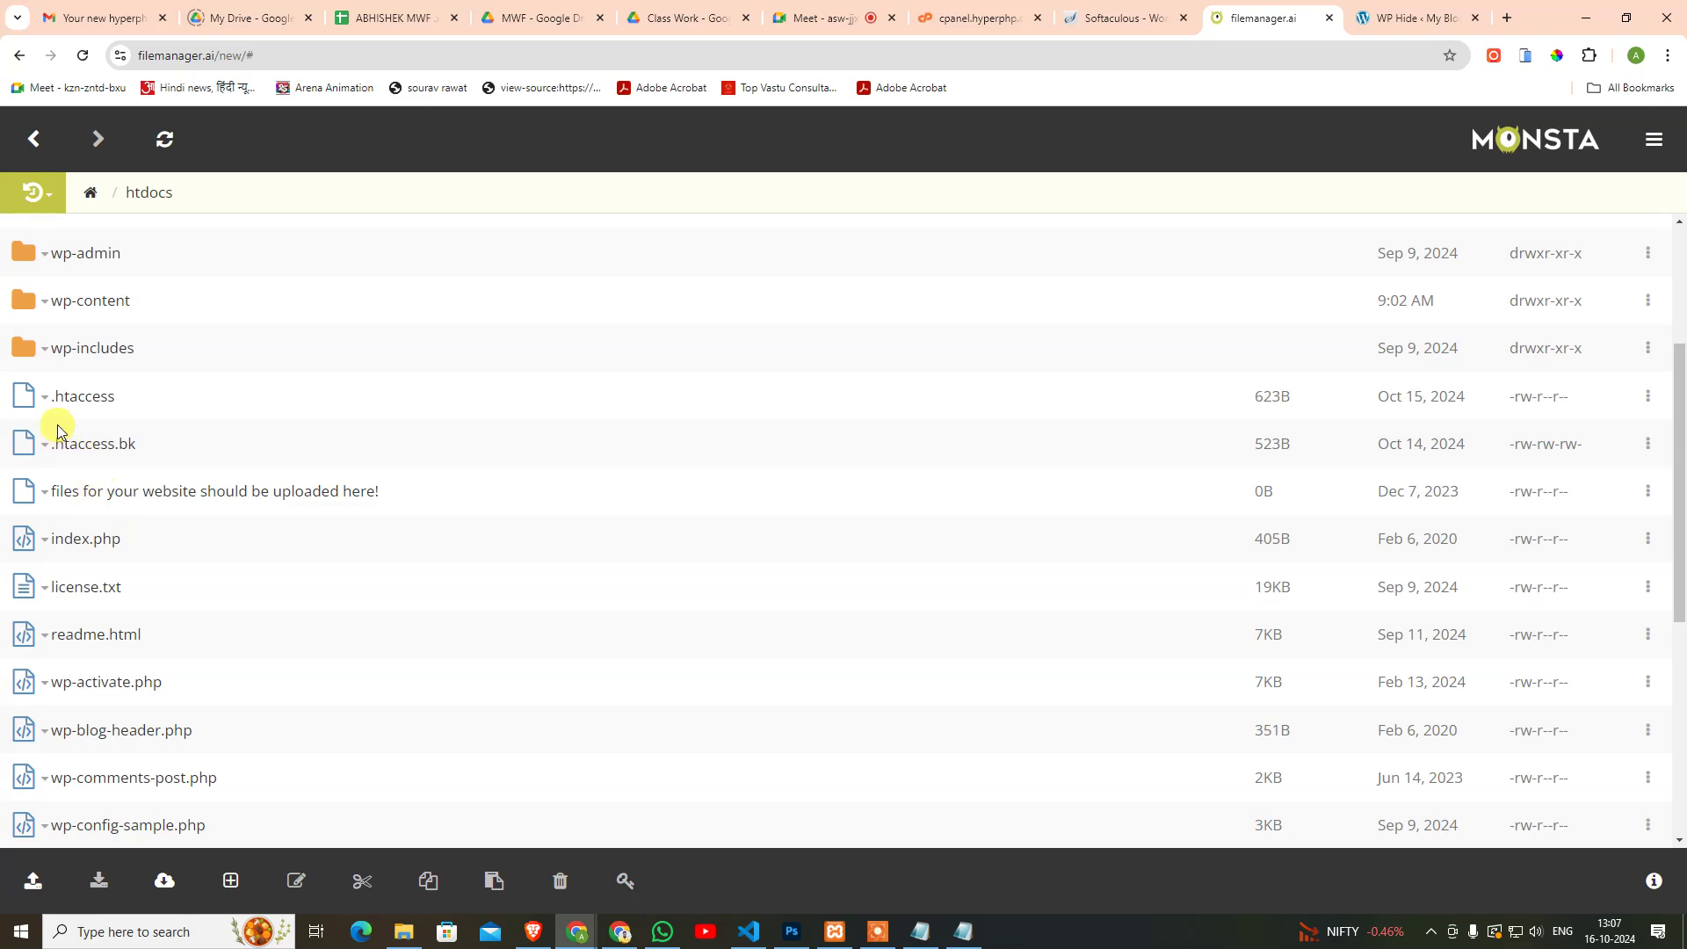
click(46, 397)
click(149, 429)
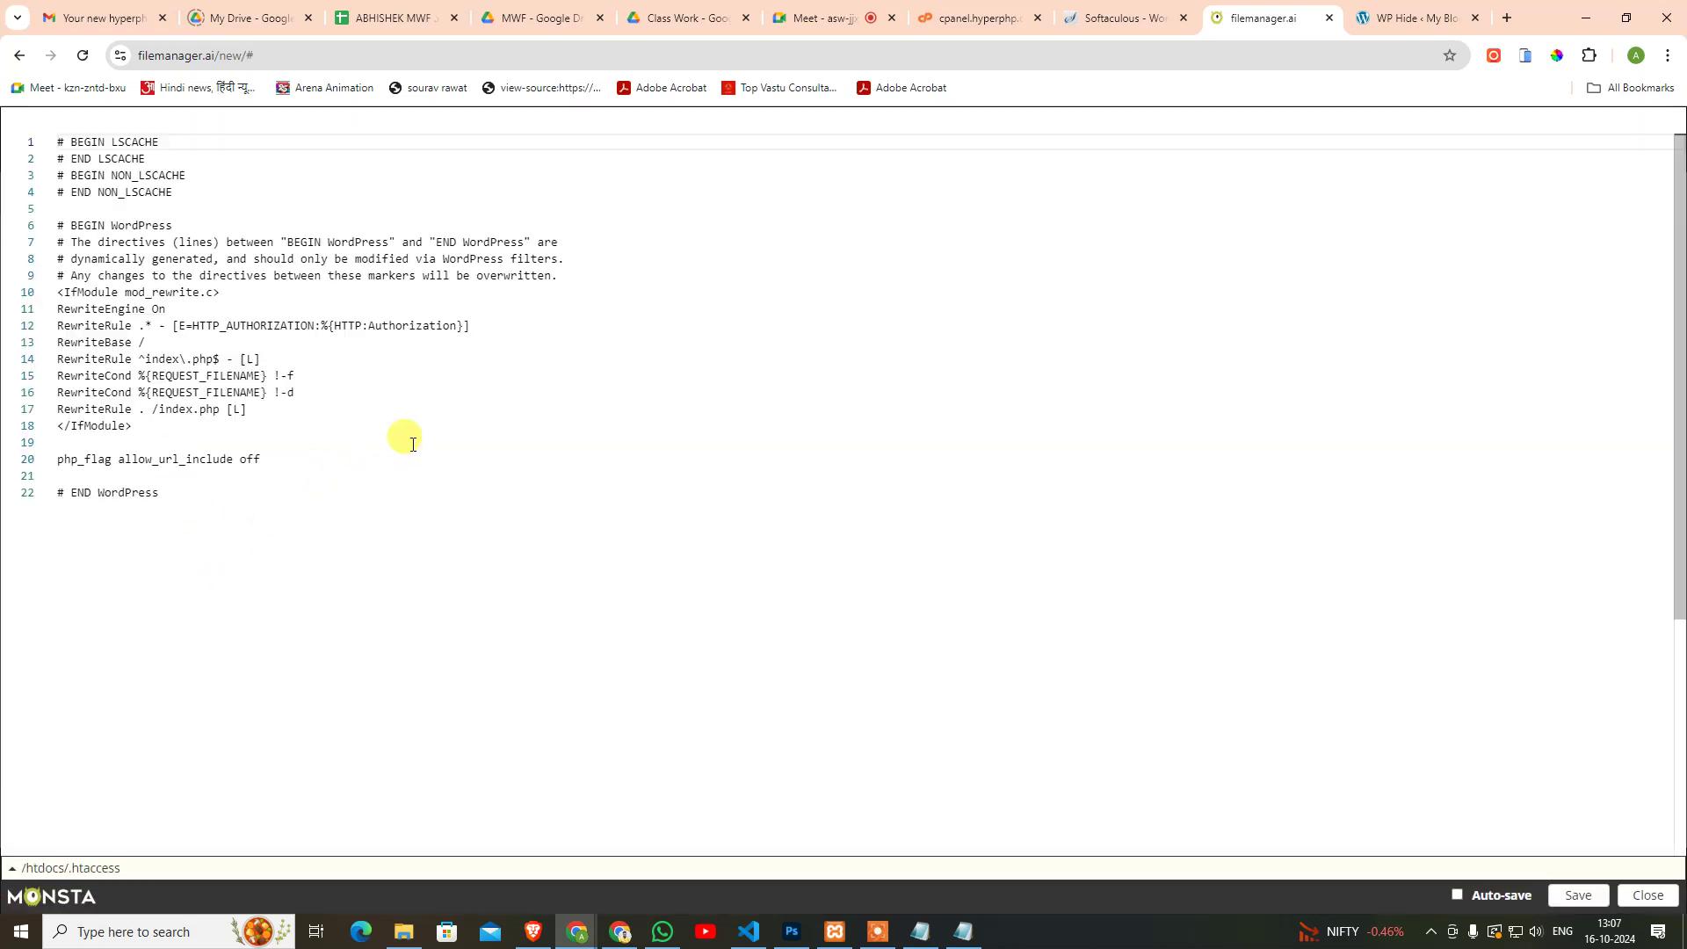
- Put 'php_flag allow_url_include off' on line 20 of .htaccess, save, and close the editor
click(322, 529)
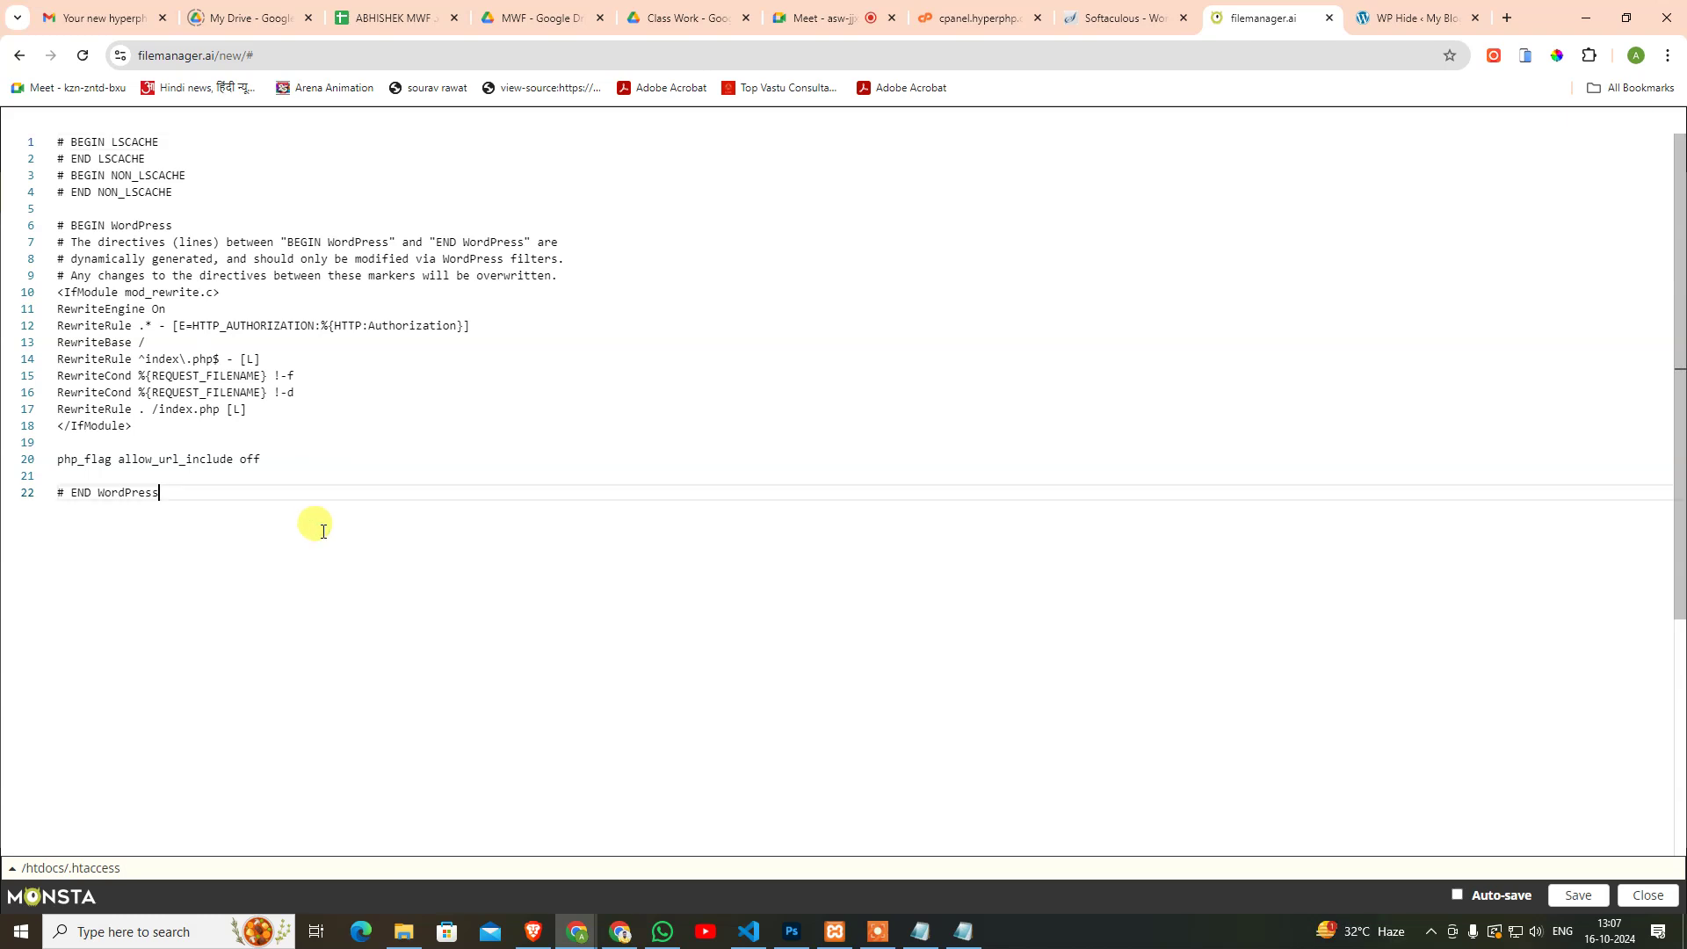
key(Up)
key(Up)
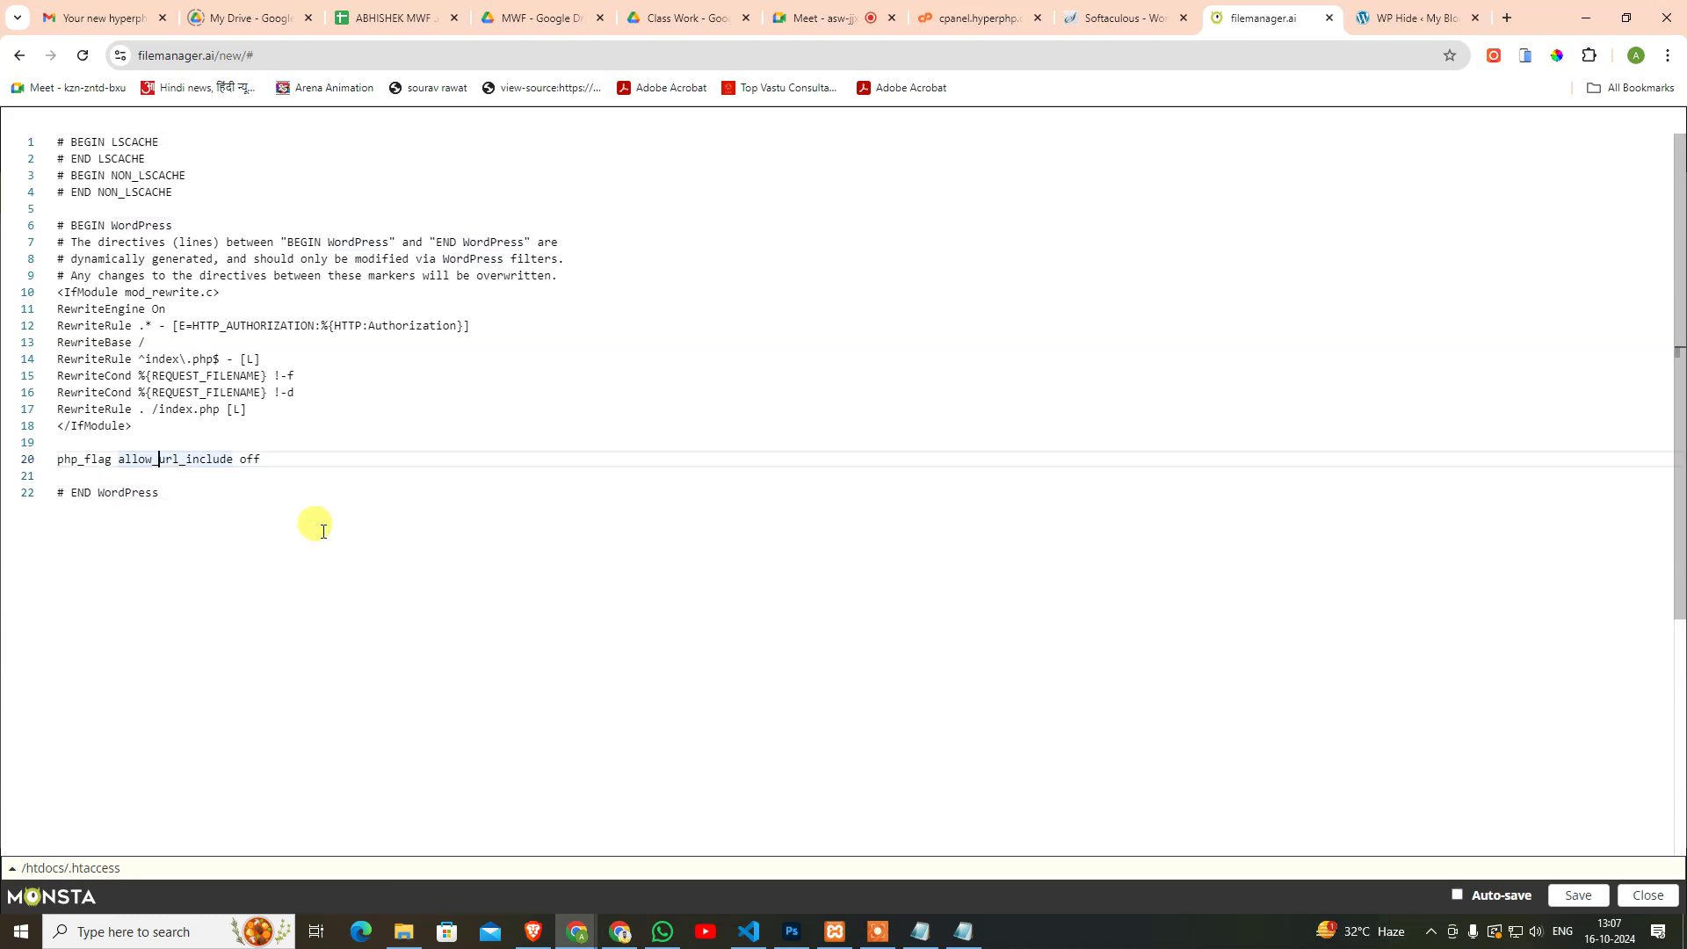
key(Home)
key(shift+End)
key(ctrl+v)
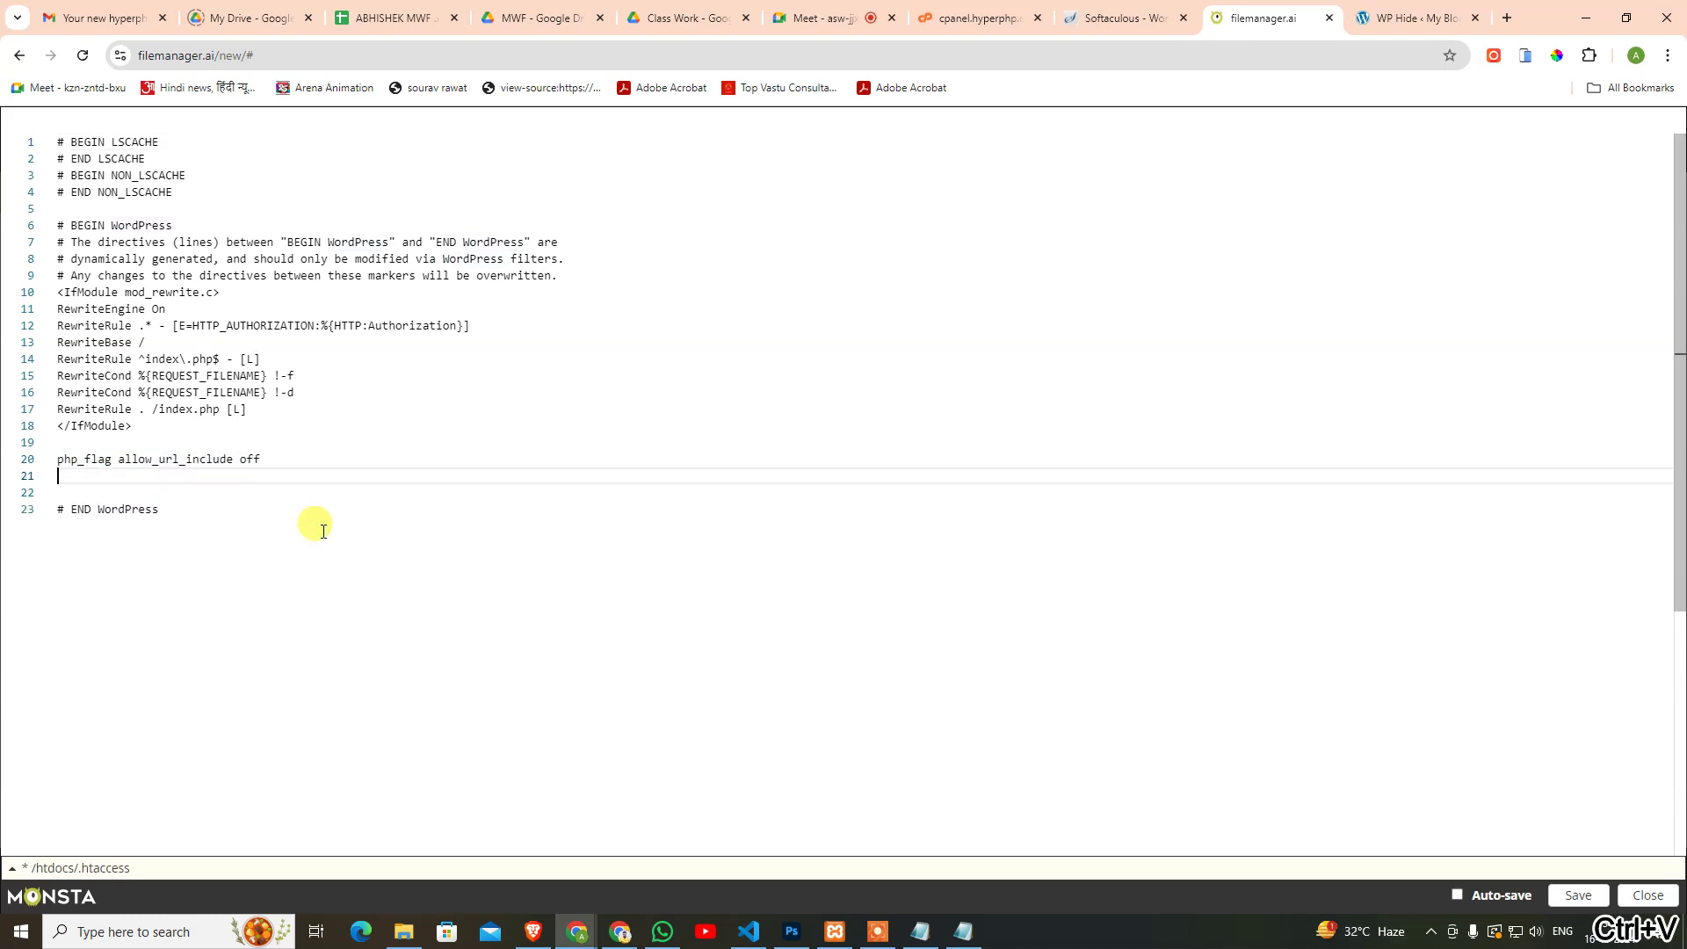
key(Up)
key(shift+End)
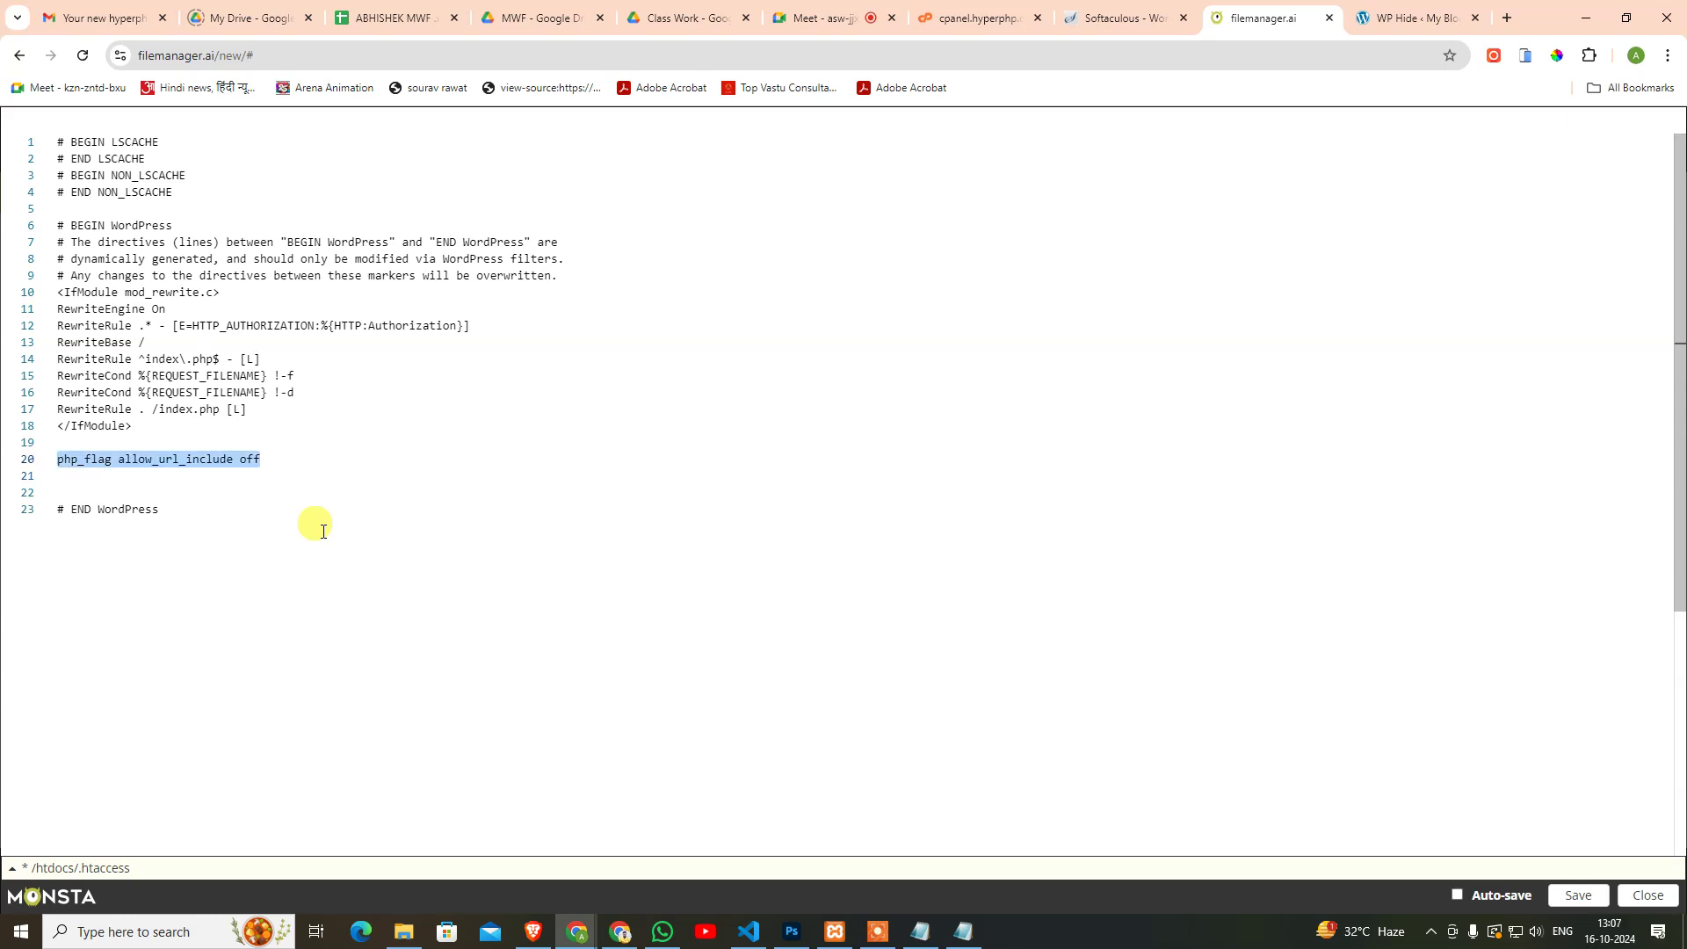
key(ctrl+x)
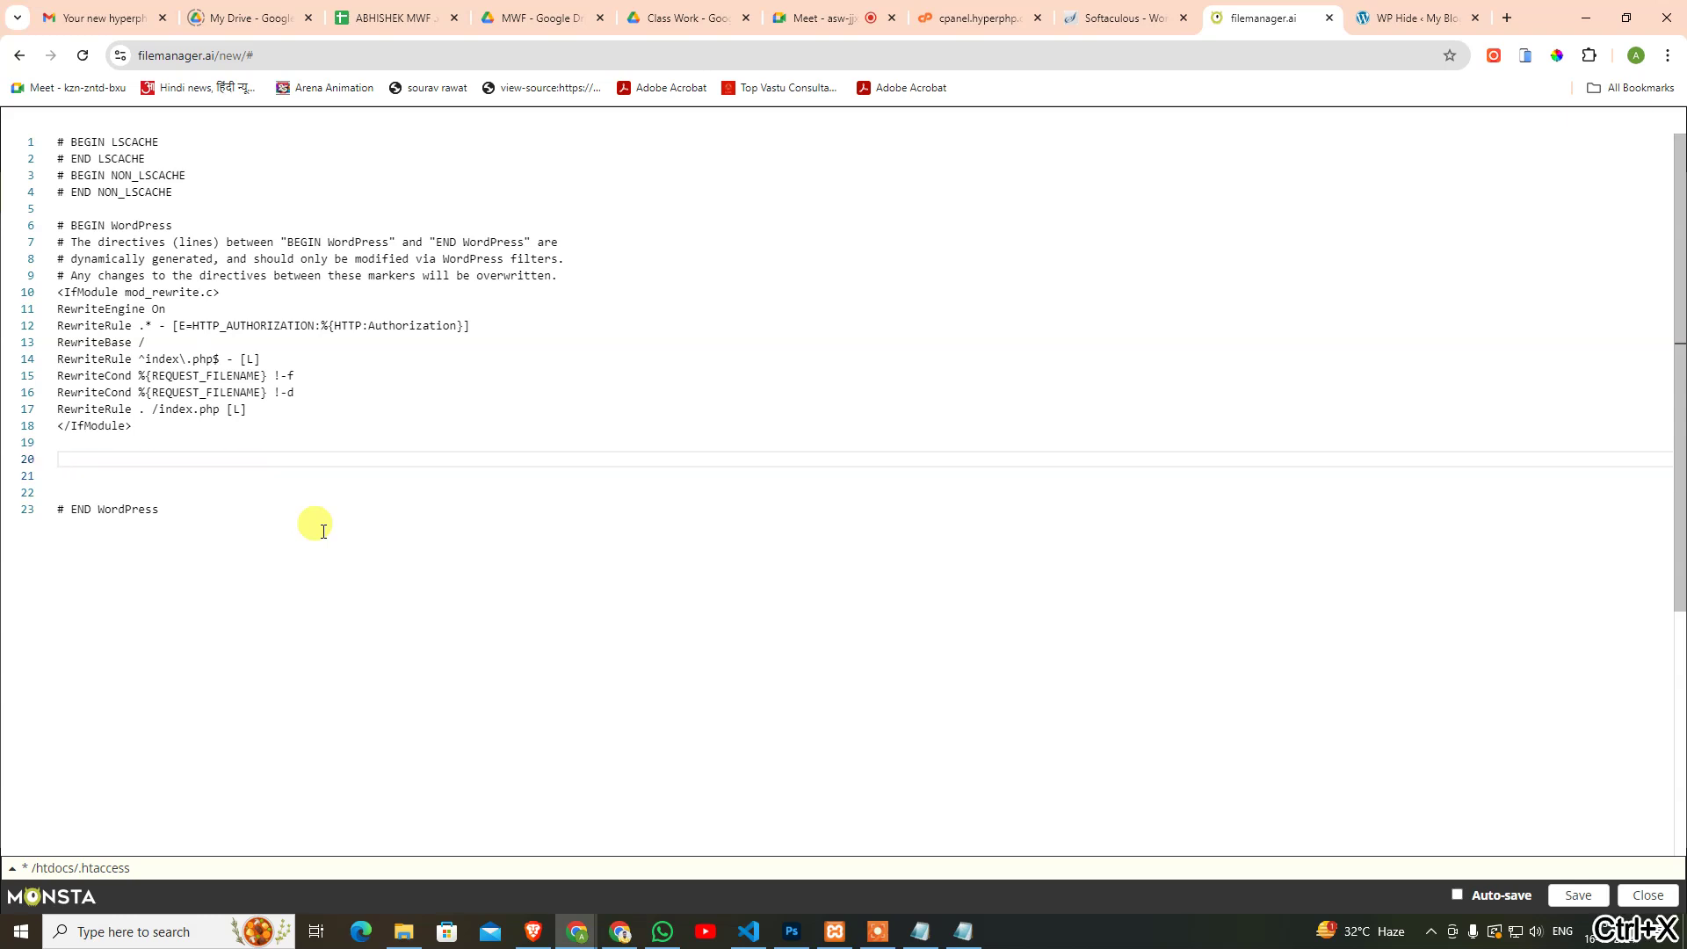
key(ctrl+v)
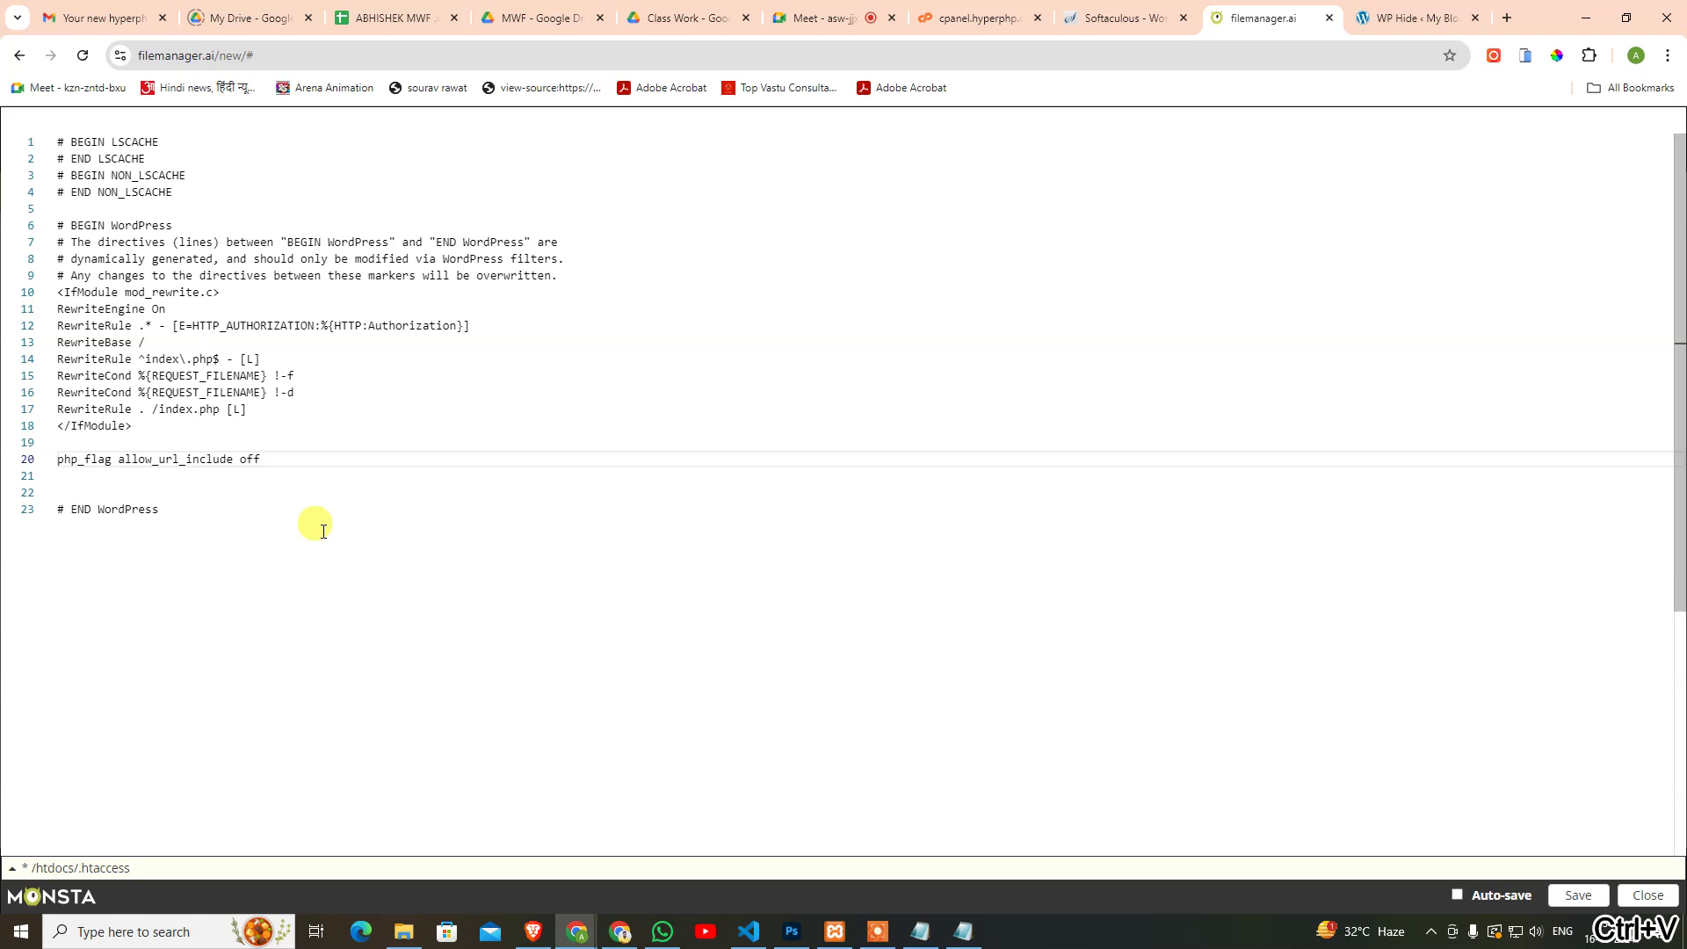
click(1580, 894)
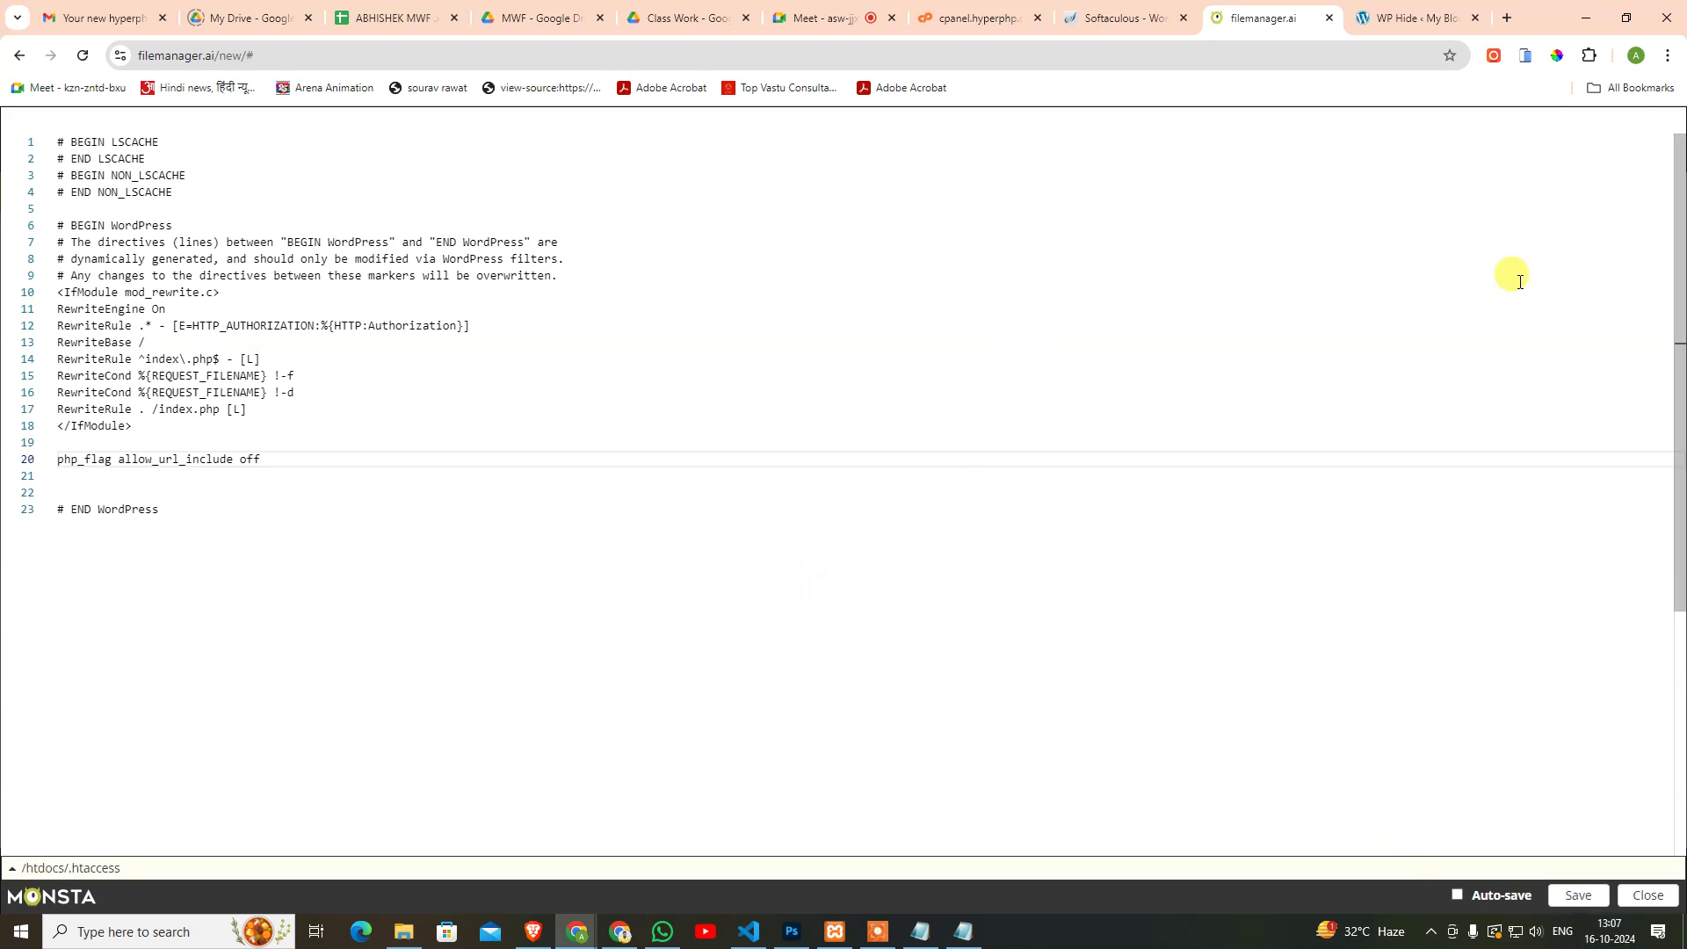
click(1647, 895)
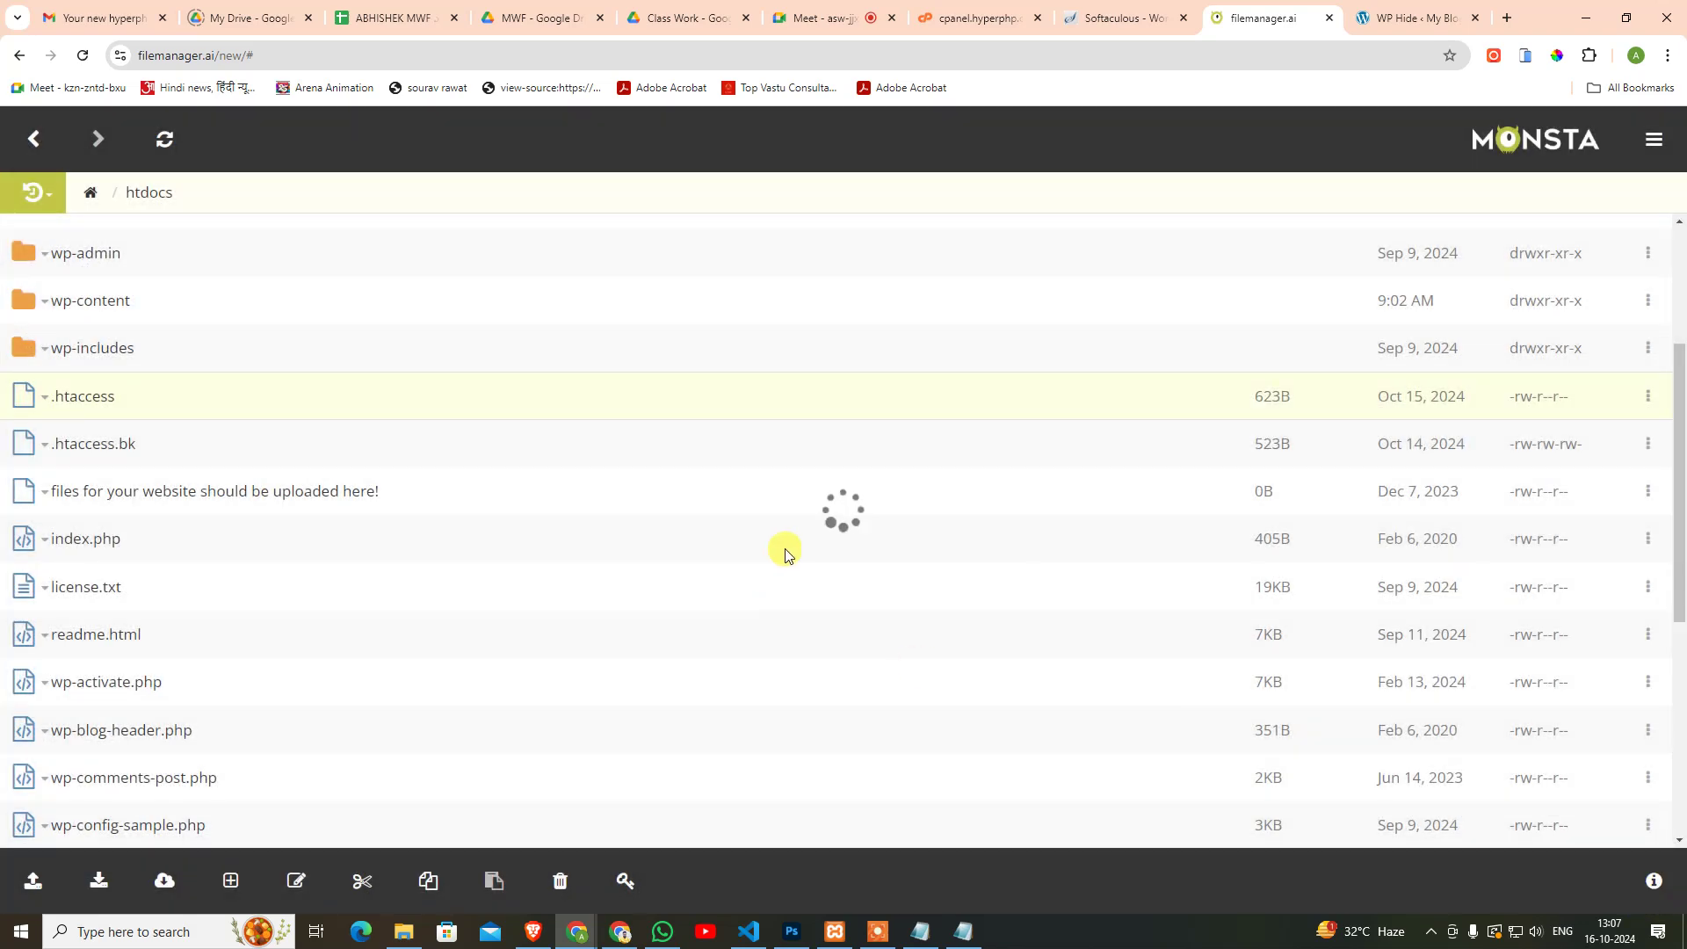
- Copy the wp-config fix line ini_set("allow_url_include", "0"); from the scan result and close Notepad
click(971, 17)
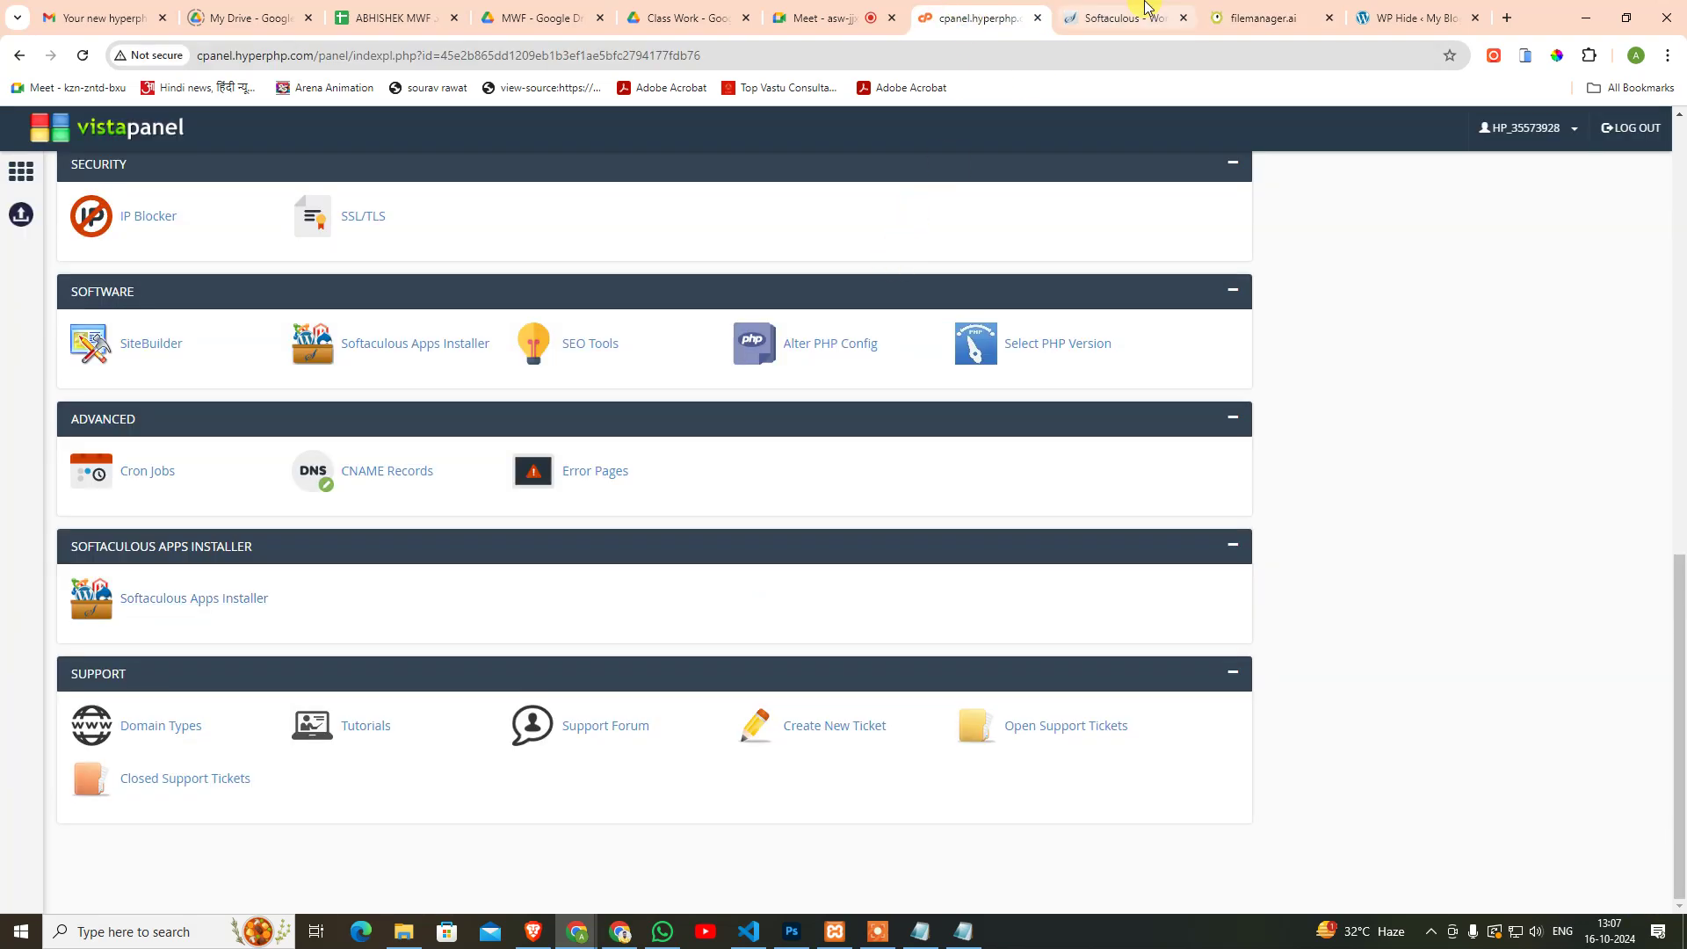
key(ctrl+Tab)
key(ctrl+Tab)
key(ctrl+Tab)
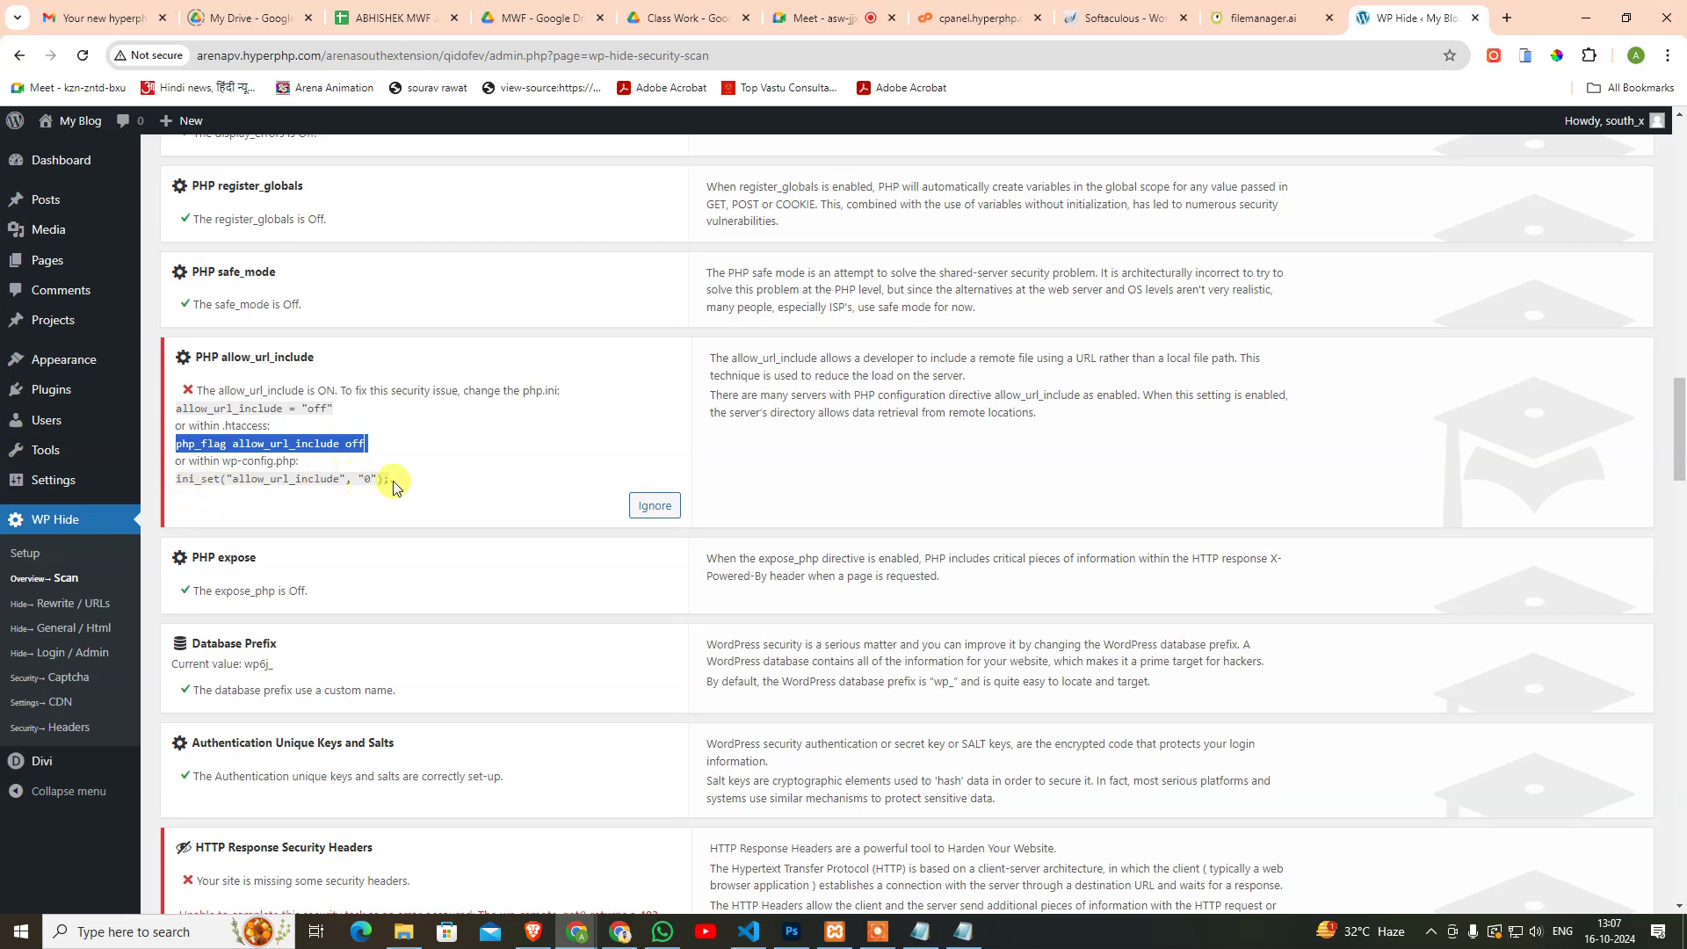
drag(392, 479, 167, 482)
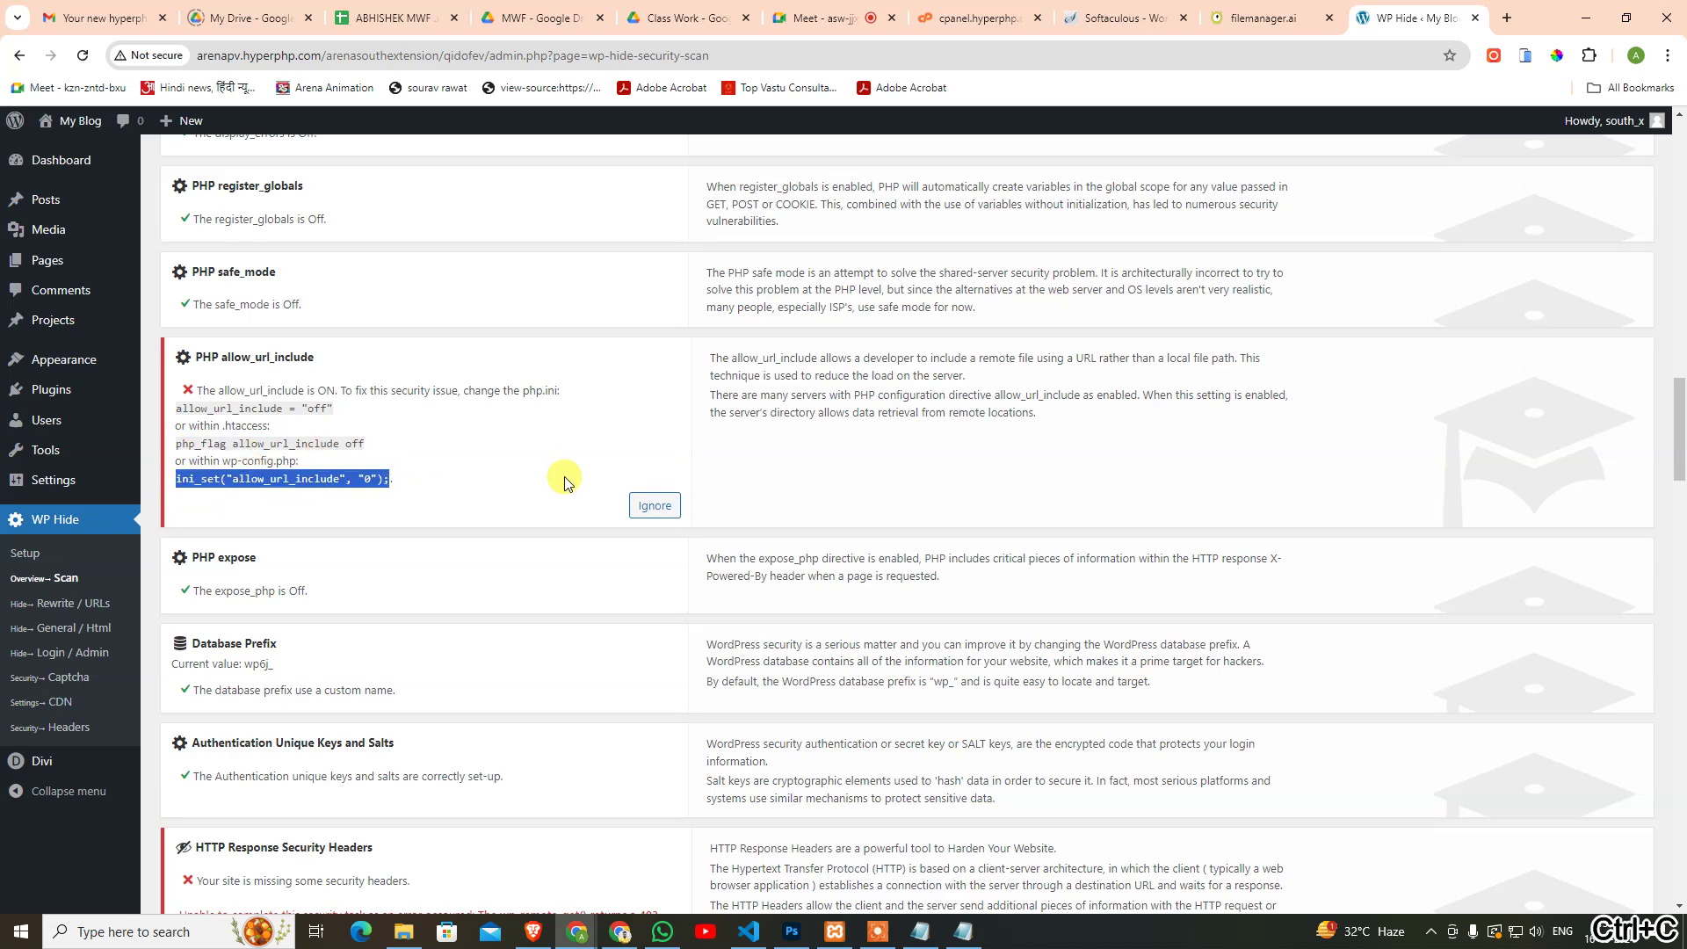
key(alt+Tab)
click(1573, 158)
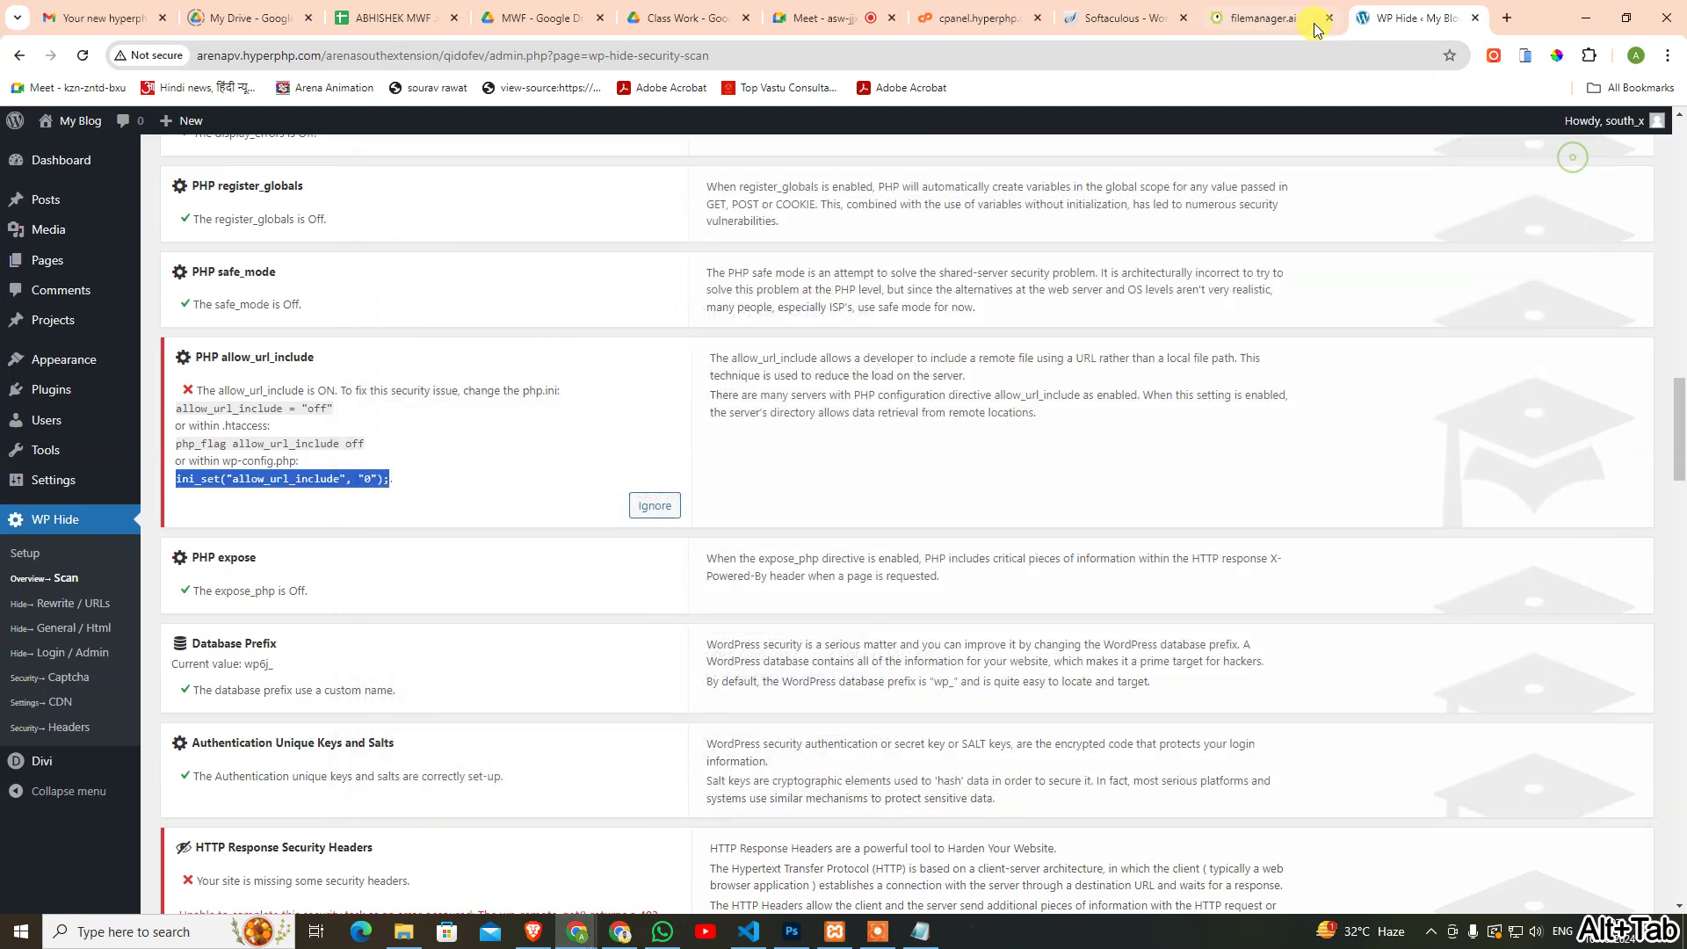
- Open wp-config.php from the arenasouthextension folder in Monsta FTP's editor
click(1265, 18)
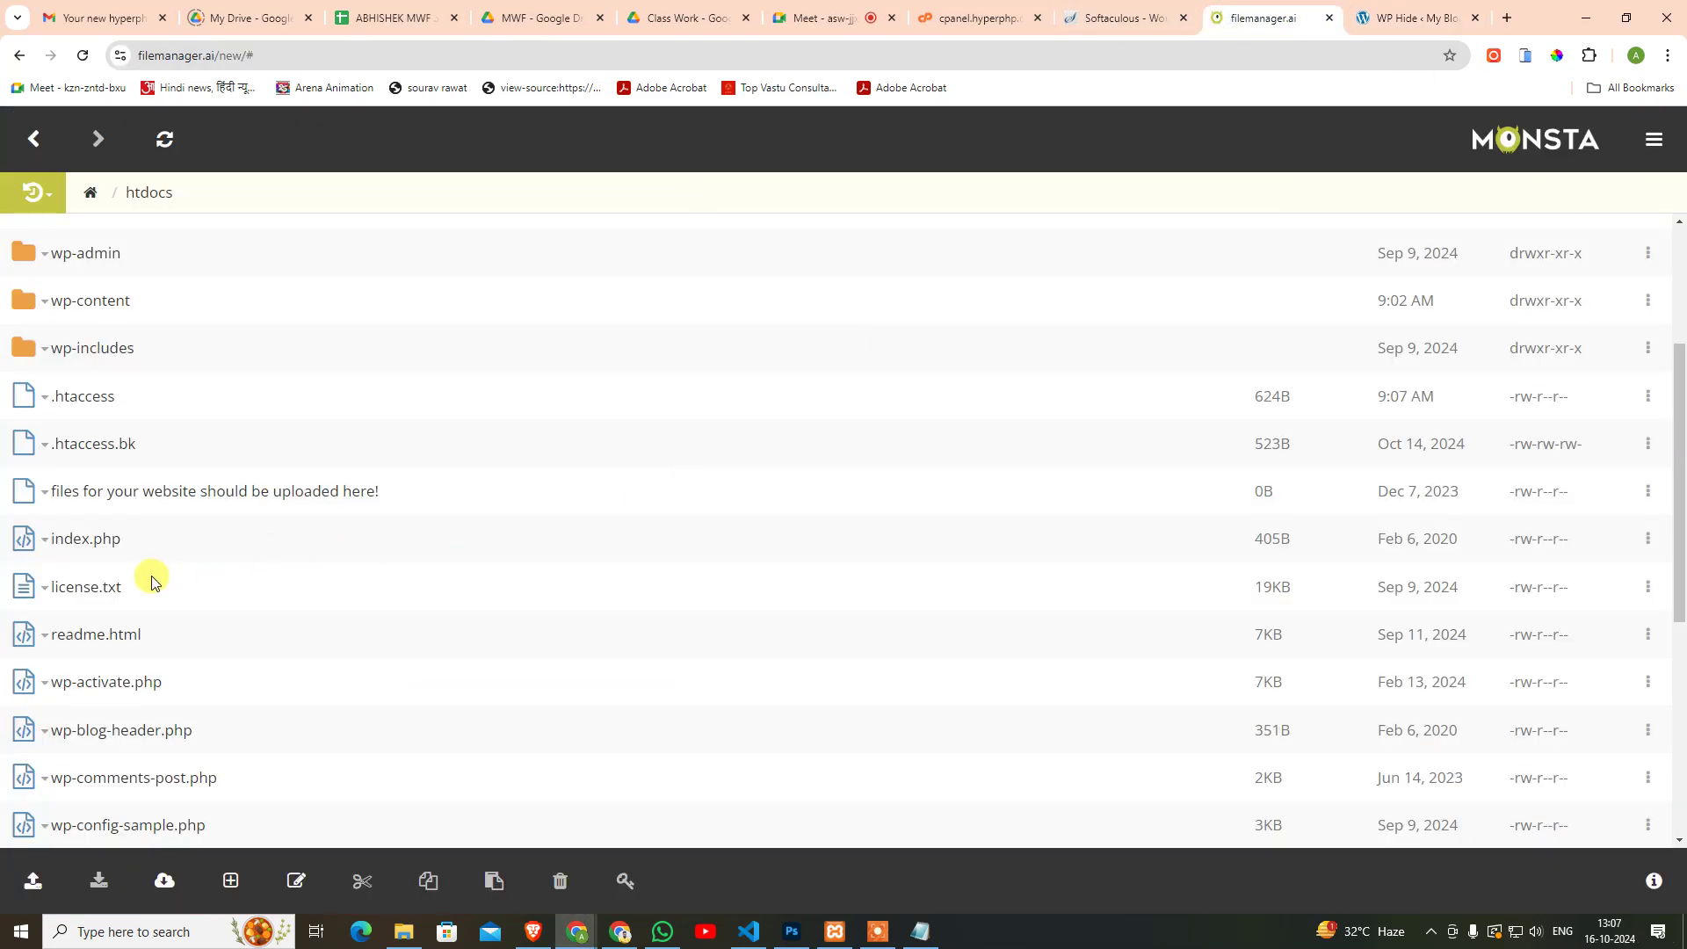
scroll(76, 290, up, 3)
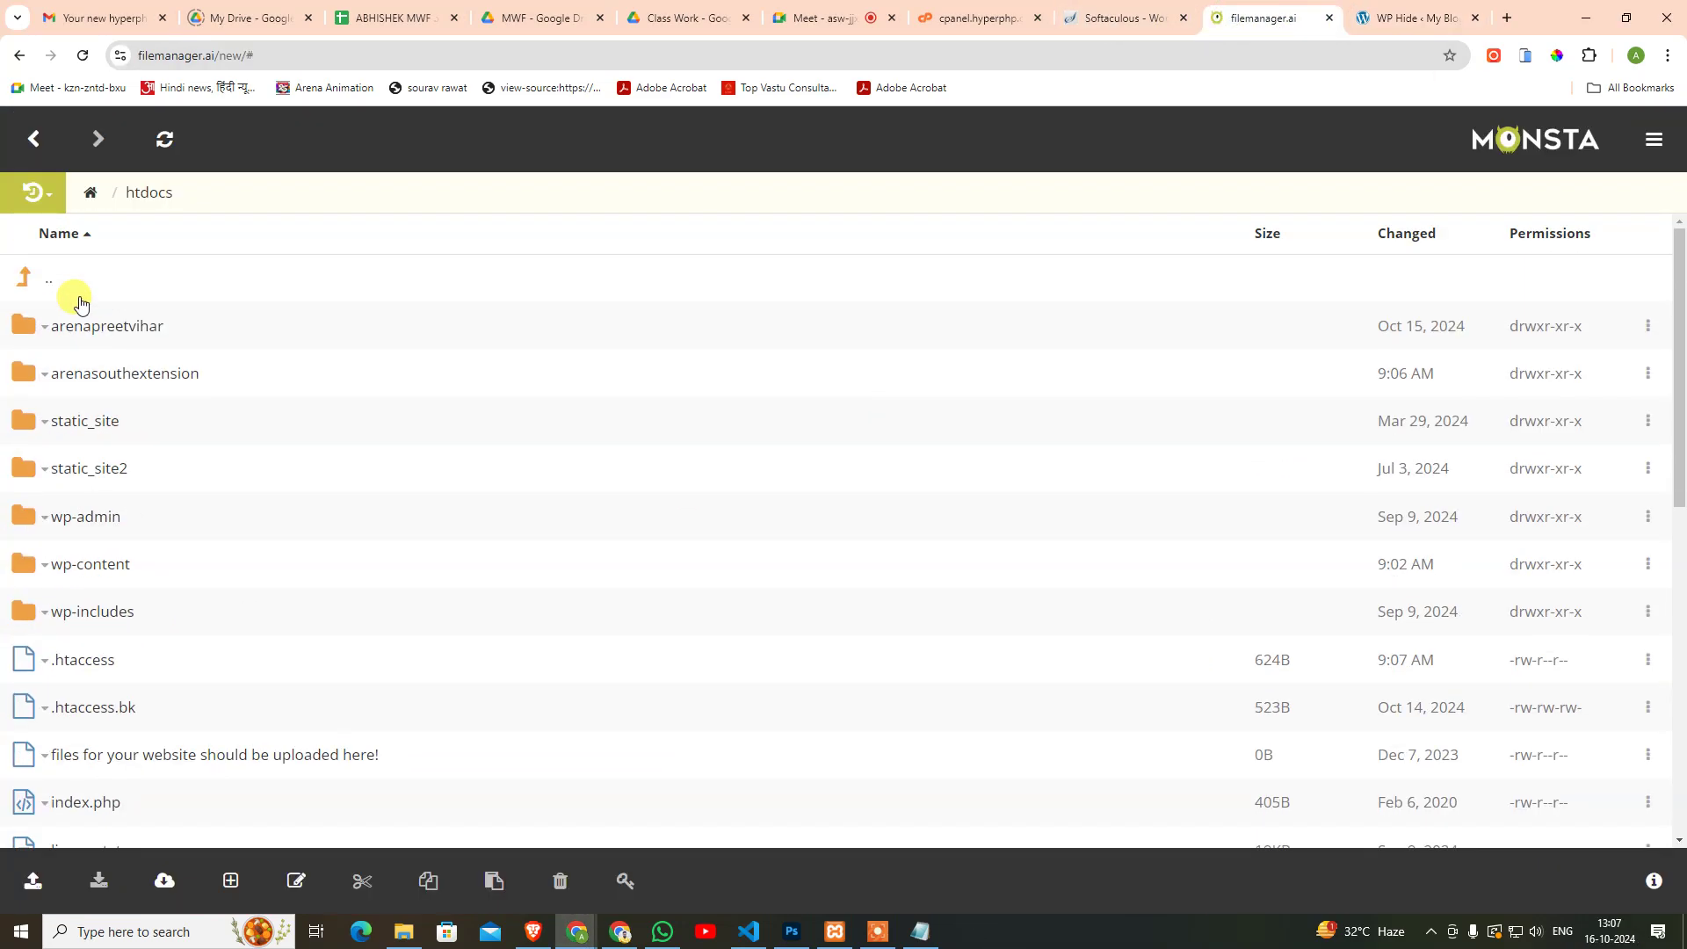
click(118, 373)
scroll(149, 626, down, 2)
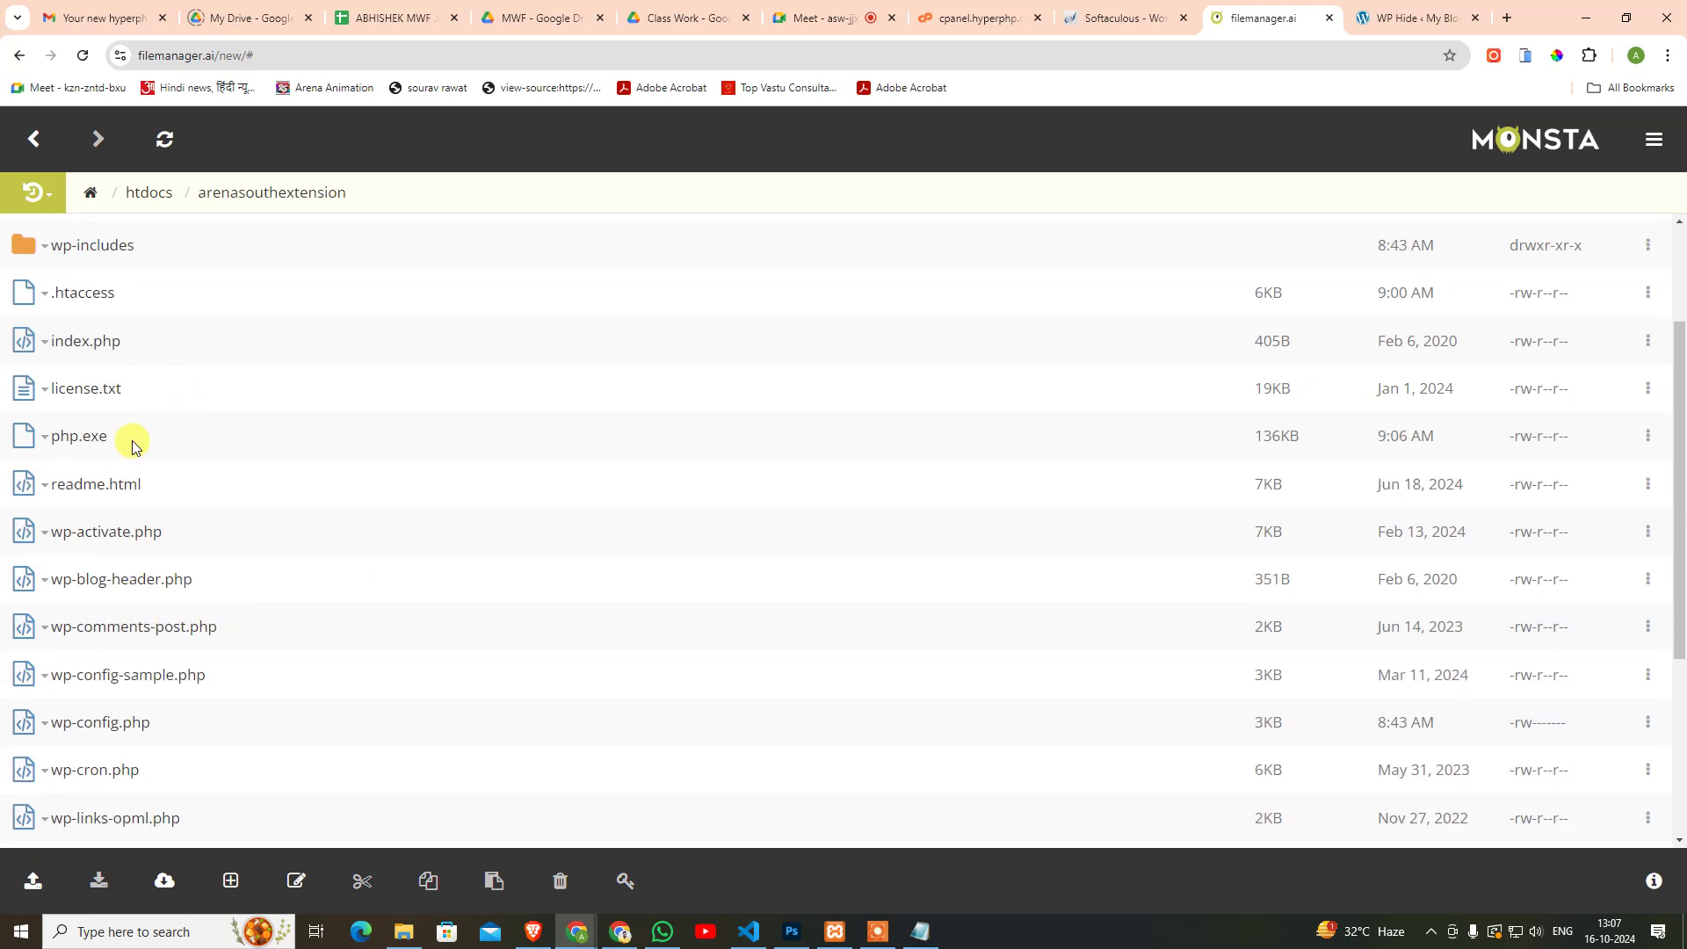
right_click(152, 738)
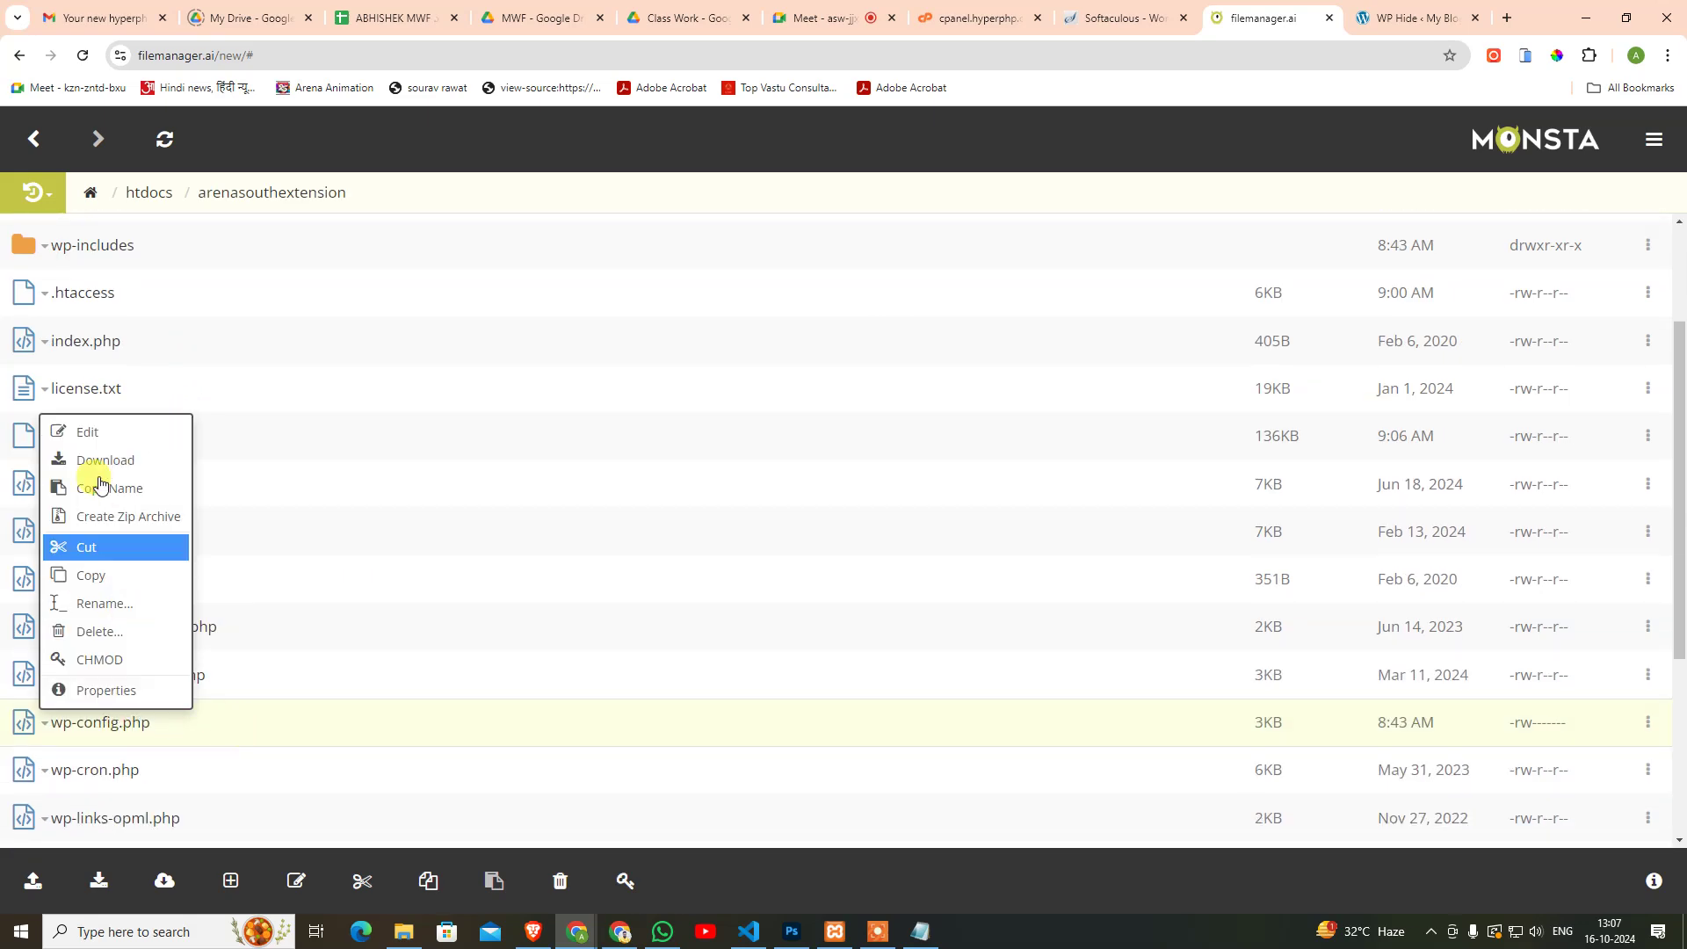
click(87, 431)
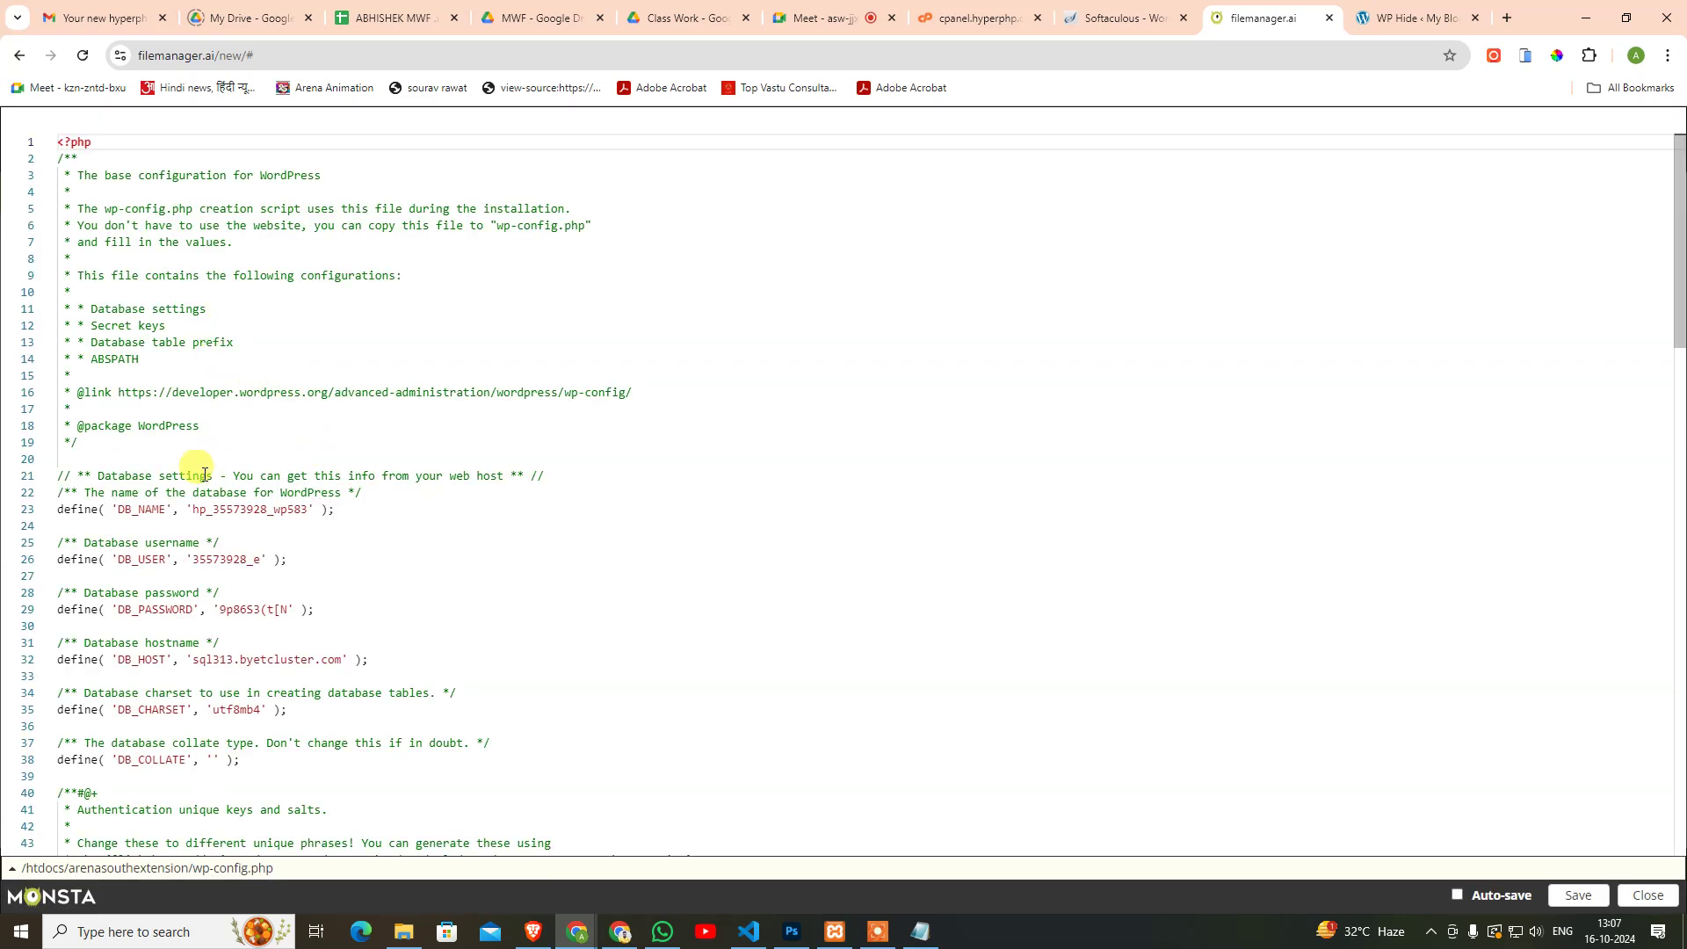
- Paste ini_set("allow_url_include", "0"); onto empty line 20 and save wp-config.php
click(149, 457)
key(ctrl+v)
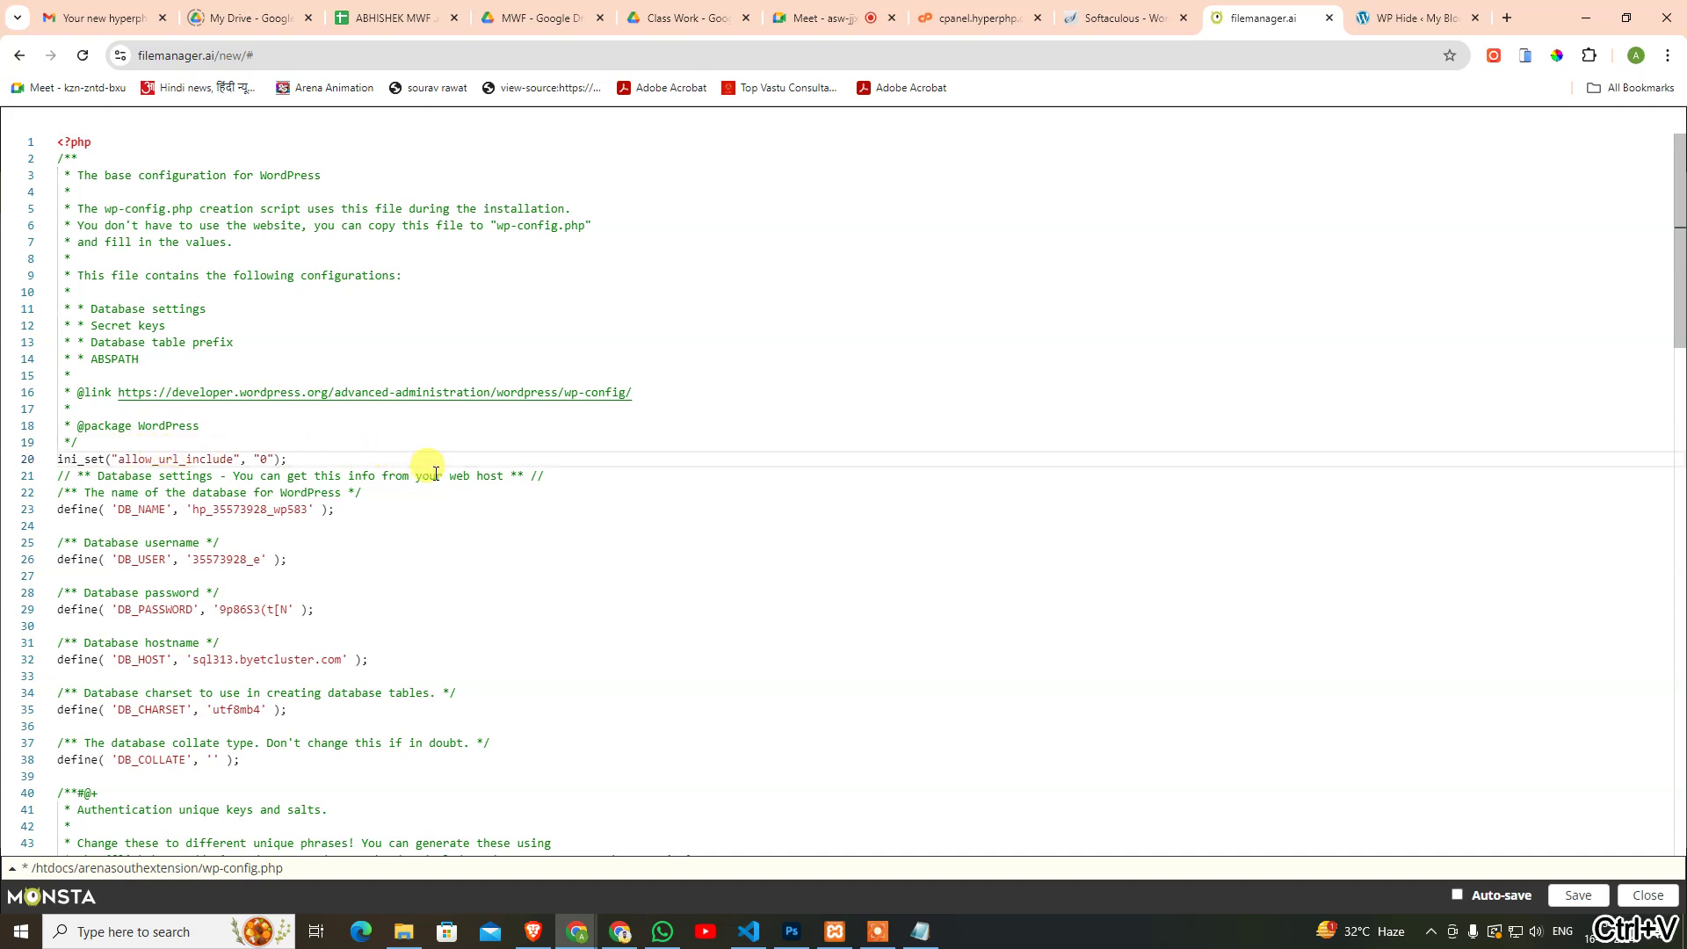
click(1578, 896)
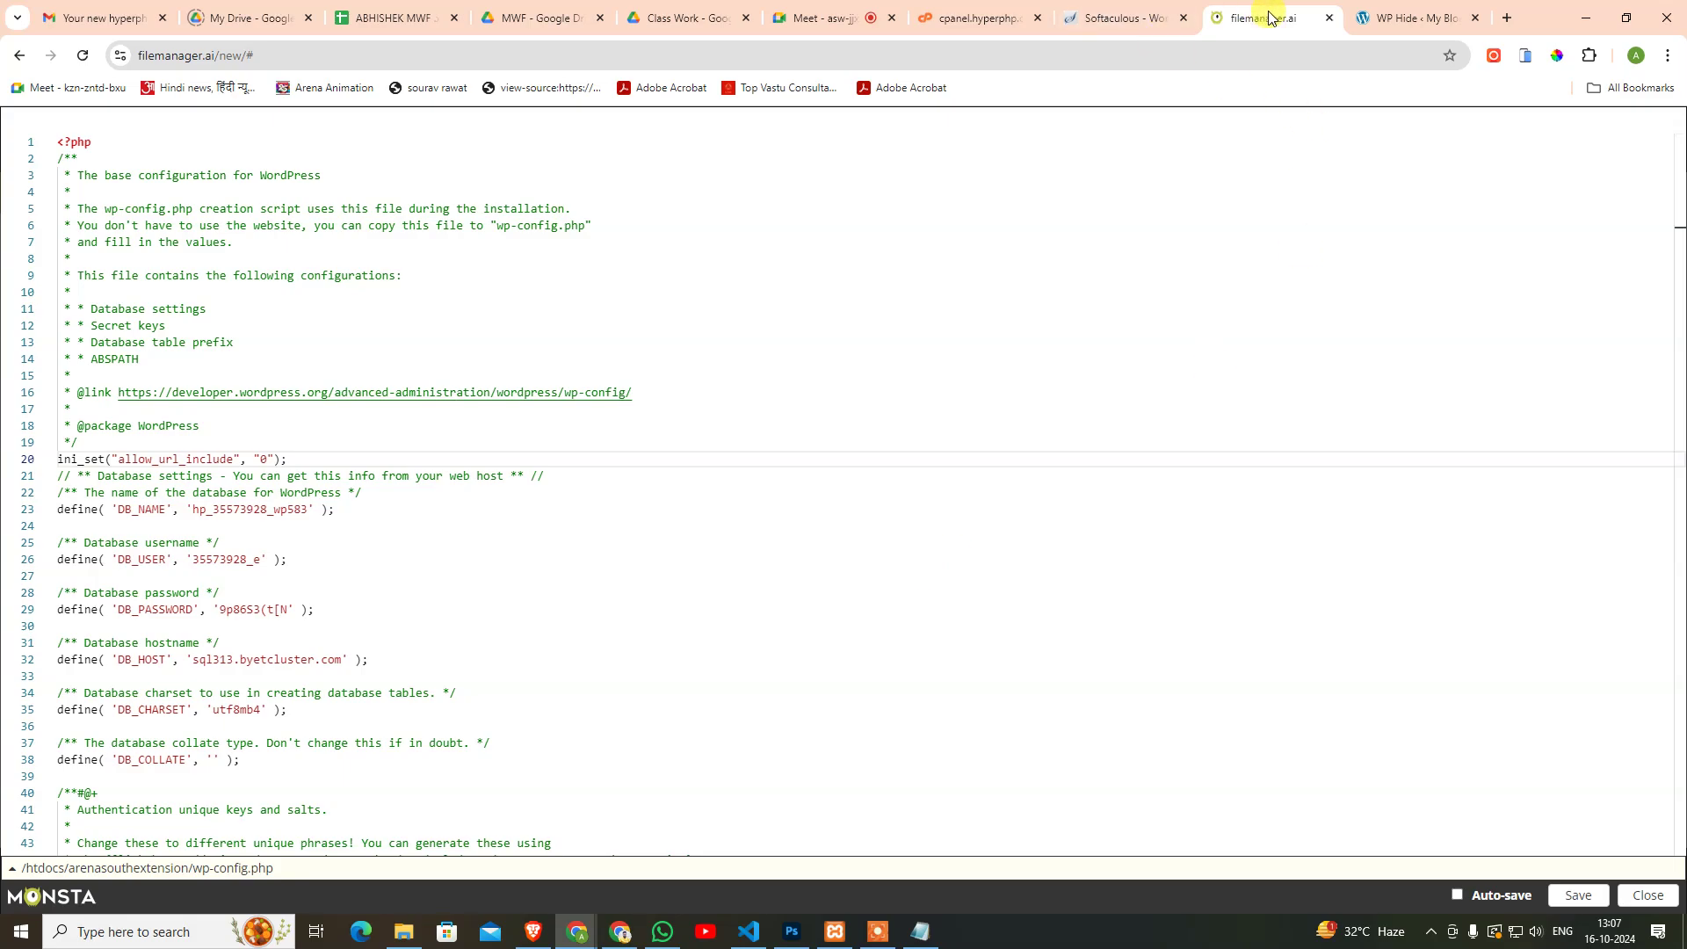
- Start a new WP Hide security scan from the Overview → Scan page
click(1384, 21)
scroll(628, 427, up, 8)
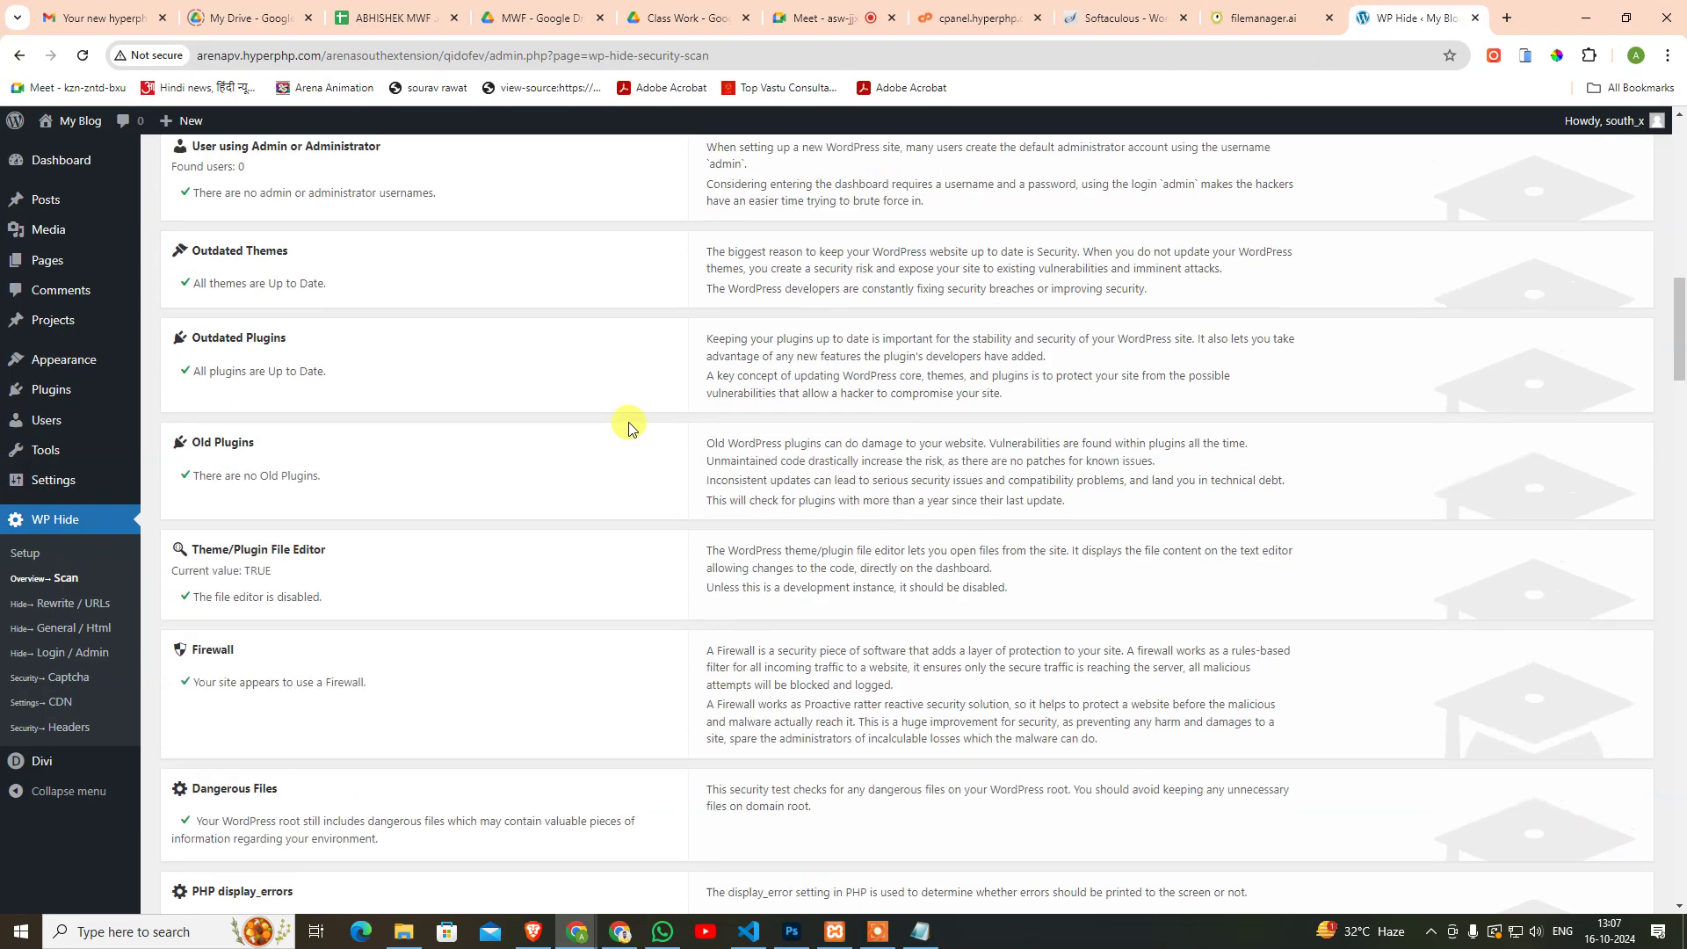
scroll(629, 426, up, 10)
click(740, 507)
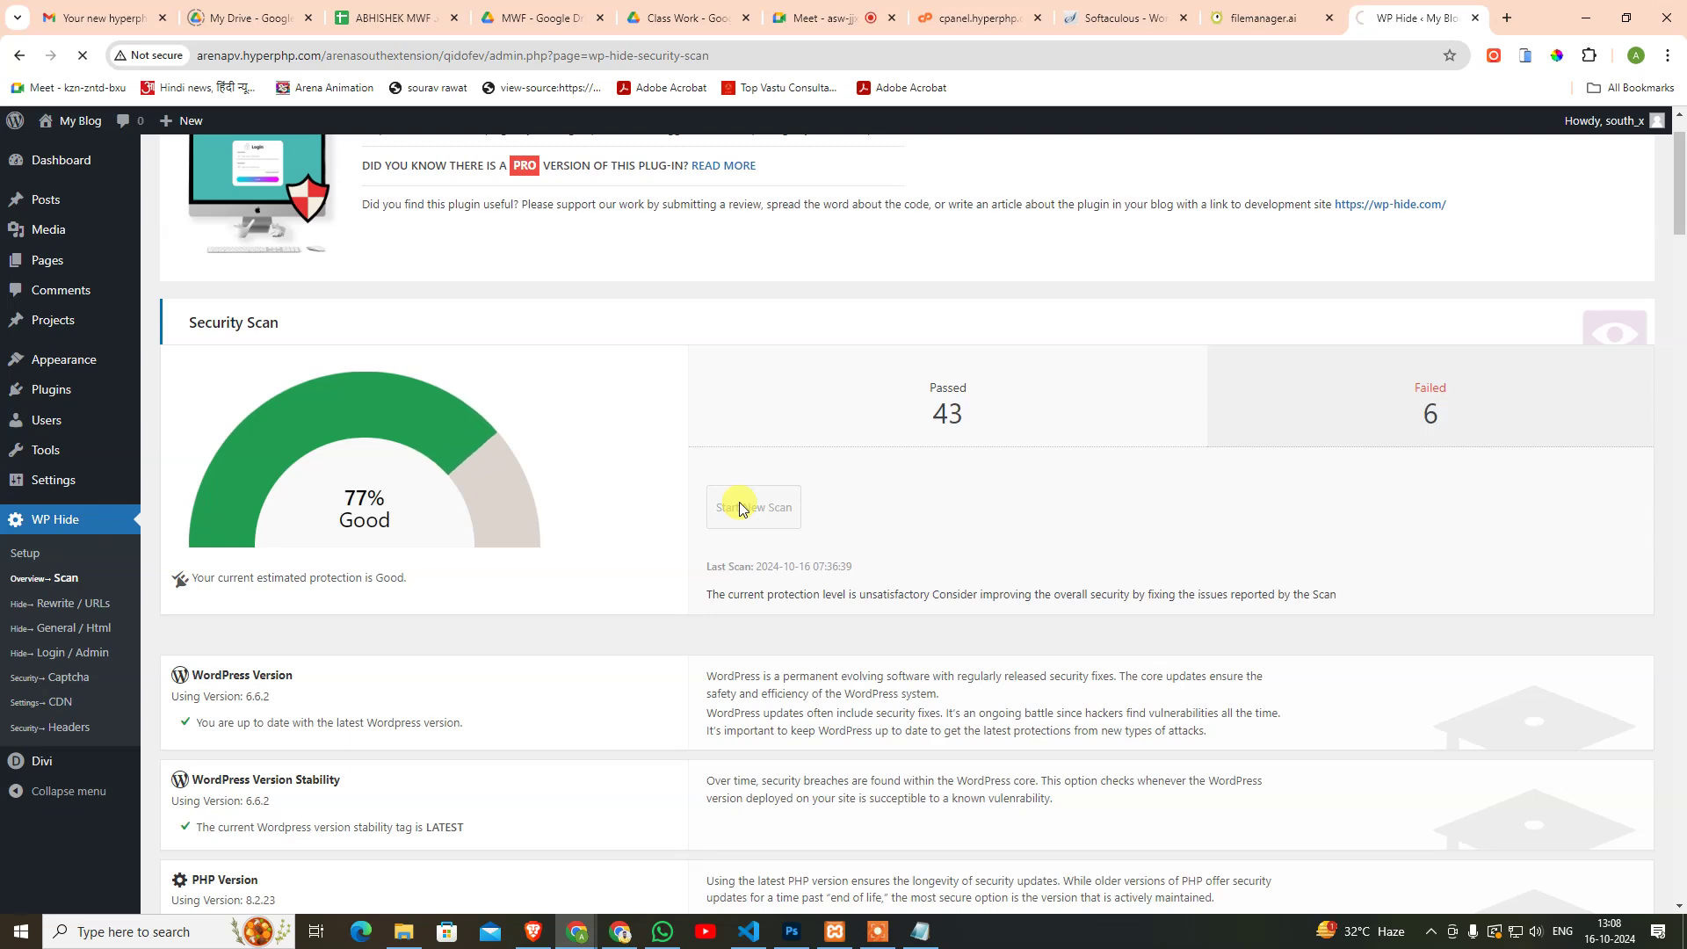
- Review the scan results: 77% Good, 43 passed, 6 failed, allow_url_include still ON
scroll(679, 731, down, 20)
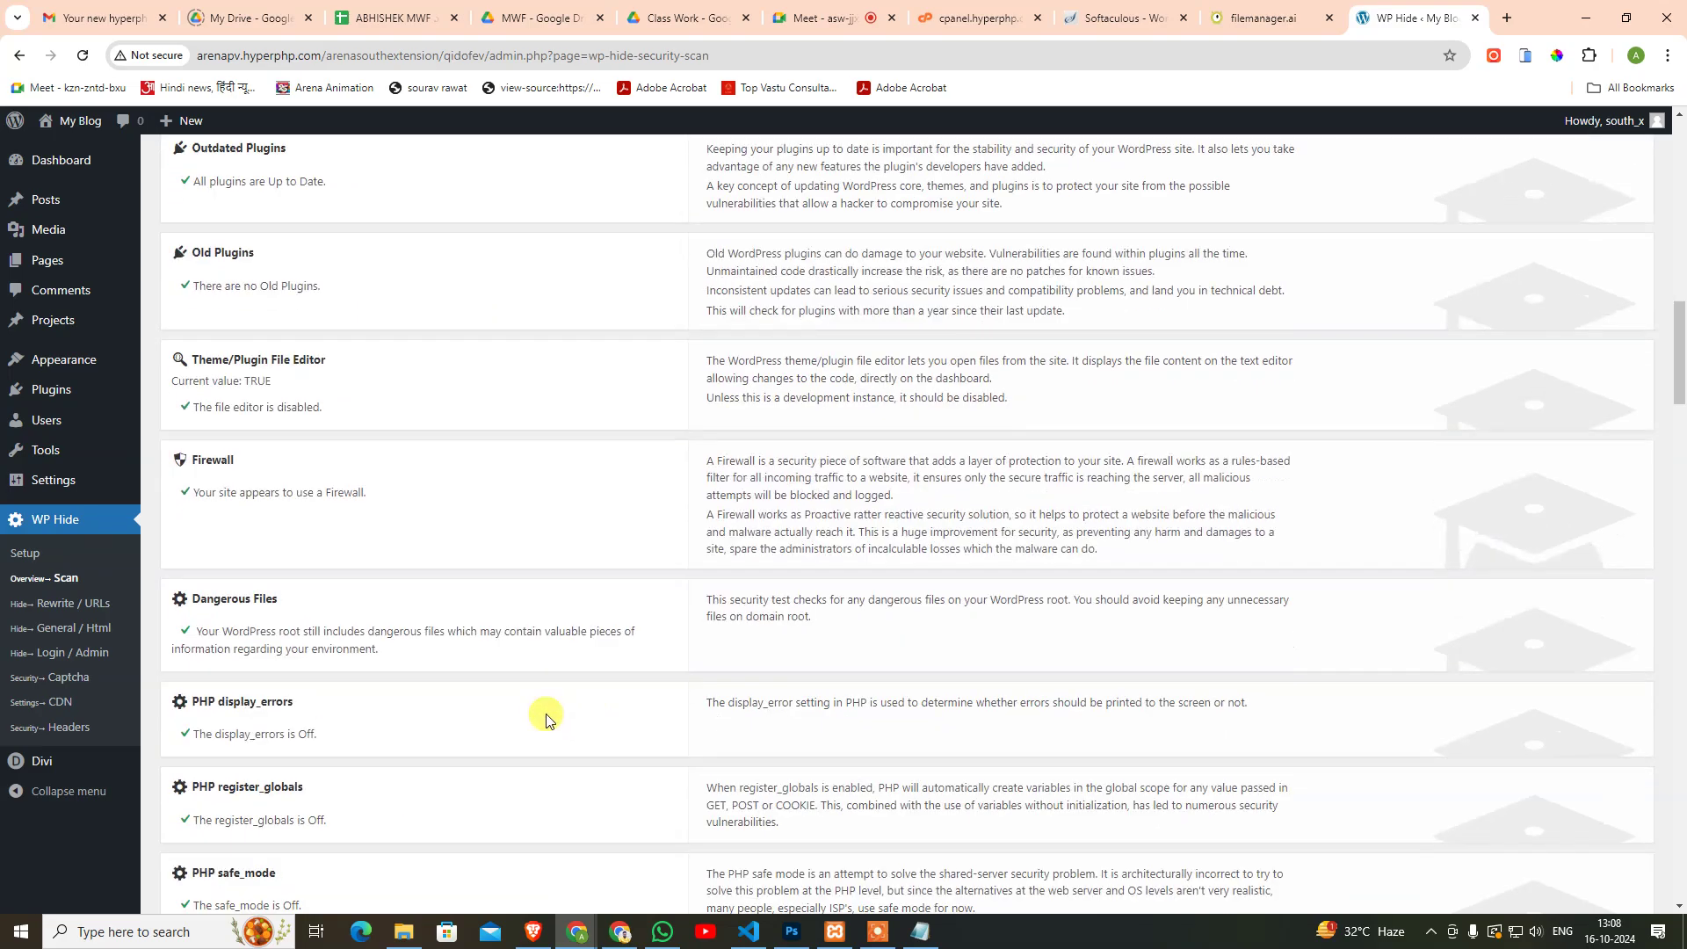
scroll(536, 650, down, 7)
scroll(545, 545, up, 8)
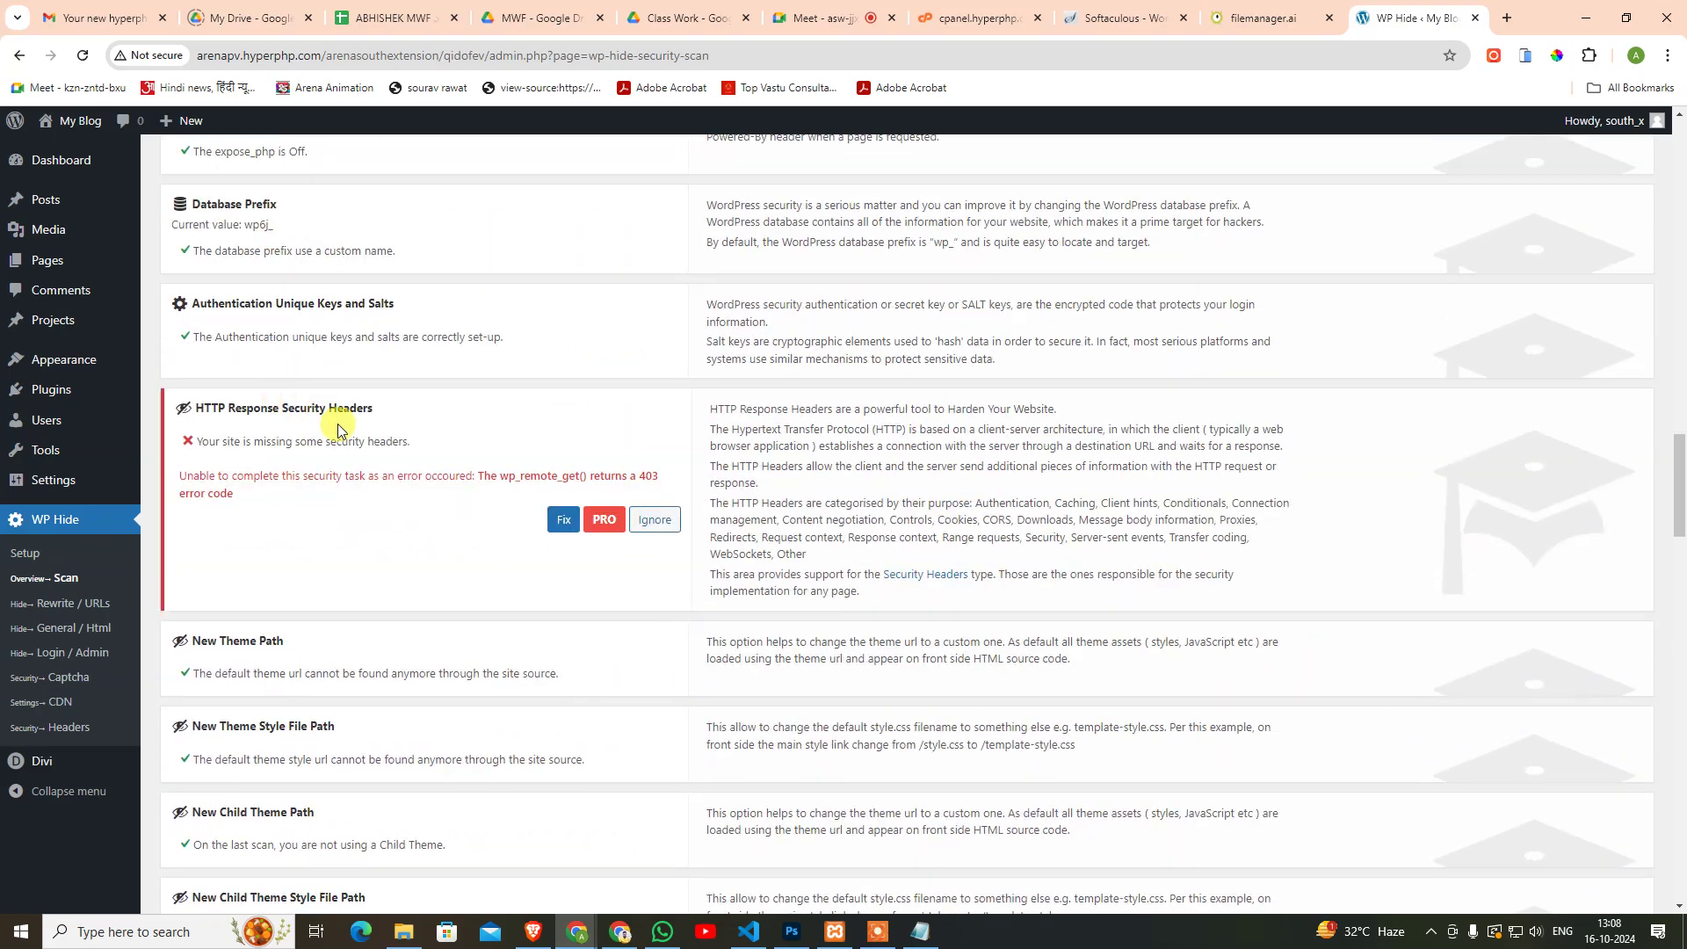
scroll(484, 510, up, 4)
scroll(380, 478, down, 6)
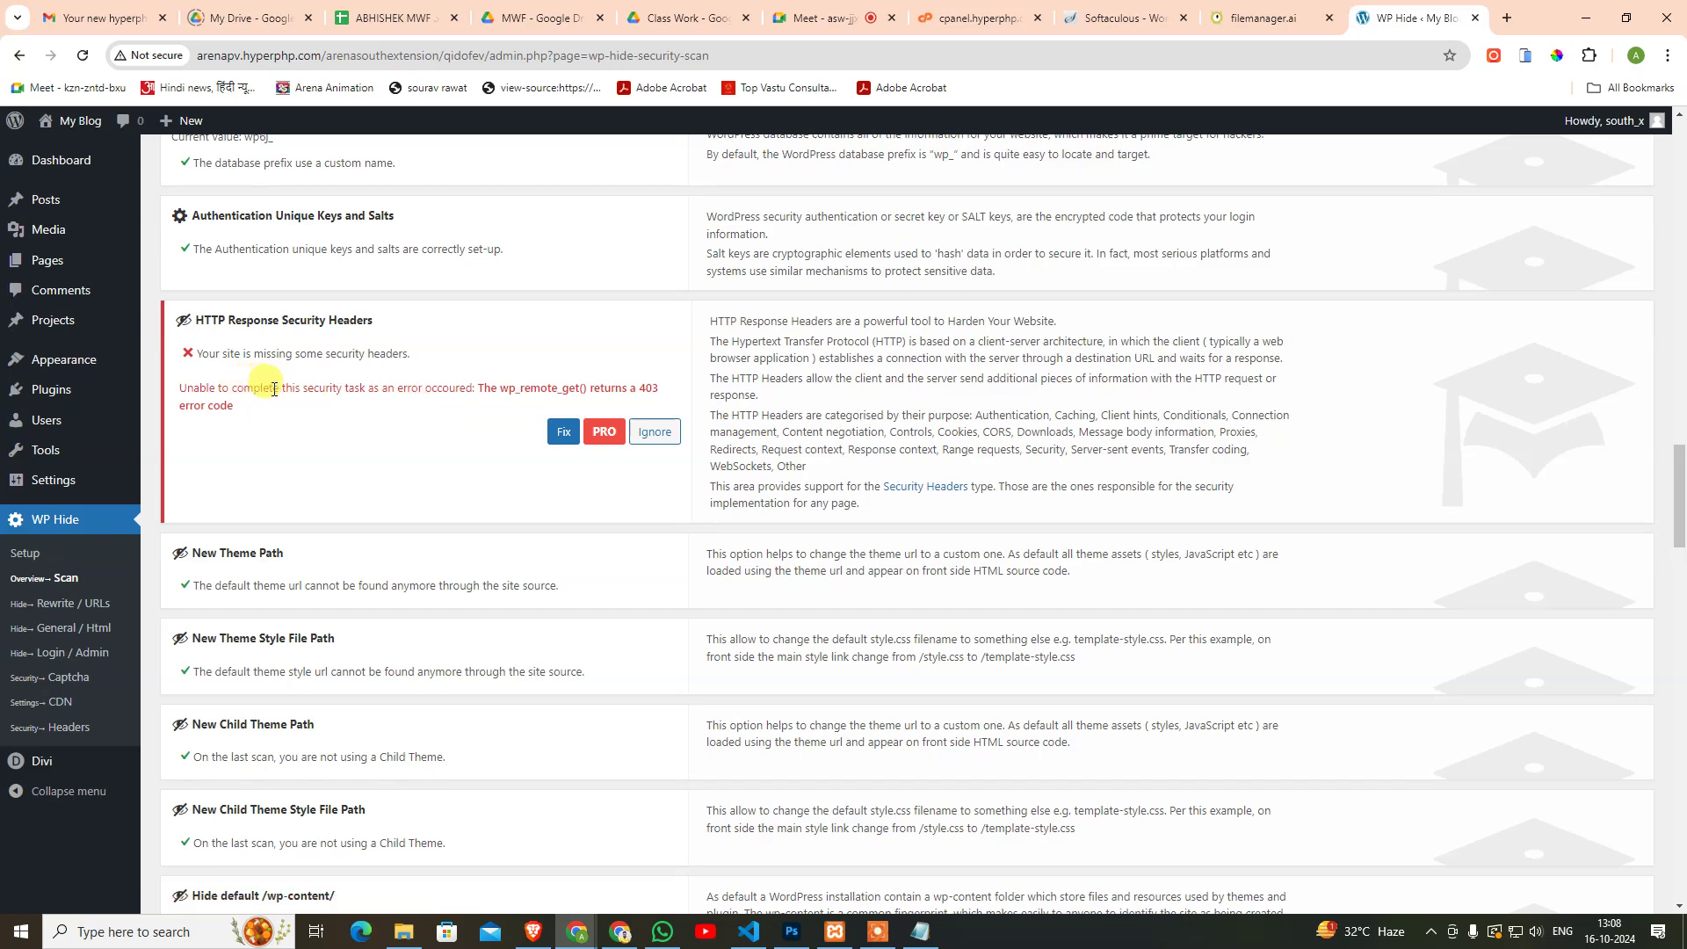
scroll(331, 351, down, 20)
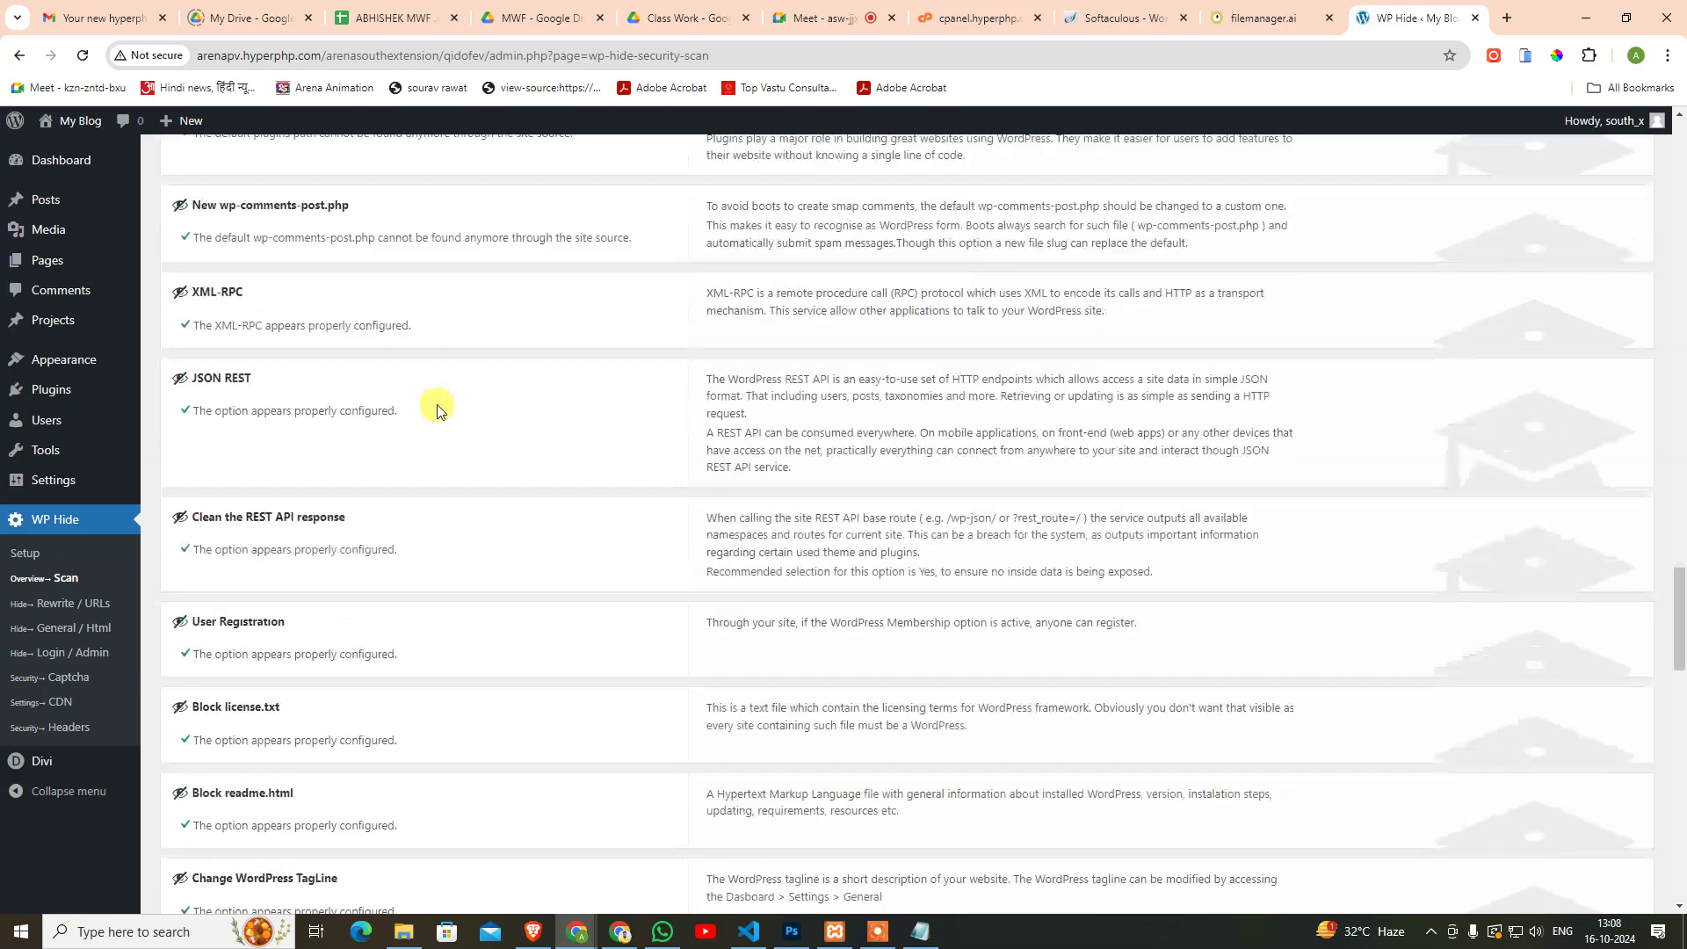
scroll(562, 473, up, 3)
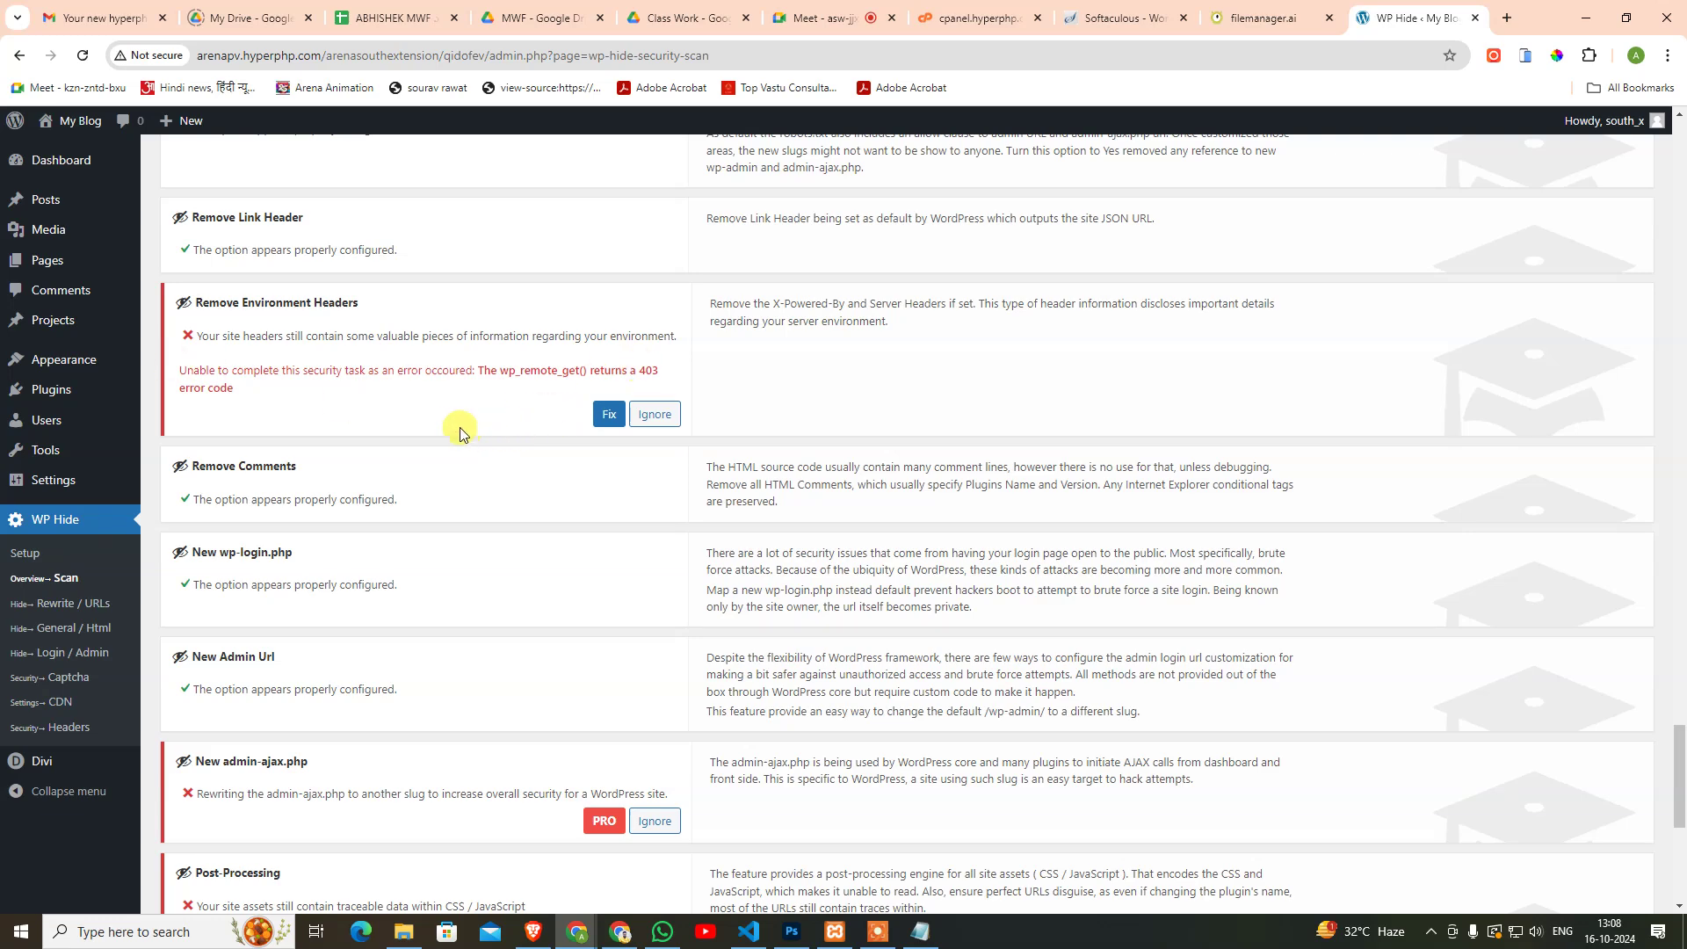
scroll(461, 428, down, 4)
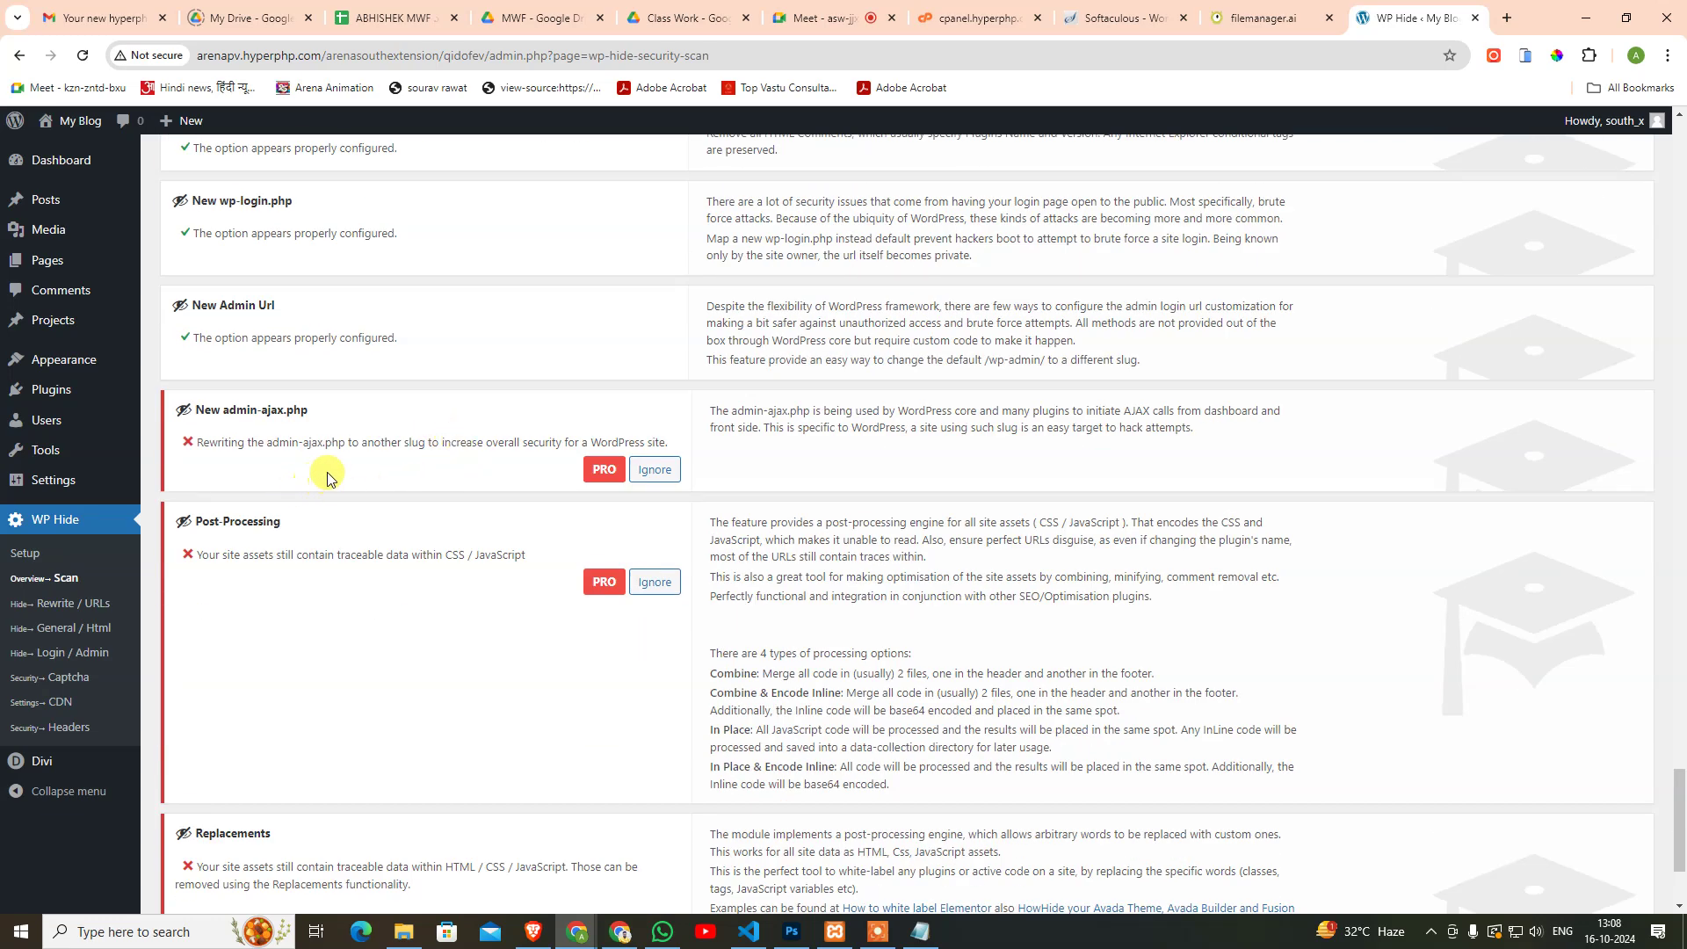
scroll(440, 465, down, 3)
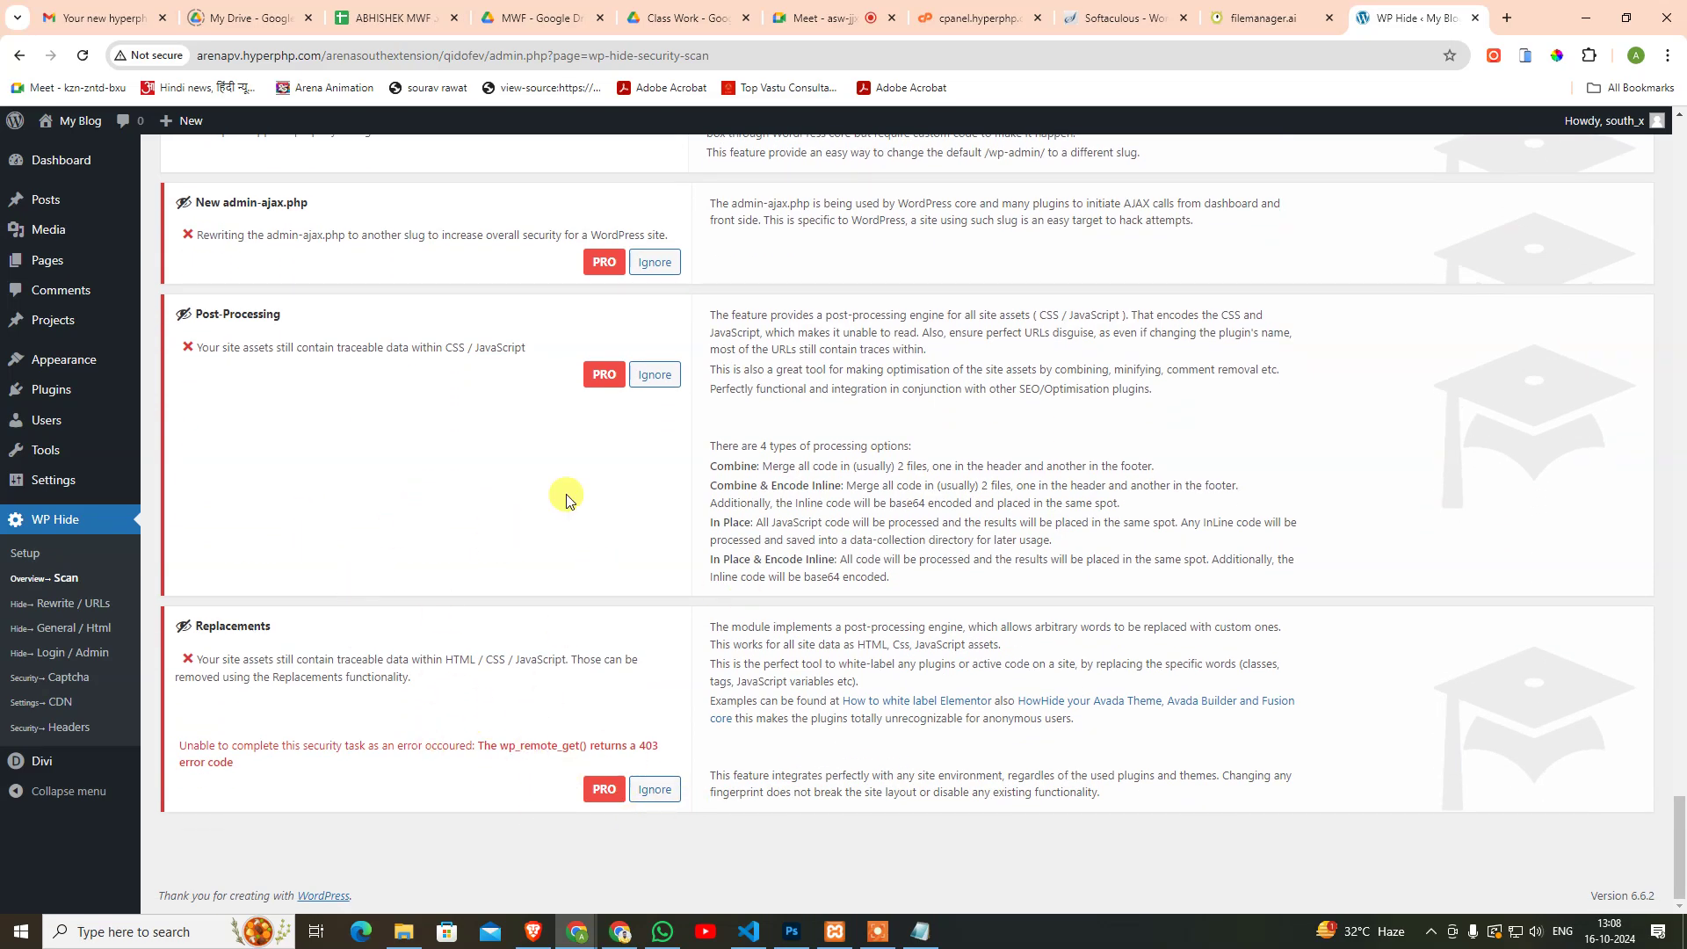
scroll(566, 499, up, 20)
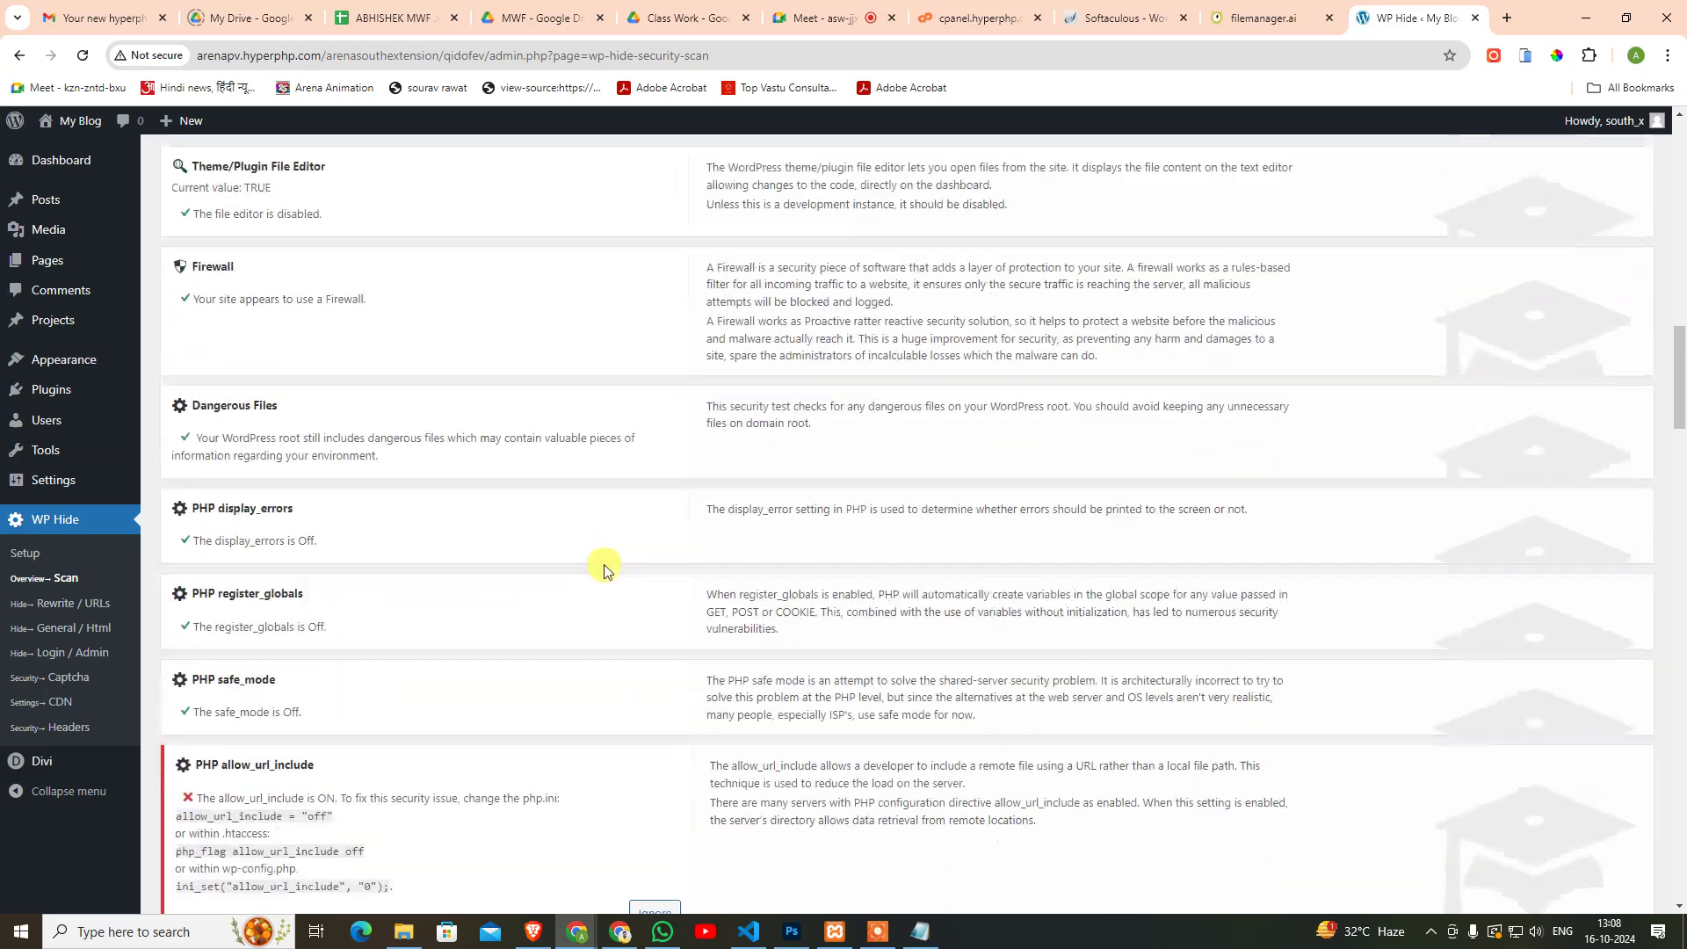
scroll(604, 572, up, 15)
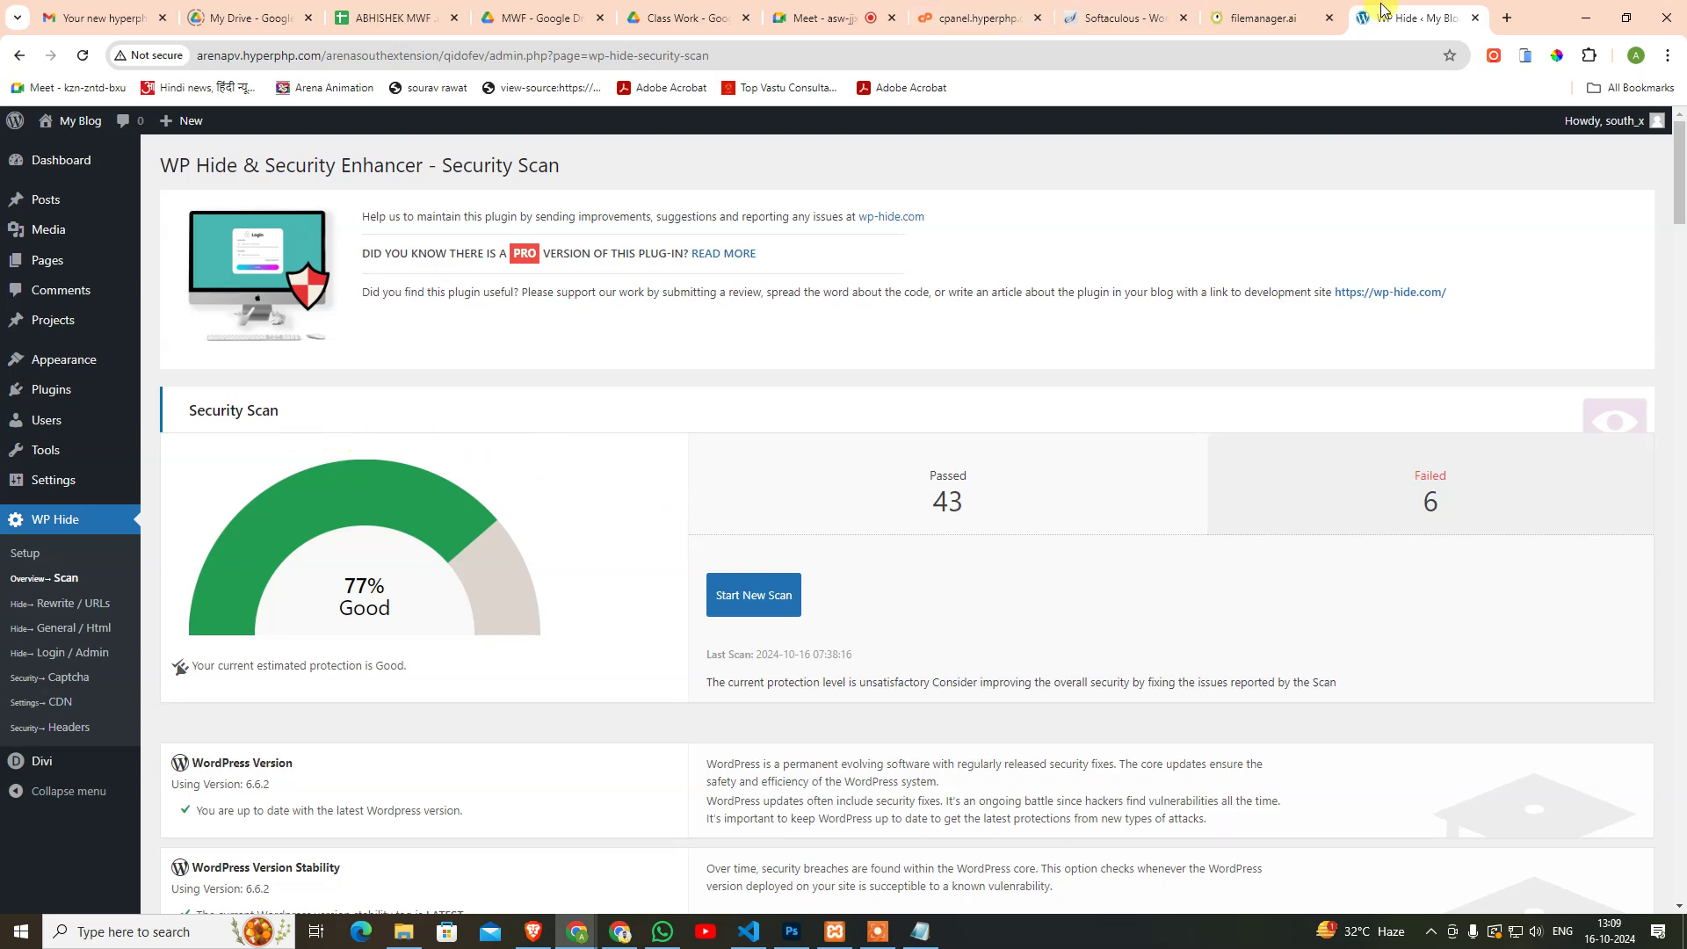
- Search for 'wp theme detector' and open the WPThemeDetector site
click(1513, 21)
text(wp)
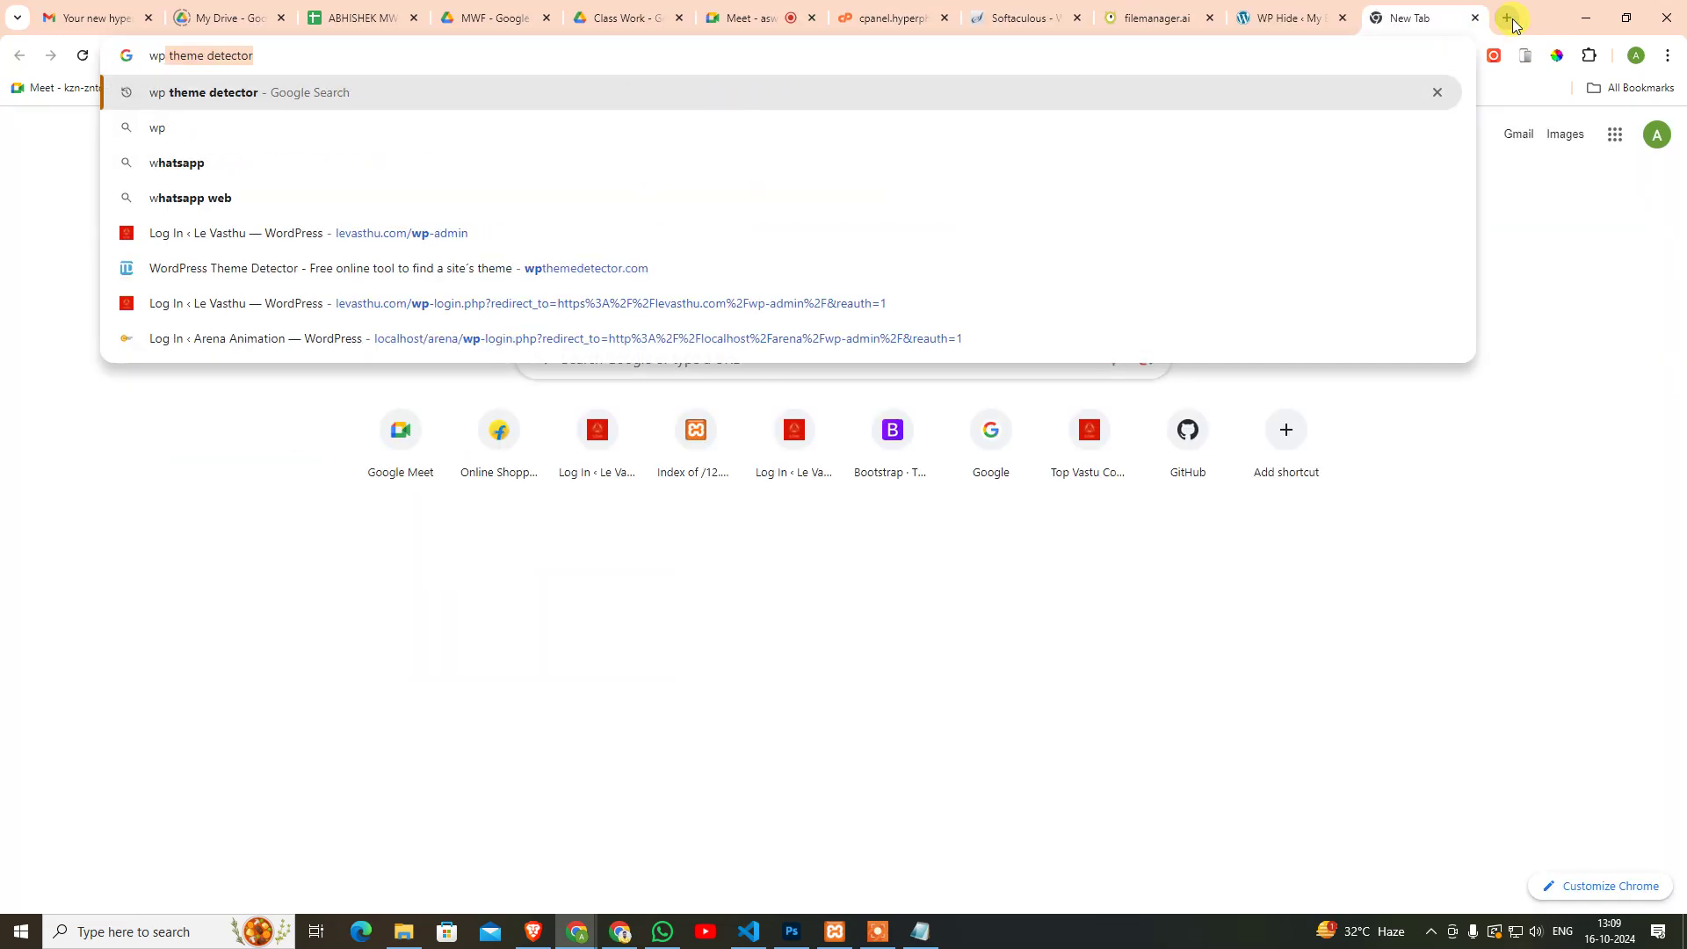
key(Return)
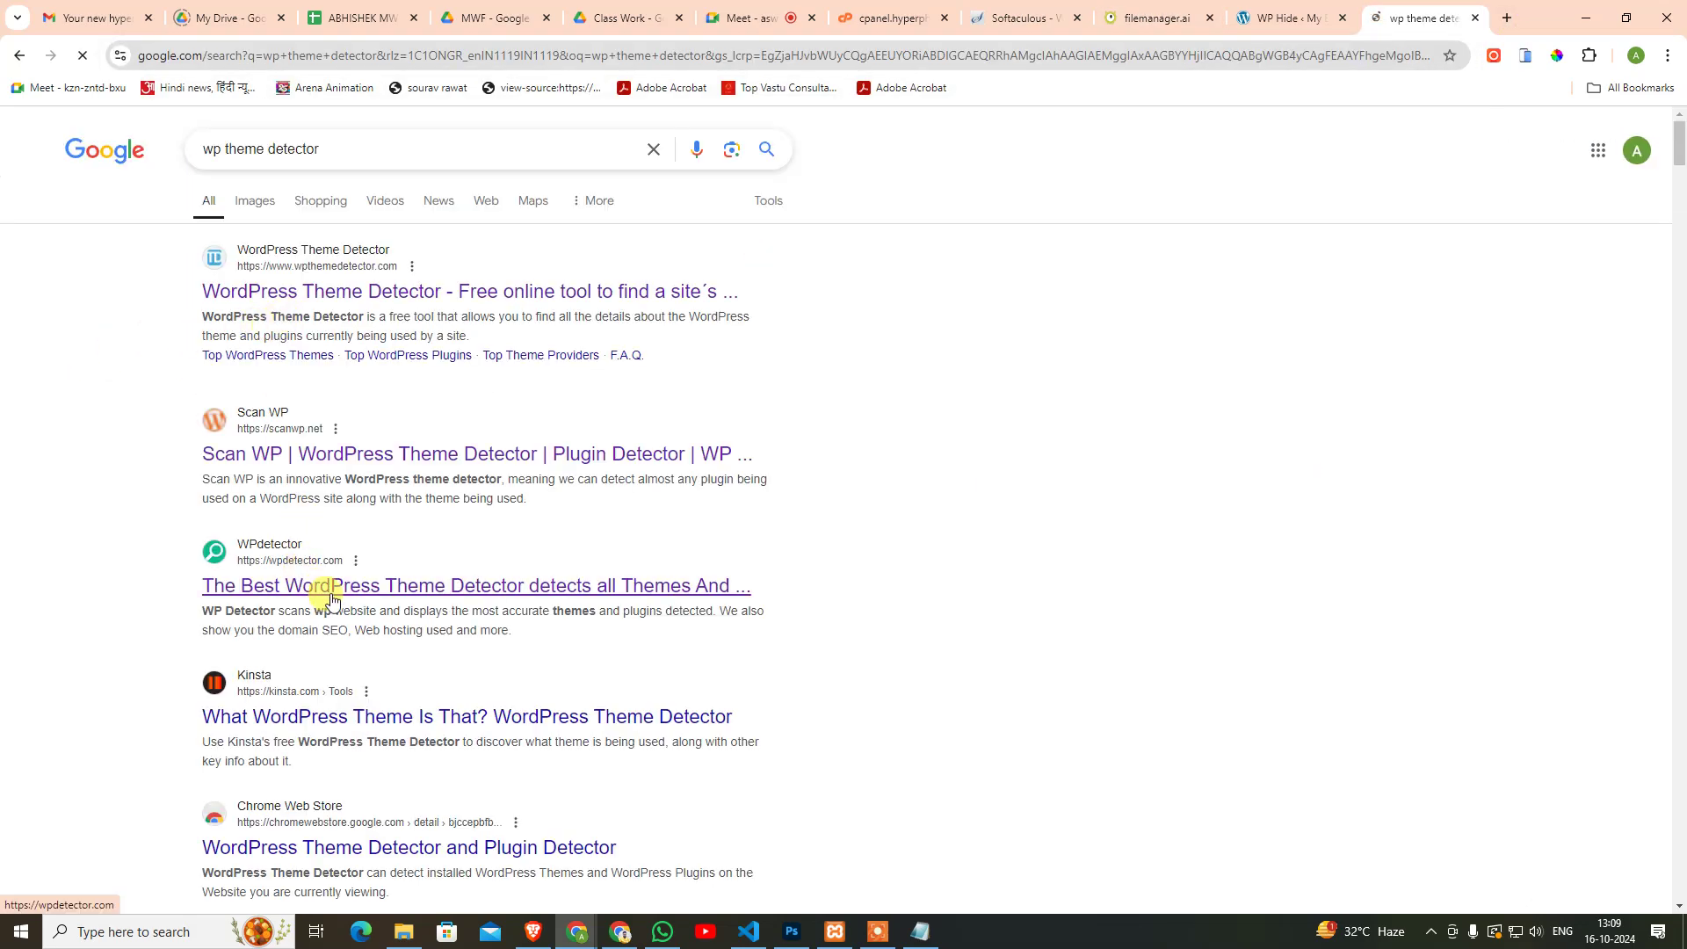
click(343, 306)
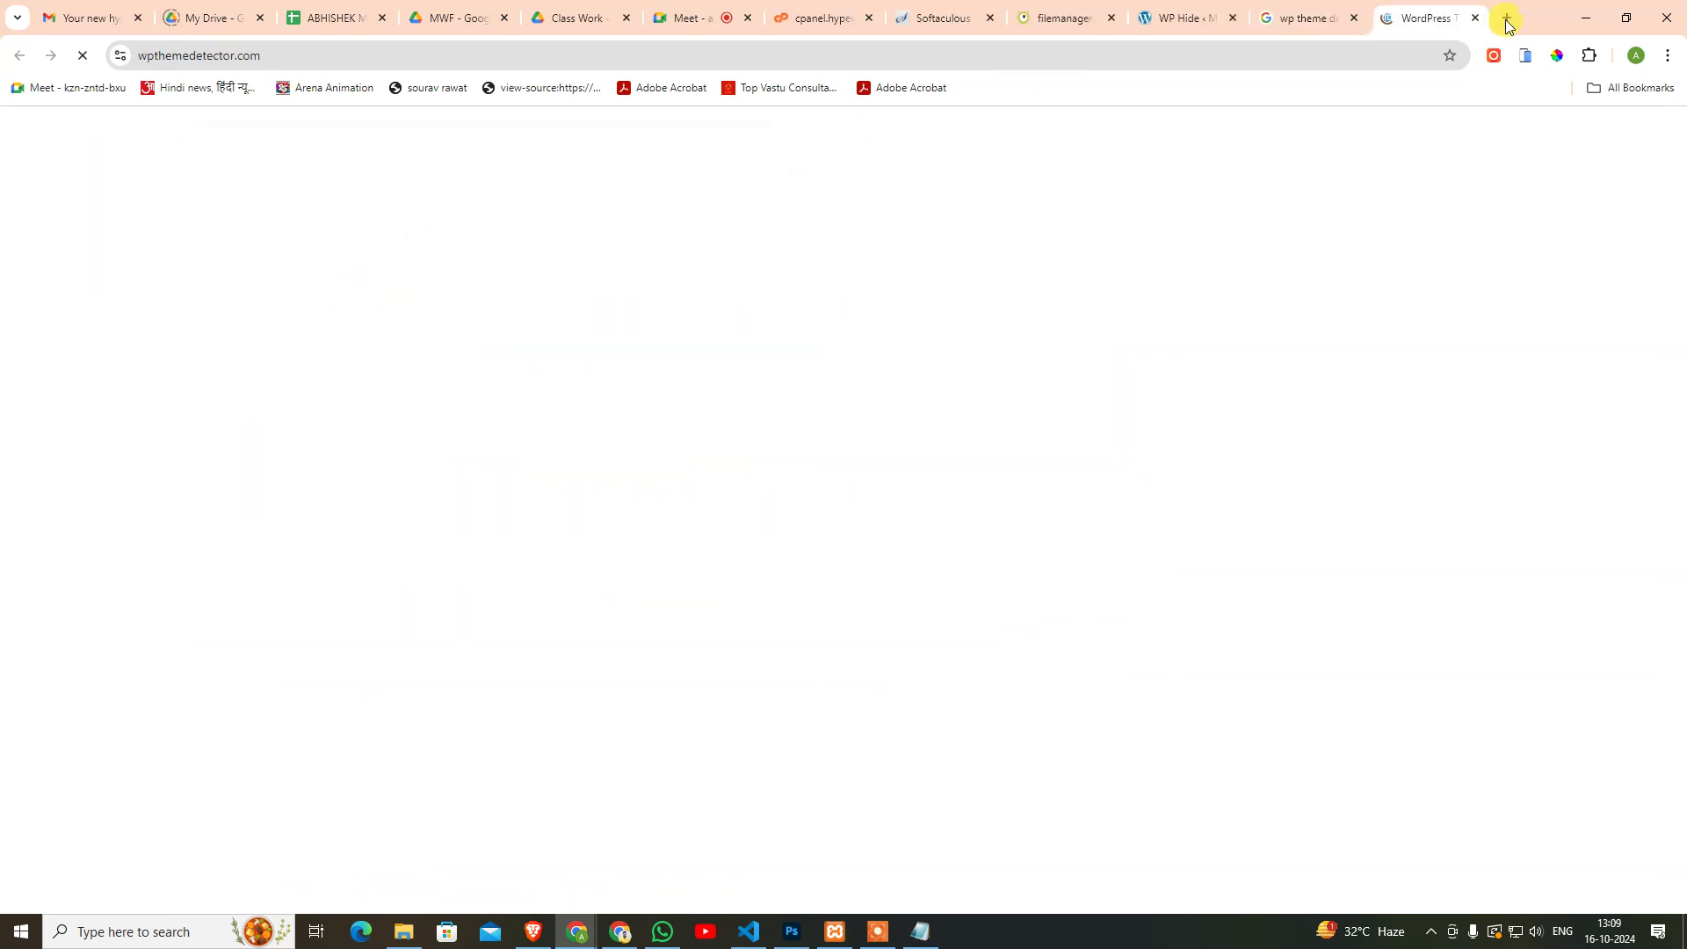
- Open another new tab and leave its address bar empty
click(1507, 18)
text(tra)
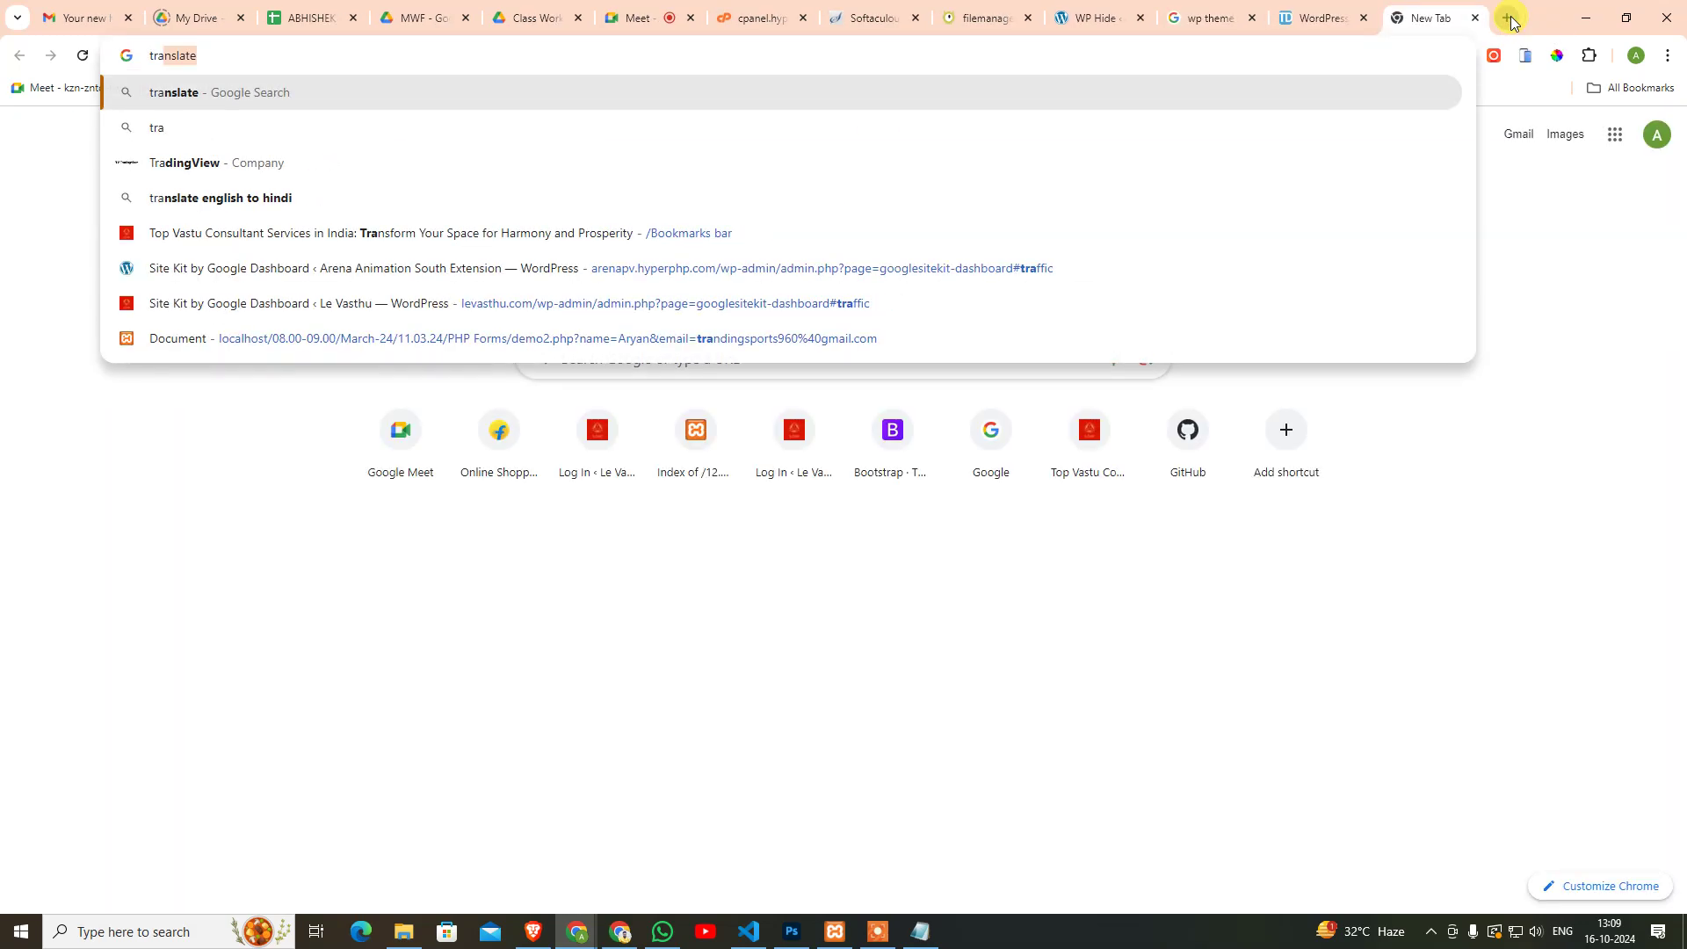
text(dd)
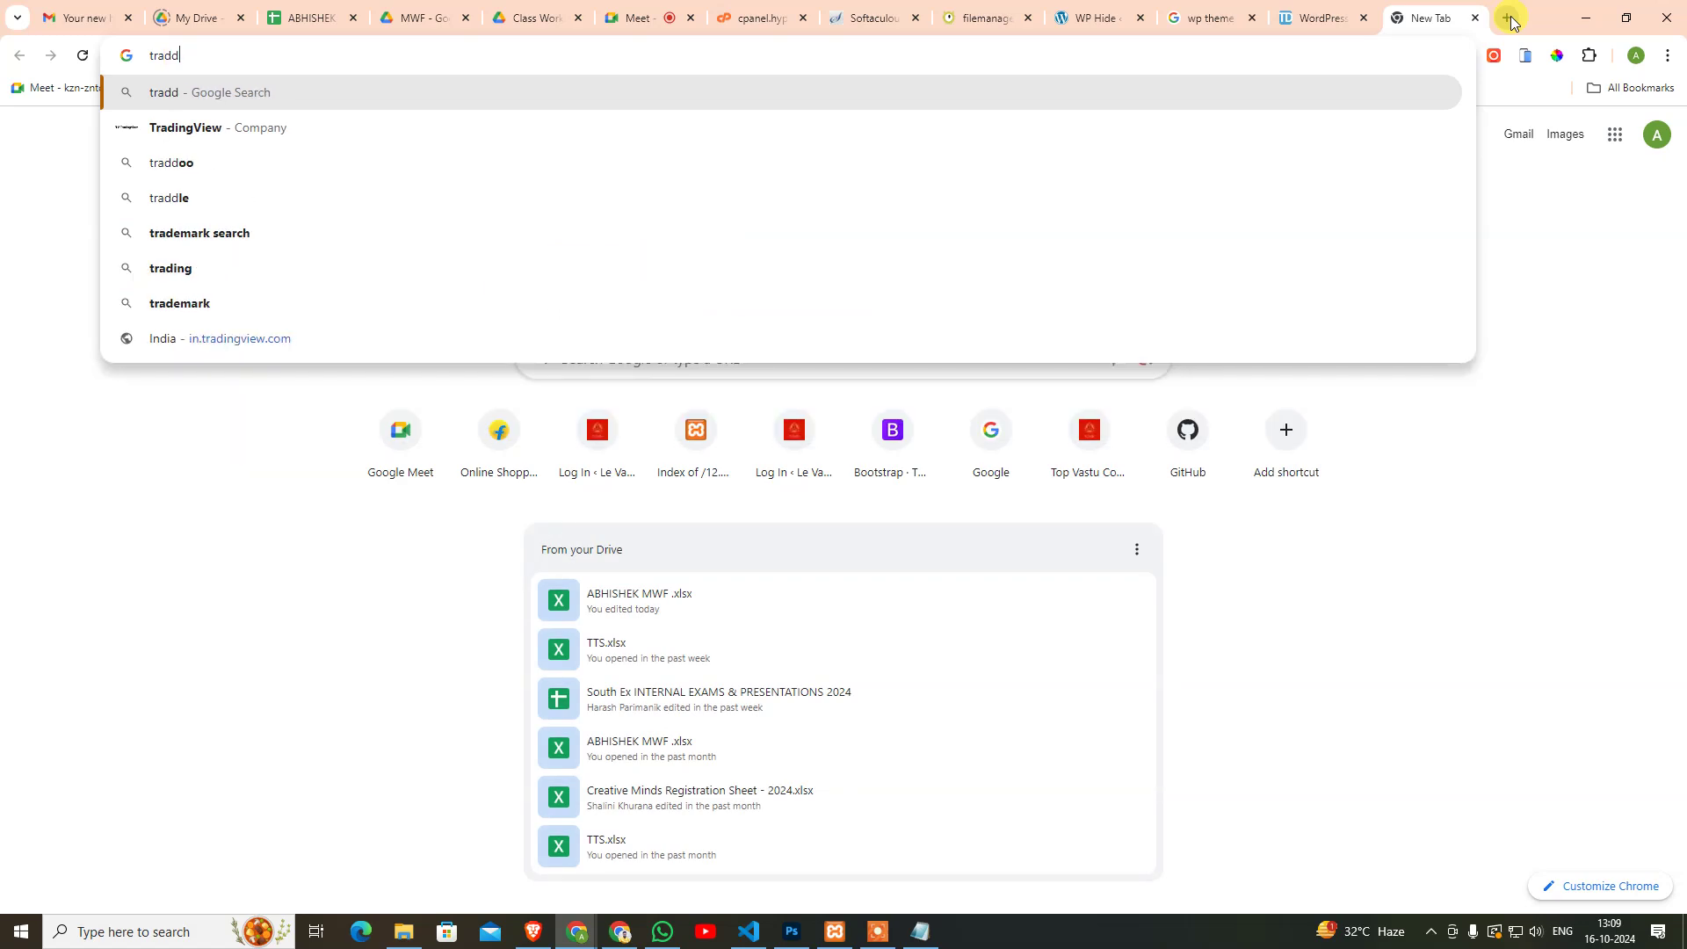
key(BackSpace)
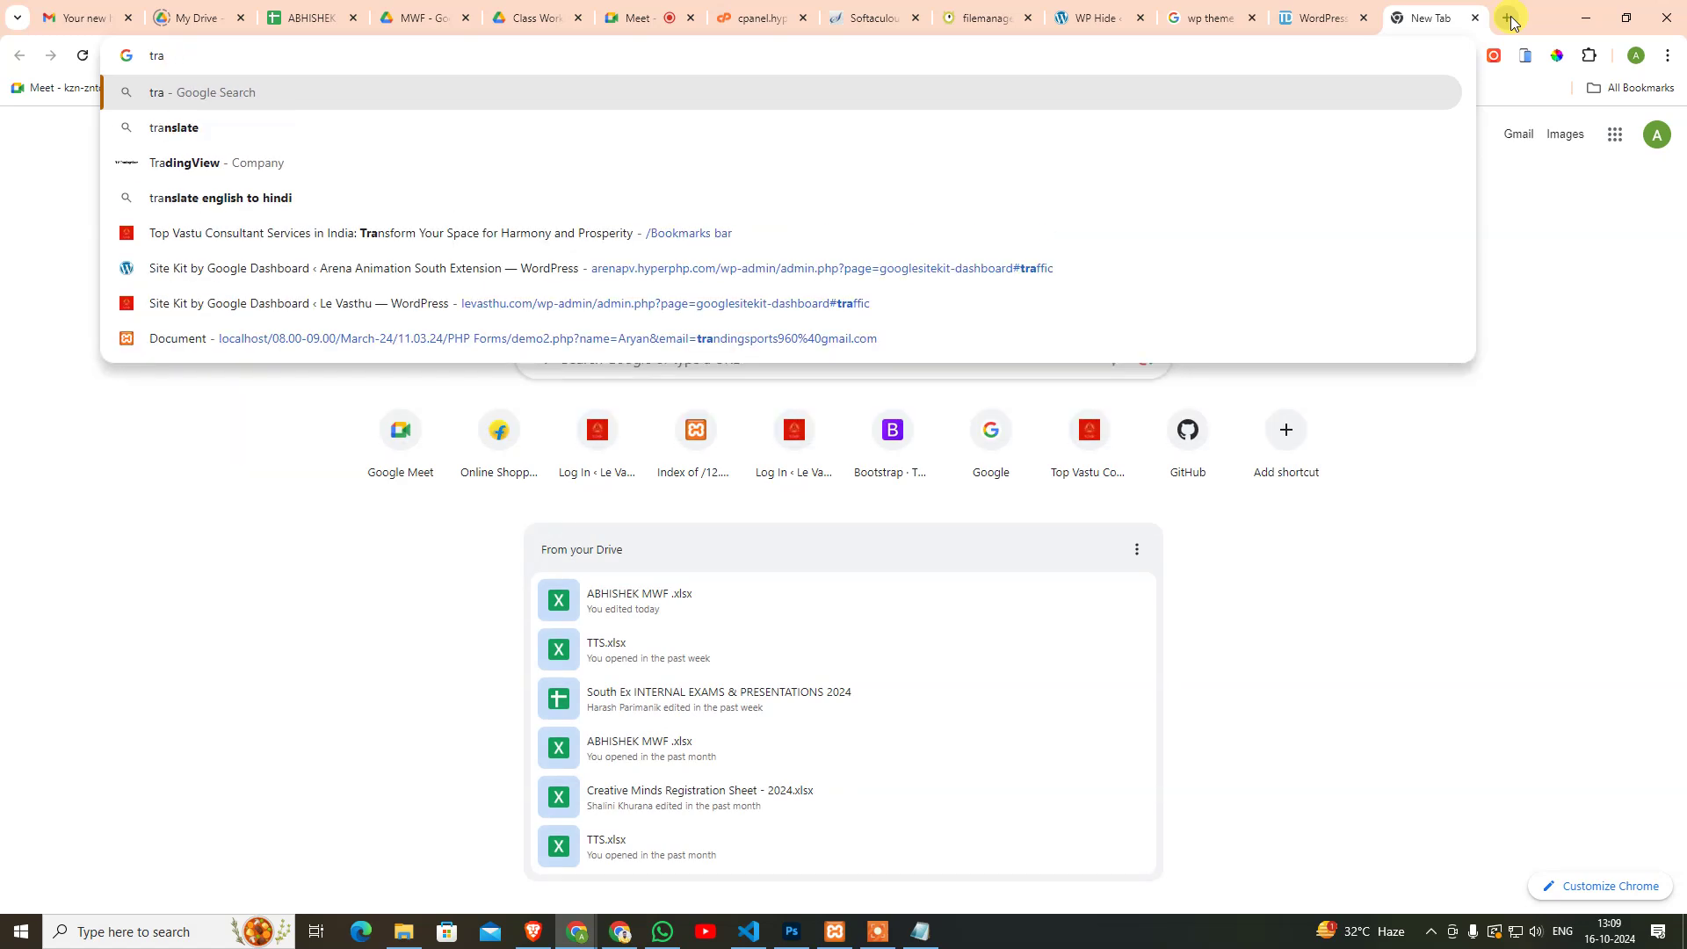
text(nding)
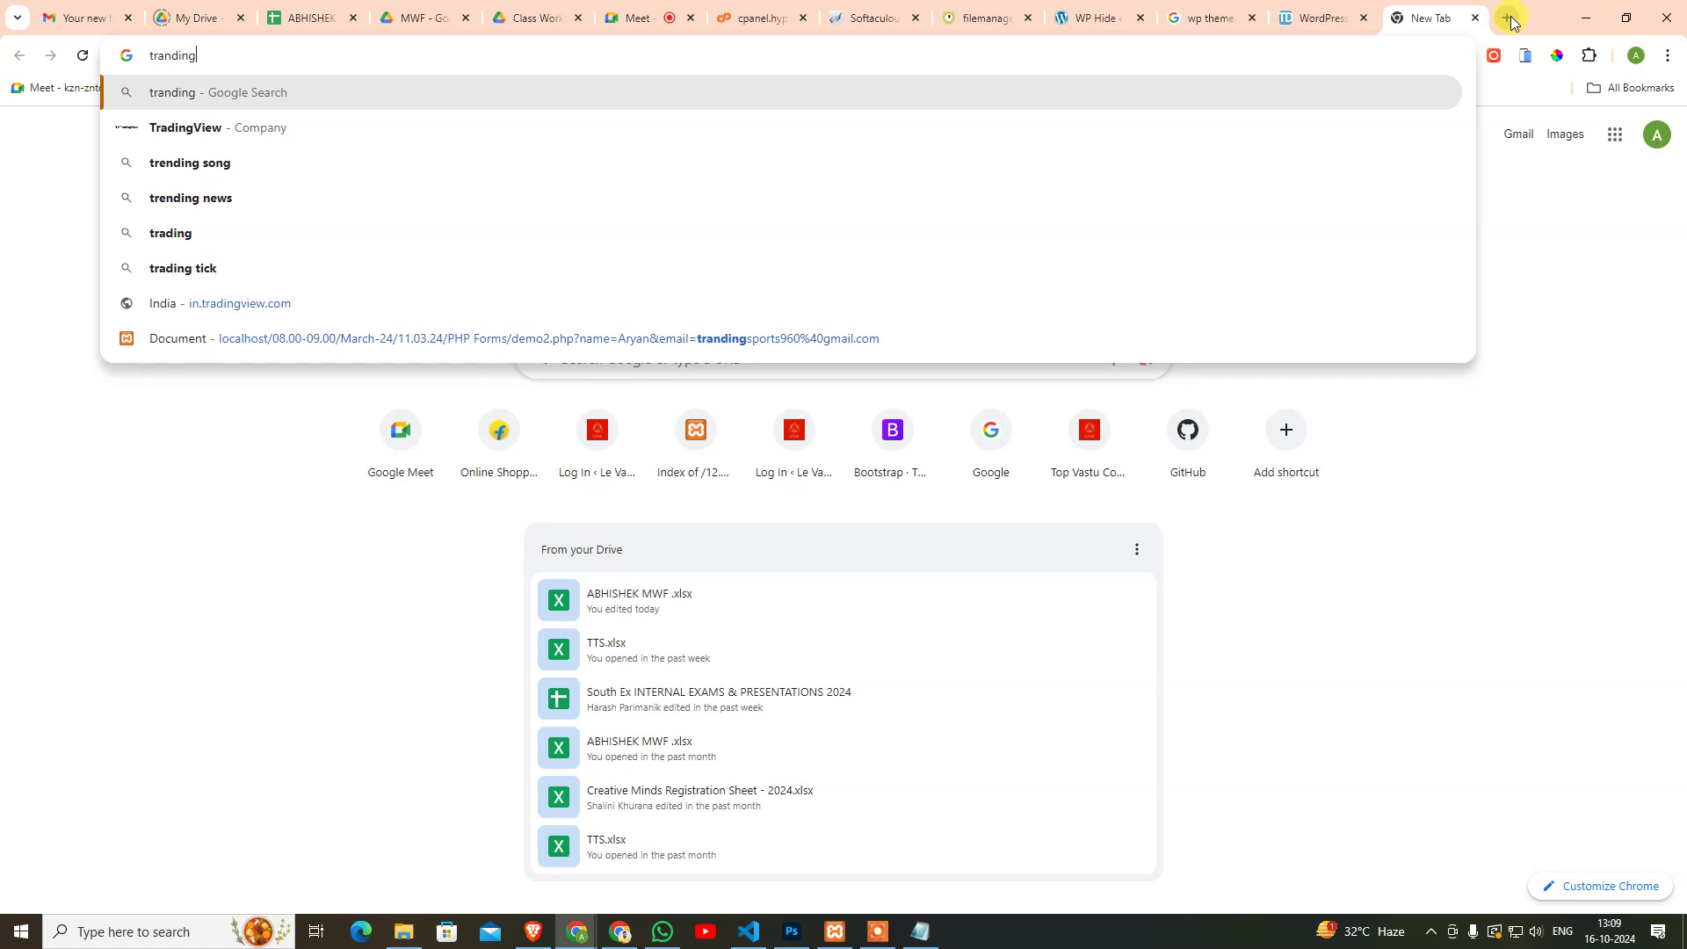
key(ctrl+a)
key(BackSpace)
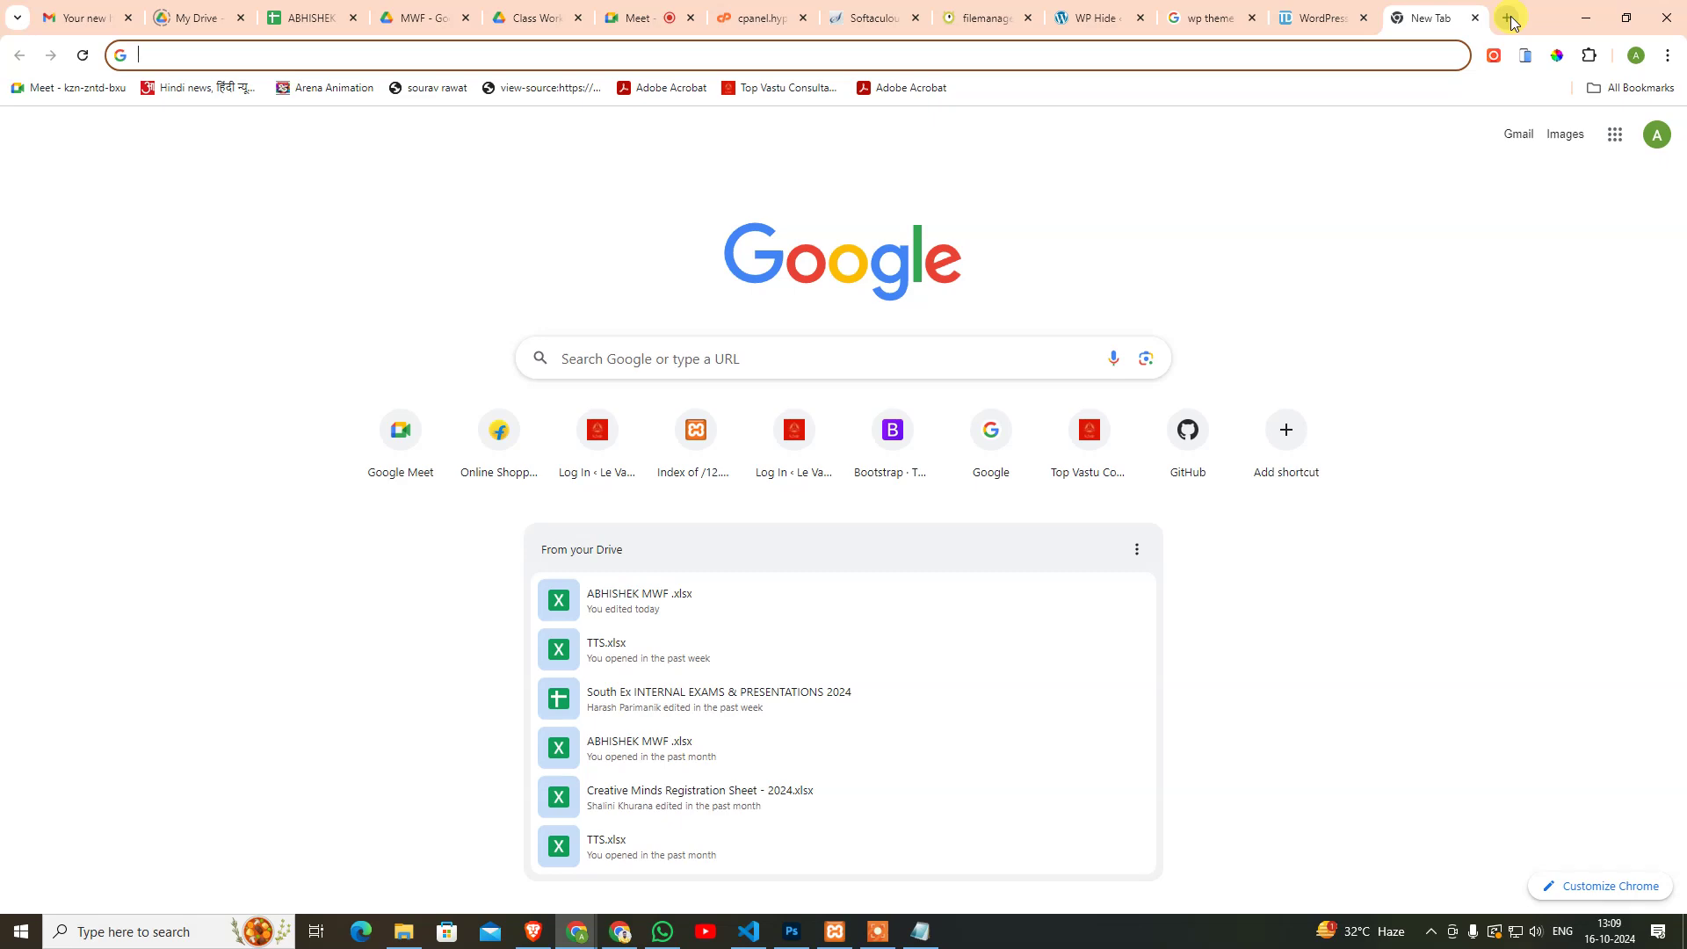
text(a)
key(BackSpace)
key(BackSpace)
- Open indianexpress.com and check its URL in WPThemeDetector, which reports no WordPress
text(indianexpress.com)
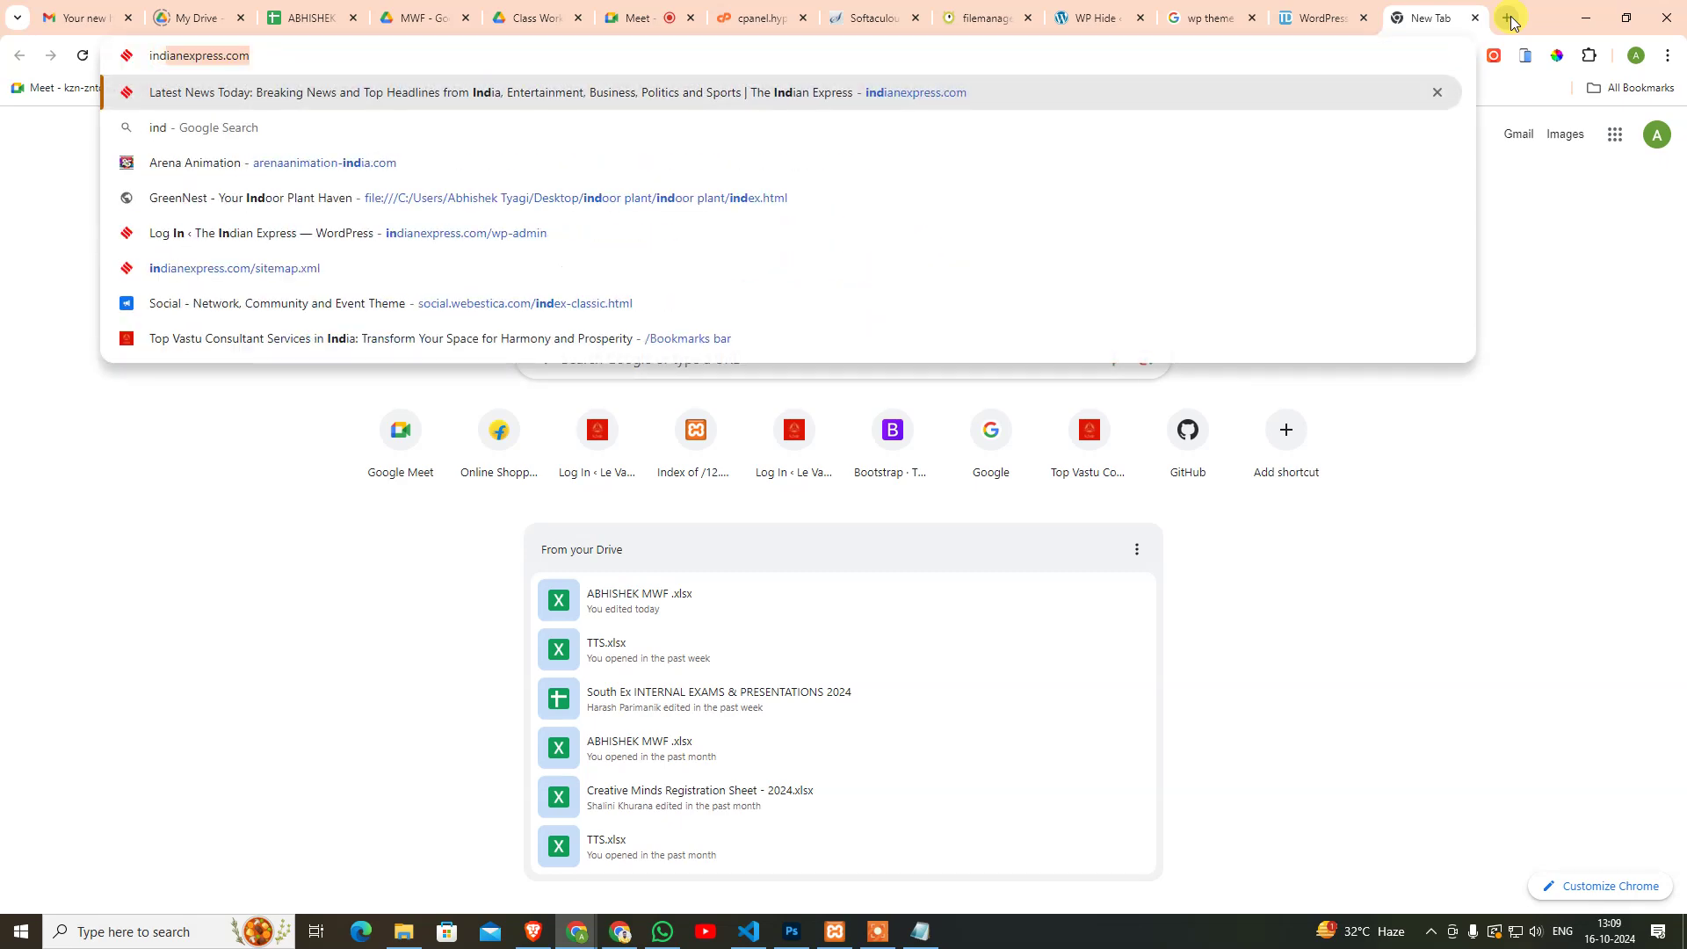
key(Return)
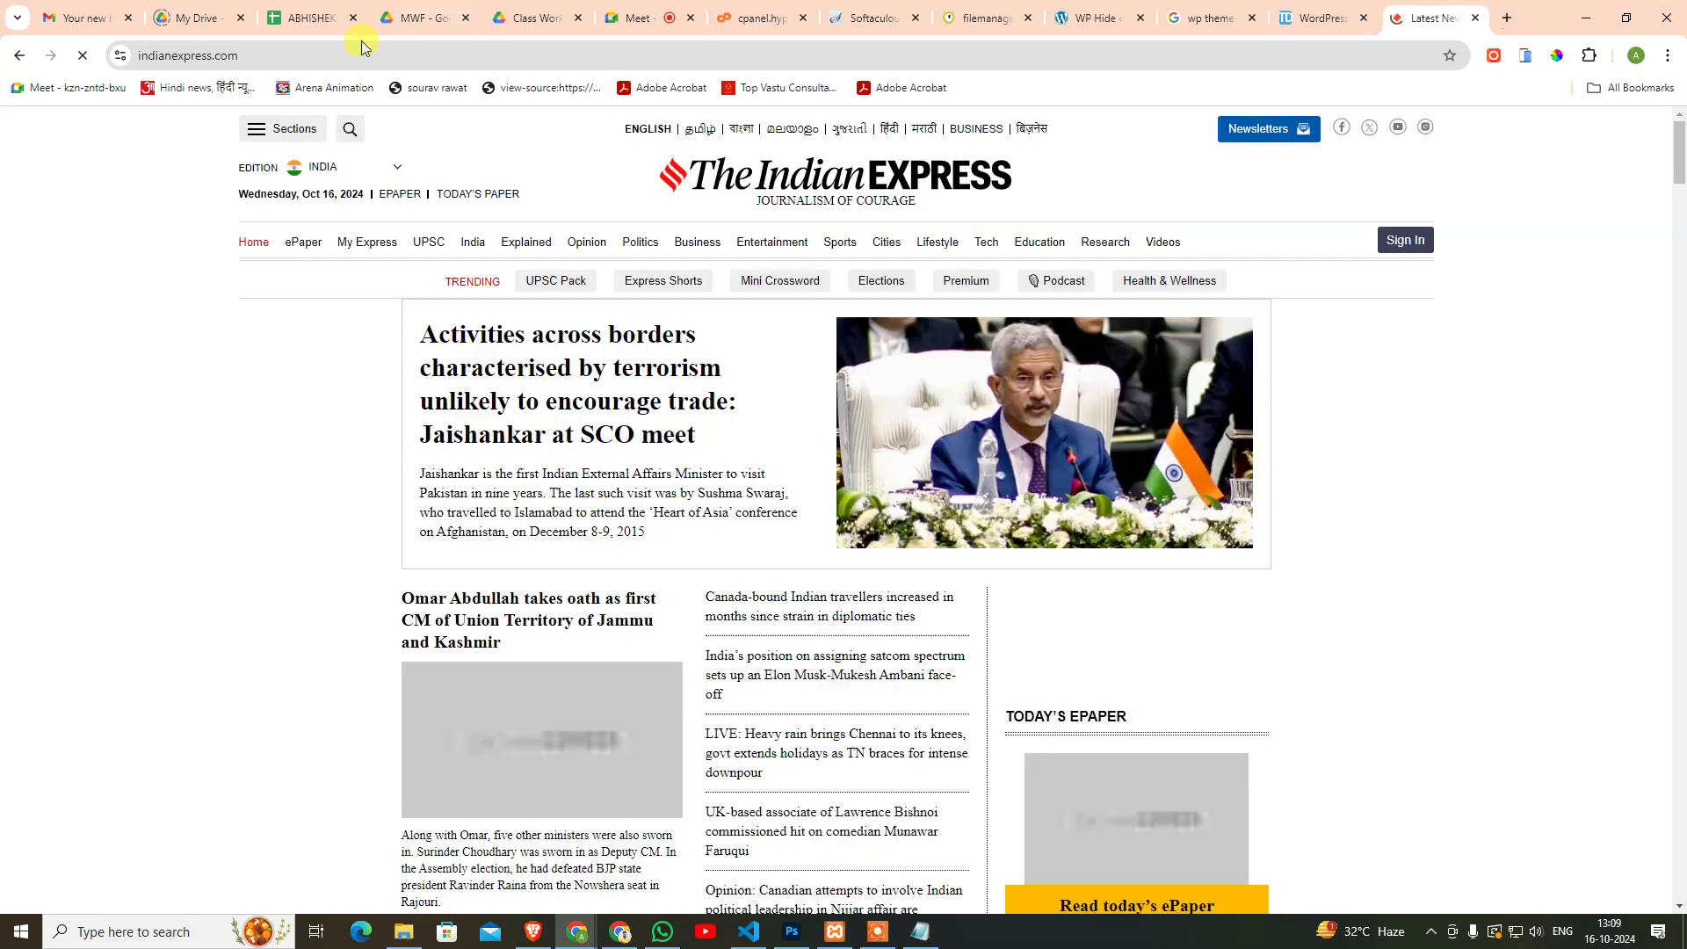
click(334, 55)
key(ctrl+c)
click(1298, 12)
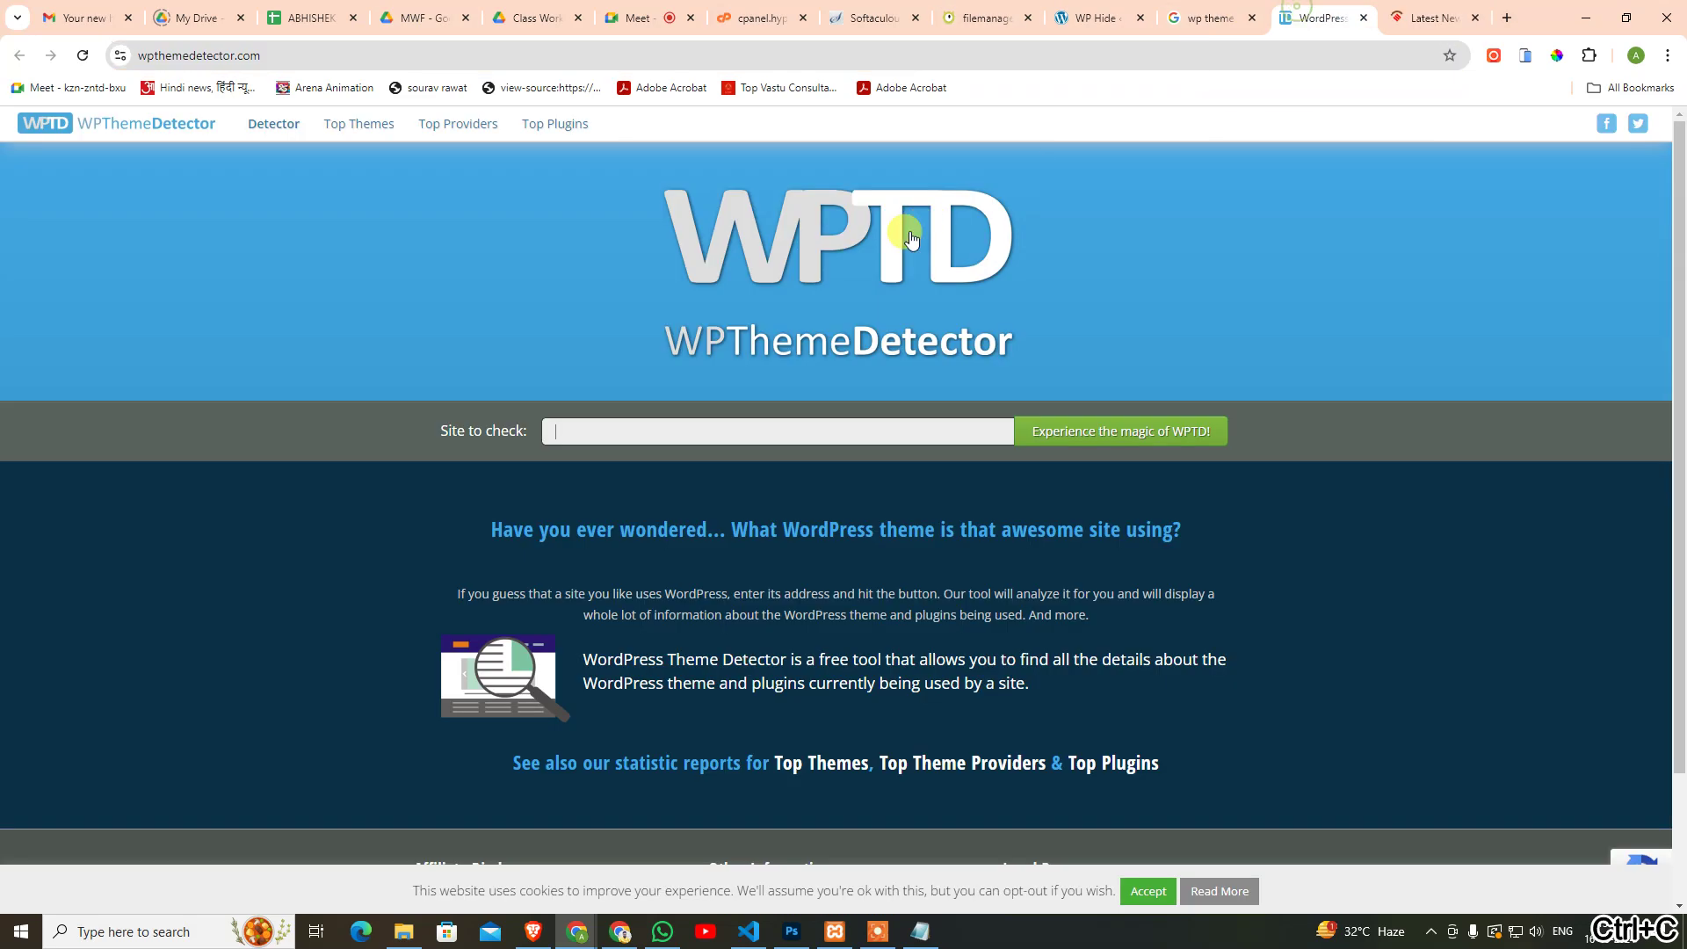
click(809, 430)
key(ctrl+v)
click(1109, 435)
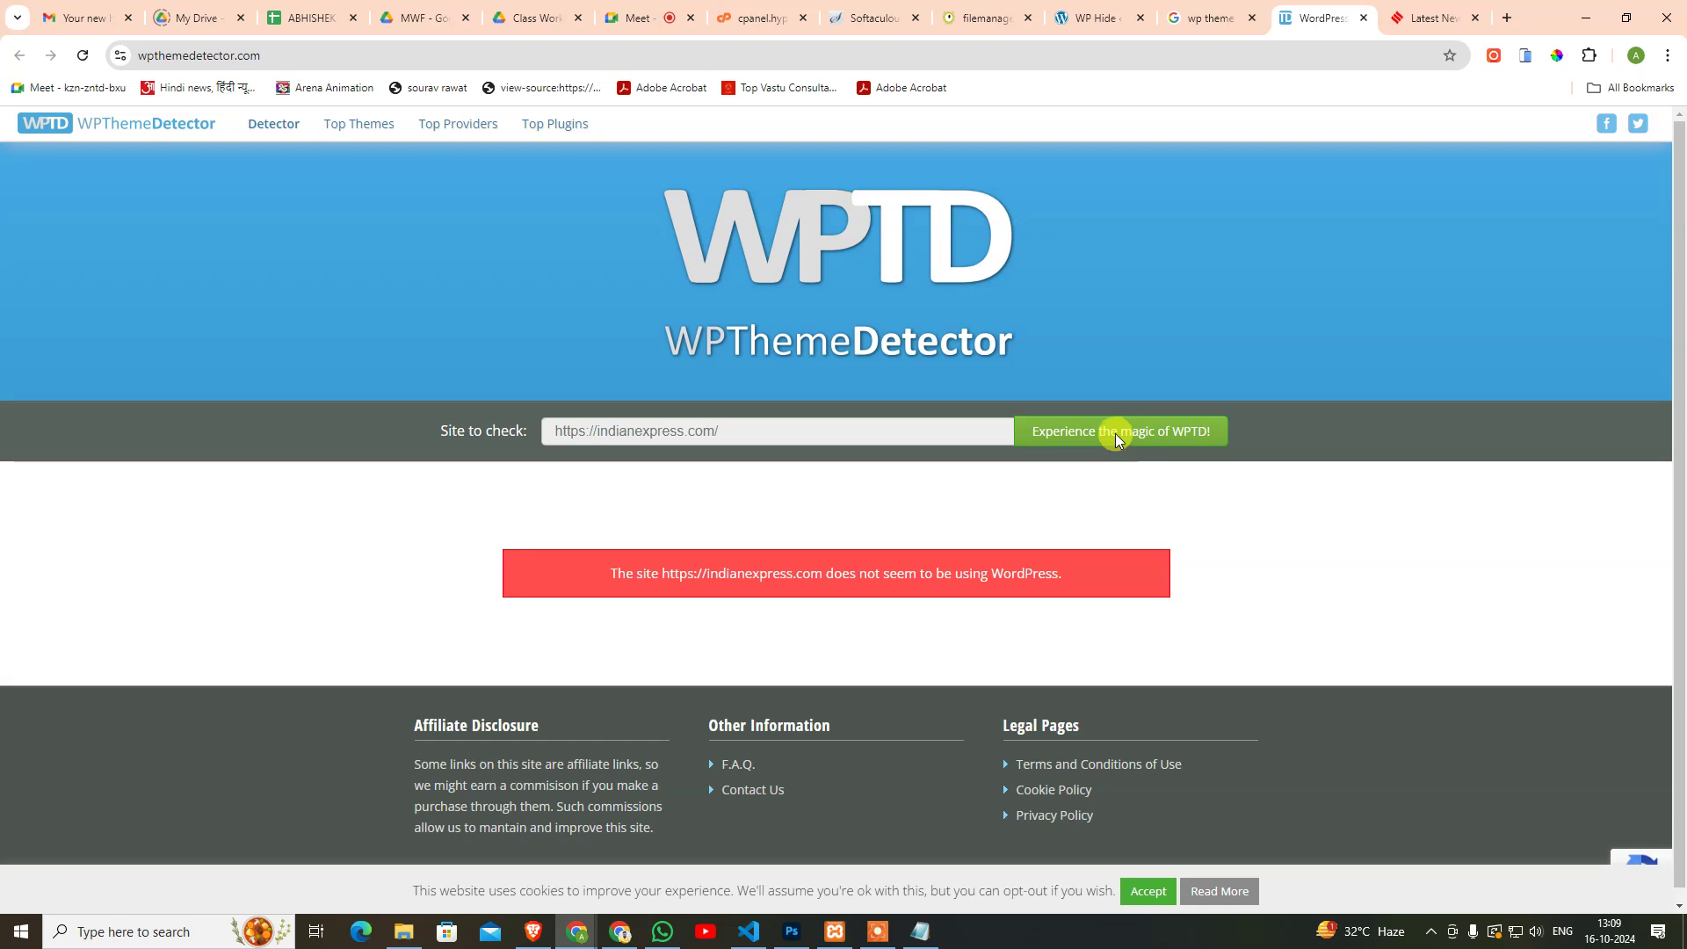
- Visit indianexpress.com/wp-admin, see it leads to a WordPress login, then close that tab
click(1518, 18)
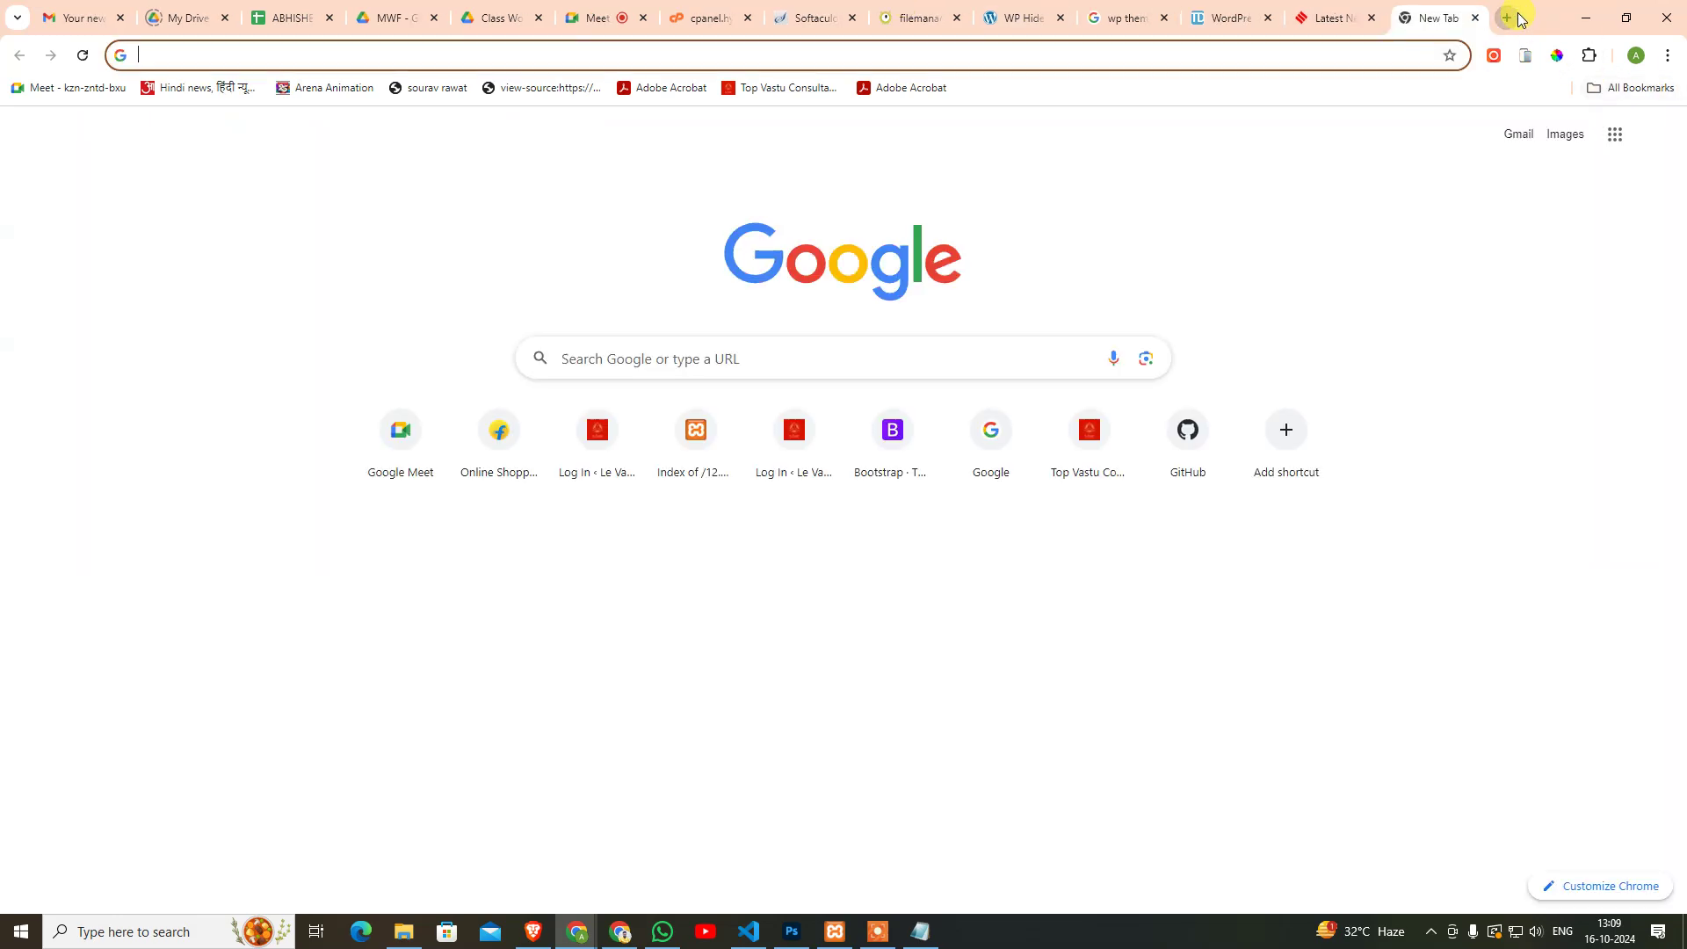
key(ctrl+v)
key(Return)
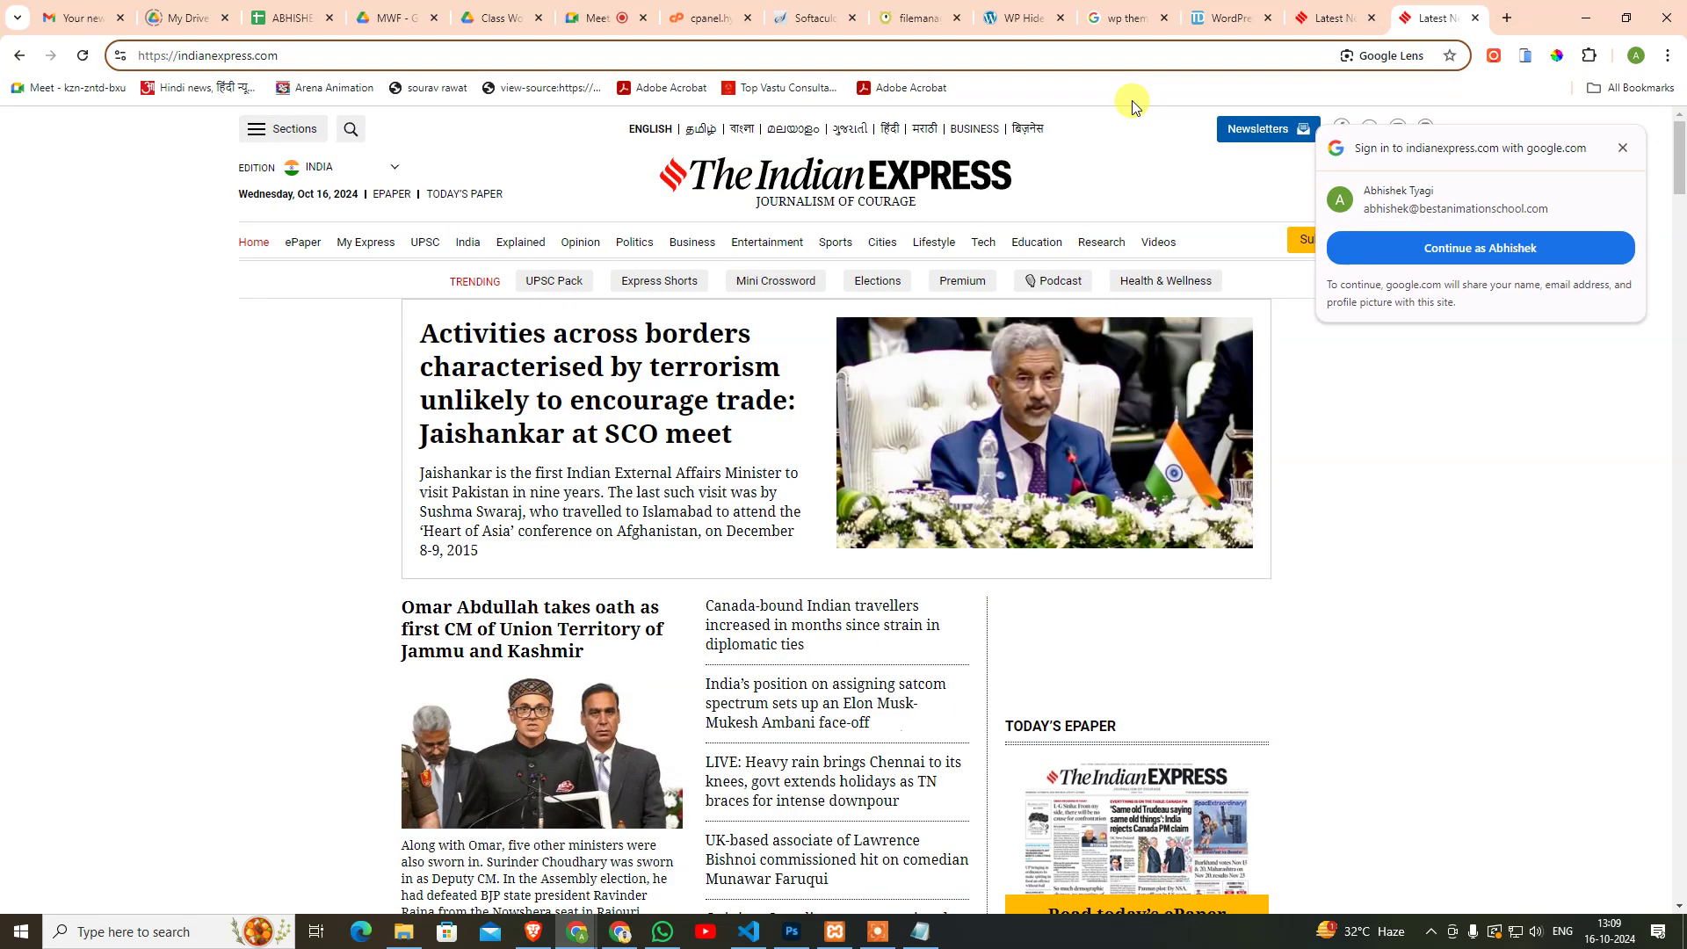
text(/wp-admi)
key(Return)
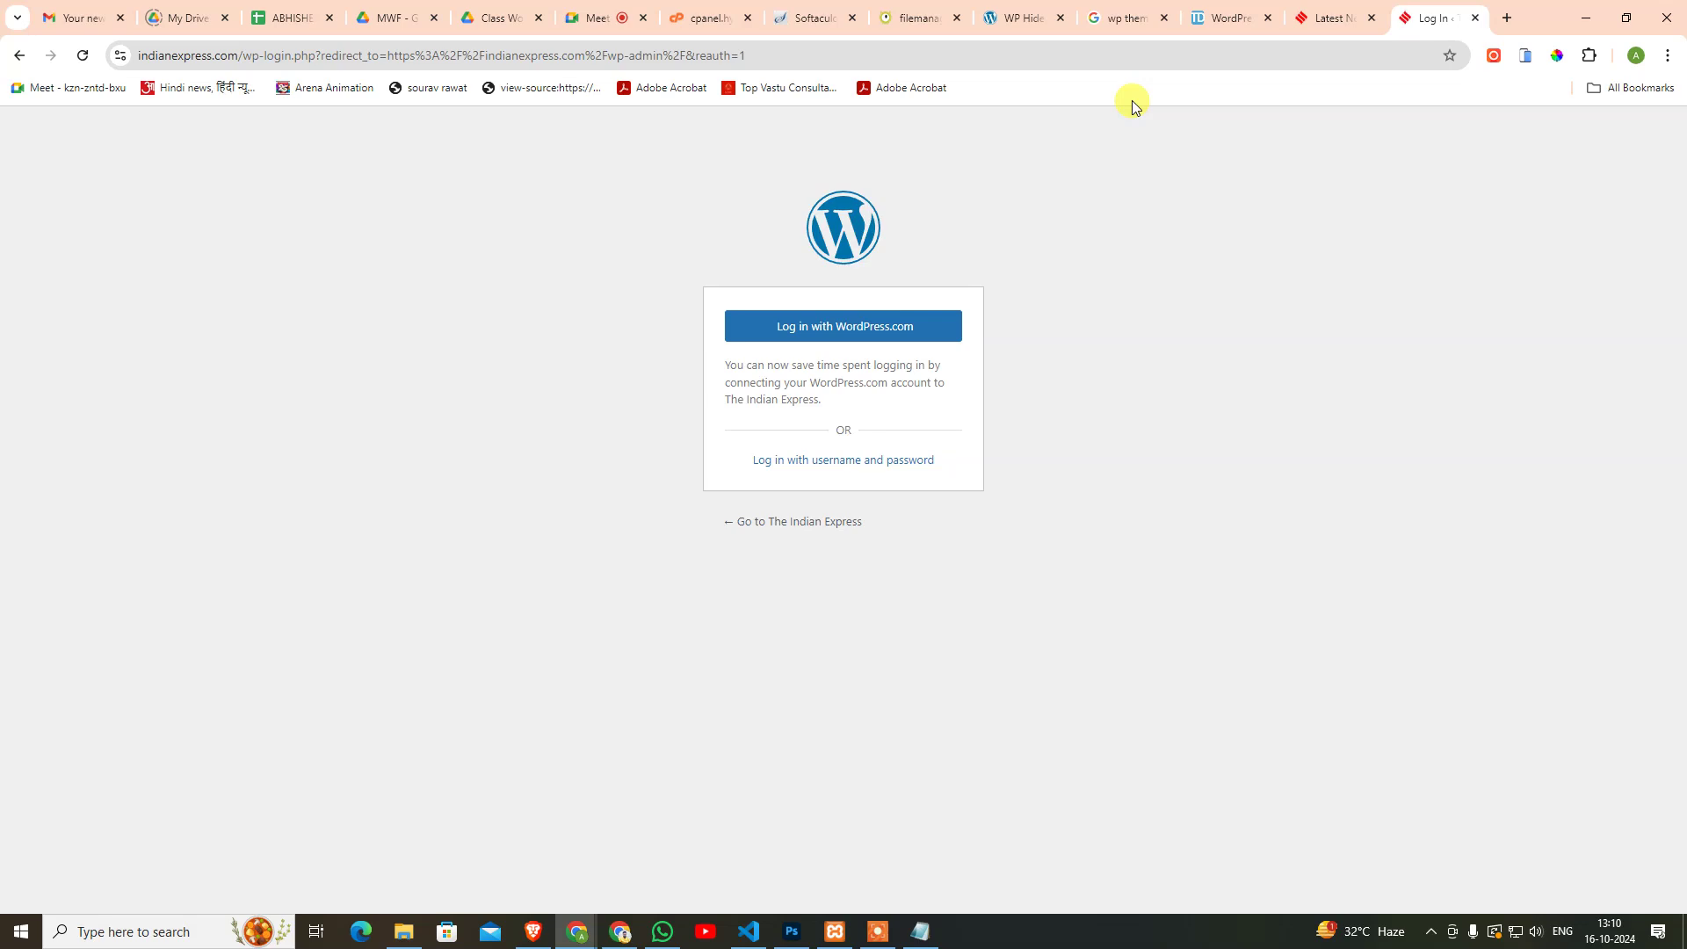
click(1476, 18)
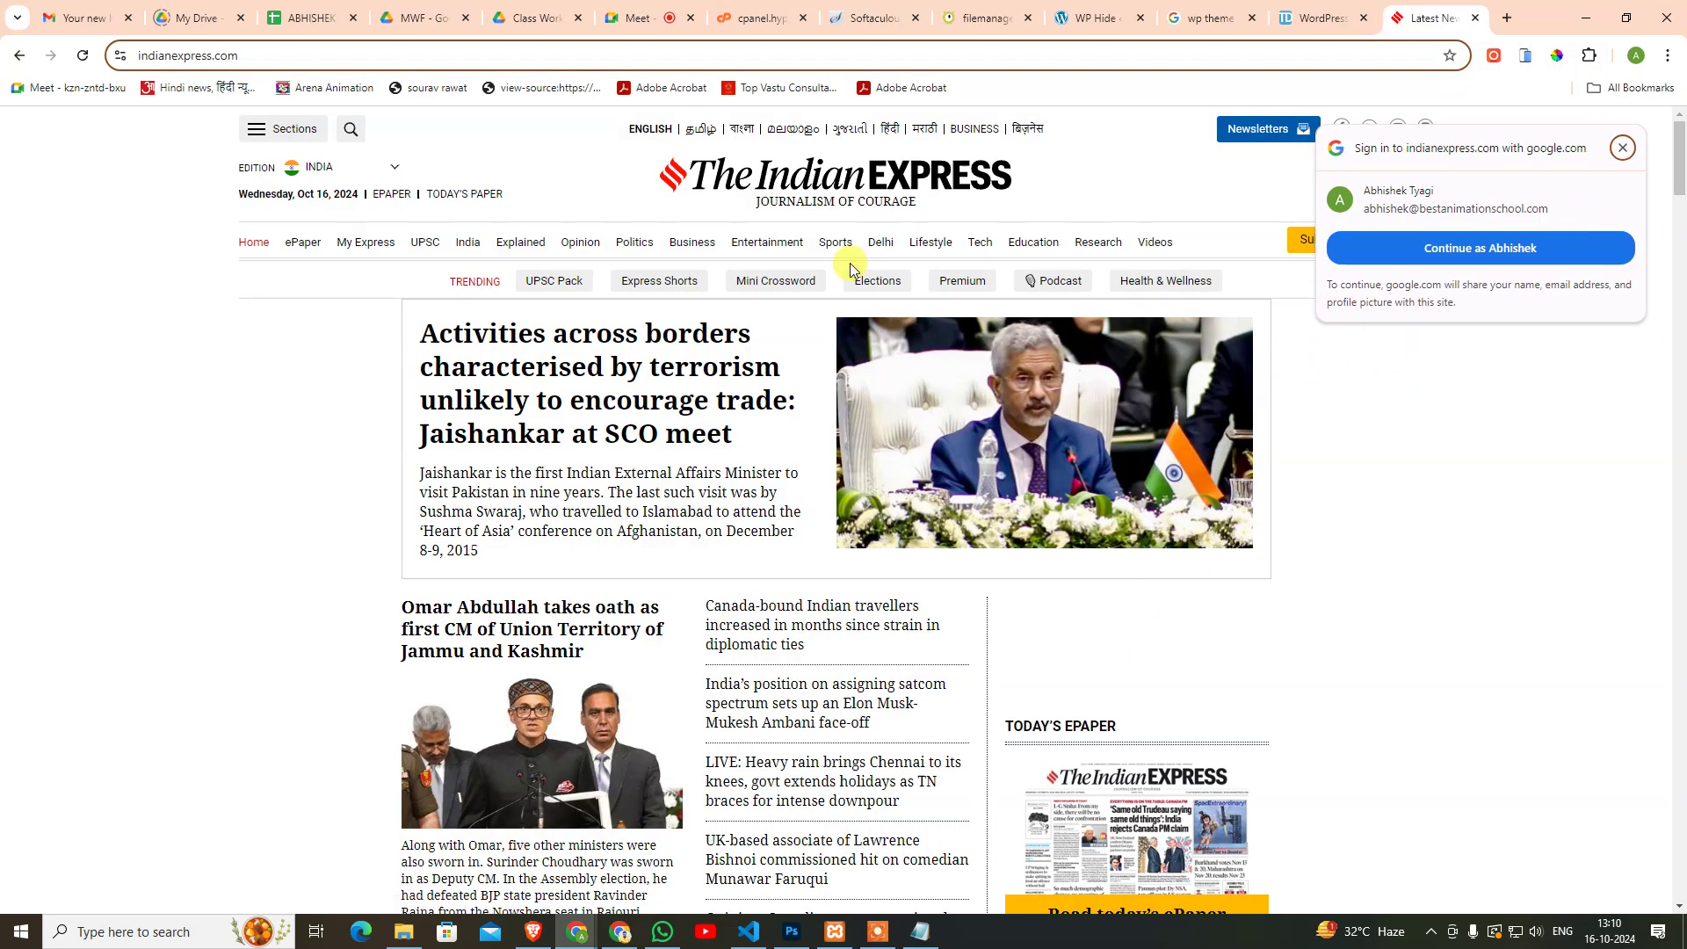
click(1313, 10)
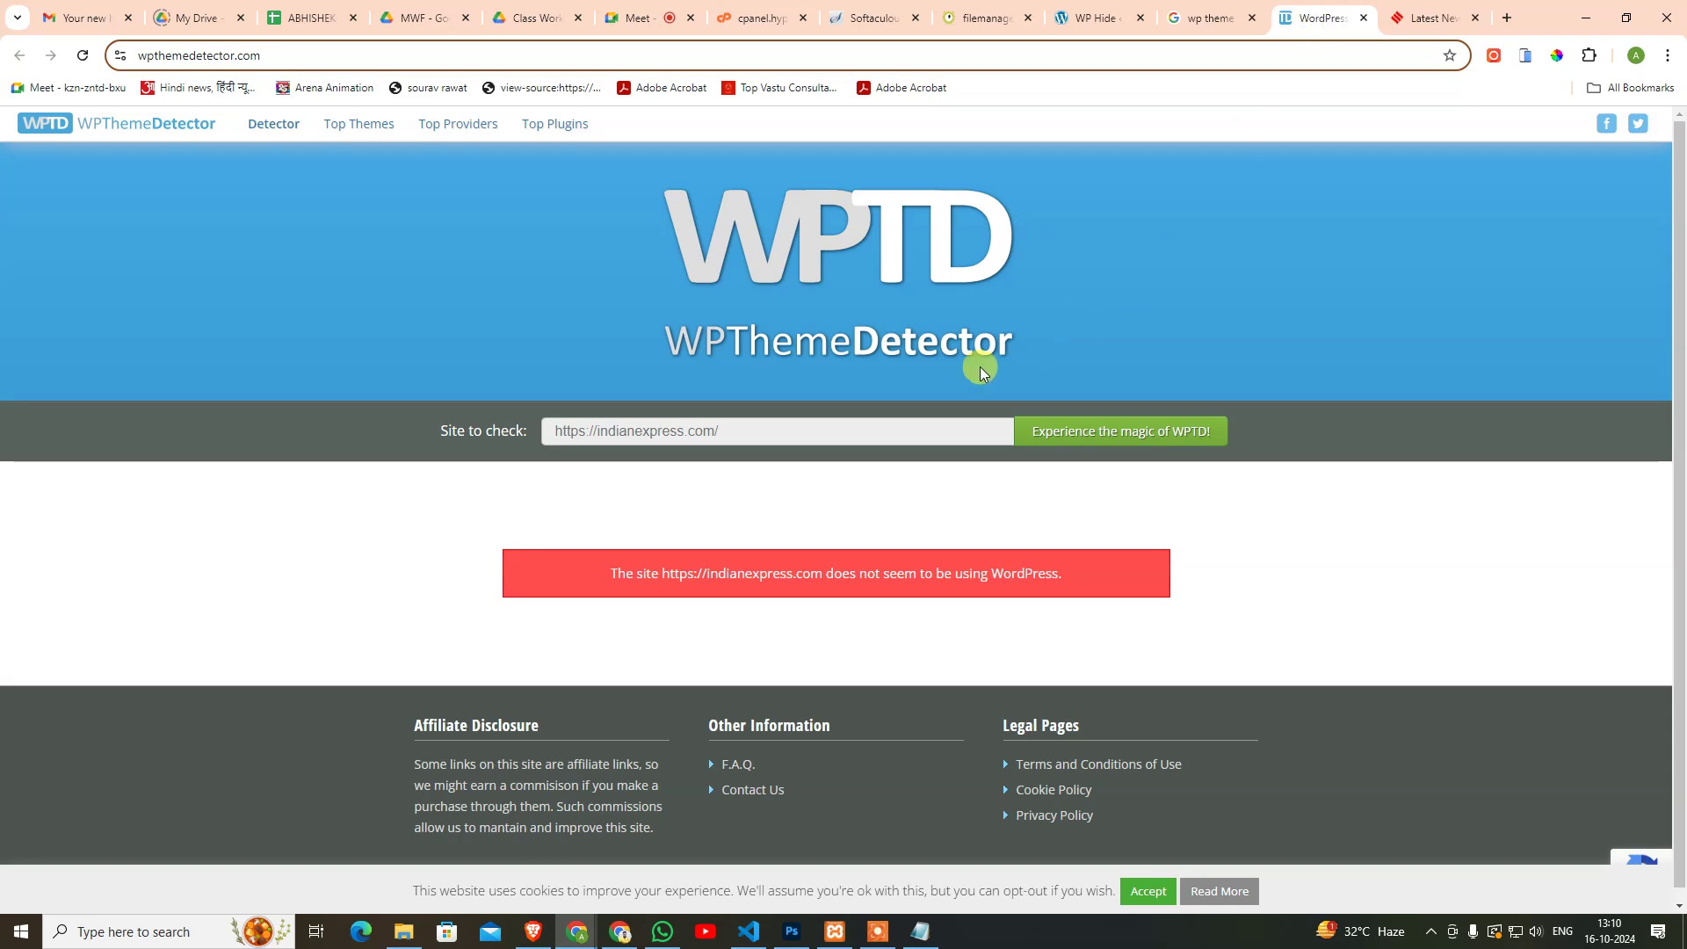
click(1508, 11)
- Search Google for 'trandingsports' and look through the results
text(tr)
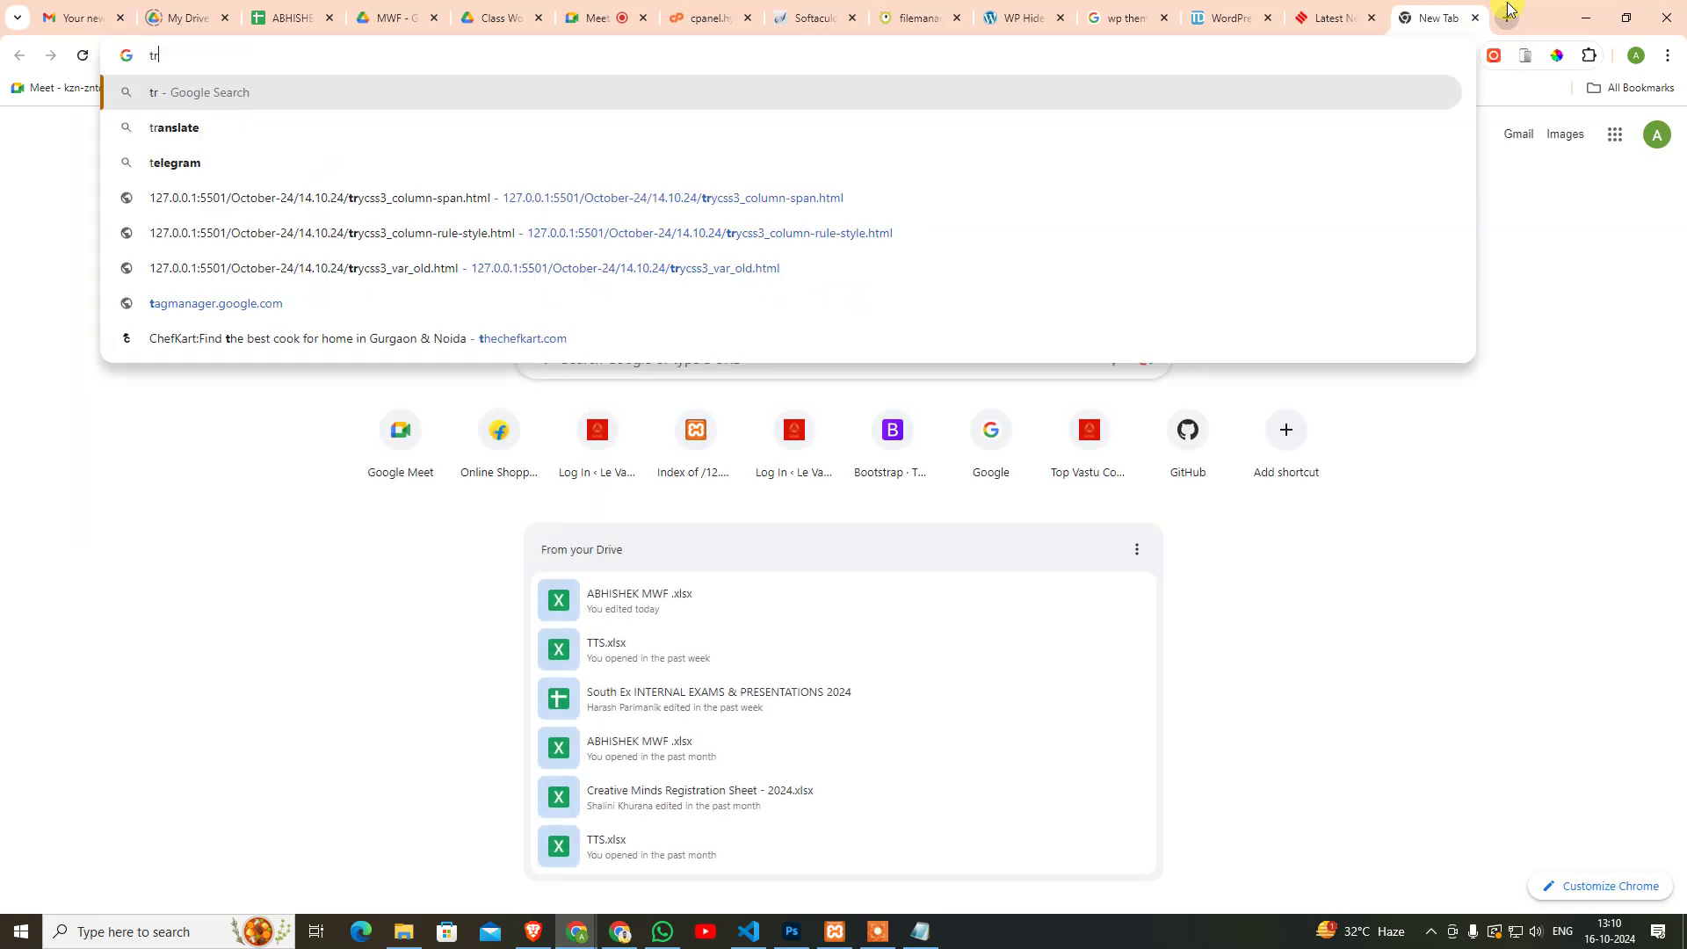
text(andings)
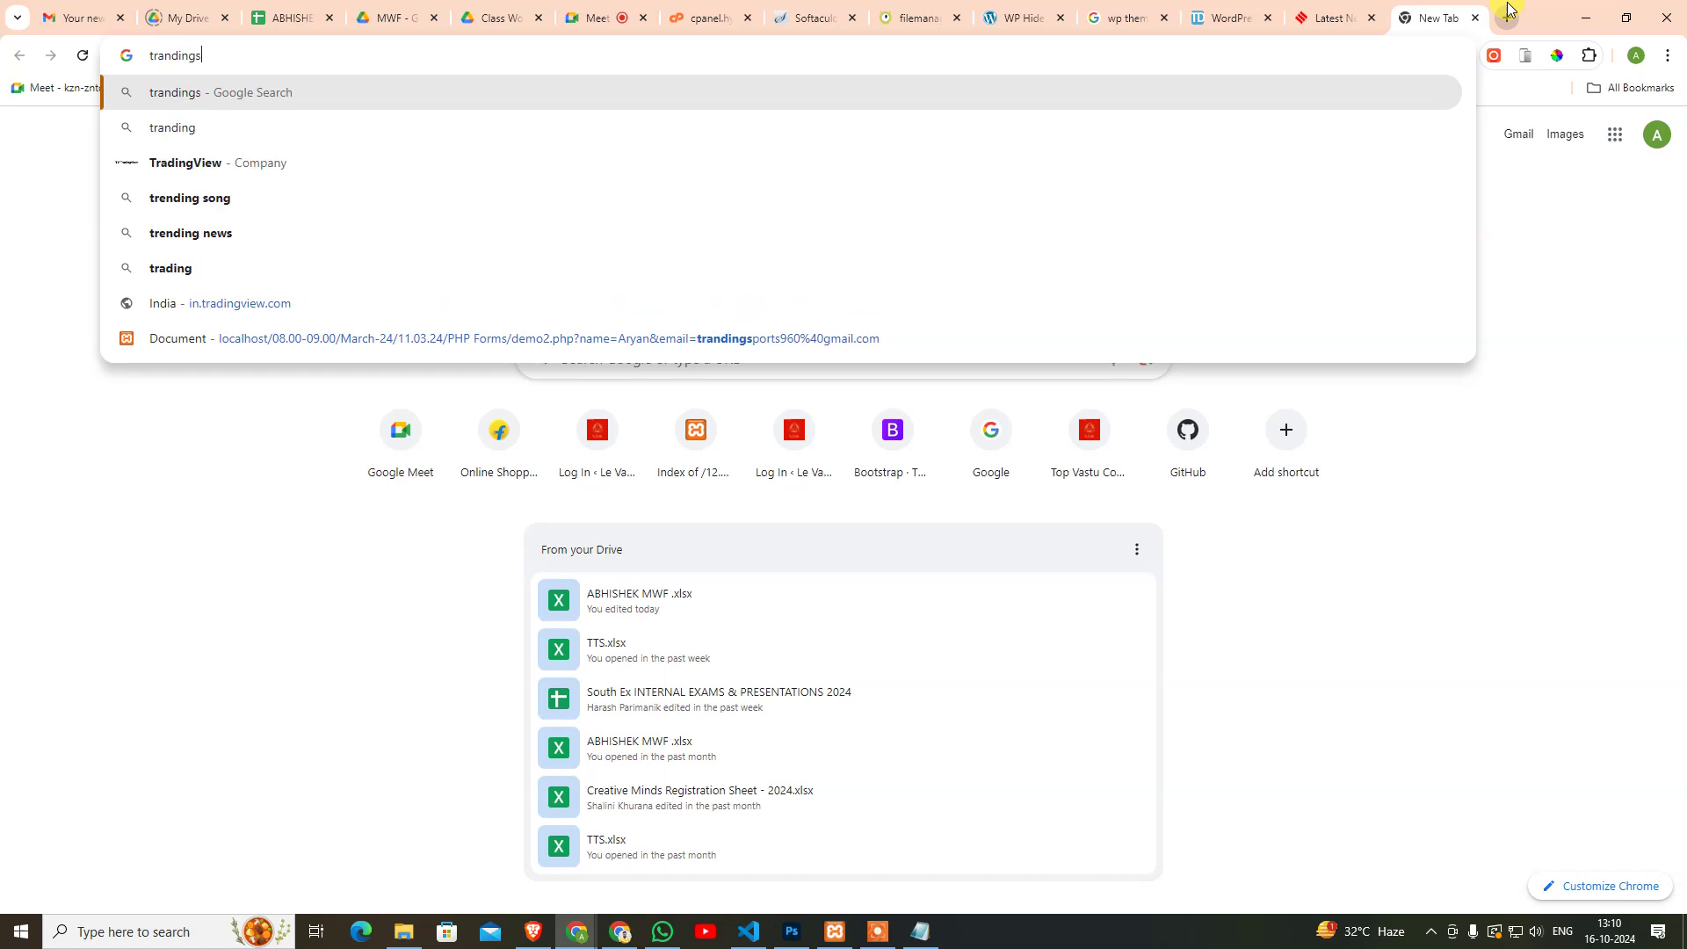
text(ports)
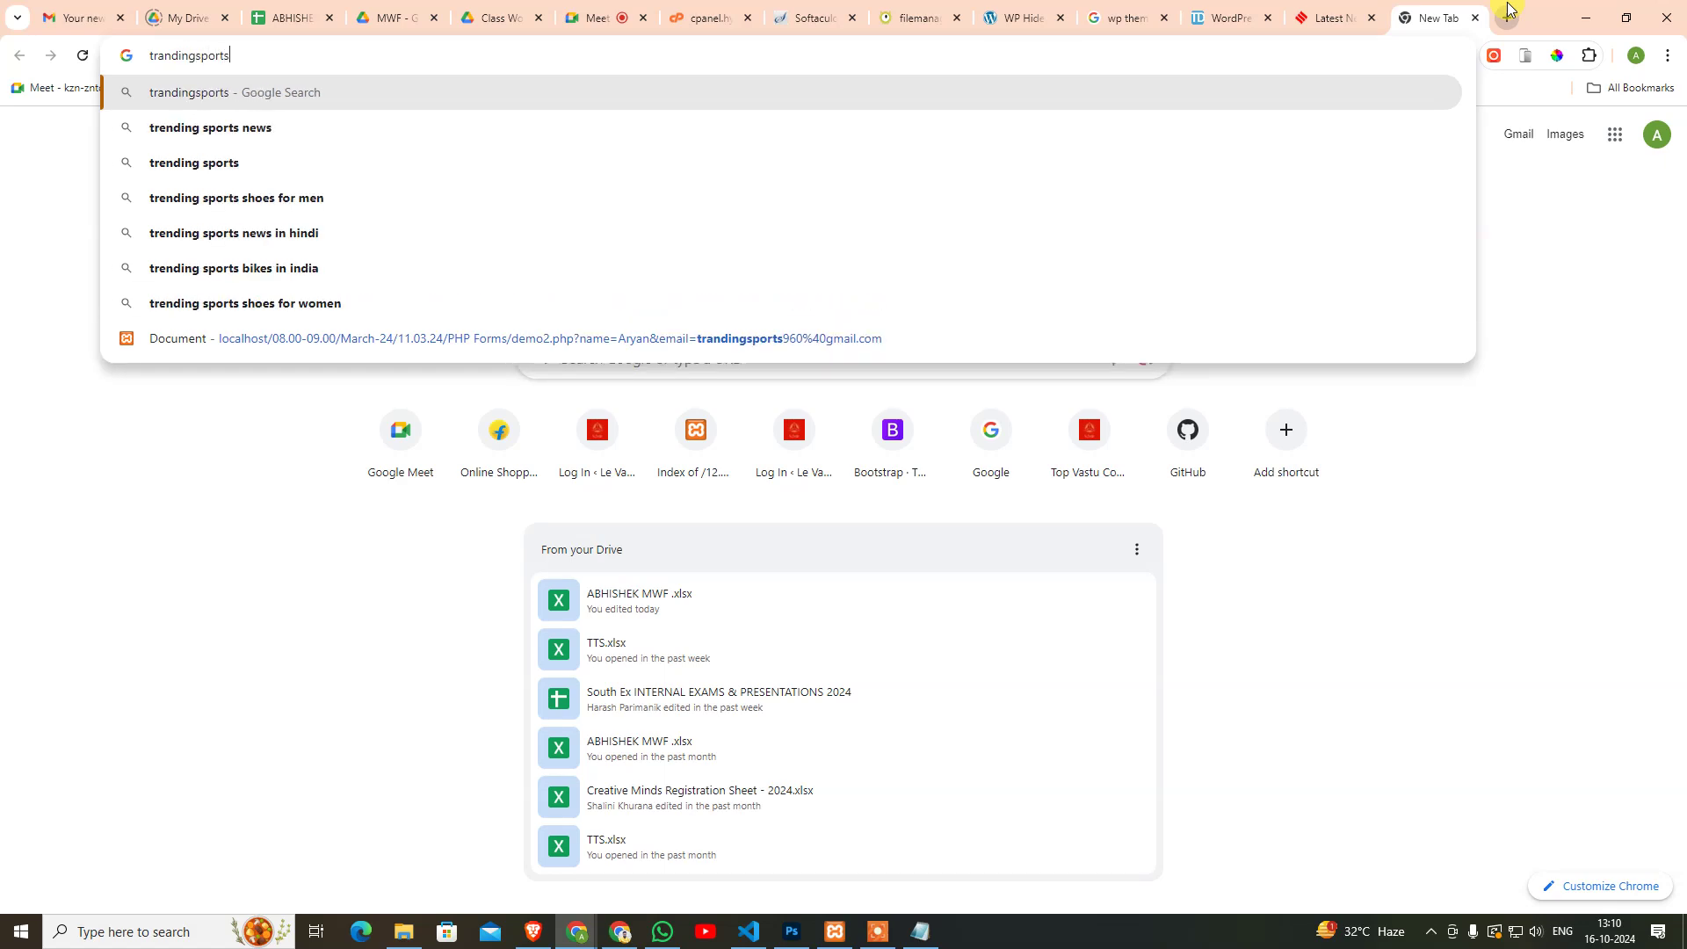
key(Return)
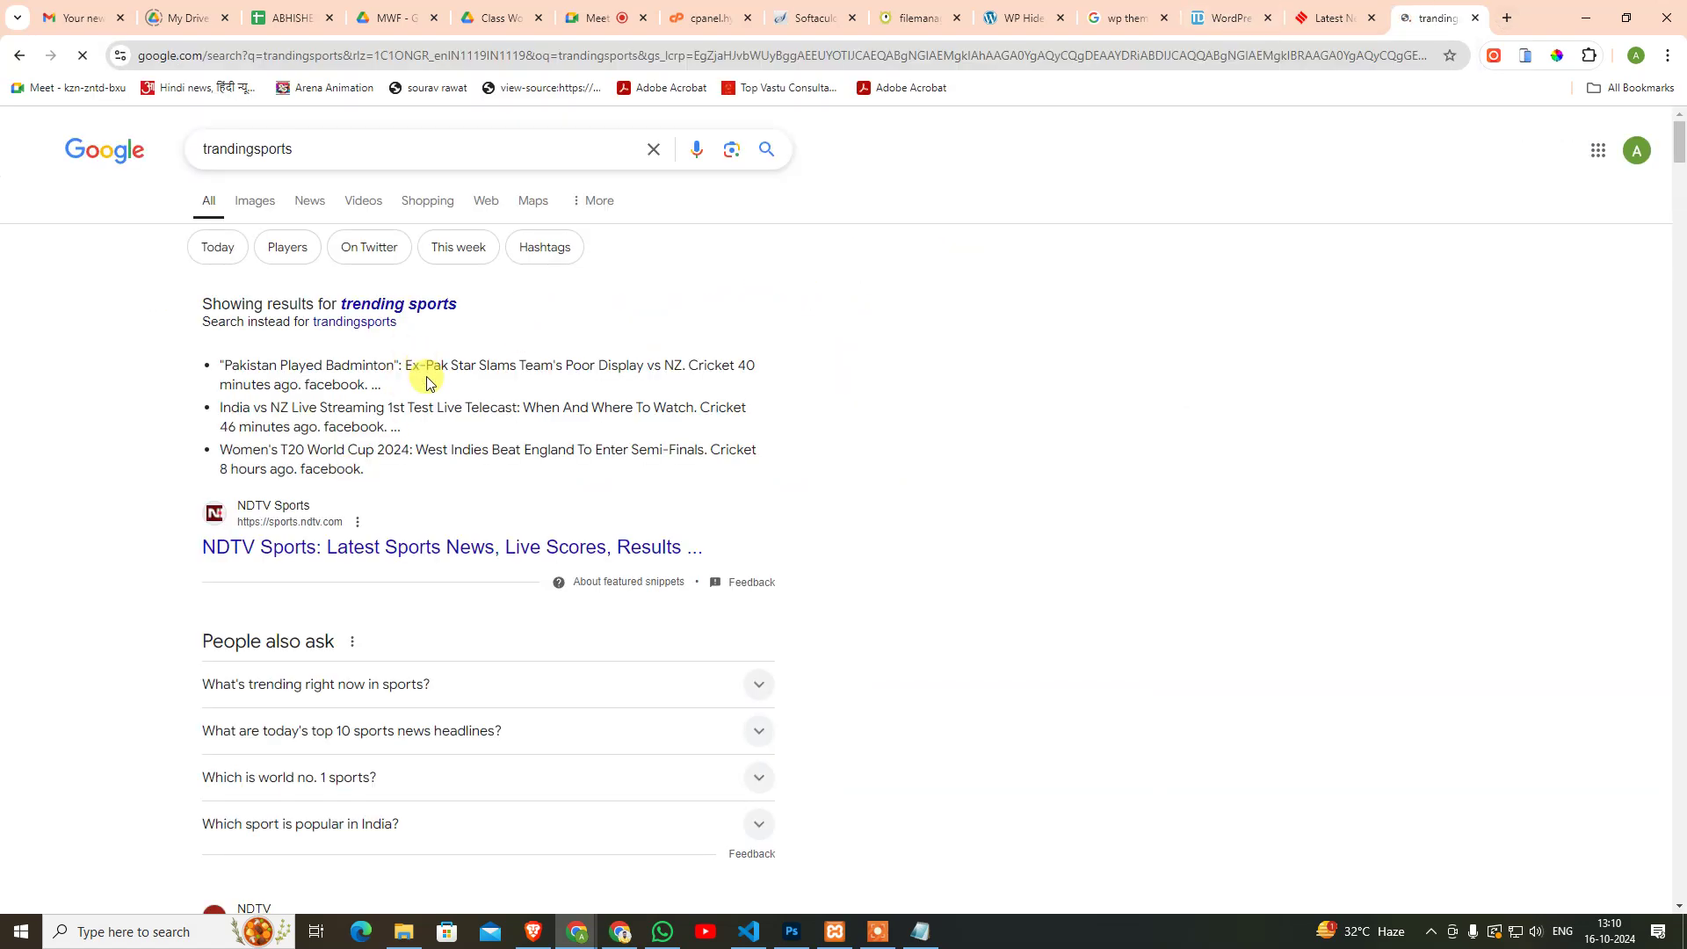
scroll(425, 376, down, 8)
scroll(341, 406, down, 3)
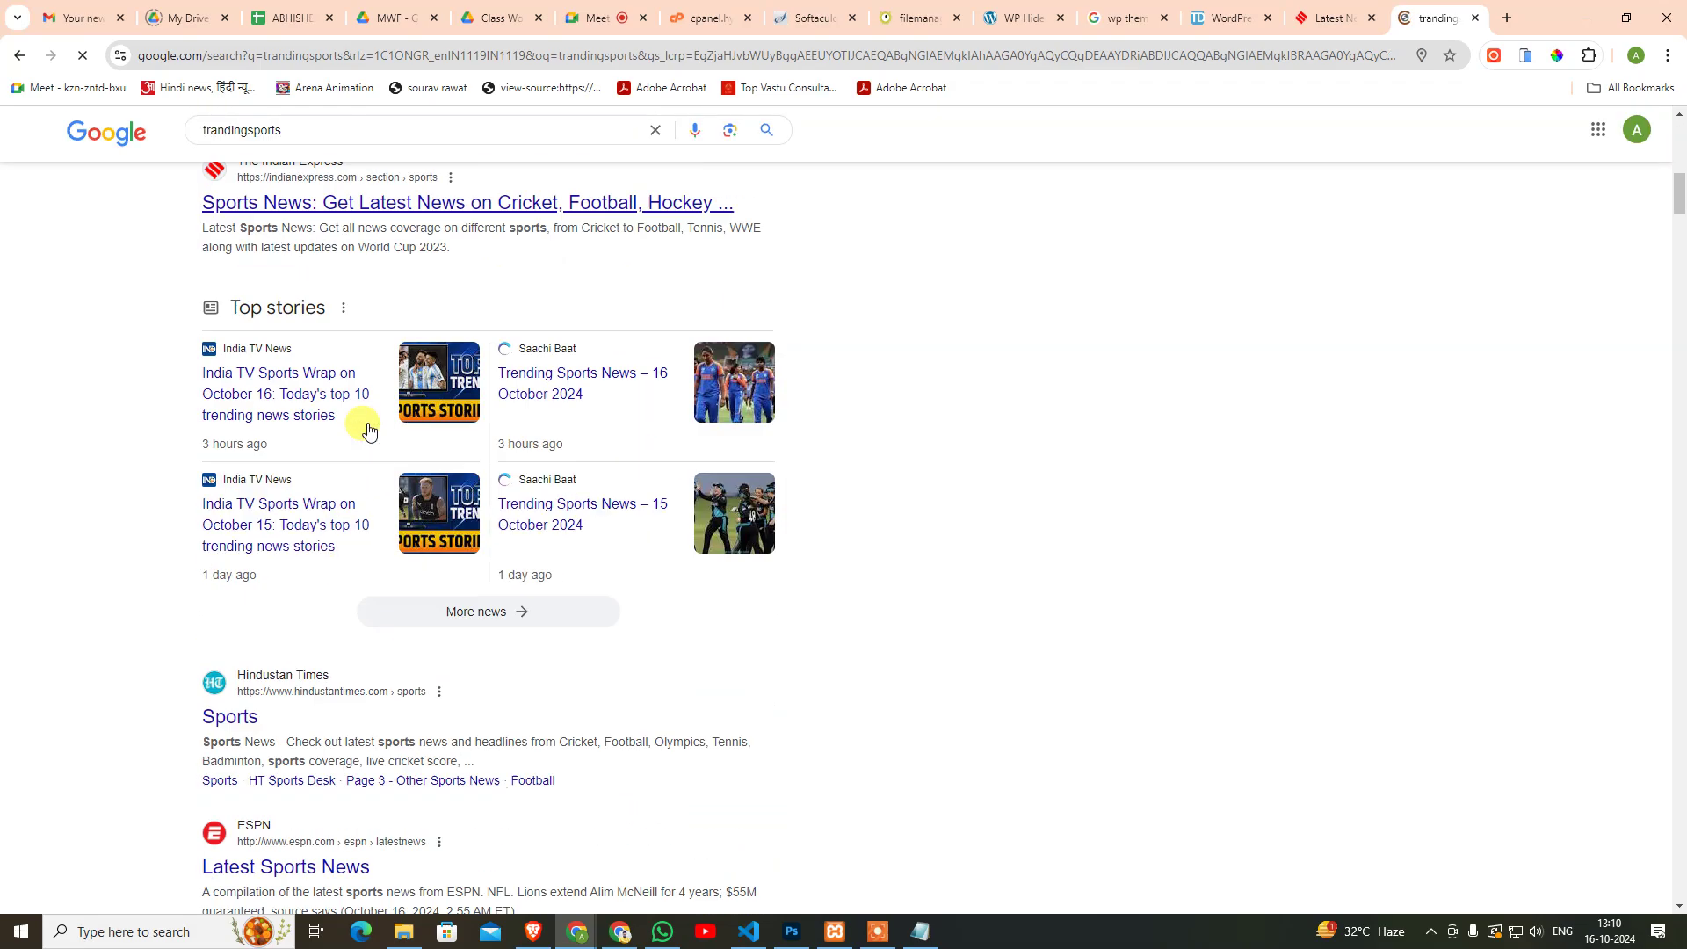
scroll(365, 425, up, 2)
scroll(432, 386, down, 5)
scroll(456, 327, down, 1)
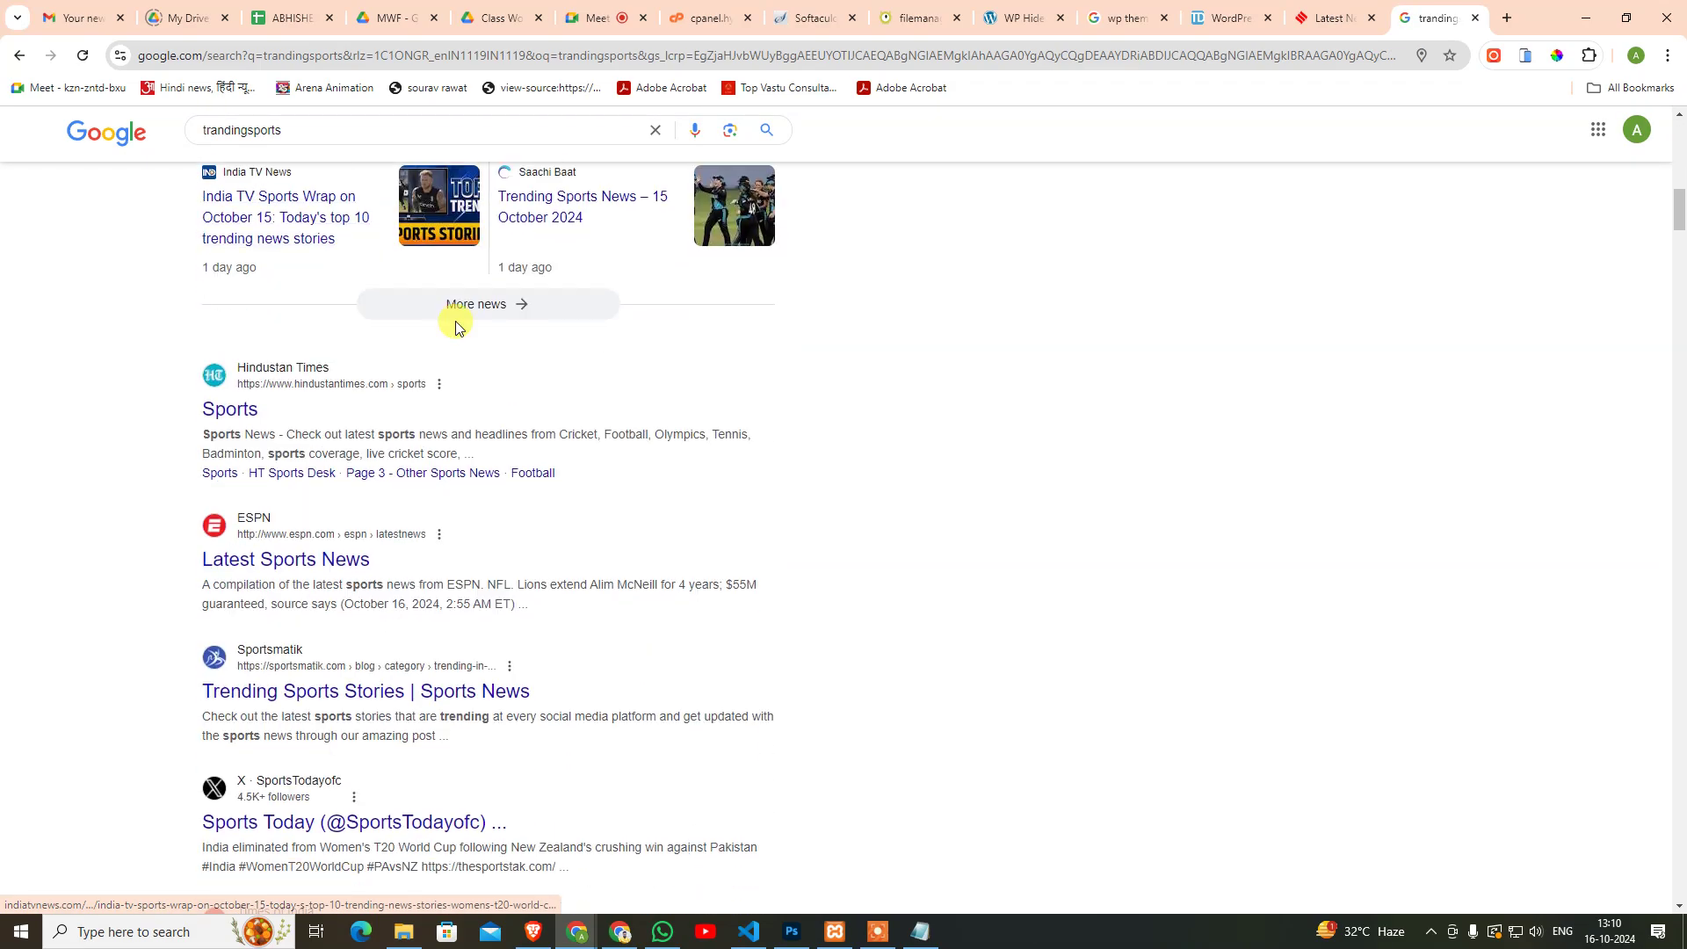
scroll(466, 328, down, 4)
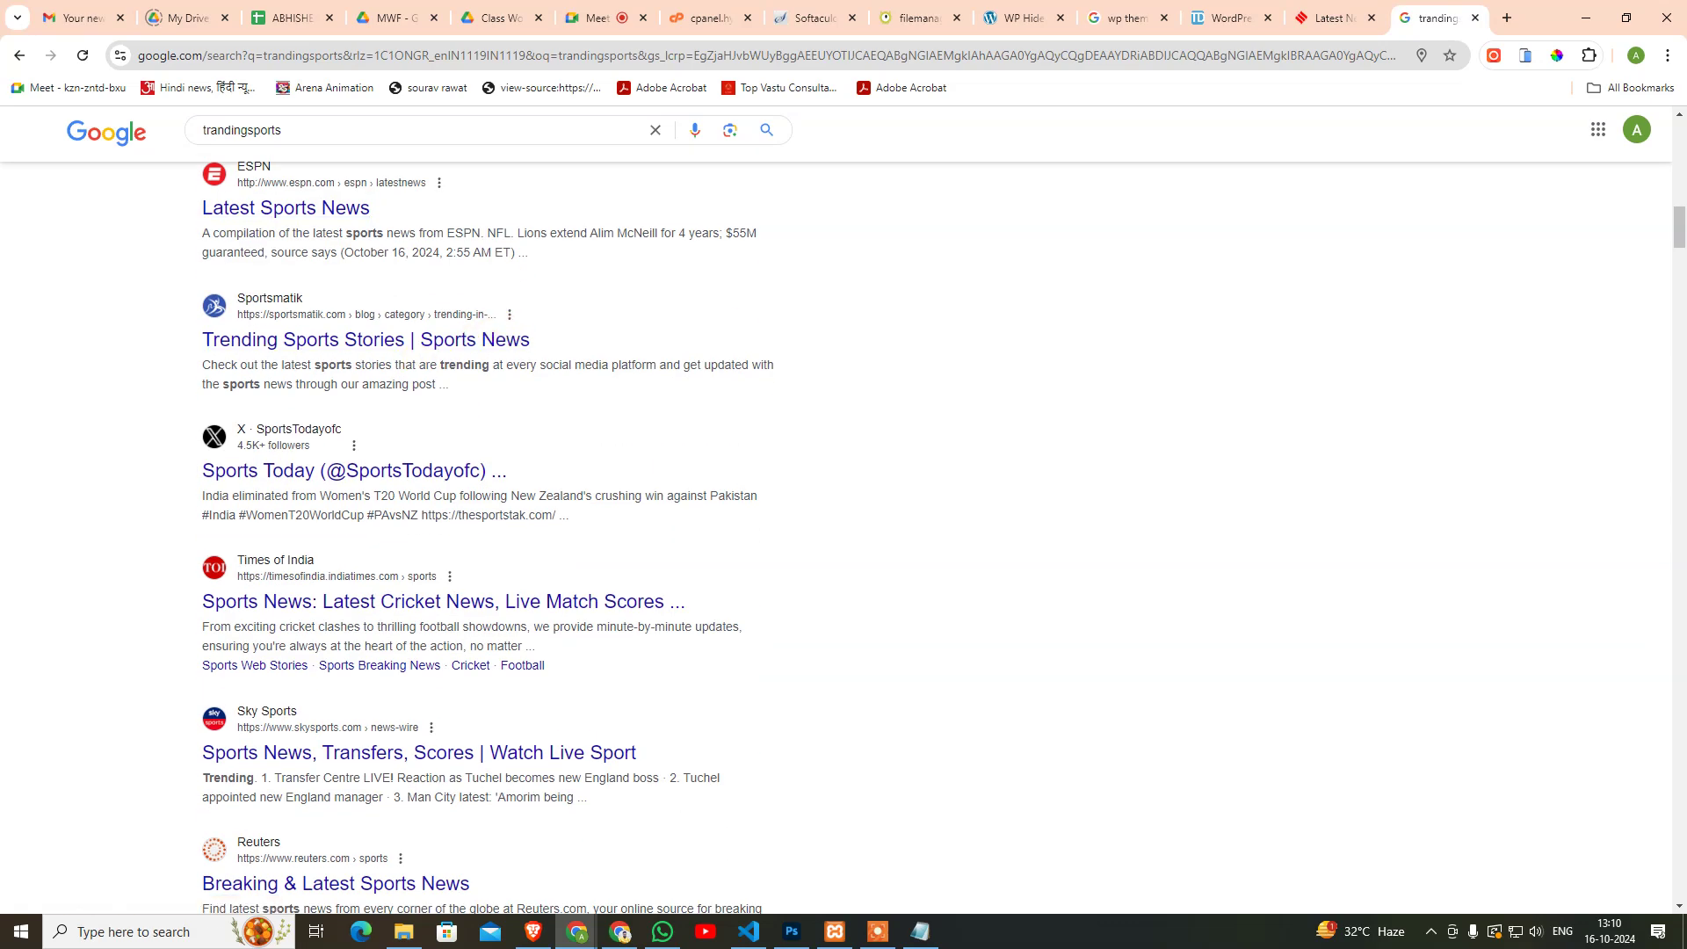
key(alt+Tab)
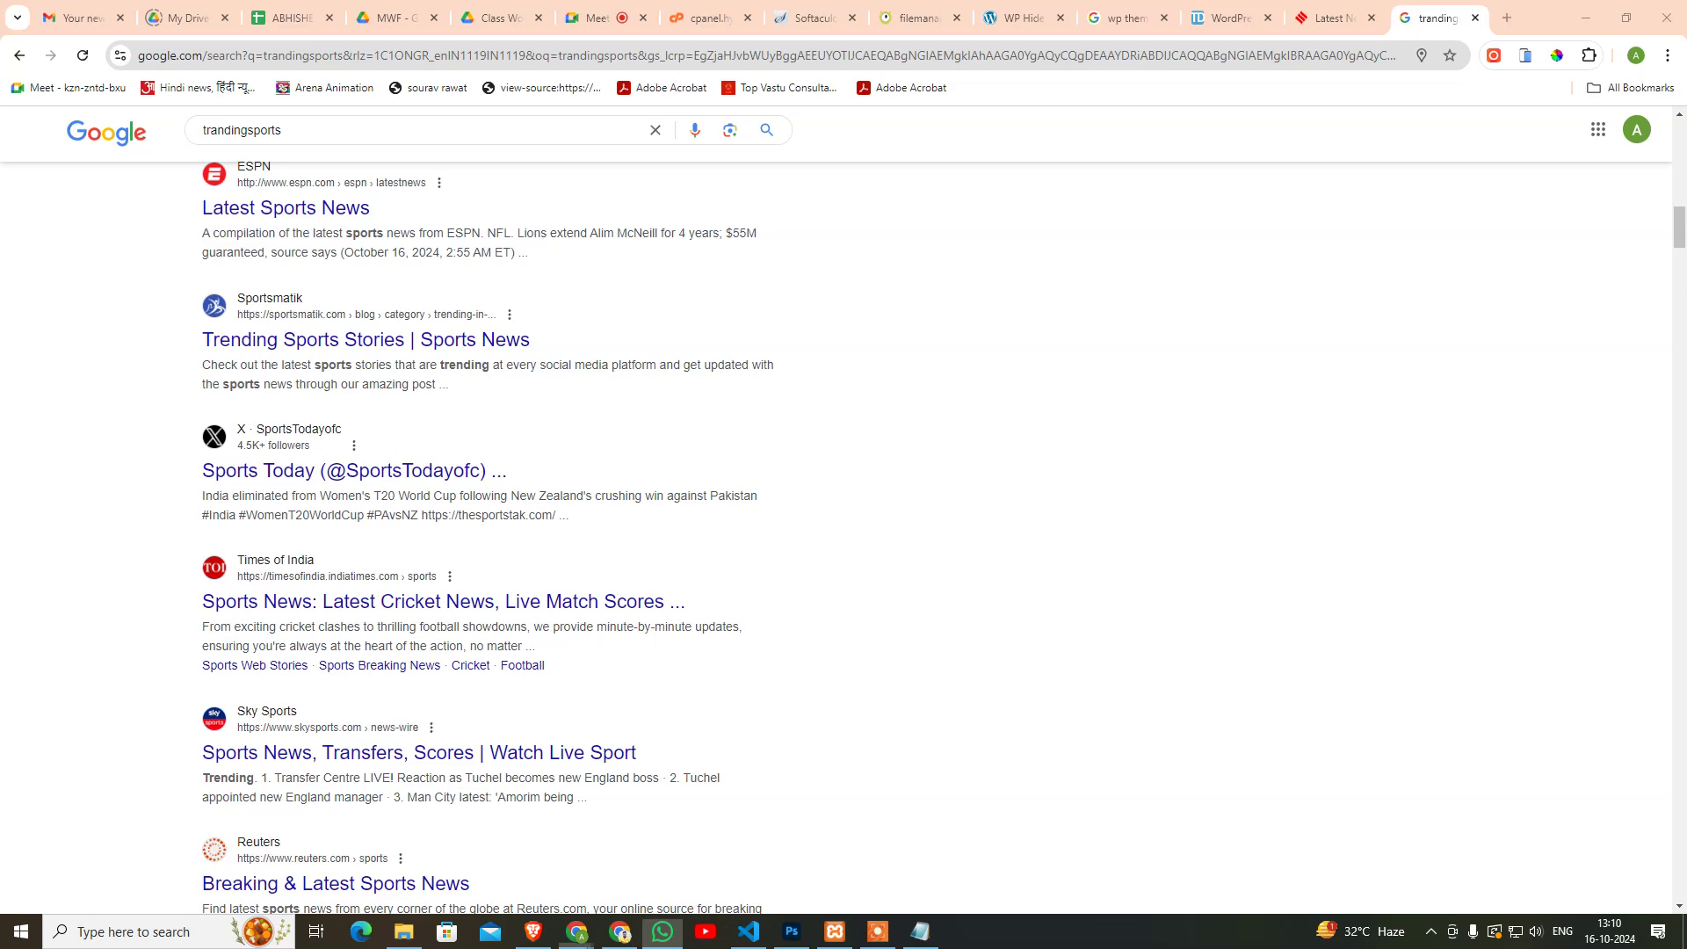
- Open trandingsports.com, copy its address, and clear WPThemeDetector's site-to-check field
middle_click(1344, 19)
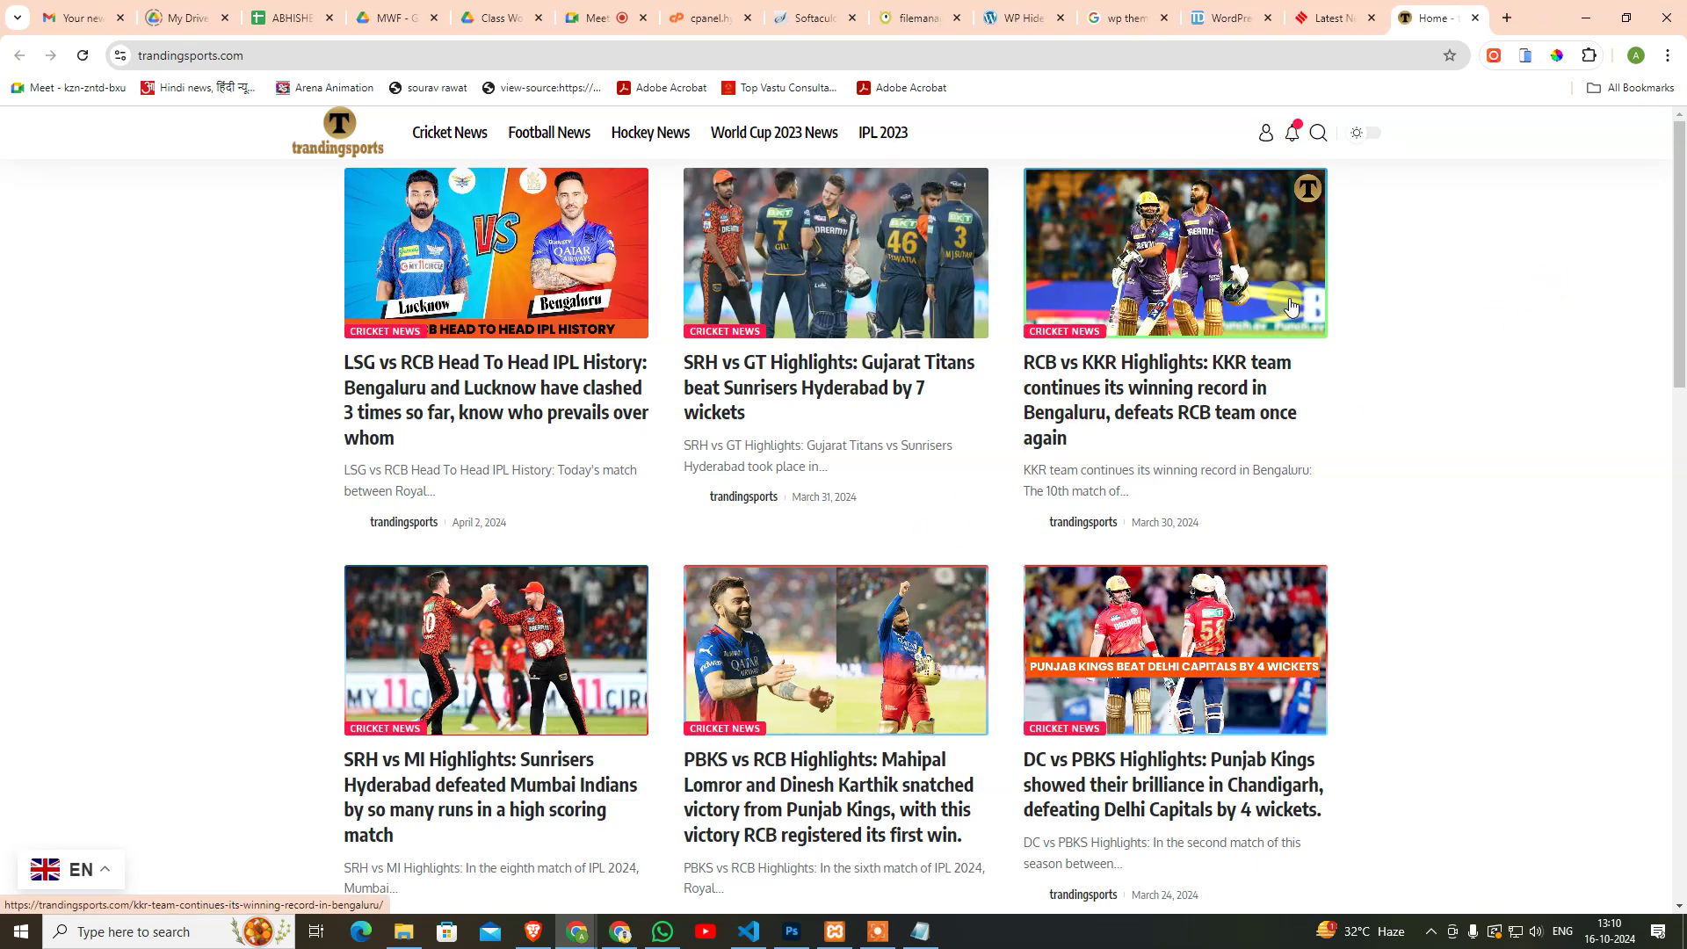
click(402, 55)
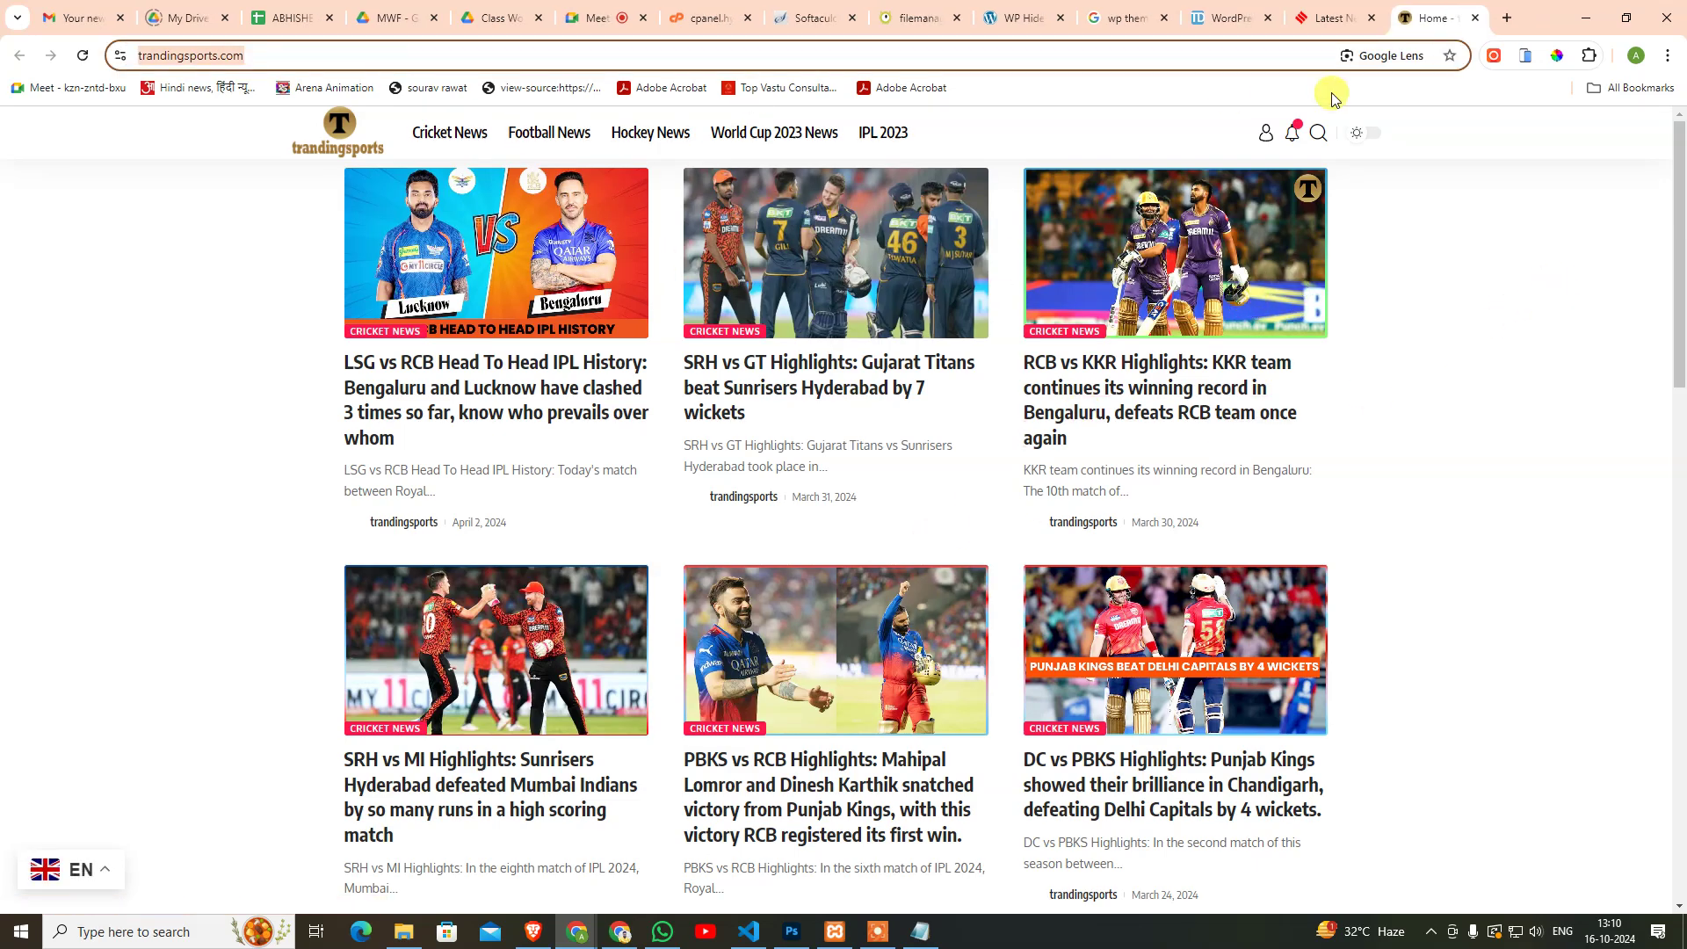
click(1229, 17)
click(751, 431)
key(ctrl+a)
key(BackSpace)
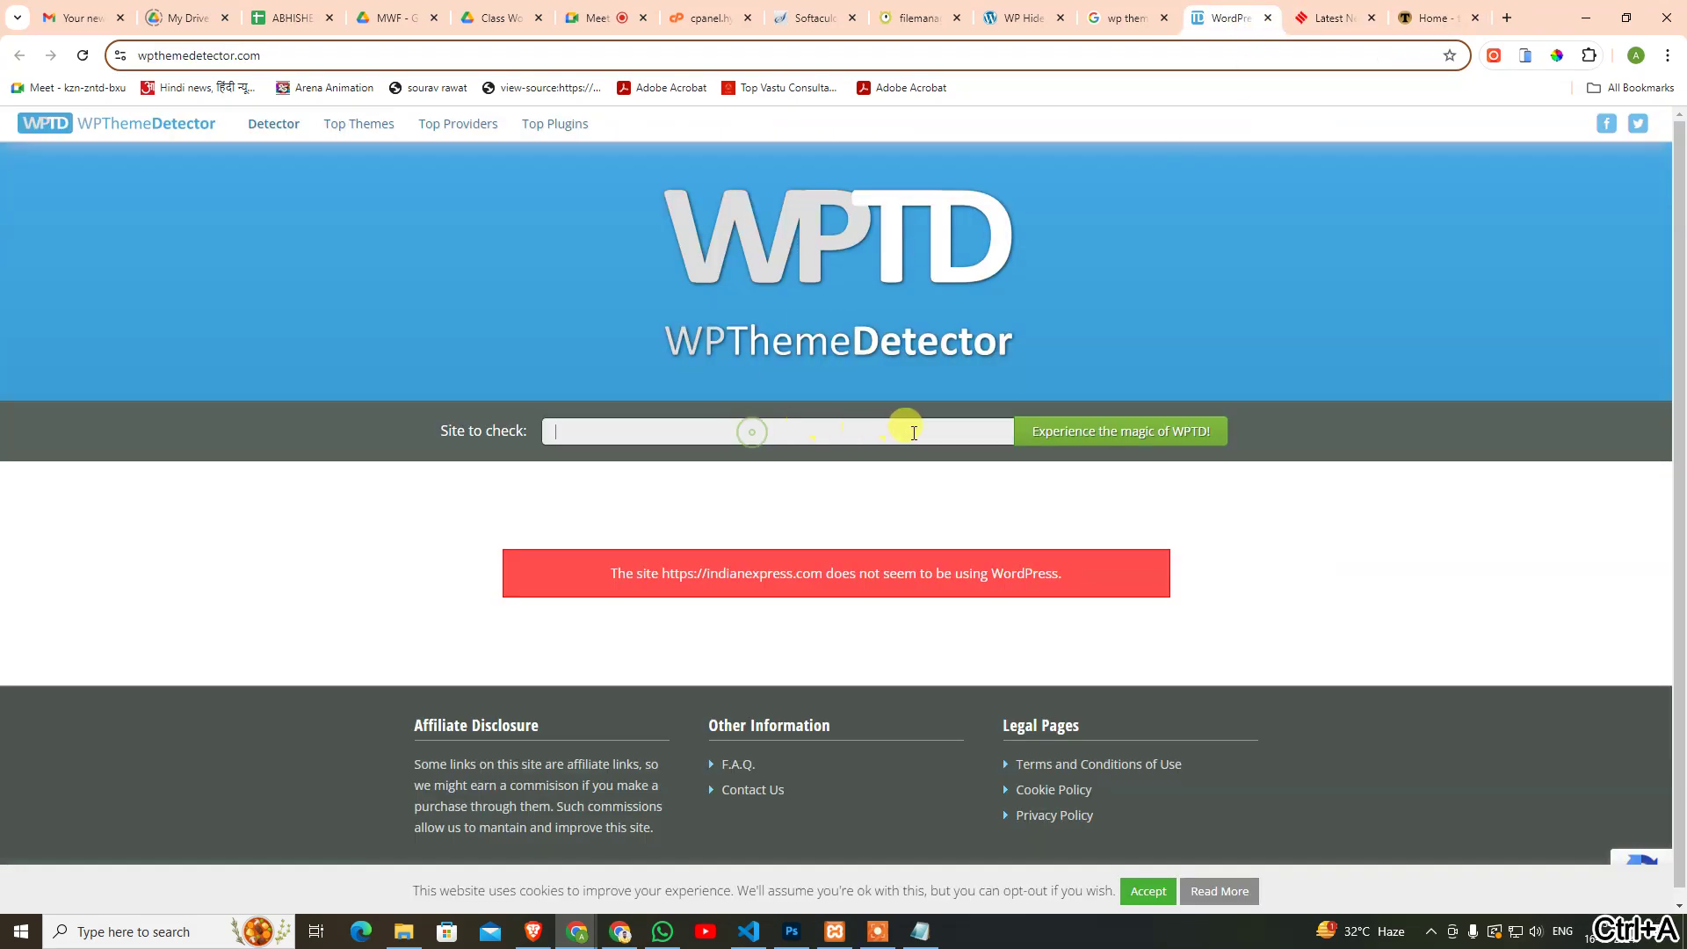
key(ctrl+v)
click(1072, 429)
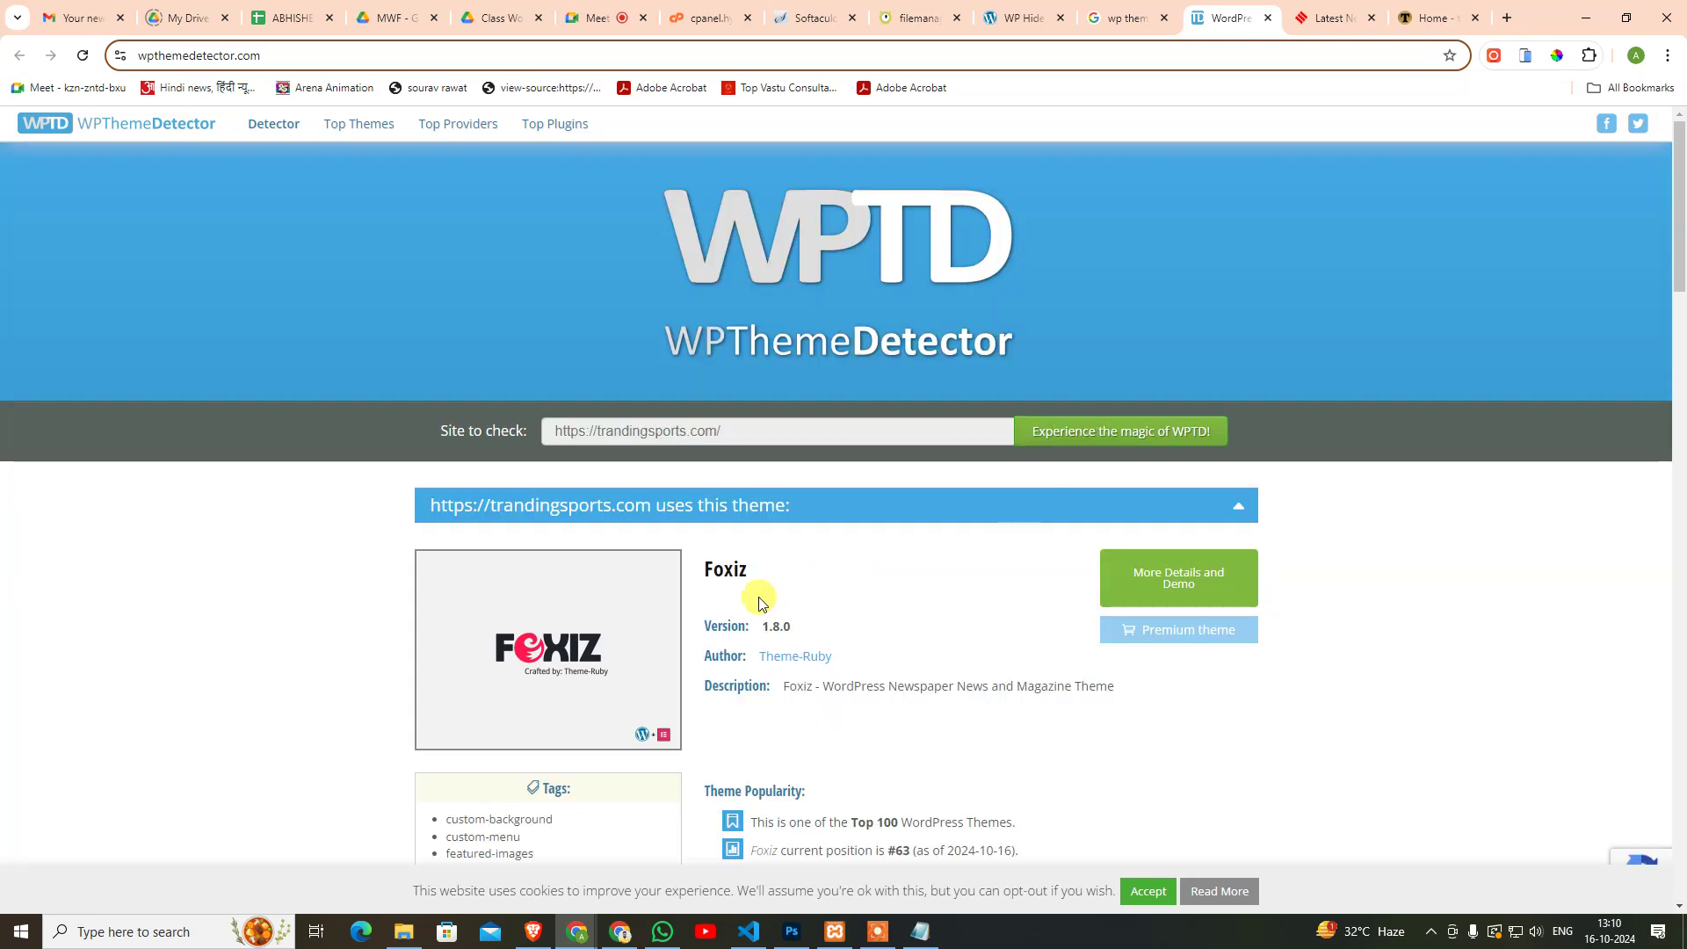
scroll(766, 589, down, 1)
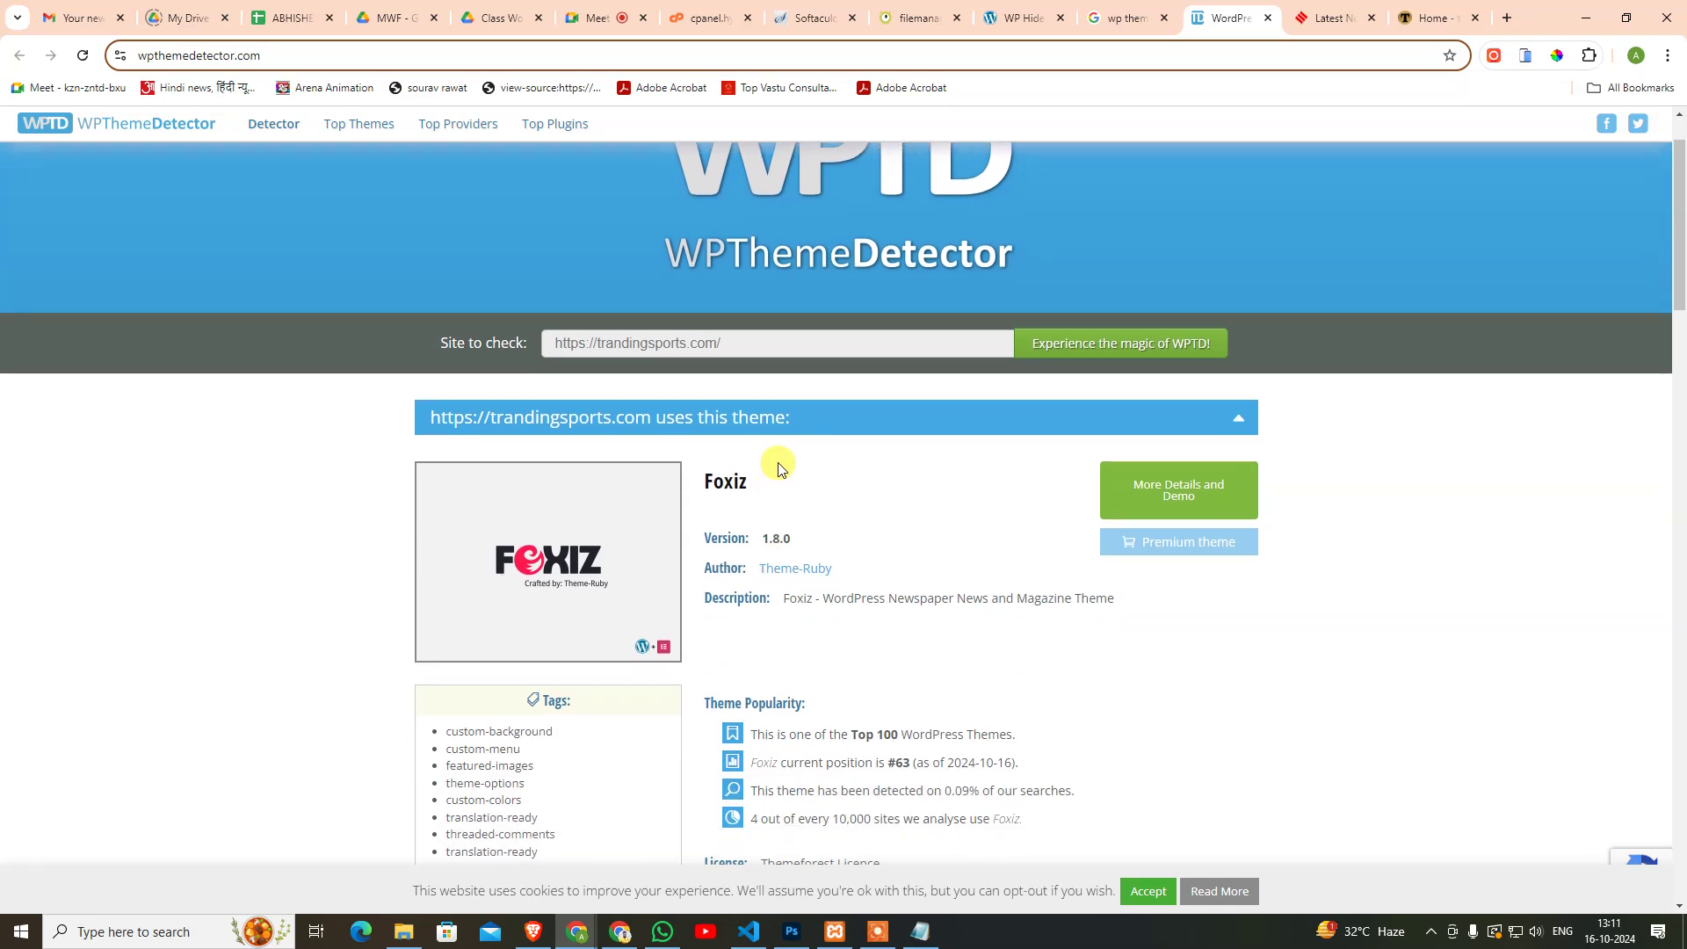
scroll(817, 474, down, 3)
scroll(836, 492, down, 1)
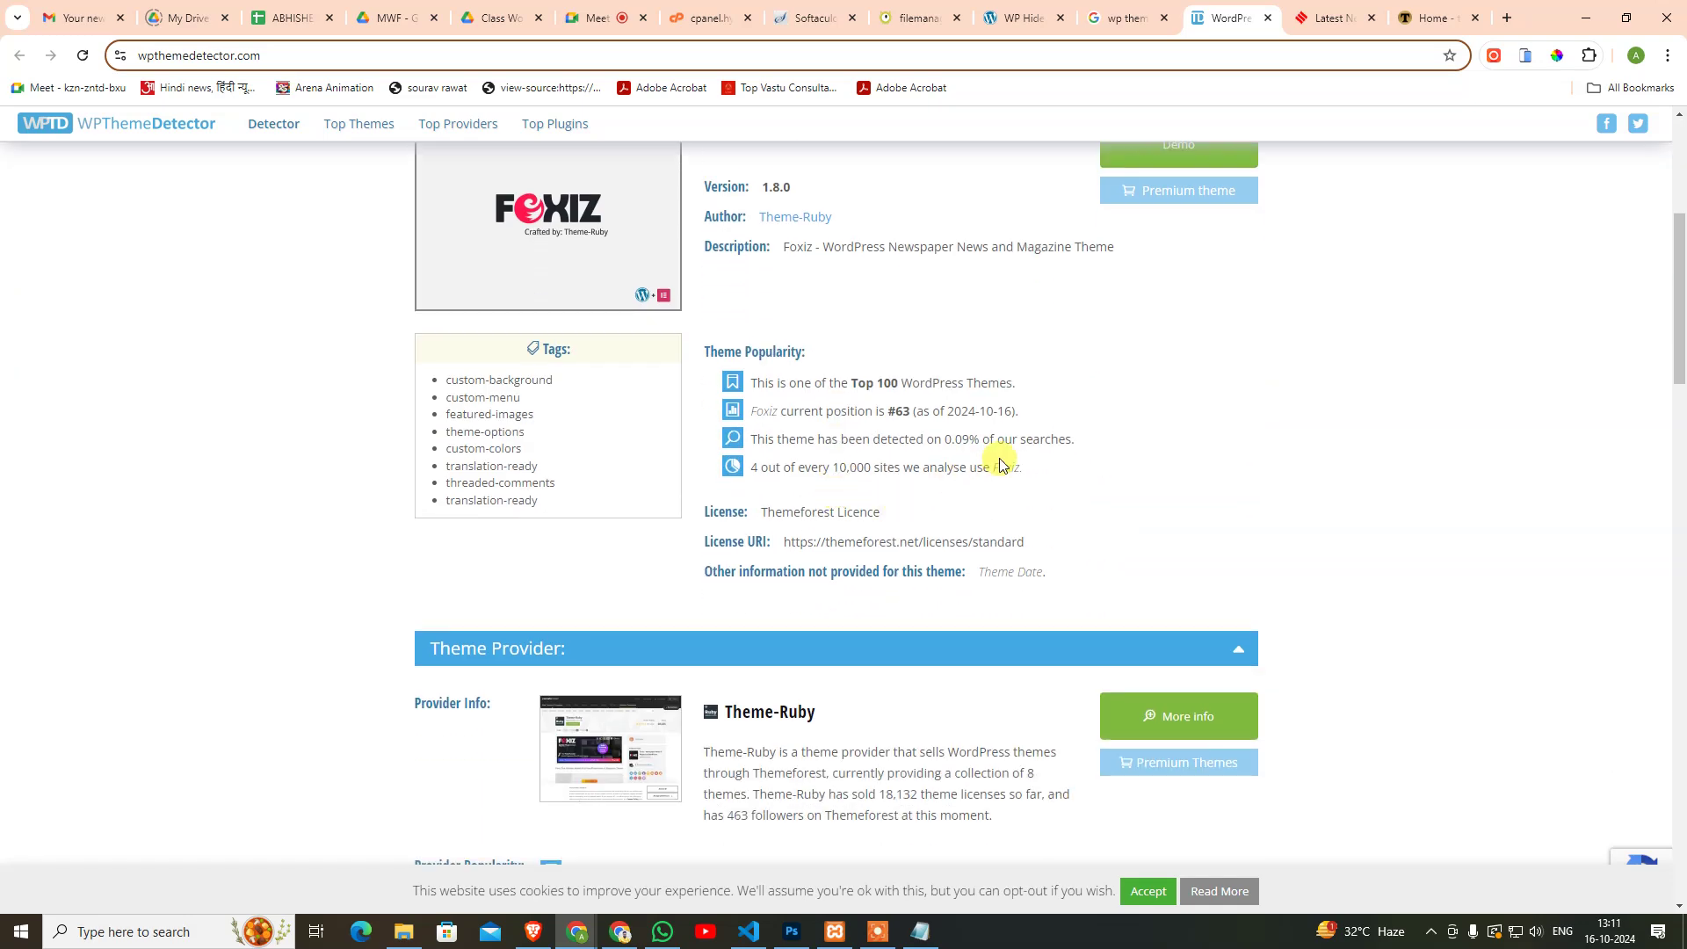
scroll(1005, 472, down, 4)
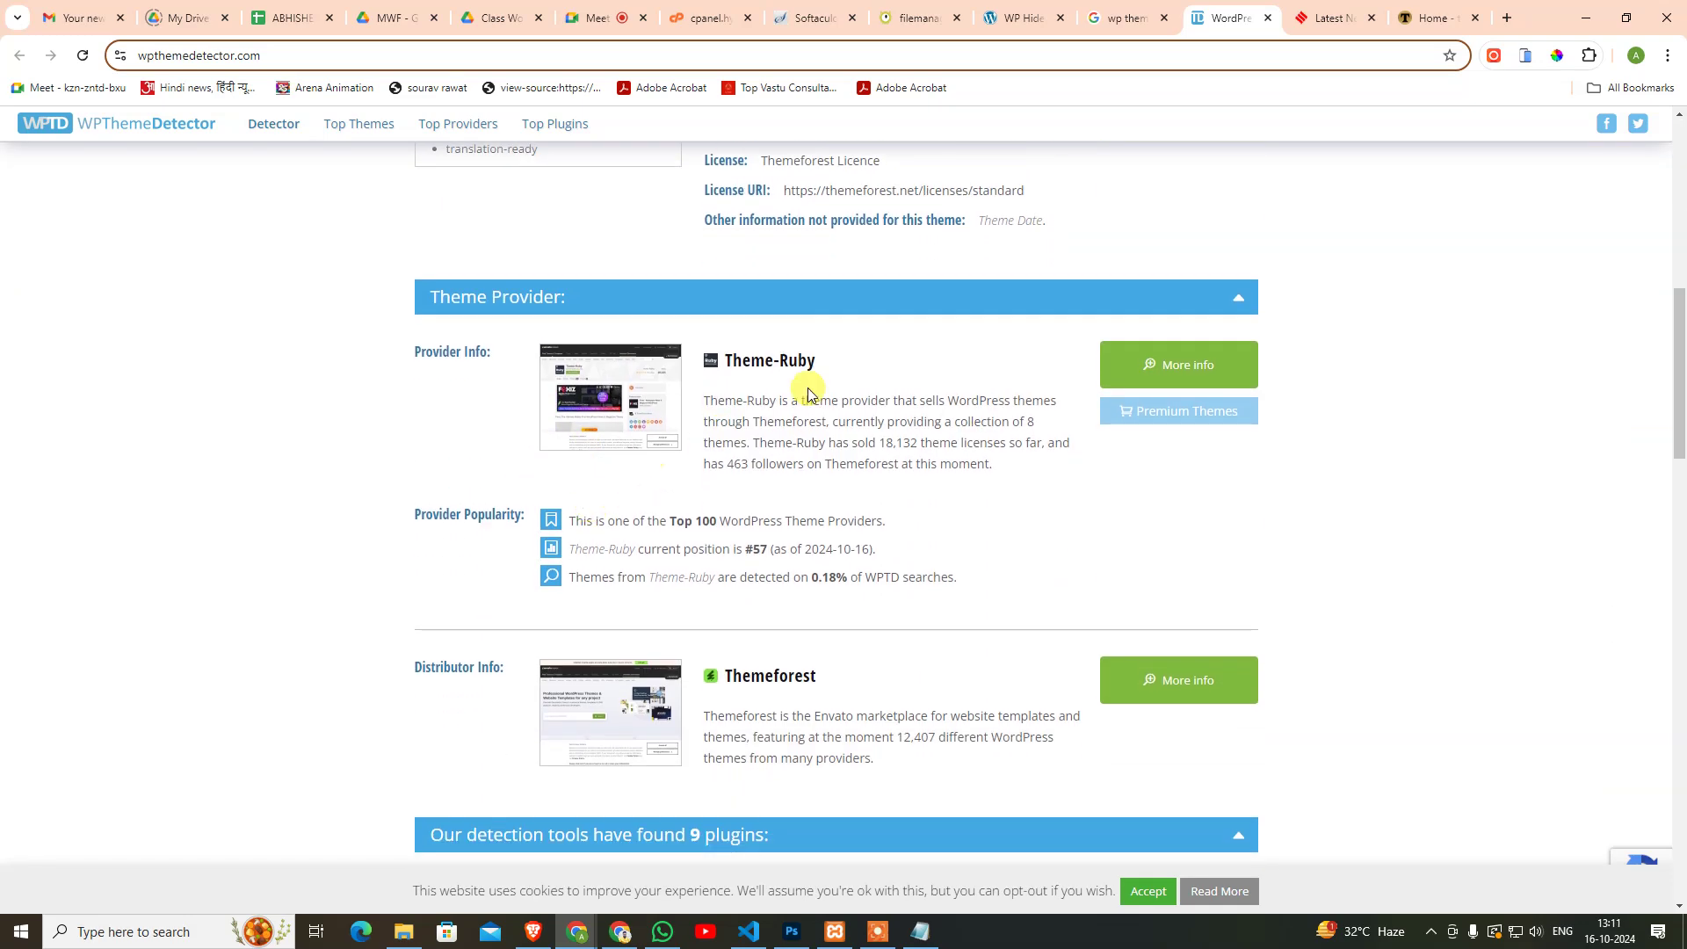
scroll(475, 432, down, 3)
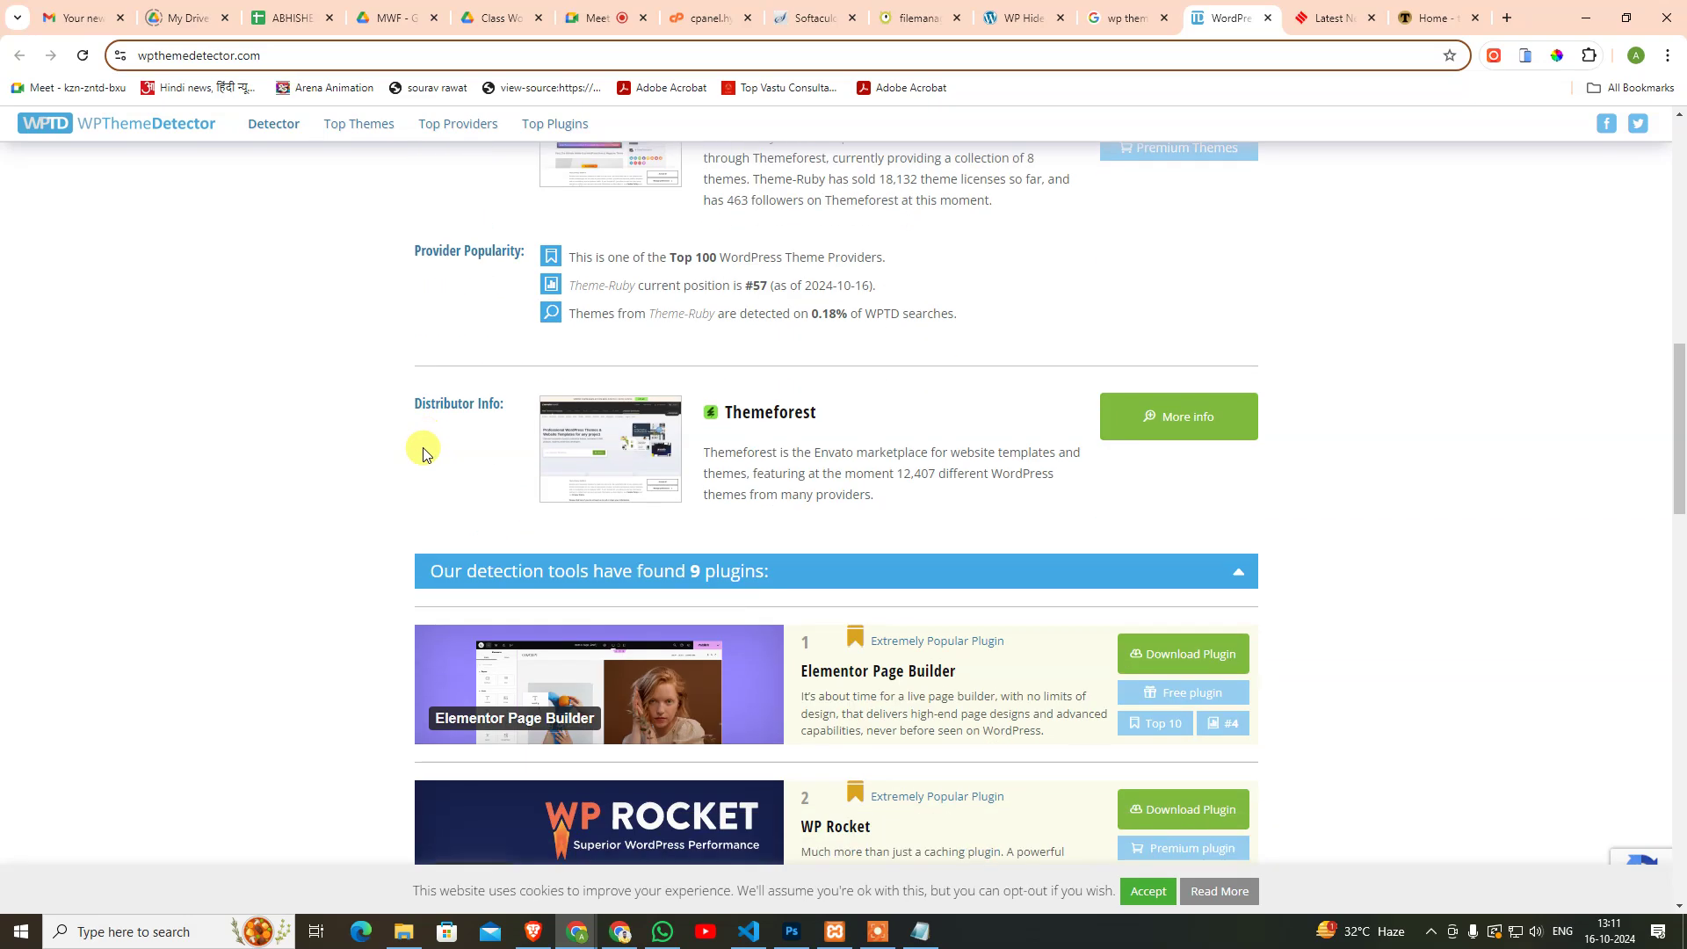
scroll(733, 437, down, 4)
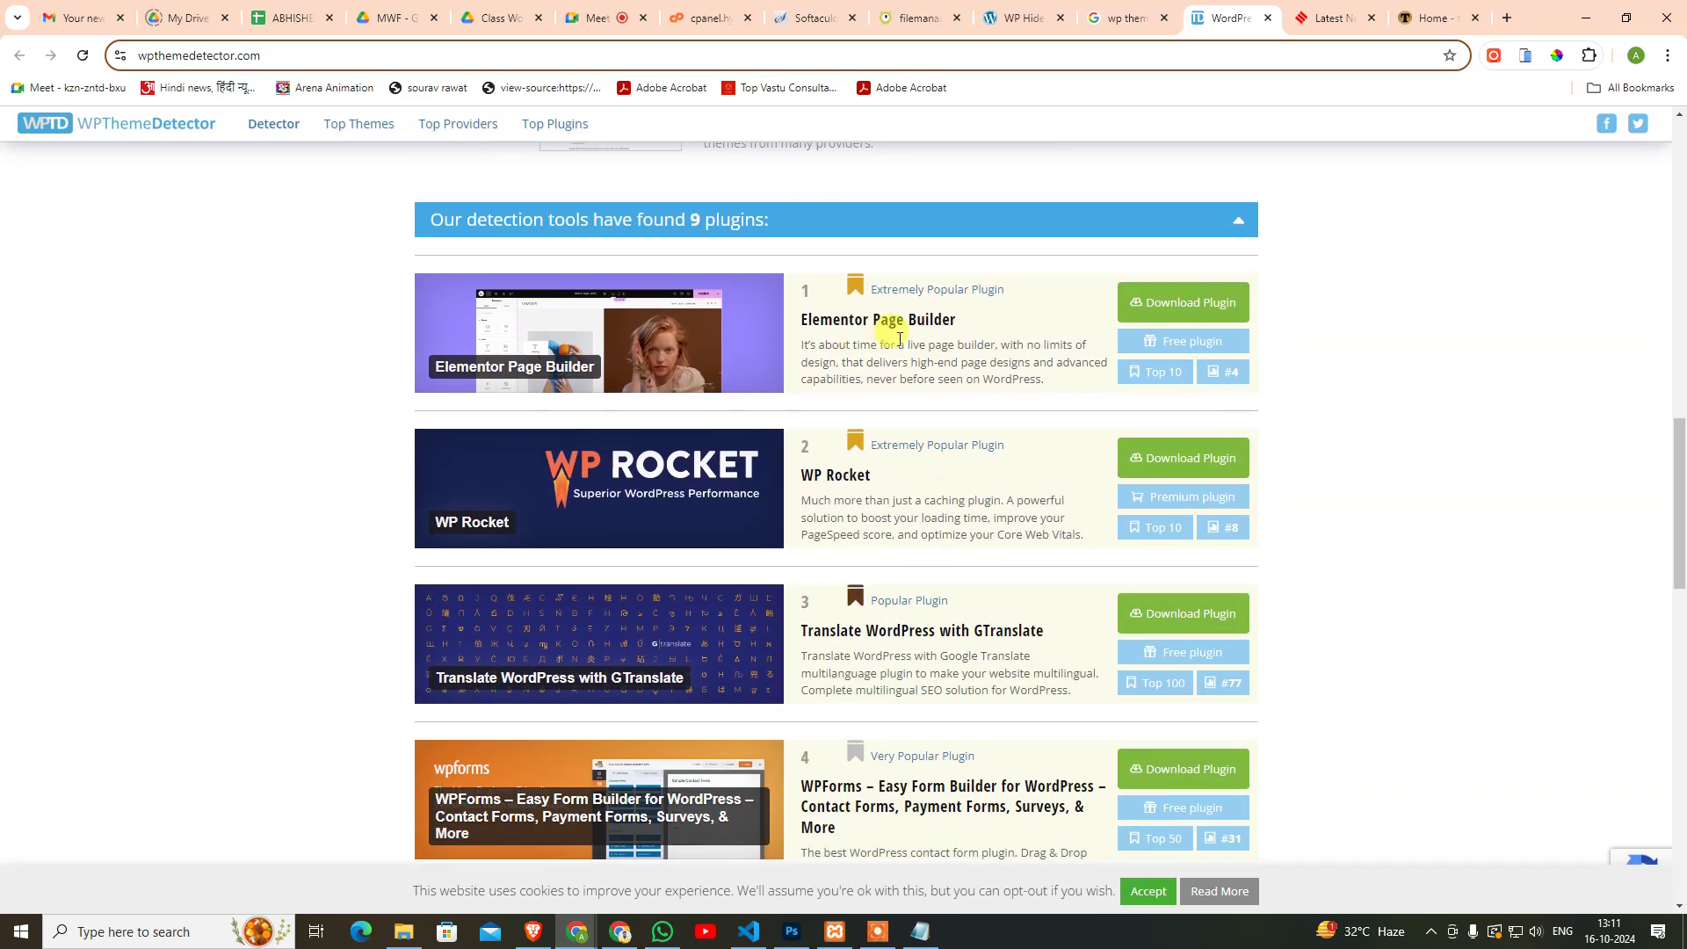
scroll(892, 439, down, 2)
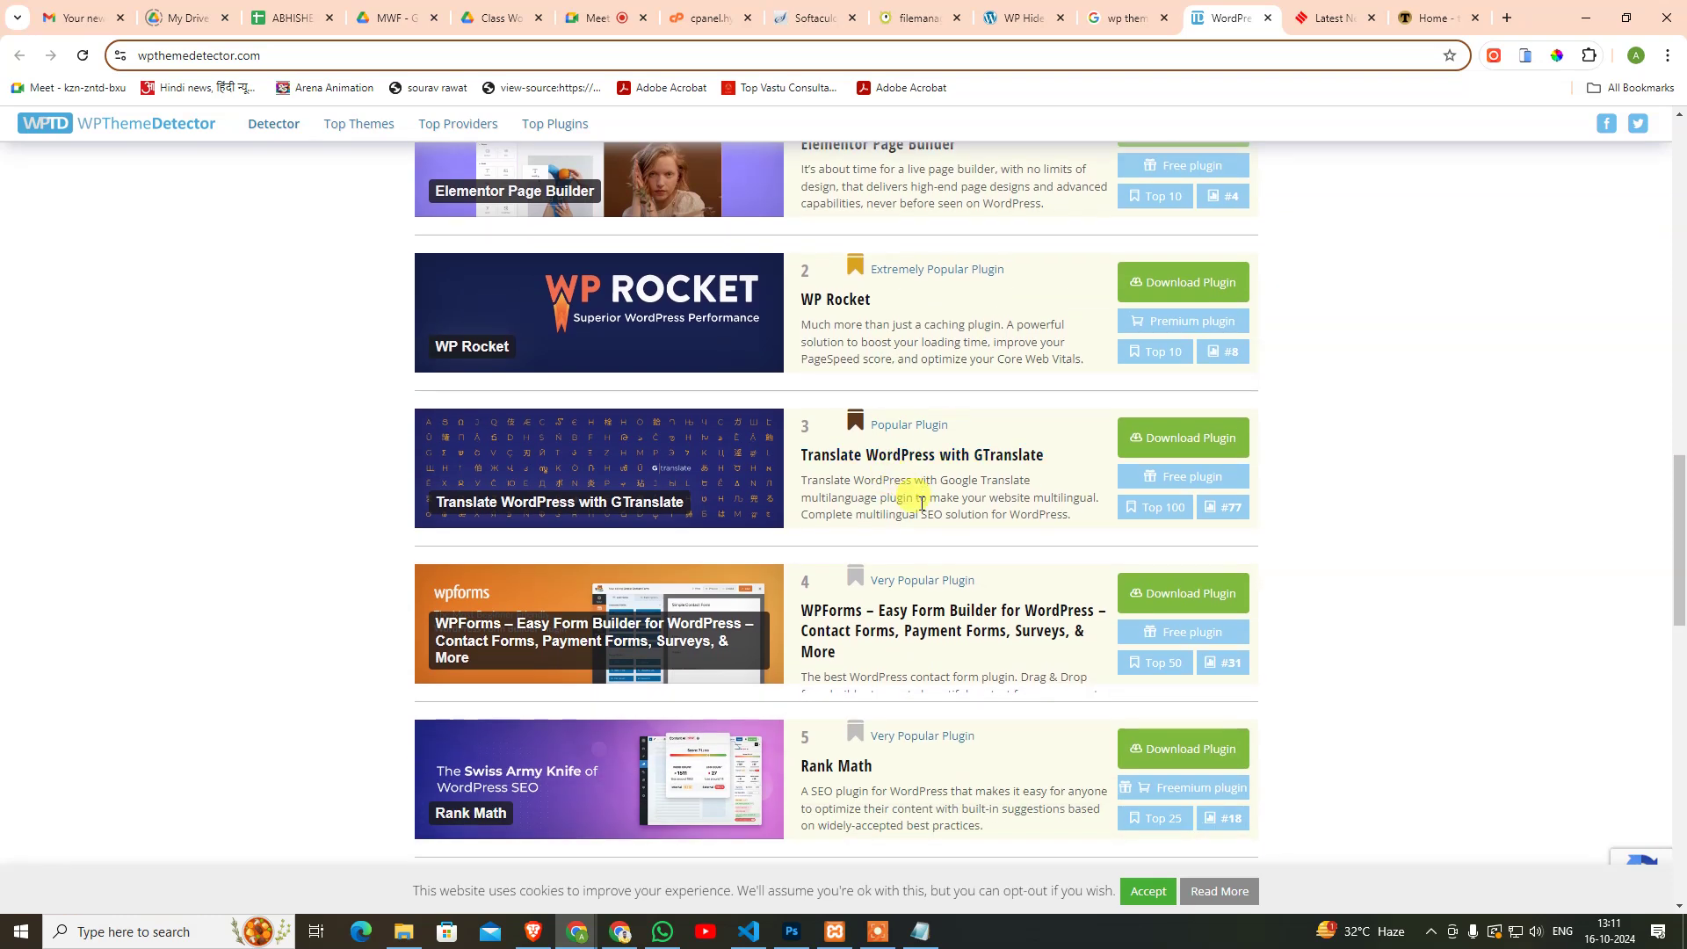
scroll(920, 501, down, 5)
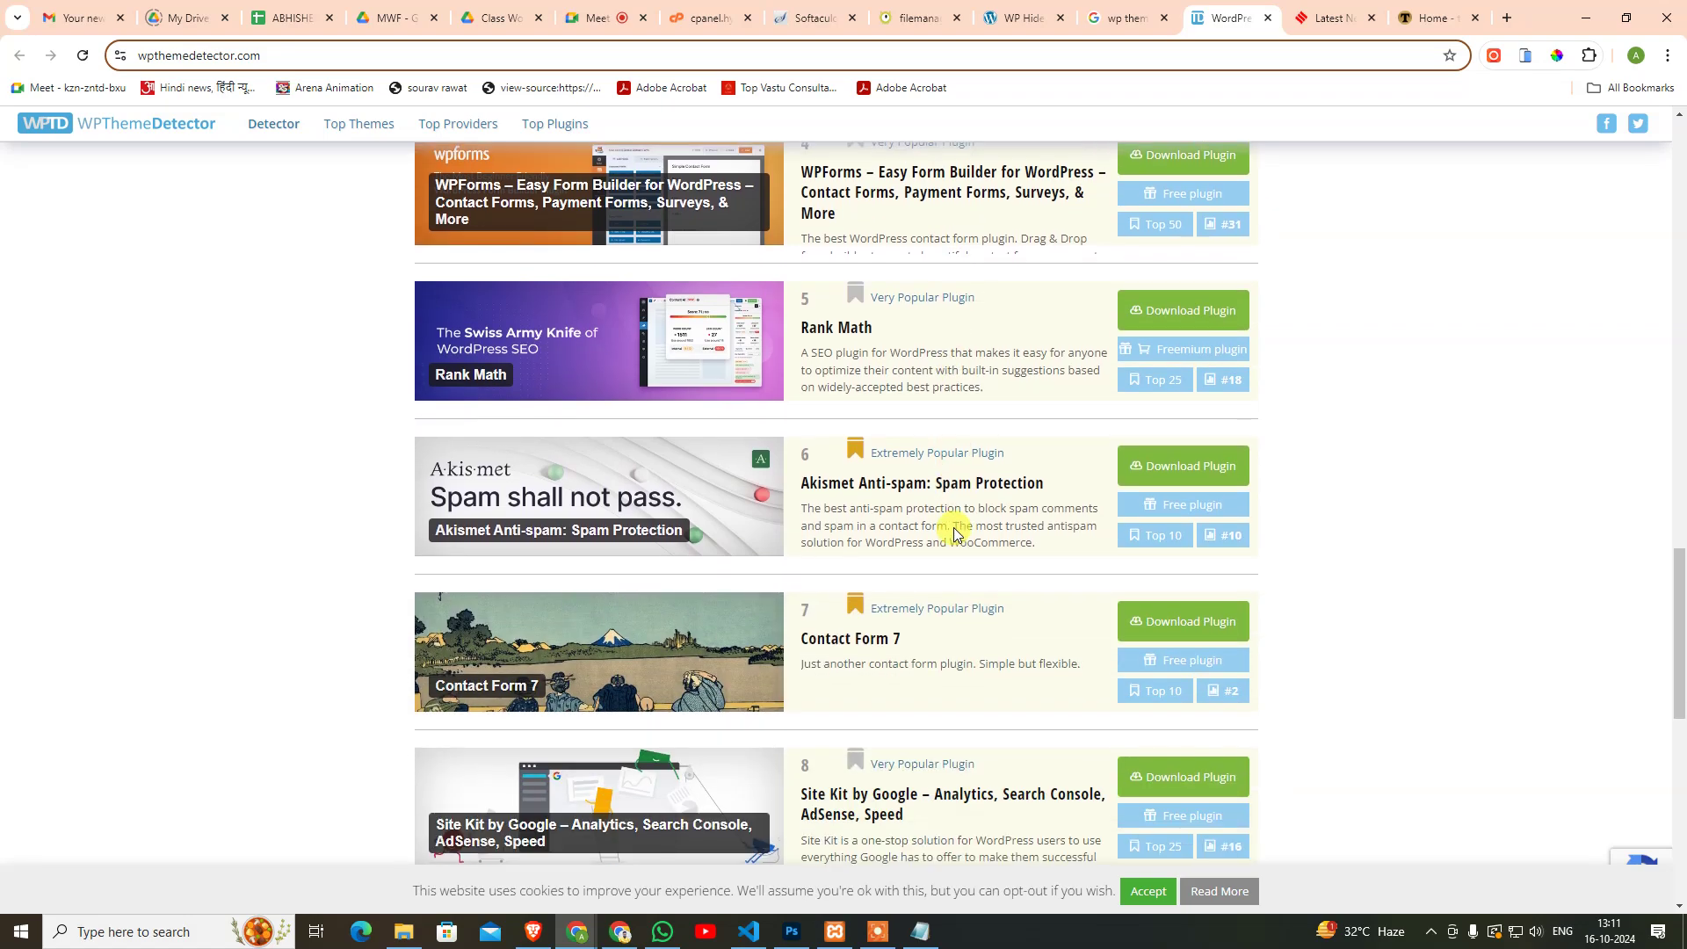
scroll(963, 510, down, 4)
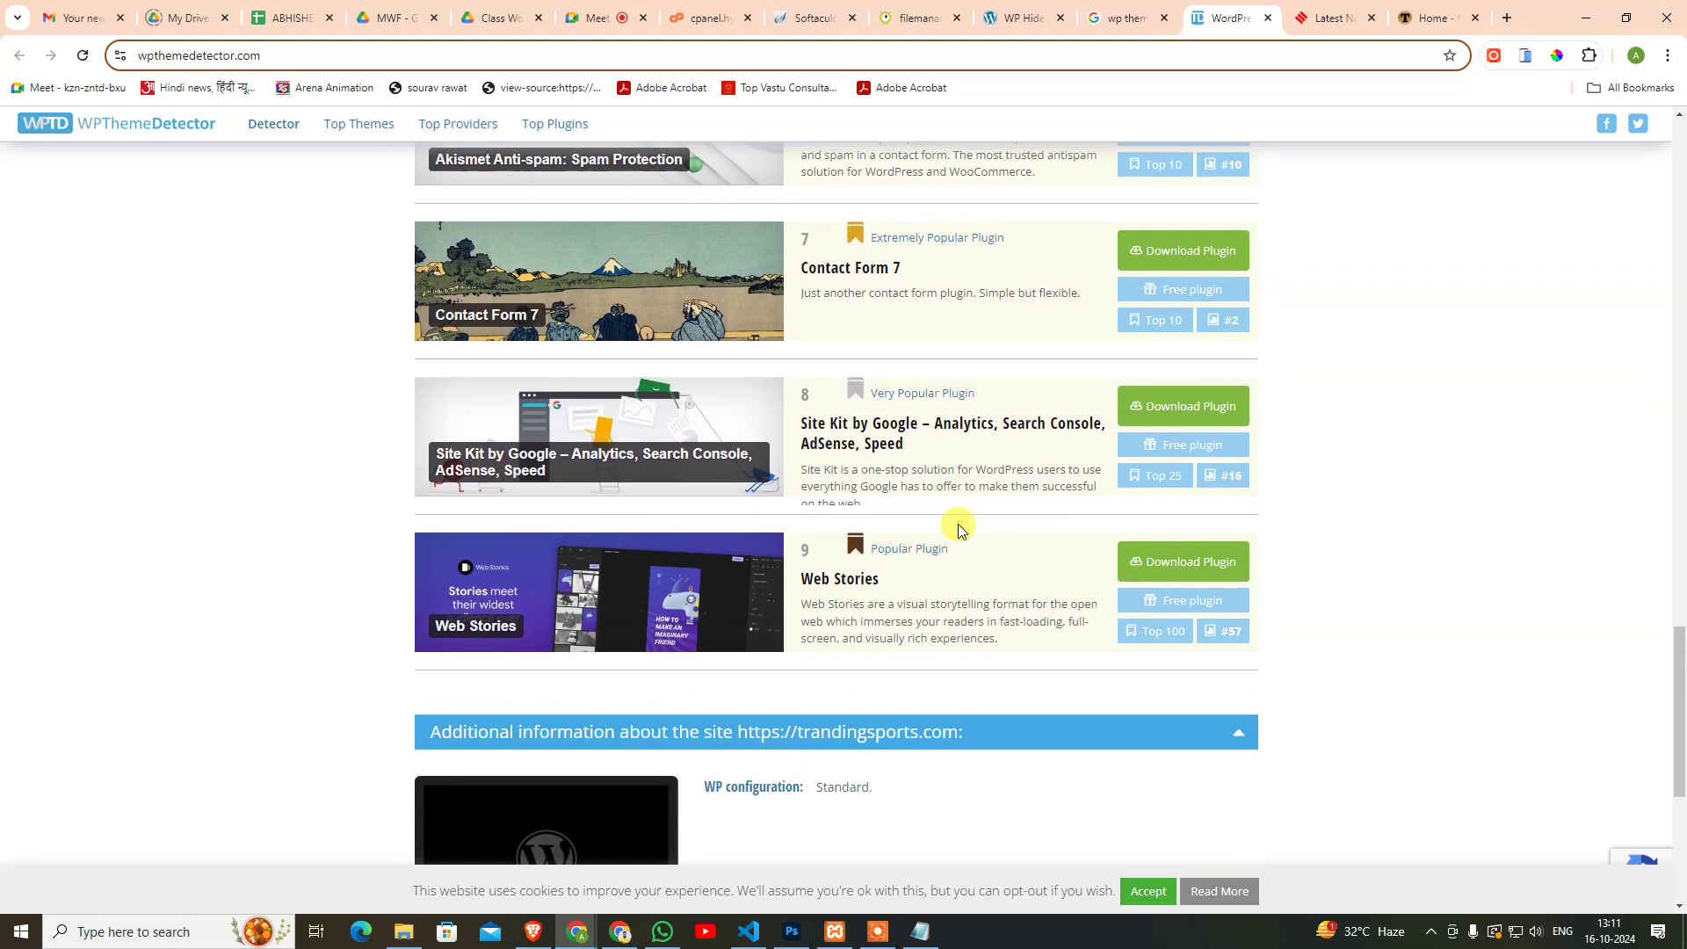
scroll(961, 529, down, 2)
scroll(960, 527, up, 20)
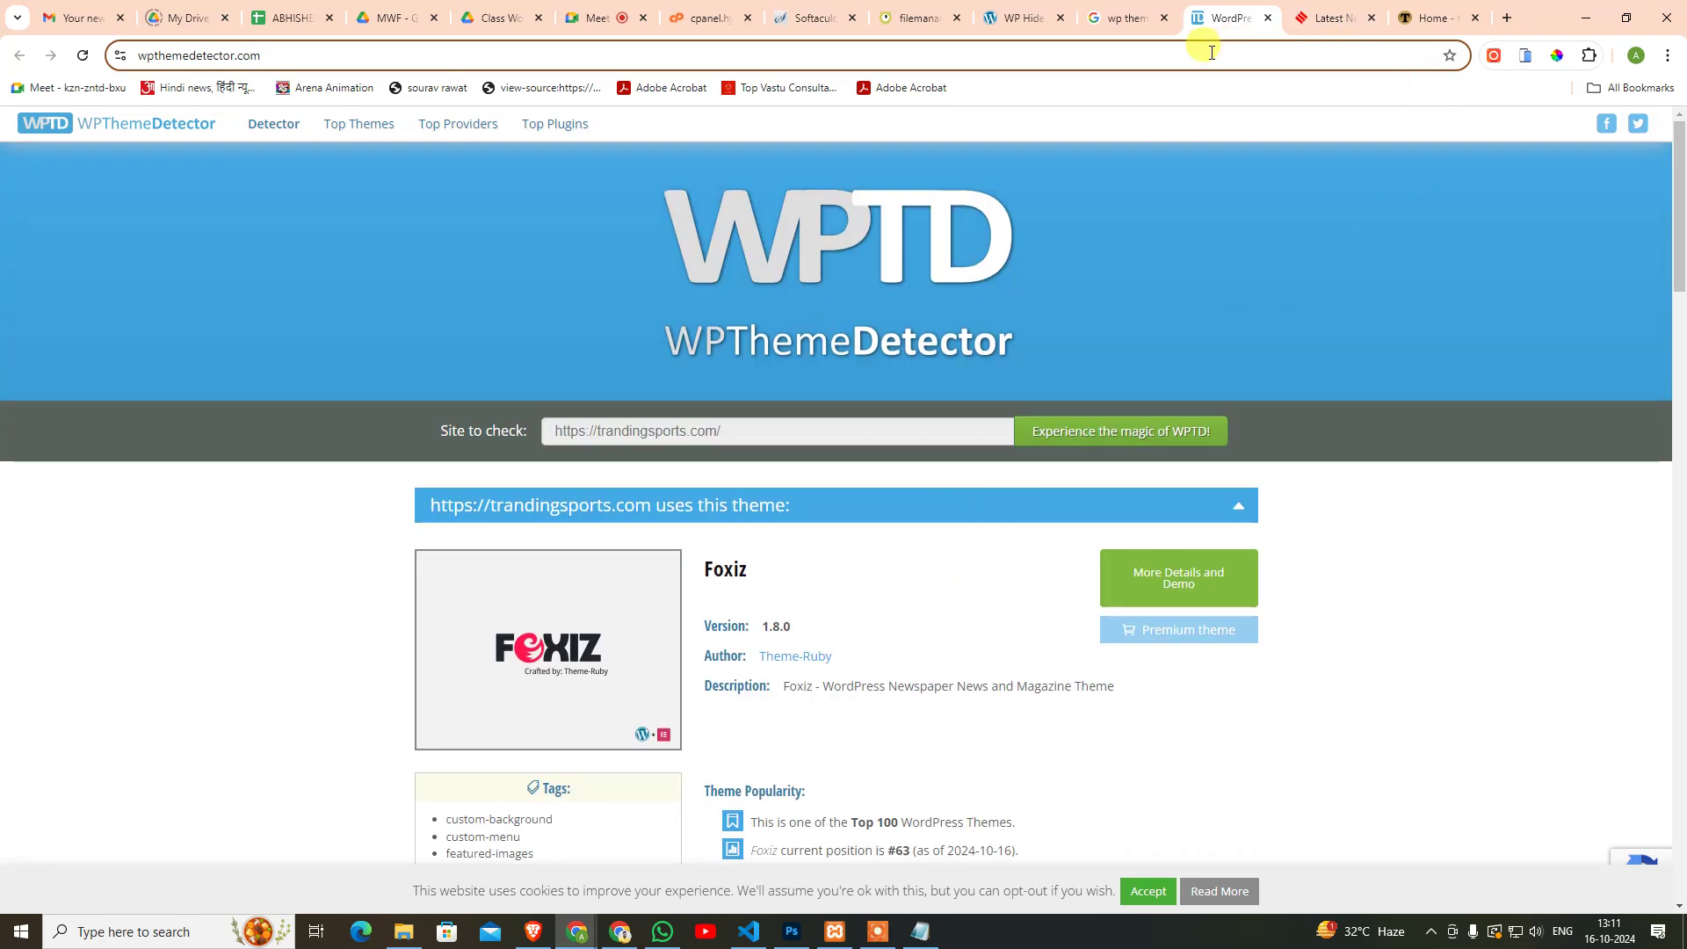
- Check arenapv.hyperphp.com in WPThemeDetector, which reports it does not use WordPress
click(1232, 63)
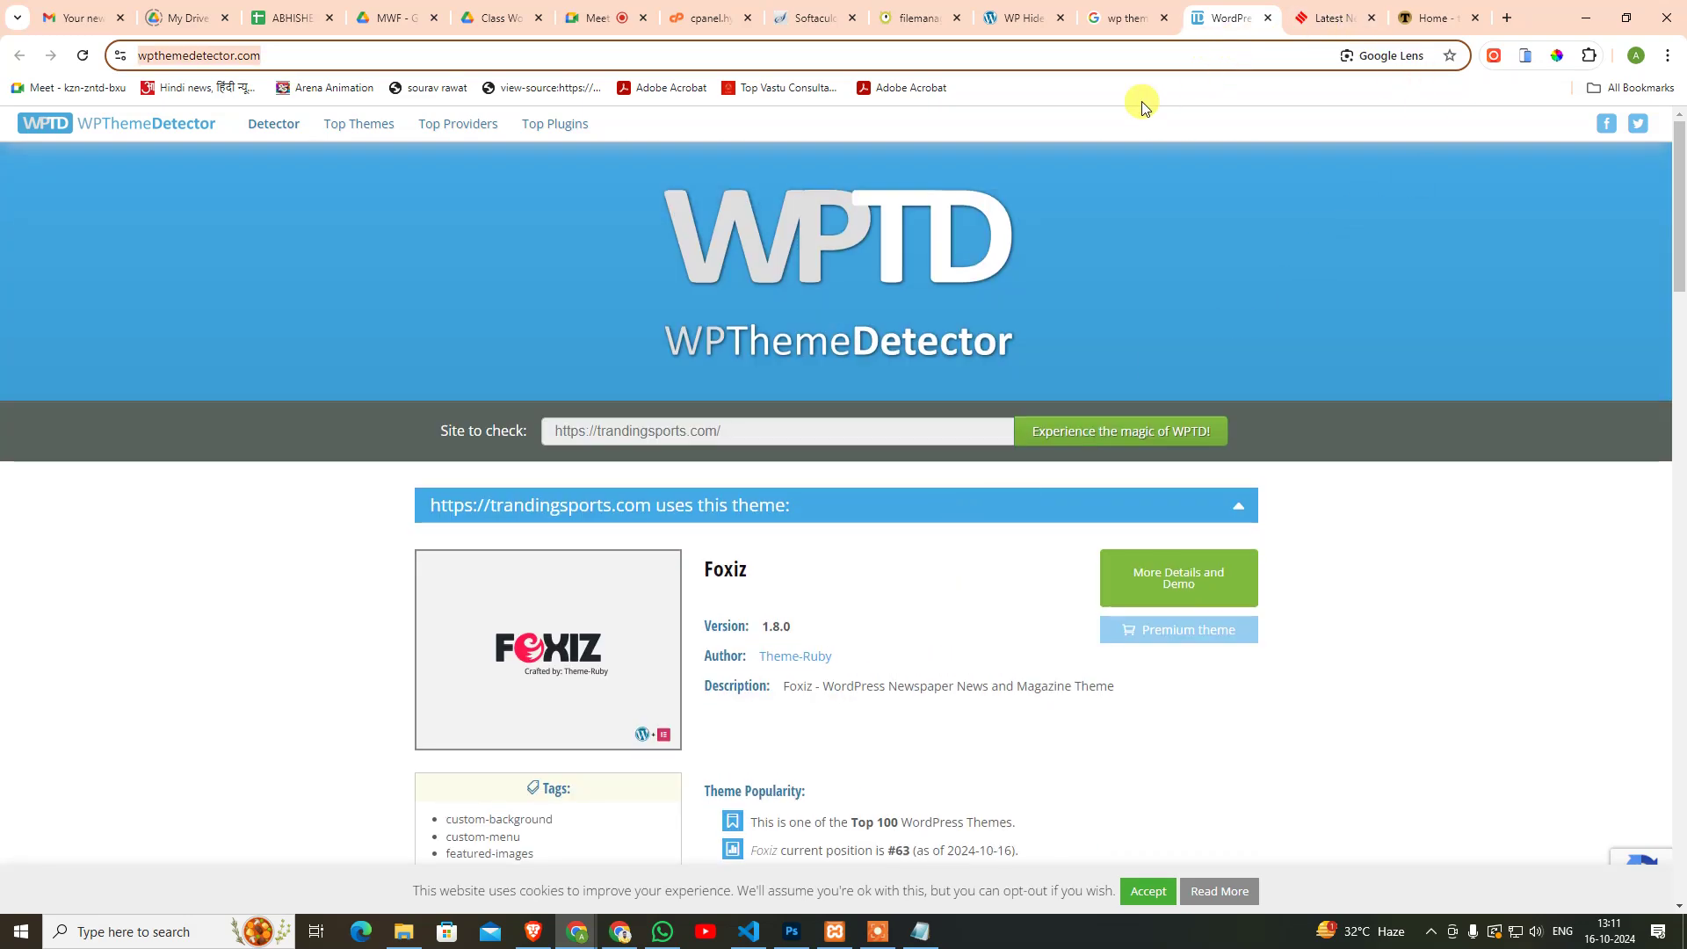
text(arenapv.hyperphp)
key(Return)
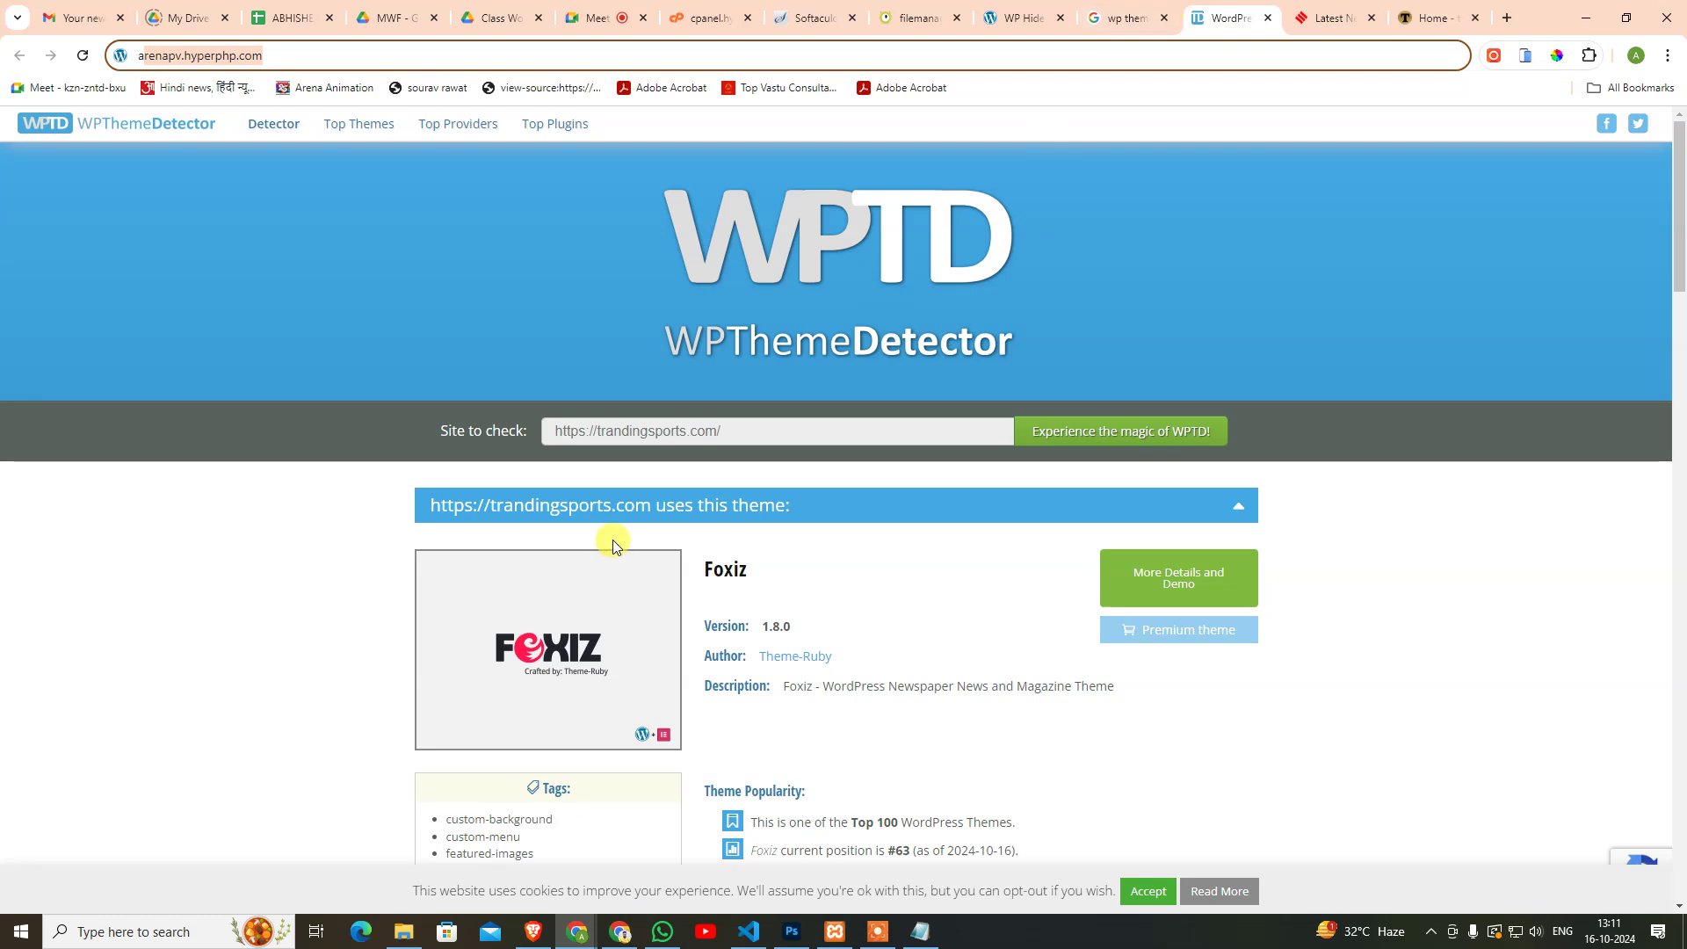
click(1505, 16)
text(arenapv.hyperphp.com)
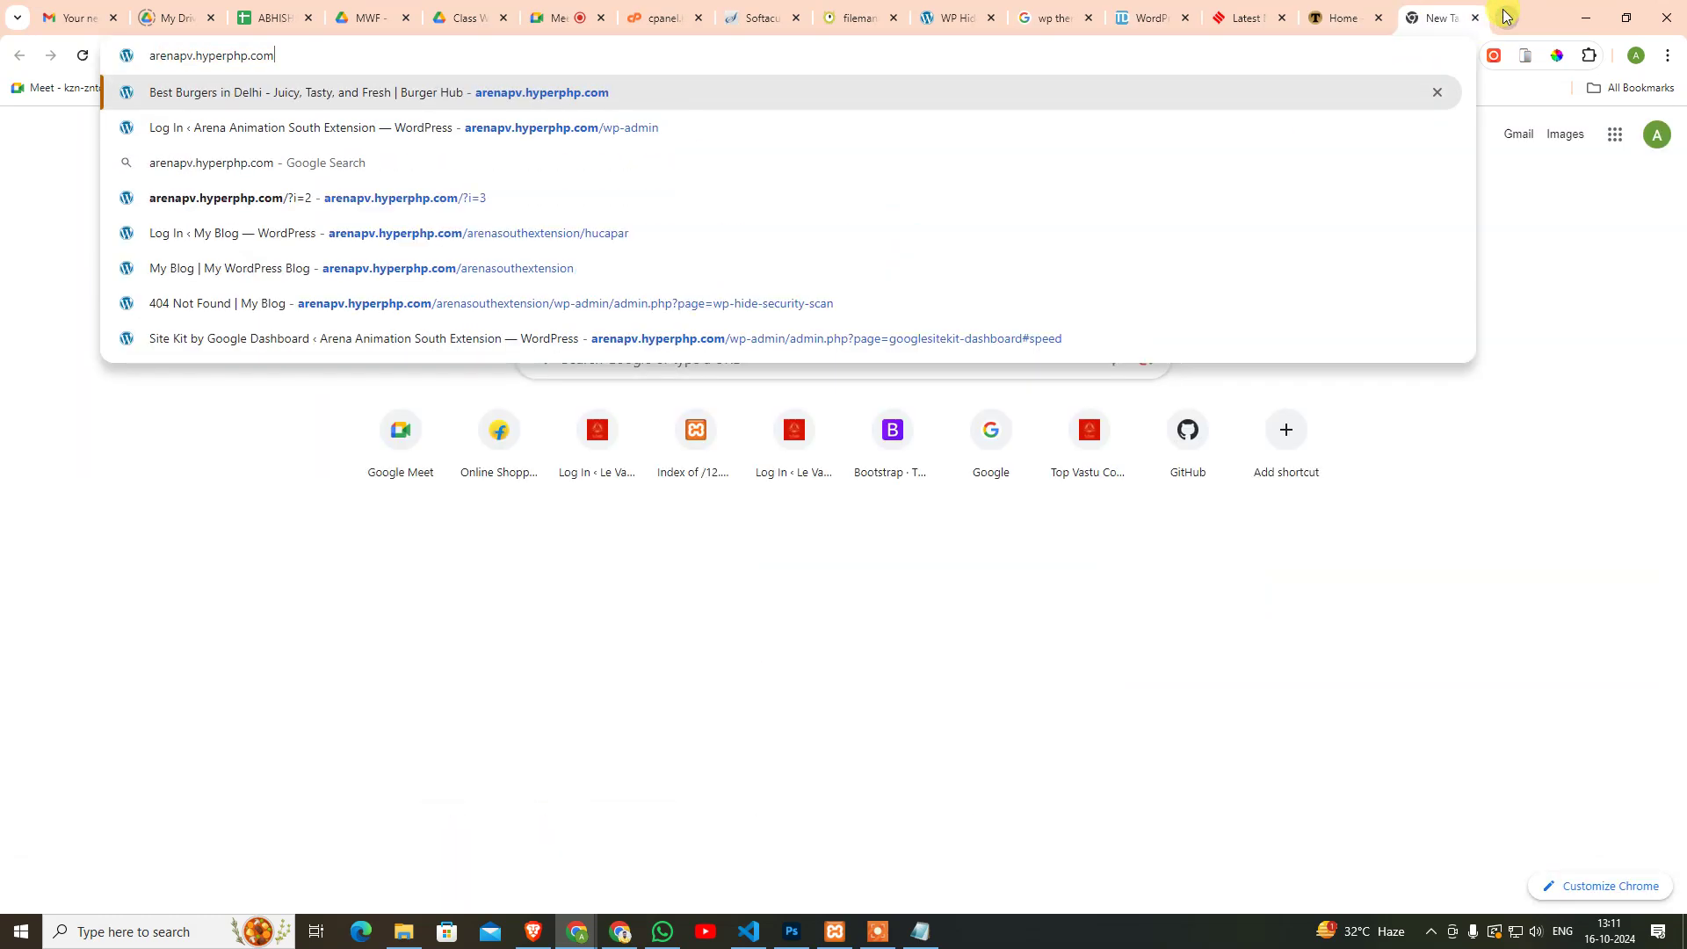
key(ctrl+a)
key(ctrl+c)
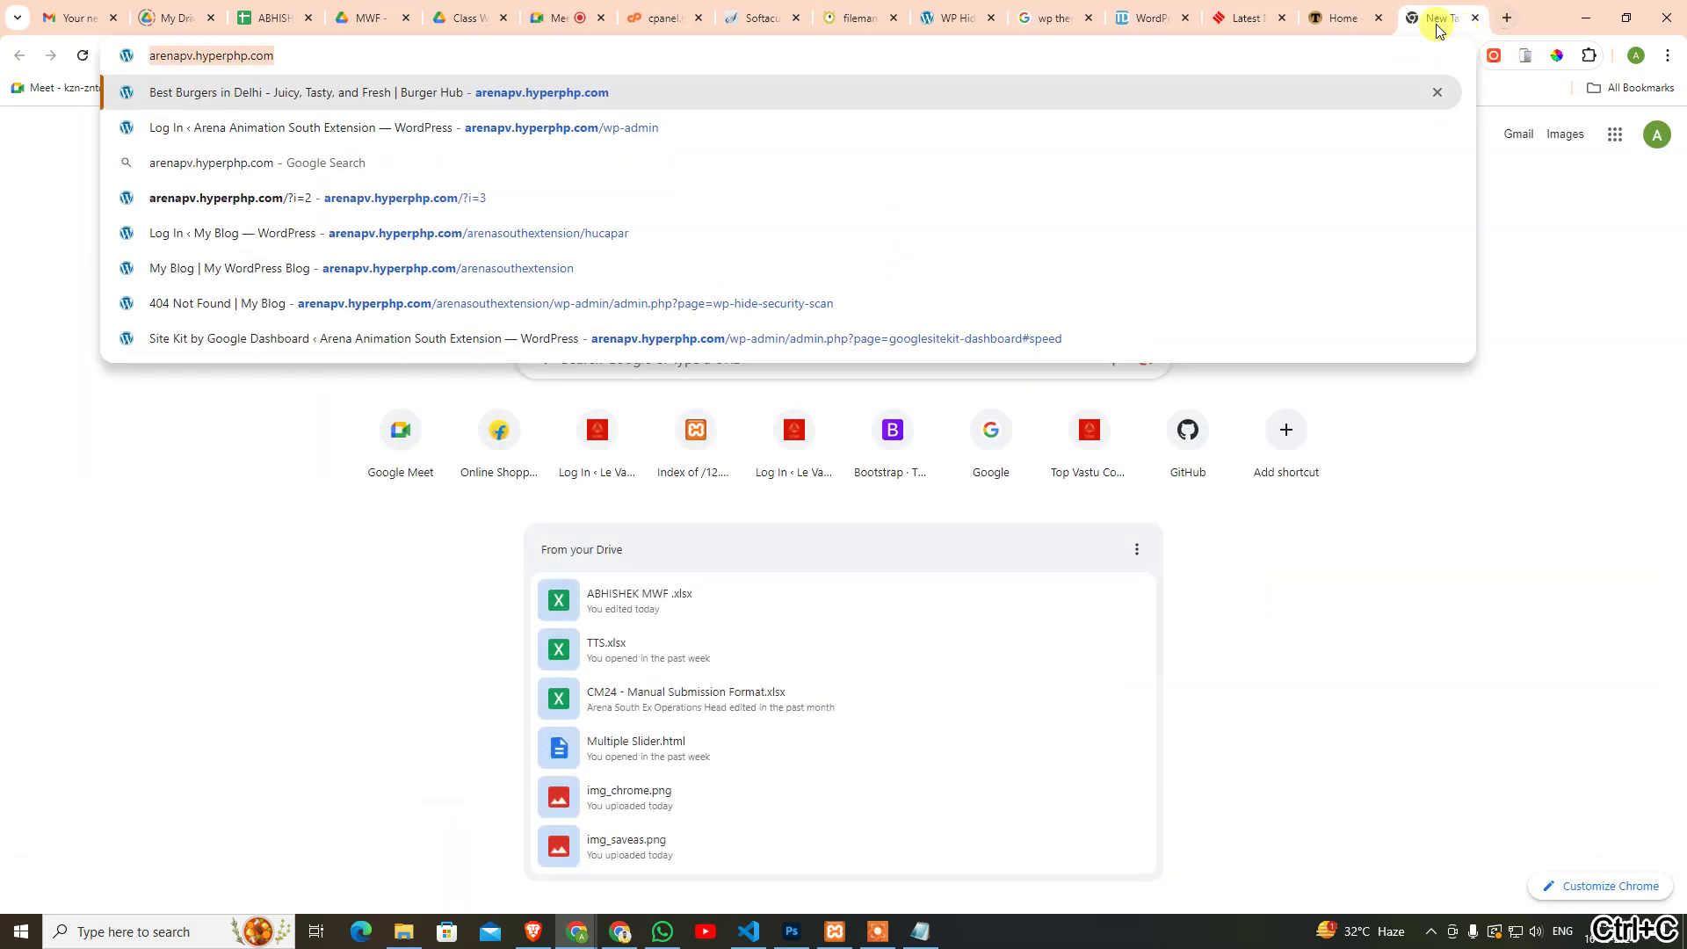
click(1152, 18)
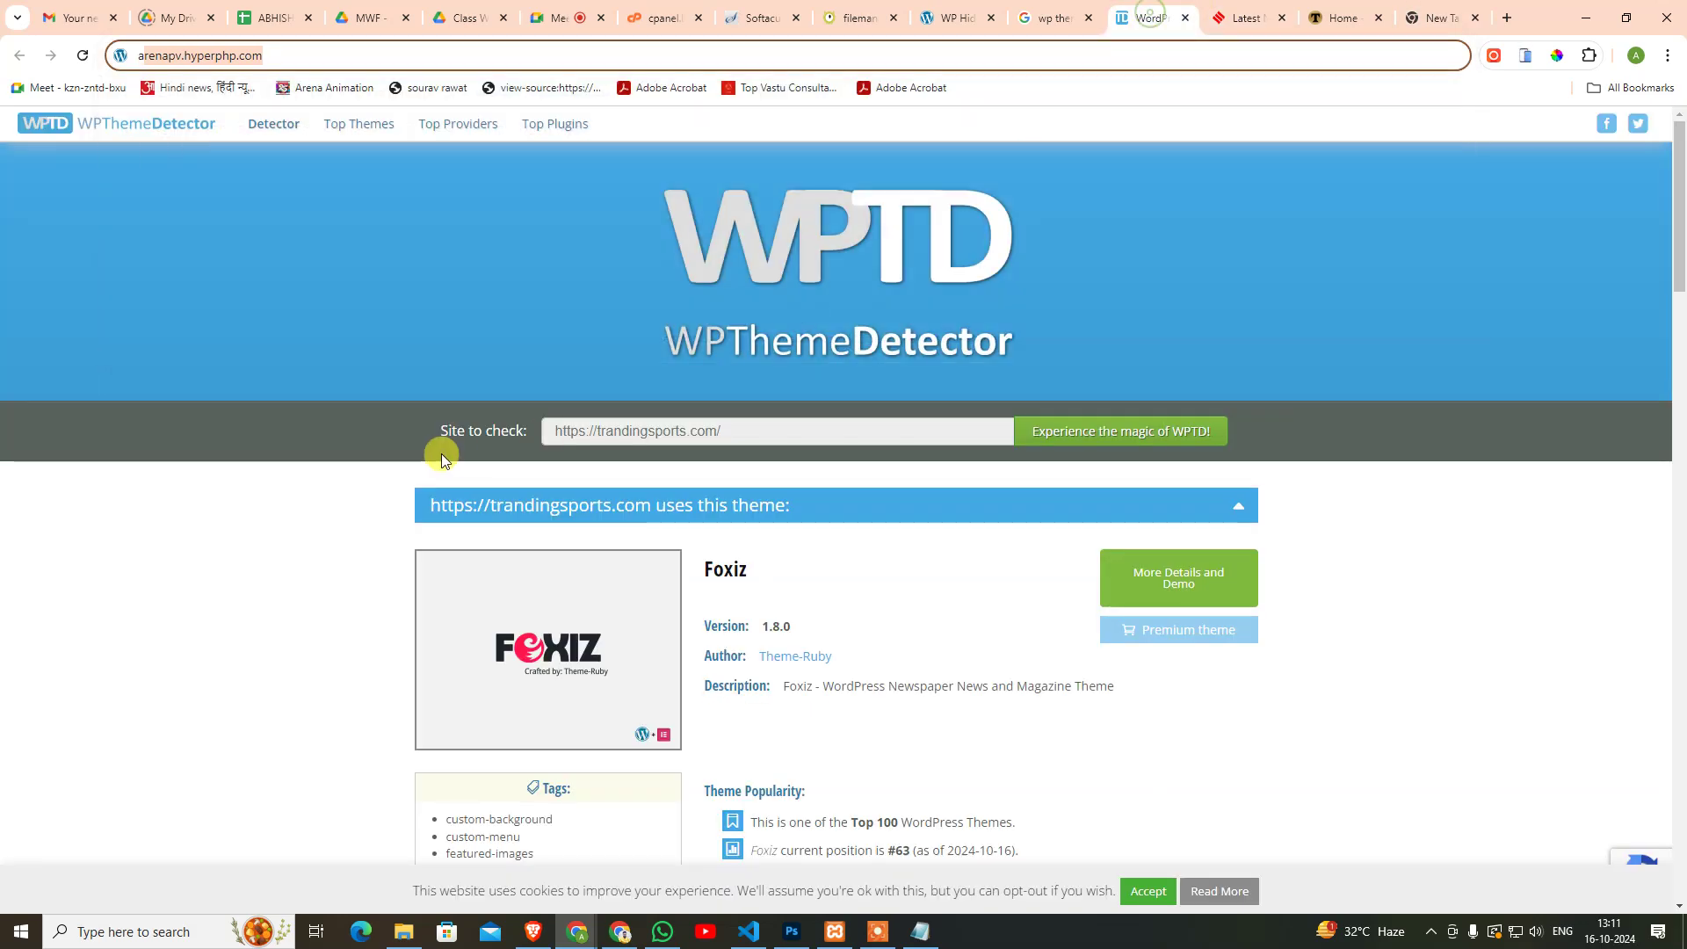
triple_click(708, 429)
key(ctrl+v)
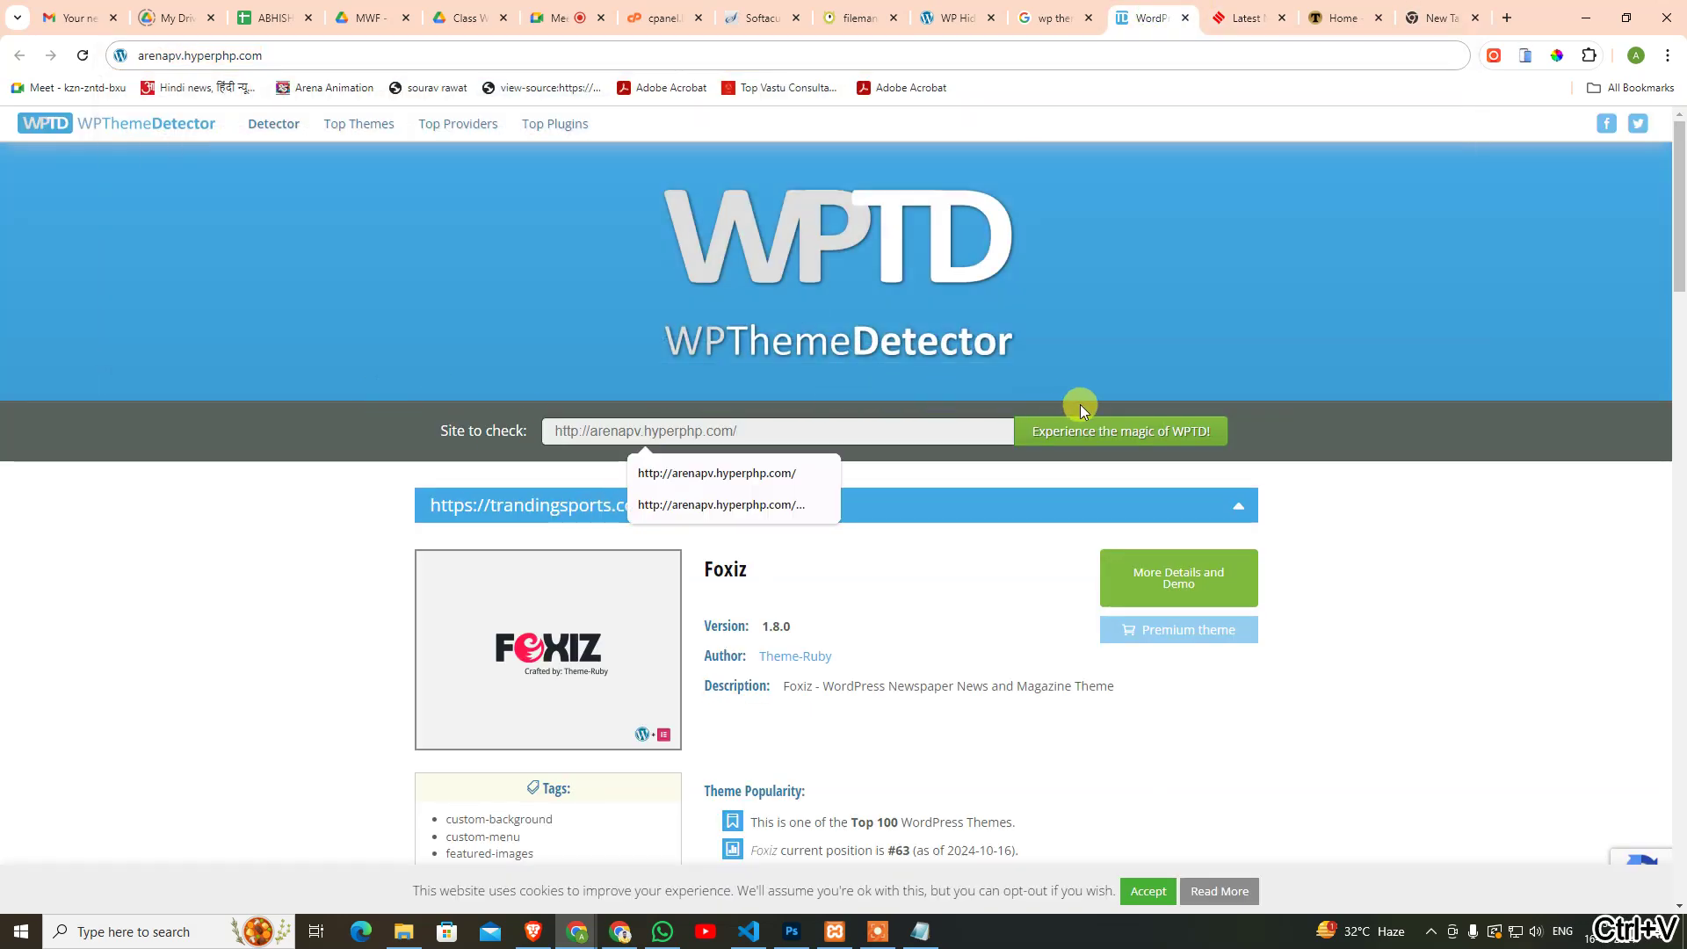
click(1095, 433)
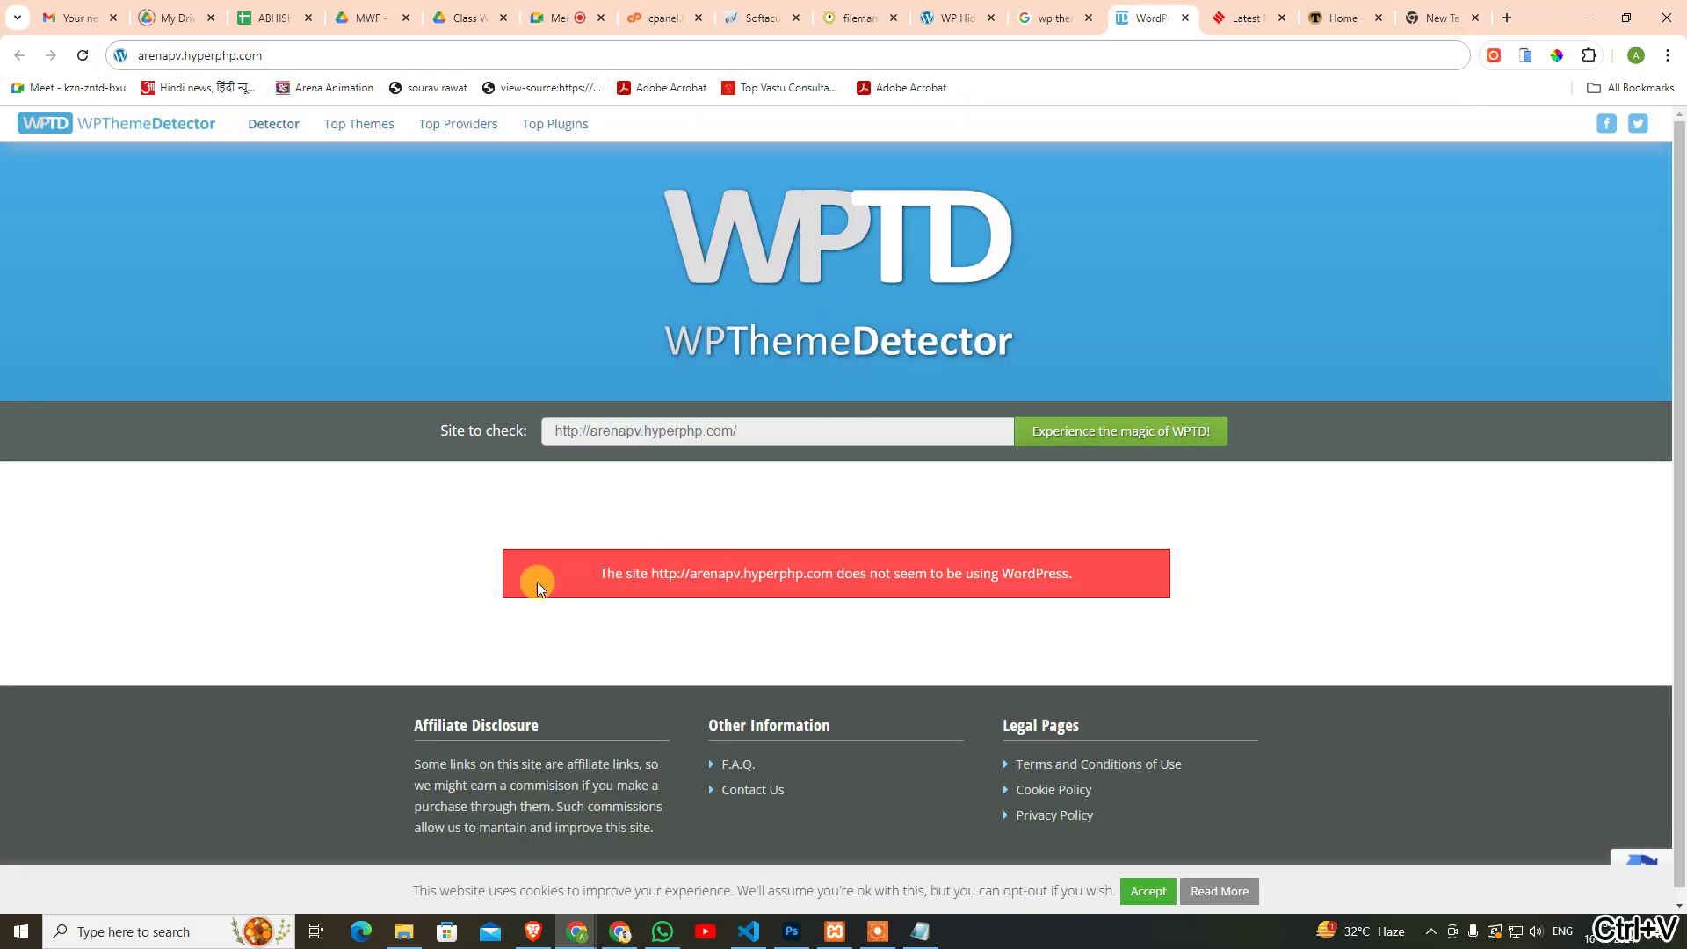
drag(541, 580, 1265, 580)
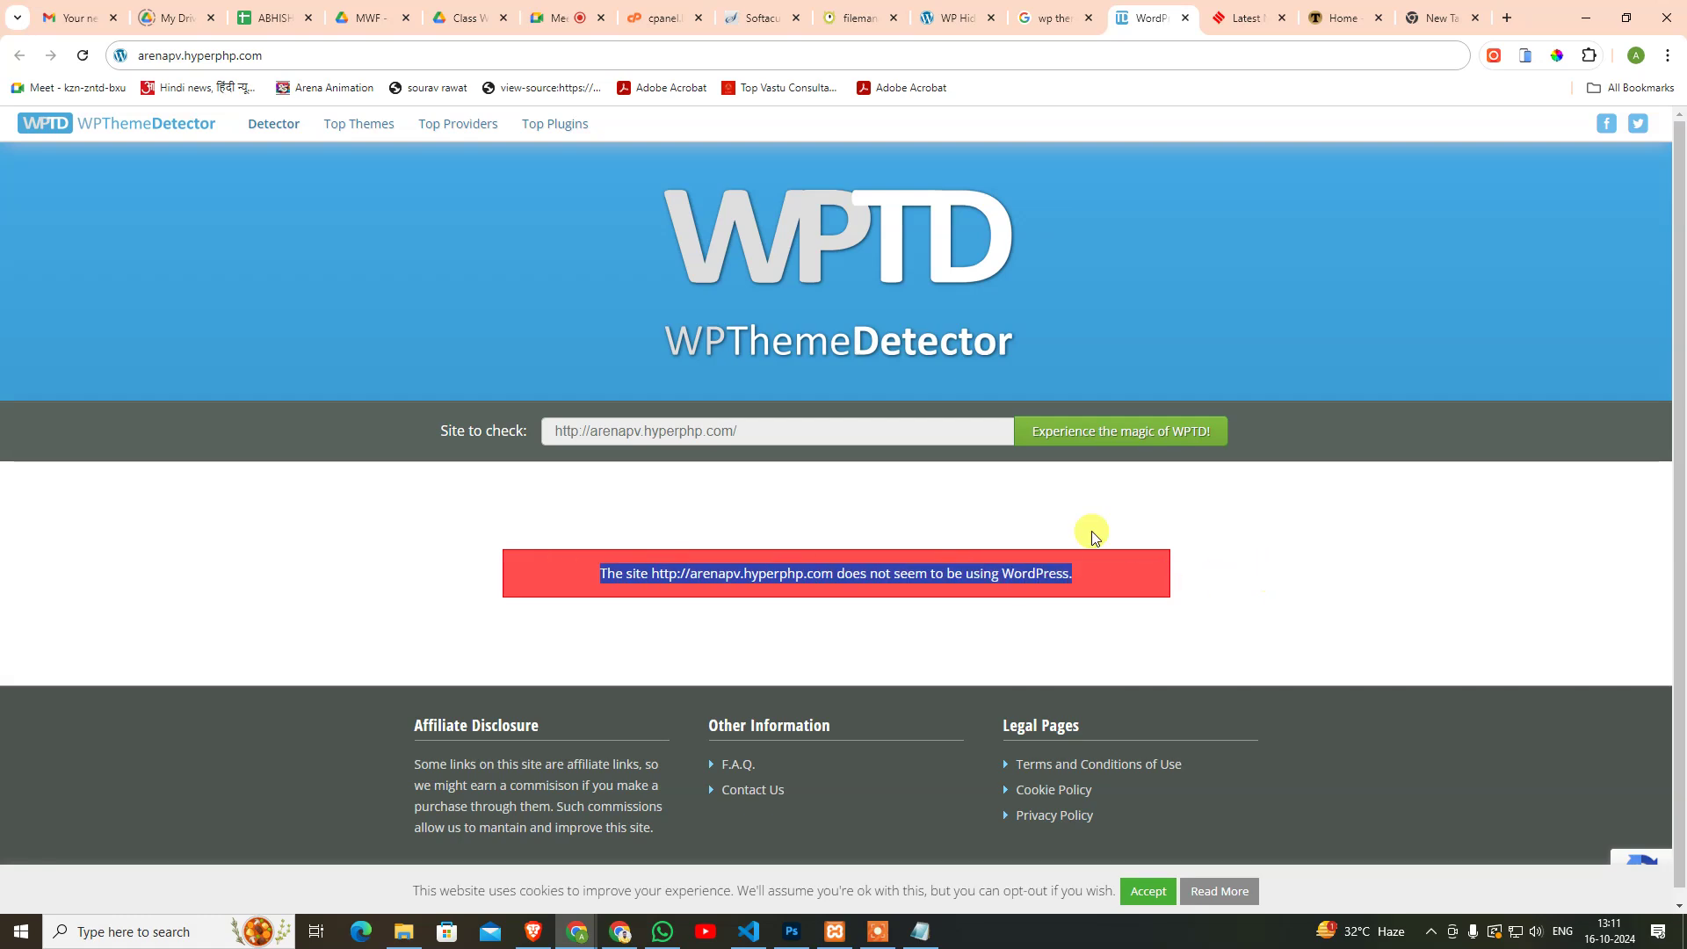
- Check arenapv.hyperphp.com/arenasouthextension, also reported as not using WordPress
click(886, 430)
text(are)
key(ctrl+z)
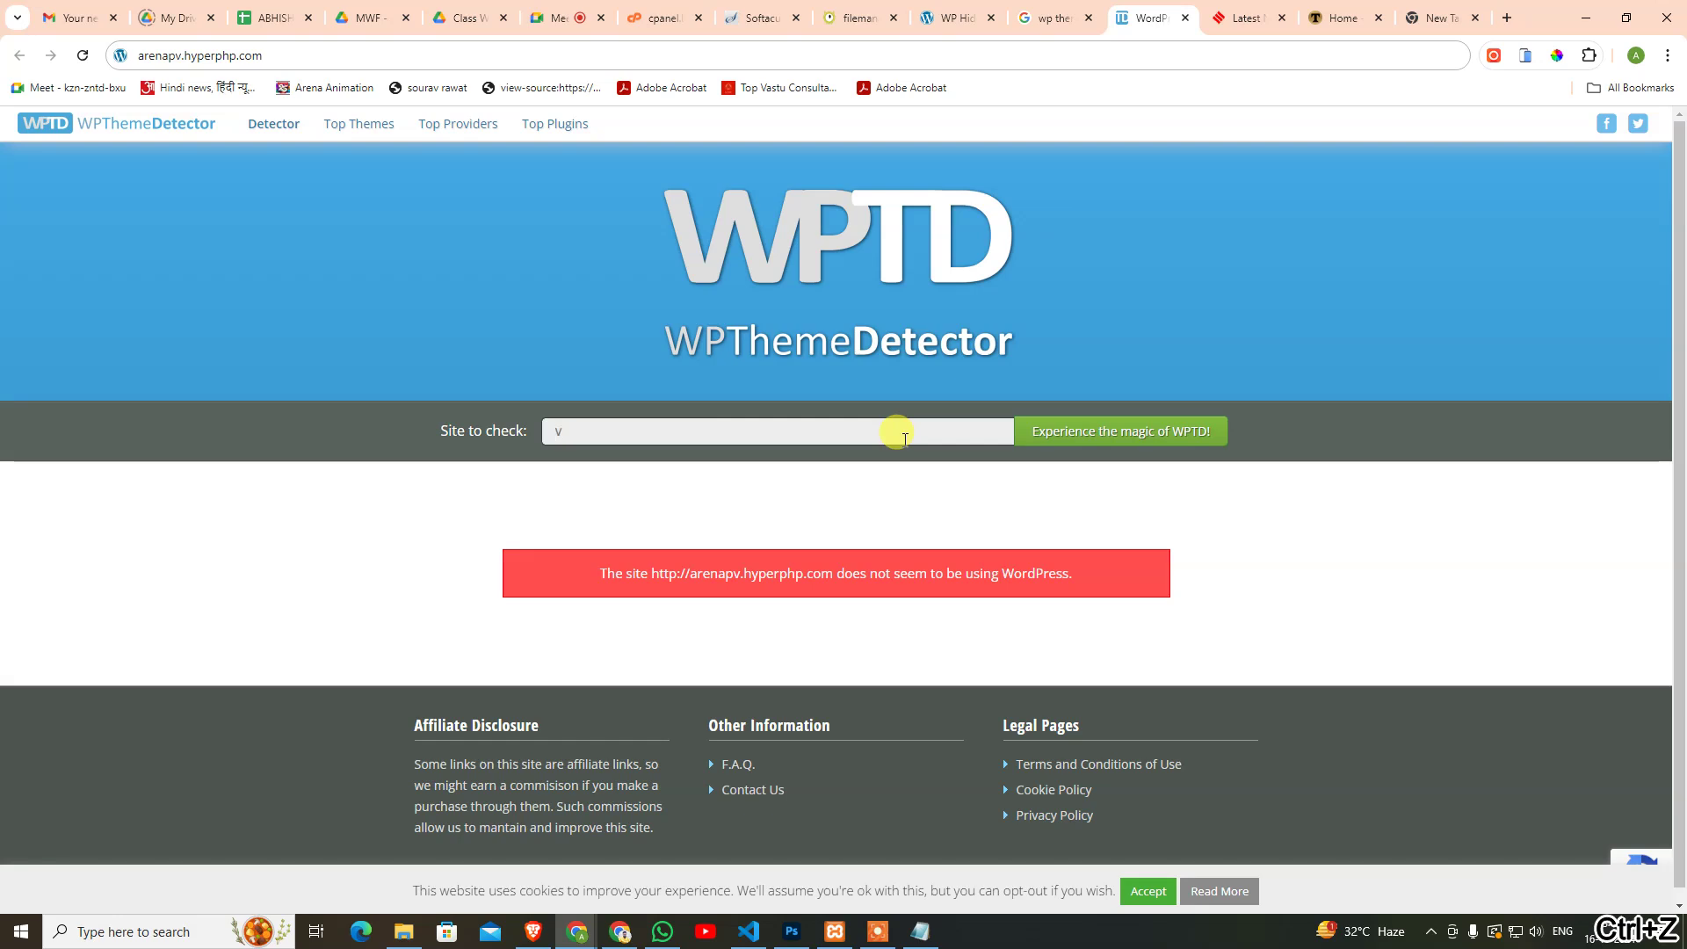
key(ctrl+v)
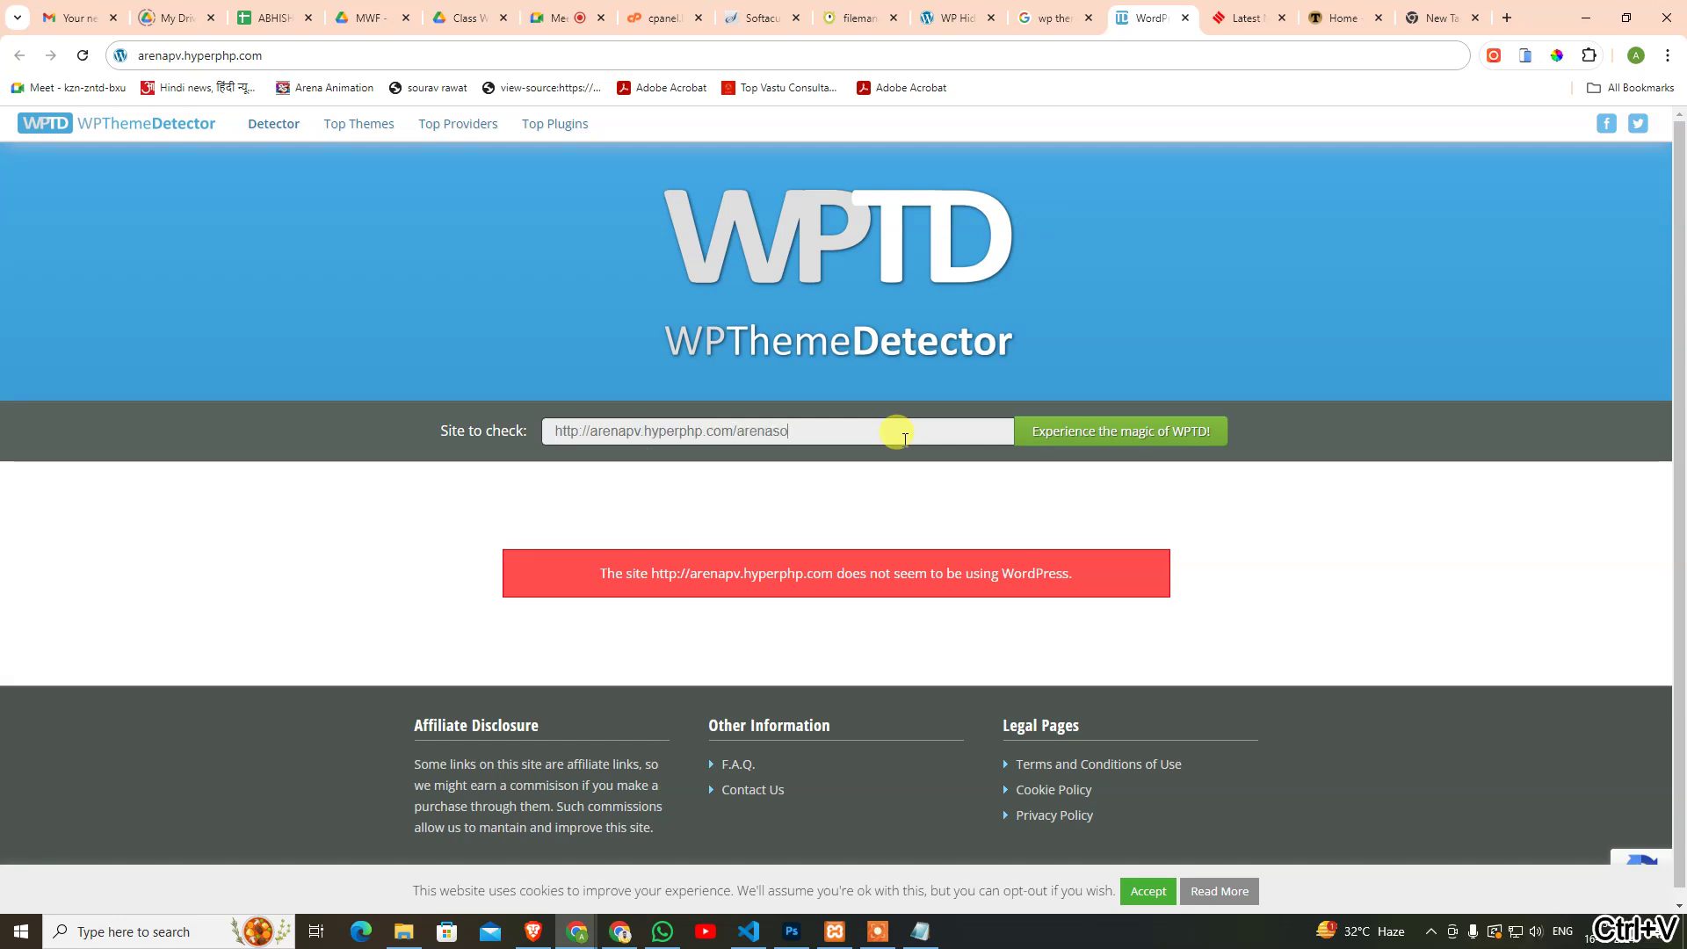
text(asouthextension)
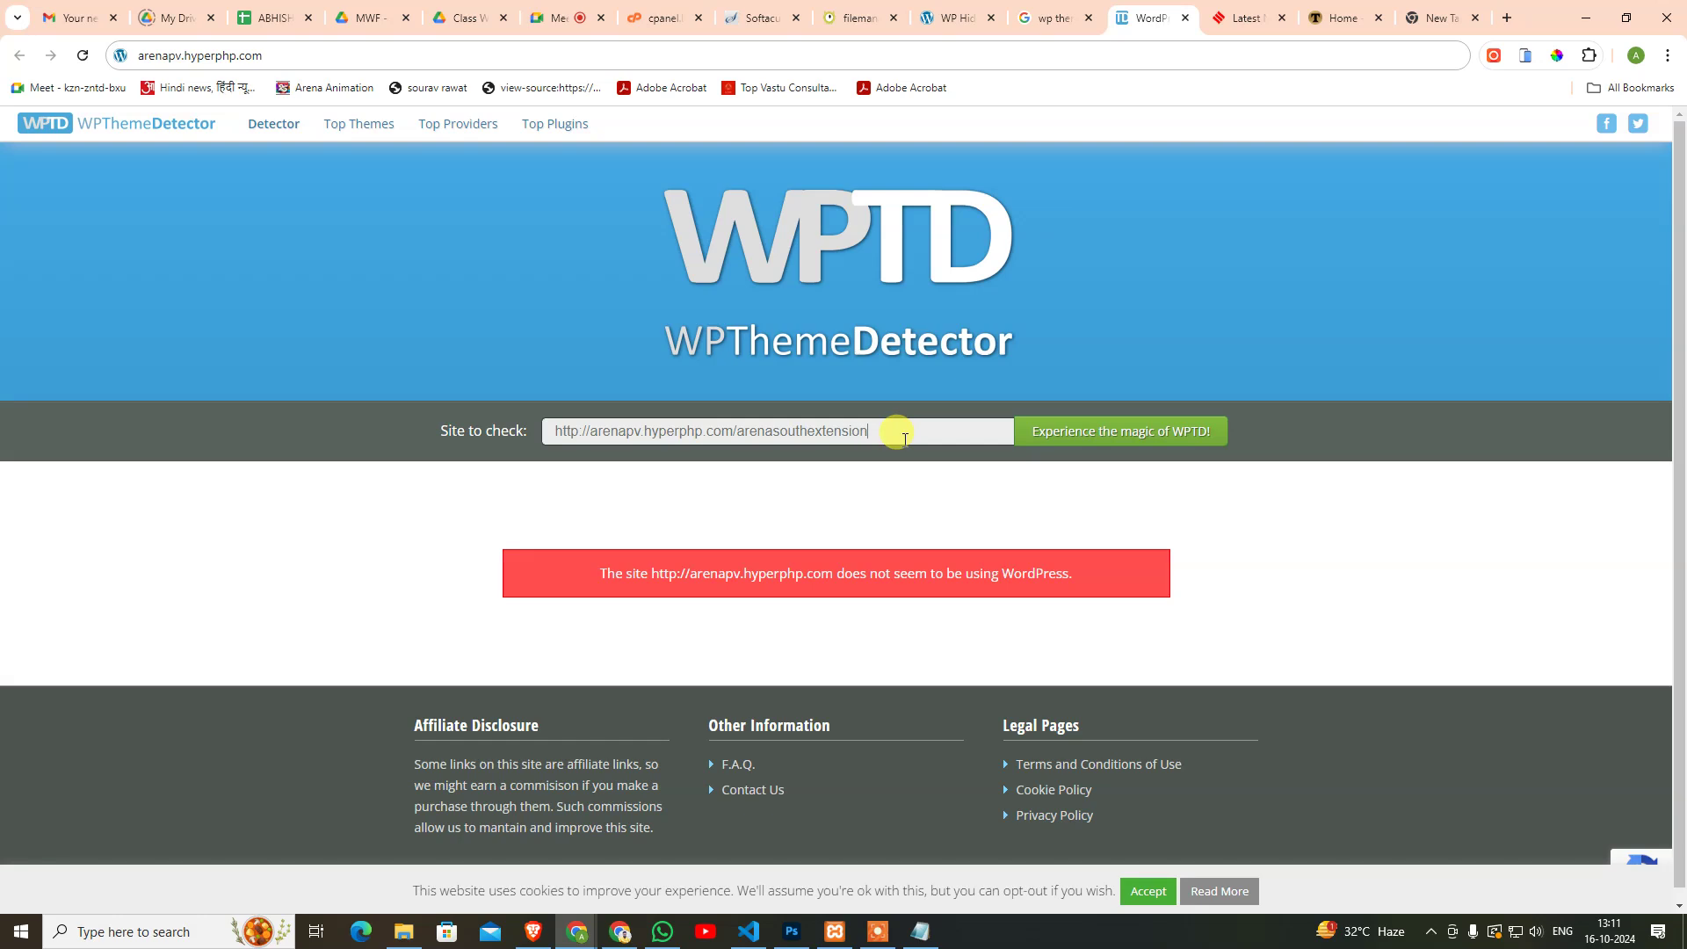
click(1039, 441)
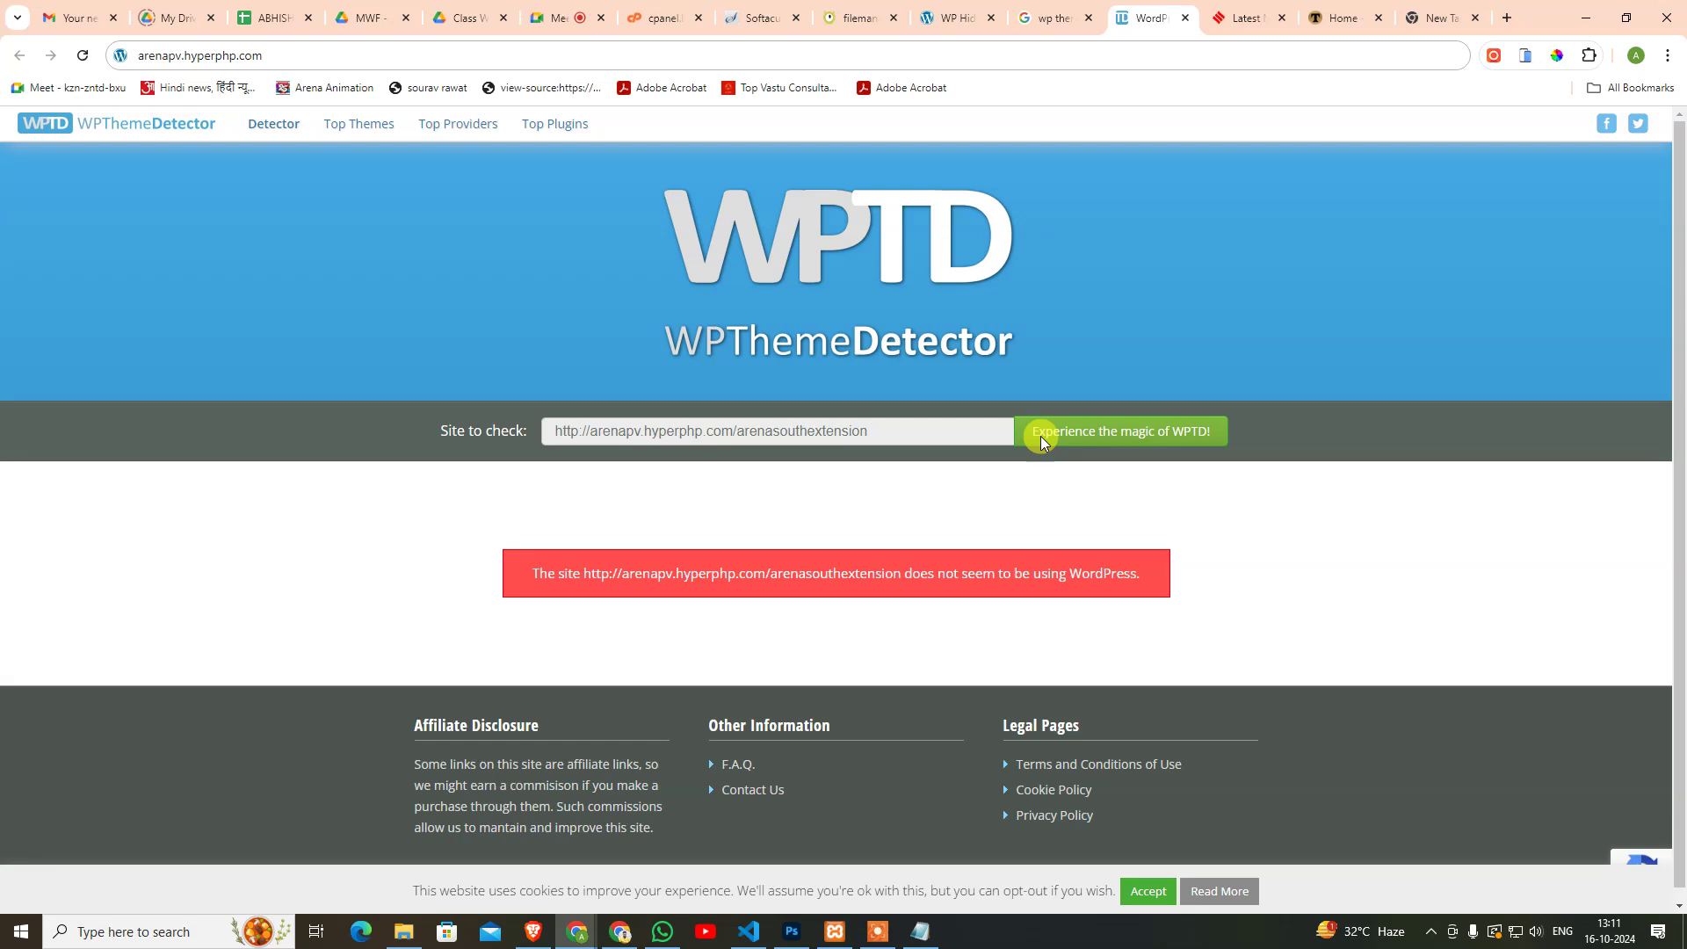
click(1508, 17)
- Load the blog at arenapv.hyperphp.com/arenasouthextension/ in a new tab
text(are)
key(Right)
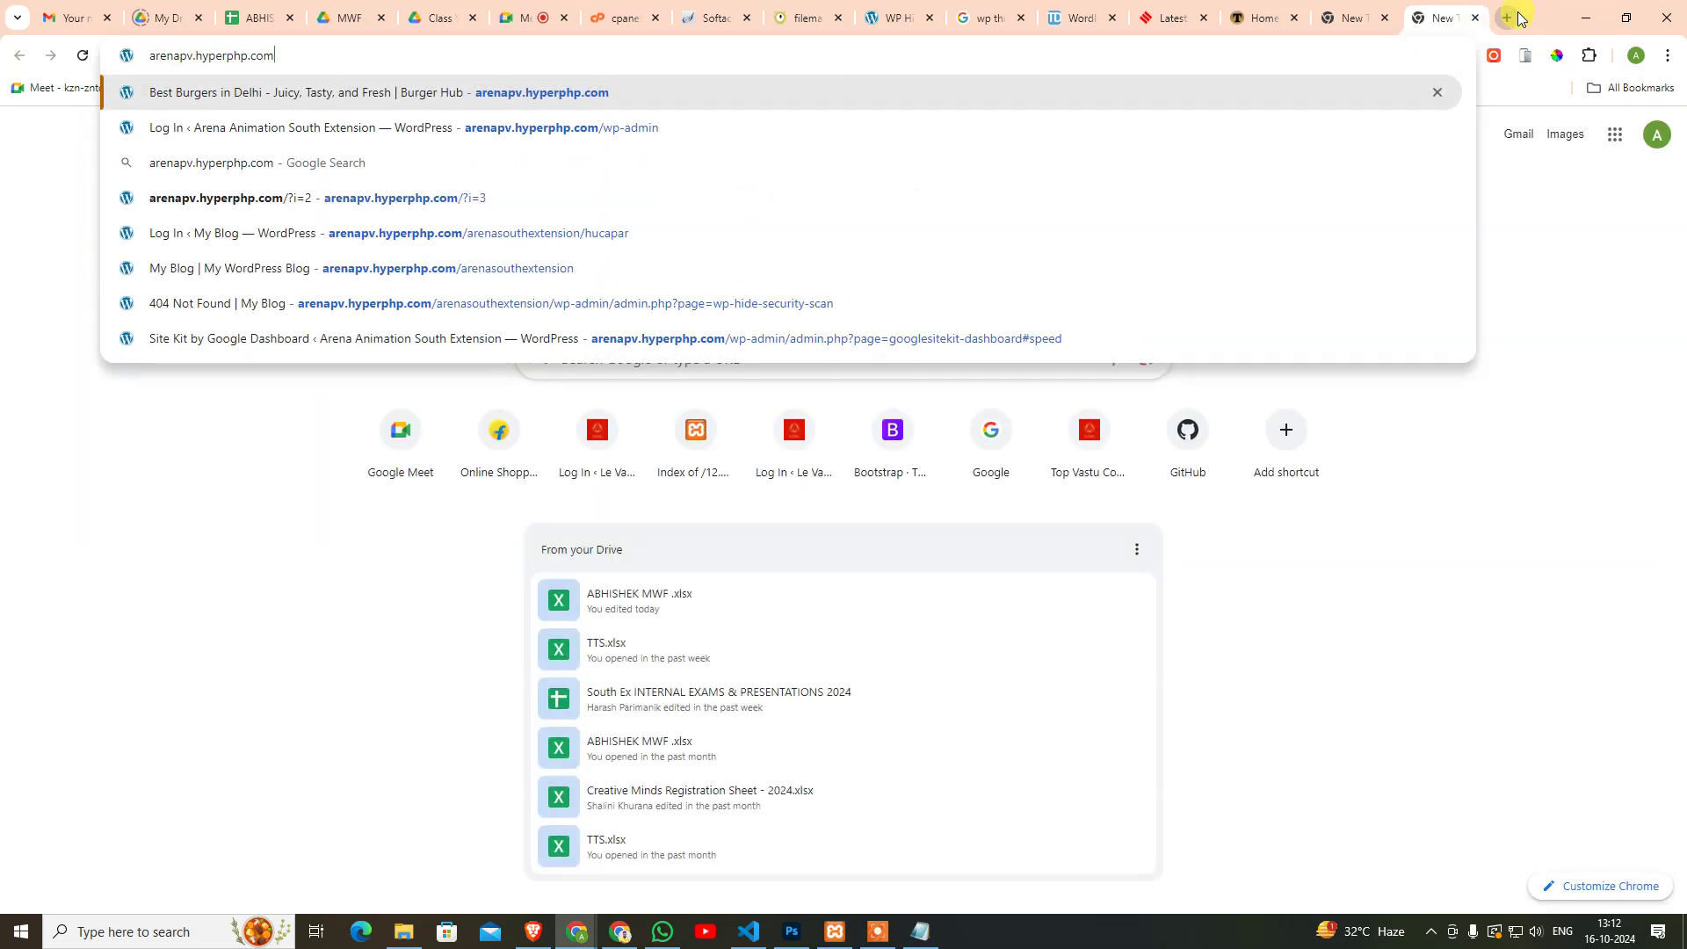
text(/arenas)
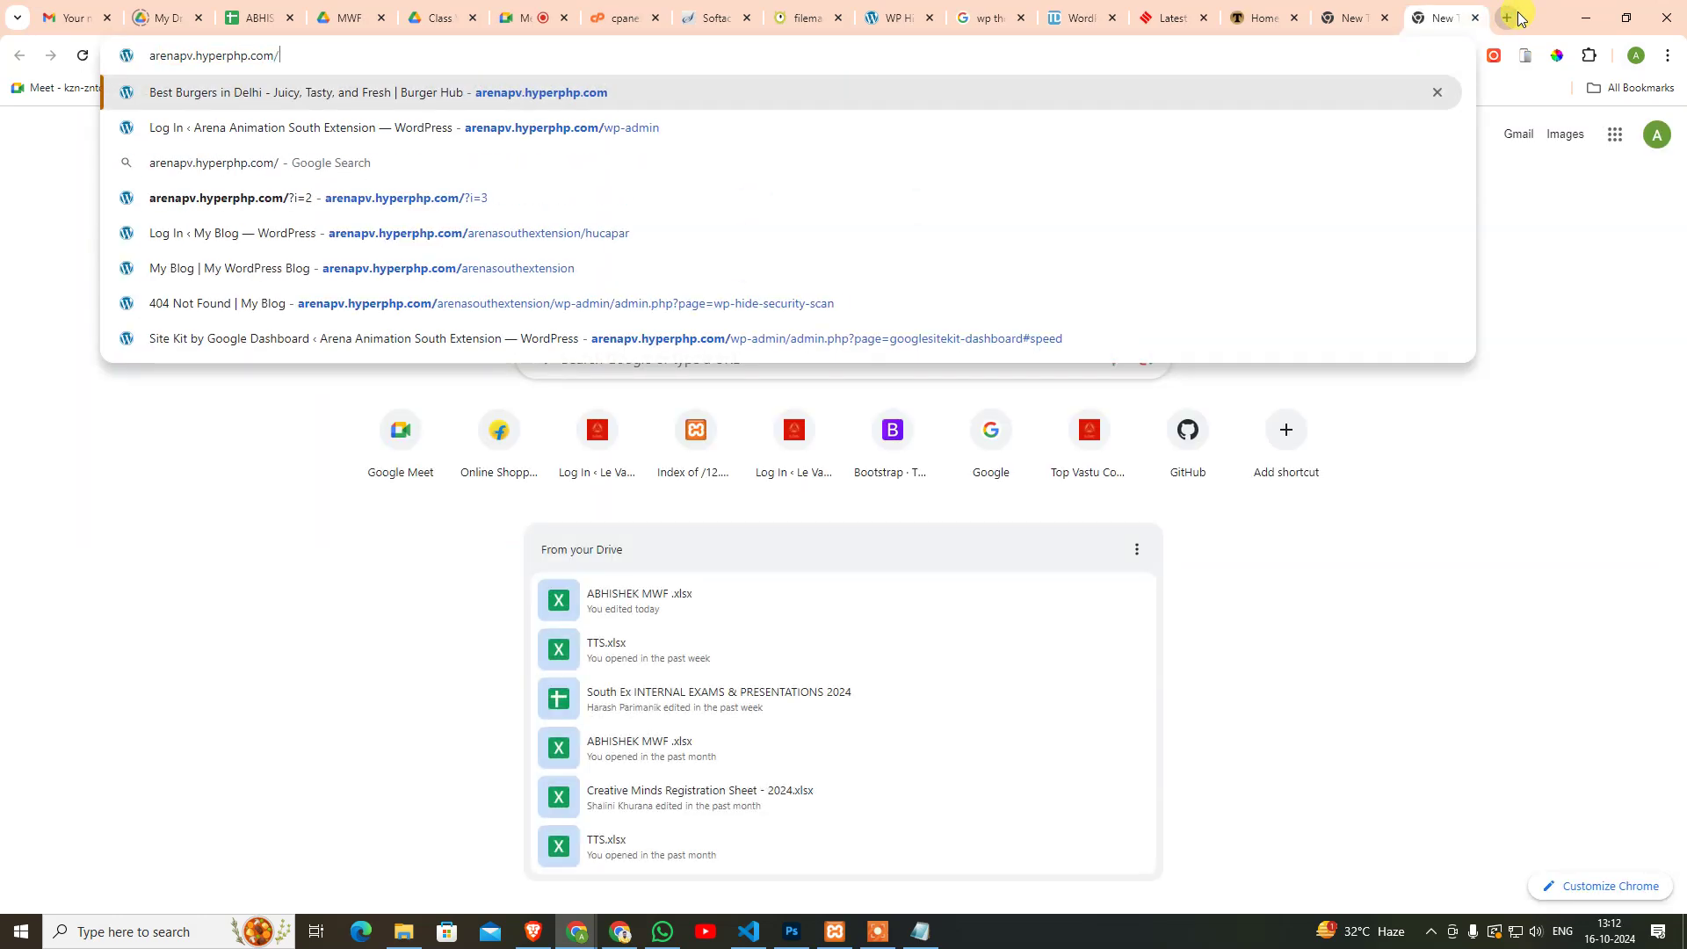
key(Right)
key(ctrl+shift+Left)
key(ctrl+shift+Left)
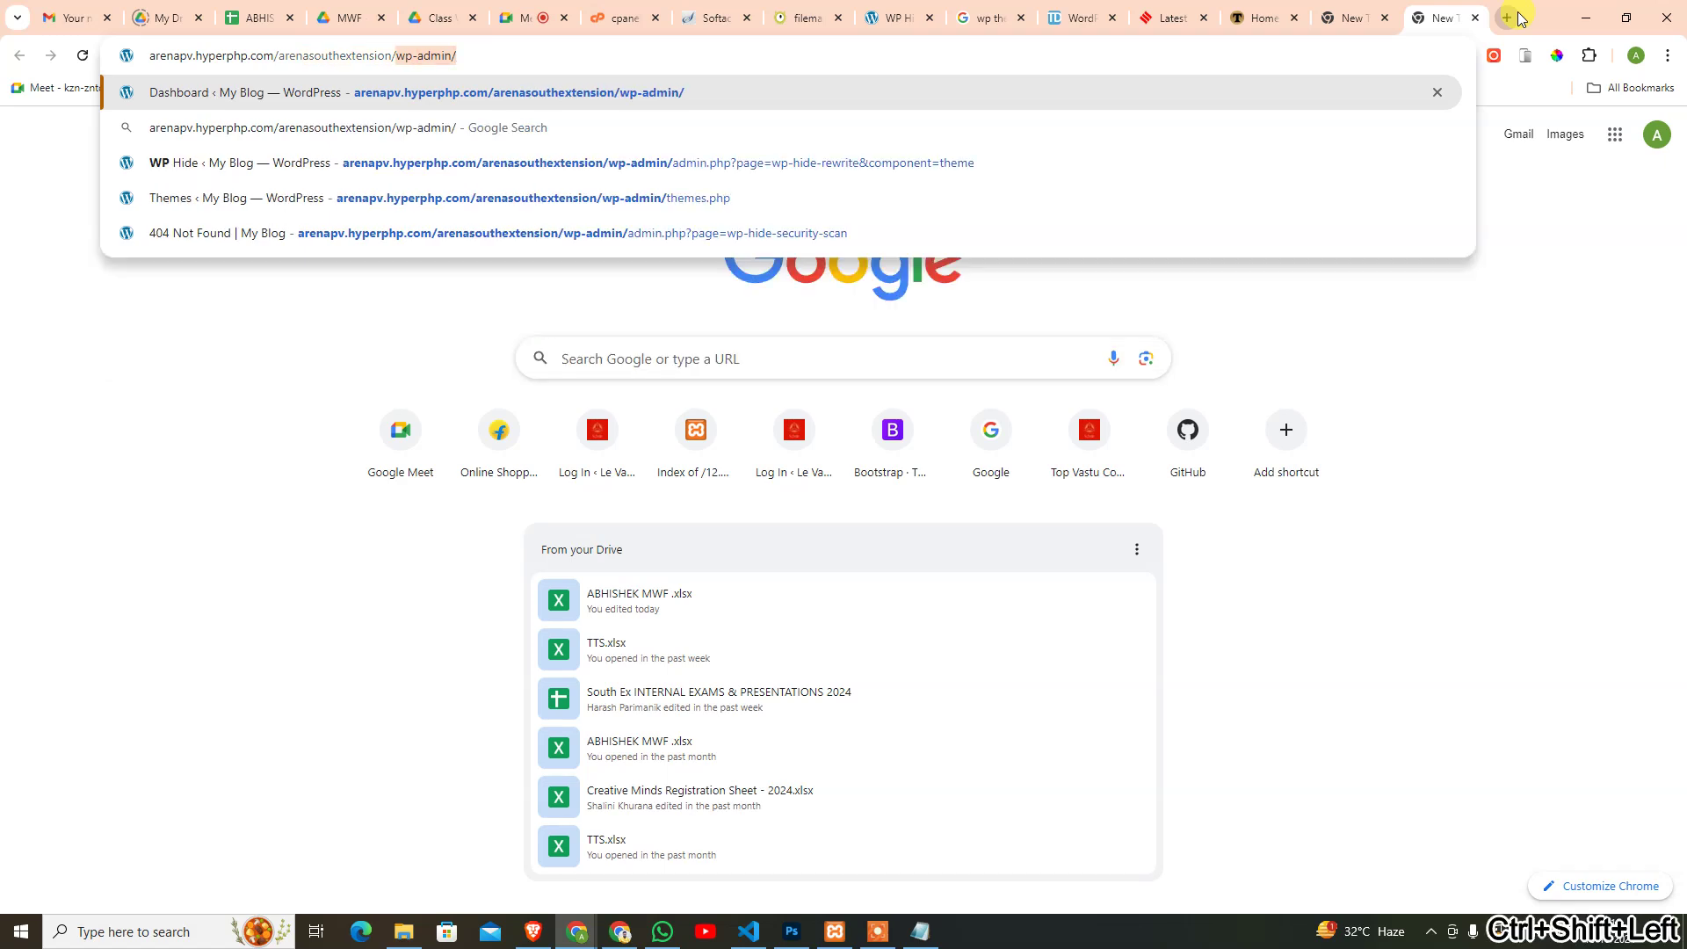
key(BackSpace)
key(Return)
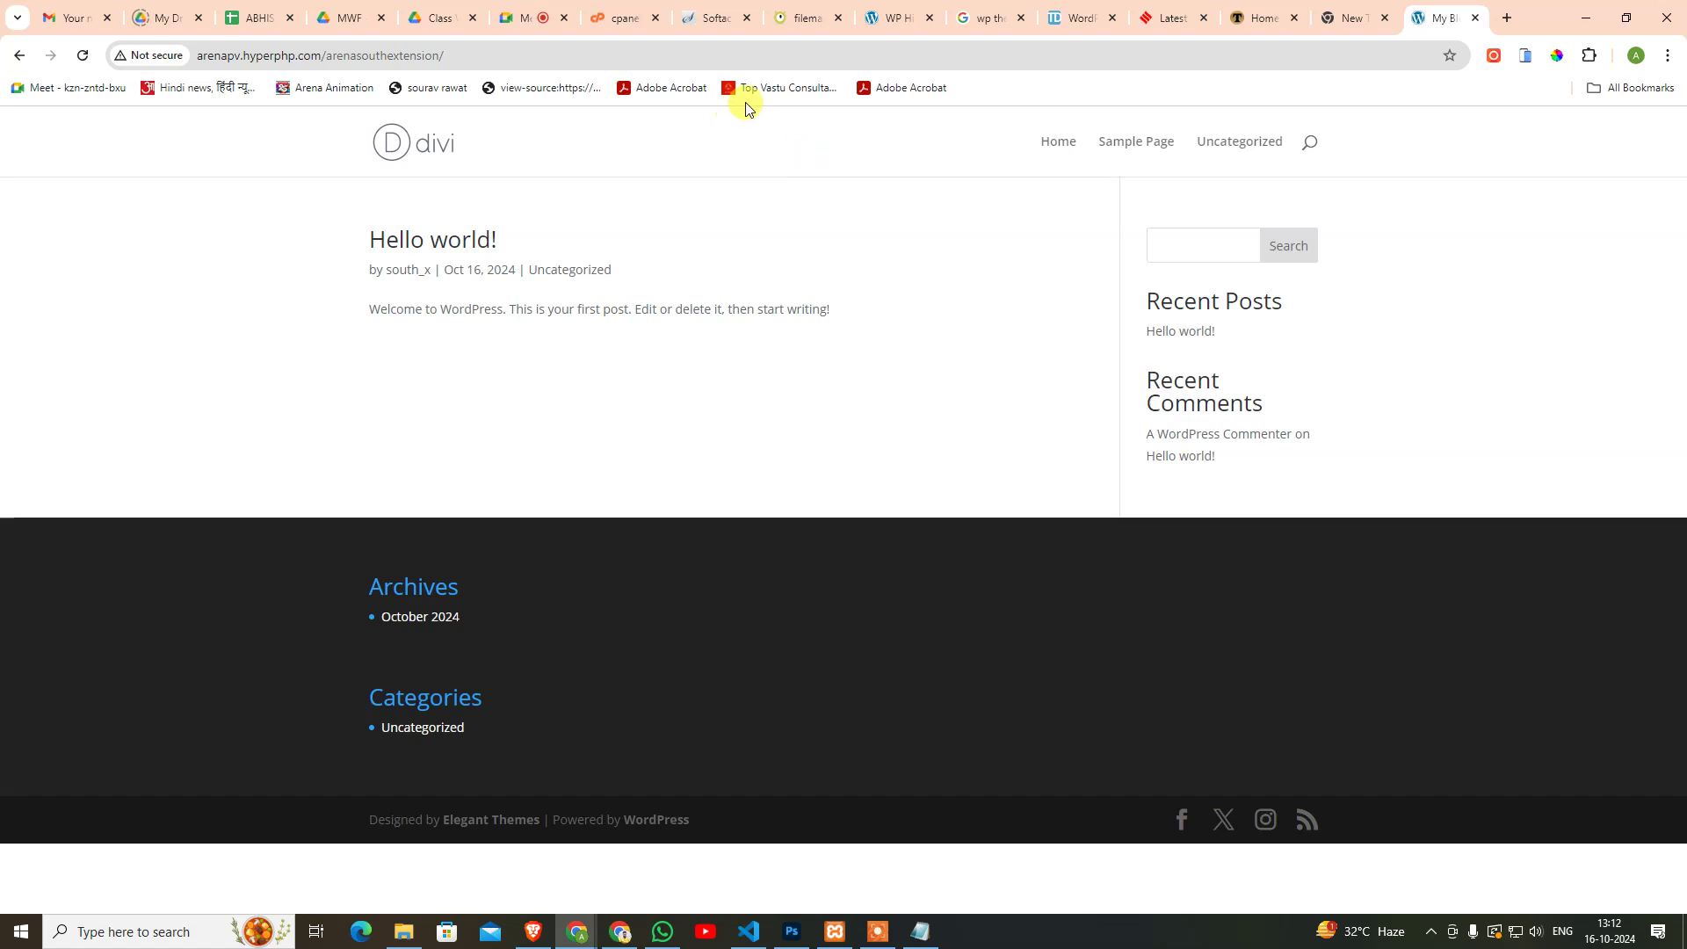
- Append wp-admin to the blog's address, which now returns a No Results Found page
click(941, 55)
text(wp-admin/)
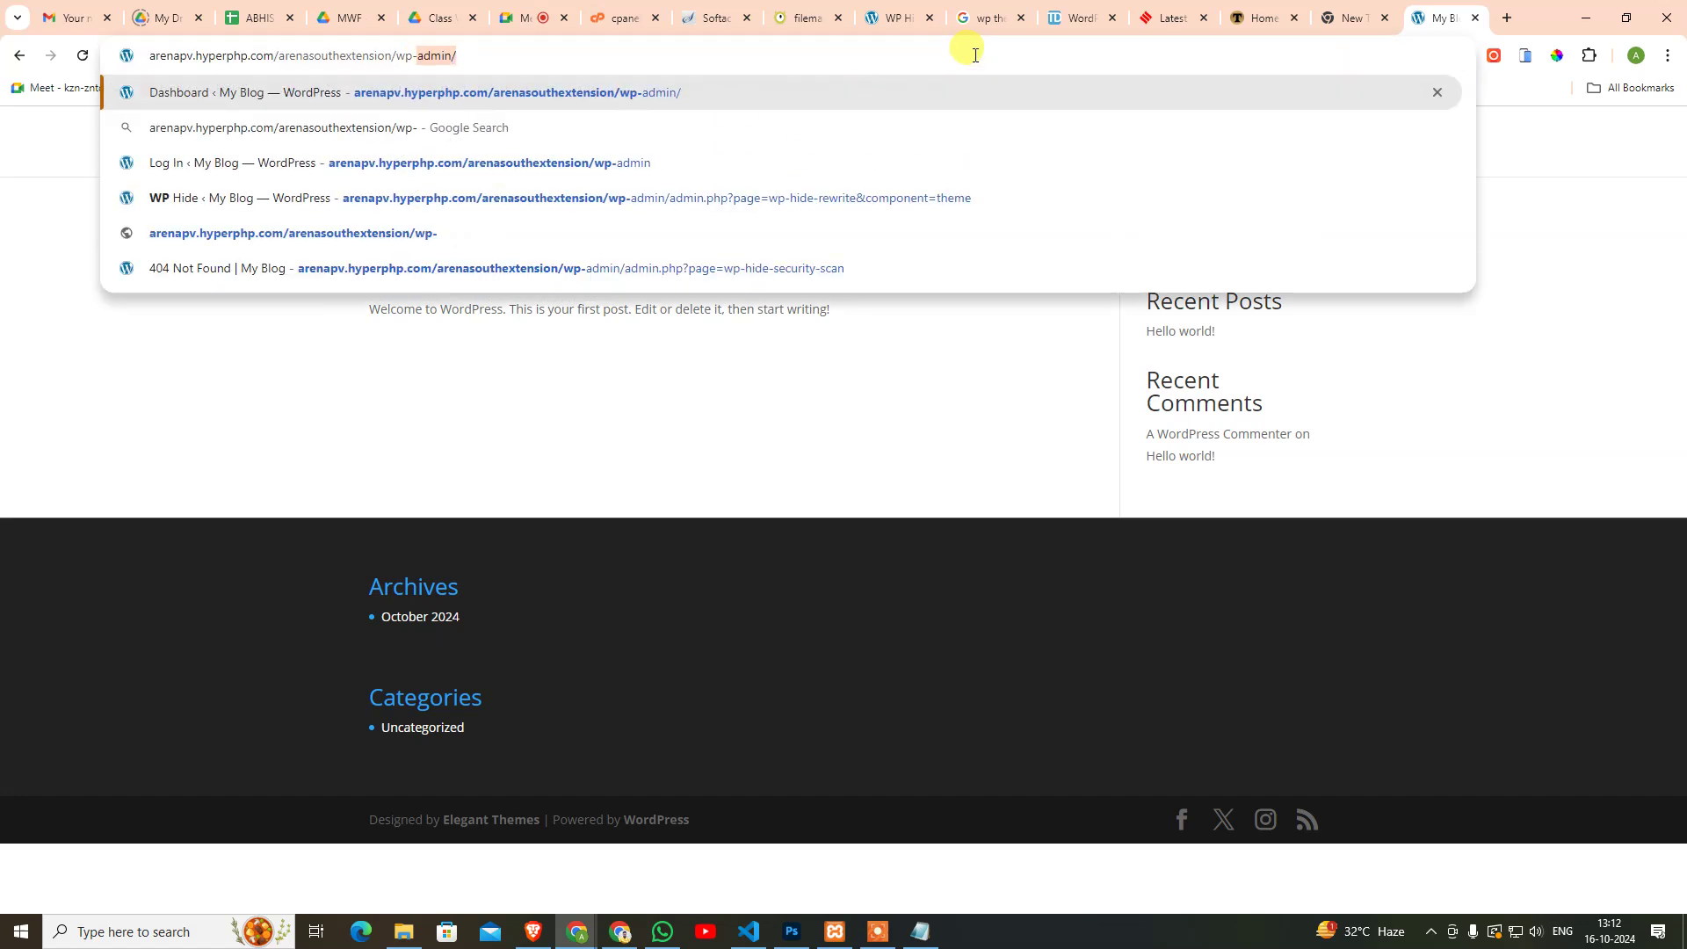
key(Return)
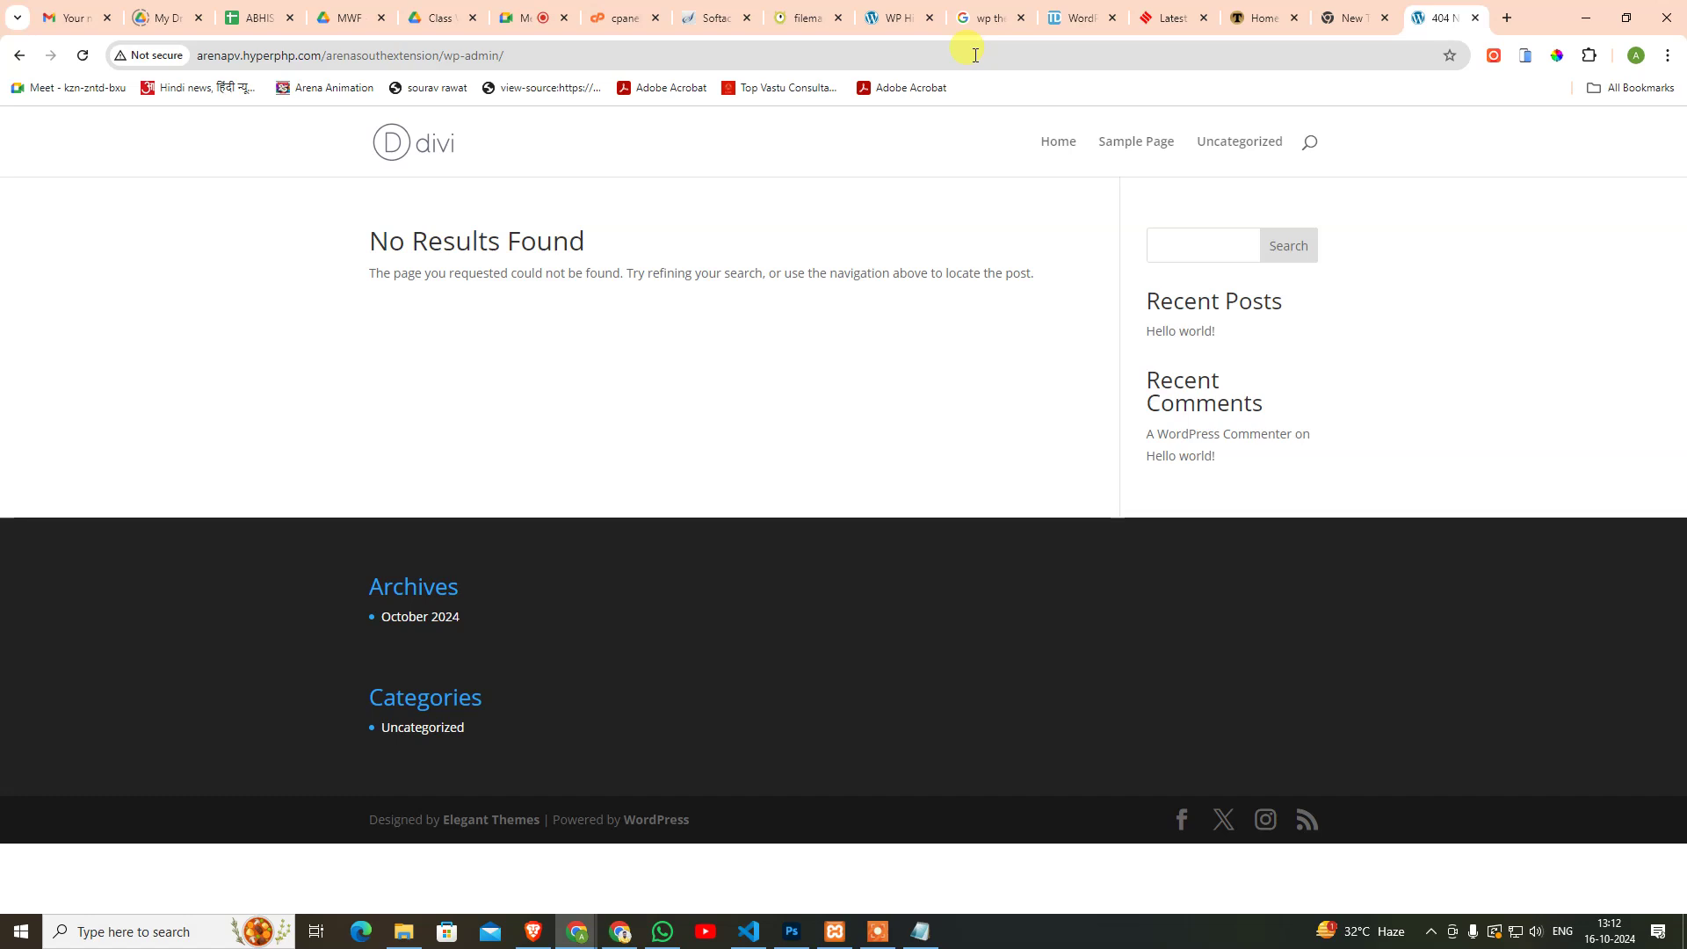
- Strip wp-admin/ from the address to reload the blog home page, then view its source with Ctrl+U
click(974, 55)
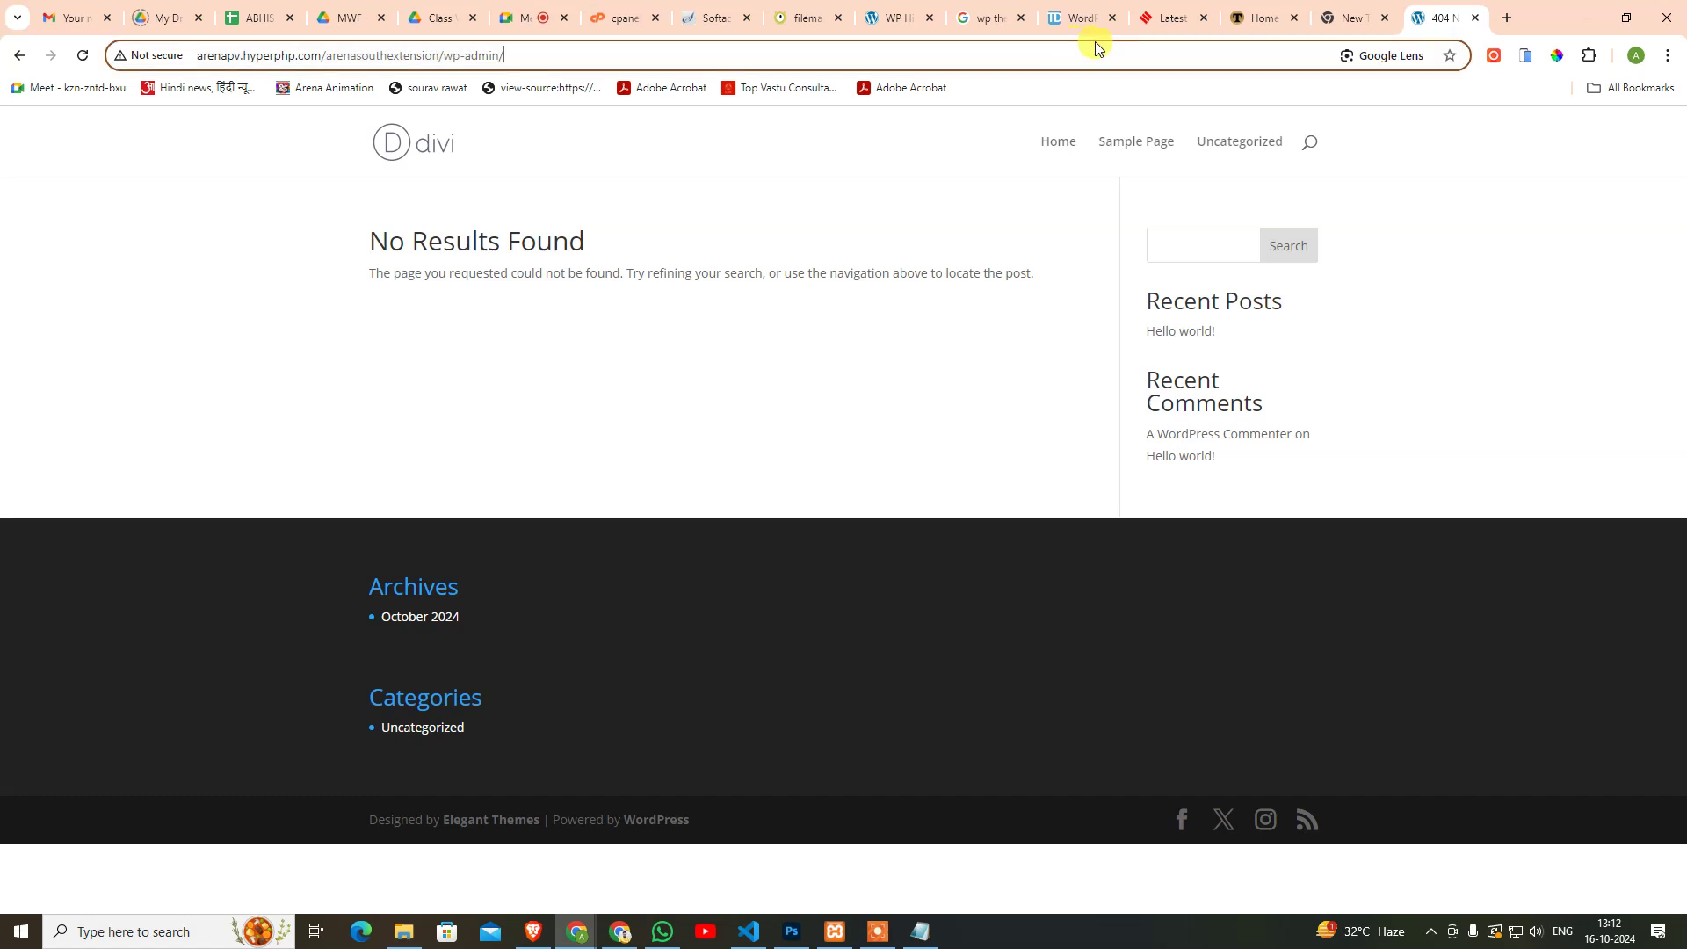
key(End)
key(ctrl+shift+Left)
key(BackSpace)
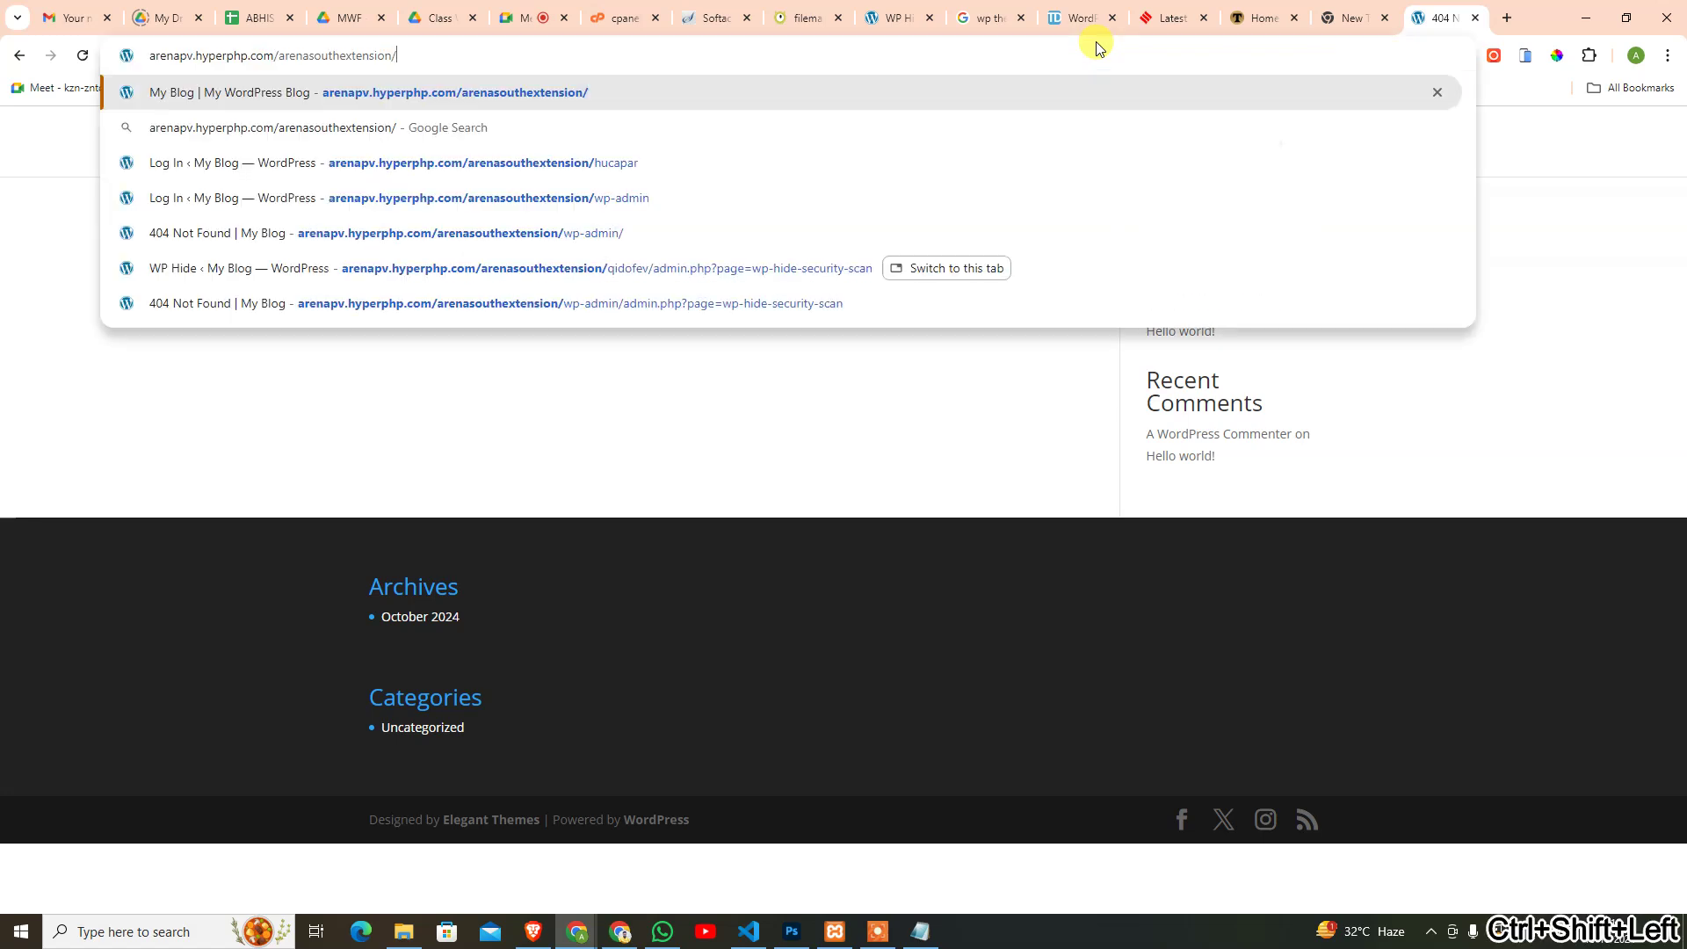
key(Return)
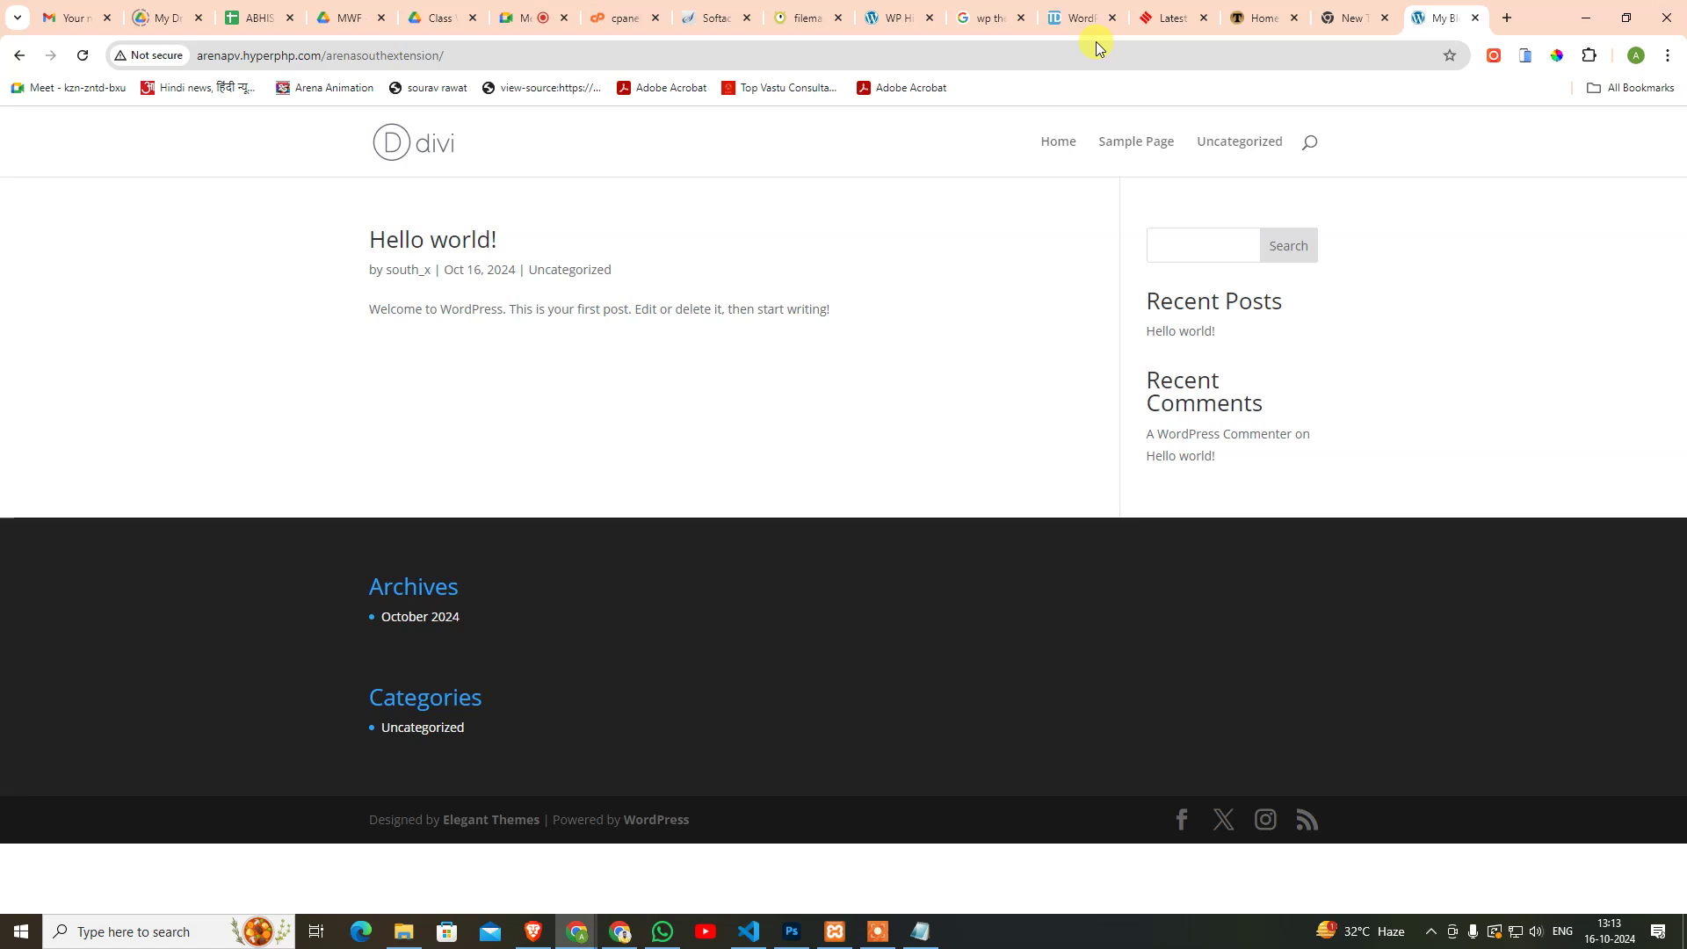
key(ctrl+u)
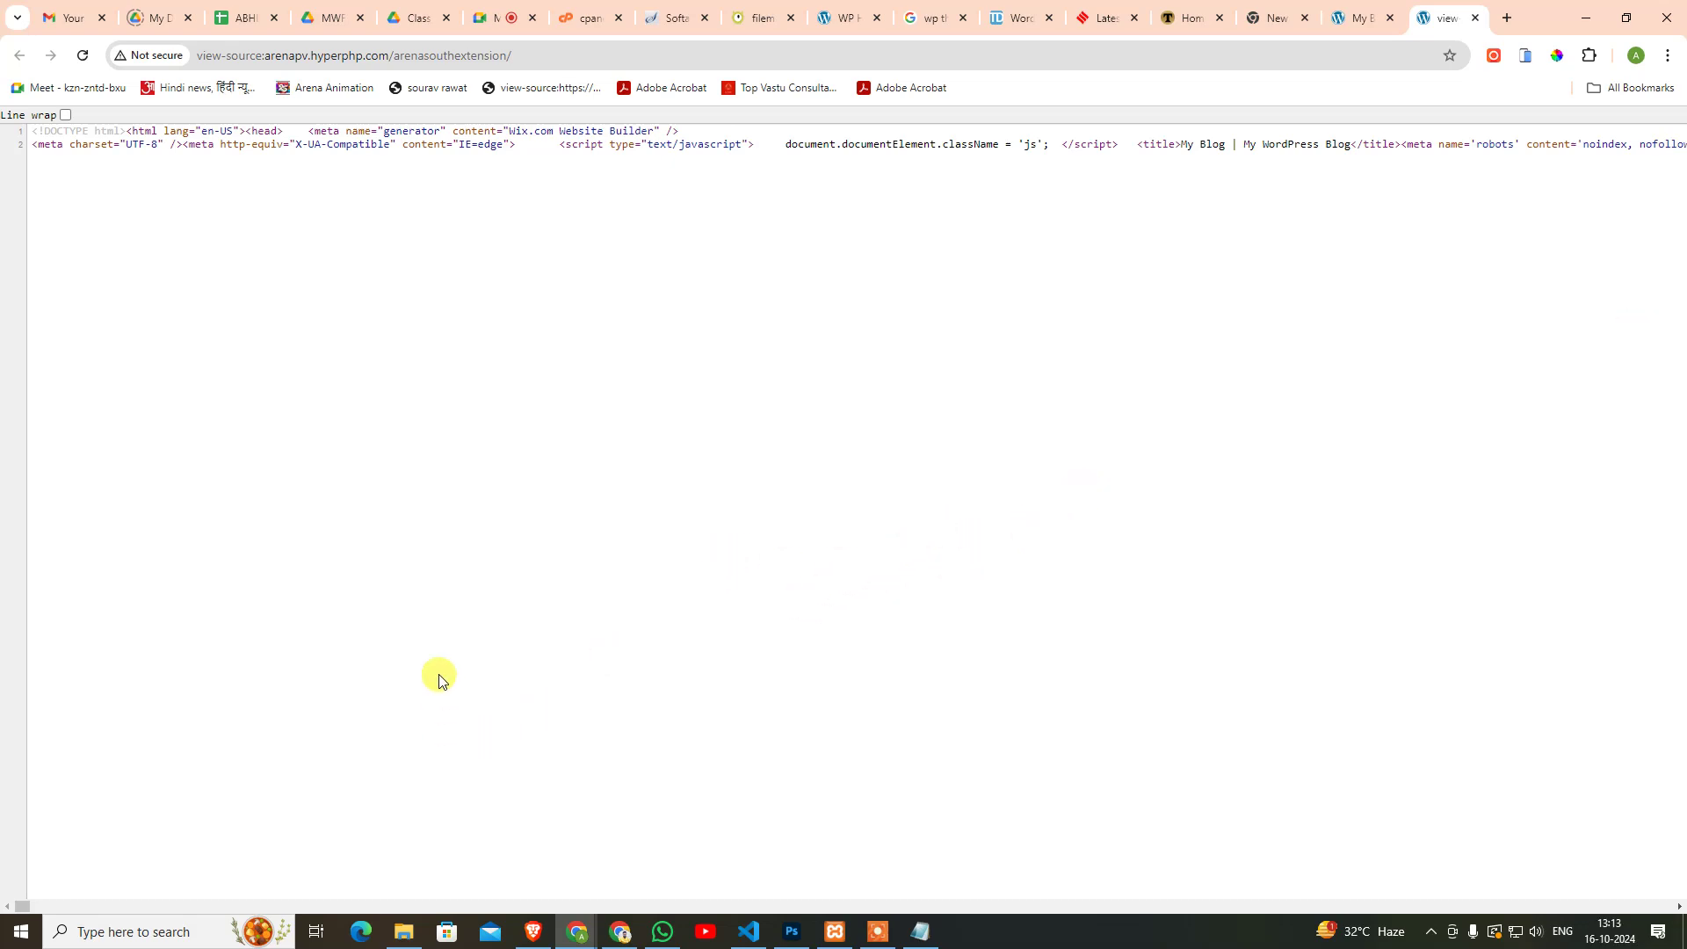
- Turn on Line wrap and scroll through the blog's HTML source to the end and back to the top
click(65, 114)
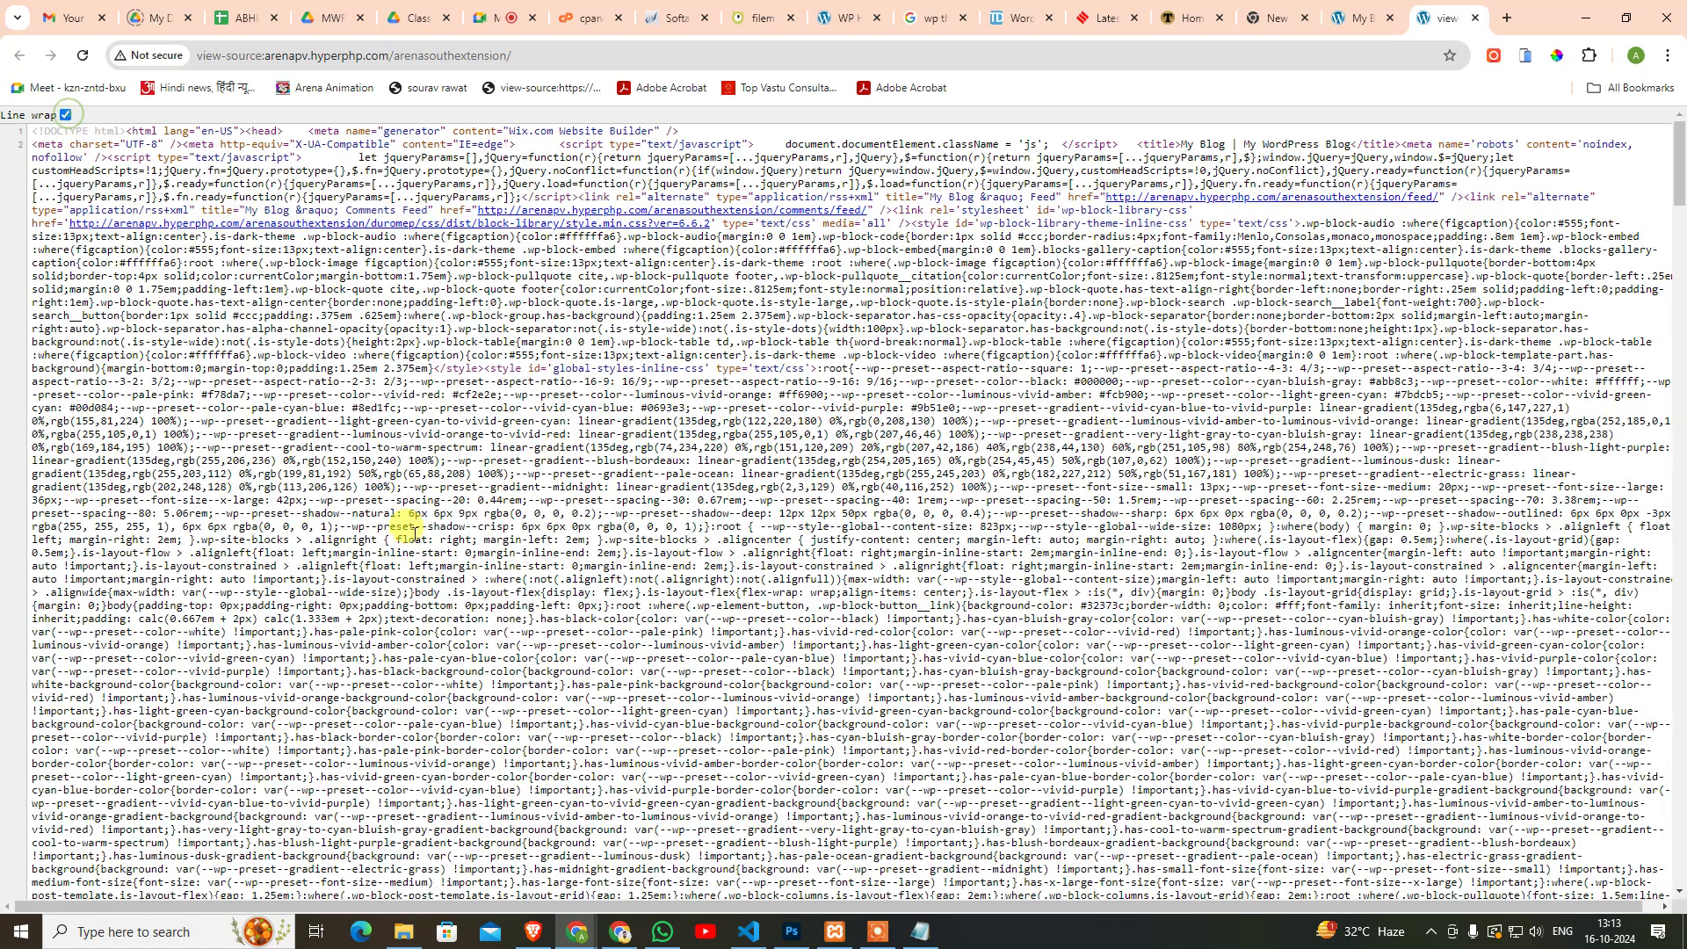
scroll(471, 633, down, 20)
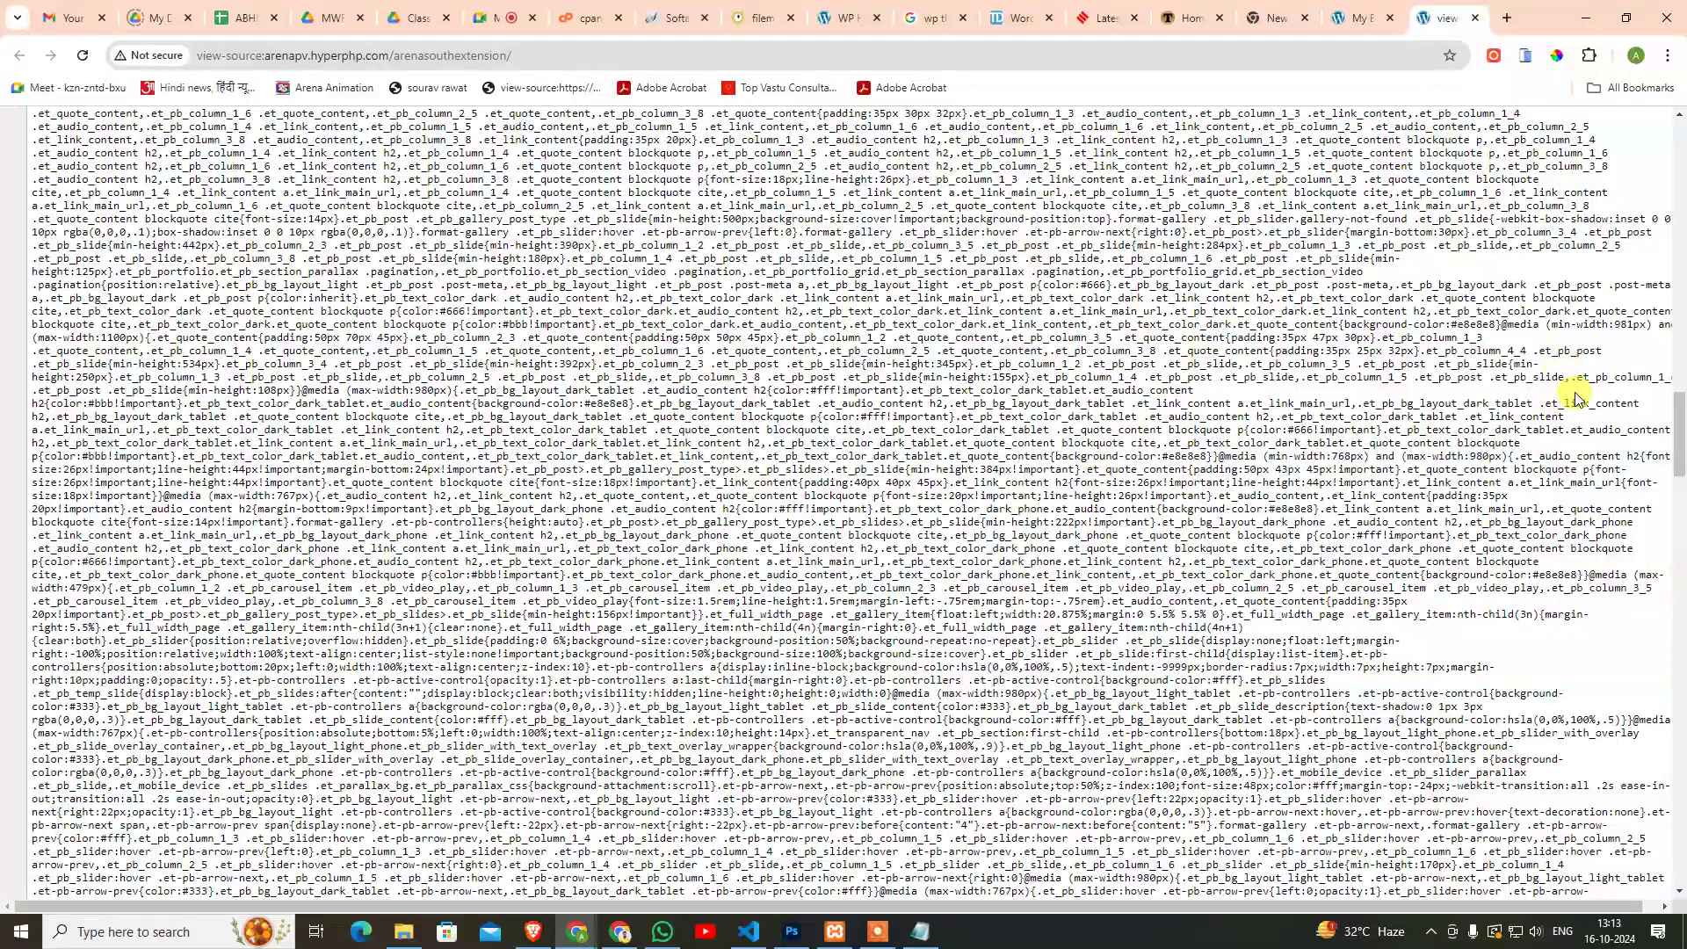
drag(1676, 445, 1677, 914)
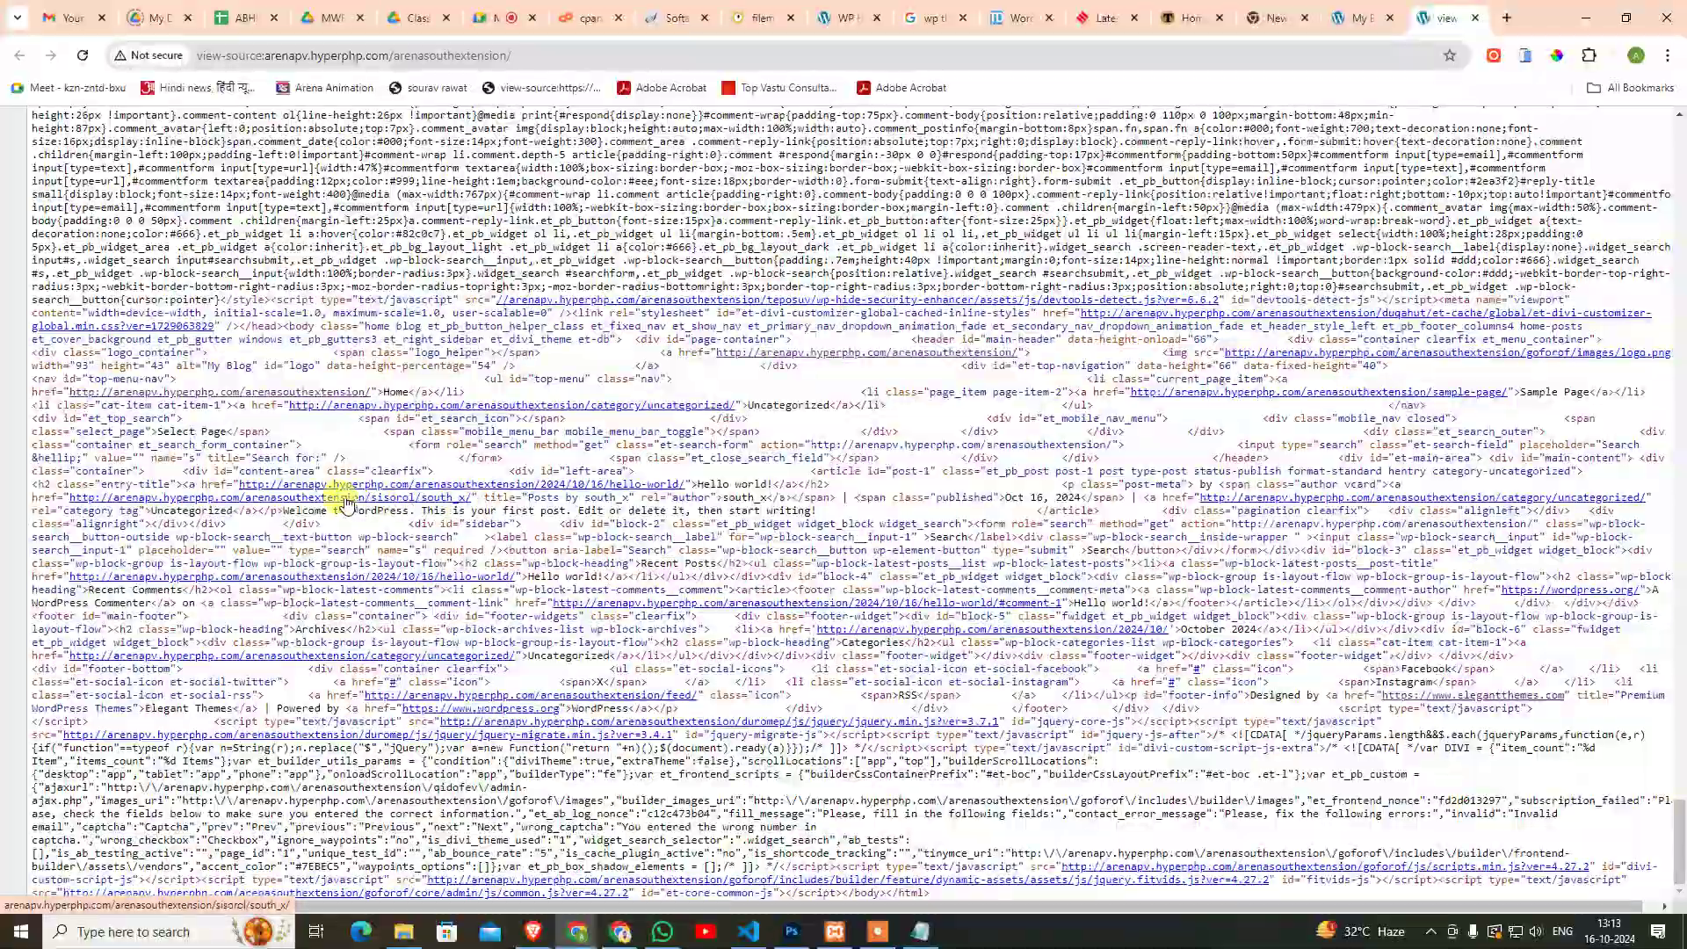
scroll(407, 482, up, 15)
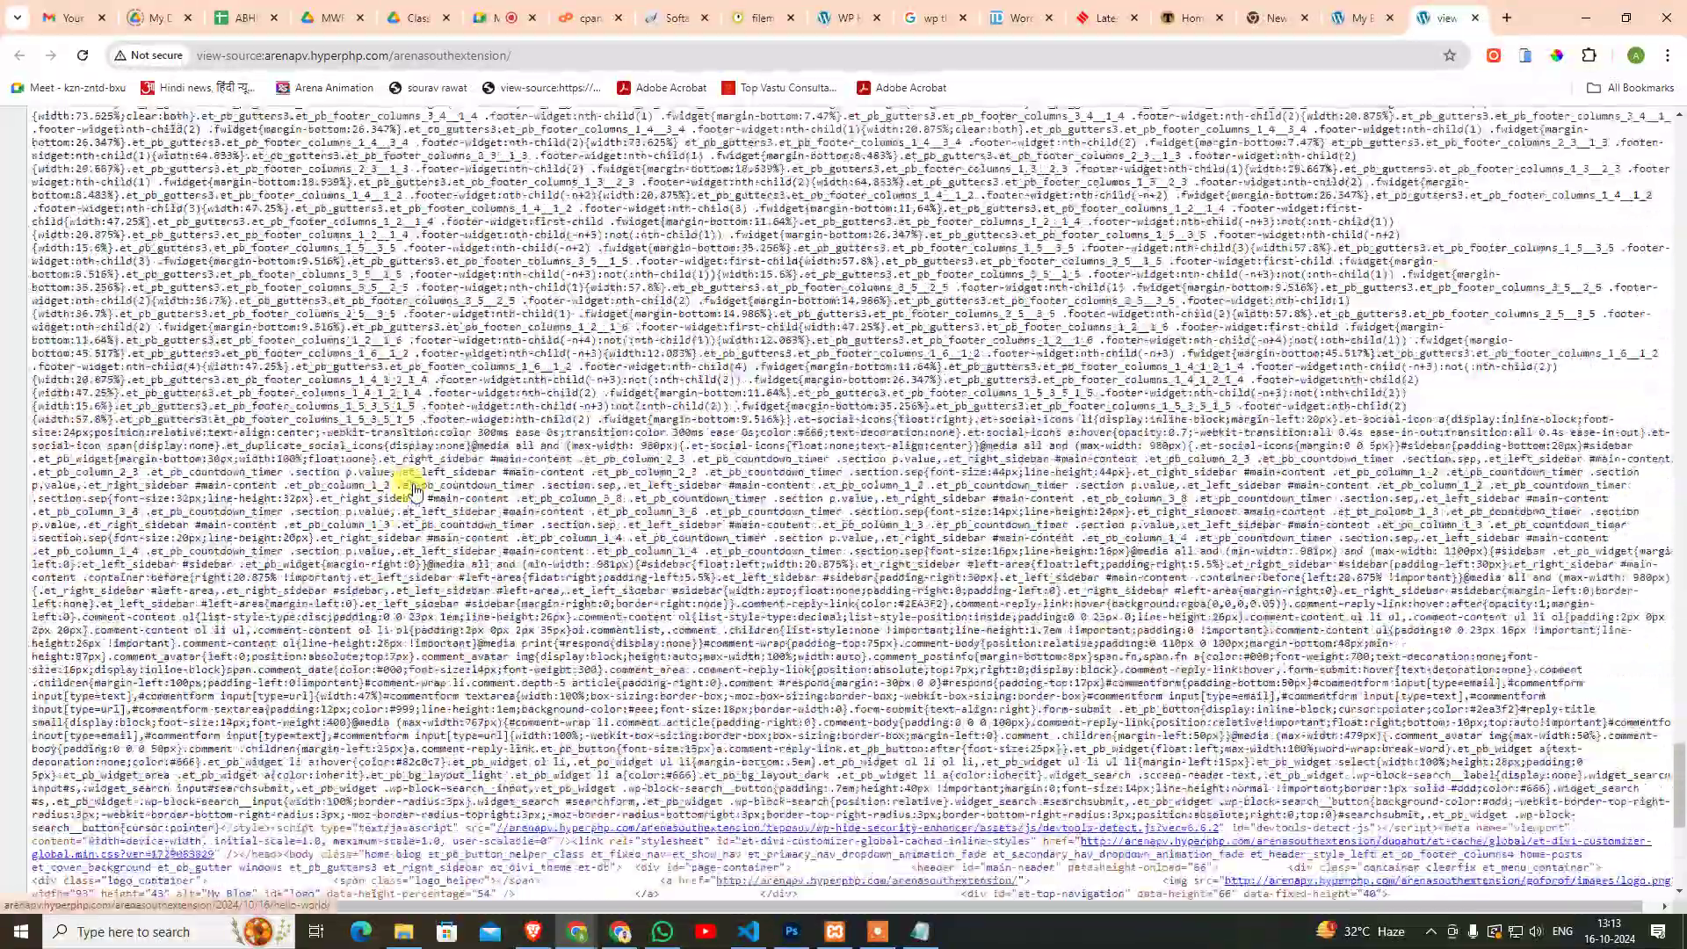
scroll(417, 457, up, 20)
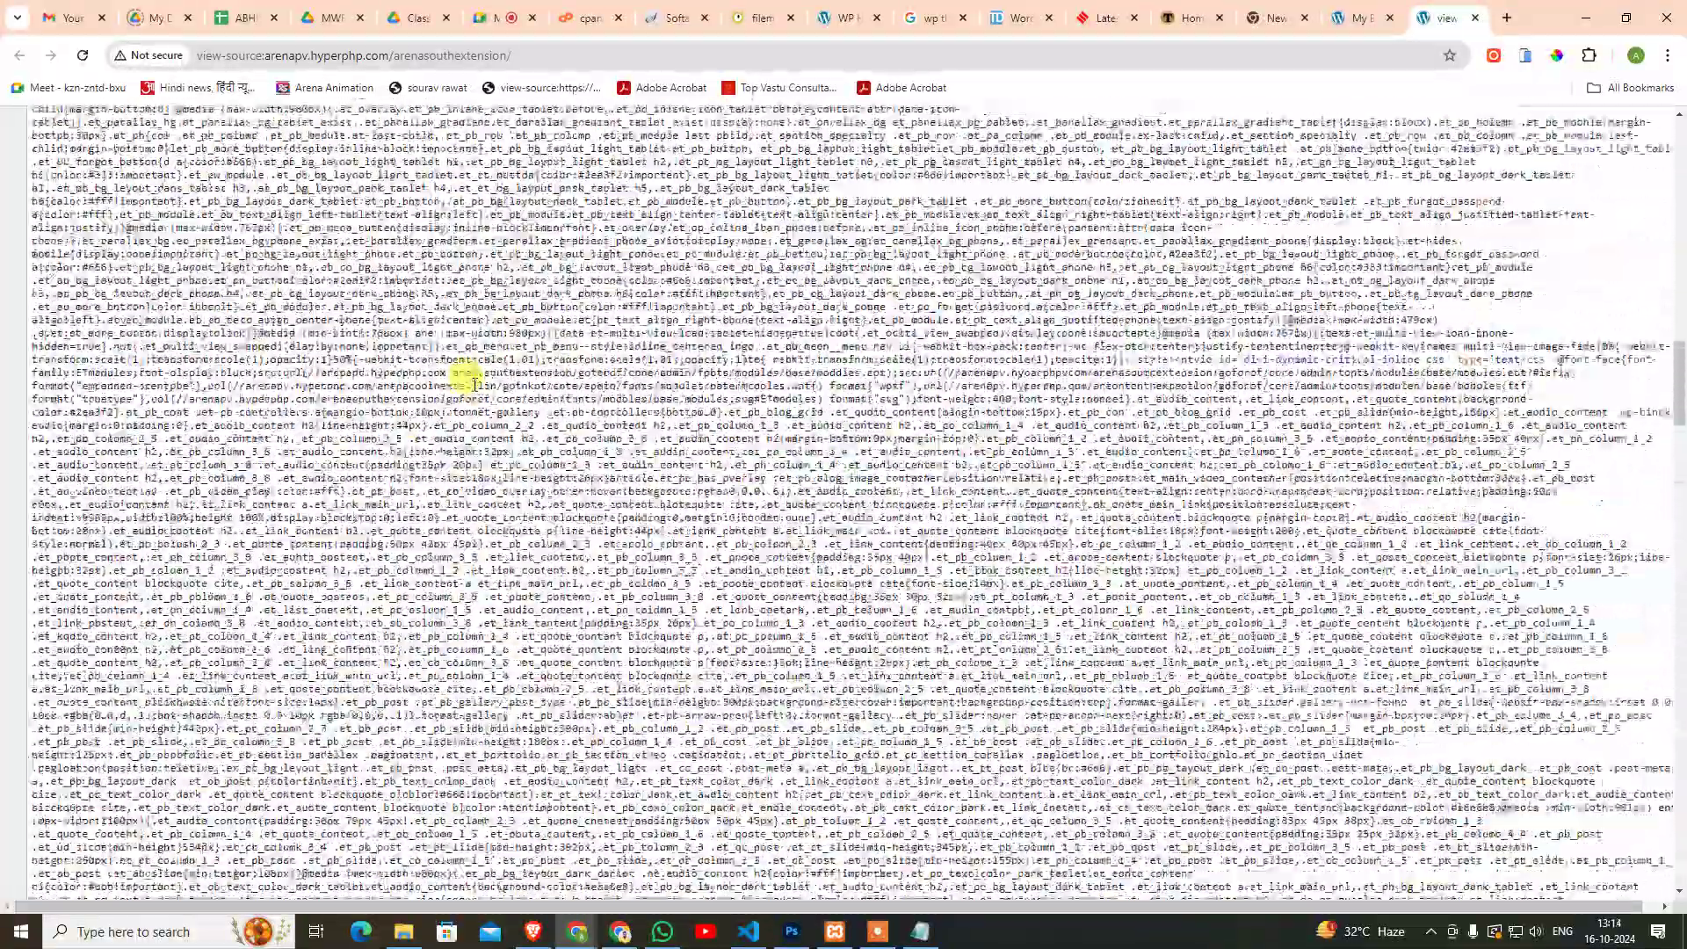
scroll(457, 354, up, 15)
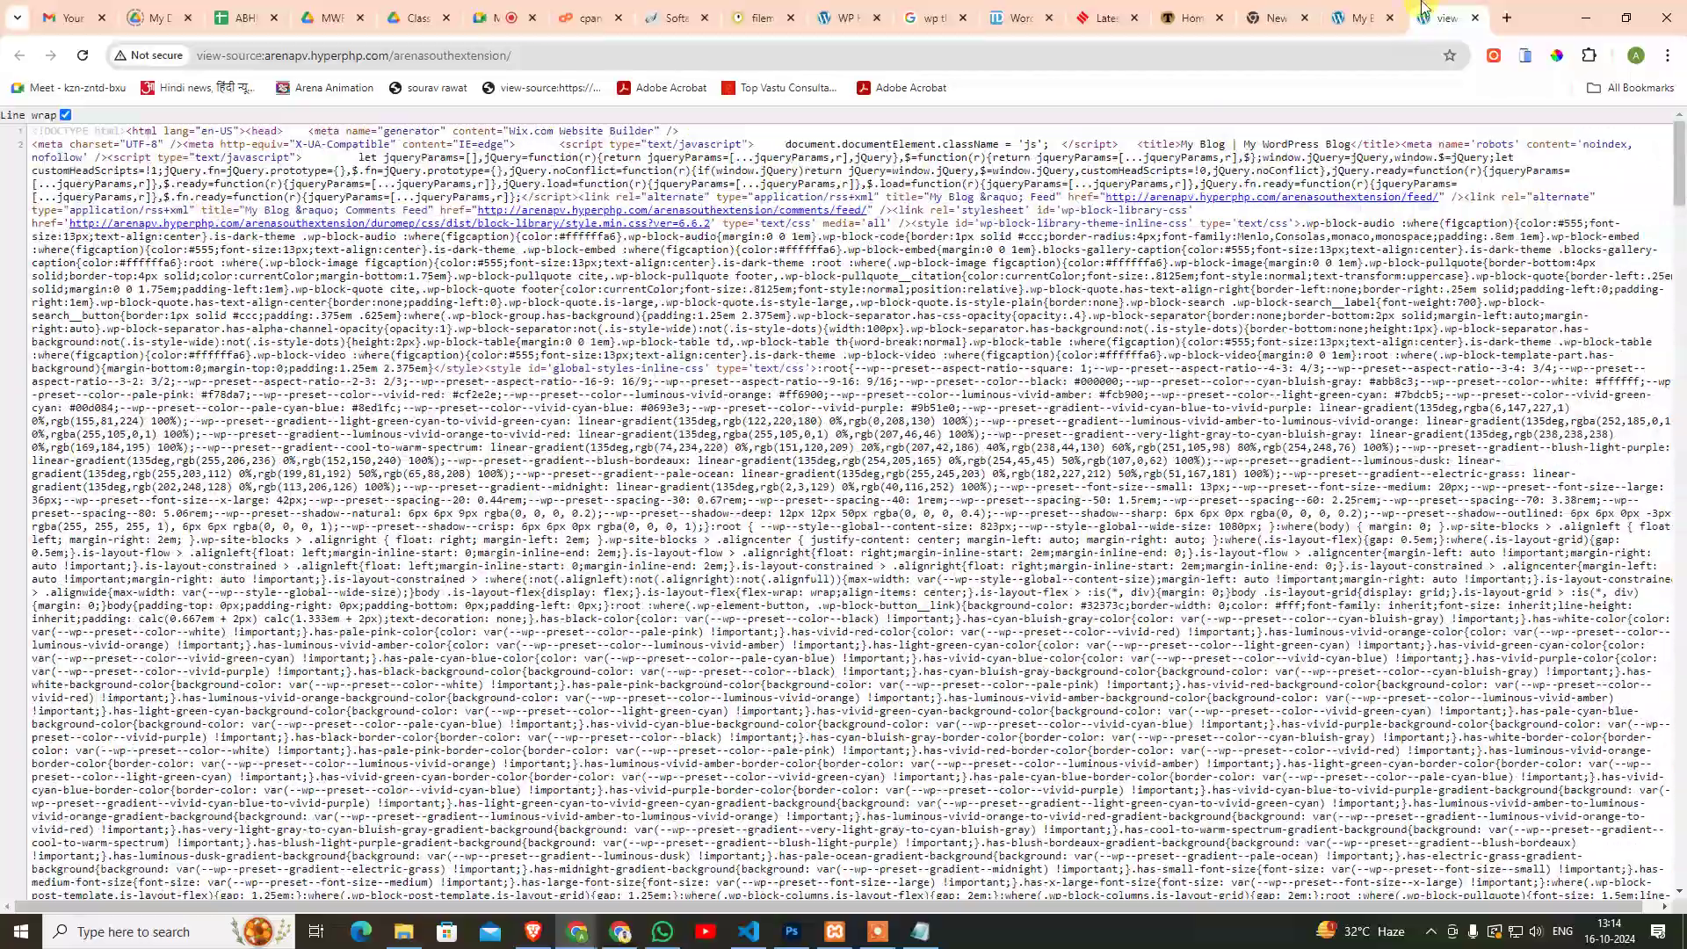
- Close the view-source tab and clear the stray text selection on the blog's home page
click(1473, 18)
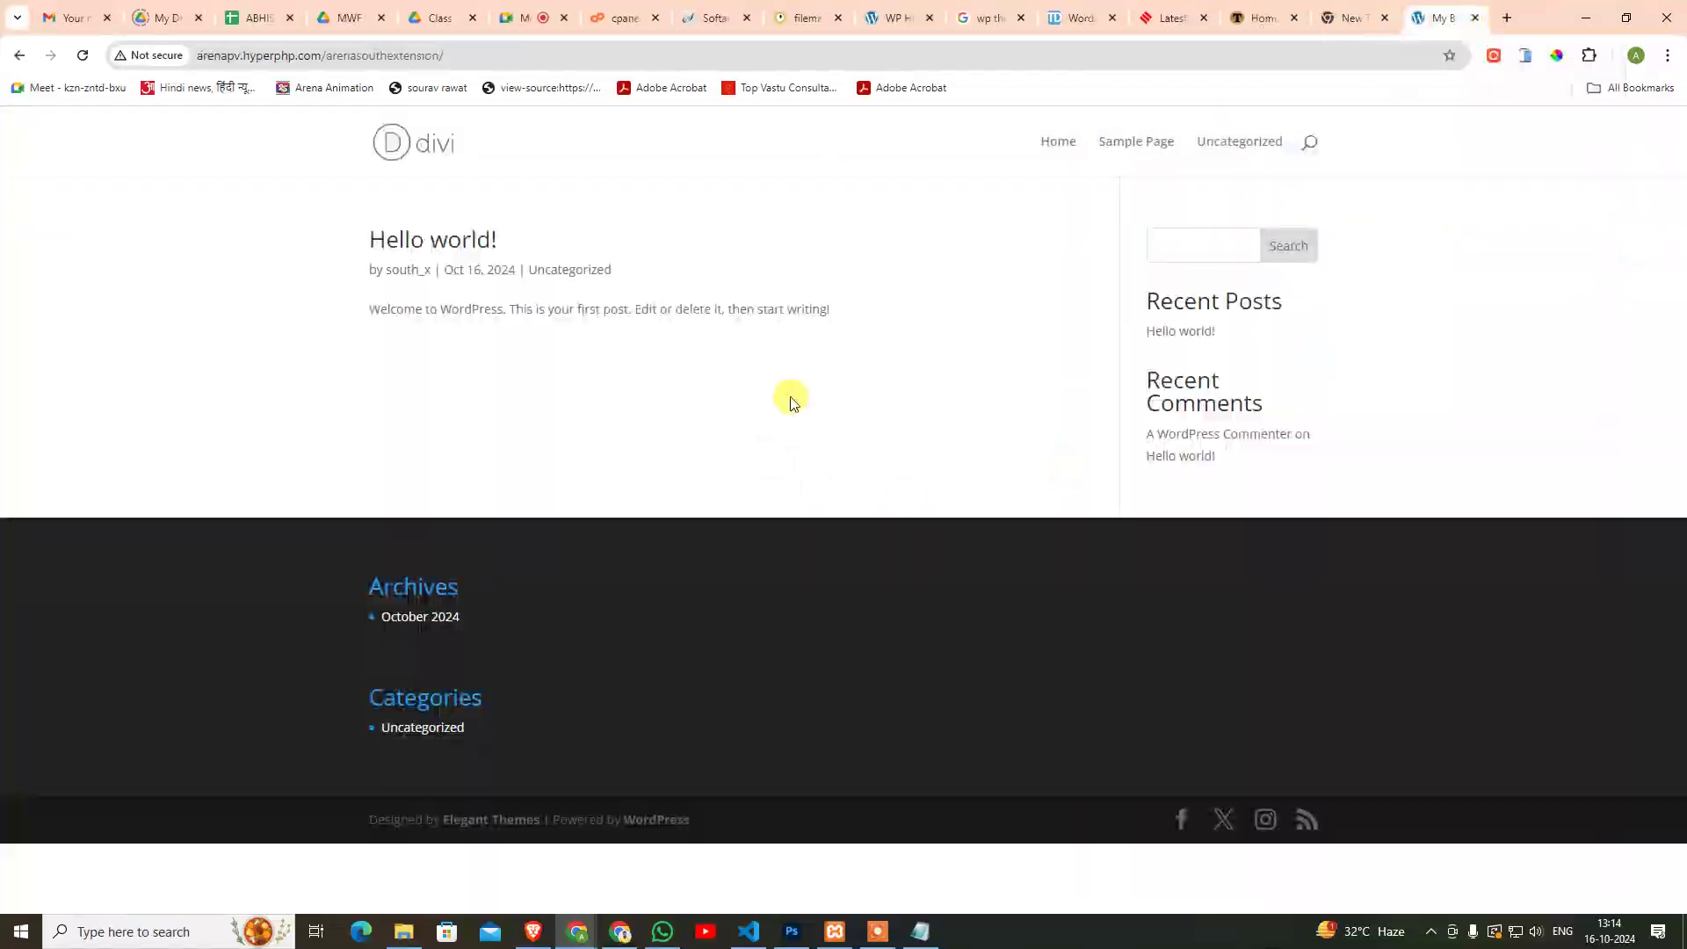
drag(787, 396, 793, 400)
click(1488, 442)
key(alt+Tab)
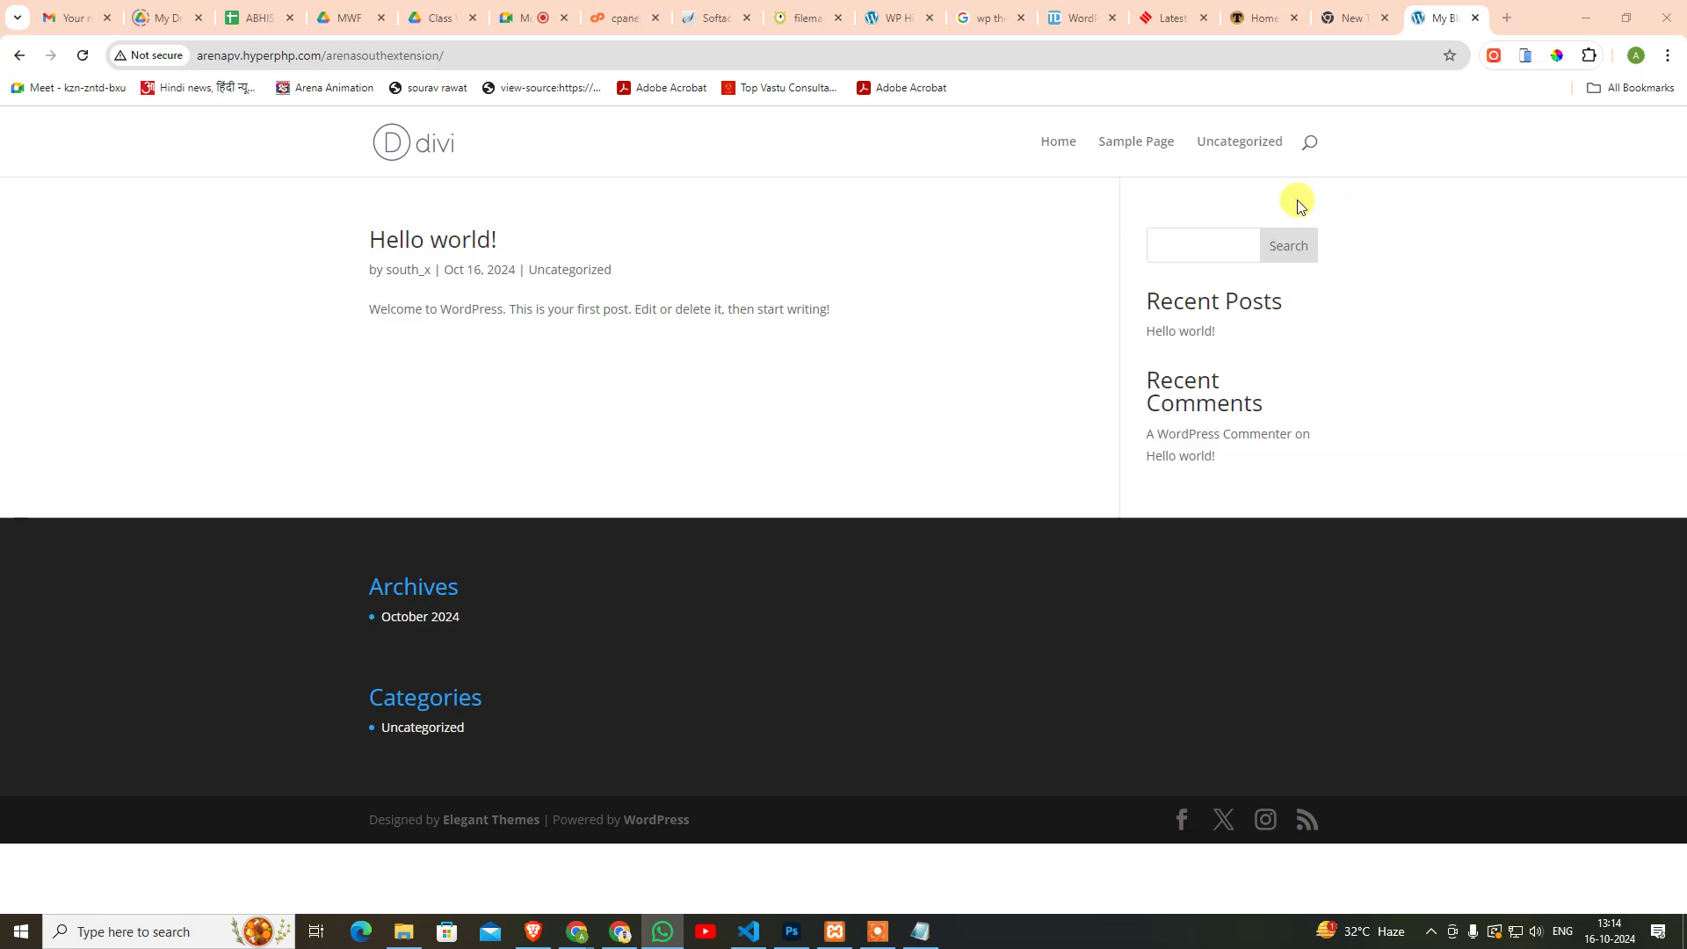
- Close the My Blog, New Tab, sports, news, WPThemeDetector and Google search tabs
click(1475, 18)
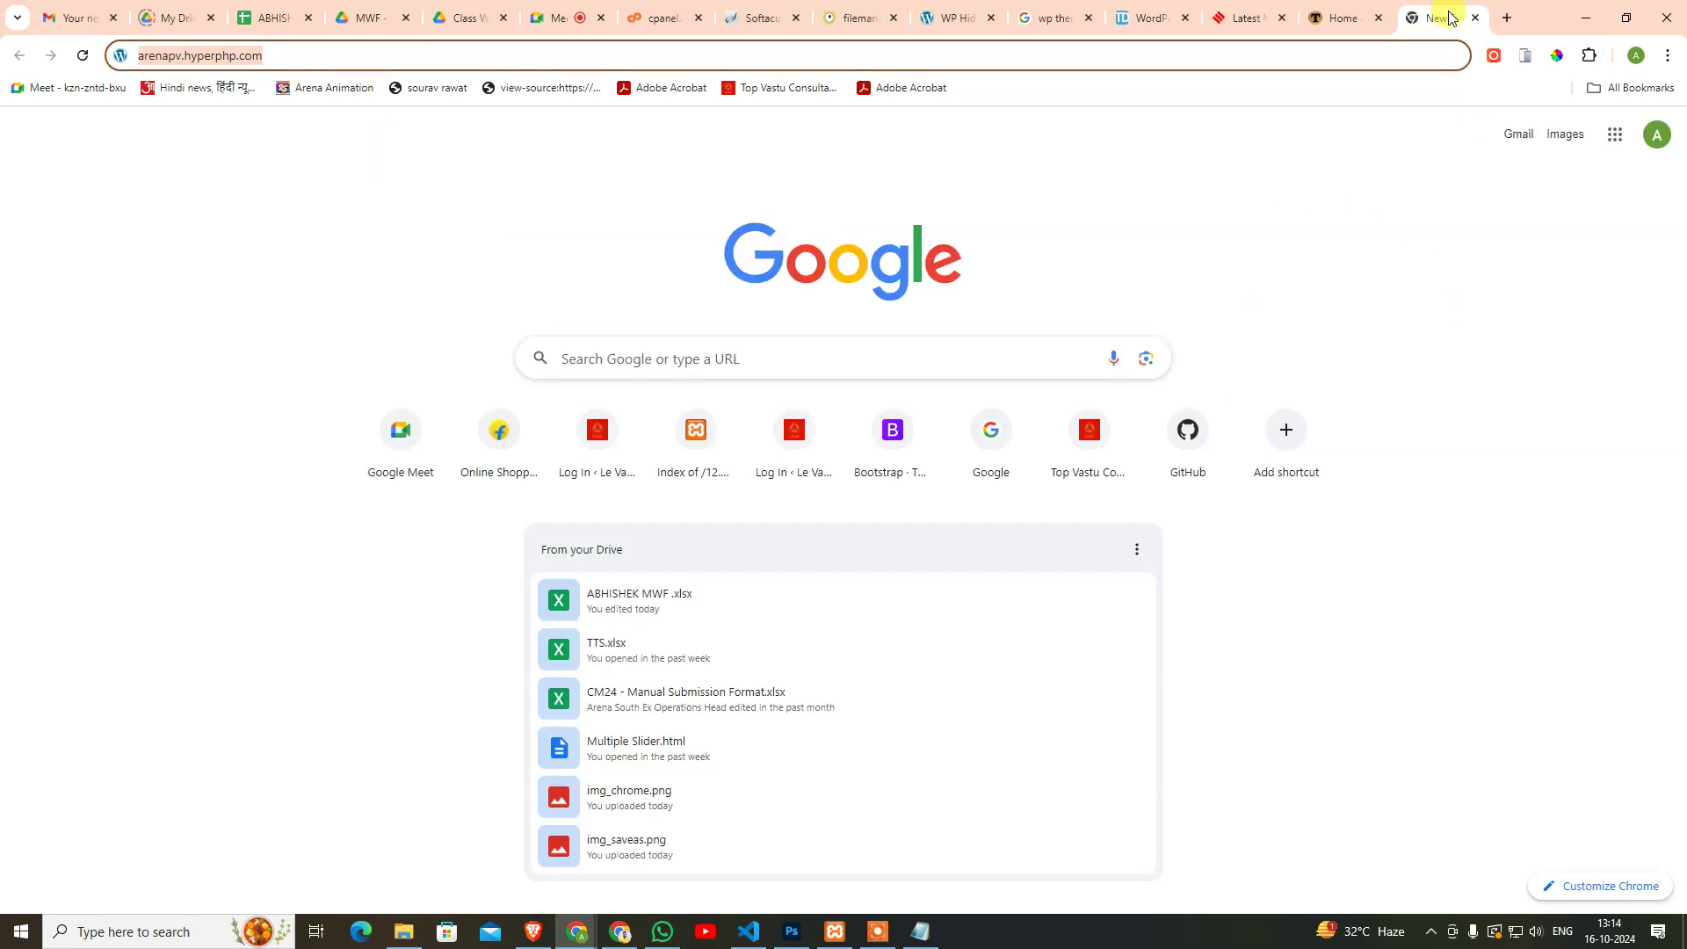
click(1476, 18)
click(1476, 17)
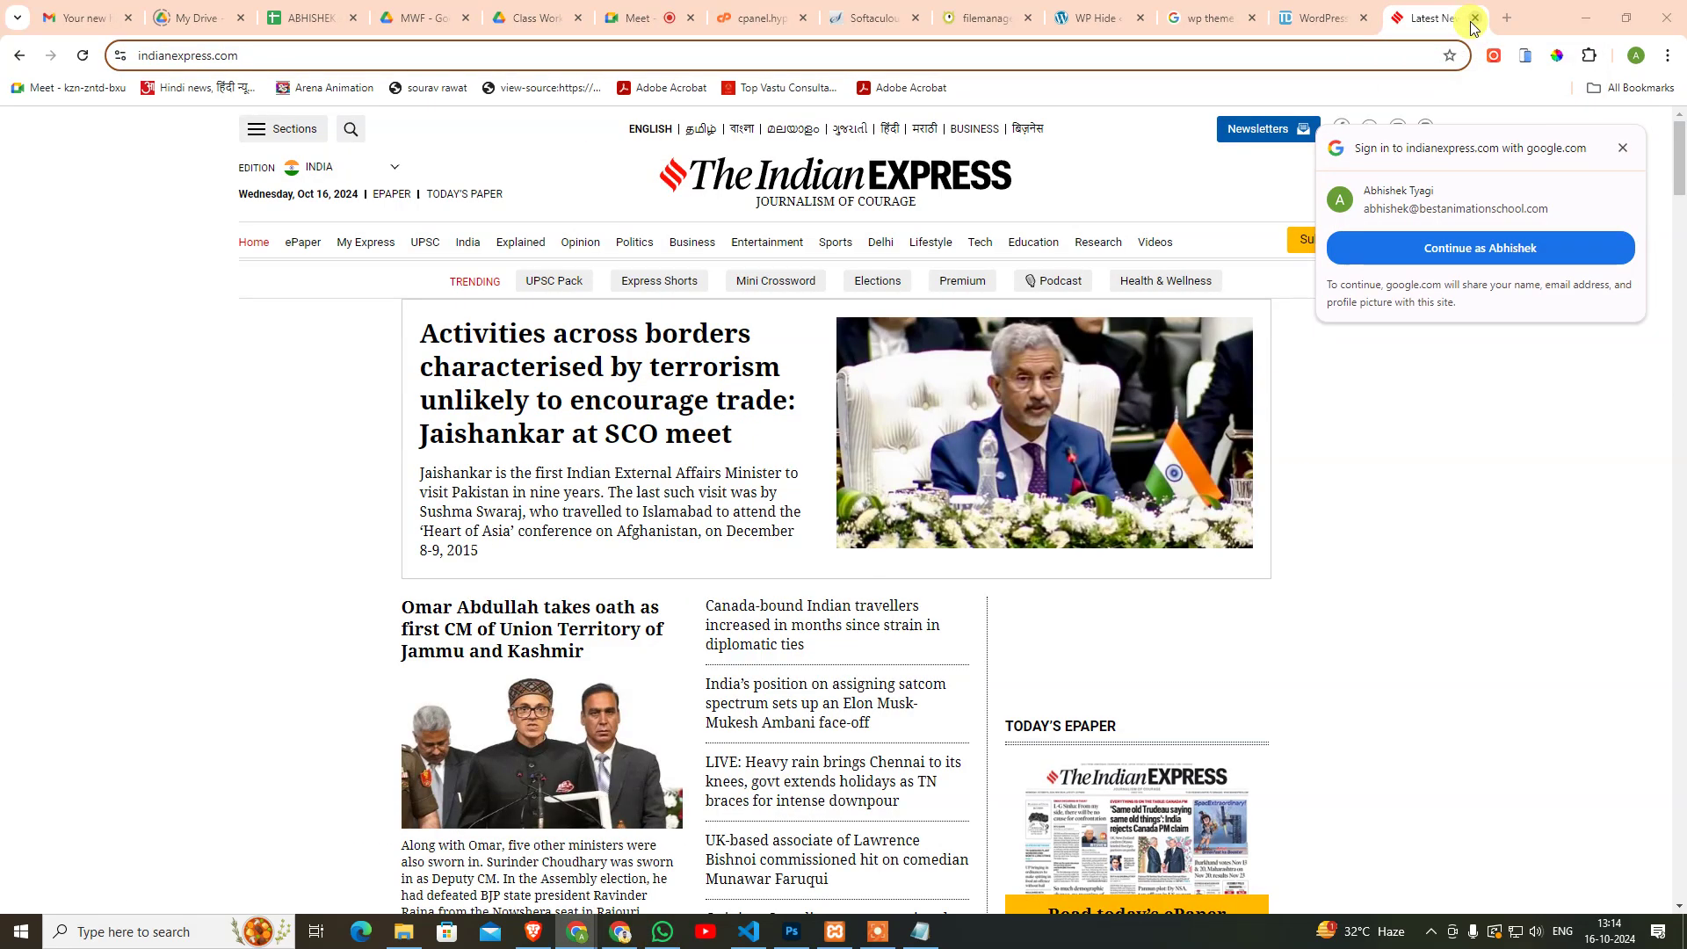
click(1475, 18)
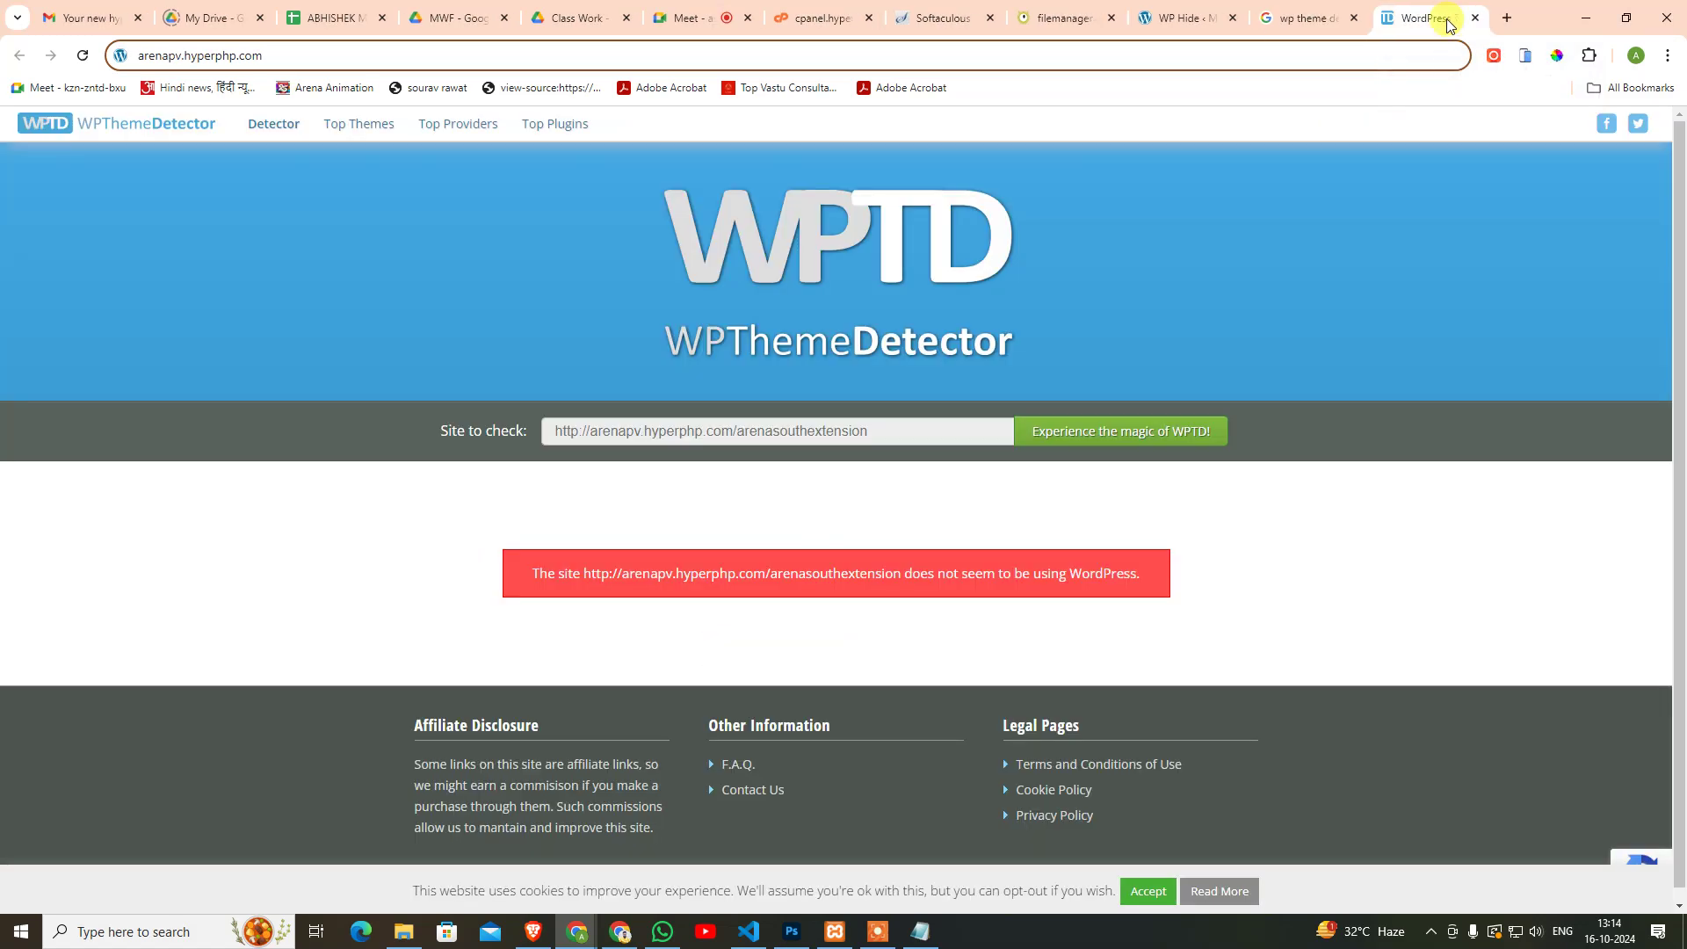
click(1473, 18)
click(1476, 18)
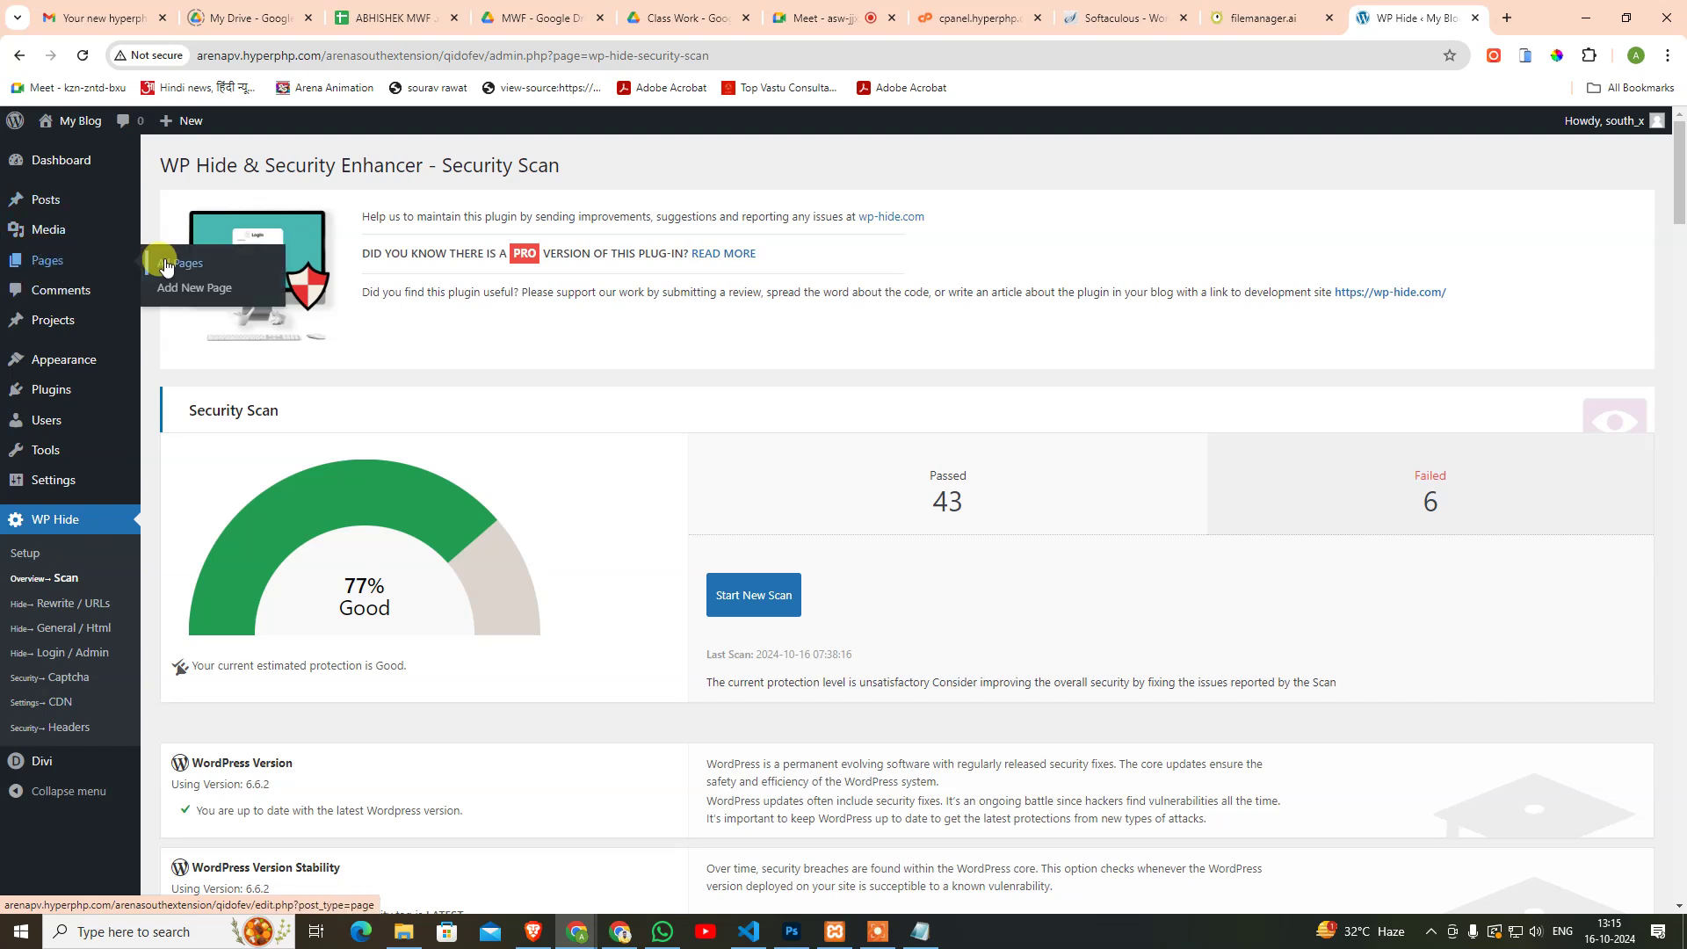
- Go from All Pages to Appearance > Themes, showing the four installed themes with Divi active
click(184, 260)
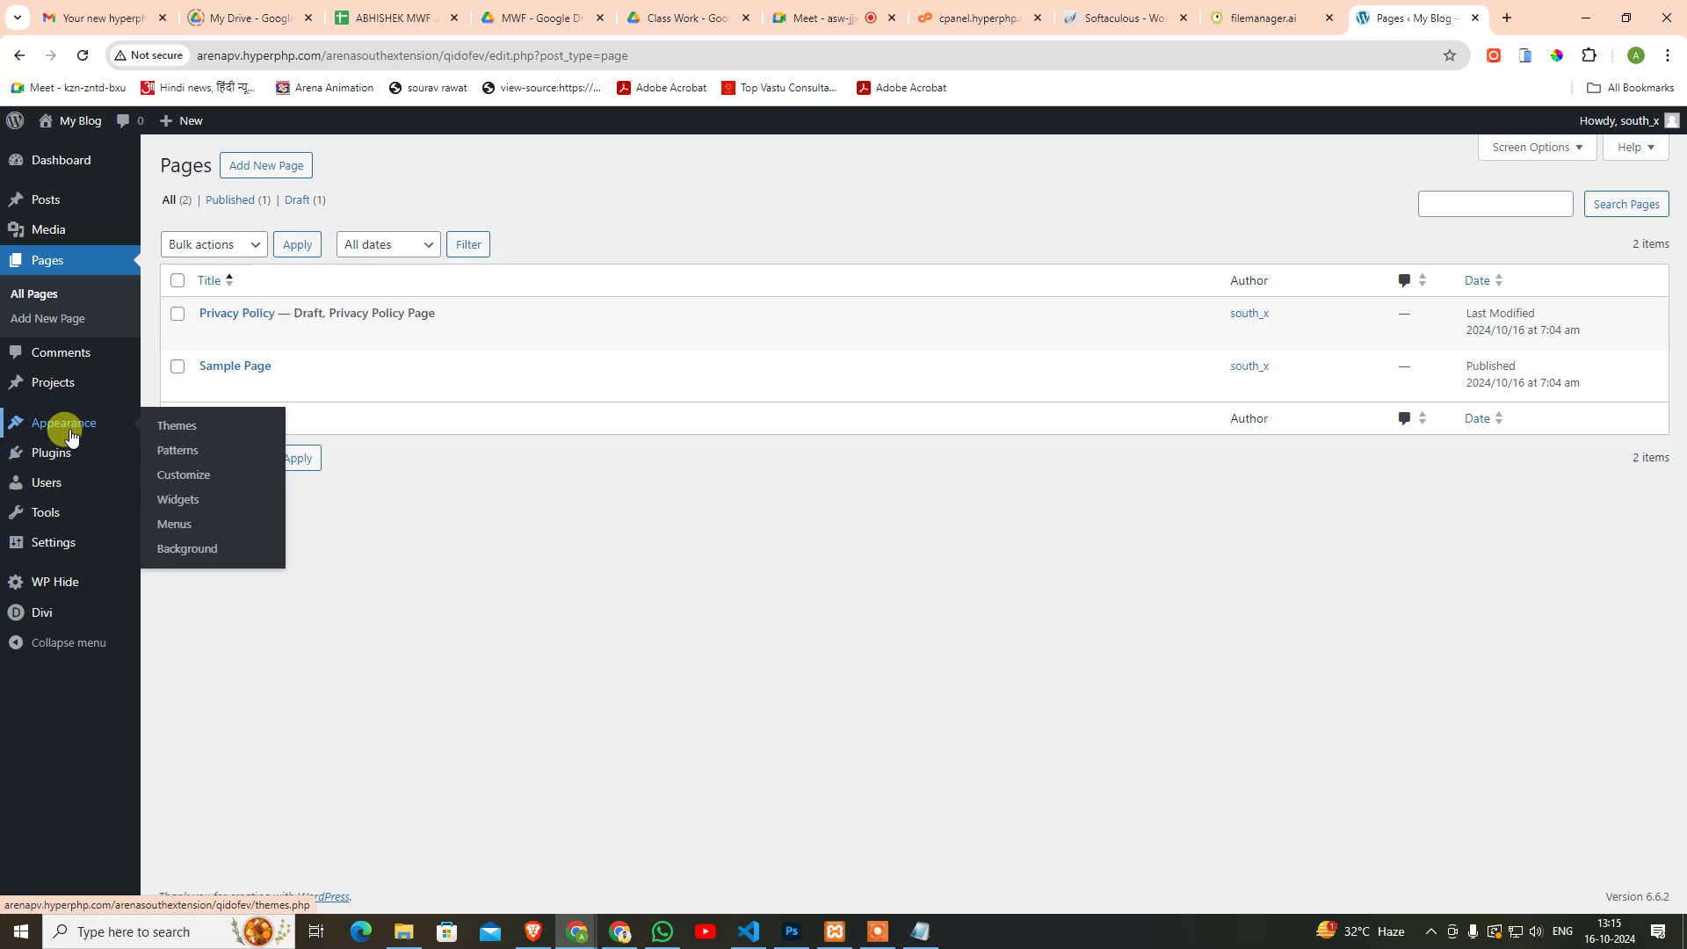
click(167, 425)
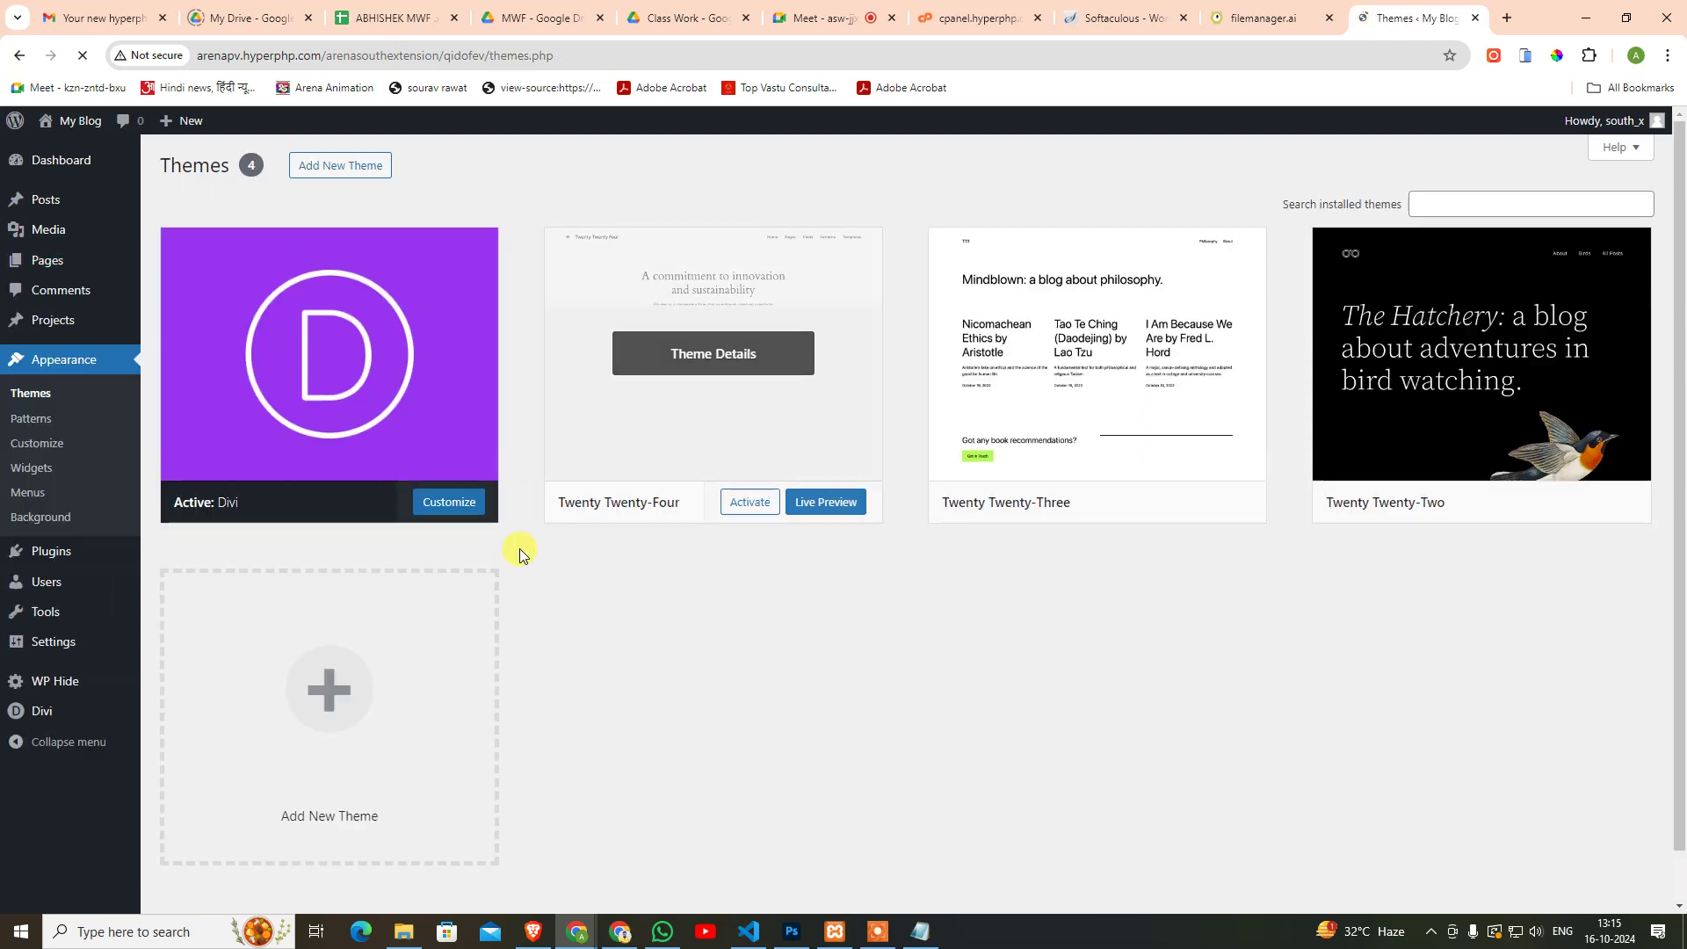
mouse_move(313, 448)
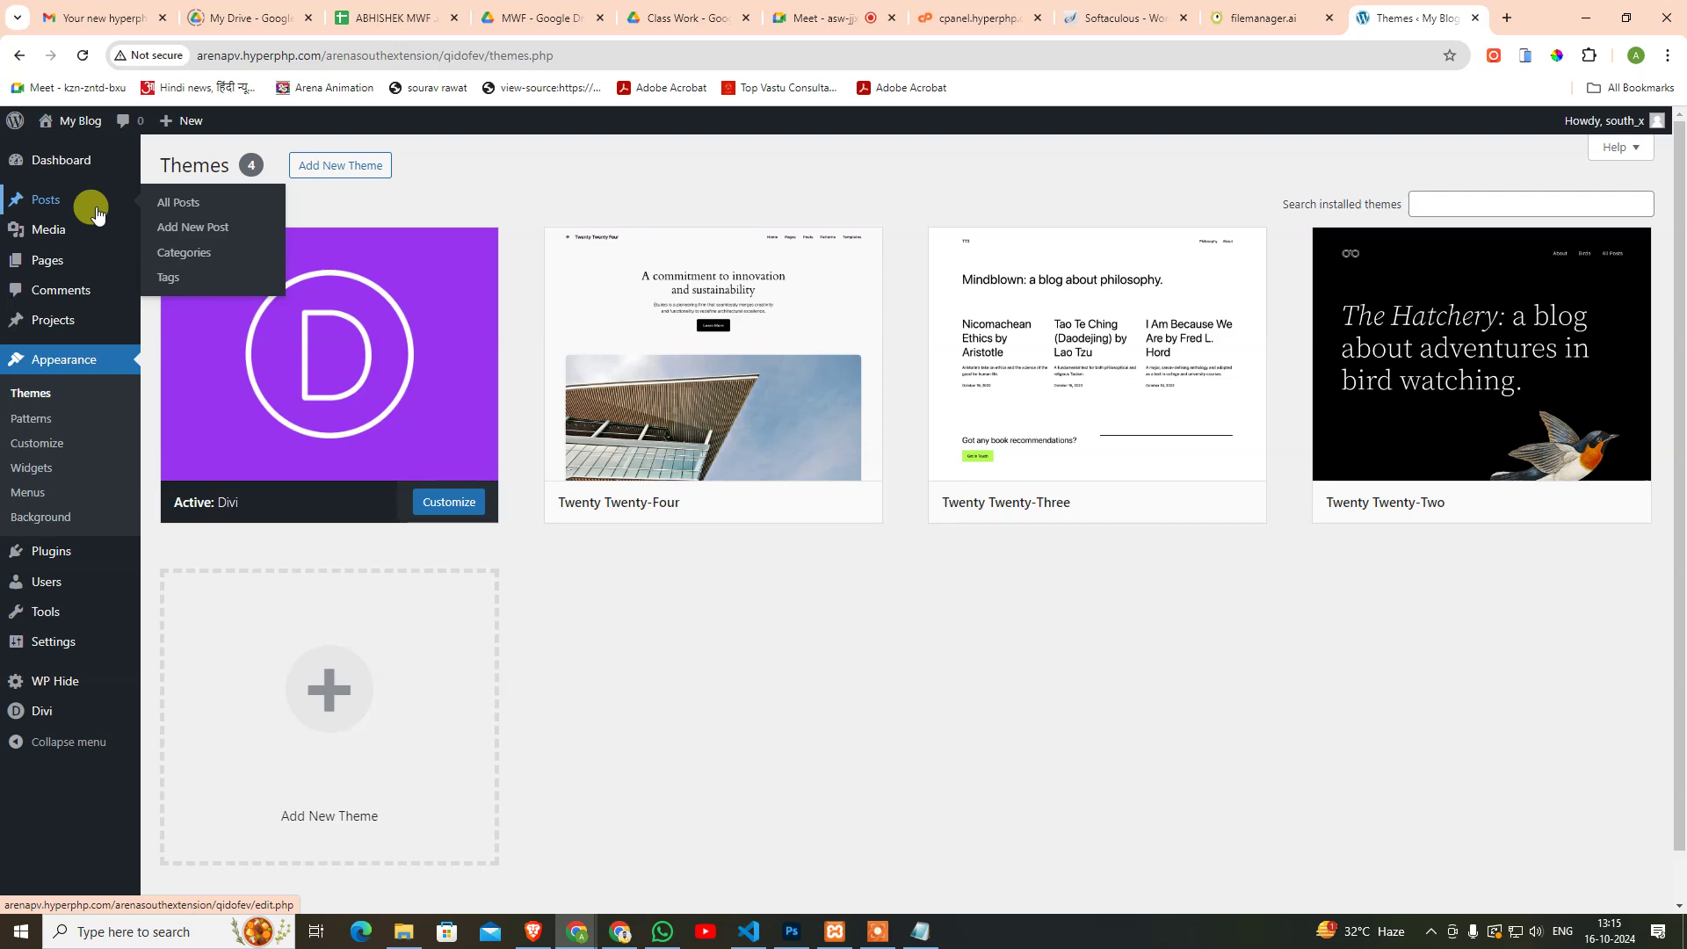
click(959, 694)
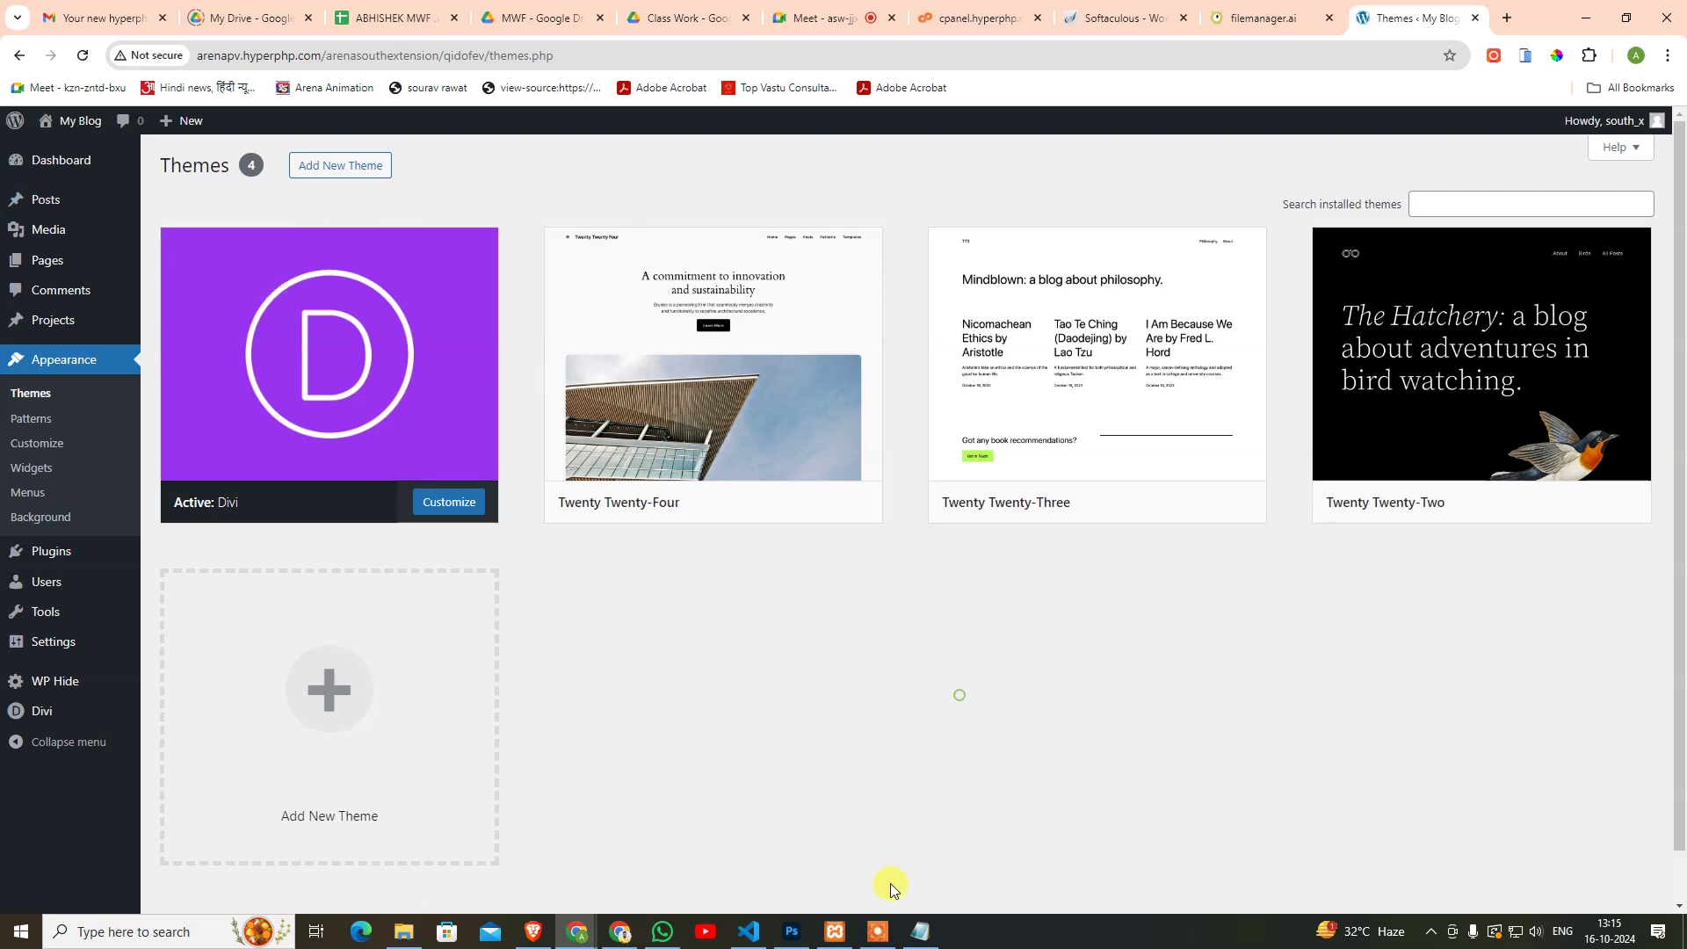
click(920, 931)
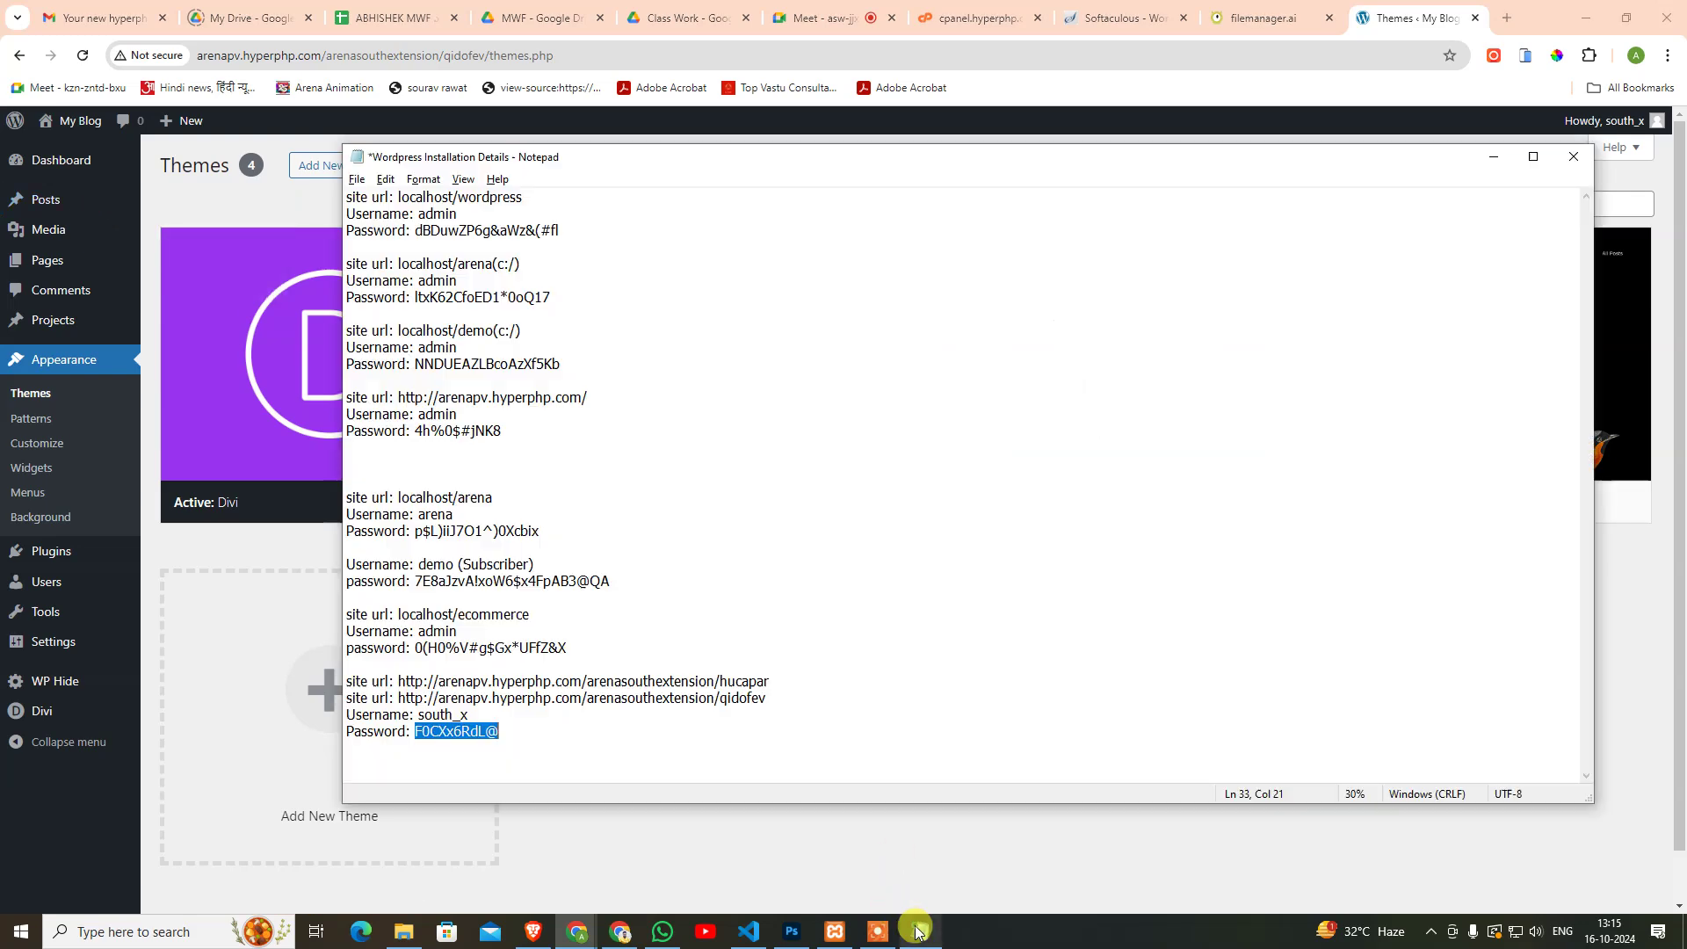
- Select the new admin path in the installation notes and save the Notepad file
double_click(738, 681)
drag(715, 696, 793, 707)
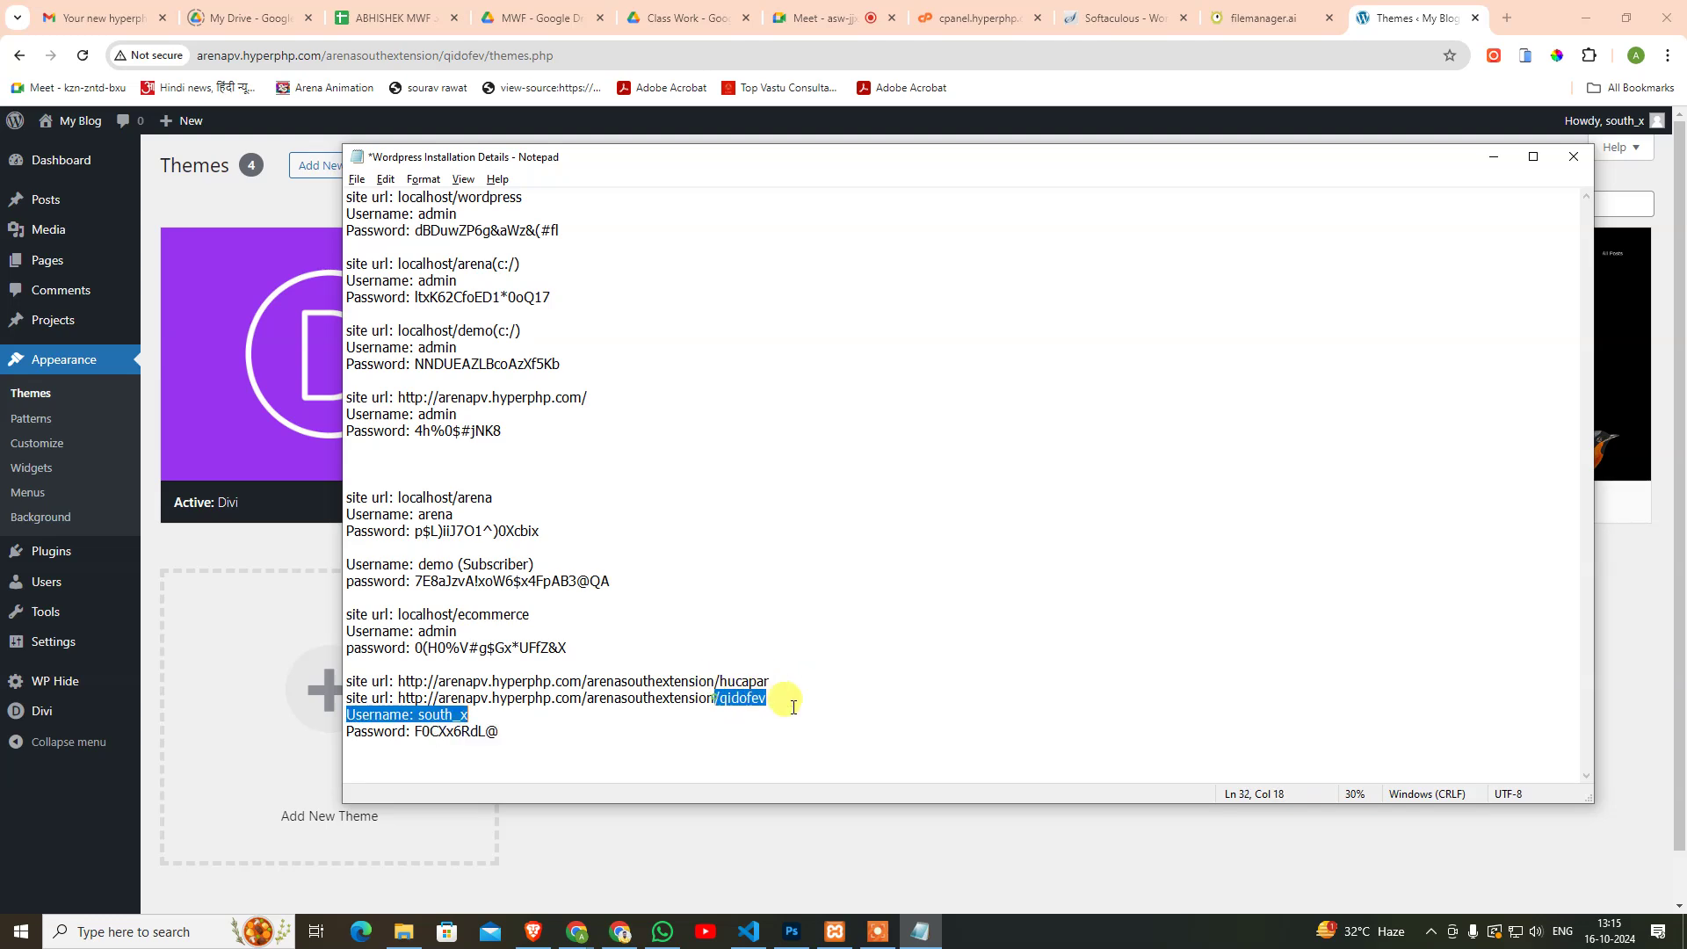
click(809, 694)
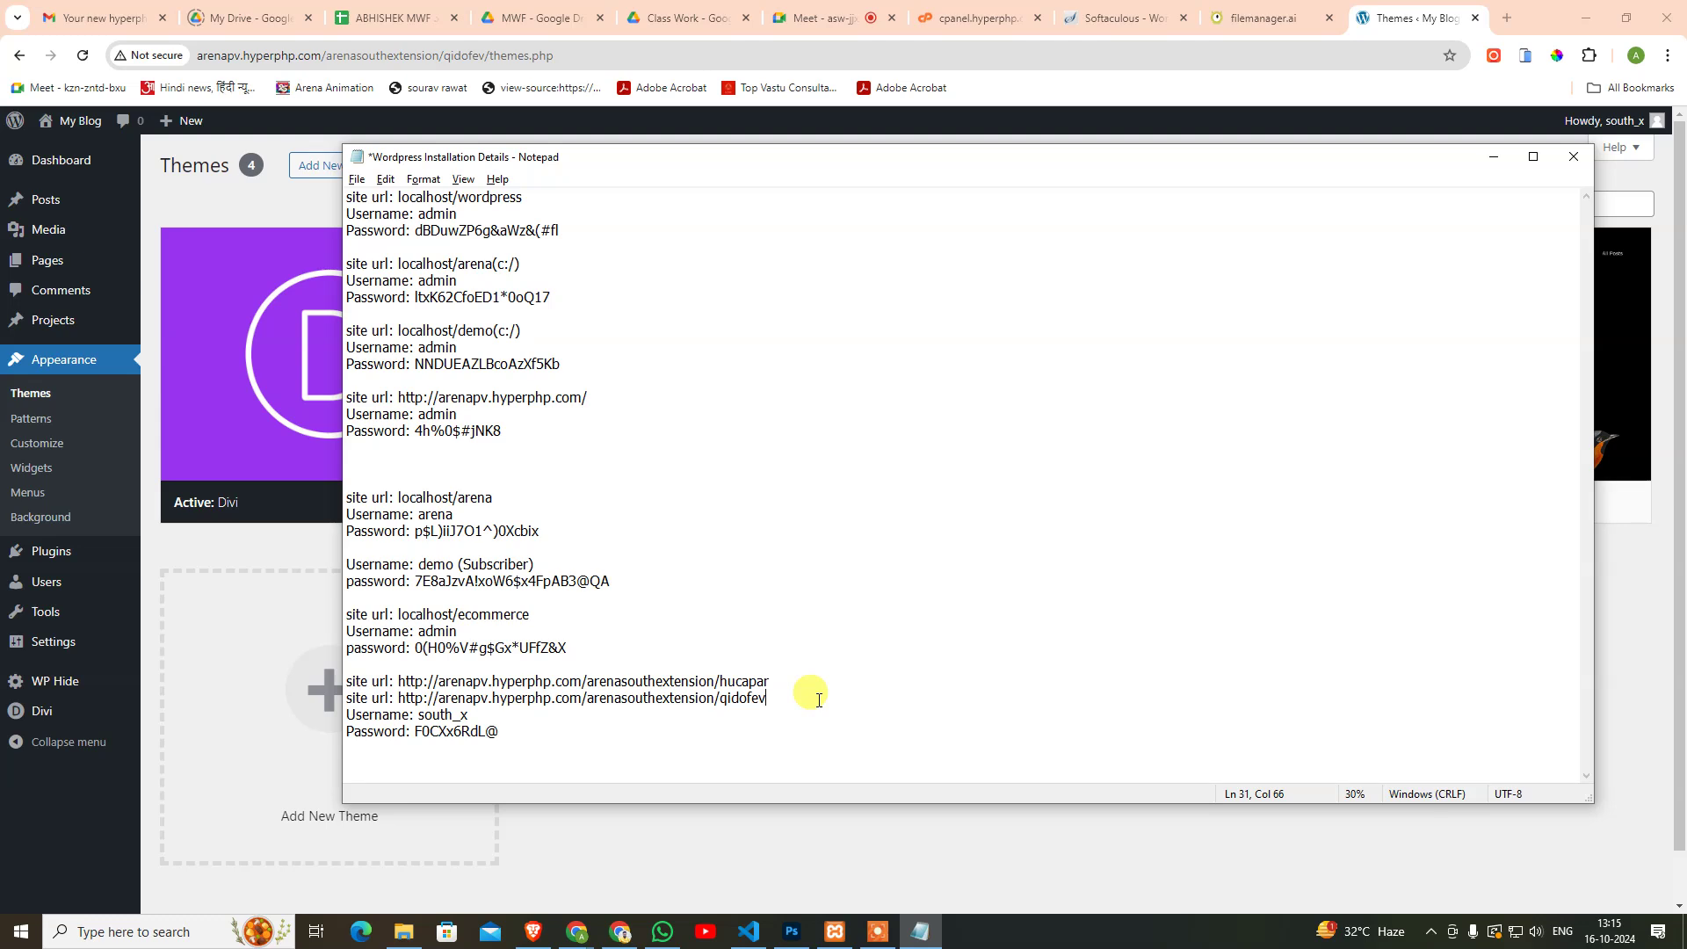
key(ctrl+s)
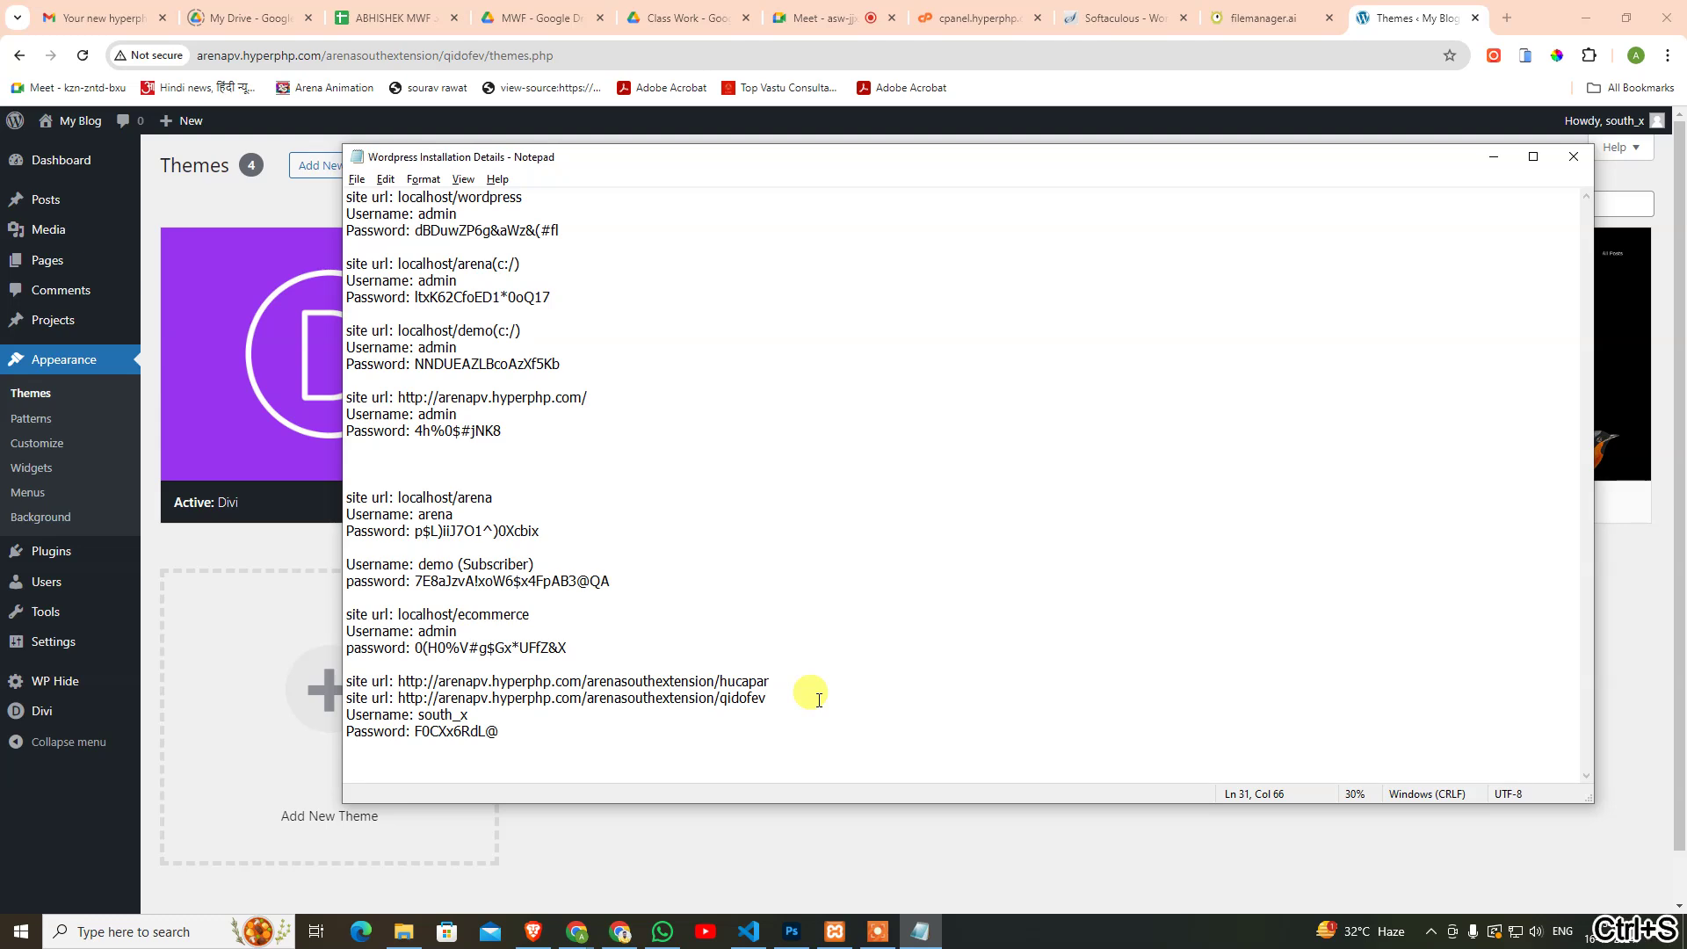
- Select the stored WordPress username in the notes, then return to the hosting control panel
click(870, 638)
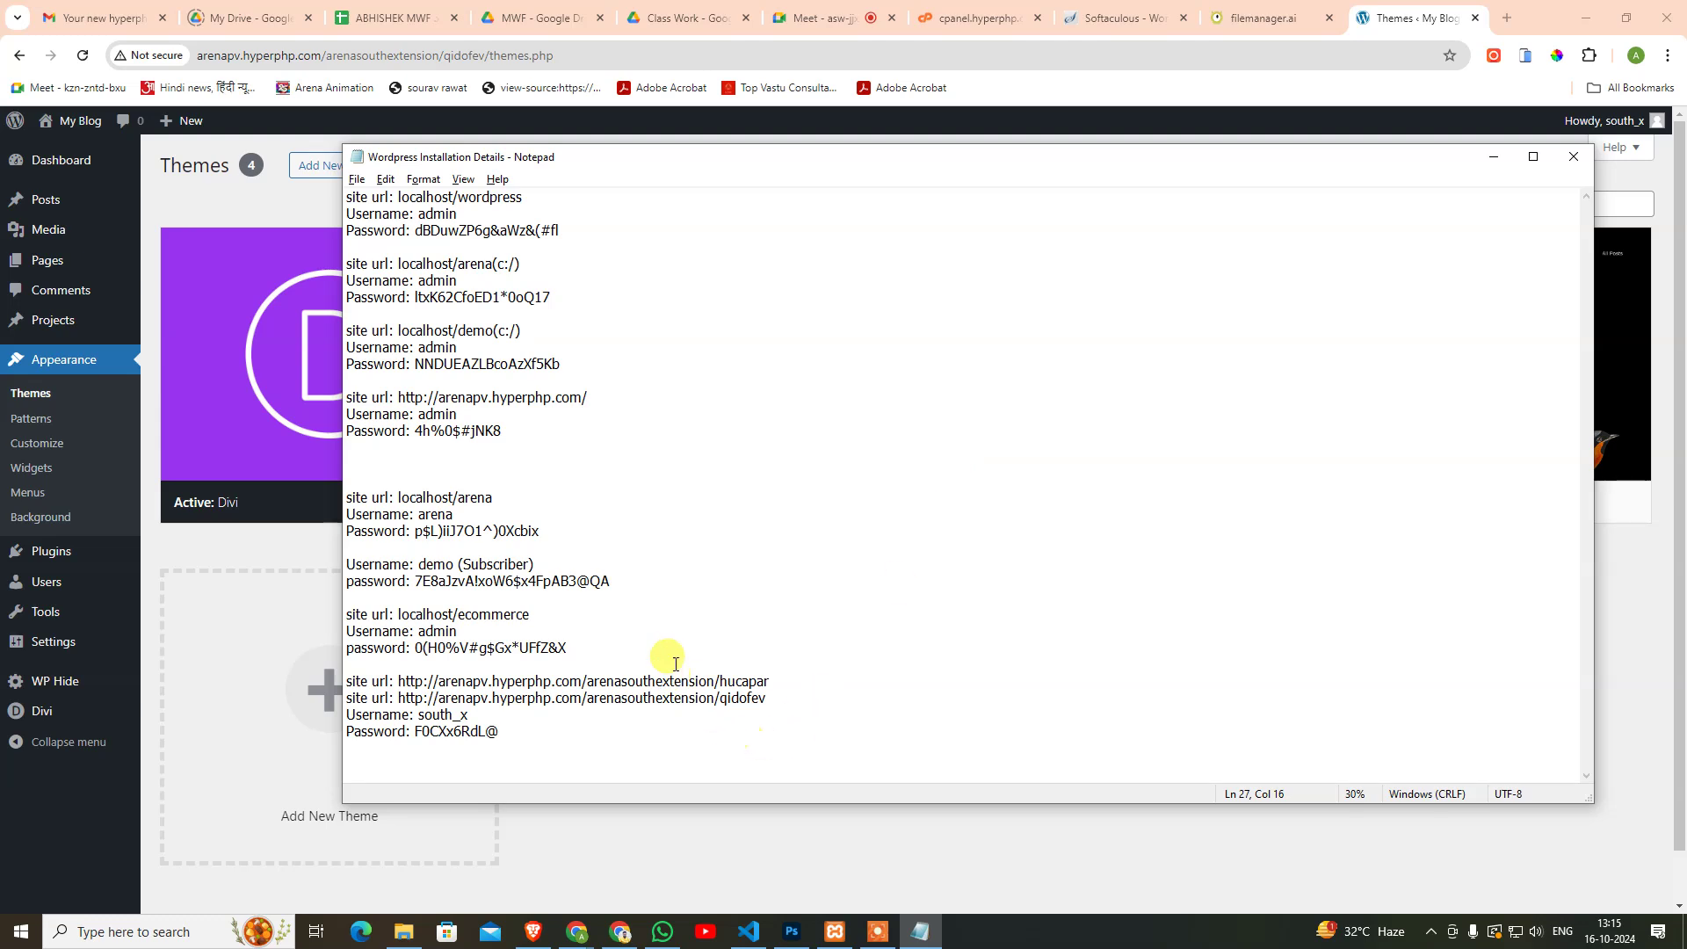
drag(417, 715, 514, 716)
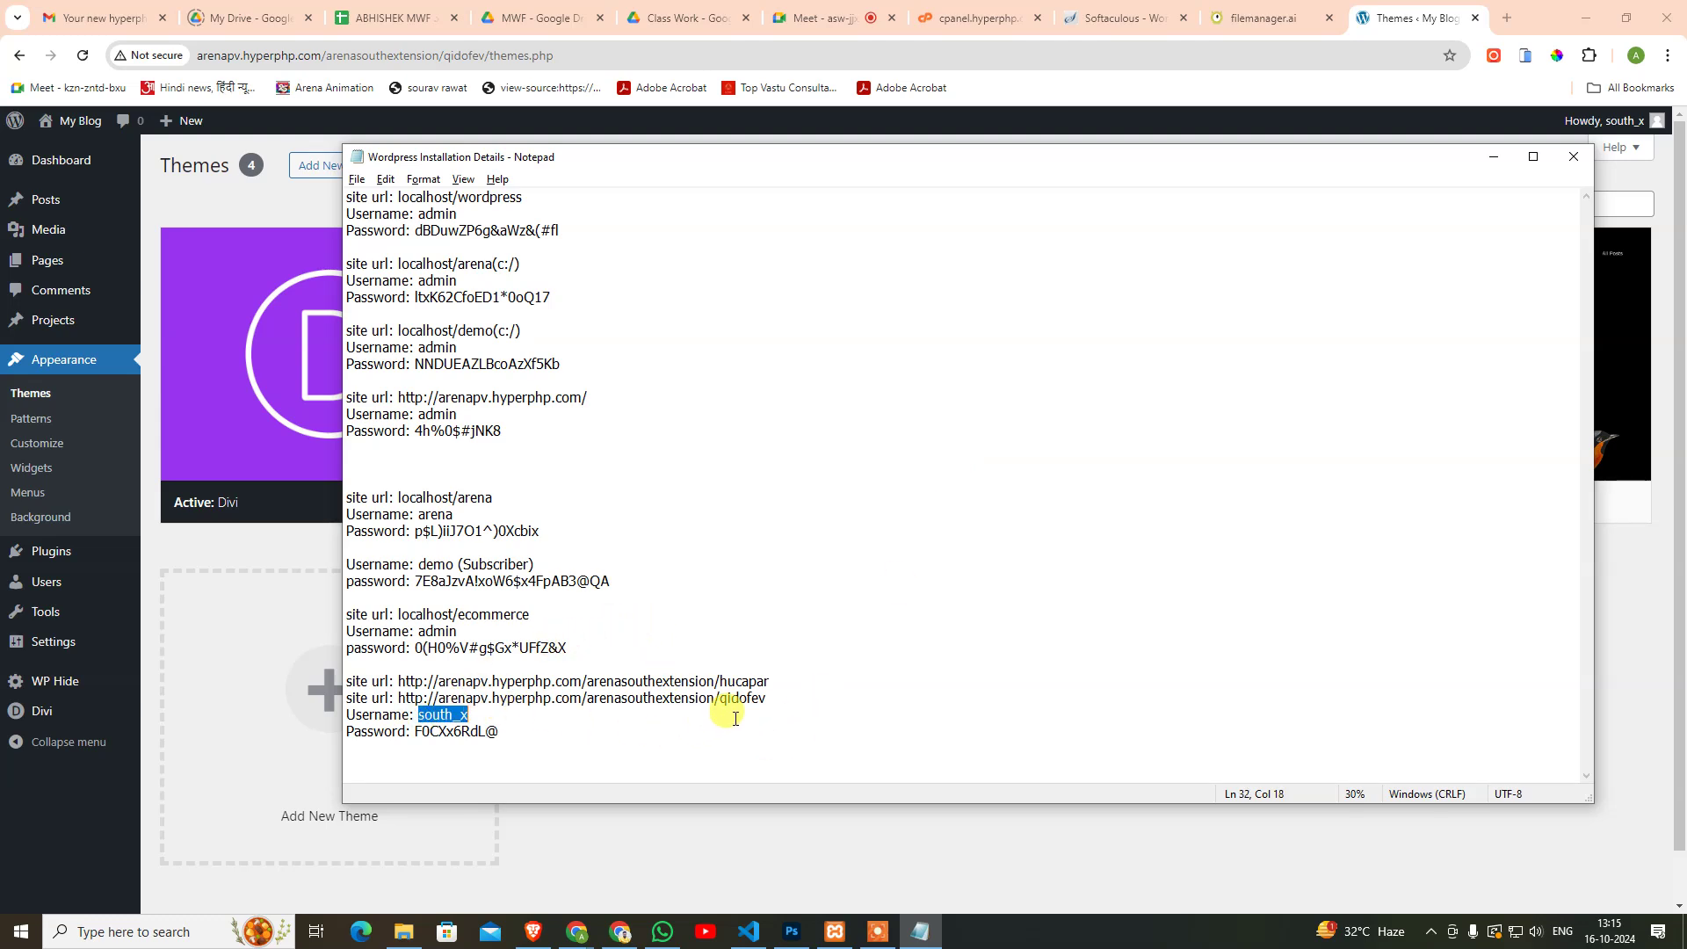
click(799, 726)
click(983, 18)
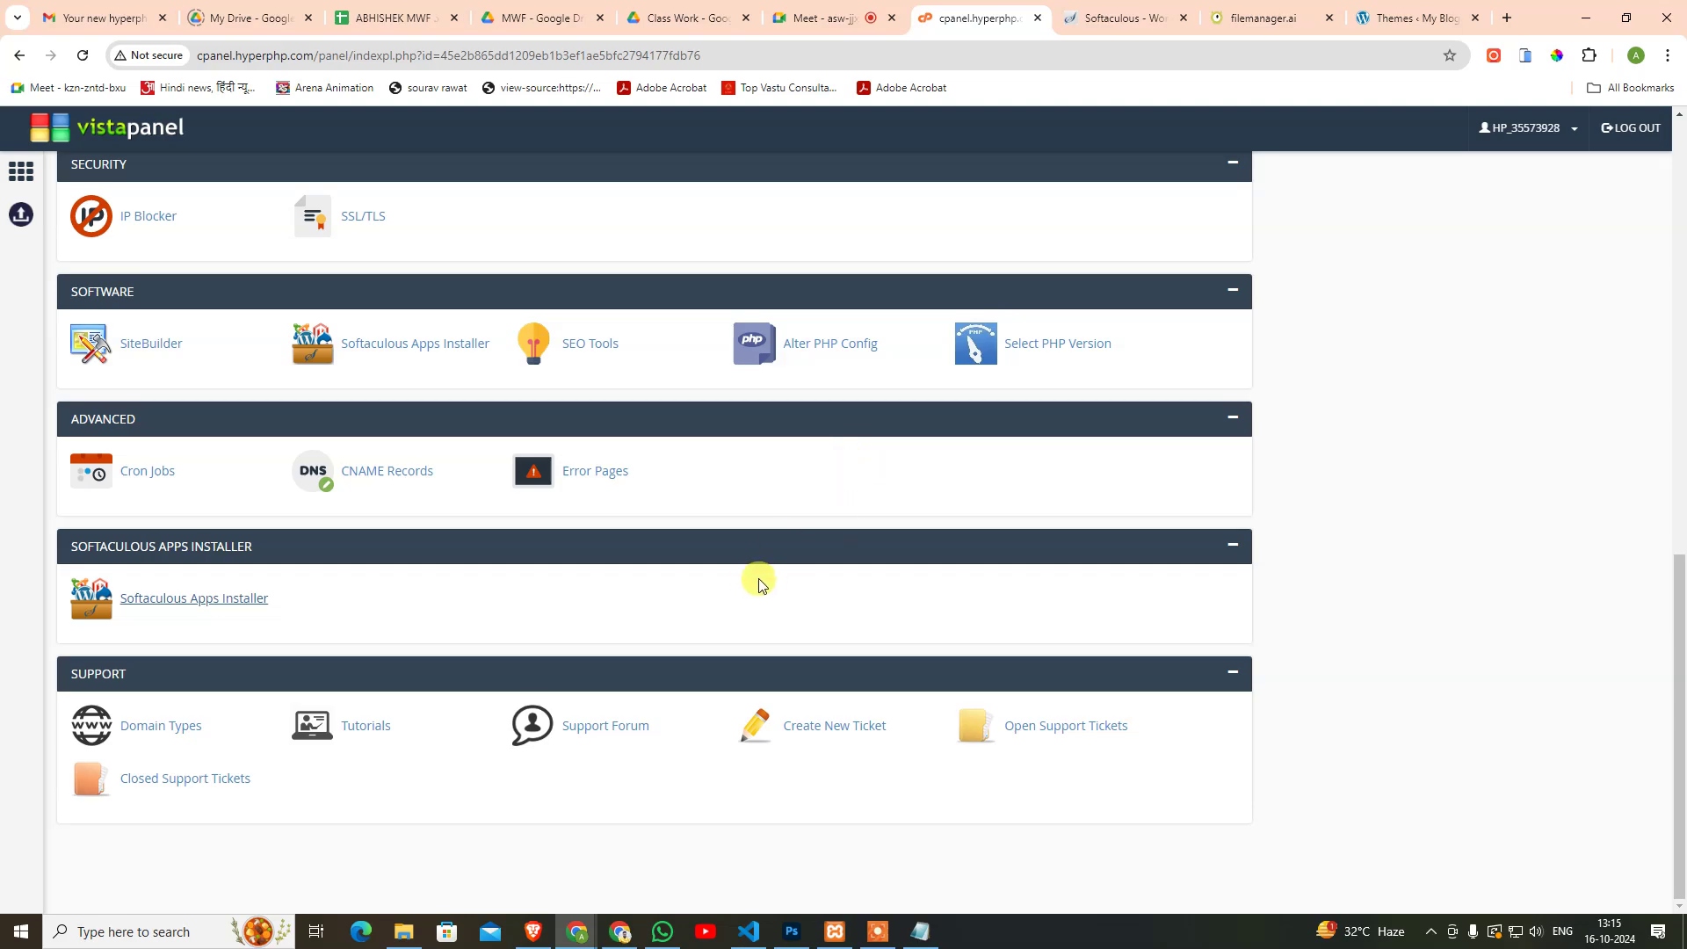
- Open the Remote MySQL settings, landing on the control panel login page
scroll(773, 498, up, 8)
scroll(772, 497, up, 3)
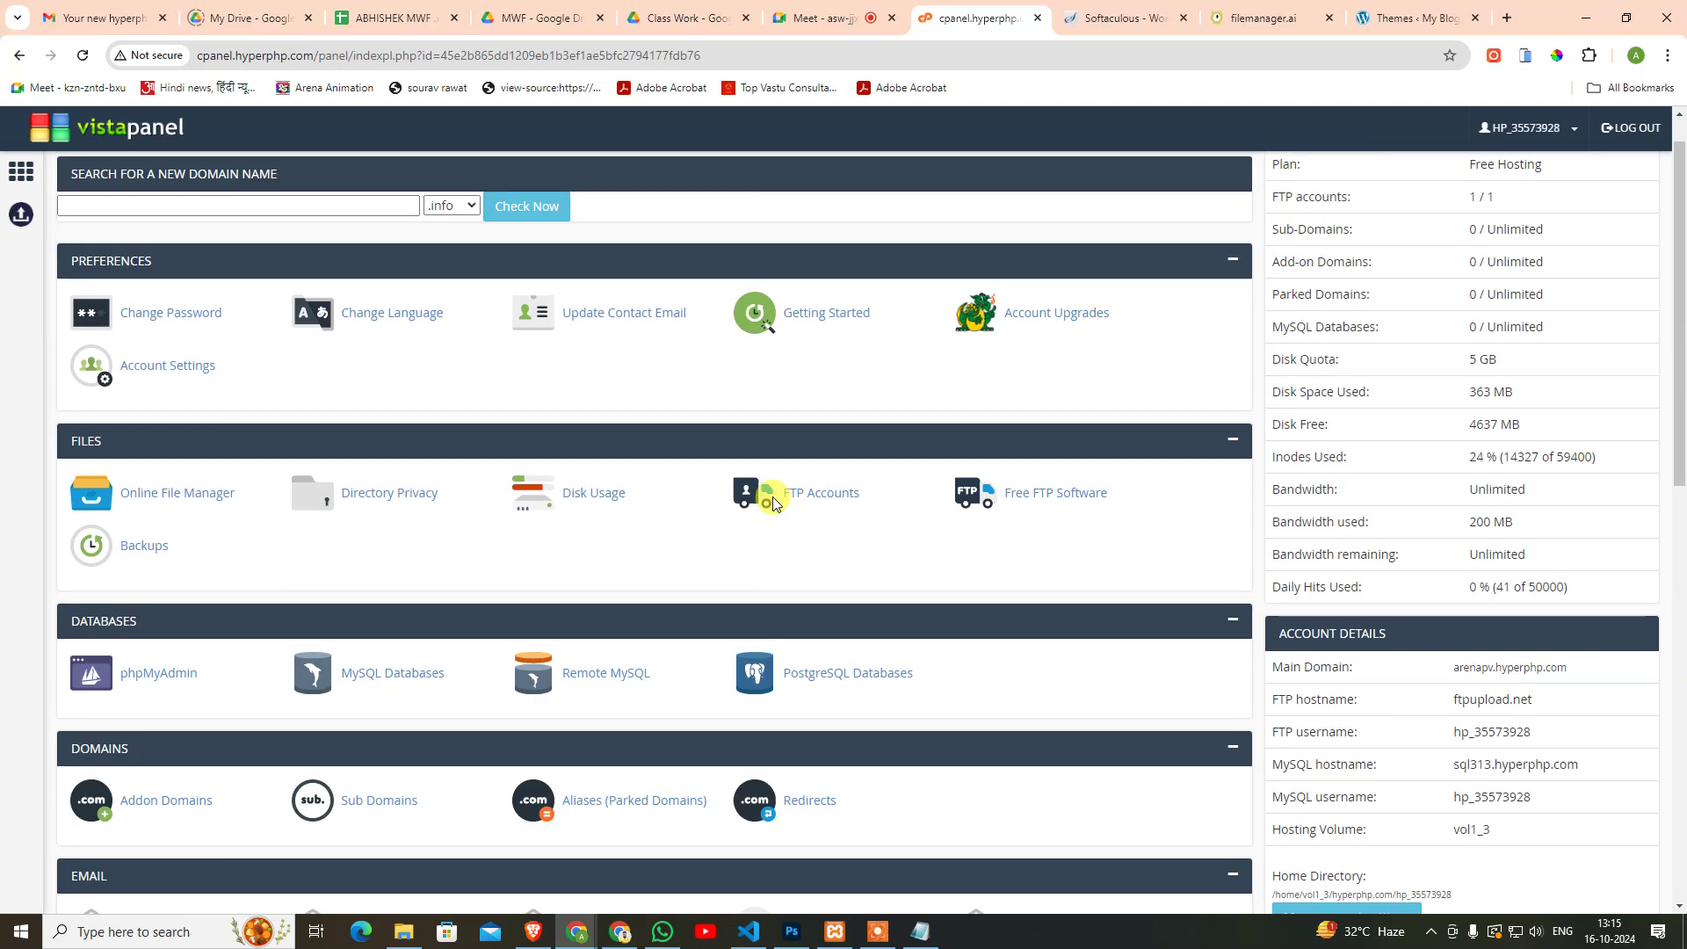
scroll(772, 498, down, 6)
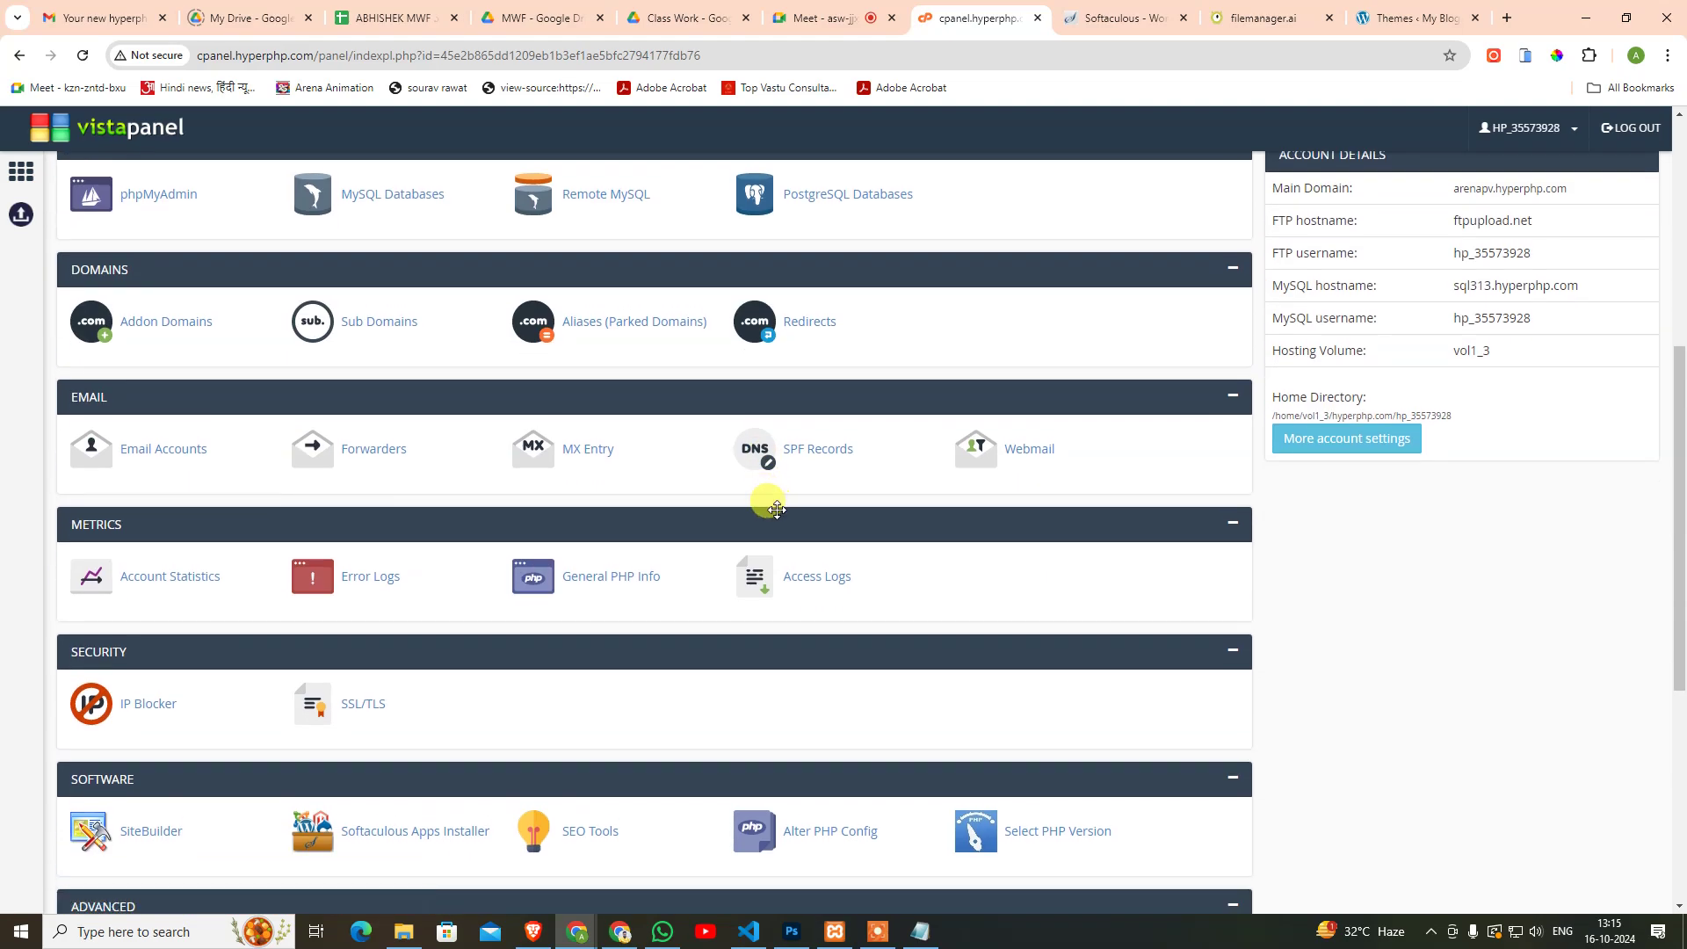
scroll(777, 510, down, 5)
scroll(789, 524, up, 7)
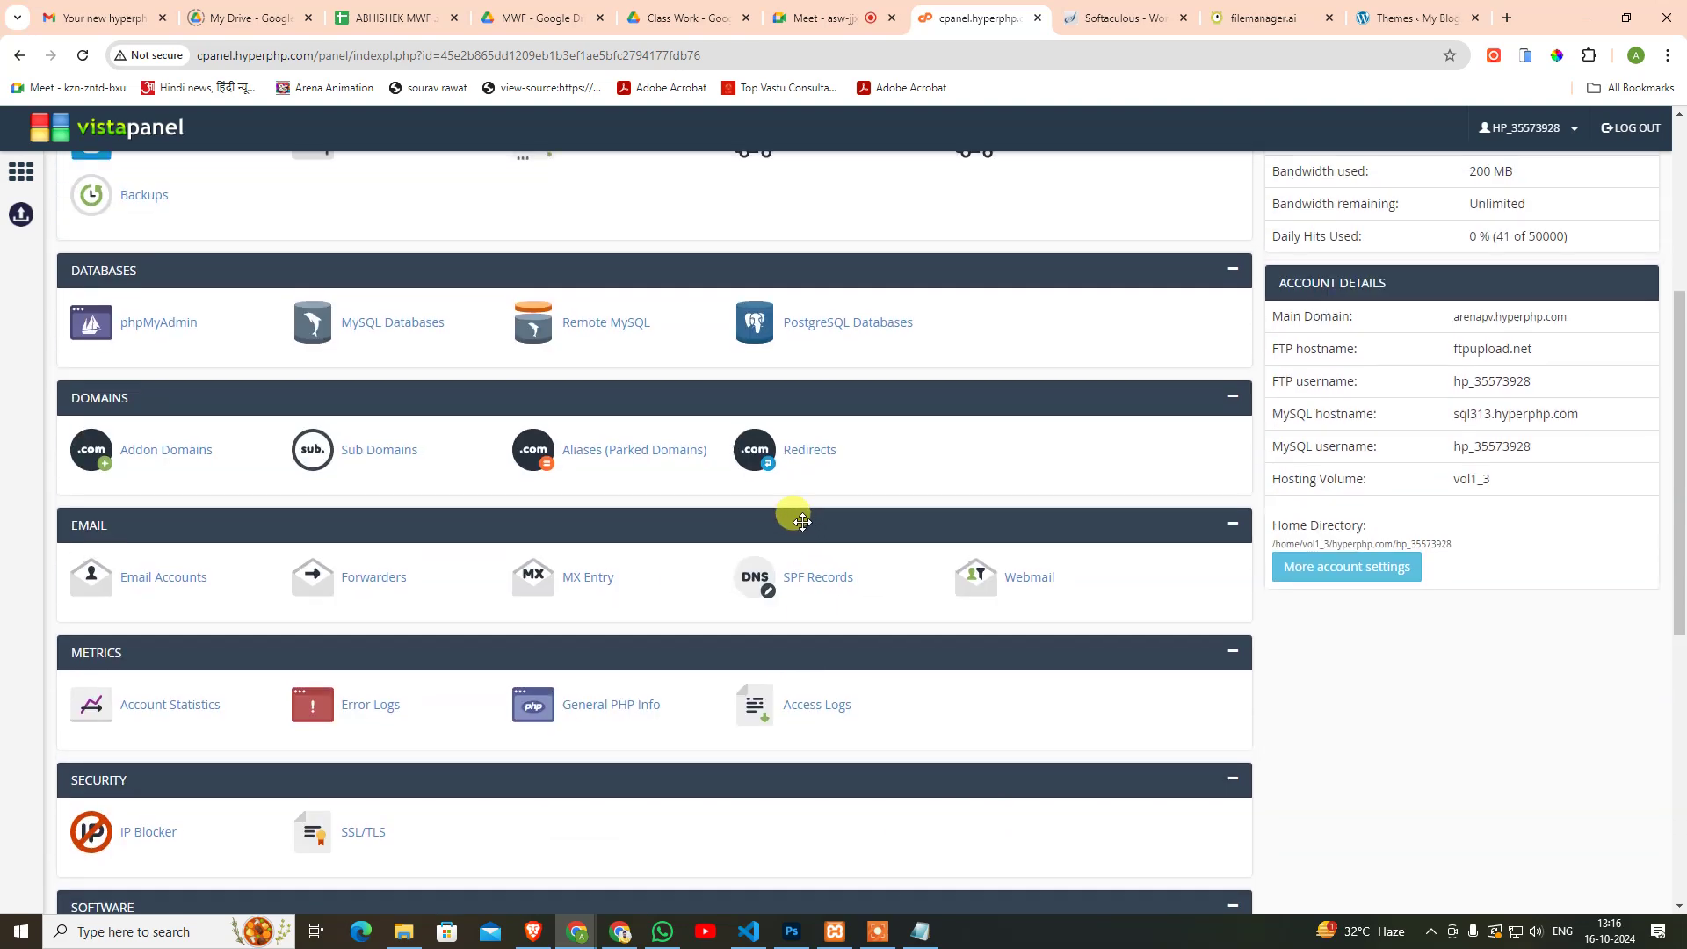
scroll(791, 514, up, 2)
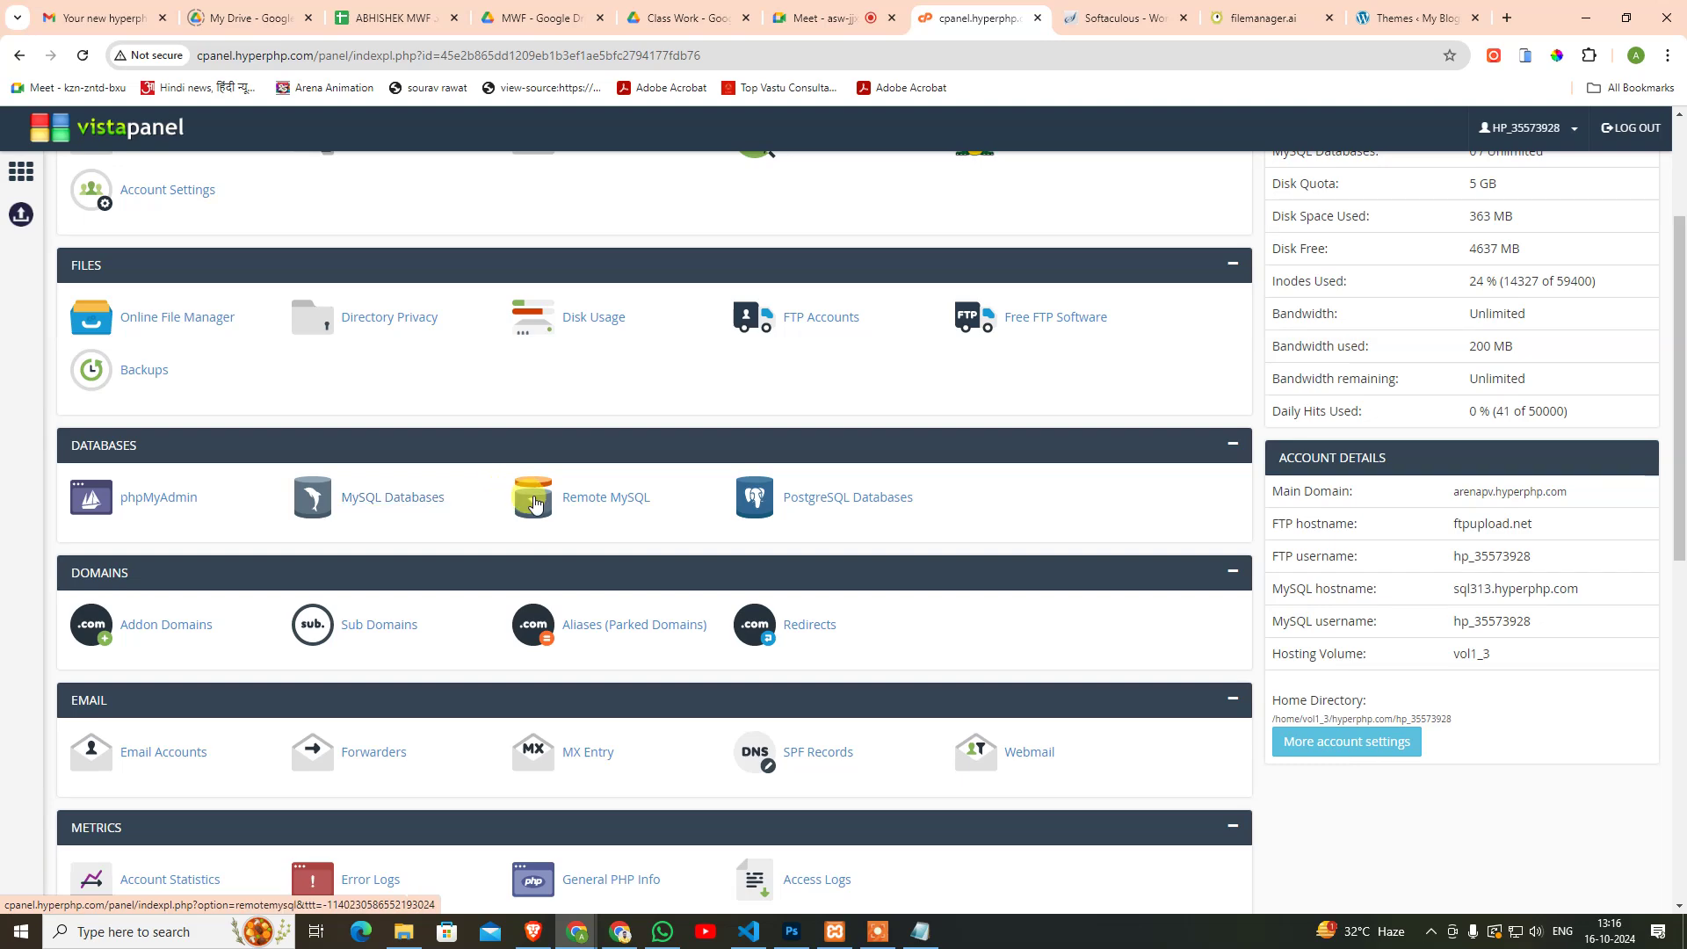
scroll(571, 501, up, 1)
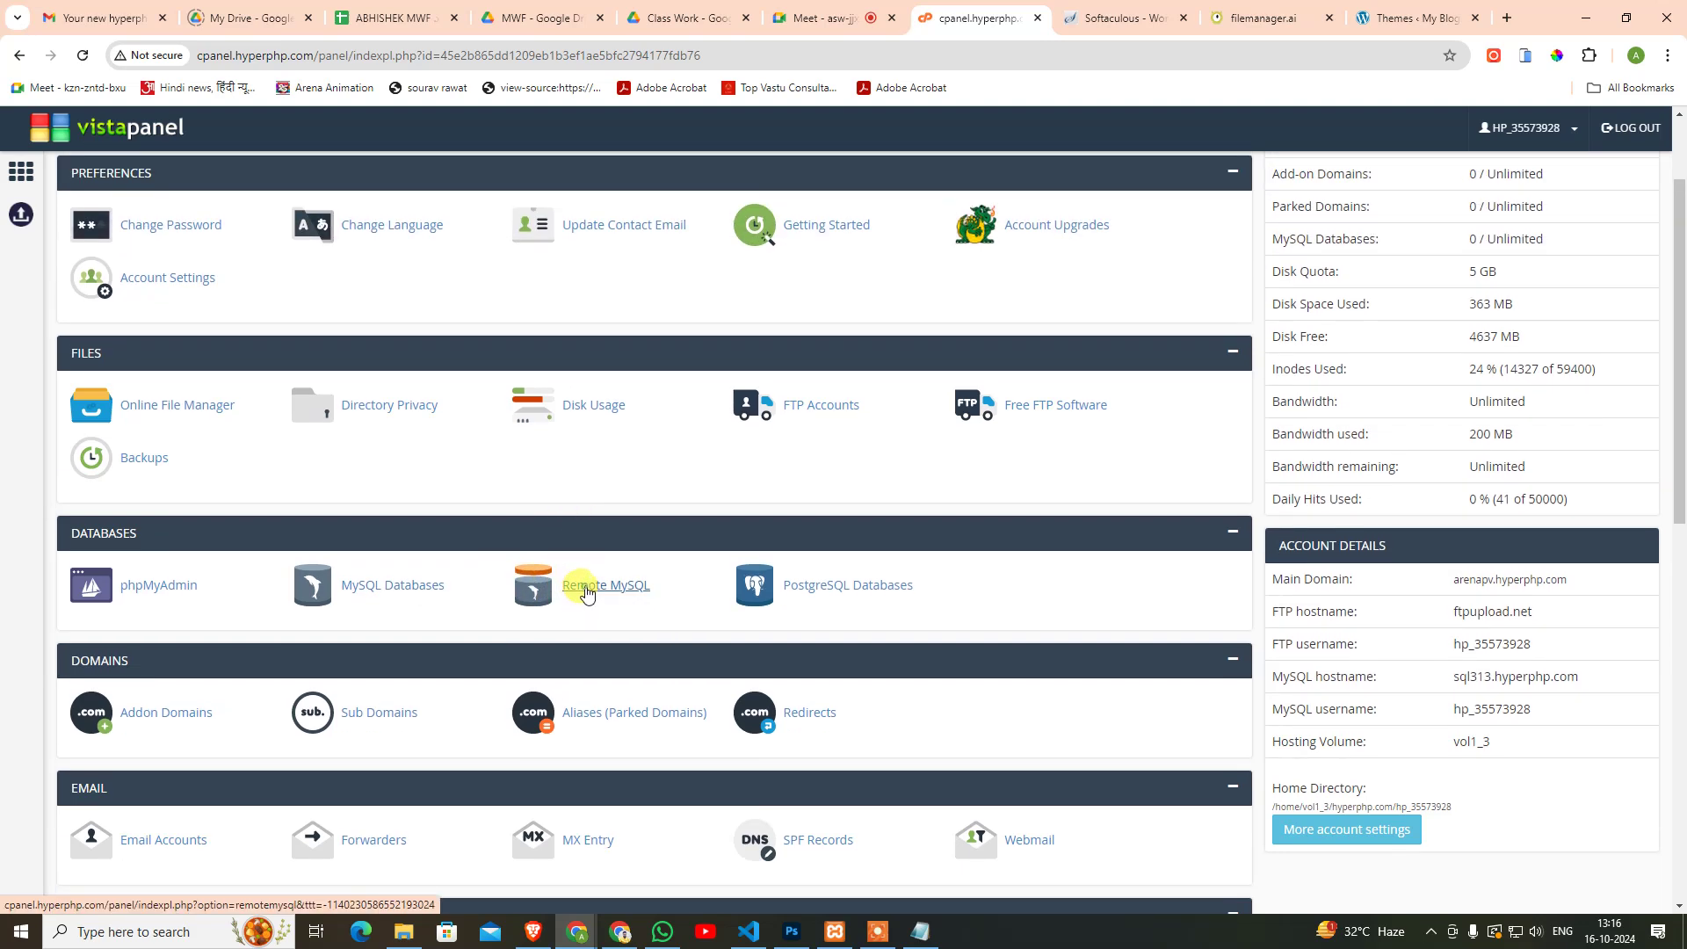
click(587, 595)
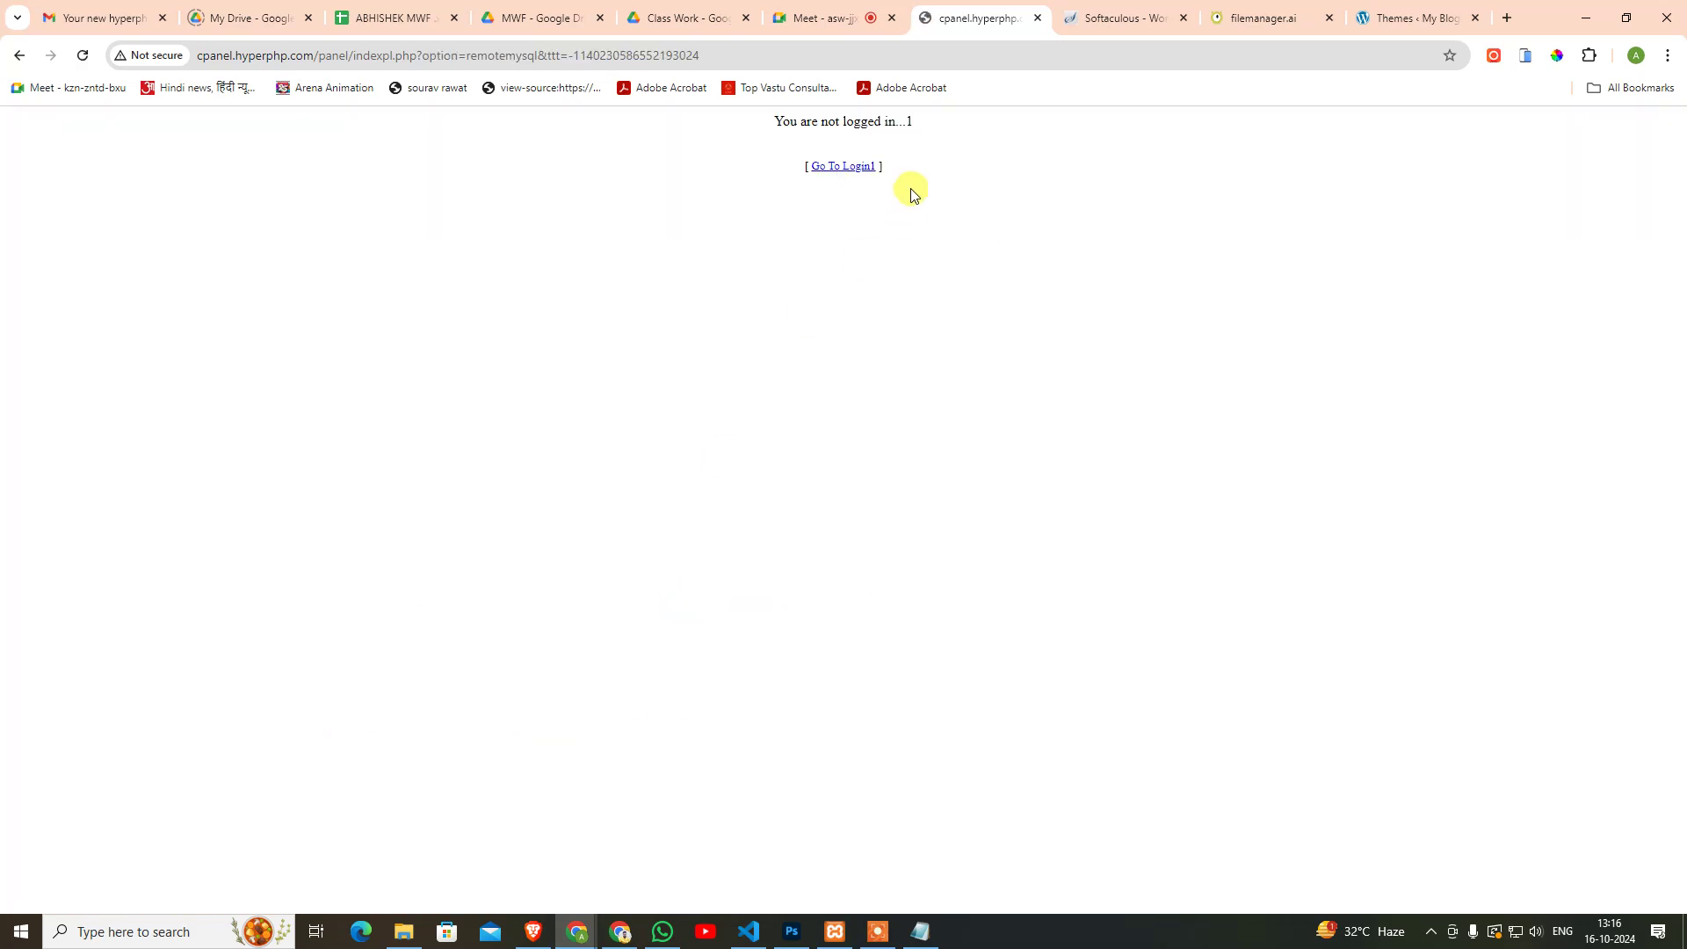
click(845, 168)
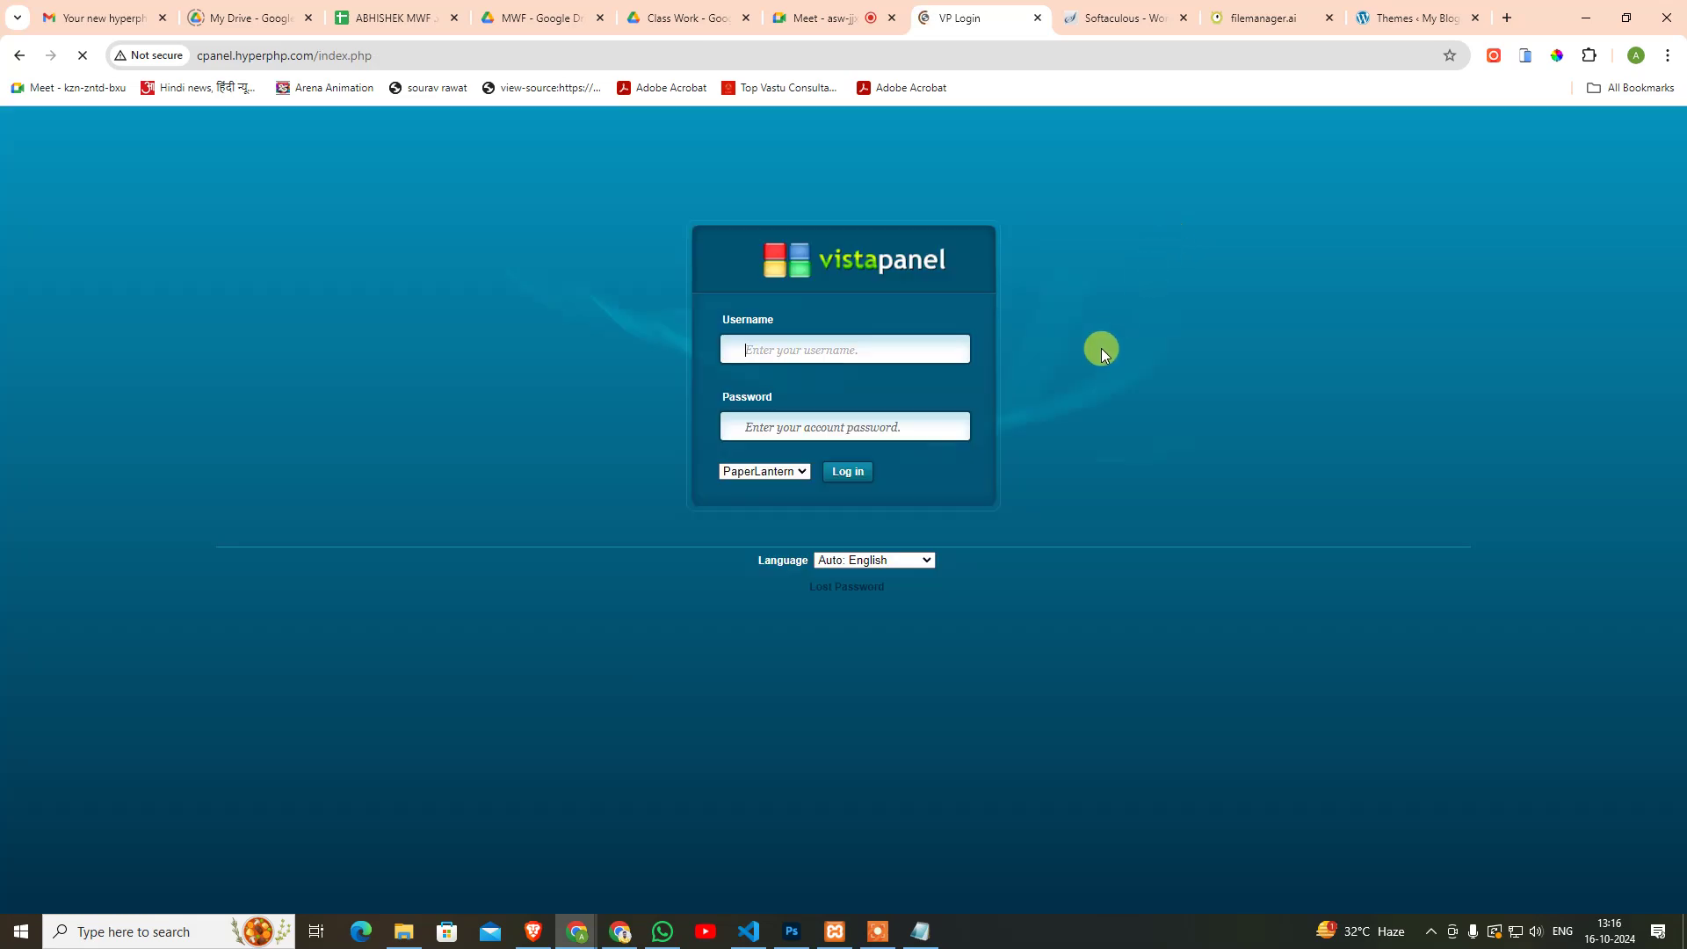
- Log in to VistaPanel with the username copied from the email and the account password
click(822, 345)
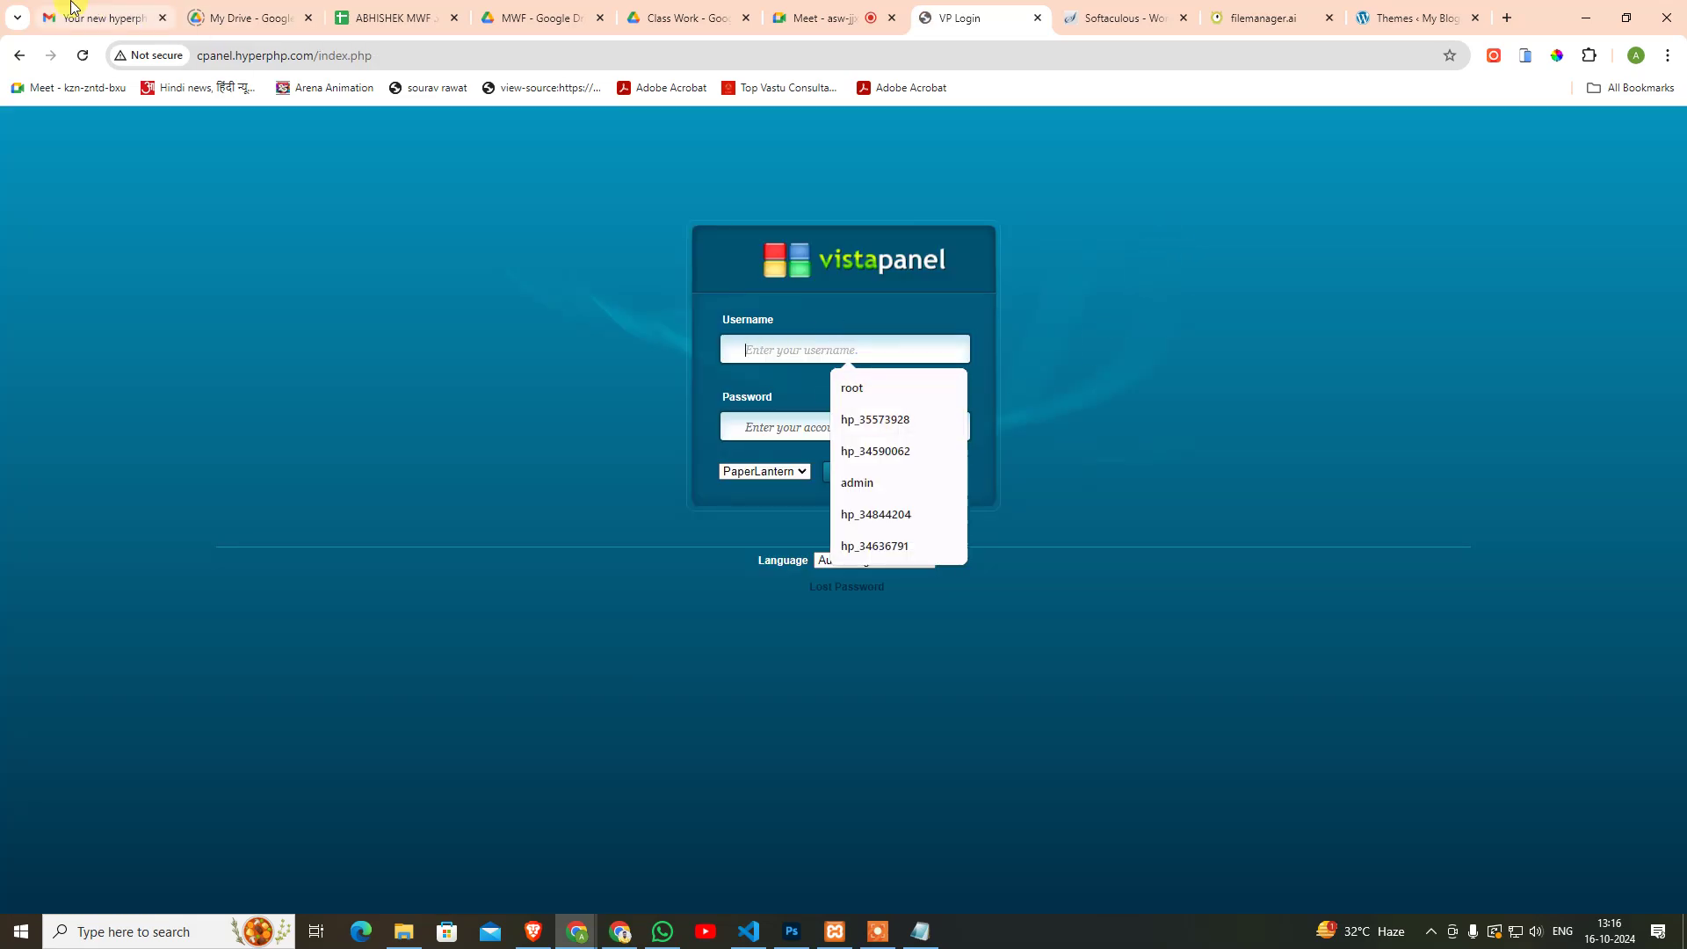
click(70, 7)
key(ctrl+c)
click(962, 17)
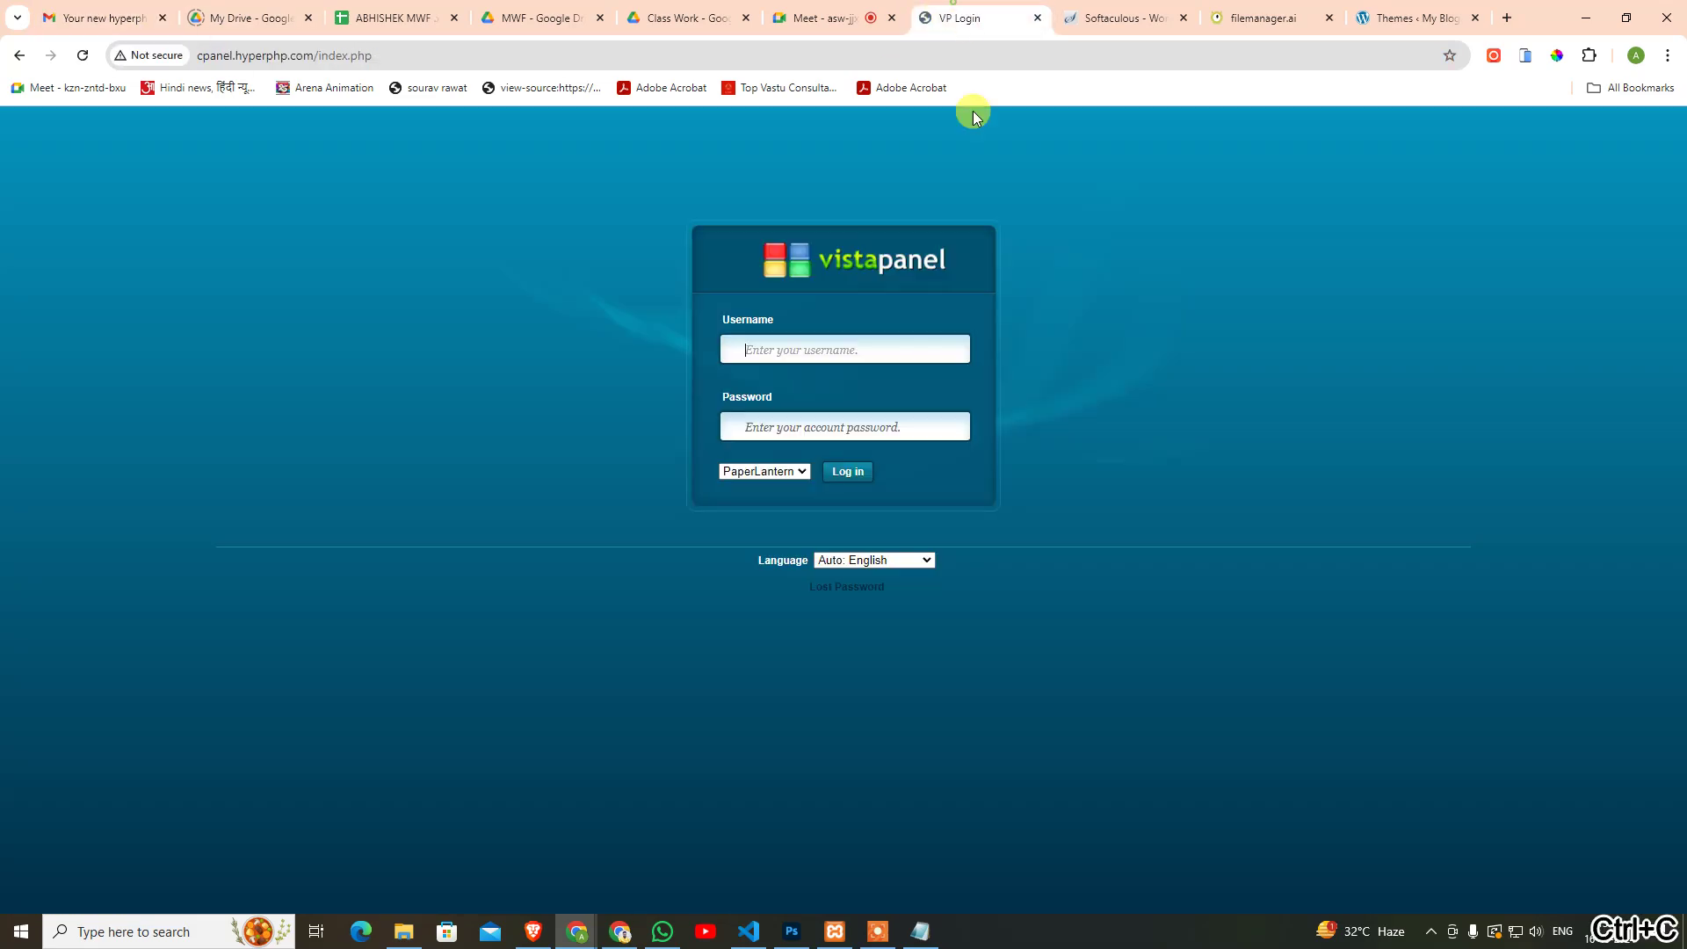
click(874, 346)
key(ctrl+v)
click(823, 429)
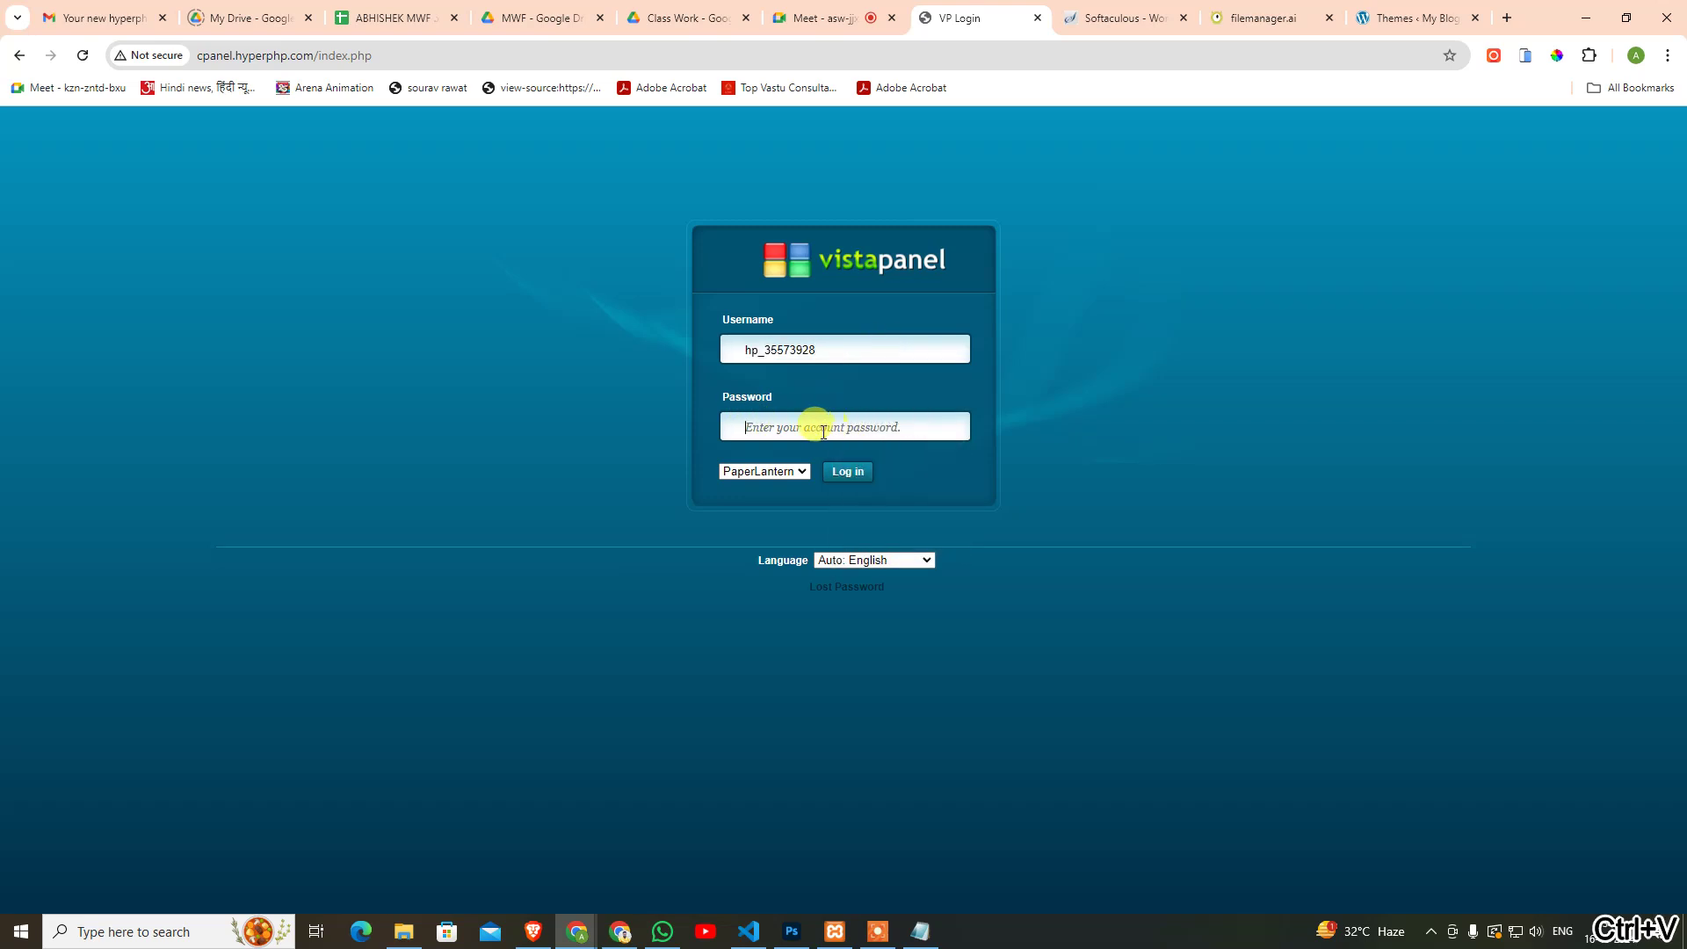
text(***)
key(ctrl+a)
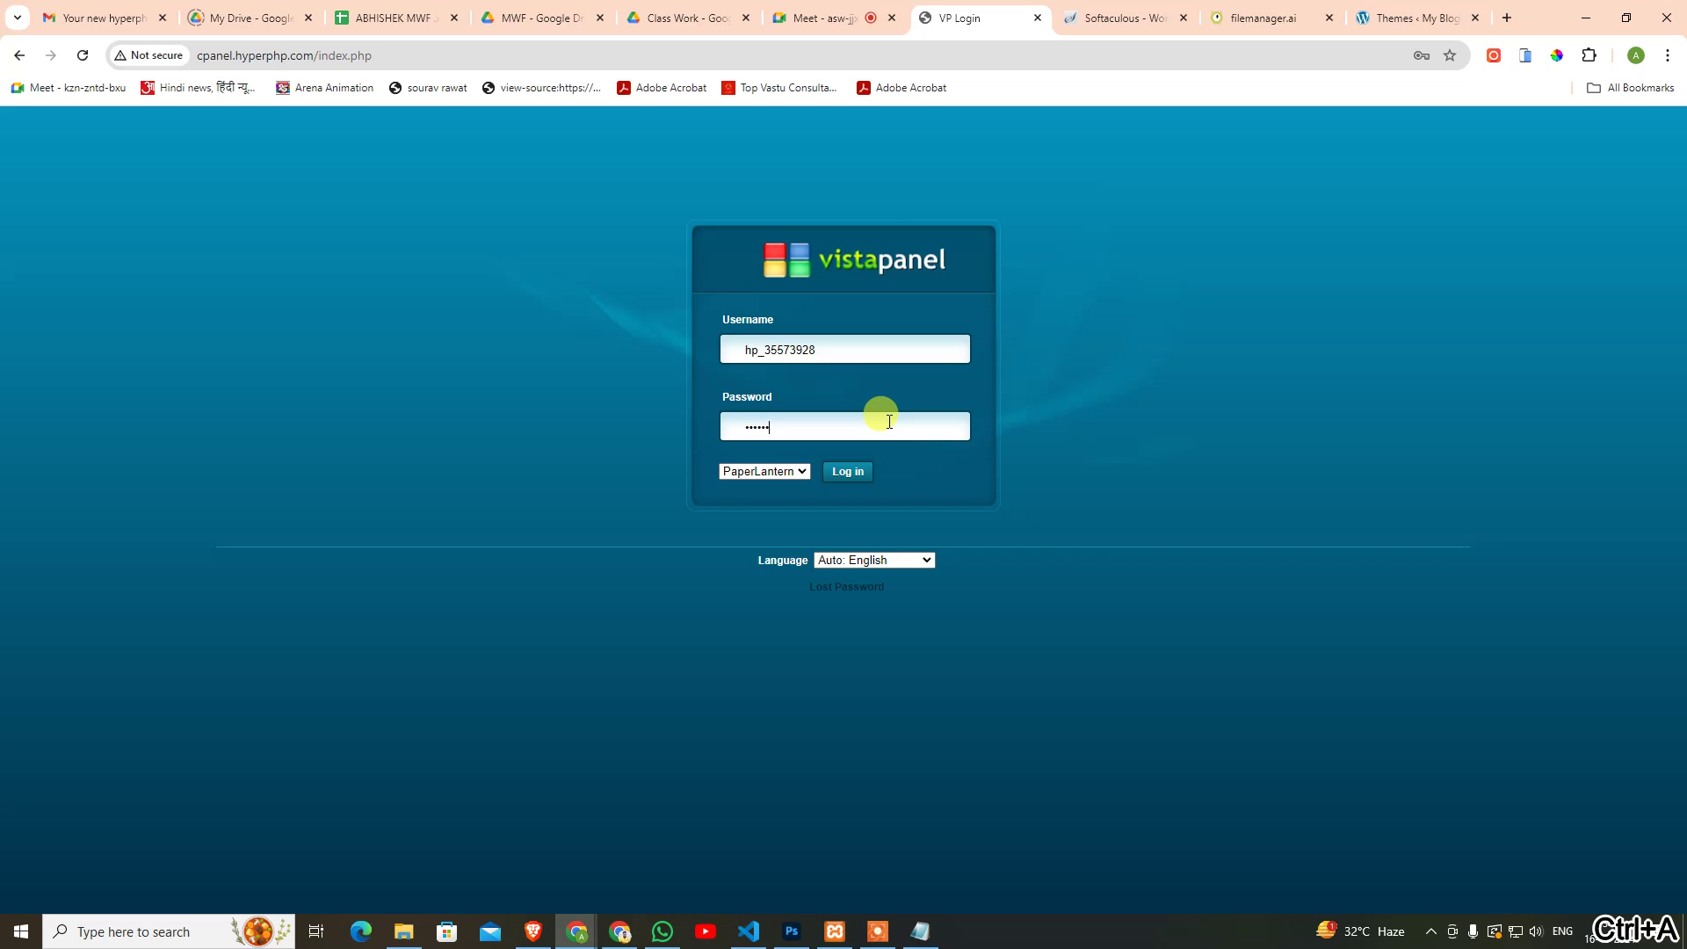
click(868, 464)
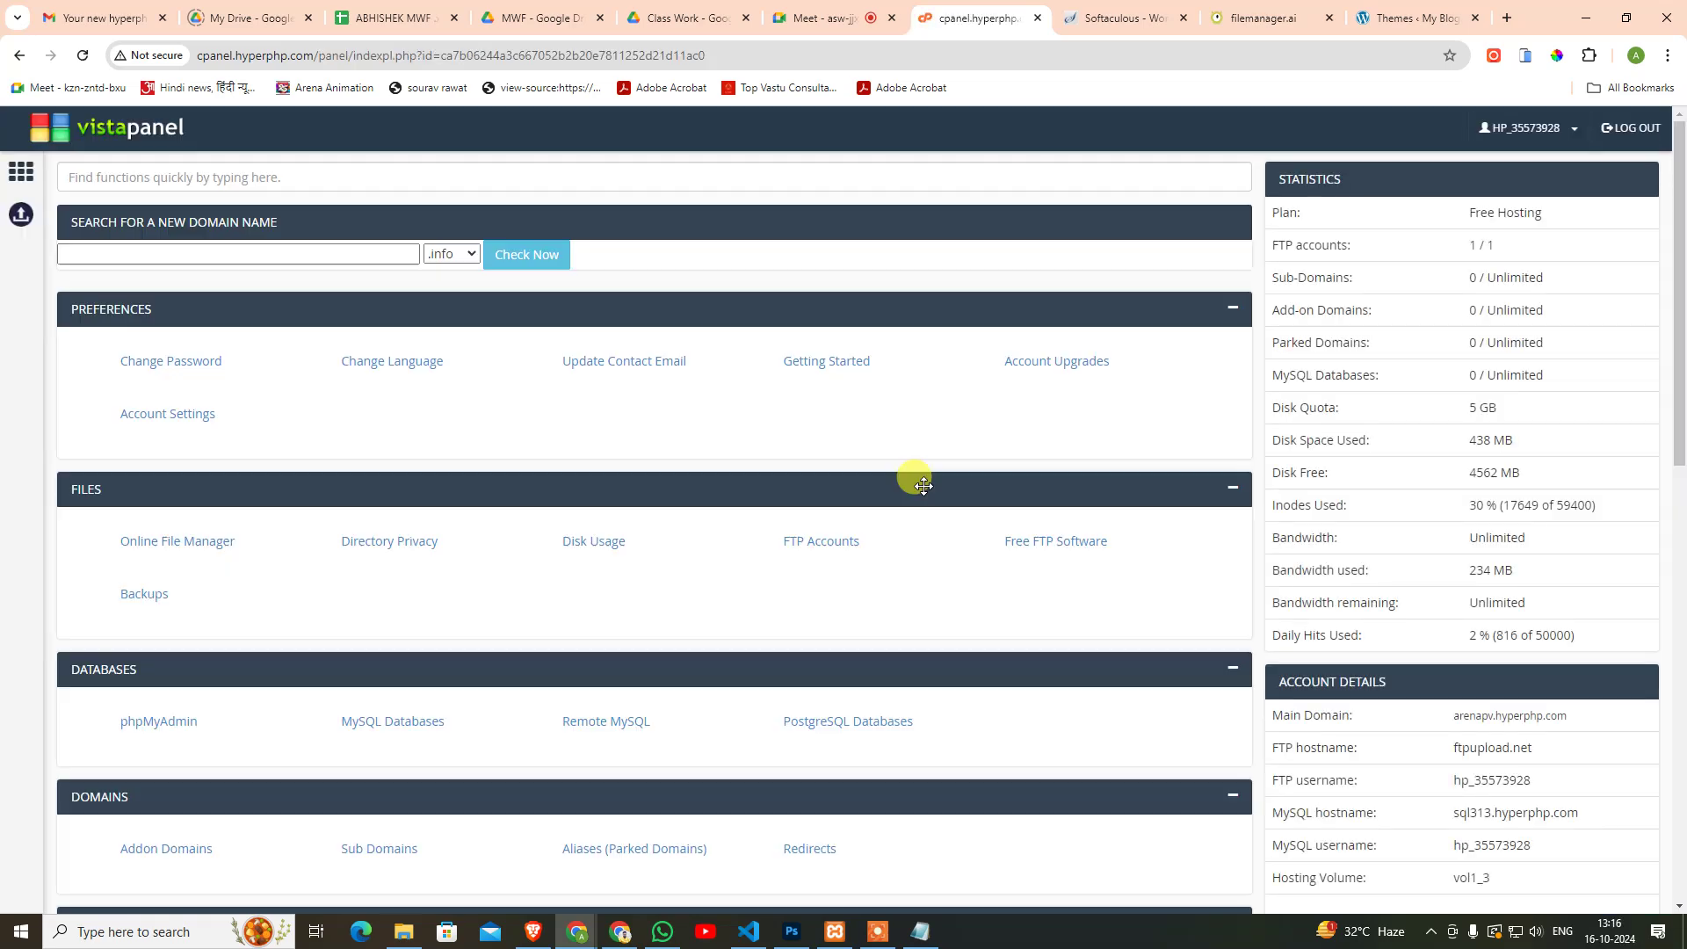
- Scroll the VistaPanel dashboard to its Databases section and open phpMyAdmin
scroll(923, 485, down, 7)
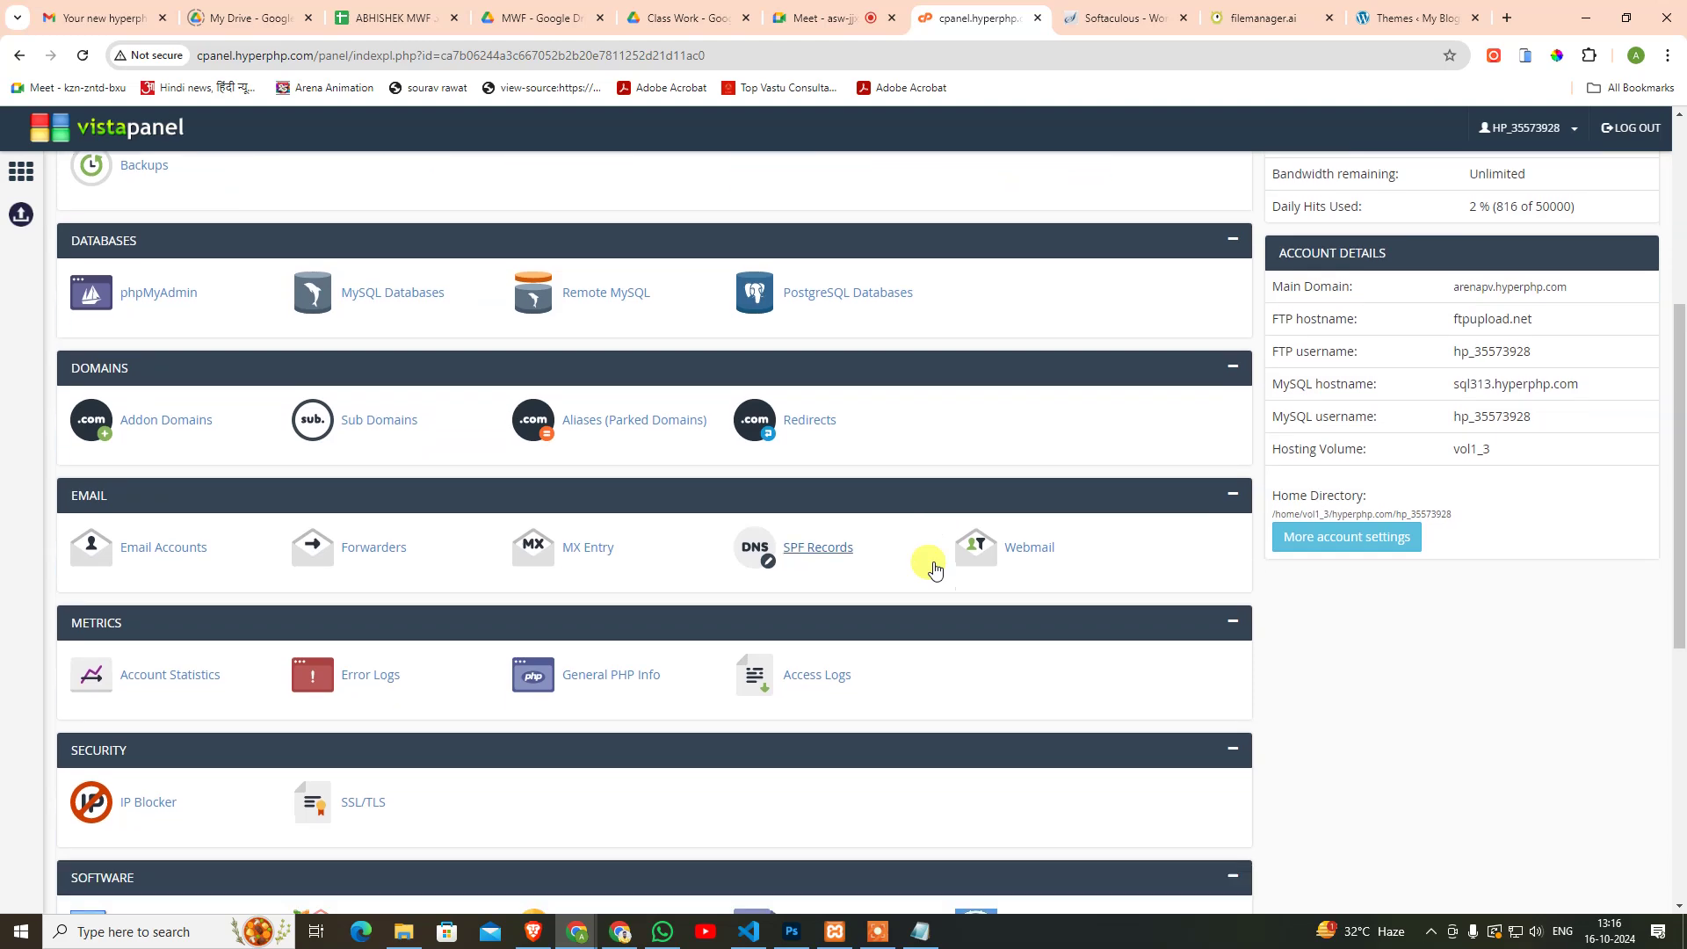
scroll(933, 561, down, 2)
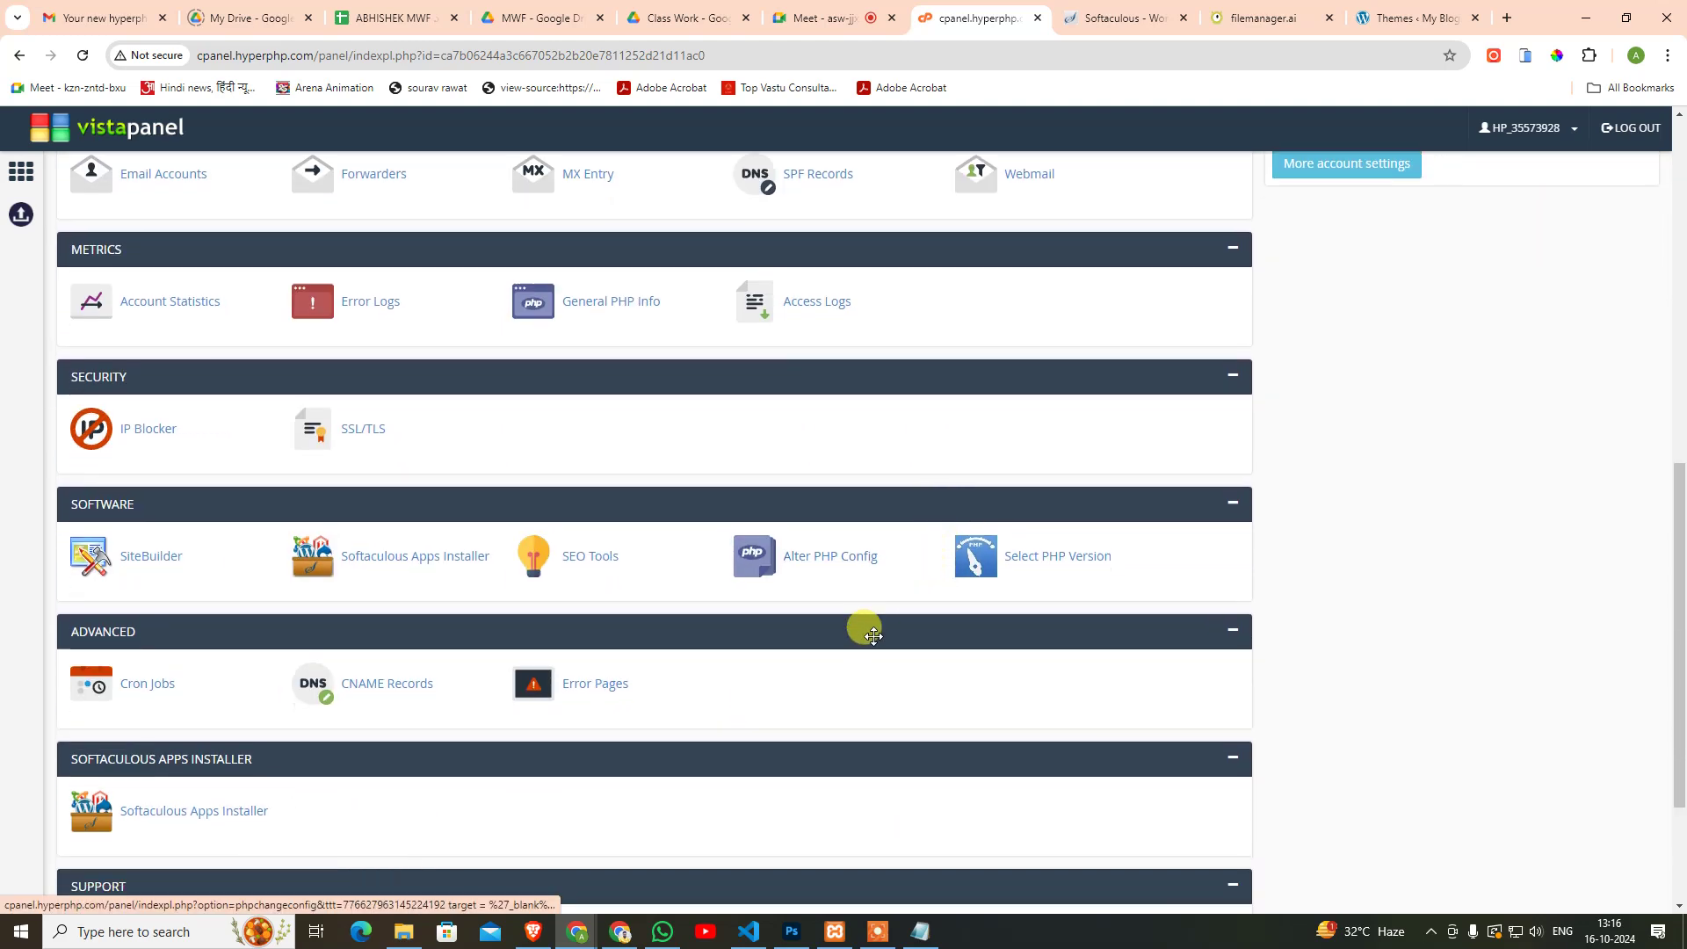
scroll(863, 625, down, 3)
scroll(878, 641, up, 4)
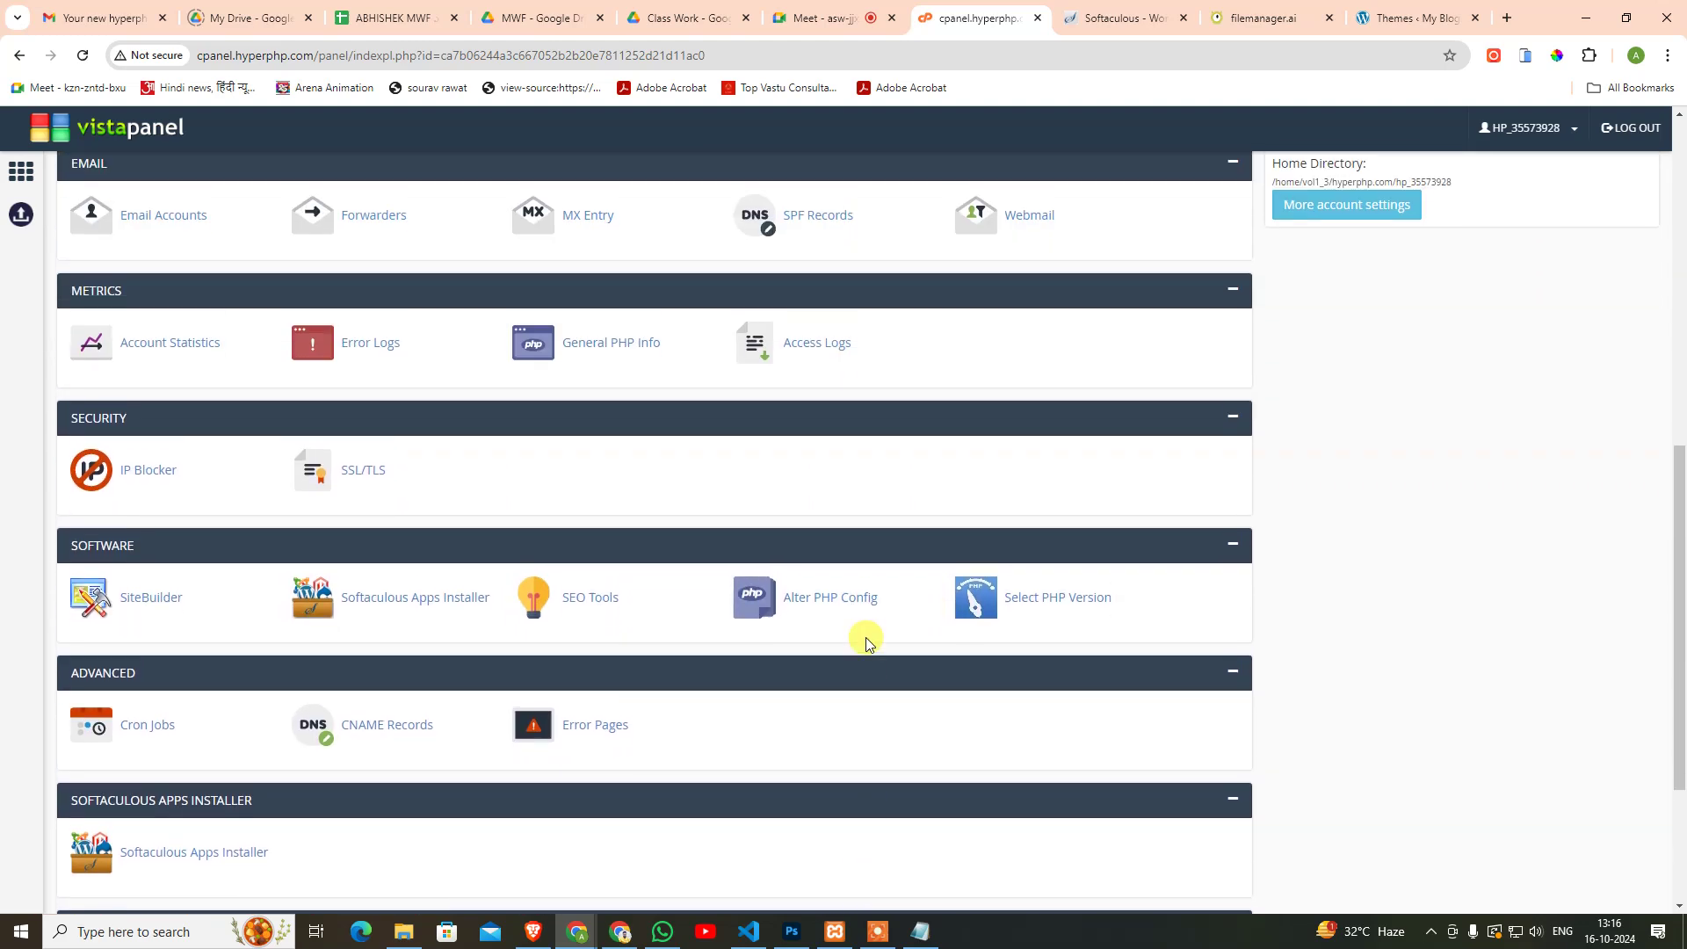
scroll(867, 642, up, 4)
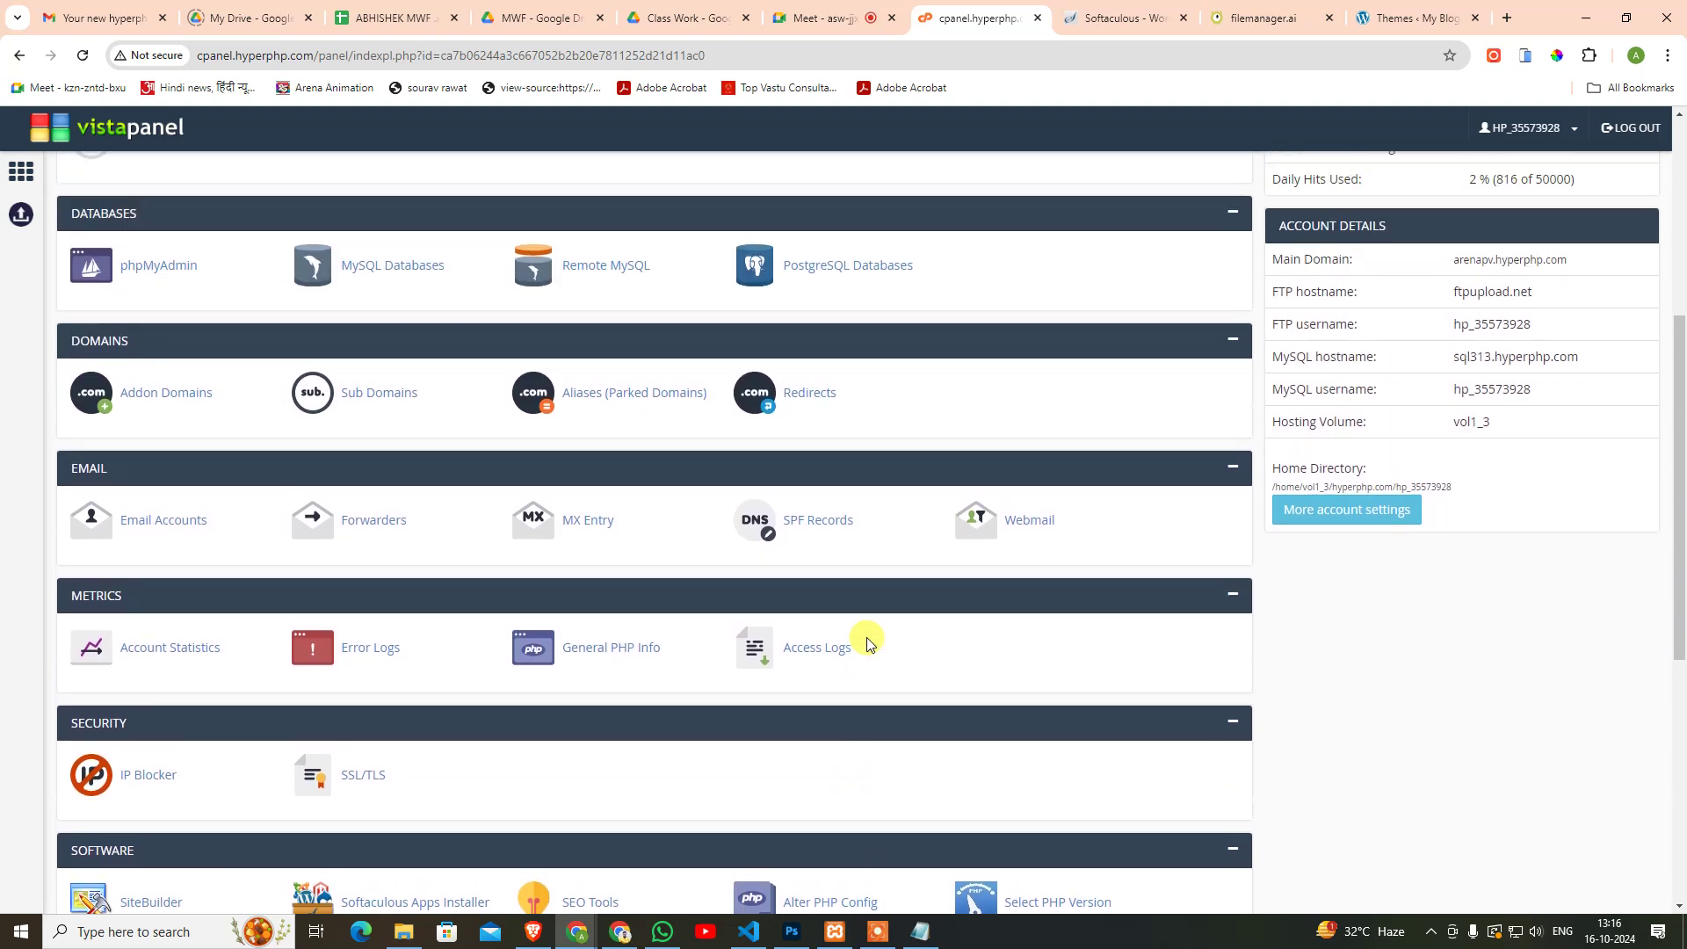
scroll(879, 636, up, 2)
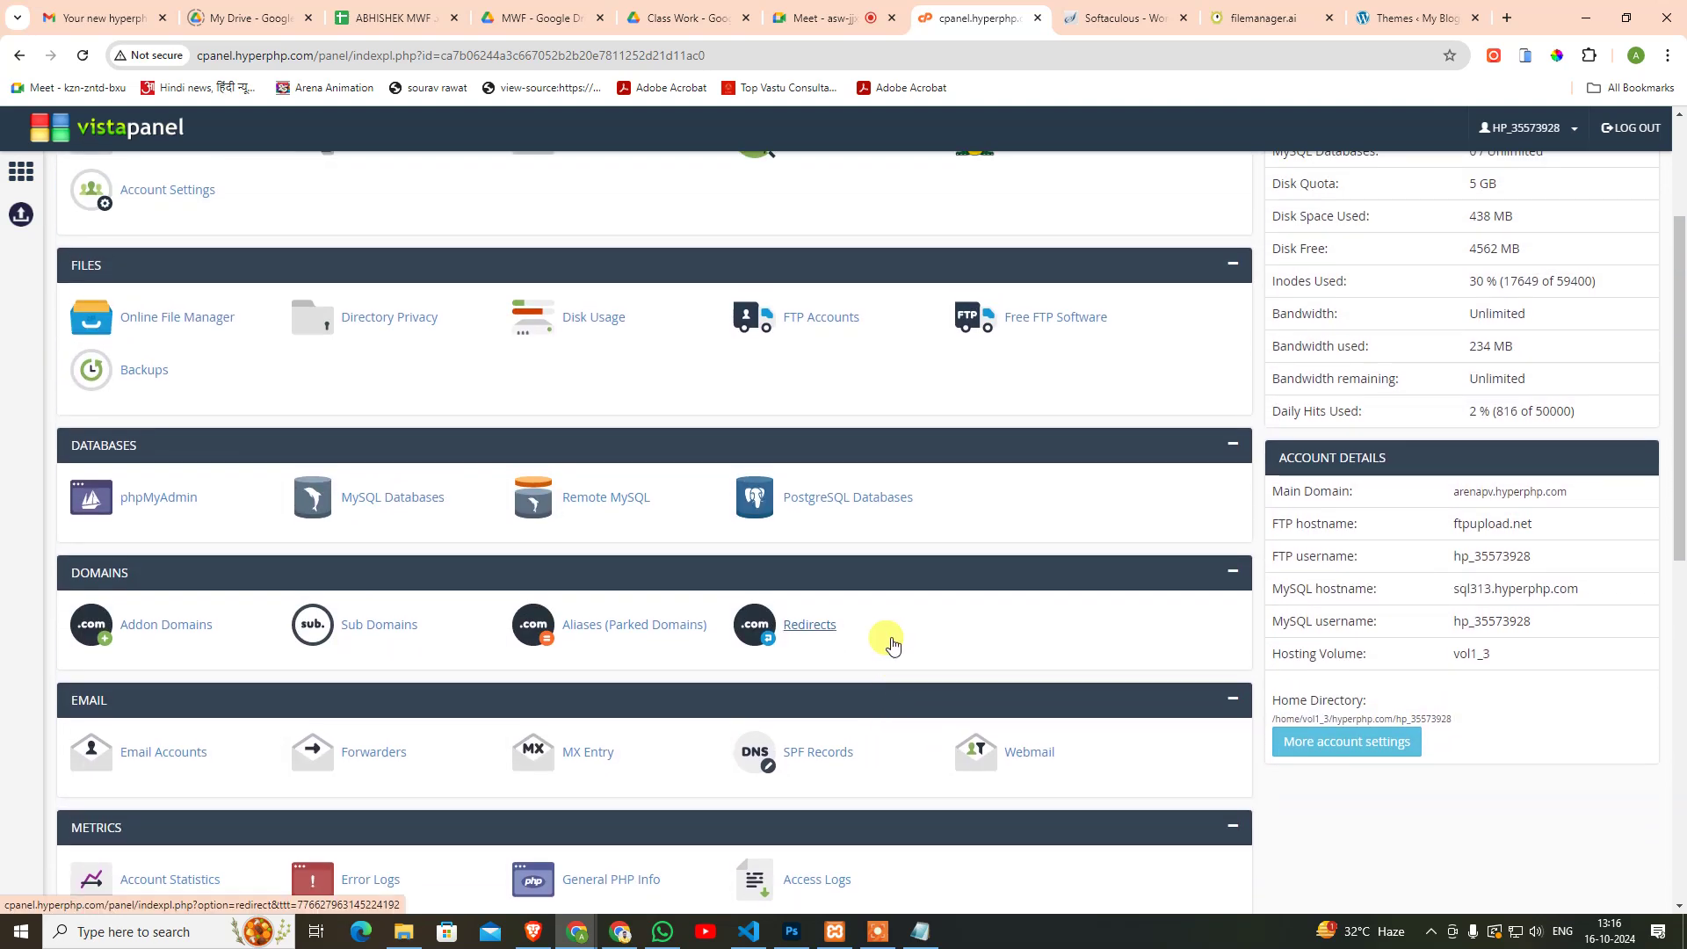
click(173, 498)
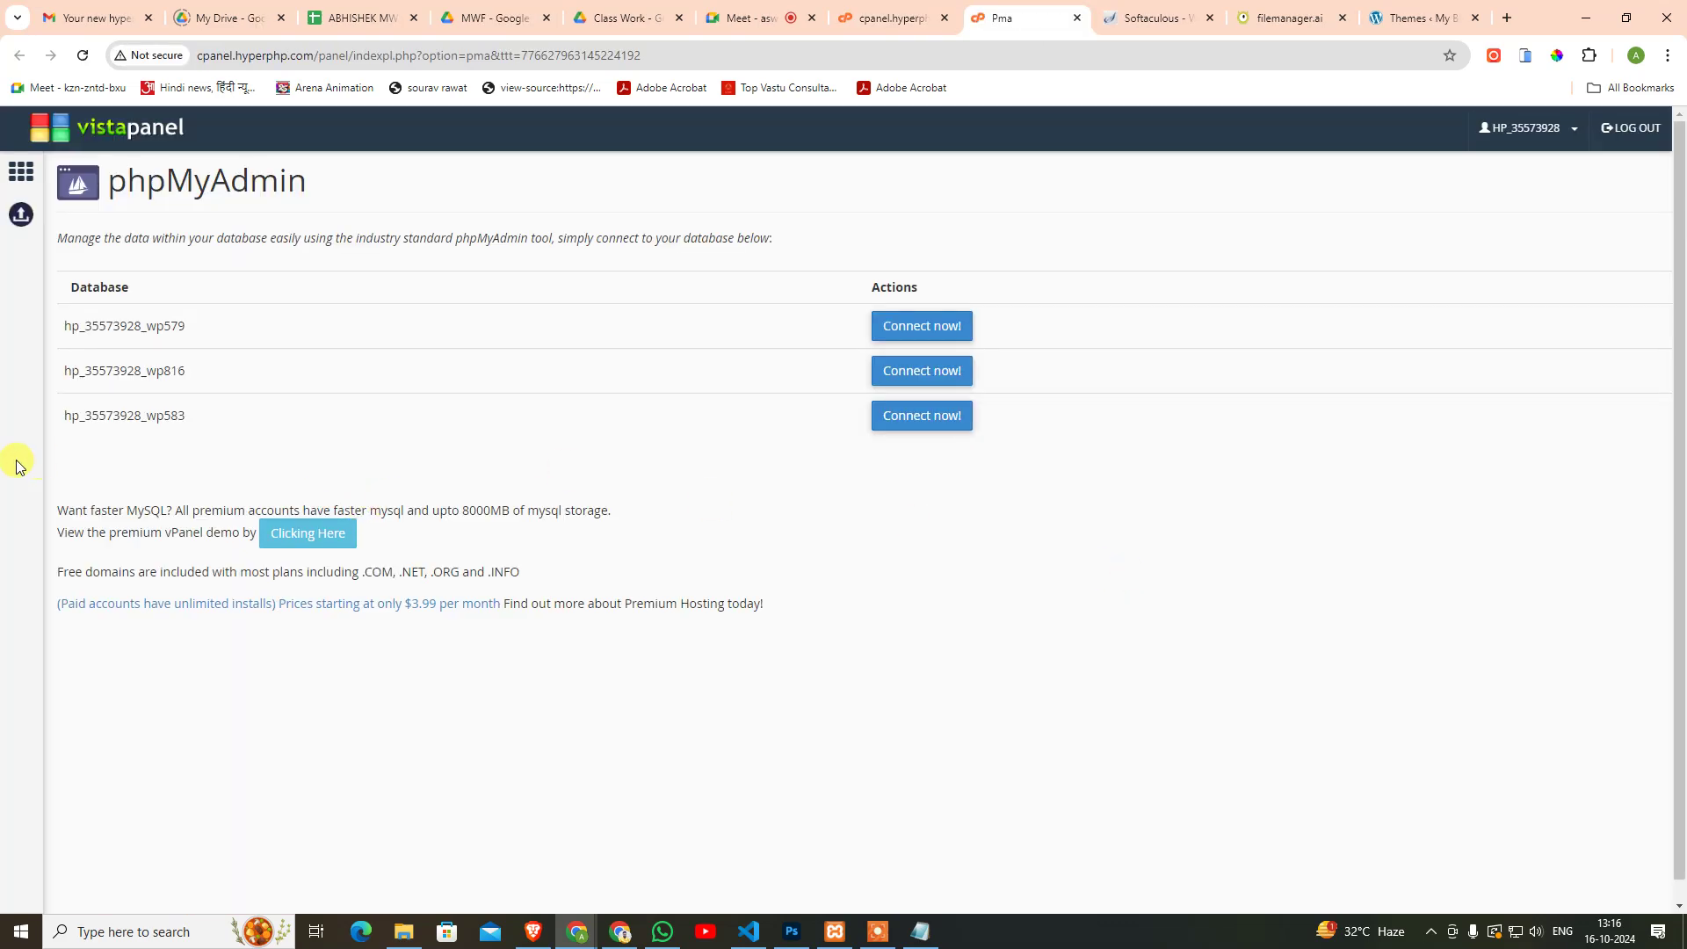
- Connect phpMyAdmin to the third WordPress database, wp583, and return to the WordPress admin tab
click(904, 415)
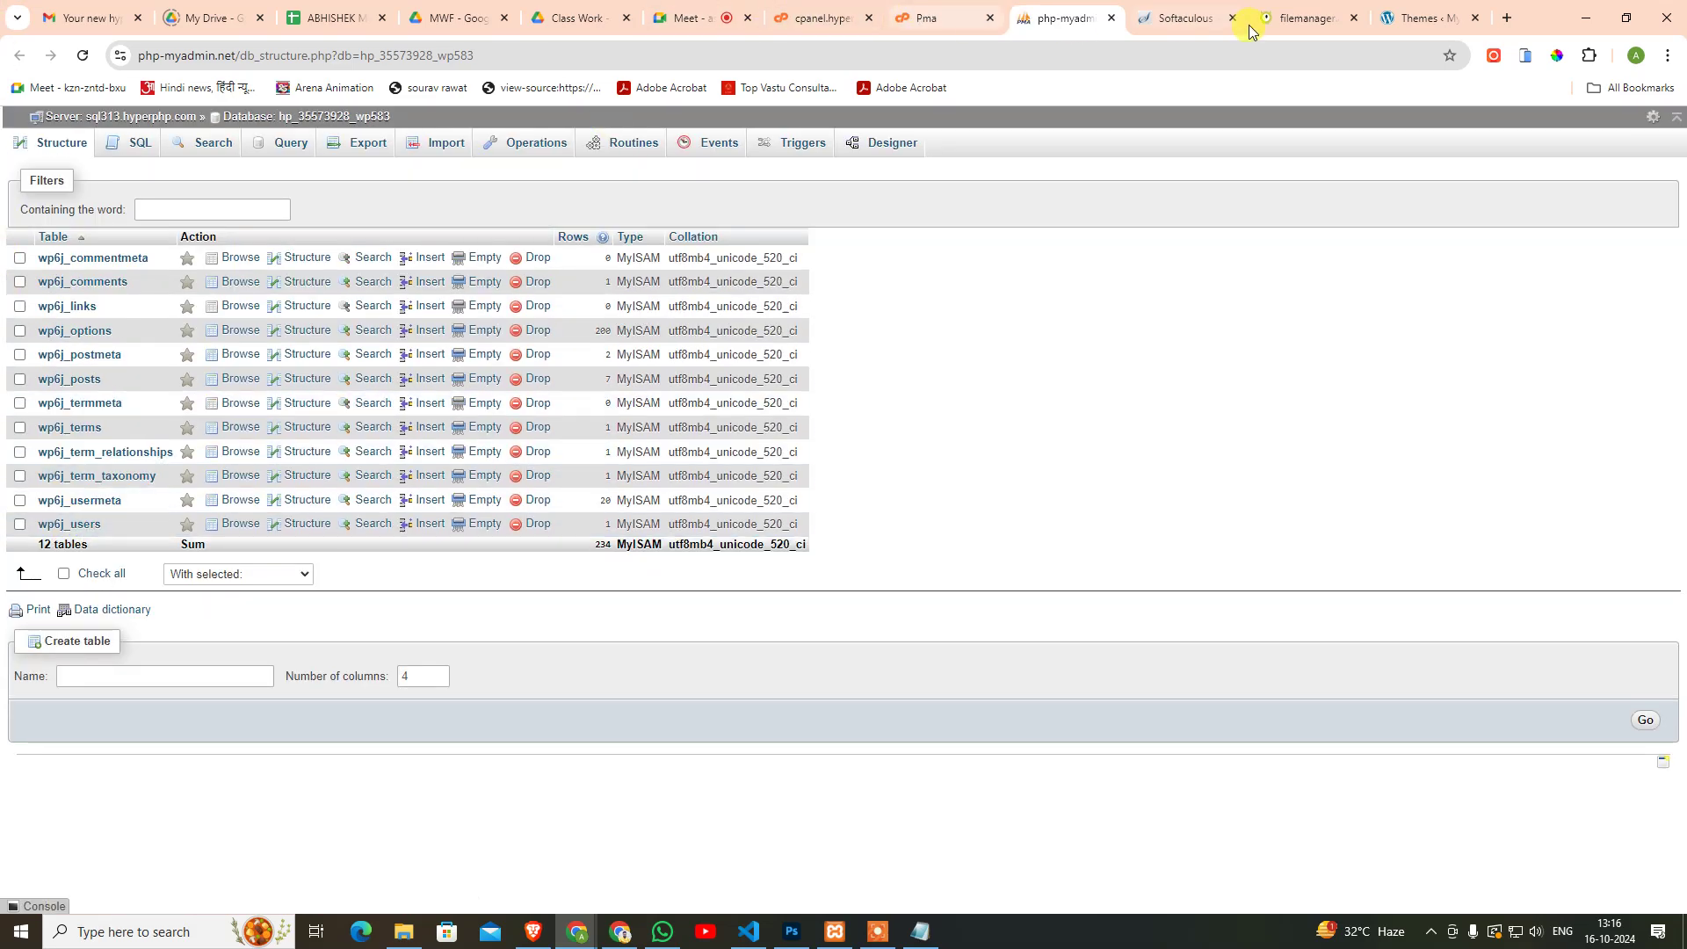
click(1428, 17)
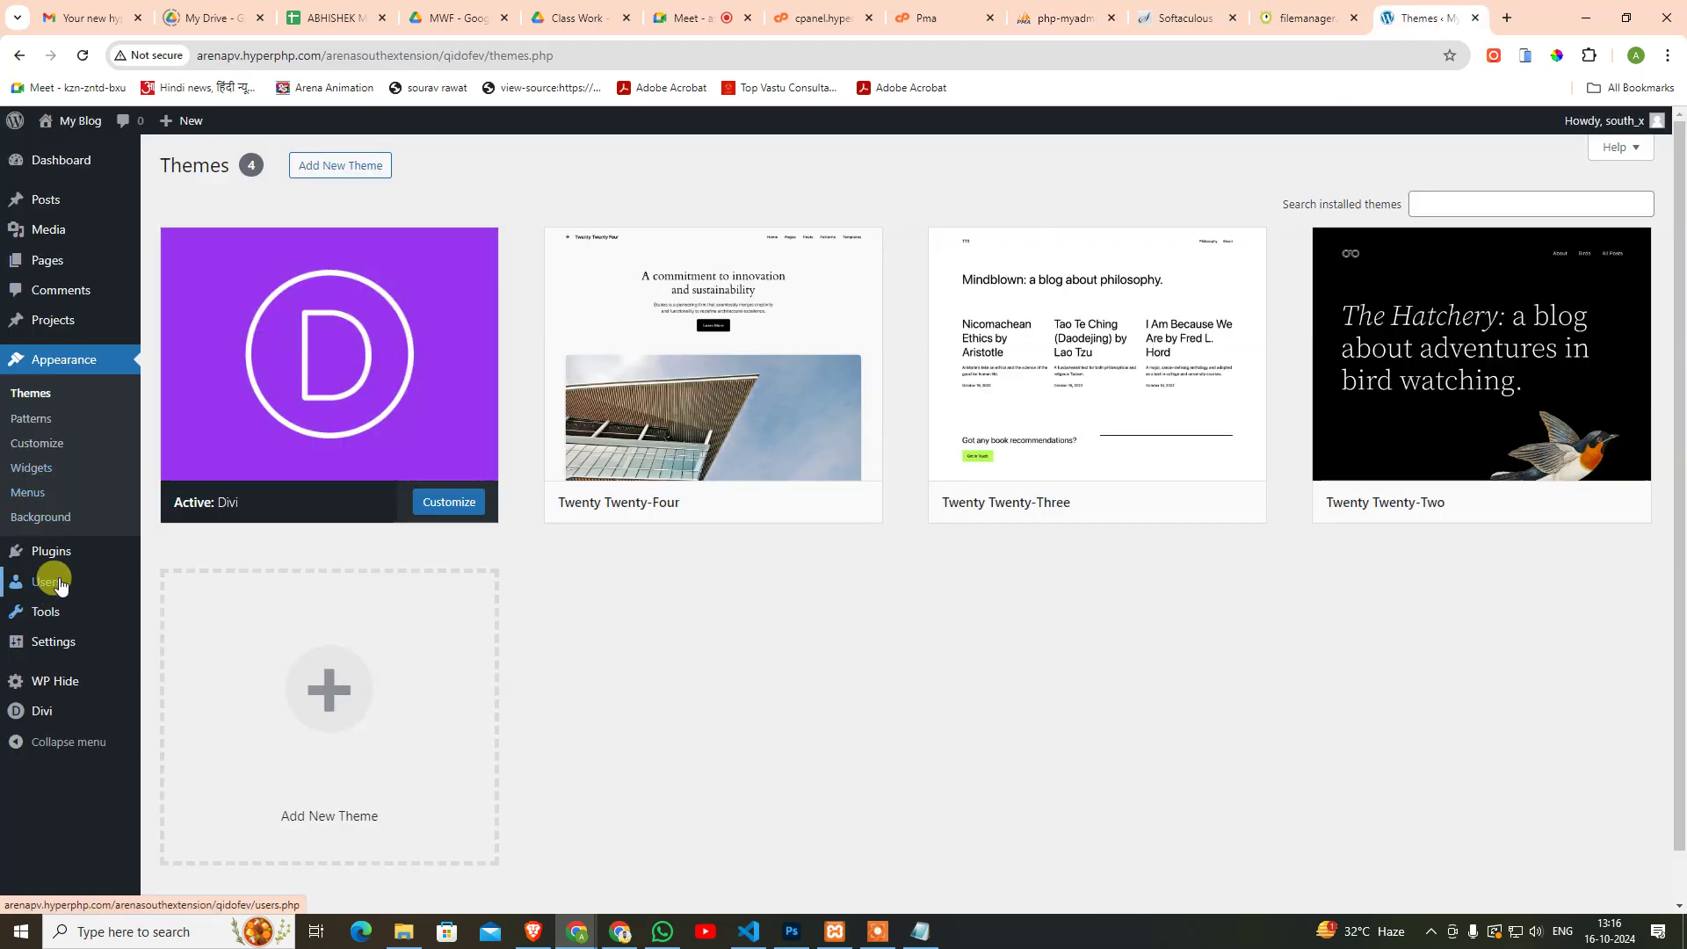
- Open the sole administrator's profile and highlight the 'Usernames cannot be changed.' note
mouse_move(44, 581)
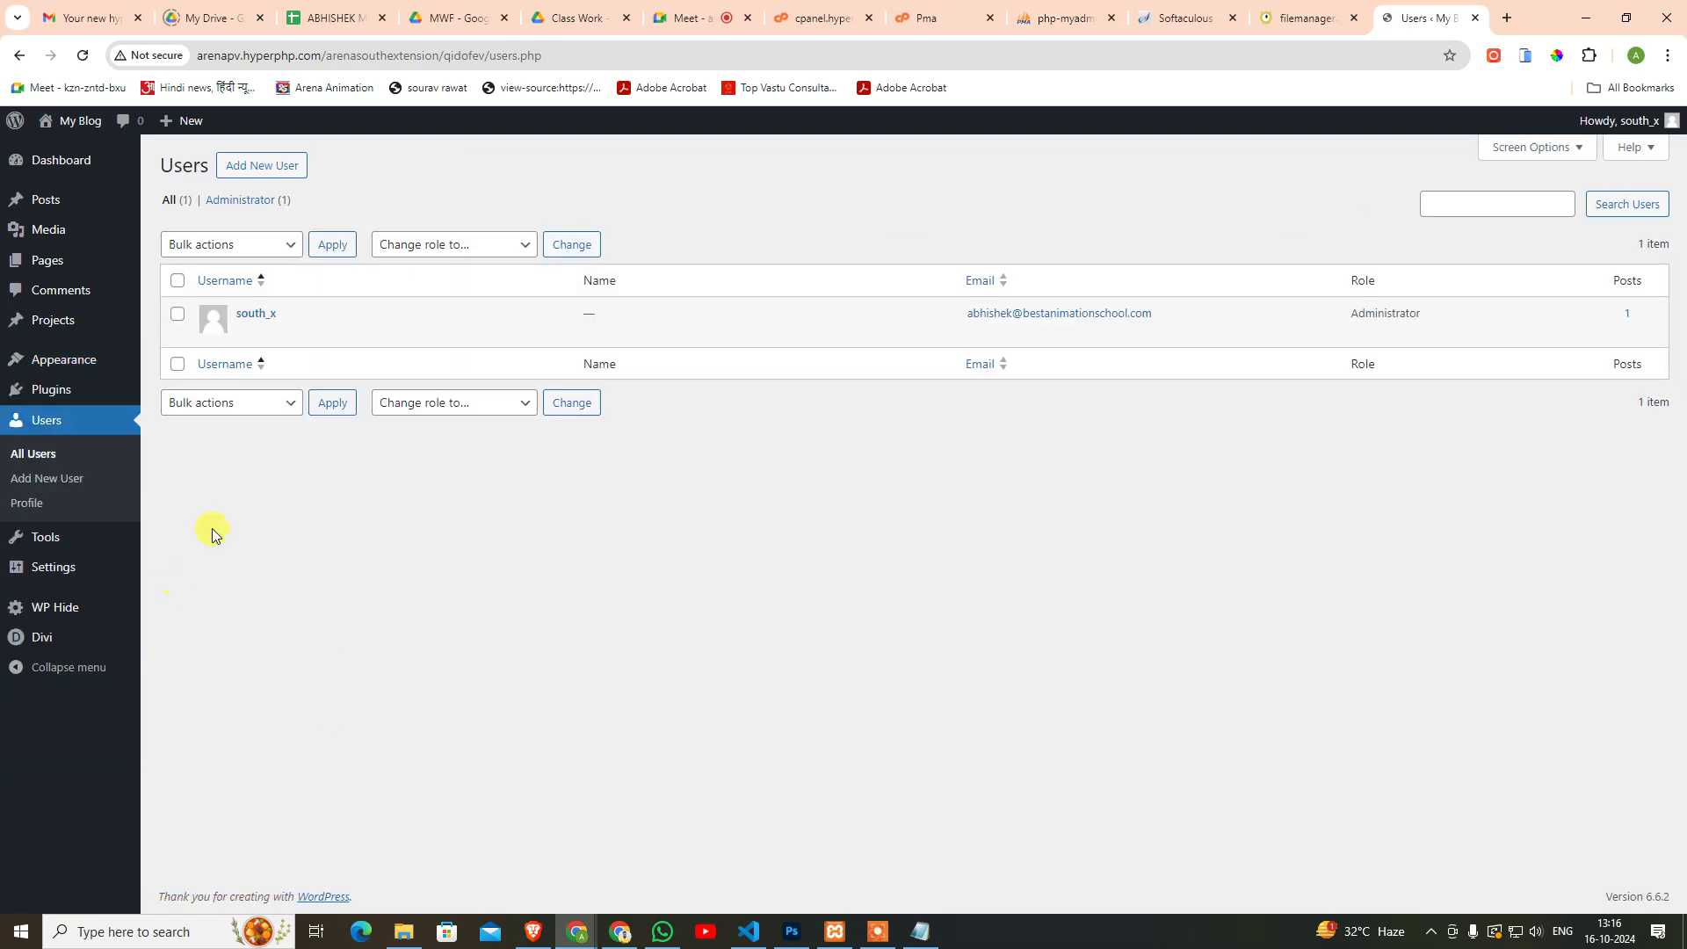
click(243, 332)
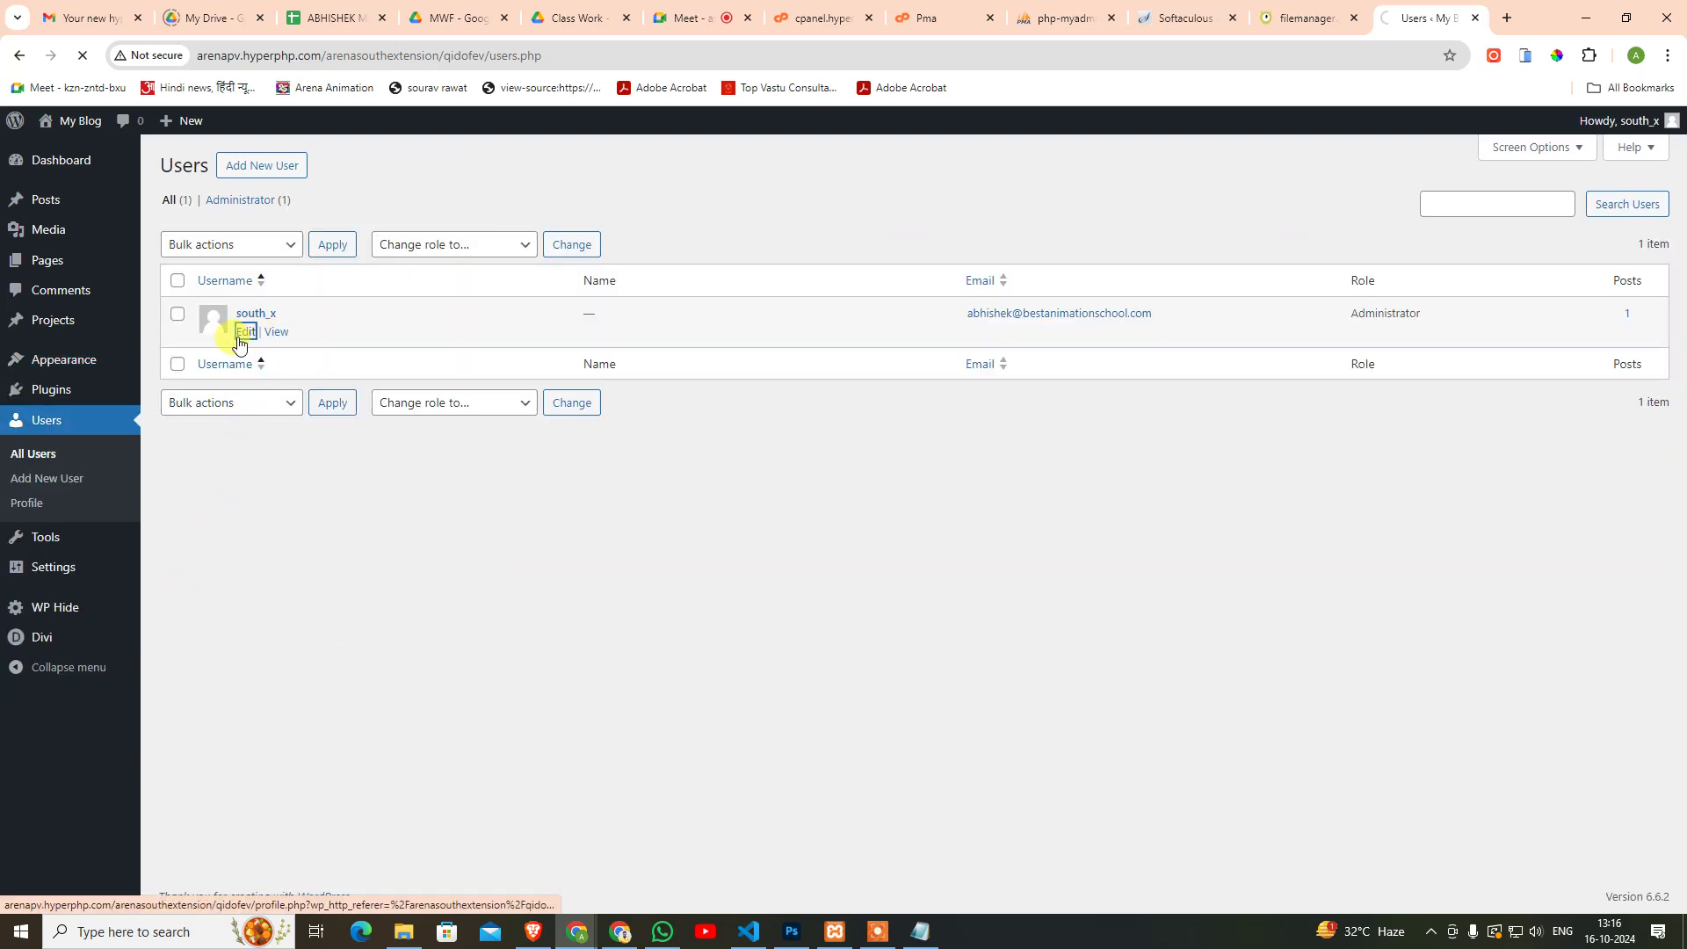
scroll(690, 617, down, 2)
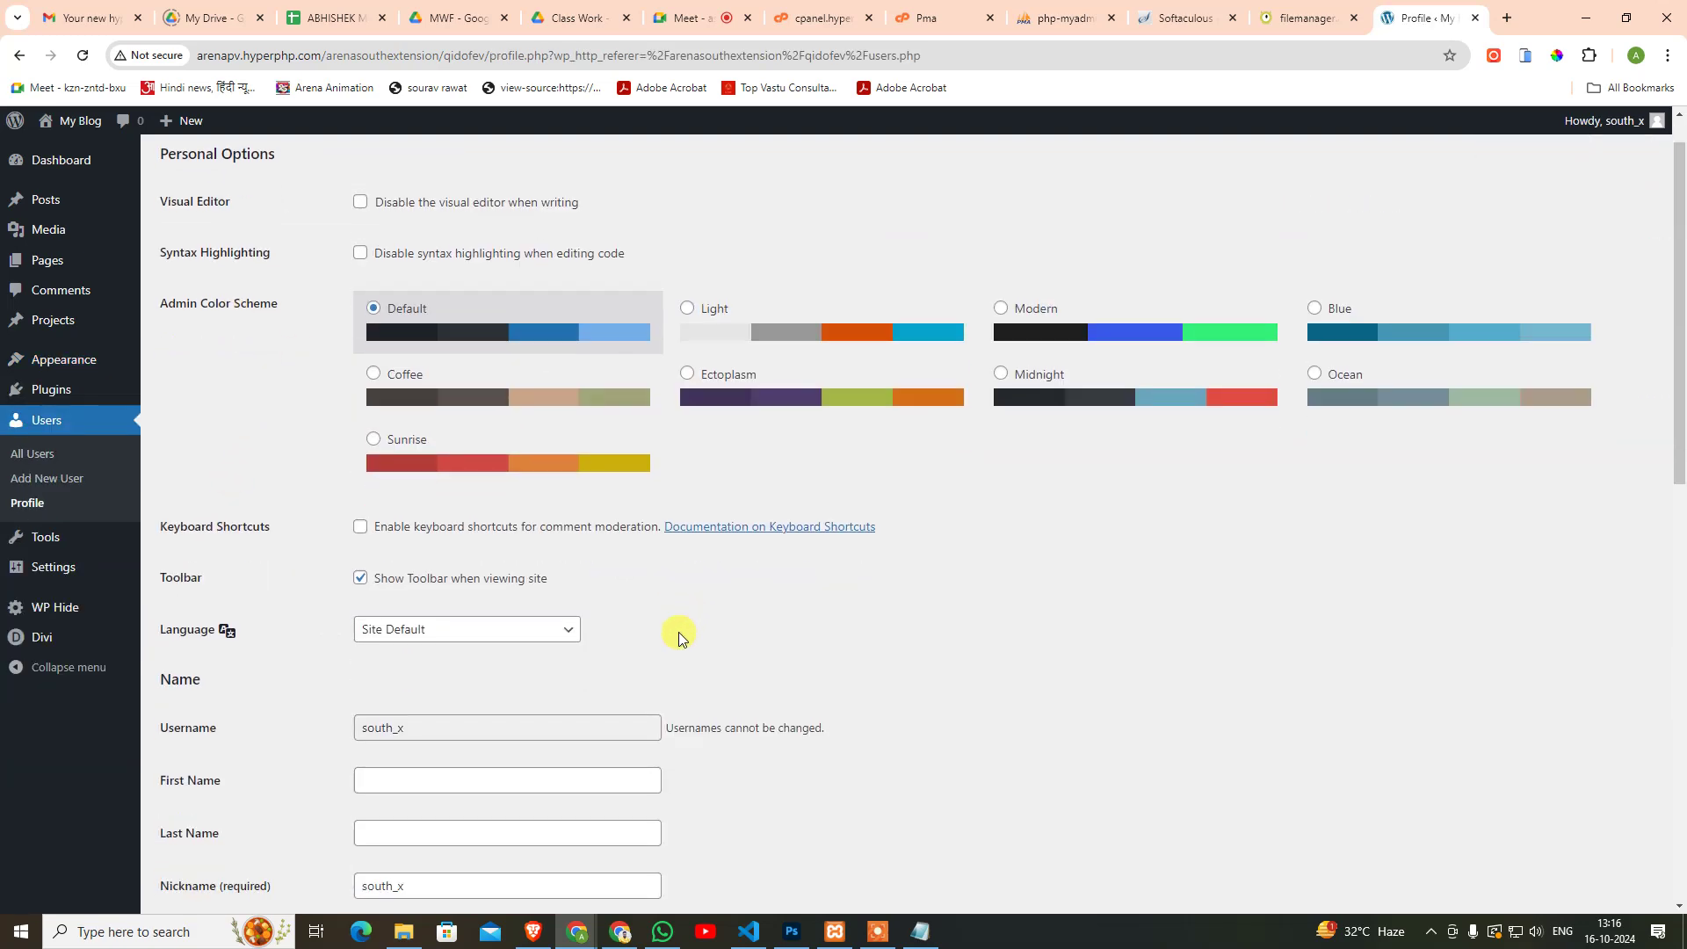
drag(669, 607, 896, 600)
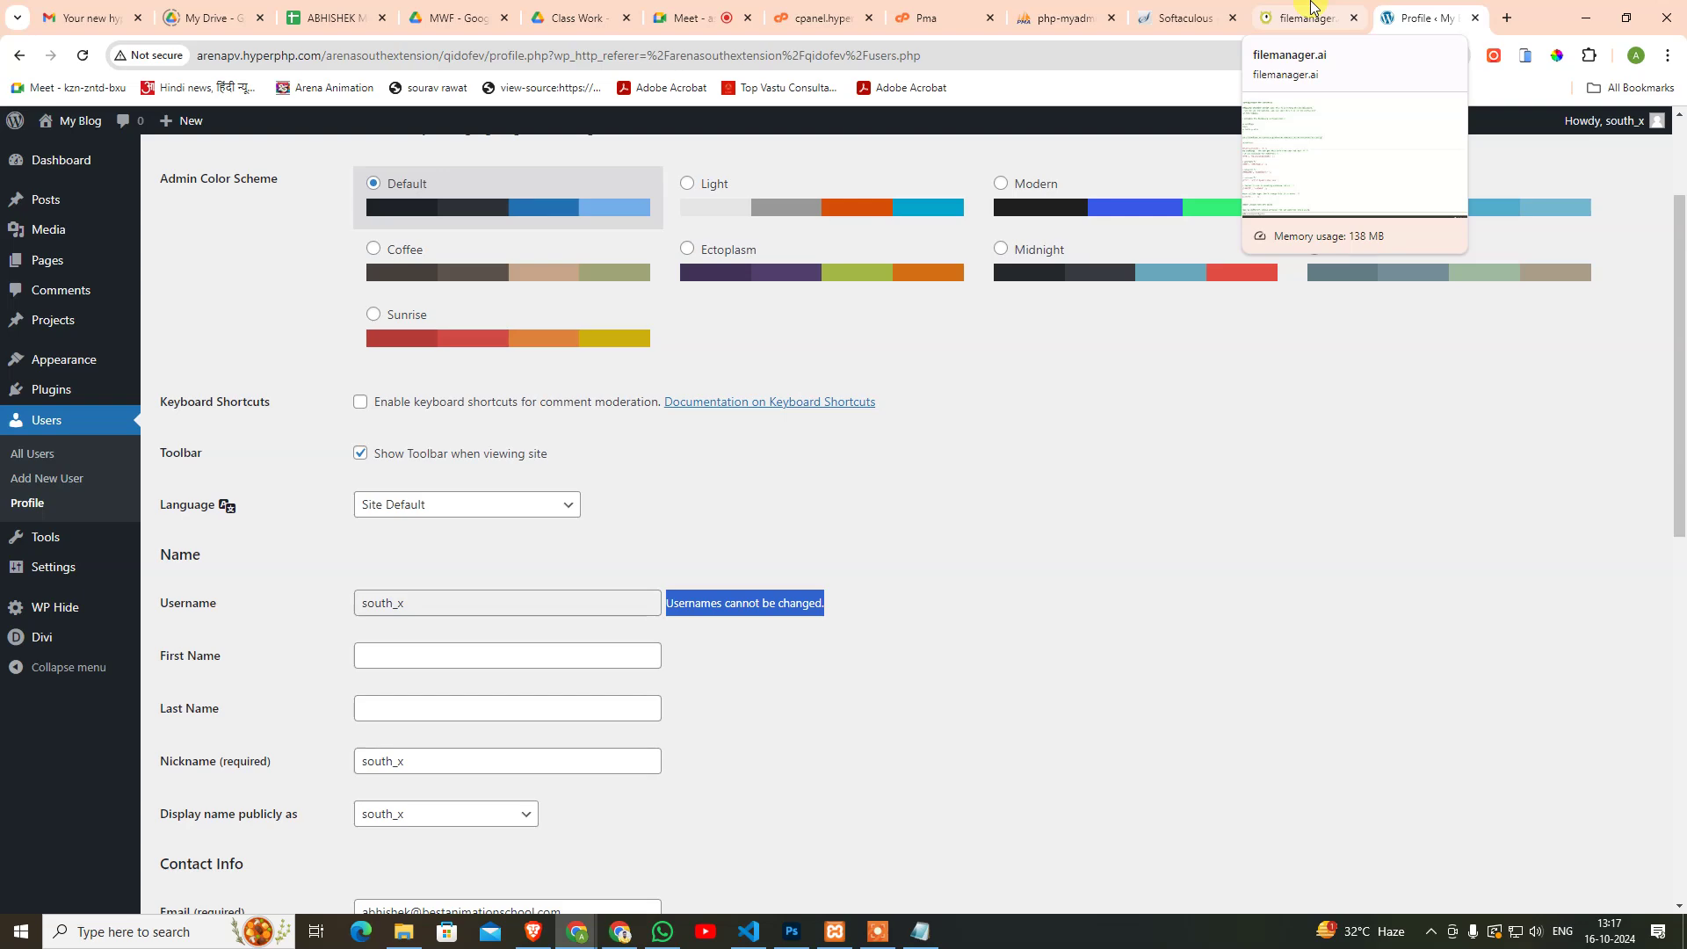
click(1310, 17)
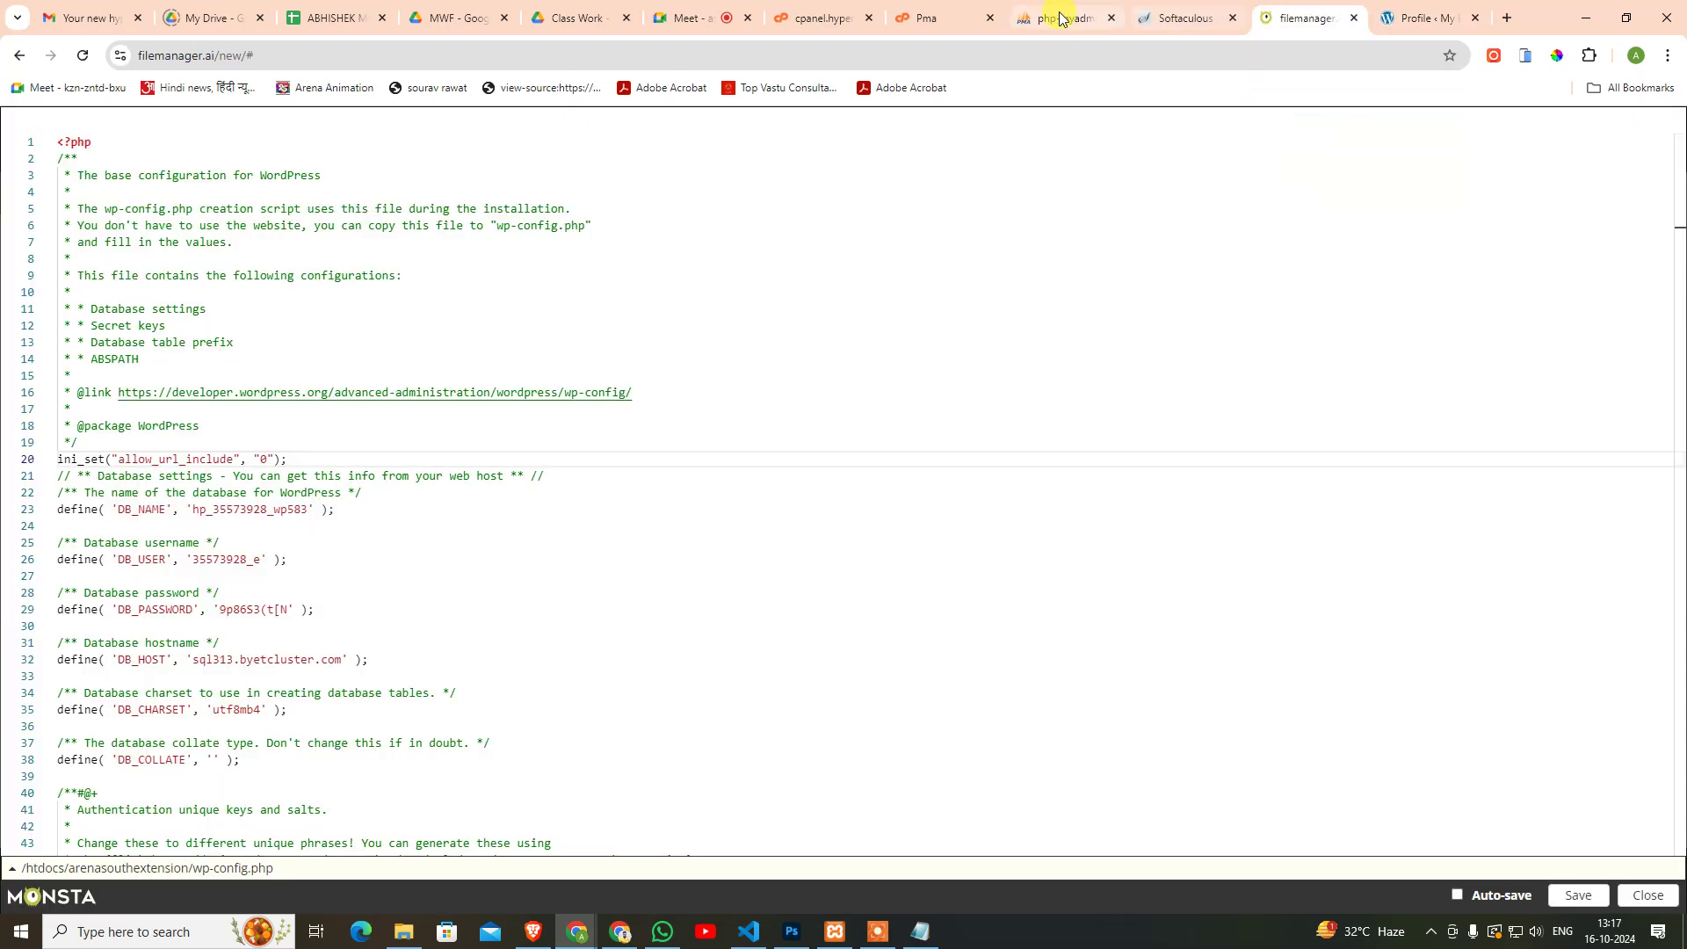
- In wp6j_users, change the administrator's user_login to the new name and copy it
click(1065, 16)
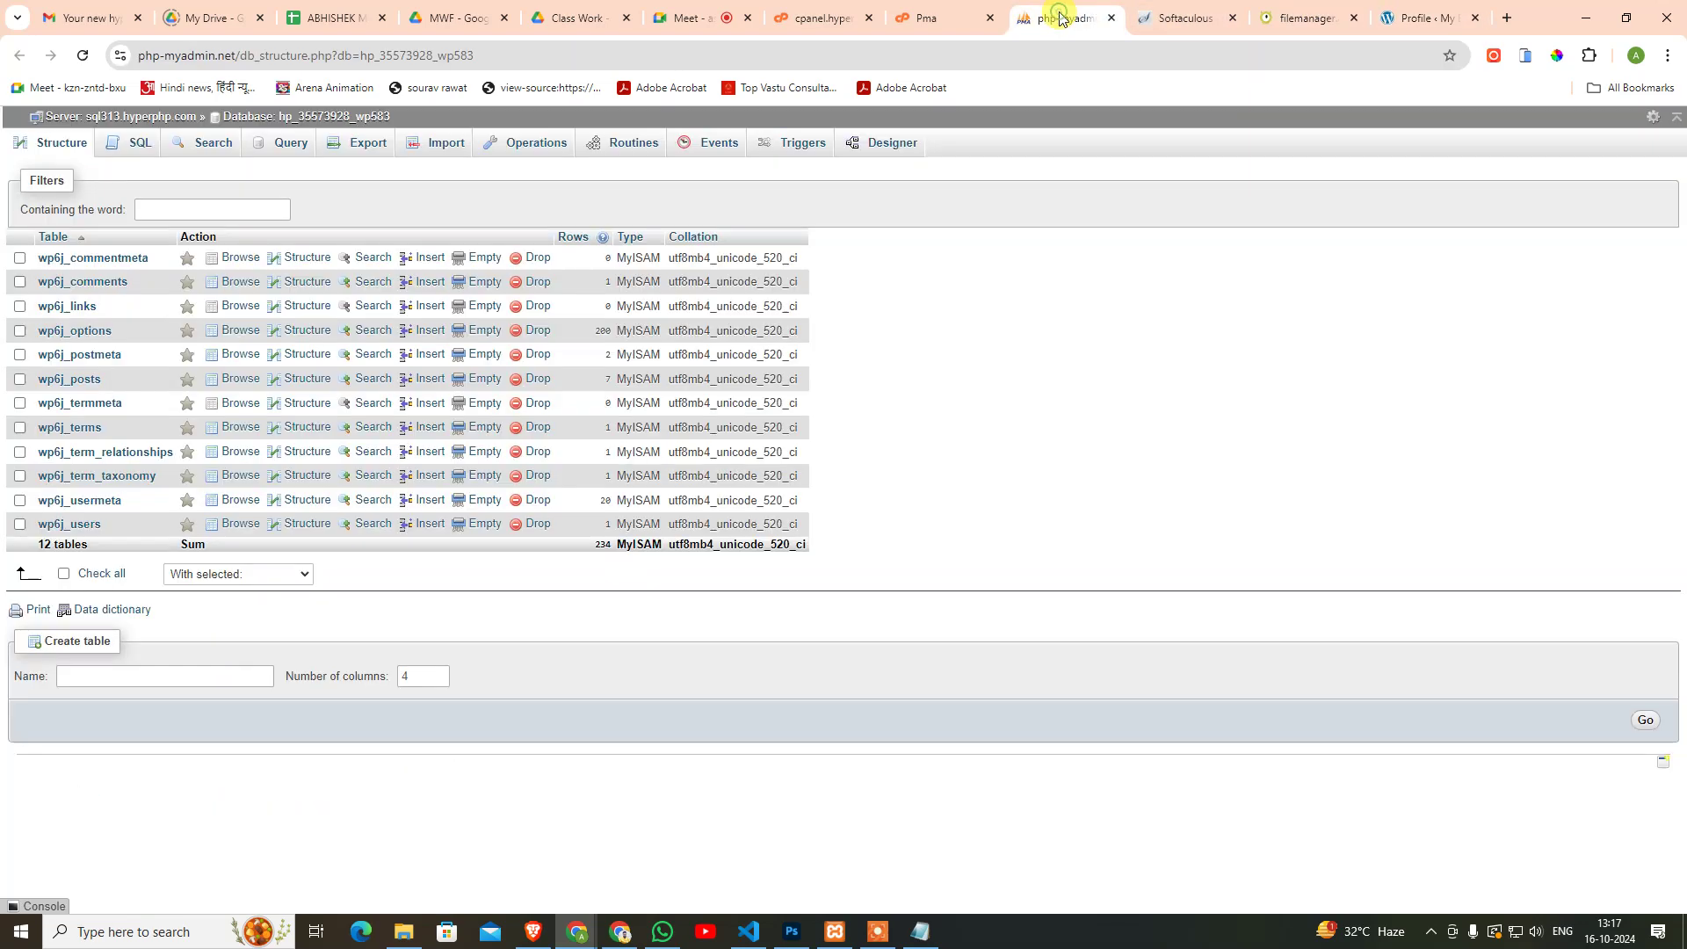
click(51, 525)
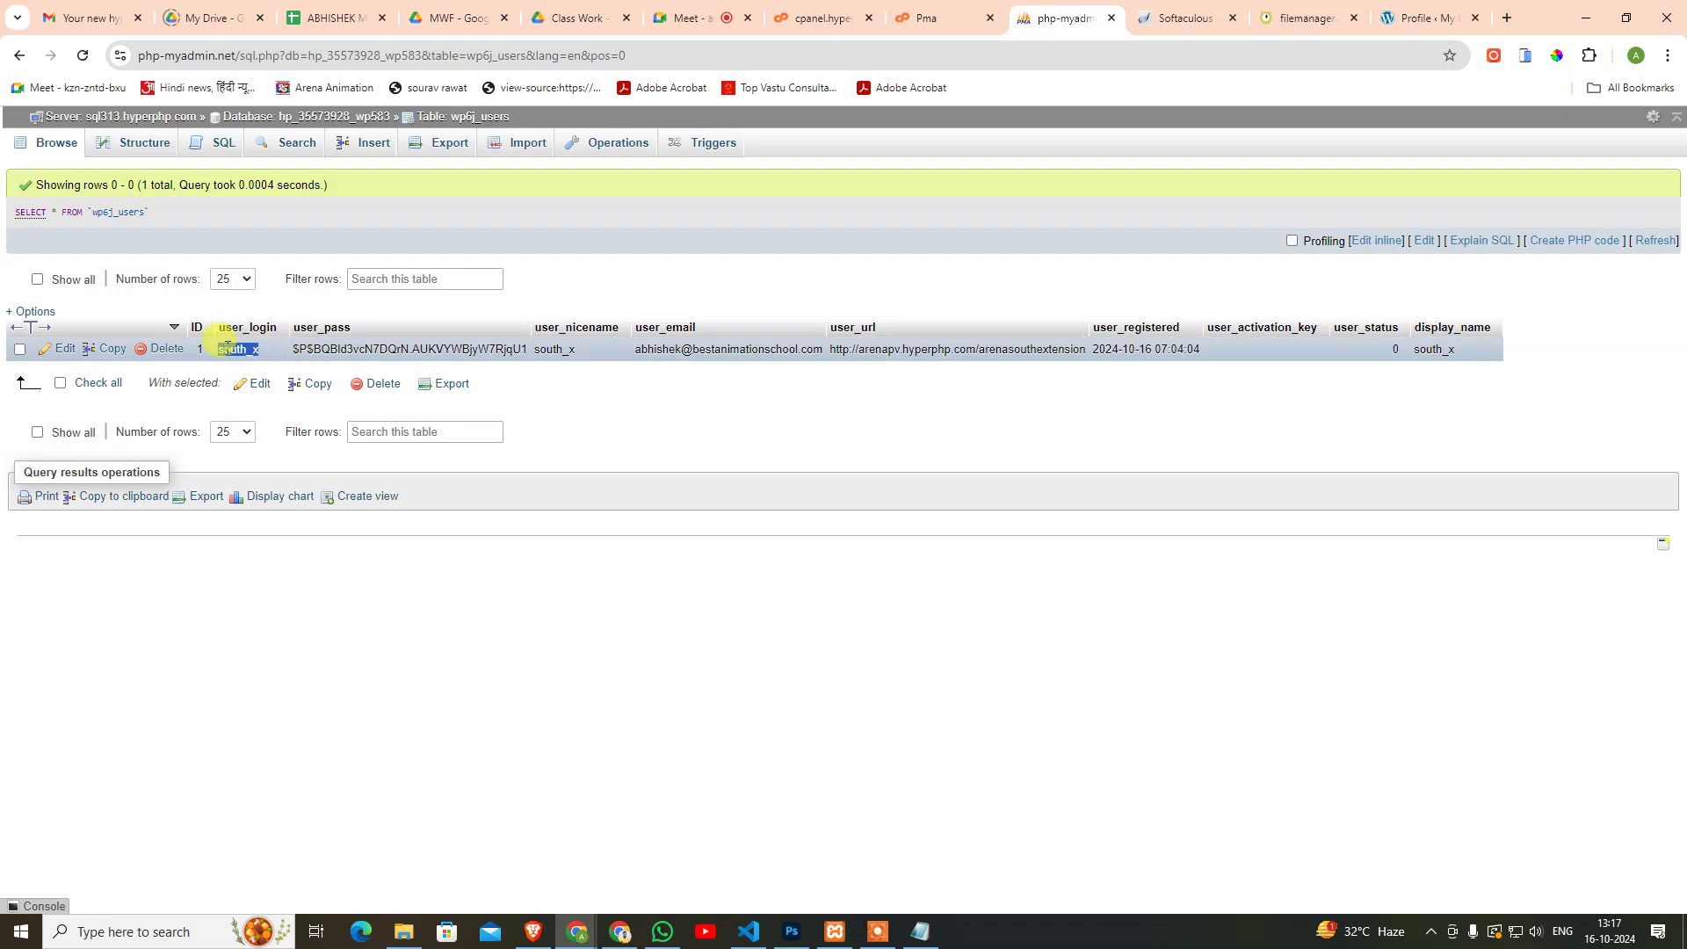
double_click(227, 347)
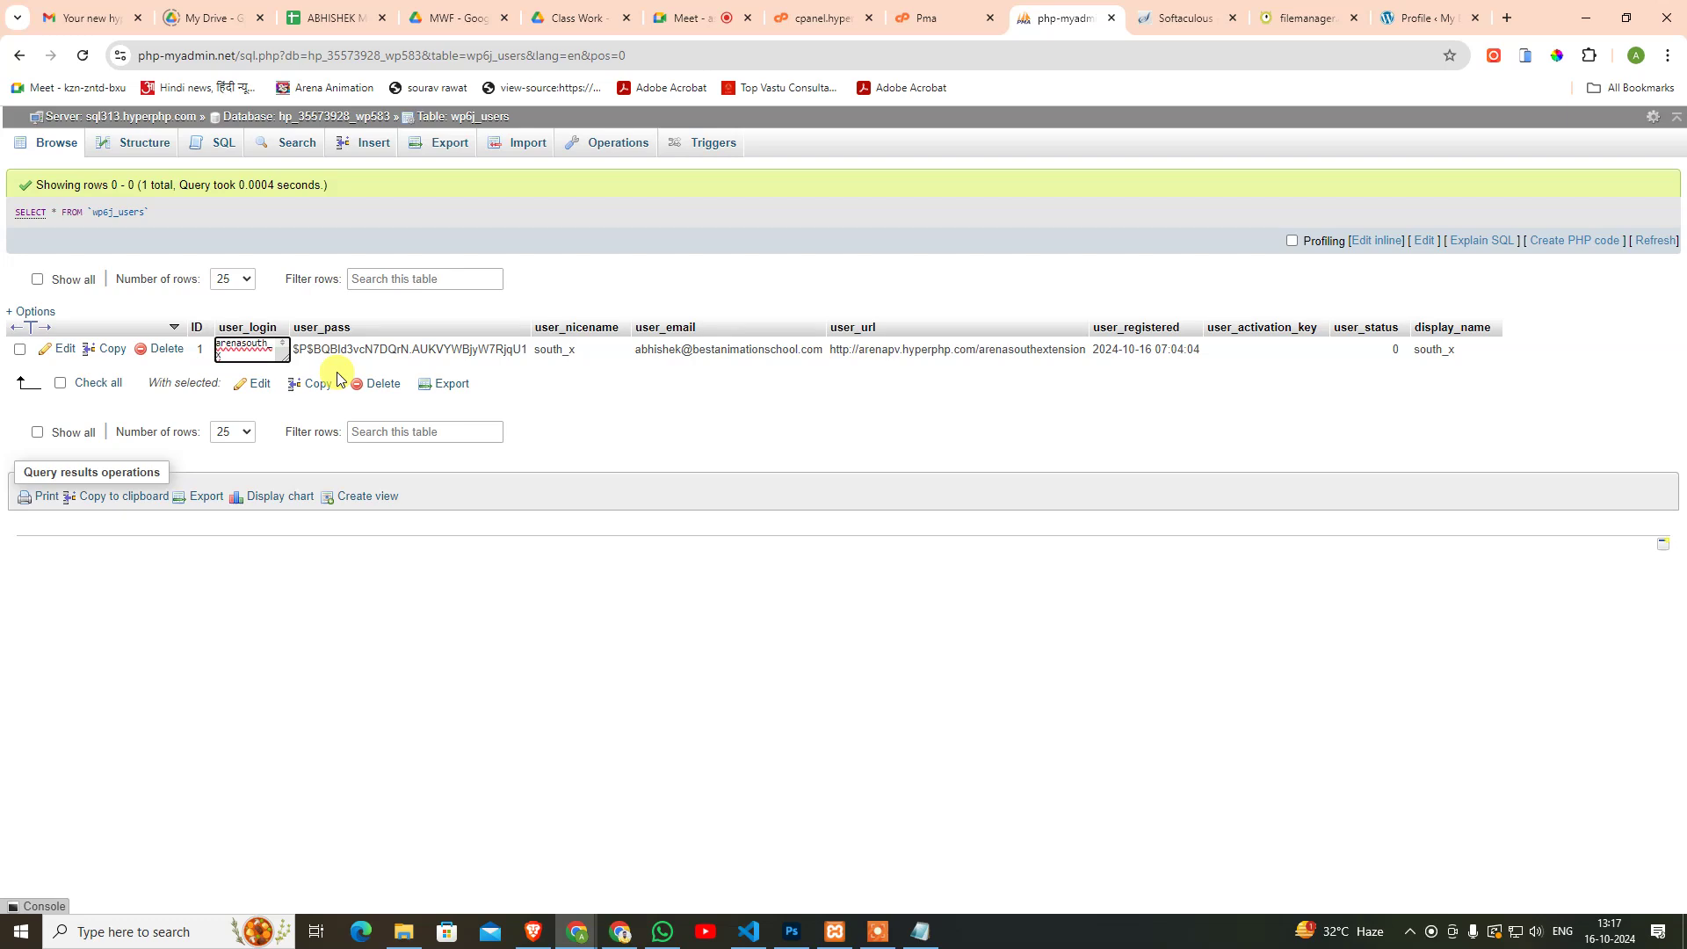
key(ctrl+c)
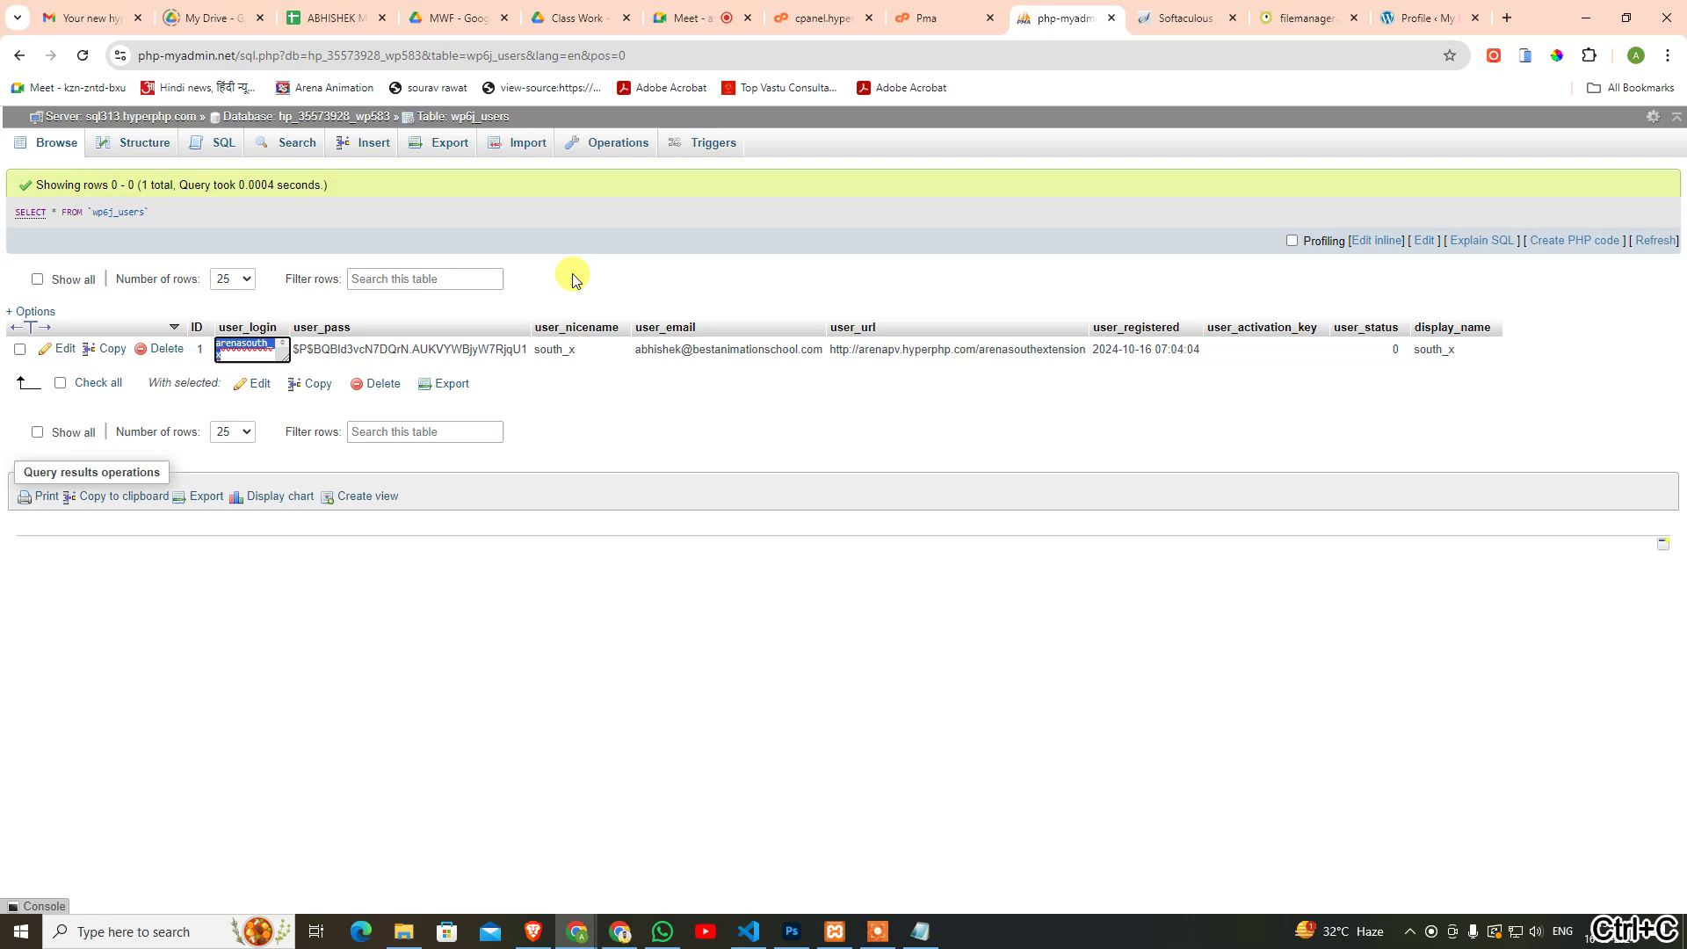
click(567, 349)
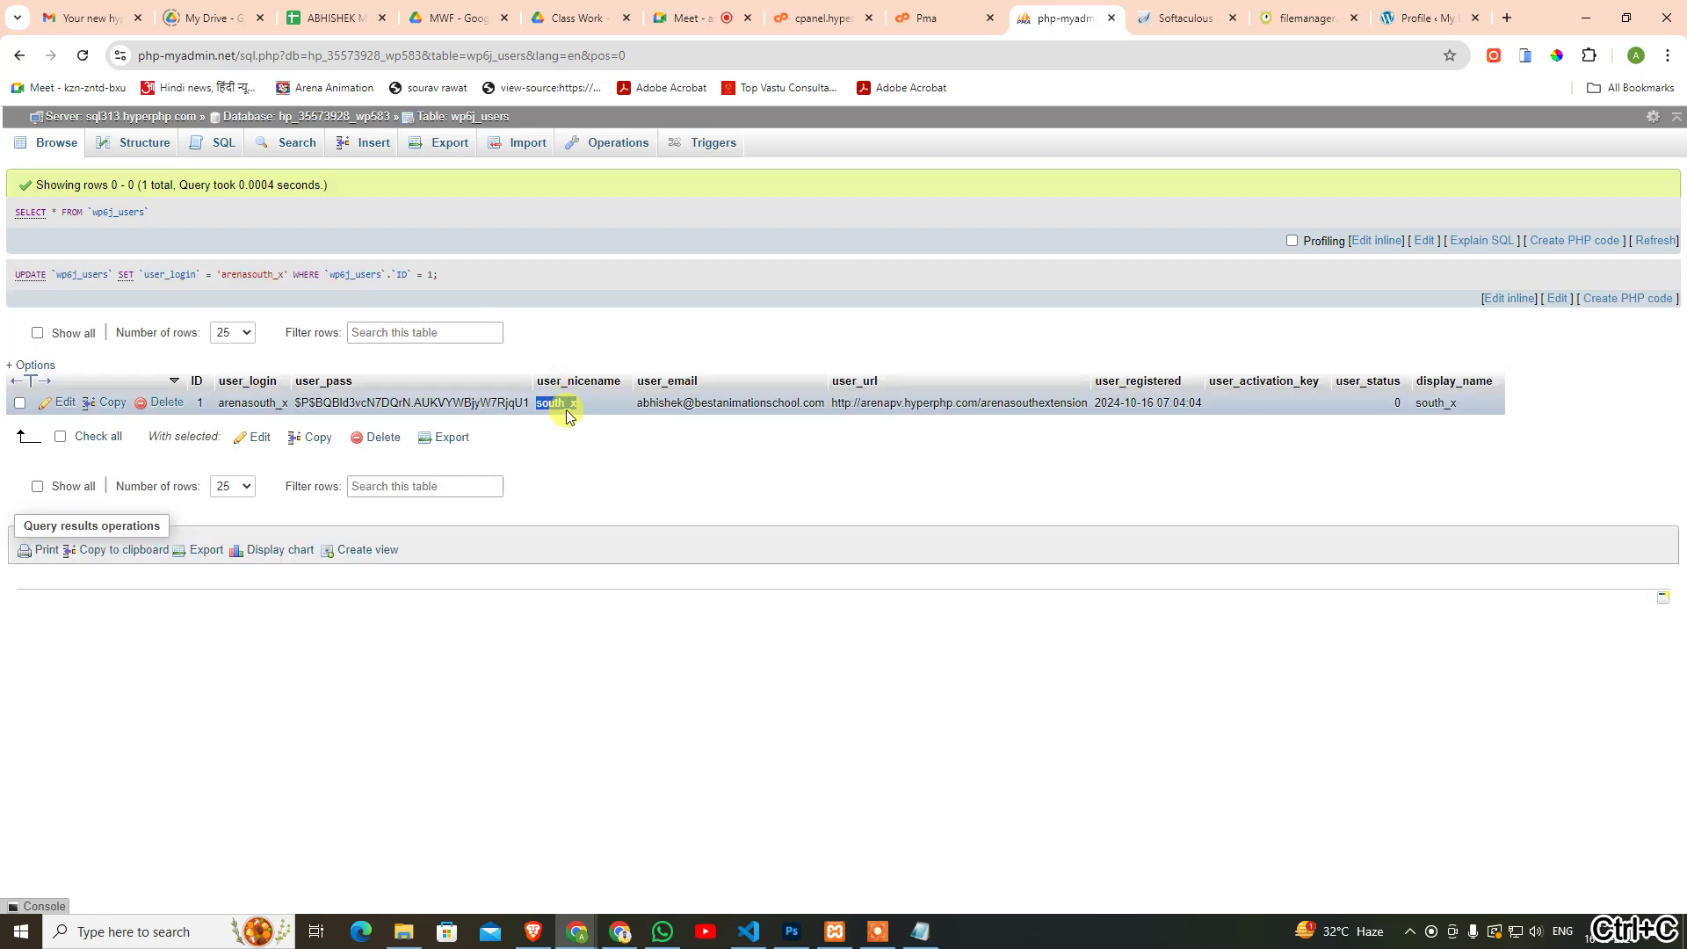
- Set user_nicename and display_name for ID 1 to the same new login name
click(559, 403)
key(ctrl+a)
key(ctrl+v)
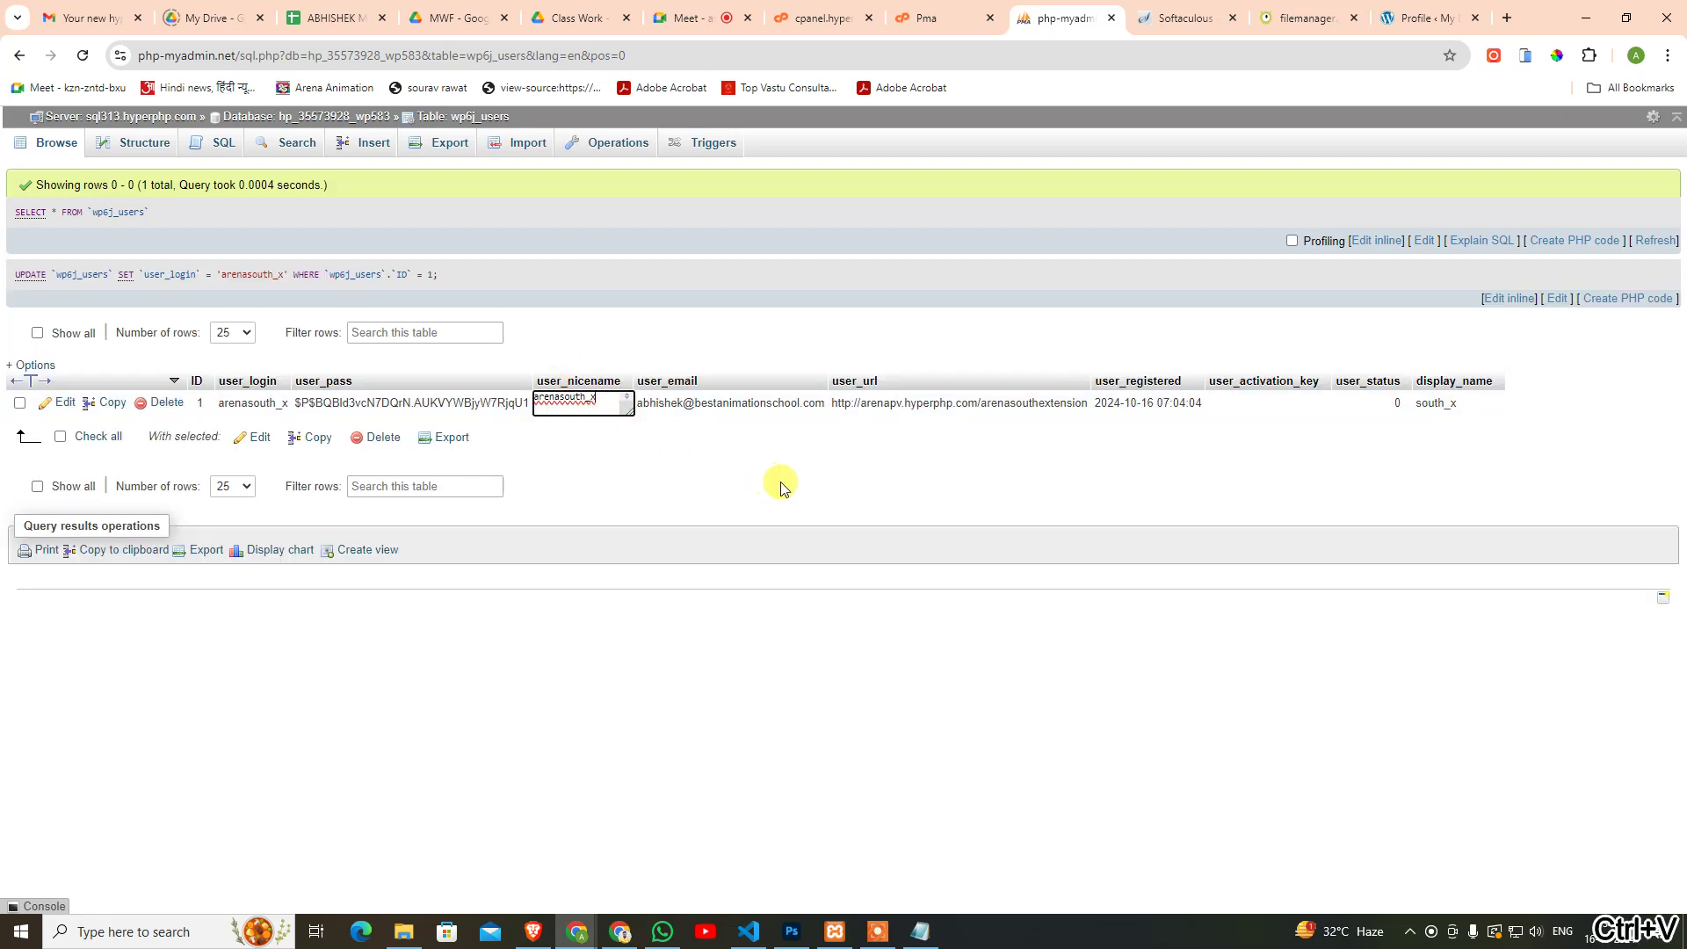
click(781, 482)
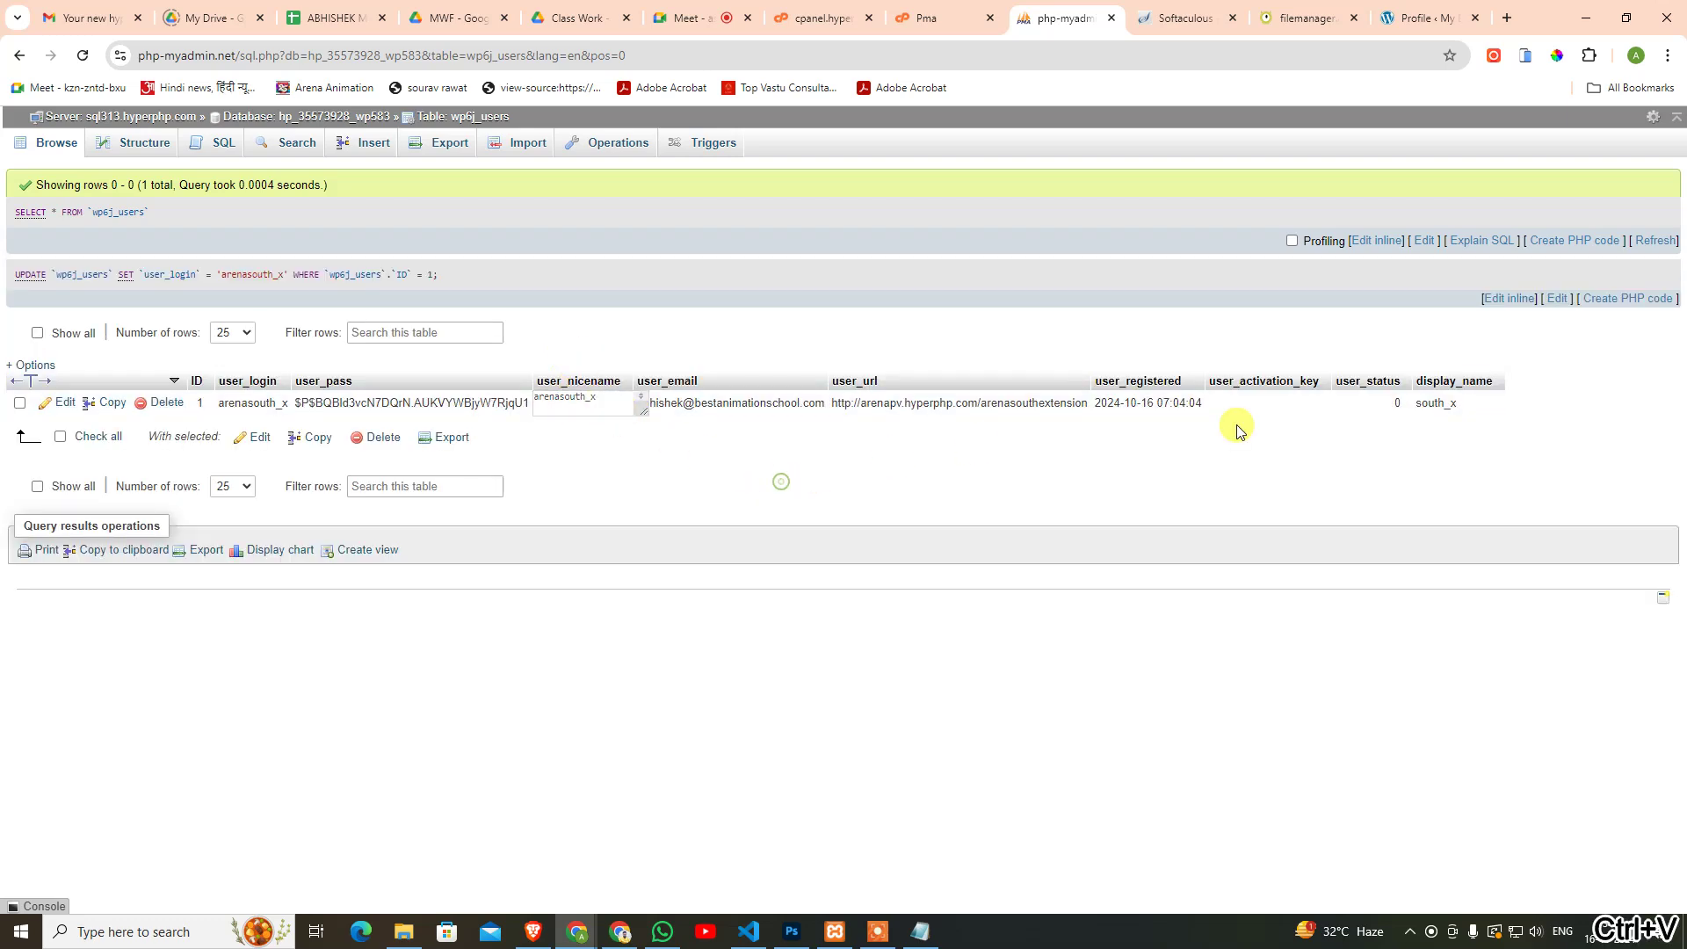
click(1428, 403)
key(ctrl+v)
click(1350, 504)
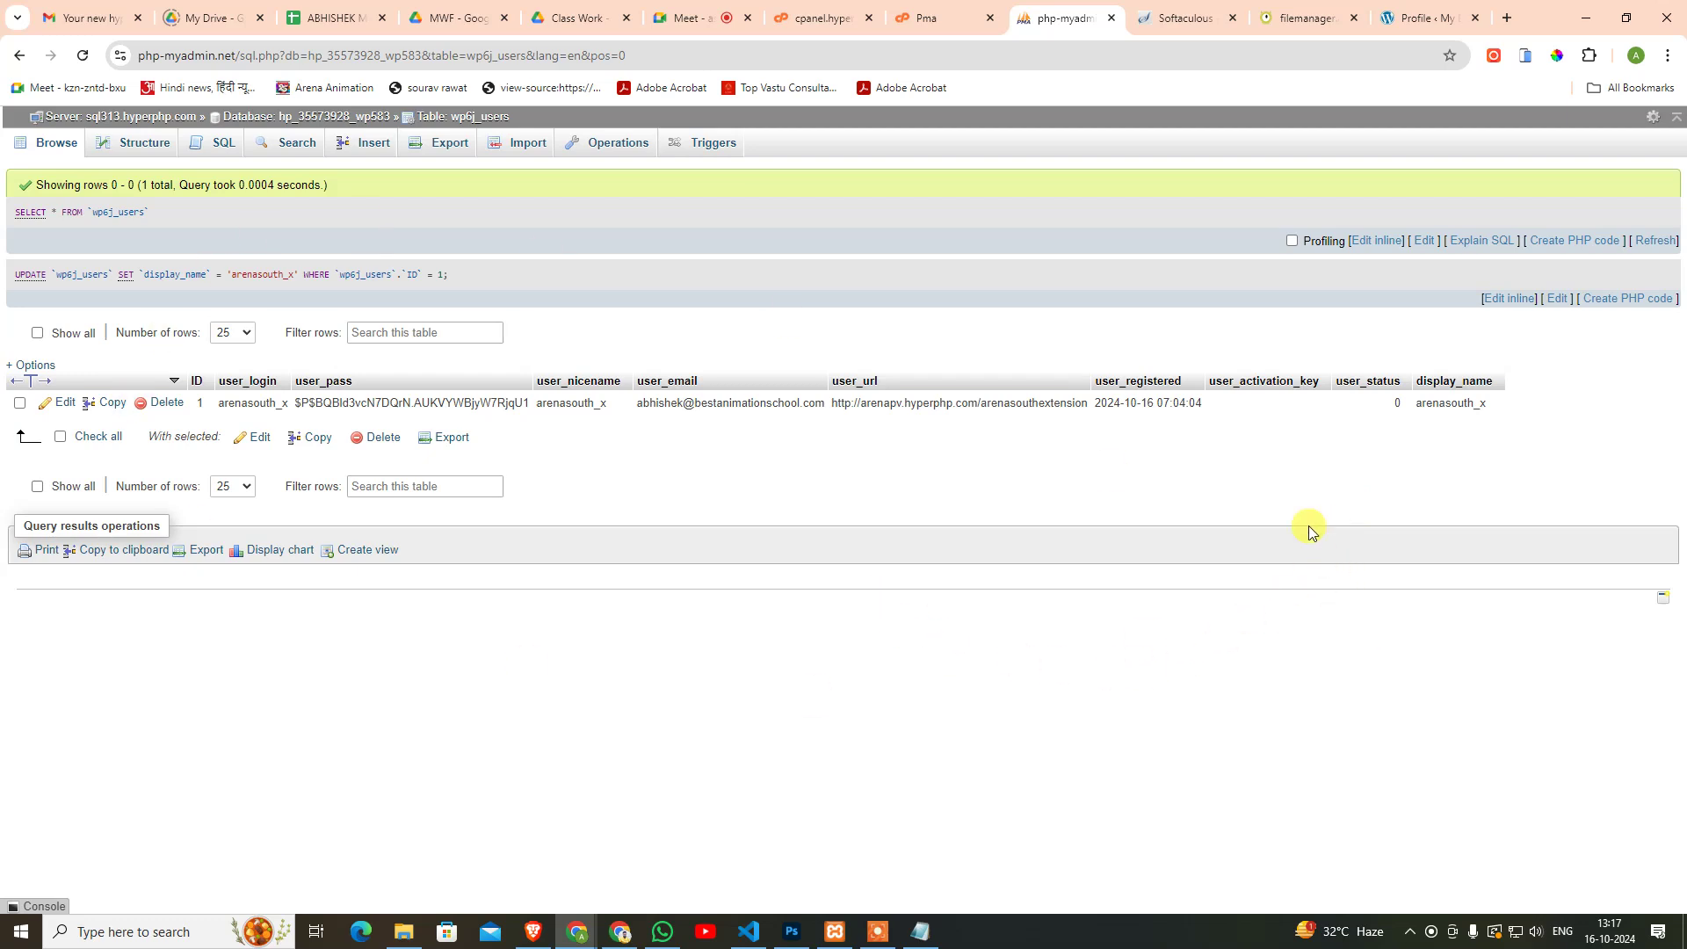
- Go from the WordPress profile page to the site's home page
click(1419, 17)
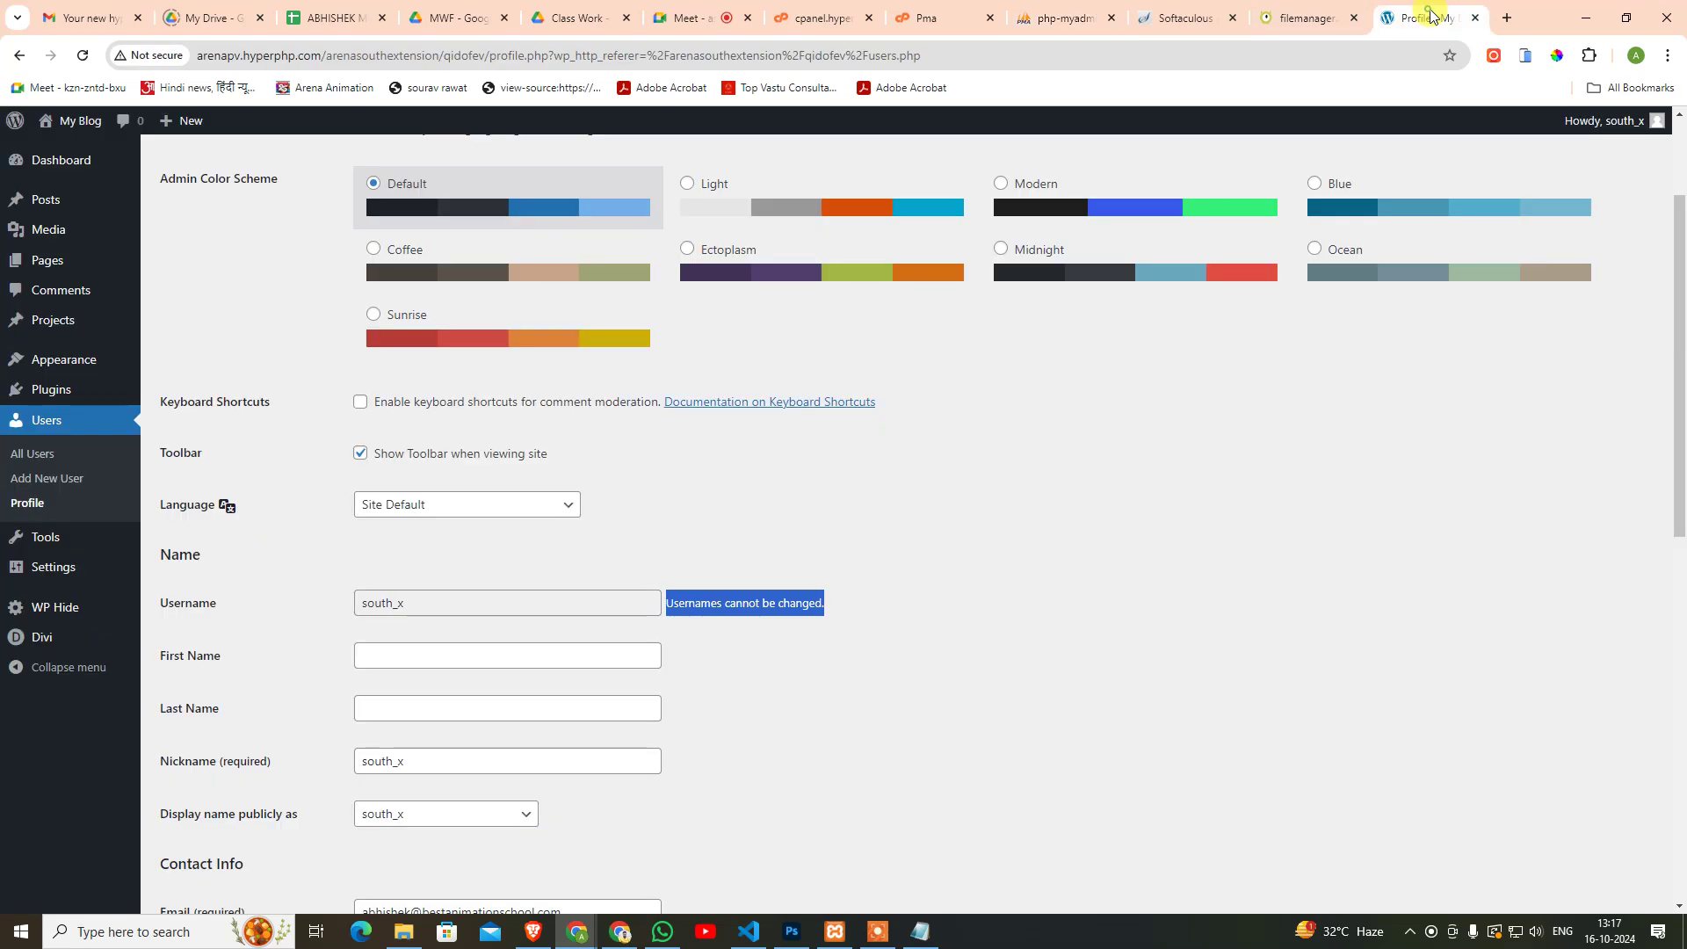
scroll(168, 326, up, 2)
click(83, 55)
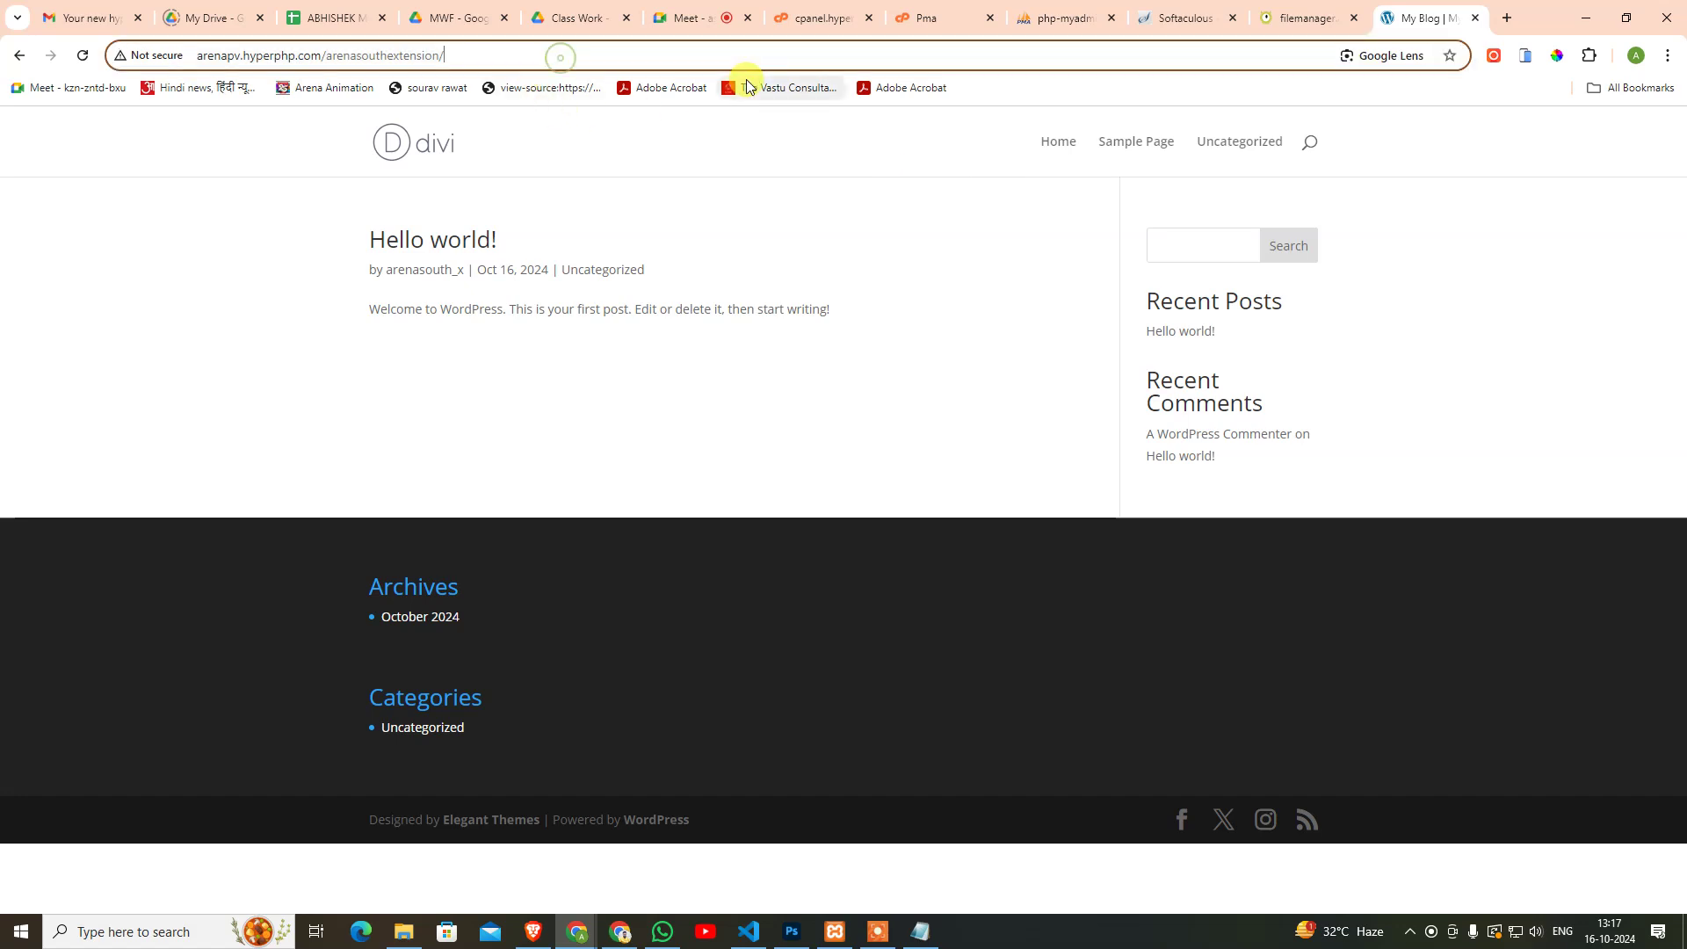
- Correct the saved admin username in the Notepad installation notes and copy it
click(920, 931)
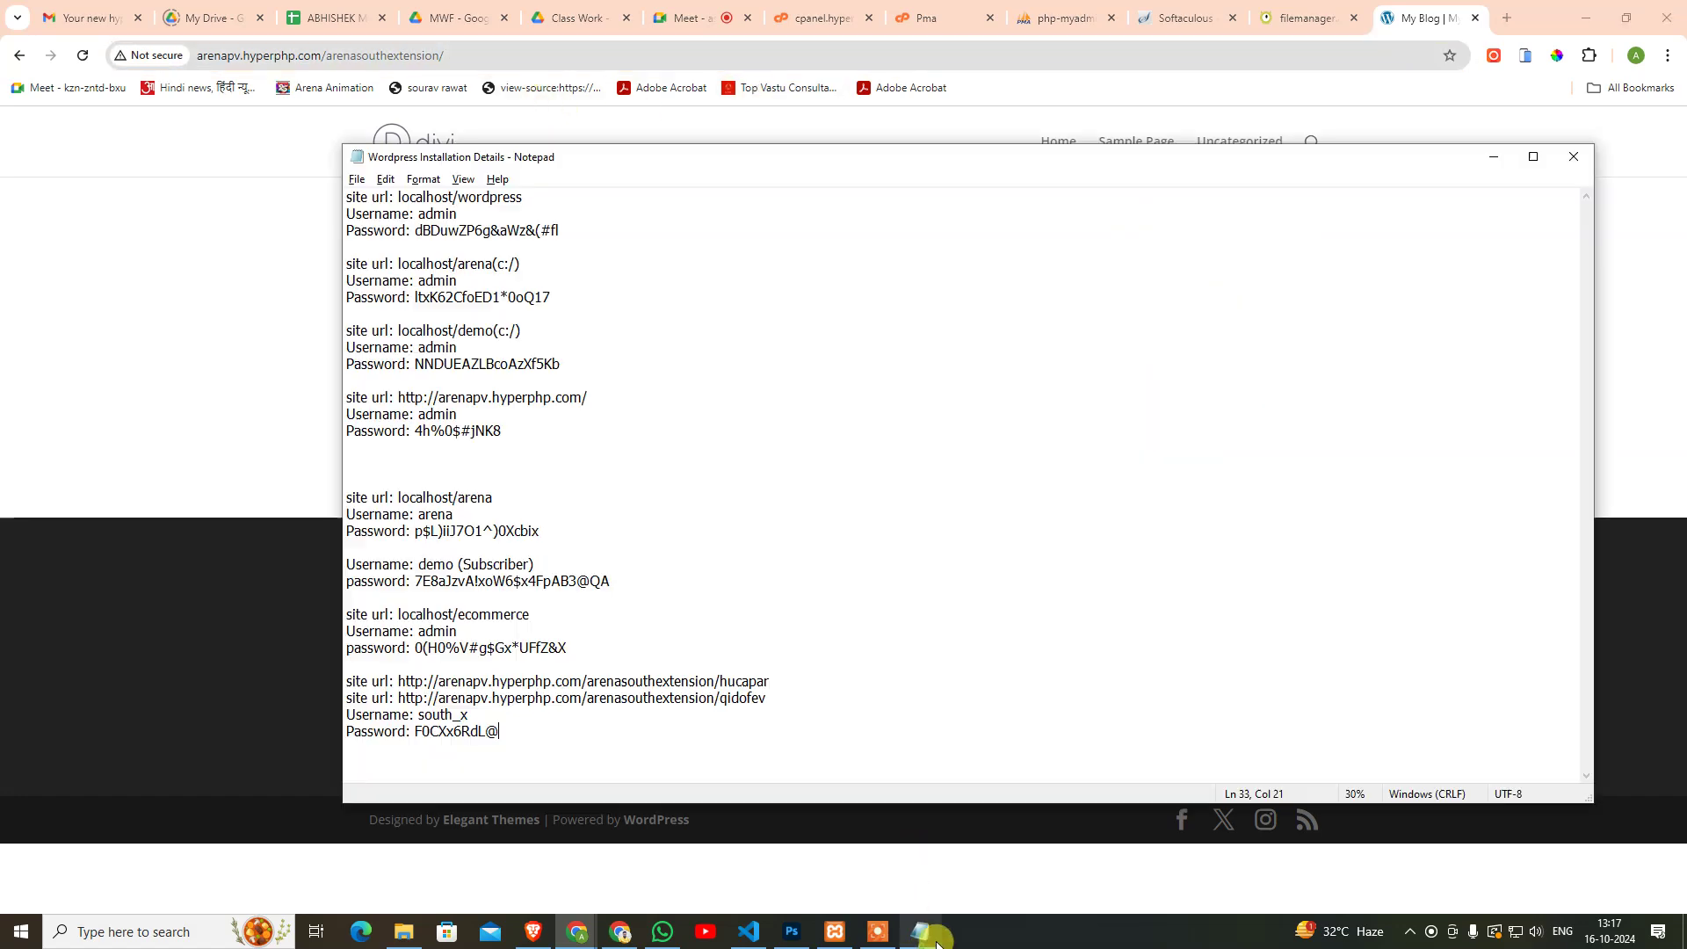
click(423, 715)
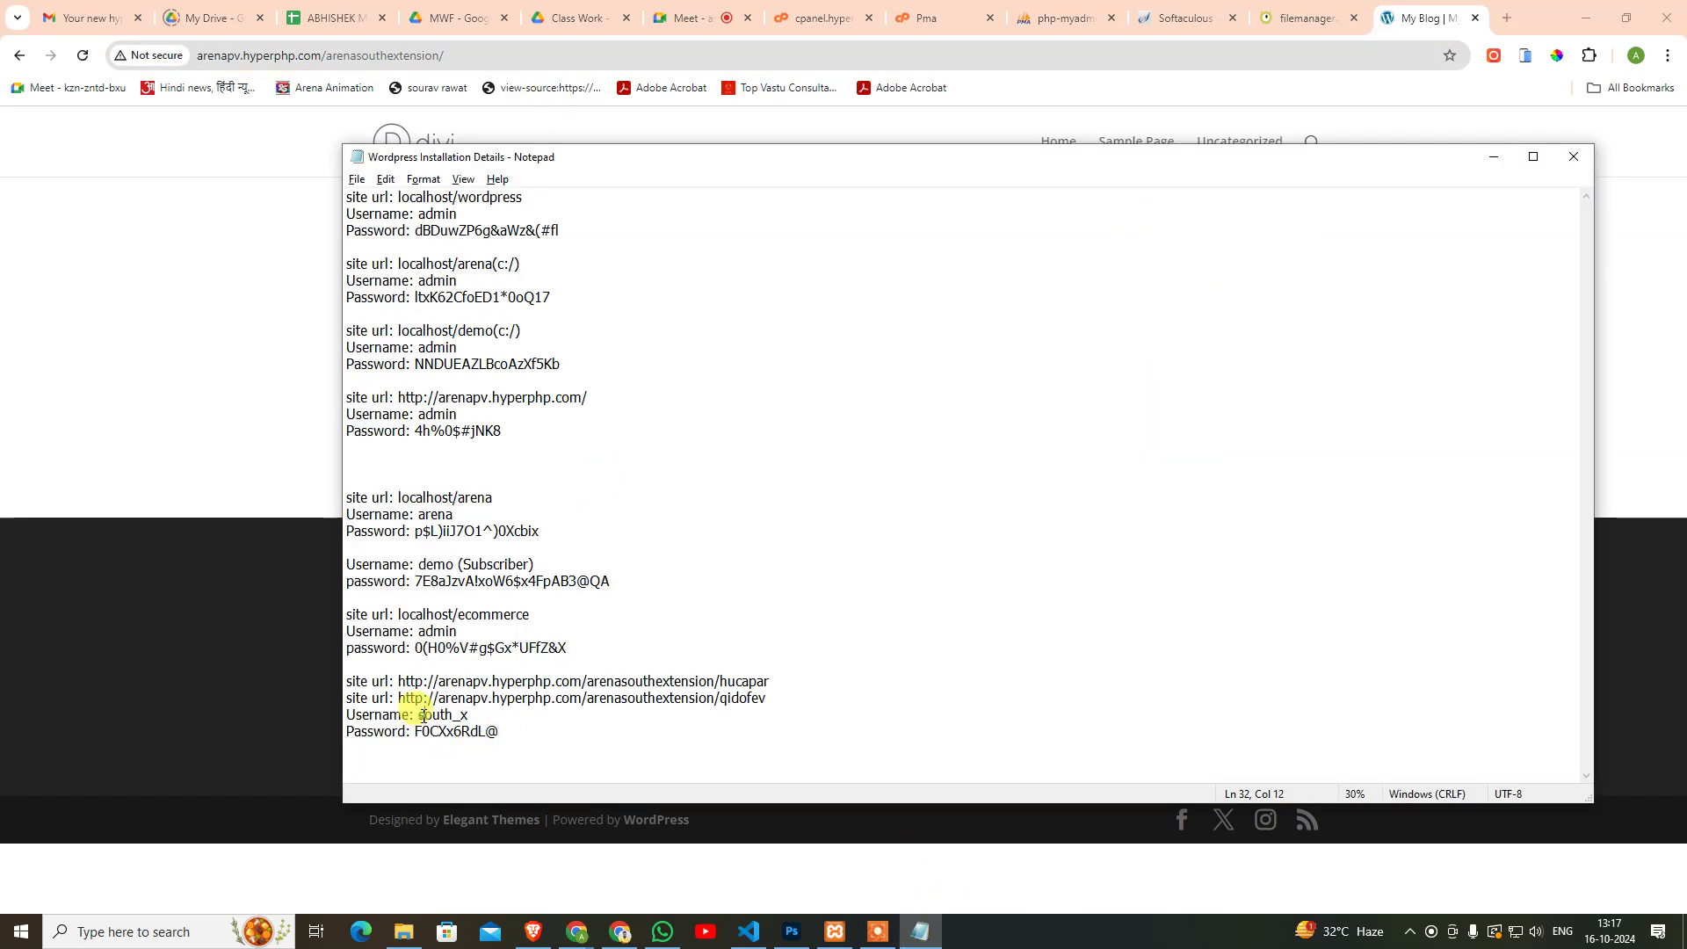
text(arena)
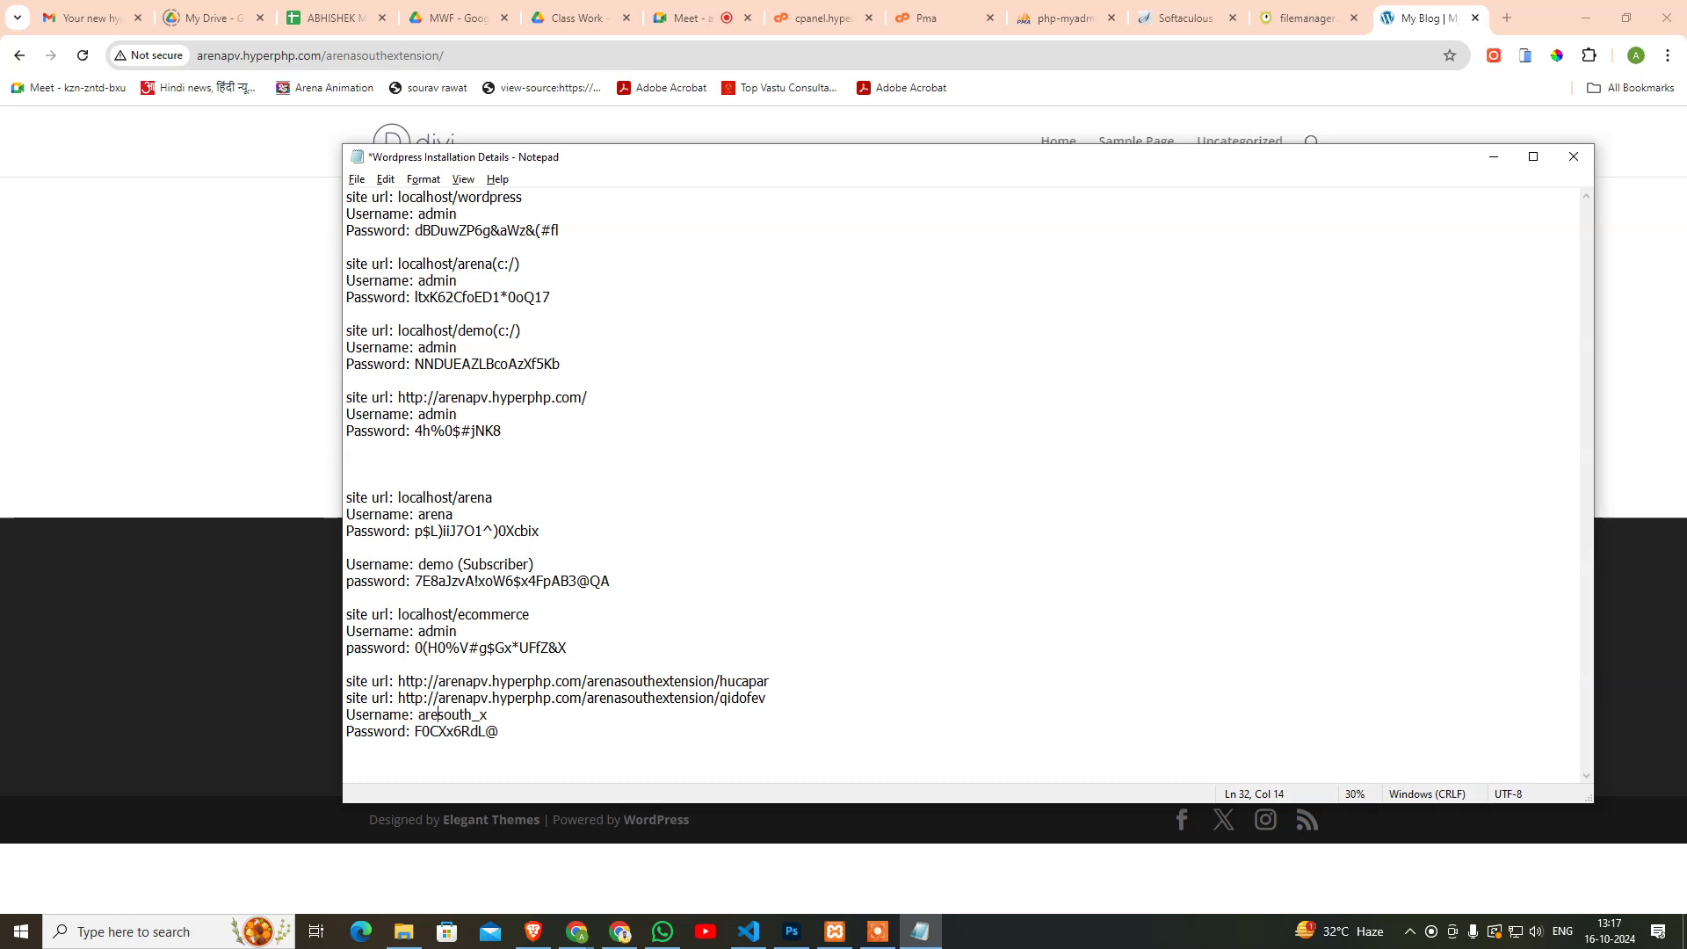
double_click(426, 715)
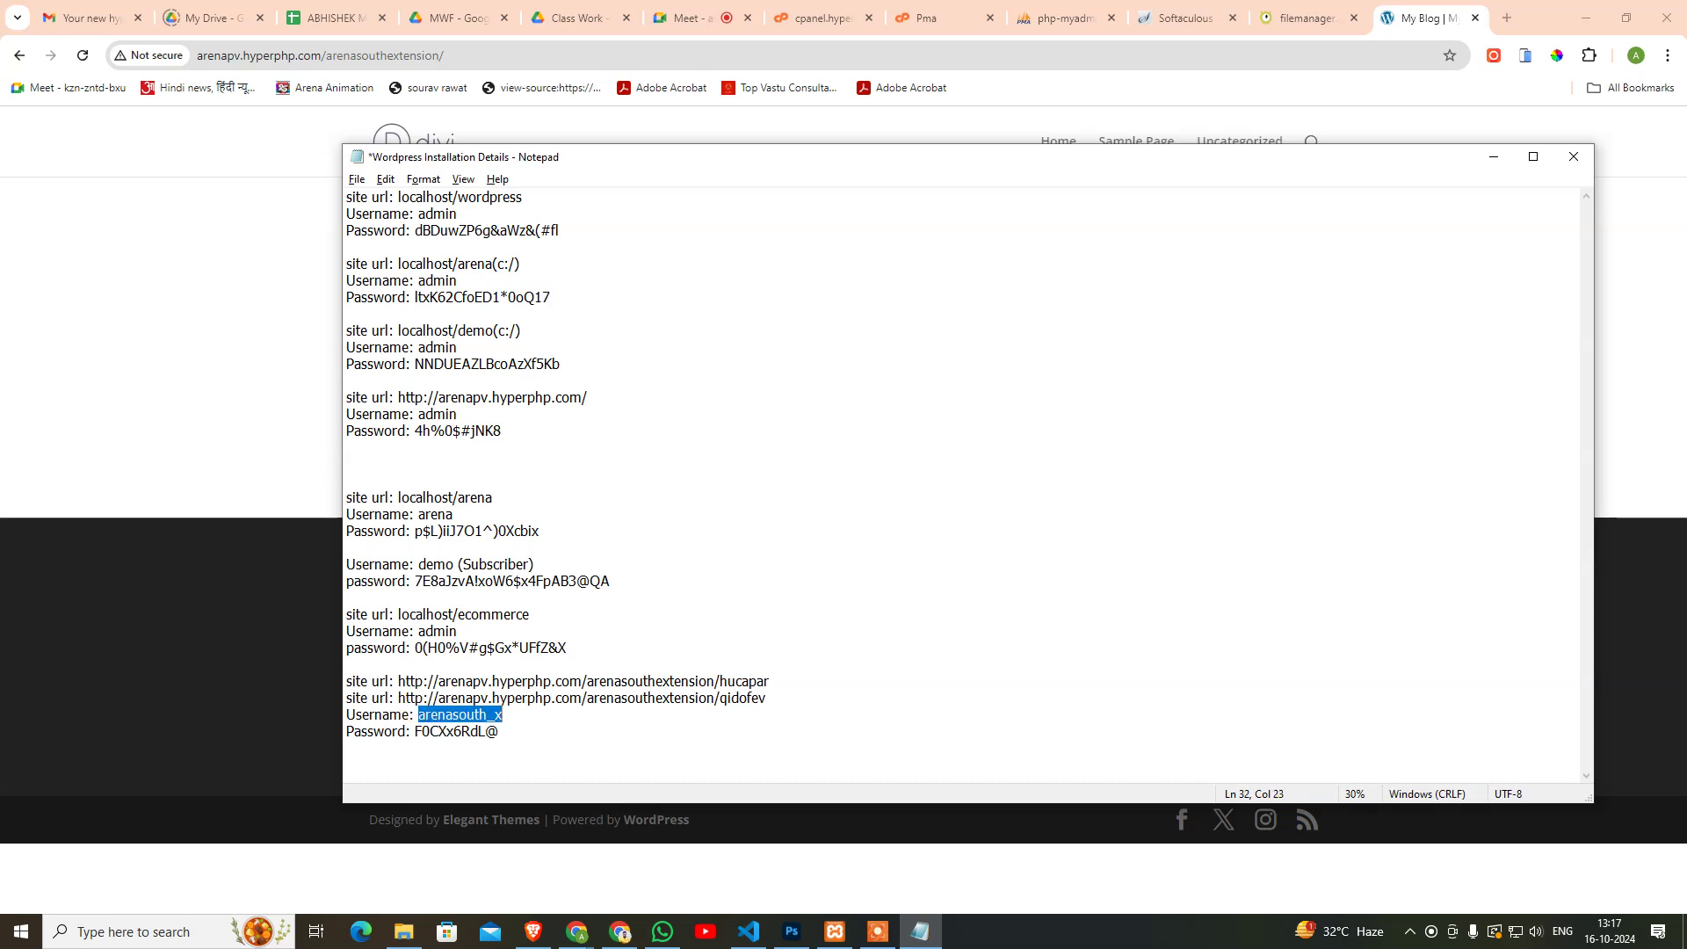
key(ctrl+c)
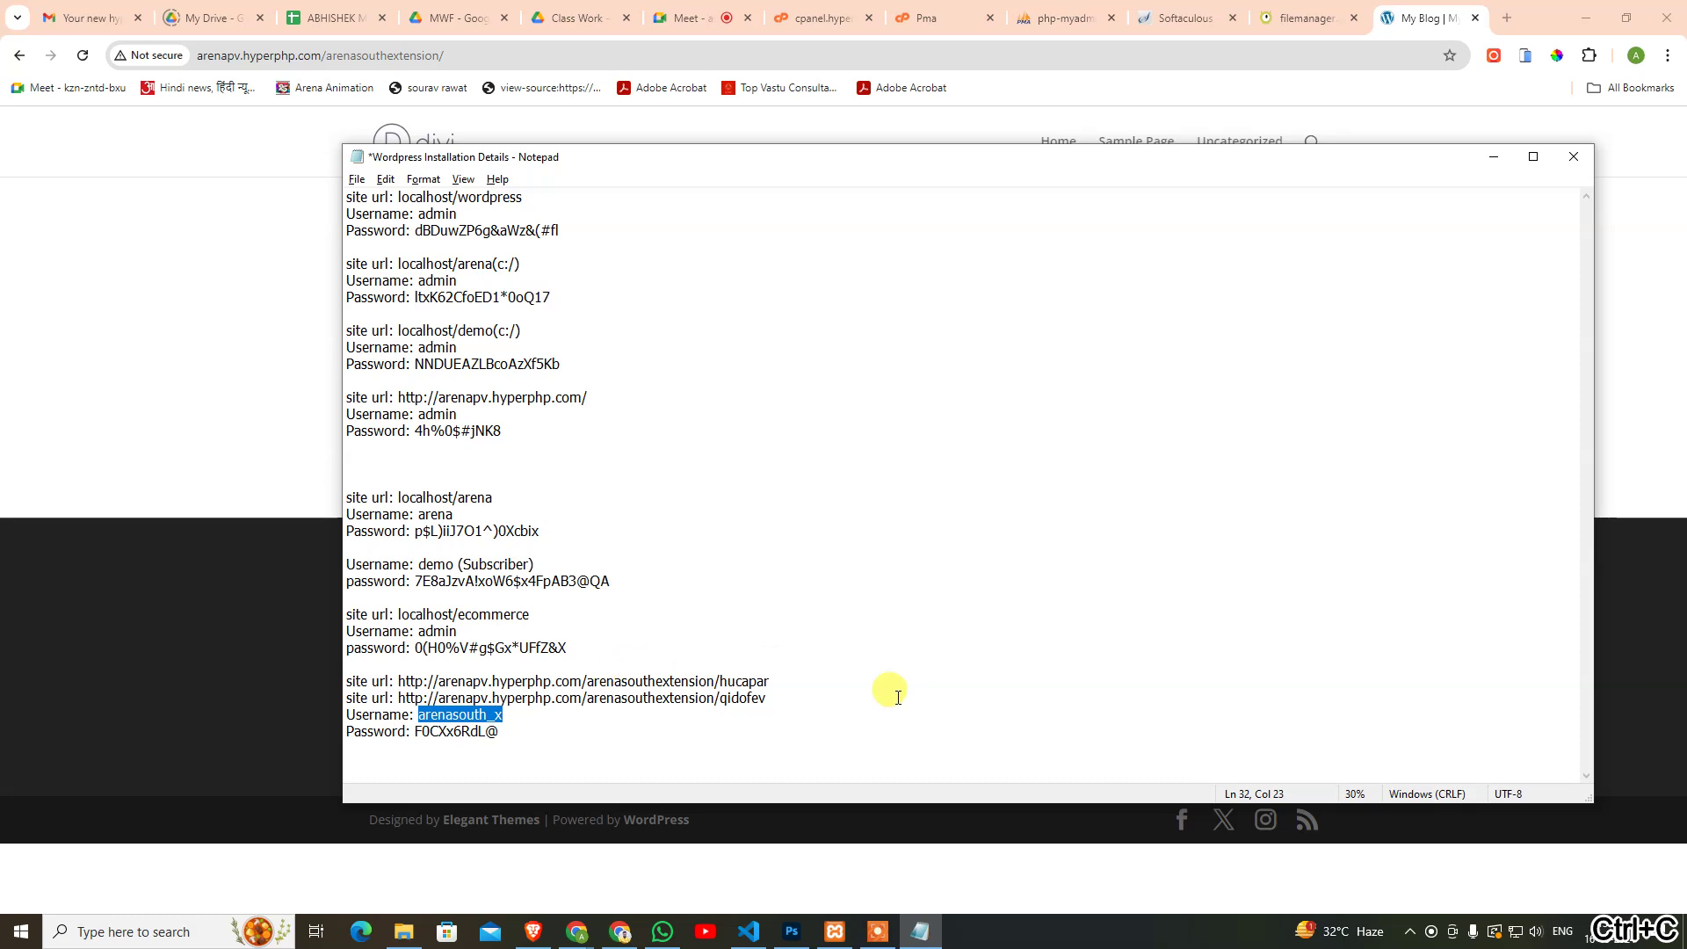
- Copy the 'hucapar' login path from the saved site URLs
click(795, 696)
double_click(732, 682)
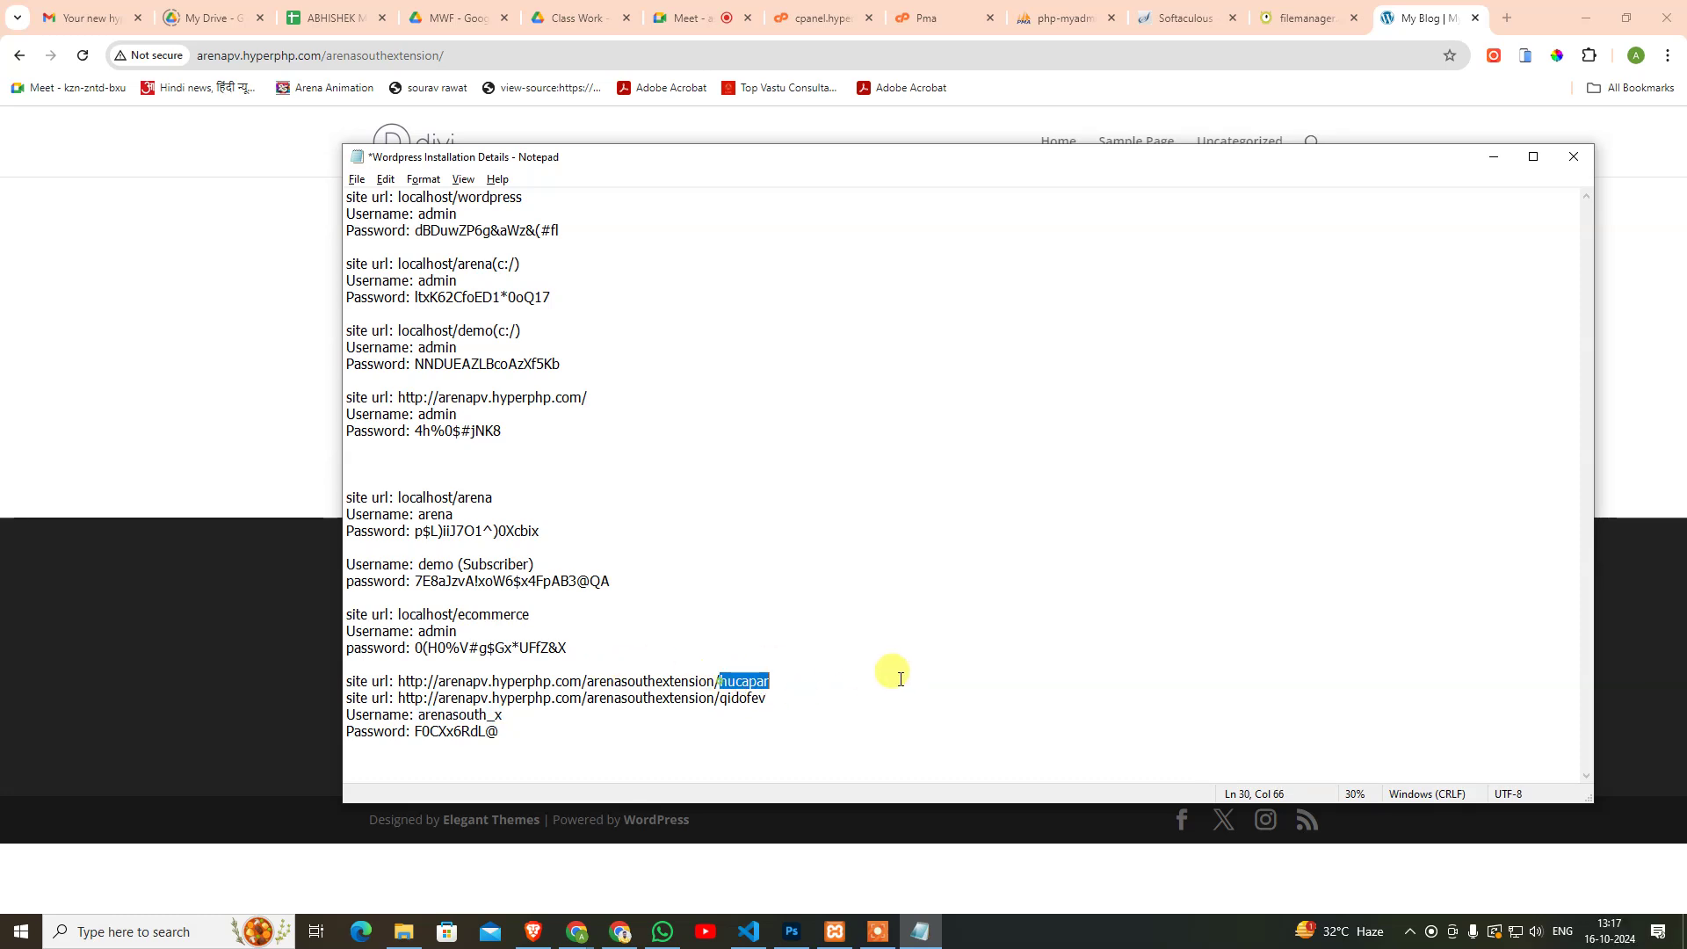
key(ctrl+c)
click(178, 298)
- Load the blog's /hucapar login page in Chrome
click(528, 60)
key(ctrl+v)
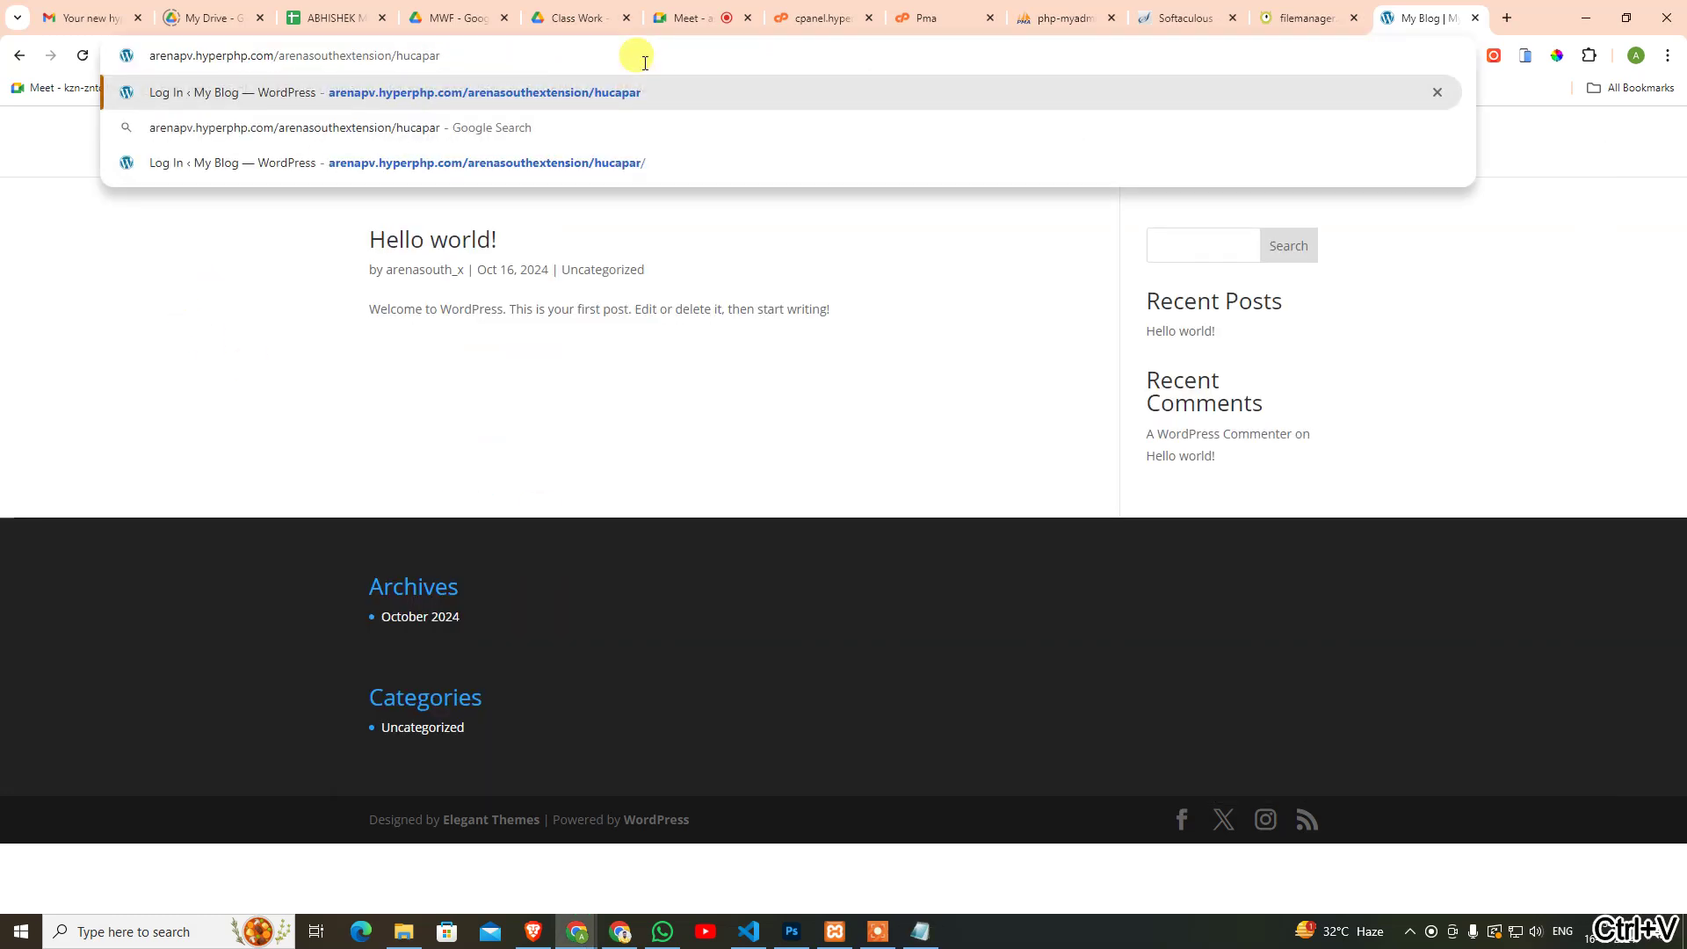
key(Return)
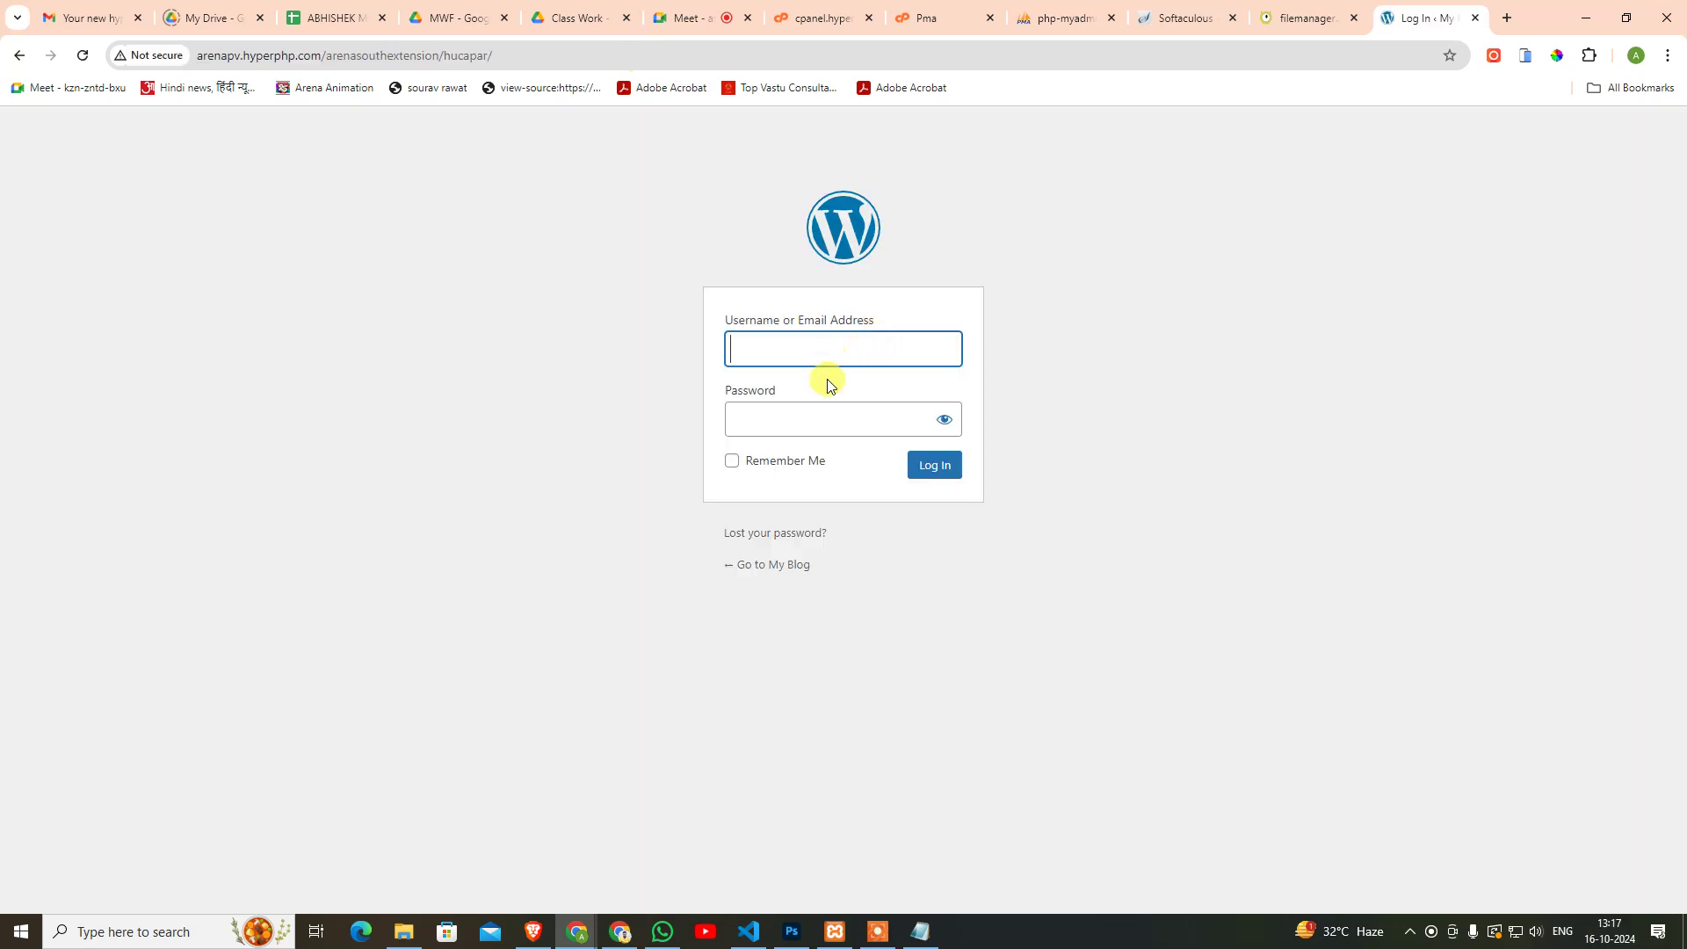
- Attempt login with the new username and the password copied from the notes
click(843, 351)
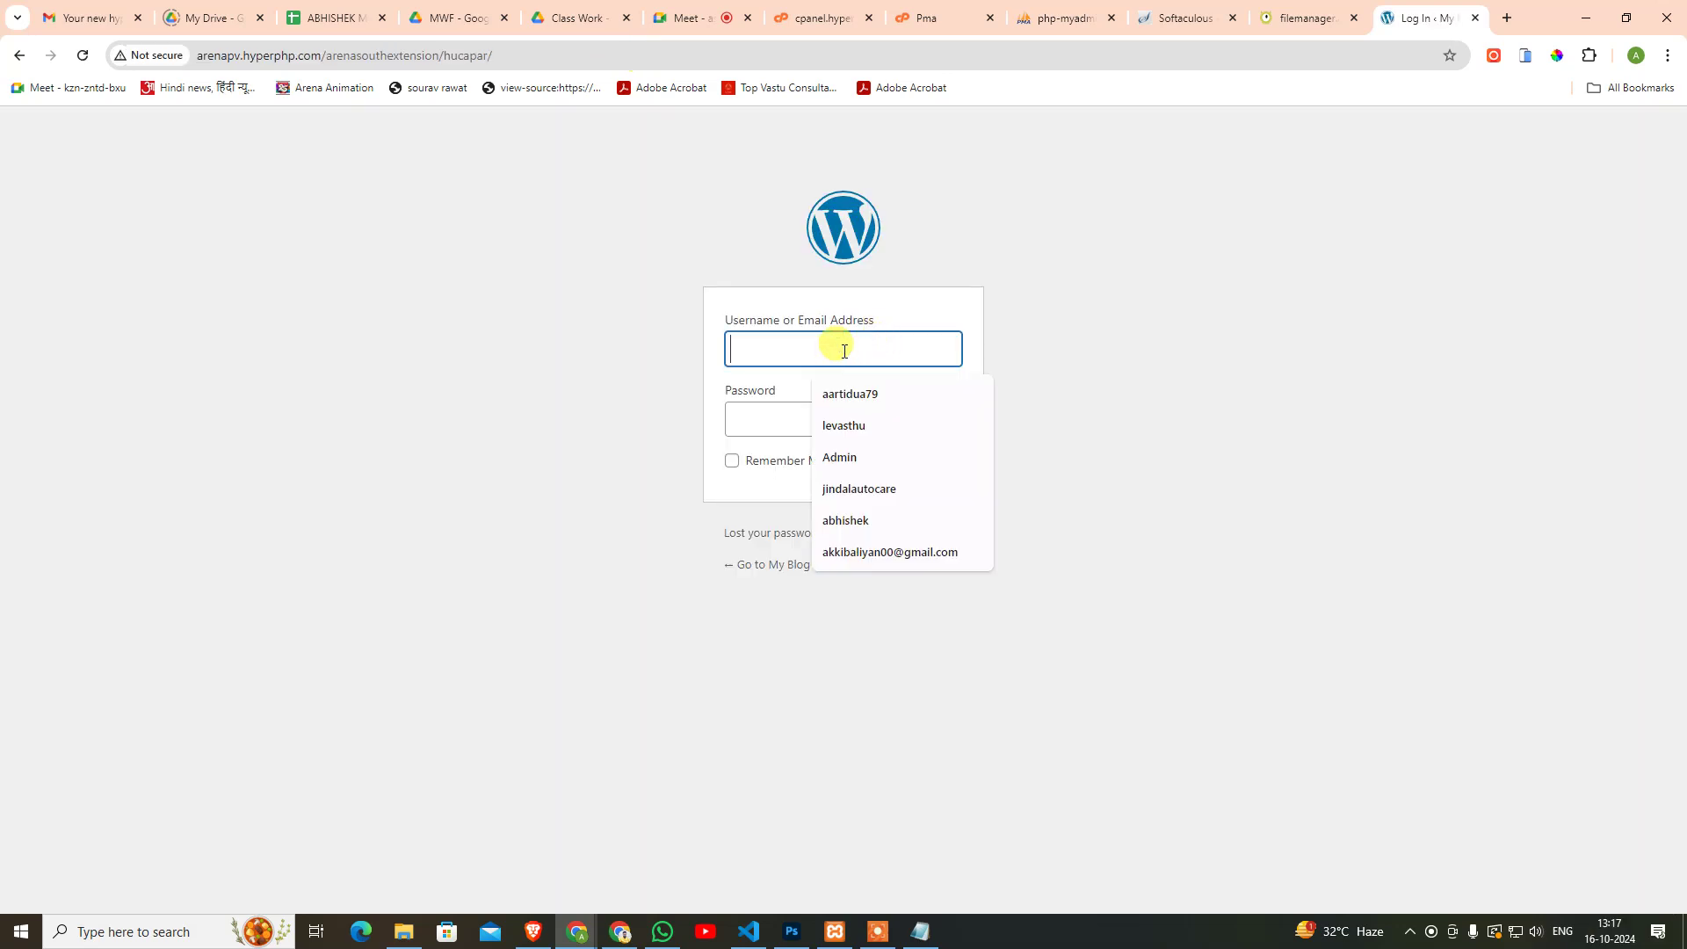
text(arenasouth_x)
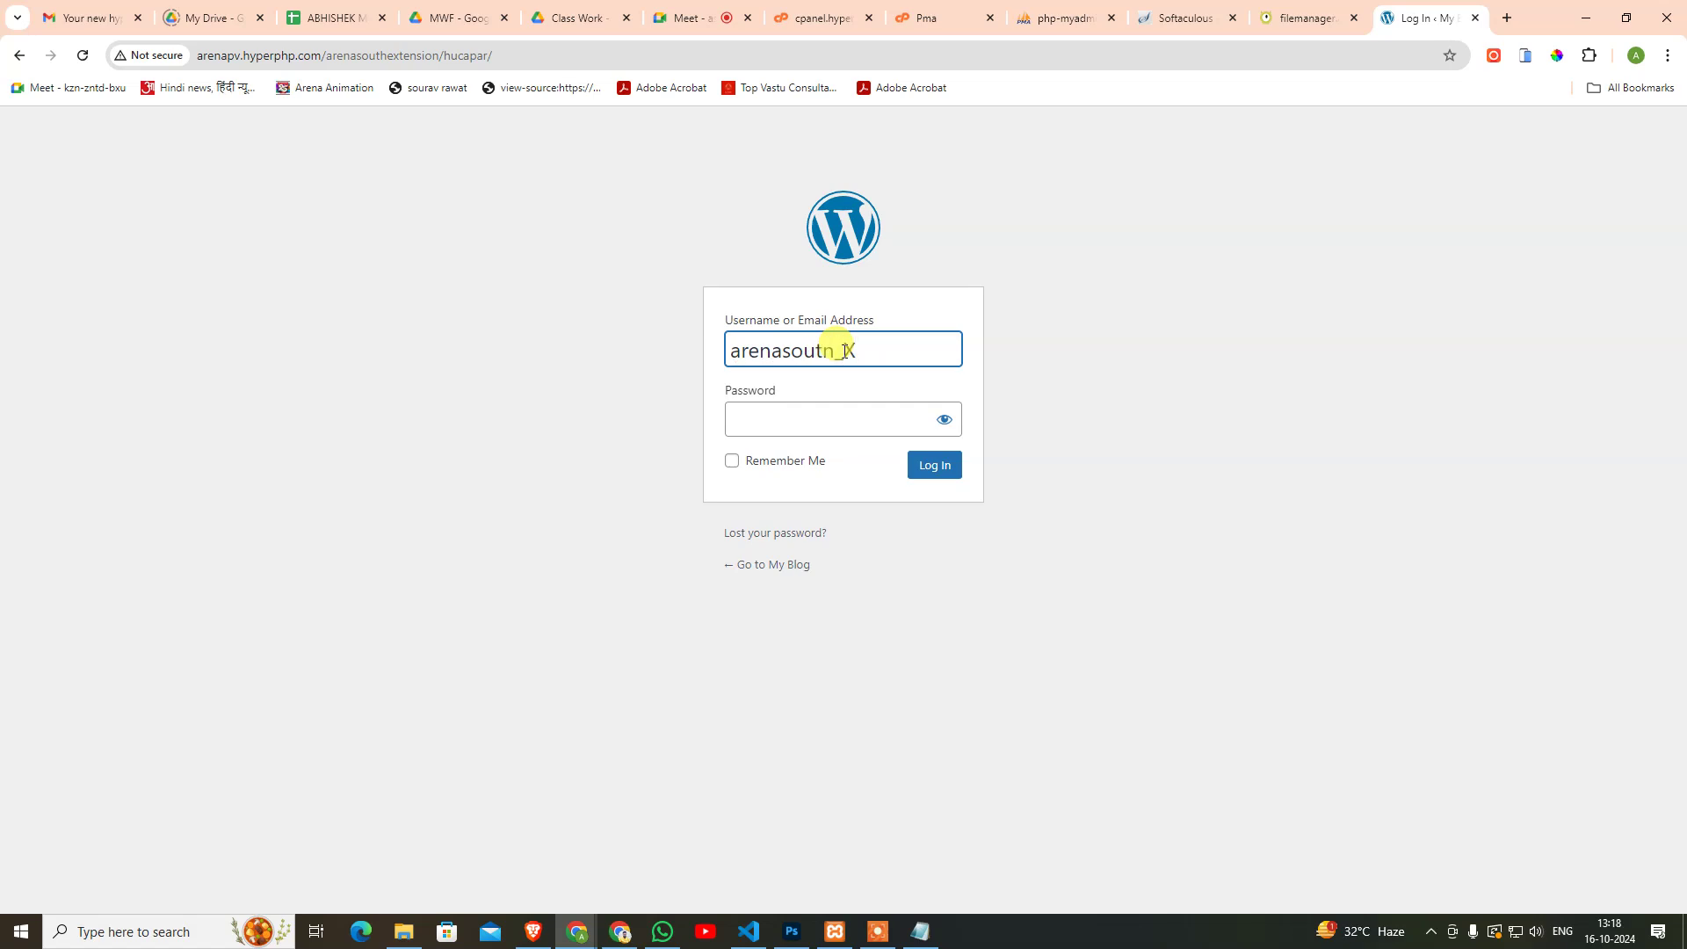
key(BackSpace)
key(alt+Tab)
drag(499, 731, 423, 735)
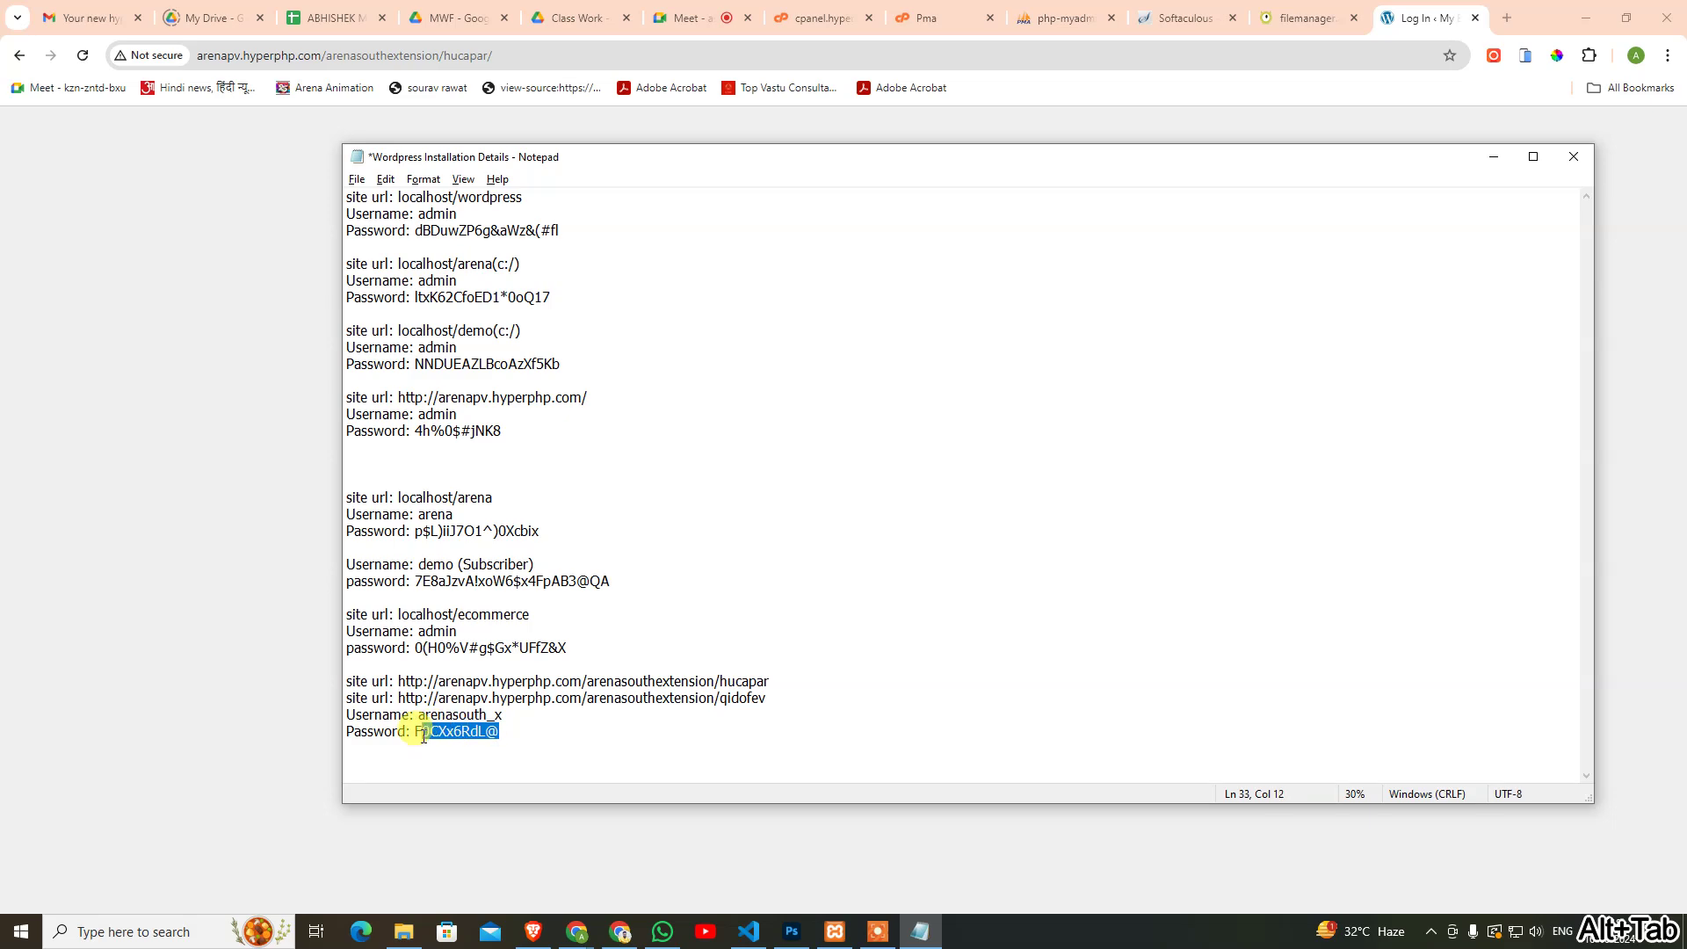
key(ctrl+c)
key(alt+Tab)
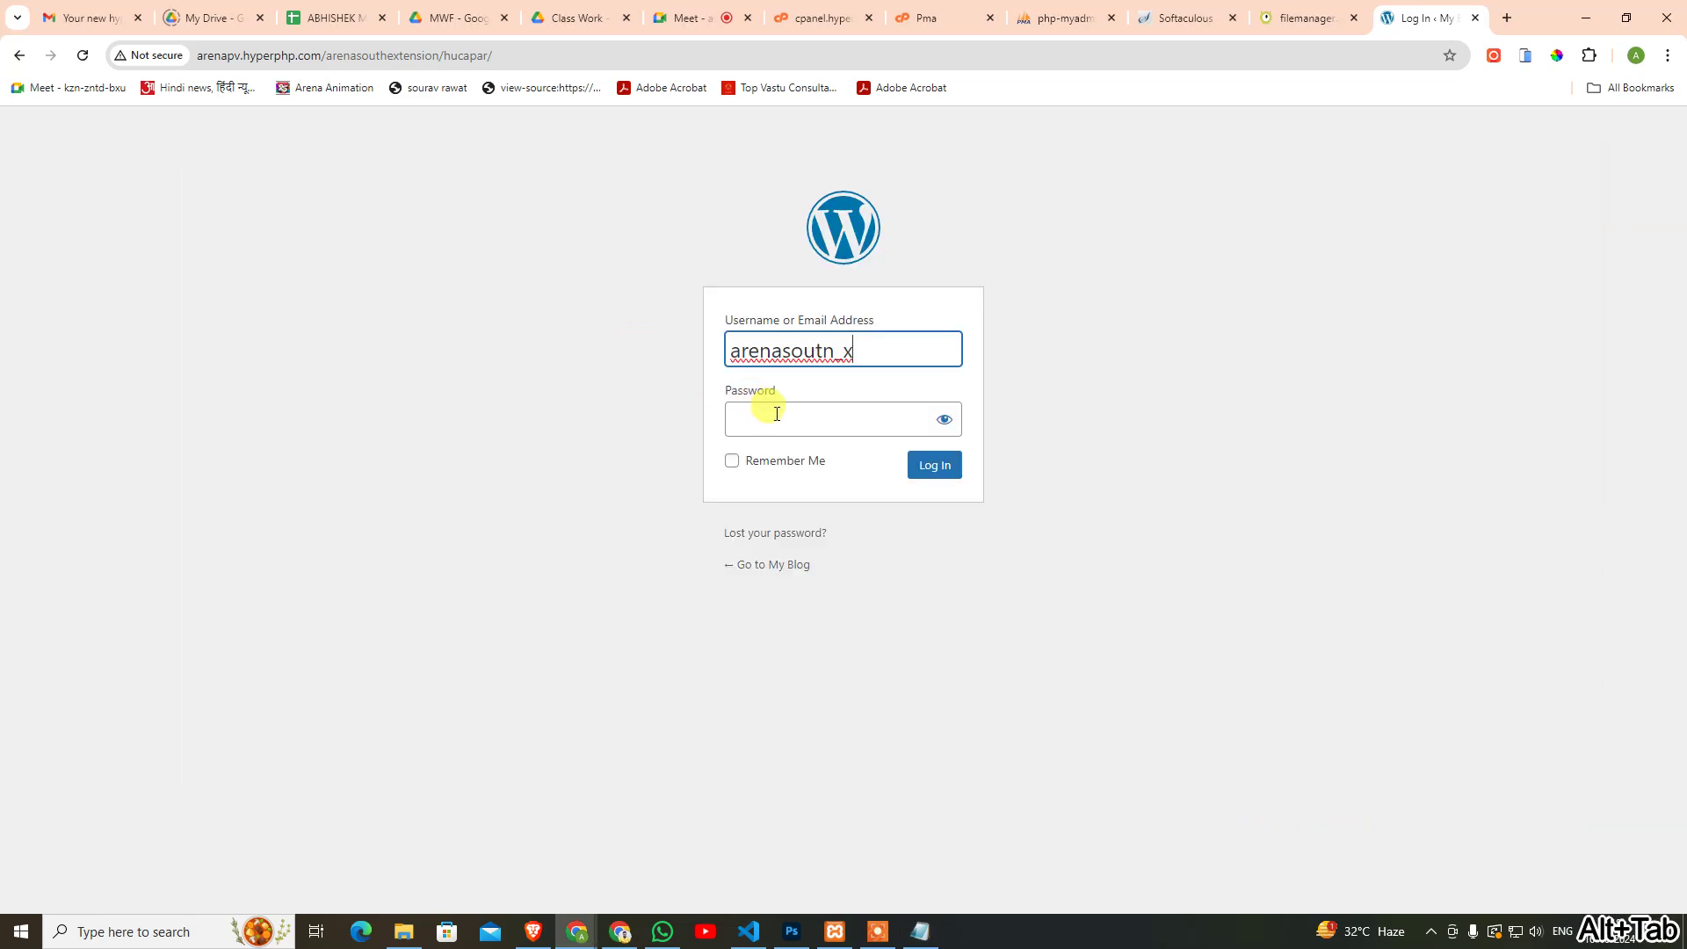
click(774, 414)
key(ctrl+v)
click(937, 468)
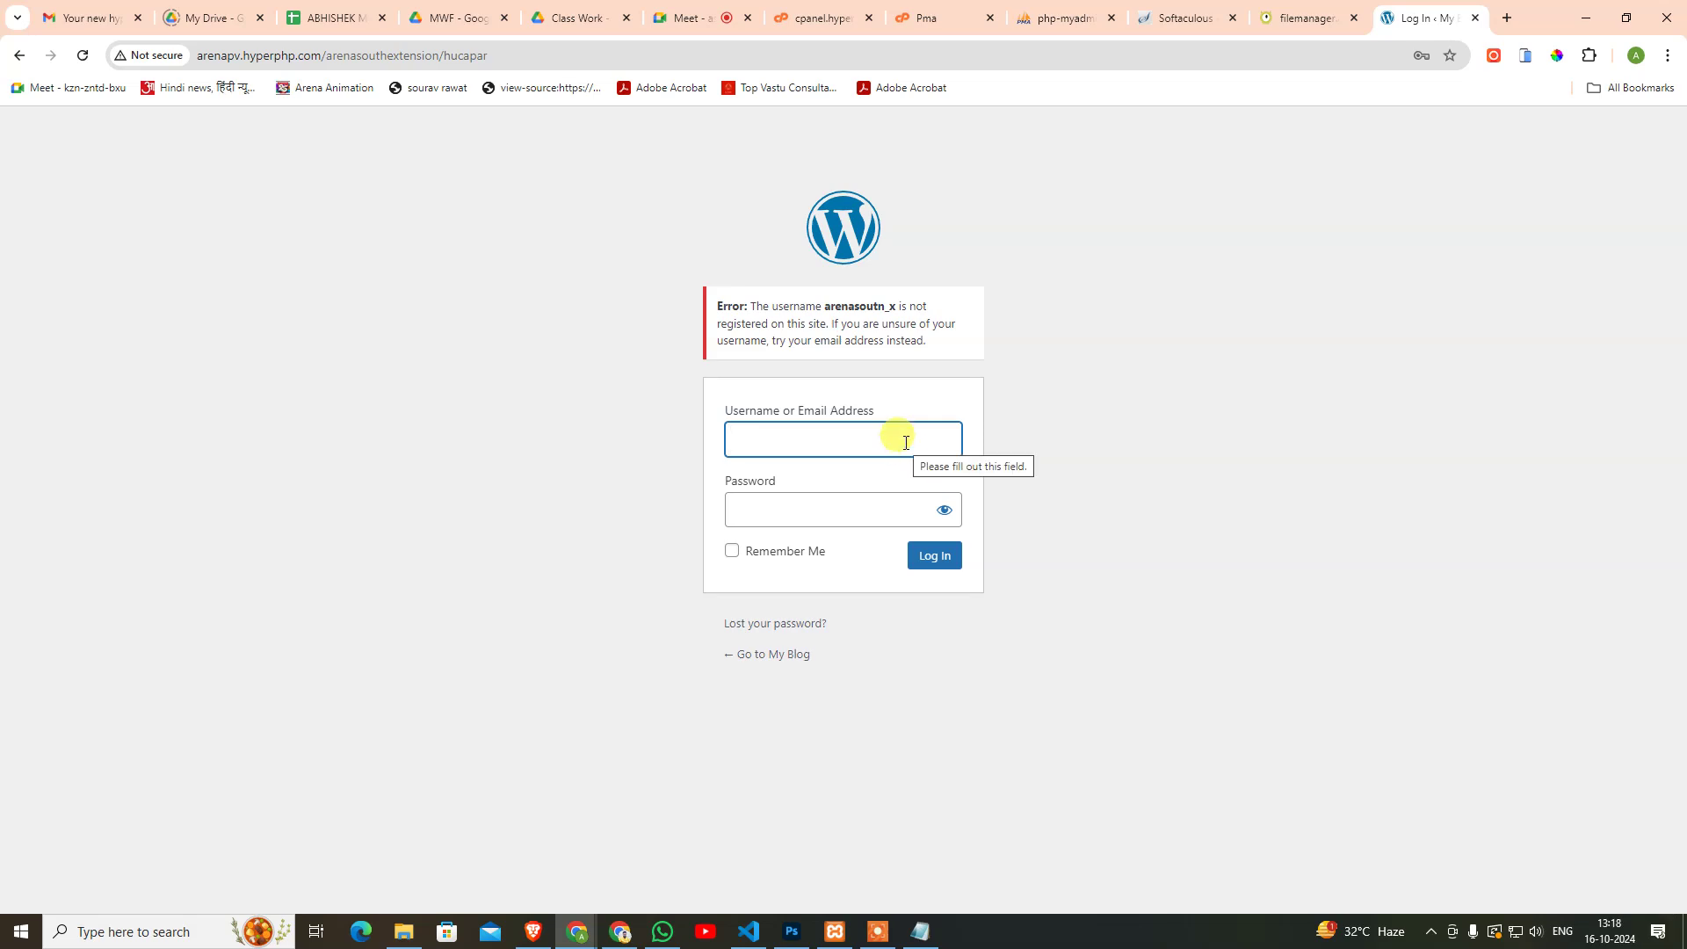
- After the error, re-enter the username and saved password and log in successfully
double_click(860, 307)
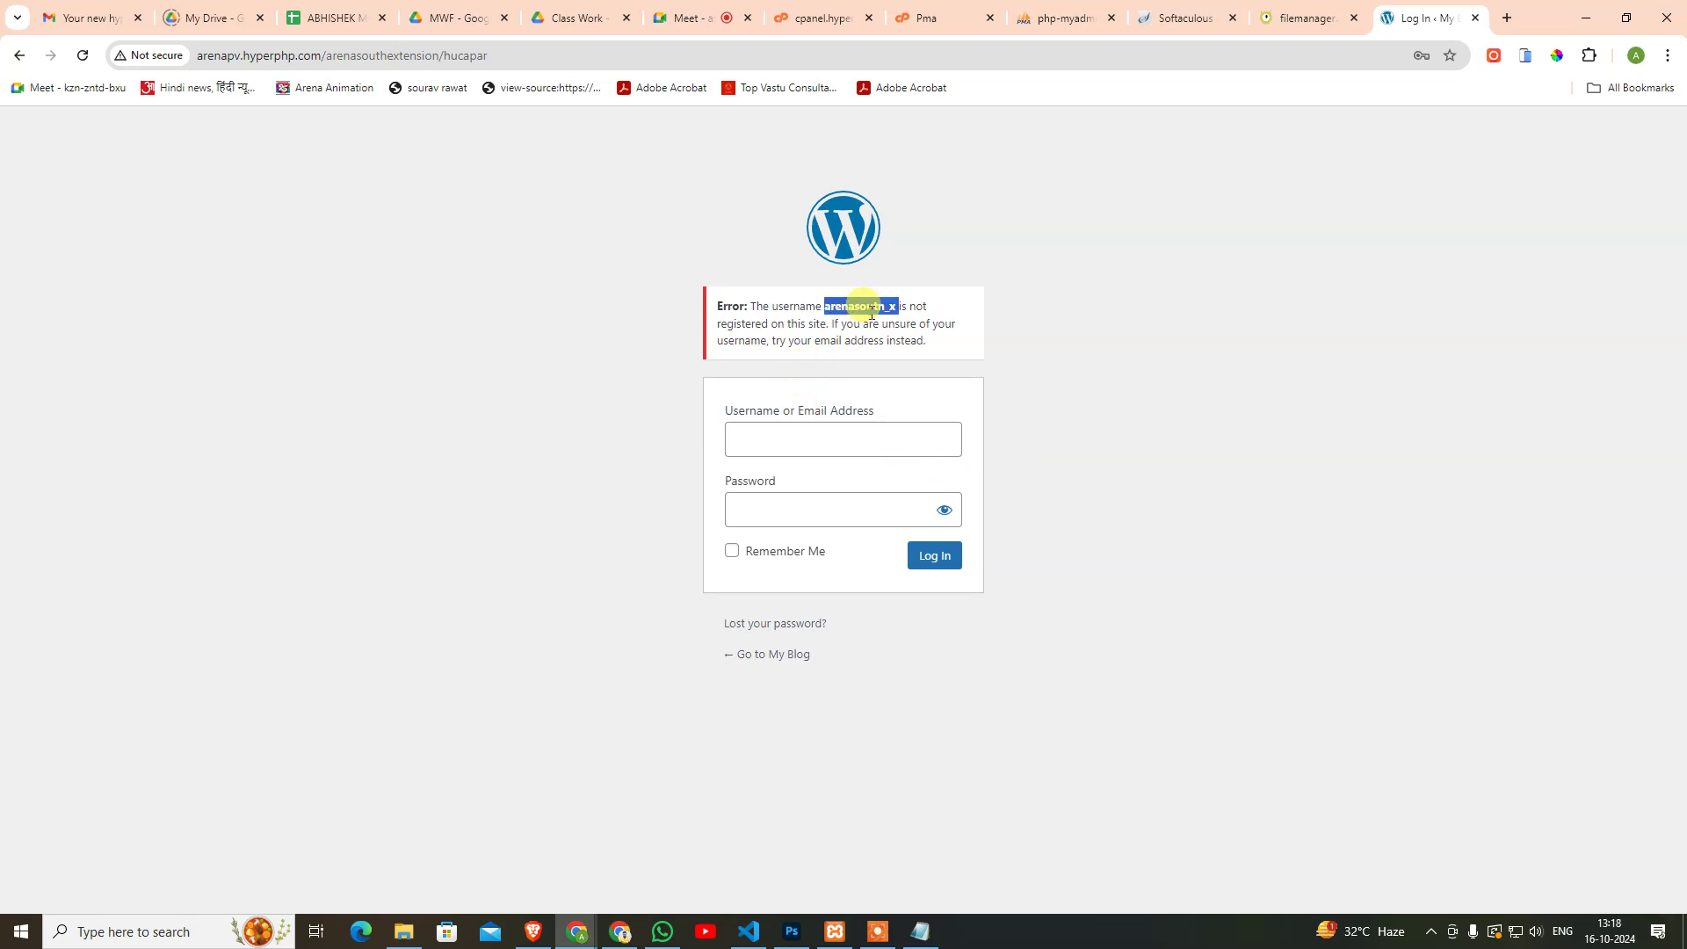
key(ctrl+c)
click(830, 450)
key(ctrl+v)
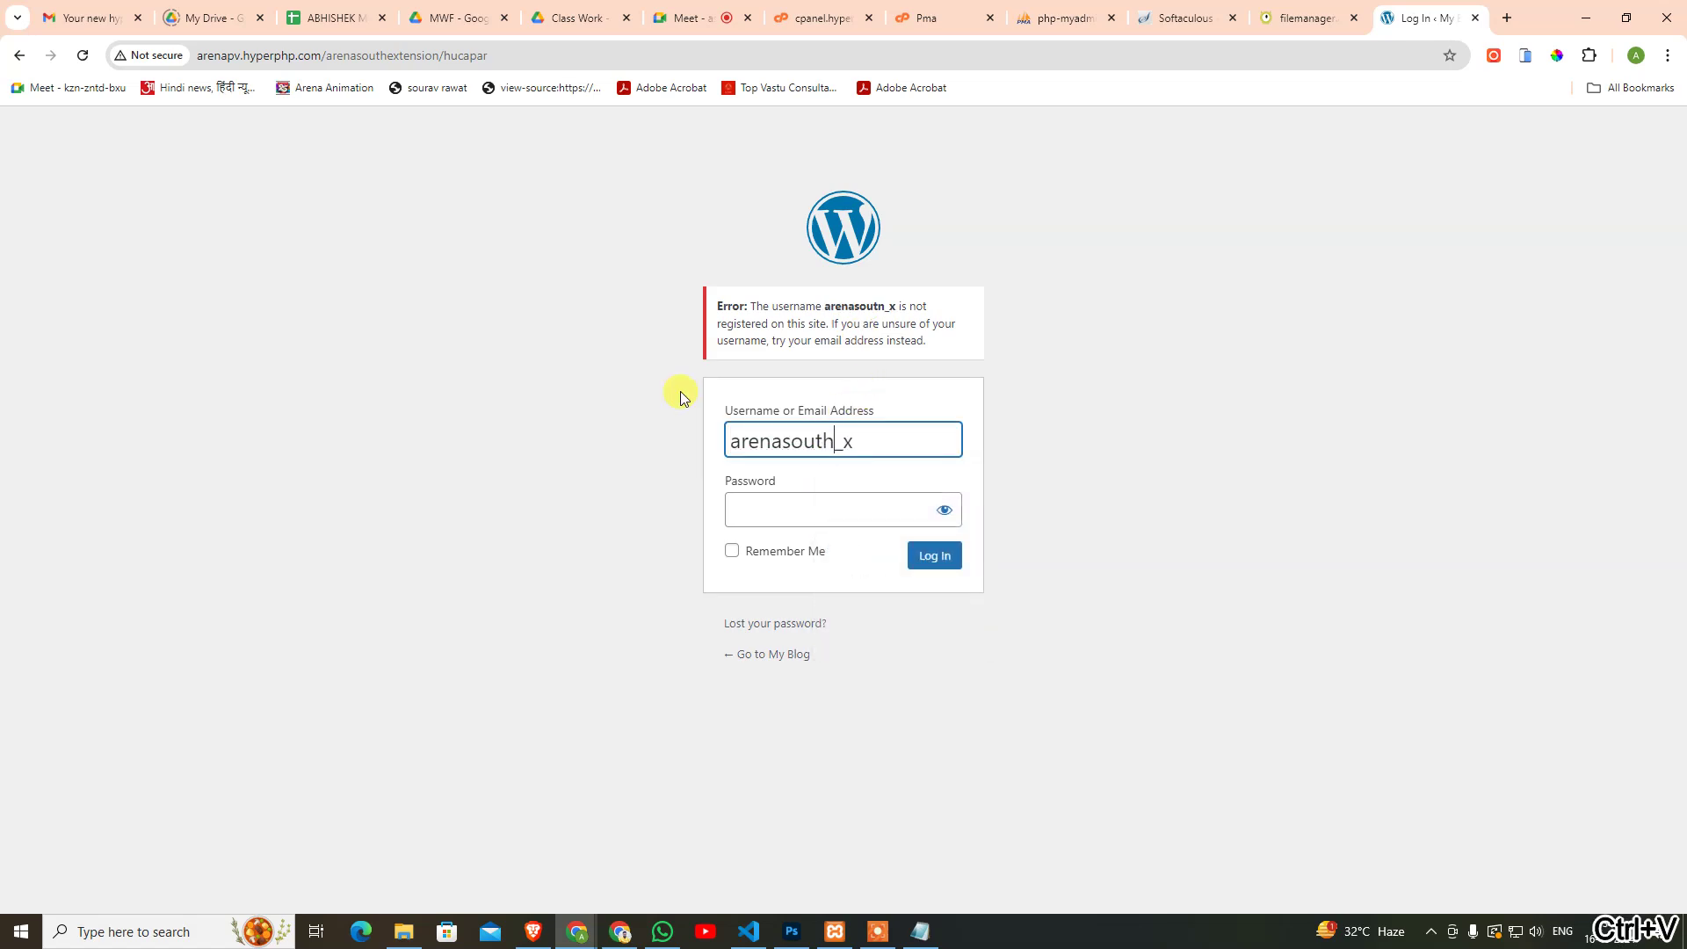
key(Tab)
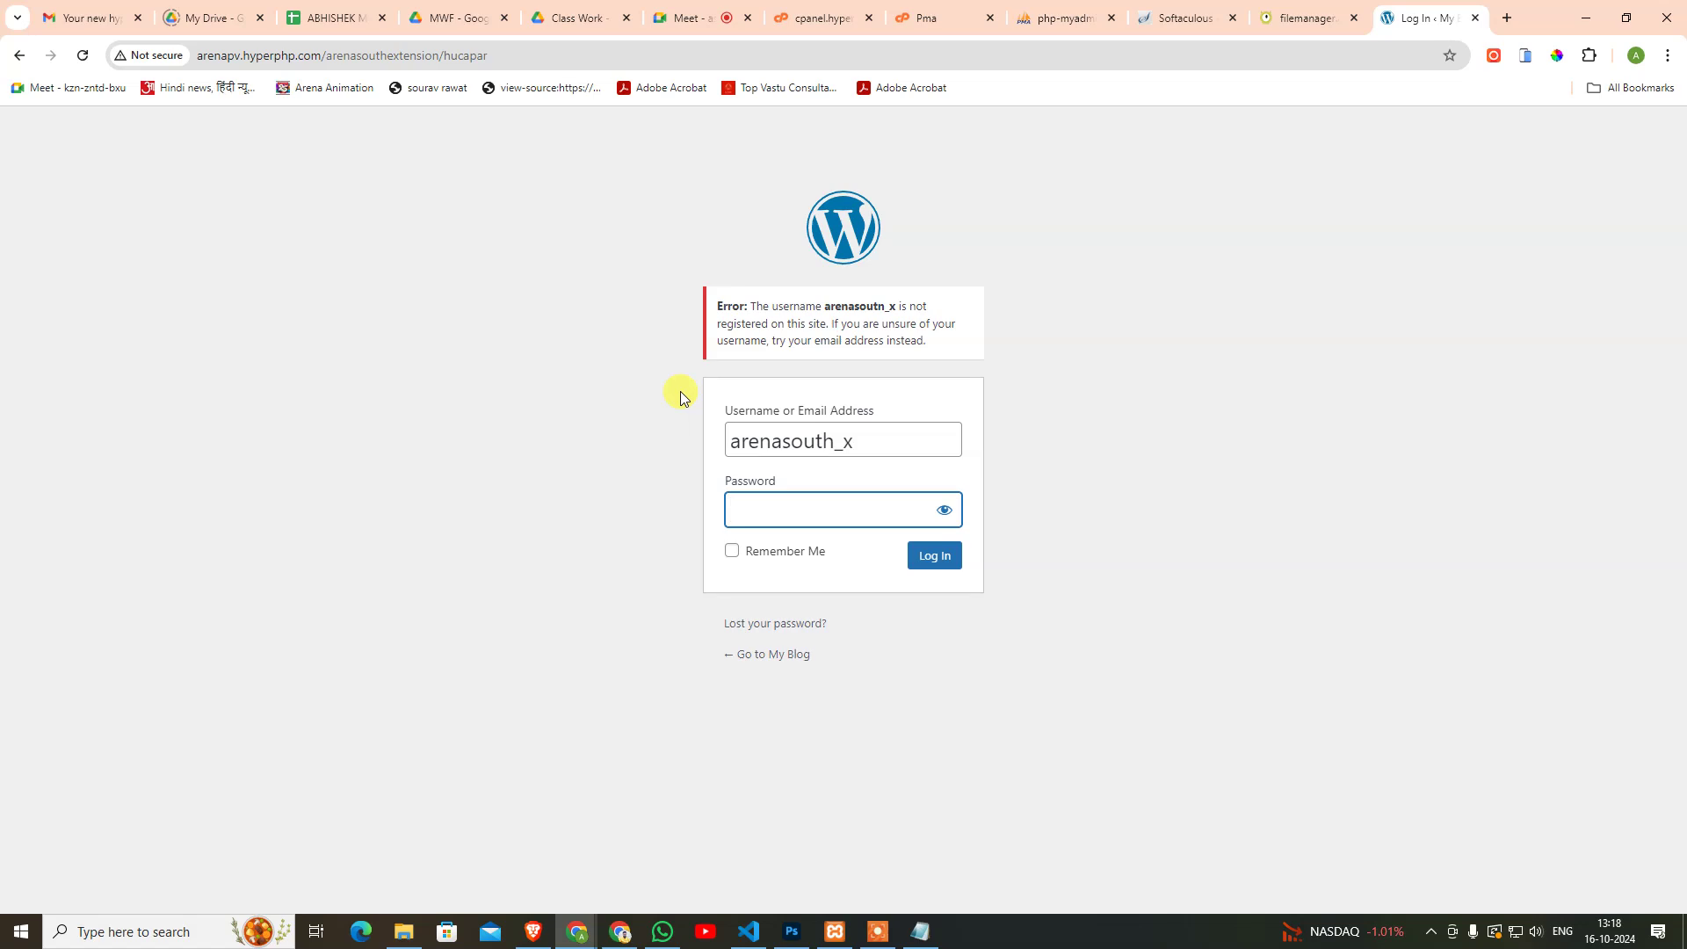
key(super+v)
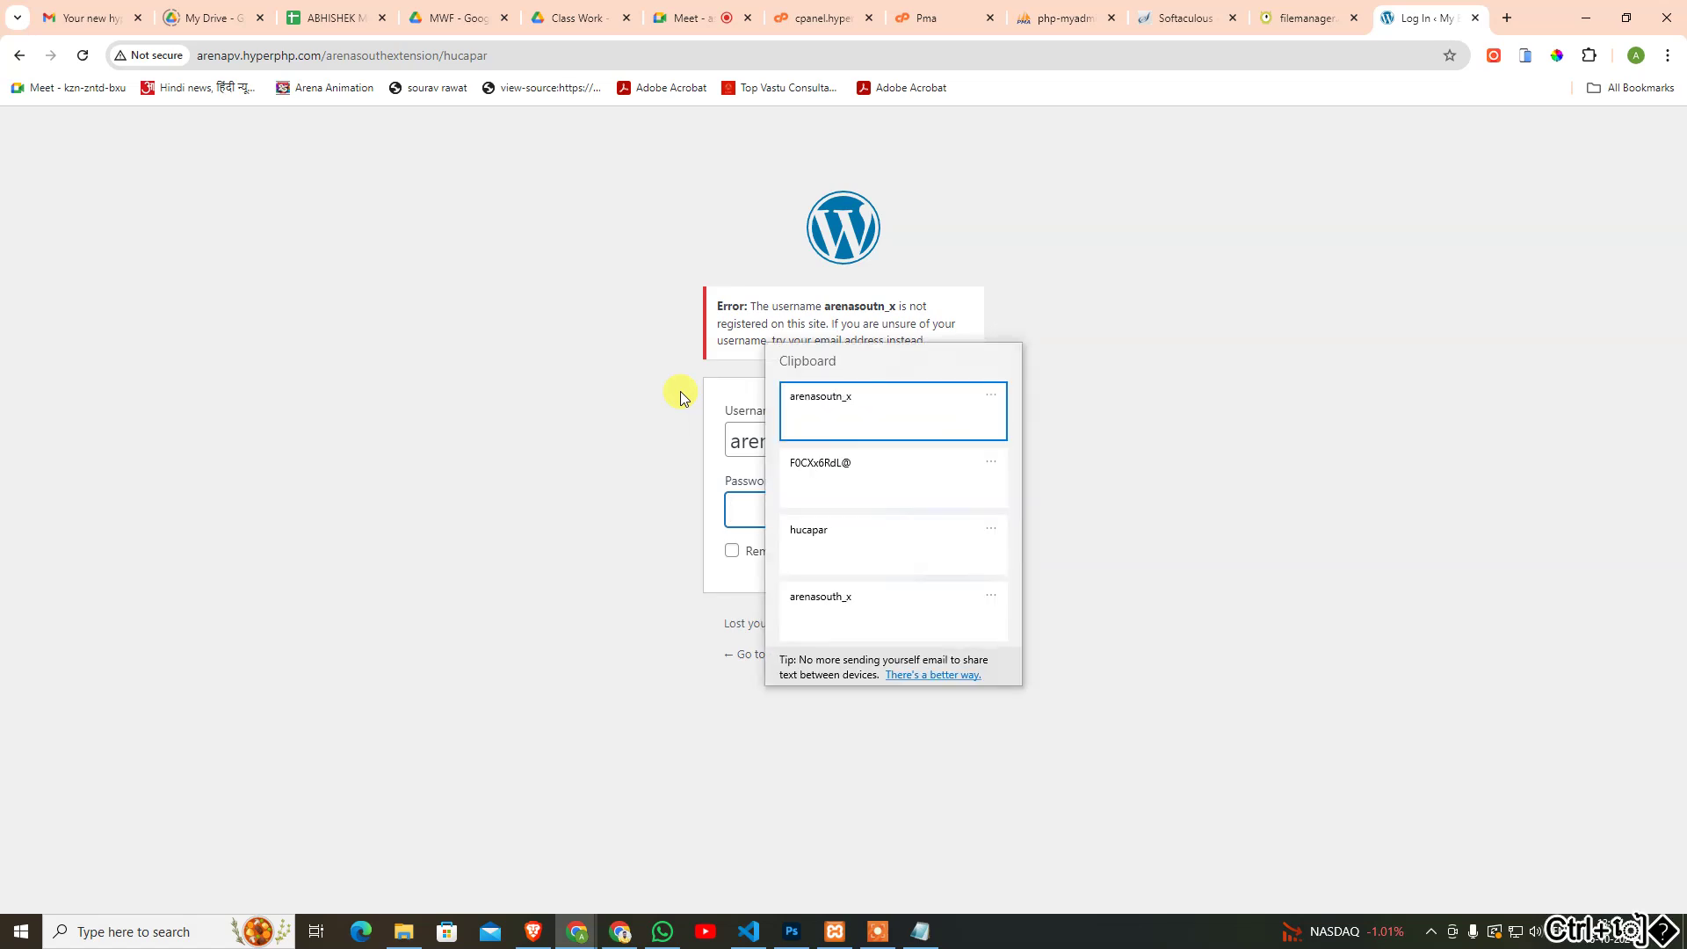
click(862, 493)
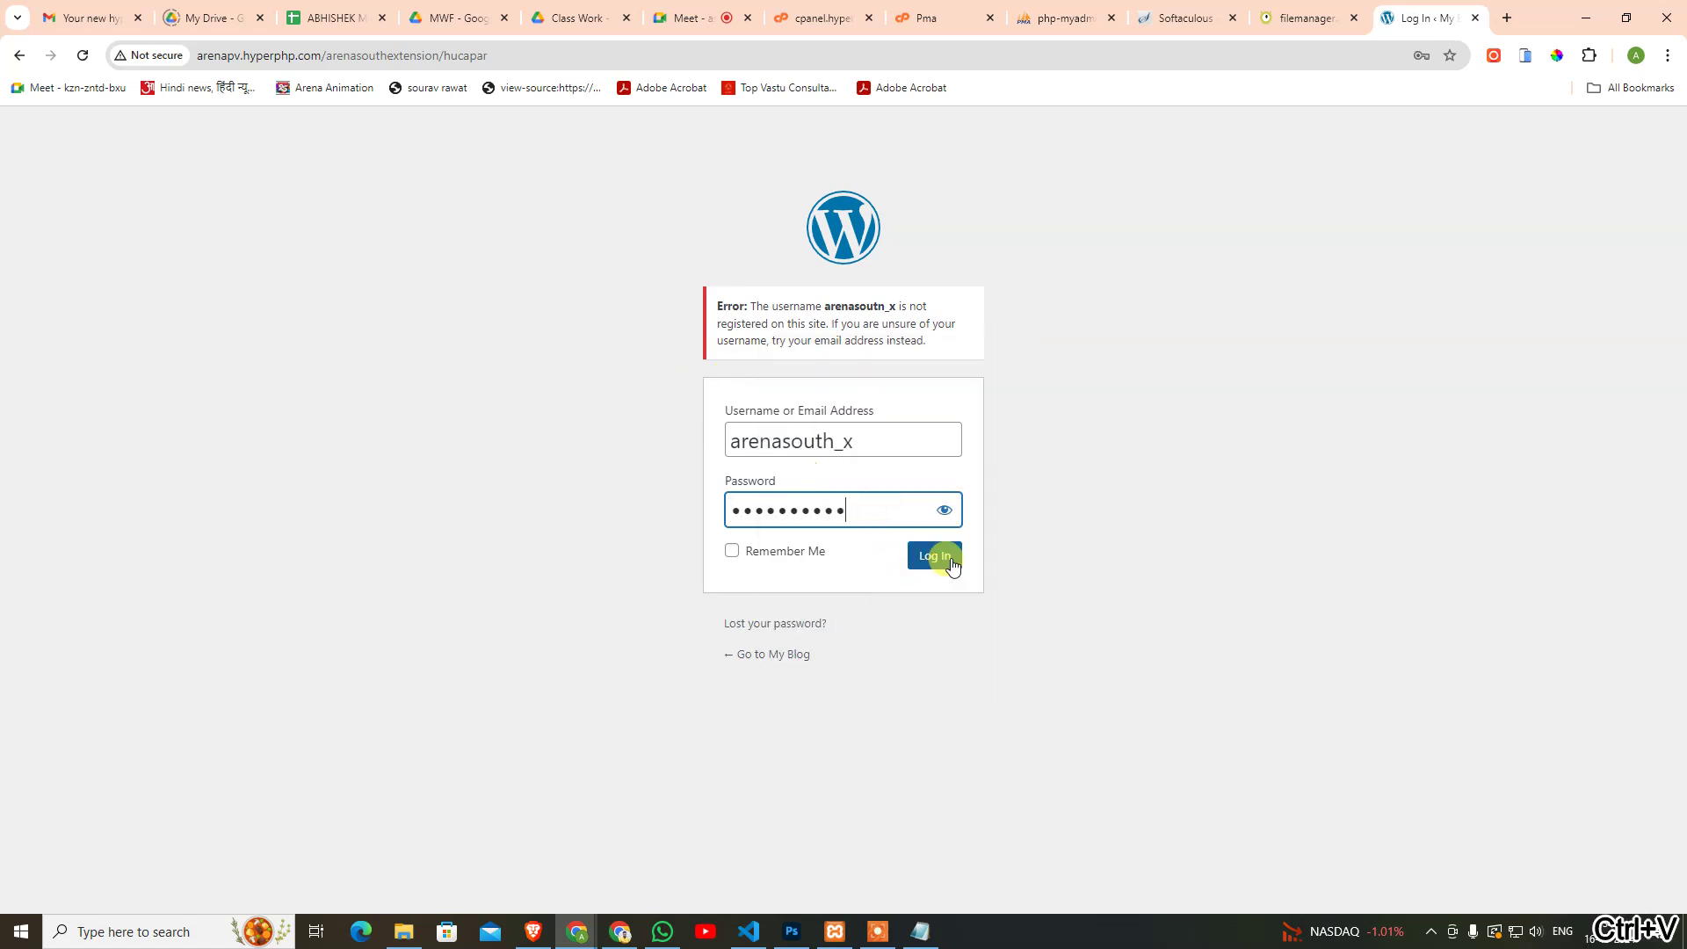
click(949, 557)
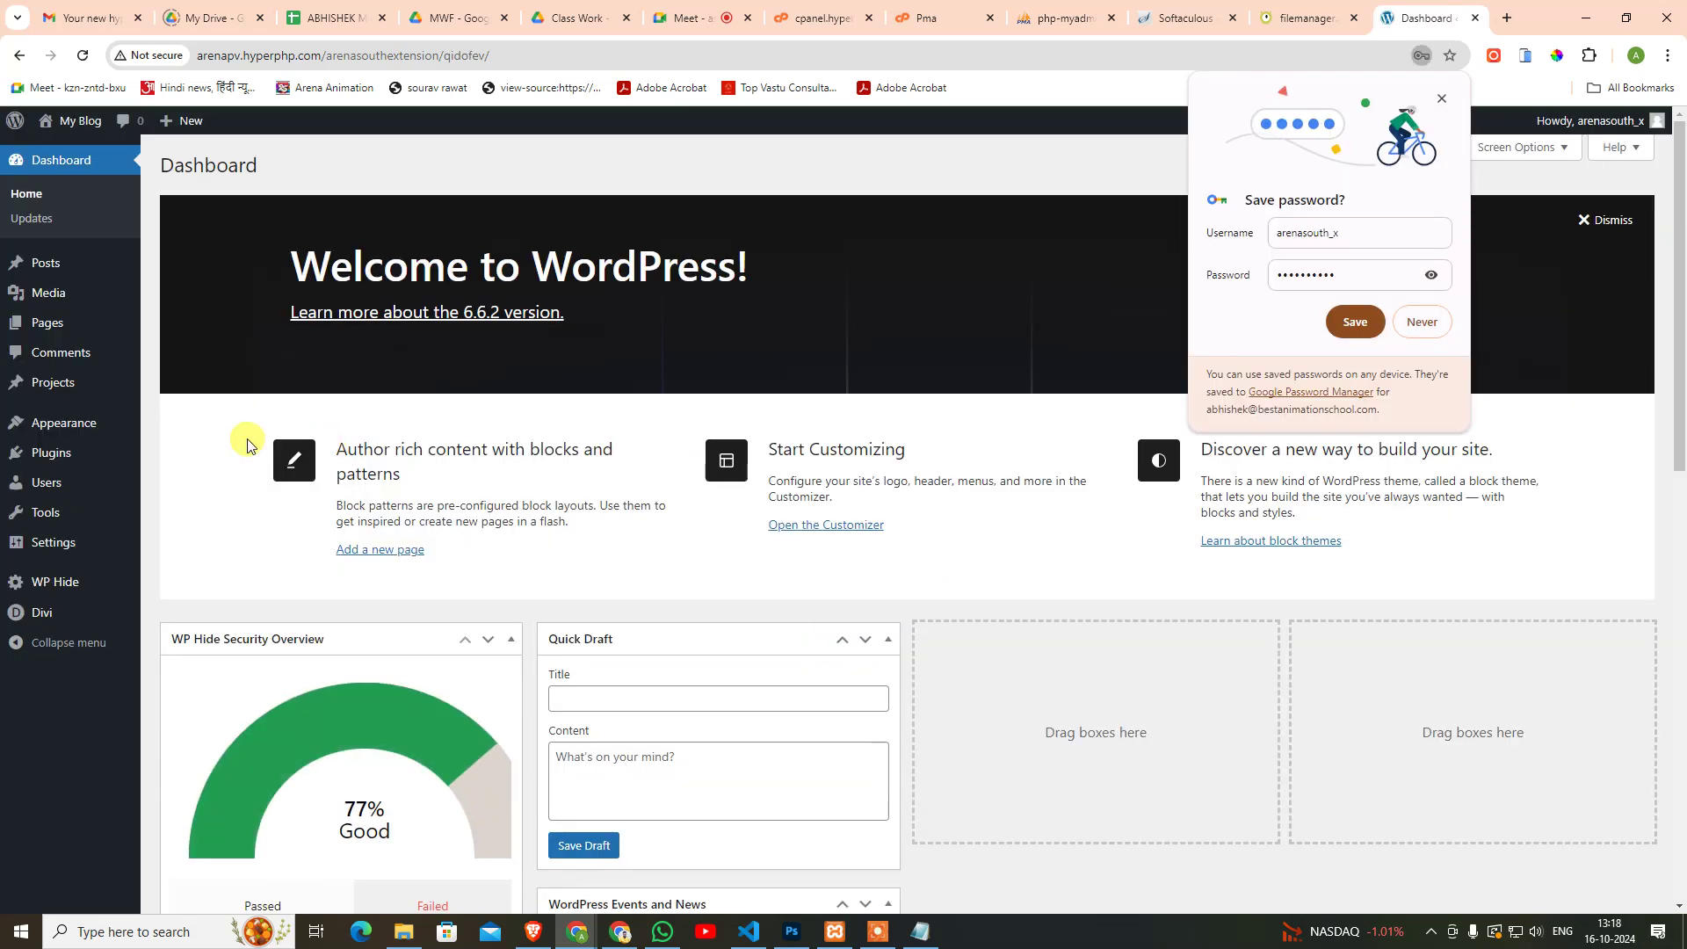
- Check Users > All Users lists the renamed Administrator and dismiss the save-password offer
mouse_move(39, 483)
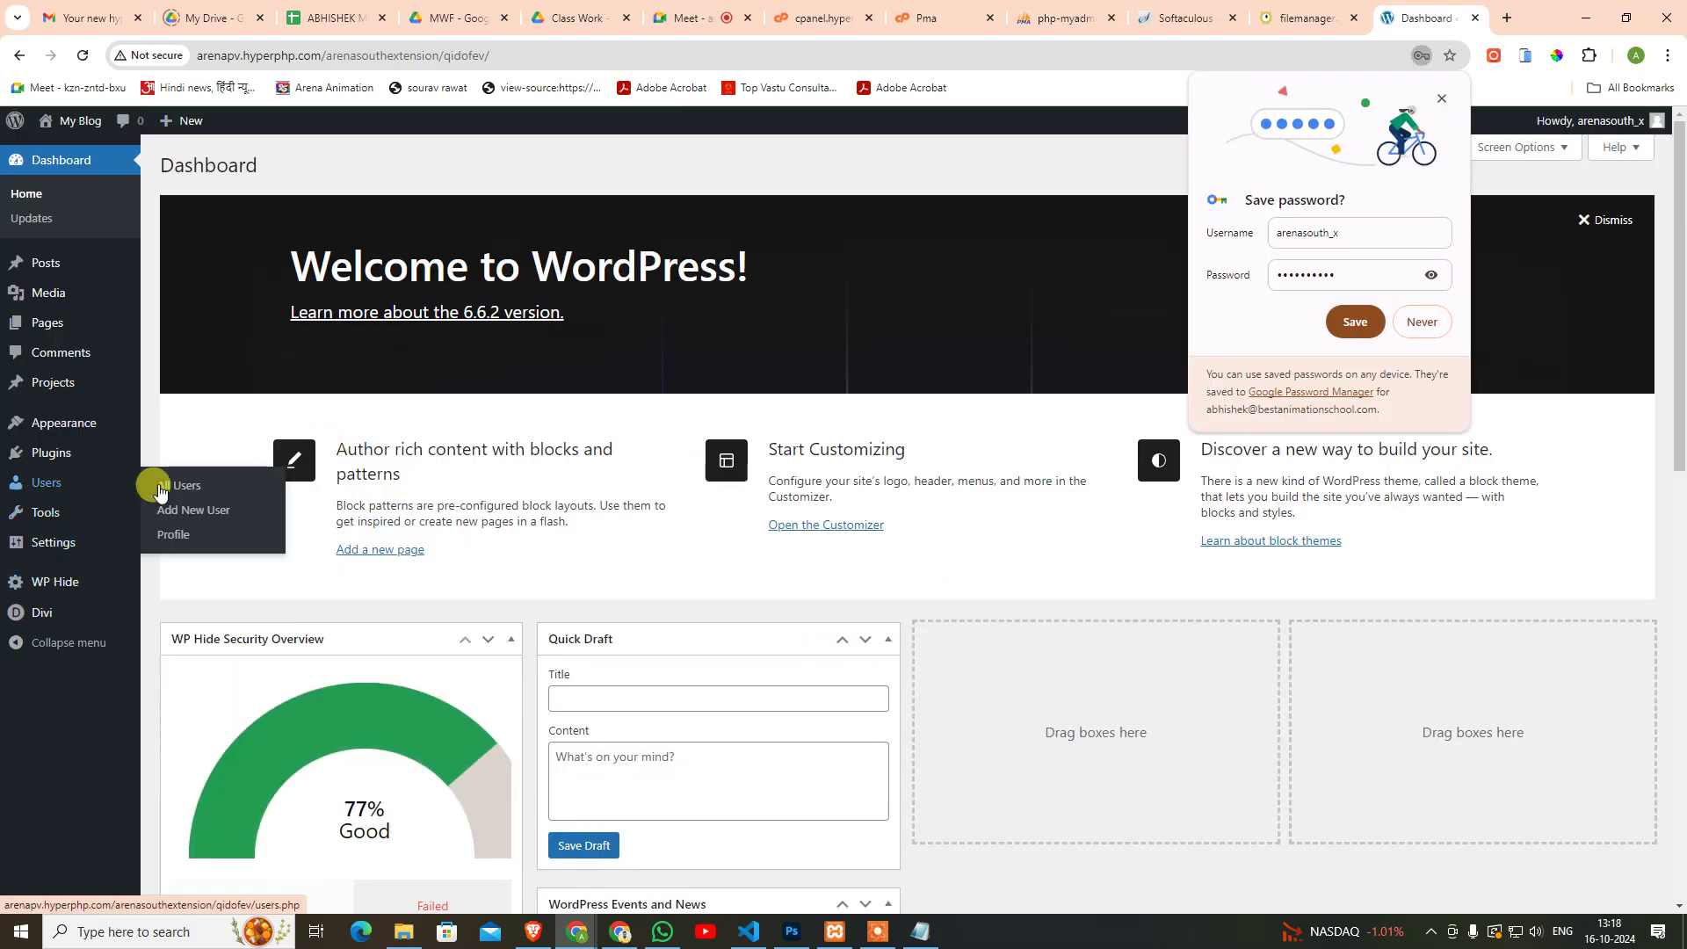
click(161, 488)
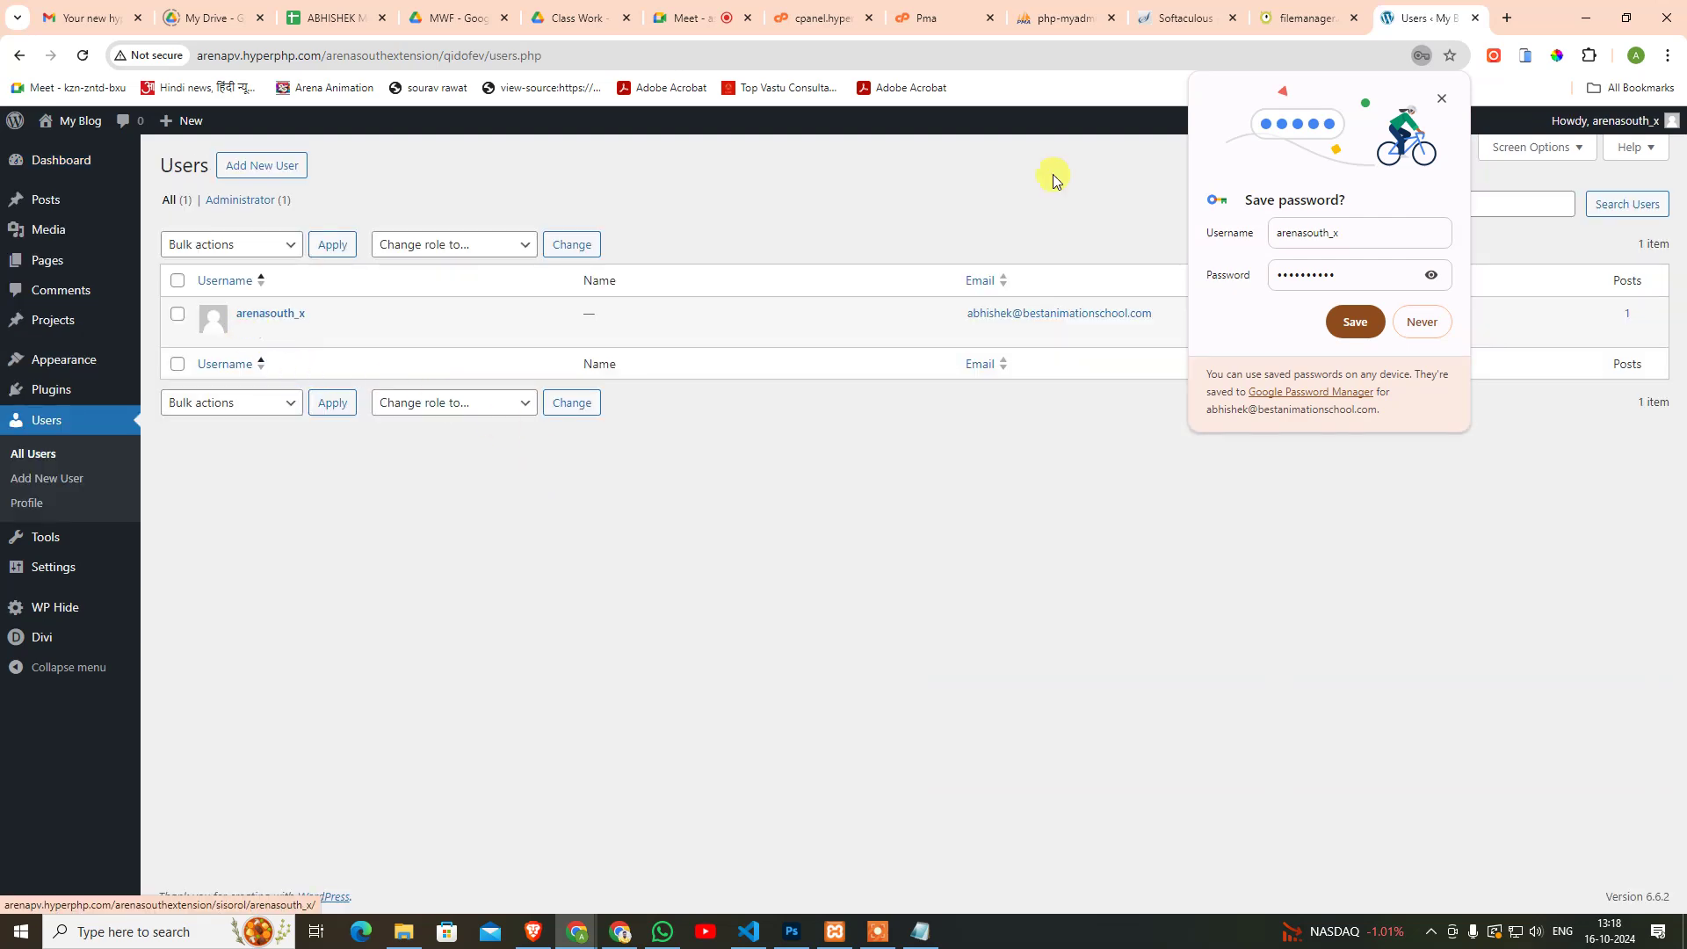
click(1439, 99)
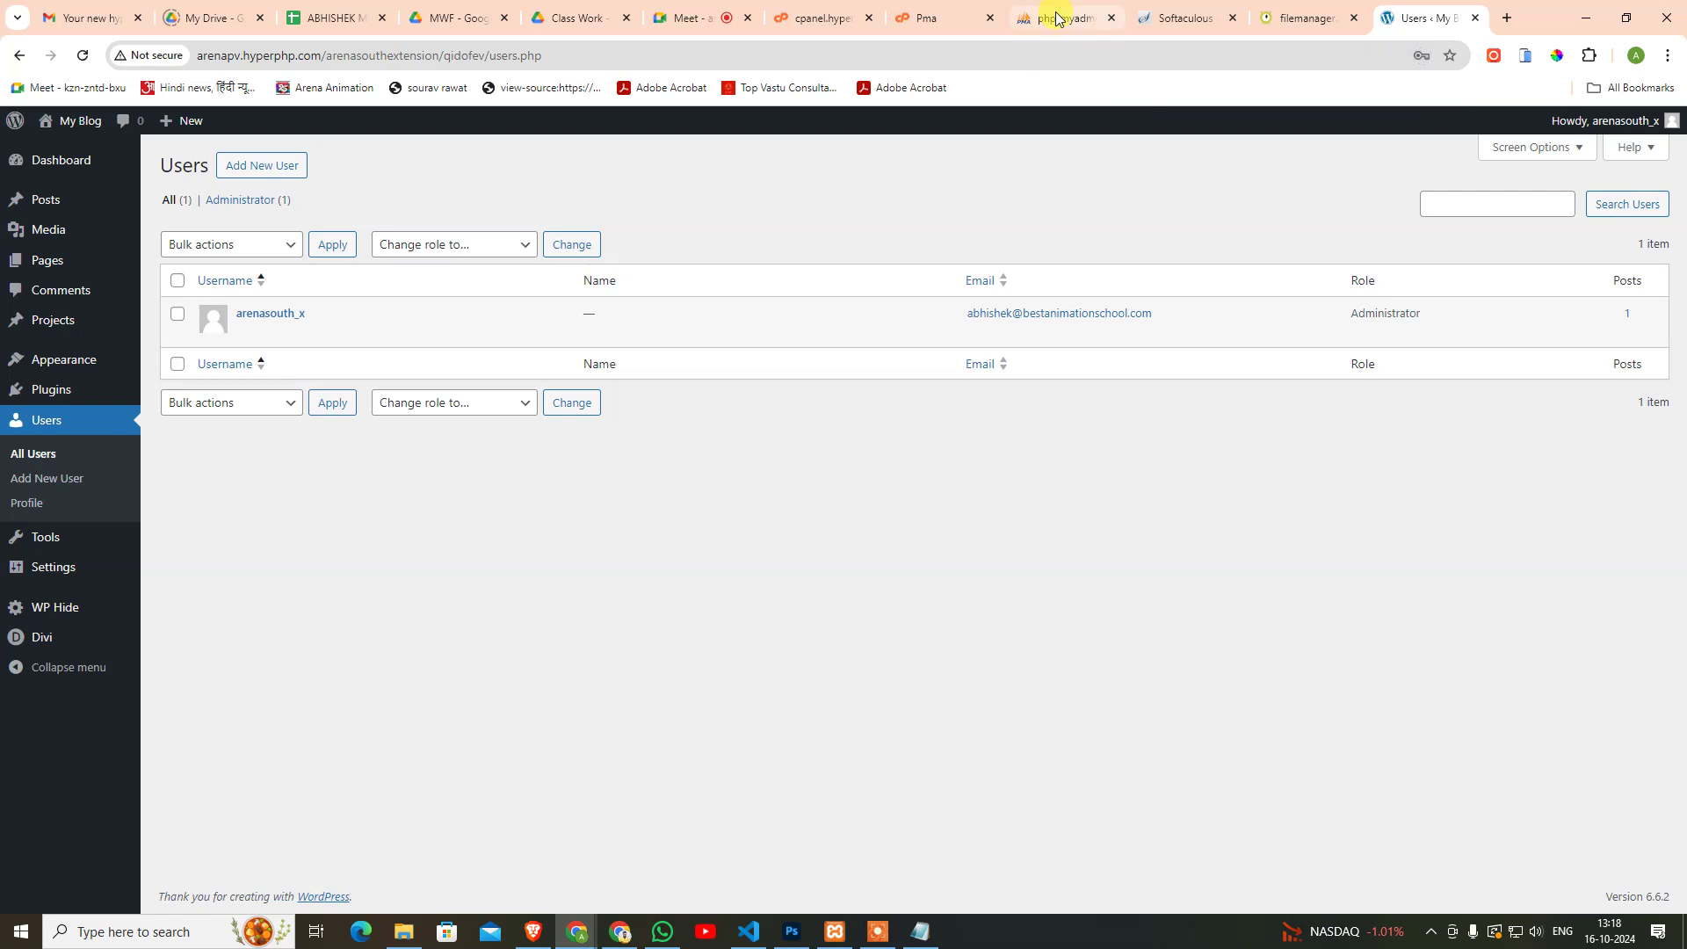
click(1055, 17)
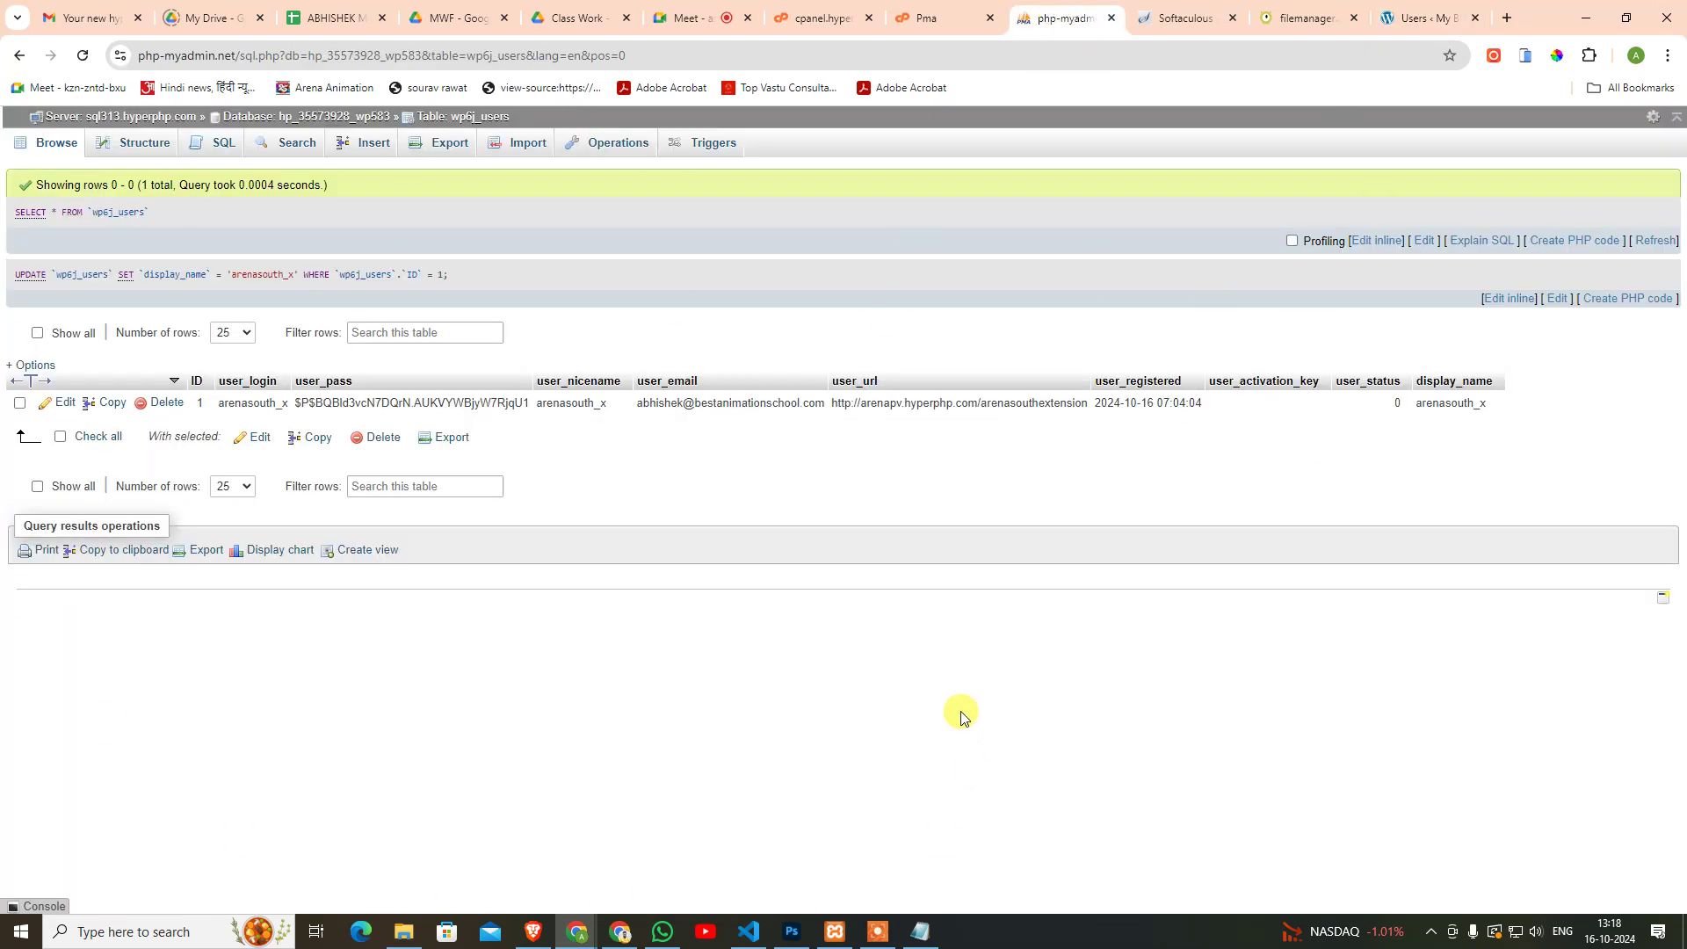
- Open local phpMyAdmin at localhost/phpmyadmin via XAMPP's MySQL Admin button
click(834, 927)
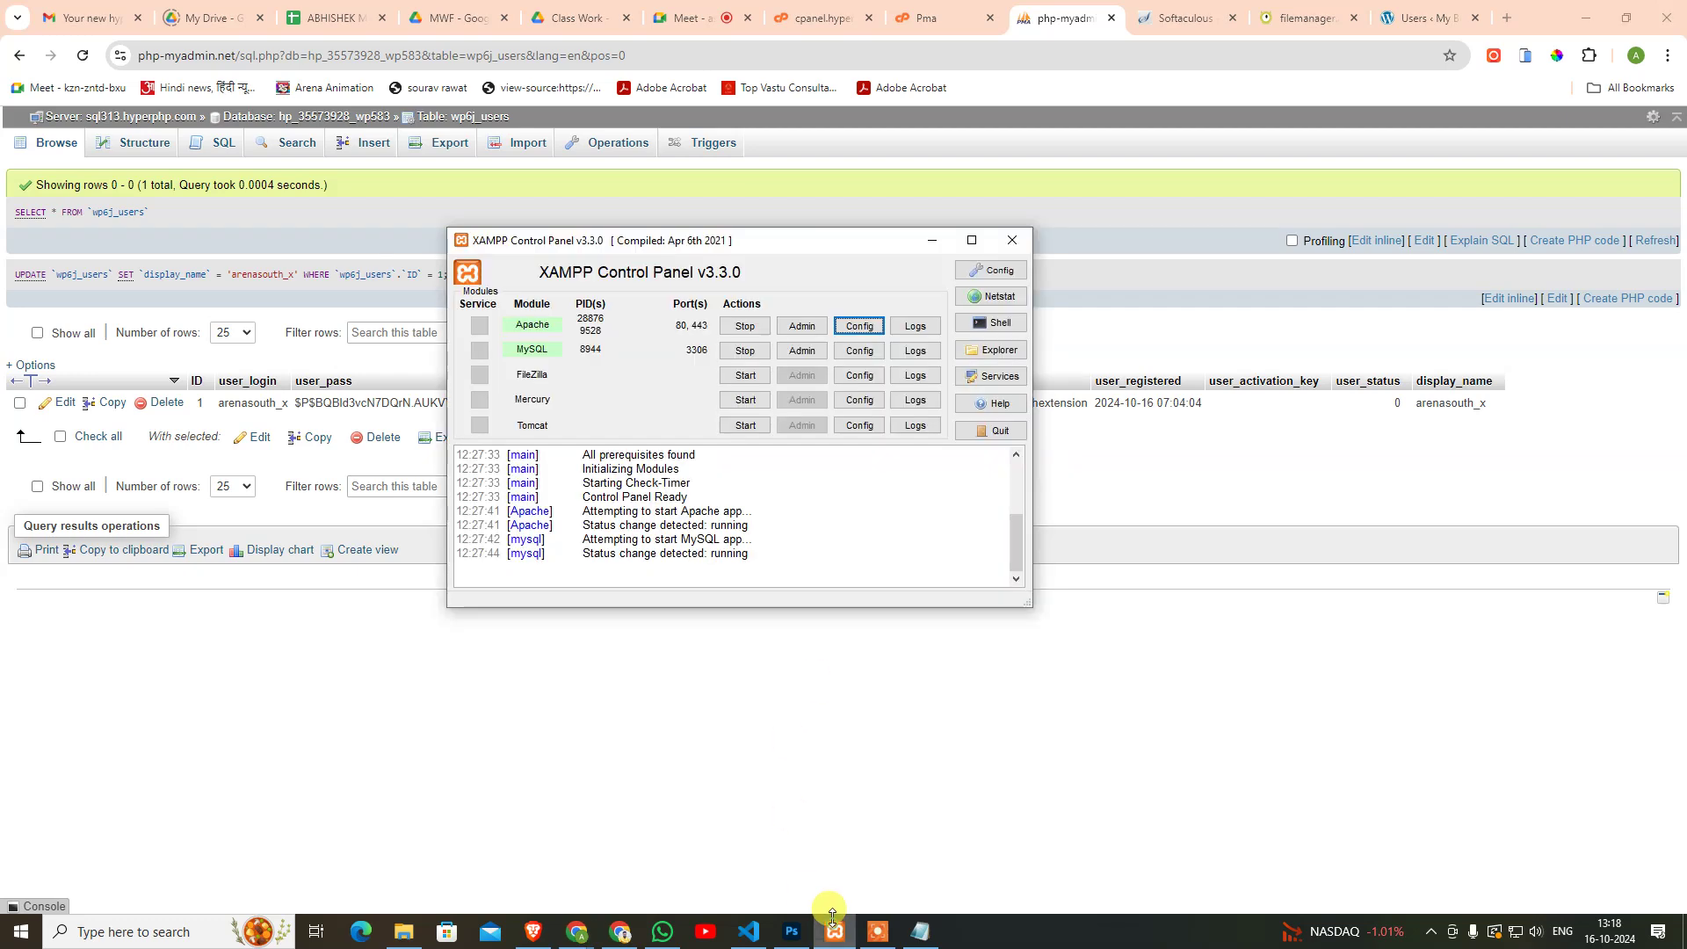
click(803, 351)
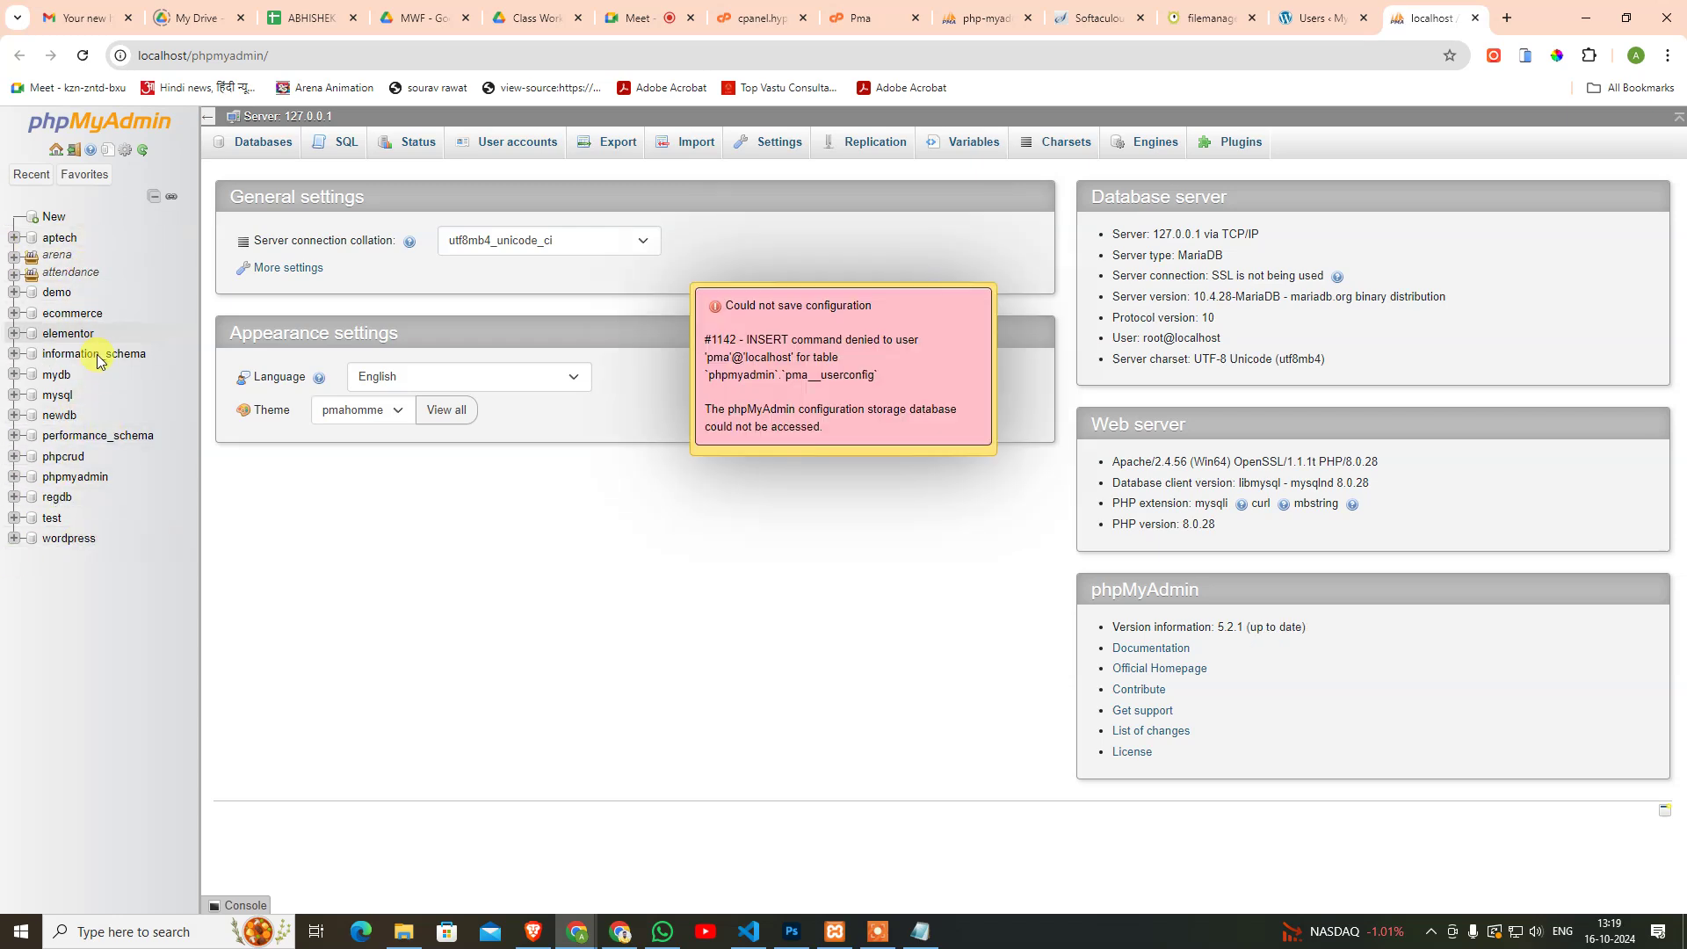
click(398, 643)
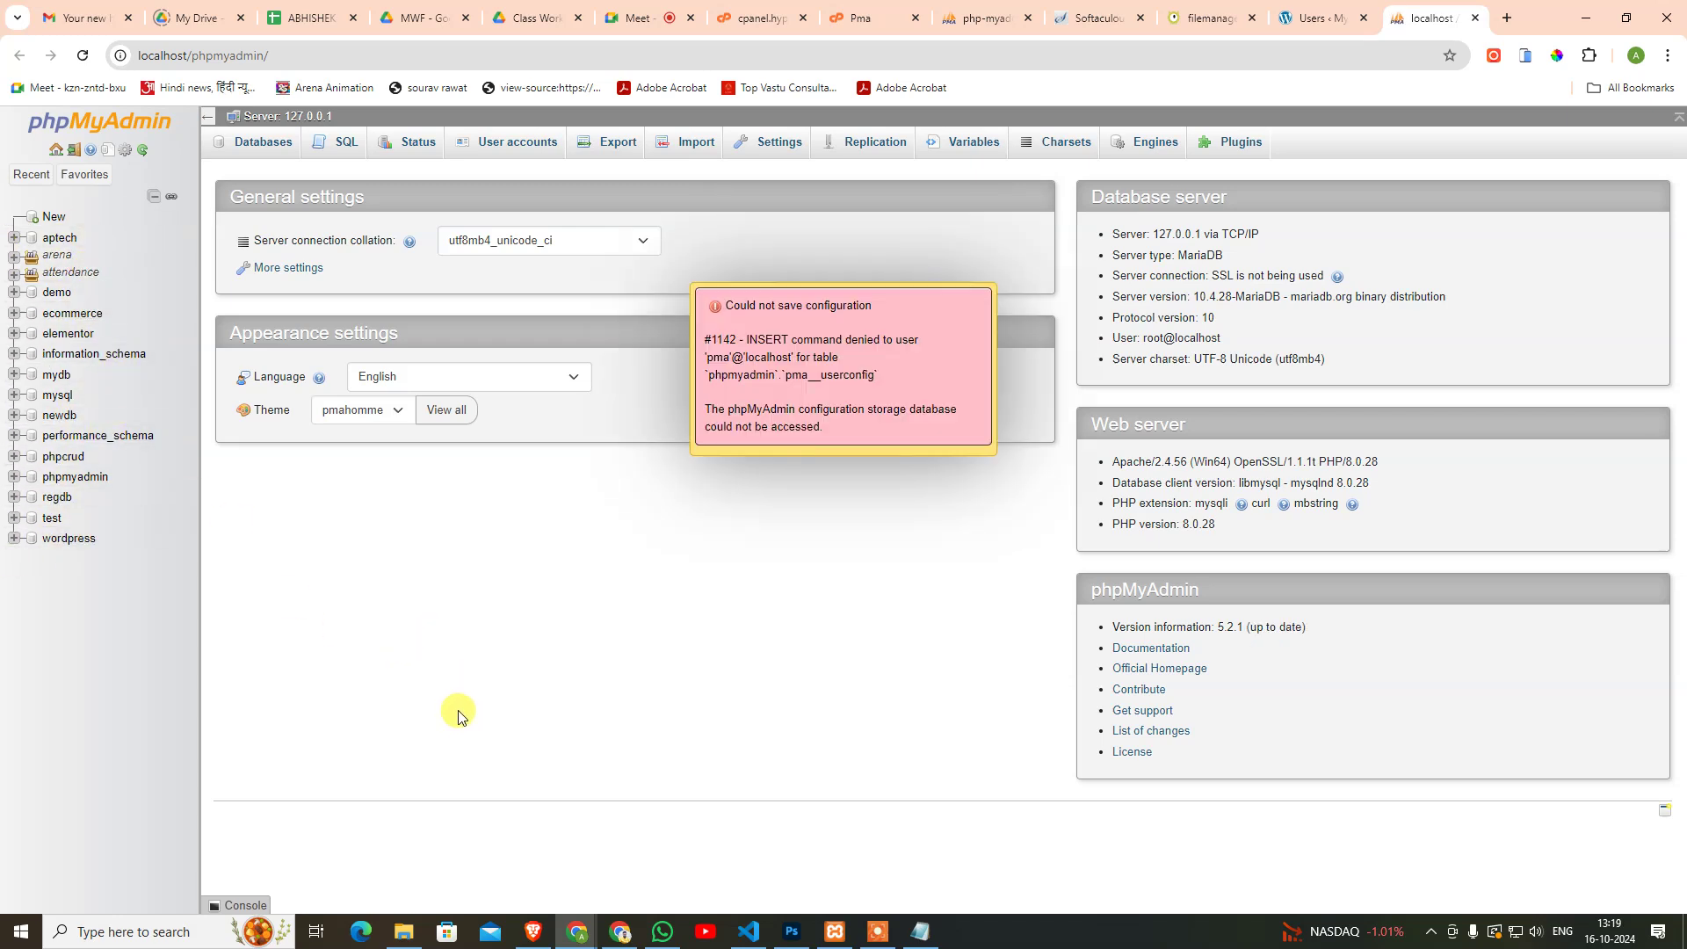
click(1320, 7)
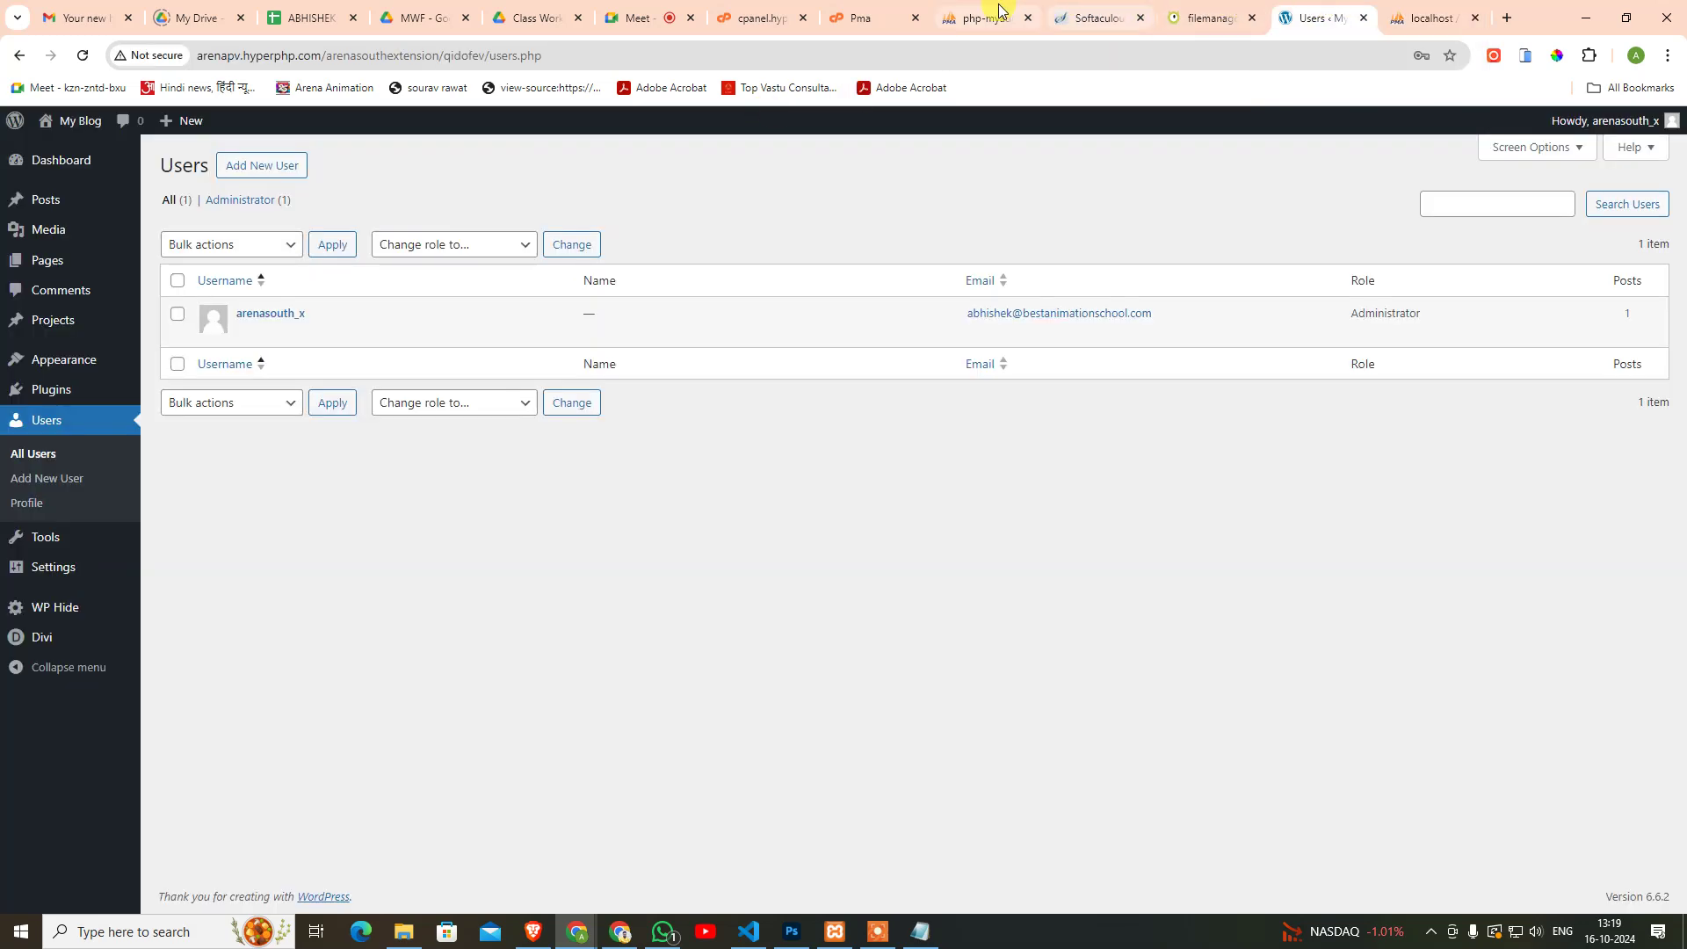
click(989, 18)
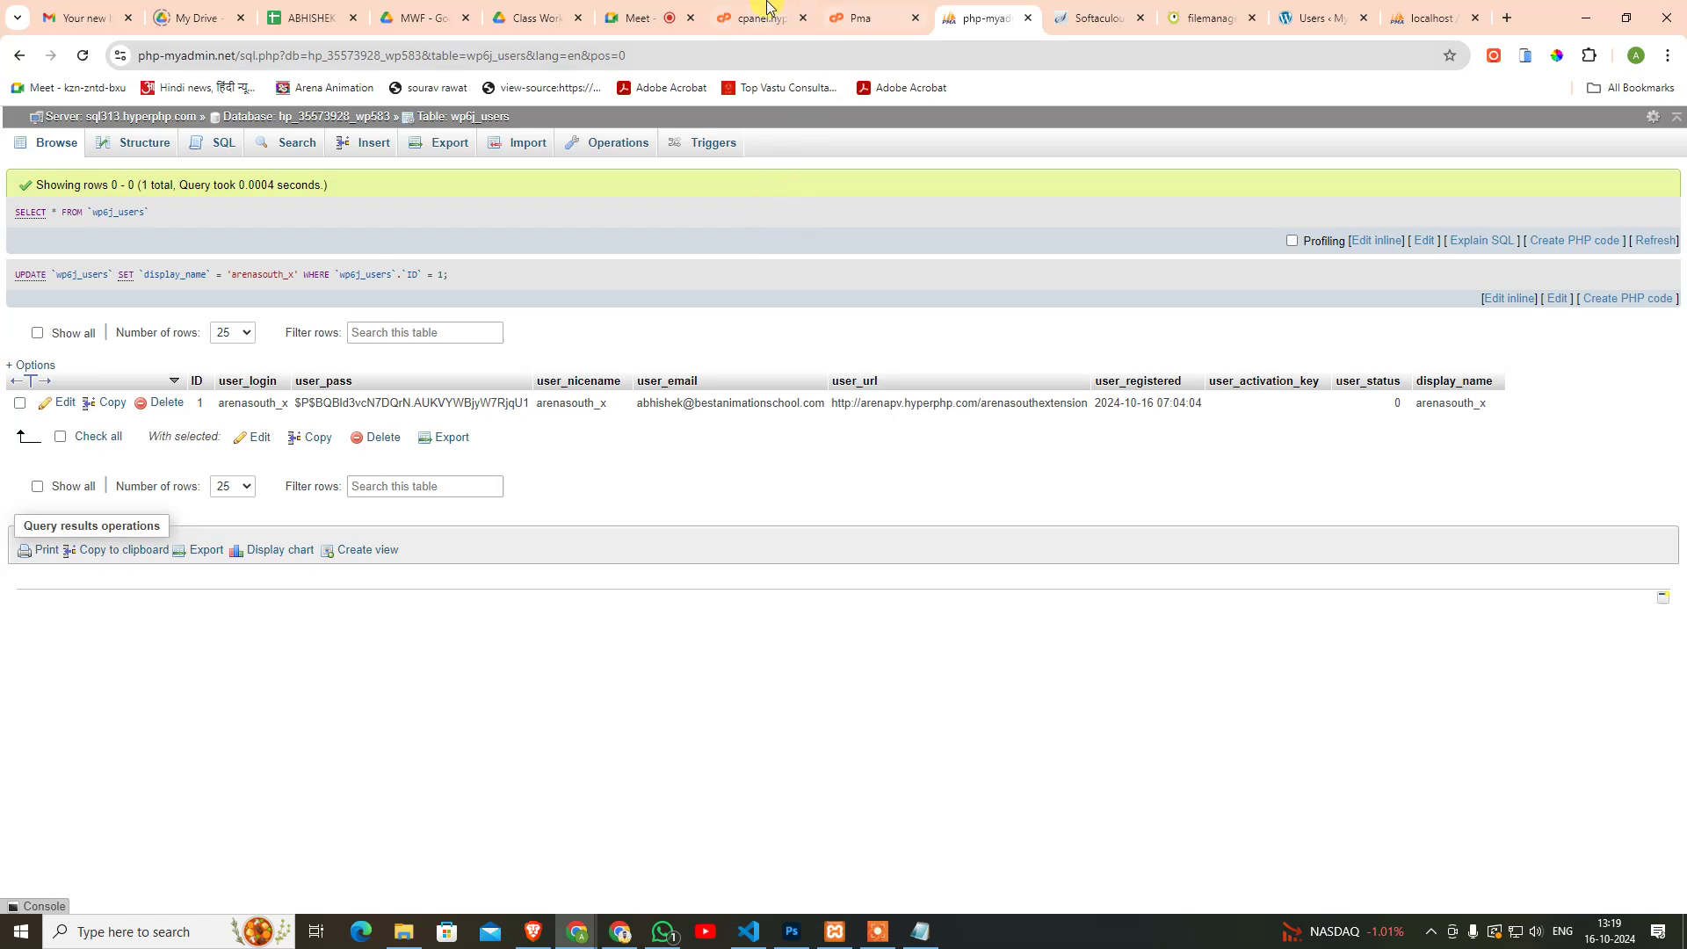
- Look over the VistaPanel dashboard's Databases section and account statistics
click(764, 16)
scroll(1001, 472, up, 3)
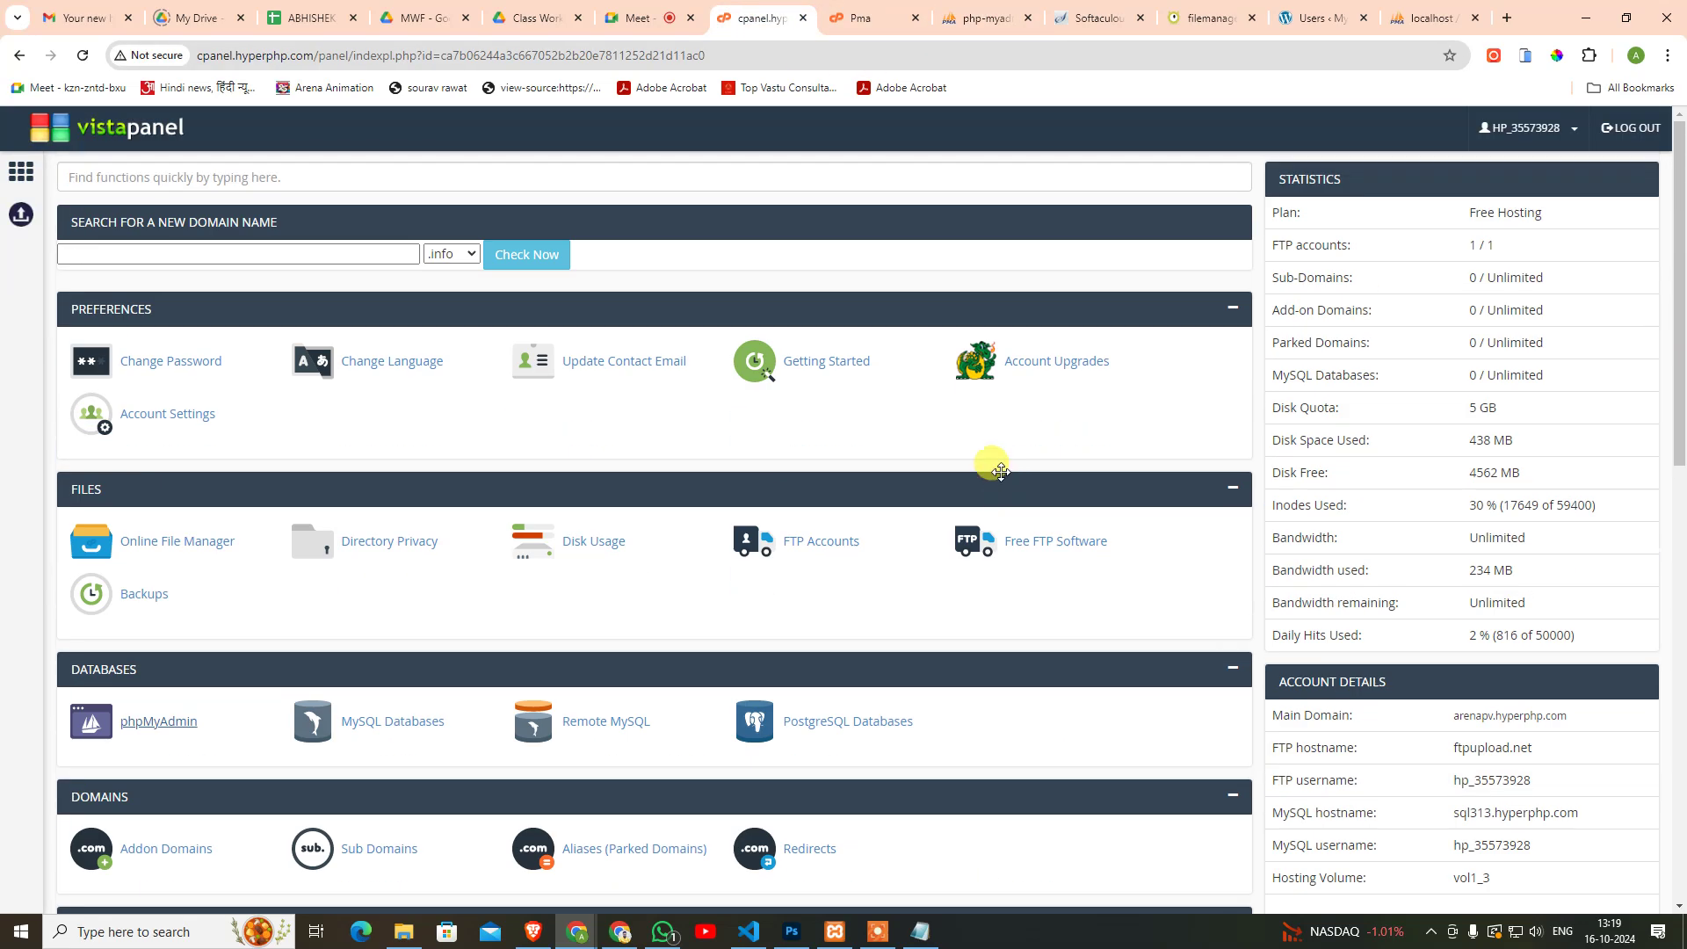
scroll(1001, 472, down, 10)
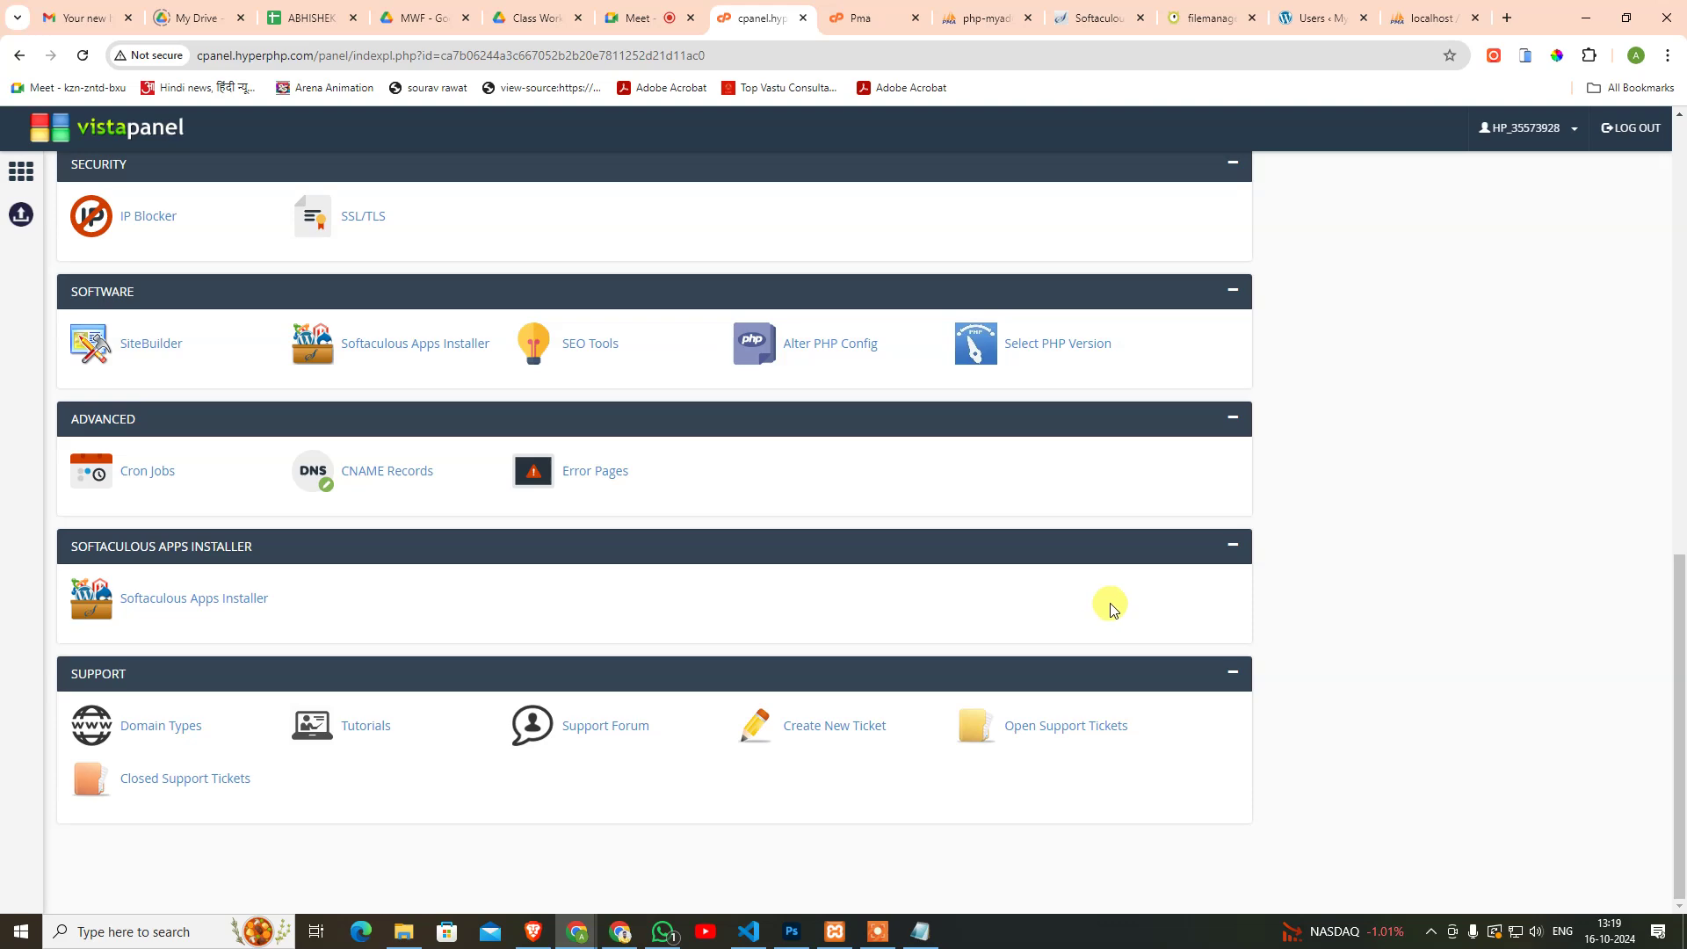
scroll(1066, 583, up, 10)
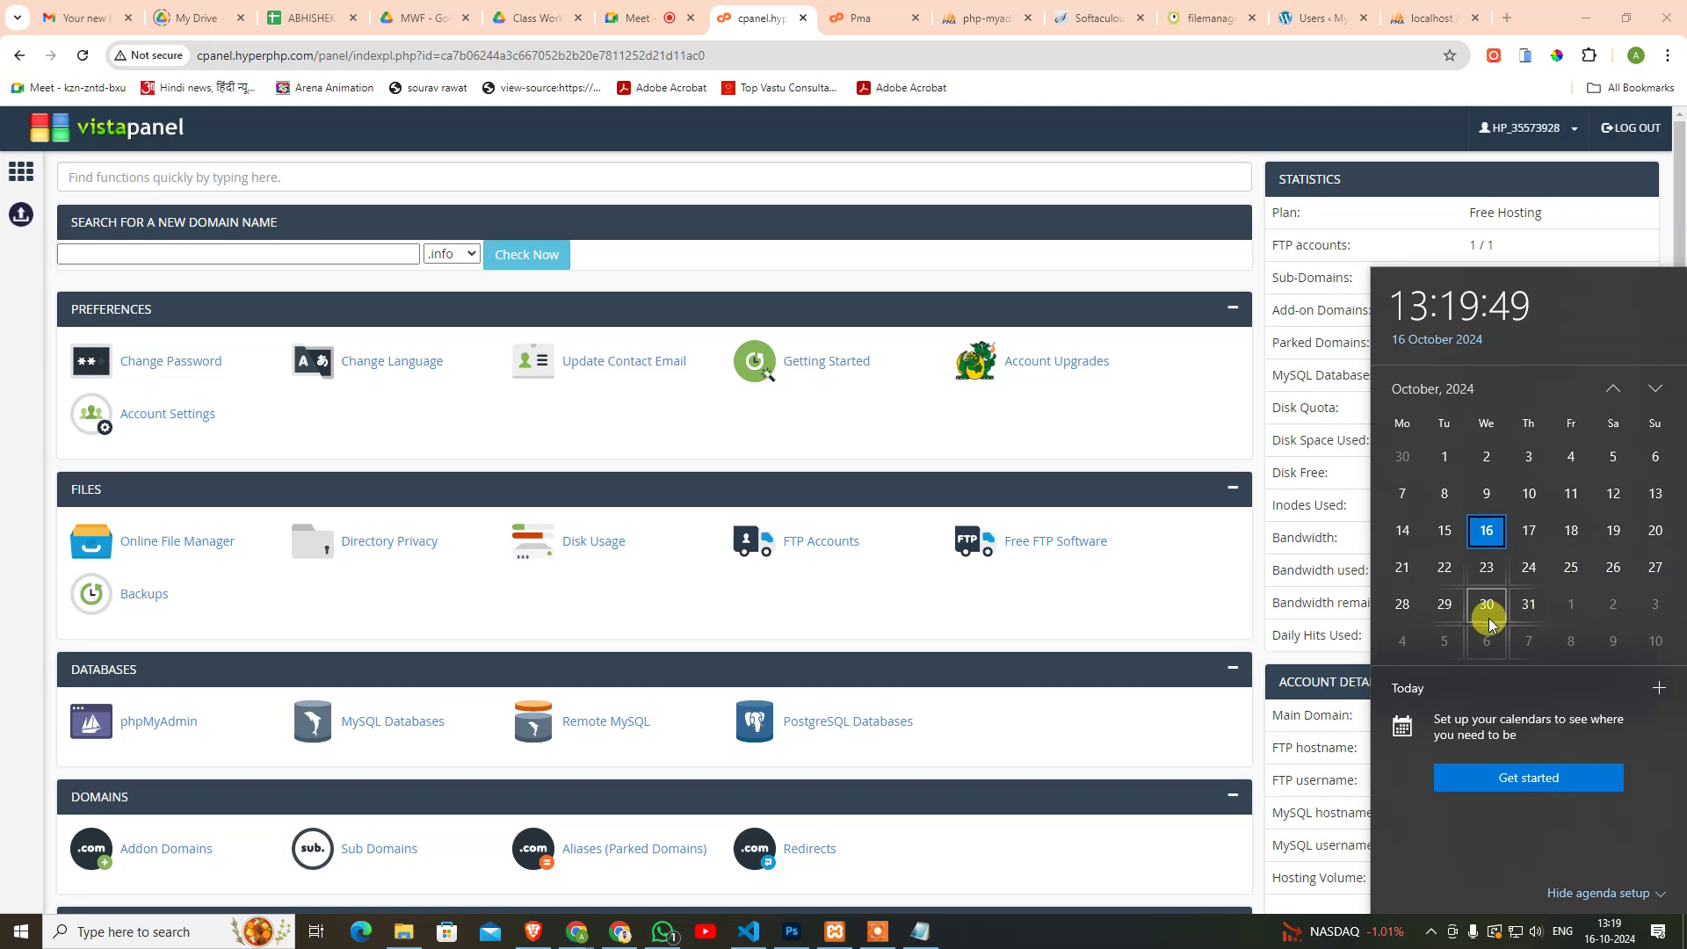
click(1412, 96)
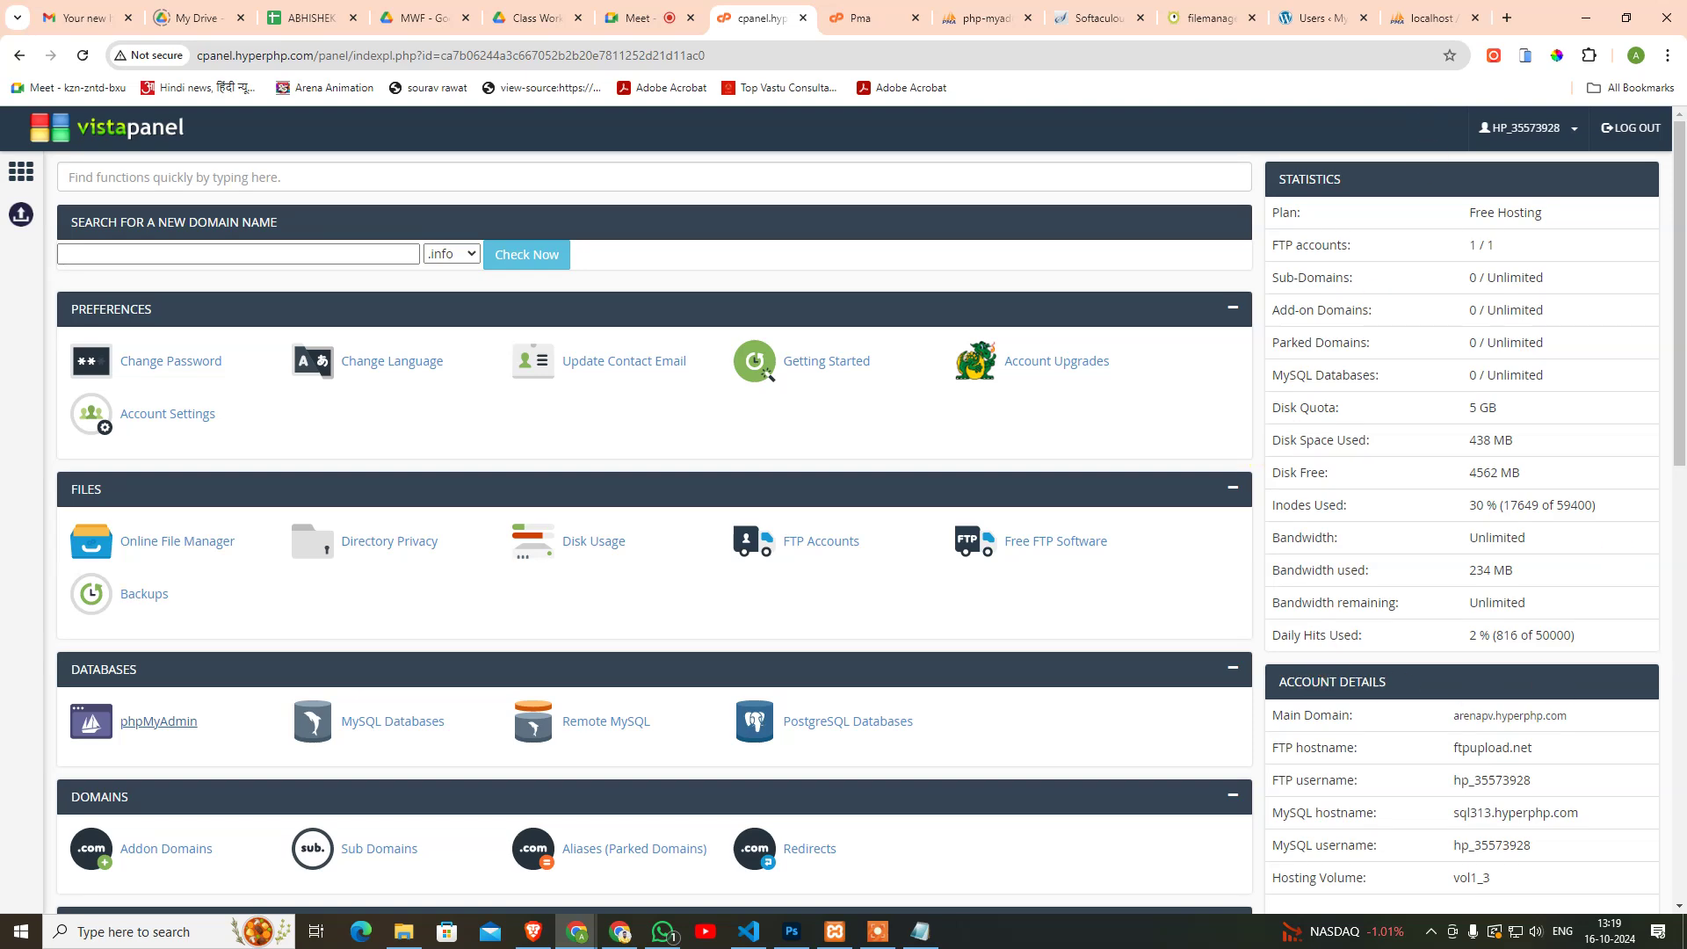
click(664, 931)
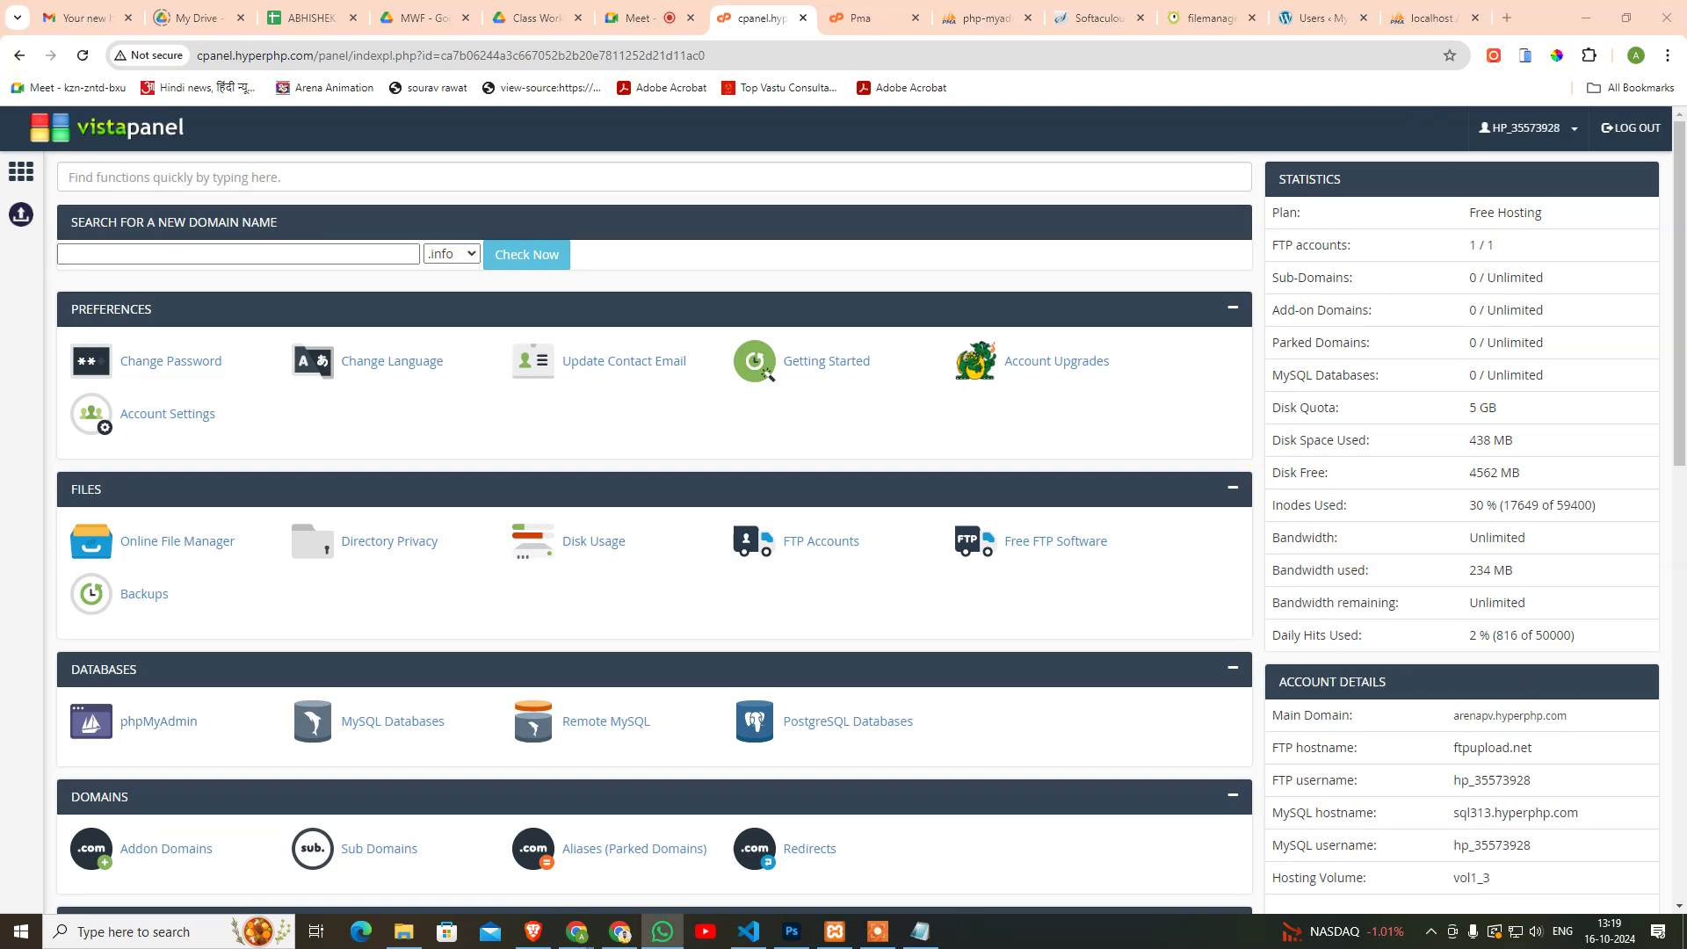